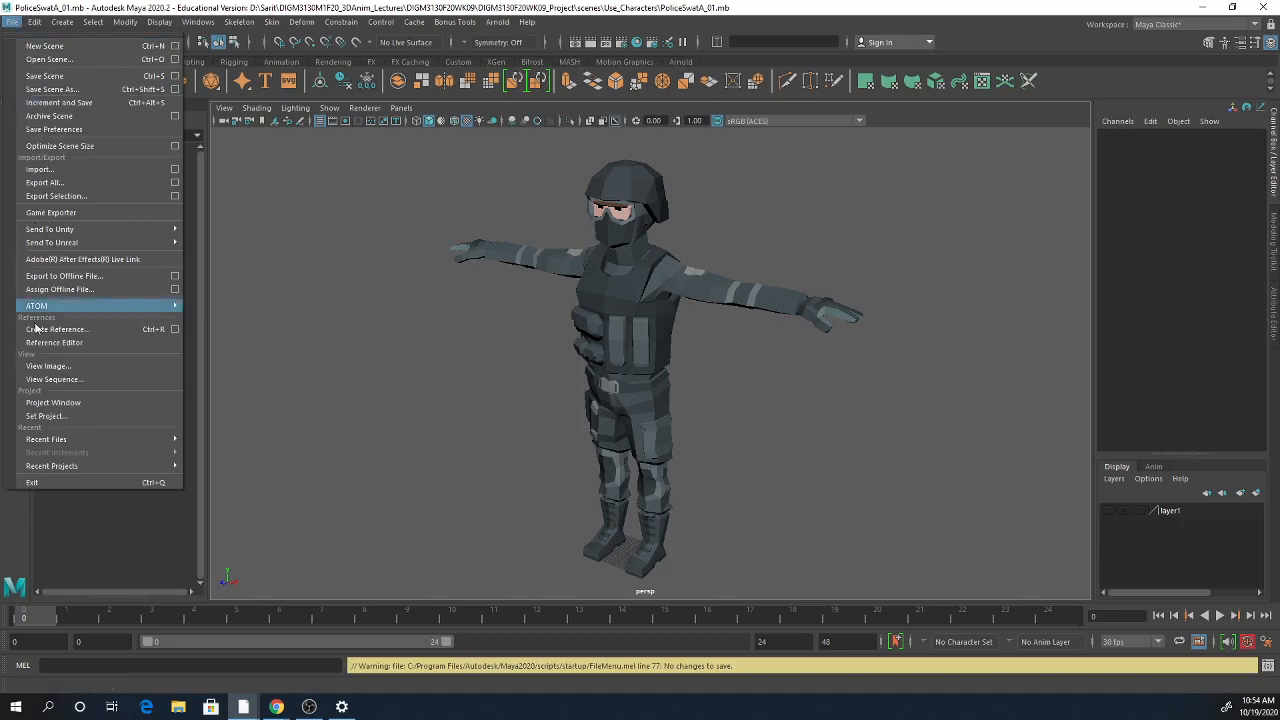
- Exit Maya and open the Project3_Resourcefiles folder inside DIGM3130F20_WK08 on the Data (D:) drive in File Explorer
{"action": "left_click", "coordinate": [36, 482]}
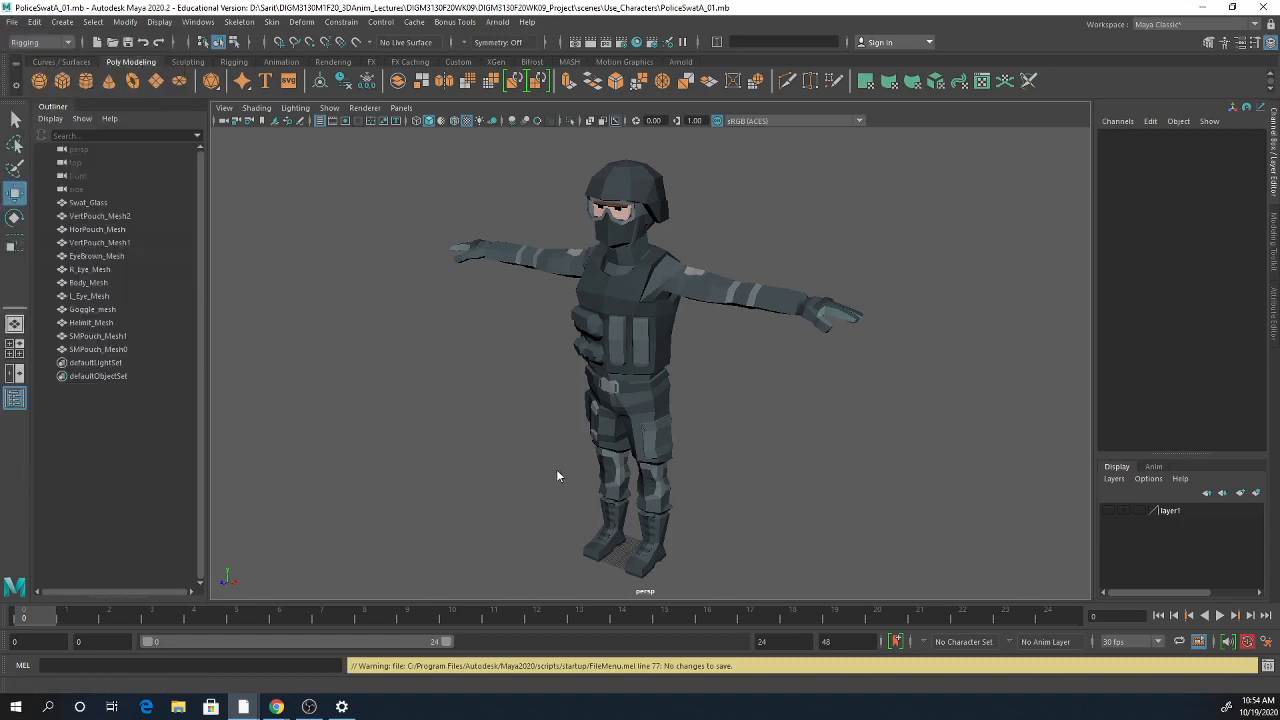
{"action": "left_click", "coordinate": [176, 710]}
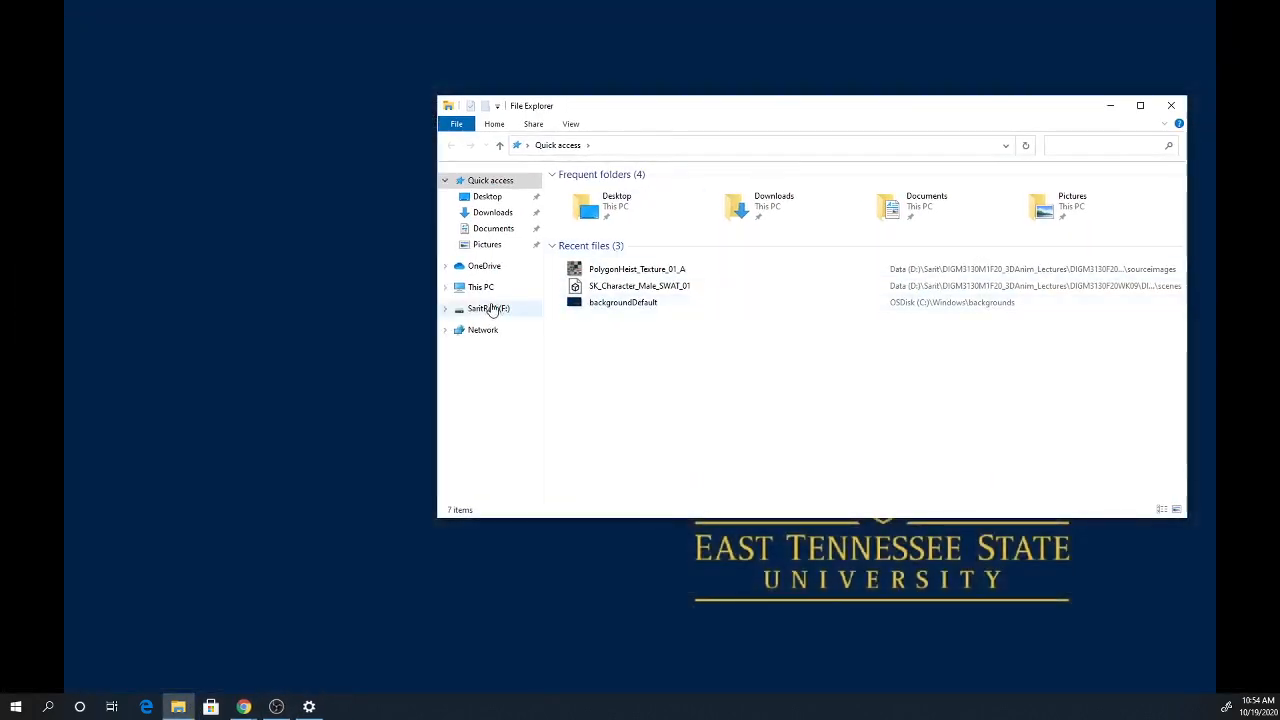
{"action": "left_click", "coordinate": [490, 292]}
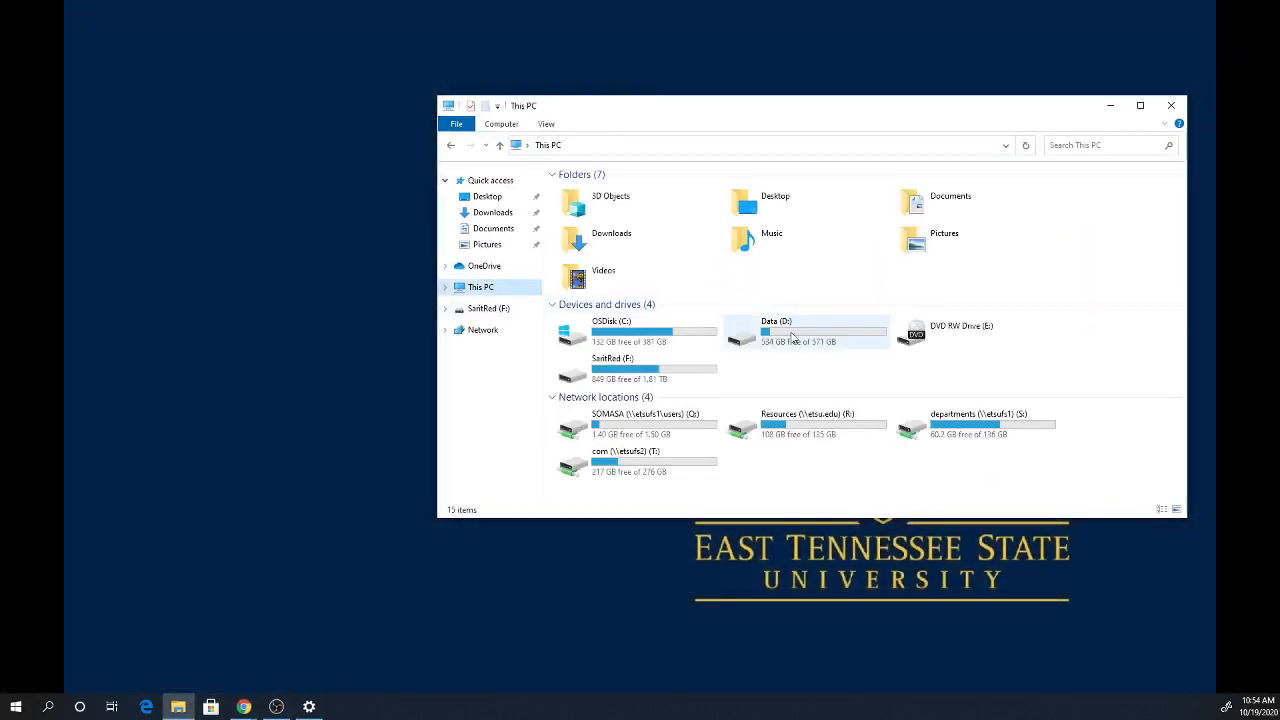
{"action": "double_click", "coordinate": [809, 340]}
{"action": "left_click", "coordinate": [588, 250]}
{"action": "double_click", "coordinate": [588, 248]}
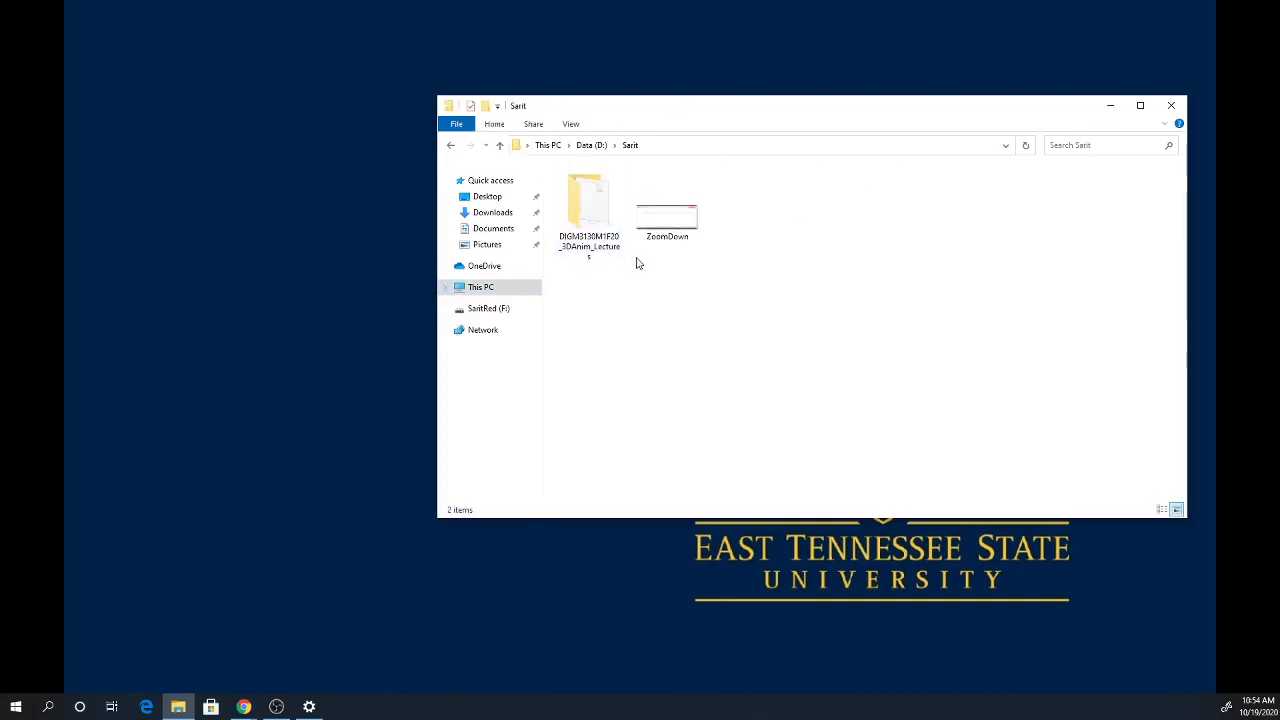
{"action": "double_click", "coordinate": [591, 249]}
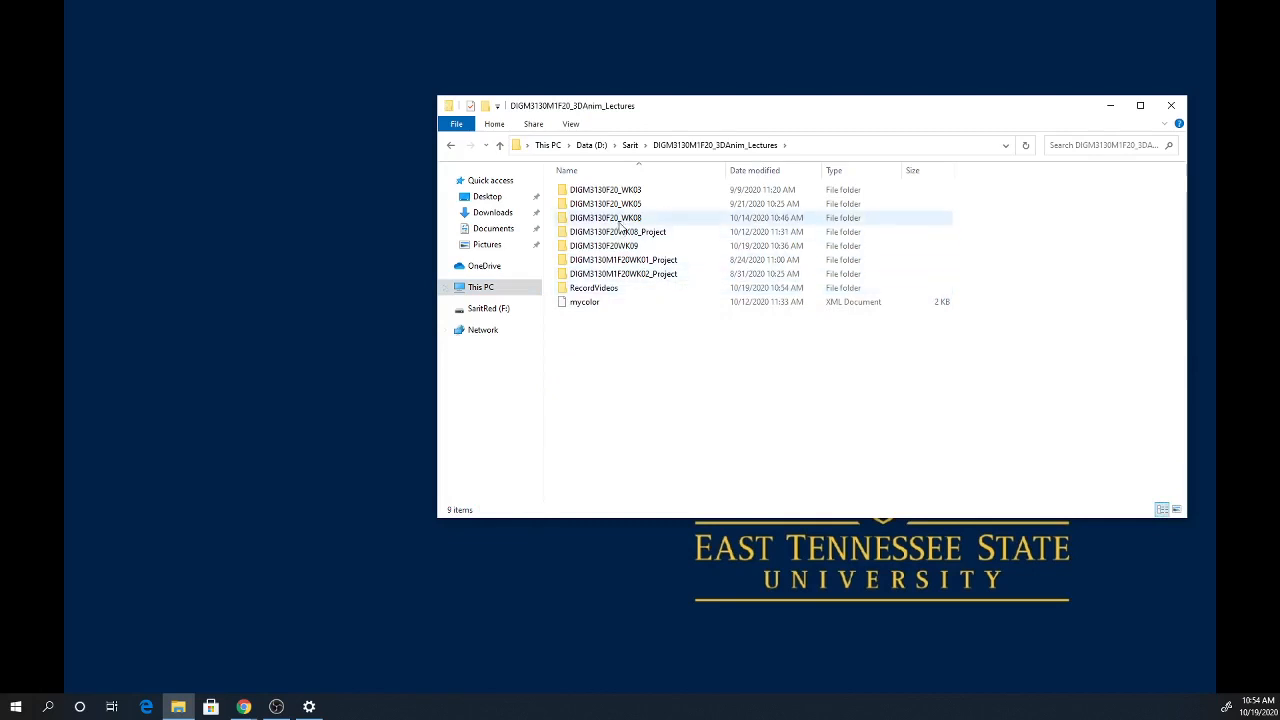
{"action": "double_click", "coordinate": [610, 217]}
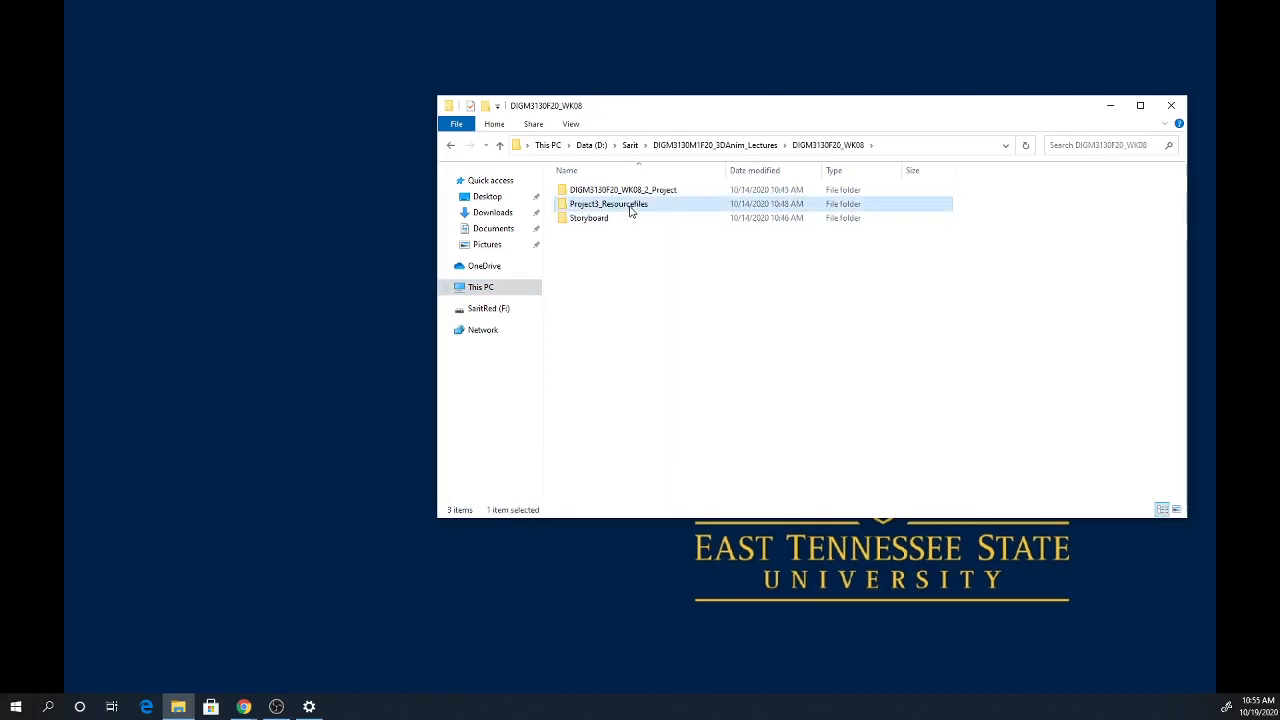
{"action": "double_click", "coordinate": [630, 205]}
- Extract the AdvancedSkeleton5 zip archive into an AdvancedSkeleton5 folder within Project3_Resourcefiles
{"action": "left_click", "coordinate": [630, 318]}
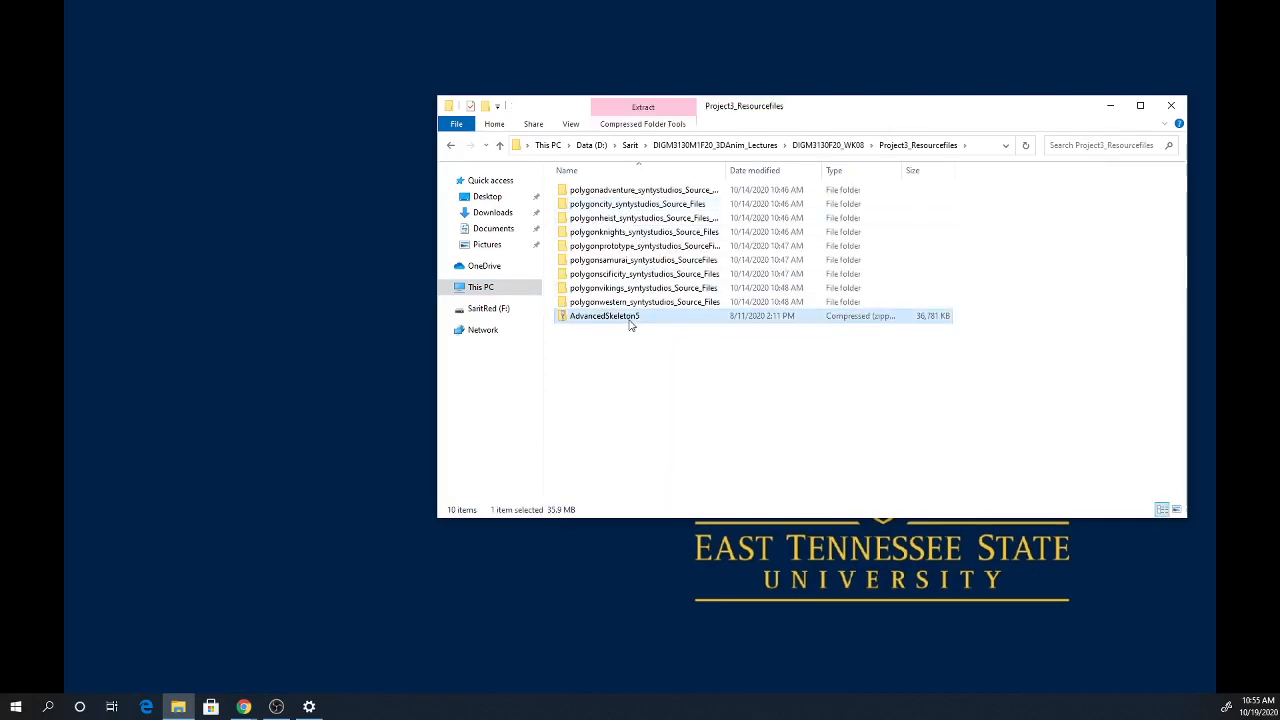
{"action": "right_click", "coordinate": [630, 318]}
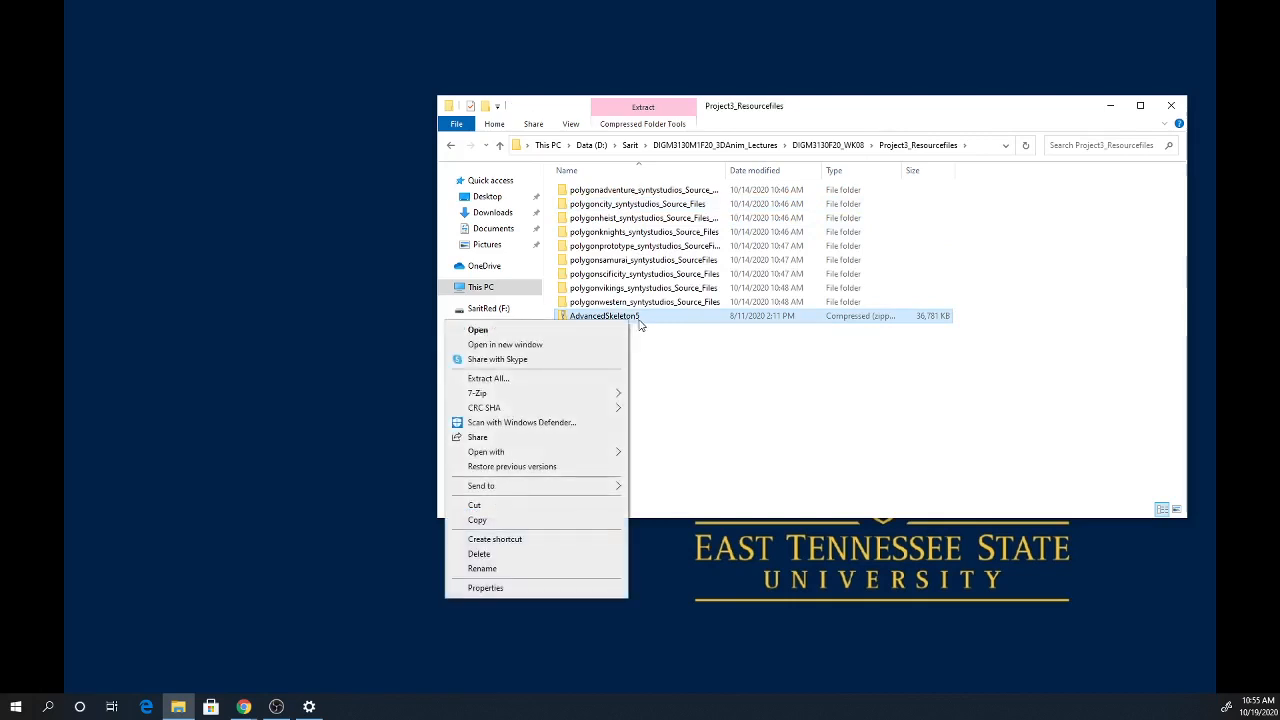
{"action": "left_click", "coordinate": [561, 381]}
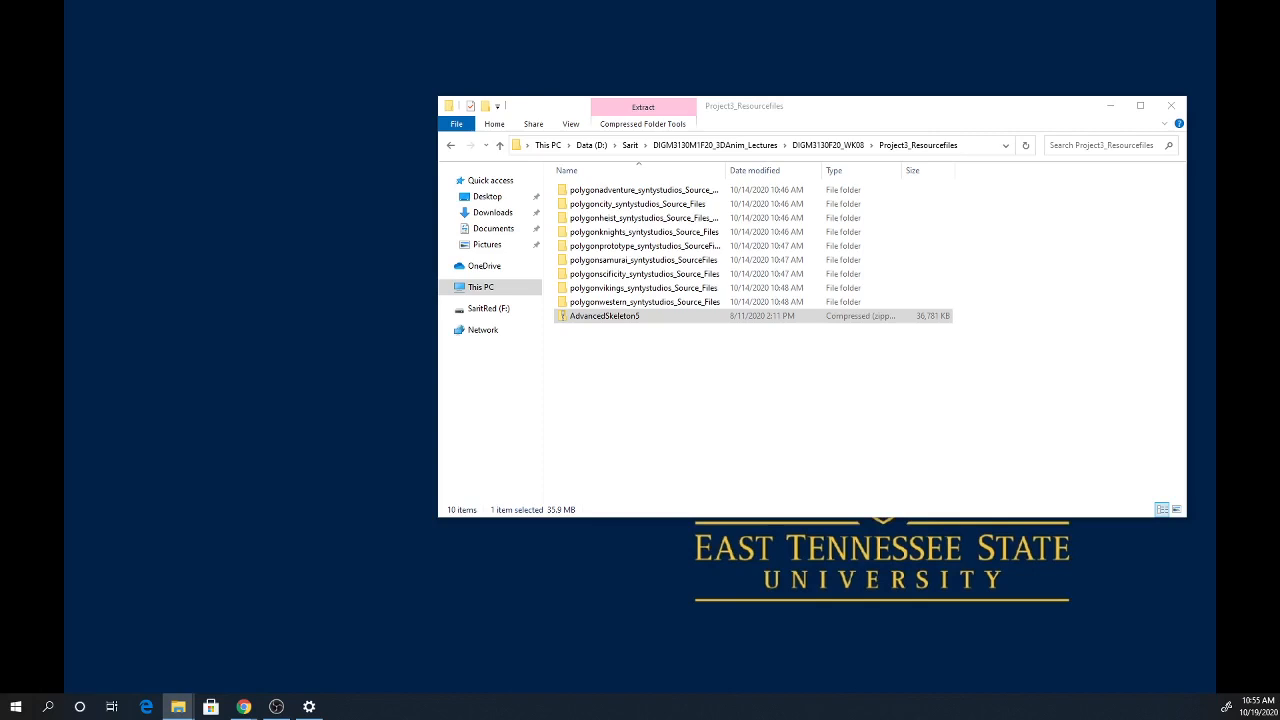
{"action": "left_click_drag", "start_coordinate": [1094, 100], "coordinate": [592, 86]}
{"action": "left_click", "coordinate": [674, 355]}
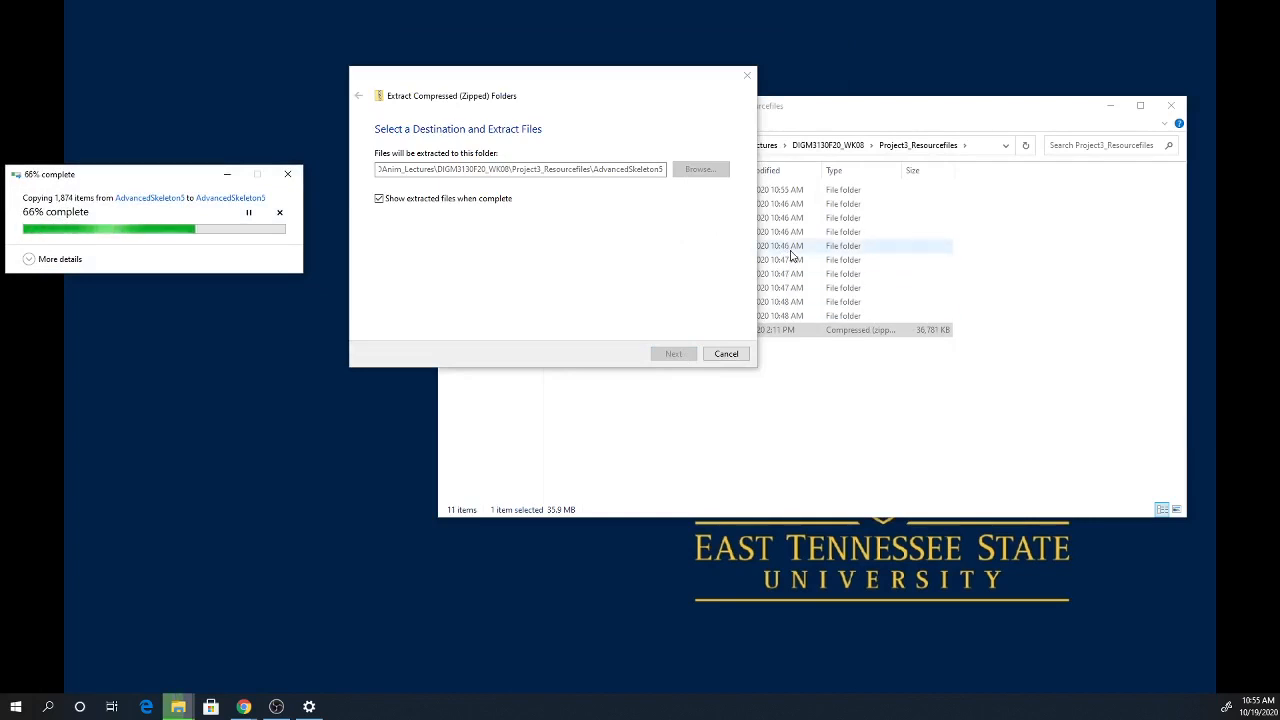
{"action": "left_click", "coordinate": [45, 259]}
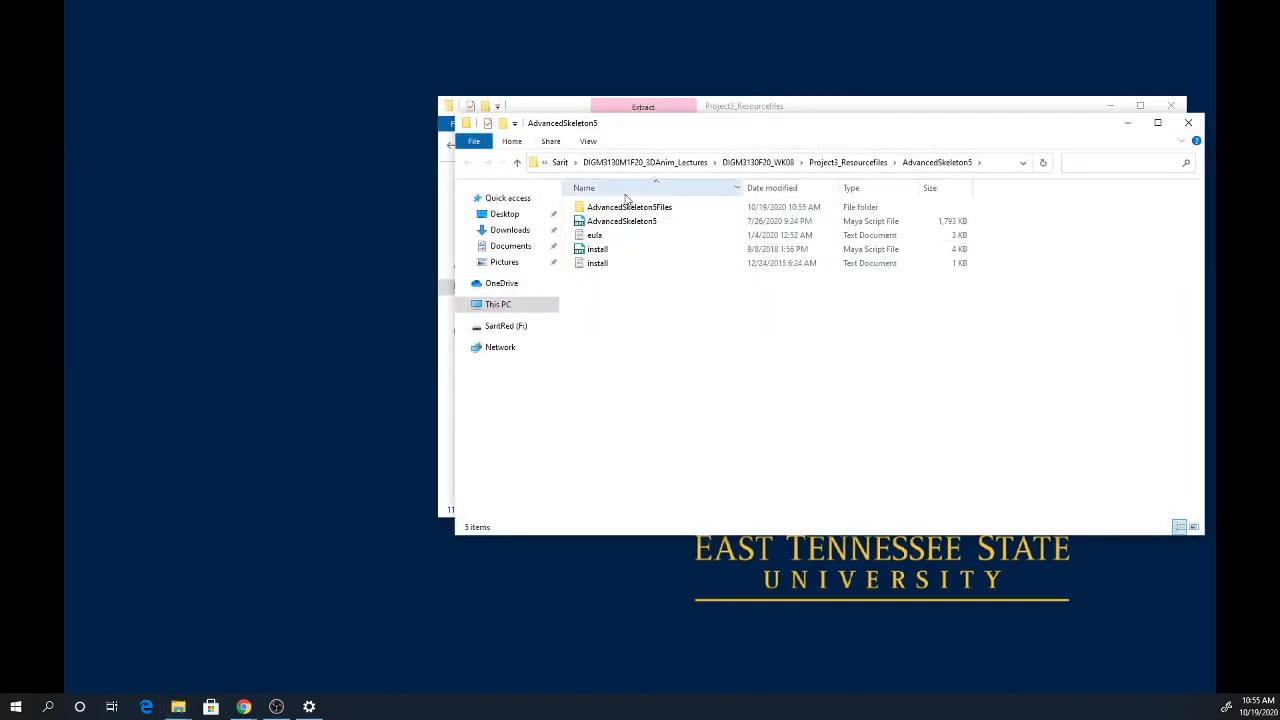
- Copy the extracted AdvancedSkeleton5 folder into the DIGM3130F20WK09 folder of the lectures directory
{"action": "left_click", "coordinate": [855, 163]}
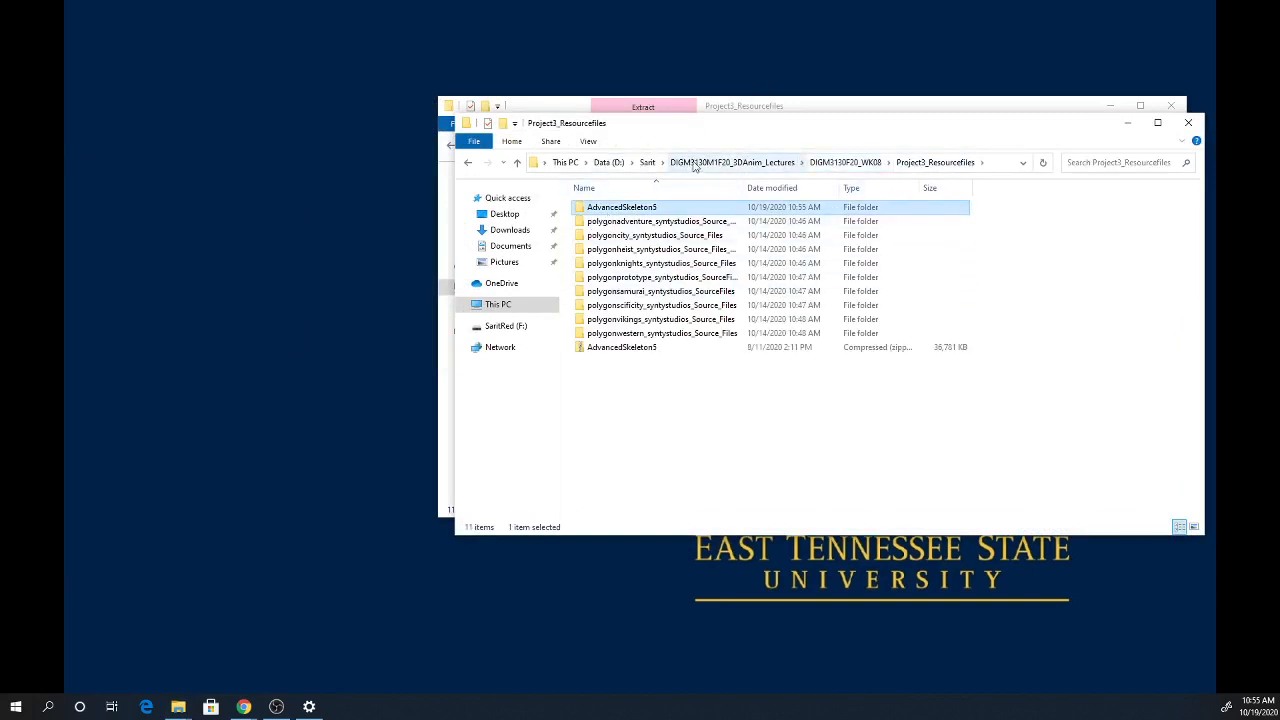
{"action": "left_click", "coordinate": [732, 162]}
{"action": "left_click", "coordinate": [626, 263]}
{"action": "double_click", "coordinate": [626, 263]}
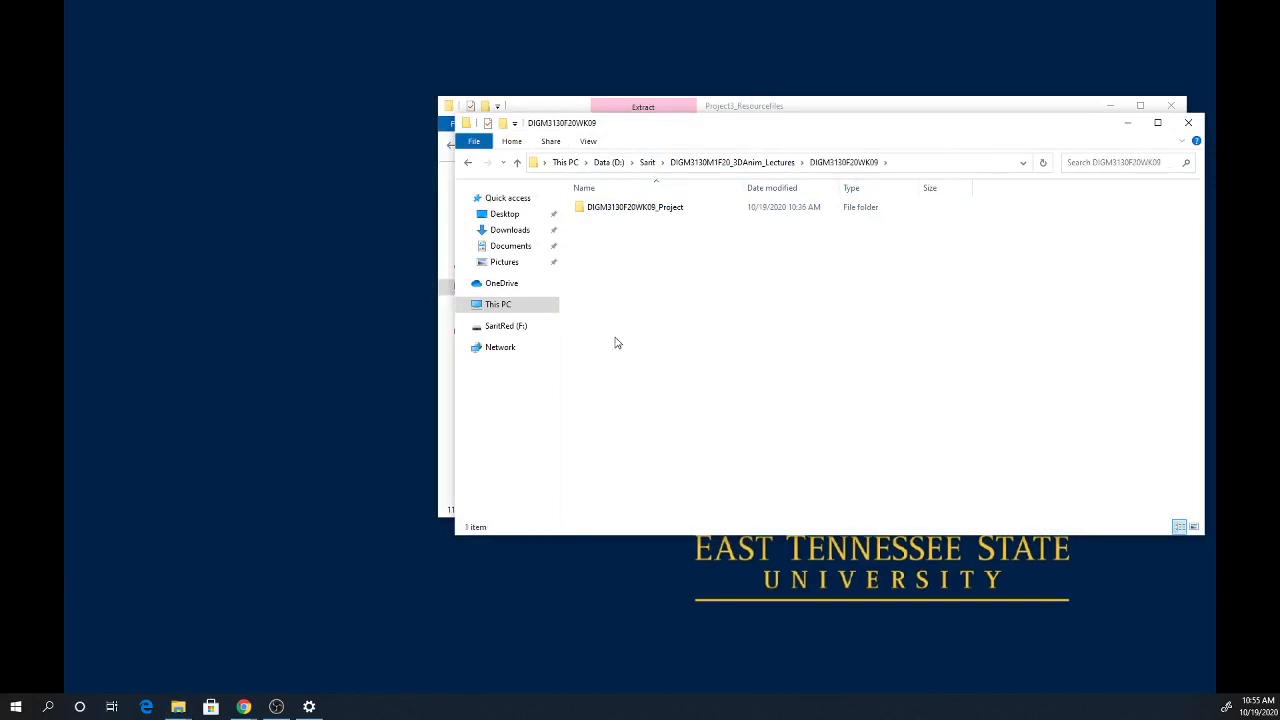
{"action": "key", "text": "ctrl+v"}
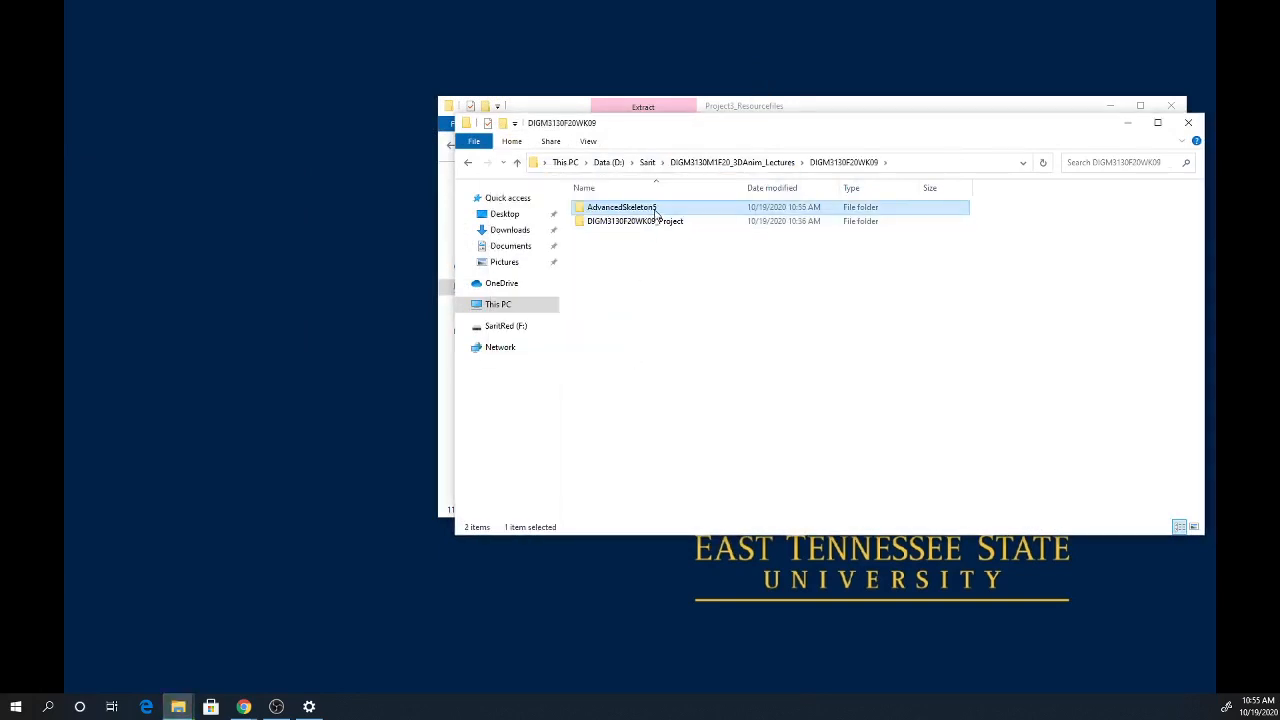
- Open the install text document from the copied AdvancedSkeleton5 folder and highlight the folder name in its example path
{"action": "double_click", "coordinate": [650, 208]}
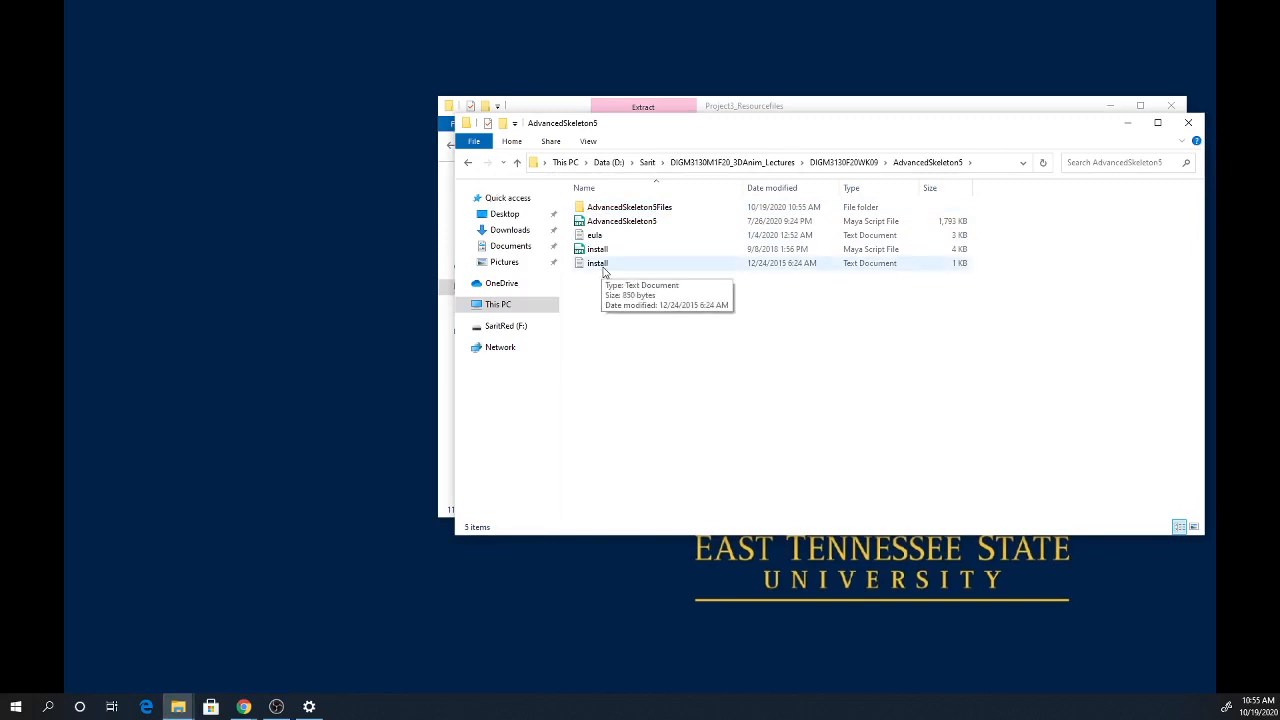
{"action": "double_click", "coordinate": [600, 264]}
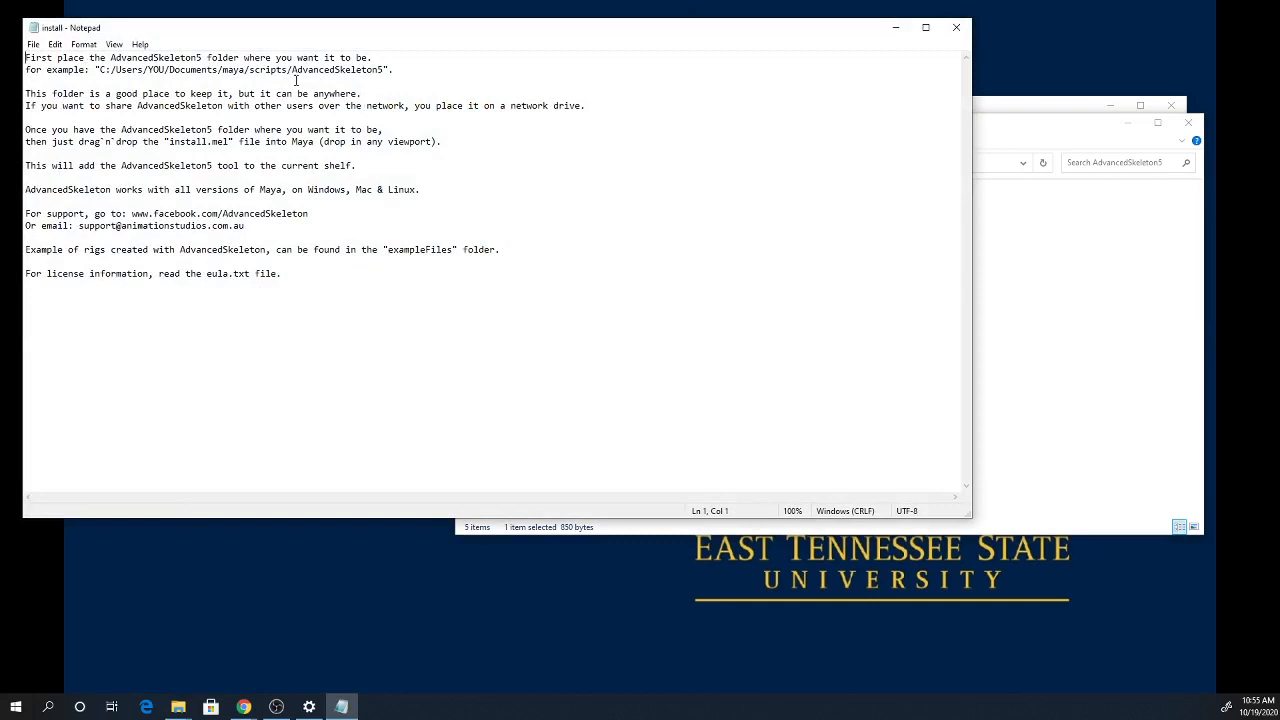
{"action": "left_click_drag", "start_coordinate": [294, 70], "coordinate": [389, 67]}
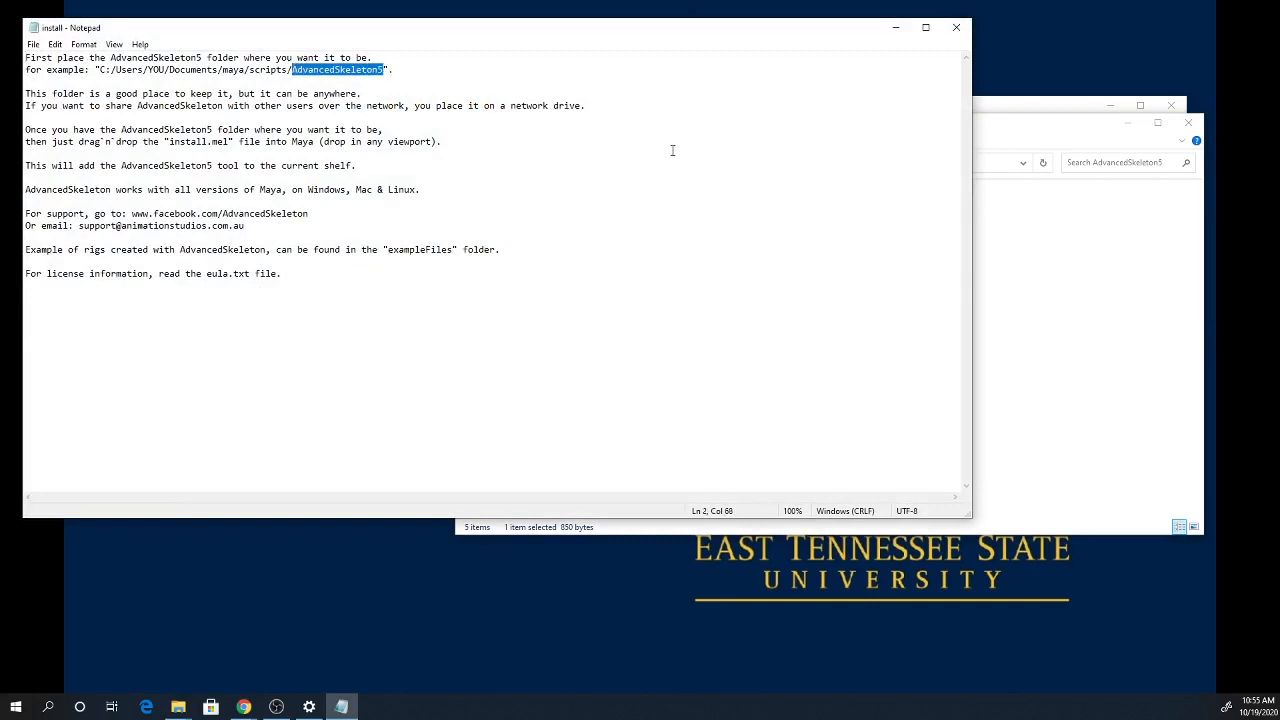
- Return to File Explorer and copy the AdvancedSkeleton5 Maya script file to the clipboard
{"action": "left_click", "coordinate": [1083, 266]}
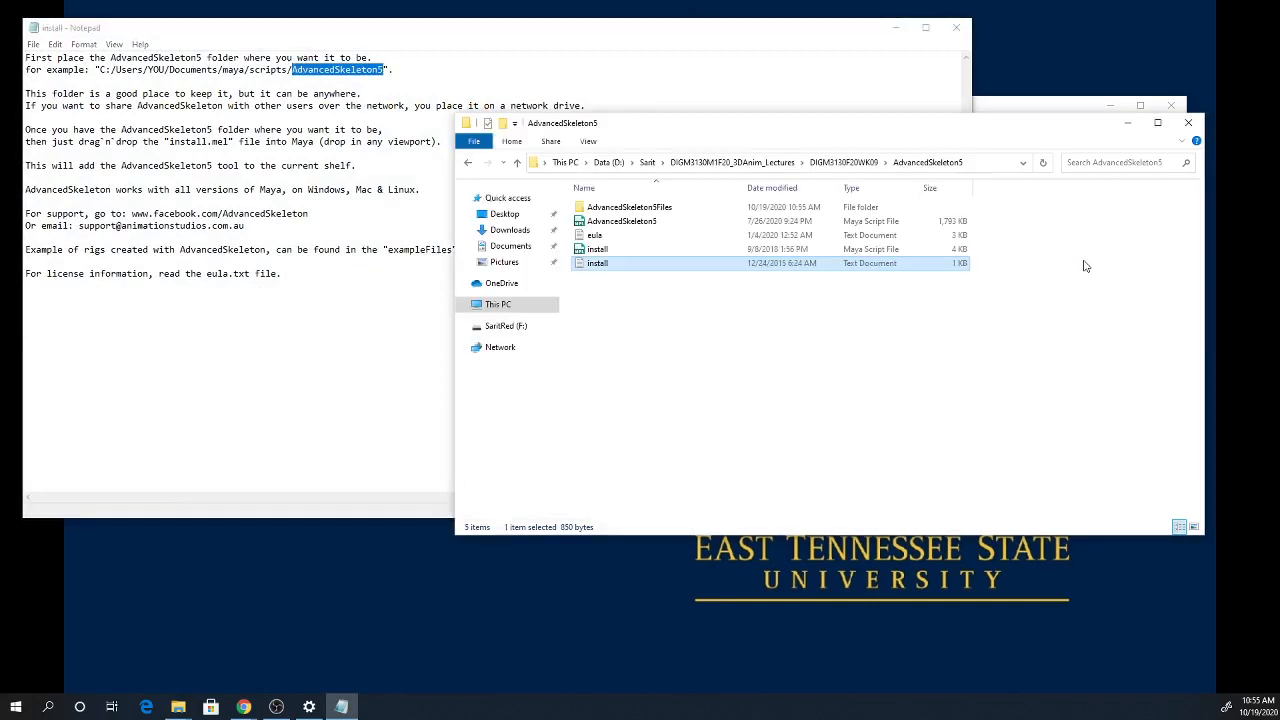
{"action": "left_click", "coordinate": [622, 226]}
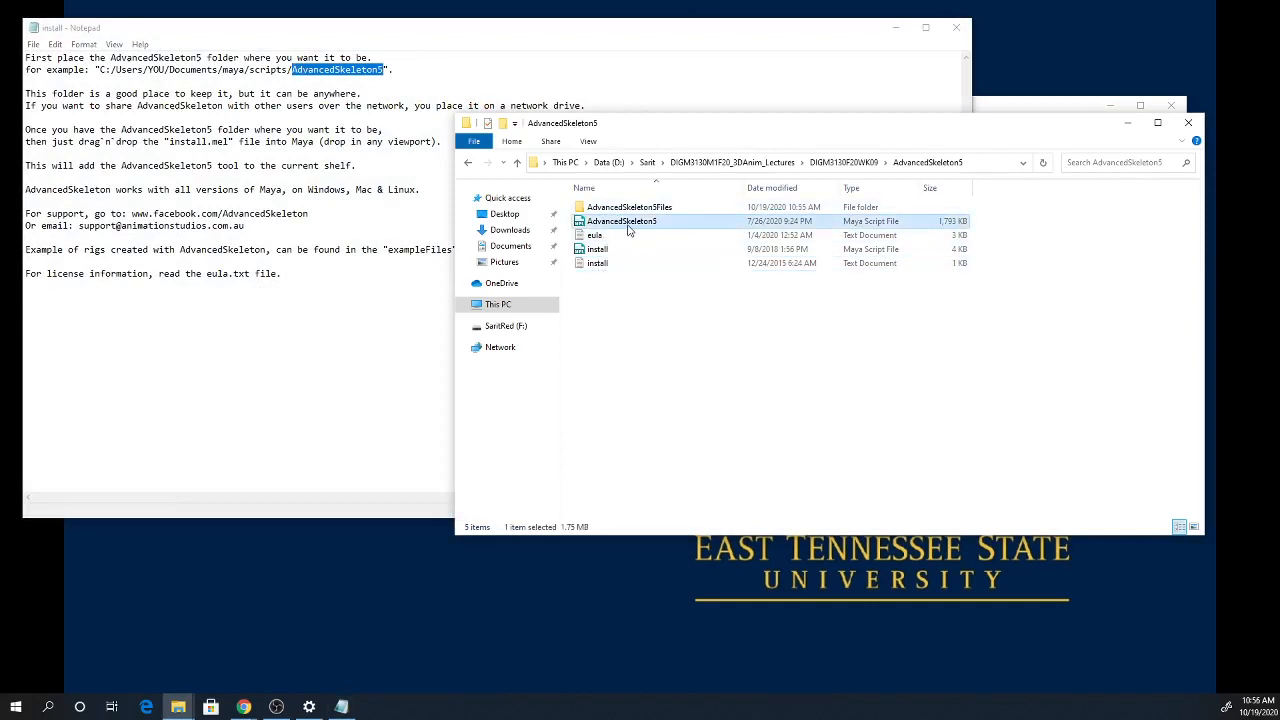
{"action": "right_click", "coordinate": [628, 230]}
{"action": "left_click", "coordinate": [506, 410]}
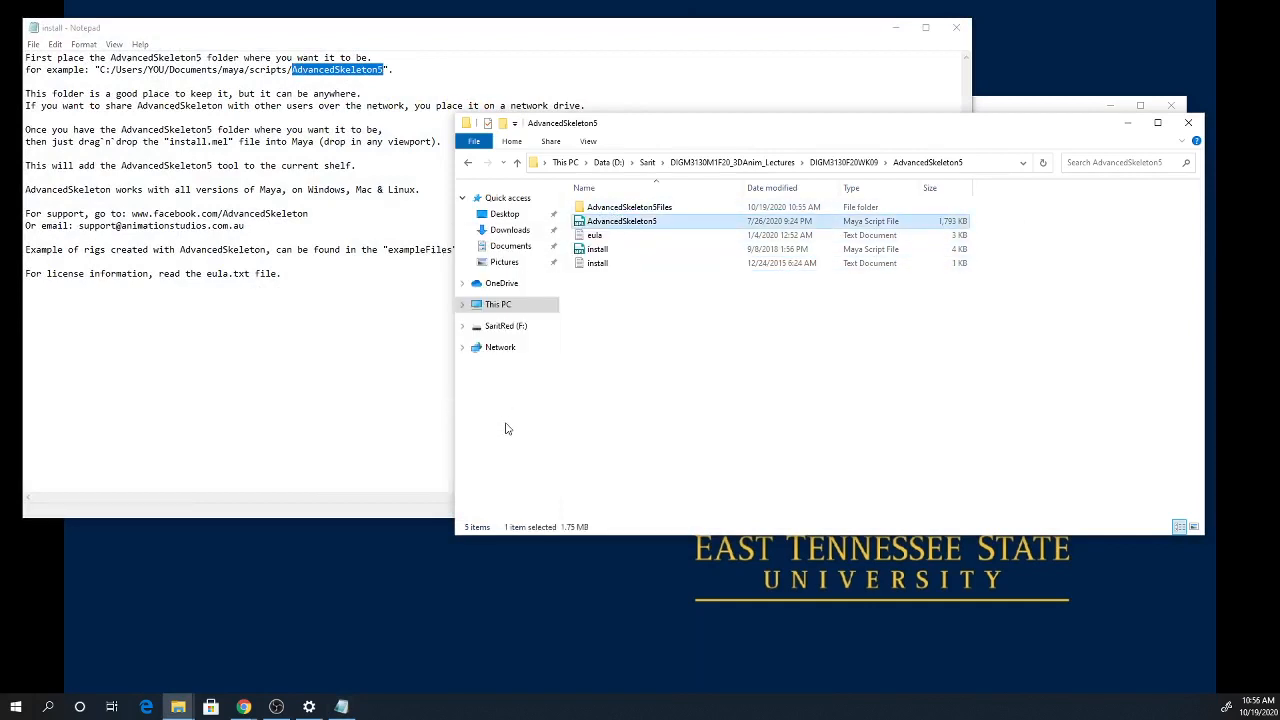
- Open Documents\maya\2020\scripts in a new window and paste the copied AdvancedSkeleton5 script there
{"action": "right_click", "coordinate": [510, 248]}
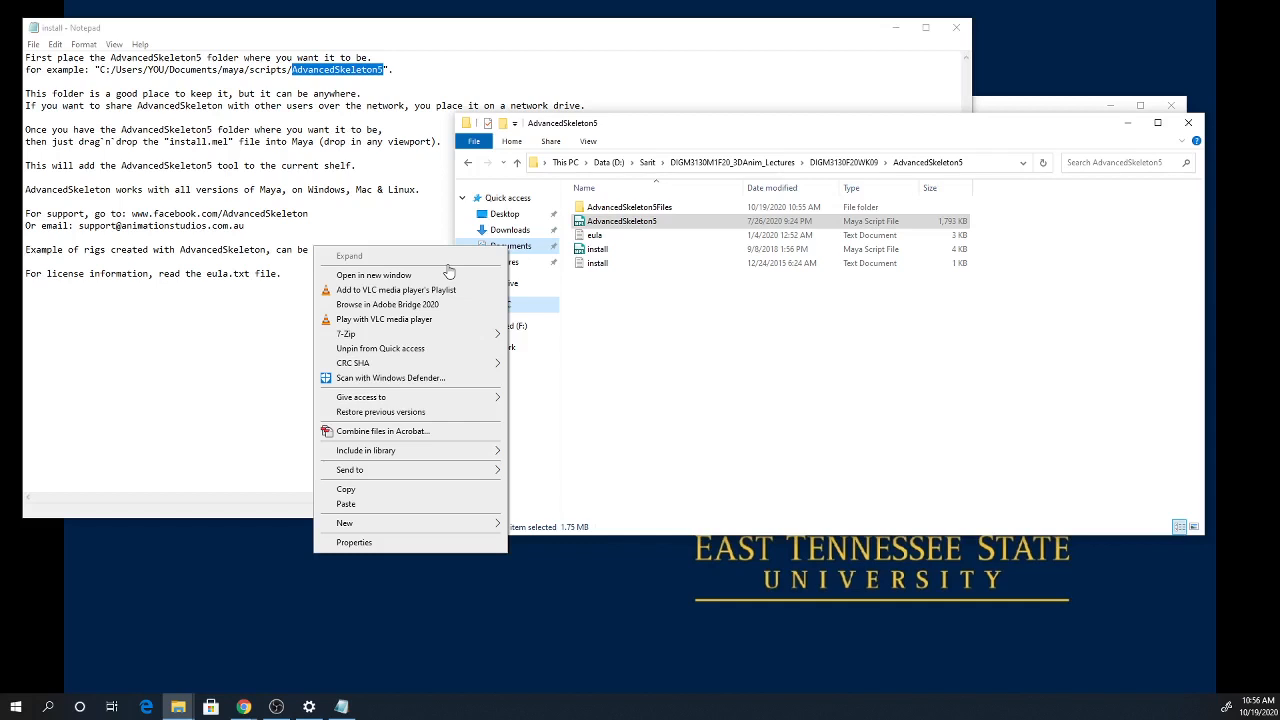
{"action": "left_click", "coordinate": [414, 276]}
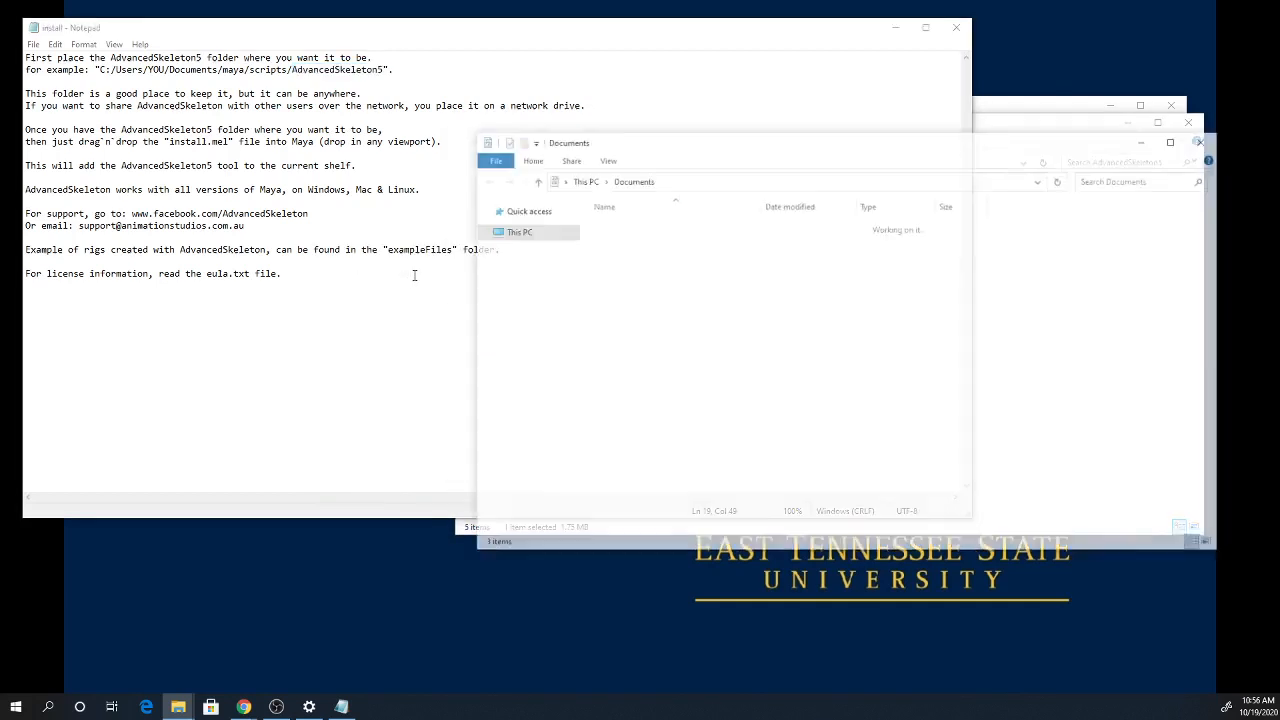
{"action": "left_click", "coordinate": [626, 240]}
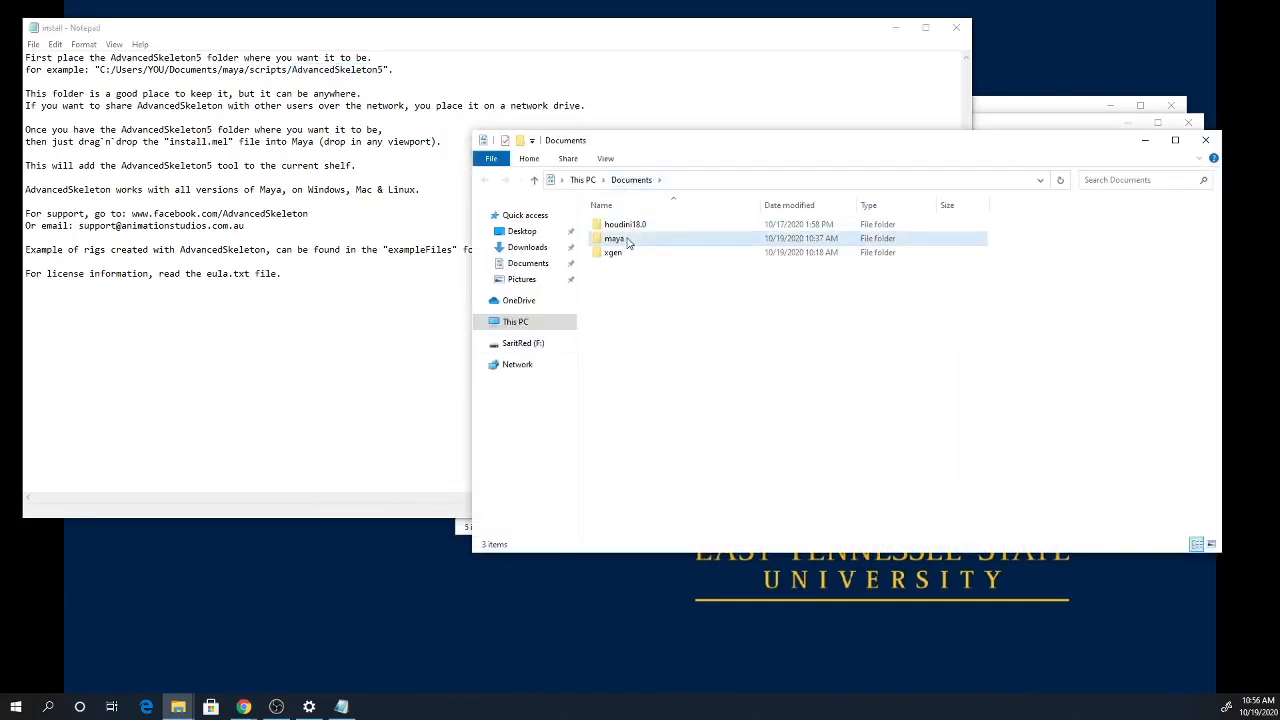
{"action": "double_click", "coordinate": [628, 242]}
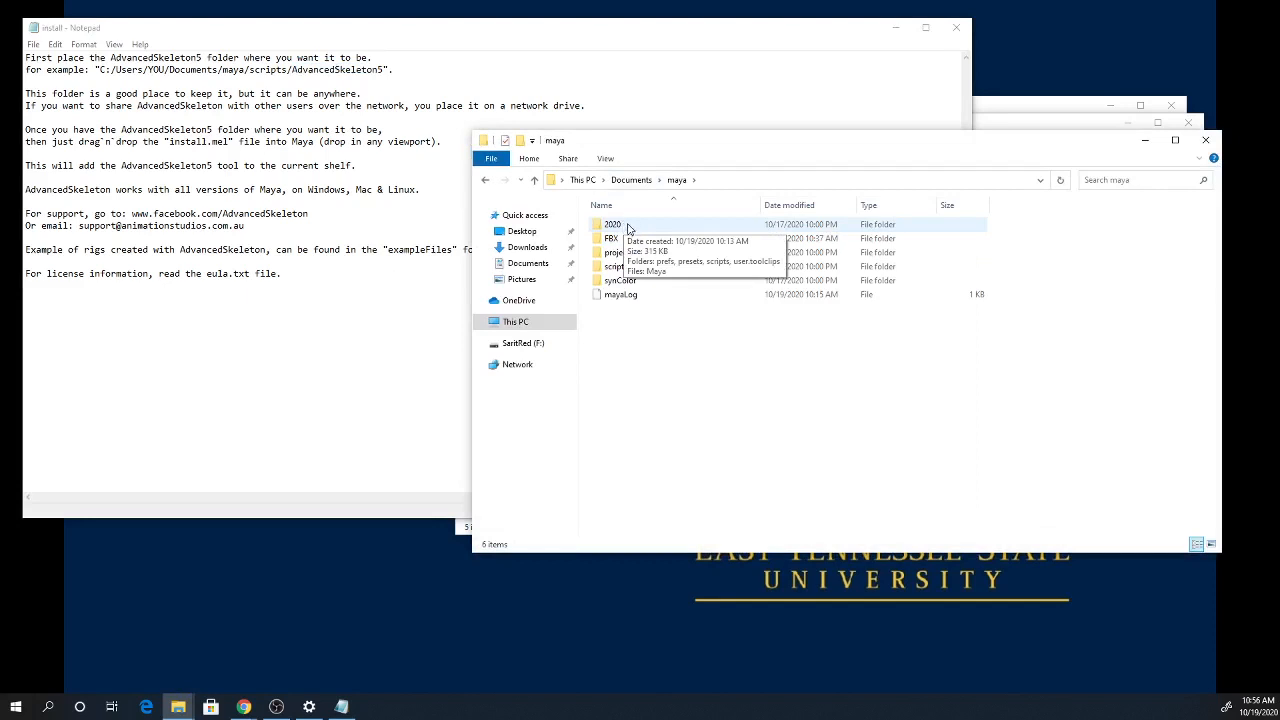
{"action": "double_click", "coordinate": [632, 226]}
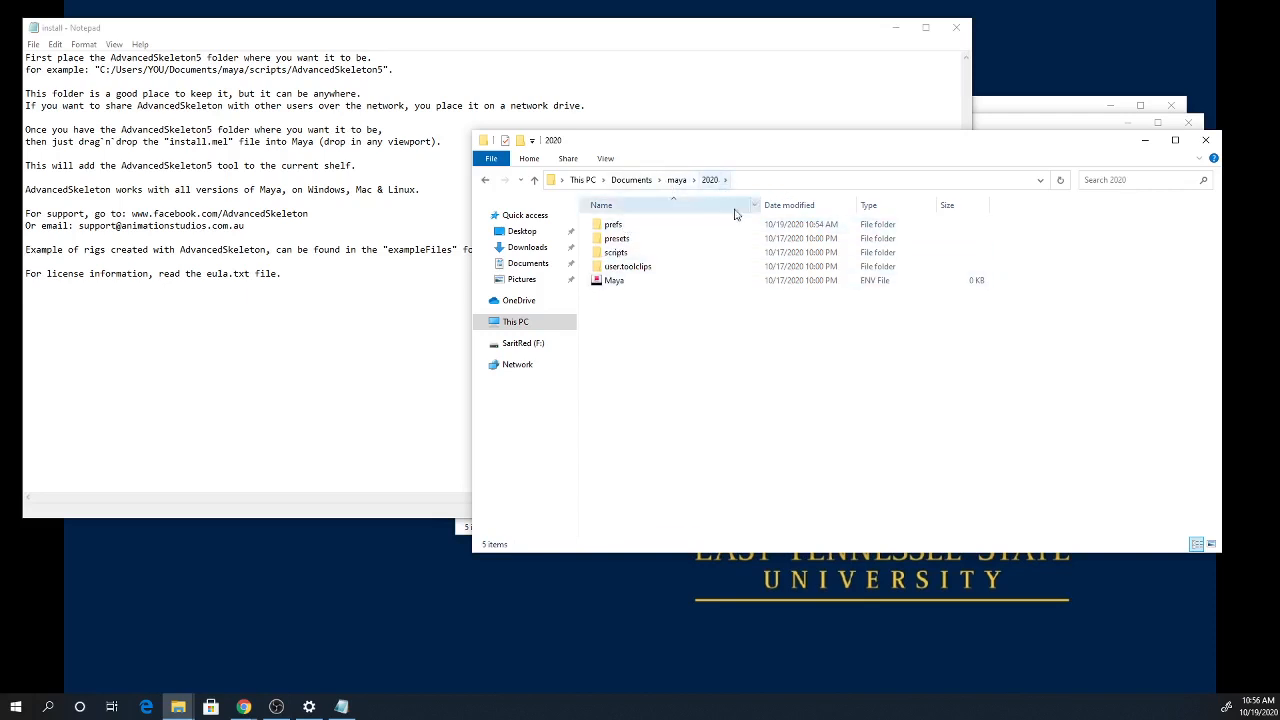
{"action": "double_click", "coordinate": [630, 256]}
{"action": "right_click", "coordinate": [669, 299]}
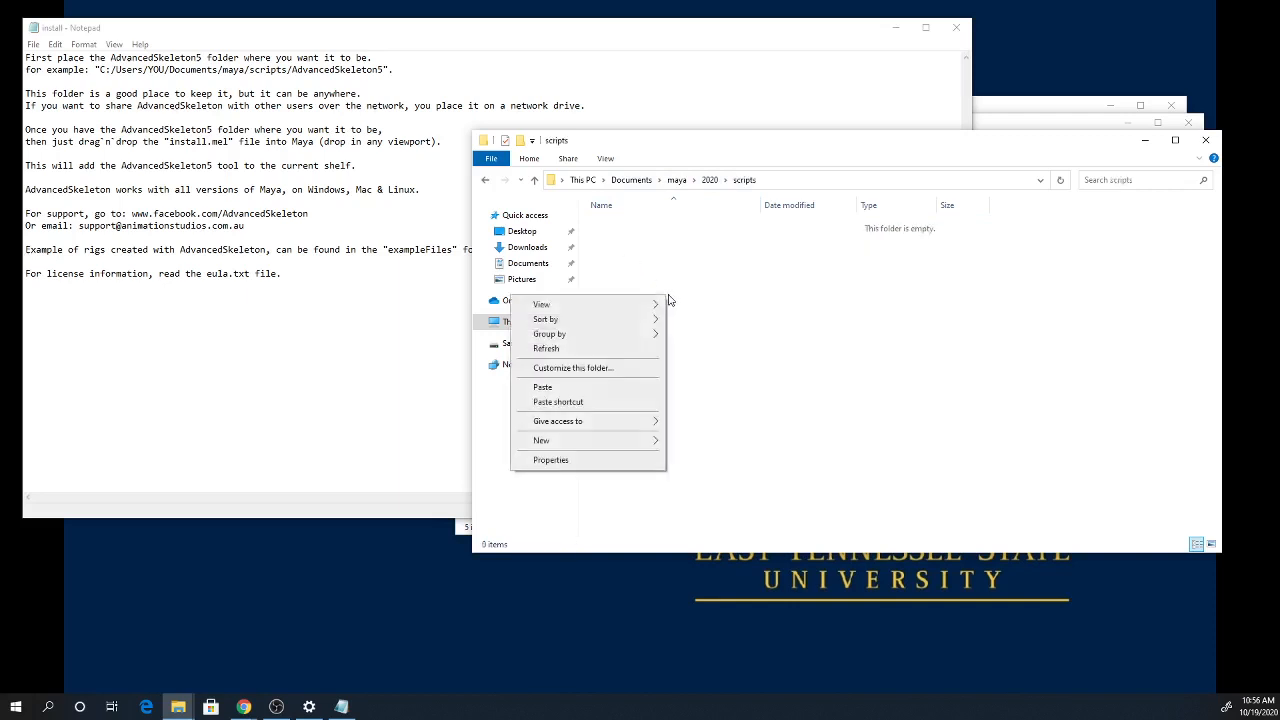
{"action": "left_click", "coordinate": [605, 385]}
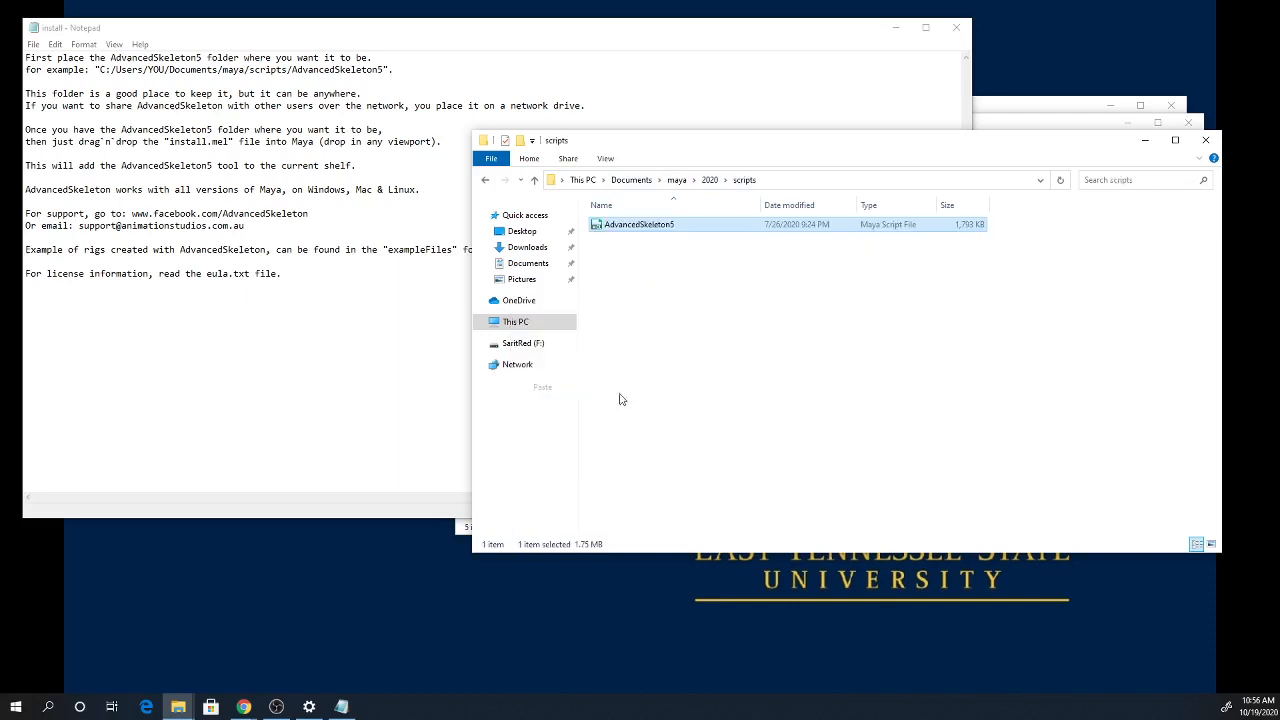
{"action": "left_click", "coordinate": [869, 405]}
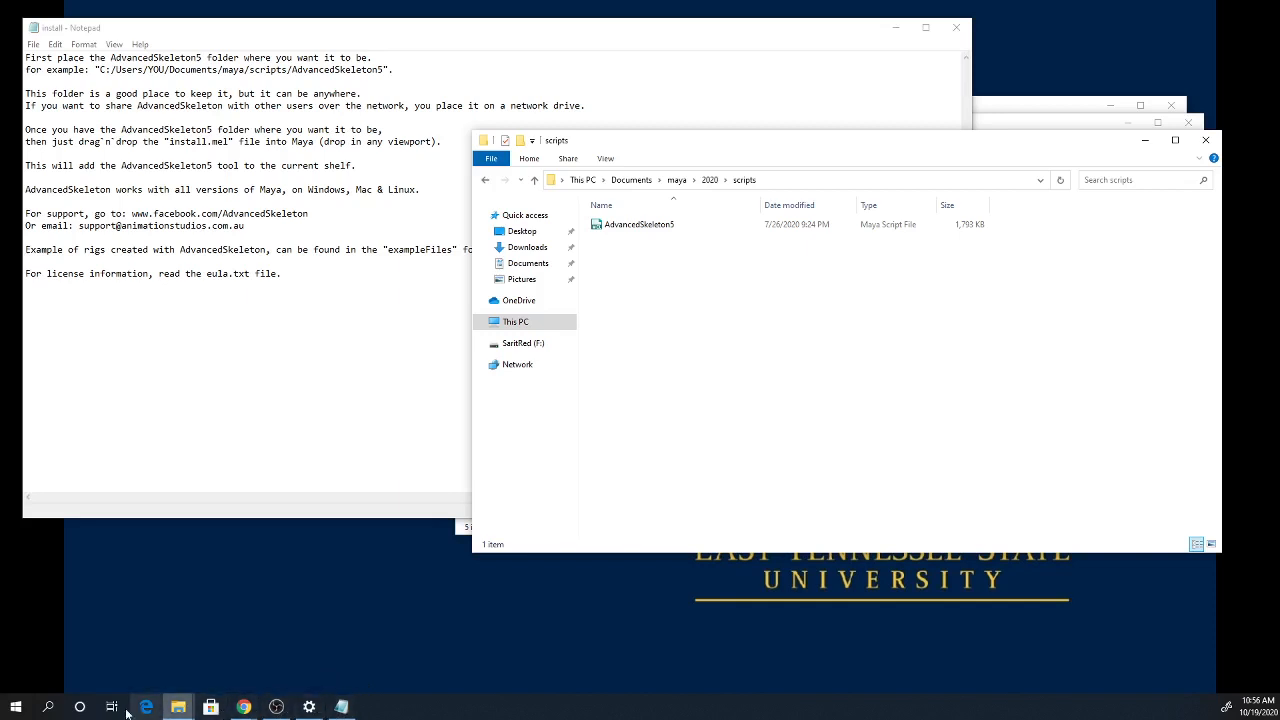
- Search Windows for "maya" and launch Maya 2020
{"action": "left_click", "coordinate": [48, 707]}
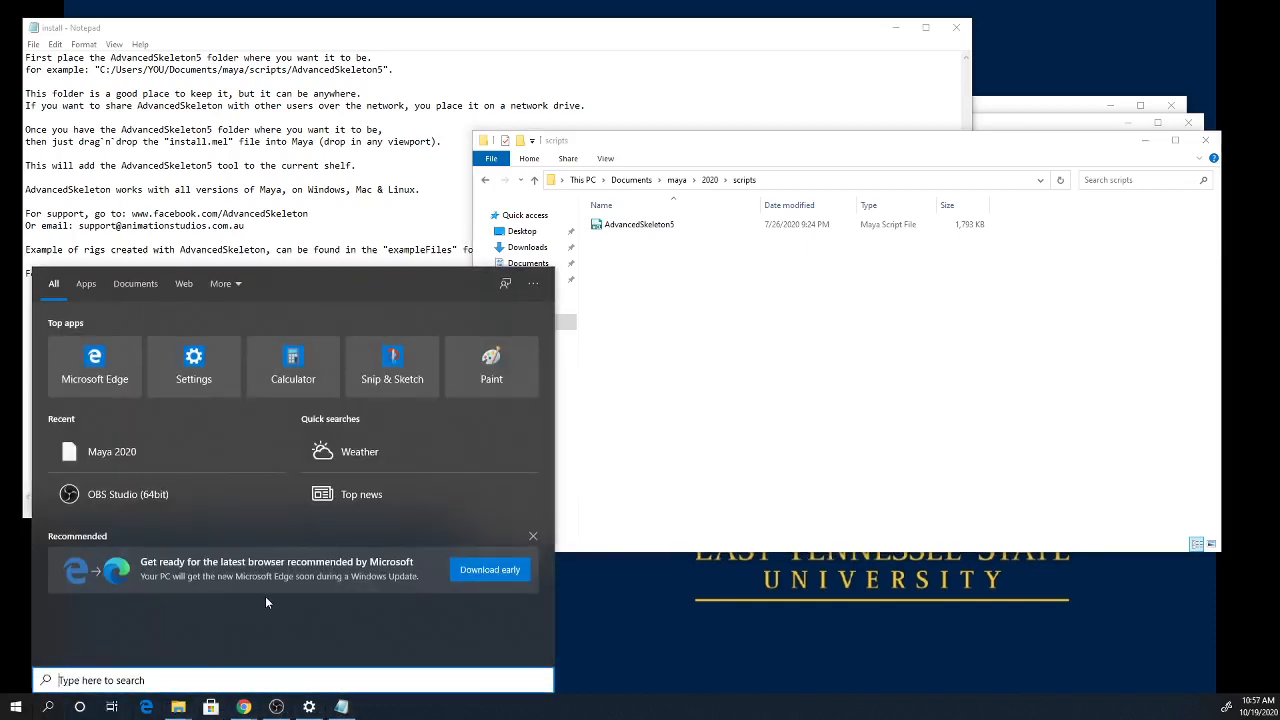
{"action": "type", "text": "maya"}
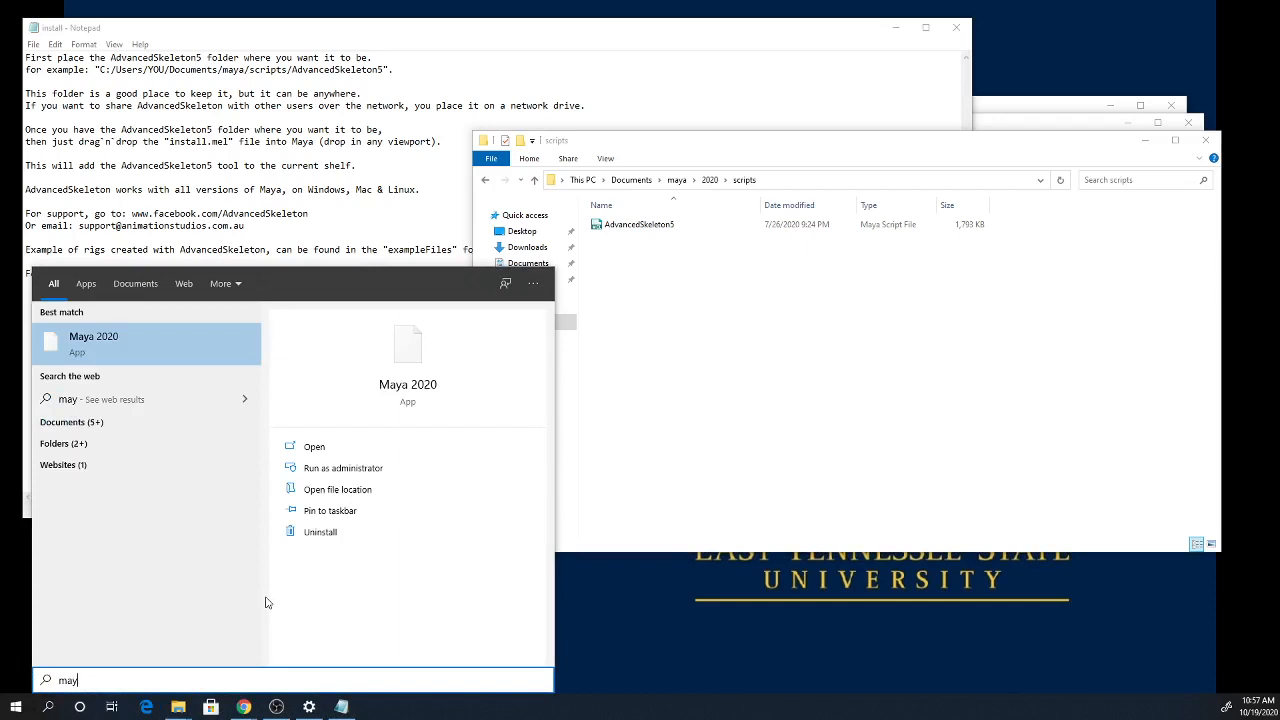
{"action": "key", "text": "Return"}
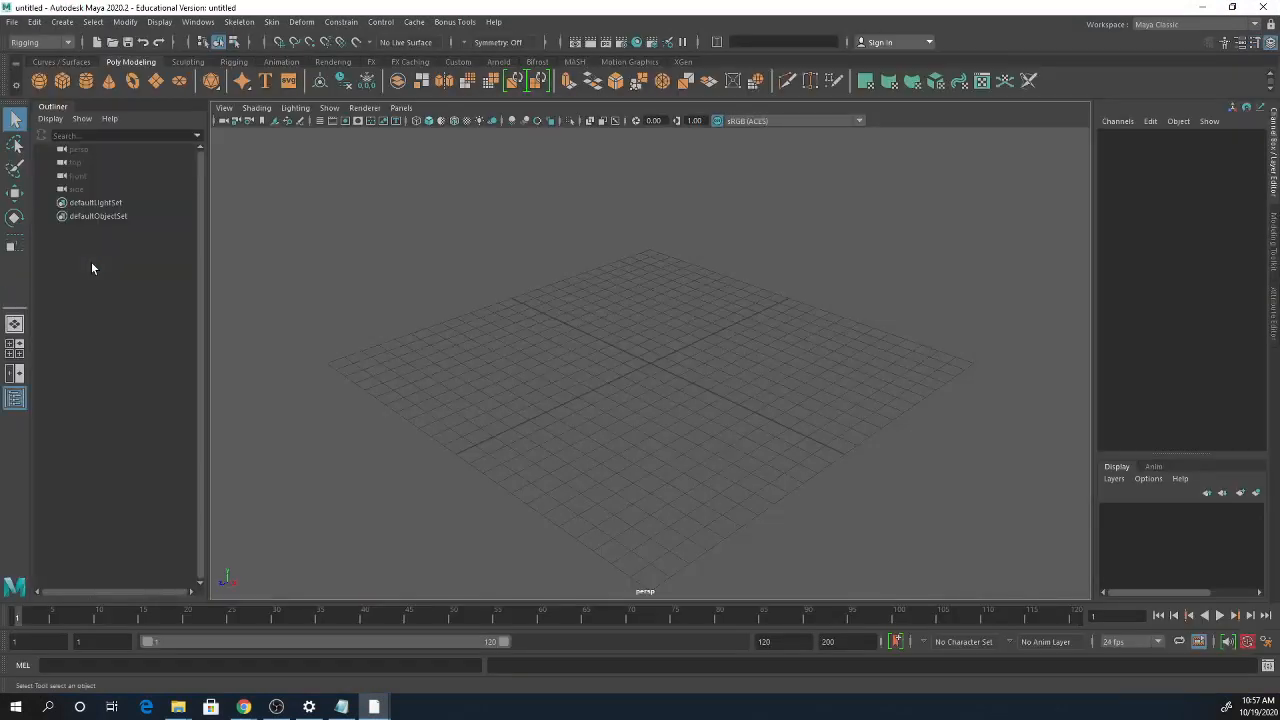
{"action": "left_click", "coordinate": [14, 22]}
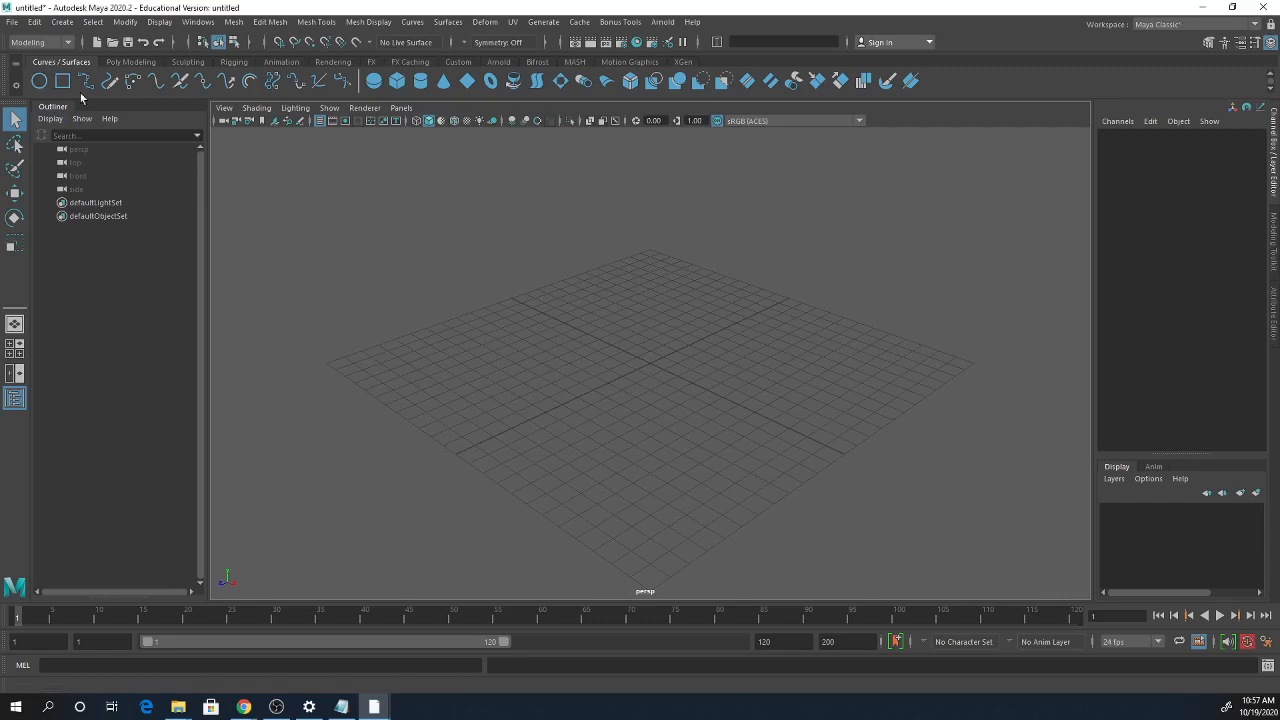
{"action": "left_click", "coordinate": [11, 21]}
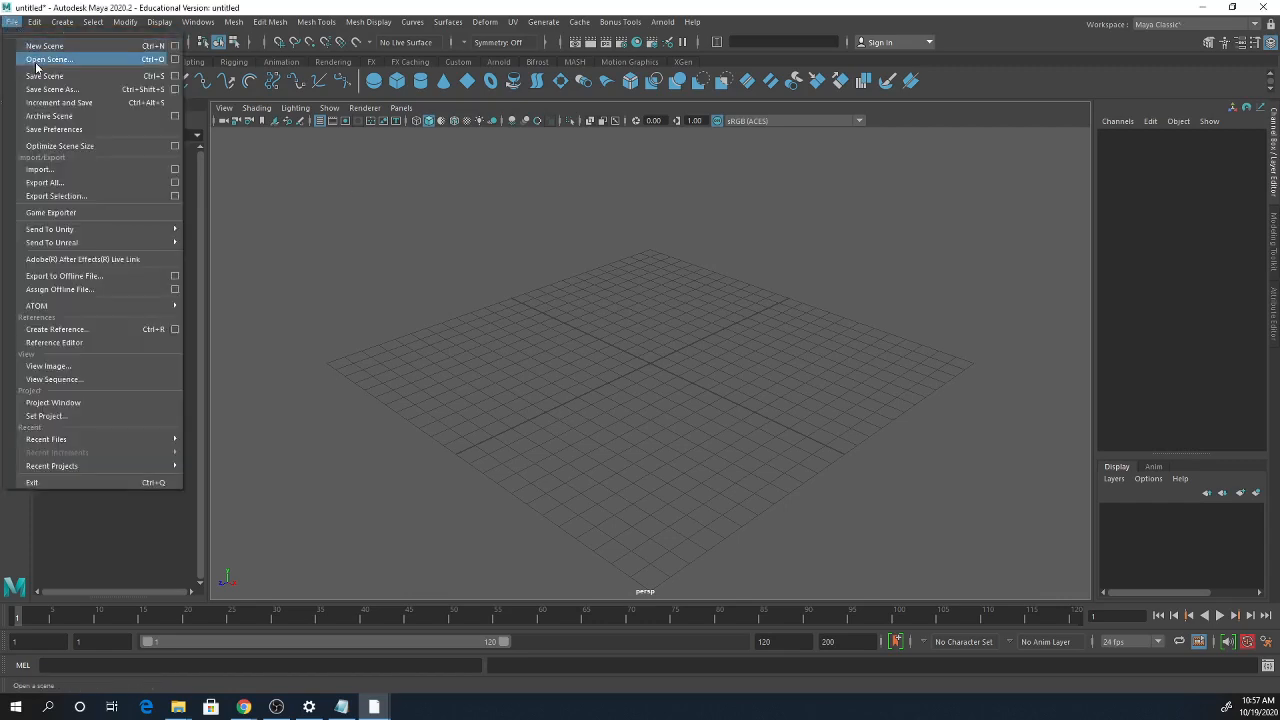
{"action": "left_click", "coordinate": [633, 306]}
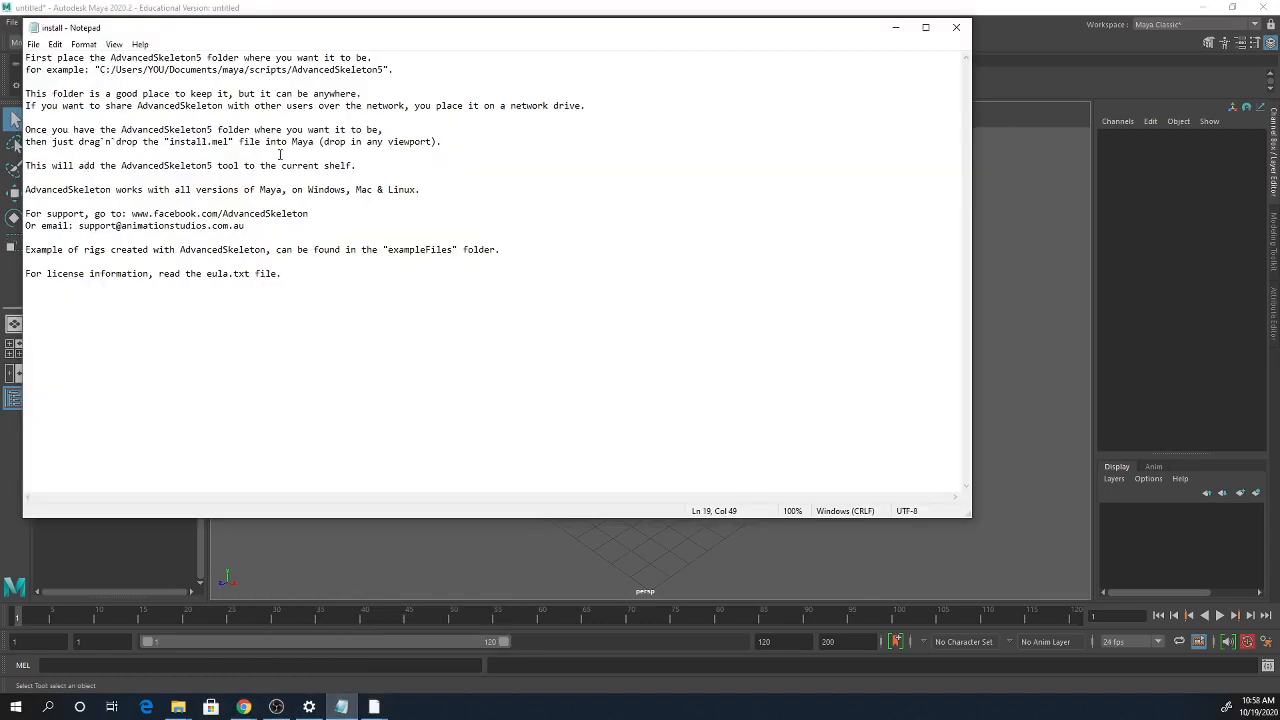
- Switch to the install notes in Notepad and highlight the "install.mel" file name in the instructions
{"action": "left_click_drag", "start_coordinate": [169, 143], "coordinate": [228, 146]}
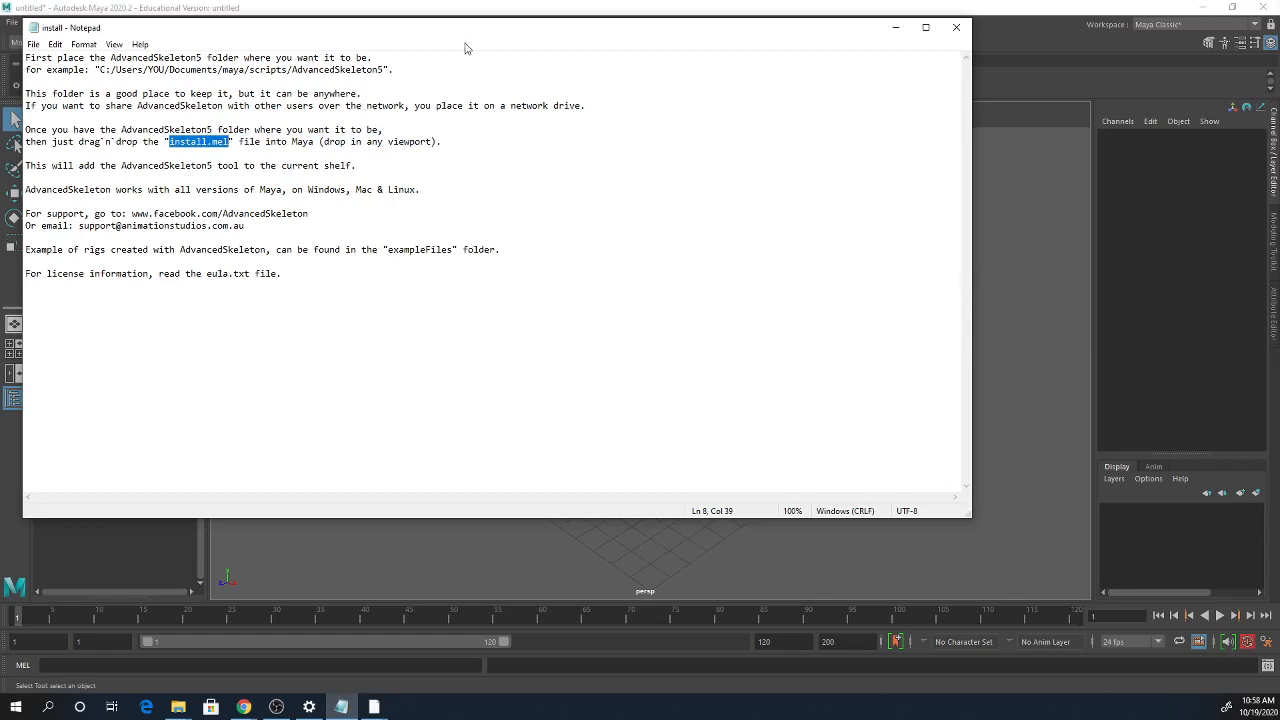
- Move the install notes aside in Maya, create a new shelf named with the owner's first name plus "_Rig", and save all shelves
{"action": "left_click_drag", "start_coordinate": [472, 36], "coordinate": [1279, 400]}
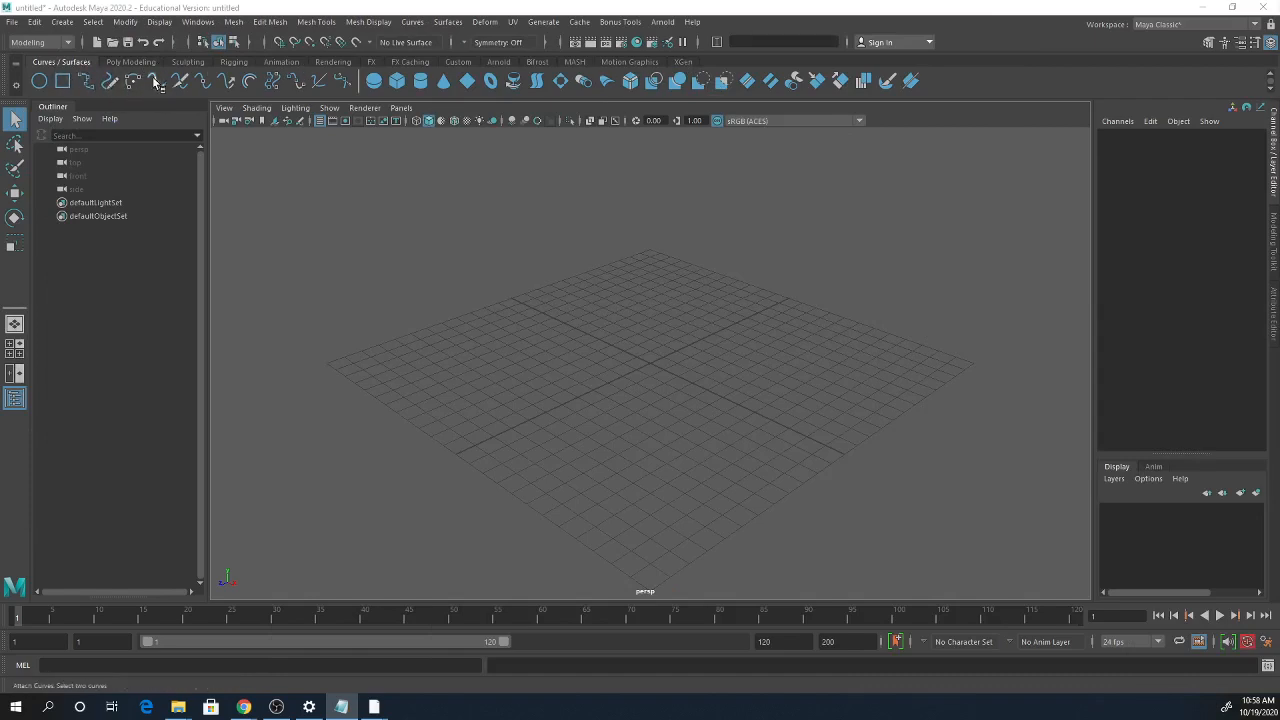
{"action": "left_click", "coordinate": [240, 63]}
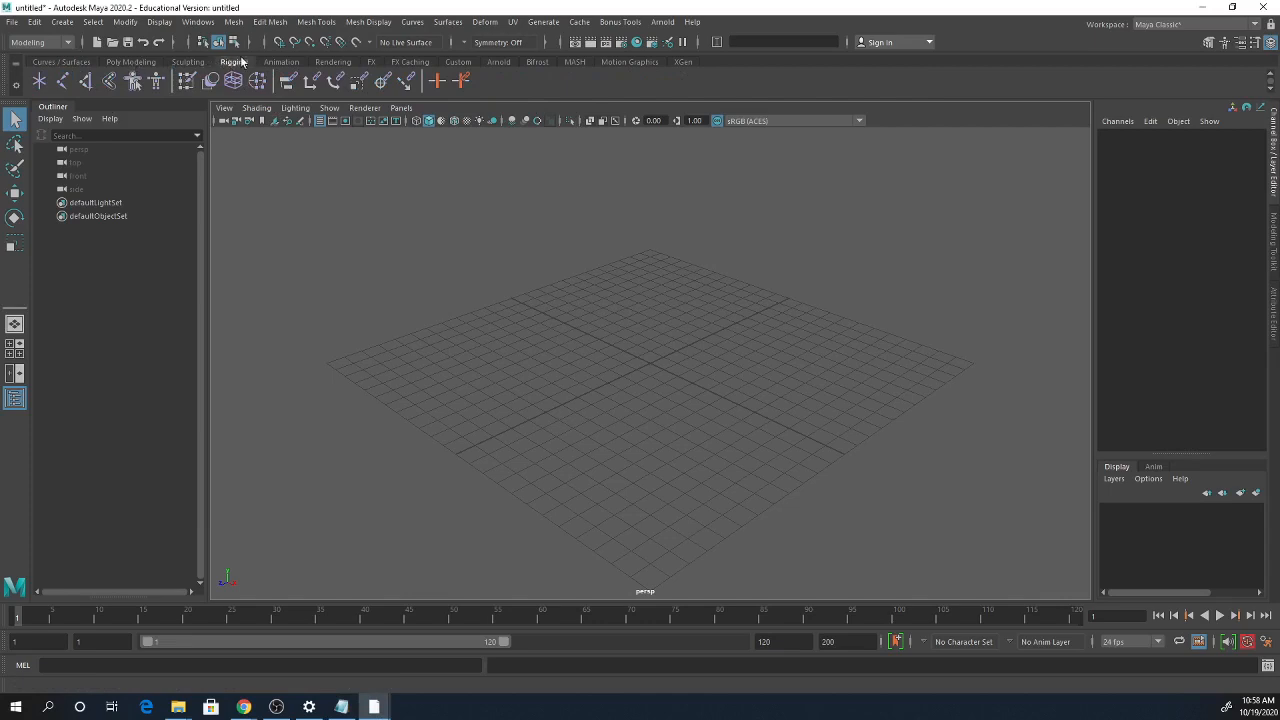
{"action": "left_click", "coordinate": [16, 89]}
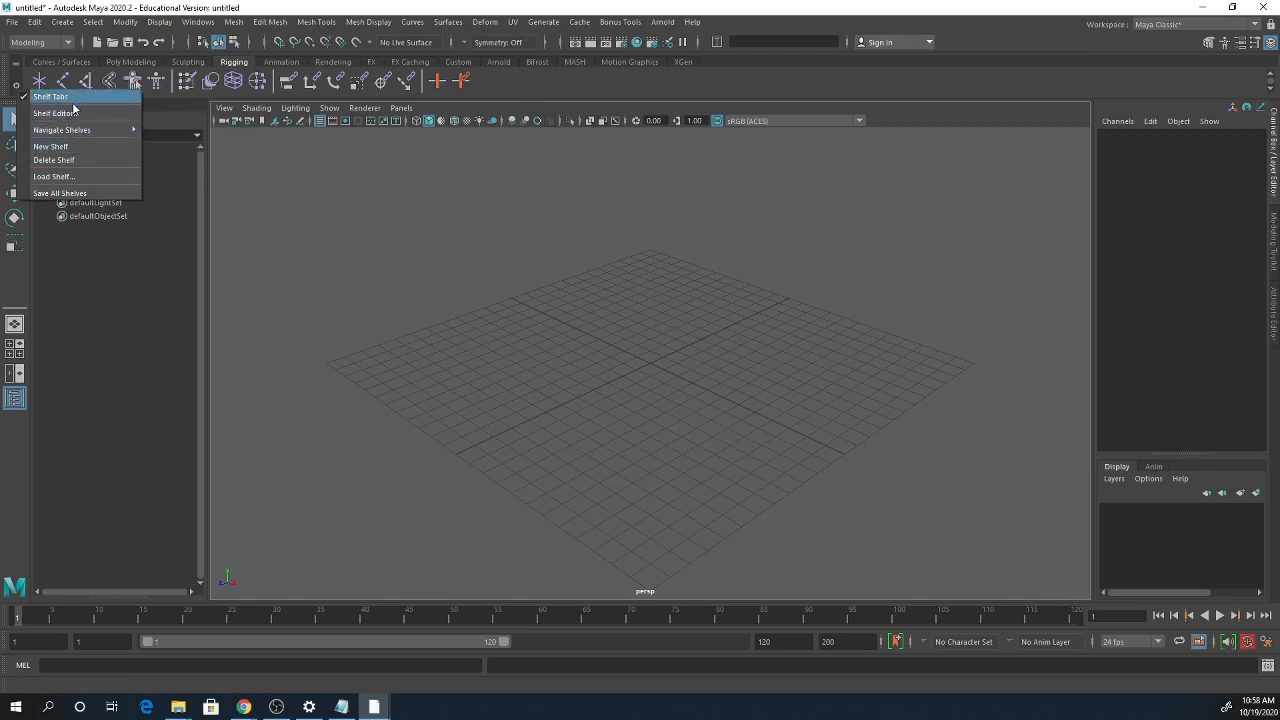
{"action": "left_click", "coordinate": [52, 146]}
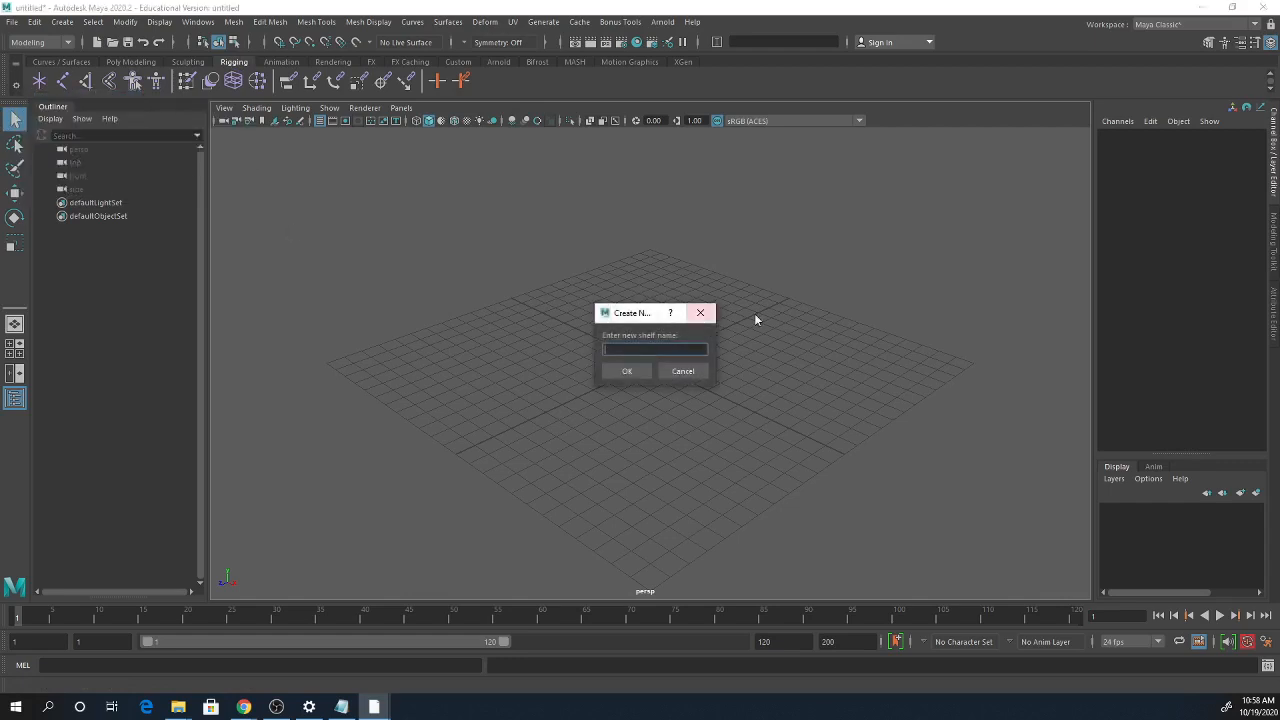
{"action": "left_click_drag", "start_coordinate": [633, 324], "coordinate": [449, 231]}
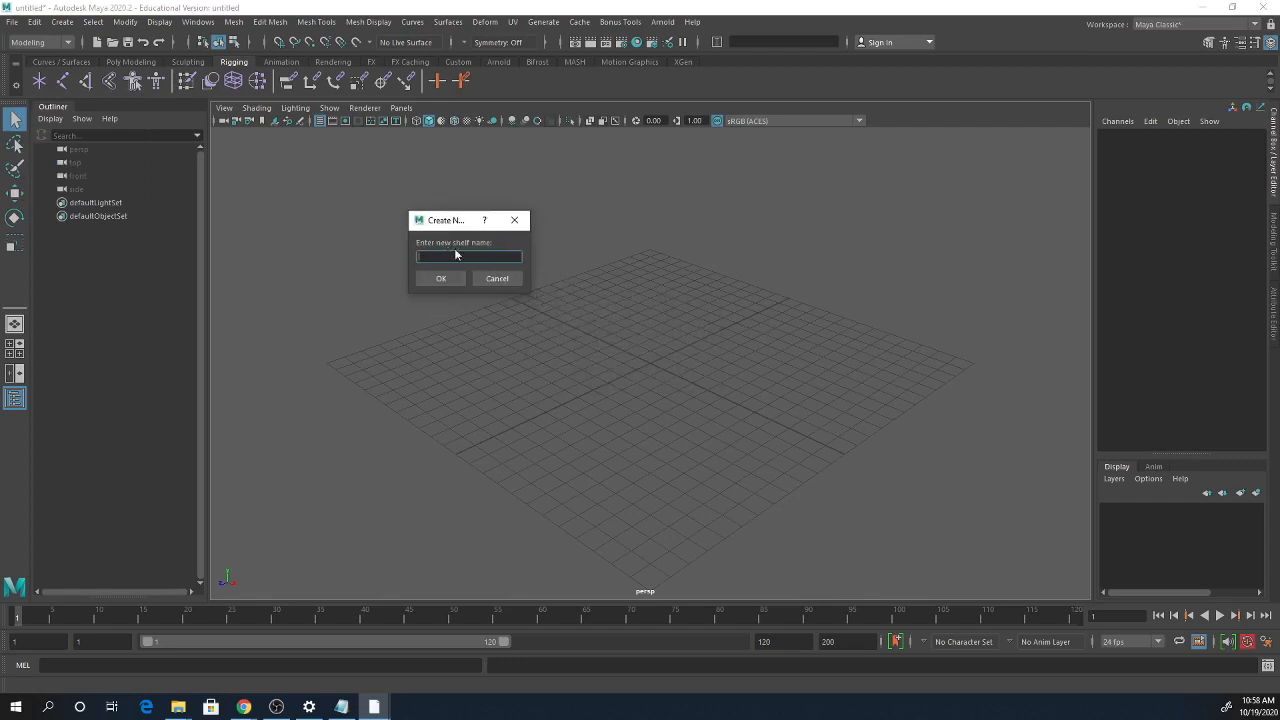
{"action": "type", "text": "Santi_Rig"}
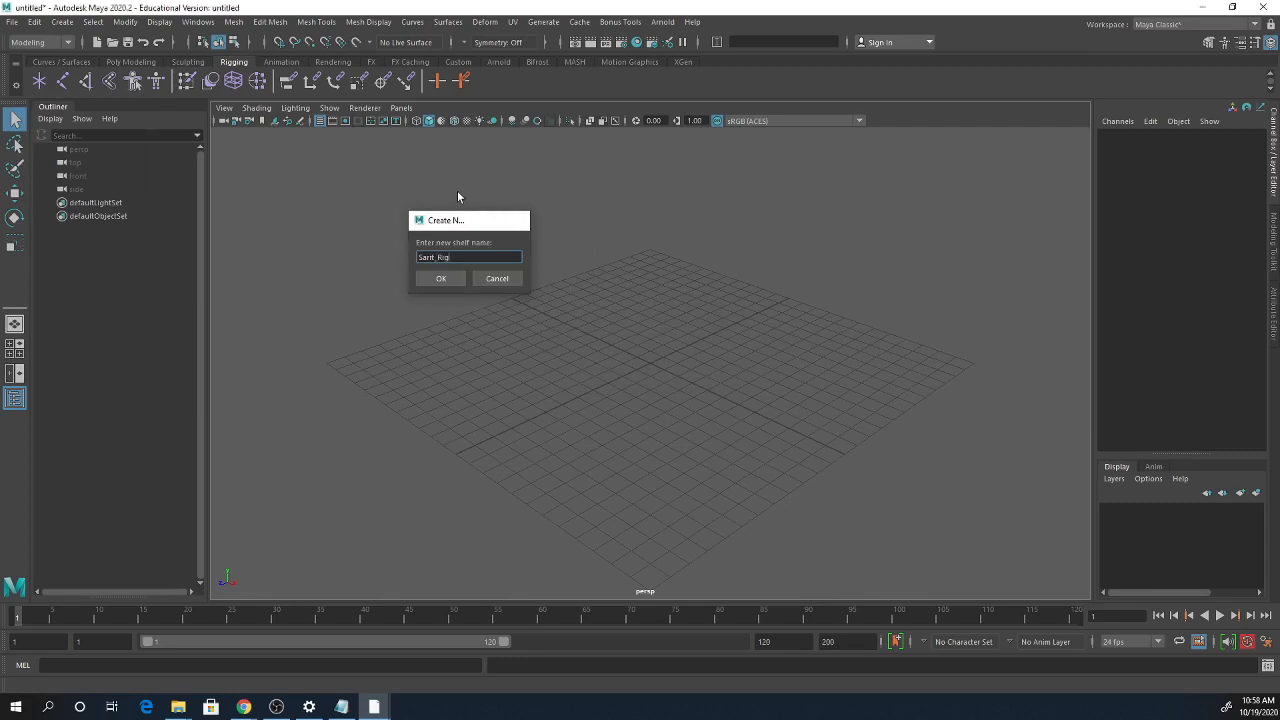
{"action": "key", "text": "Return"}
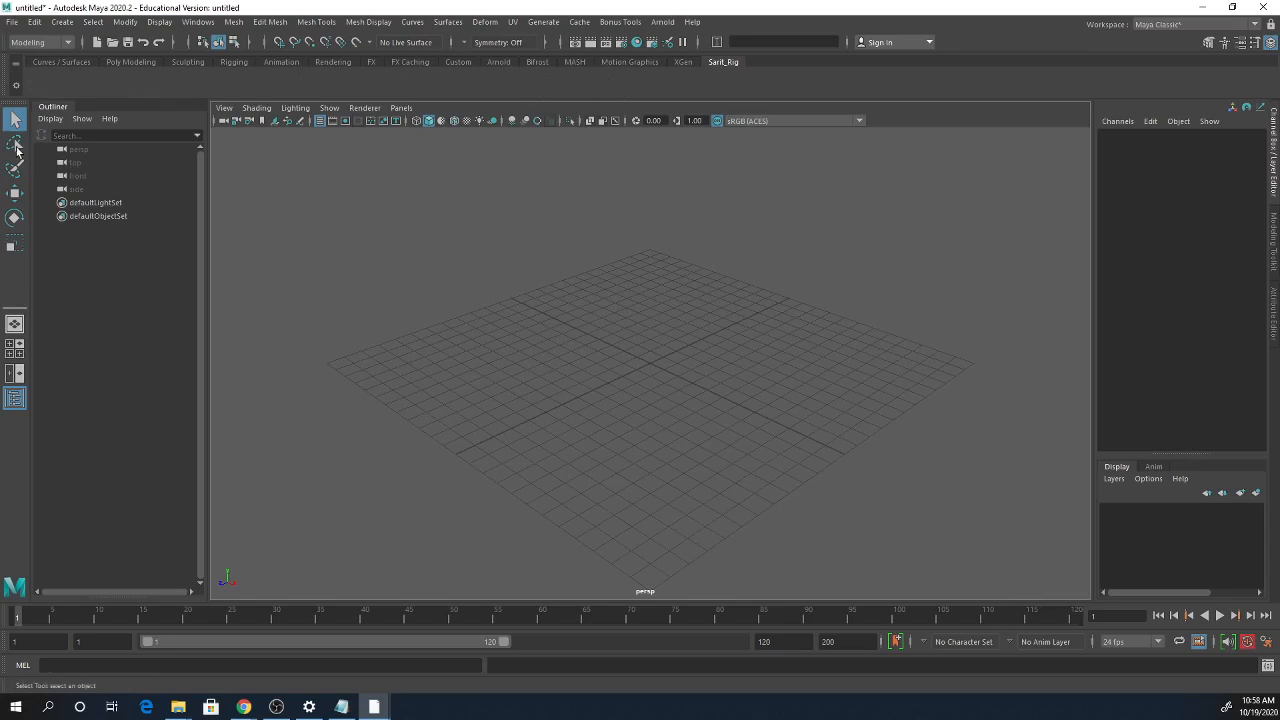
{"action": "left_click", "coordinate": [15, 85]}
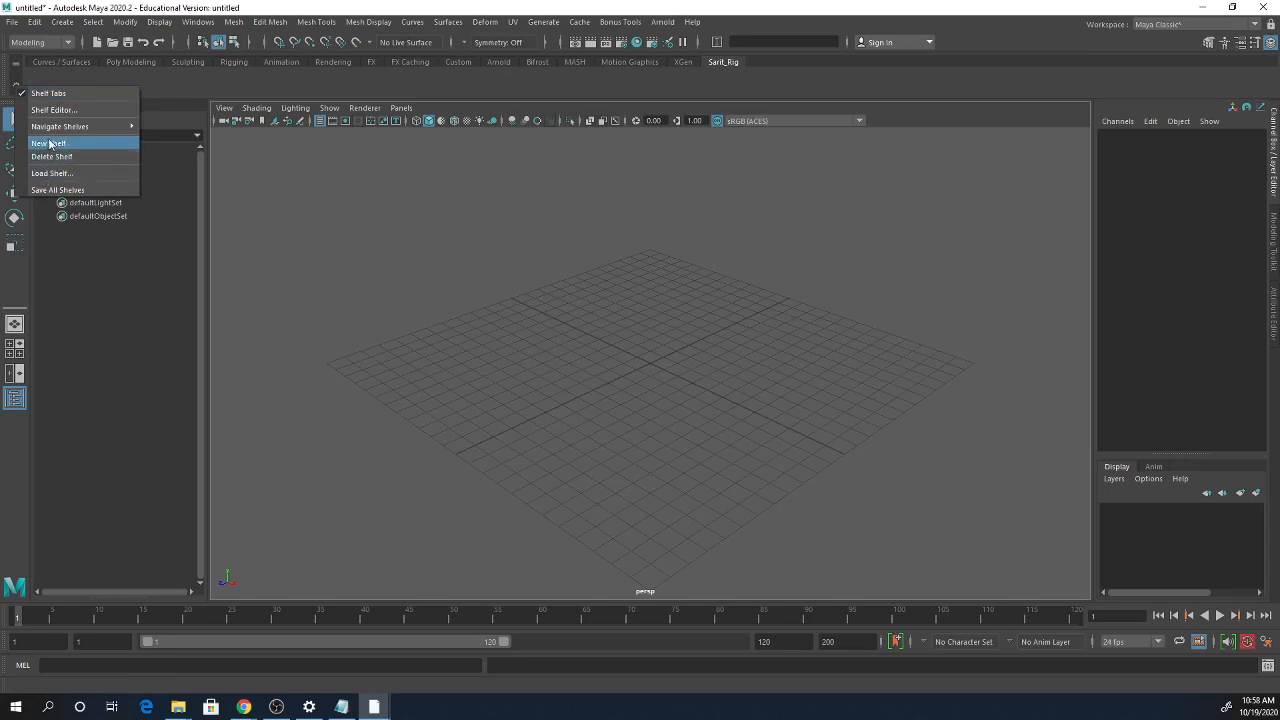
{"action": "left_click", "coordinate": [49, 190]}
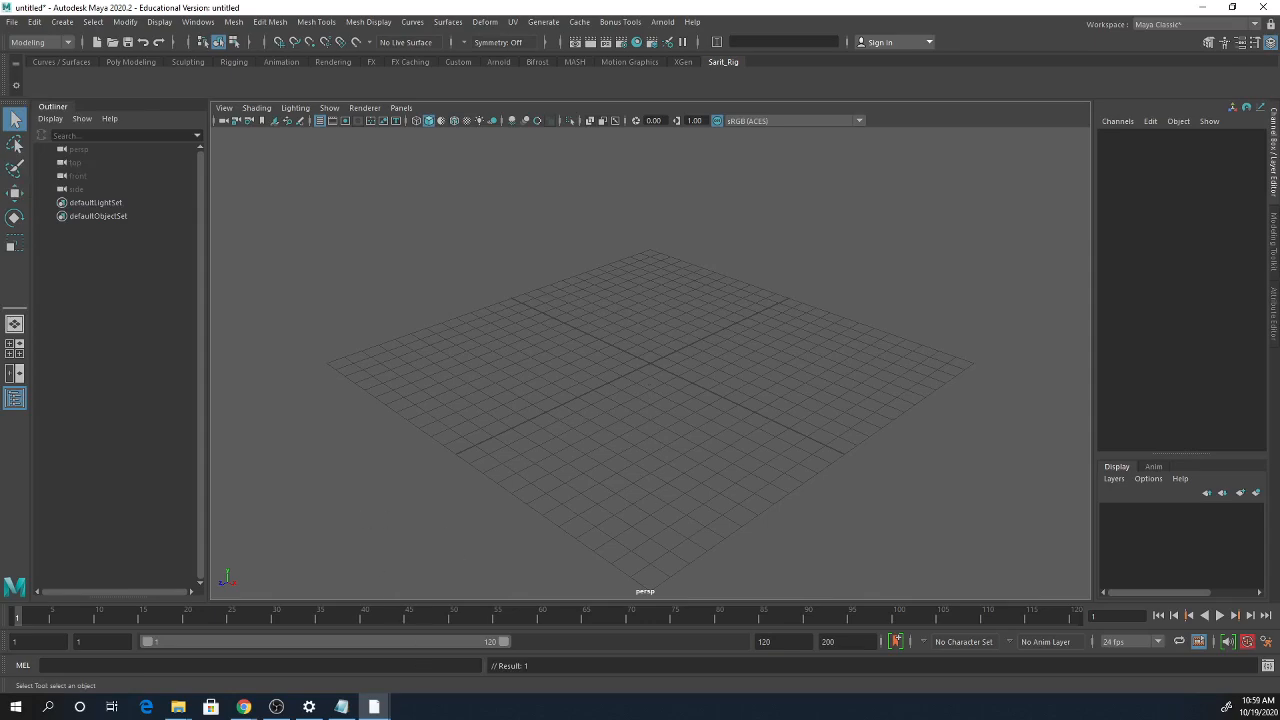
- Switch to the AdvancedSkeleton5 folder, drop its install Maya script file into the Maya viewport, and close the folder window
{"action": "mouse_move", "coordinate": [178, 707]}
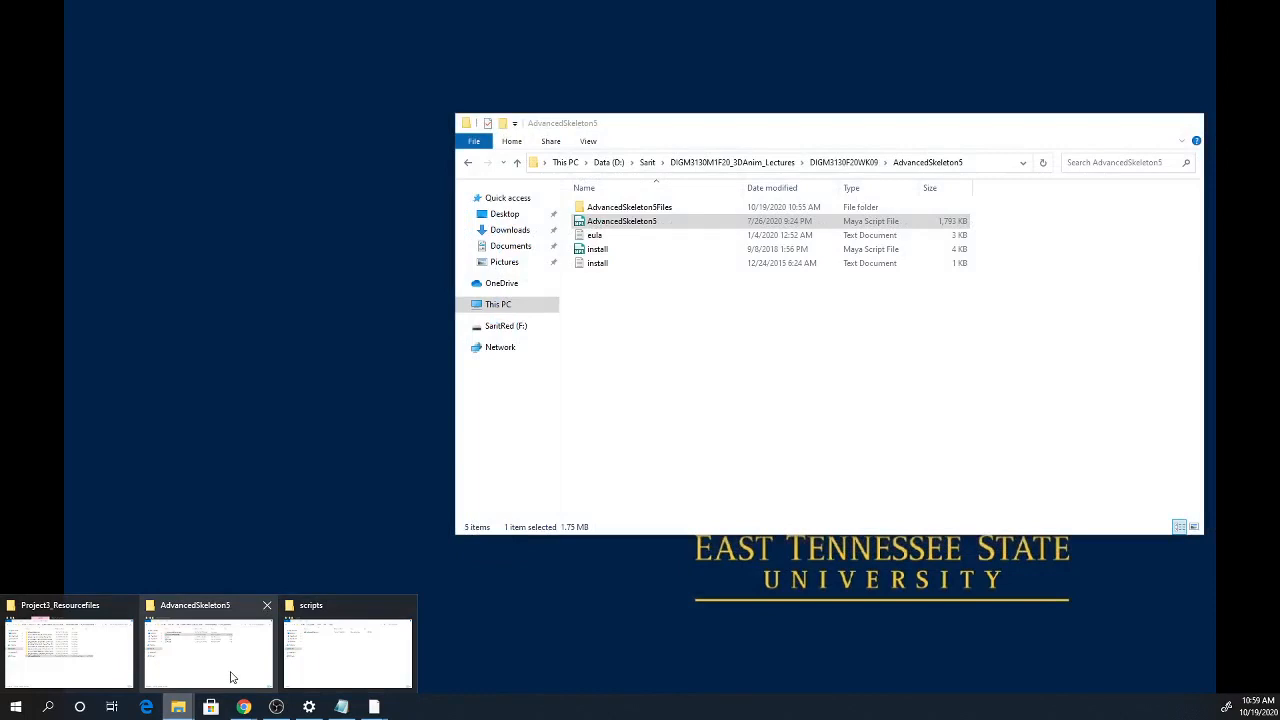
{"action": "left_click", "coordinate": [231, 678]}
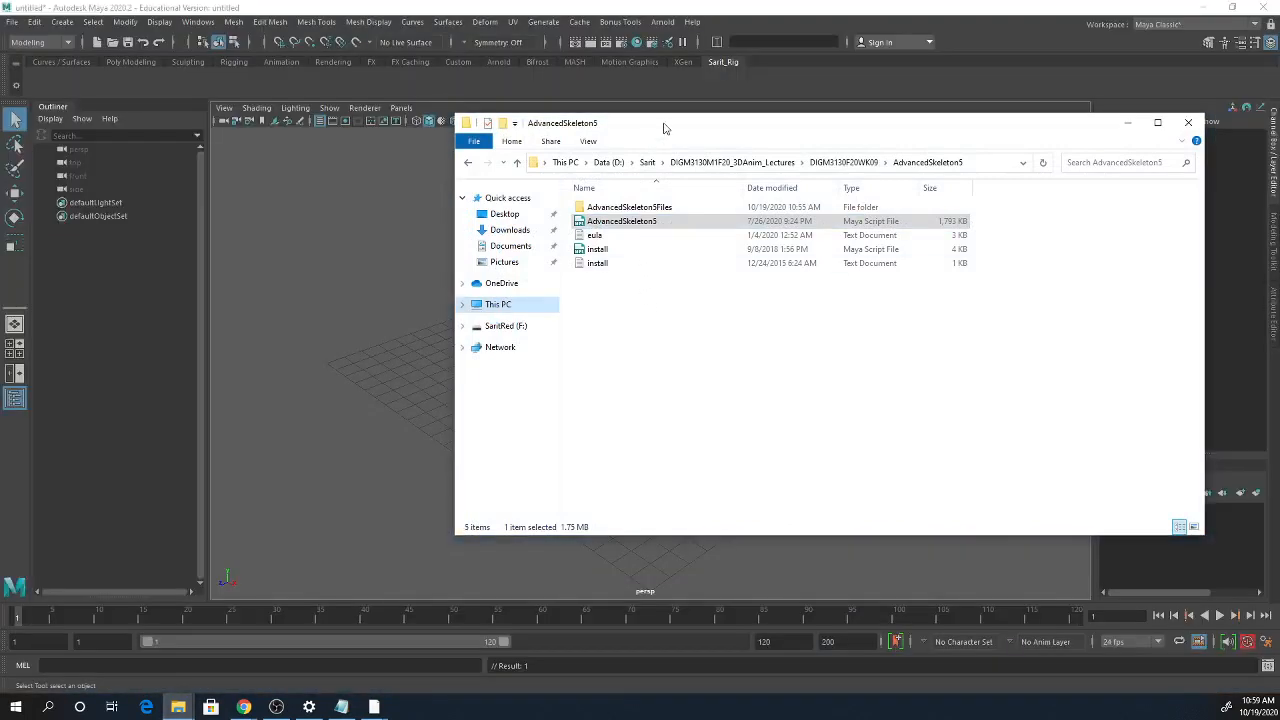
{"action": "left_click_drag", "start_coordinate": [664, 128], "coordinate": [693, 127]}
{"action": "left_click_drag", "start_coordinate": [626, 248], "coordinate": [400, 360]}
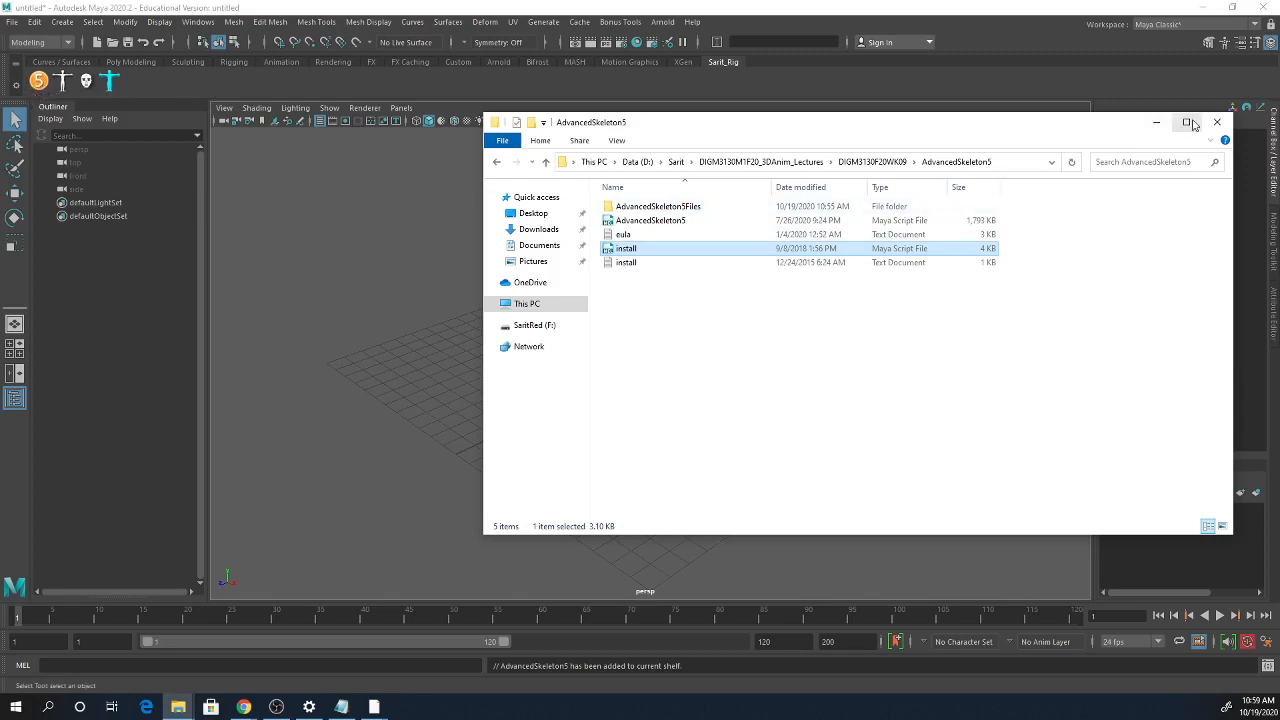
{"action": "left_click_drag", "start_coordinate": [1132, 134], "coordinate": [1164, 142]}
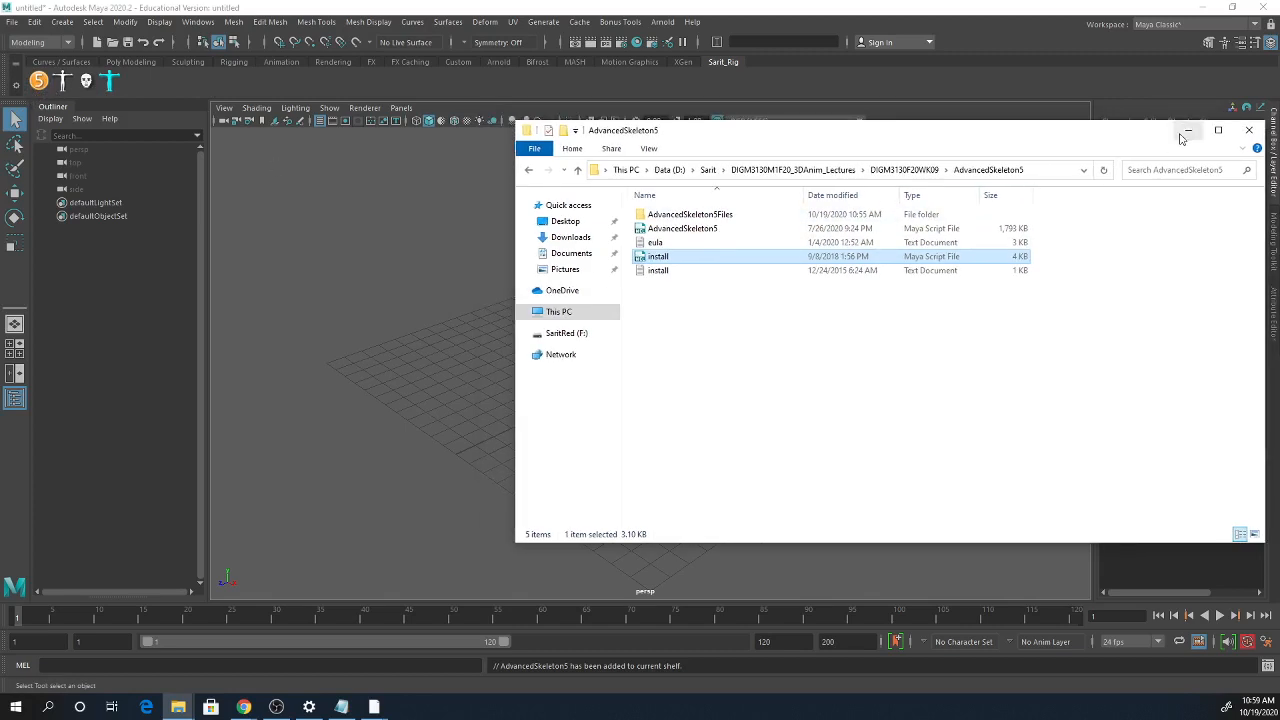
{"action": "left_click", "coordinate": [1248, 132]}
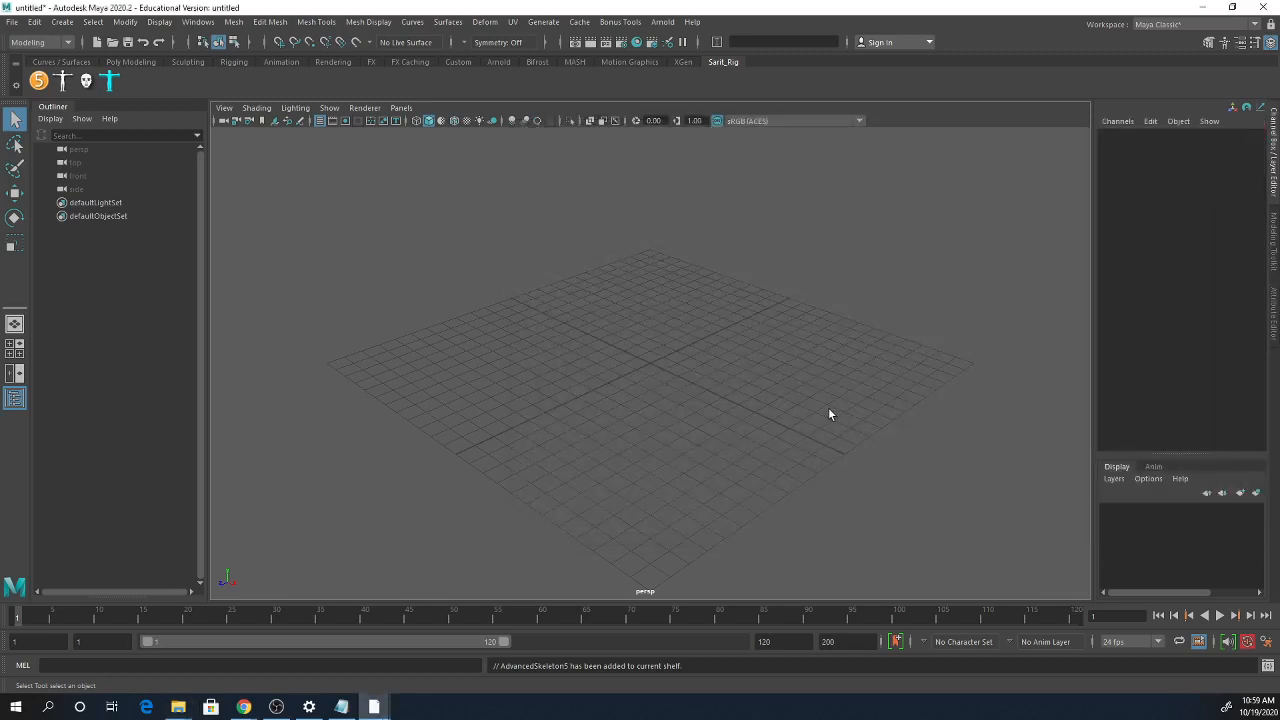
- Save all shelves with the AdvancedSkeleton5 tools added, and check the custom rig shelf's contents in the Shelf Editor
{"action": "left_click", "coordinate": [15, 84]}
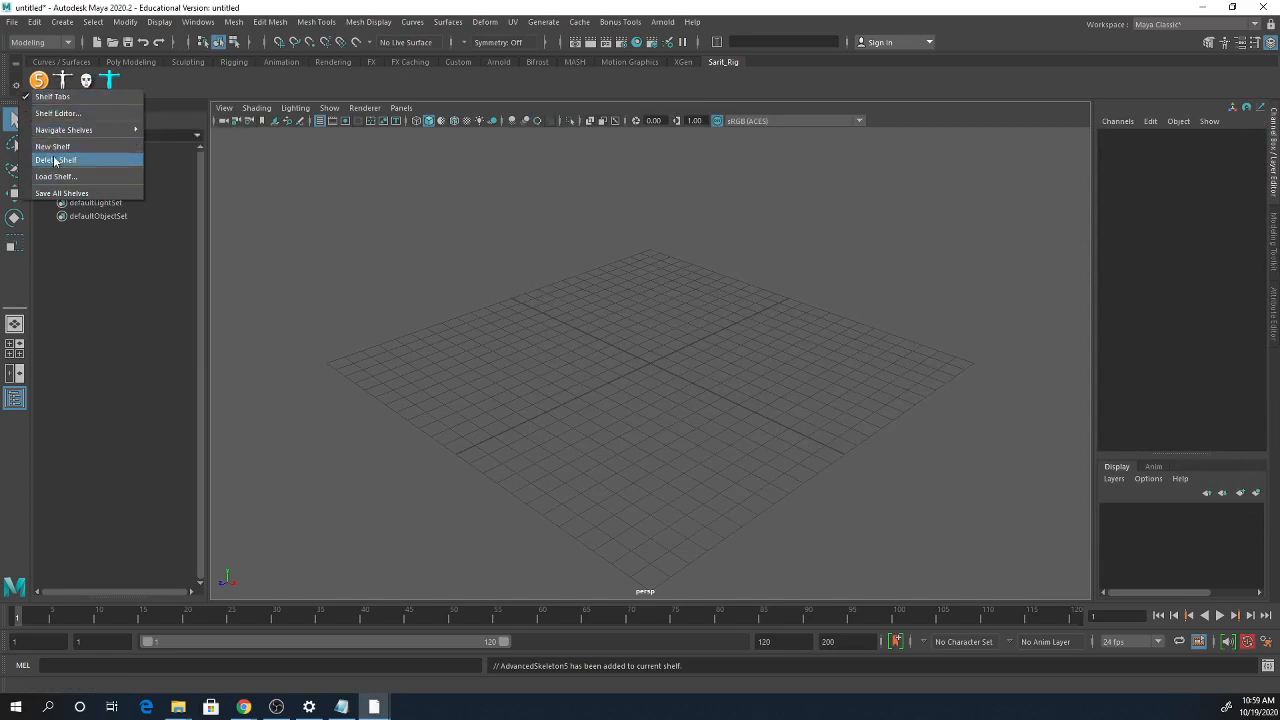
{"action": "left_click", "coordinate": [56, 193]}
{"action": "left_click", "coordinate": [16, 88]}
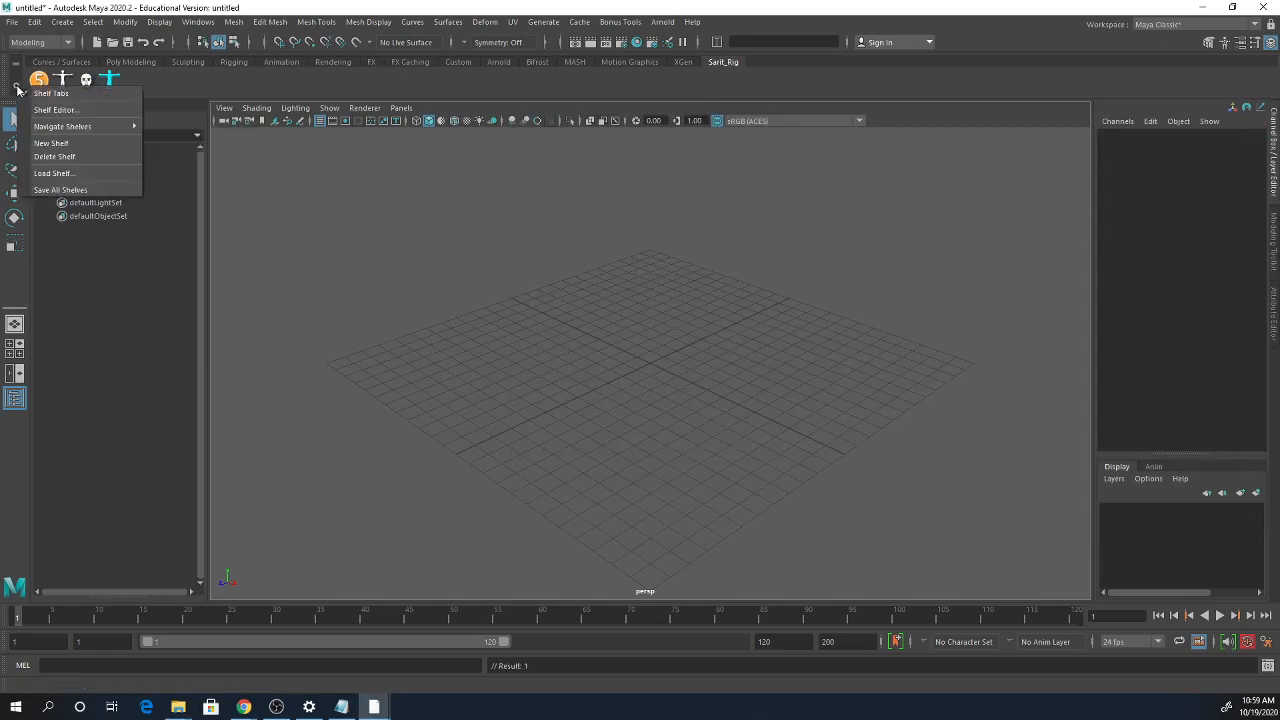
{"action": "left_click", "coordinate": [50, 110]}
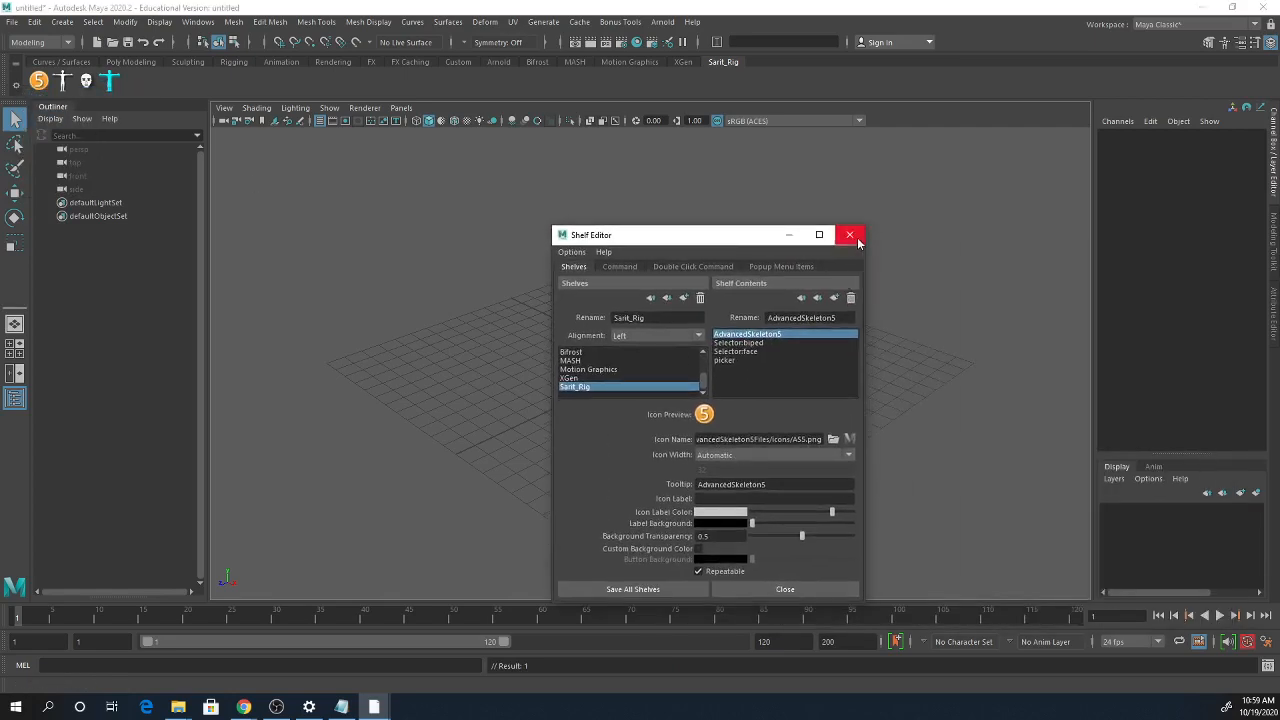
{"action": "left_click", "coordinate": [856, 240]}
- Switch to the scripts folder window, browse to Documents\maya\2020\prefs\shelves, and select the script file of the custom rig shelf
{"action": "mouse_move", "coordinate": [178, 707]}
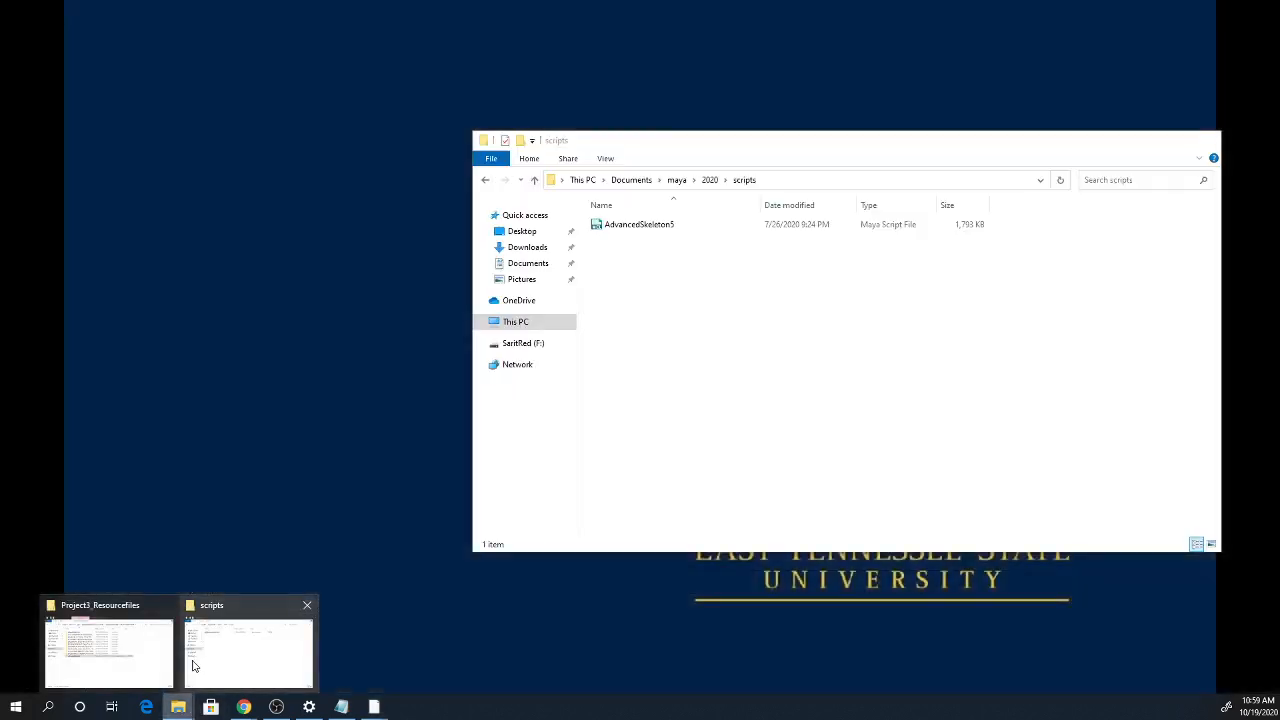
{"action": "left_click", "coordinate": [201, 673]}
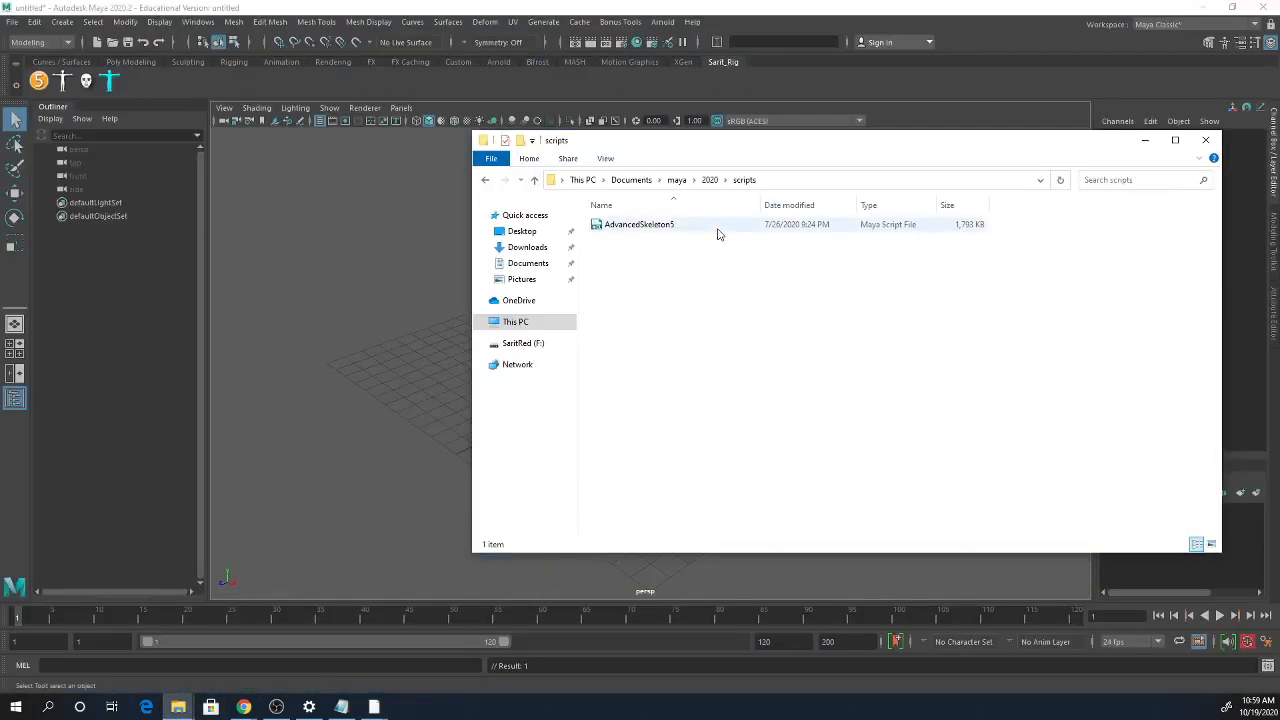
{"action": "left_click", "coordinate": [709, 180]}
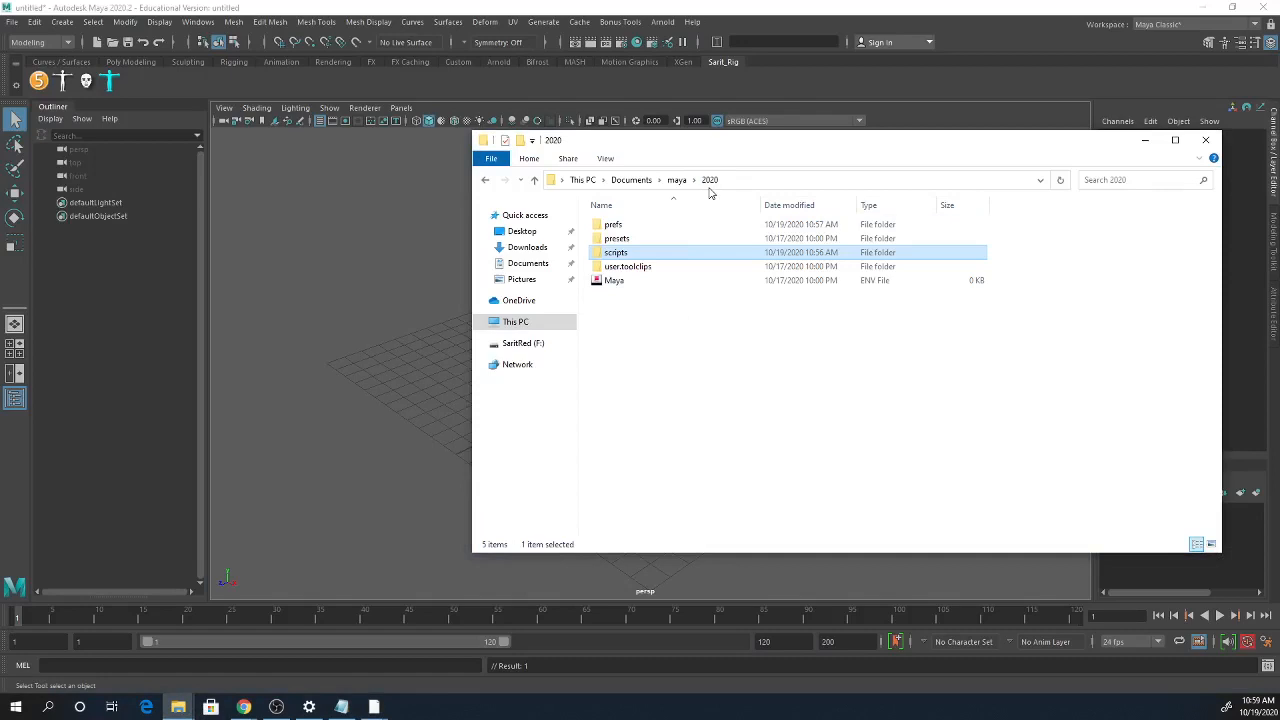
{"action": "double_click", "coordinate": [616, 252]}
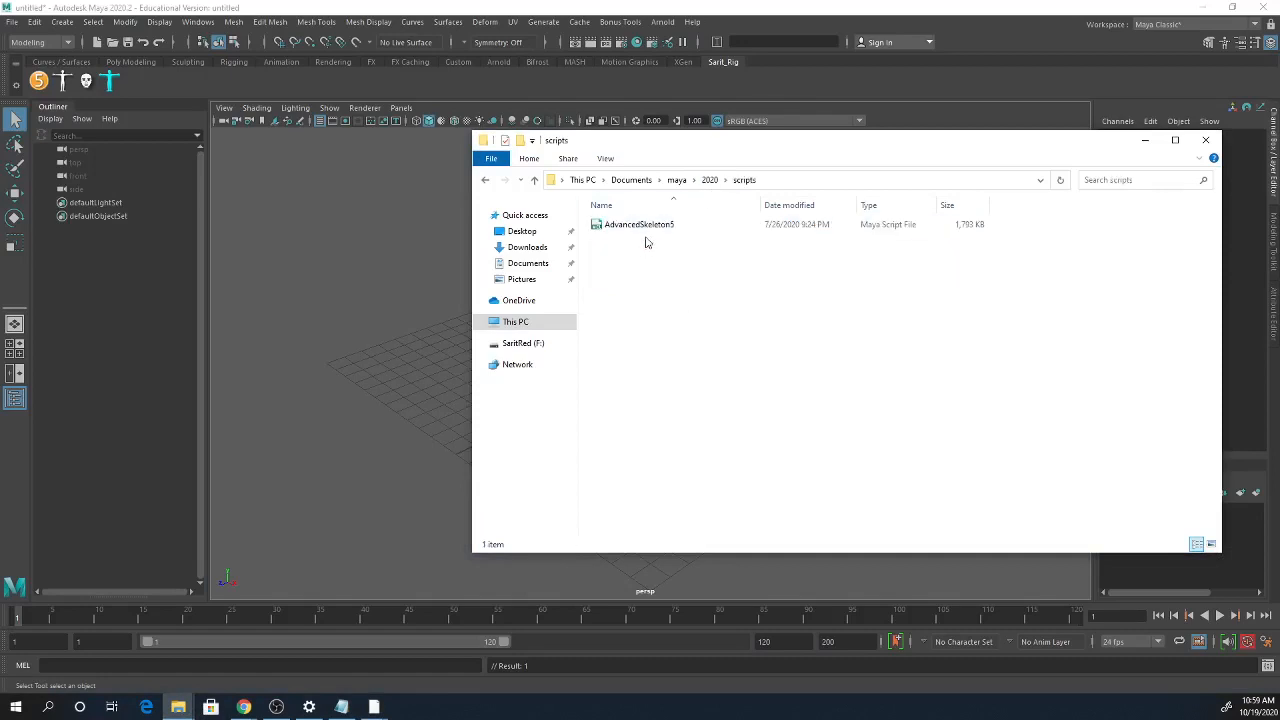
{"action": "left_click", "coordinate": [709, 180]}
{"action": "double_click", "coordinate": [617, 228]}
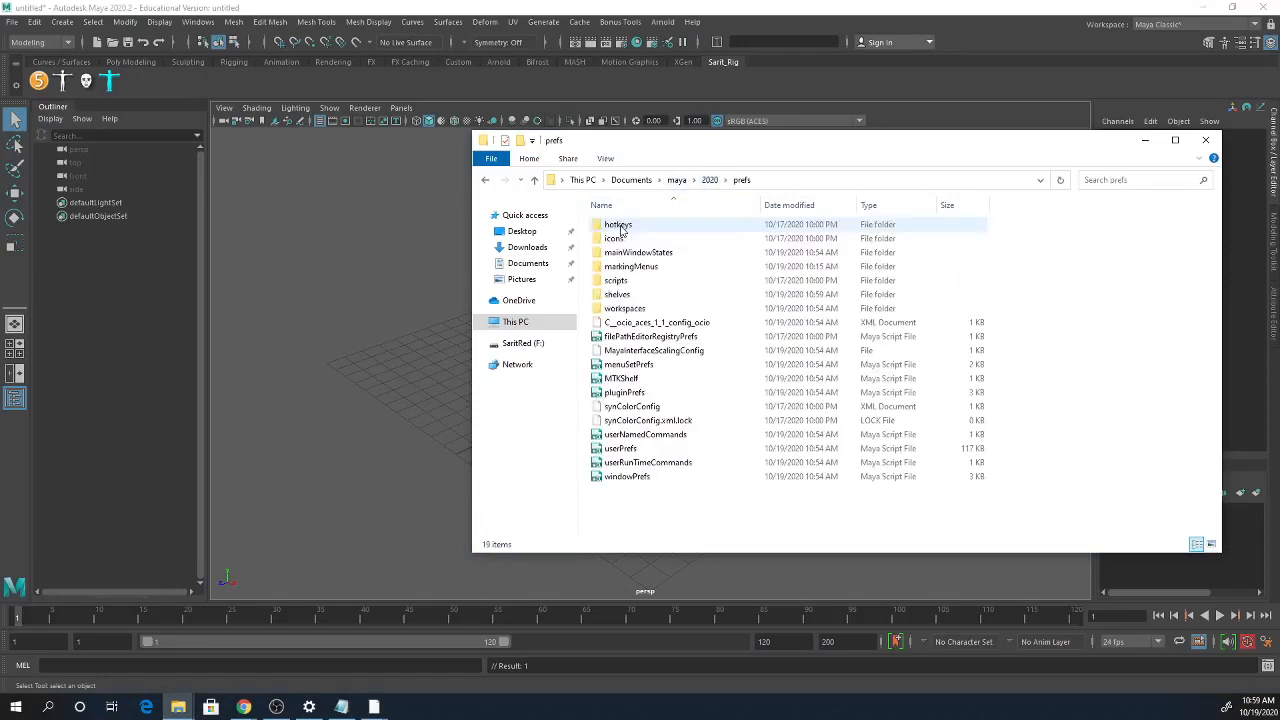
{"action": "double_click", "coordinate": [617, 294]}
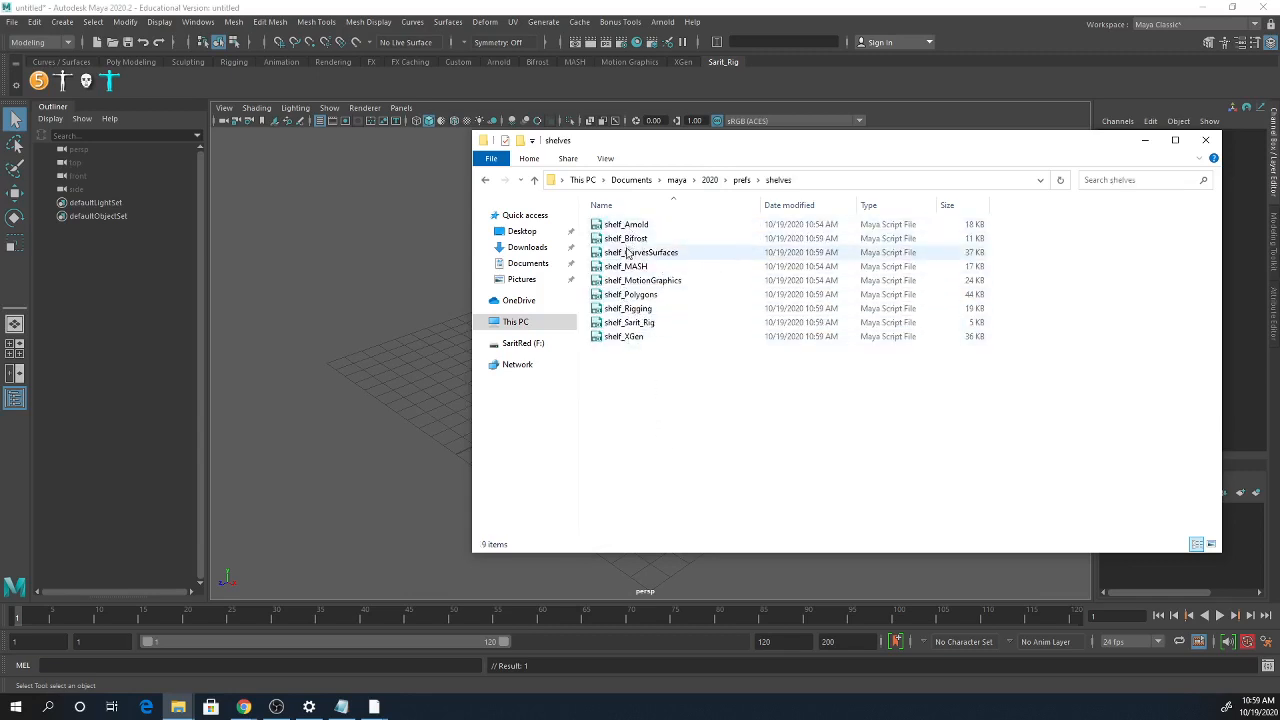
{"action": "left_click", "coordinate": [638, 323]}
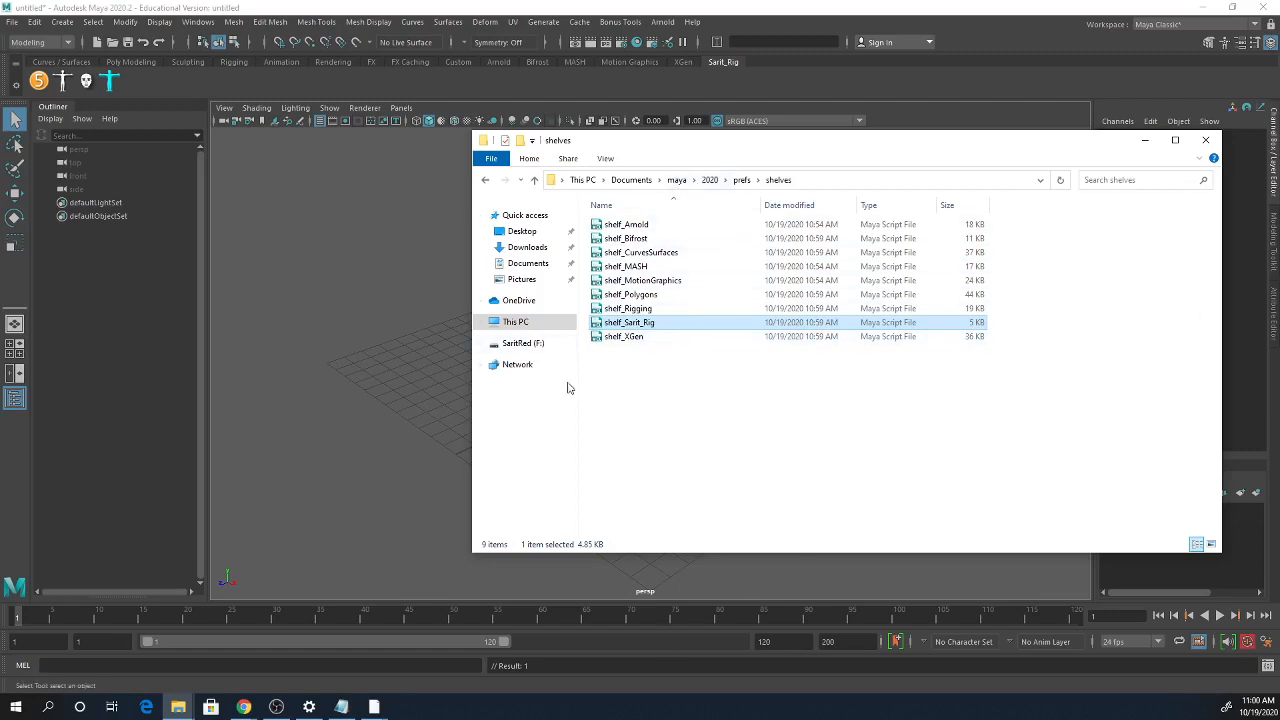
- Browse from the Project3_Resourcefiles window to the DIGM3130F20WK09 folder, and save all shelves again in Maya
{"action": "left_click", "coordinate": [178, 707]}
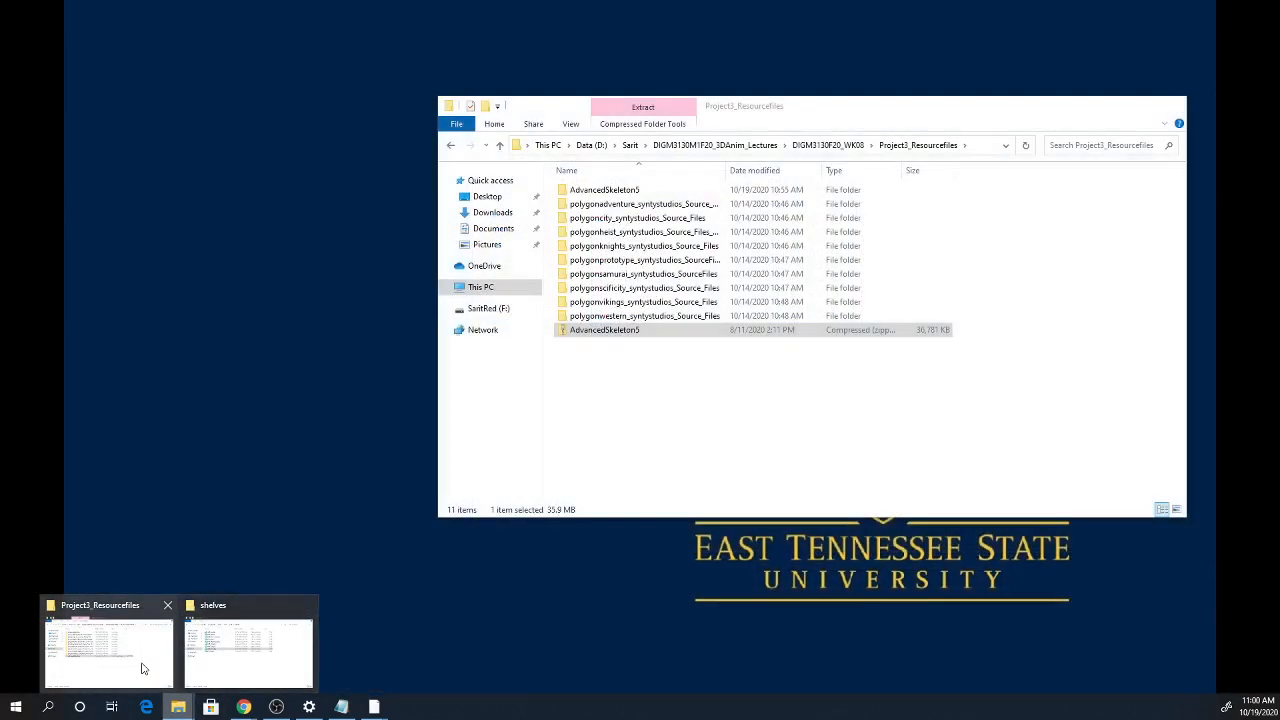
{"action": "left_click", "coordinate": [143, 662]}
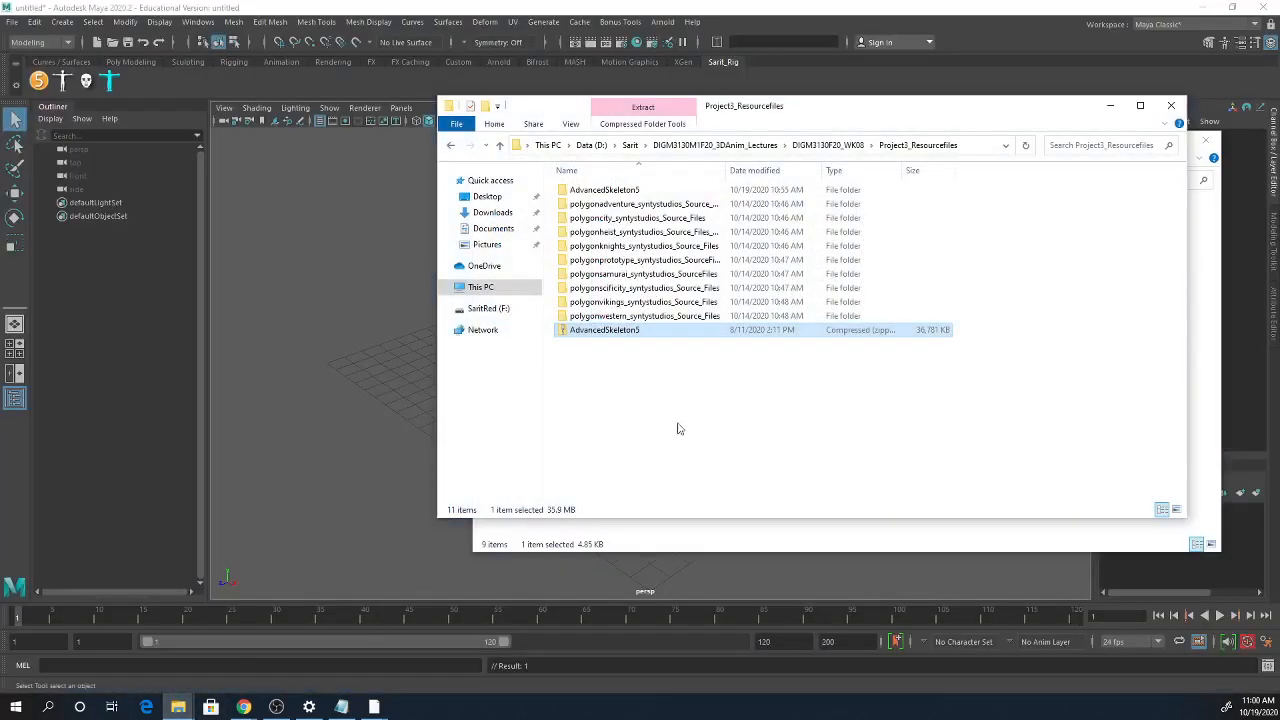
{"action": "left_click", "coordinate": [670, 145]}
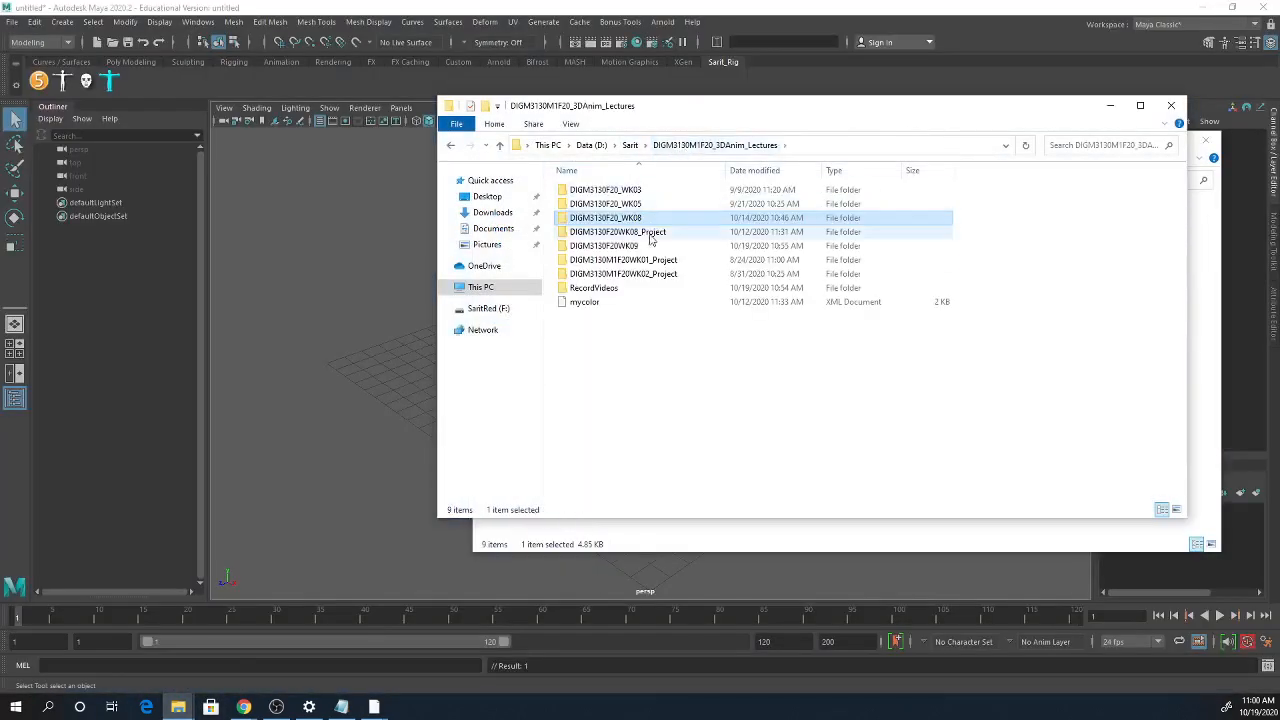
{"action": "double_click", "coordinate": [644, 246]}
{"action": "left_click_drag", "start_coordinate": [800, 120], "coordinate": [749, 366]}
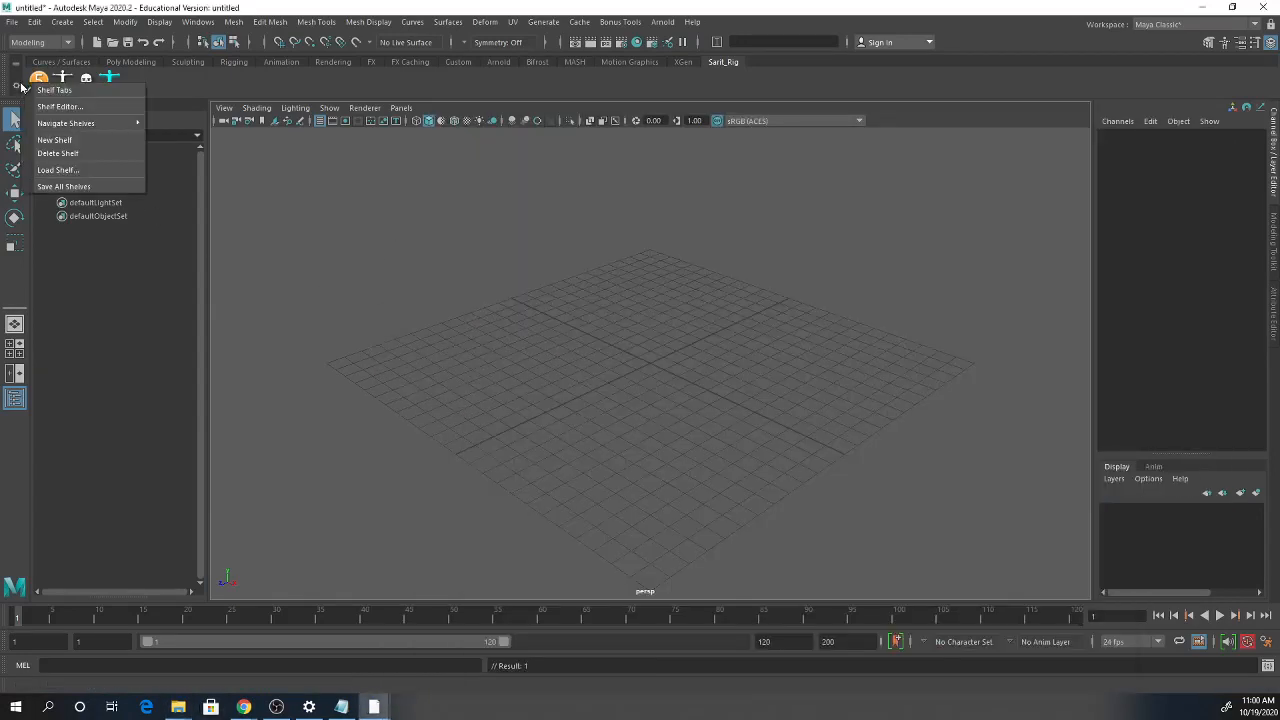
{"action": "left_click", "coordinate": [15, 84]}
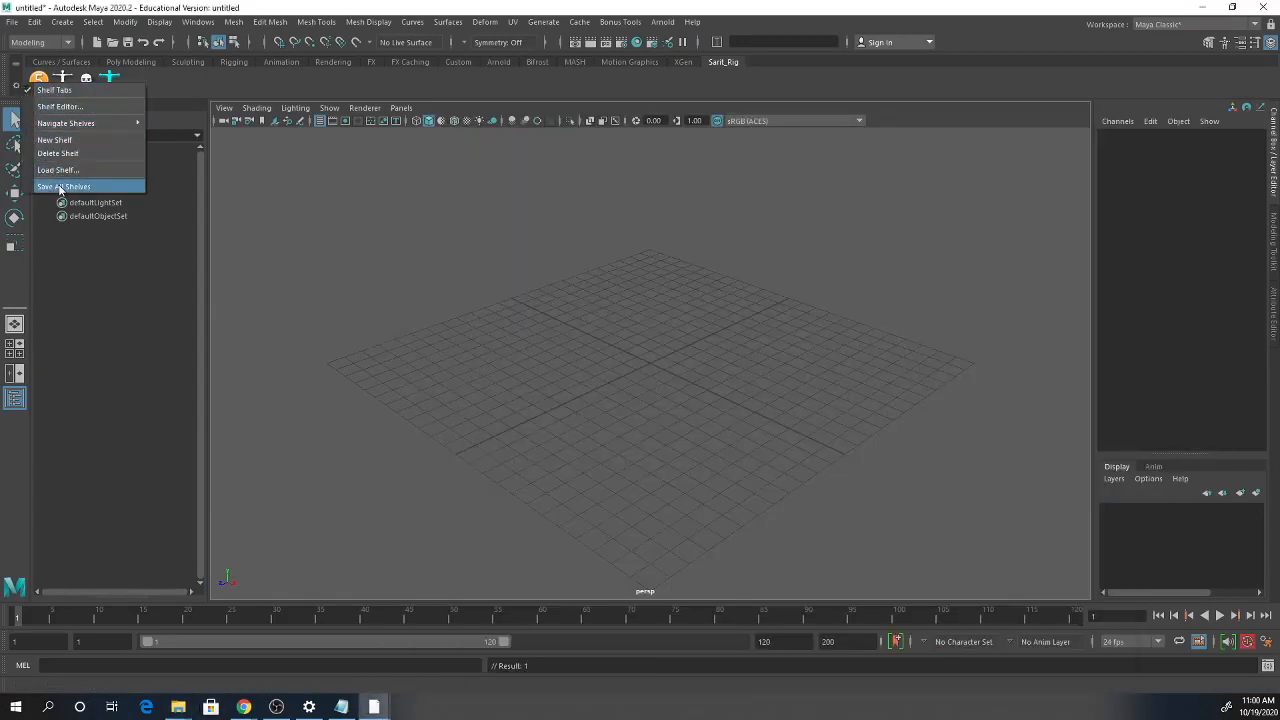
{"action": "left_click", "coordinate": [60, 188]}
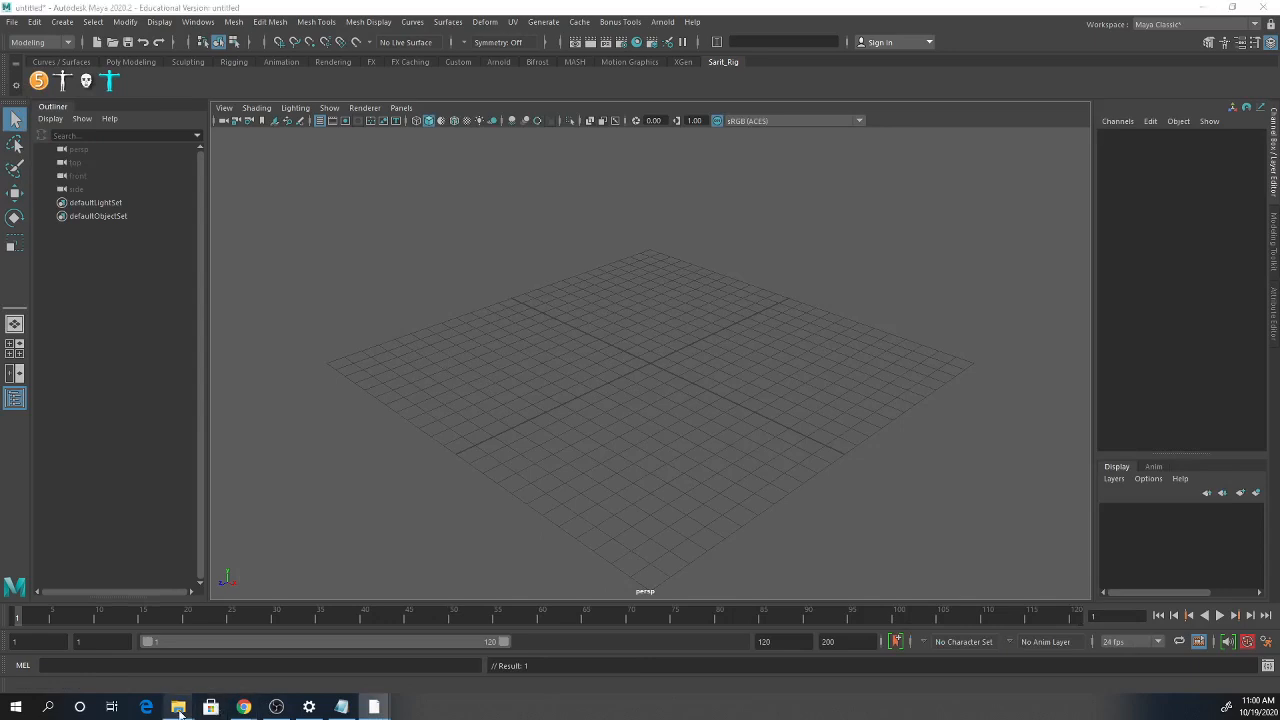
- In the DIGM3130F20WK09 folder, create a folder named with the owner's first name plus PreF and paste the custom rig shelf's script file into it
{"action": "mouse_move", "coordinate": [178, 707]}
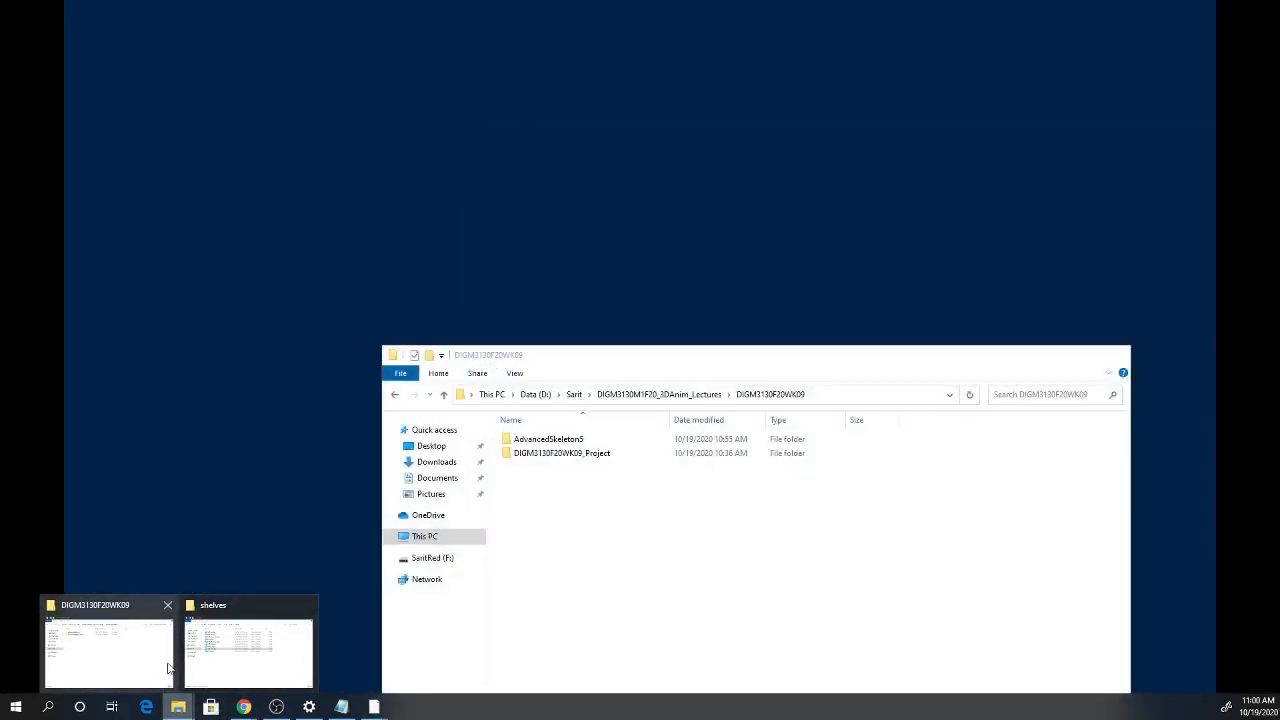
{"action": "left_click", "coordinate": [150, 660]}
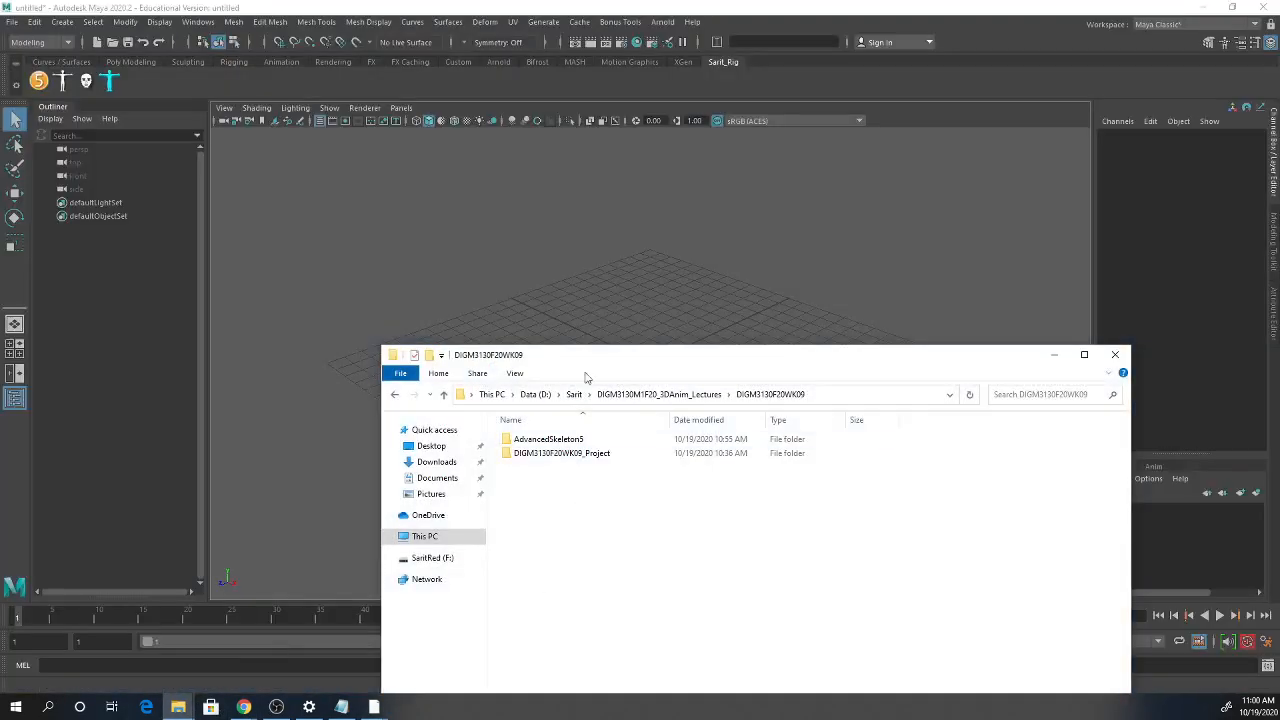
{"action": "left_click_drag", "start_coordinate": [615, 363], "coordinate": [571, 263]}
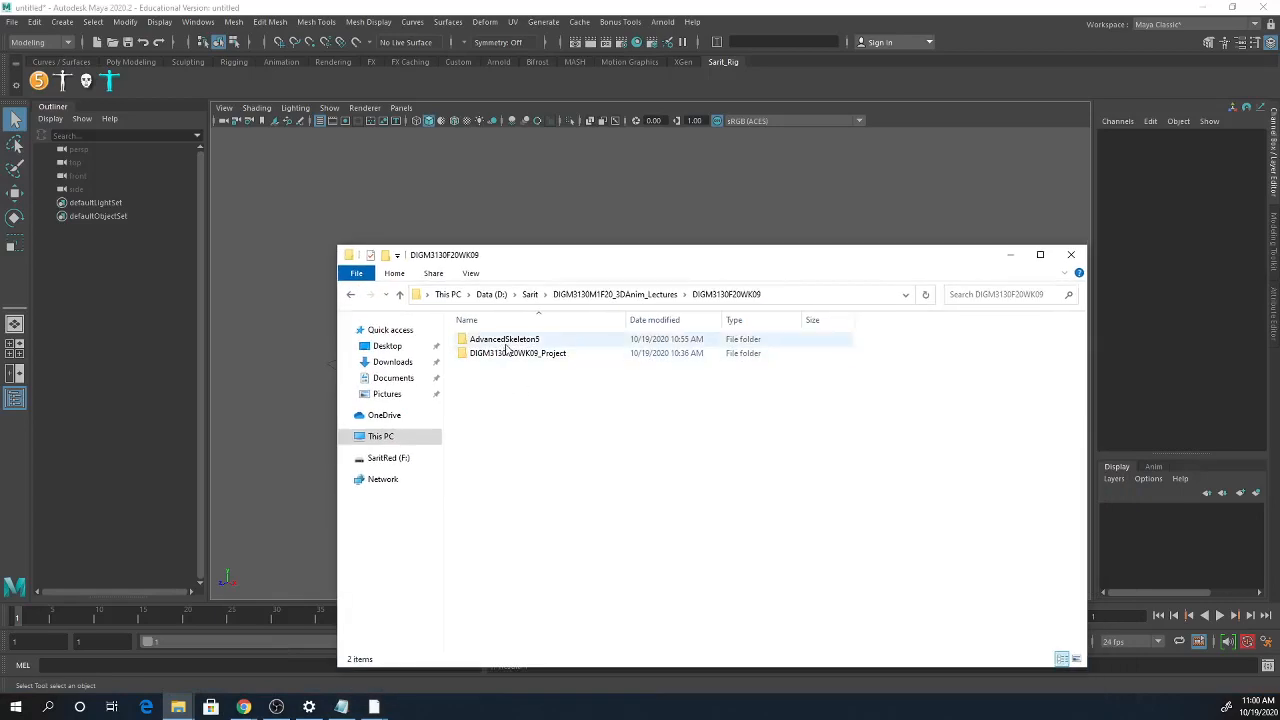
{"action": "right_click", "coordinate": [488, 400]}
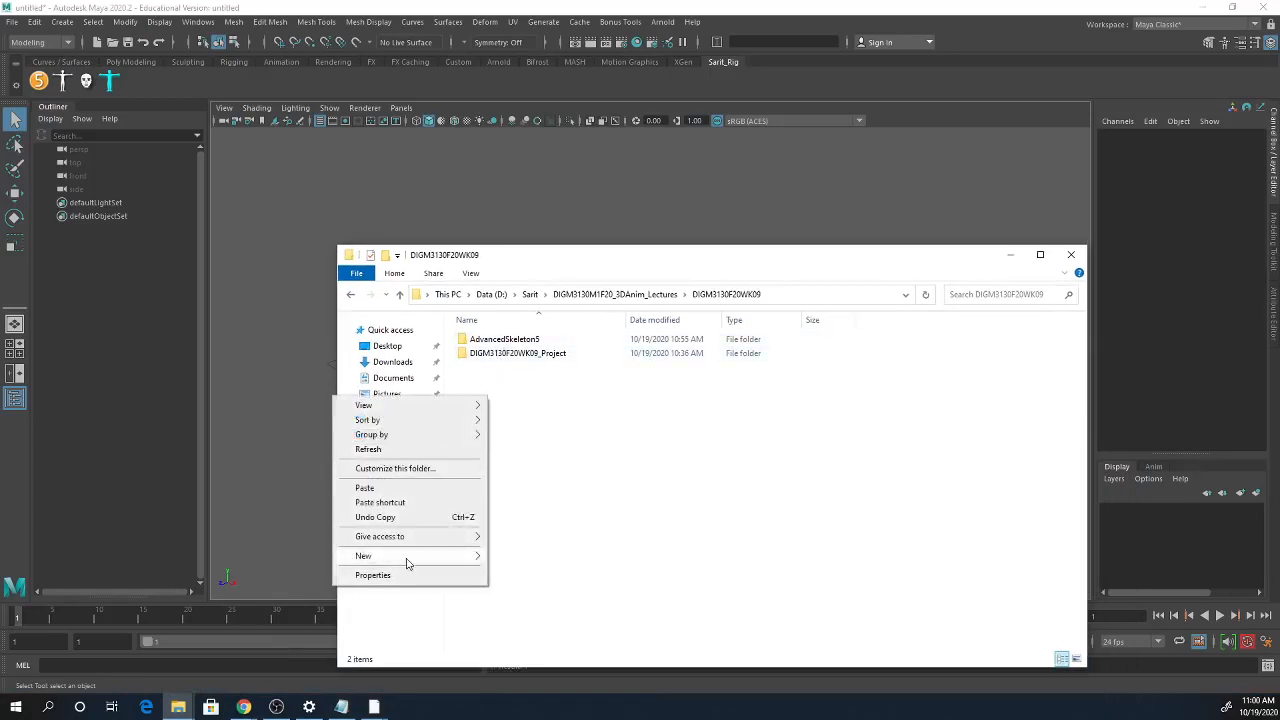
{"action": "mouse_move", "coordinate": [409, 558]}
{"action": "left_click", "coordinate": [540, 362]}
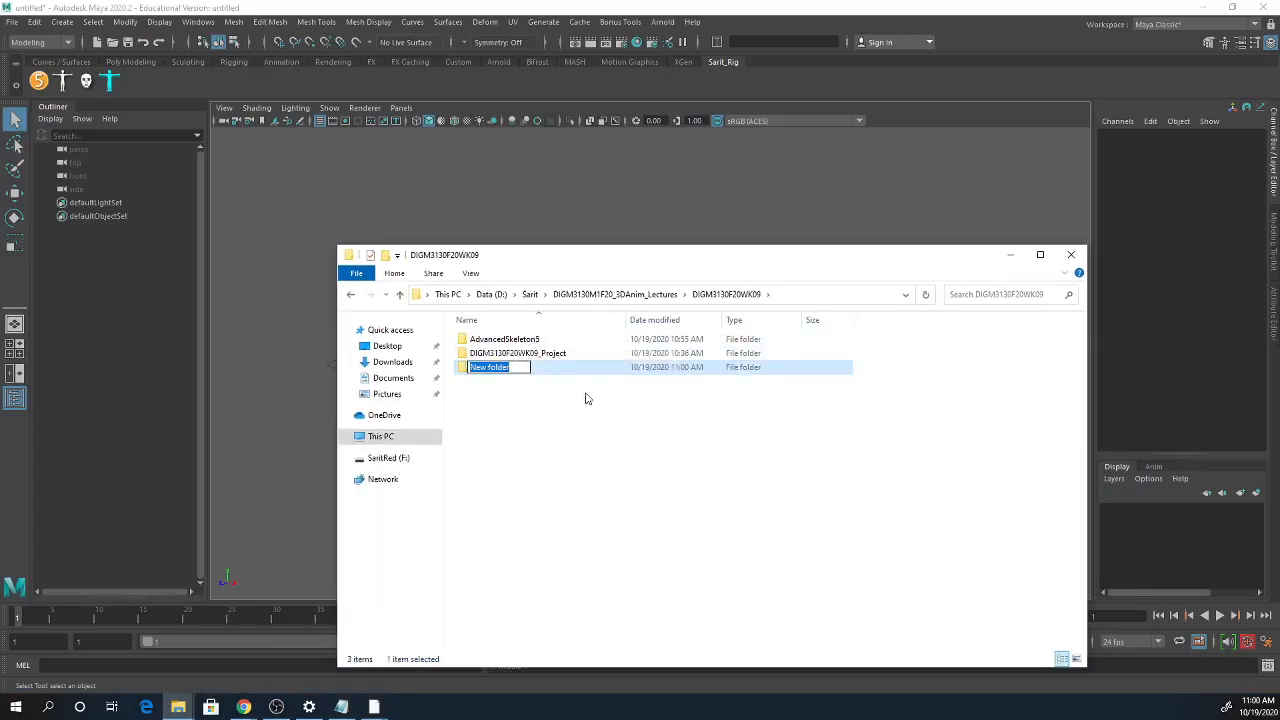
{"action": "type", "text": "saritPre"}
{"action": "key", "text": "BackSpace"}
{"action": "key", "text": "BackSpace"}
{"action": "key", "text": "Return"}
{"action": "key", "text": "Return"}
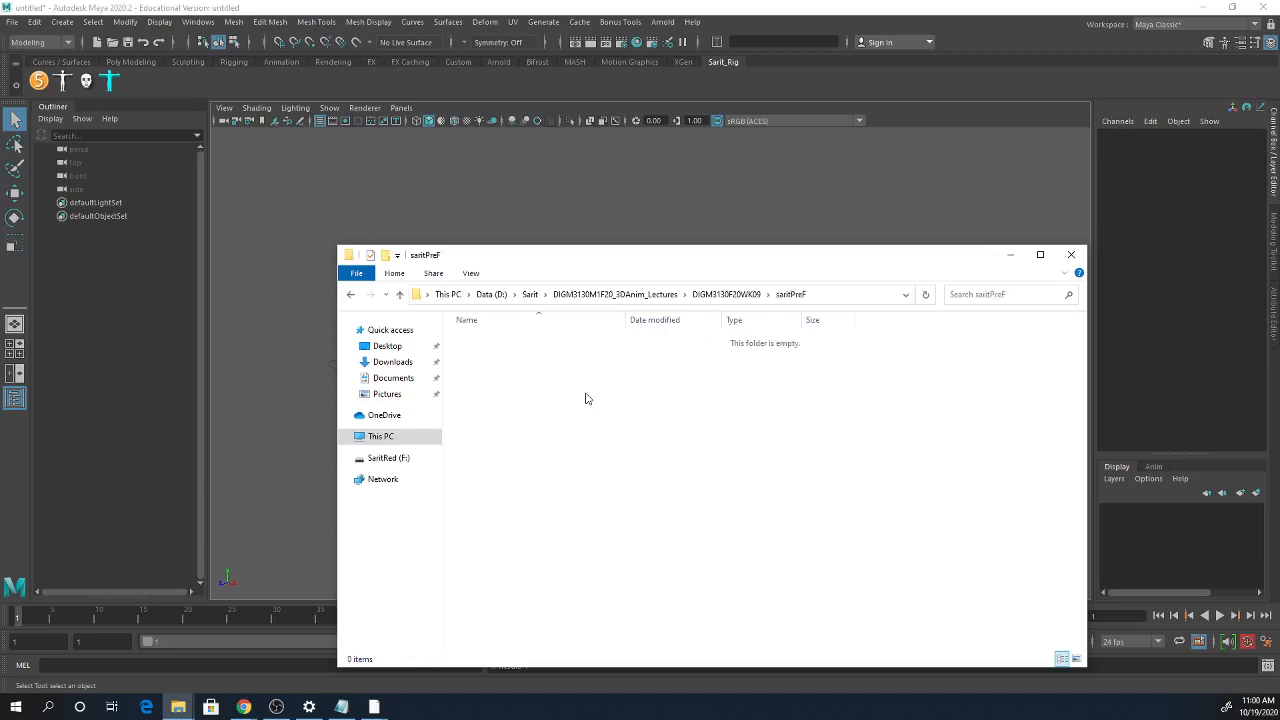
{"action": "key", "text": "ctrl+v"}
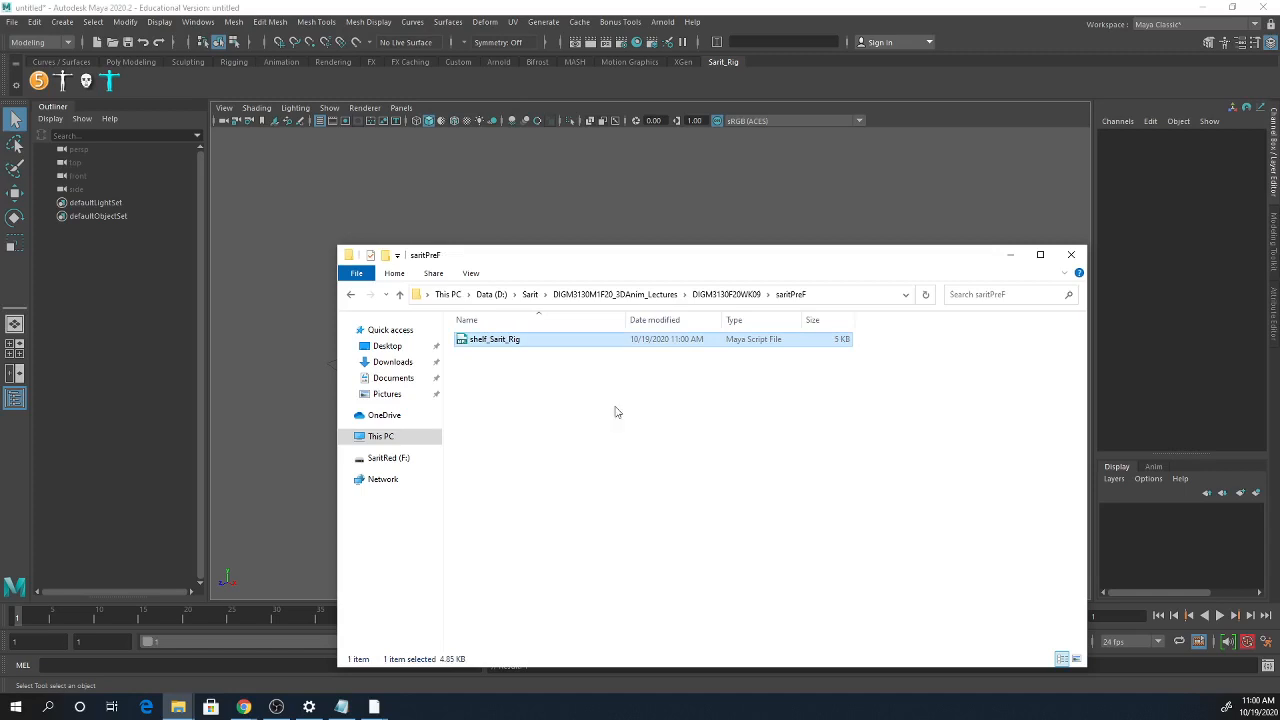
- Review the install and AdvancedSkeleton5 Maya script files in the AdvancedSkeleton5 folder, and return to the DIGM3130F20WK09 folder
{"action": "left_click", "coordinate": [696, 296]}
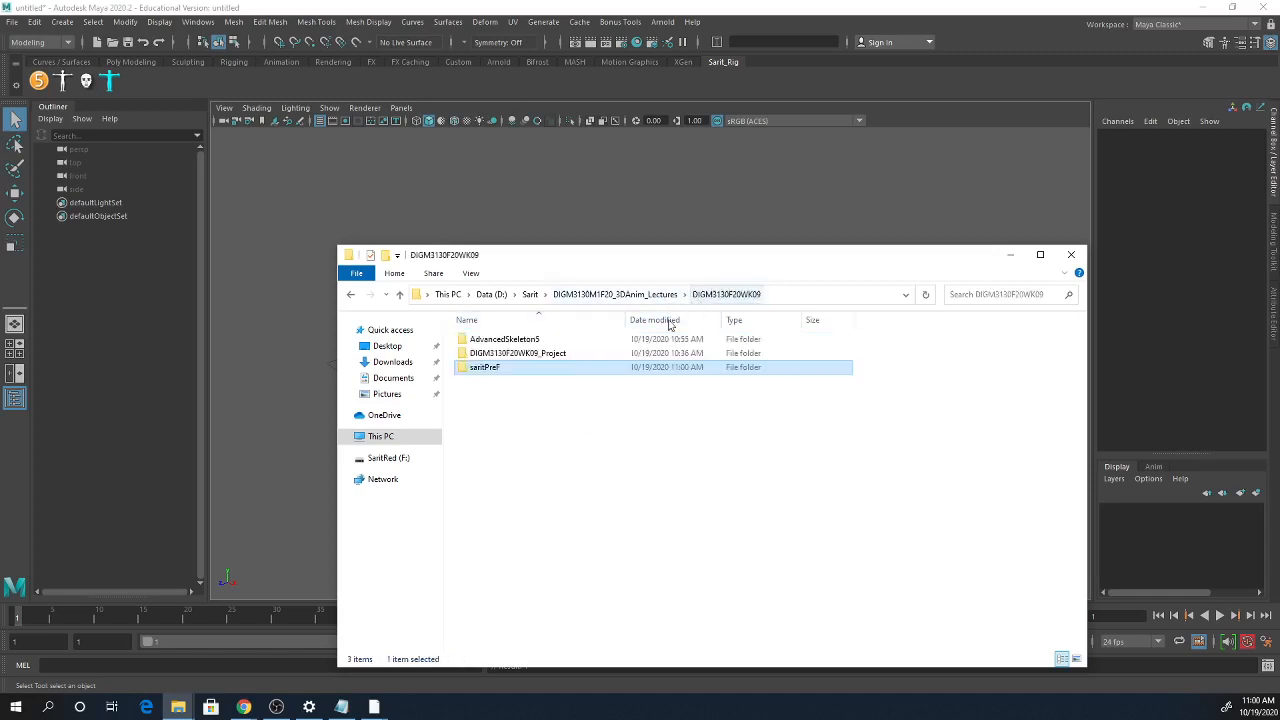
{"action": "double_click", "coordinate": [500, 339]}
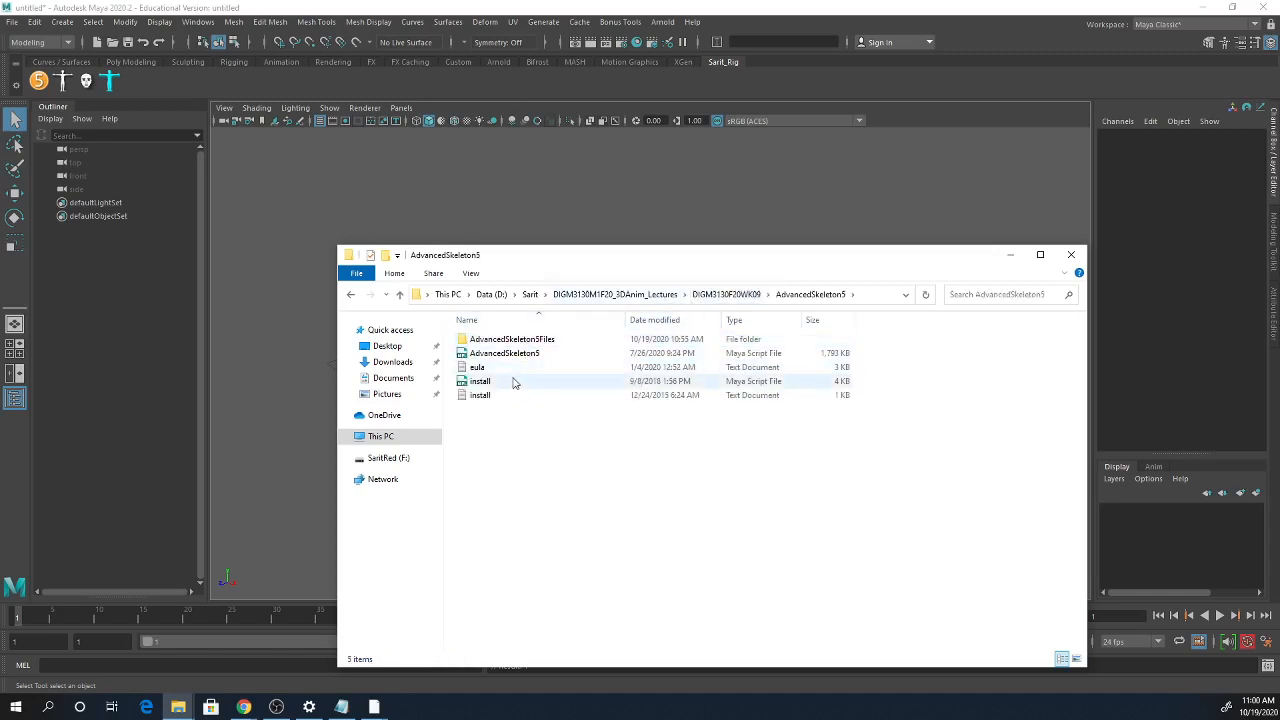
{"action": "left_click", "coordinate": [490, 381]}
{"action": "left_click", "coordinate": [507, 357], "text": "ctrl"}
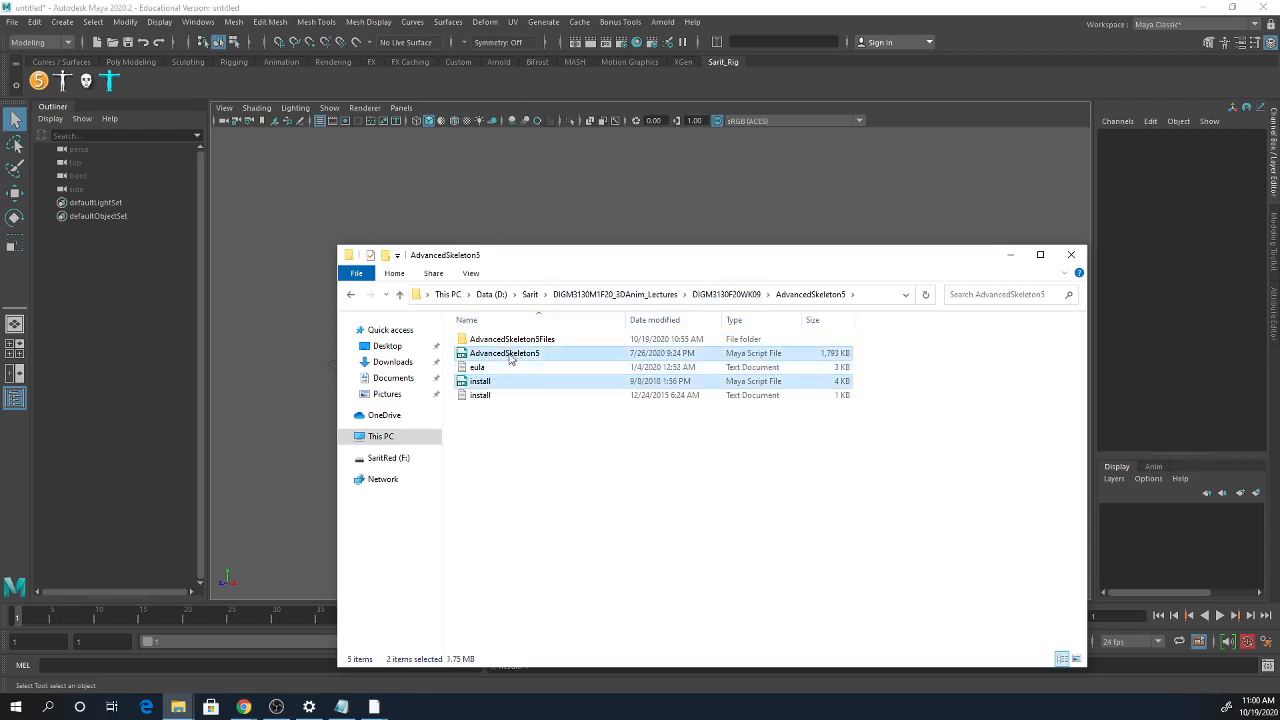
{"action": "left_click", "coordinate": [512, 357]}
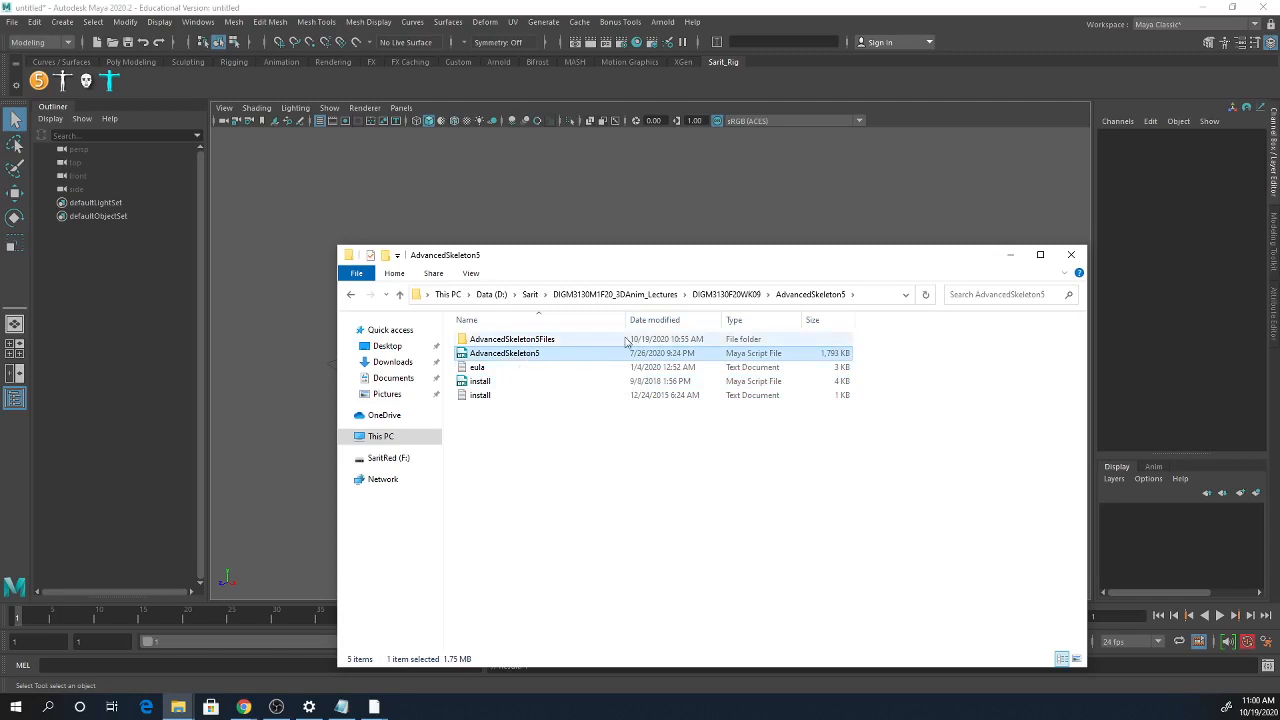
{"action": "left_click", "coordinate": [740, 298]}
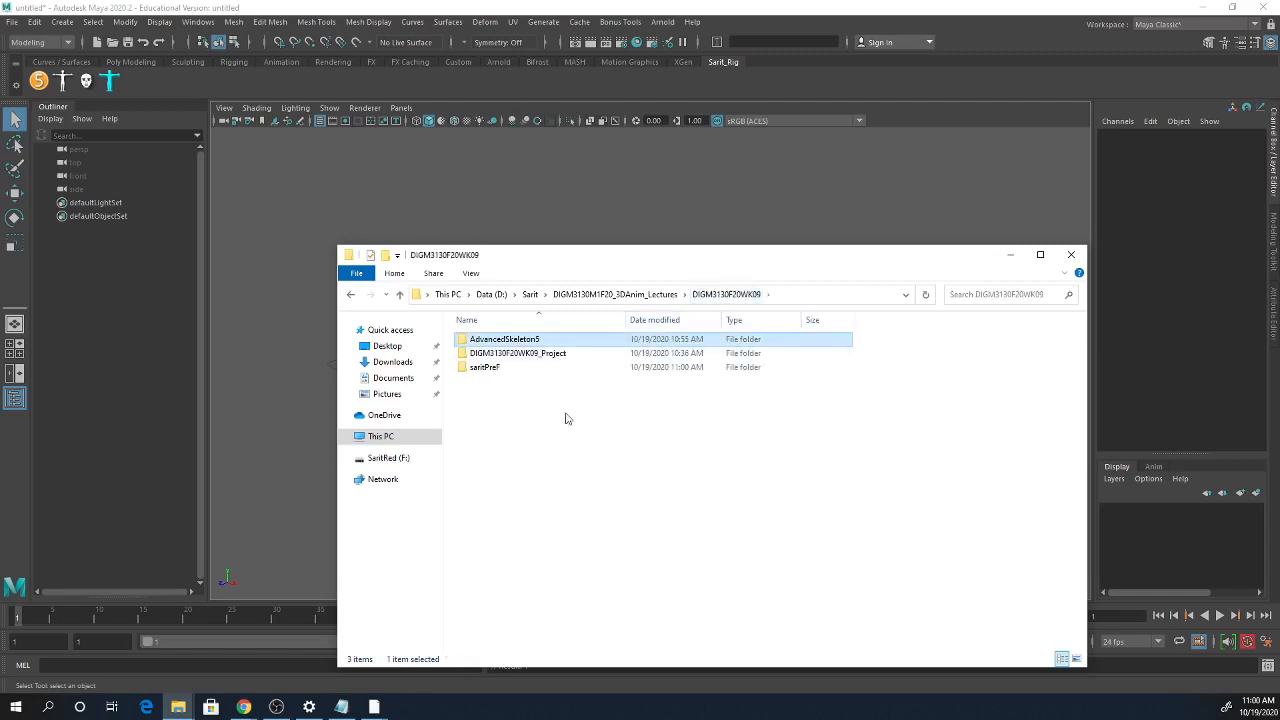
- Create a new subfolder with its default name inside the personal PreF folder
{"action": "double_click", "coordinate": [482, 368]}
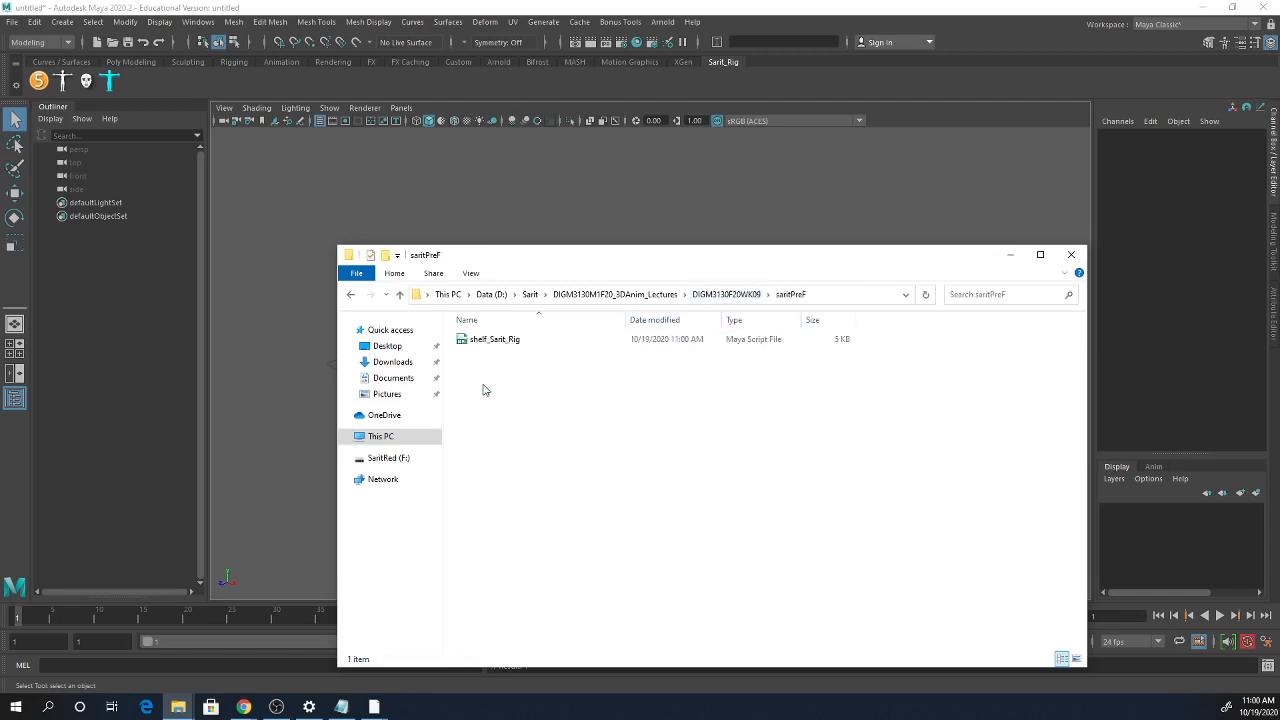
{"action": "right_click", "coordinate": [472, 390]}
{"action": "mouse_move", "coordinate": [403, 551]}
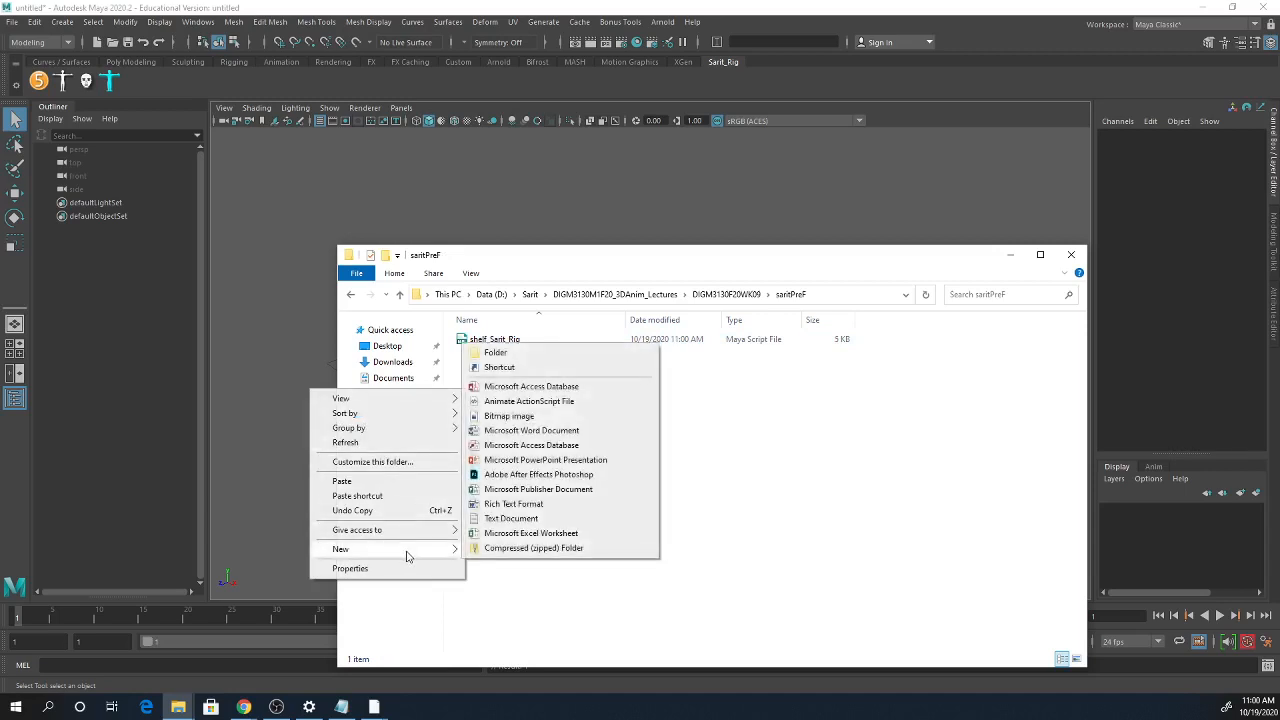
{"action": "left_click", "coordinate": [505, 352]}
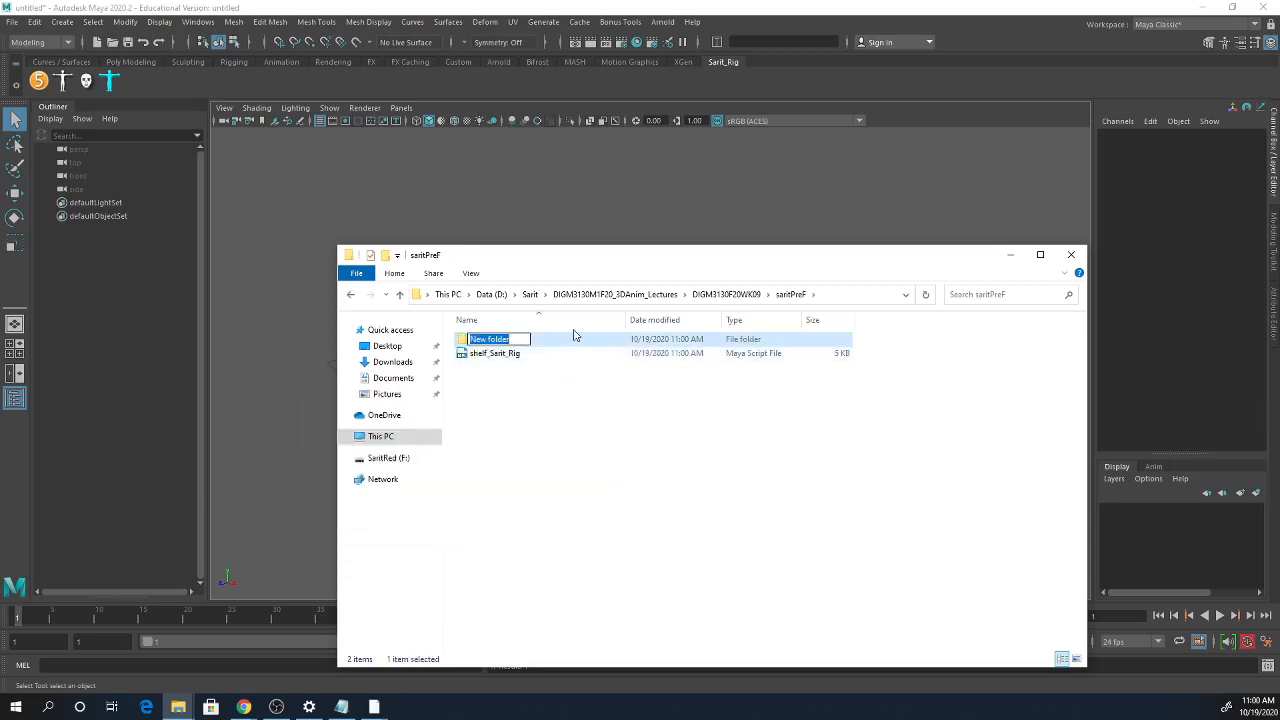
{"action": "type", "text": "s"}
{"action": "key", "text": "BackSpace"}
{"action": "left_click", "coordinate": [463, 494]}
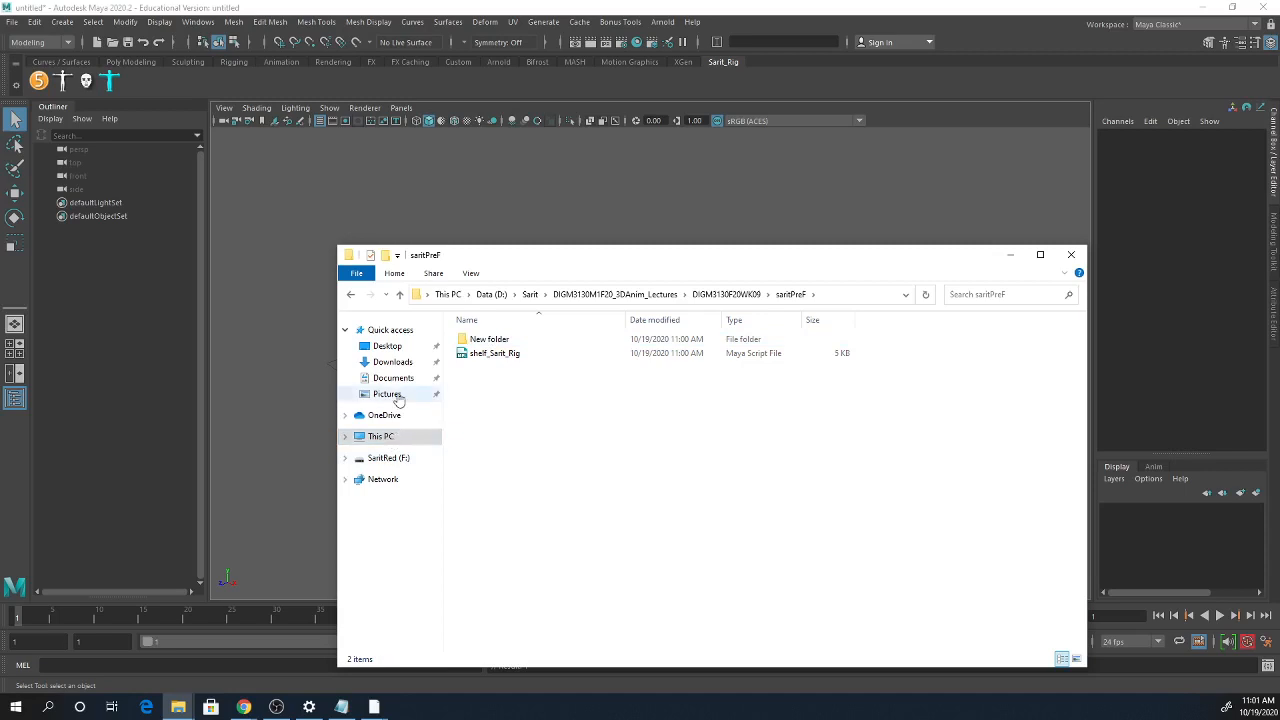
- Open Documents in a separate window, browse to maya\2020, and copy its scripts folder into the personal PreF folder
{"action": "right_click", "coordinate": [397, 379]}
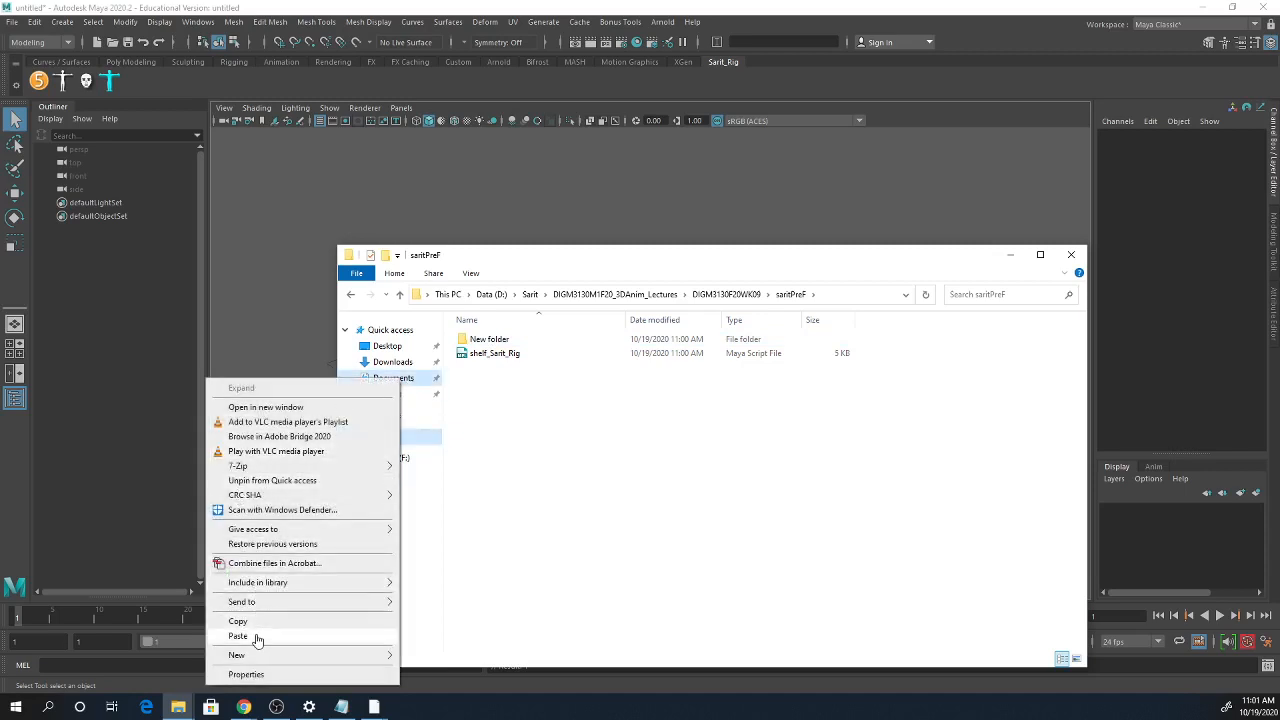
{"action": "left_click", "coordinate": [265, 407]}
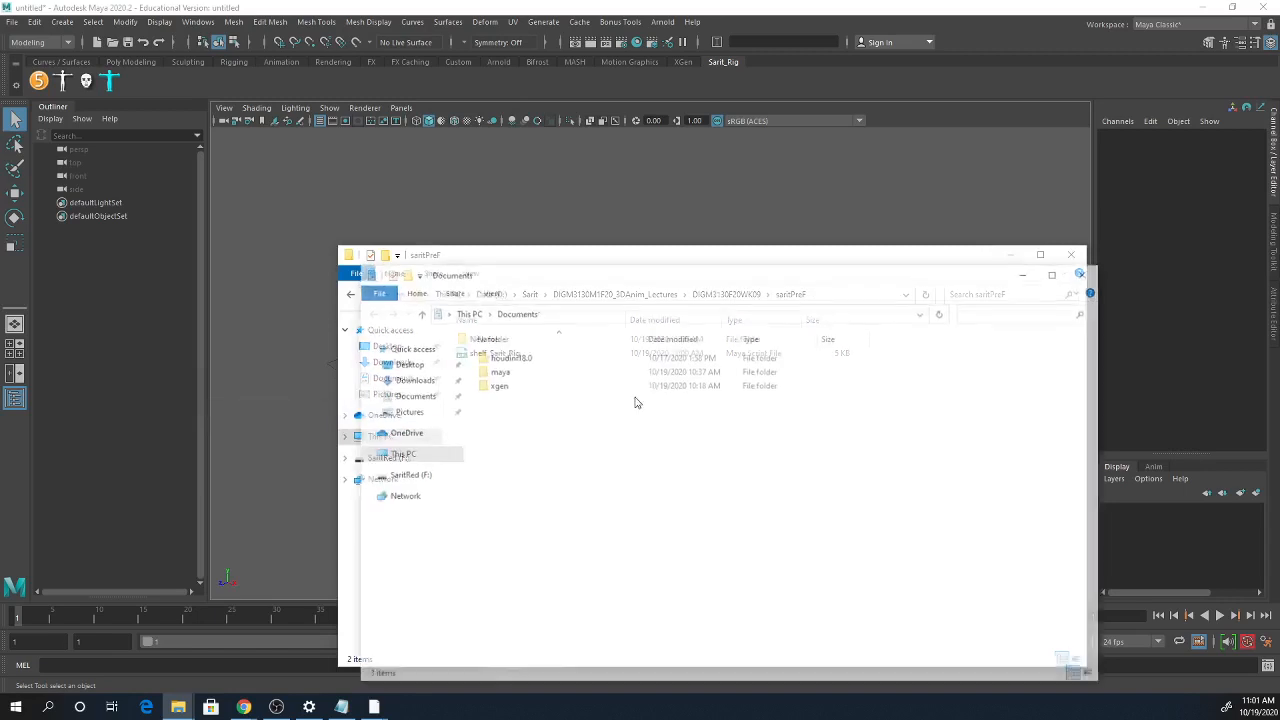
{"action": "double_click", "coordinate": [500, 372]}
{"action": "double_click", "coordinate": [495, 357]}
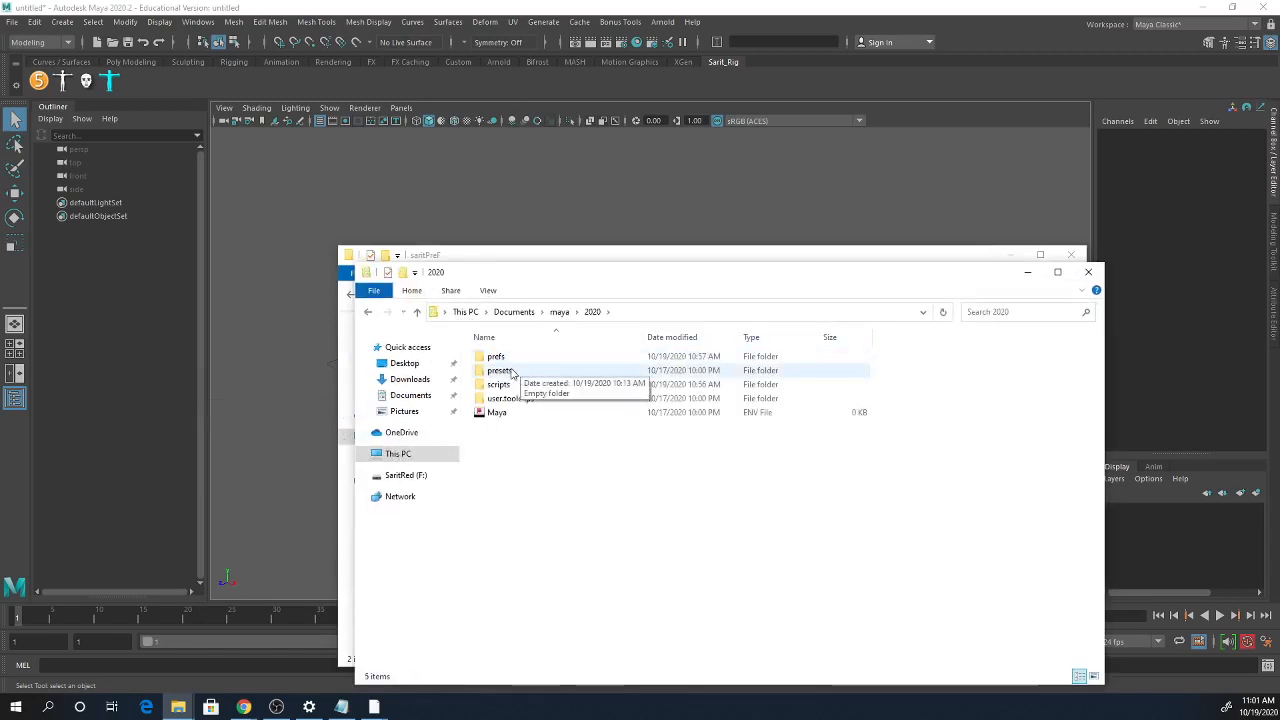
{"action": "left_click", "coordinate": [500, 385]}
{"action": "left_click_drag", "start_coordinate": [607, 277], "coordinate": [980, 374]}
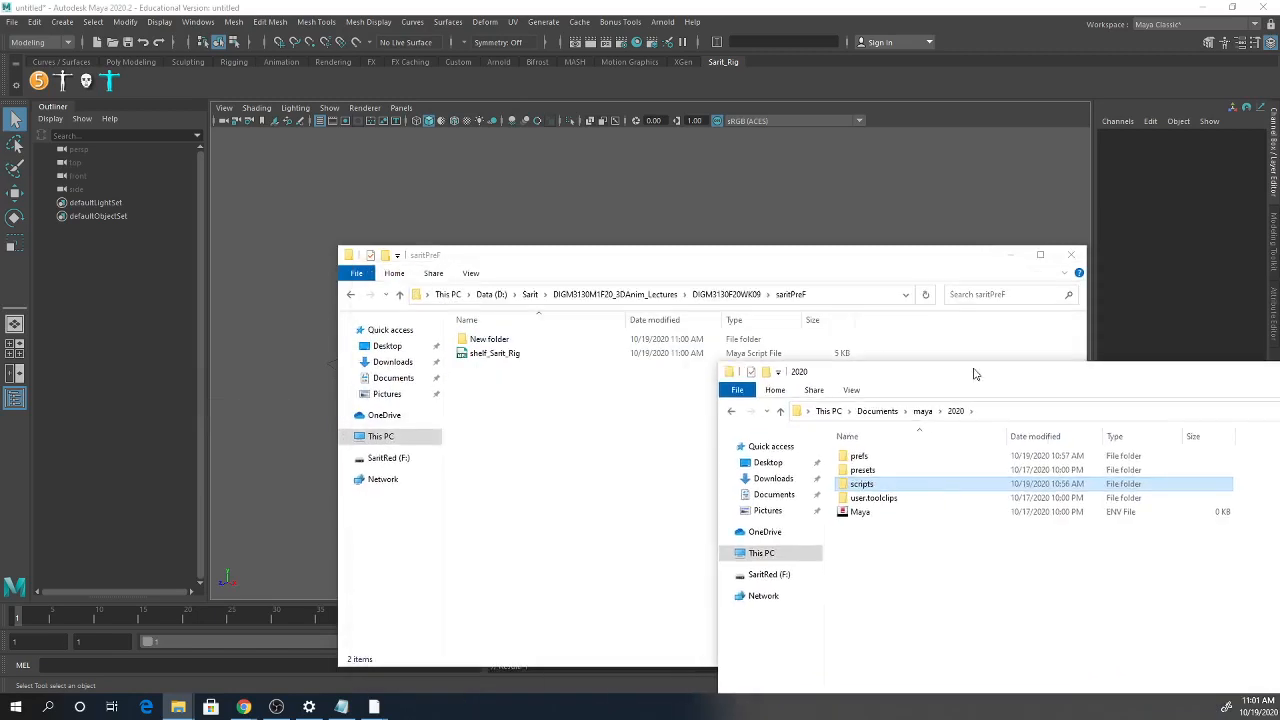
{"action": "left_click_drag", "start_coordinate": [862, 484], "coordinate": [577, 451]}
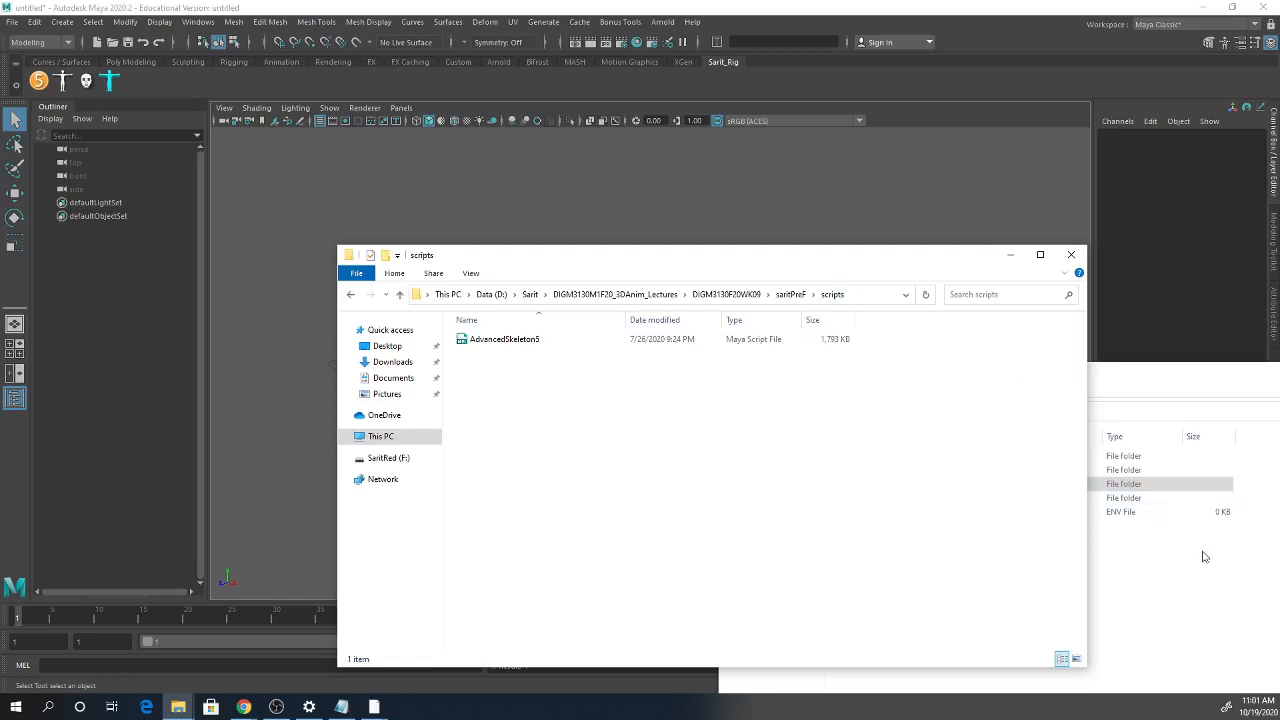
- Browse to Documents\maya\2020\prefs and copy the name of the shelves folder
{"action": "left_click", "coordinate": [977, 486]}
{"action": "left_click", "coordinate": [858, 456]}
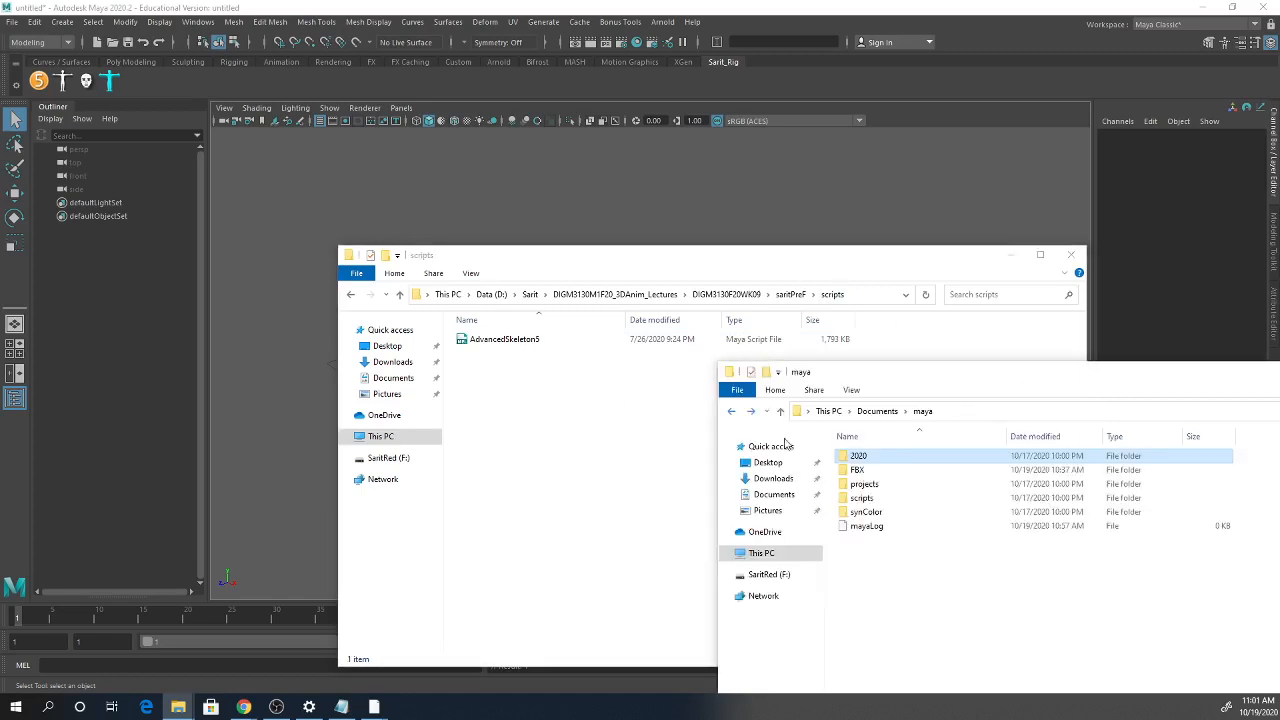
{"action": "double_click", "coordinate": [862, 457]}
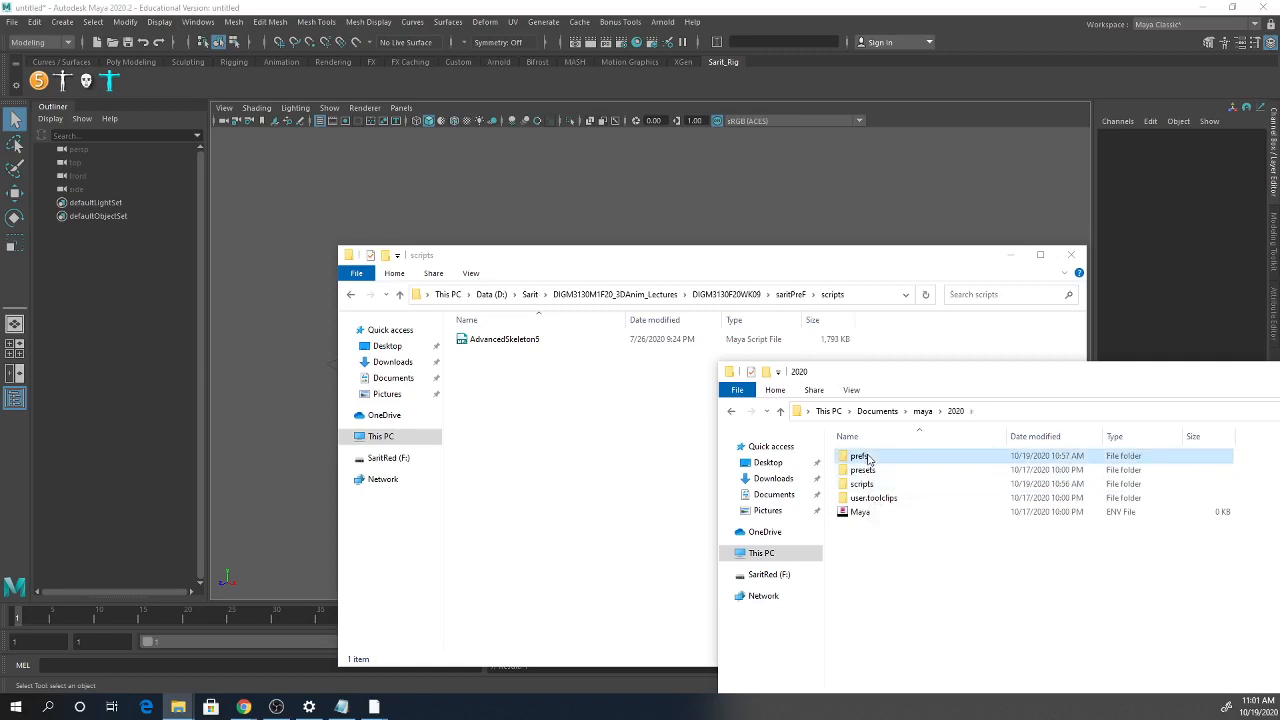
{"action": "double_click", "coordinate": [856, 457]}
{"action": "double_click", "coordinate": [864, 526]}
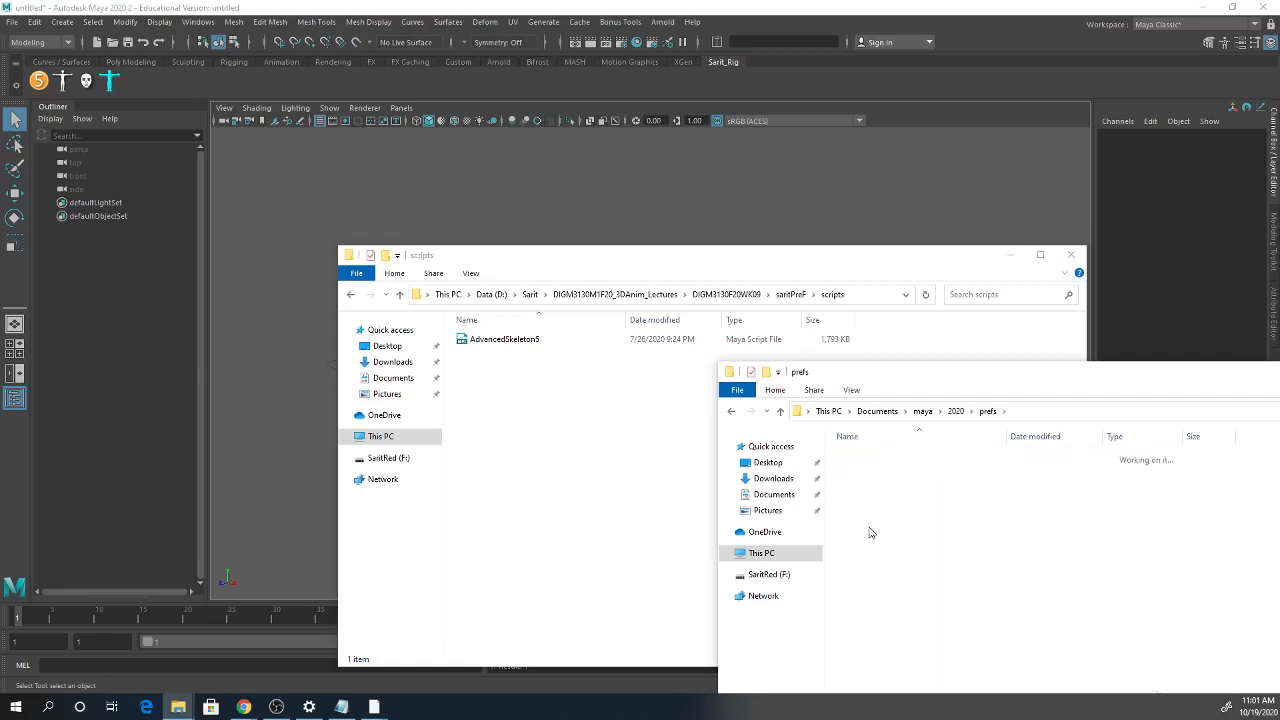
{"action": "left_click", "coordinate": [980, 412]}
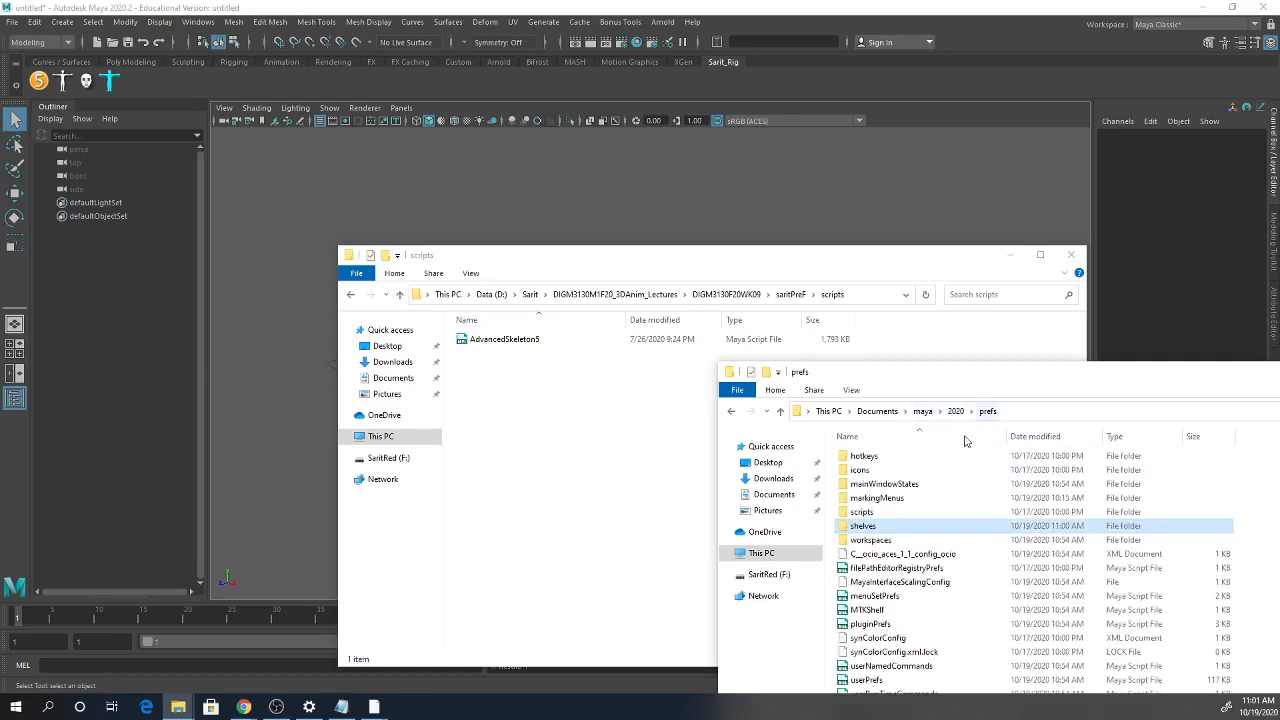
{"action": "left_click", "coordinate": [866, 527]}
{"action": "key", "text": "ctrl+c"}
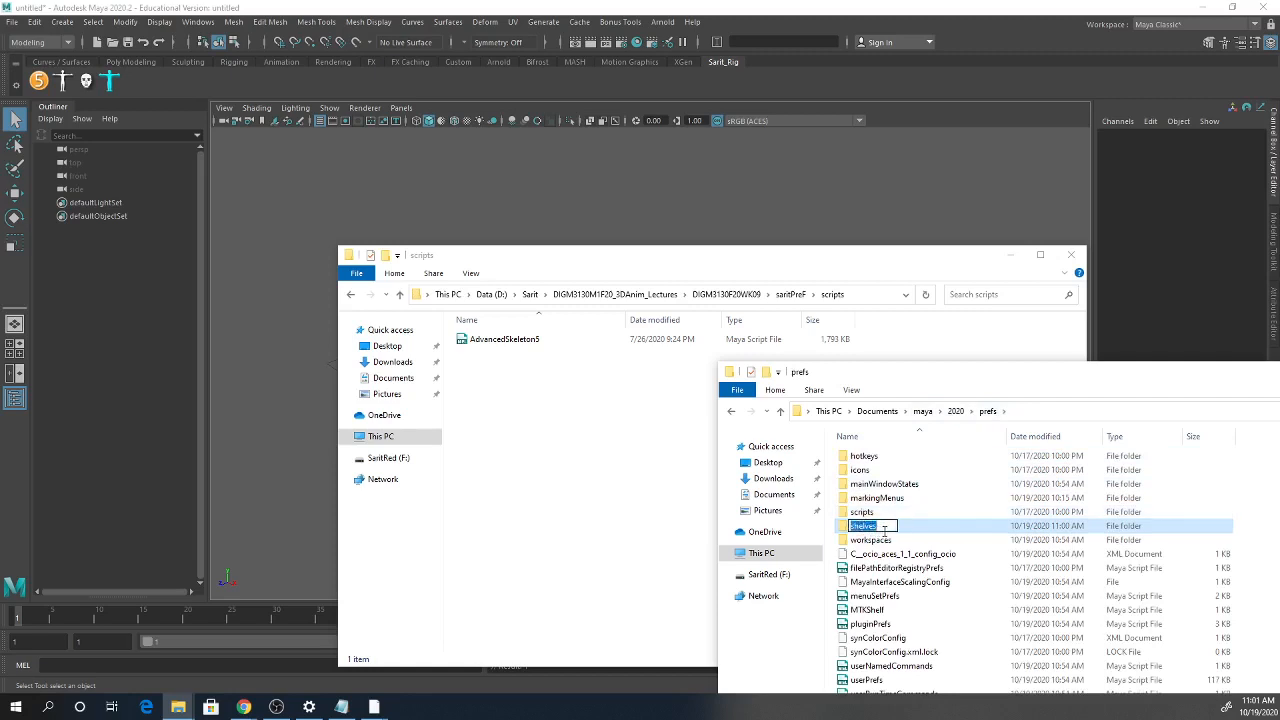
- Rename the new subfolder in the personal PreF folder as shelves, and move the custom rig shelf's script file into it
{"action": "left_click", "coordinate": [548, 460]}
{"action": "left_click", "coordinate": [790, 294]}
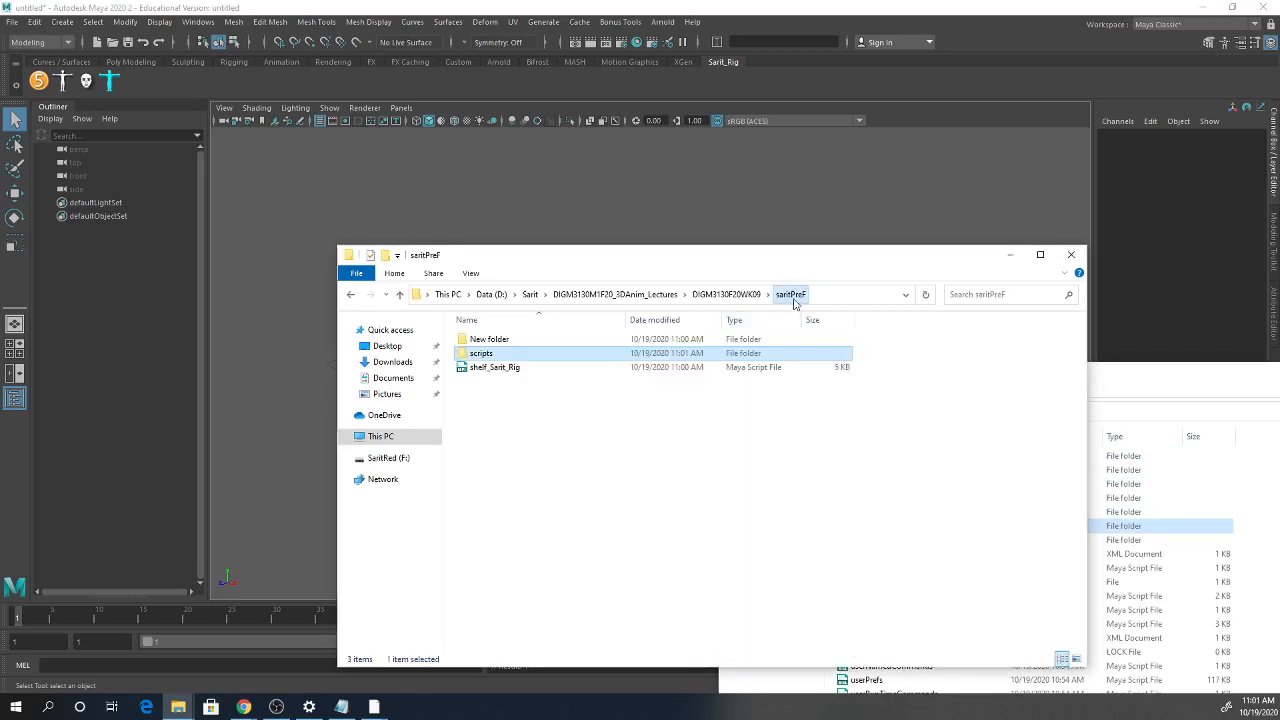
{"action": "left_click", "coordinate": [491, 339]}
{"action": "left_click", "coordinate": [493, 340]}
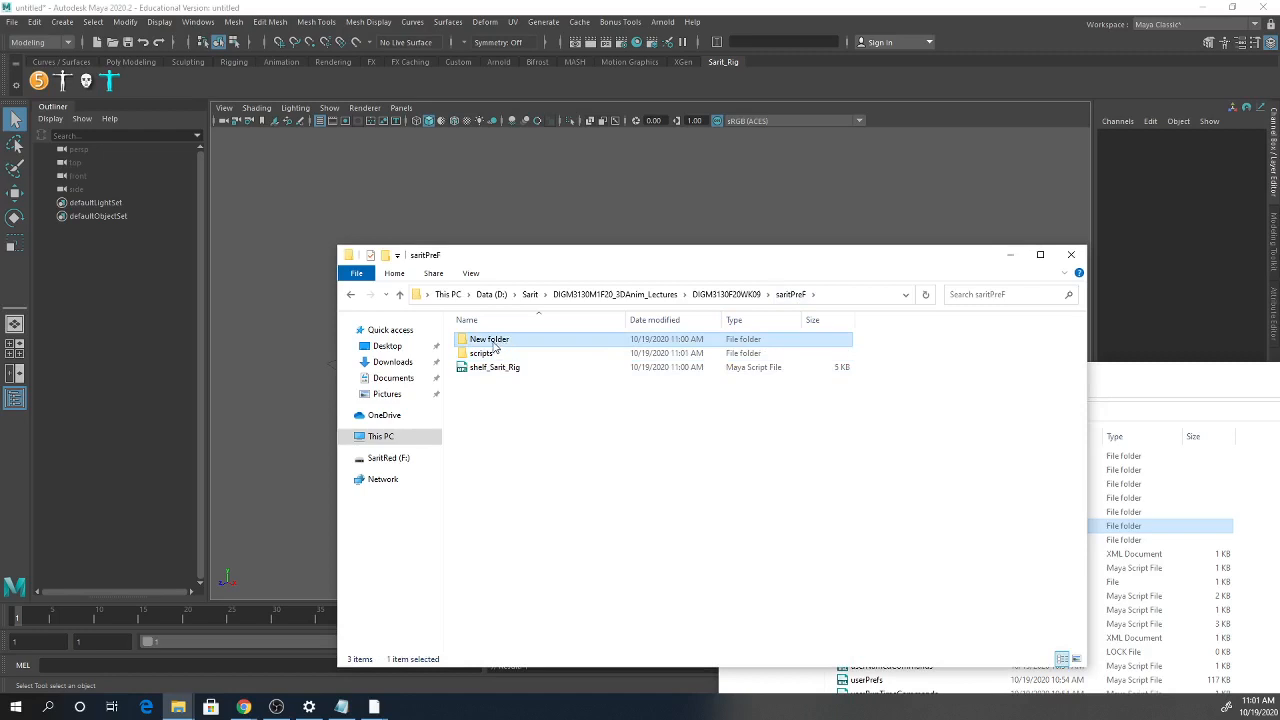
{"action": "key", "text": "ctrl+v"}
{"action": "left_click", "coordinate": [524, 400]}
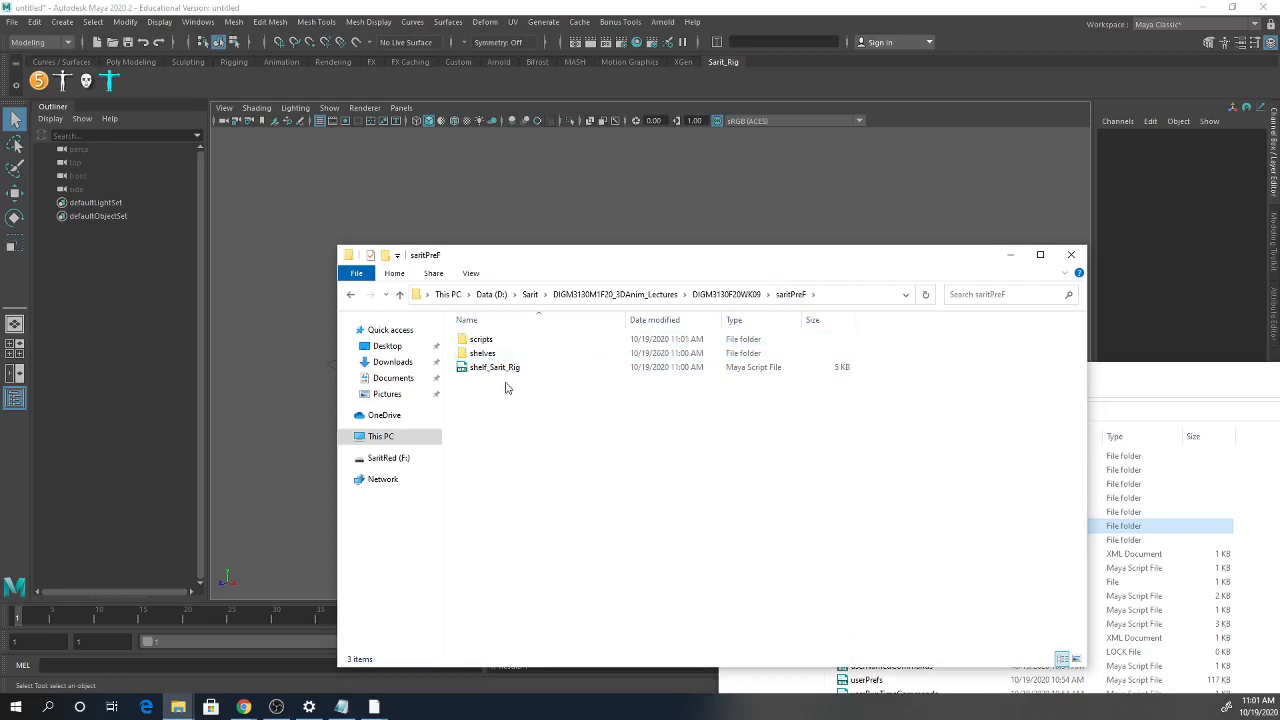
{"action": "left_click_drag", "start_coordinate": [506, 370], "coordinate": [488, 354]}
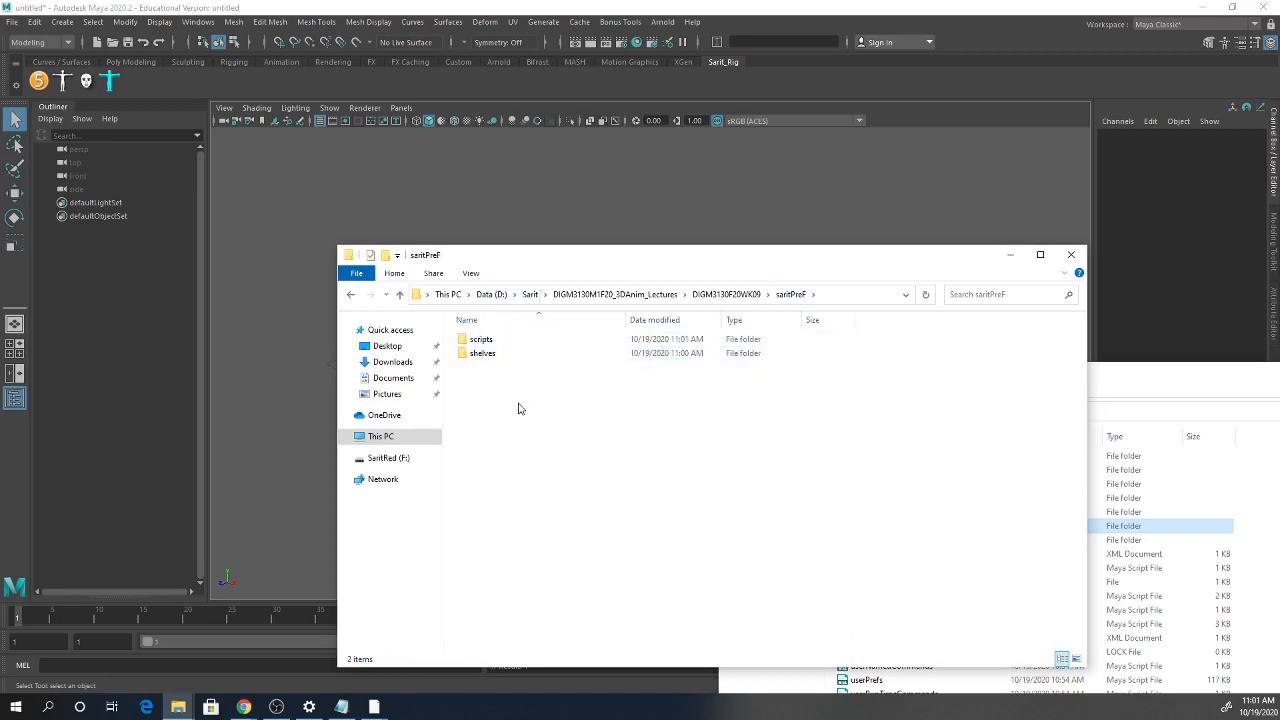
{"action": "double_click", "coordinate": [491, 354]}
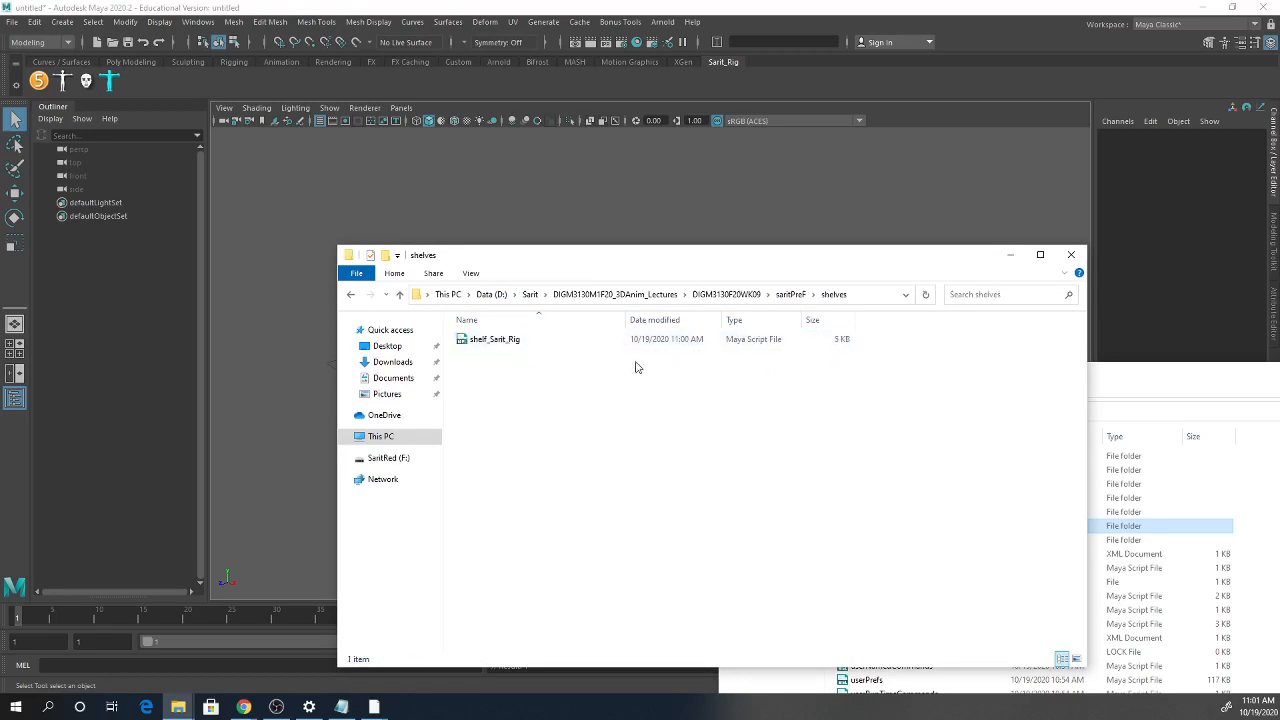
- Close the Maya prefs folder window, go back up to the personal PreF folder, and move its window off the Maya viewport
{"action": "left_click", "coordinate": [1159, 382]}
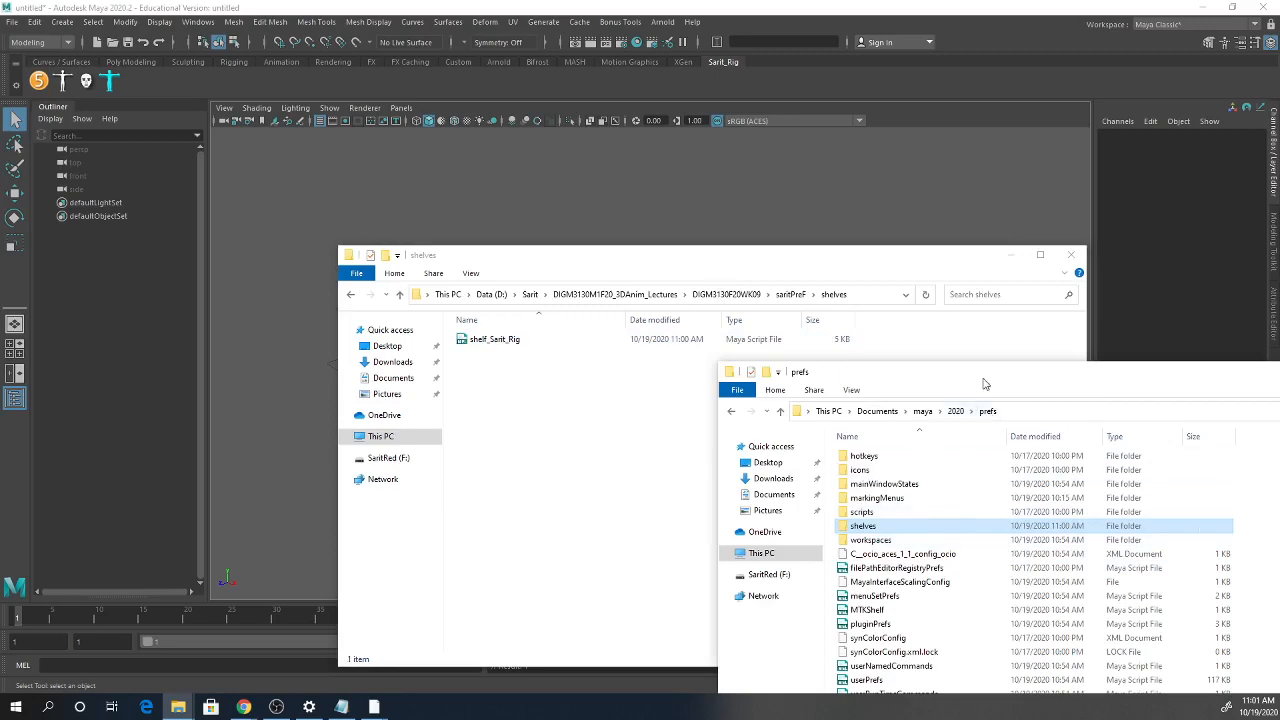
{"action": "left_click_drag", "start_coordinate": [984, 378], "coordinate": [397, 255]}
{"action": "left_click", "coordinate": [866, 249]}
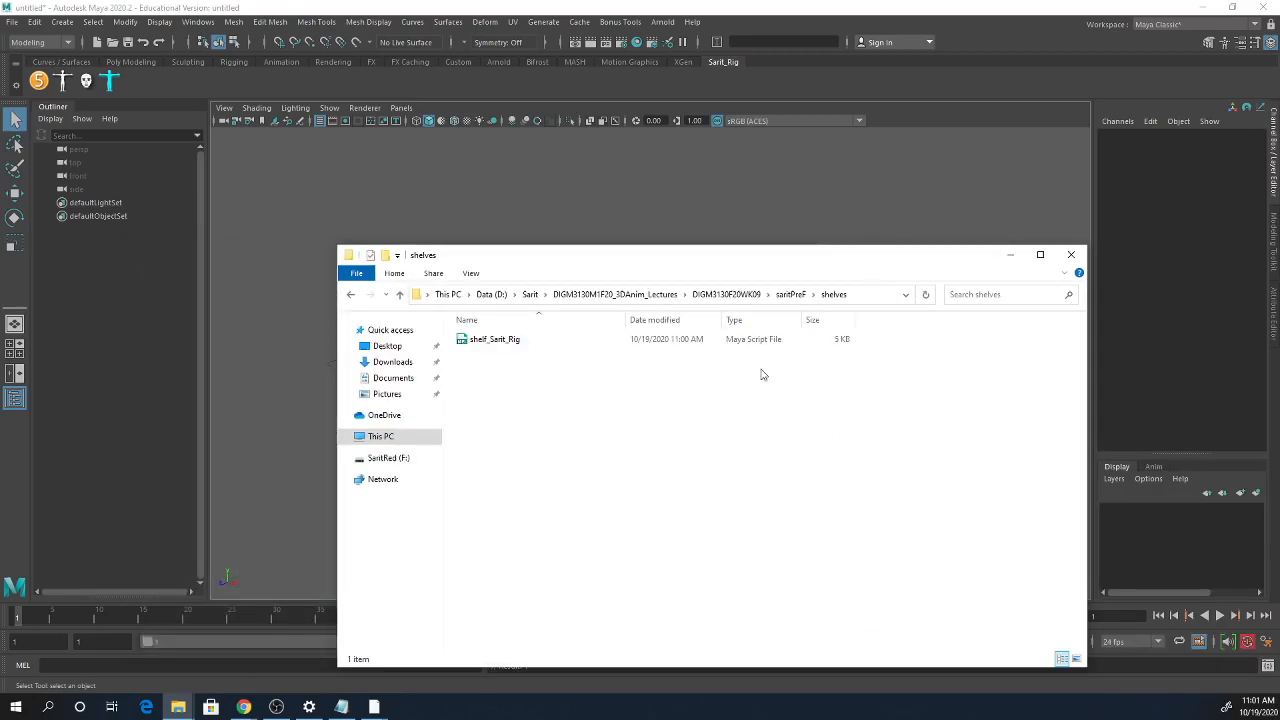
{"action": "left_click", "coordinate": [790, 295]}
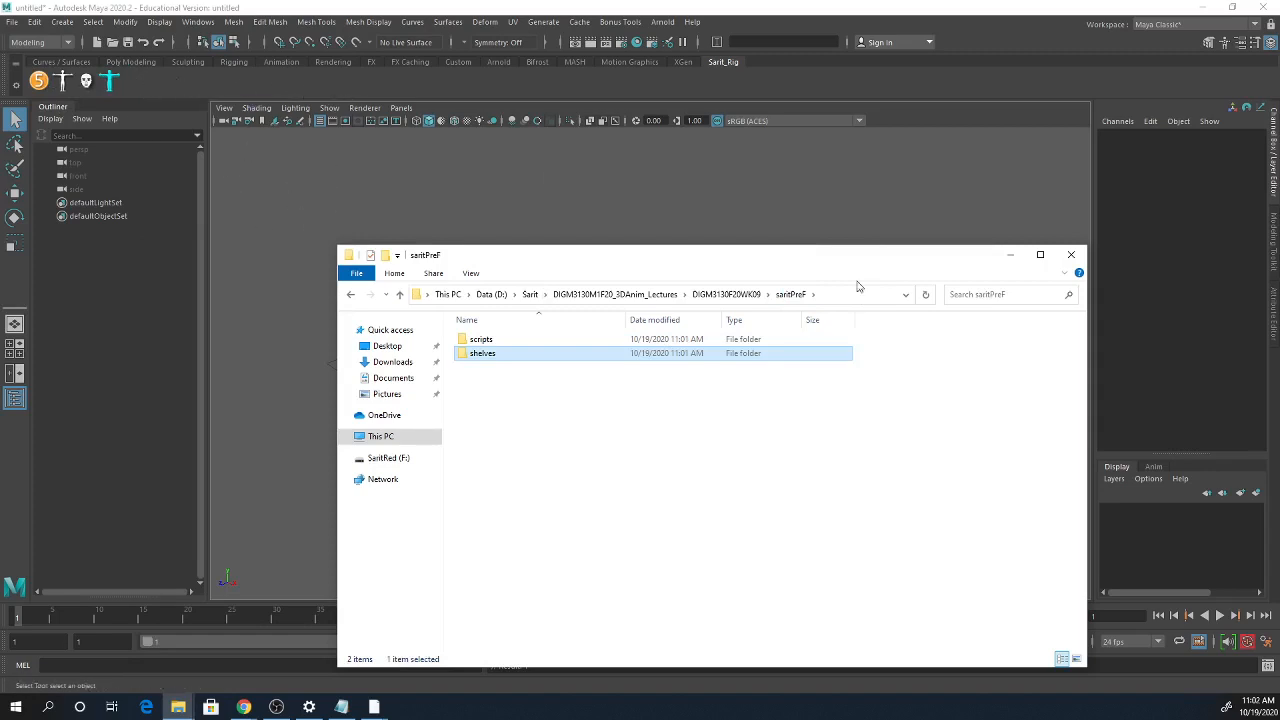
{"action": "left_click_drag", "start_coordinate": [834, 260], "coordinate": [1279, 354]}
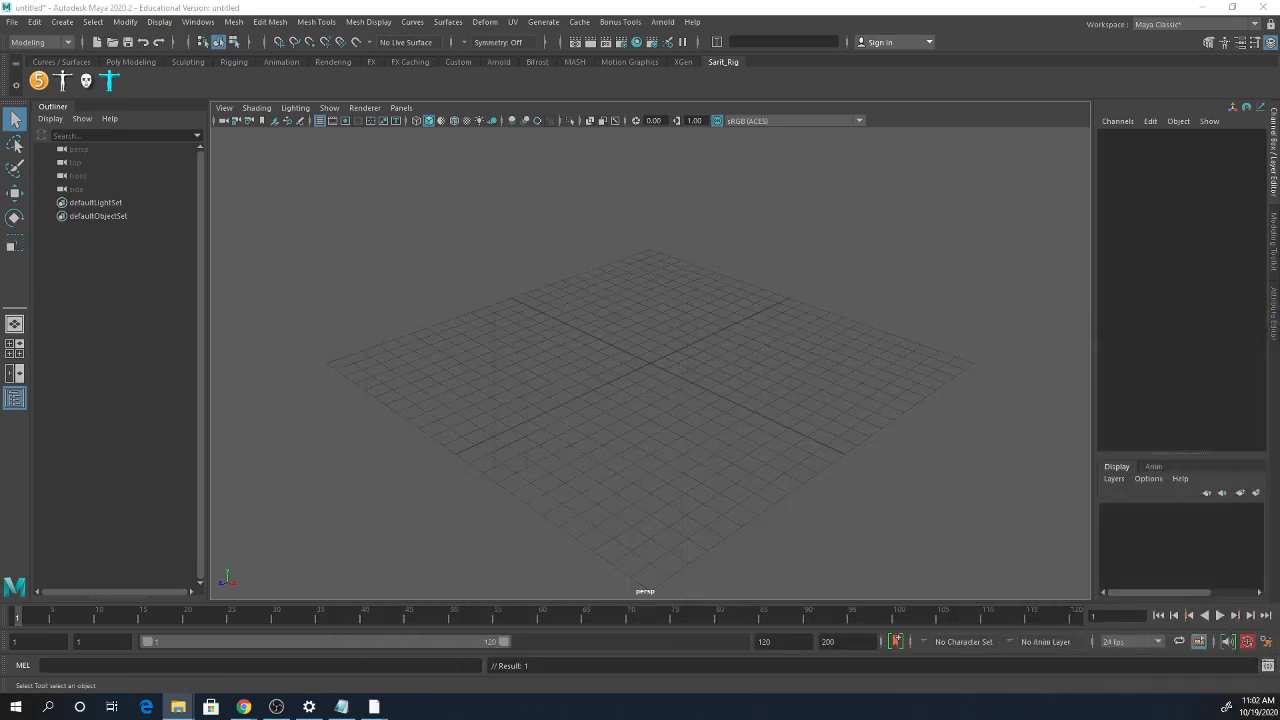
- Open PoliceSwatA_01.mb from the project's scenes\Use_Characters folder, discarding the untitled scene
{"action": "left_click", "coordinate": [16, 23]}
{"action": "left_click", "coordinate": [42, 60]}
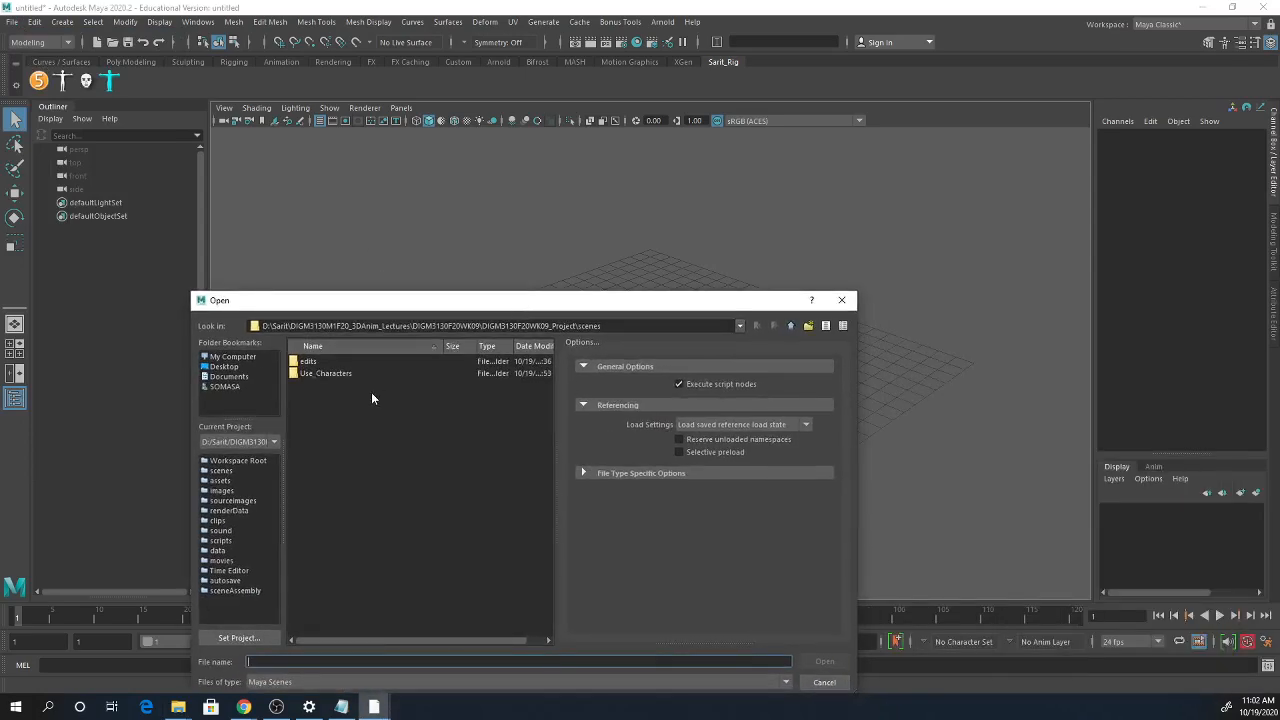
{"action": "double_click", "coordinate": [340, 373]}
{"action": "left_click", "coordinate": [344, 362]}
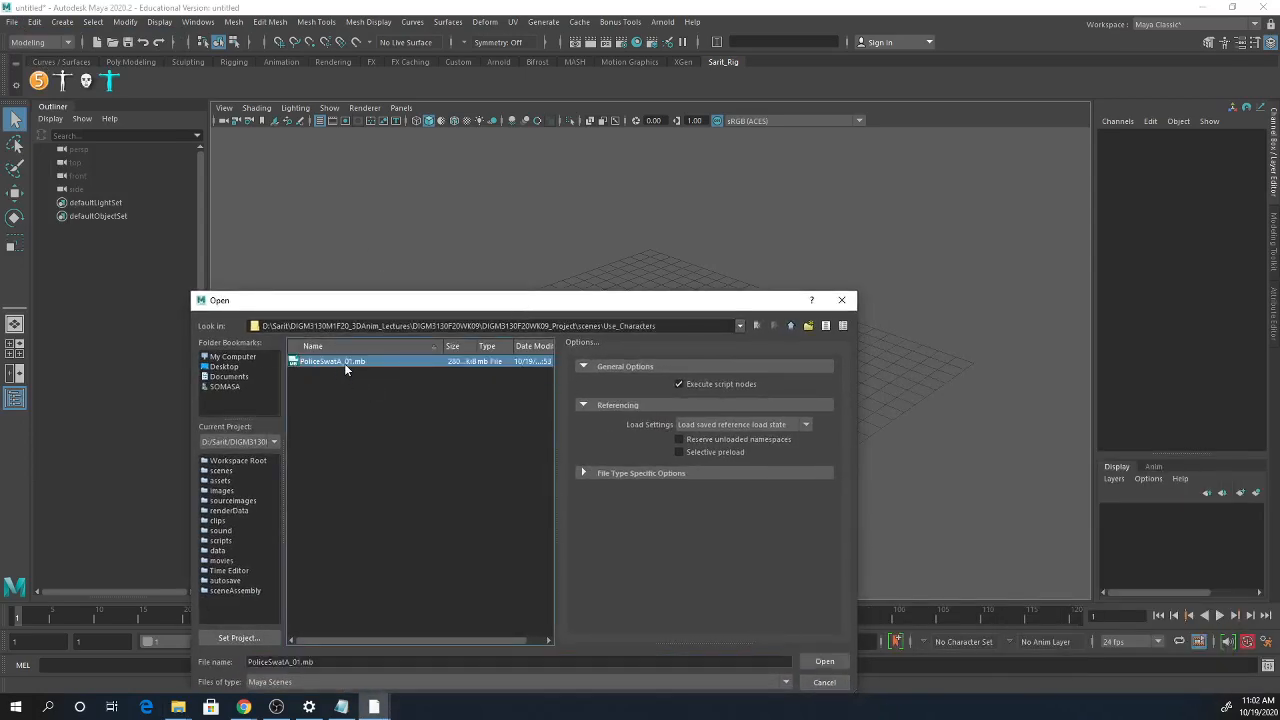
{"action": "left_click", "coordinate": [813, 664]}
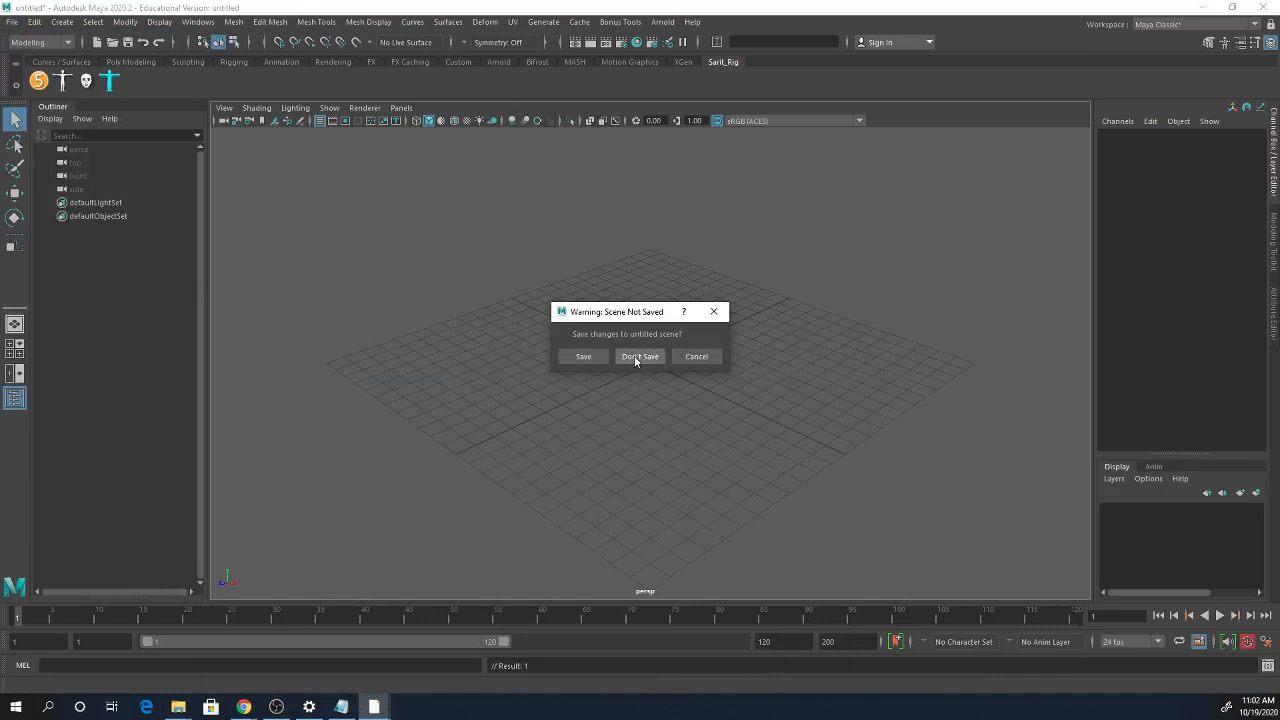
{"action": "left_click", "coordinate": [639, 357]}
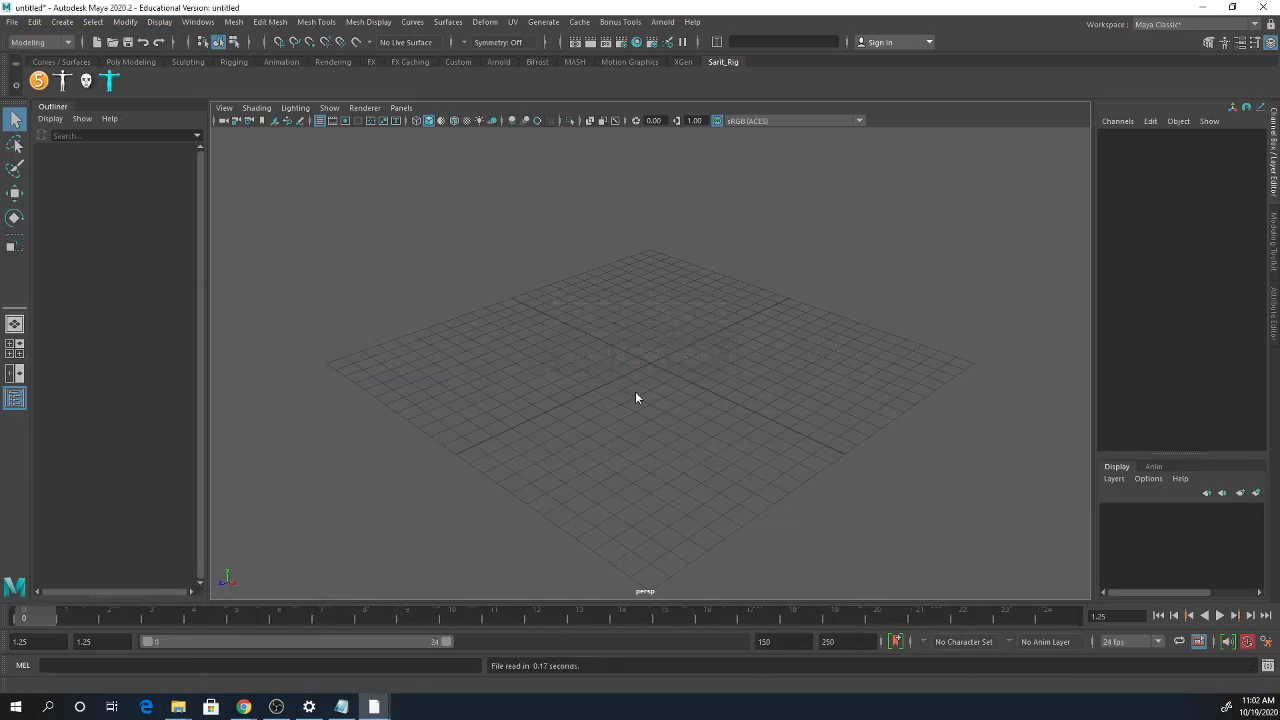
- Start saving the scene as a new copy and enter PoliceSwatA_Rig01 as its file name
{"action": "left_click", "coordinate": [12, 21]}
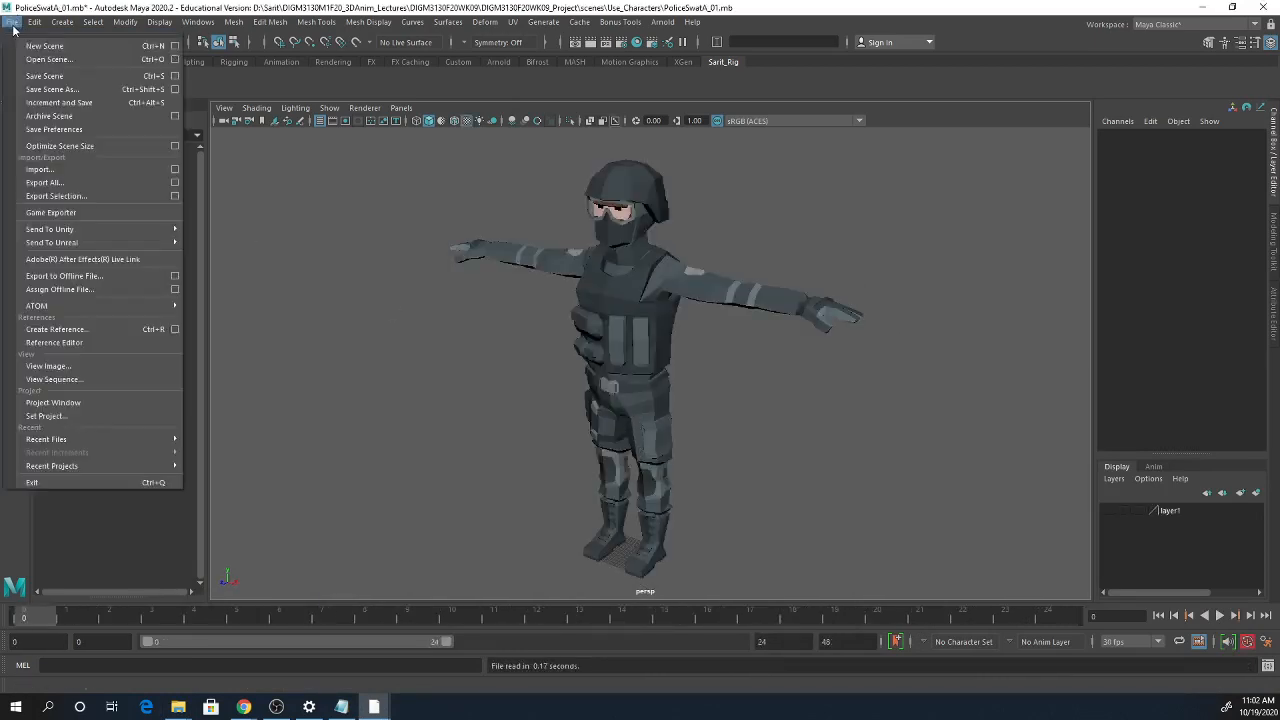
{"action": "left_click", "coordinate": [42, 89]}
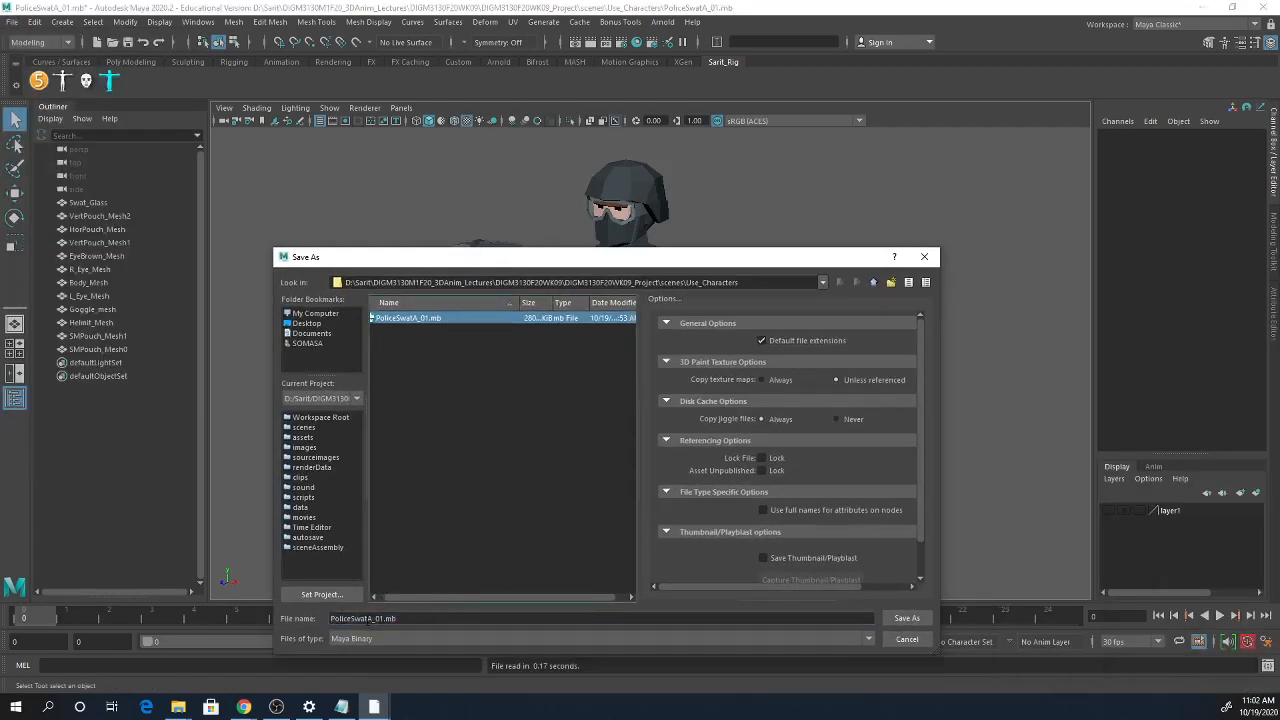
{"action": "left_click_drag", "start_coordinate": [375, 618], "coordinate": [468, 619]}
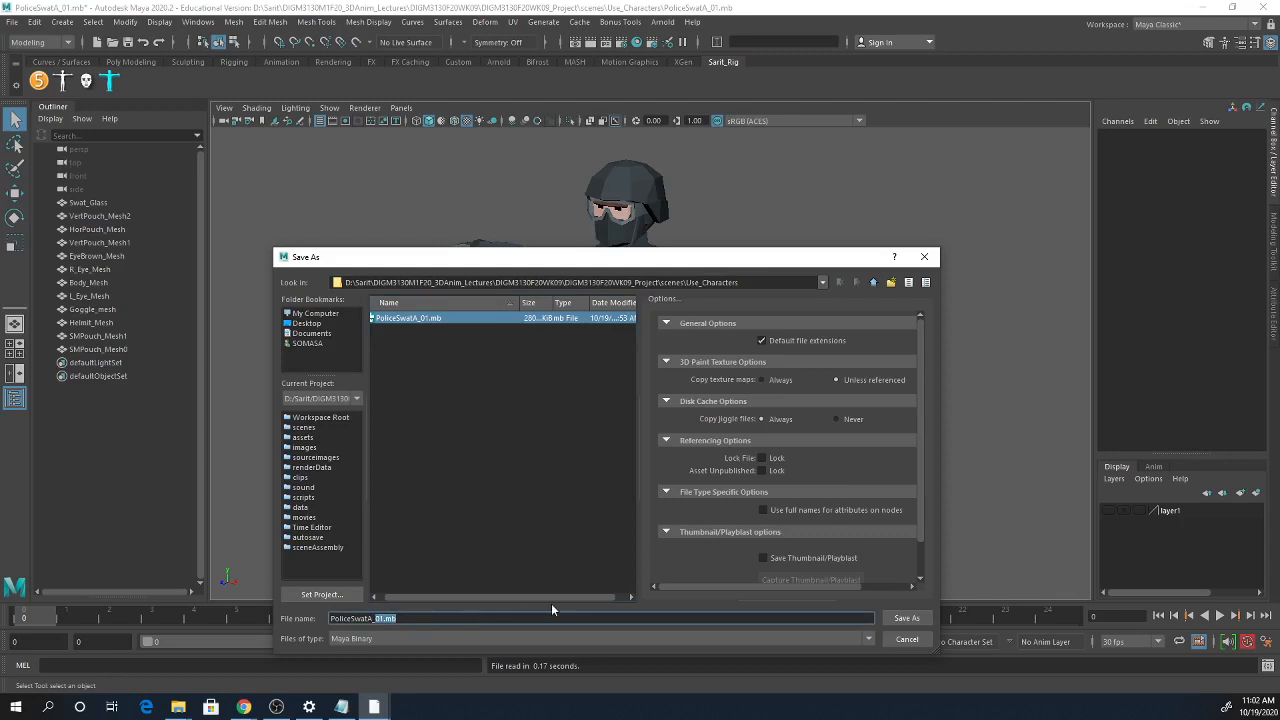
{"action": "type", "text": "Rig"}
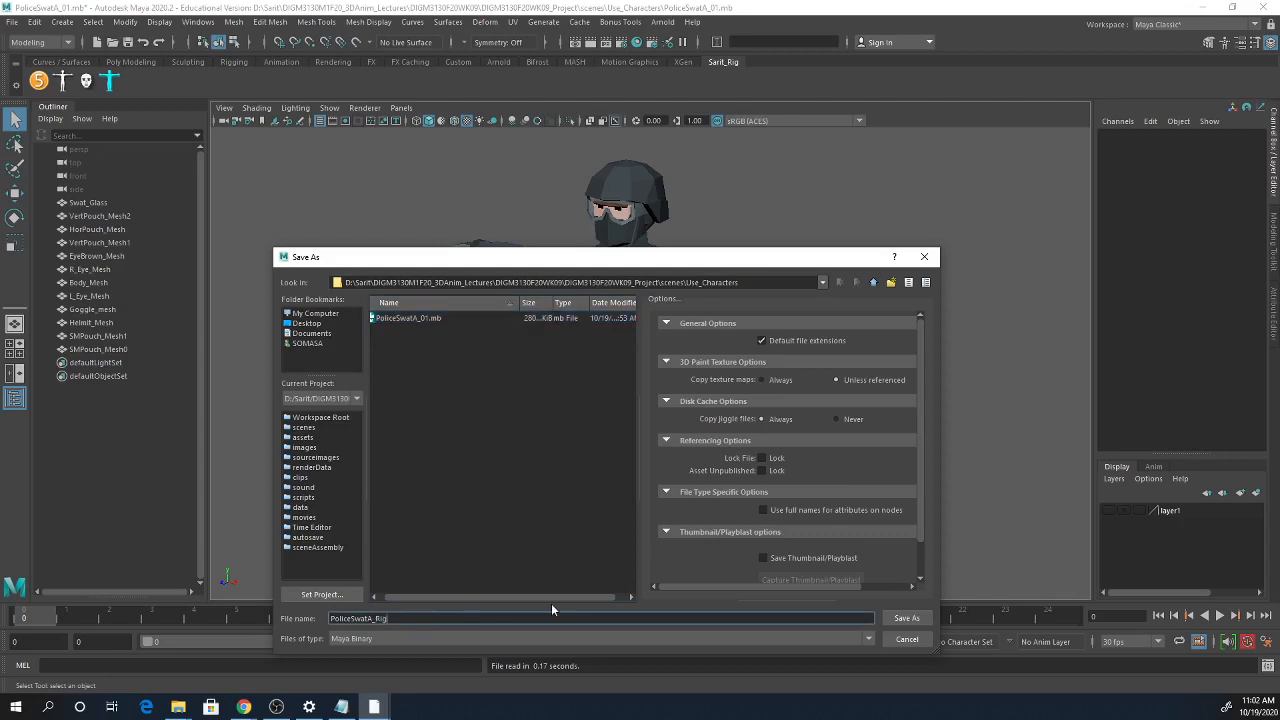
{"action": "type", "text": "01"}
- Create a Use_Rigs folder in the project's scenes folder and save the renamed scene inside it
{"action": "left_click", "coordinate": [873, 283]}
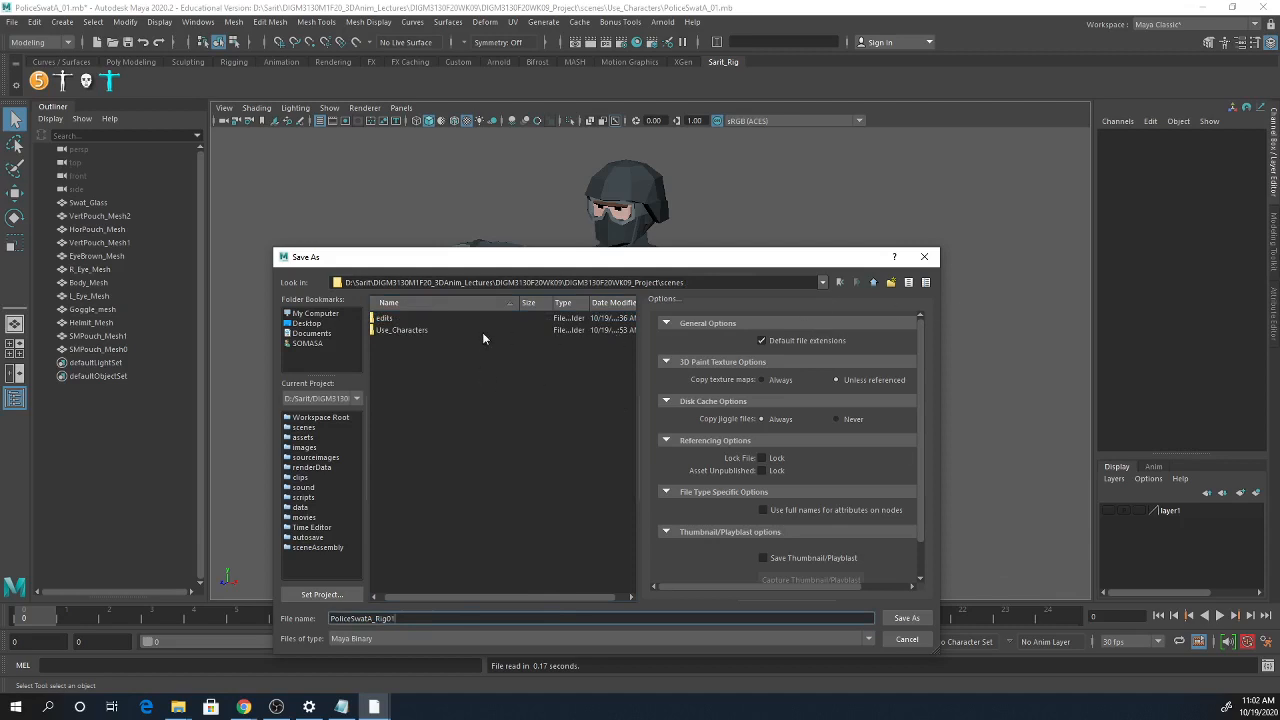
{"action": "left_click", "coordinate": [891, 282]}
{"action": "type", "text": "Use_Rigs"}
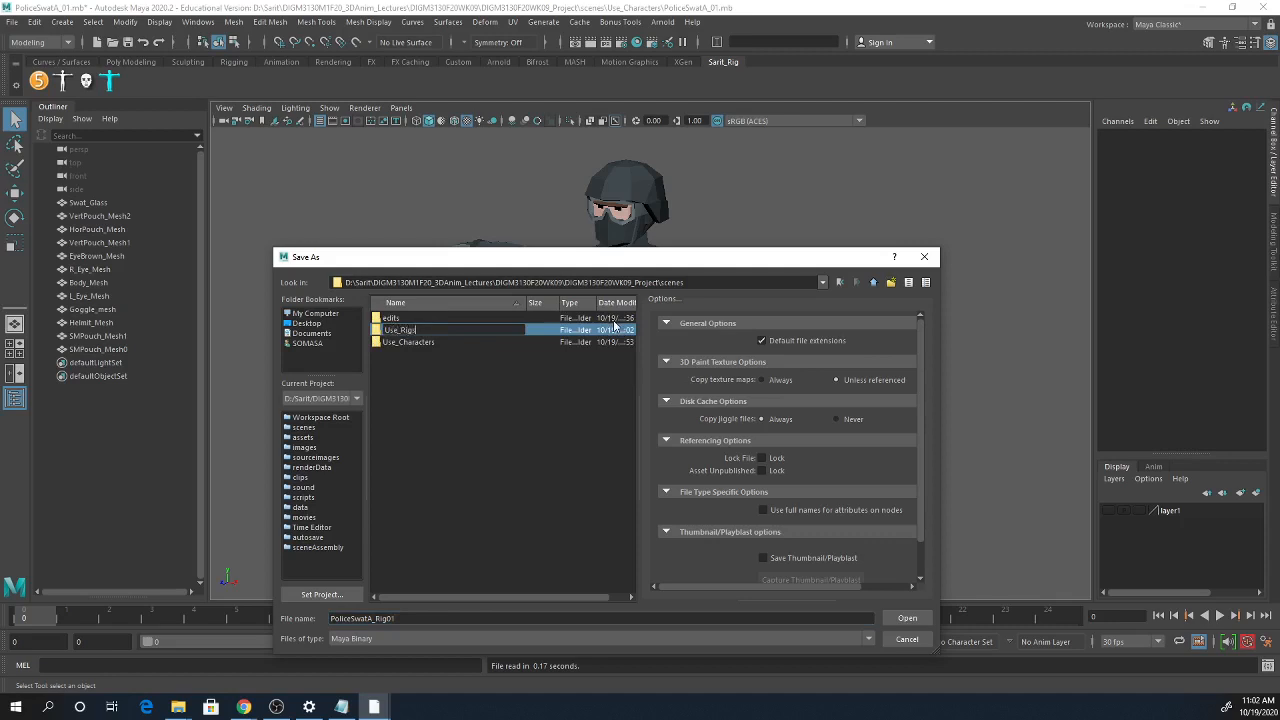
{"action": "key", "text": "Return"}
{"action": "key", "text": "Return"}
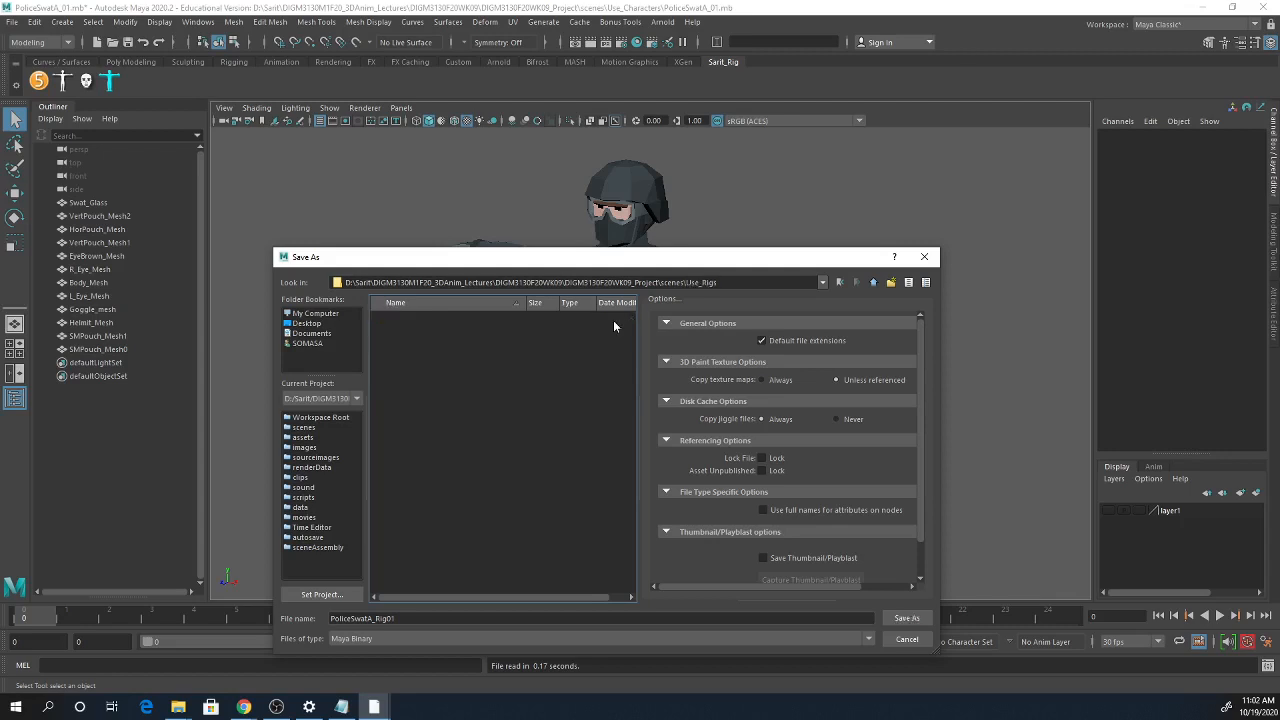
{"action": "left_click", "coordinate": [906, 618]}
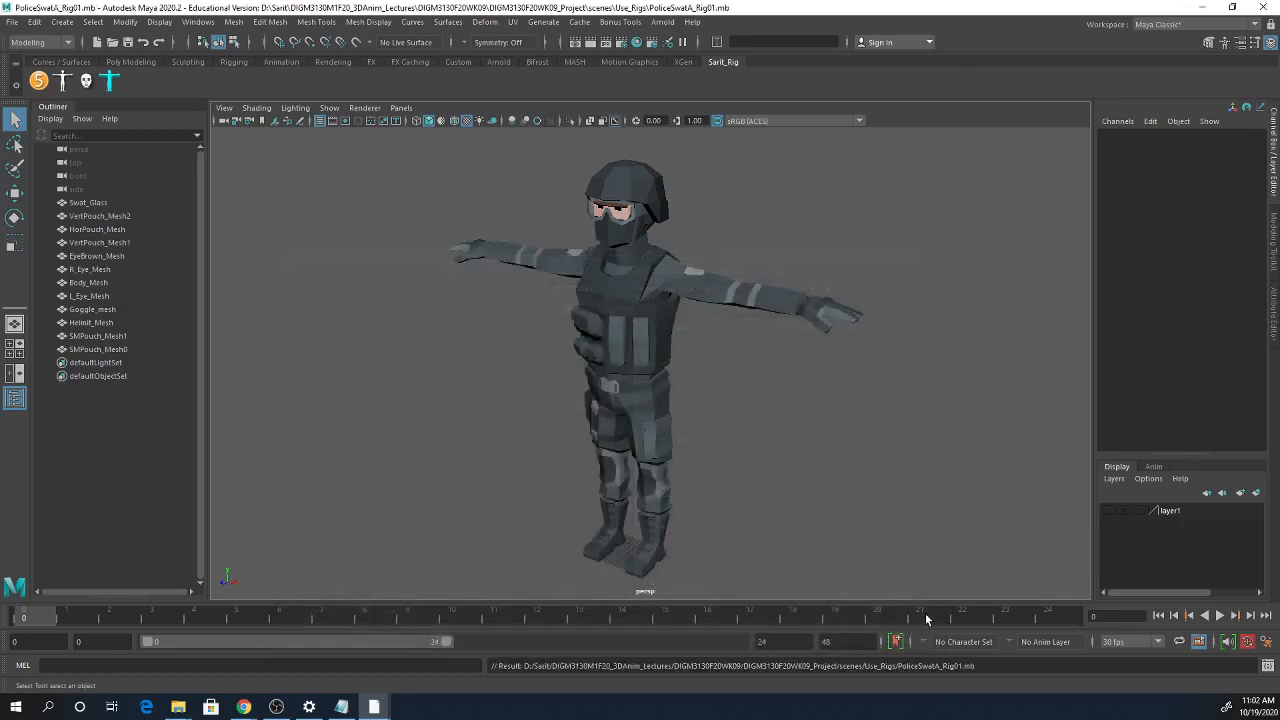
- Add all the character's visible meshes to layer1 and turn on the layer's visibility
{"action": "left_click_drag", "start_coordinate": [716, 490], "coordinate": [1037, 521], "text": "alt"}
{"action": "left_click_drag", "start_coordinate": [456, 140], "coordinate": [1012, 596]}
{"action": "right_click", "coordinate": [1172, 512]}
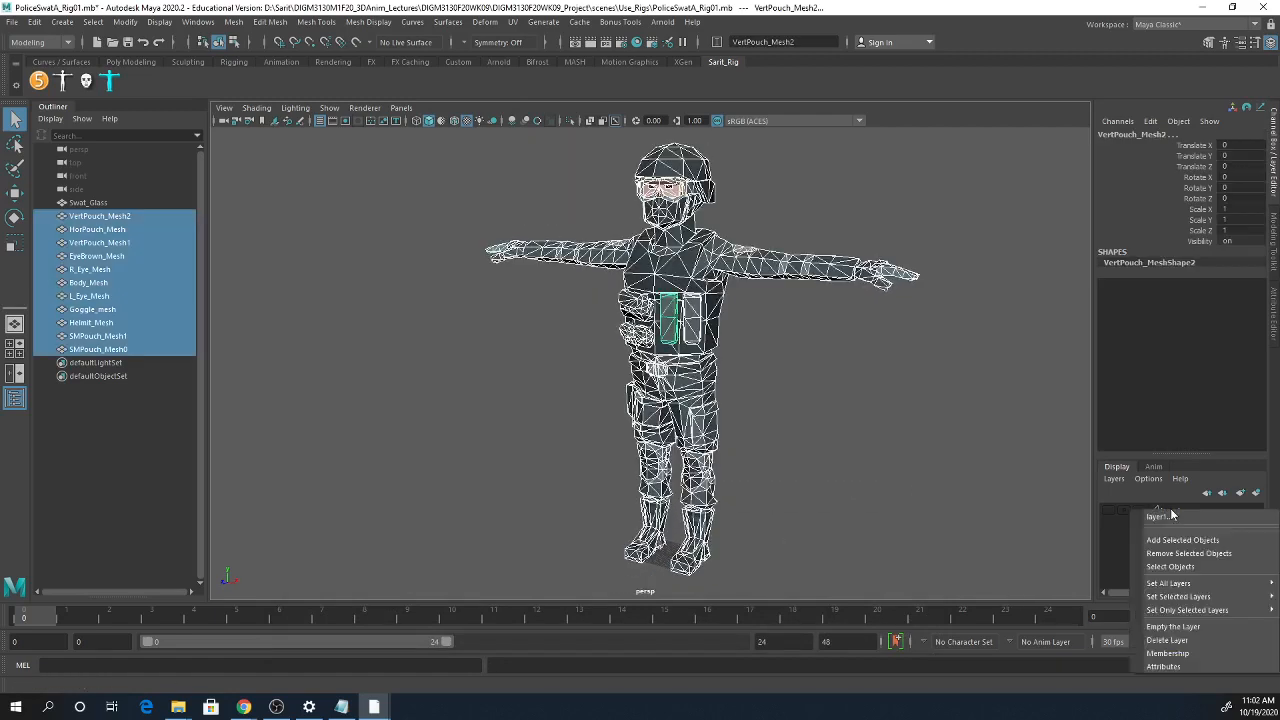
{"action": "left_click", "coordinate": [1176, 541]}
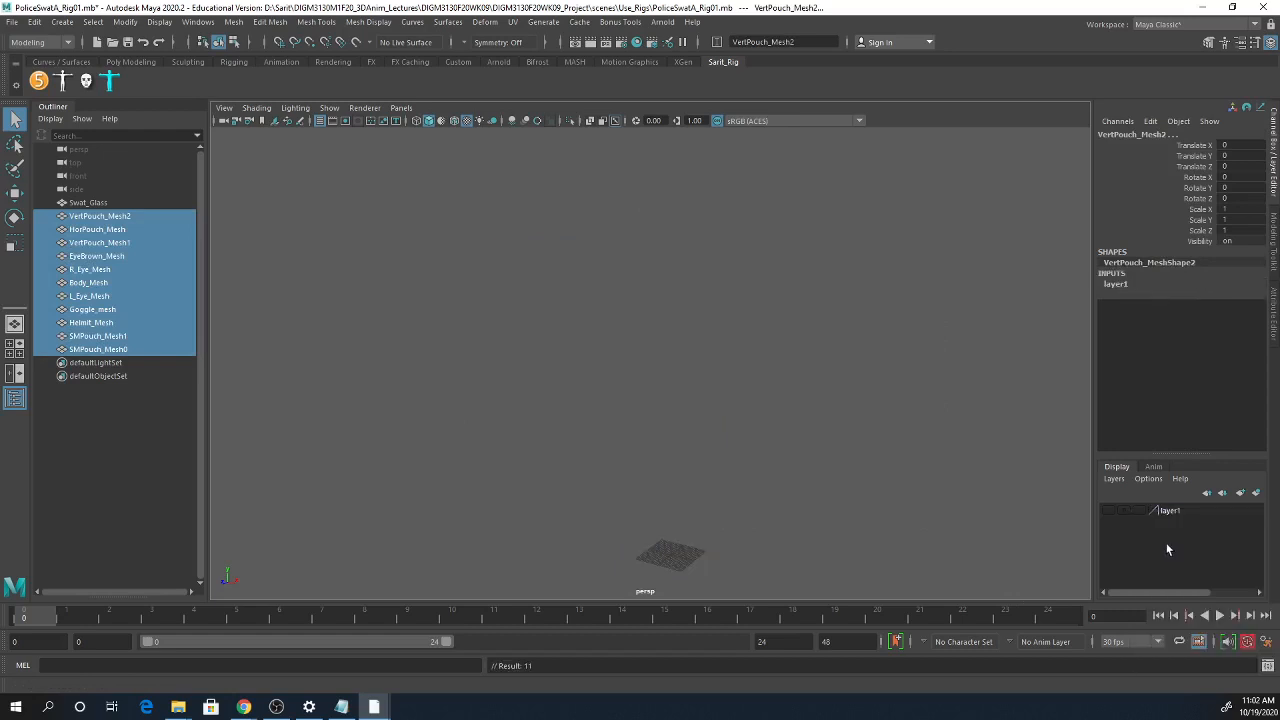
{"action": "left_click", "coordinate": [1107, 511]}
{"action": "left_click", "coordinate": [925, 452]}
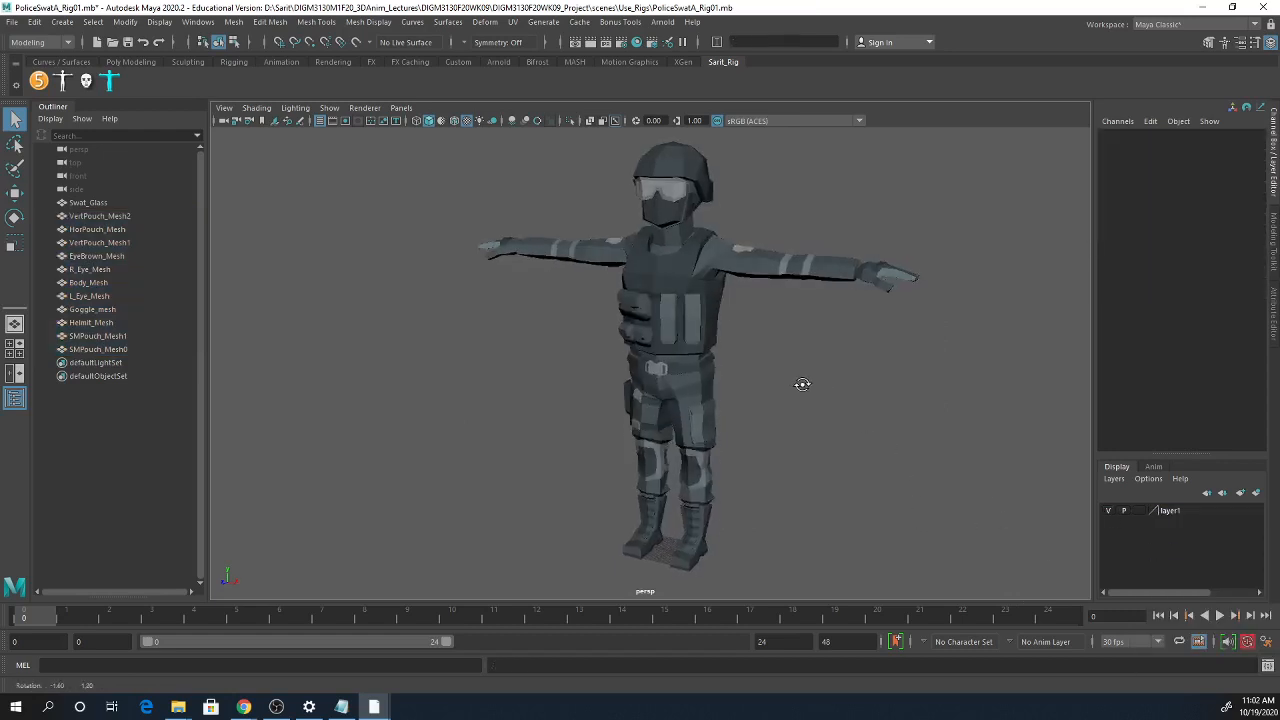
- Assign a new Lambert material to the Swat_Glass goggle lens and rename it PolicSwaT_AClass_lambert
{"action": "left_click", "coordinate": [674, 189]}
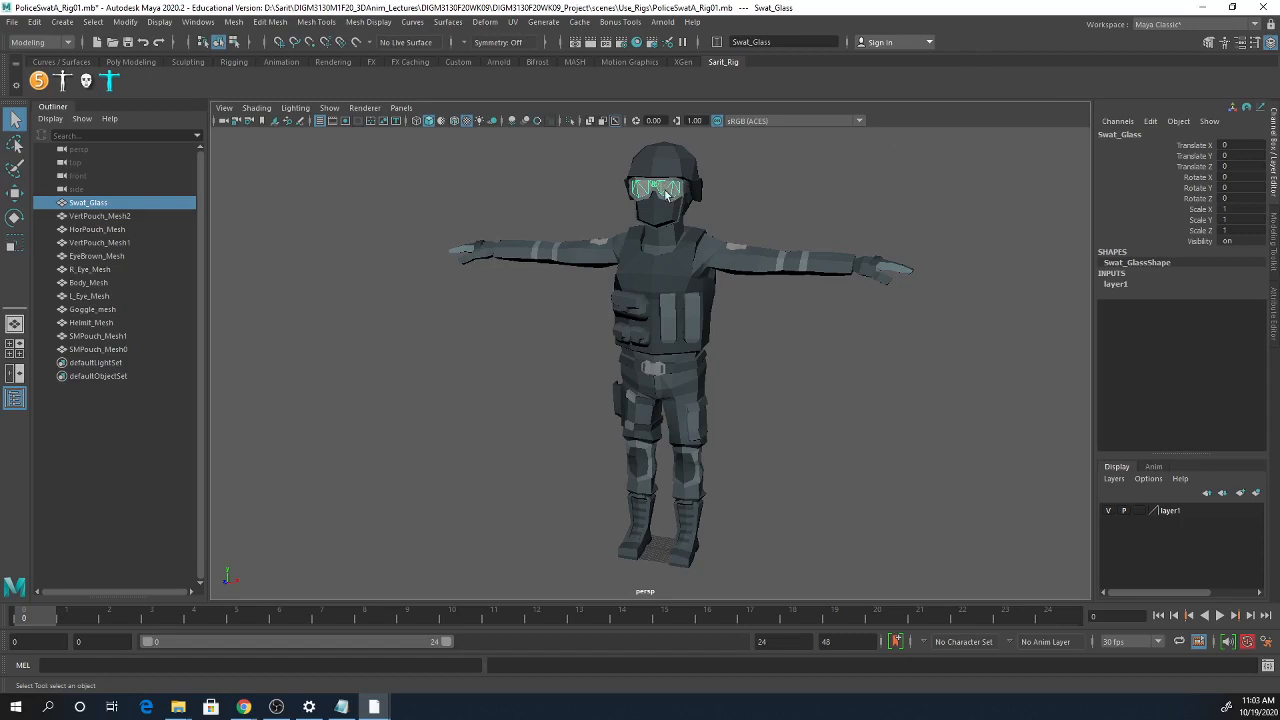
{"action": "right_click_drag", "start_coordinate": [671, 197], "coordinate": [723, 448]}
{"action": "right_click_drag", "start_coordinate": [715, 557], "coordinate": [789, 573]}
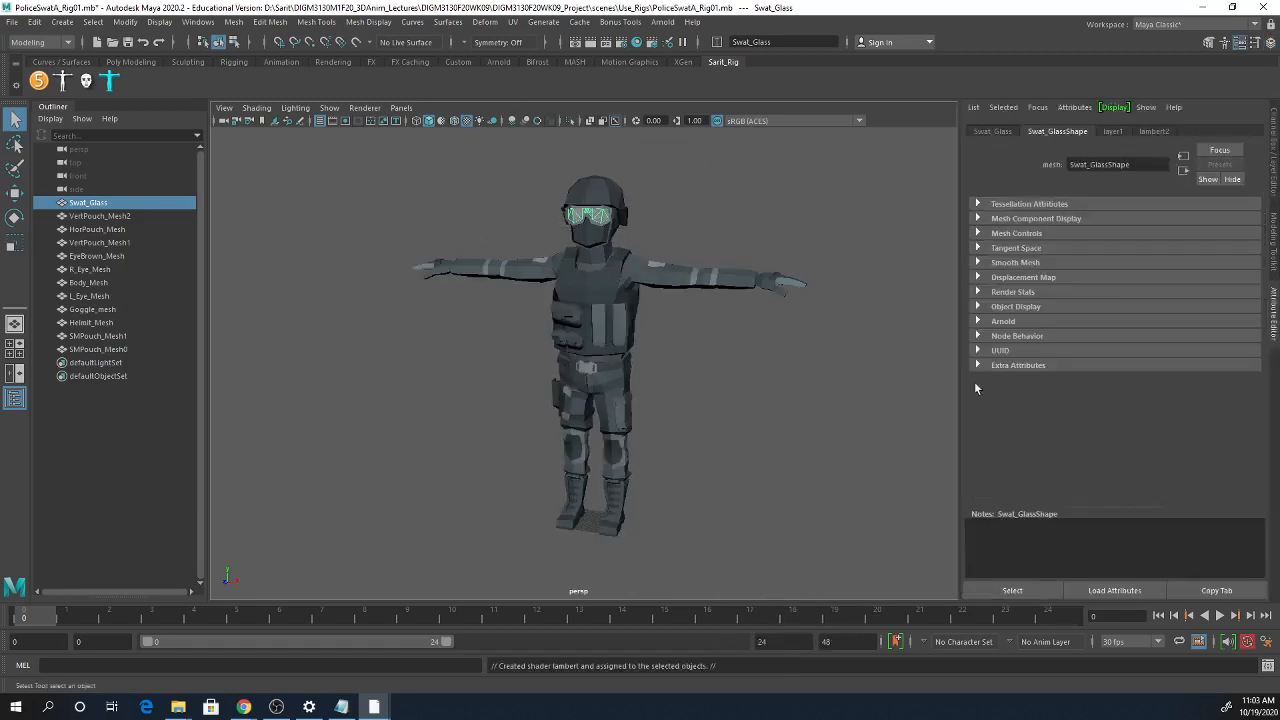
{"action": "left_click", "coordinate": [1148, 132]}
{"action": "left_click", "coordinate": [1108, 163]}
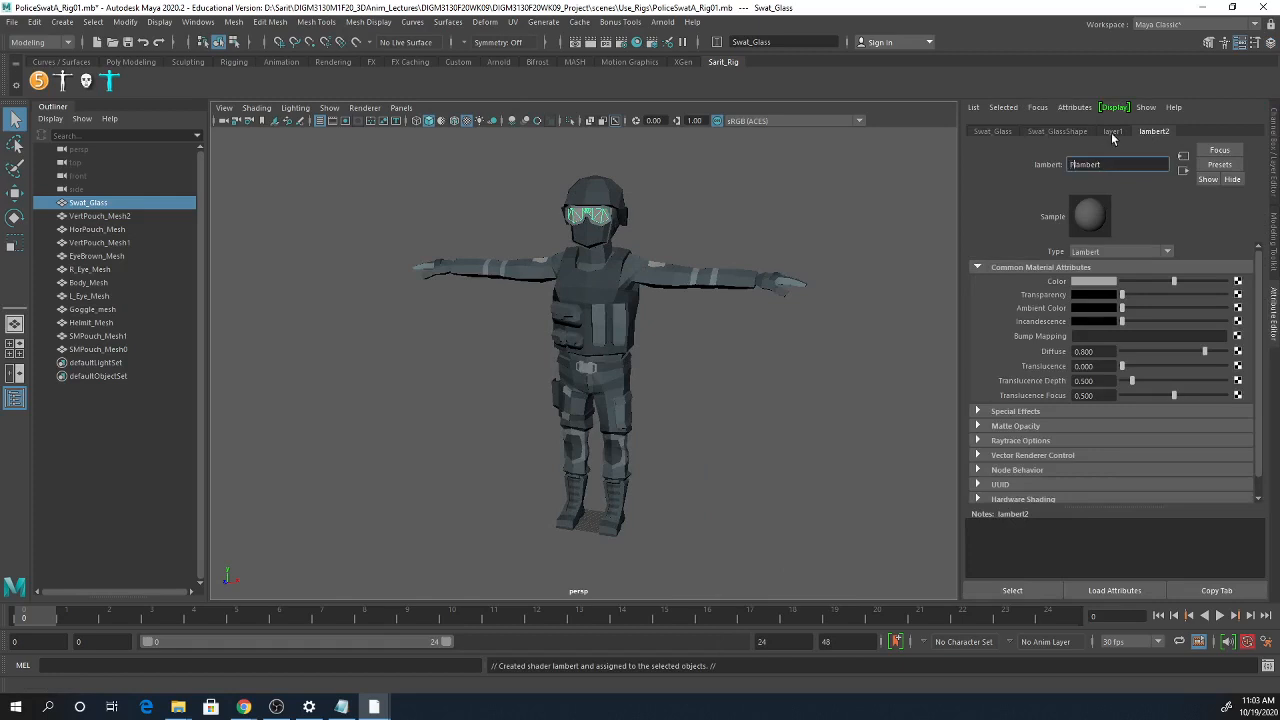
{"action": "type", "text": "PolicSwaT_AClass_"}
{"action": "key", "text": "Return"}
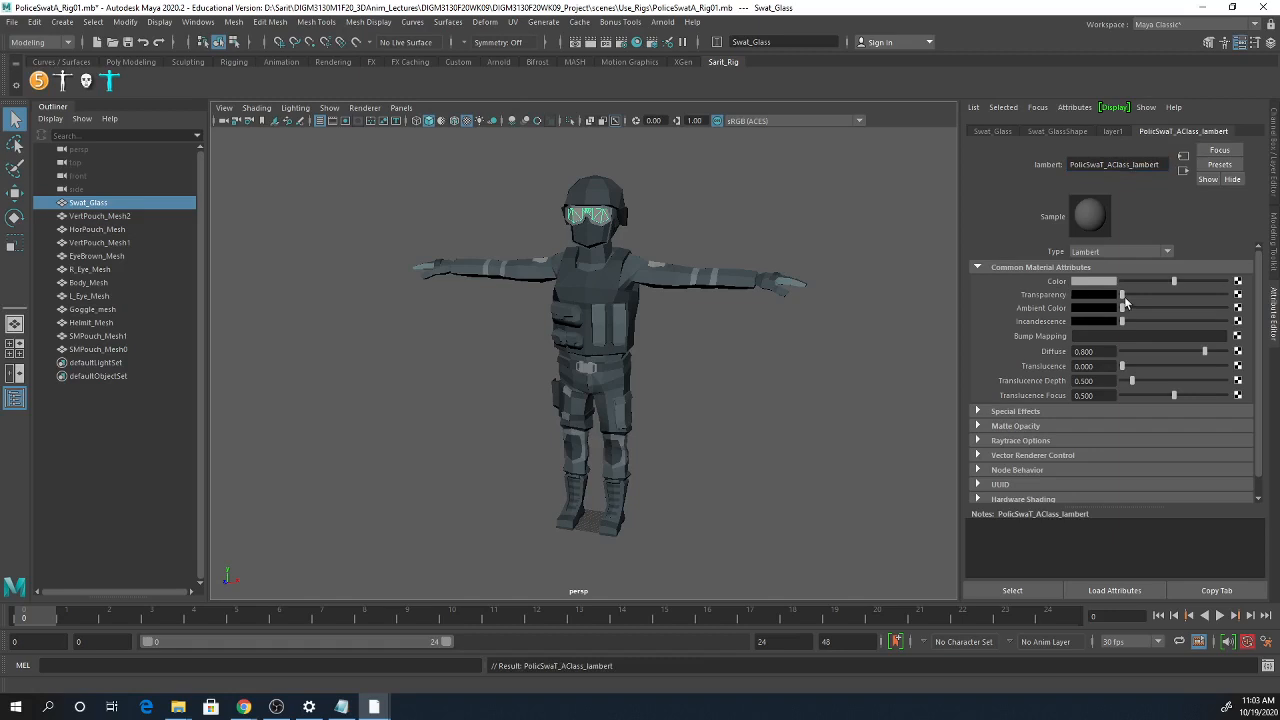
- Raise the glass material's transparency to a little over half and set its color to the blue swatch
{"action": "left_click_drag", "start_coordinate": [1123, 295], "coordinate": [1183, 303]}
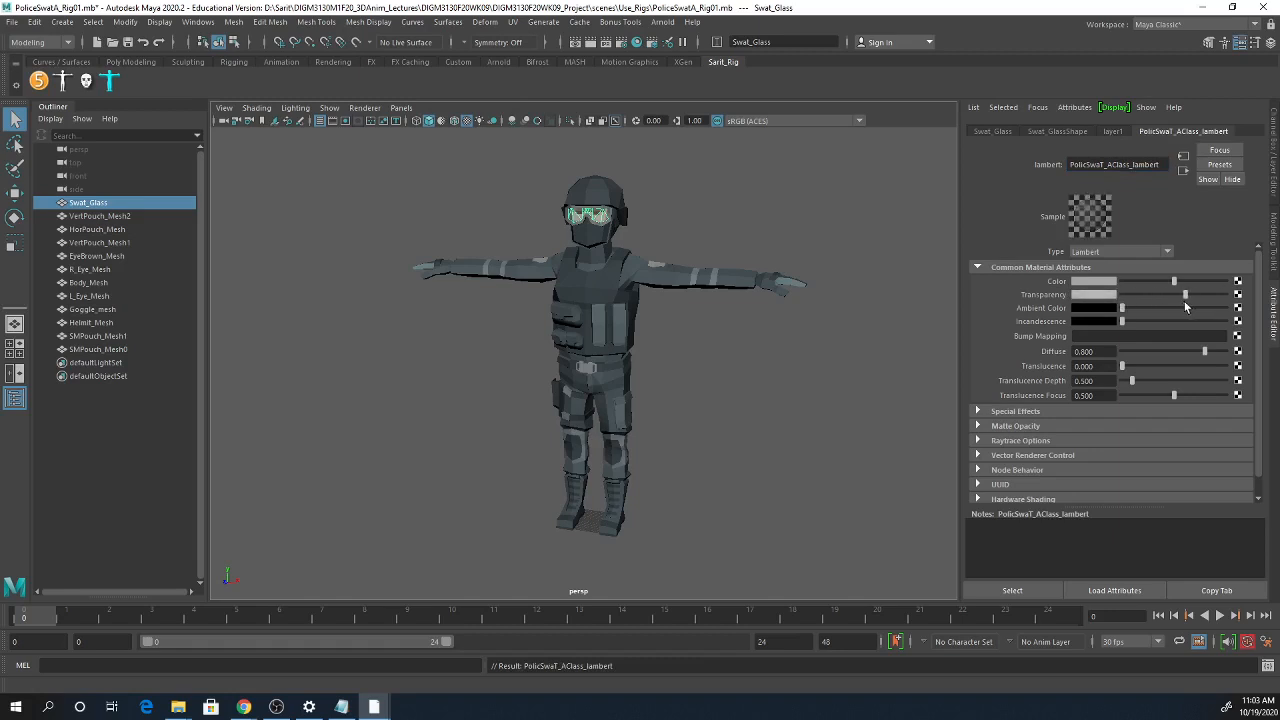
{"action": "left_click", "coordinate": [1102, 281]}
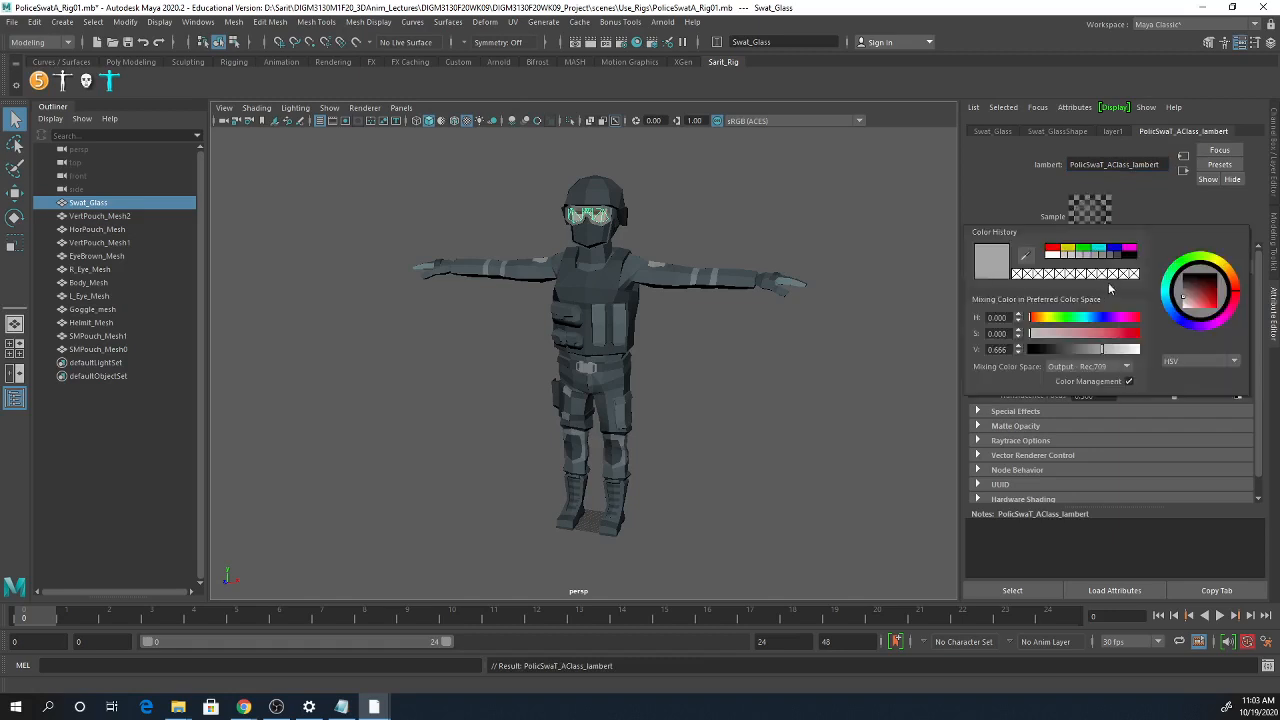
{"action": "left_click", "coordinate": [1117, 250]}
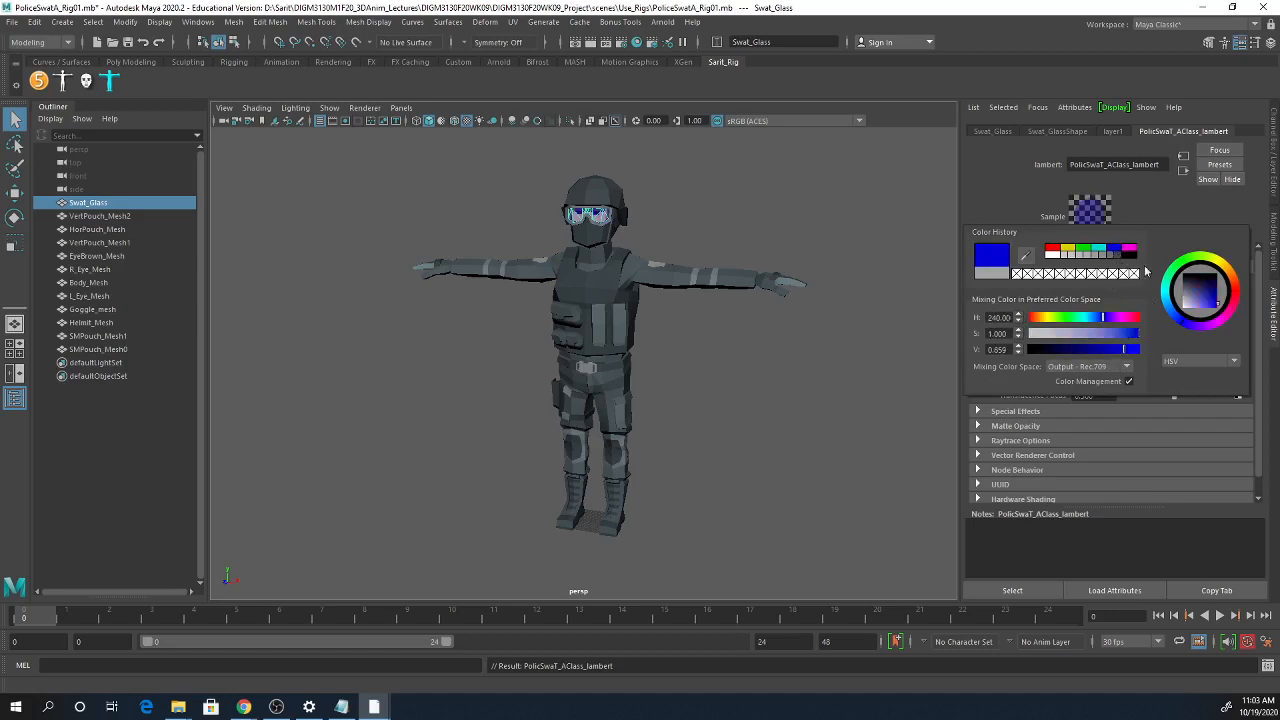
- Frame the character's goggles closely and map a 2D Ramp texture to the glass material's color
{"action": "scroll", "coordinate": [762, 280], "scroll_direction": "up", "scroll_amount": 3}
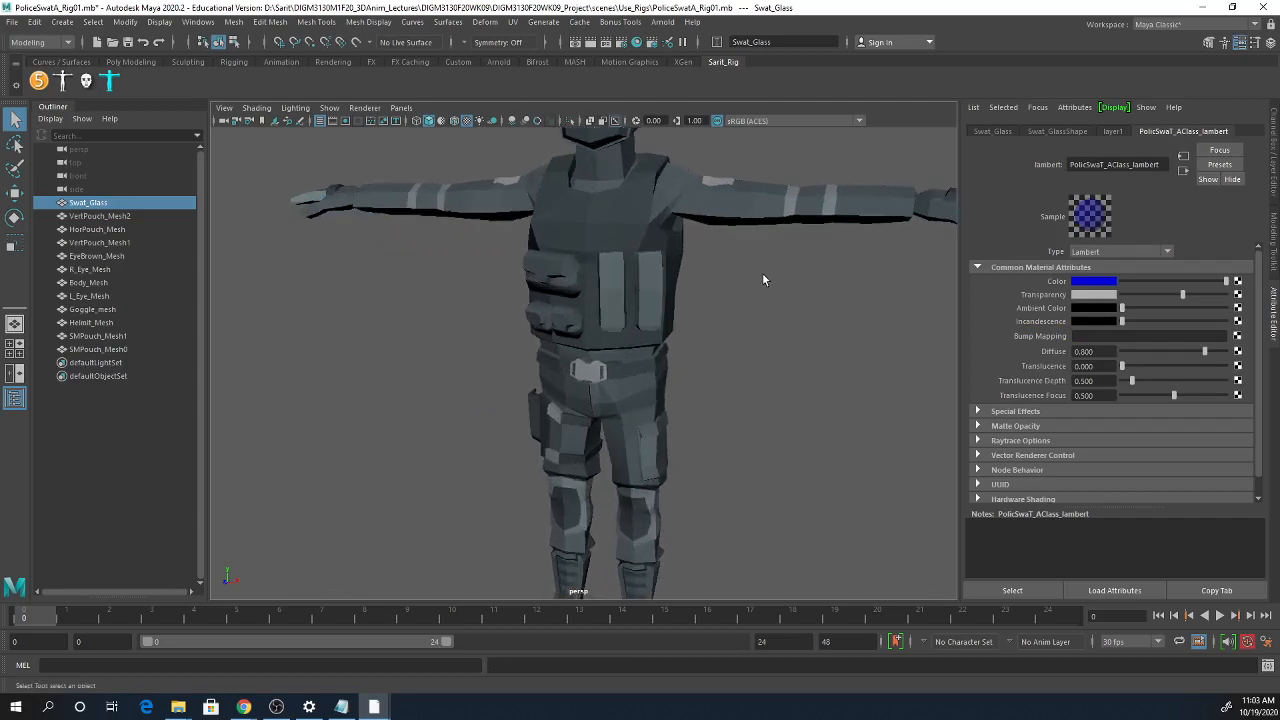
{"action": "middle_click_drag", "start_coordinate": [762, 280], "coordinate": [750, 445], "text": "alt"}
{"action": "right_click_drag", "start_coordinate": [500, 422], "coordinate": [699, 425], "text": "alt"}
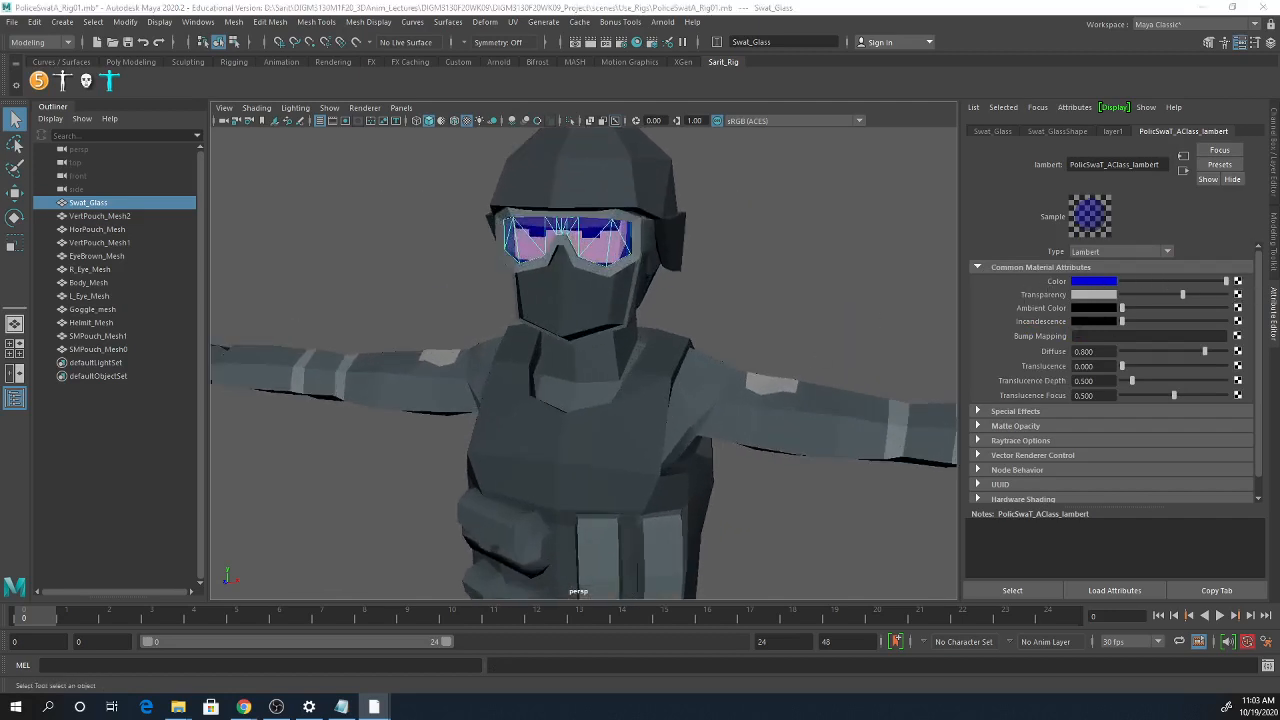
{"action": "left_click", "coordinate": [1237, 281]}
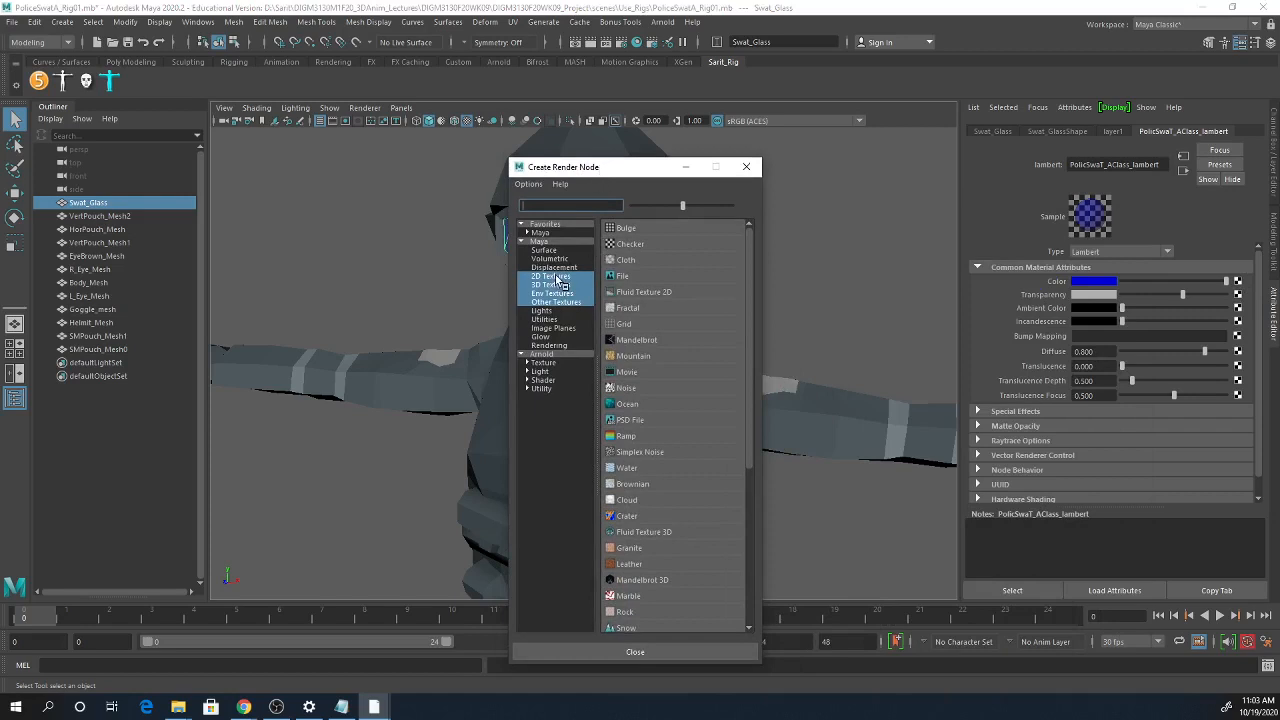
{"action": "left_click", "coordinate": [556, 279]}
{"action": "left_click", "coordinate": [625, 436]}
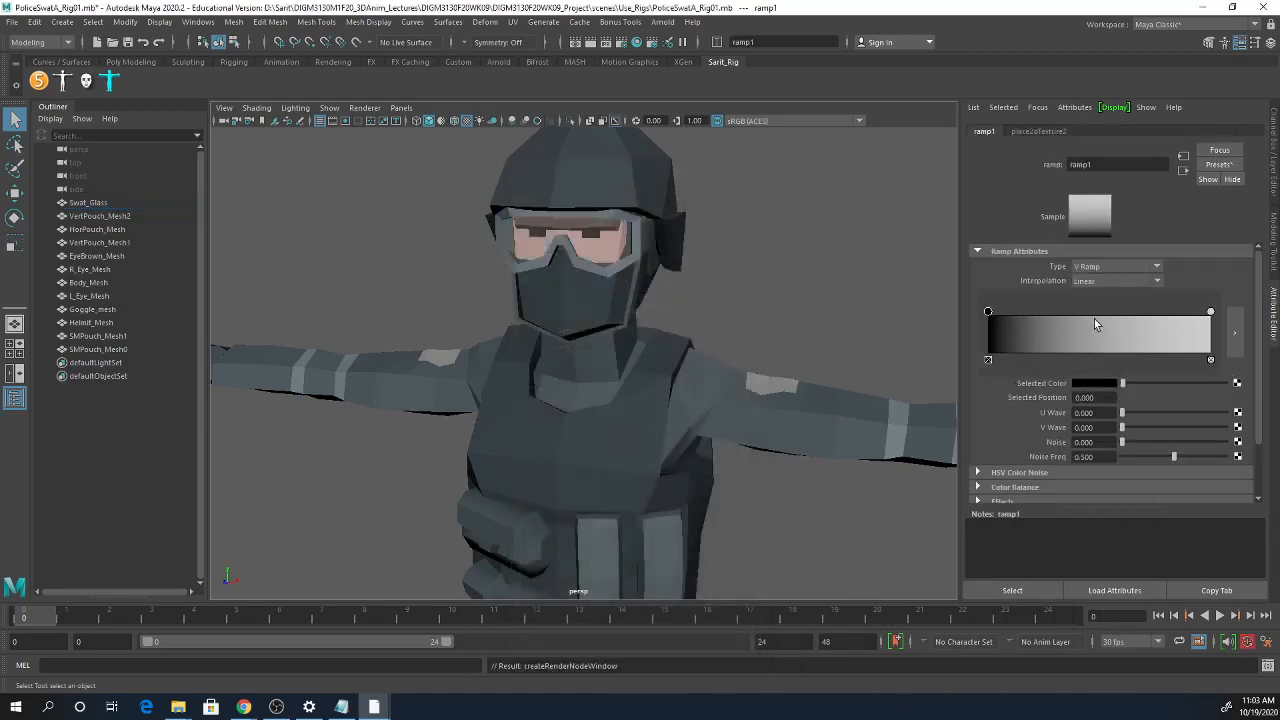
- Place the ramp's black marker at about 0.37 and the light marker at about 0.5, with the type set to U Ramp
{"action": "left_click_drag", "start_coordinate": [988, 312], "coordinate": [1070, 336]}
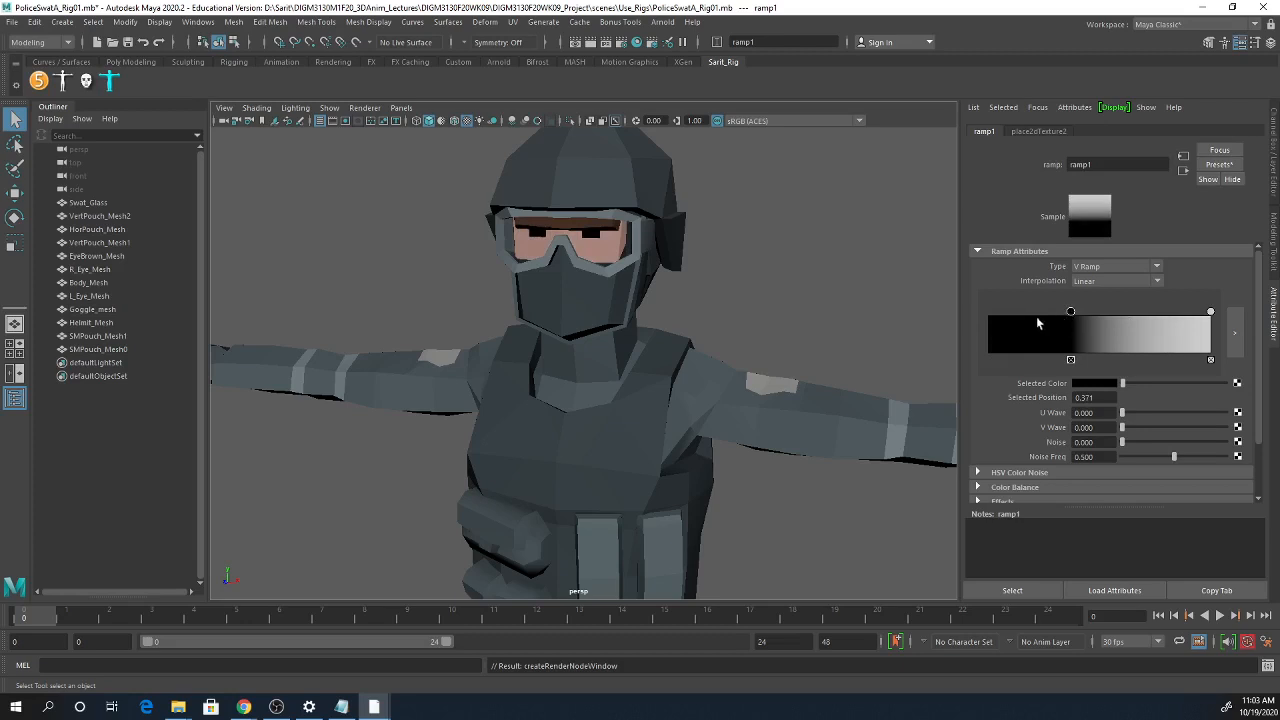
{"action": "left_click_drag", "start_coordinate": [1210, 314], "coordinate": [1100, 331]}
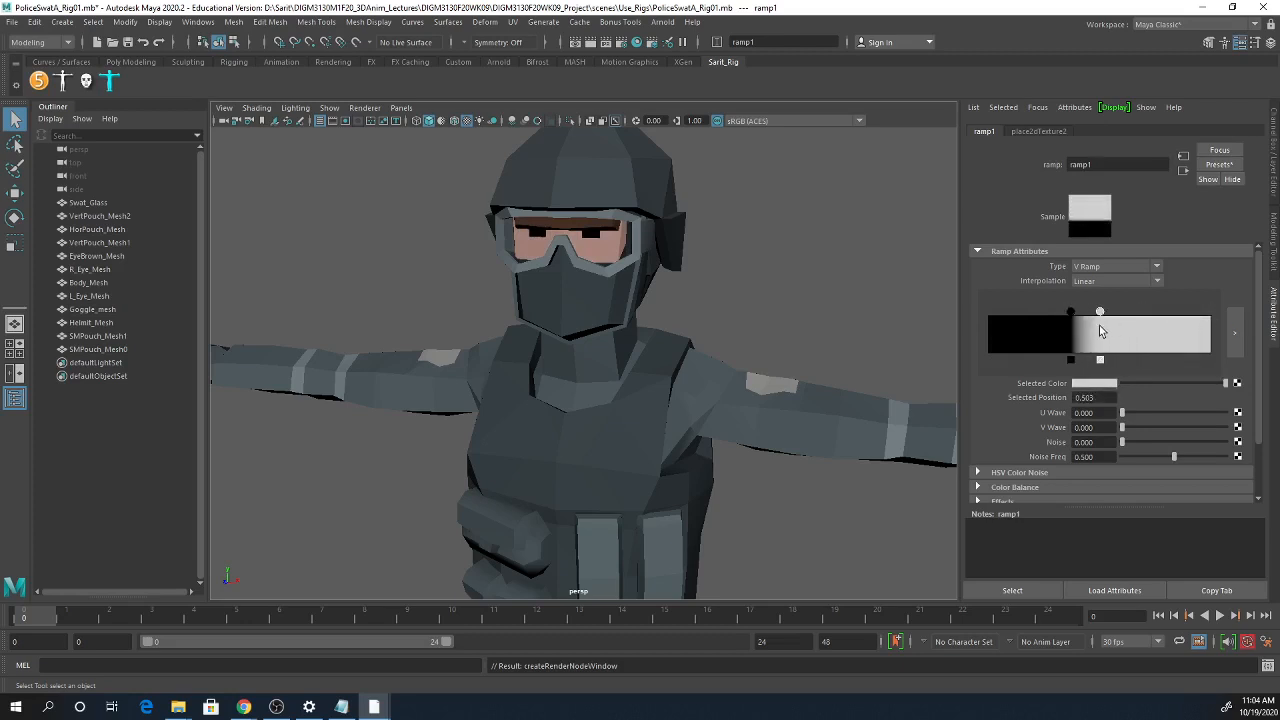
{"action": "left_click", "coordinate": [1108, 268]}
{"action": "left_click", "coordinate": [1102, 296]}
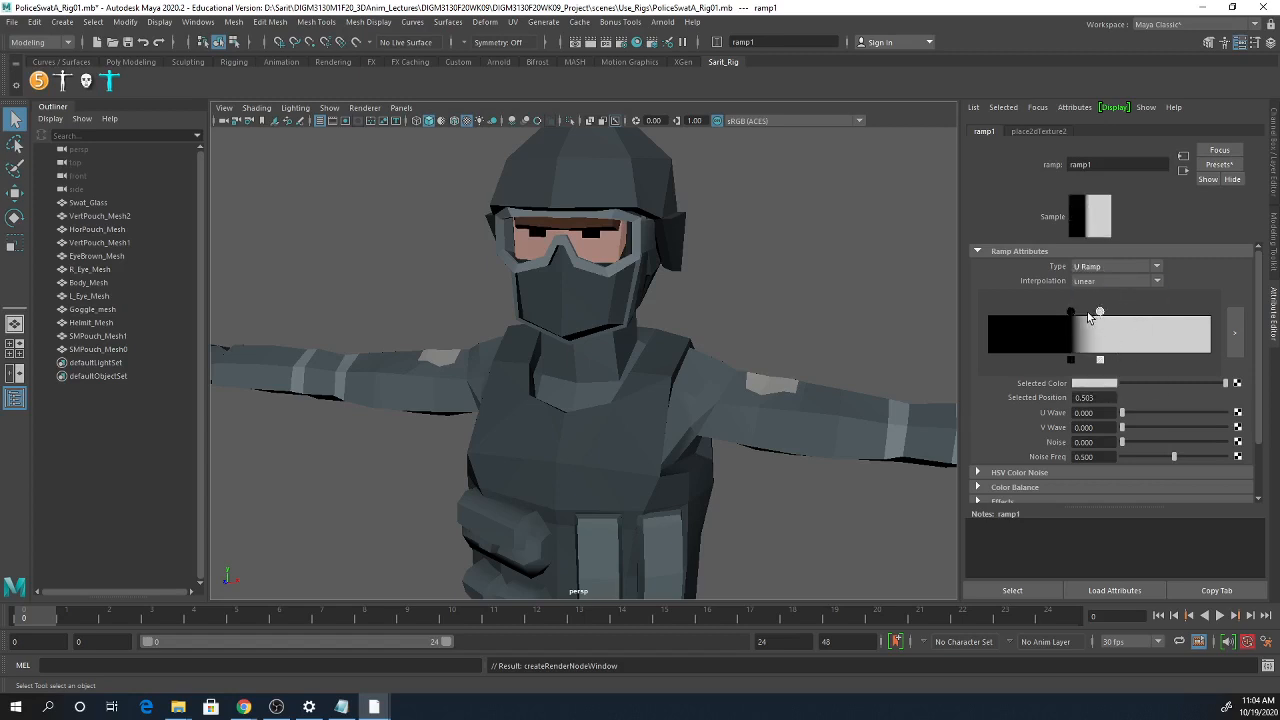
- Set the ramp to V Ramp, with the black marker at about 0.254 and the light marker at about 0.692
{"action": "left_click", "coordinate": [1070, 312]}
{"action": "mouse_move", "coordinate": [1050, 318]}
{"action": "left_mouse_down"}
{"action": "mouse_move", "coordinate": [1023, 313]}
{"action": "mouse_move", "coordinate": [1058, 318]}
{"action": "mouse_move", "coordinate": [1048, 330]}
{"action": "left_mouse_up"}
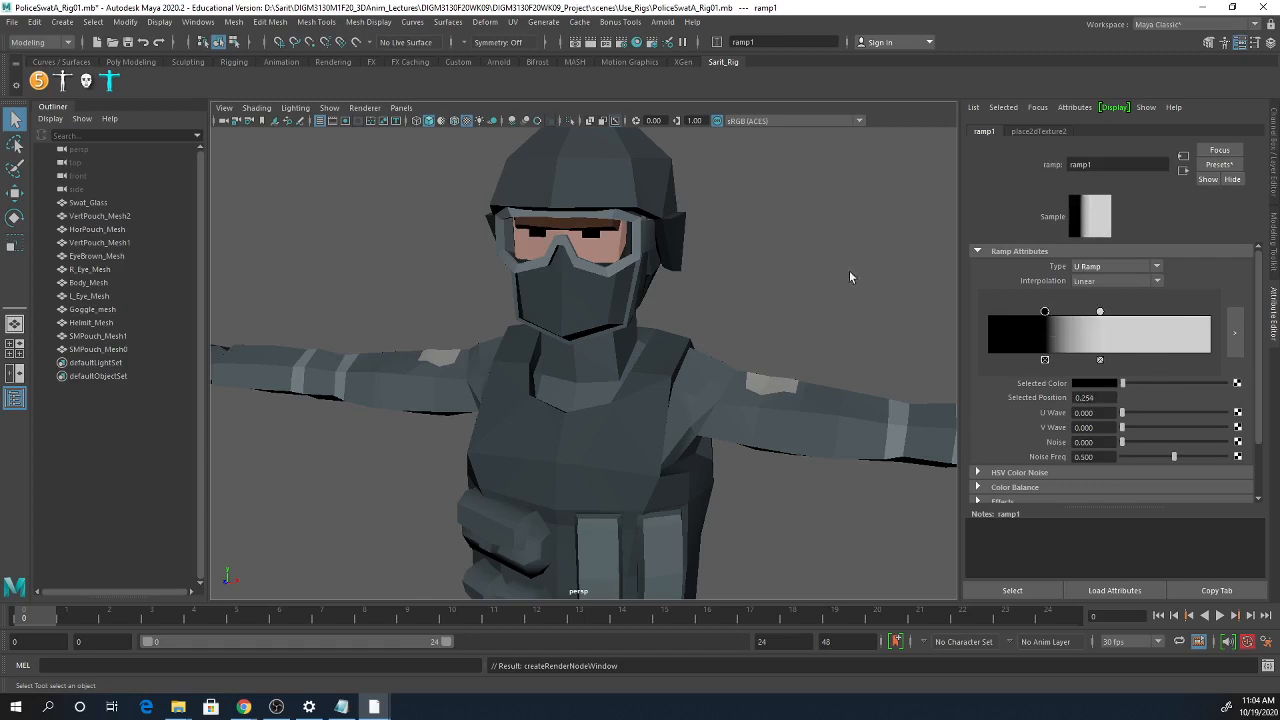
{"action": "left_click", "coordinate": [1100, 268]}
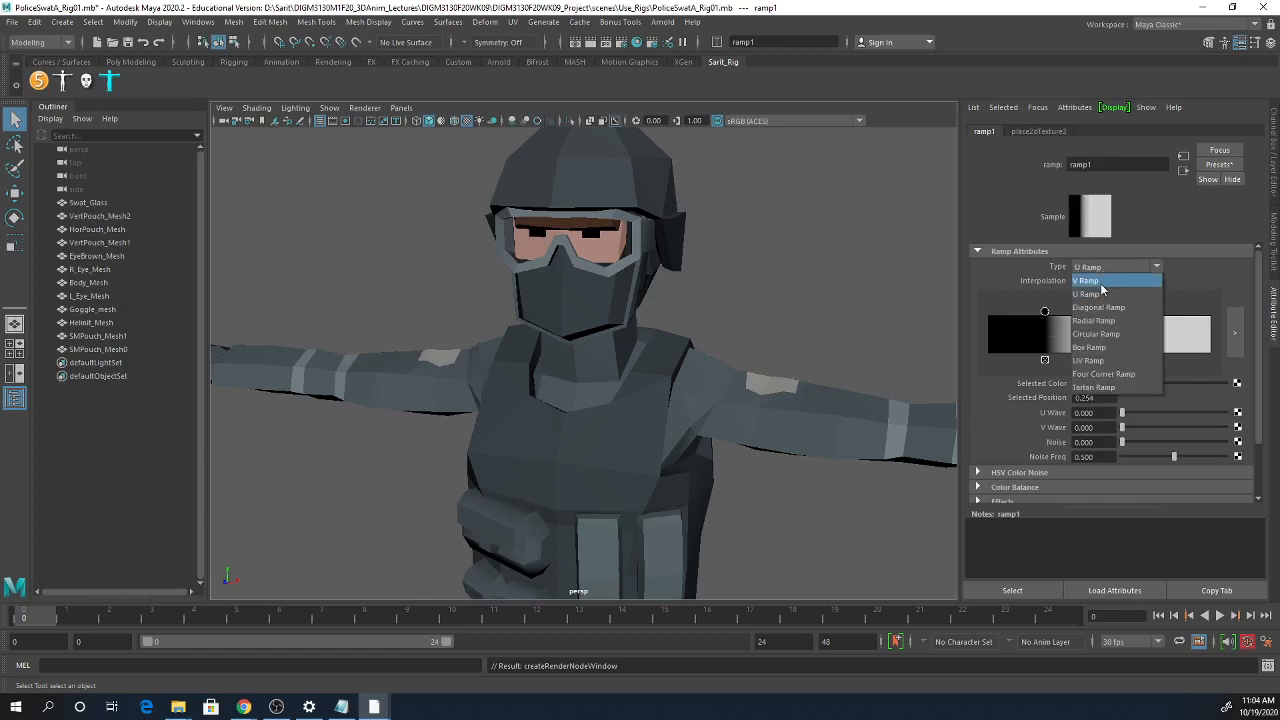
{"action": "left_click", "coordinate": [1104, 283]}
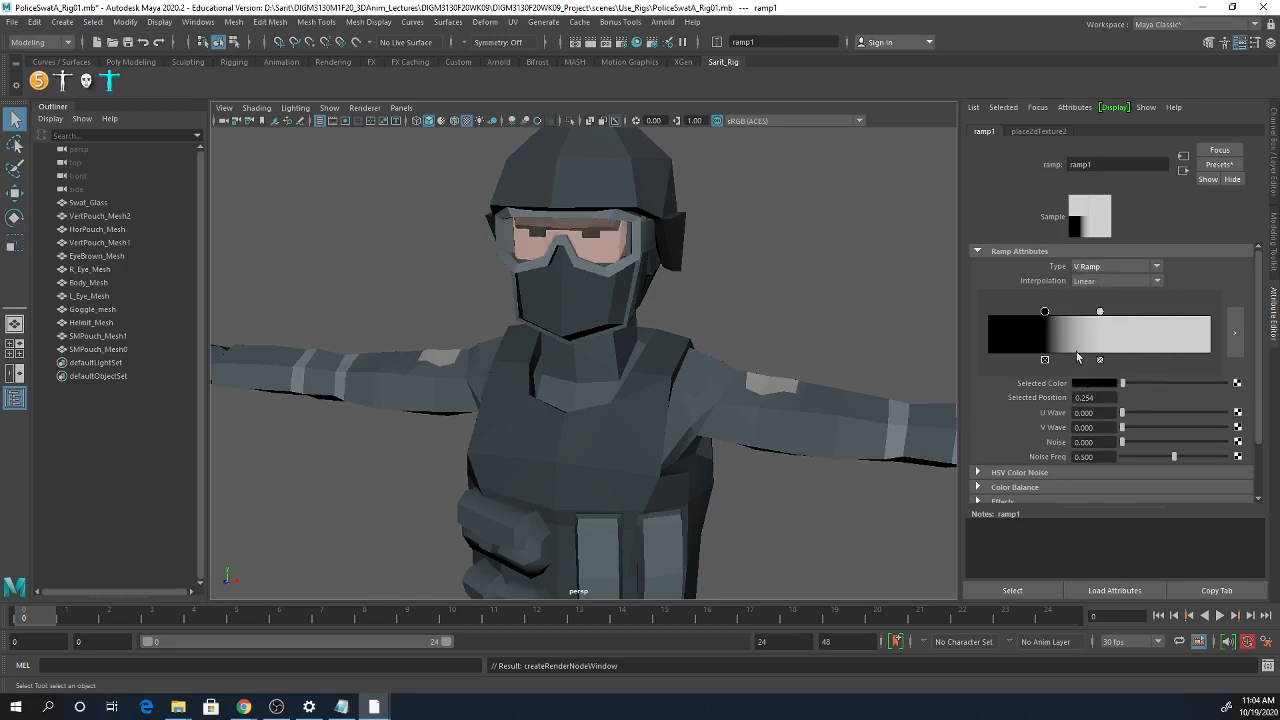
{"action": "left_click_drag", "start_coordinate": [1101, 316], "coordinate": [1143, 318]}
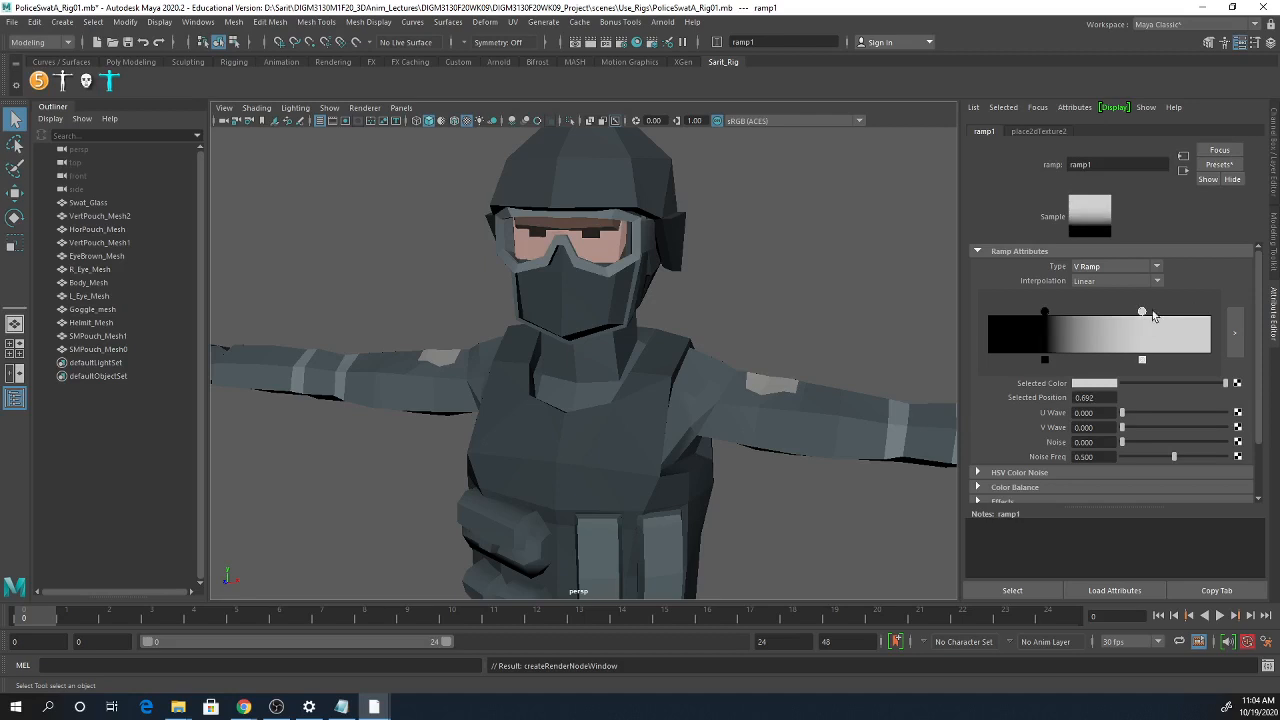
- Return to the glass material that uses the ramp and lower its transparency to zero
{"action": "left_click", "coordinate": [1183, 170]}
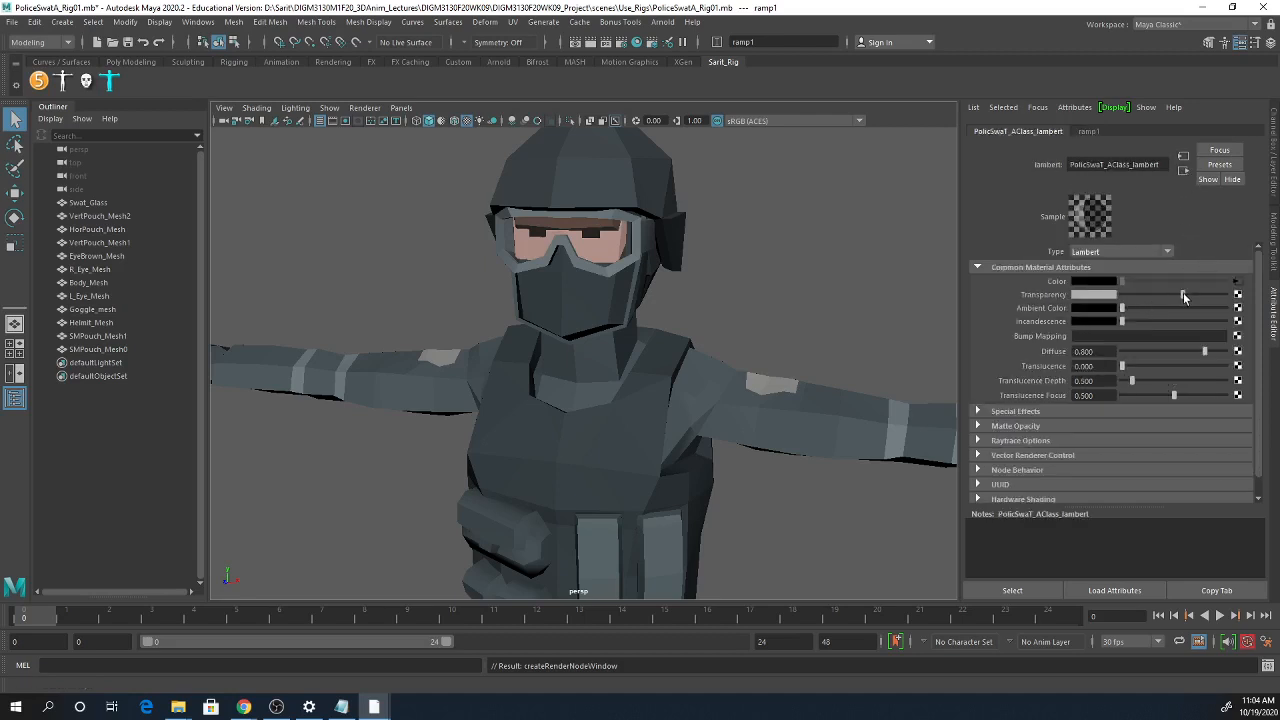
{"action": "left_click_drag", "start_coordinate": [1183, 295], "coordinate": [1121, 297]}
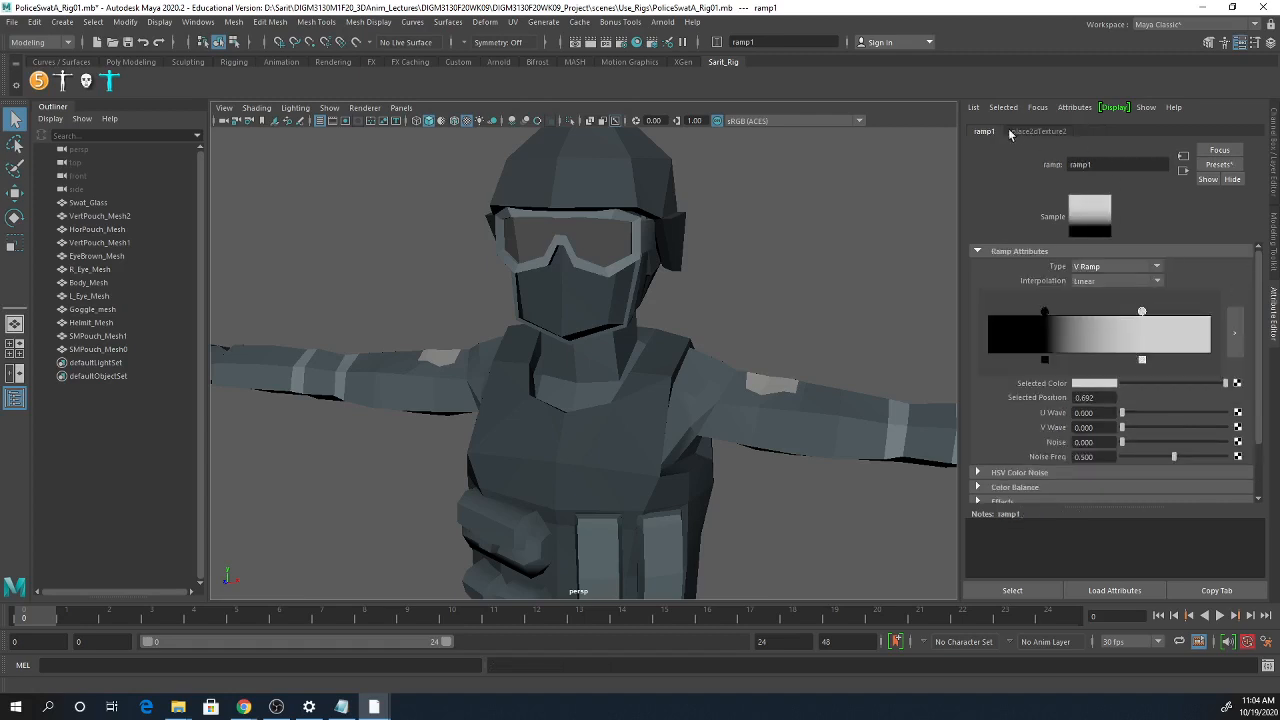
- Open the Hypershade and graph the input and output connections of the PolicSwaT_AClass_lambert material
{"action": "left_click", "coordinate": [636, 45]}
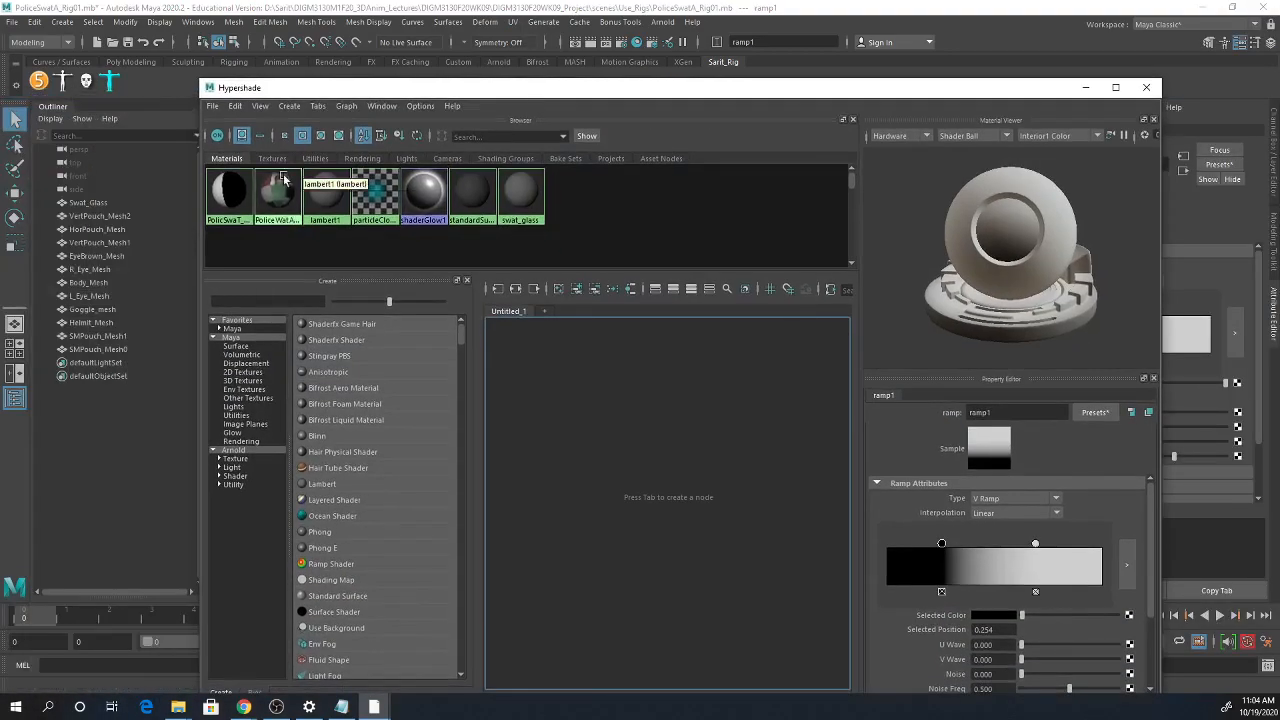
{"action": "left_click", "coordinate": [230, 191]}
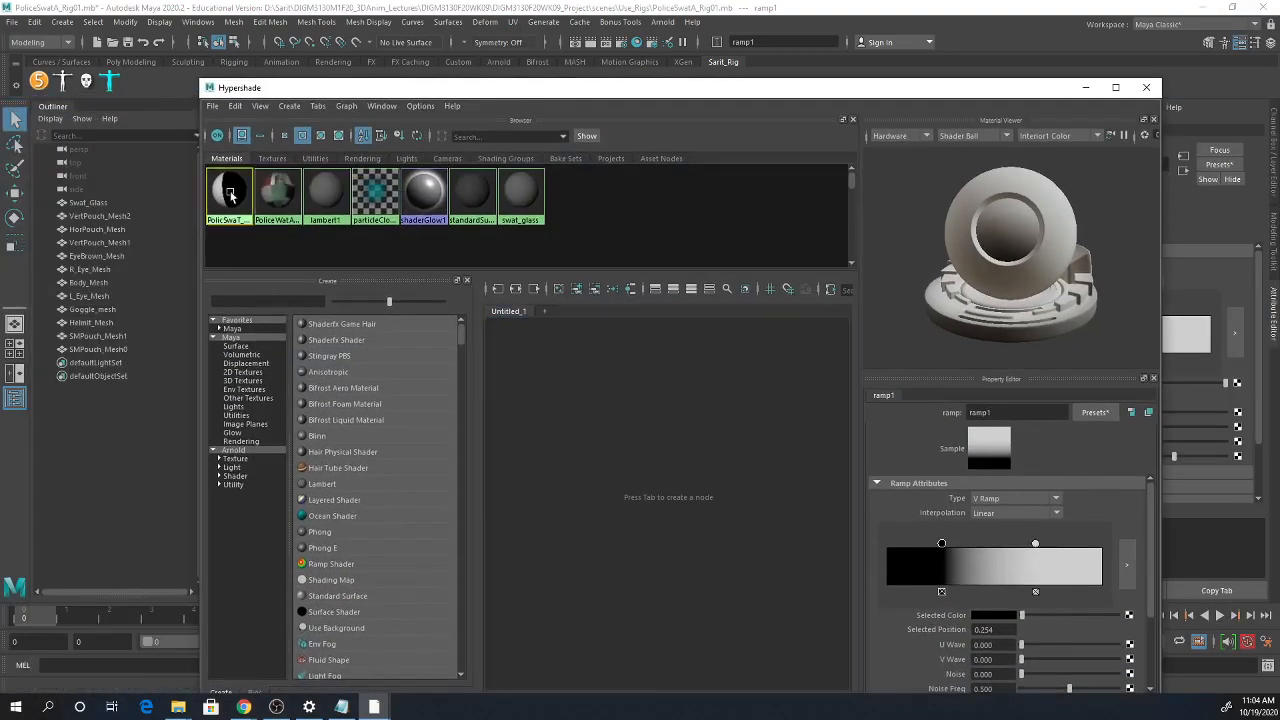
{"action": "left_click", "coordinate": [577, 290]}
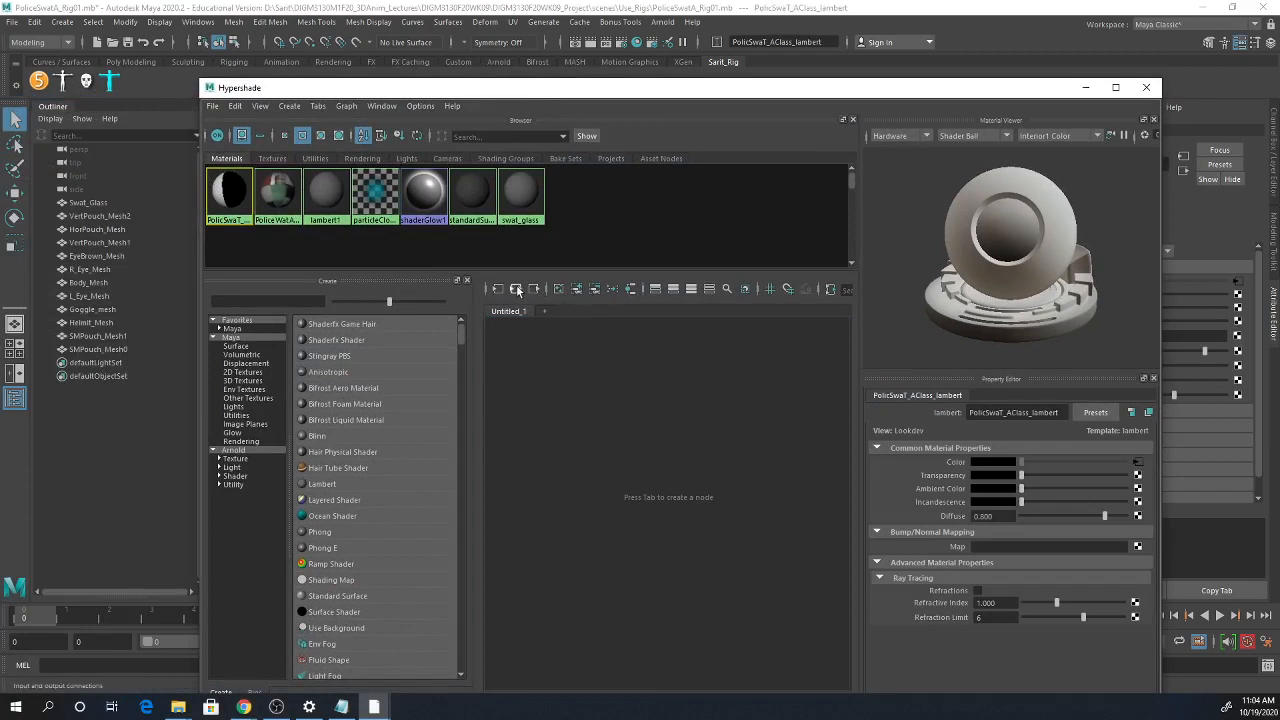
{"action": "scroll", "coordinate": [651, 541], "scroll_direction": "up", "scroll_amount": 4}
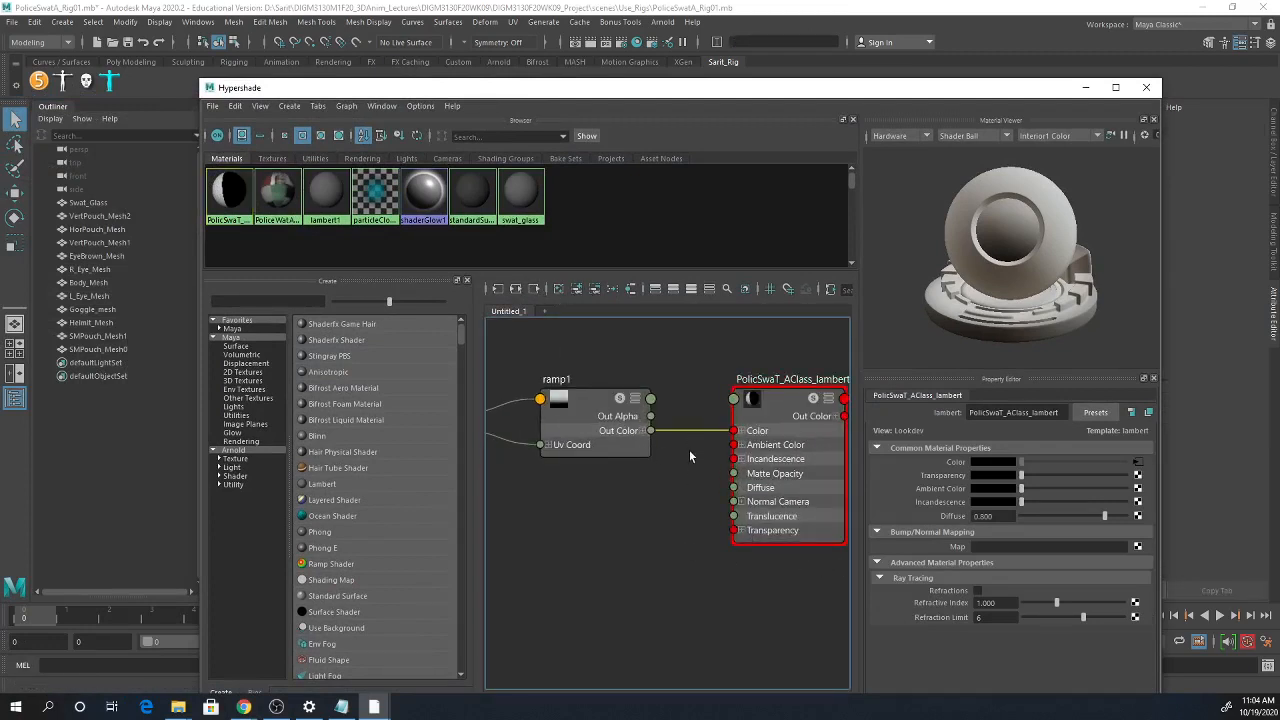
- Disconnect ramp1 from the material's Color, connect its Out Color to Transparency, and close the Hypershade
{"action": "key", "text": "Delete"}
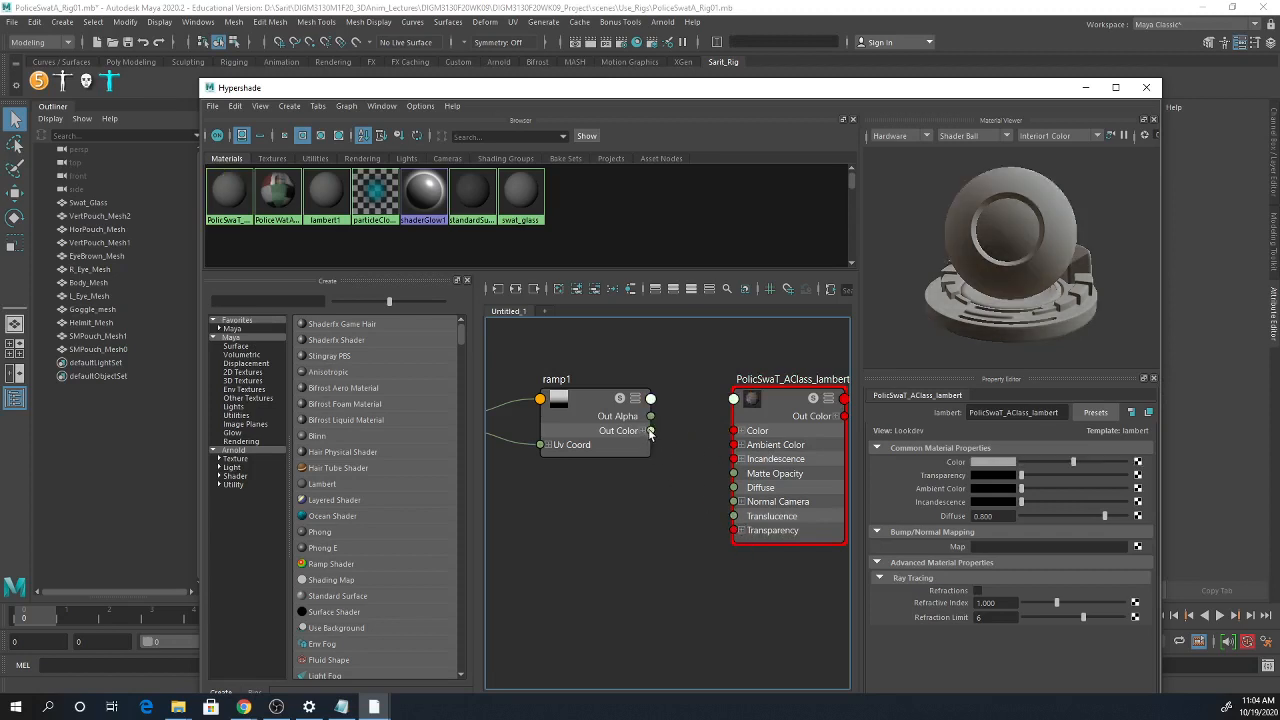
{"action": "left_click_drag", "start_coordinate": [649, 432], "coordinate": [739, 535]}
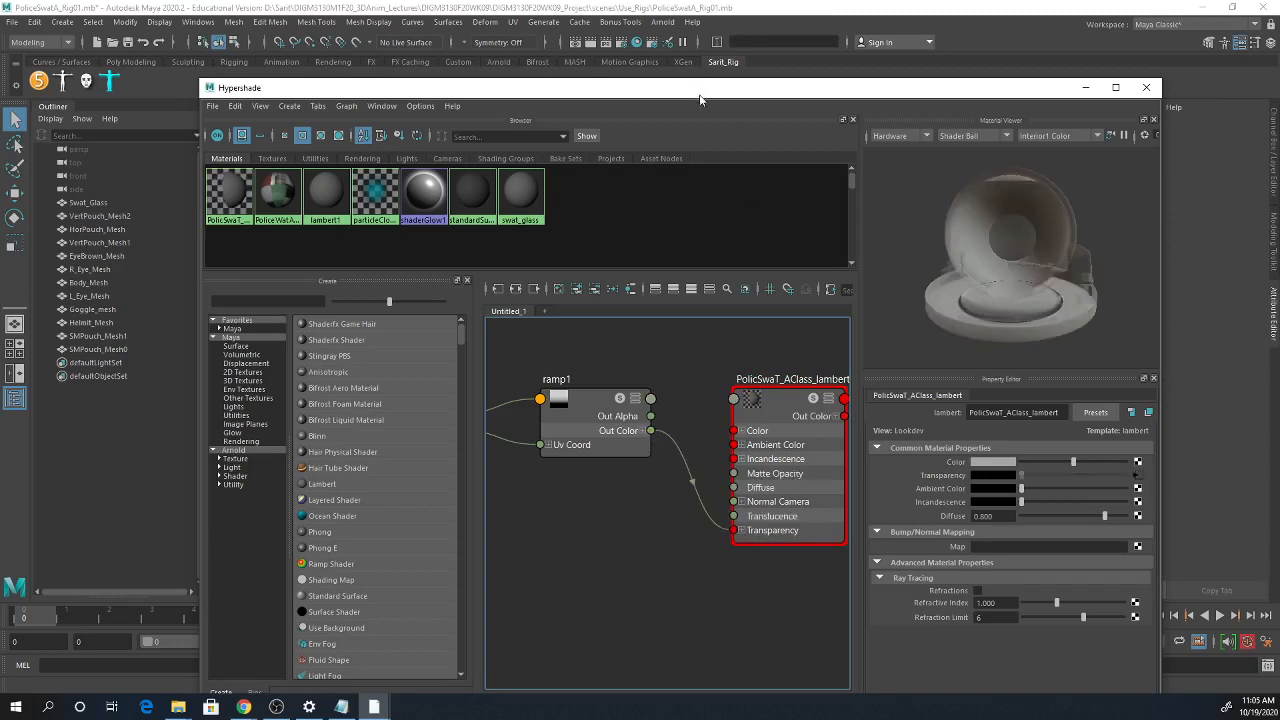
{"action": "left_click_drag", "start_coordinate": [700, 100], "coordinate": [548, 110]}
{"action": "left_click", "coordinate": [816, 114]}
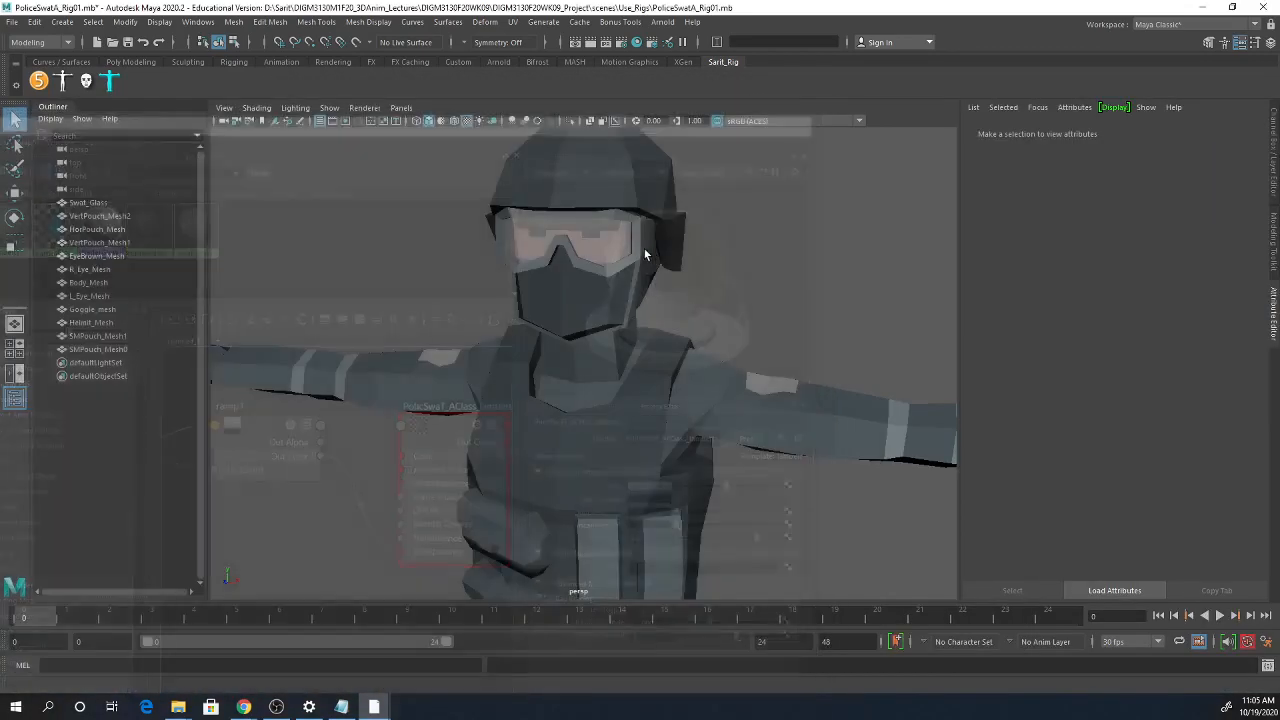
- Open the ramp driving the goggle glass's transparency and set it to U Ramp, with the black marker at 0.344 and the light marker at 0.805
{"action": "left_click", "coordinate": [593, 228]}
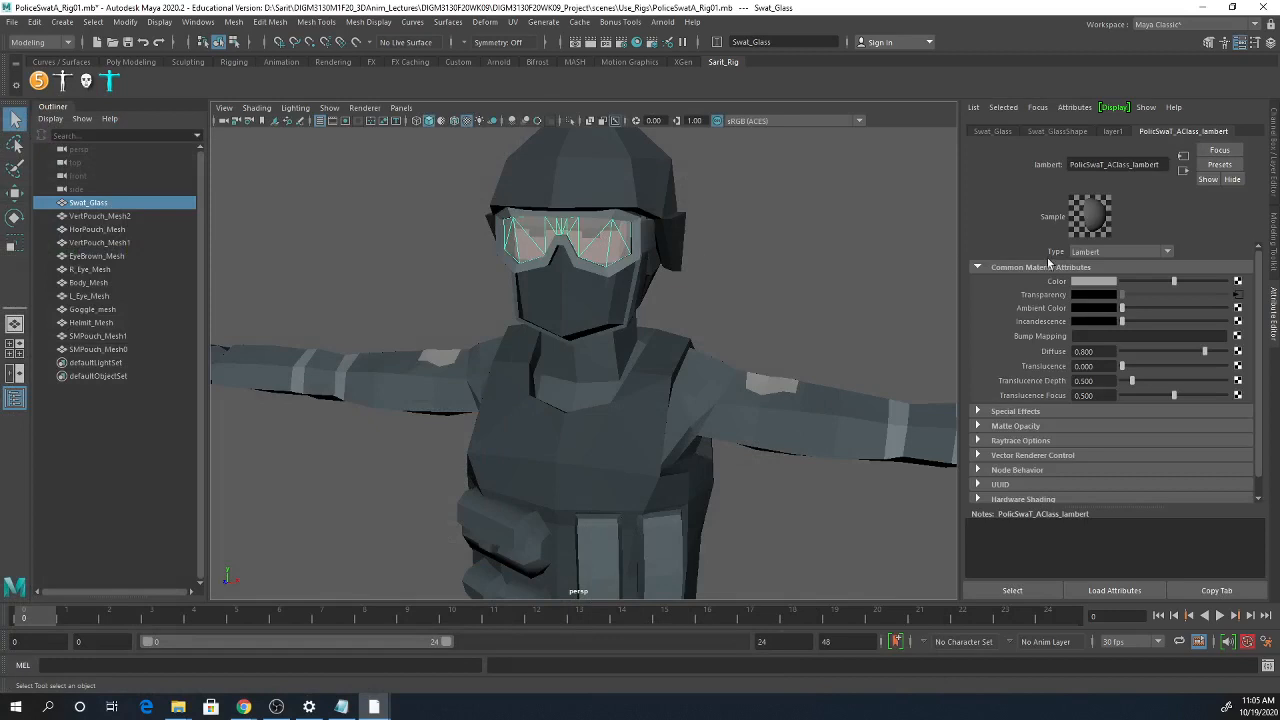
{"action": "left_click", "coordinate": [1237, 295]}
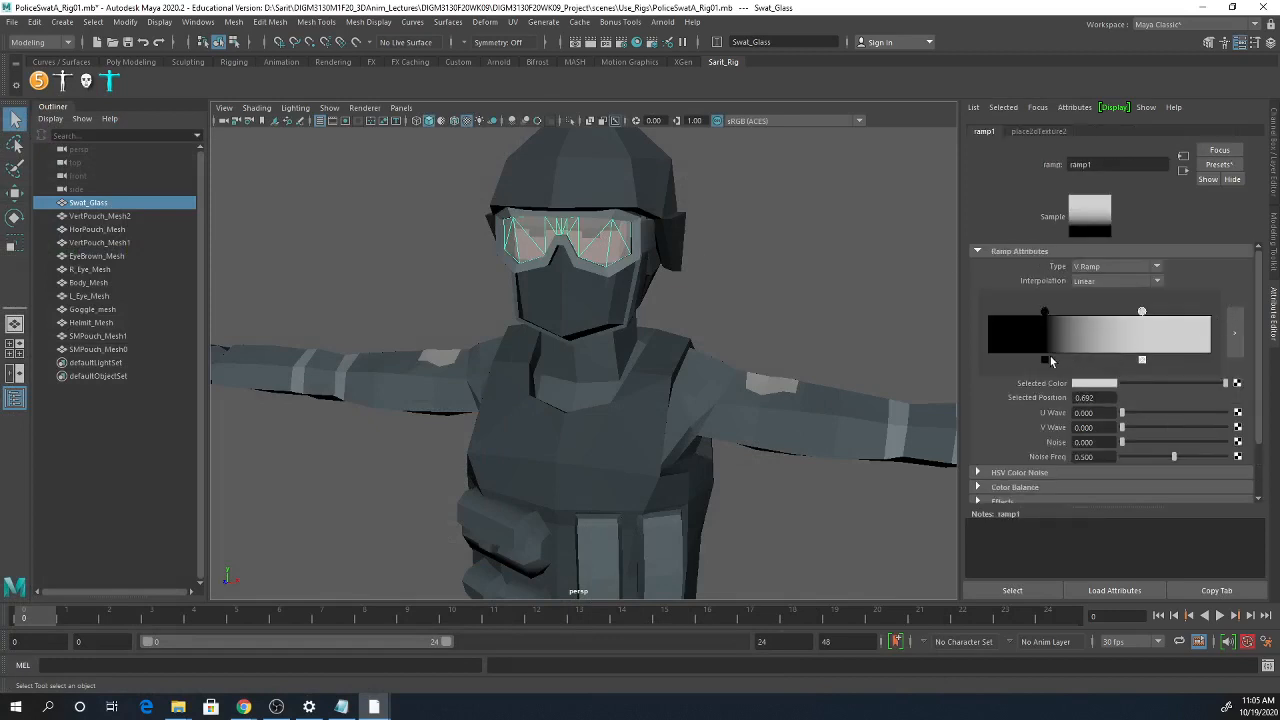
{"action": "mouse_move", "coordinate": [1045, 314]}
{"action": "left_mouse_down"}
{"action": "mouse_move", "coordinate": [1082, 320]}
{"action": "mouse_move", "coordinate": [1065, 322]}
{"action": "left_mouse_up"}
{"action": "left_click", "coordinate": [1114, 268]}
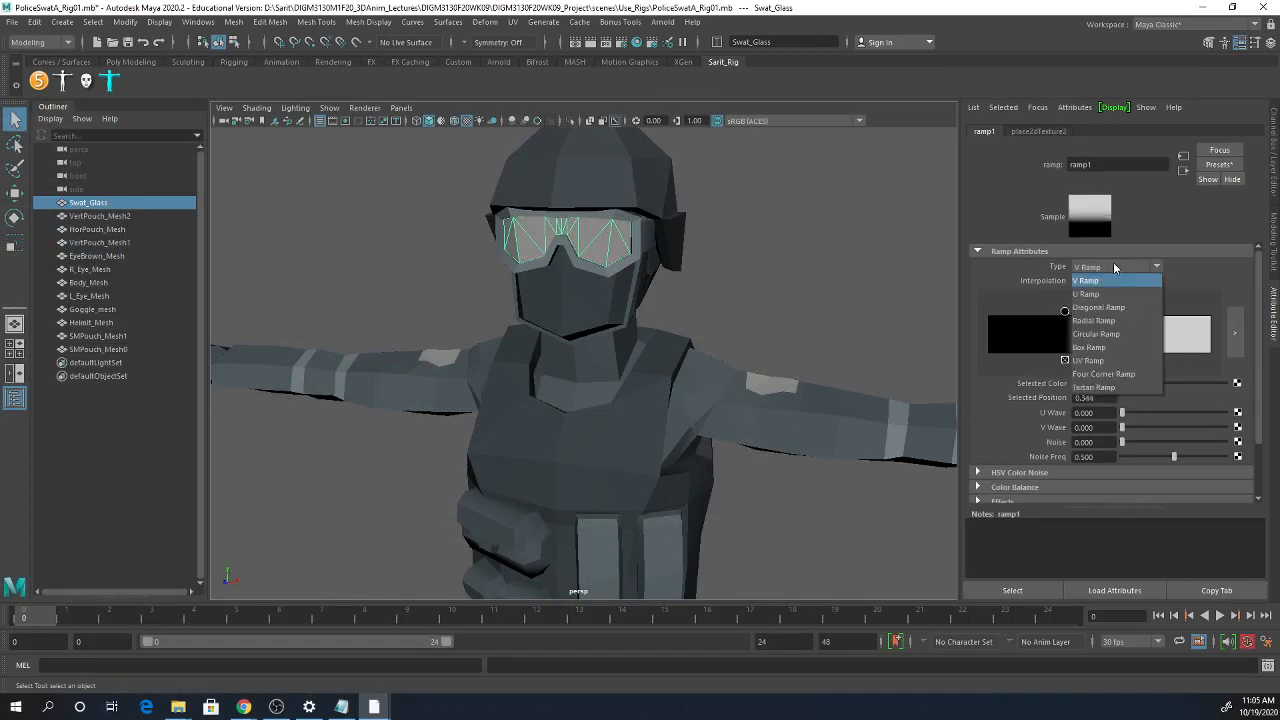
{"action": "left_click", "coordinate": [1101, 290]}
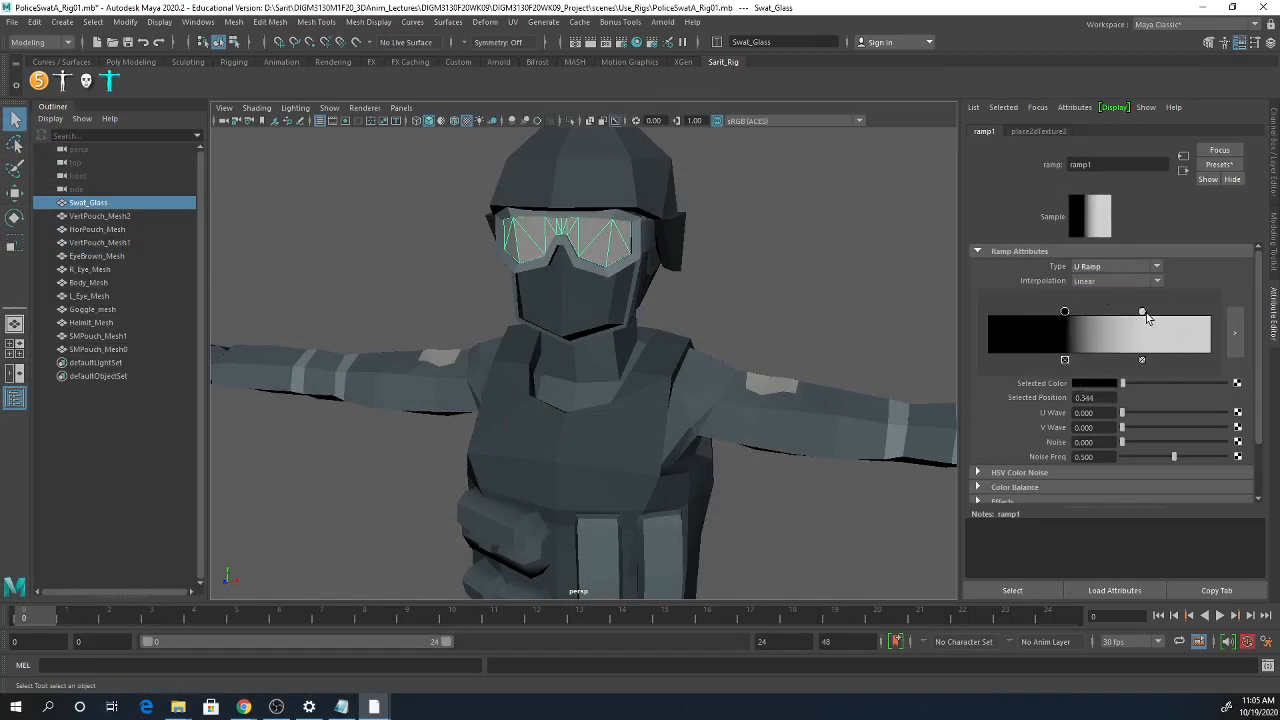
{"action": "mouse_move", "coordinate": [1143, 313]}
{"action": "left_mouse_down"}
{"action": "mouse_move", "coordinate": [1087, 327]}
{"action": "mouse_move", "coordinate": [1003, 314]}
{"action": "mouse_move", "coordinate": [1167, 314]}
{"action": "left_mouse_up"}
- Delete the ramp's black marker, shift the light marker to about 0.7, and add a new black marker at 0.302
{"action": "left_click", "coordinate": [1063, 313]}
{"action": "left_click", "coordinate": [1068, 360]}
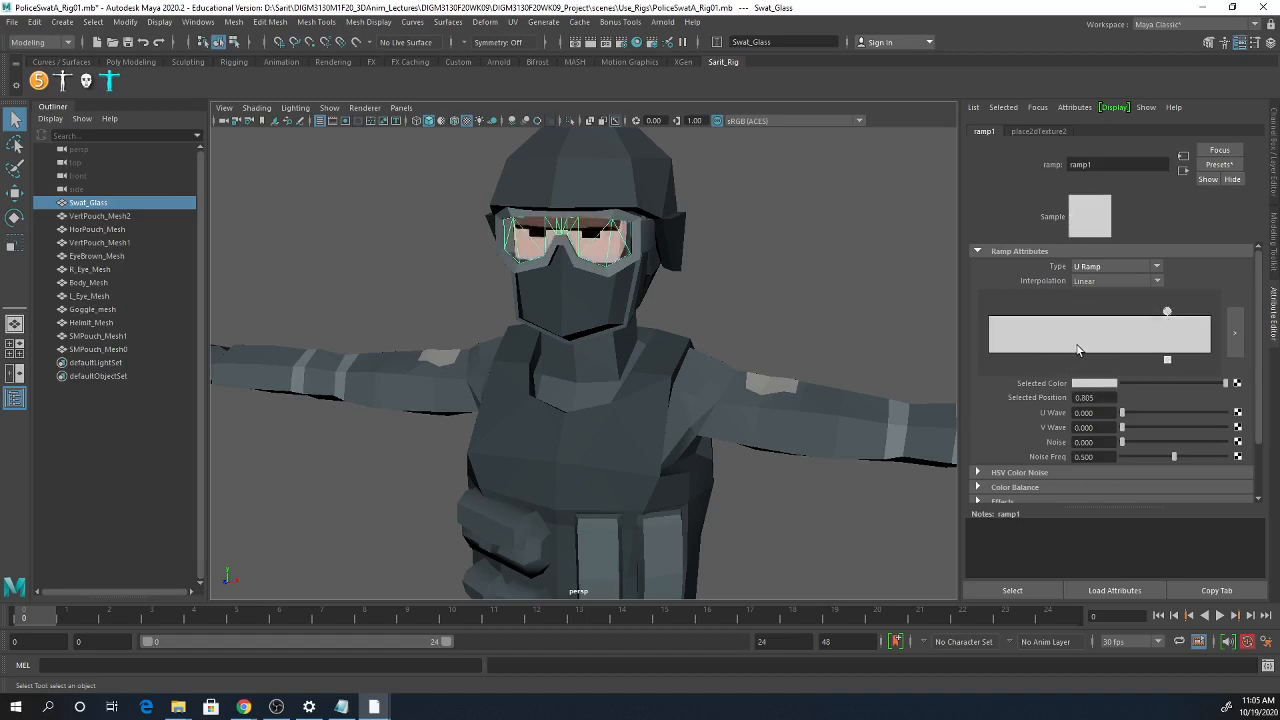
{"action": "left_click_drag", "start_coordinate": [1167, 318], "coordinate": [1145, 318]}
{"action": "left_click", "coordinate": [1110, 340]}
{"action": "left_click", "coordinate": [1100, 384]}
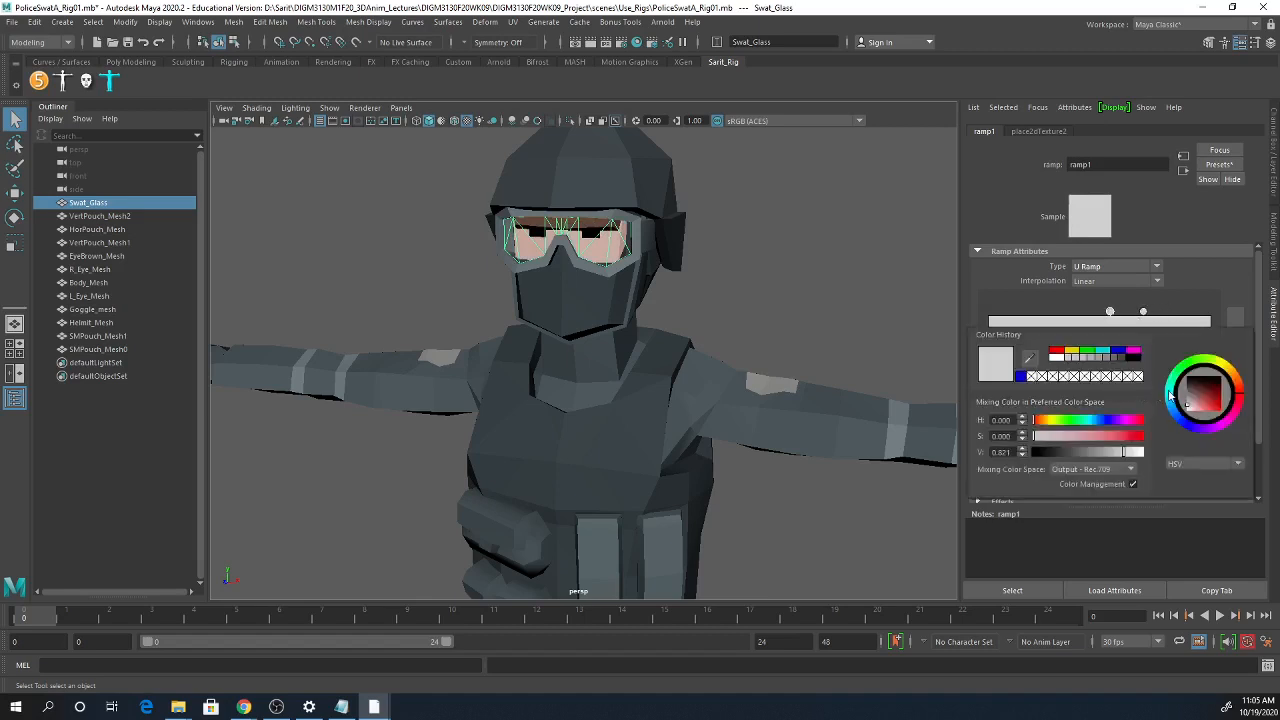
{"action": "left_click", "coordinate": [1135, 360]}
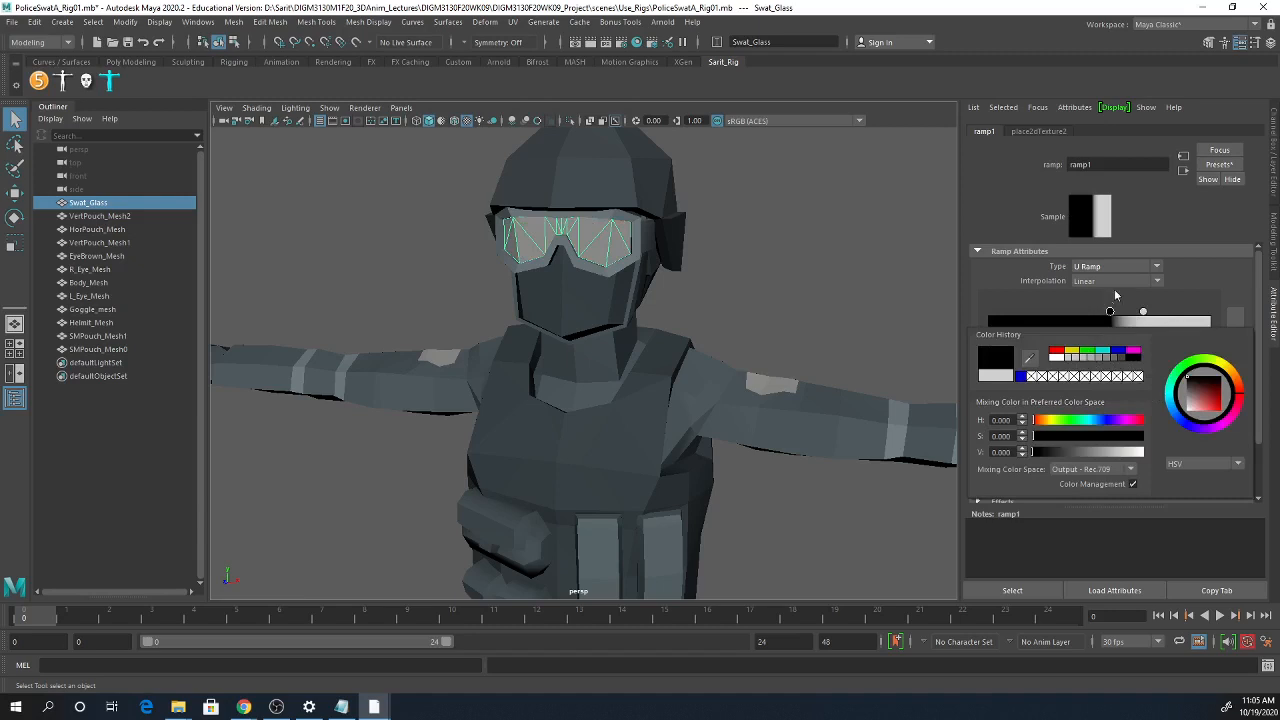
{"action": "left_click_drag", "start_coordinate": [1110, 316], "coordinate": [1055, 316]}
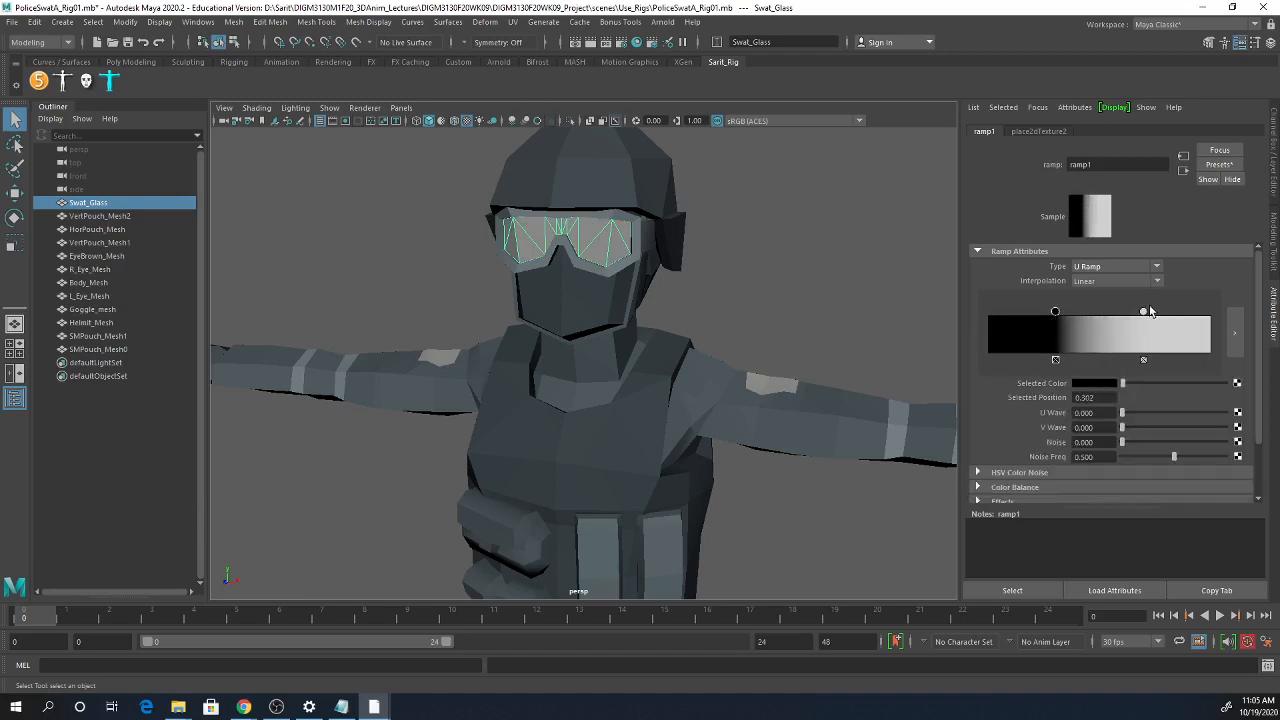
- Set the ramp to V Ramp with the light marker at 0.425, return to the glass material, and deselect the goggle glass
{"action": "left_click_drag", "start_coordinate": [1143, 312], "coordinate": [1109, 316]}
{"action": "left_click", "coordinate": [1110, 267]}
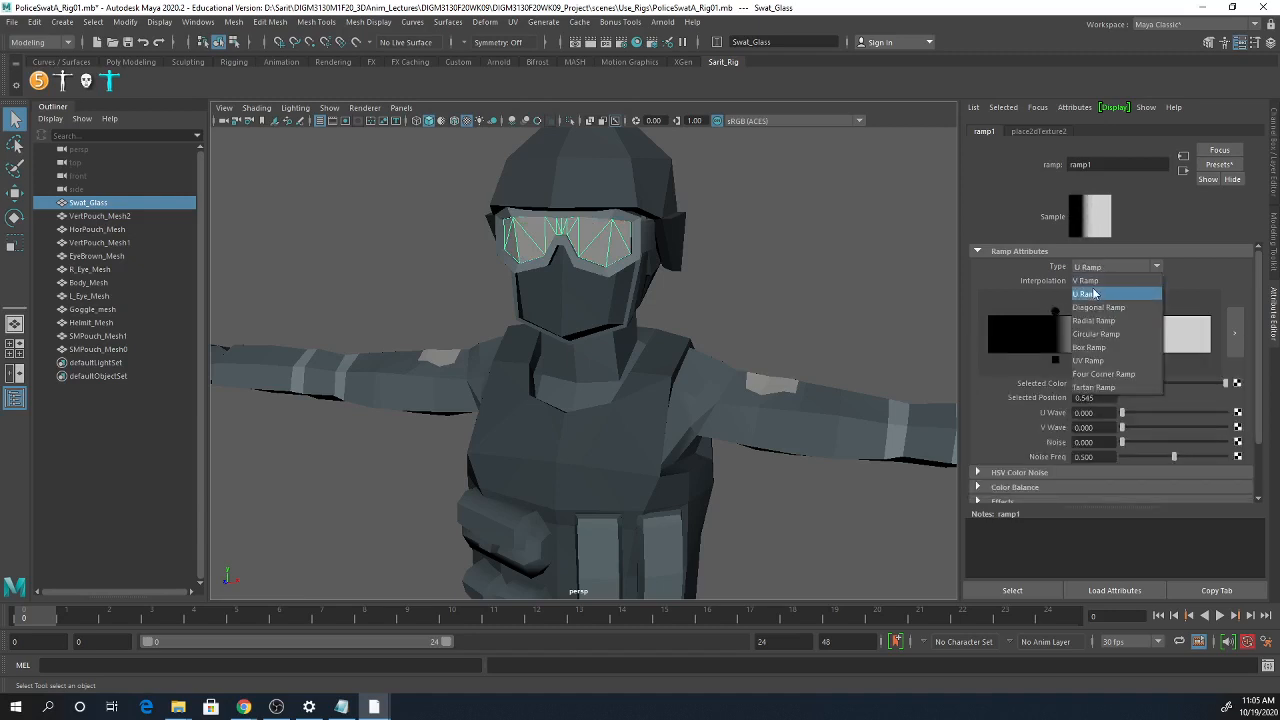
{"action": "left_click", "coordinate": [1096, 281]}
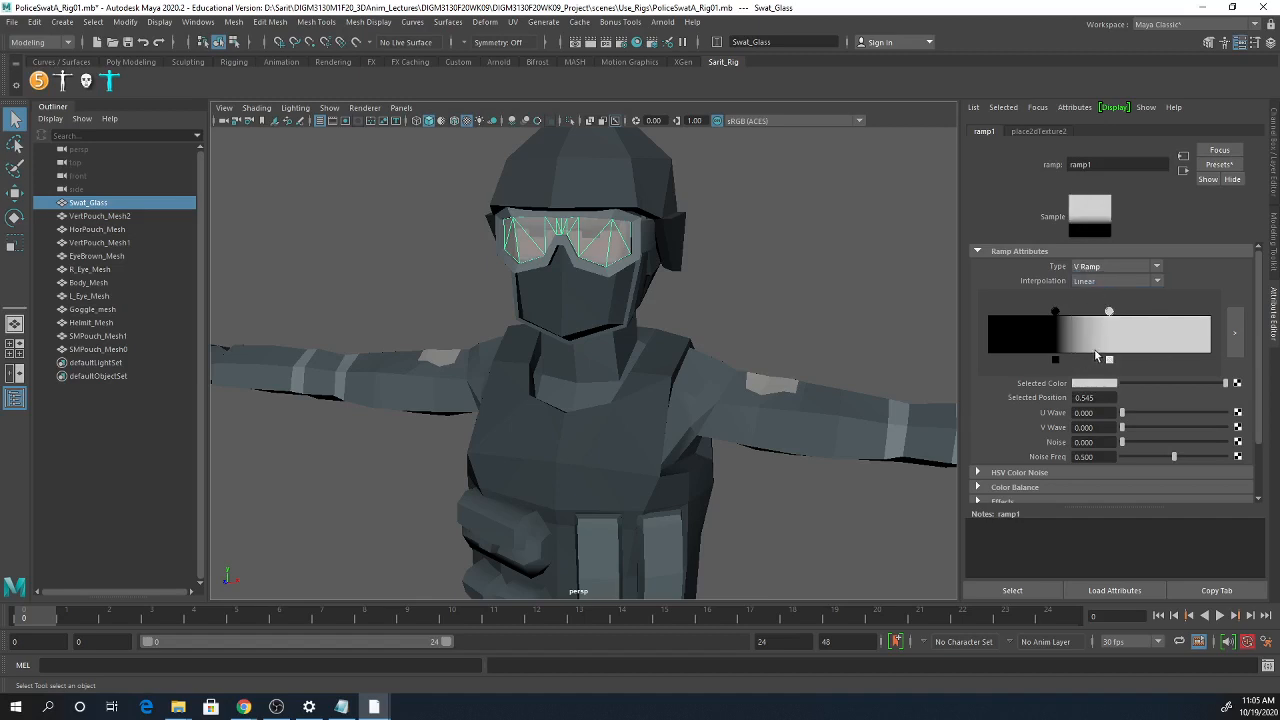
{"action": "left_click_drag", "start_coordinate": [1055, 311], "coordinate": [1082, 317]}
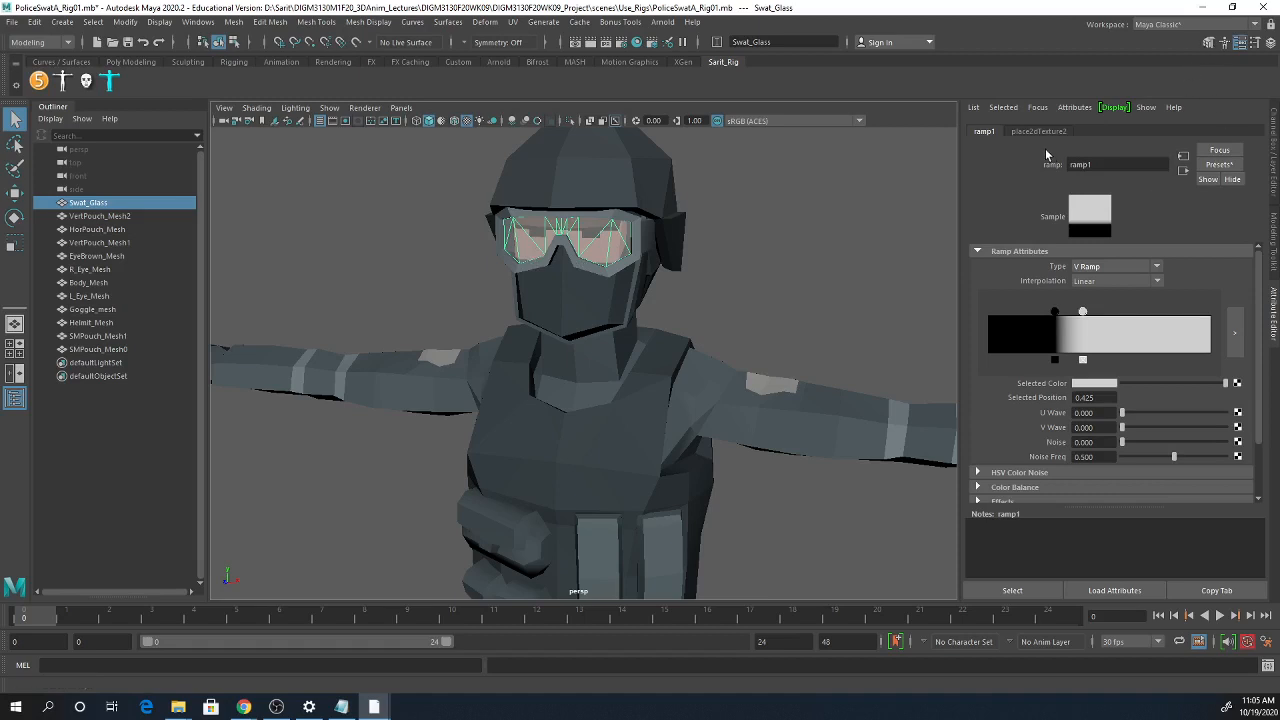
{"action": "left_click", "coordinate": [1184, 171]}
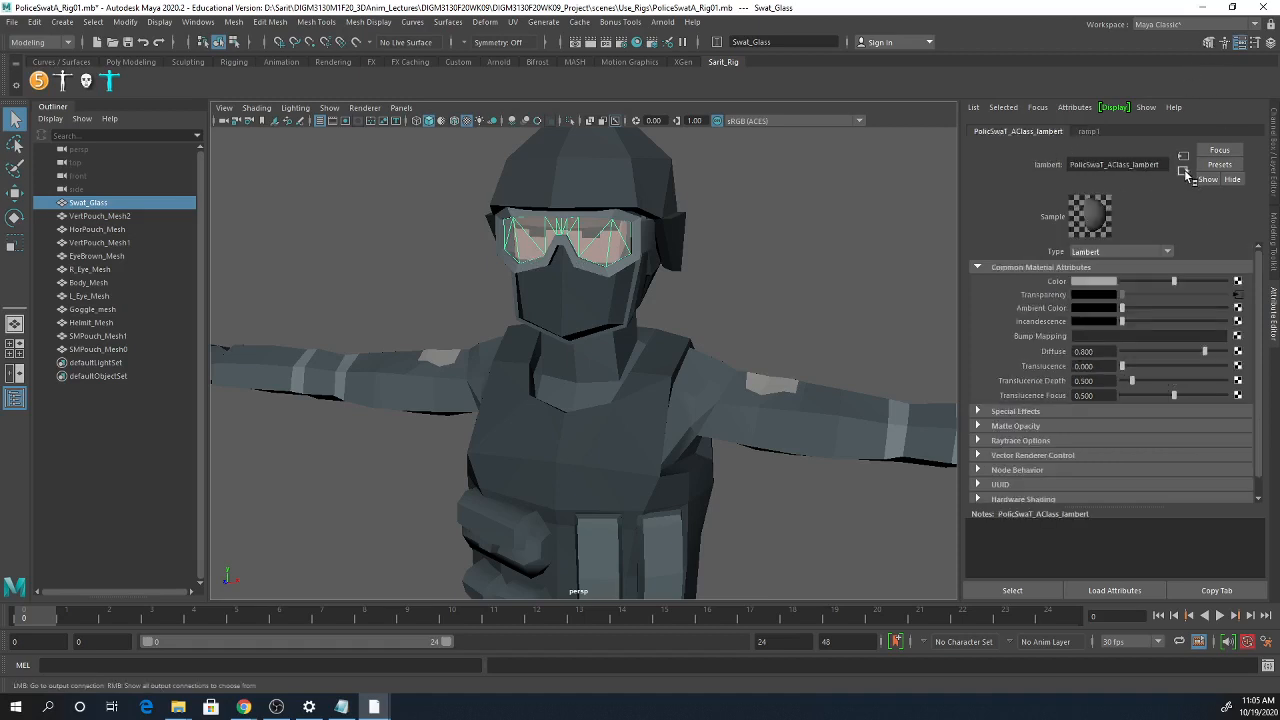
{"action": "left_click", "coordinate": [1185, 170]}
{"action": "left_click", "coordinate": [709, 332]}
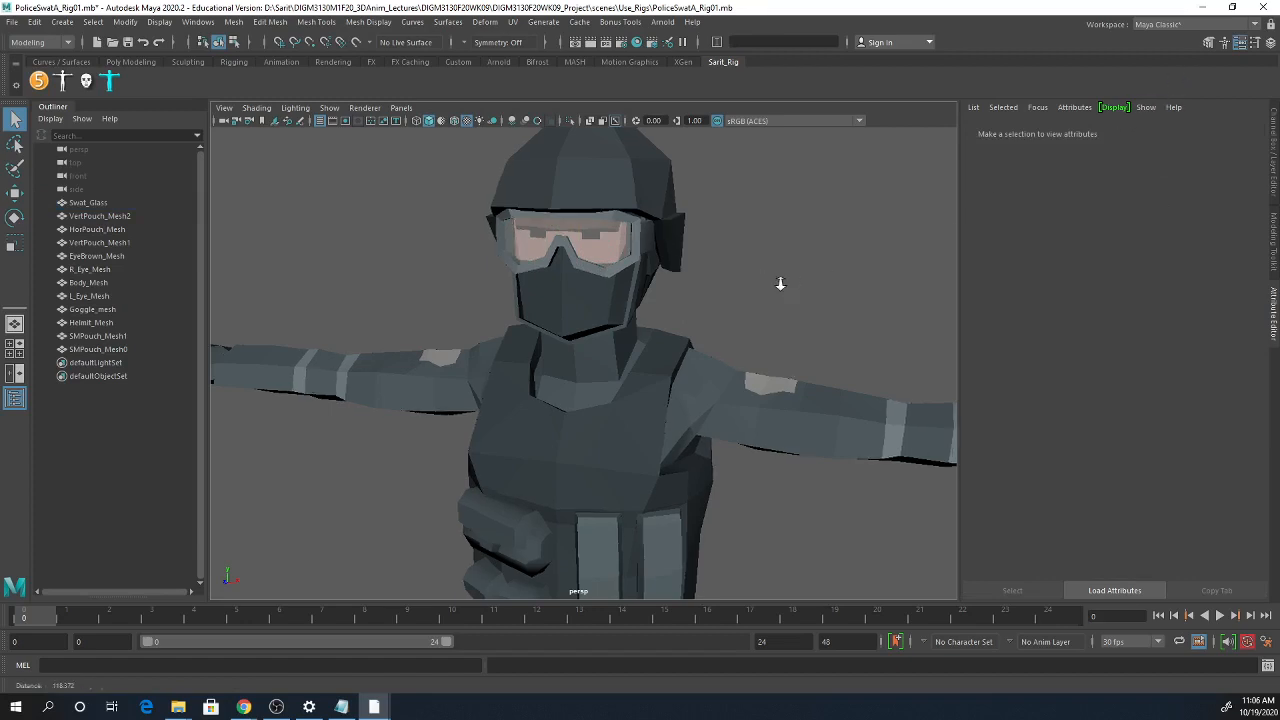
- Frame the whole character, show the display layers, and cycle layer1 through its display types back to normal
{"action": "right_click_drag", "start_coordinate": [780, 283], "coordinate": [466, 275], "text": "alt"}
{"action": "middle_click_drag", "start_coordinate": [655, 366], "coordinate": [650, 240], "text": "alt"}
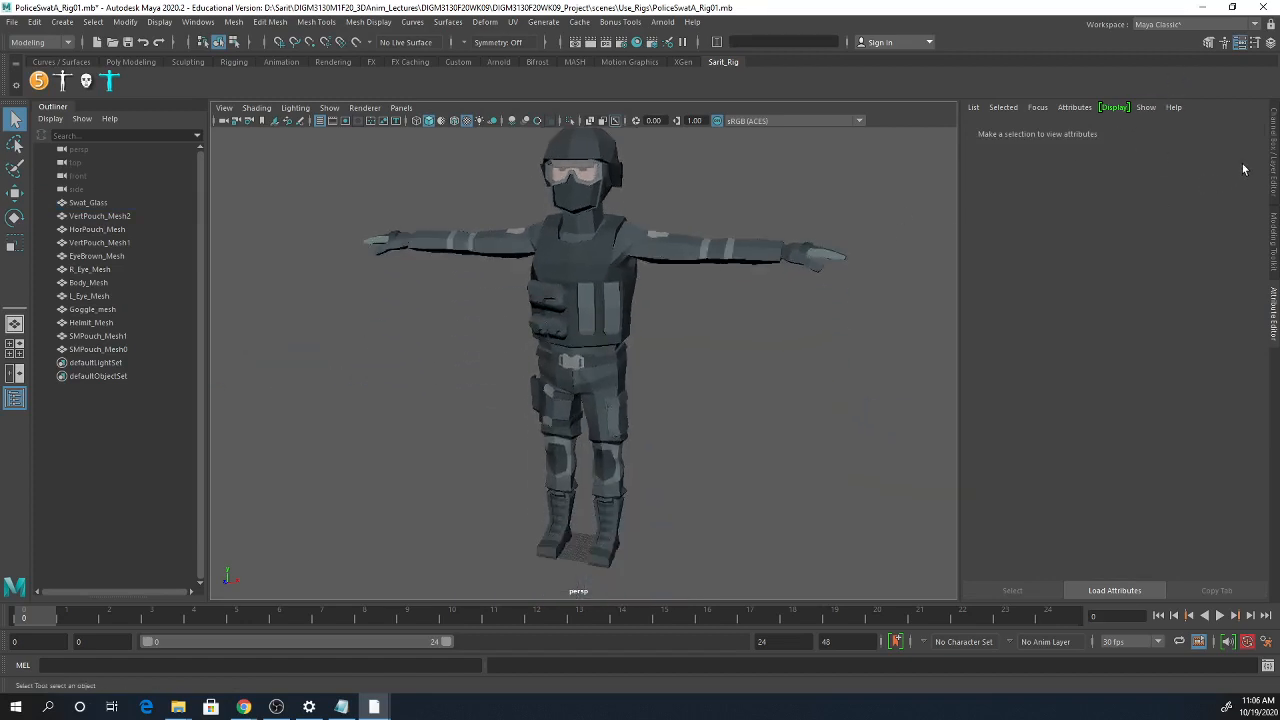
{"action": "left_click", "coordinate": [1275, 158]}
{"action": "right_click_drag", "start_coordinate": [1046, 377], "coordinate": [748, 380], "text": "alt"}
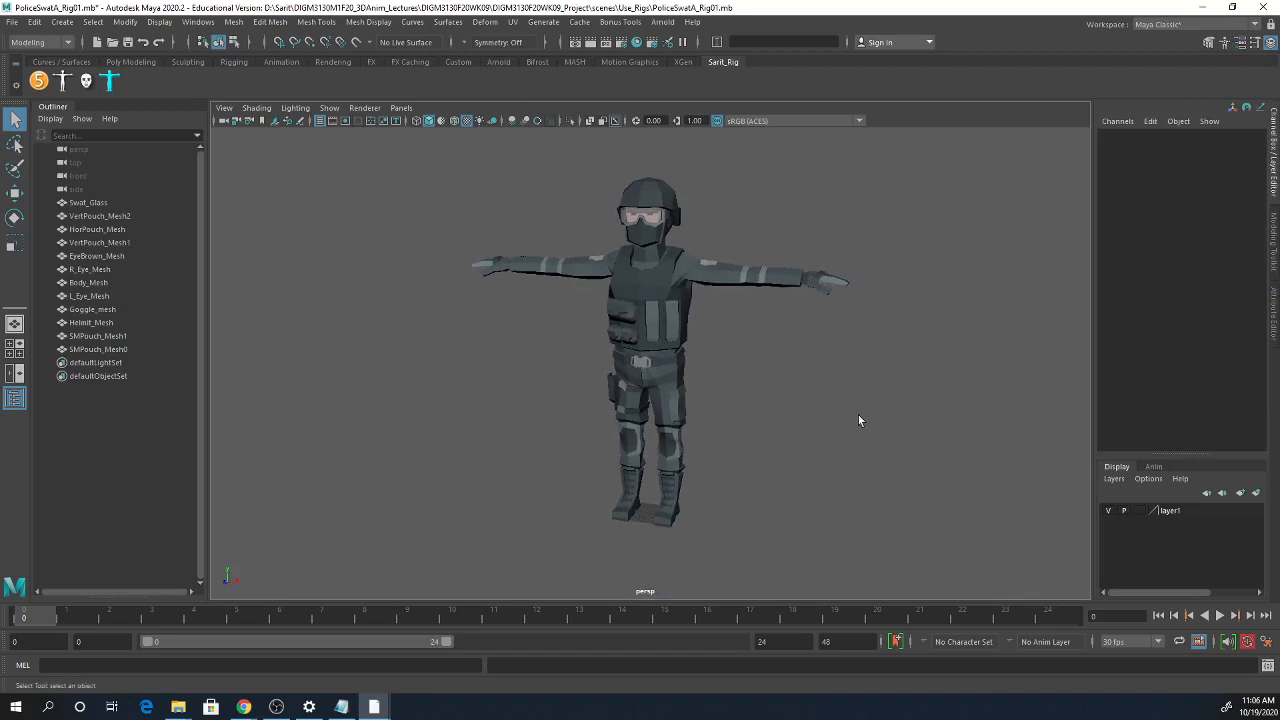
{"action": "left_click", "coordinate": [1139, 511]}
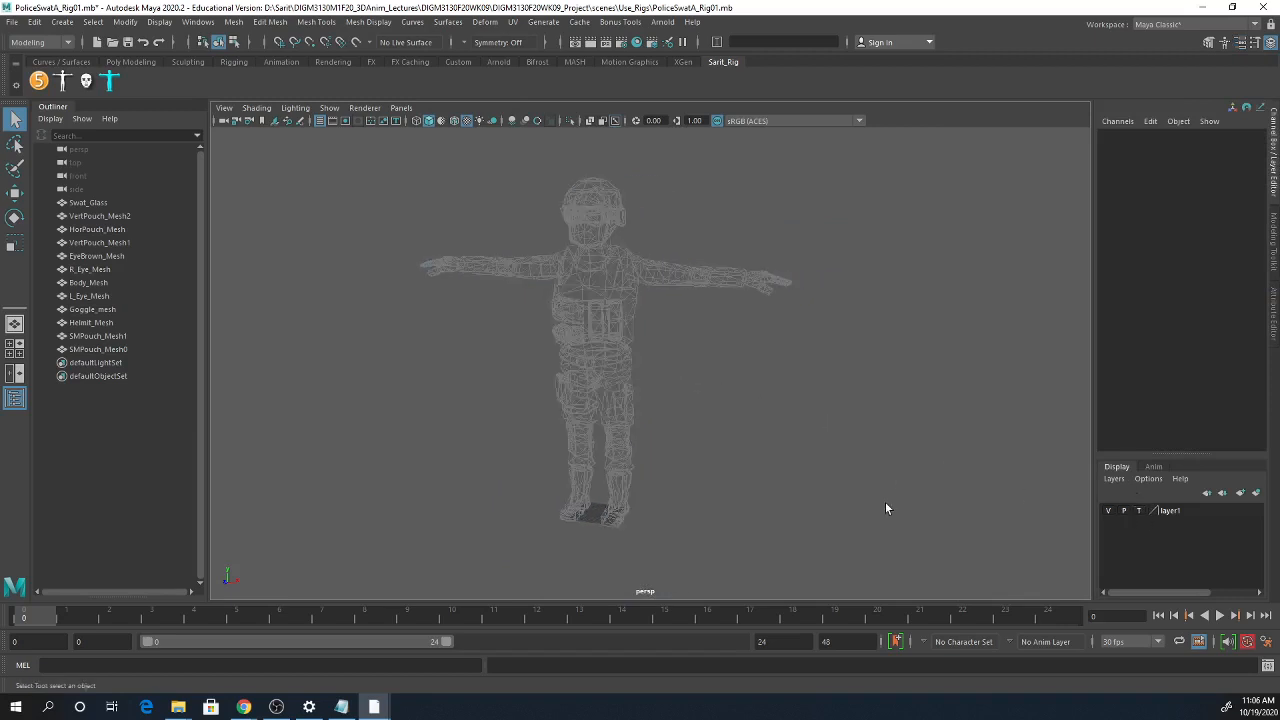
{"action": "left_click", "coordinate": [1139, 511]}
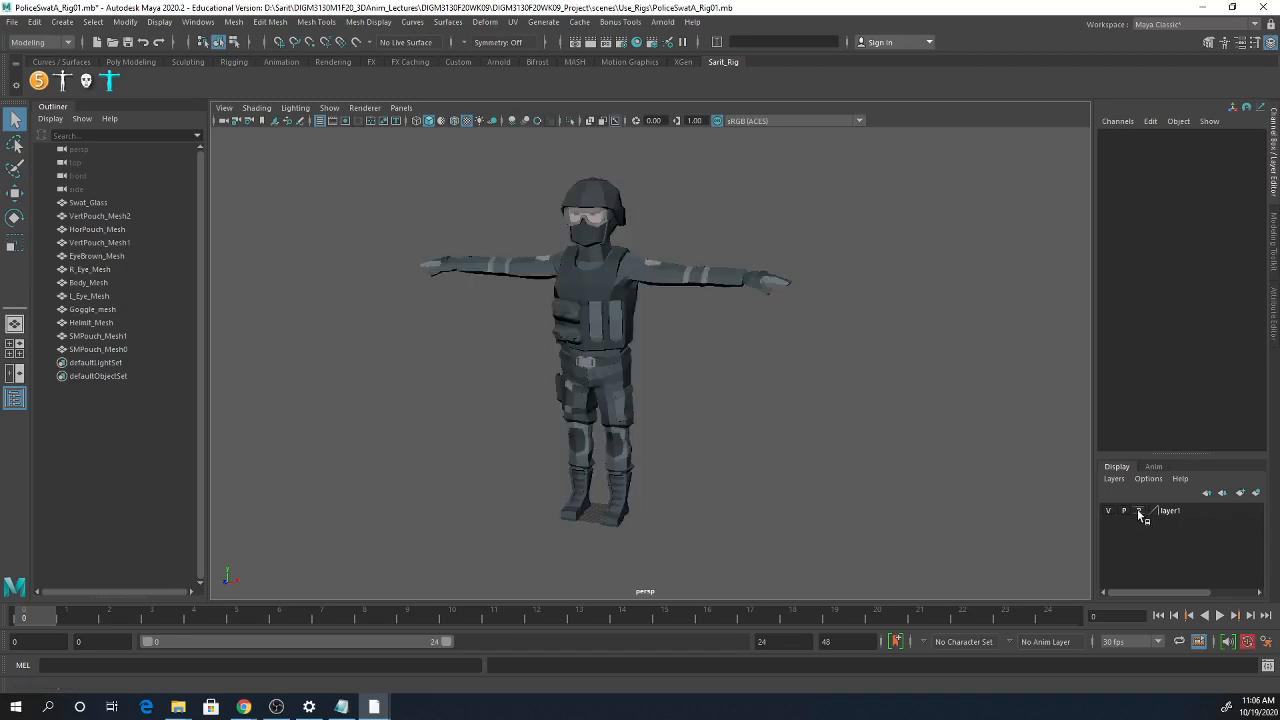
{"action": "left_click", "coordinate": [1139, 511]}
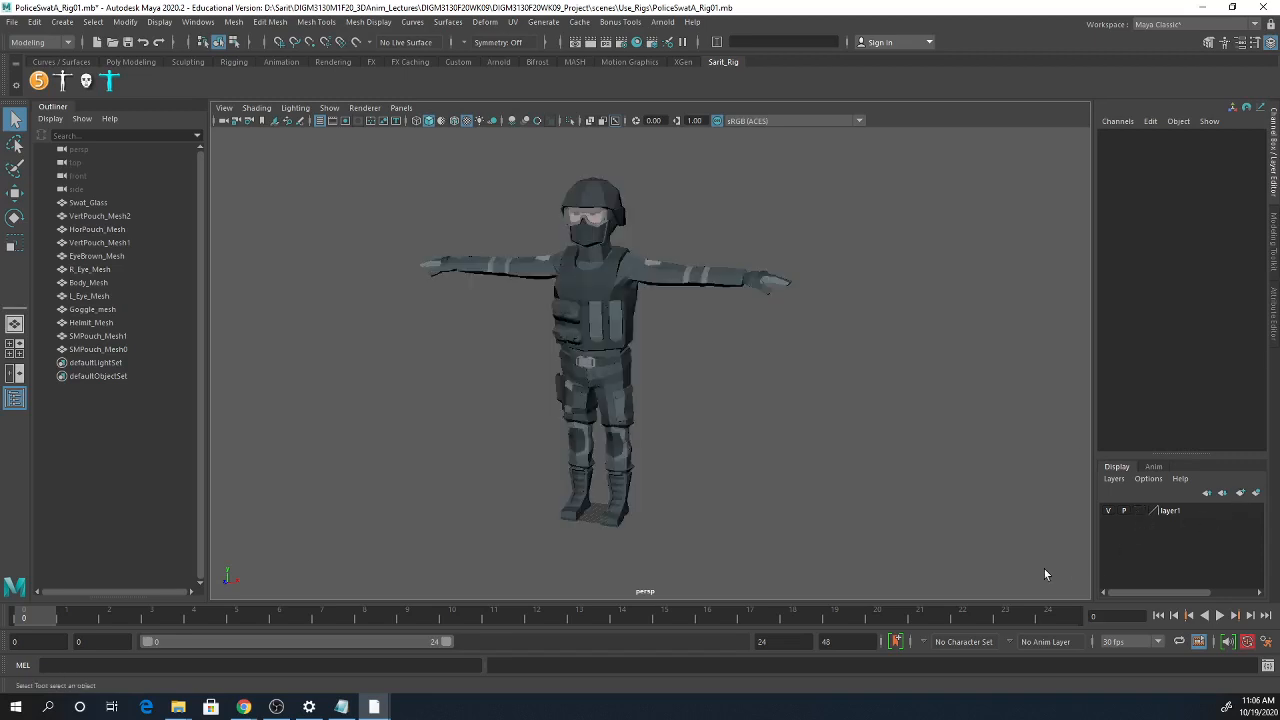
- Turn off texture display and turn on wireframe on shaded for the character in the perspective view
{"action": "left_click", "coordinate": [467, 121]}
{"action": "left_click", "coordinate": [454, 121]}
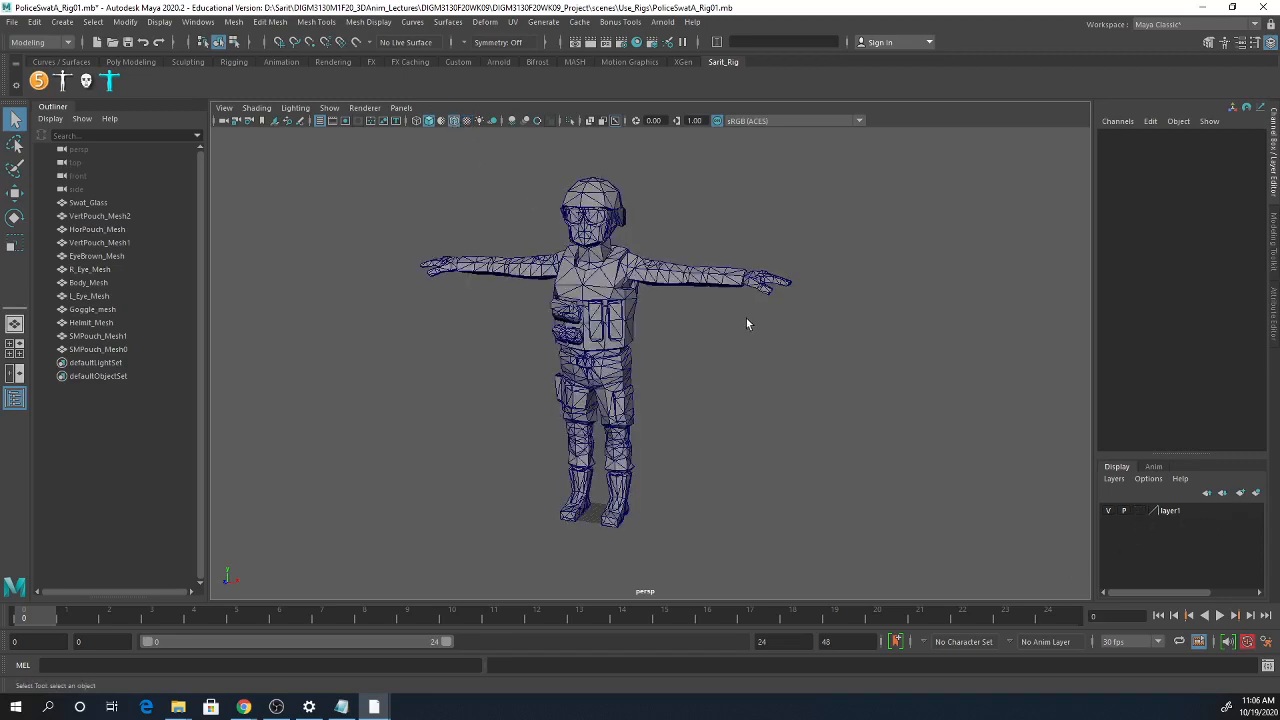
{"action": "left_click_drag", "start_coordinate": [627, 362], "coordinate": [656, 372], "text": "alt"}
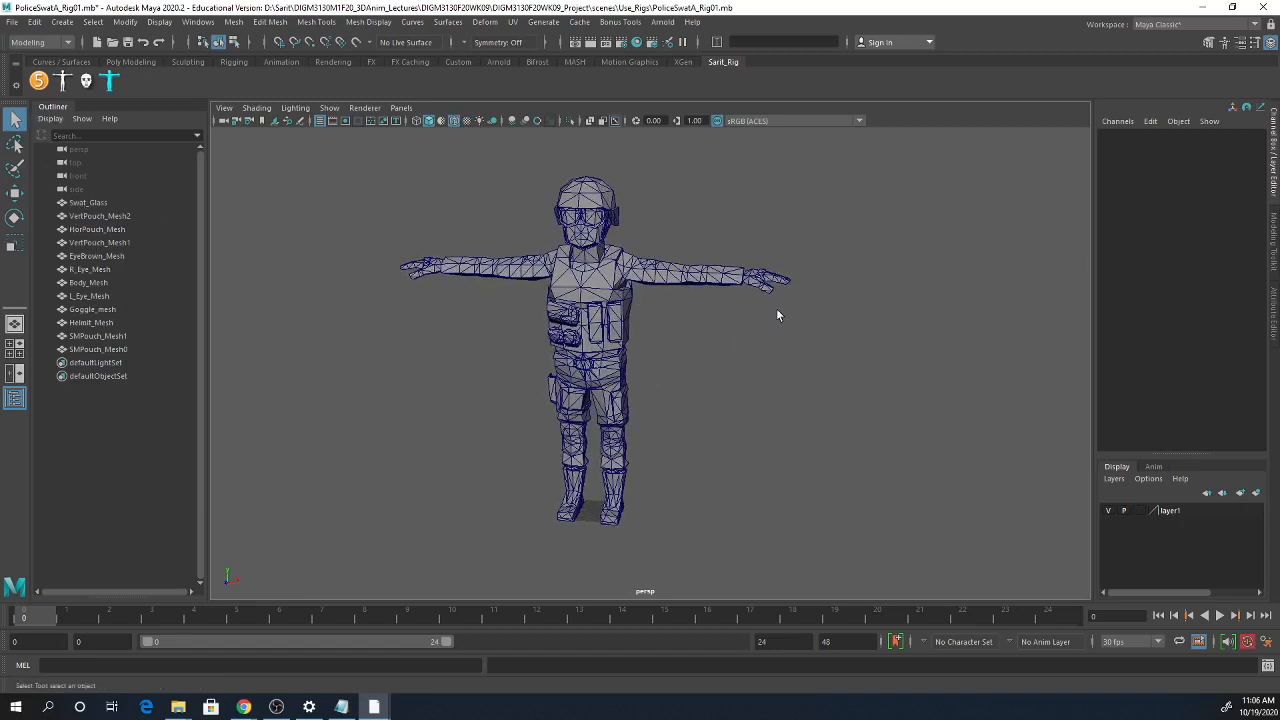
- Open AdvancedSkeleton, dock it at the far side of the workspace, and expand its Pre section
{"action": "left_click", "coordinate": [39, 80]}
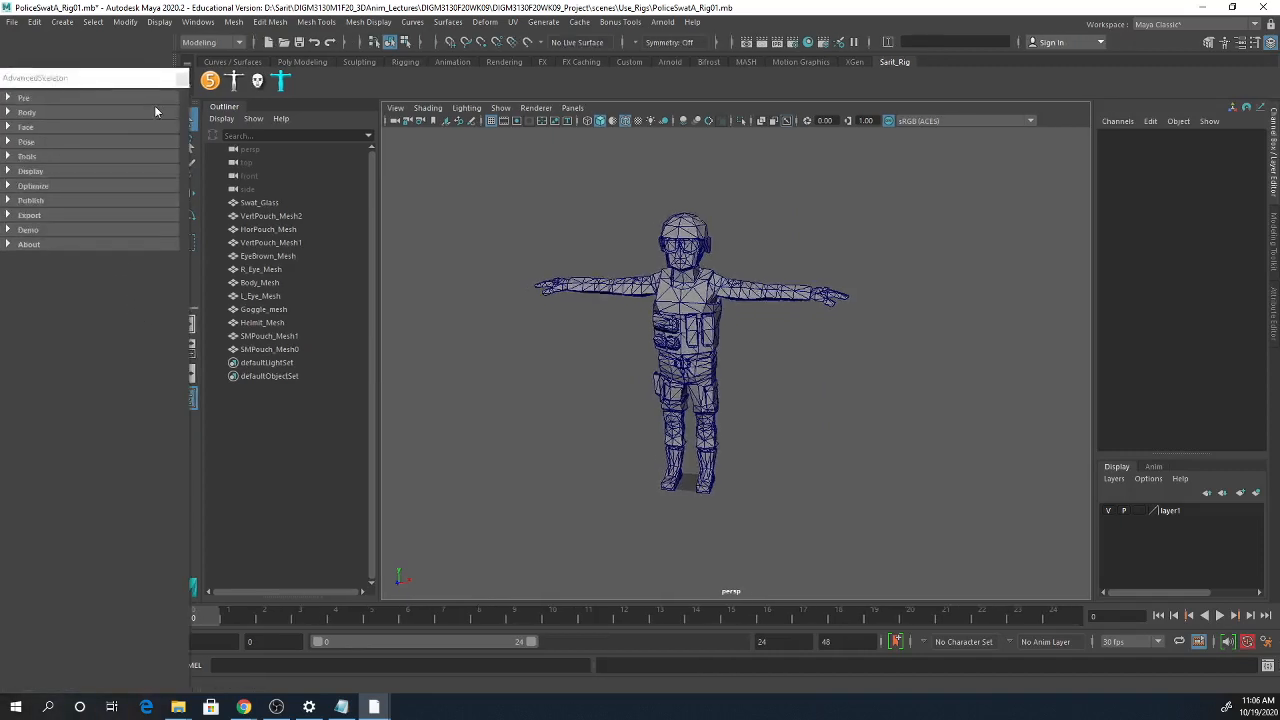
{"action": "left_click_drag", "start_coordinate": [155, 44], "coordinate": [32, 110]}
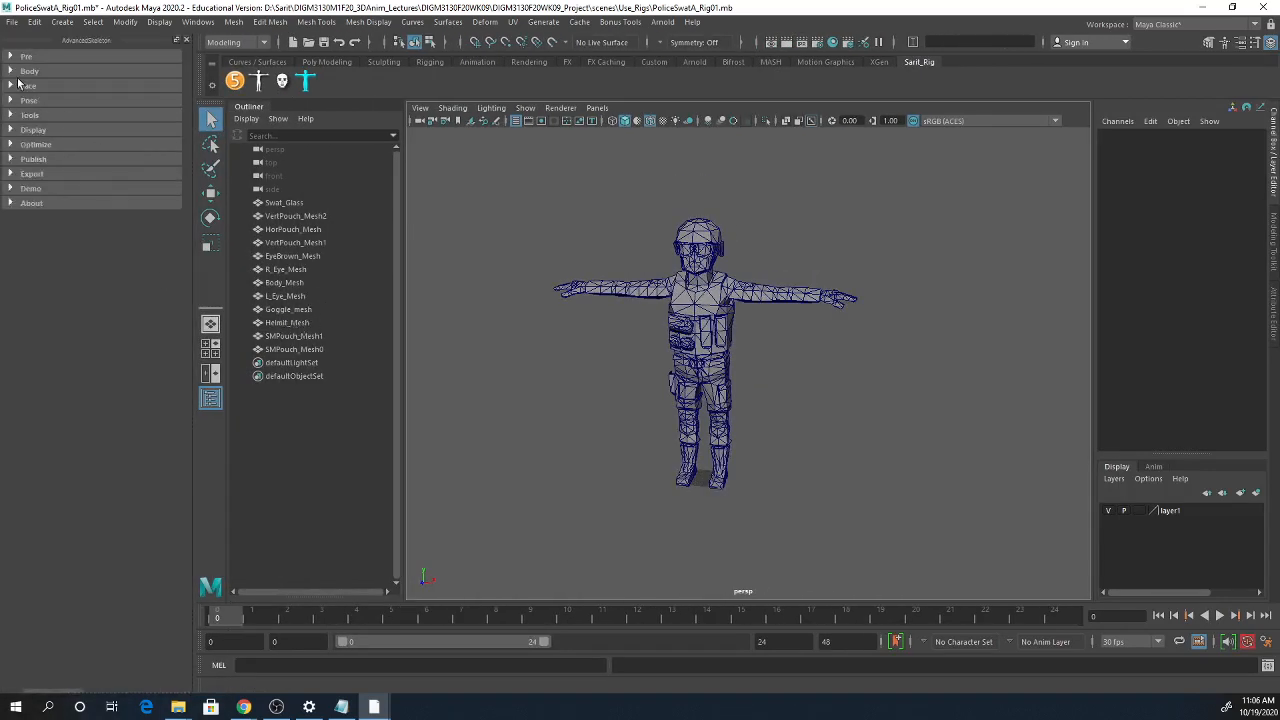
{"action": "left_click", "coordinate": [12, 57]}
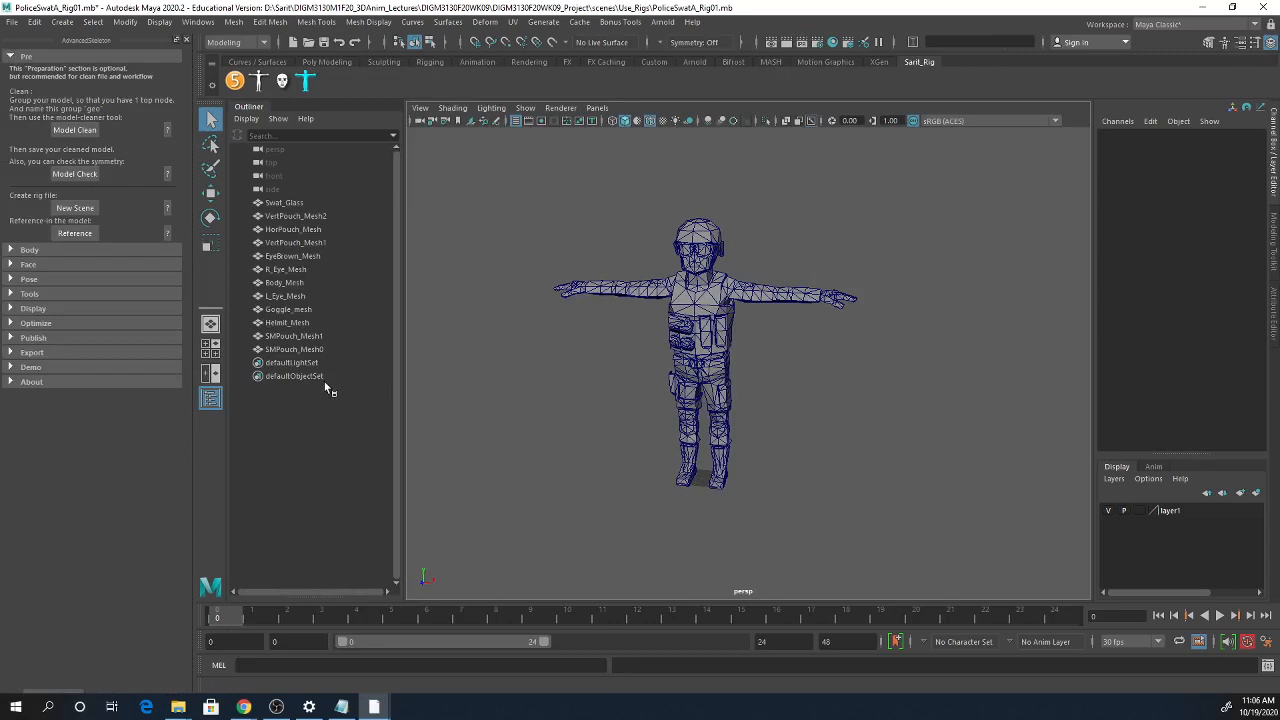
- Select the goggle glass, goggles, helmet and both eye meshes, using wireframe display to reach the eyes
{"action": "right_click_drag", "start_coordinate": [615, 278], "coordinate": [856, 323], "text": "alt"}
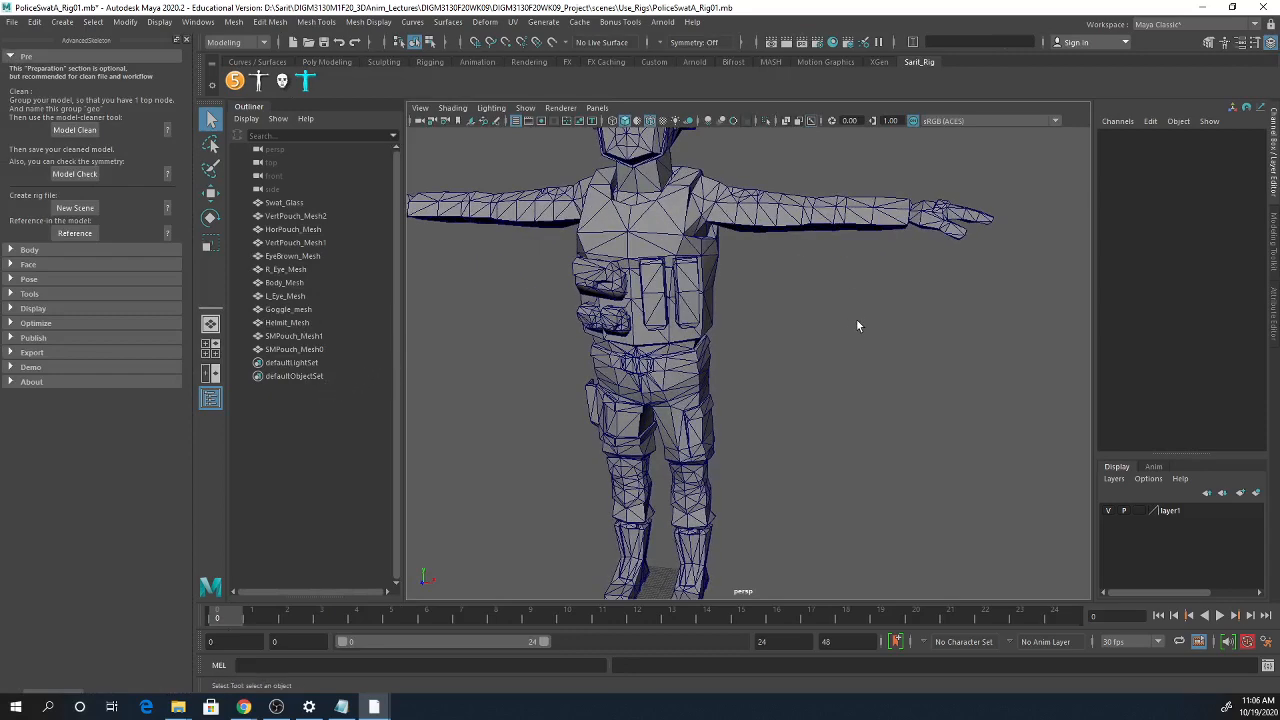
{"action": "middle_click_drag", "start_coordinate": [856, 323], "coordinate": [834, 384], "text": "alt"}
{"action": "left_click_drag", "start_coordinate": [834, 384], "coordinate": [777, 412], "text": "alt"}
{"action": "middle_click_drag", "start_coordinate": [786, 287], "coordinate": [815, 432], "text": "alt"}
{"action": "left_click", "coordinate": [705, 350]}
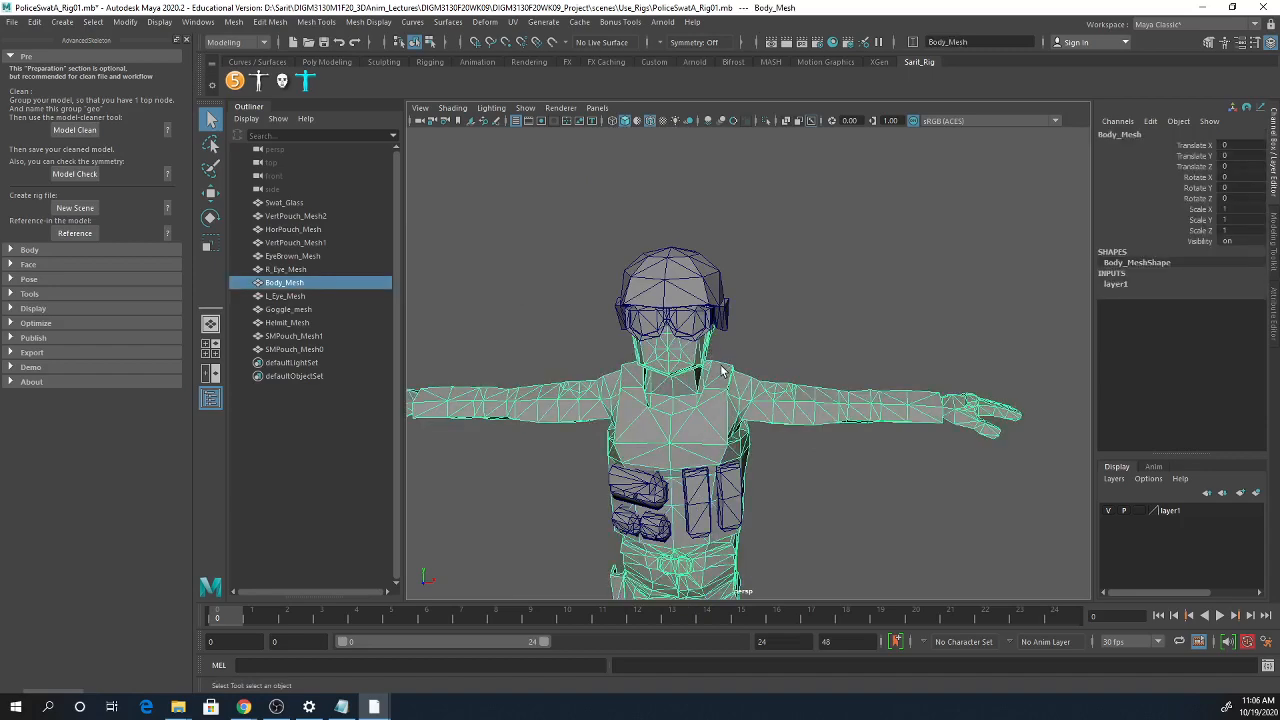
{"action": "left_click_drag", "start_coordinate": [705, 350], "coordinate": [698, 340], "text": "alt"}
{"action": "left_click", "coordinate": [688, 326]}
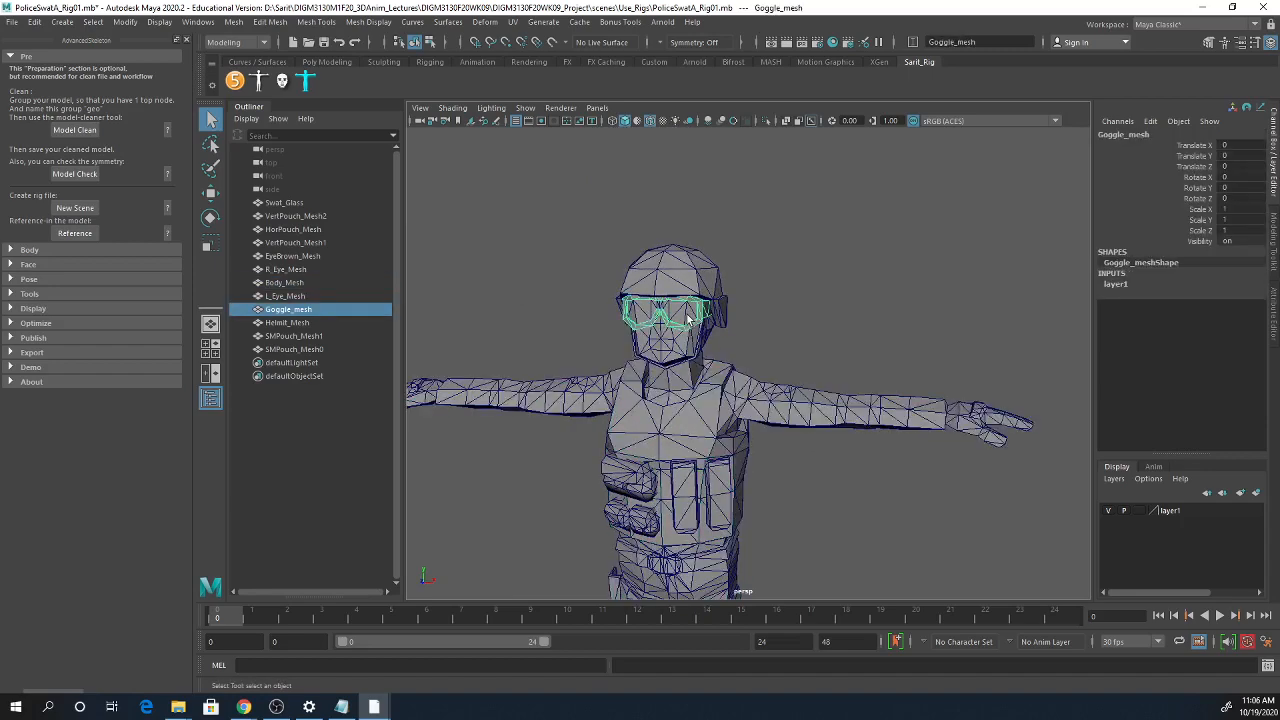
{"action": "left_click", "coordinate": [688, 318], "text": "shift"}
{"action": "right_click_drag", "start_coordinate": [751, 337], "coordinate": [850, 340], "text": "alt"}
{"action": "left_click", "coordinate": [688, 222], "text": "shift"}
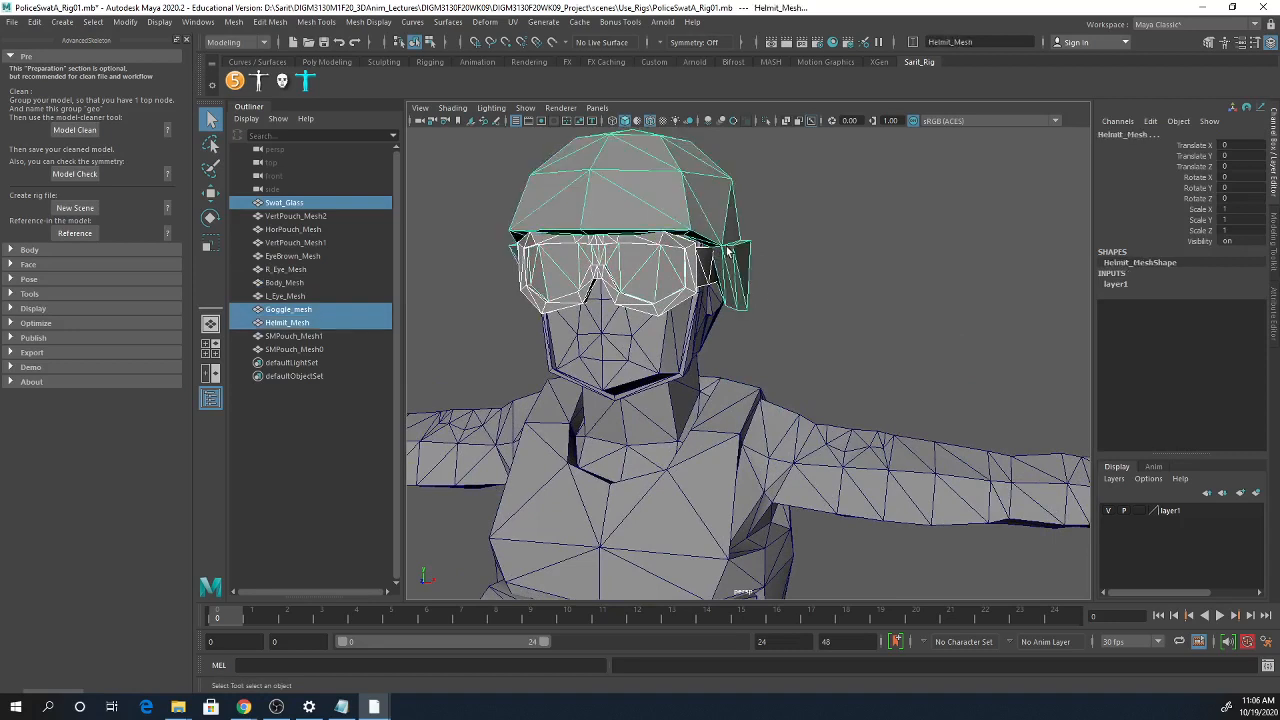
{"action": "key", "text": "4"}
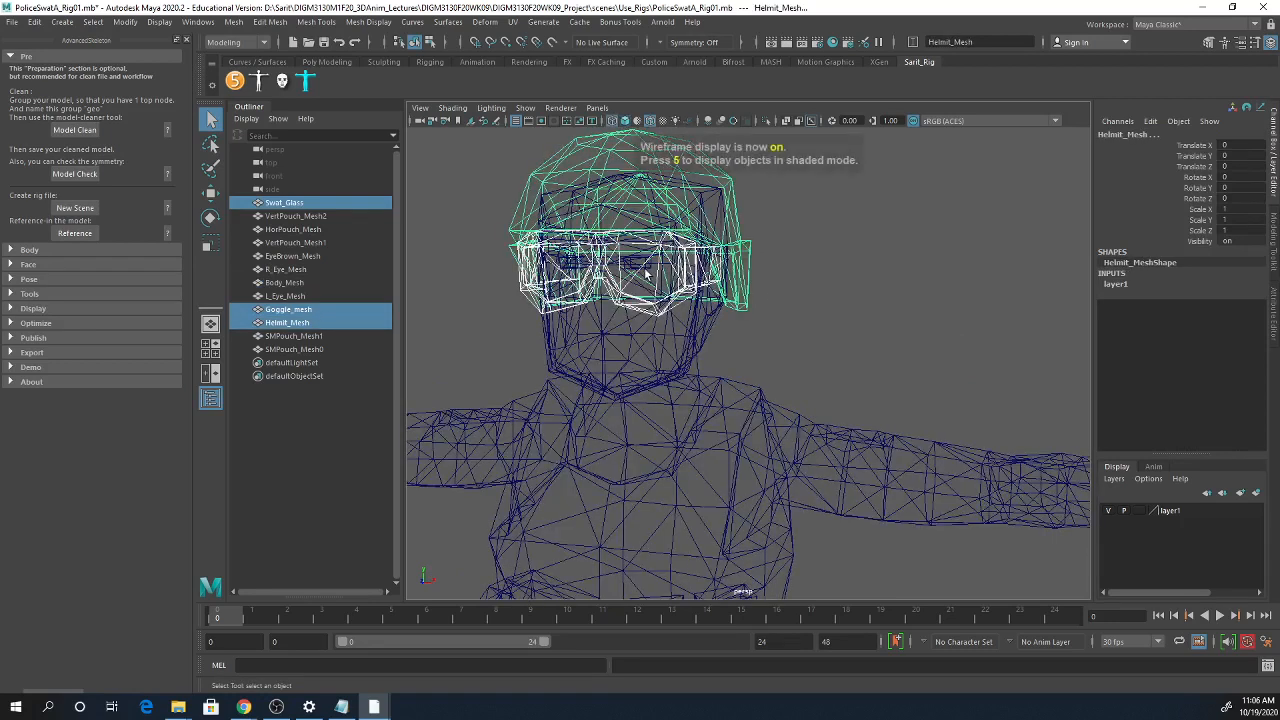
{"action": "left_click", "coordinate": [645, 273], "text": "shift"}
{"action": "left_click", "coordinate": [572, 262], "text": "shift"}
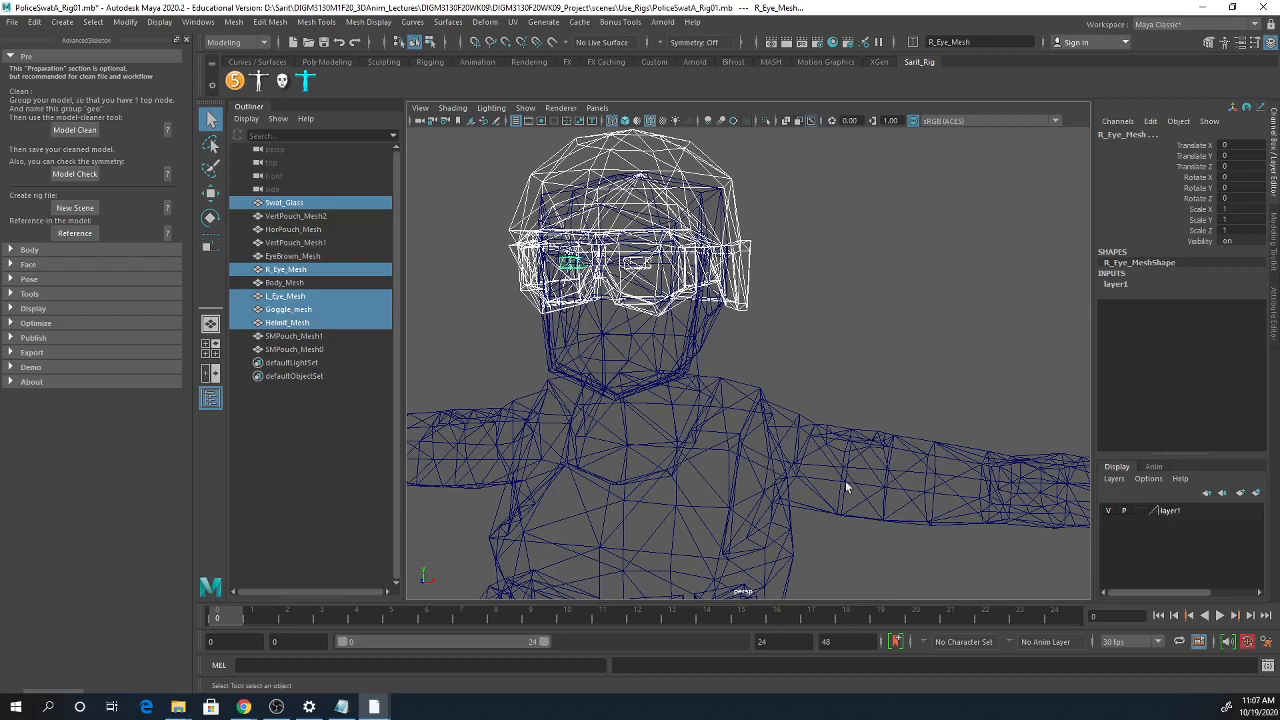
- Select the body mesh and all five chest pouch meshes, and remove them from layer1
{"action": "scroll", "coordinate": [529, 371], "scroll_direction": "down", "scroll_amount": 5}
{"action": "left_click", "coordinate": [762, 448]}
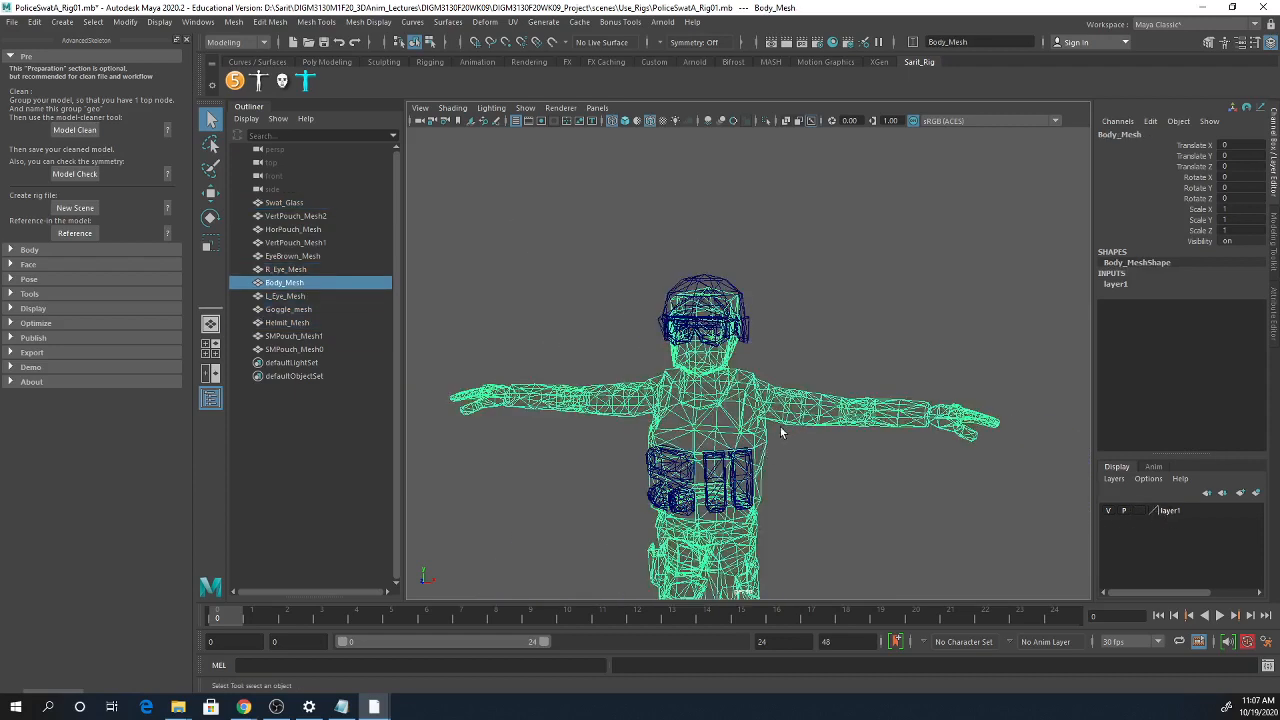
{"action": "left_click_drag", "start_coordinate": [777, 451], "coordinate": [605, 552], "text": "shift"}
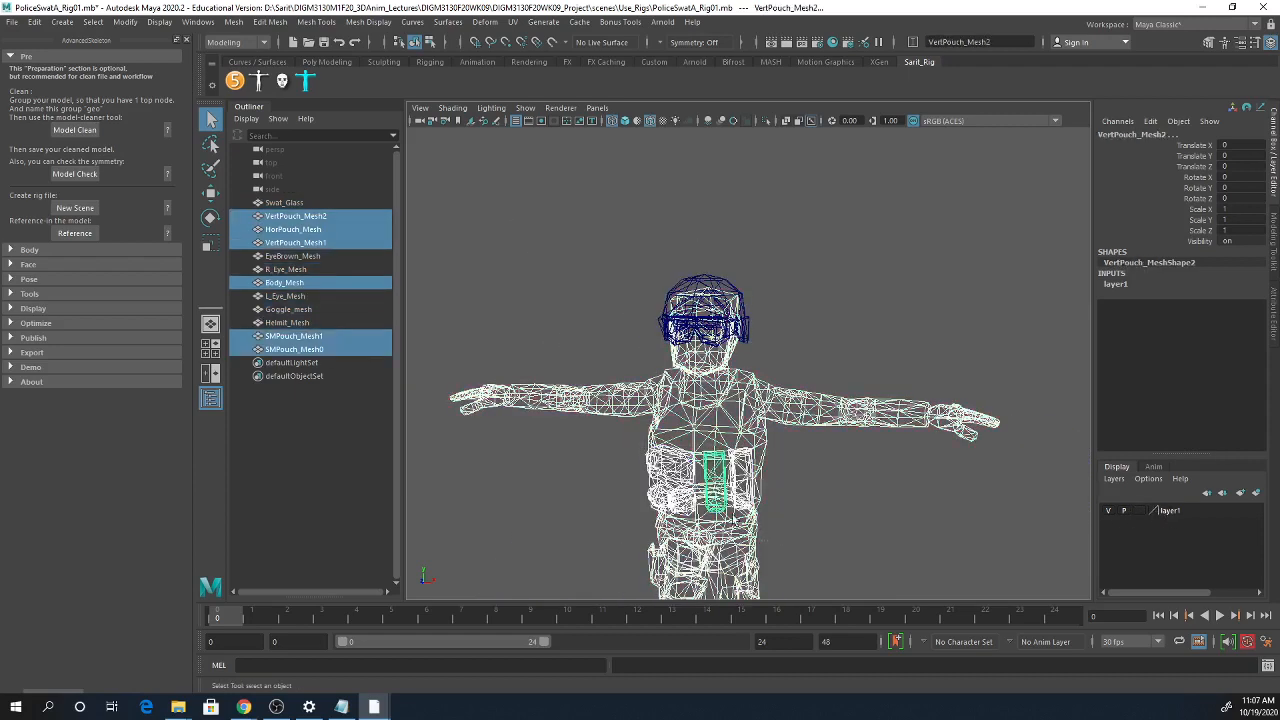
{"action": "right_click", "coordinate": [1168, 514]}
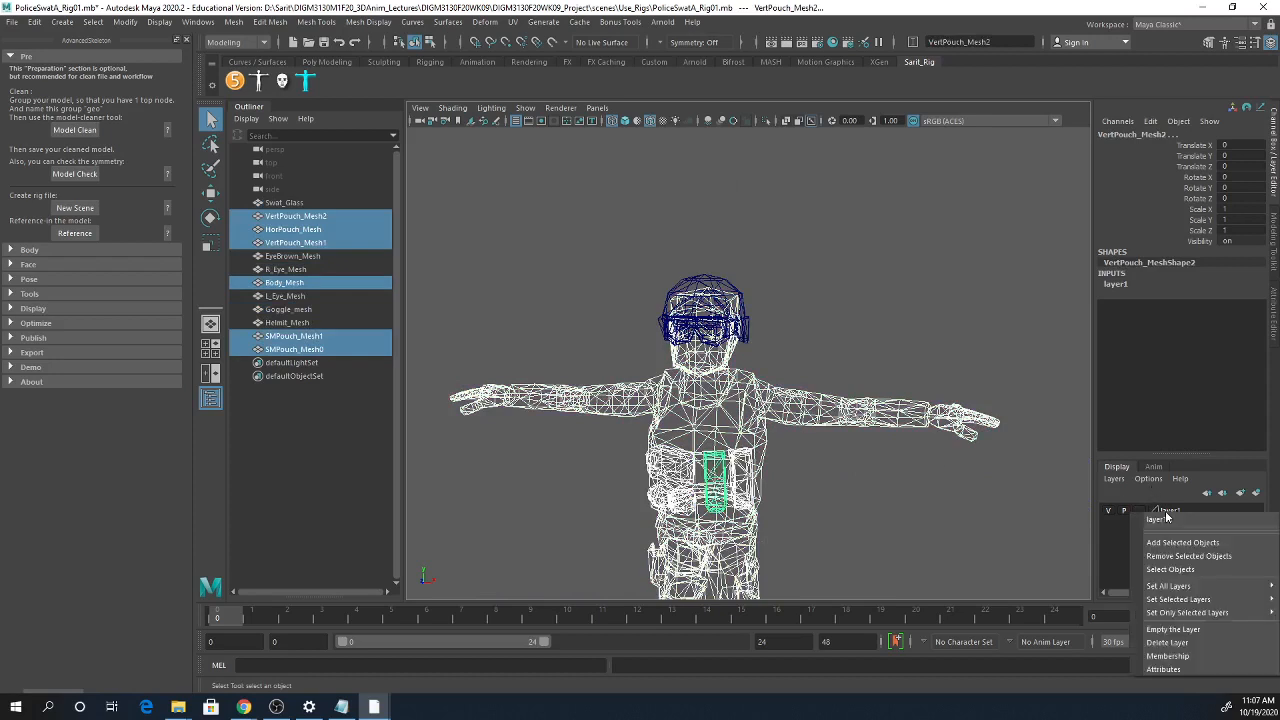
{"action": "left_click", "coordinate": [1171, 545]}
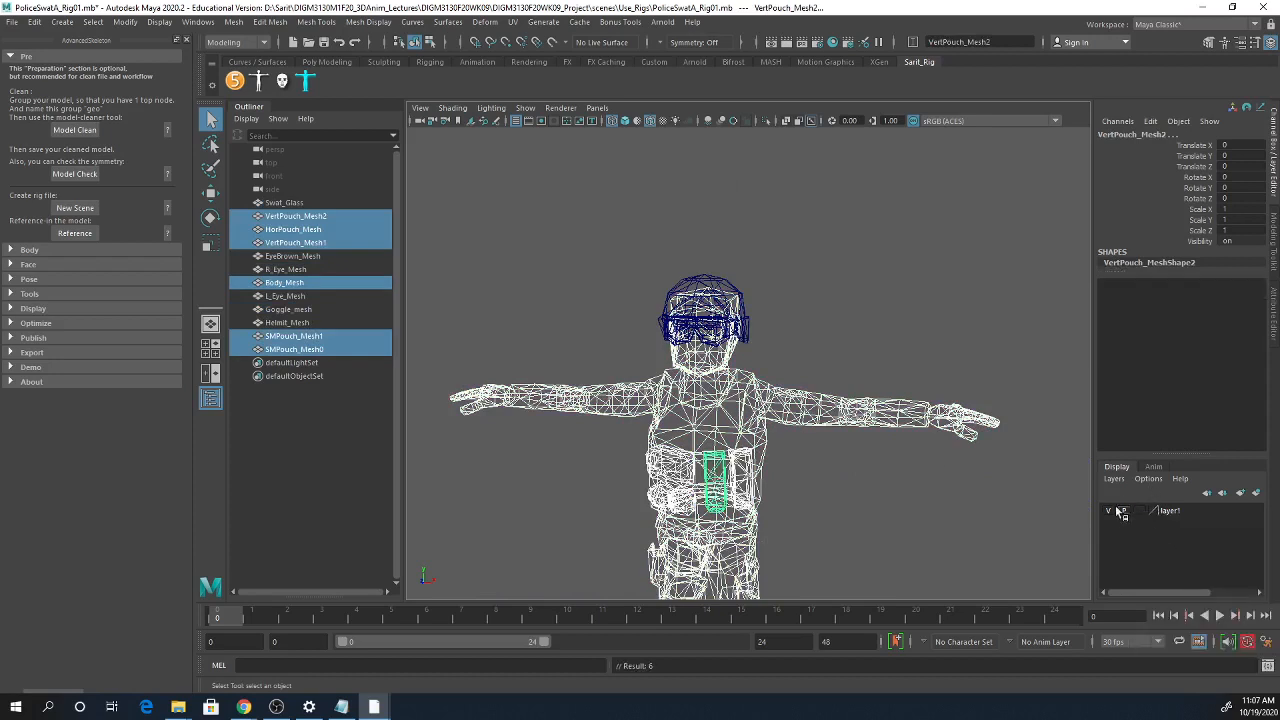
- Deselect everything, toggle layer1's visibility off and on, set the layer to Template, and return to shaded display
{"action": "left_click", "coordinate": [867, 302]}
{"action": "middle_click_drag", "start_coordinate": [871, 394], "coordinate": [863, 363], "text": "alt"}
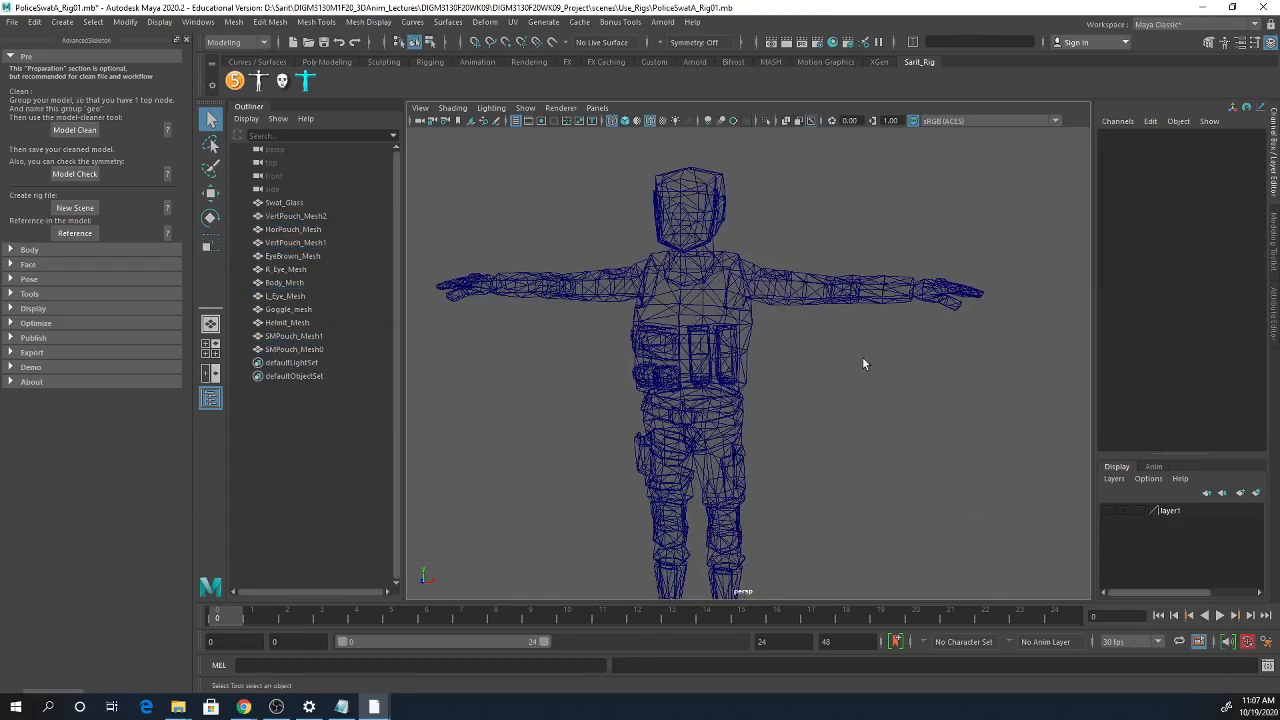
{"action": "left_click", "coordinate": [1107, 511]}
{"action": "left_click", "coordinate": [1140, 518]}
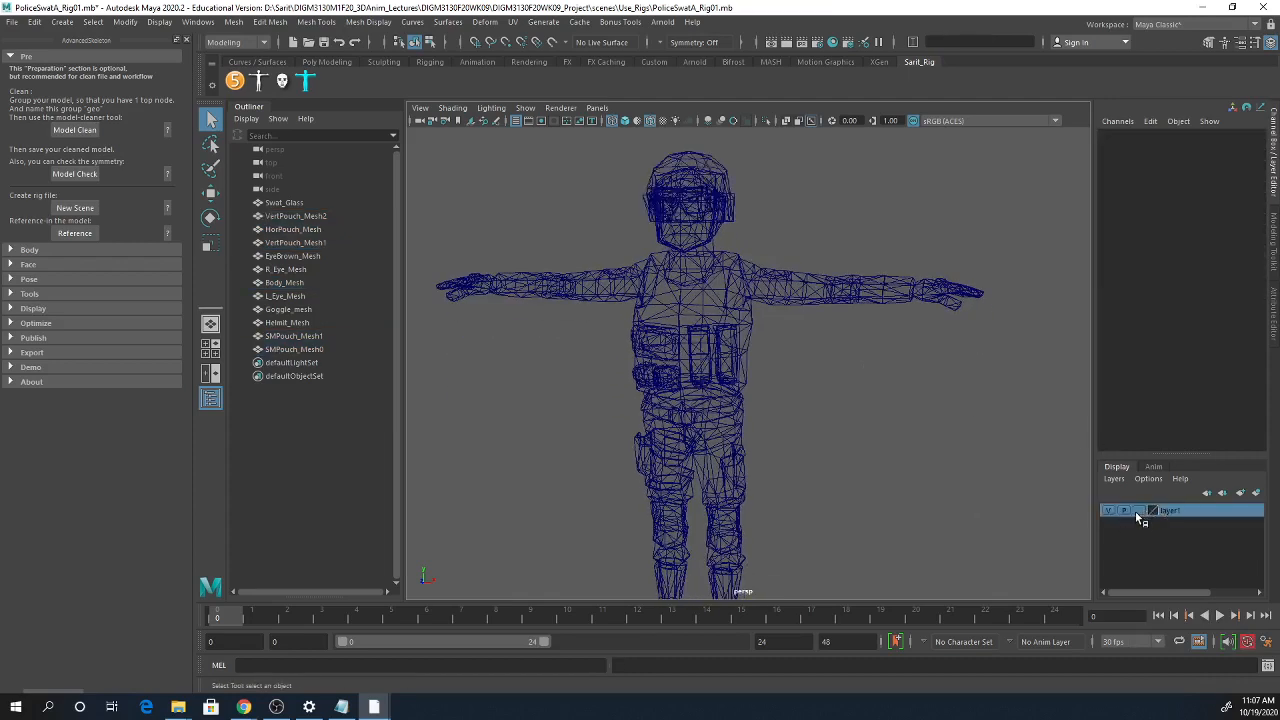
{"action": "left_click", "coordinate": [1138, 511]}
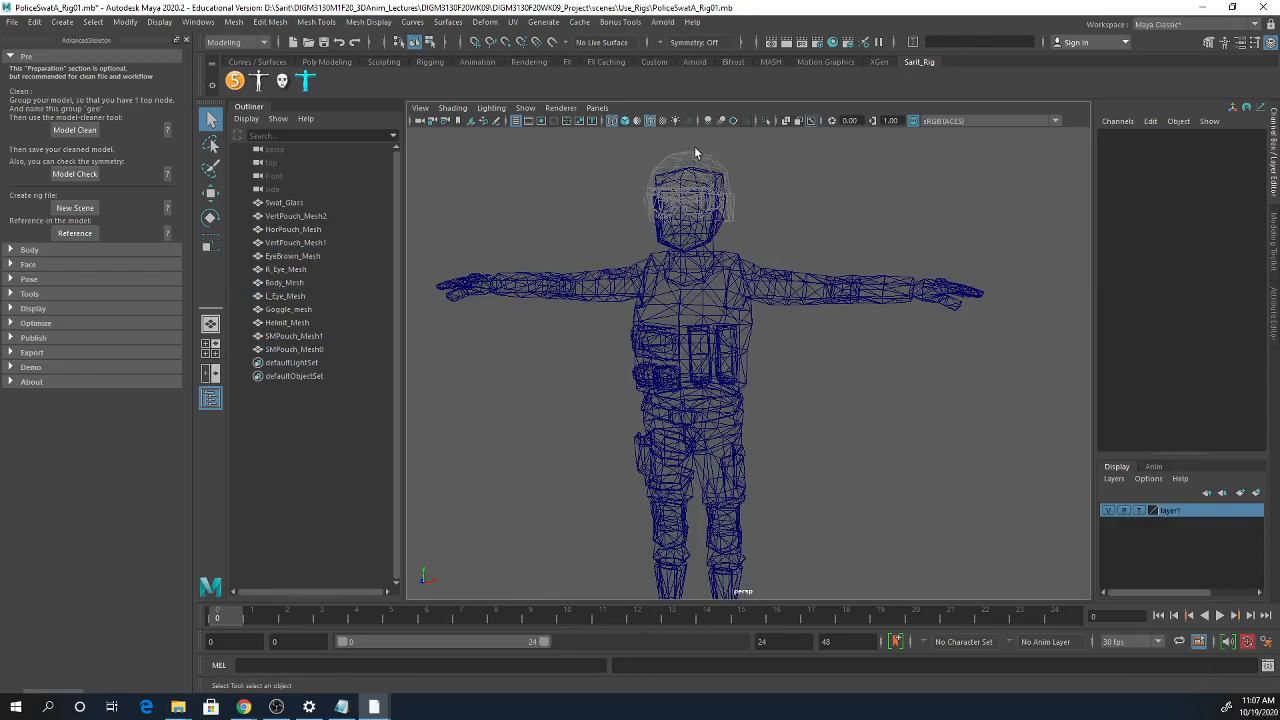
{"action": "key", "text": "5"}
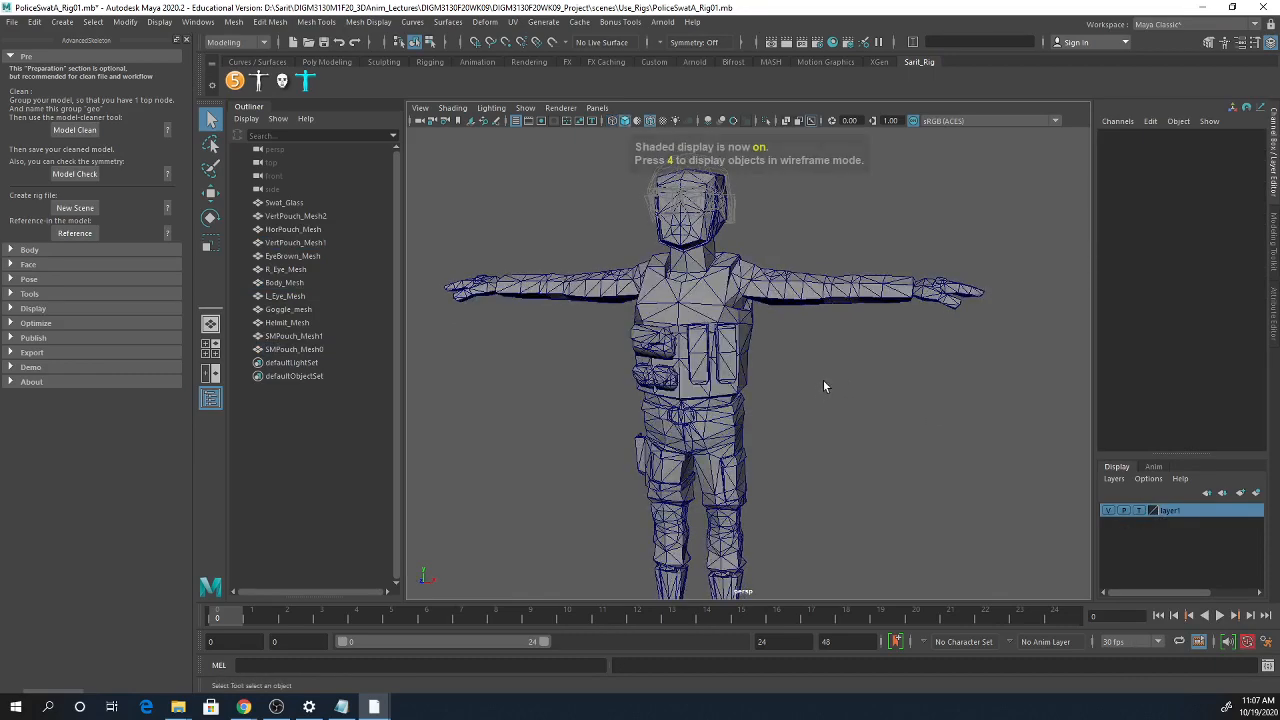
- Run AdvancedSkeleton's Model Check on the body mesh, continuing anyway through both confirmations
{"action": "mouse_move", "coordinate": [823, 387]}
{"action": "right_mouse_down", "text": "alt"}
{"action": "mouse_move", "coordinate": [780, 390]}
{"action": "mouse_move", "coordinate": [850, 392]}
{"action": "mouse_move", "coordinate": [829, 409]}
{"action": "right_mouse_up", "text": "alt"}
{"action": "left_click_drag", "start_coordinate": [829, 409], "coordinate": [820, 448], "text": "alt"}
{"action": "middle_click_drag", "start_coordinate": [869, 469], "coordinate": [852, 369], "text": "alt"}
{"action": "right_click_drag", "start_coordinate": [852, 369], "coordinate": [807, 426], "text": "alt"}
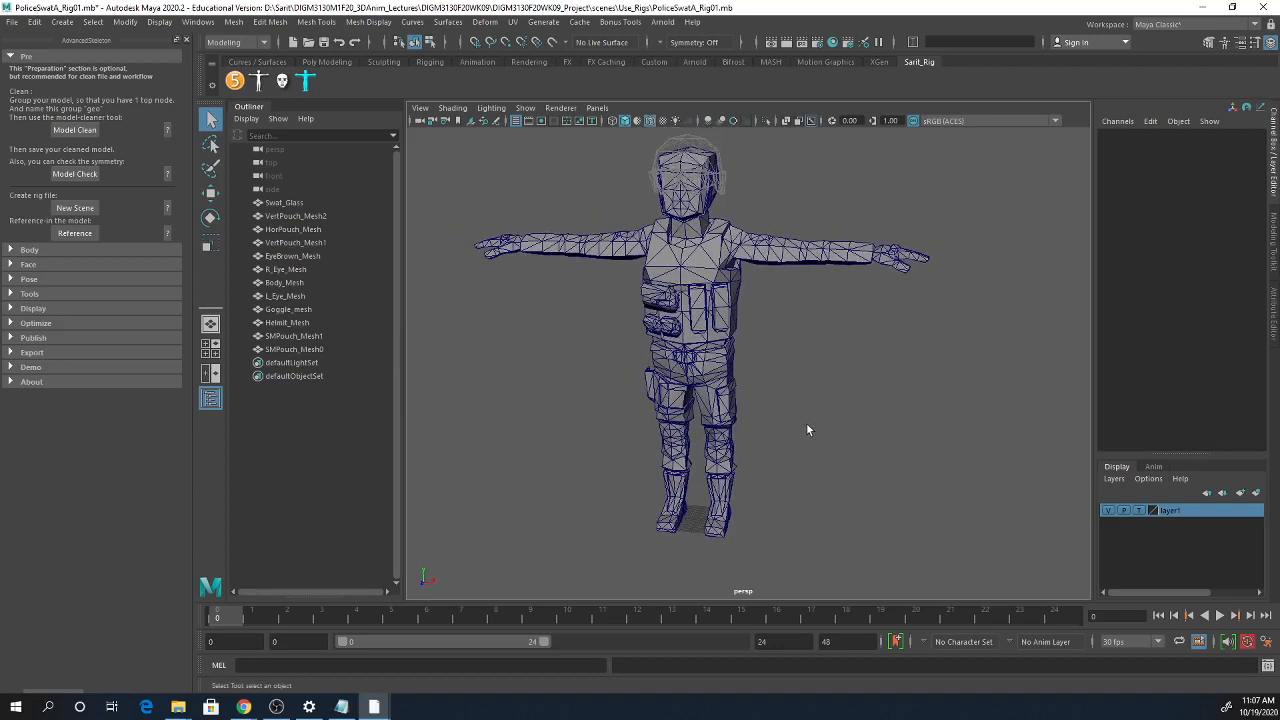
{"action": "left_click_drag", "start_coordinate": [807, 426], "coordinate": [808, 416], "text": "alt"}
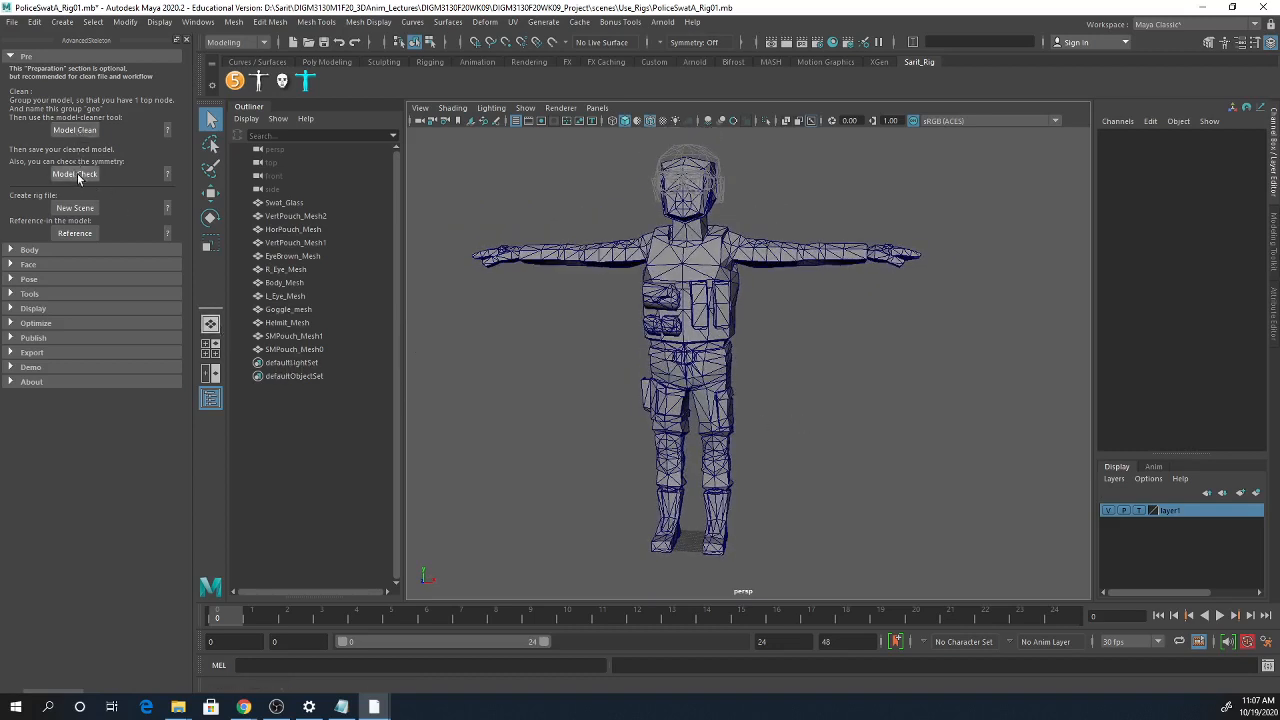
{"action": "left_click", "coordinate": [686, 280]}
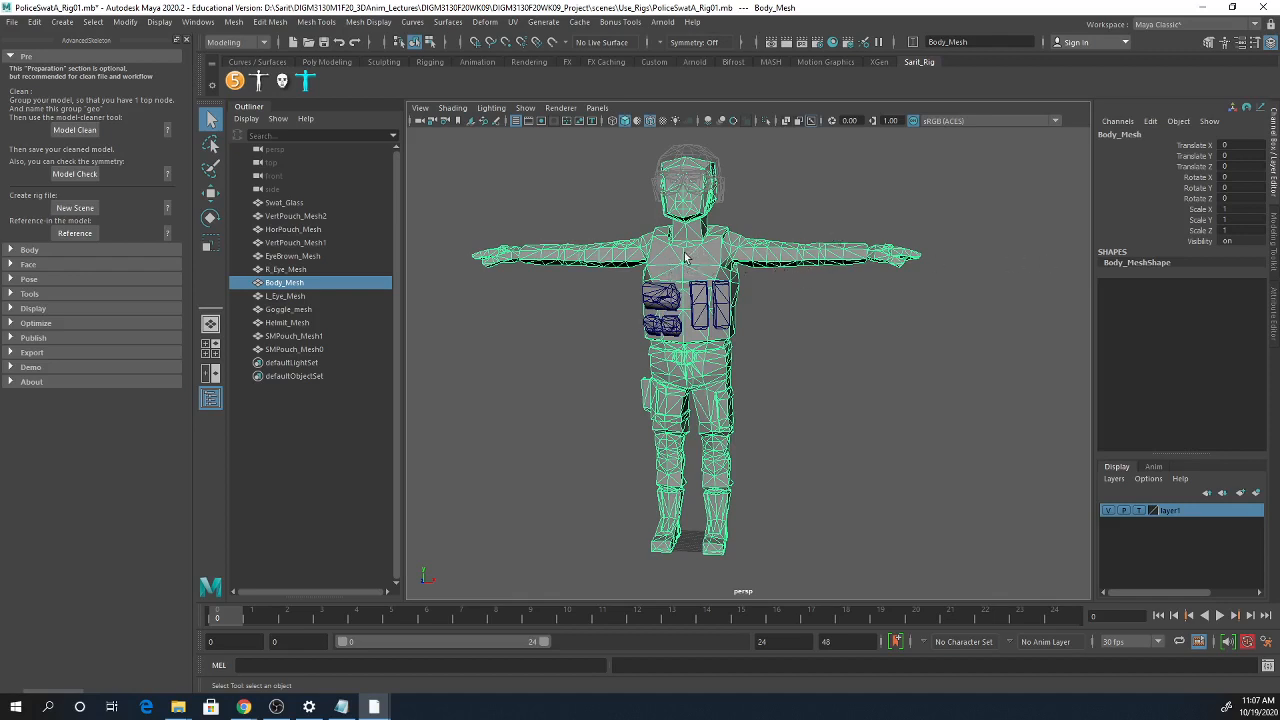
{"action": "left_click", "coordinate": [82, 178]}
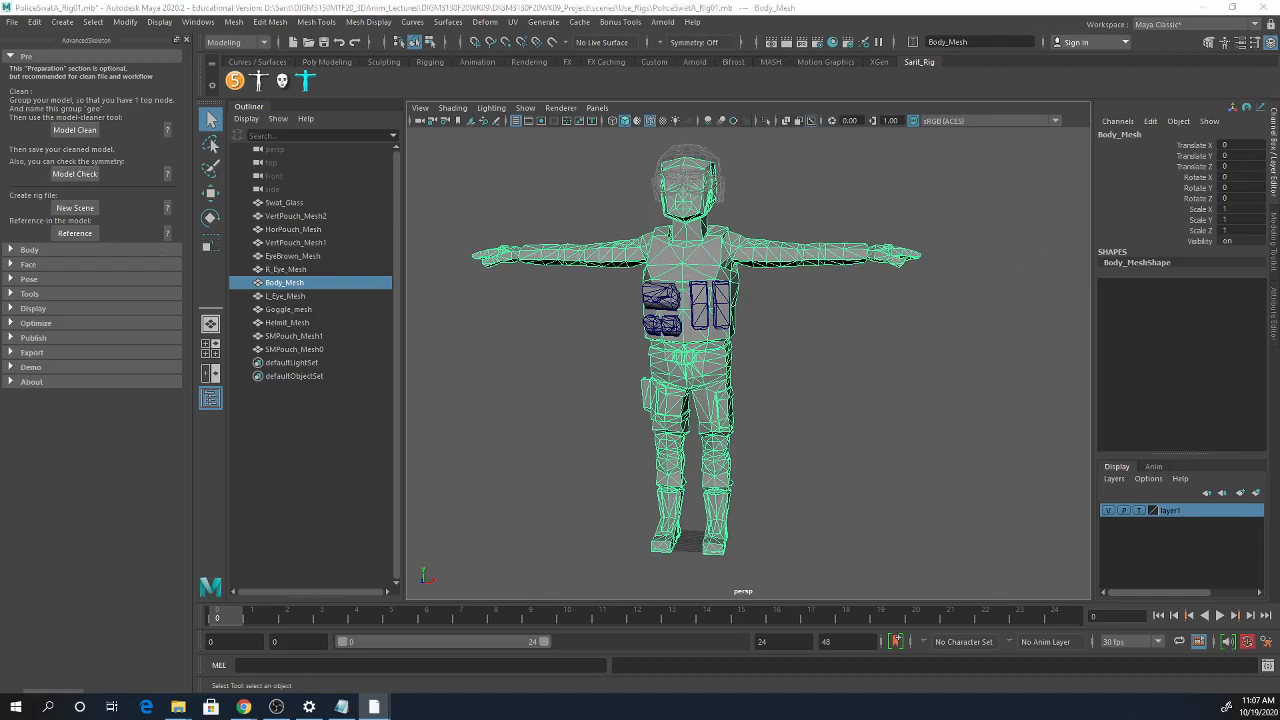
{"action": "left_click", "coordinate": [395, 212]}
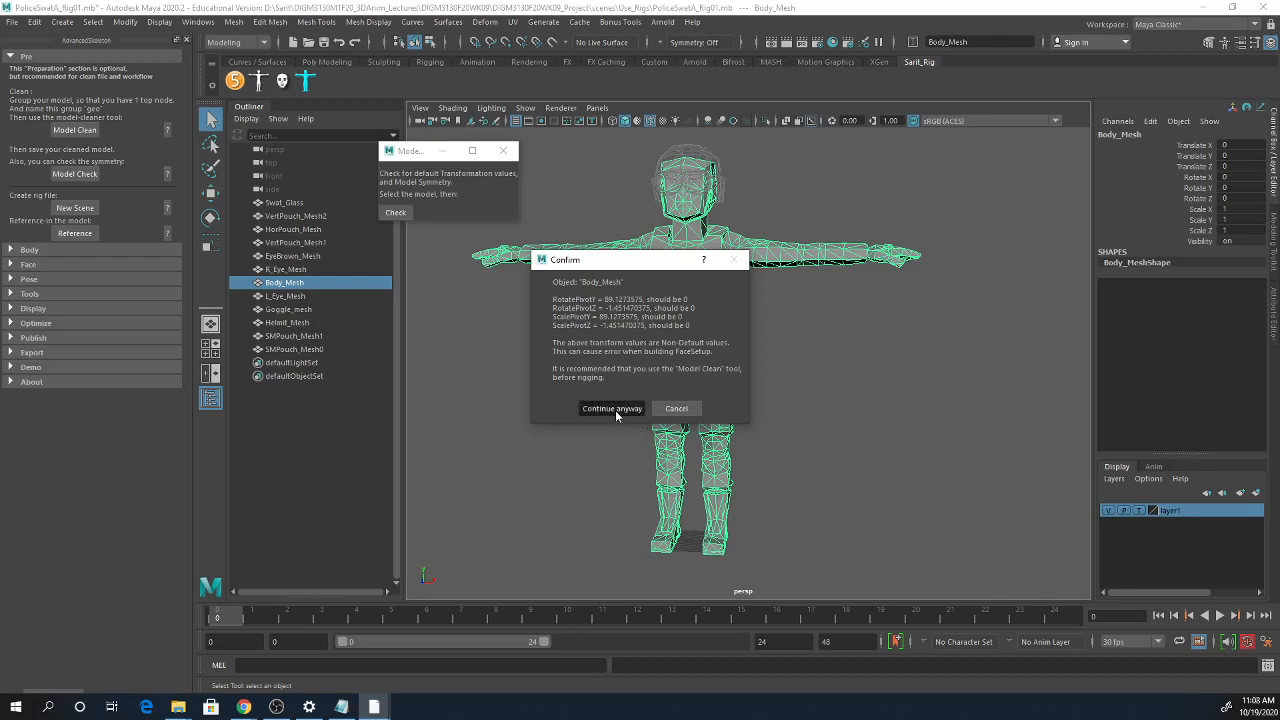
{"action": "left_click", "coordinate": [614, 409]}
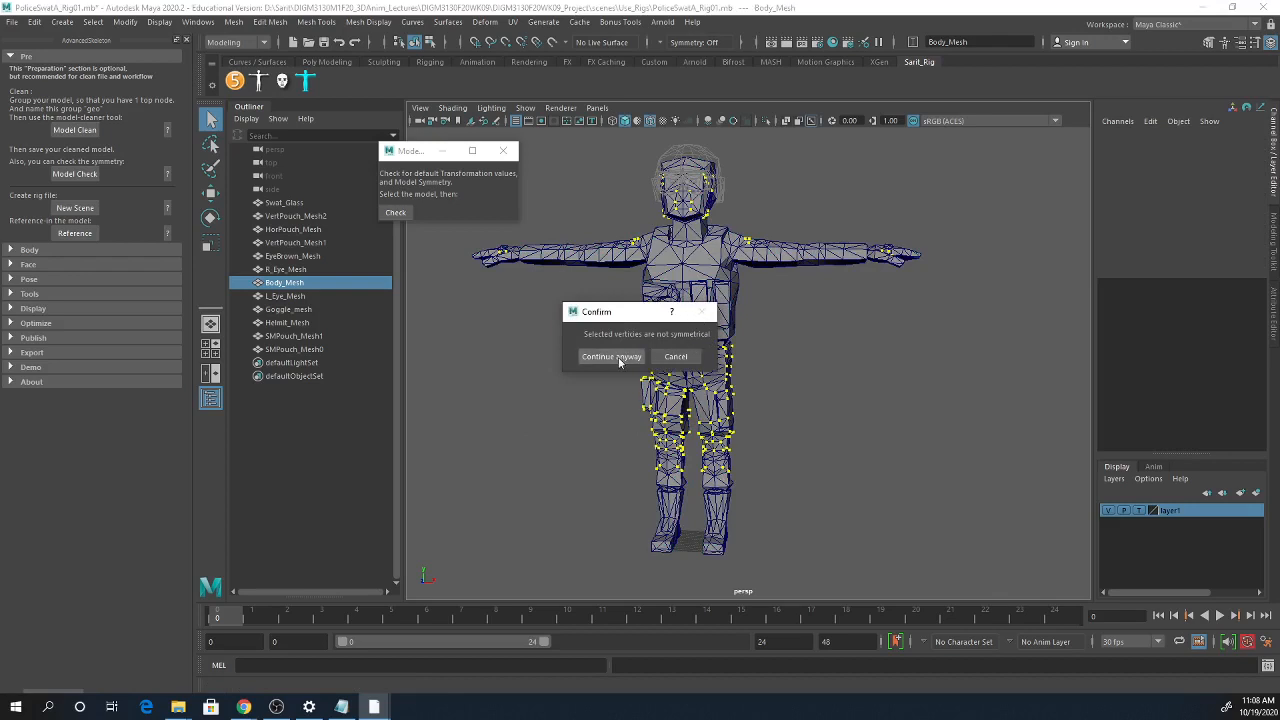
{"action": "left_click", "coordinate": [614, 357]}
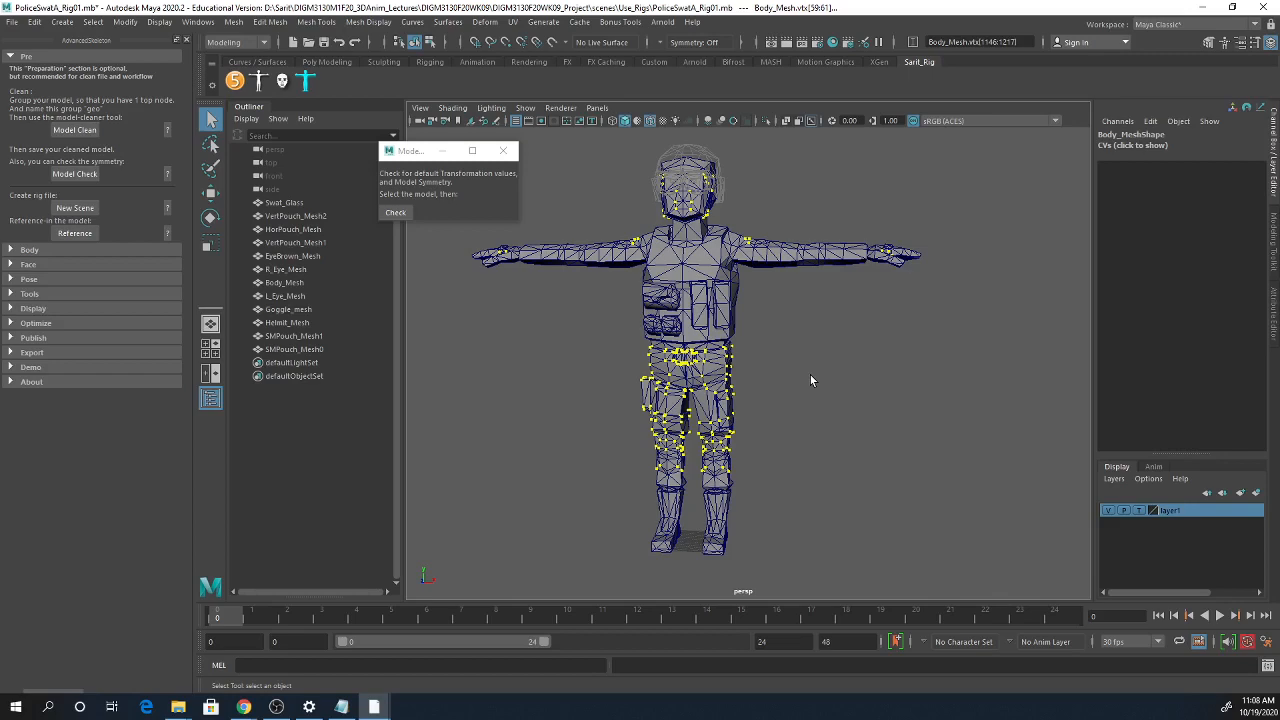
- Examine the flagged vertices on the hips and legs, close the Model Check window, and return to object selection mode
{"action": "right_click_drag", "start_coordinate": [779, 404], "coordinate": [1003, 423], "text": "alt"}
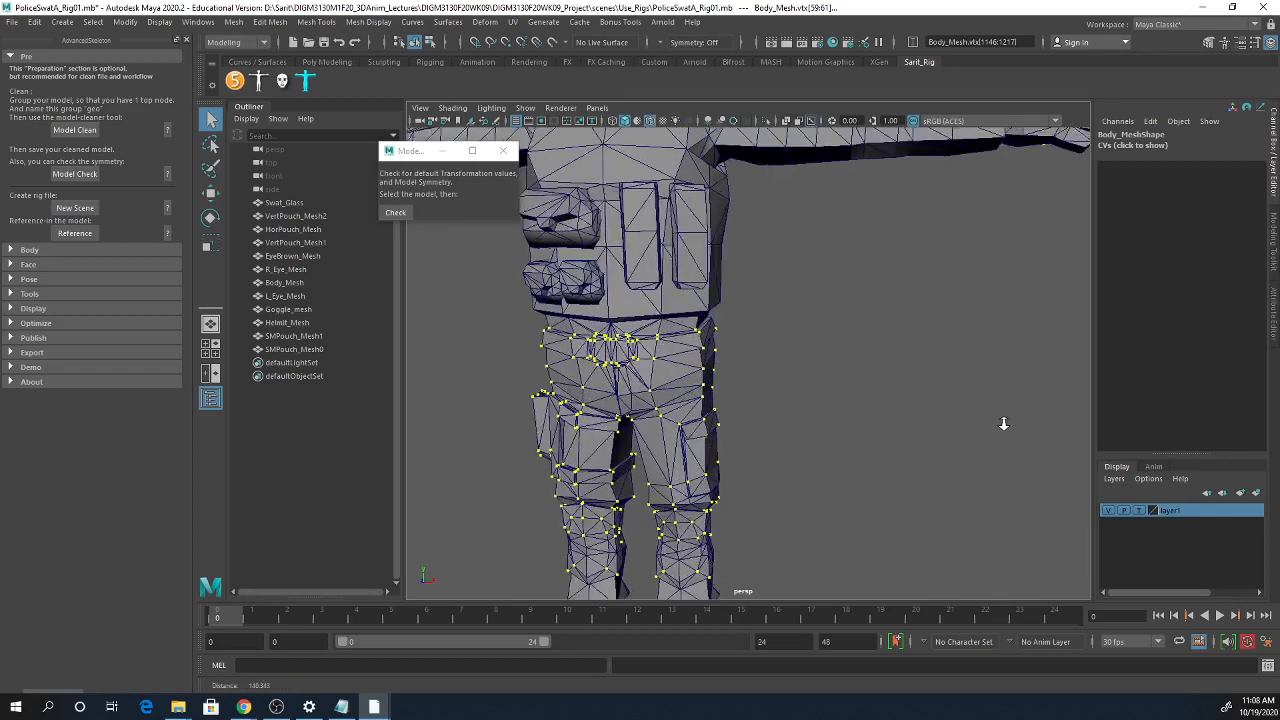
{"action": "left_click_drag", "start_coordinate": [776, 508], "coordinate": [809, 506], "text": "alt"}
{"action": "middle_click_drag", "start_coordinate": [809, 506], "coordinate": [978, 406], "text": "alt"}
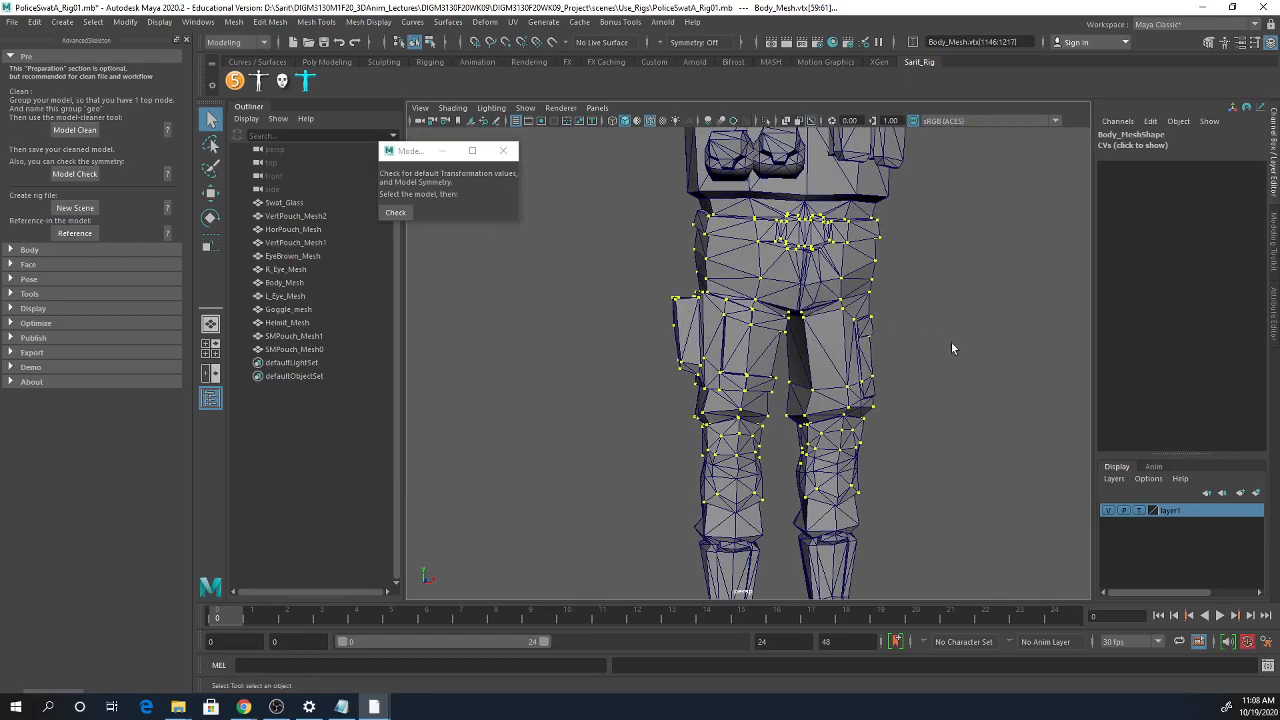
{"action": "right_click_drag", "start_coordinate": [995, 367], "coordinate": [709, 325], "text": "alt"}
{"action": "left_click_drag", "start_coordinate": [877, 406], "coordinate": [838, 415], "text": "alt"}
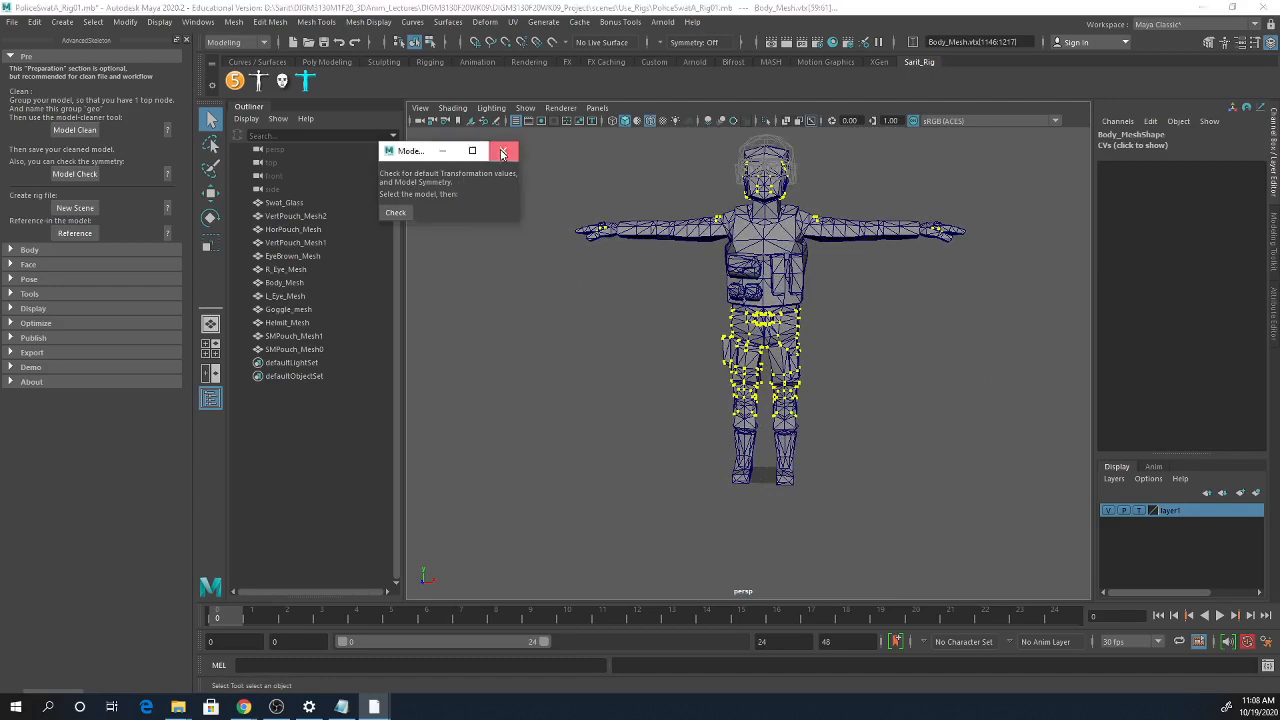
{"action": "left_click", "coordinate": [502, 150]}
{"action": "key", "text": "F8"}
- Switch to the front view, put the body mesh into vertex selection mode around the waist, and show it in wireframe
{"action": "key", "text": "space"}
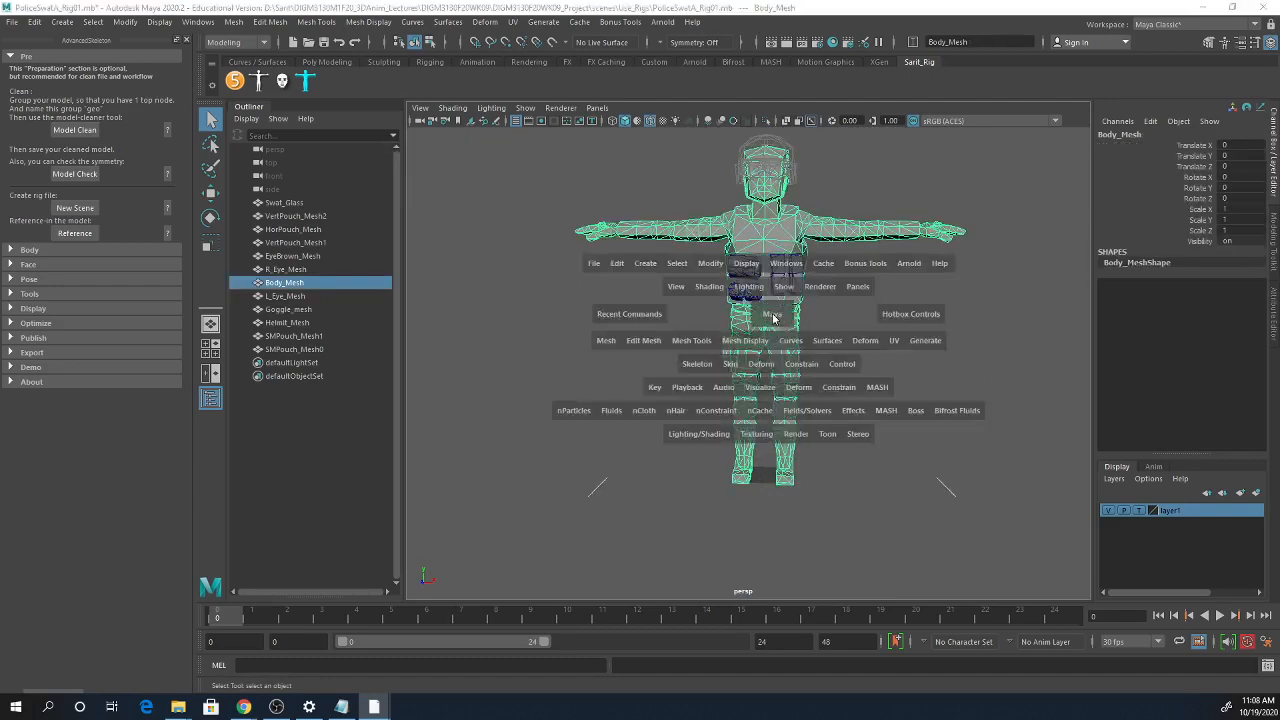
{"action": "key", "text": "space"}
{"action": "right_click_drag", "start_coordinate": [962, 361], "coordinate": [534, 251], "text": "alt"}
{"action": "middle_click_drag", "start_coordinate": [794, 405], "coordinate": [788, 448], "text": "alt"}
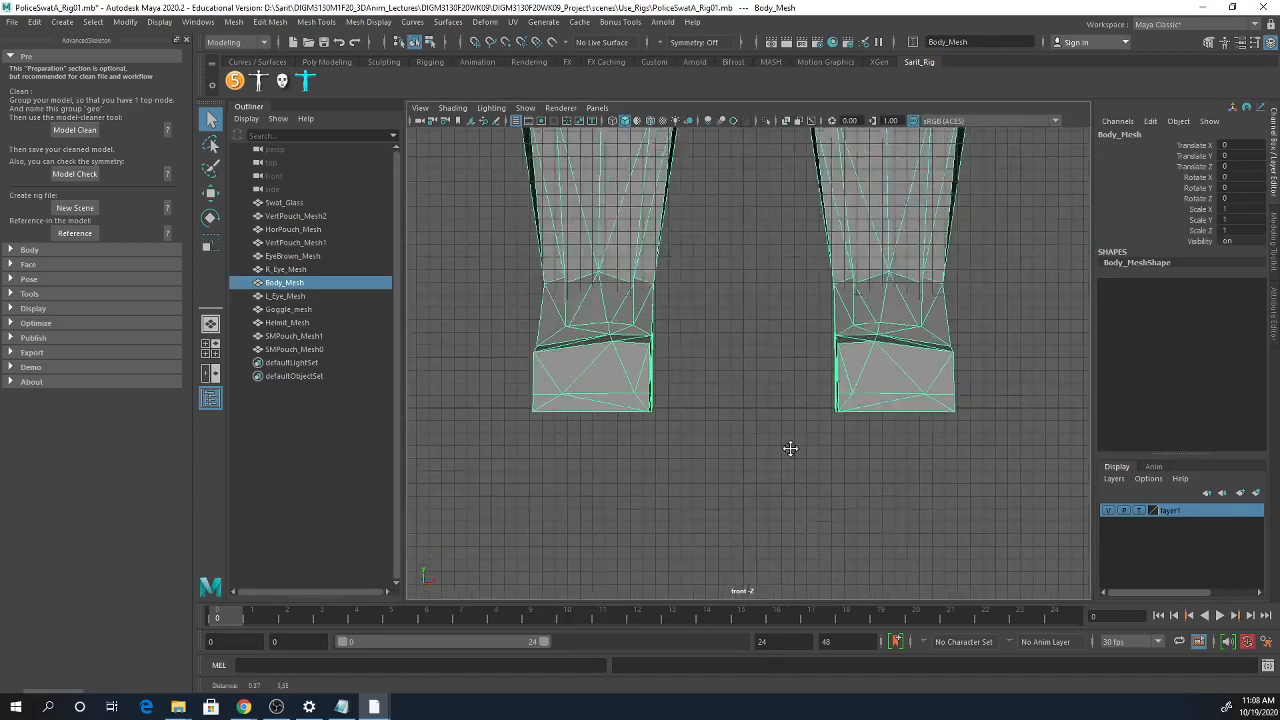
{"action": "middle_click_drag", "start_coordinate": [837, 250], "coordinate": [803, 507], "text": "alt"}
{"action": "middle_click_drag", "start_coordinate": [830, 289], "coordinate": [830, 545], "text": "alt"}
{"action": "middle_click_drag", "start_coordinate": [860, 320], "coordinate": [885, 604], "text": "alt"}
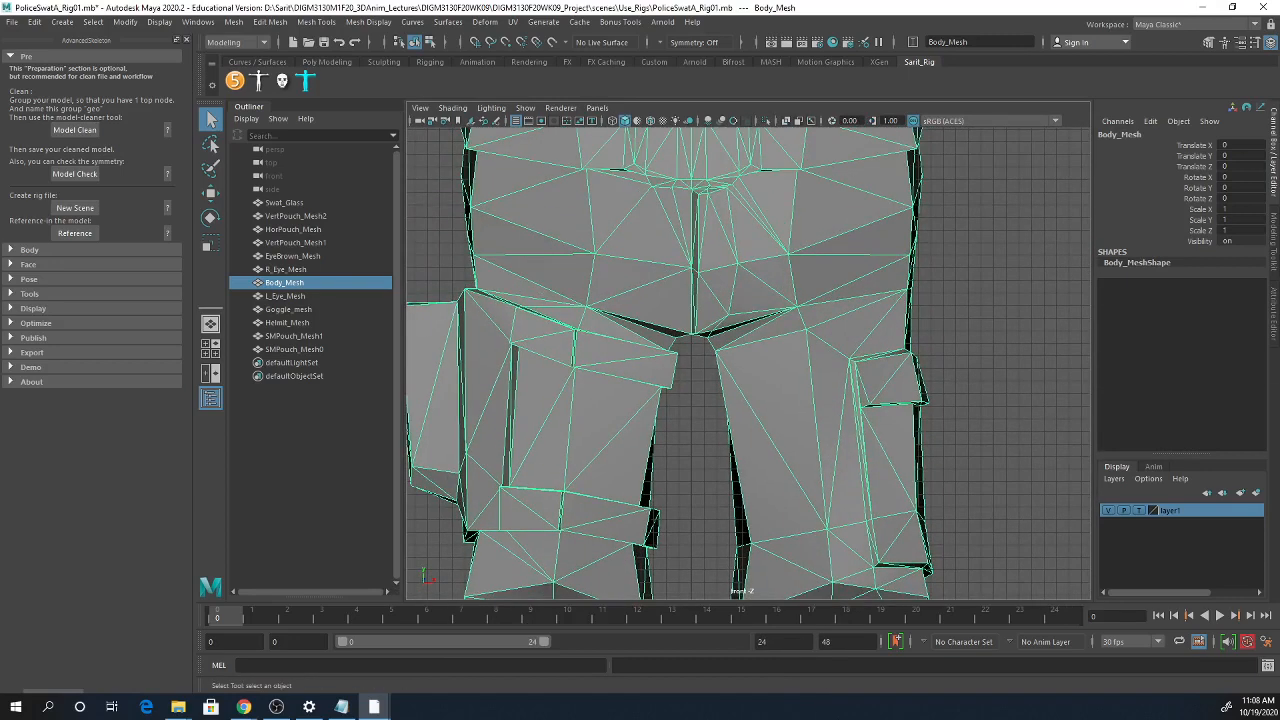
{"action": "middle_click_drag", "start_coordinate": [700, 250], "coordinate": [697, 495], "text": "alt"}
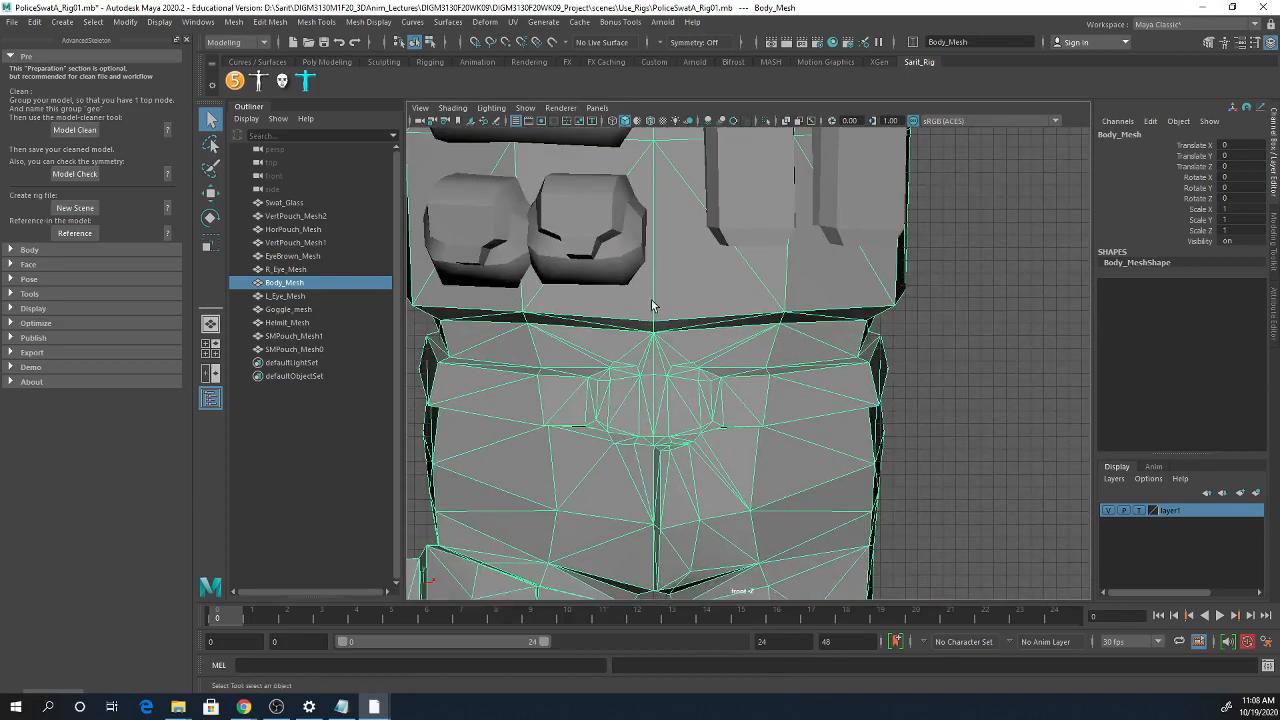
{"action": "right_click_drag", "start_coordinate": [654, 308], "coordinate": [590, 305]}
{"action": "right_click_drag", "start_coordinate": [793, 337], "coordinate": [657, 303], "text": "alt"}
{"action": "key", "text": "4"}
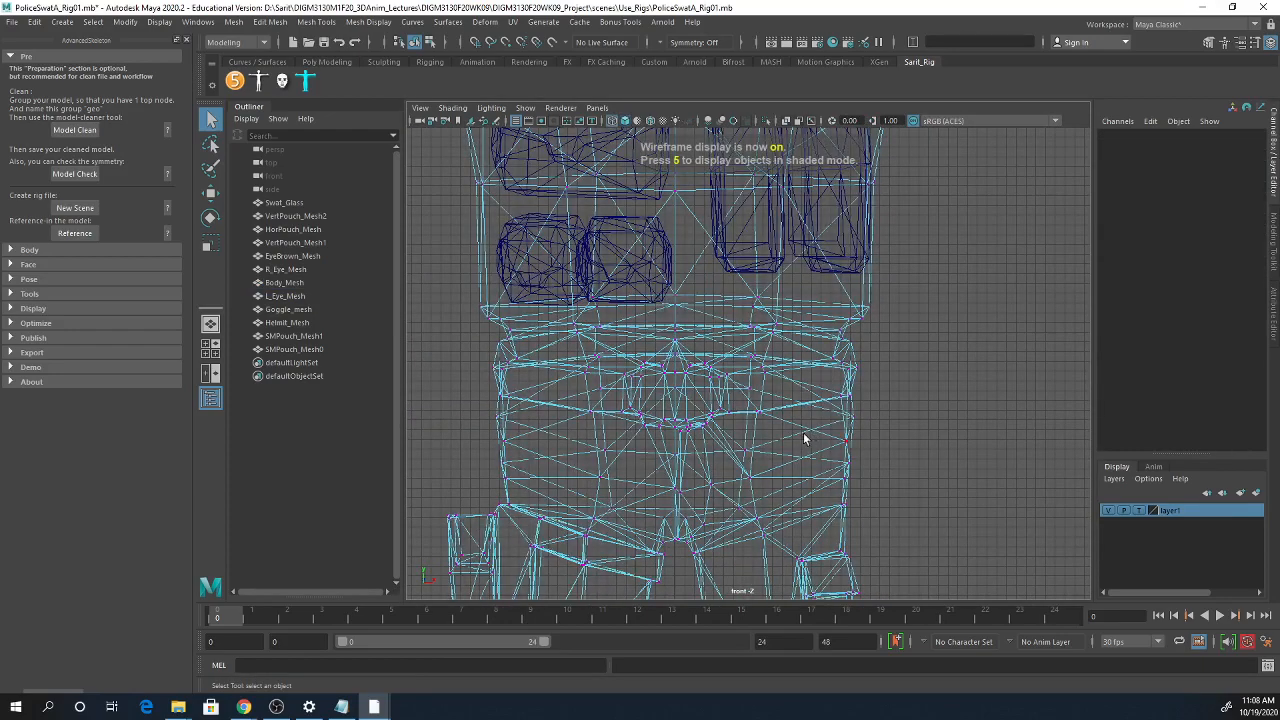
- Return to shaded display and select the body mesh's centreline vertices from the crotch up to the belt
{"action": "middle_click_drag", "start_coordinate": [808, 437], "coordinate": [725, 294], "text": "alt"}
{"action": "right_click_drag", "start_coordinate": [725, 294], "coordinate": [1013, 357], "text": "alt"}
{"action": "middle_click_drag", "start_coordinate": [1013, 357], "coordinate": [603, 467], "text": "alt"}
{"action": "key", "text": "5"}
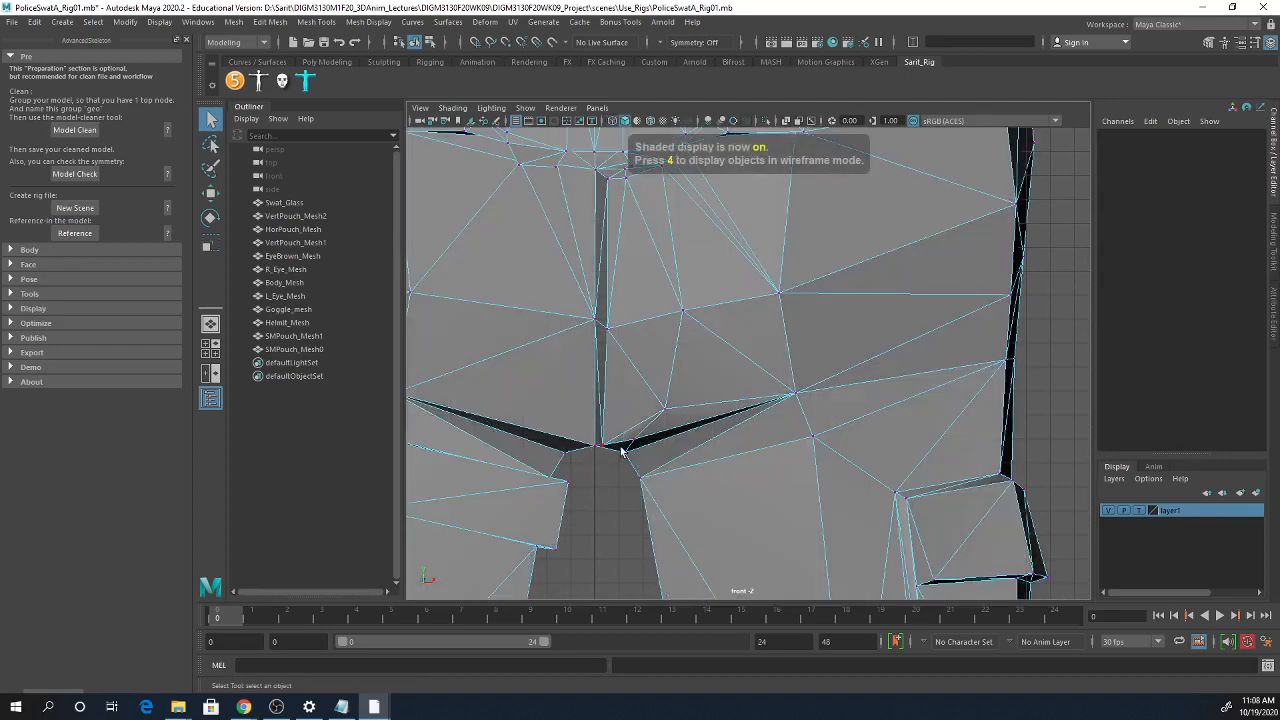
{"action": "right_click_drag", "start_coordinate": [623, 449], "coordinate": [534, 434], "text": "alt"}
{"action": "left_click_drag", "start_coordinate": [602, 160], "coordinate": [618, 482]}
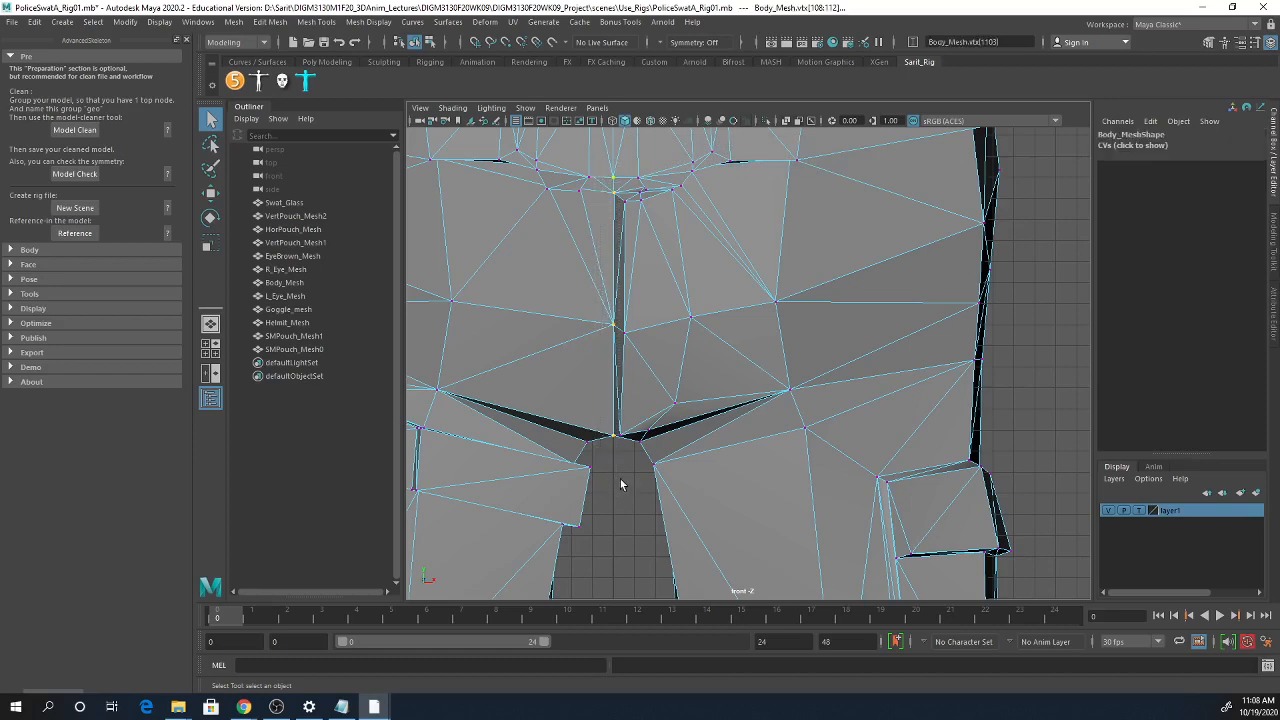
{"action": "key", "text": "f"}
{"action": "left_click_drag", "start_coordinate": [613, 276], "coordinate": [626, 428]}
{"action": "key", "text": "f"}
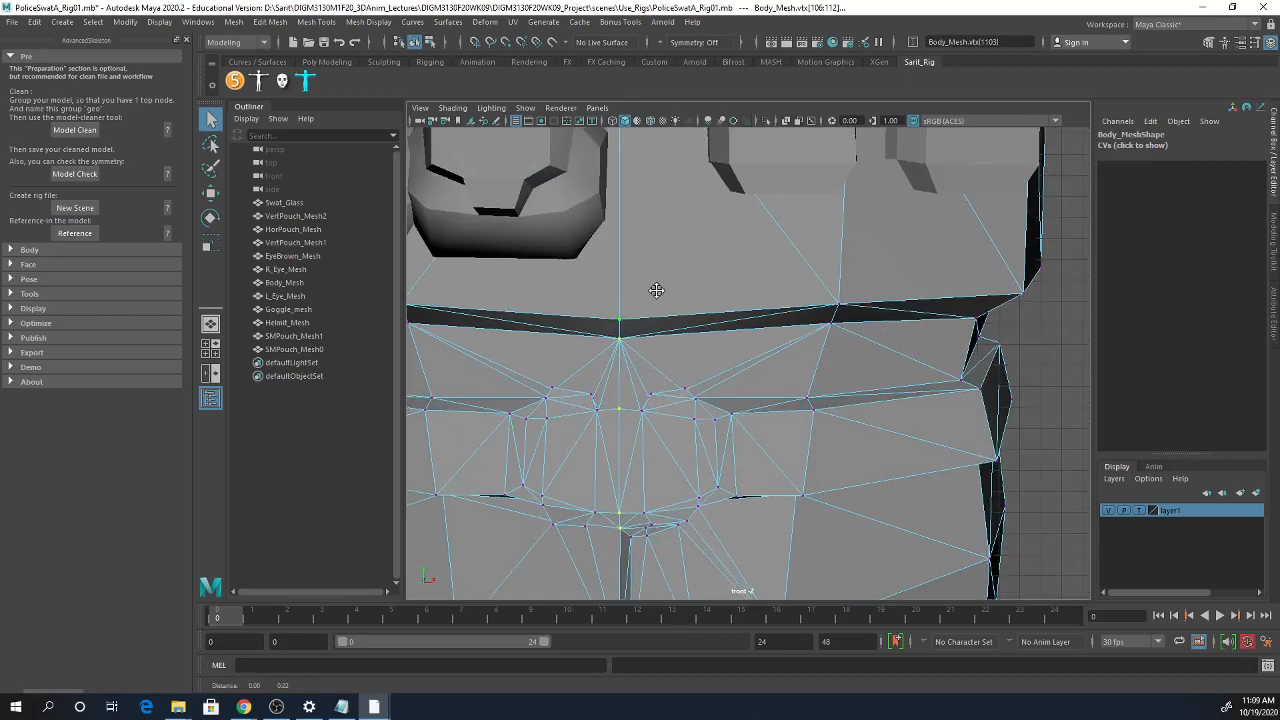
- Add the body mesh's centreline vertices from the vest up through the neck and face to the top of the head to the selection
{"action": "middle_click_drag", "start_coordinate": [677, 322], "coordinate": [669, 421], "text": "alt"}
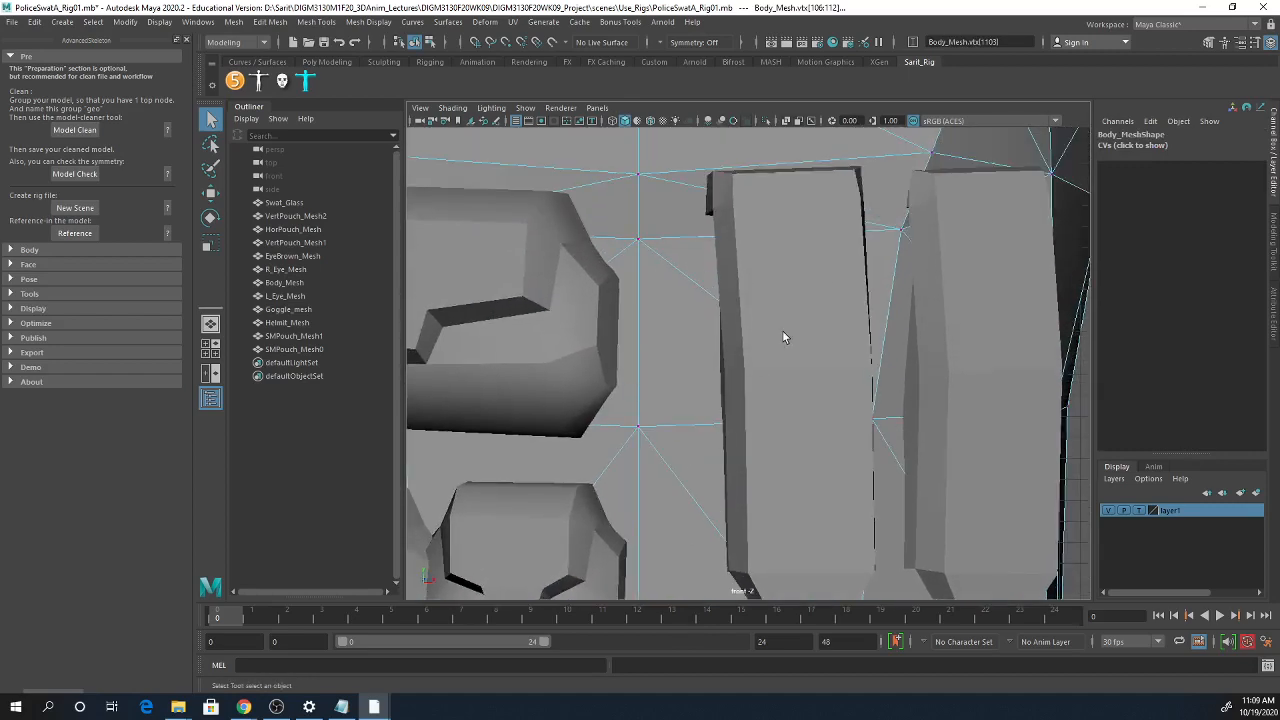
{"action": "right_click_drag", "start_coordinate": [783, 331], "coordinate": [465, 290], "text": "alt"}
{"action": "middle_click_drag", "start_coordinate": [674, 289], "coordinate": [670, 372], "text": "alt"}
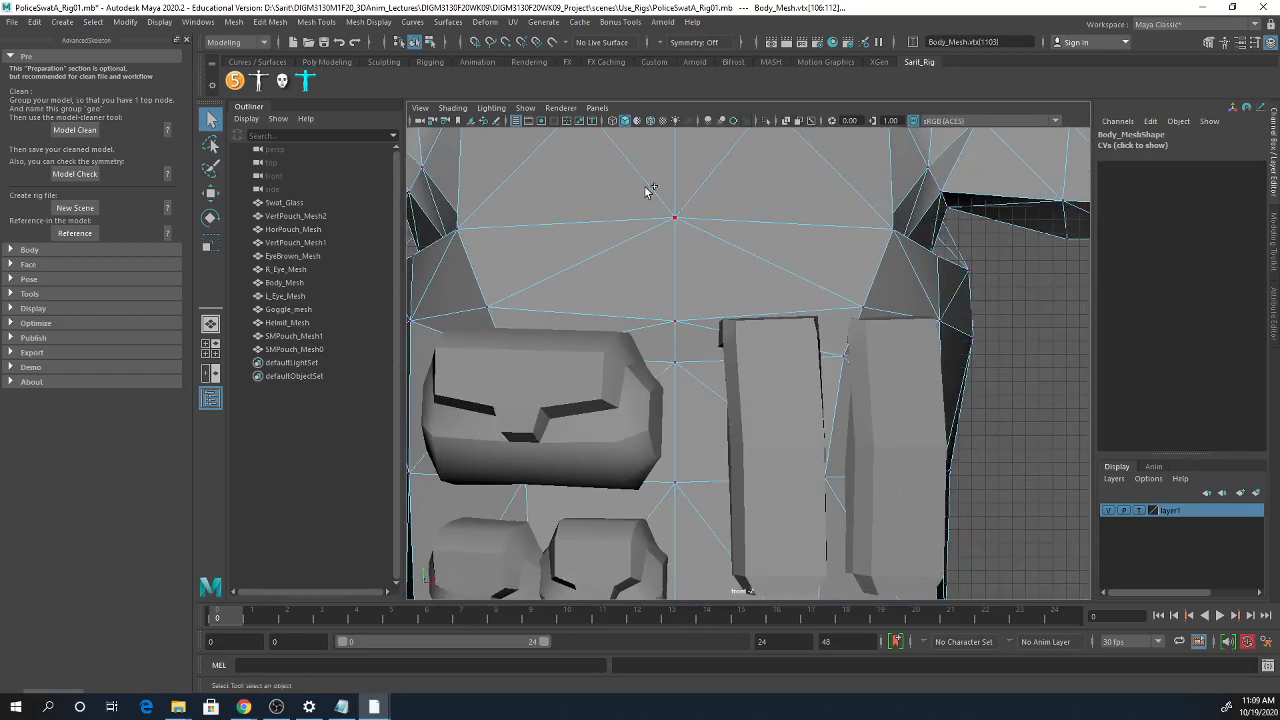
{"action": "left_click_drag", "start_coordinate": [647, 190], "coordinate": [692, 496]}
{"action": "middle_click_drag", "start_coordinate": [740, 257], "coordinate": [716, 544], "text": "alt"}
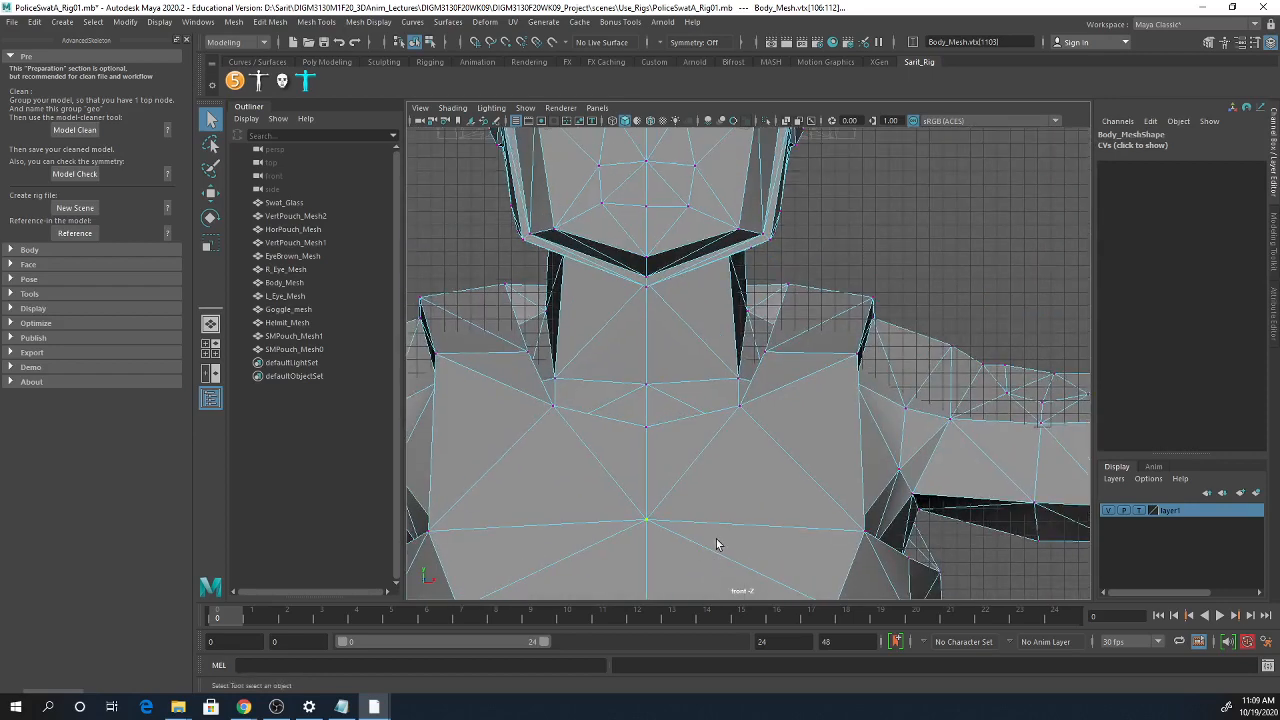
{"action": "left_click_drag", "start_coordinate": [640, 191], "coordinate": [654, 591]}
{"action": "middle_click_drag", "start_coordinate": [687, 293], "coordinate": [717, 545], "text": "alt"}
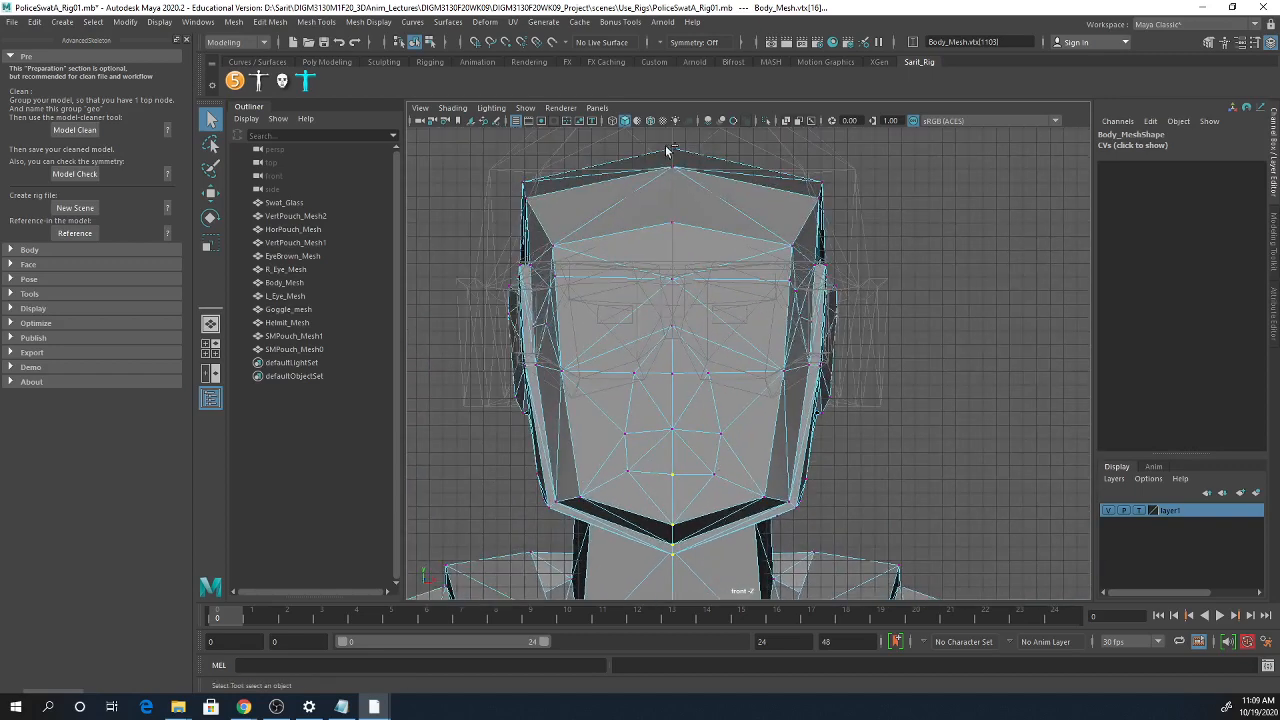
{"action": "left_click_drag", "start_coordinate": [661, 136], "coordinate": [689, 530]}
{"action": "right_click_drag", "start_coordinate": [888, 472], "coordinate": [765, 415], "text": "alt"}
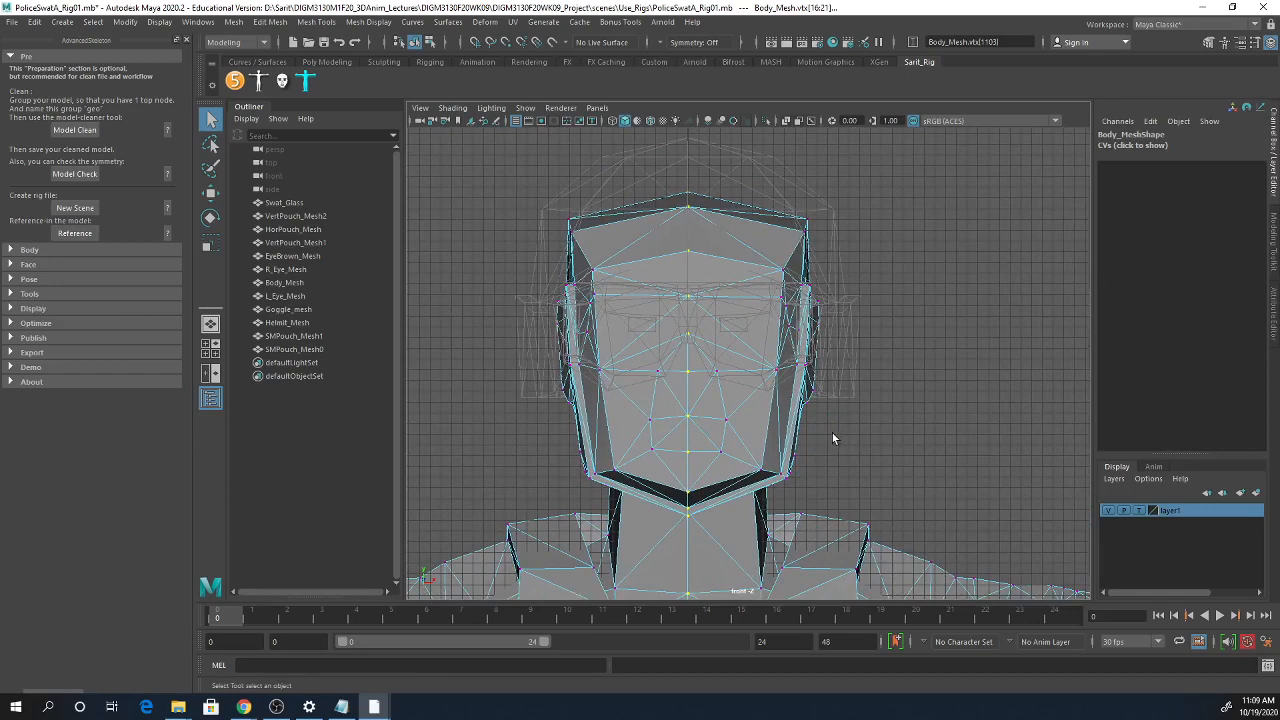
- Show the whole character in wireframe and try to scale the selected centreline vertices horizontally
{"action": "key", "text": "4"}
{"action": "key", "text": "a"}
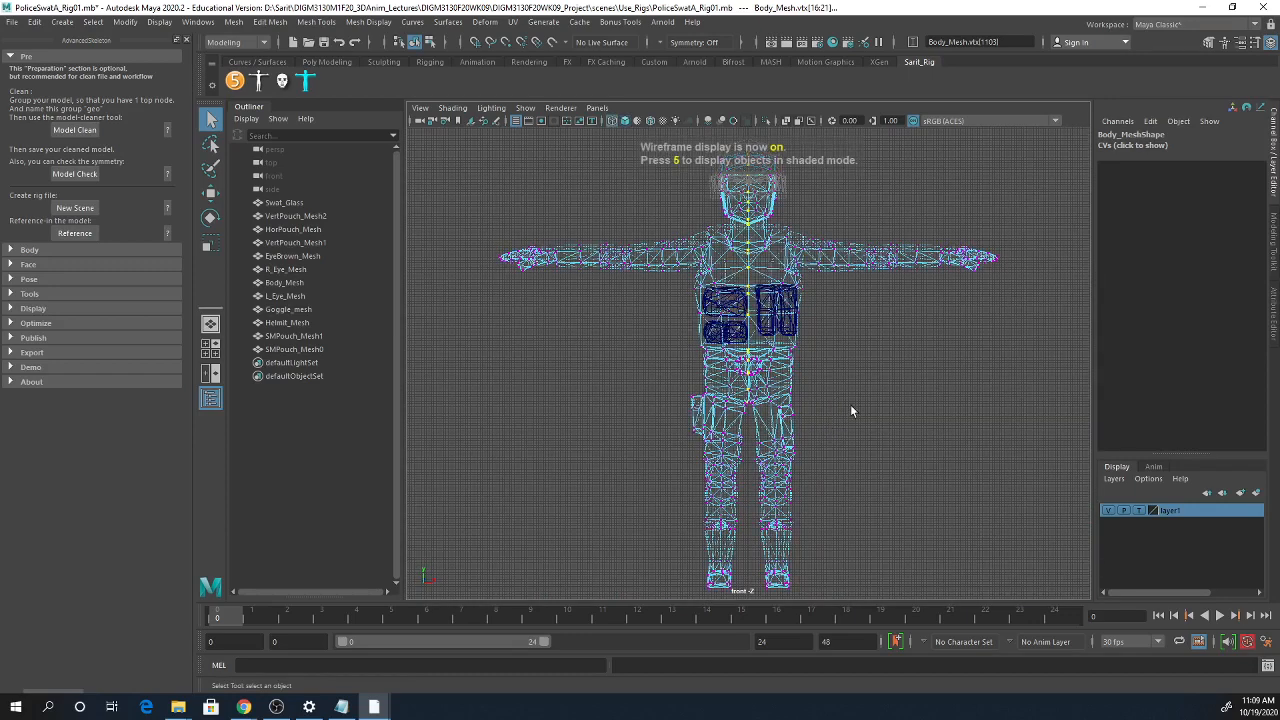
{"action": "middle_click_drag", "start_coordinate": [850, 404], "coordinate": [777, 424], "text": "alt"}
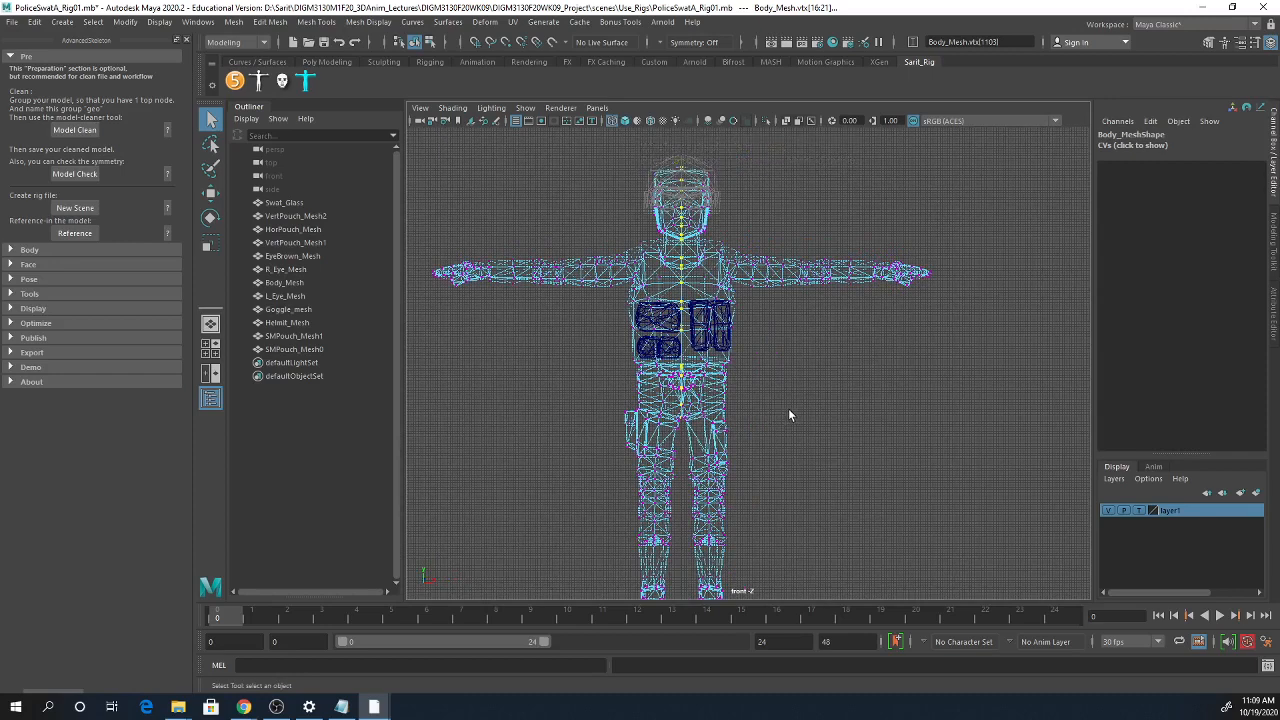
{"action": "key", "text": "r"}
{"action": "left_click_drag", "start_coordinate": [744, 292], "coordinate": [594, 305]}
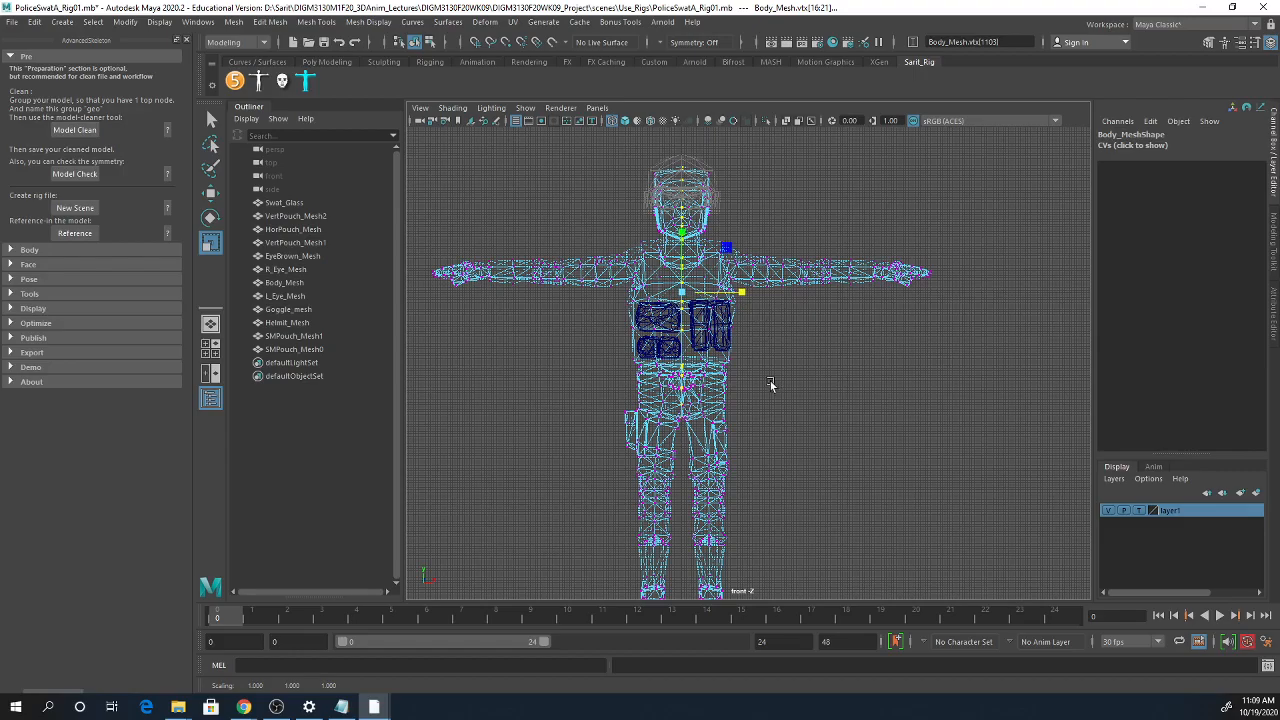
- Open the Move tool's settings and turn off Retain component spacing in the Move Snap Settings
{"action": "key", "text": "w"}
{"action": "right_click_drag", "start_coordinate": [664, 385], "coordinate": [1270, 424], "text": "alt"}
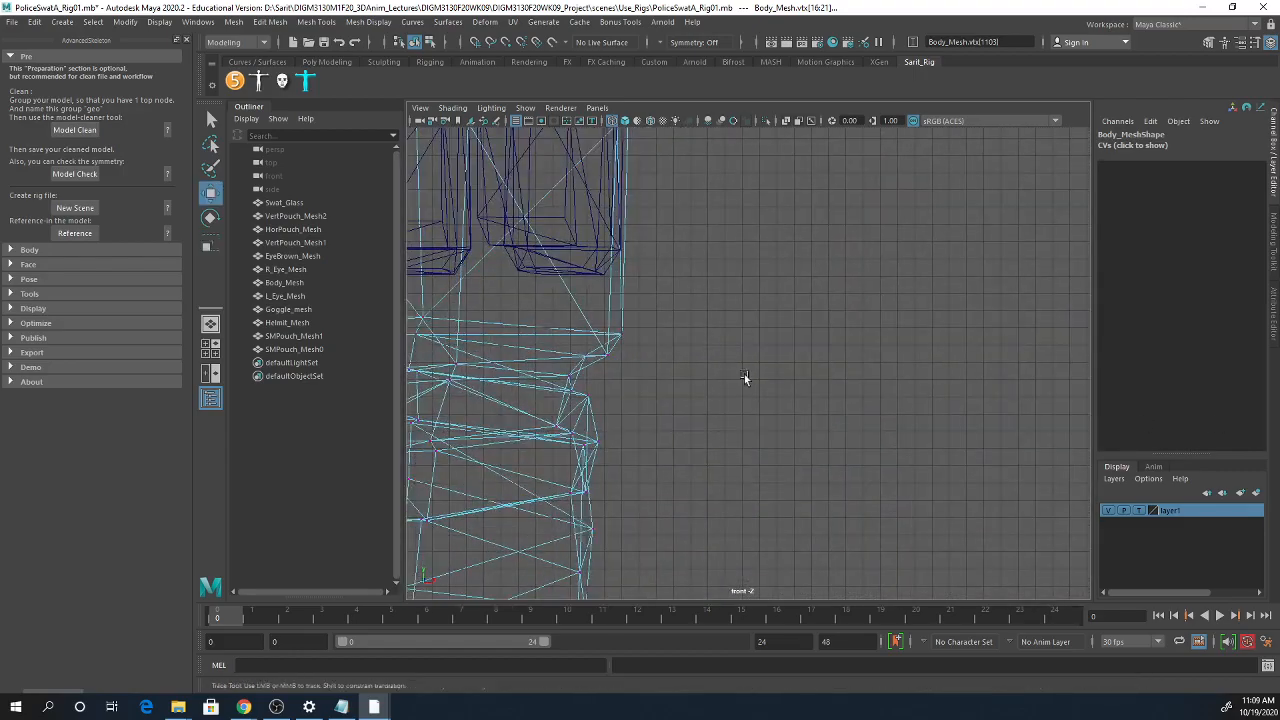
{"action": "middle_click_drag", "start_coordinate": [746, 377], "coordinate": [888, 560], "text": "alt"}
{"action": "right_click_drag", "start_coordinate": [671, 406], "coordinate": [740, 400], "text": "alt"}
{"action": "middle_click_drag", "start_coordinate": [675, 384], "coordinate": [1032, 546], "text": "alt"}
{"action": "middle_click_drag", "start_coordinate": [829, 387], "coordinate": [817, 565], "text": "alt"}
{"action": "middle_click_drag", "start_coordinate": [797, 469], "coordinate": [793, 502], "text": "alt"}
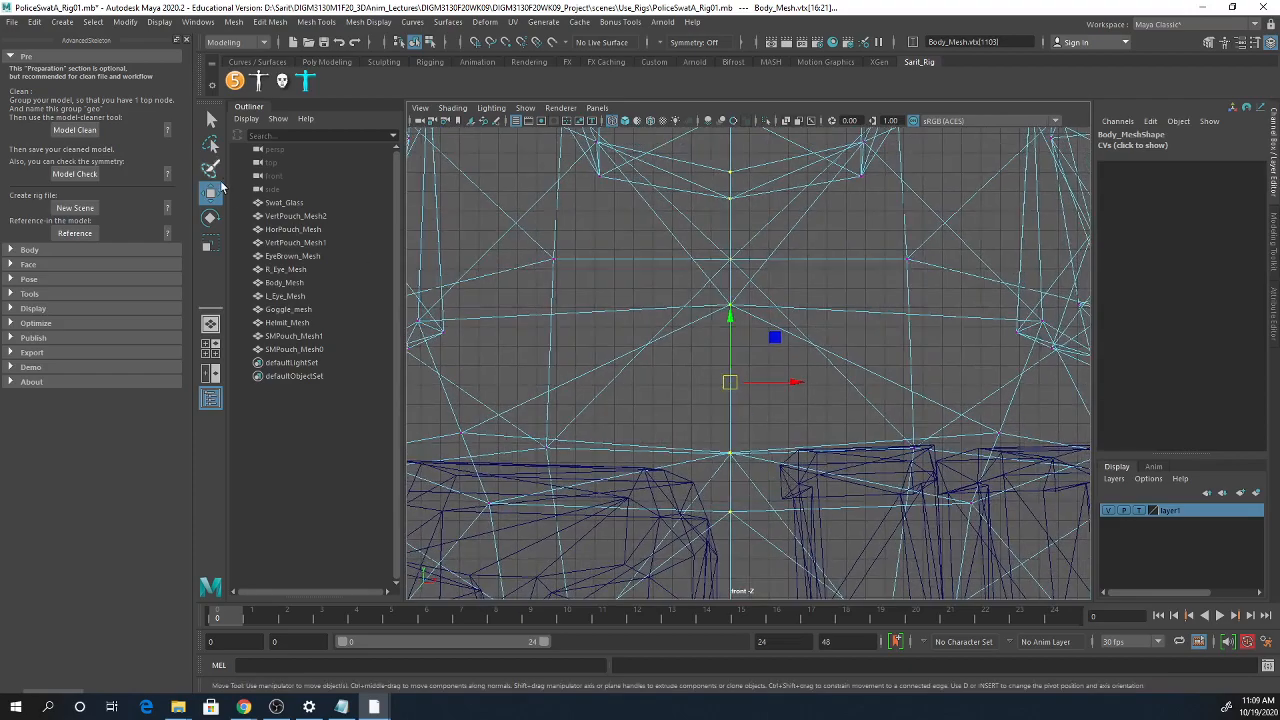
{"action": "double_click", "coordinate": [212, 195]}
{"action": "right_click_drag", "start_coordinate": [680, 356], "coordinate": [486, 340], "text": "alt"}
{"action": "mouse_move", "coordinate": [749, 406]}
{"action": "right_mouse_down", "text": "alt"}
{"action": "mouse_move", "coordinate": [557, 395]}
{"action": "mouse_move", "coordinate": [434, 366]}
{"action": "right_mouse_up", "text": "alt"}
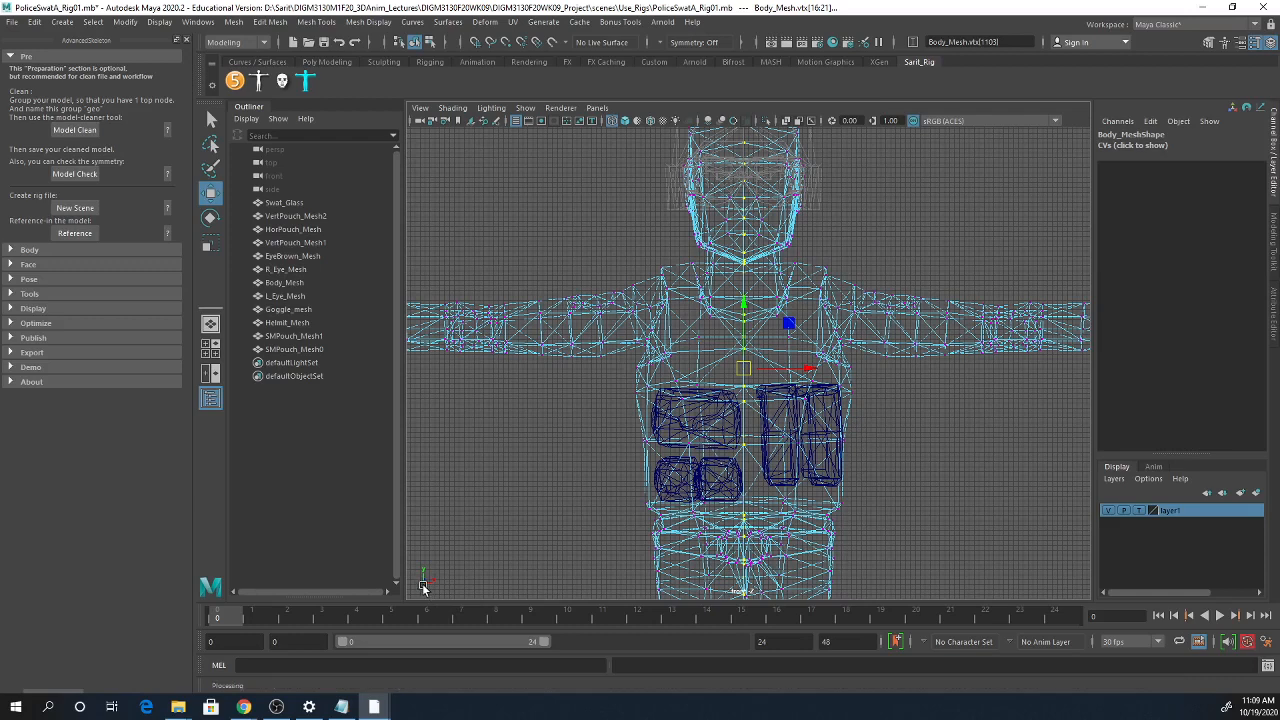
{"action": "left_click_drag", "start_coordinate": [1279, 108], "coordinate": [408, 176]}
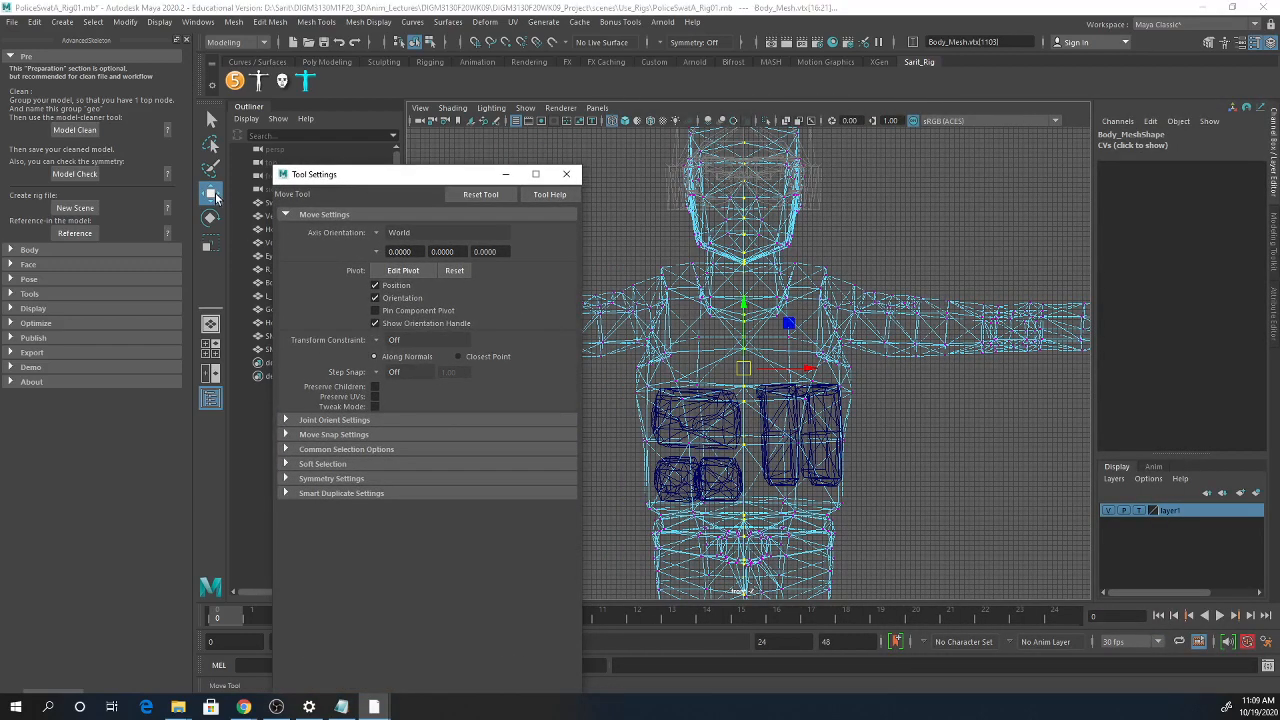
{"action": "left_click", "coordinate": [337, 434]}
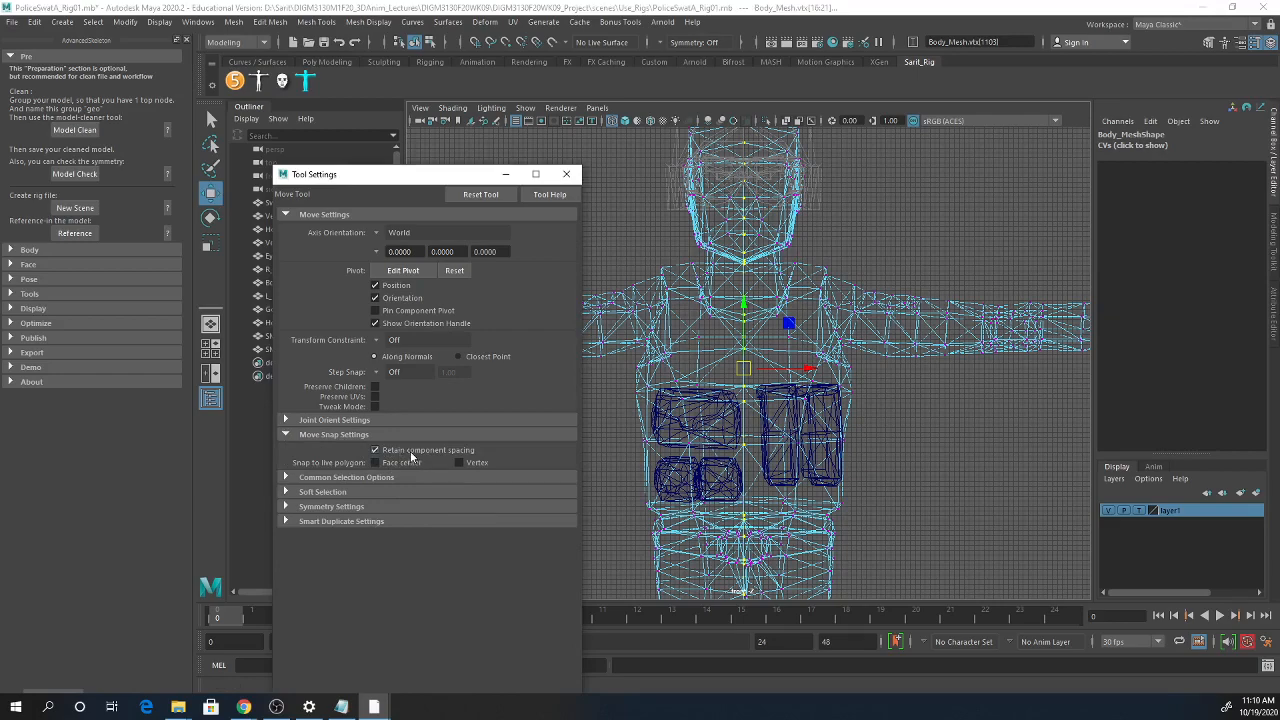
{"action": "scroll", "coordinate": [760, 272], "scroll_direction": "up", "scroll_amount": 10}
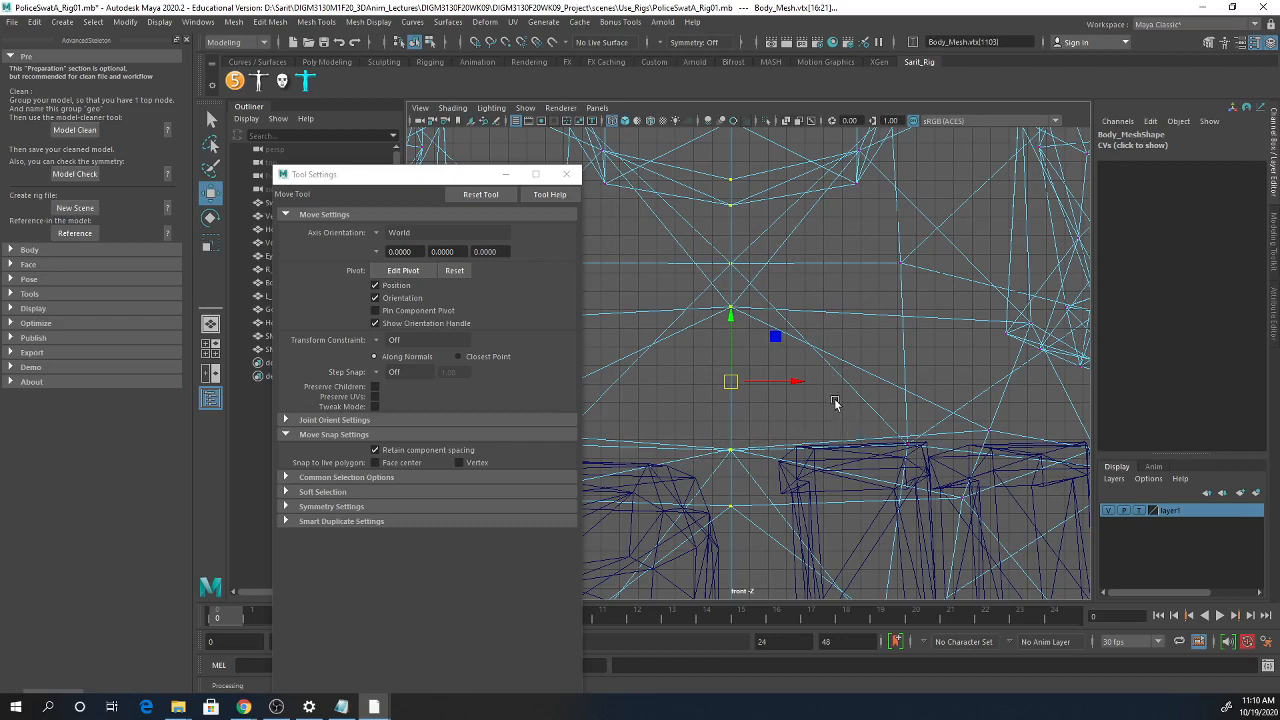
{"action": "left_click", "coordinate": [729, 381]}
{"action": "scroll", "coordinate": [800, 415], "scroll_direction": "down", "scroll_amount": 5}
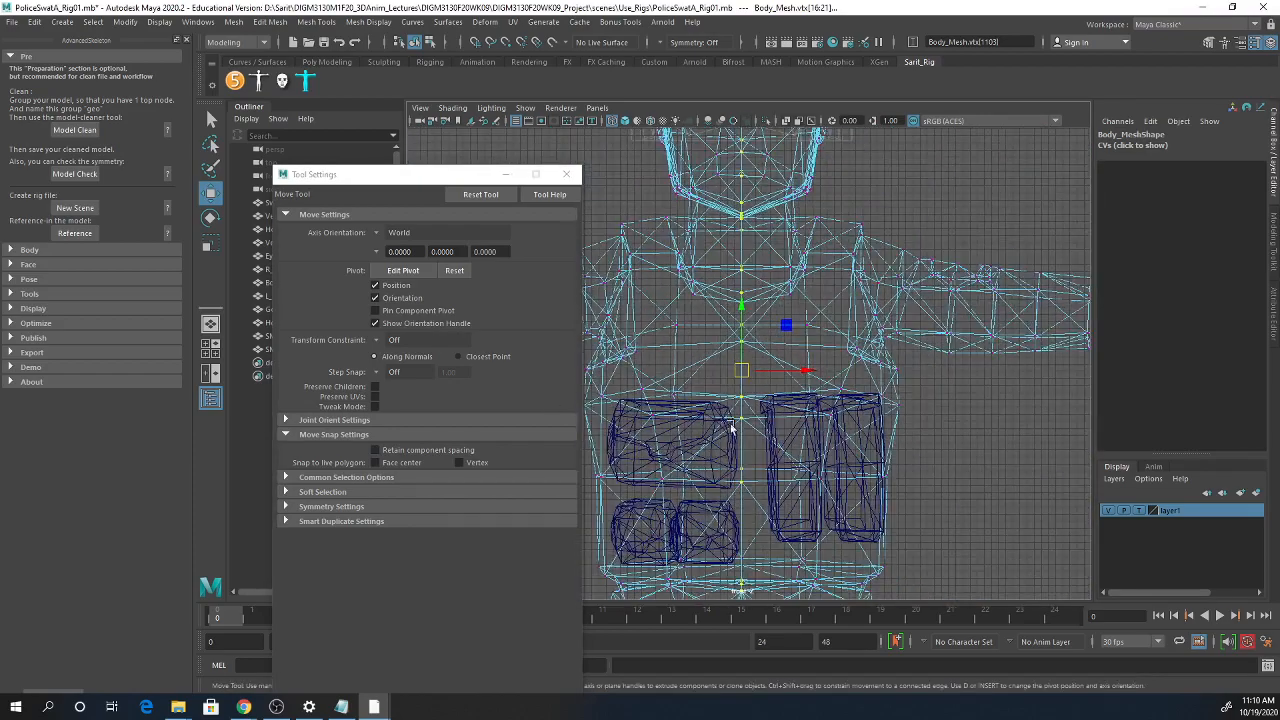
- Move the selected centreline vertices sideways along X and add the missed upper-chest vertex to the selection
{"action": "right_click_drag", "start_coordinate": [716, 298], "coordinate": [1121, 363], "text": "alt"}
{"action": "middle_click_drag", "start_coordinate": [820, 324], "coordinate": [818, 394], "text": "alt"}
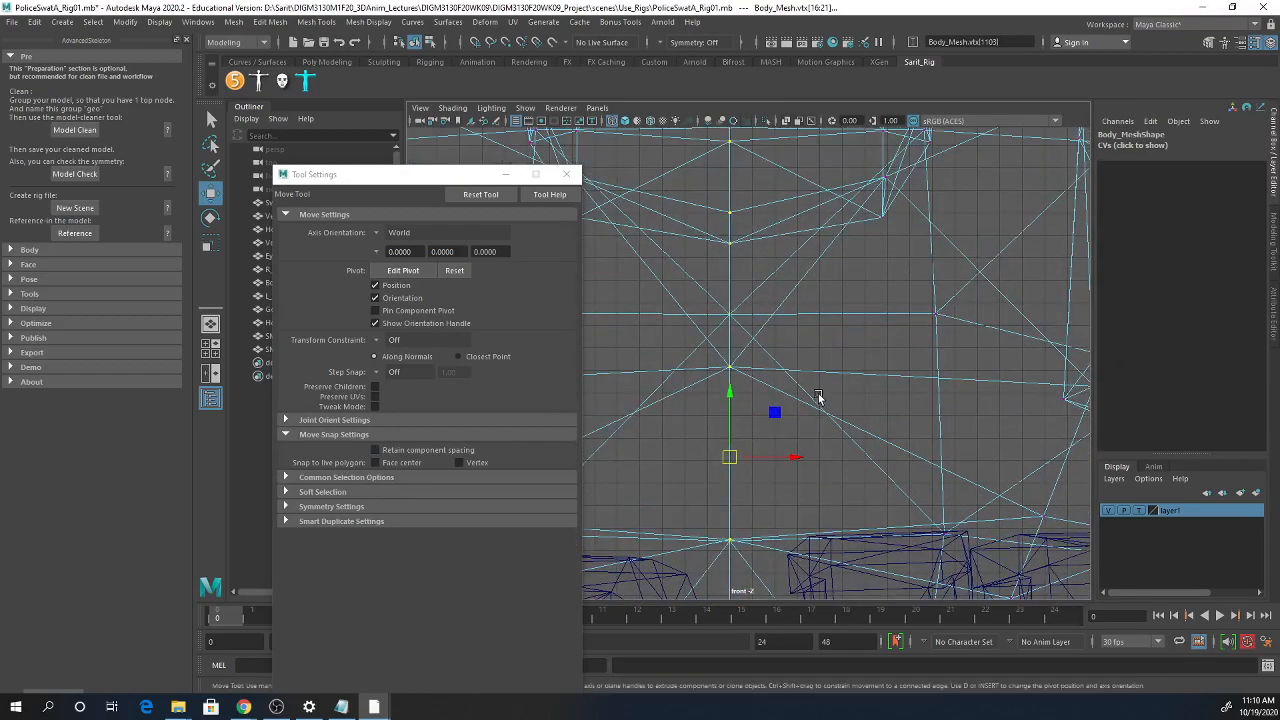
{"action": "scroll", "coordinate": [840, 433], "scroll_direction": "down", "scroll_amount": 1}
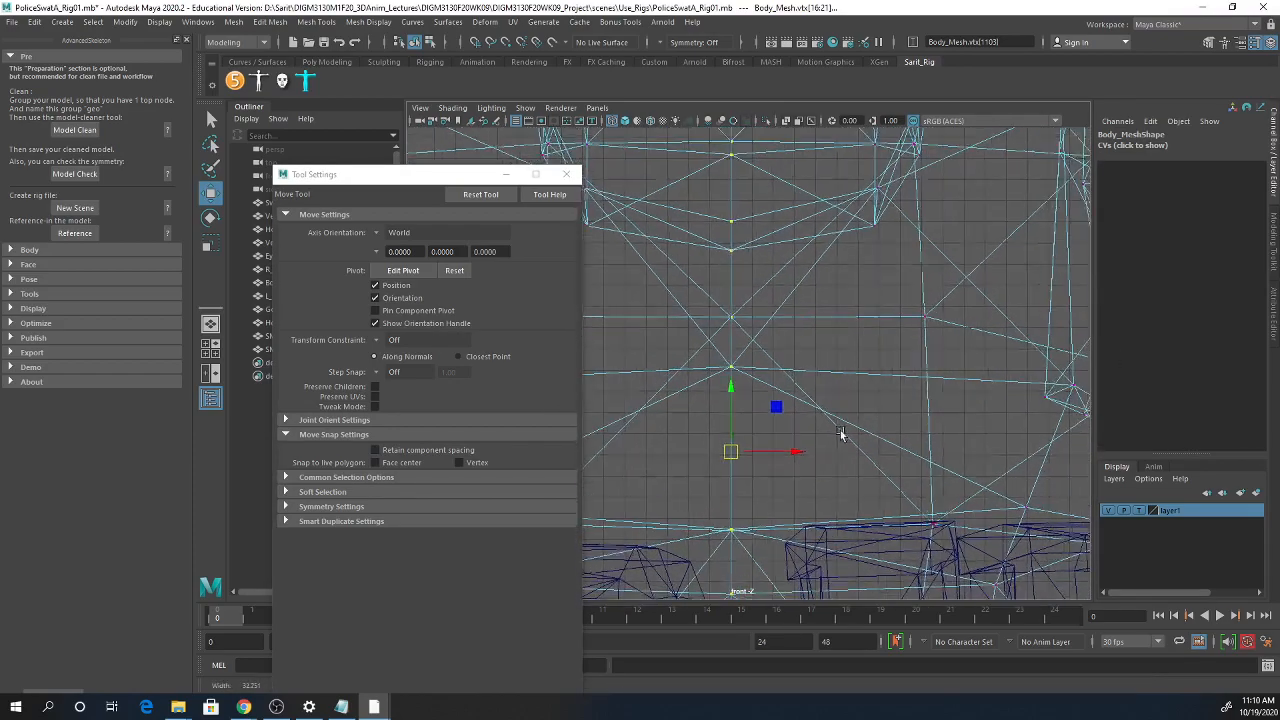
{"action": "scroll", "coordinate": [840, 433], "scroll_direction": "down", "scroll_amount": 1}
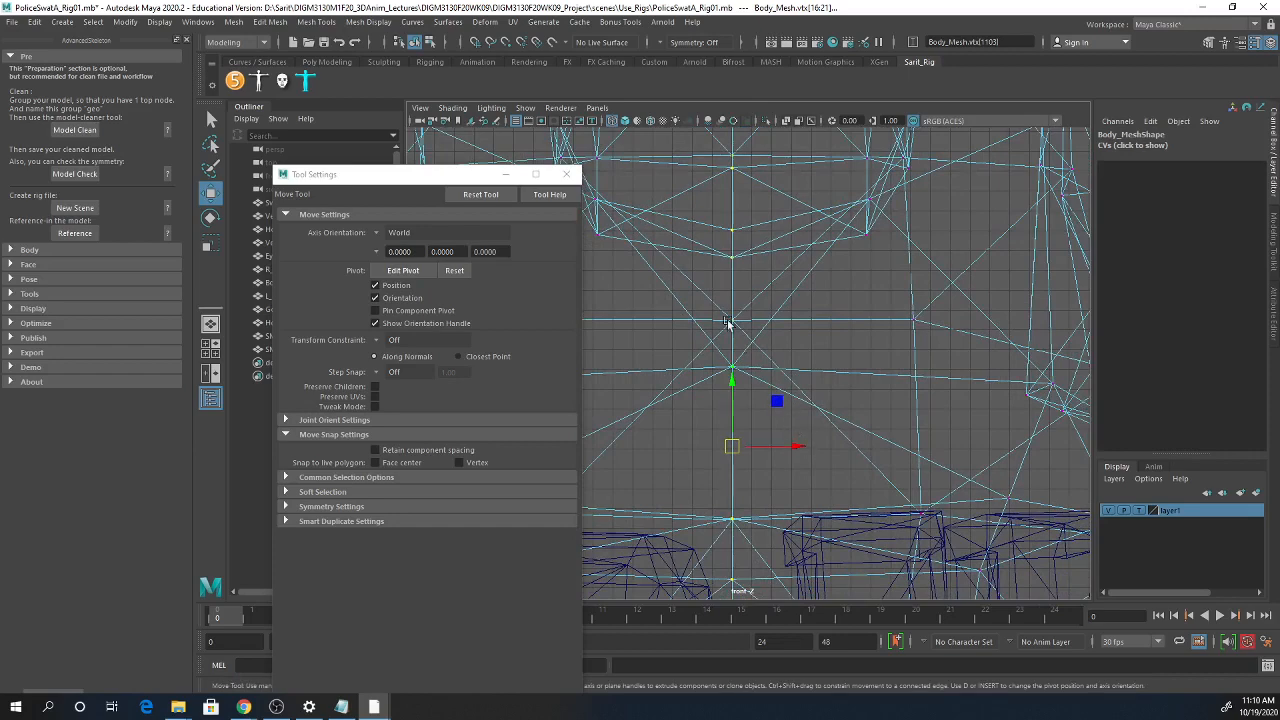
{"action": "left_click_drag", "start_coordinate": [797, 449], "coordinate": [828, 449]}
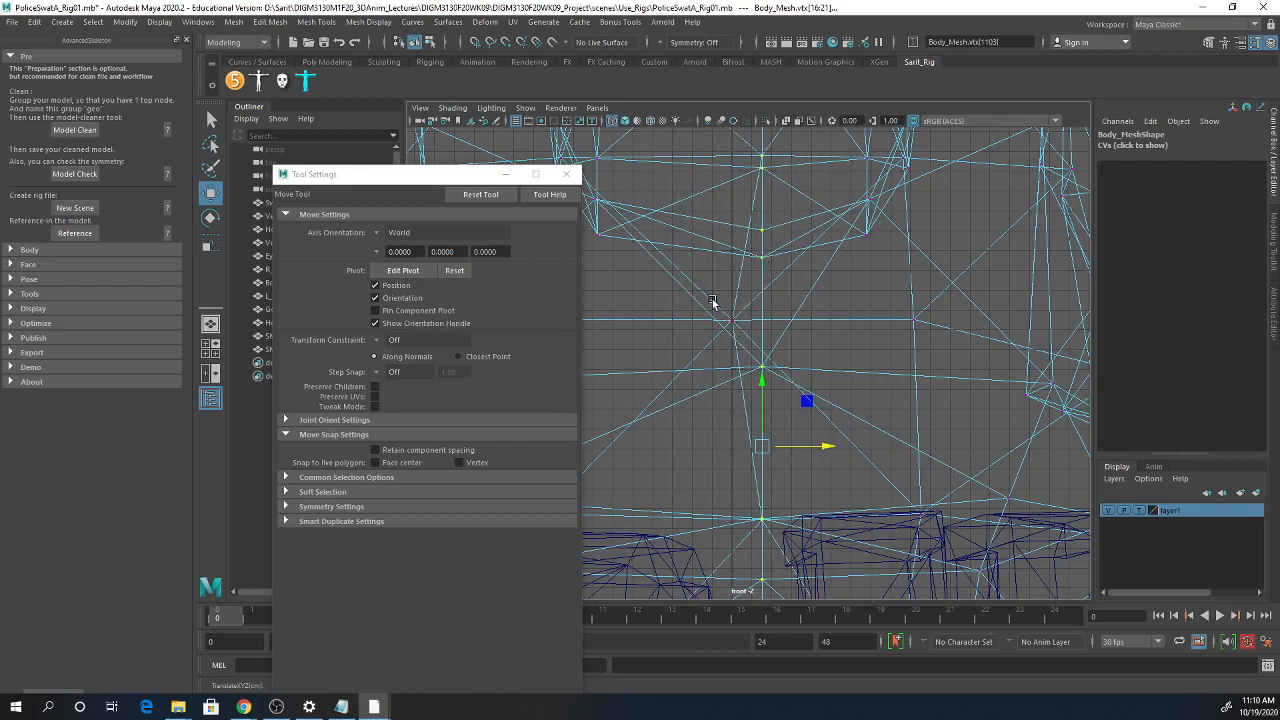
{"action": "left_click_drag", "start_coordinate": [716, 295], "coordinate": [752, 331], "text": "shift"}
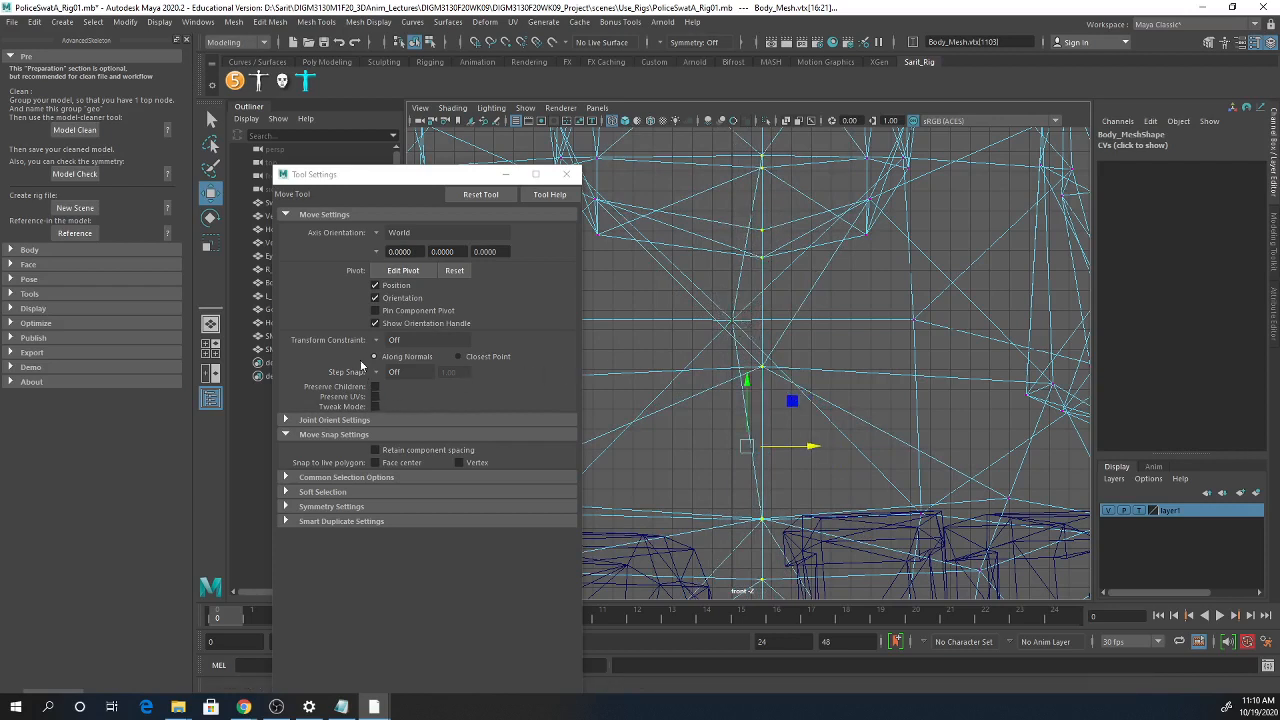
- Turn on Retain component spacing and grid snapping, and try shifting the centreline vertices along X
{"action": "left_click", "coordinate": [377, 451]}
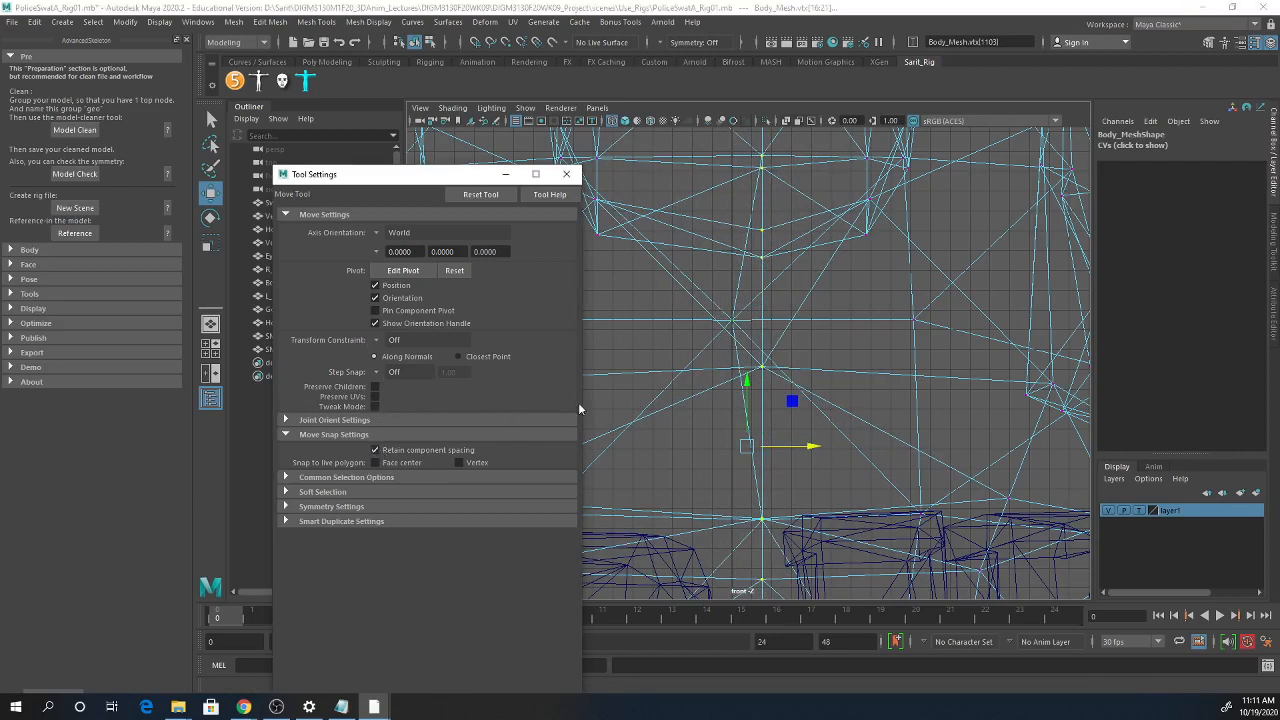
{"action": "left_click", "coordinate": [476, 42]}
{"action": "left_click_drag", "start_coordinate": [808, 444], "coordinate": [765, 451]}
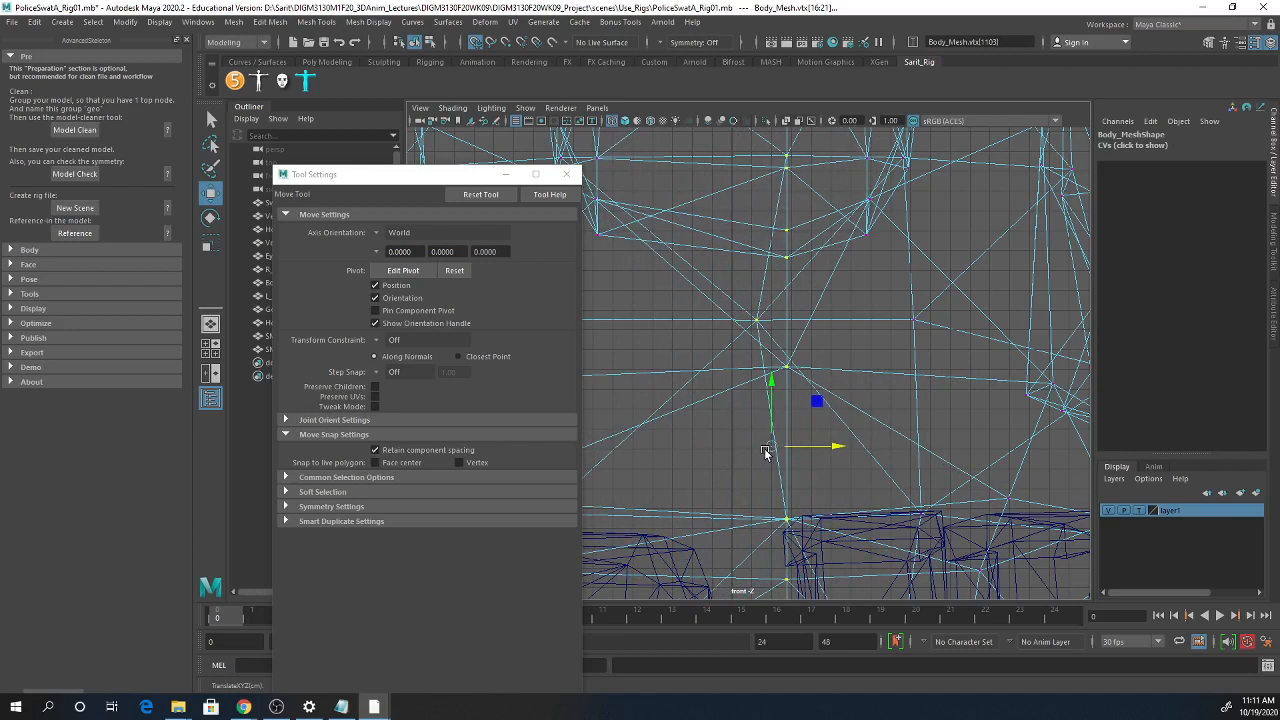
- Turn off Retain component spacing, snap all the centreline vertices along X onto the central grid line, and close the tool settings
{"action": "left_click", "coordinate": [375, 450]}
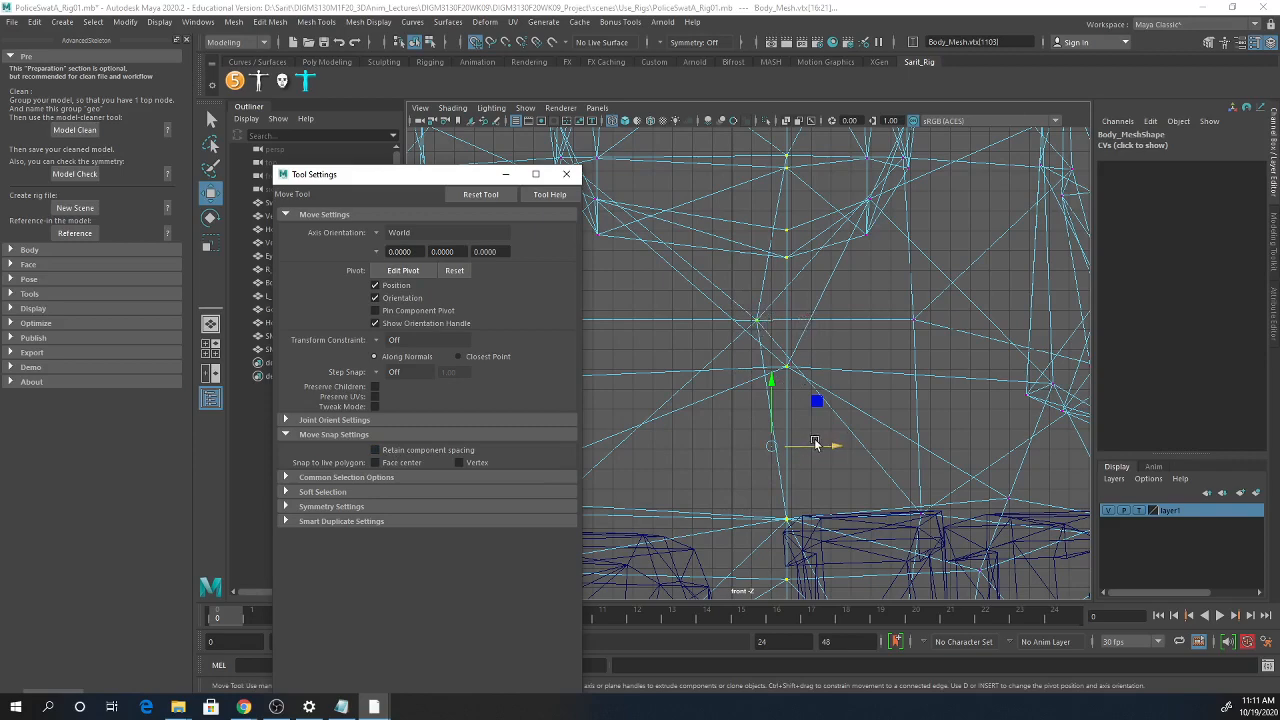
{"action": "left_click_drag", "start_coordinate": [834, 446], "coordinate": [737, 451]}
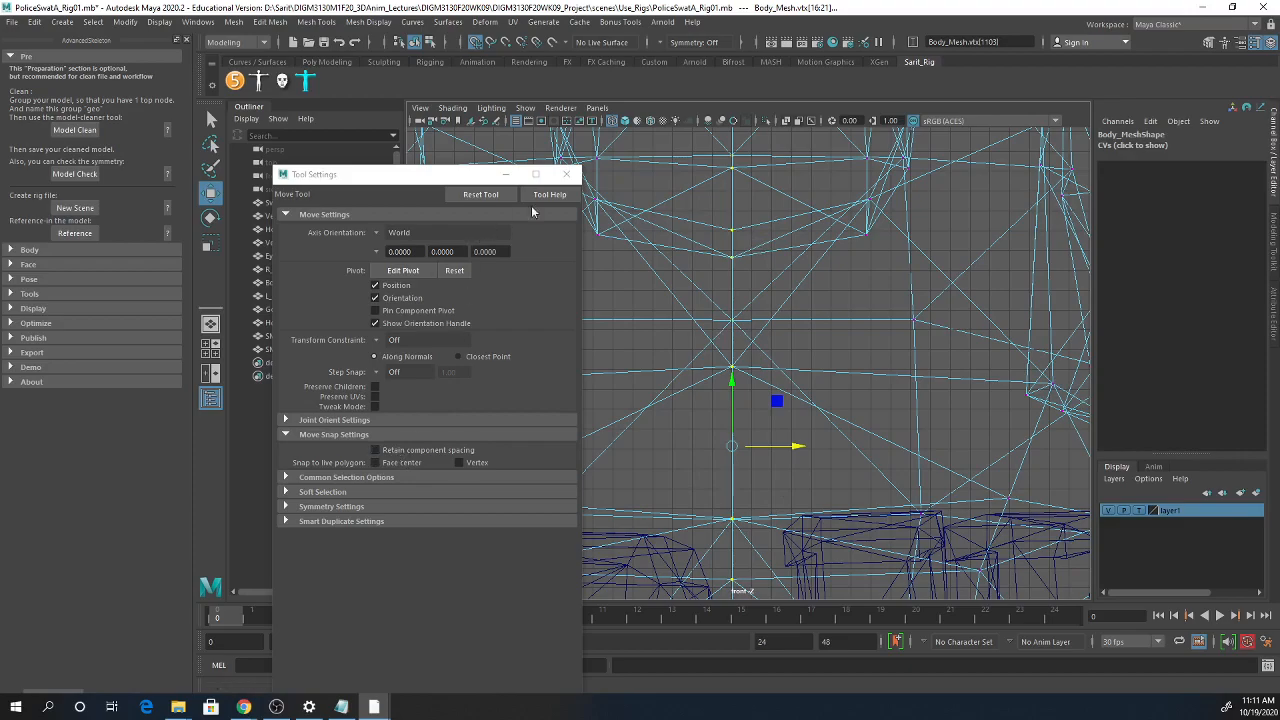
{"action": "left_click", "coordinate": [566, 174]}
{"action": "scroll", "coordinate": [848, 451], "scroll_direction": "down", "scroll_amount": 3}
{"action": "scroll", "coordinate": [451, 363], "scroll_direction": "down", "scroll_amount": 5}
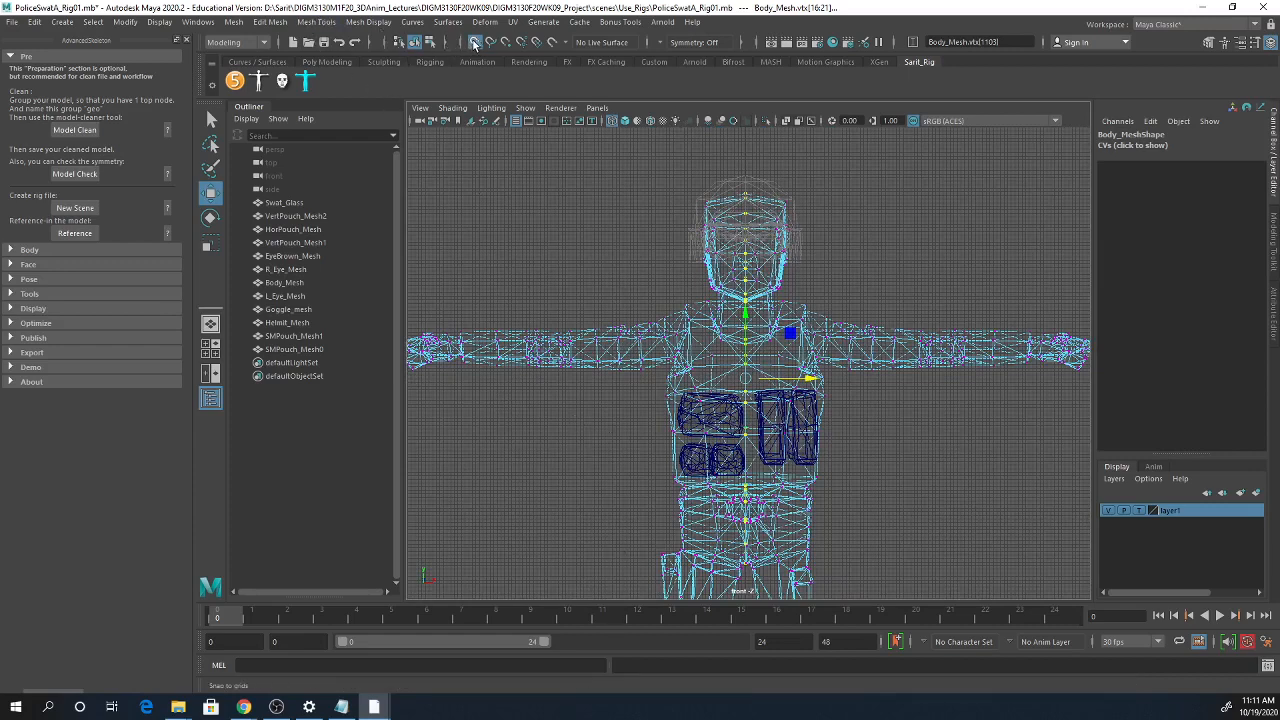
- Turn off grid snapping, return the body mesh to object mode, and deselect it
{"action": "right_click", "coordinate": [846, 341]}
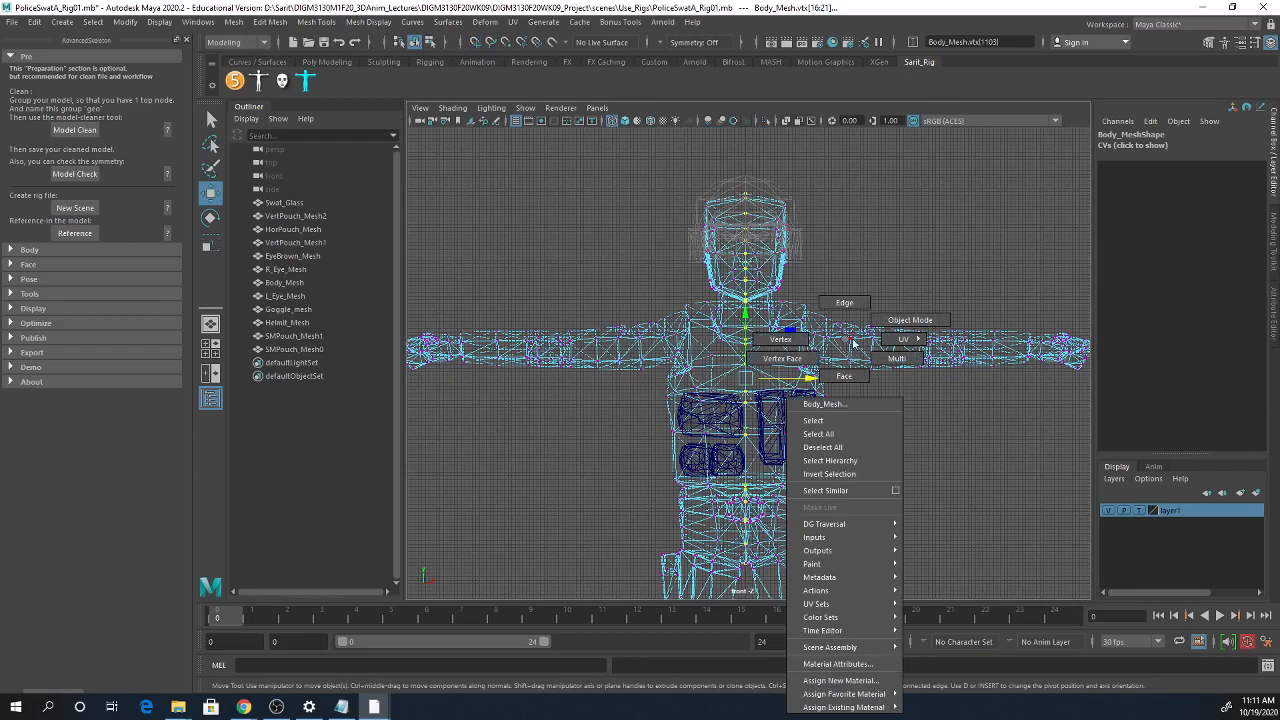
{"action": "left_click", "coordinate": [874, 325]}
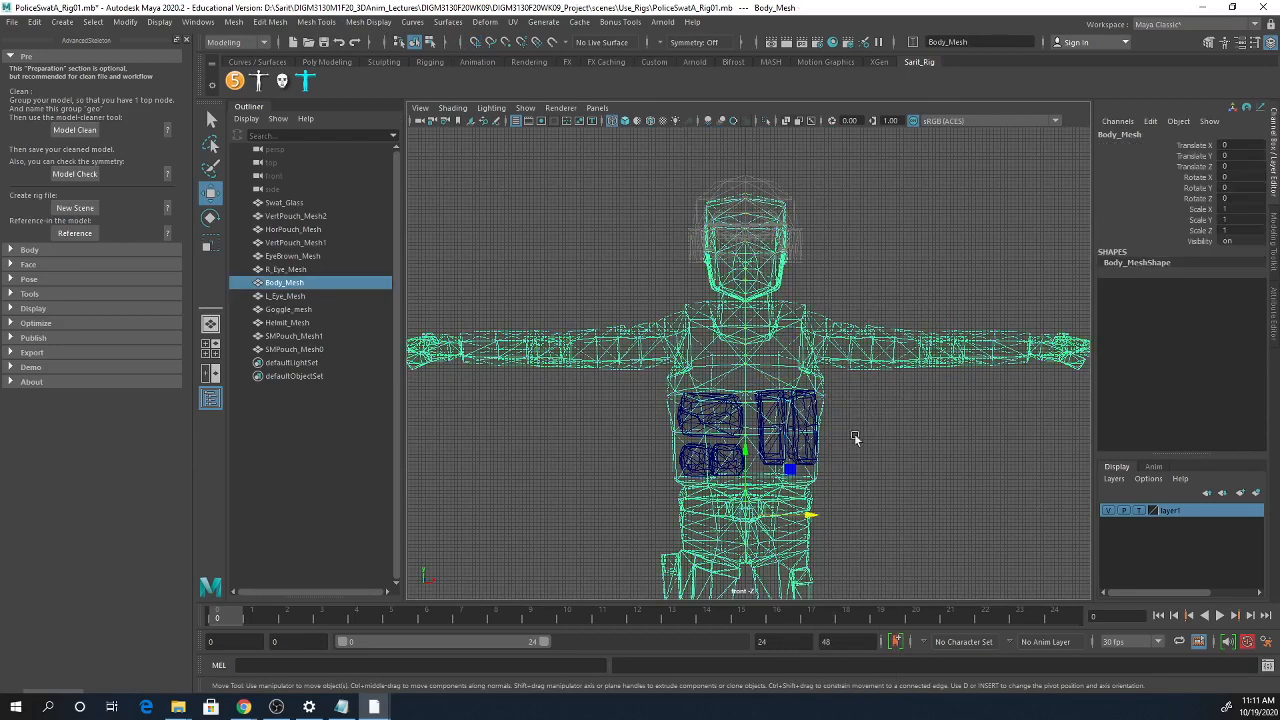
{"action": "left_click", "coordinate": [559, 442]}
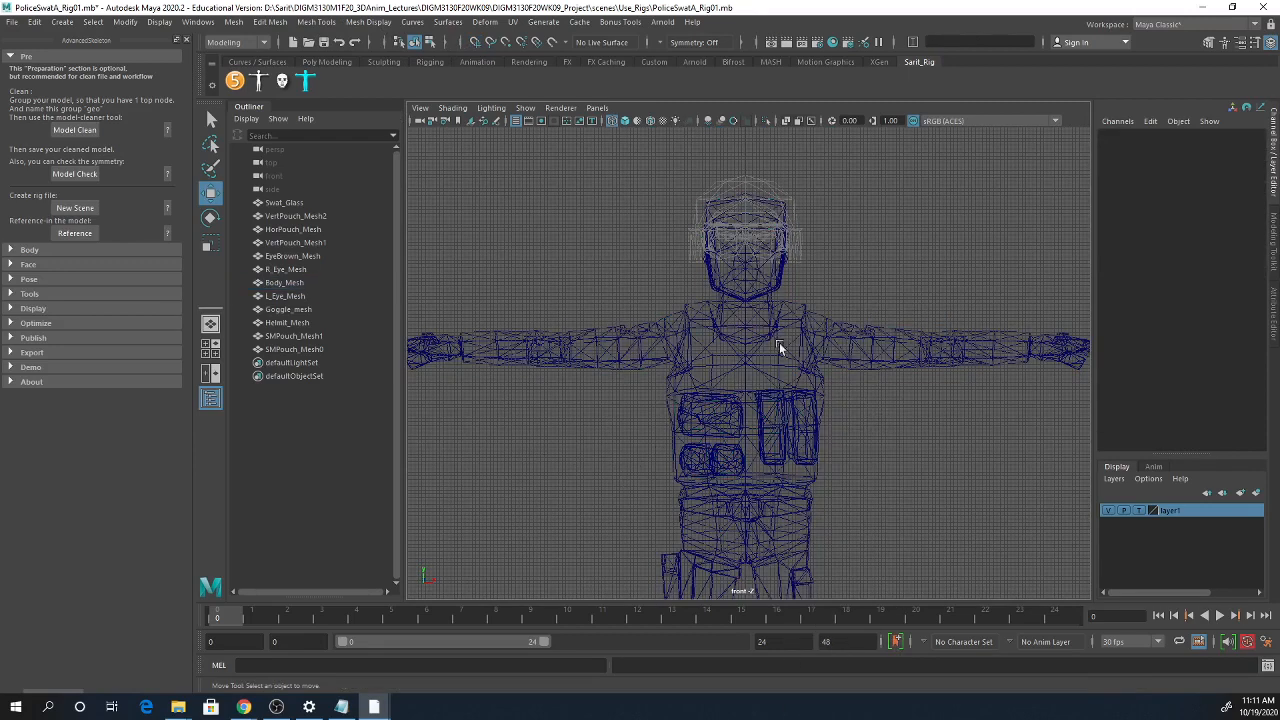
- Return the viewport to shaded display with wireframe on shaded for the full character
{"action": "key", "text": "5"}
{"action": "scroll", "coordinate": [828, 445], "scroll_direction": "down", "scroll_amount": 3}
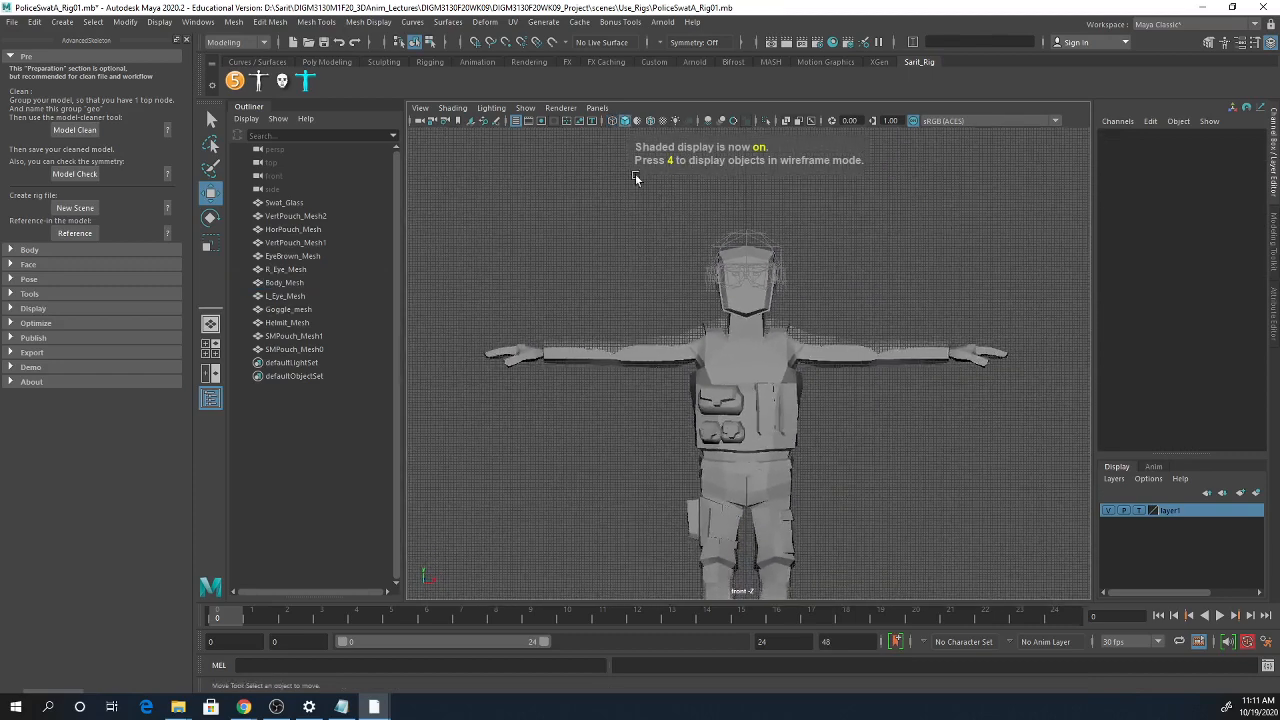
{"action": "left_click", "coordinate": [650, 121]}
{"action": "middle_click_drag", "start_coordinate": [853, 487], "coordinate": [765, 452], "text": "alt"}
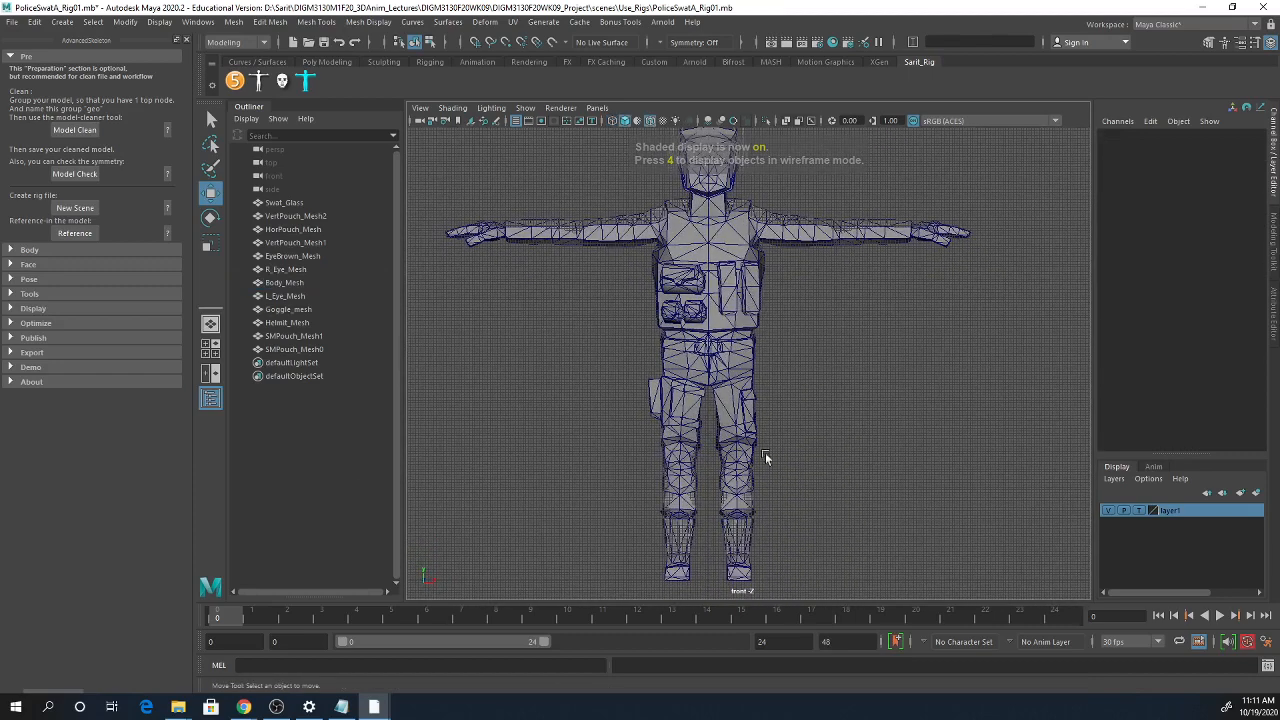
- Expand AdvancedSkeleton's Fit section under Body and reopen the tool as a compact floating window next to the character
{"action": "left_click", "coordinate": [33, 251]}
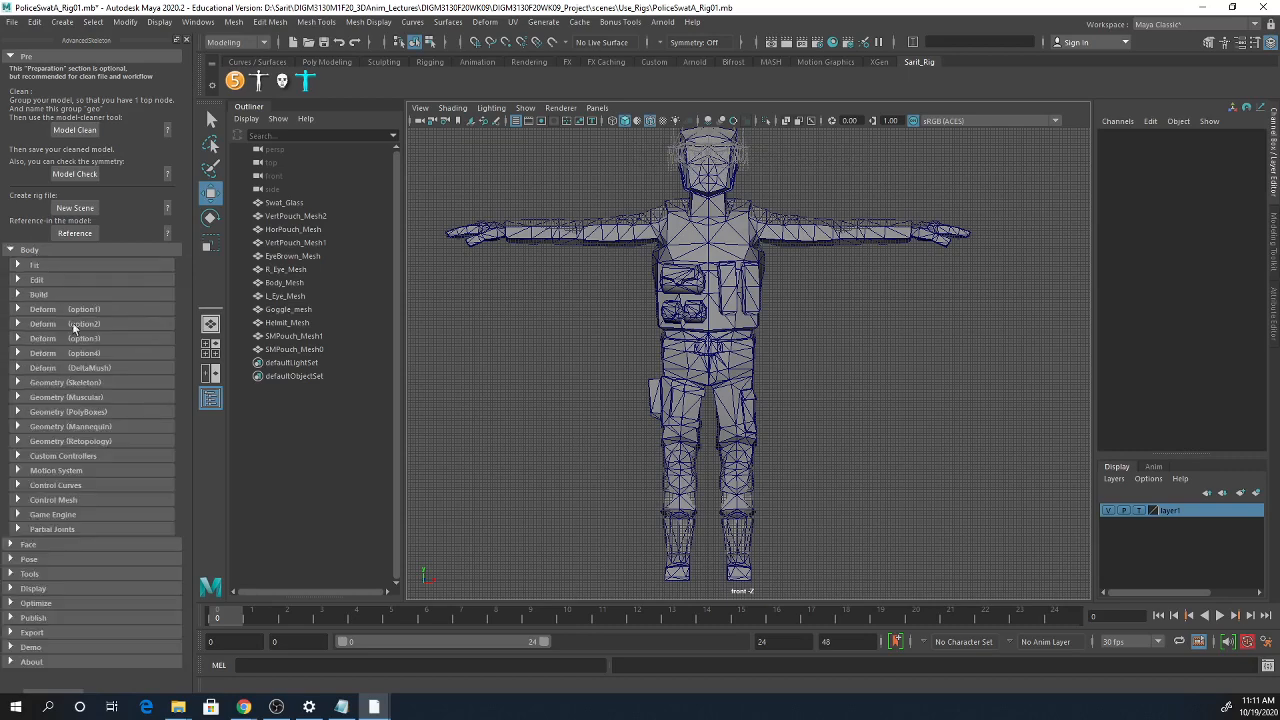
{"action": "left_click", "coordinate": [40, 266]}
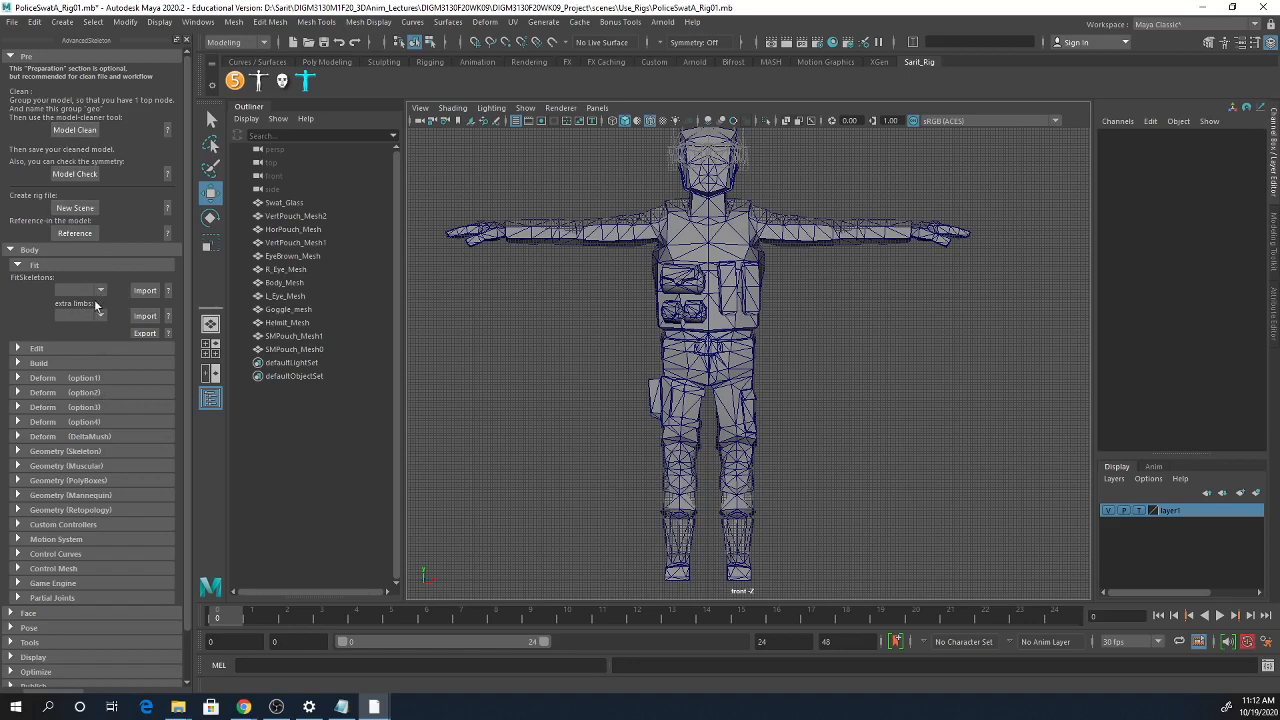
{"action": "left_click", "coordinate": [185, 40]}
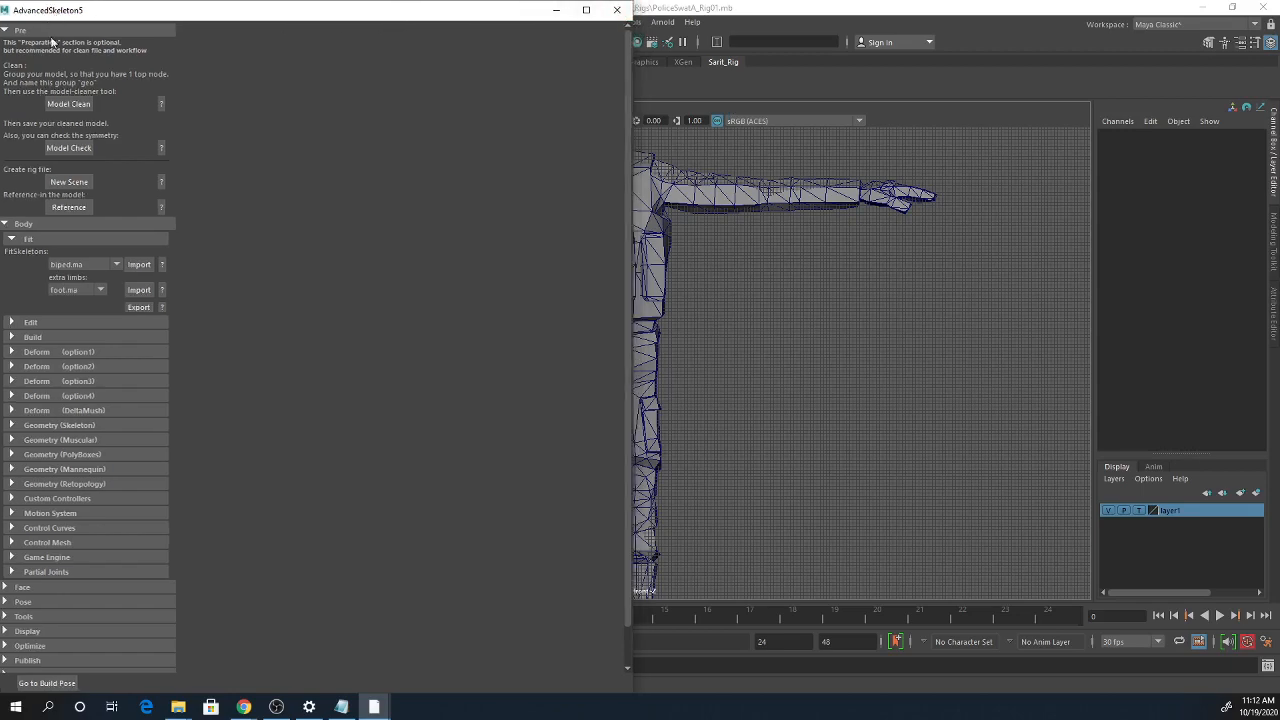
{"action": "left_click_drag", "start_coordinate": [48, 12], "coordinate": [1277, 150]}
{"action": "left_click_drag", "start_coordinate": [1120, 9], "coordinate": [925, 97]}
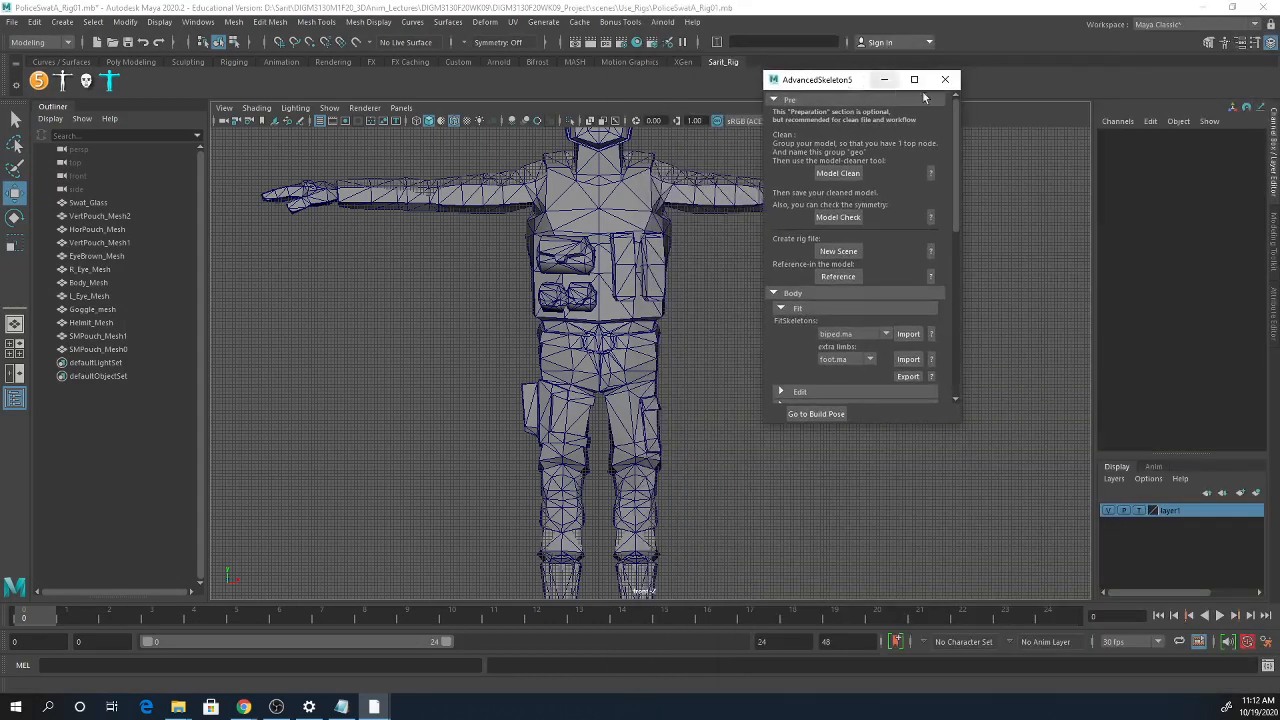
{"action": "left_click_drag", "start_coordinate": [775, 83], "coordinate": [183, 228]}
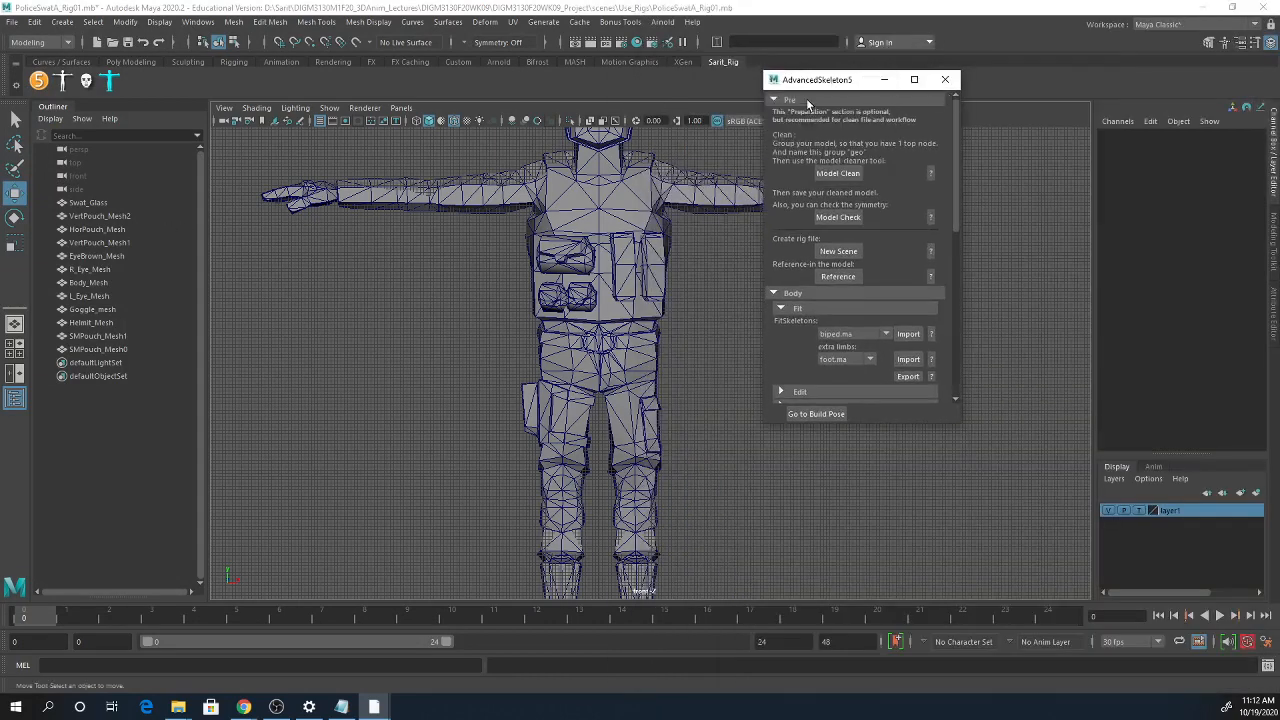
- Move and enlarge the AdvancedSkeleton window to show more sections, keeping biped.ma as the fit skeleton choice
{"action": "left_click_drag", "start_coordinate": [806, 82], "coordinate": [980, 113]}
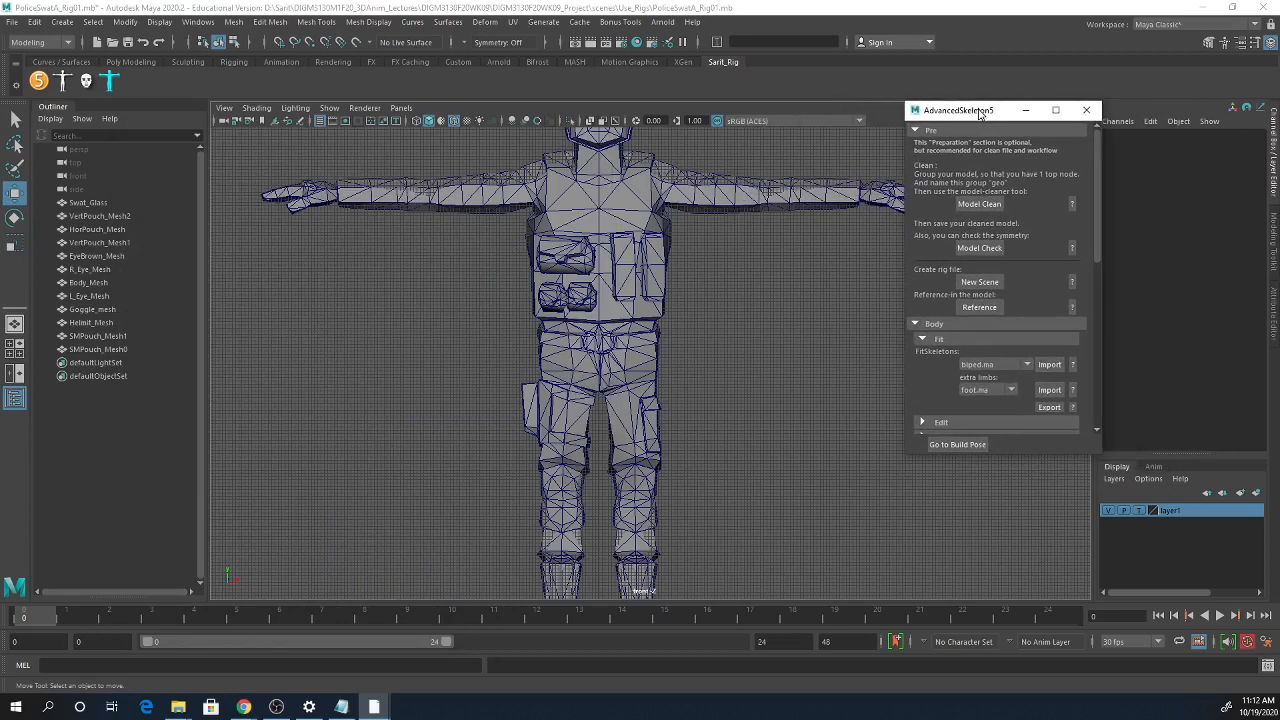
{"action": "left_click", "coordinate": [1020, 366]}
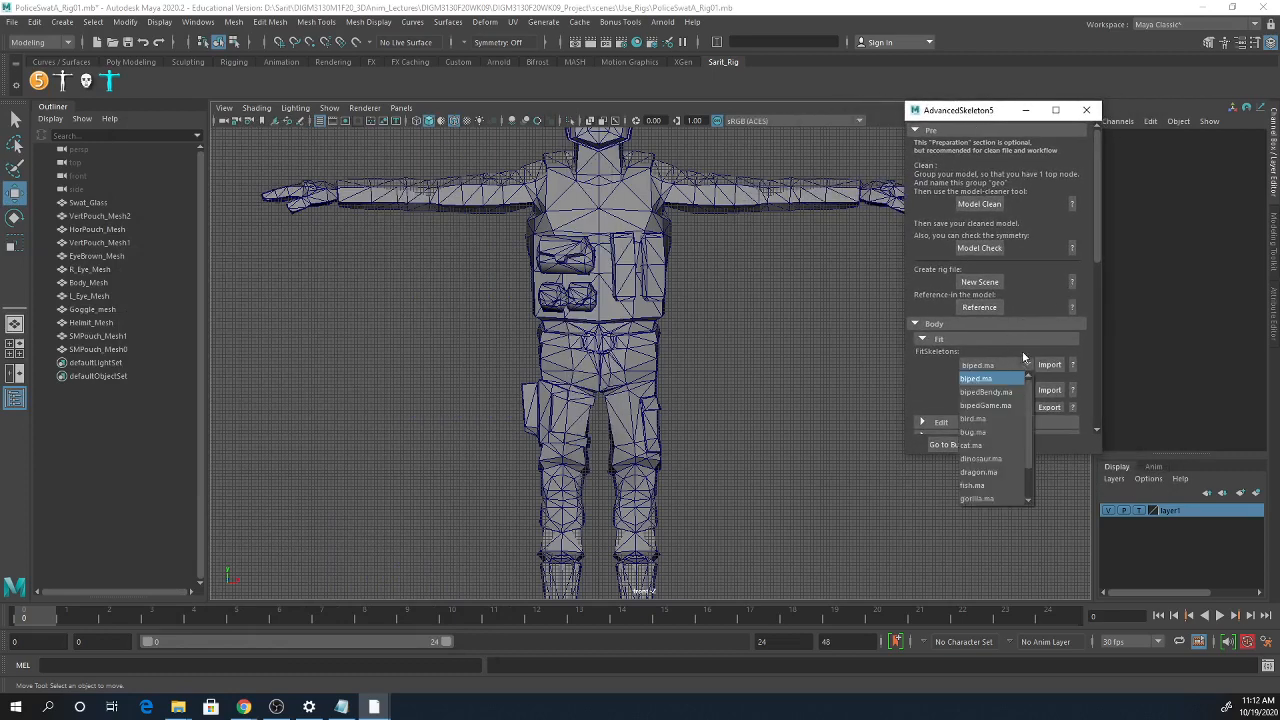
{"action": "left_click", "coordinate": [1022, 356]}
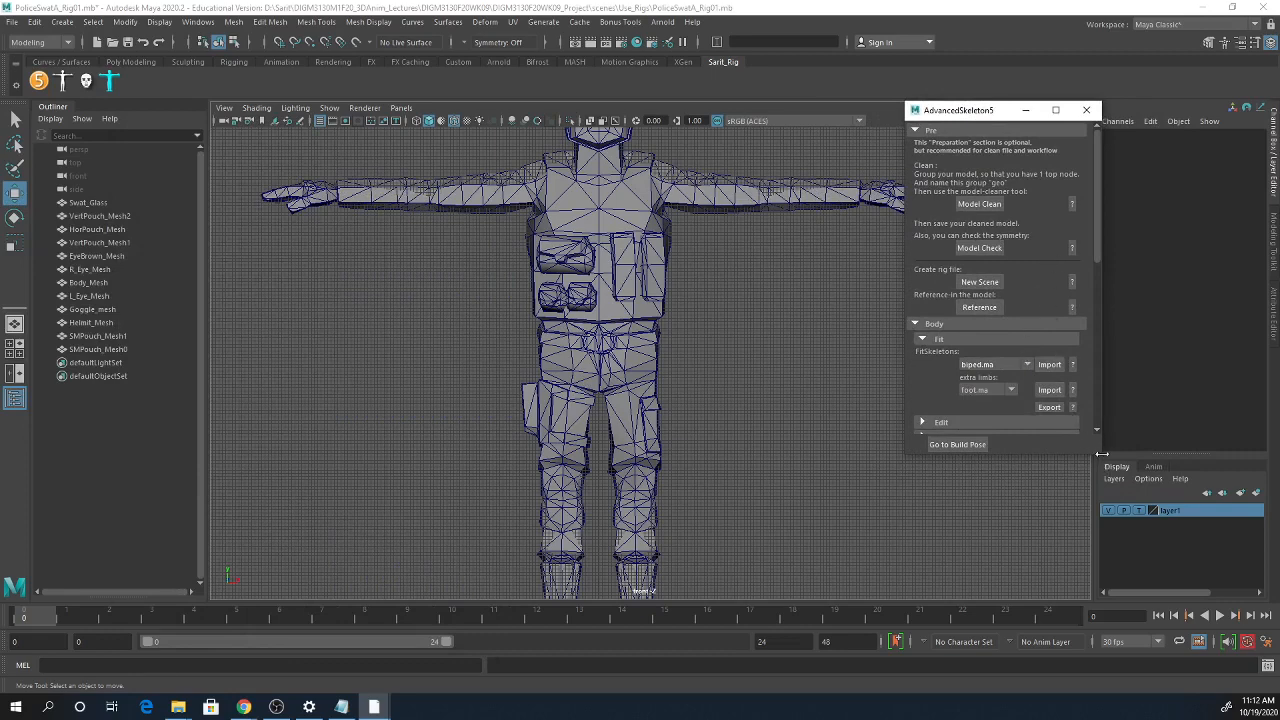
{"action": "left_click_drag", "start_coordinate": [1101, 457], "coordinate": [1107, 630]}
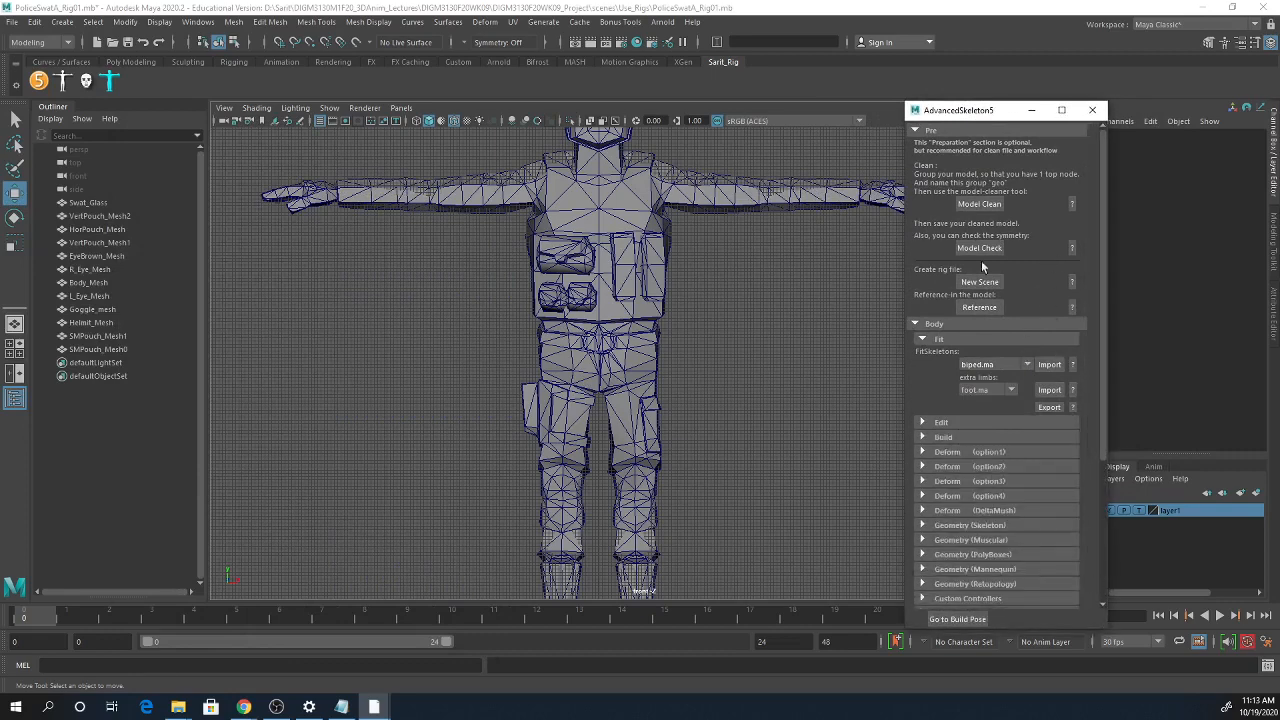
- Open the Model Clean tool, frame the full character, and shift the AdvancedSkeleton window clear of the display layers
{"action": "left_click", "coordinate": [980, 203]}
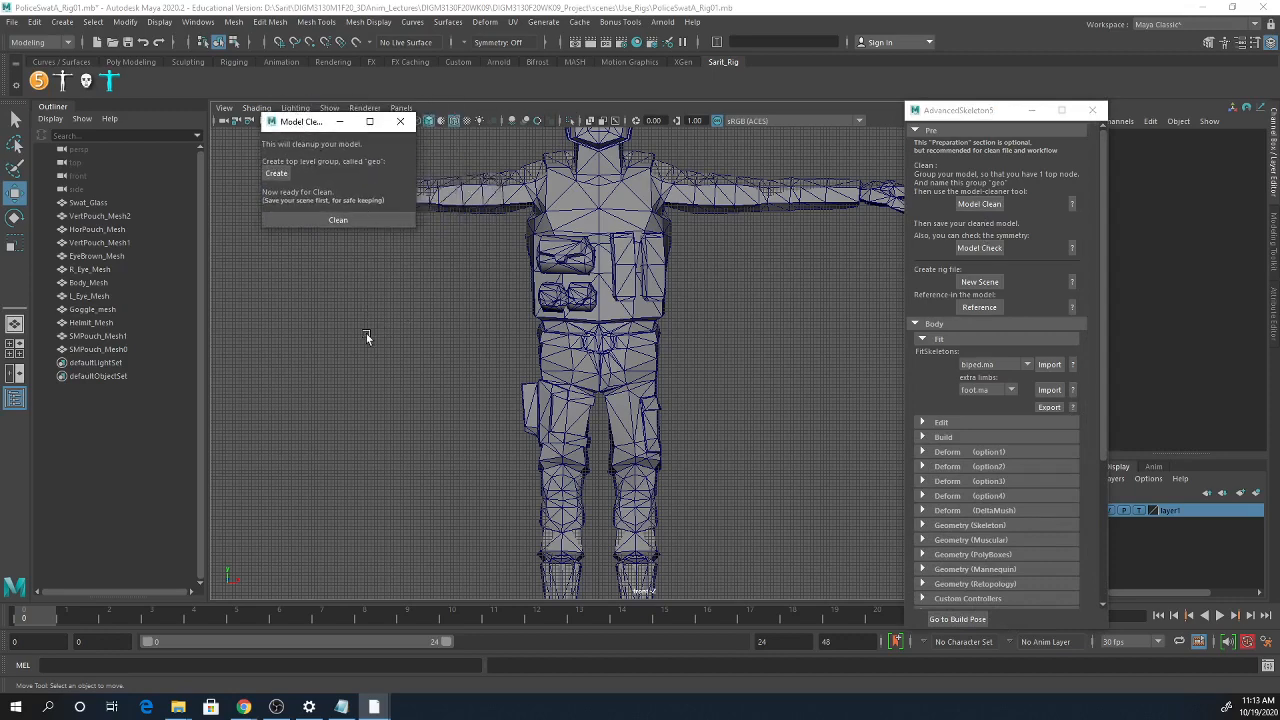
{"action": "scroll", "coordinate": [827, 337], "scroll_direction": "down", "scroll_amount": 2}
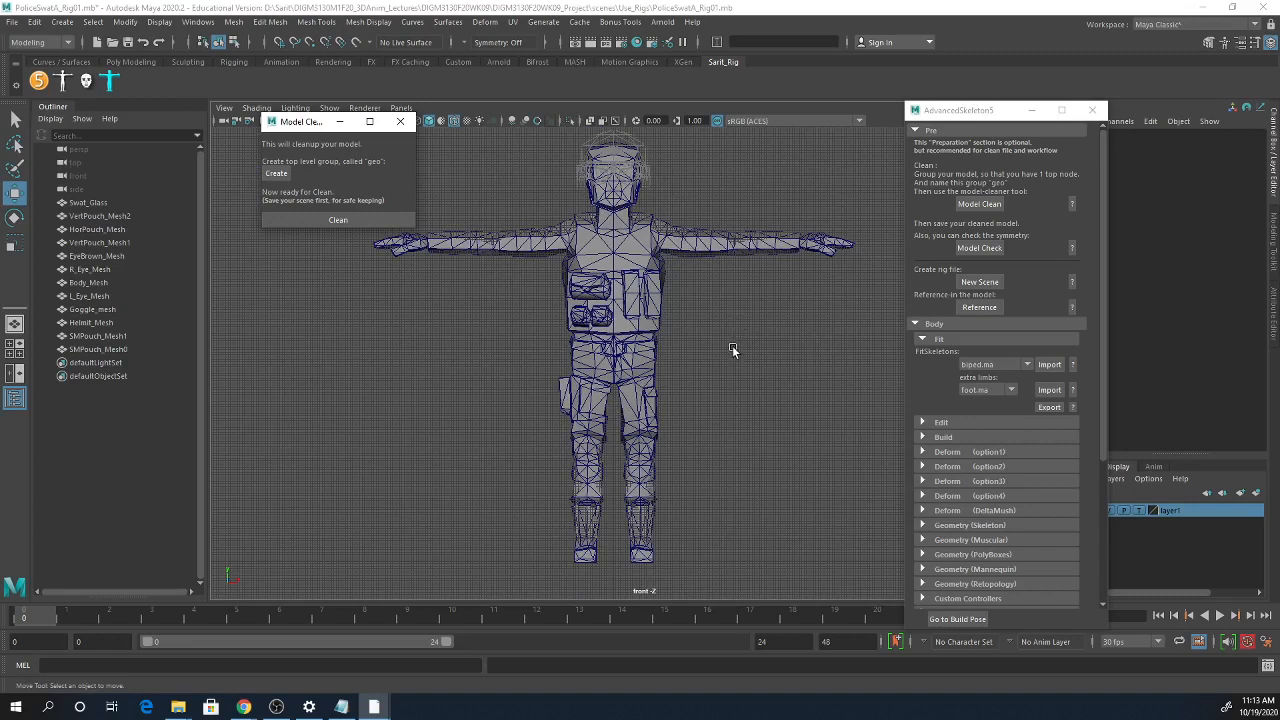
{"action": "scroll", "coordinate": [733, 356], "scroll_direction": "up", "scroll_amount": 2}
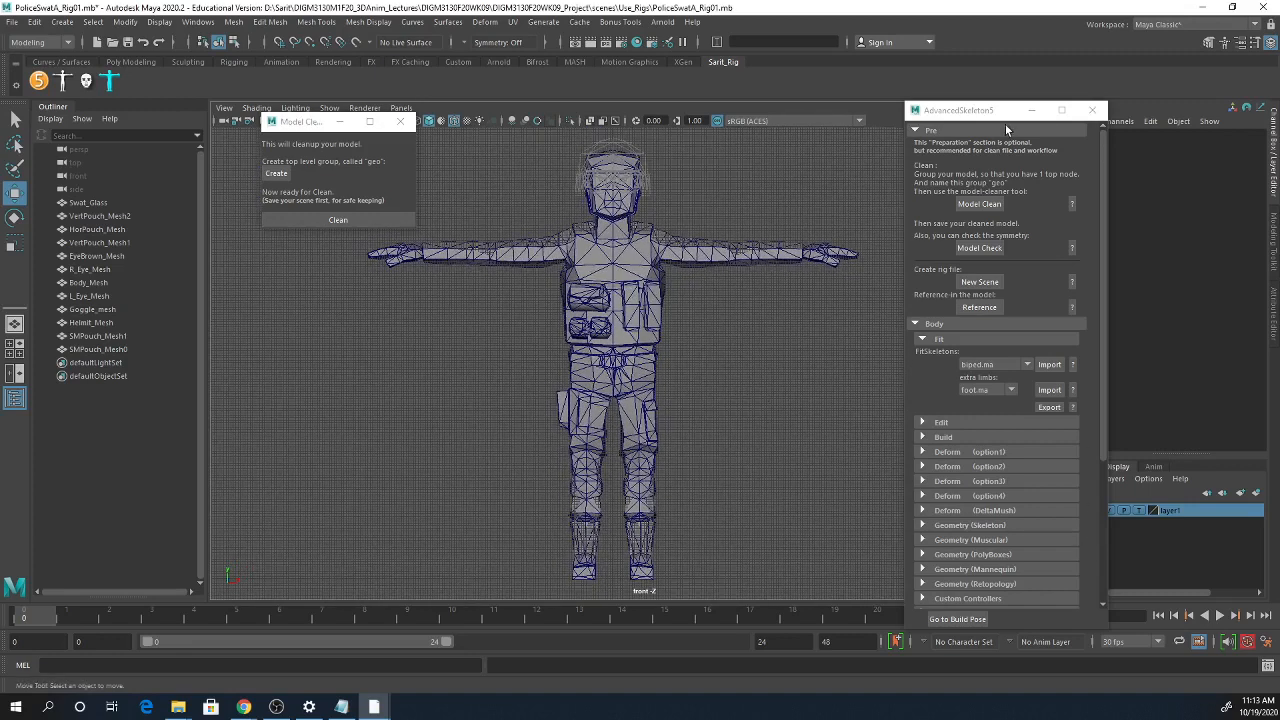
{"action": "left_click_drag", "start_coordinate": [972, 117], "coordinate": [875, 130]}
- Switch layer1 from template to normal display, hide it, and create the top-level geo group for the model
{"action": "left_click", "coordinate": [1137, 510]}
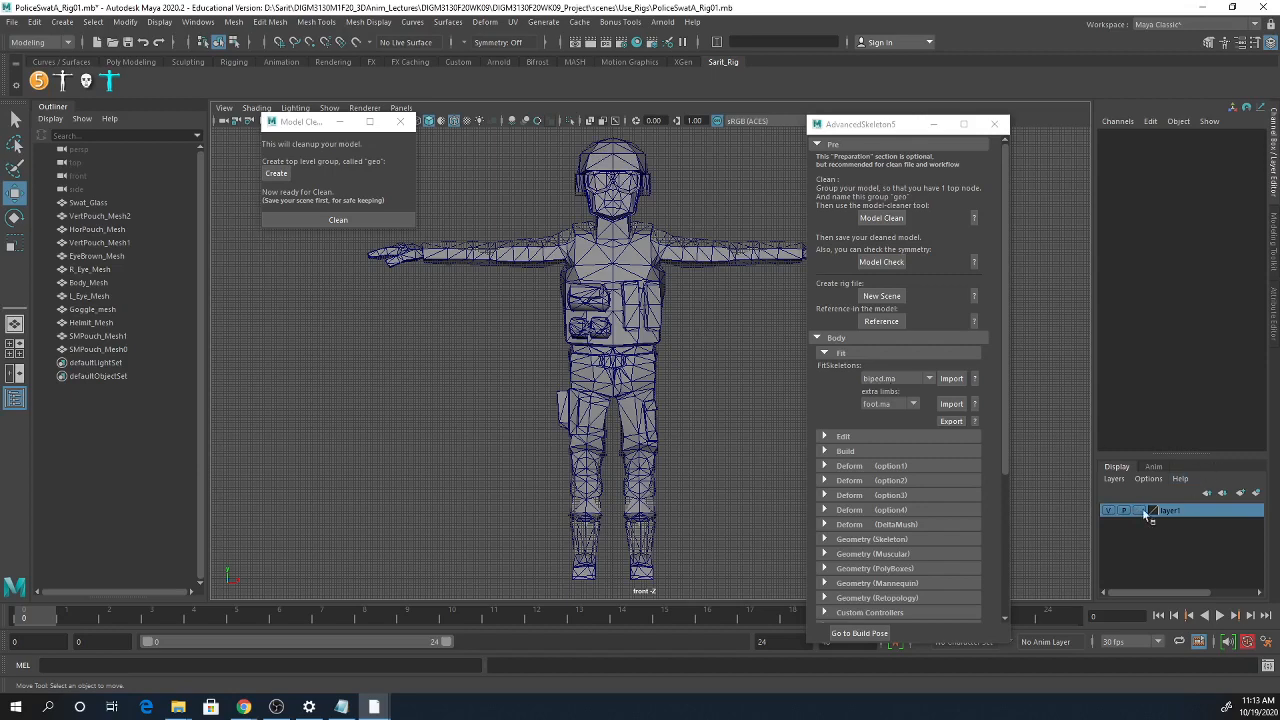
{"action": "left_click", "coordinate": [1109, 511]}
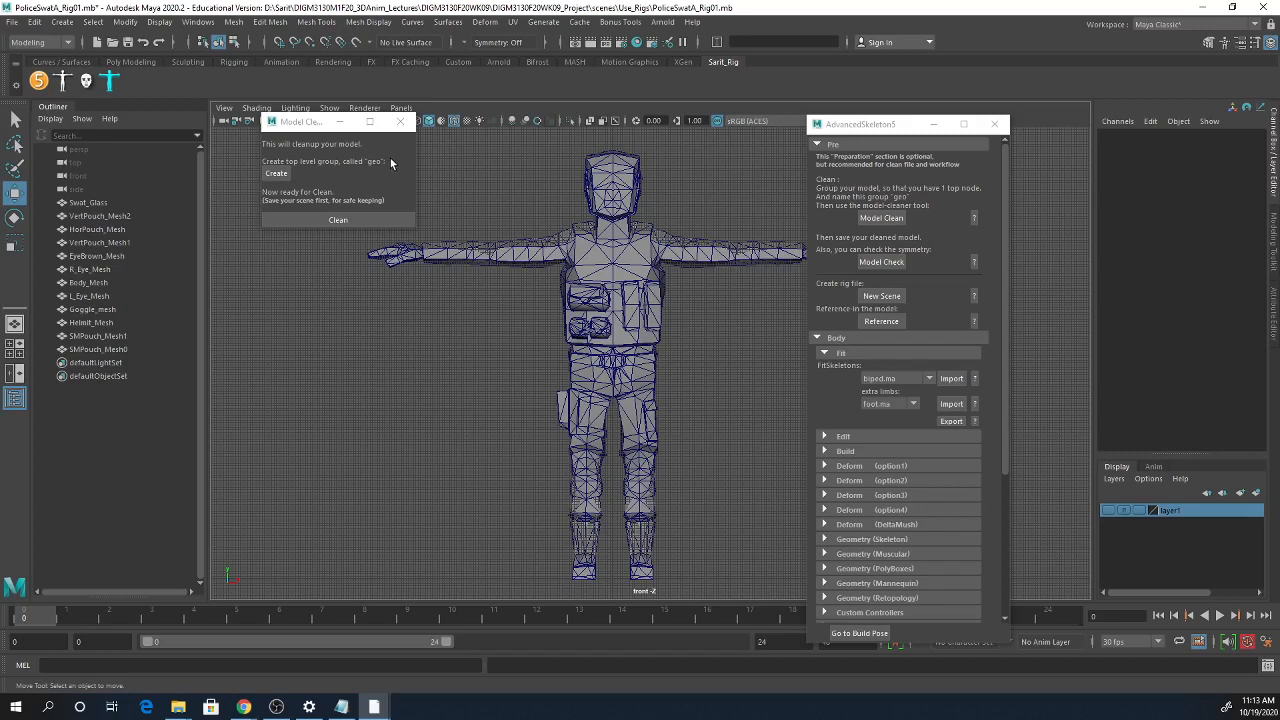
{"action": "left_click", "coordinate": [278, 176]}
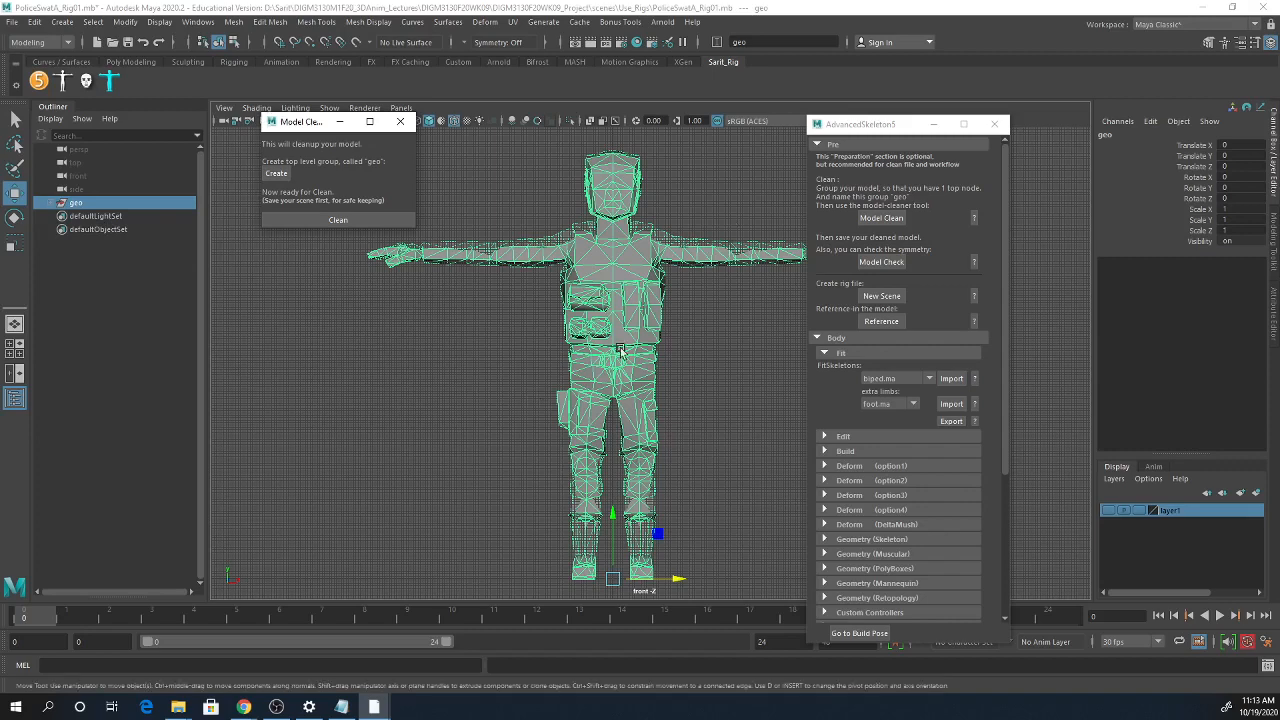
- Toggle layer1's visibility to check the helmet and gear, leaving the layer visible and set to template
{"action": "left_click", "coordinate": [1107, 511]}
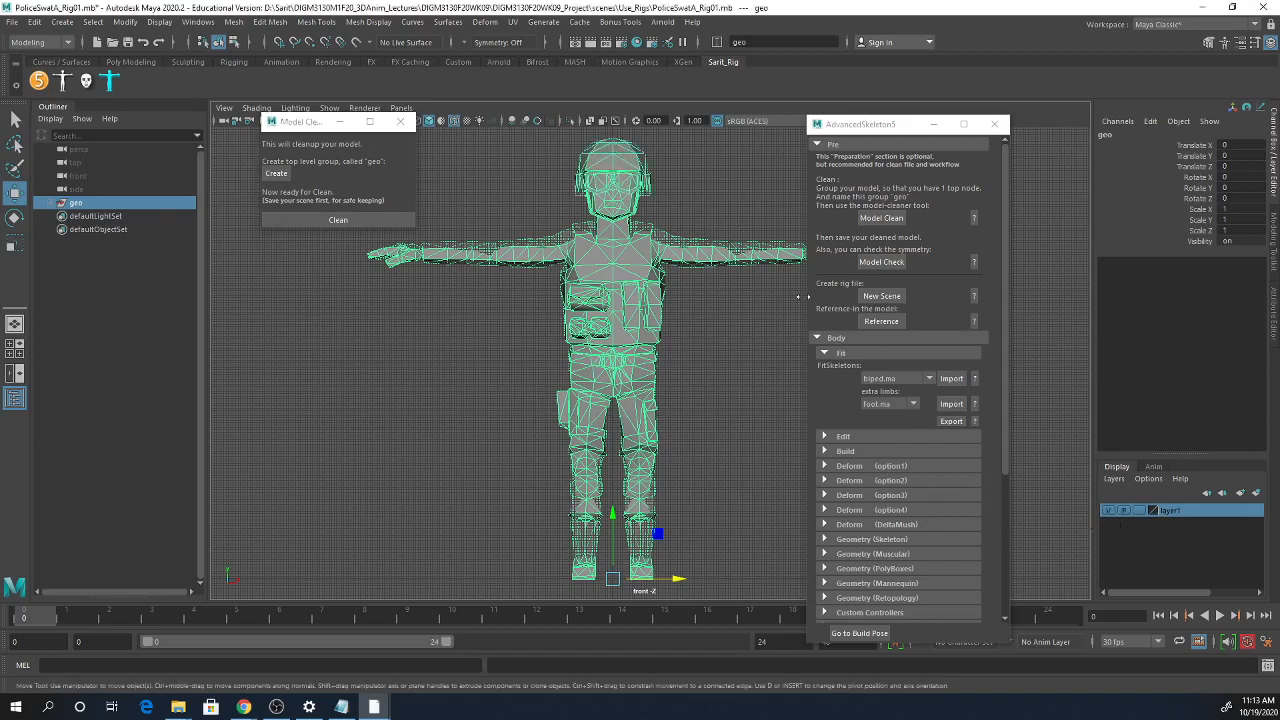
{"action": "left_click", "coordinate": [1106, 512]}
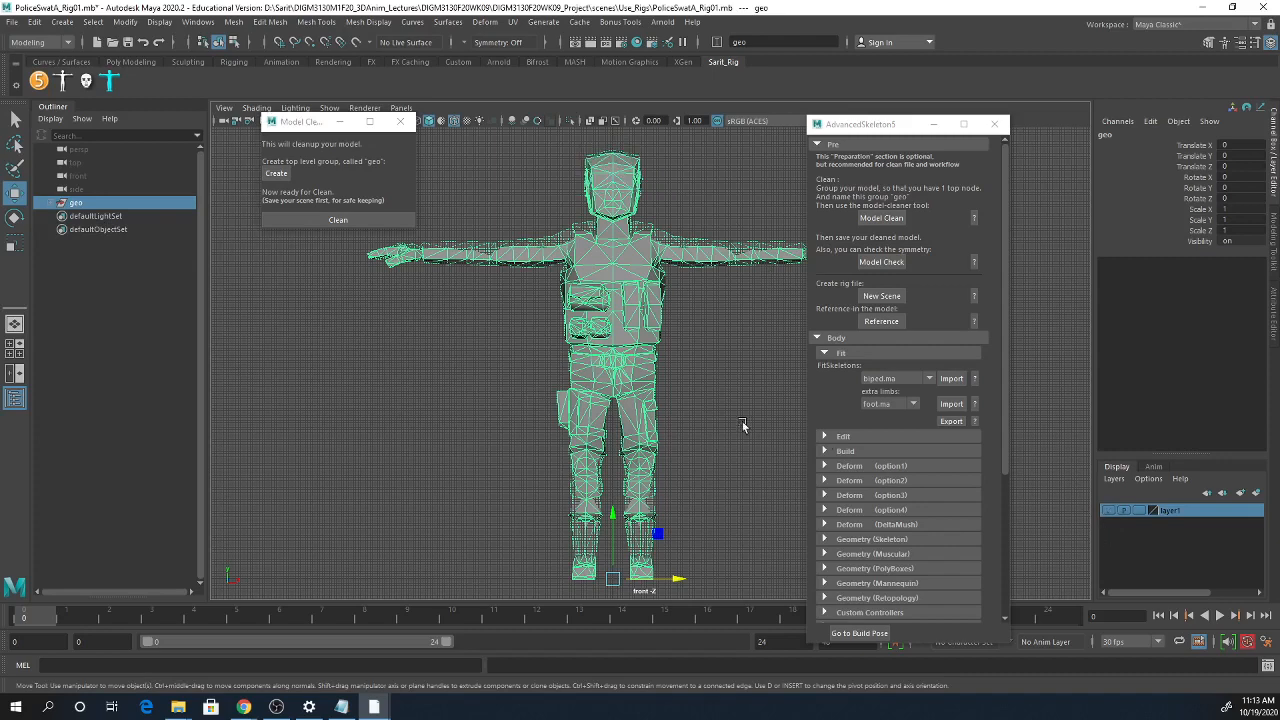
{"action": "left_click", "coordinate": [1108, 511]}
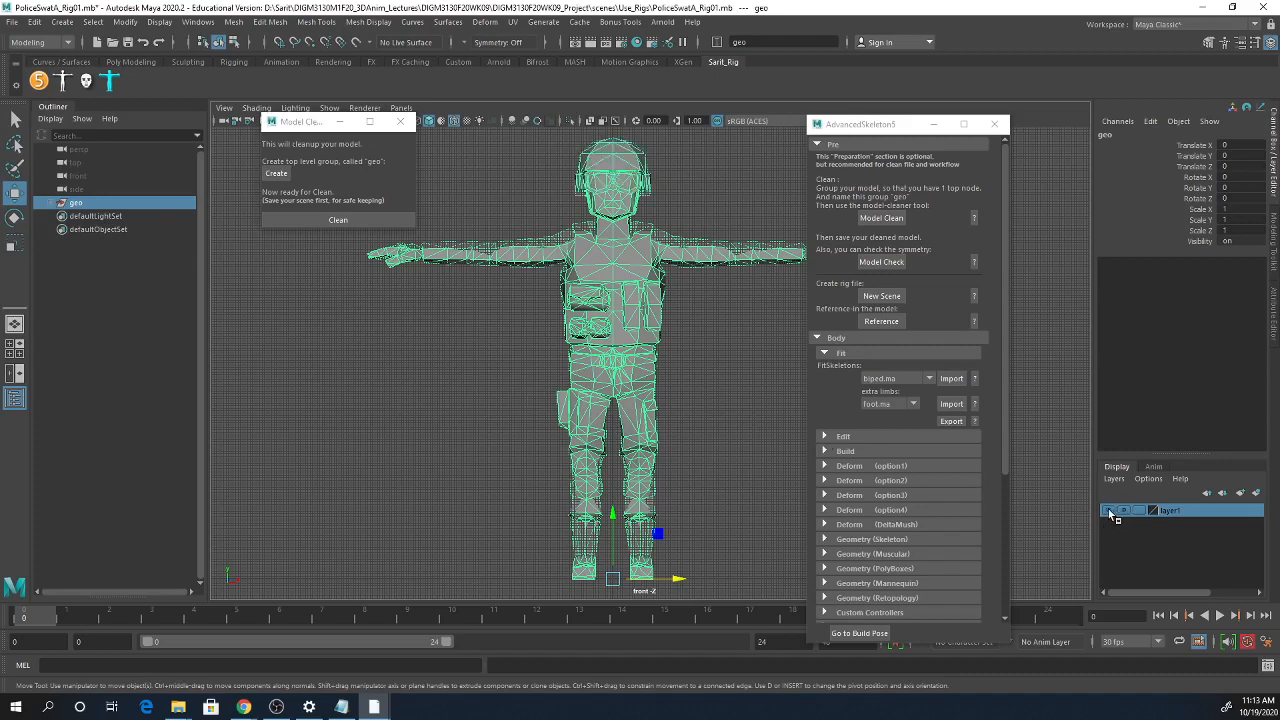
{"action": "left_click", "coordinate": [1108, 511]}
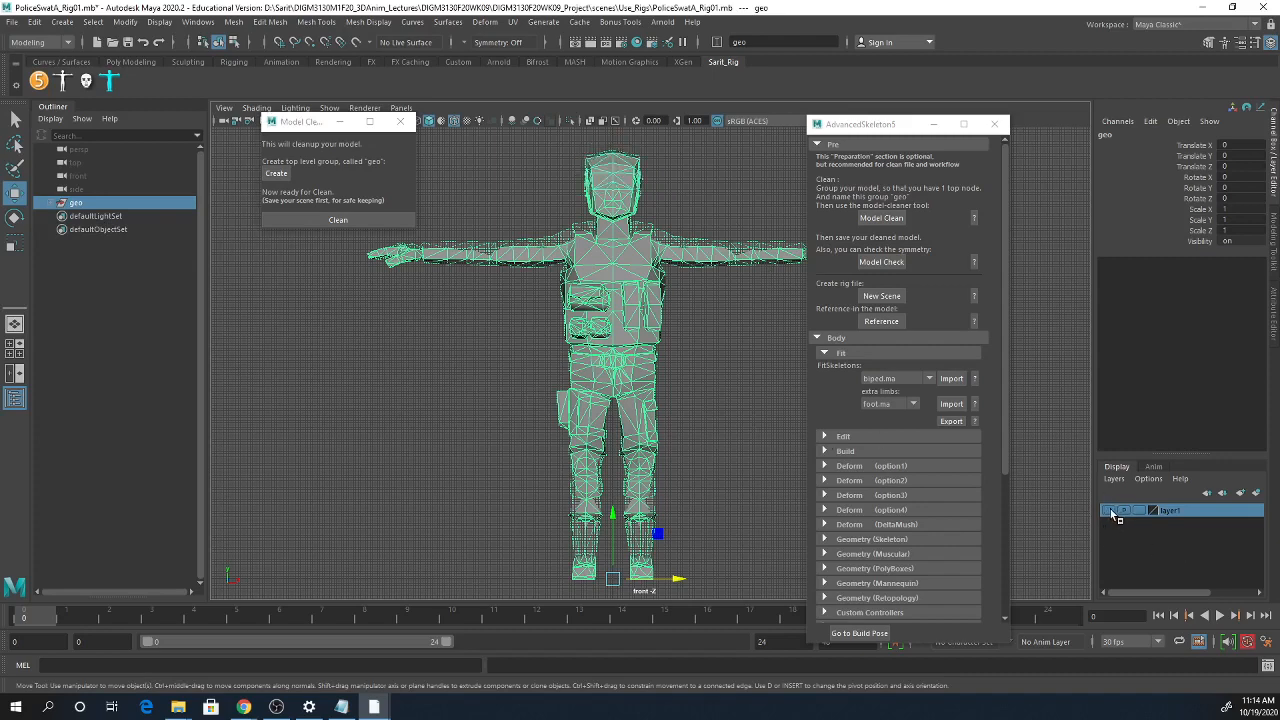
{"action": "left_click", "coordinate": [1110, 510]}
{"action": "left_click", "coordinate": [1141, 510]}
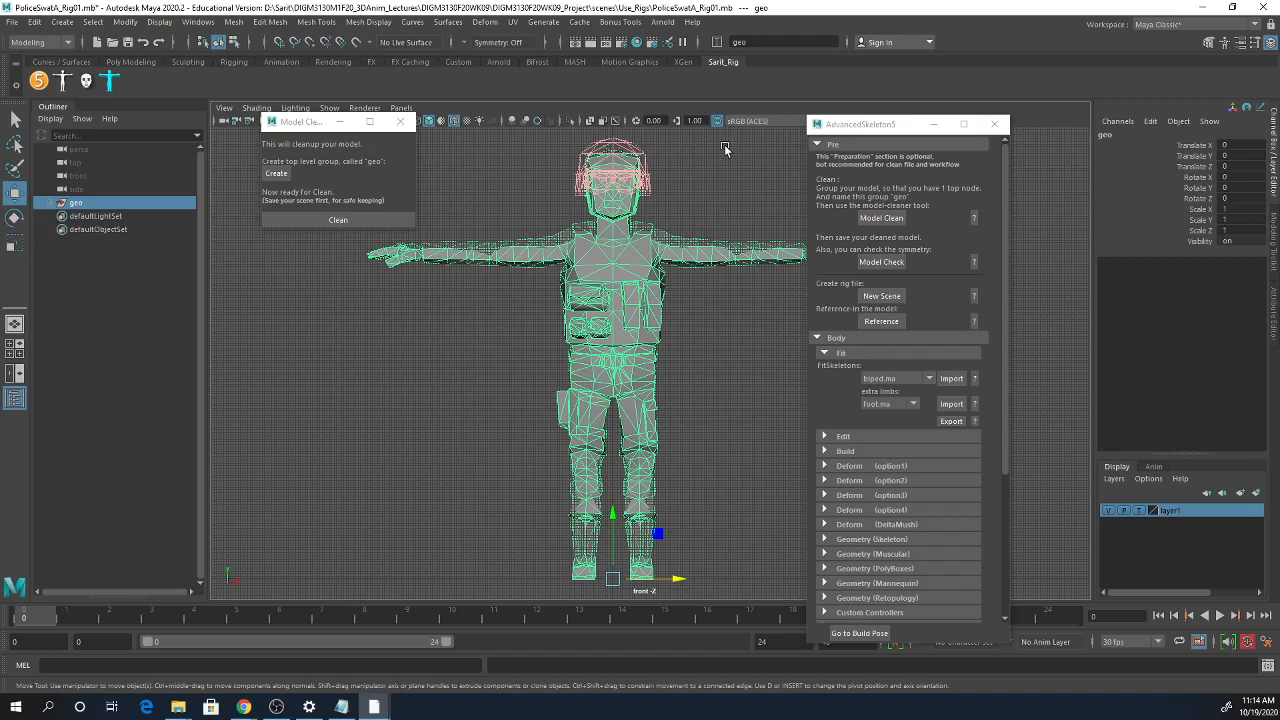
- Run the model cleanup, then expand the geo group to check its meshes and select it
{"action": "left_click", "coordinate": [330, 221]}
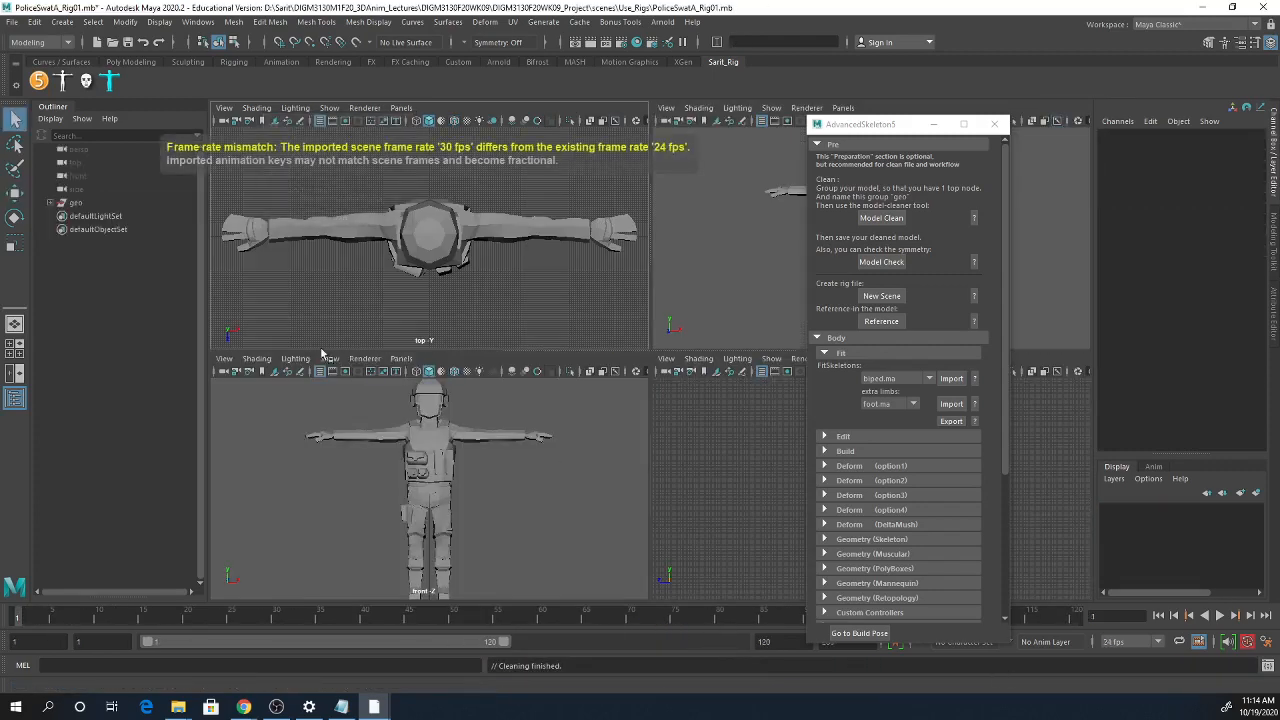
{"action": "left_click", "coordinate": [49, 204]}
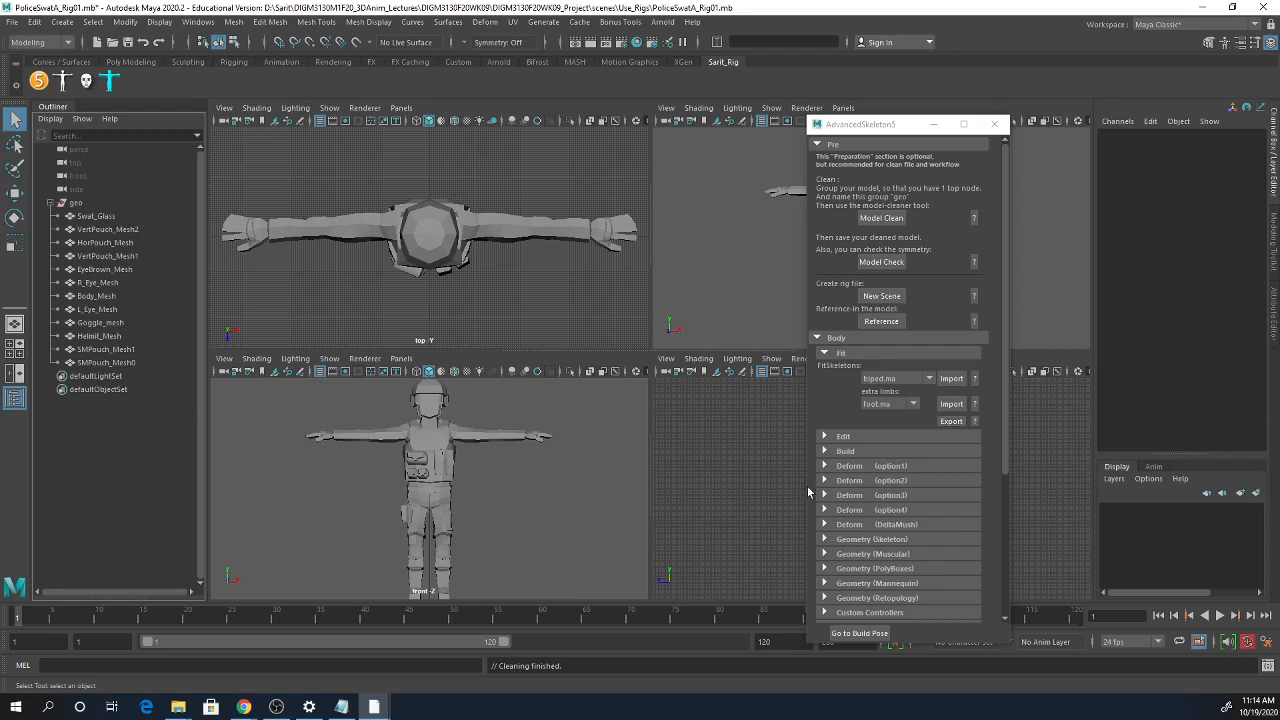
{"action": "left_click", "coordinate": [79, 205]}
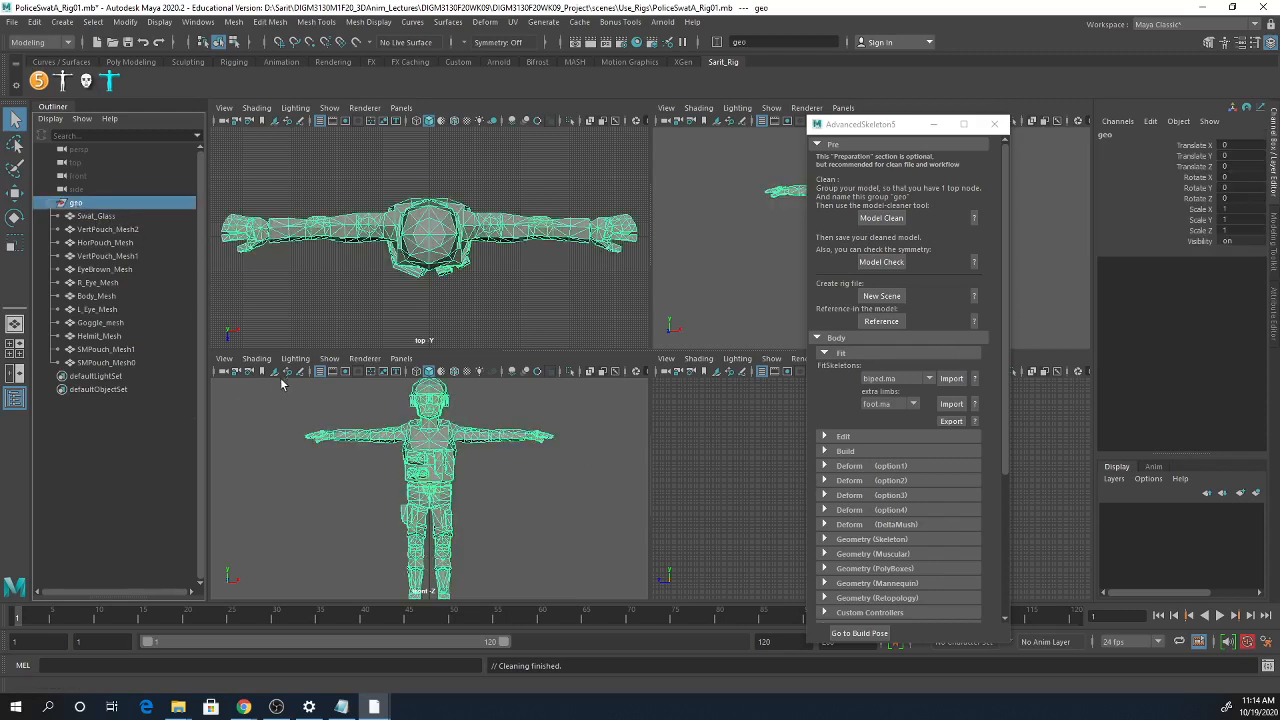
- Save the cleaned scene under the new name PoliceSwatA_Rig01a.mb in the Use_Rigs folder
{"action": "left_click", "coordinate": [12, 21]}
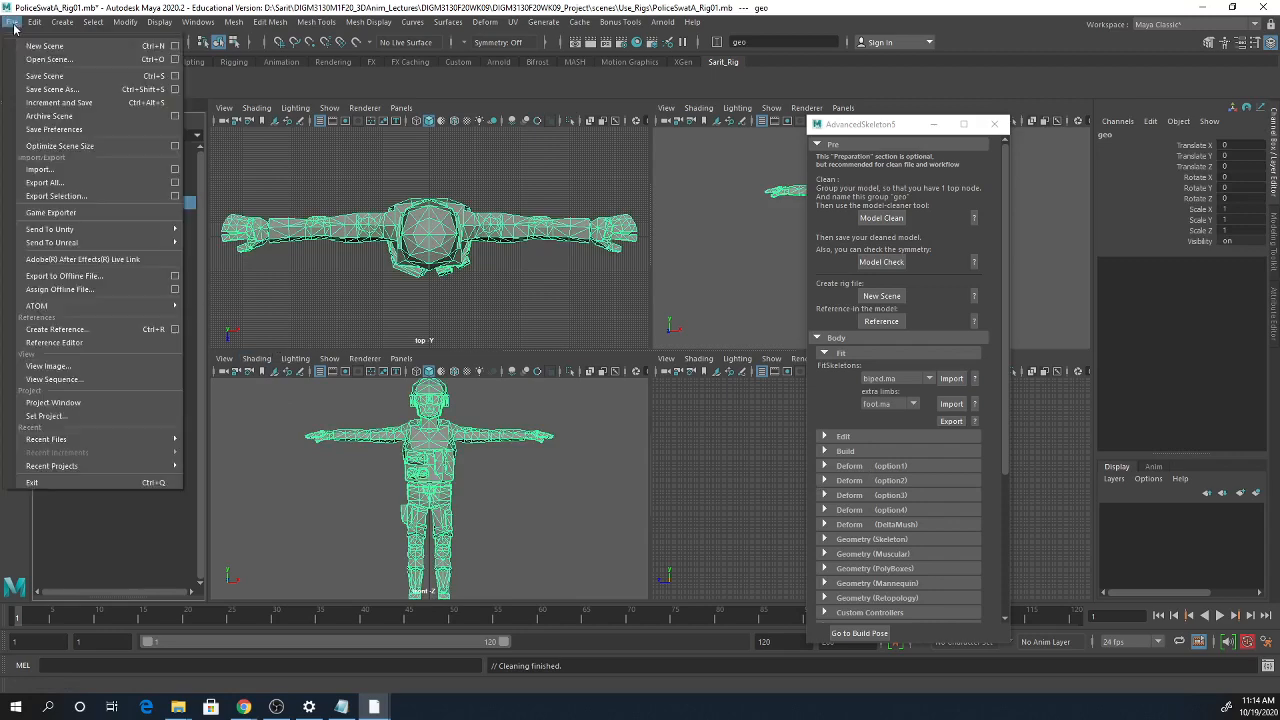
{"action": "left_click", "coordinate": [40, 76]}
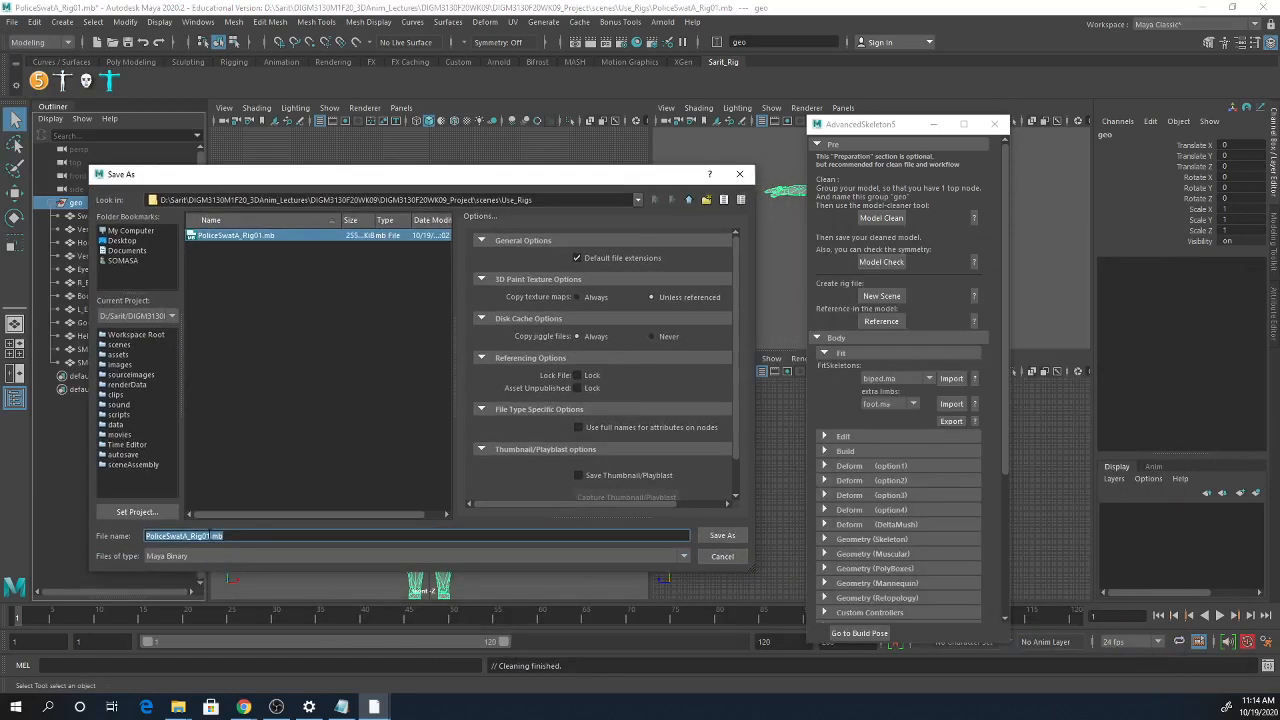
{"action": "left_click", "coordinate": [209, 536]}
{"action": "type", "text": "a"}
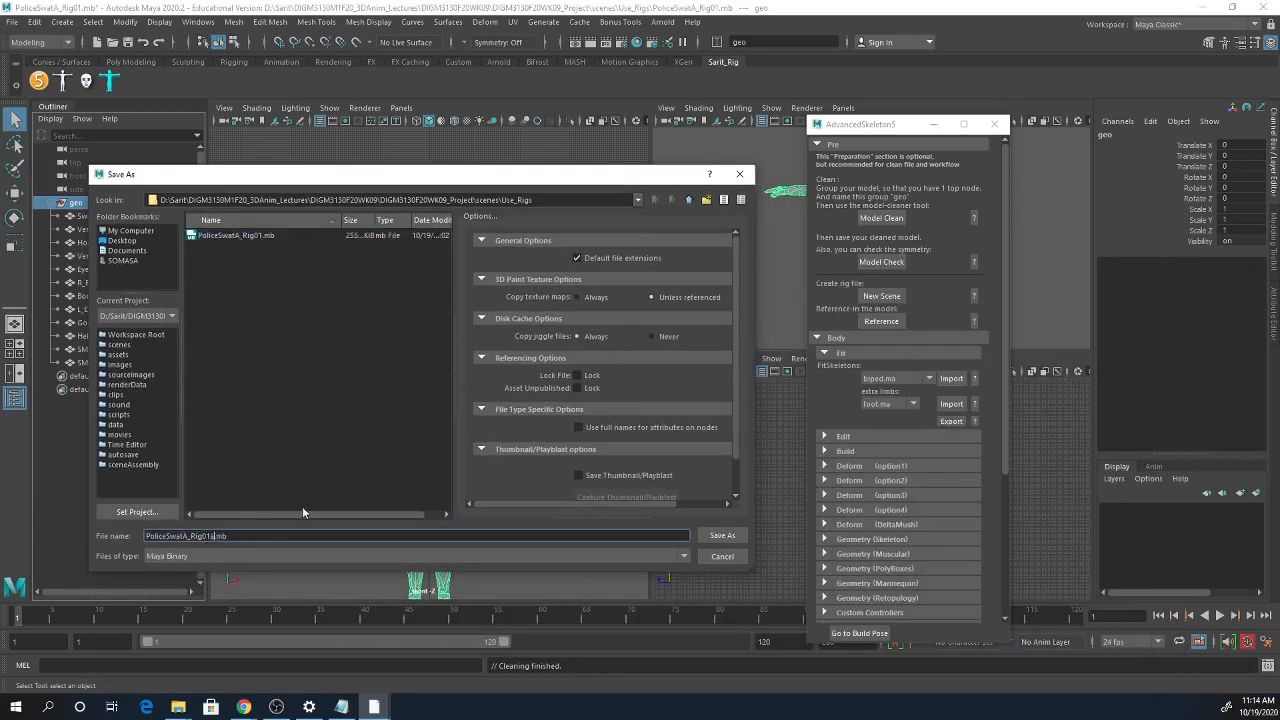
{"action": "left_click", "coordinate": [720, 536]}
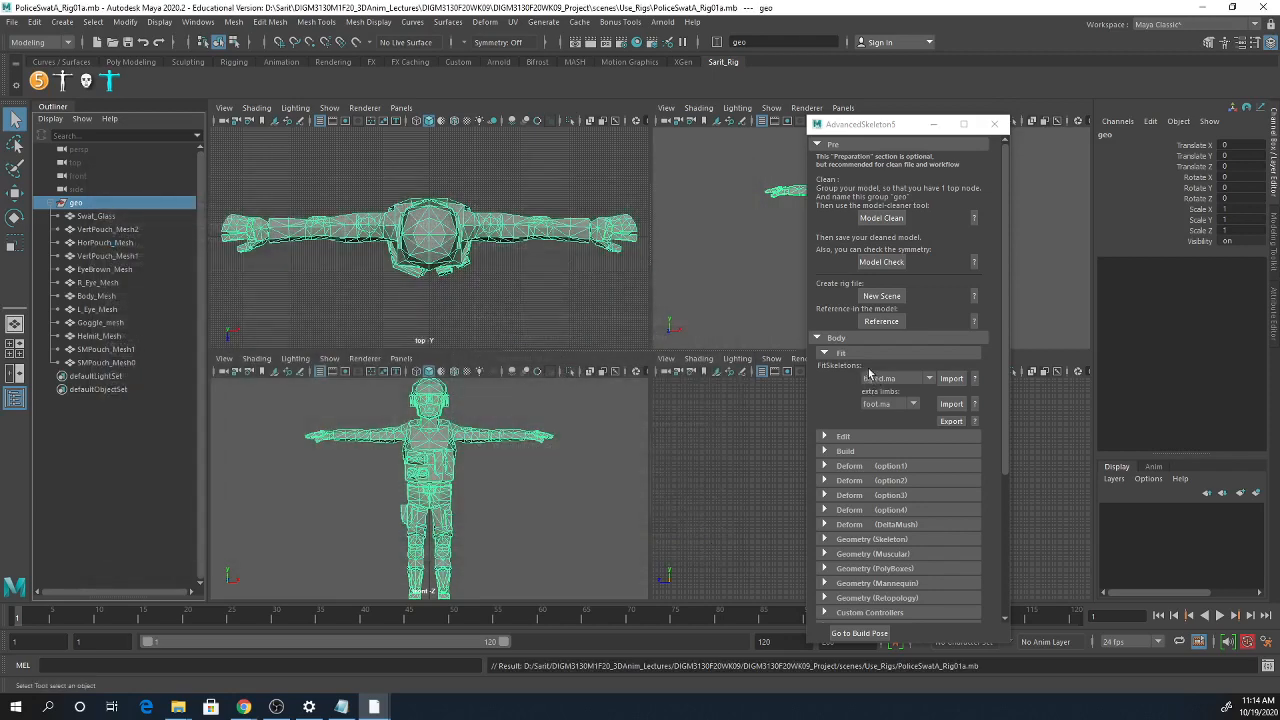
- Maximize the front view on the full character and place the AdvancedSkeleton window beside it
{"action": "left_click_drag", "start_coordinate": [933, 124], "coordinate": [949, 75]}
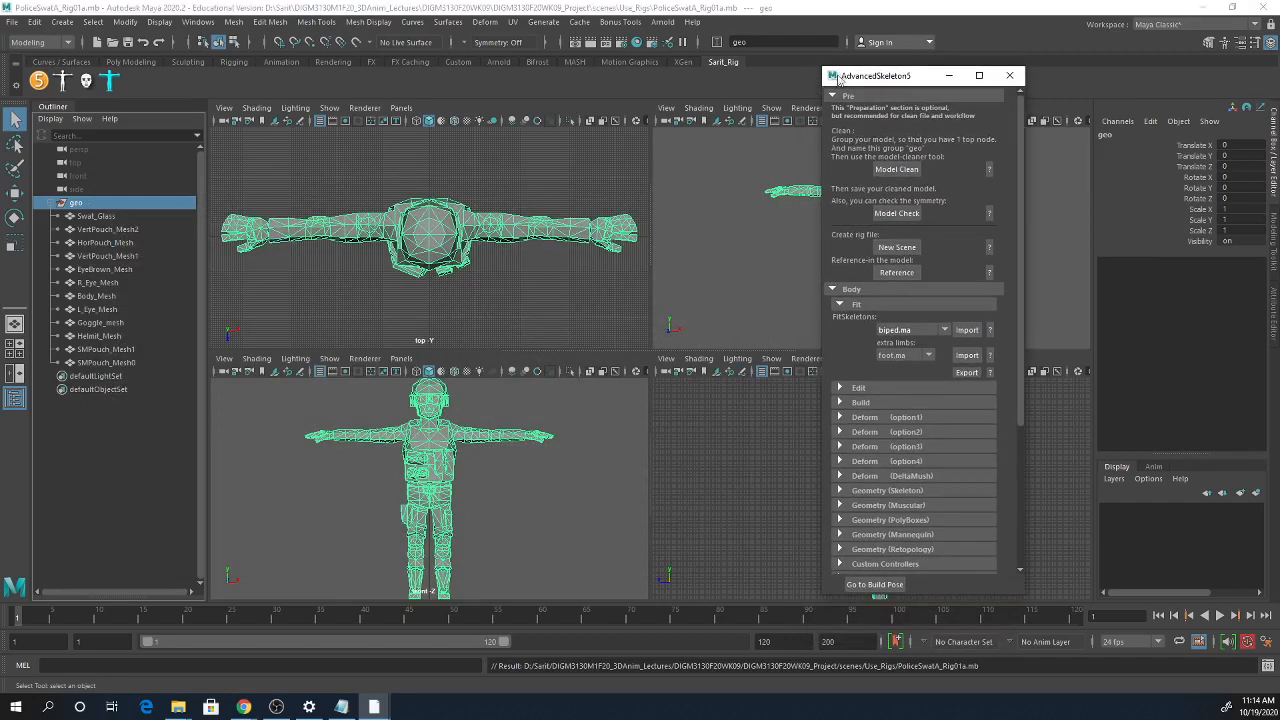
{"action": "left_click_drag", "start_coordinate": [859, 83], "coordinate": [1065, 110]}
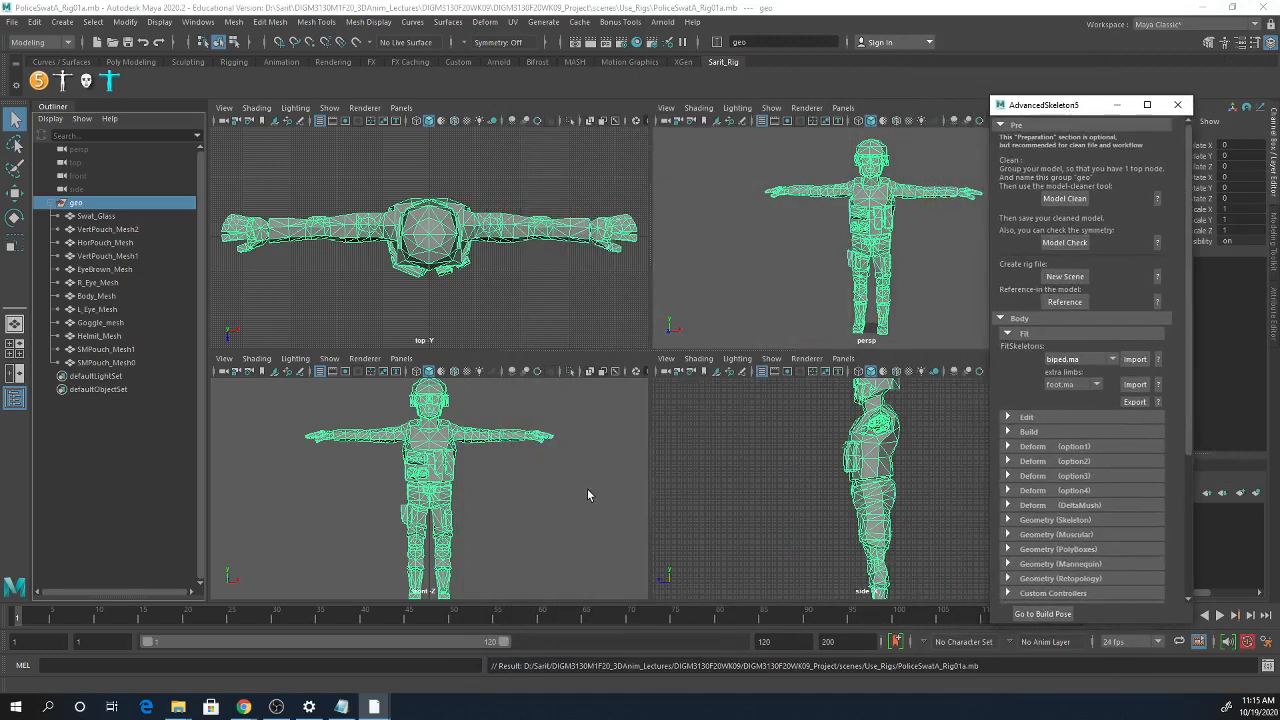
{"action": "key", "text": "space"}
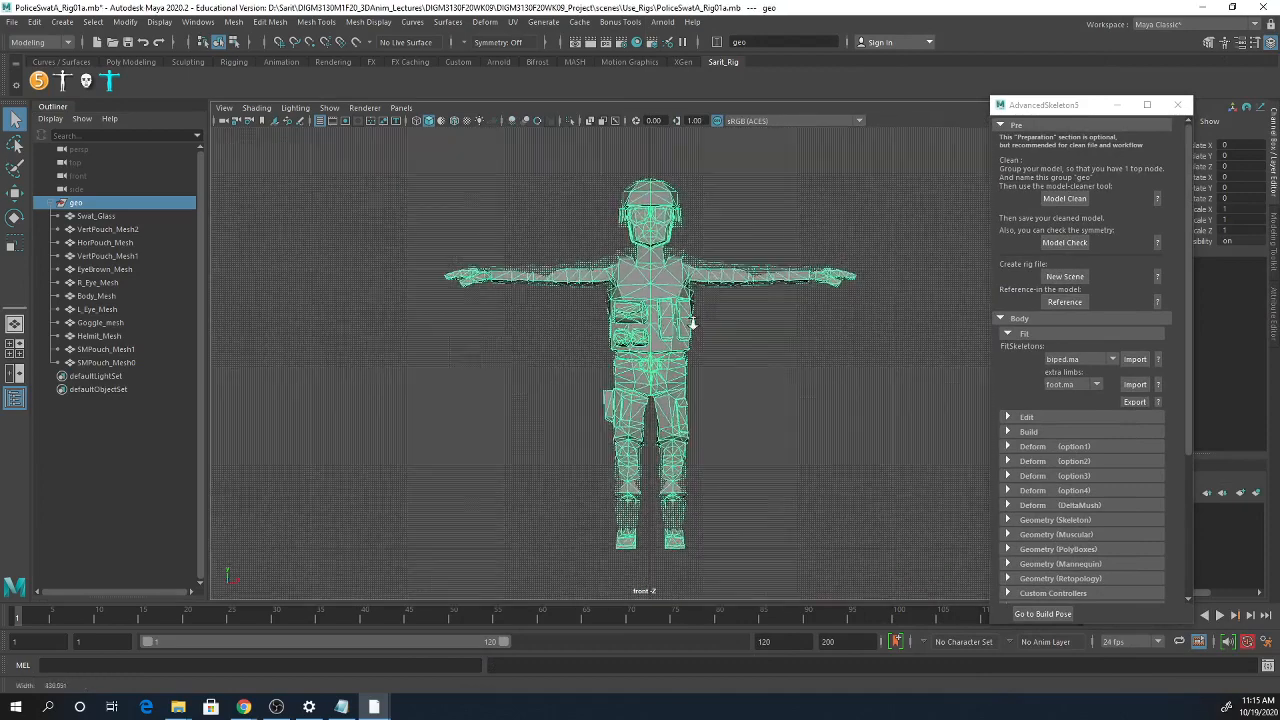
{"action": "middle_click_drag", "start_coordinate": [692, 322], "coordinate": [676, 371], "text": "alt"}
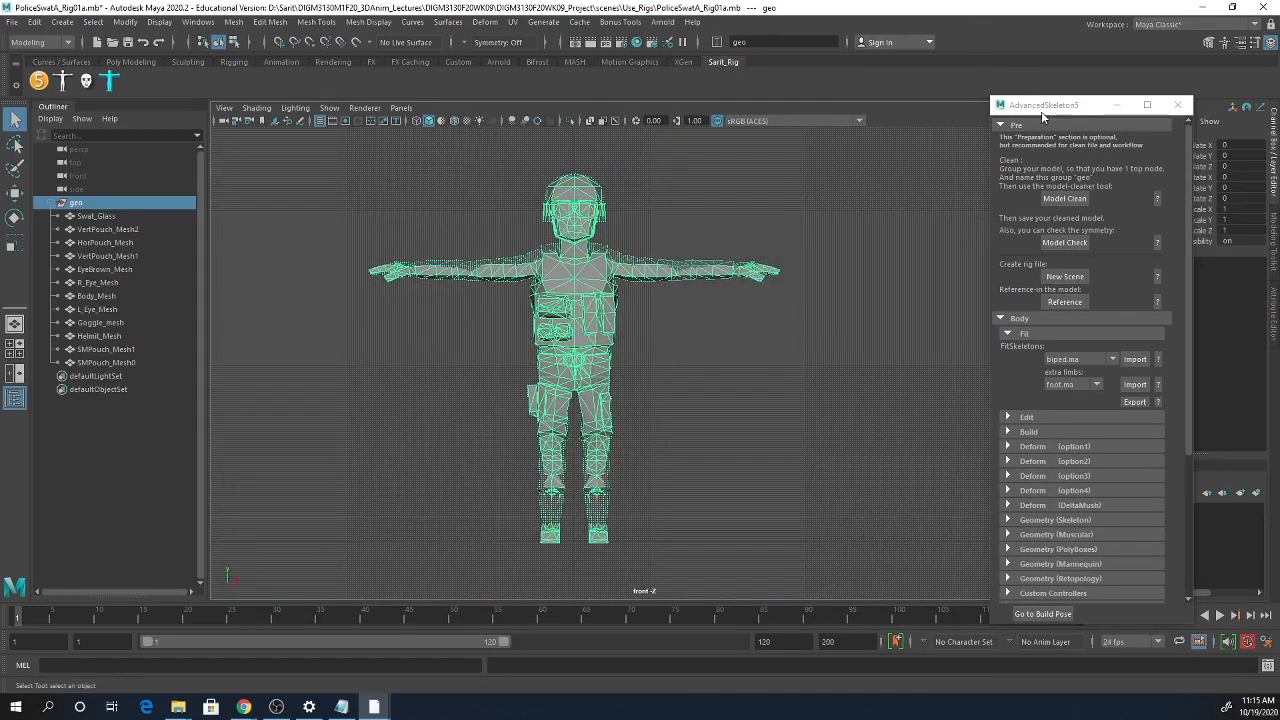
{"action": "left_click_drag", "start_coordinate": [1043, 116], "coordinate": [870, 107]}
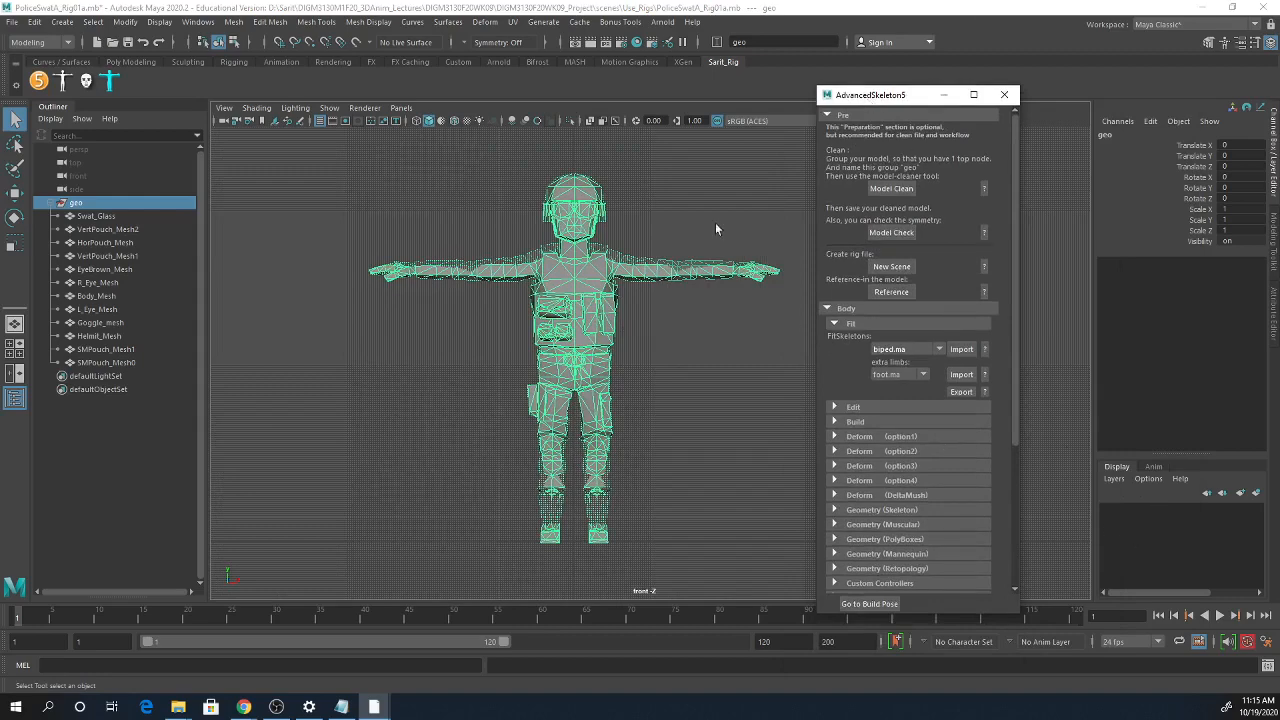
- Deselect the geo group and import the biped.ma fit skeleton
{"action": "left_click", "coordinate": [660, 185]}
{"action": "scroll", "coordinate": [620, 200], "scroll_direction": "up", "scroll_amount": 2}
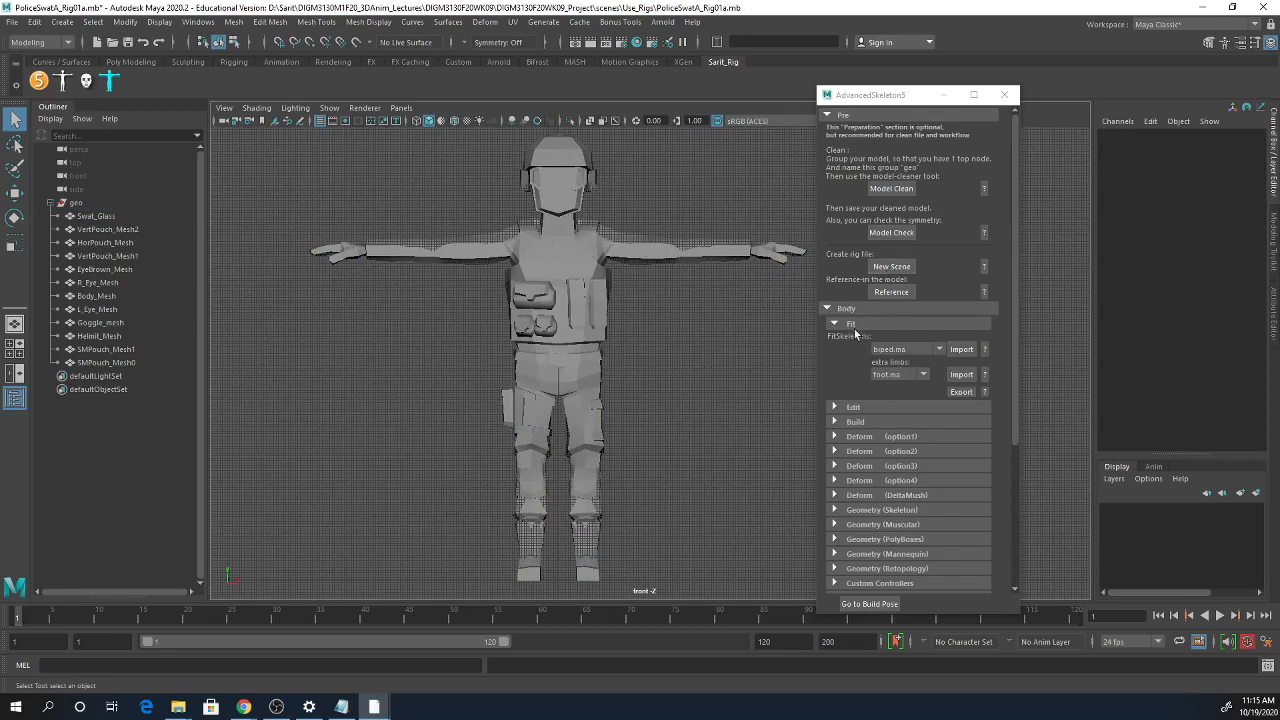
{"action": "left_click", "coordinate": [962, 349]}
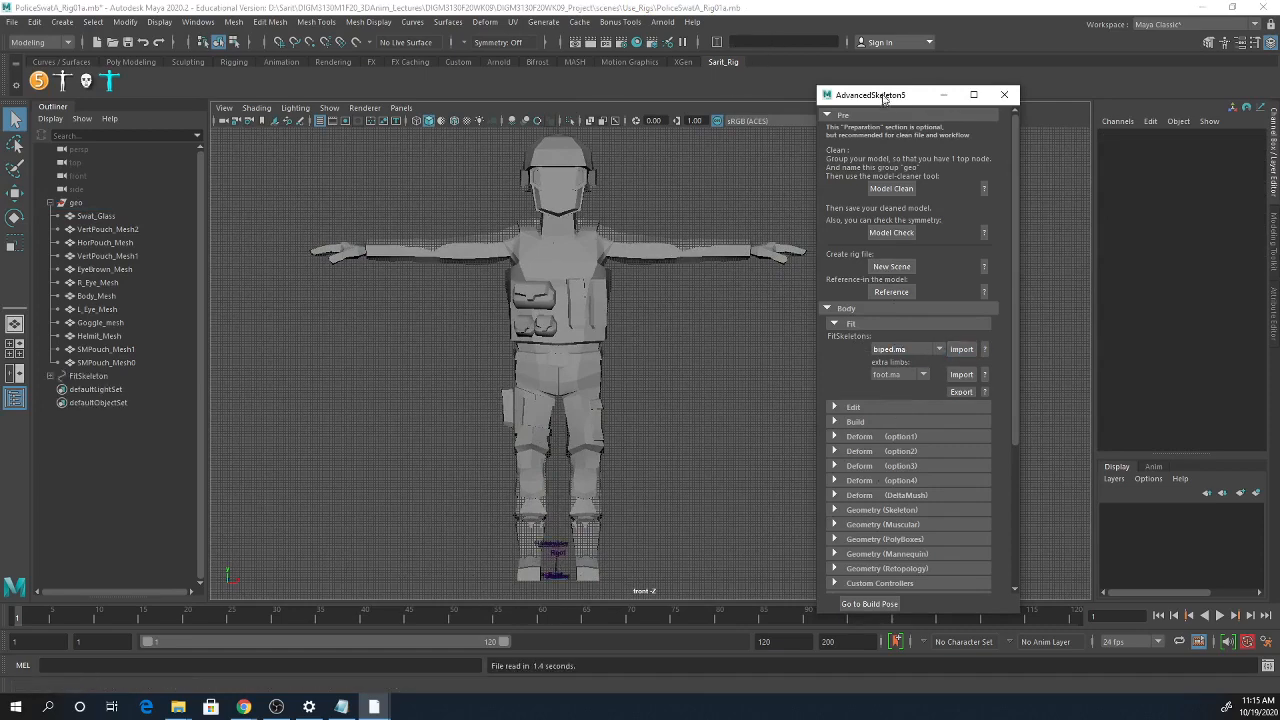
- Show wireframe on shaded in the front view and select the imported FitSkeleton
{"action": "left_click_drag", "start_coordinate": [884, 97], "coordinate": [1013, 83]}
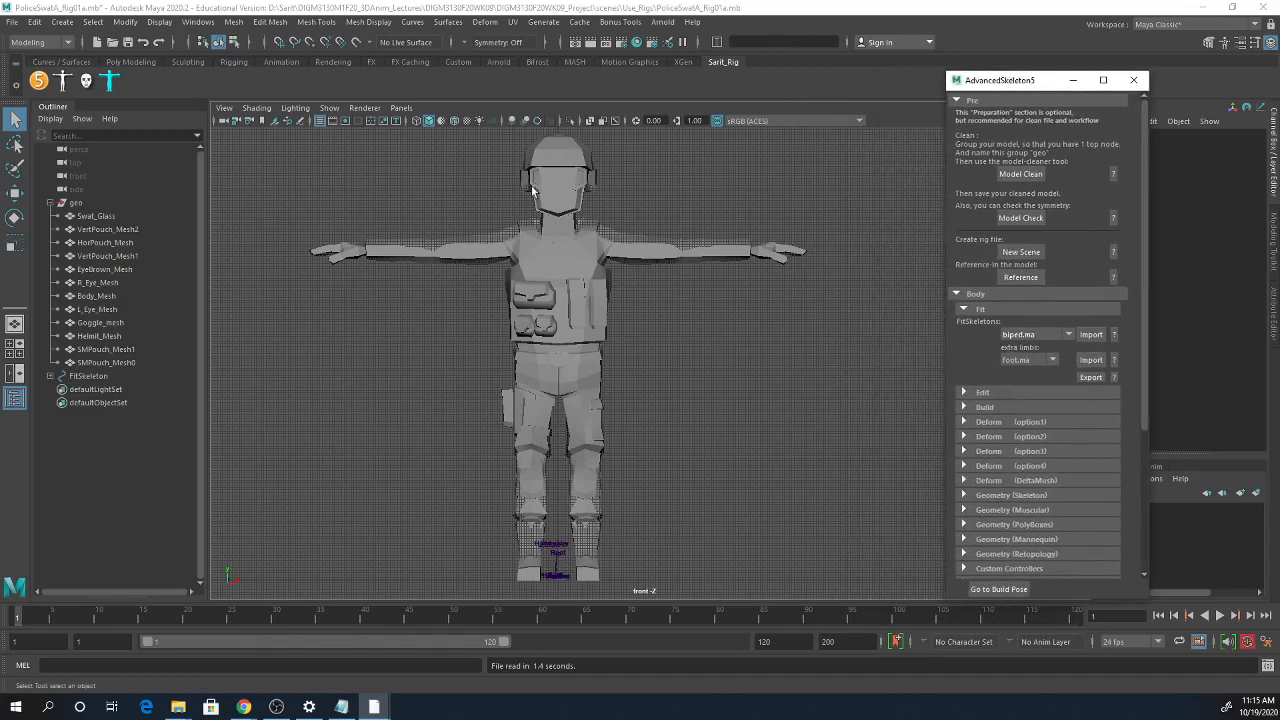
{"action": "left_click", "coordinate": [454, 121]}
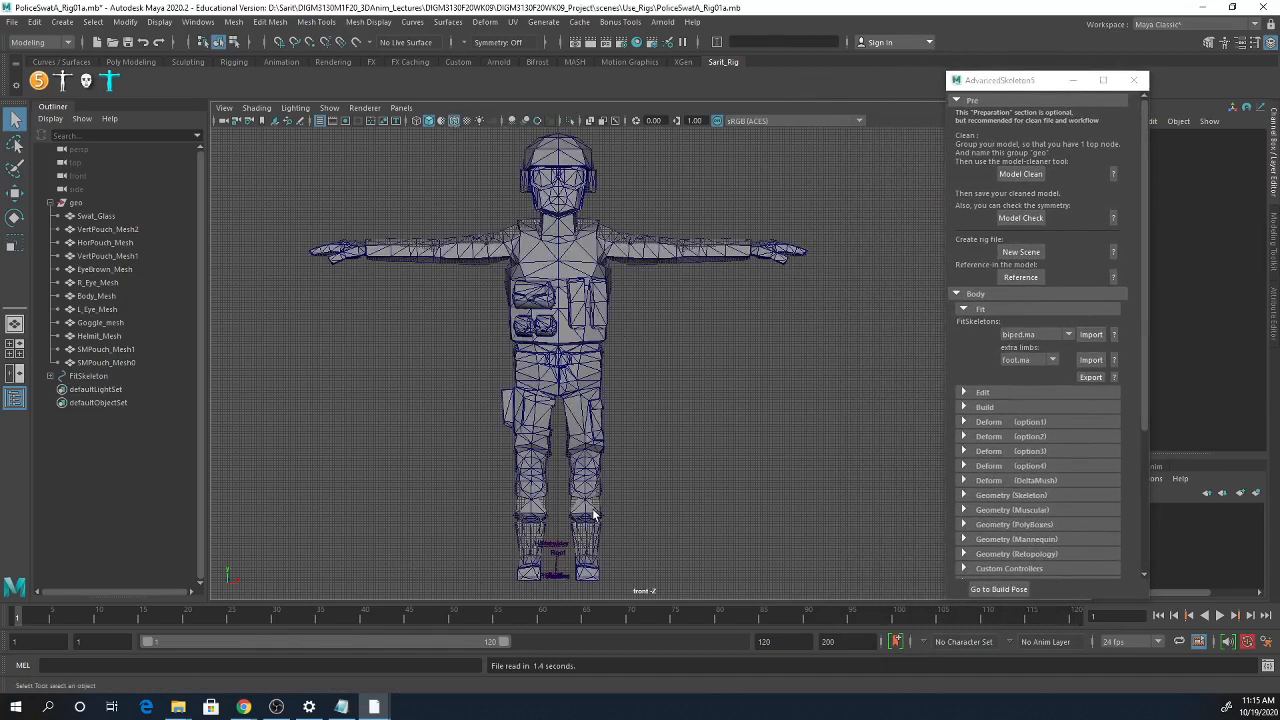
{"action": "left_click", "coordinate": [80, 376]}
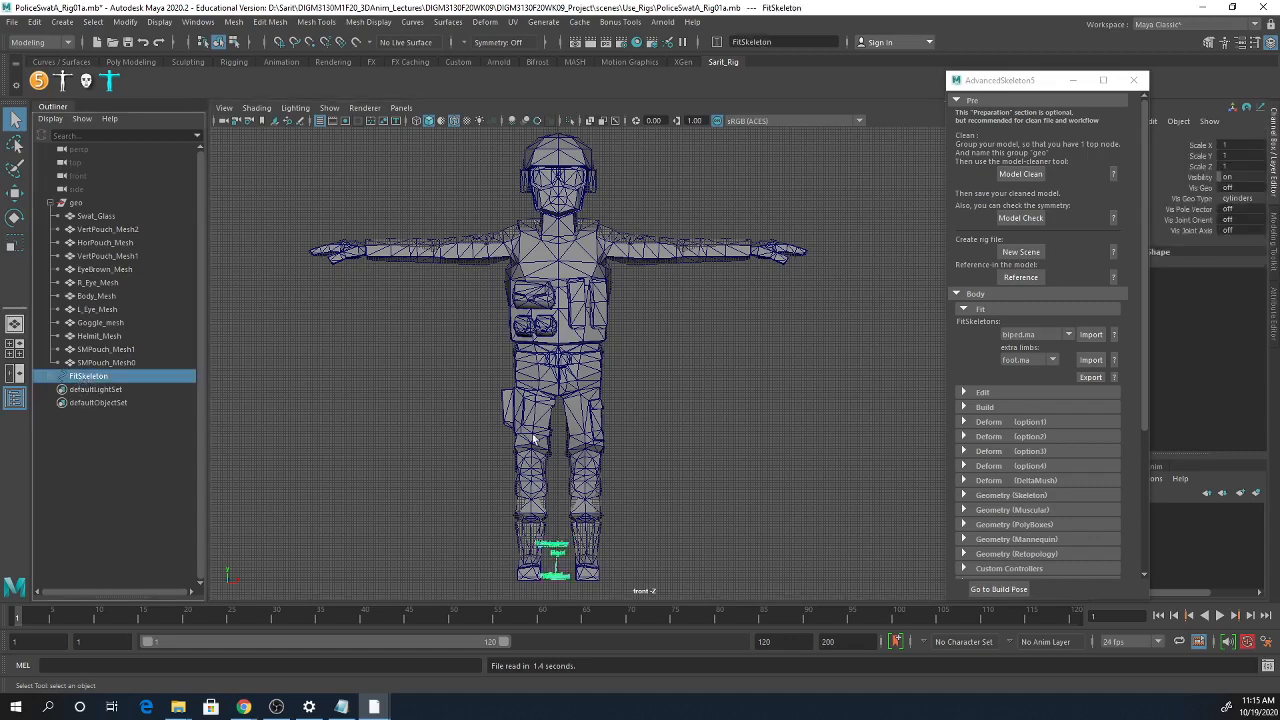
- Switch to the perspective view close to the character's feet and reselect the FitSkeleton by its circle between the boots
{"action": "key", "text": "space"}
{"action": "key", "text": "space"}
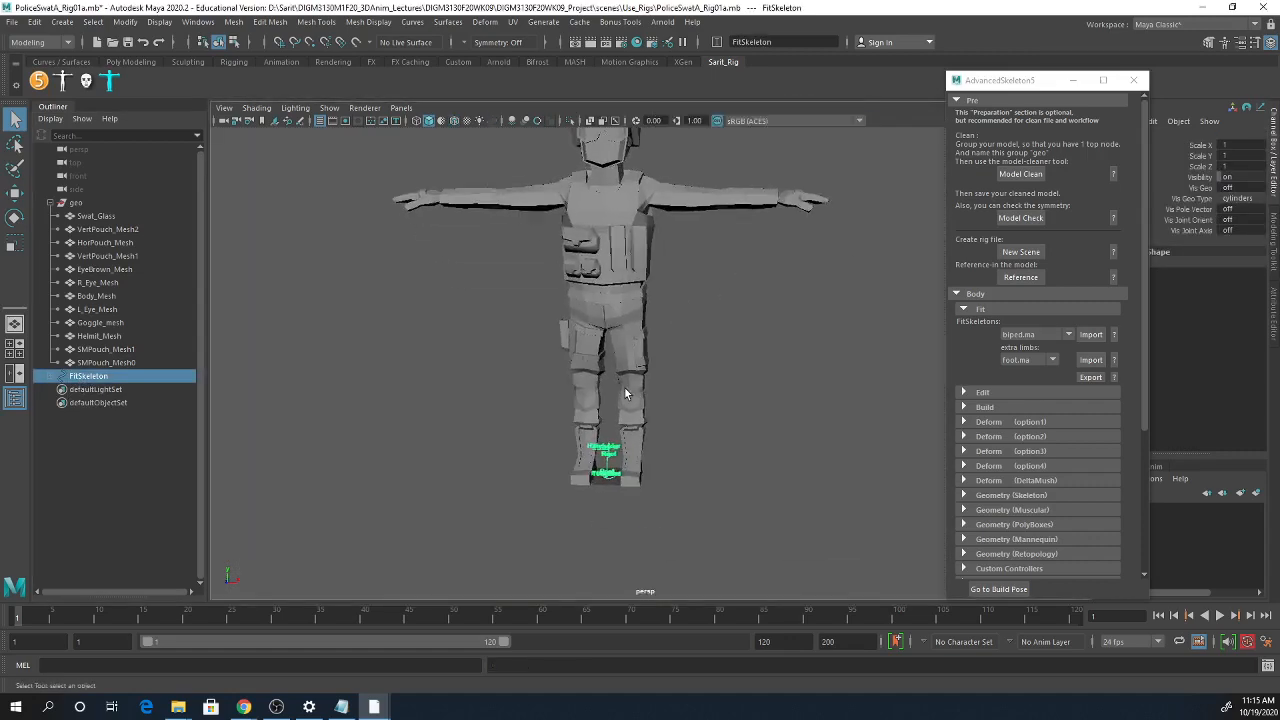
{"action": "left_click_drag", "start_coordinate": [625, 388], "coordinate": [631, 420], "text": "alt"}
{"action": "right_click_drag", "start_coordinate": [620, 457], "coordinate": [661, 492], "text": "alt"}
{"action": "left_click", "coordinate": [576, 511]}
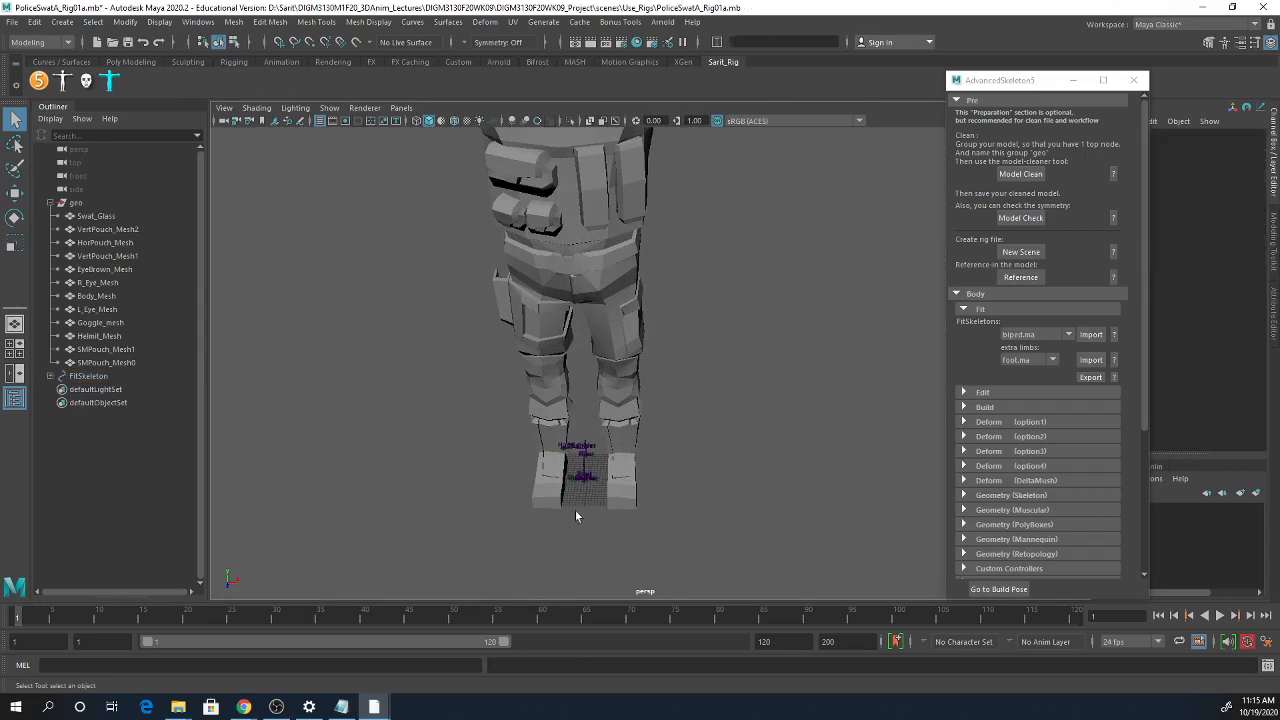
{"action": "left_click", "coordinate": [591, 491]}
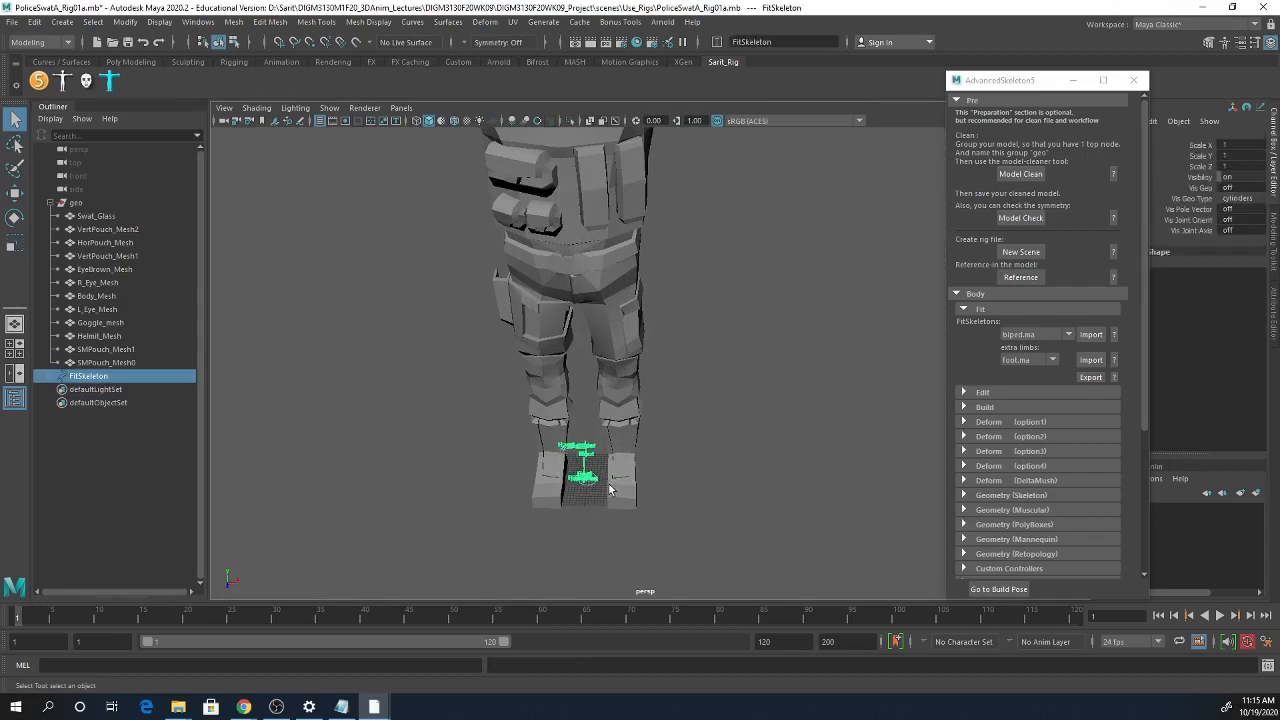
- Scale the FitSkeleton up uniformly to about 7.96 and turn on X-ray joints in the perspective view
{"action": "key", "text": "r"}
{"action": "left_click_drag", "start_coordinate": [607, 498], "coordinate": [1019, 485]}
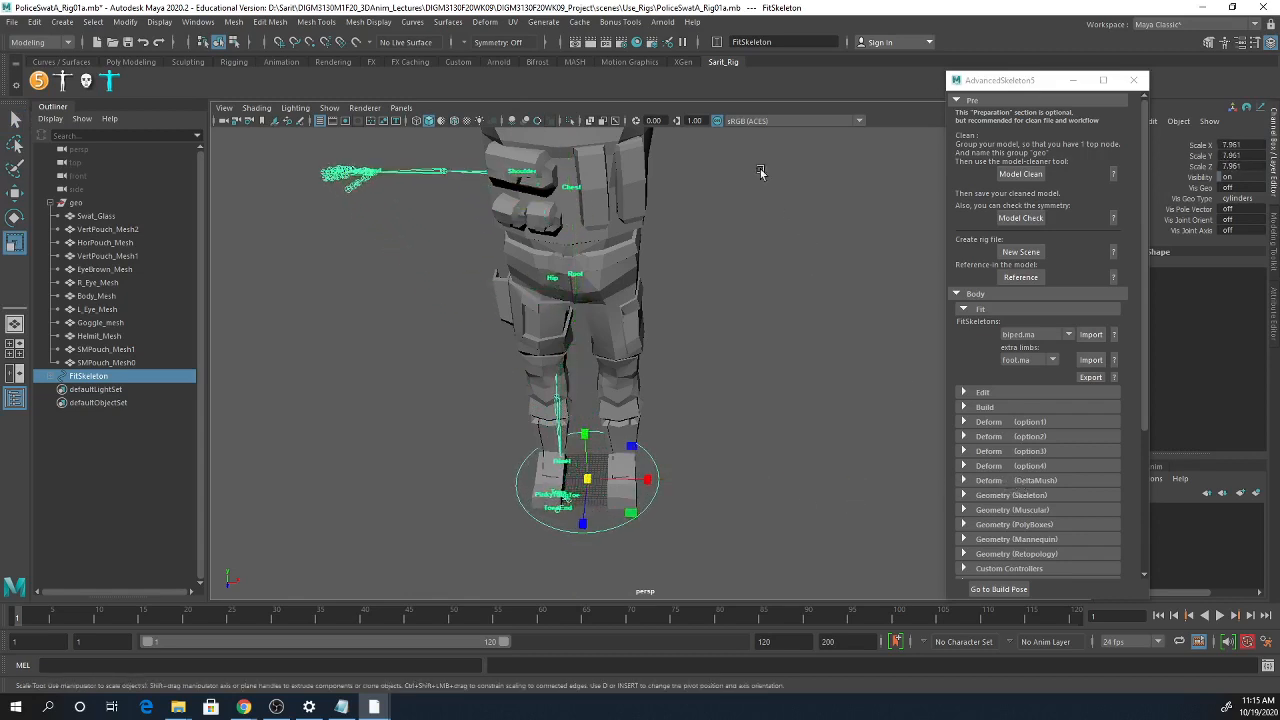
{"action": "left_click", "coordinate": [255, 108]}
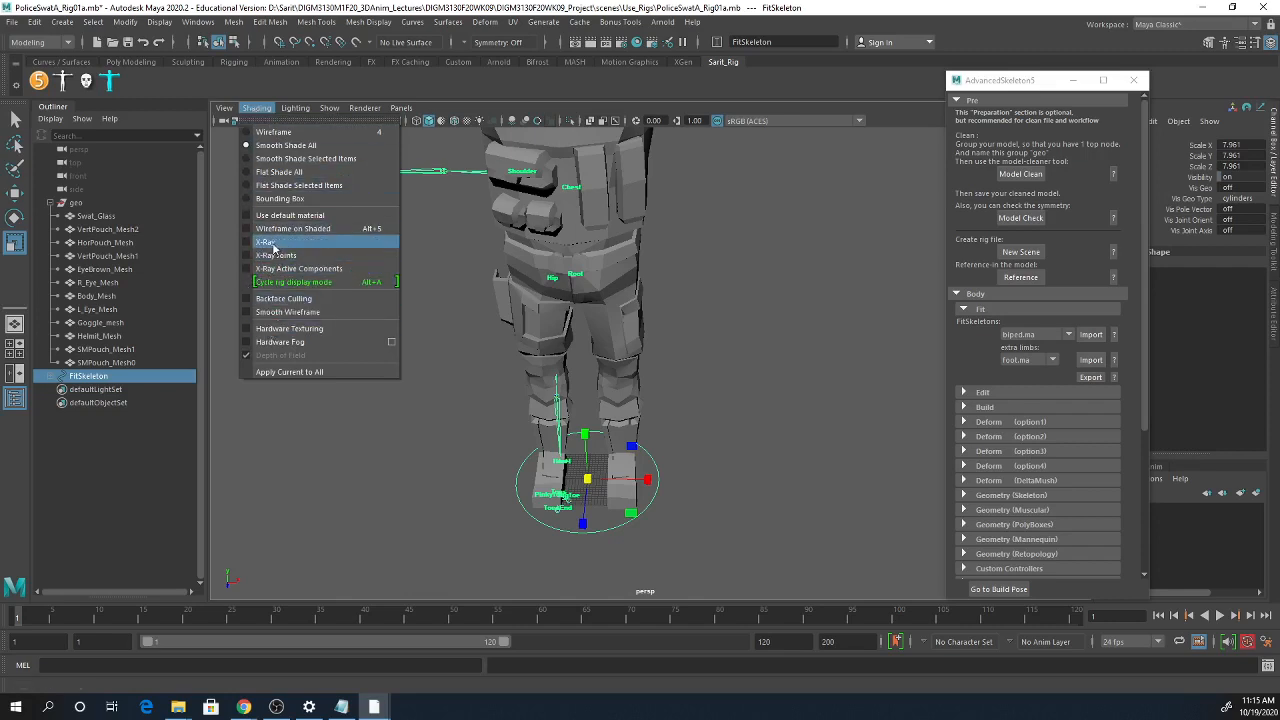
{"action": "left_click", "coordinate": [276, 255]}
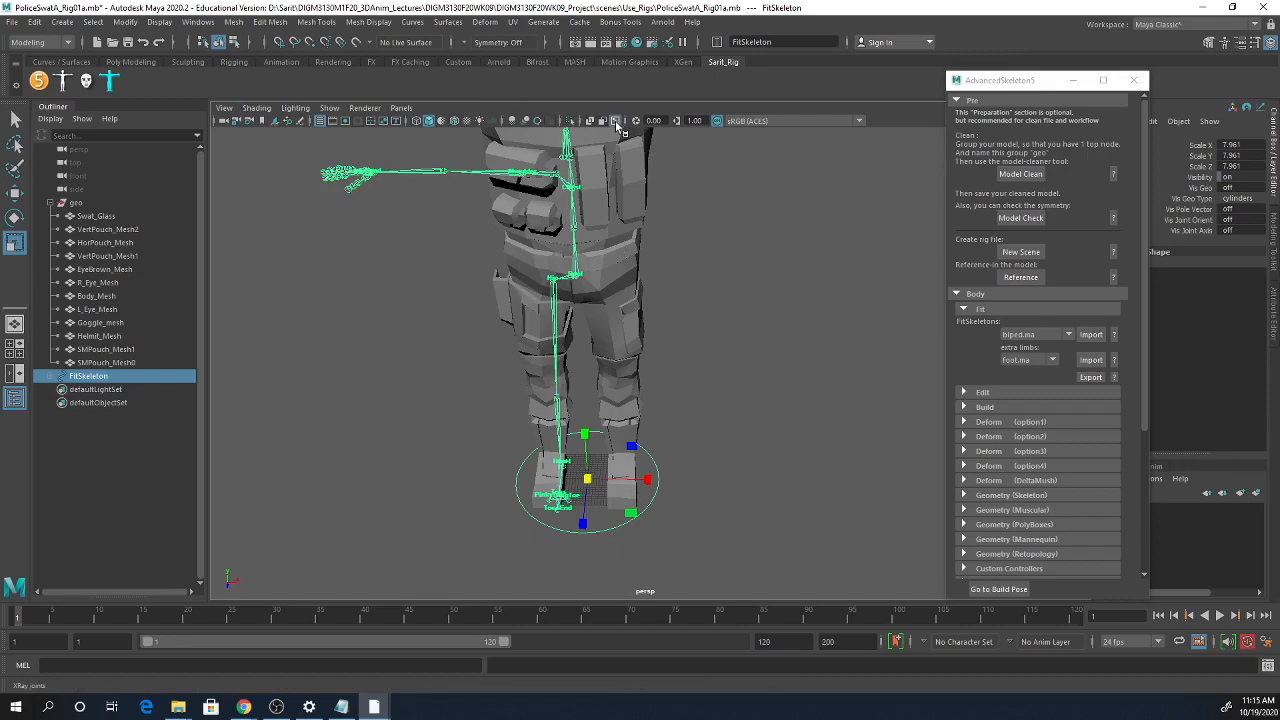
- Turn on X-ray joints in the front view and scale the FitSkeleton uniformly to about 10.2 toward the character's height
{"action": "key", "text": "space"}
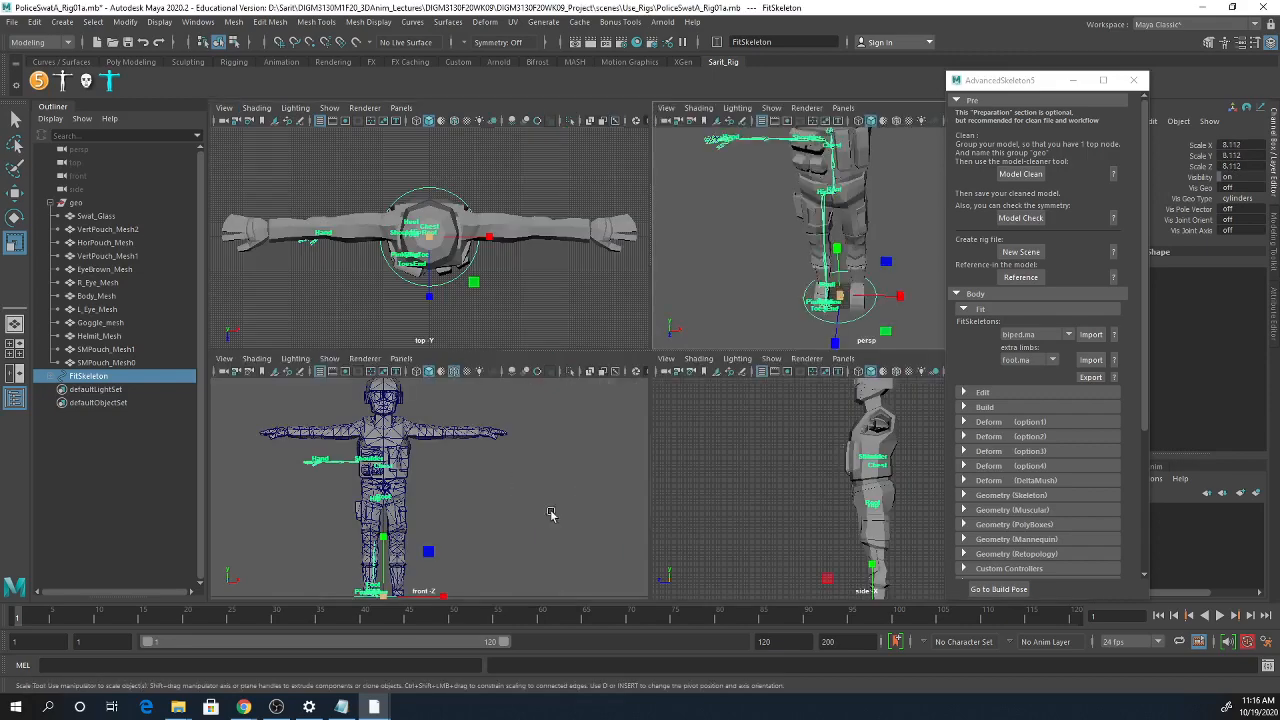
{"action": "key", "text": "space"}
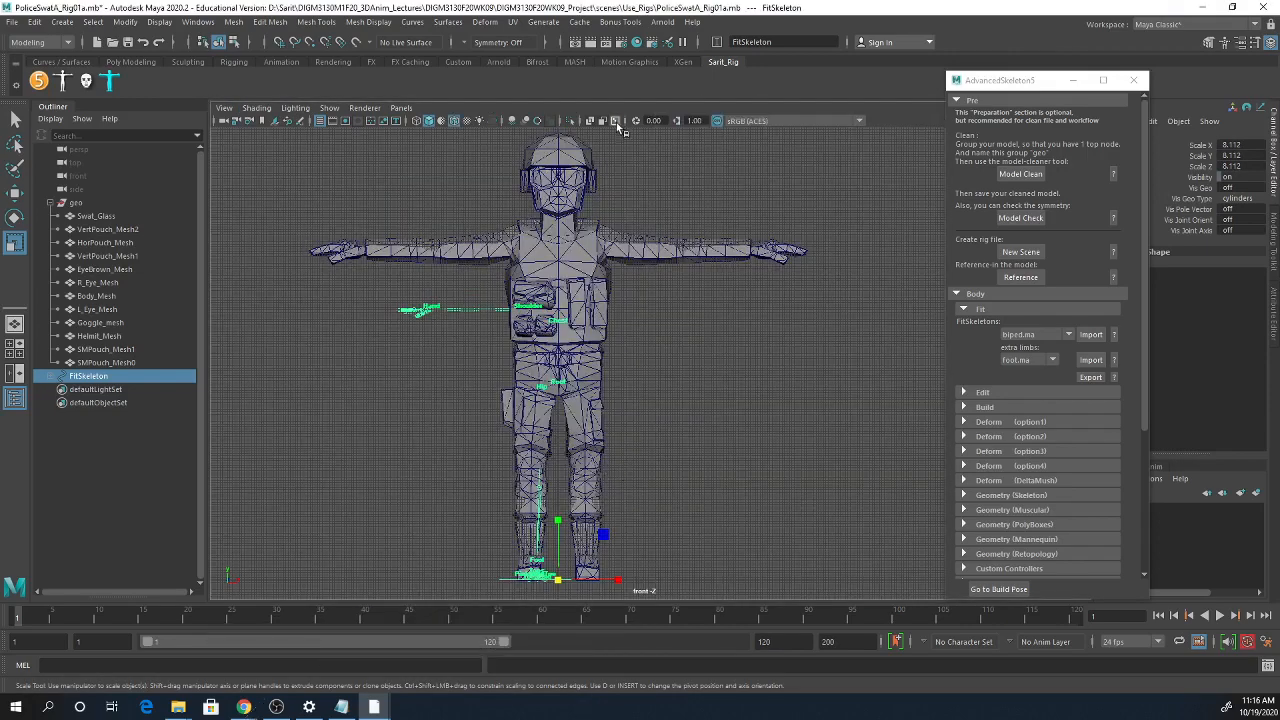
{"action": "left_click", "coordinate": [614, 120]}
{"action": "left_click_drag", "start_coordinate": [559, 587], "coordinate": [664, 565]}
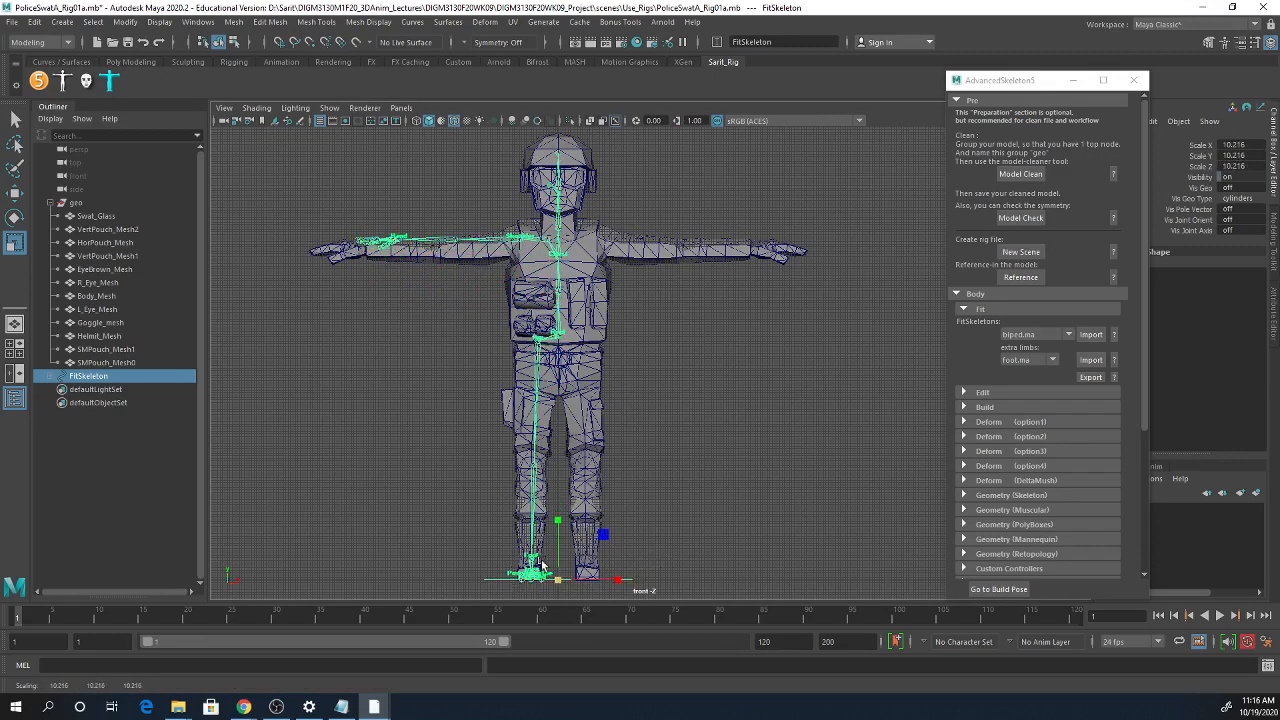
- Turn on X-ray joints in the side view and scale the FitSkeleton down uniformly to about 8.66 around the boot
{"action": "key", "text": "space"}
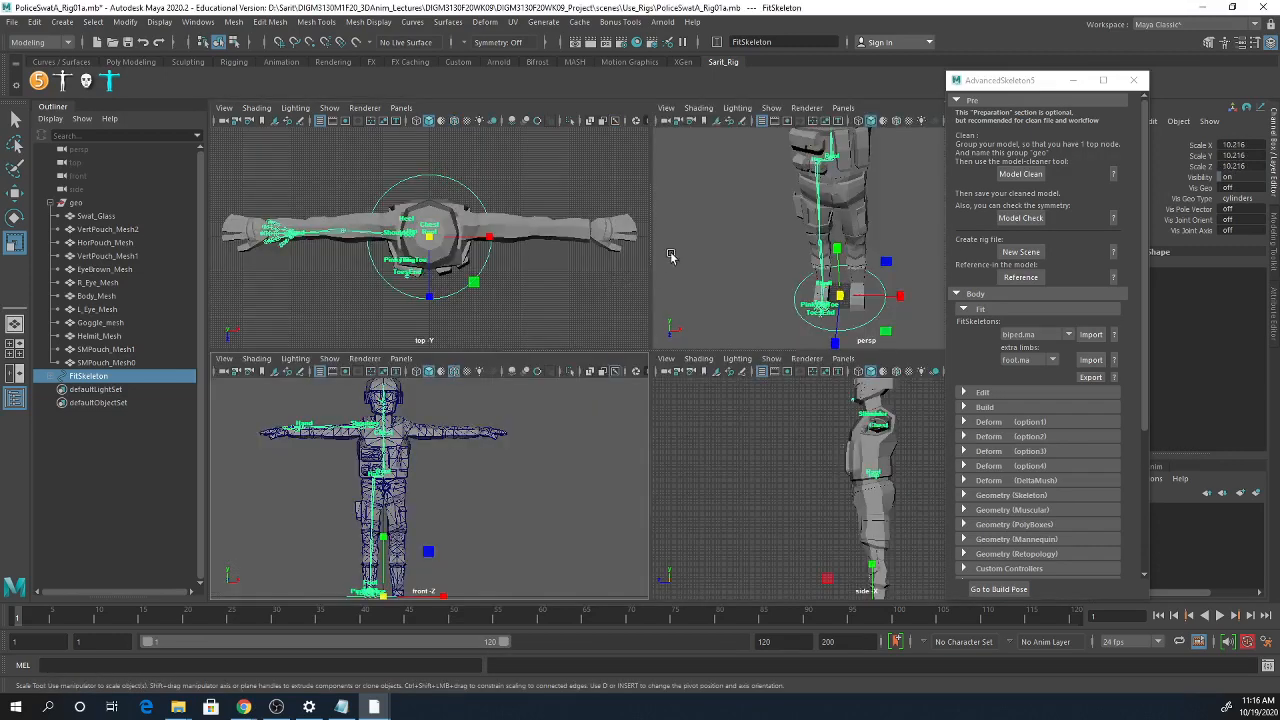
{"action": "key", "text": "space"}
{"action": "left_click_drag", "start_coordinate": [677, 366], "coordinate": [458, 424], "text": "alt"}
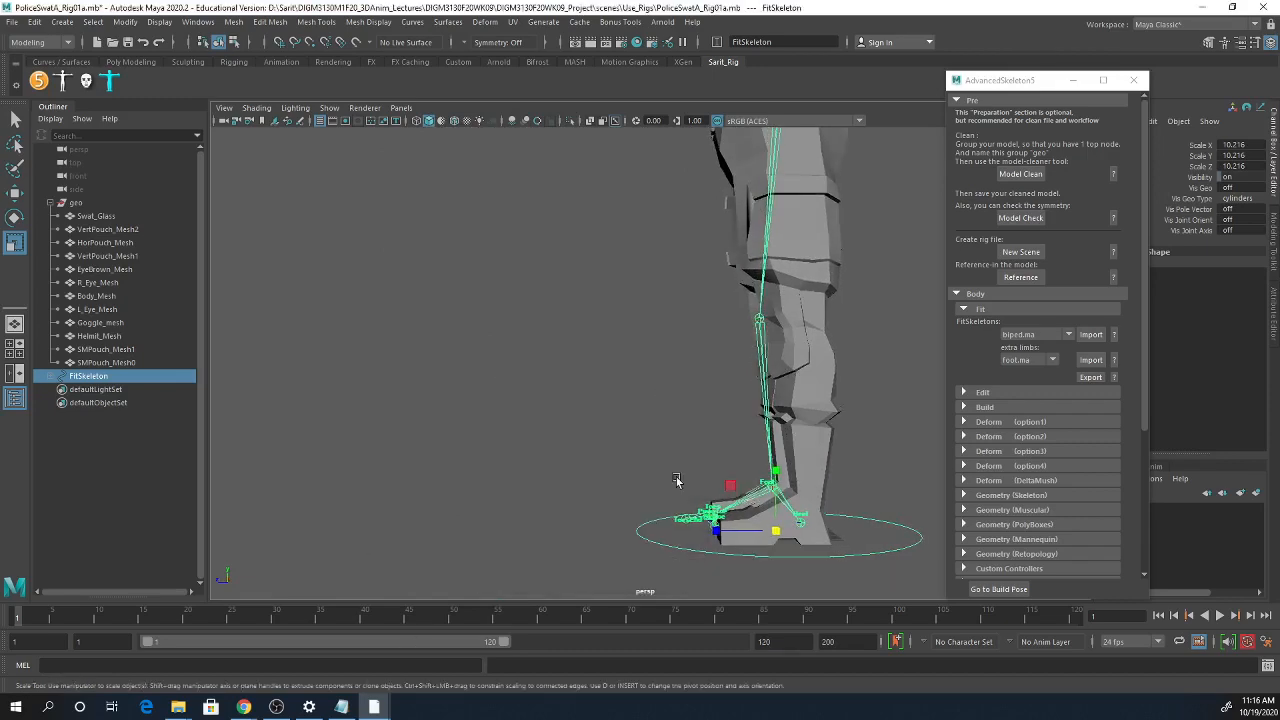
{"action": "key", "text": "space"}
{"action": "key", "text": "space"}
{"action": "right_click_drag", "start_coordinate": [772, 380], "coordinate": [691, 374], "text": "alt"}
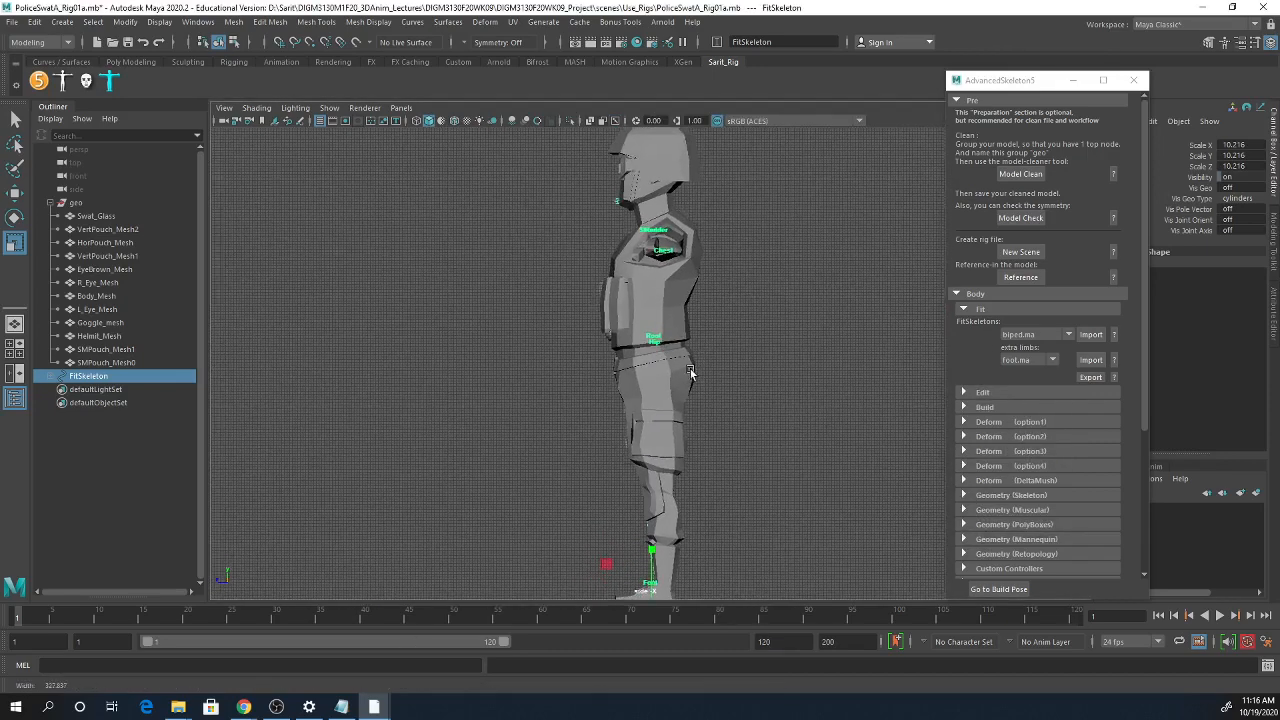
{"action": "left_click", "coordinate": [616, 121]}
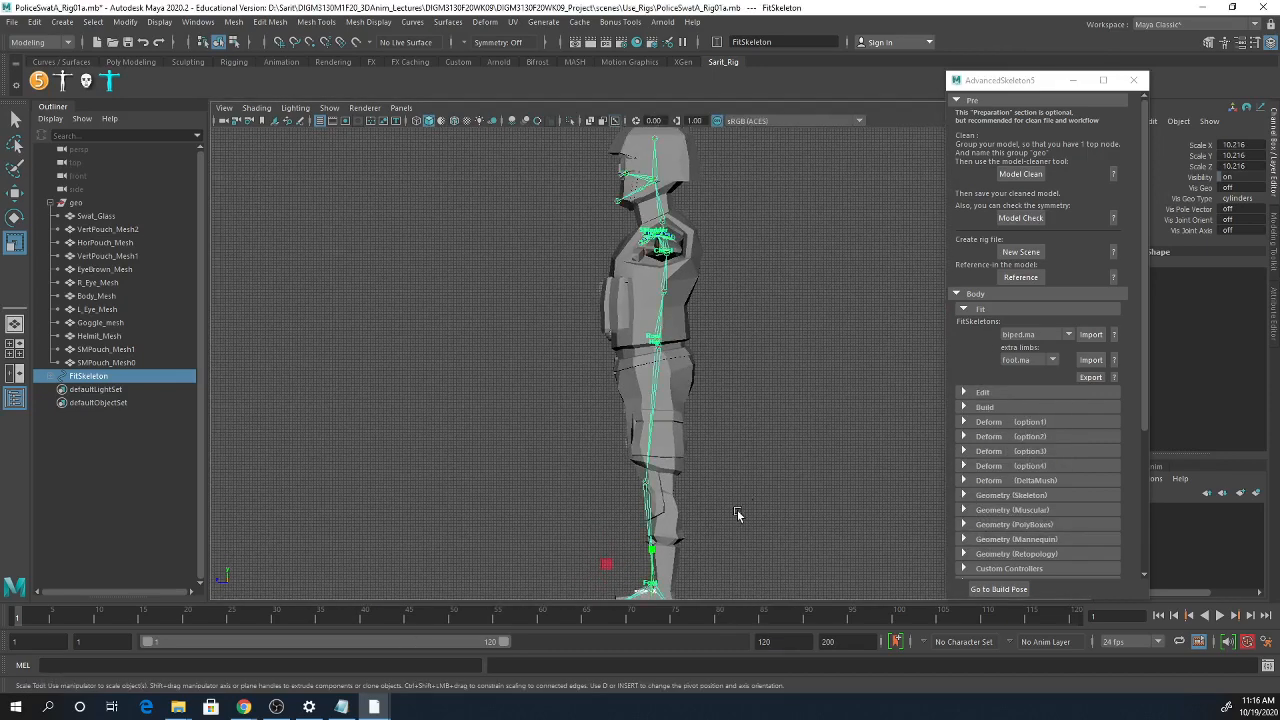
{"action": "middle_click_drag", "start_coordinate": [728, 507], "coordinate": [594, 377], "text": "alt"}
{"action": "right_click_drag", "start_coordinate": [597, 457], "coordinate": [832, 490], "text": "alt"}
{"action": "right_click_drag", "start_coordinate": [565, 538], "coordinate": [615, 492], "text": "alt"}
{"action": "left_click_drag", "start_coordinate": [492, 510], "coordinate": [358, 501]}
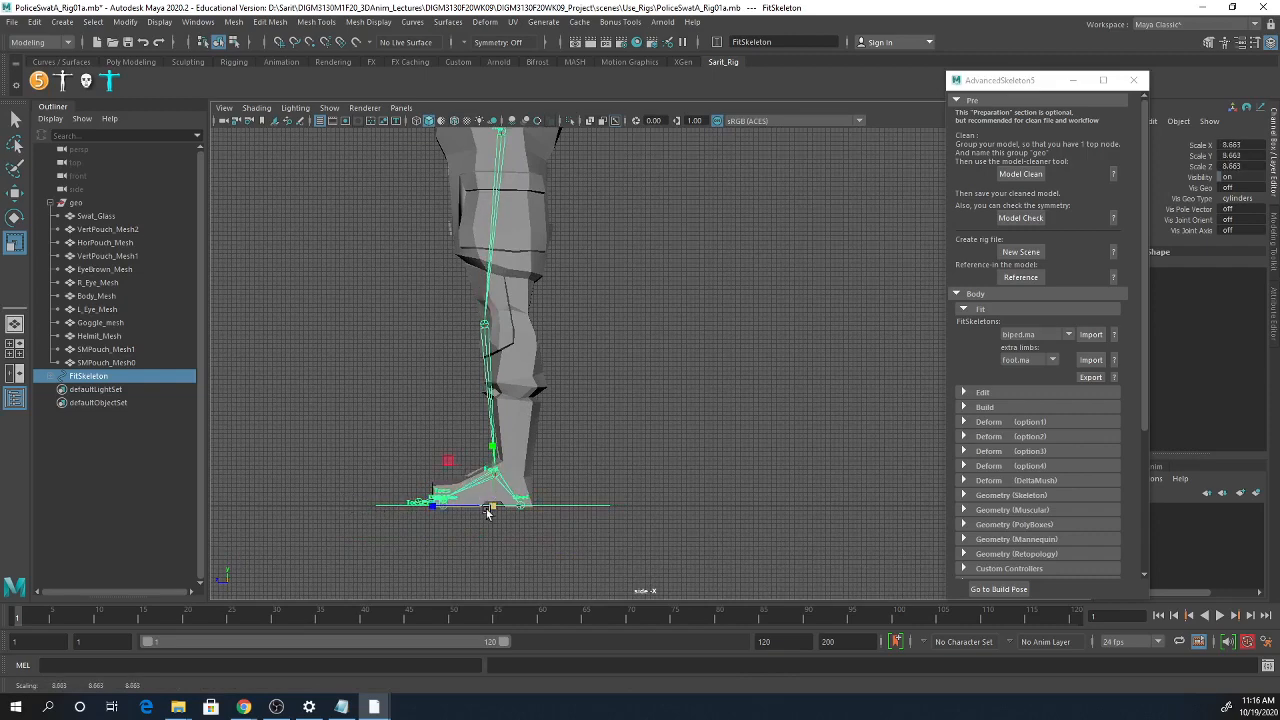
- Examine how the FitSkeleton's foot and leg joints line up with the mesh in the perspective and side views
{"action": "key", "text": "w"}
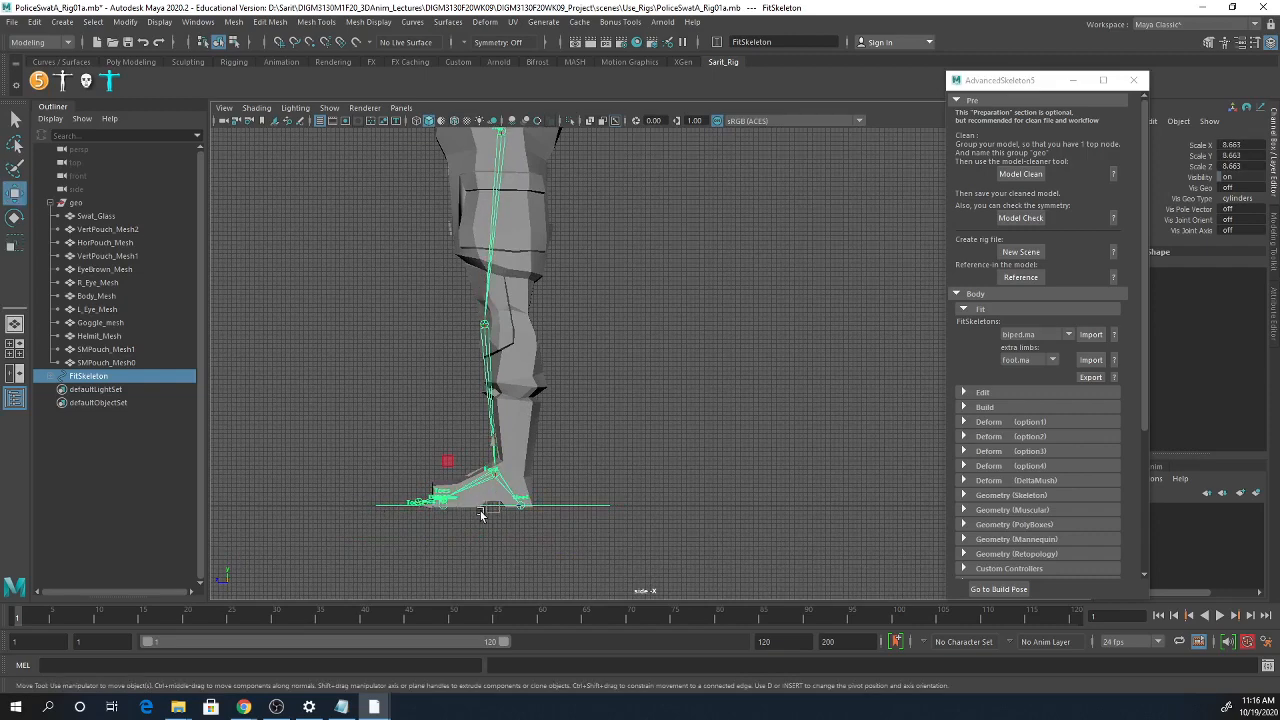
{"action": "key", "text": "space"}
{"action": "key", "text": "space"}
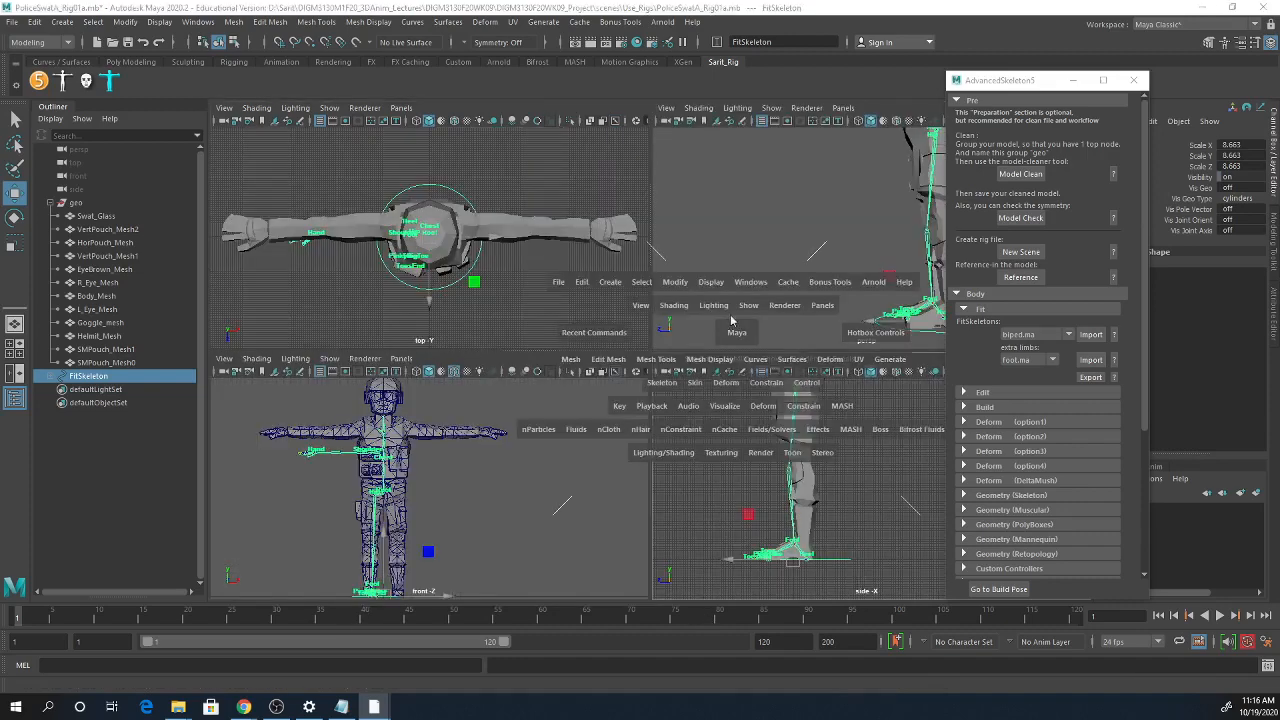
{"action": "left_click_drag", "start_coordinate": [821, 309], "coordinate": [760, 437], "text": "alt"}
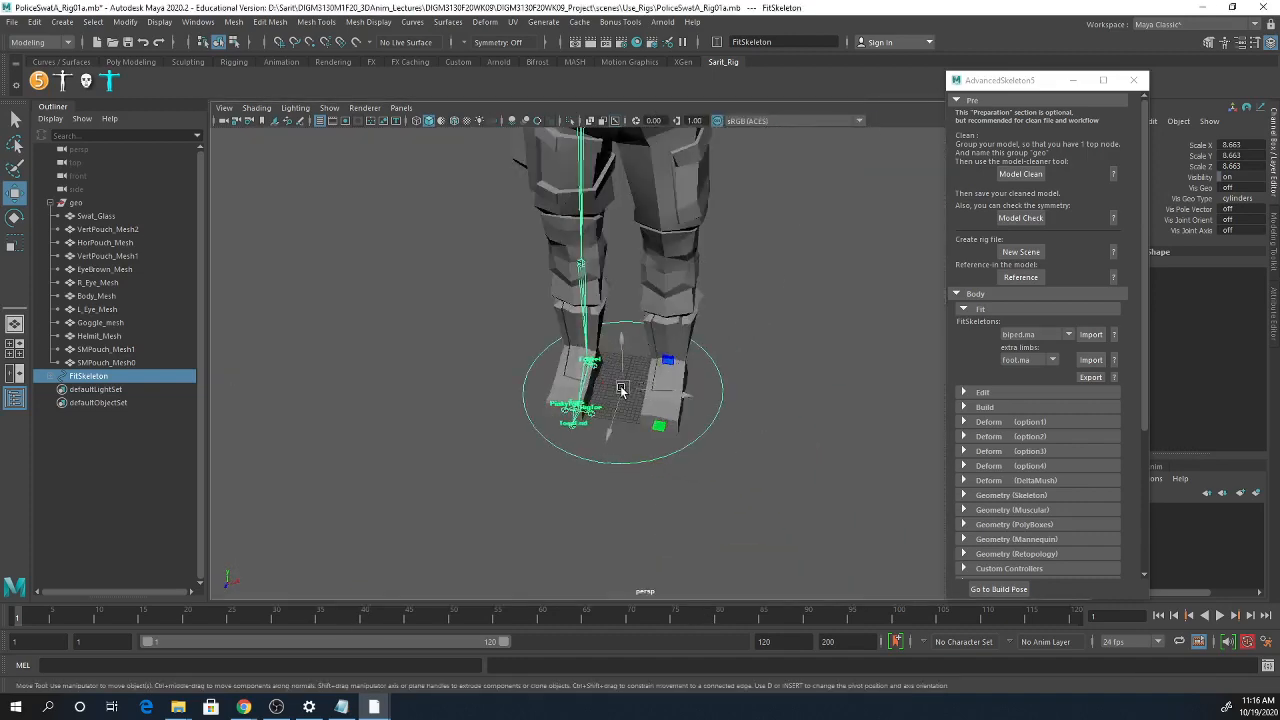
{"action": "key", "text": "space"}
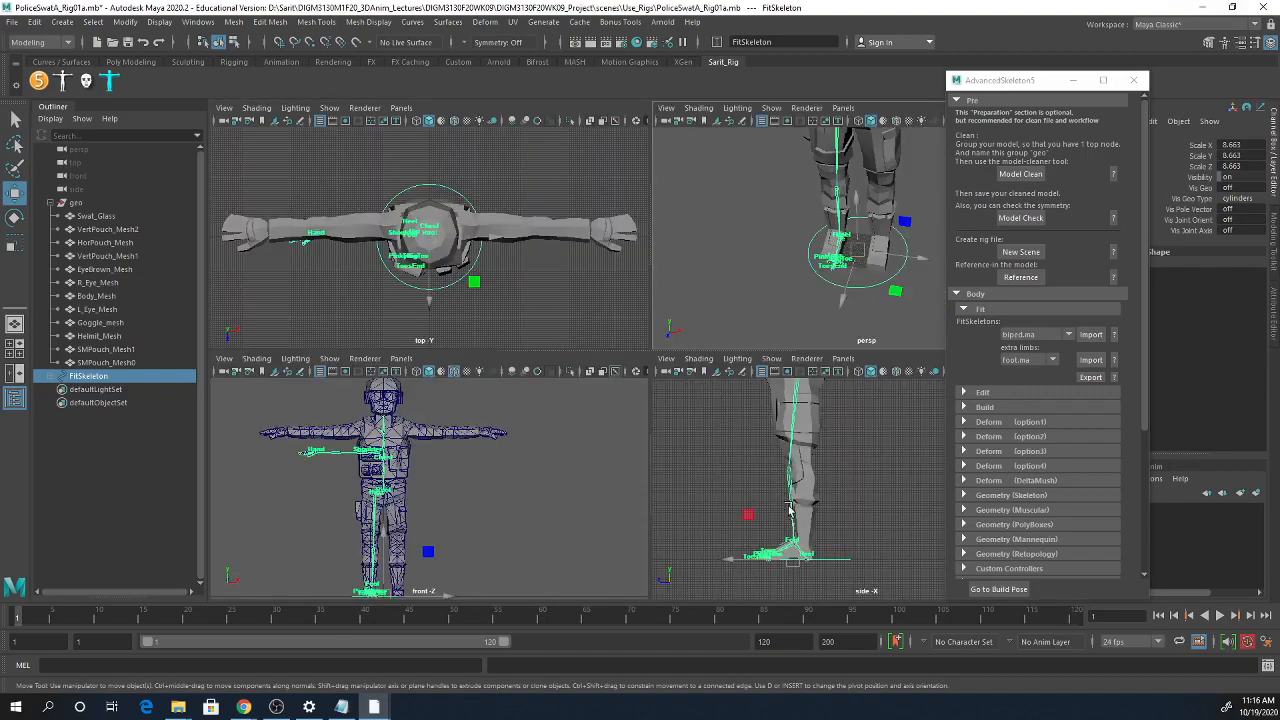
{"action": "key", "text": "space"}
{"action": "right_click_drag", "start_coordinate": [723, 466], "coordinate": [480, 453], "text": "alt"}
{"action": "middle_click_drag", "start_coordinate": [480, 453], "coordinate": [463, 545], "text": "alt"}
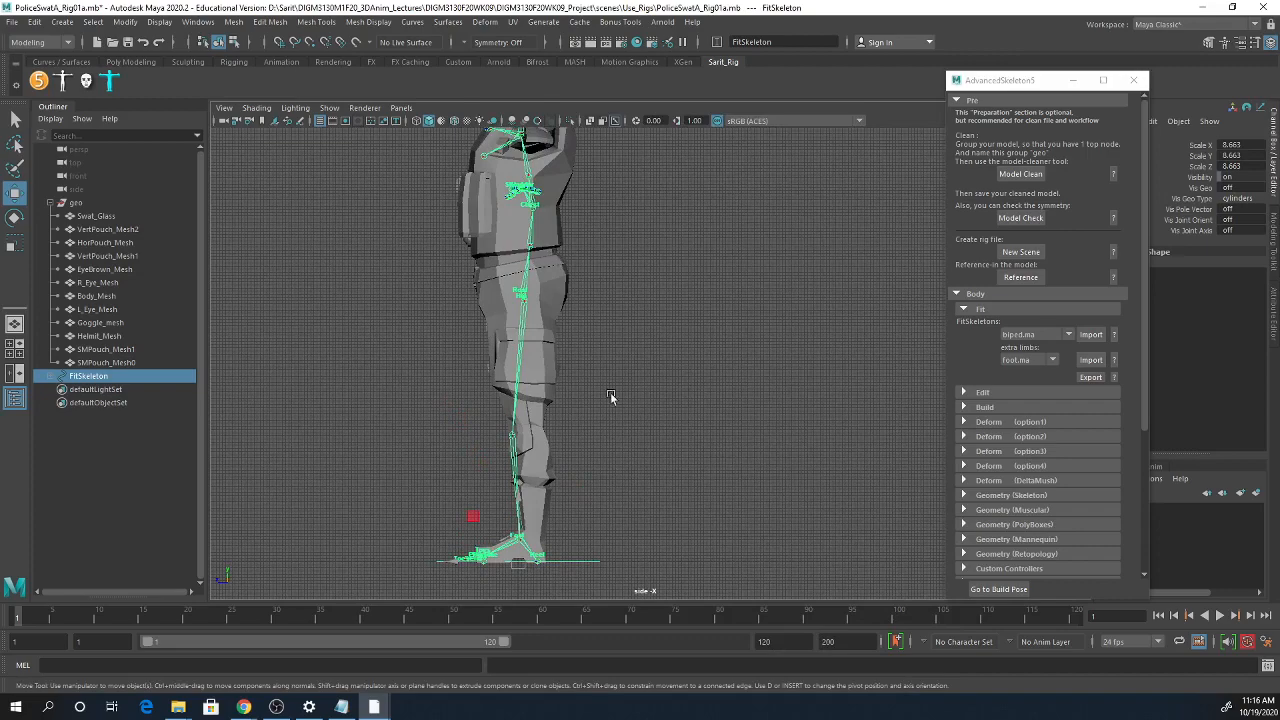
{"action": "middle_click_drag", "start_coordinate": [557, 501], "coordinate": [567, 341], "text": "alt"}
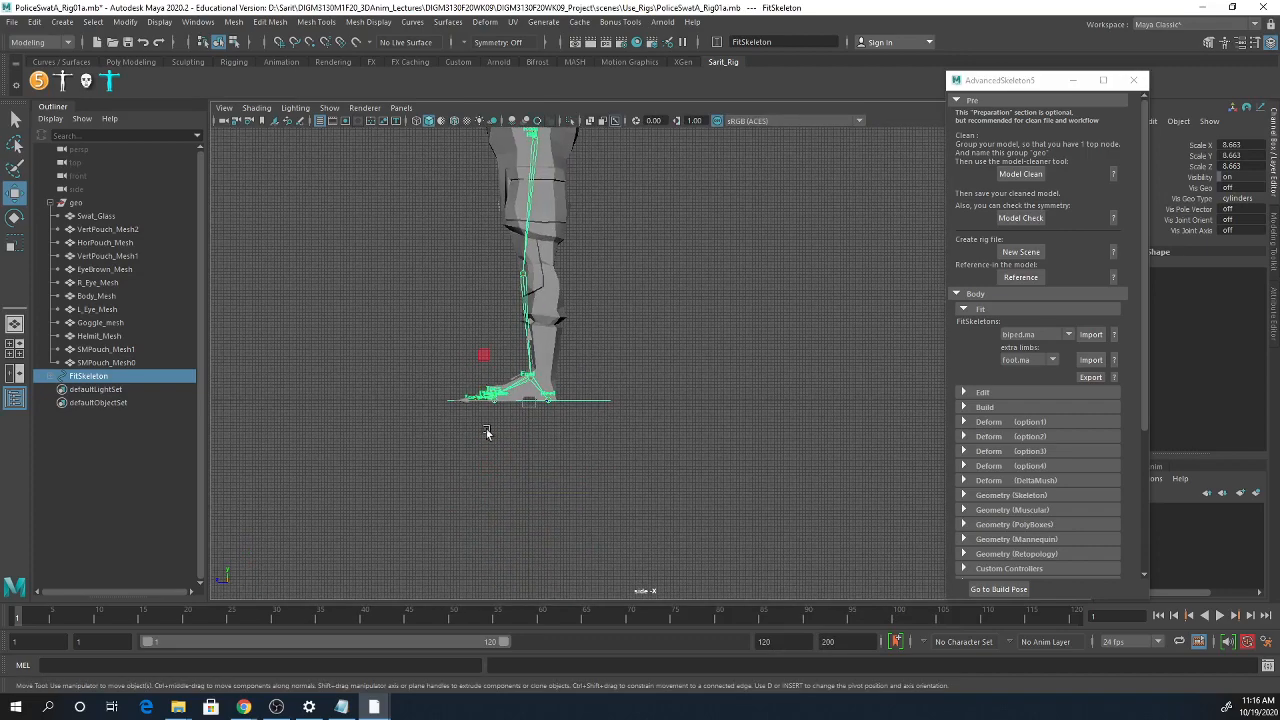
{"action": "right_click_drag", "start_coordinate": [489, 434], "coordinate": [803, 474], "text": "alt"}
{"action": "right_click_drag", "start_coordinate": [262, 440], "coordinate": [533, 454], "text": "alt"}
{"action": "middle_click_drag", "start_coordinate": [533, 454], "coordinate": [644, 435], "text": "alt"}
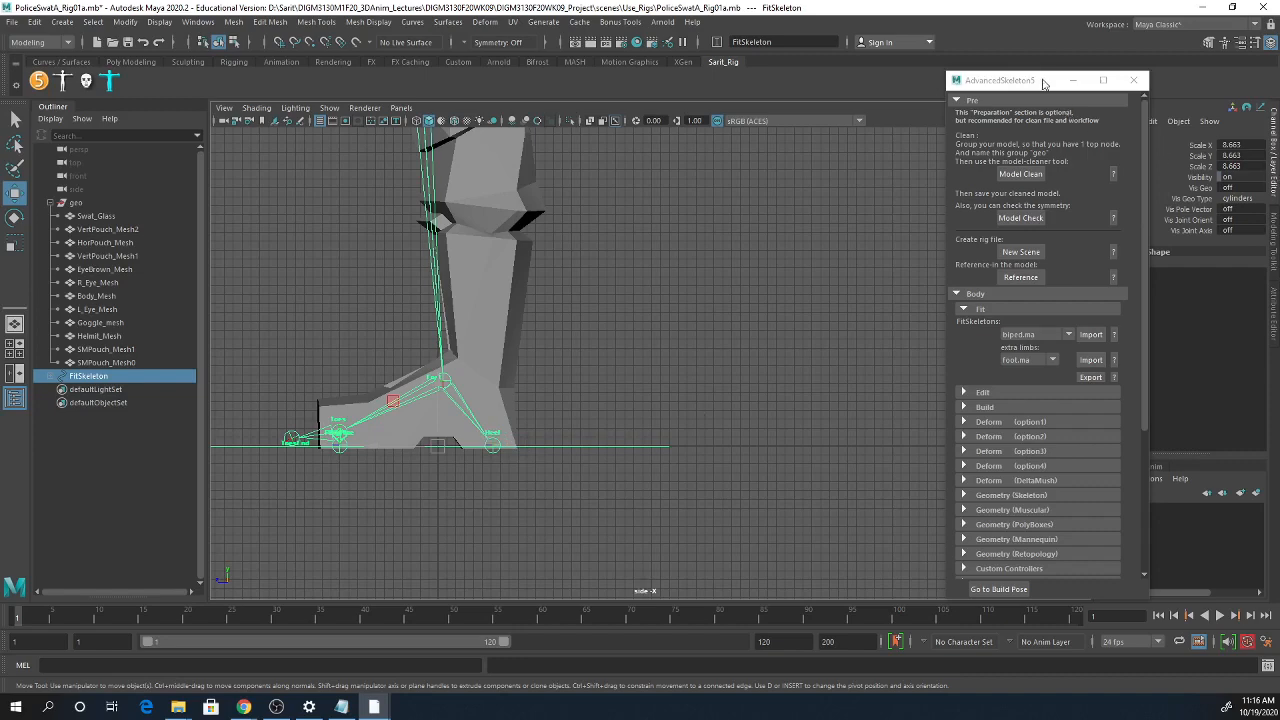
- Move the AdvancedSkeleton window clear of the channel values and scale the FitSkeleton uniformly to about 7.87 to fit the boot
{"action": "left_click_drag", "start_coordinate": [1043, 83], "coordinate": [903, 105]}
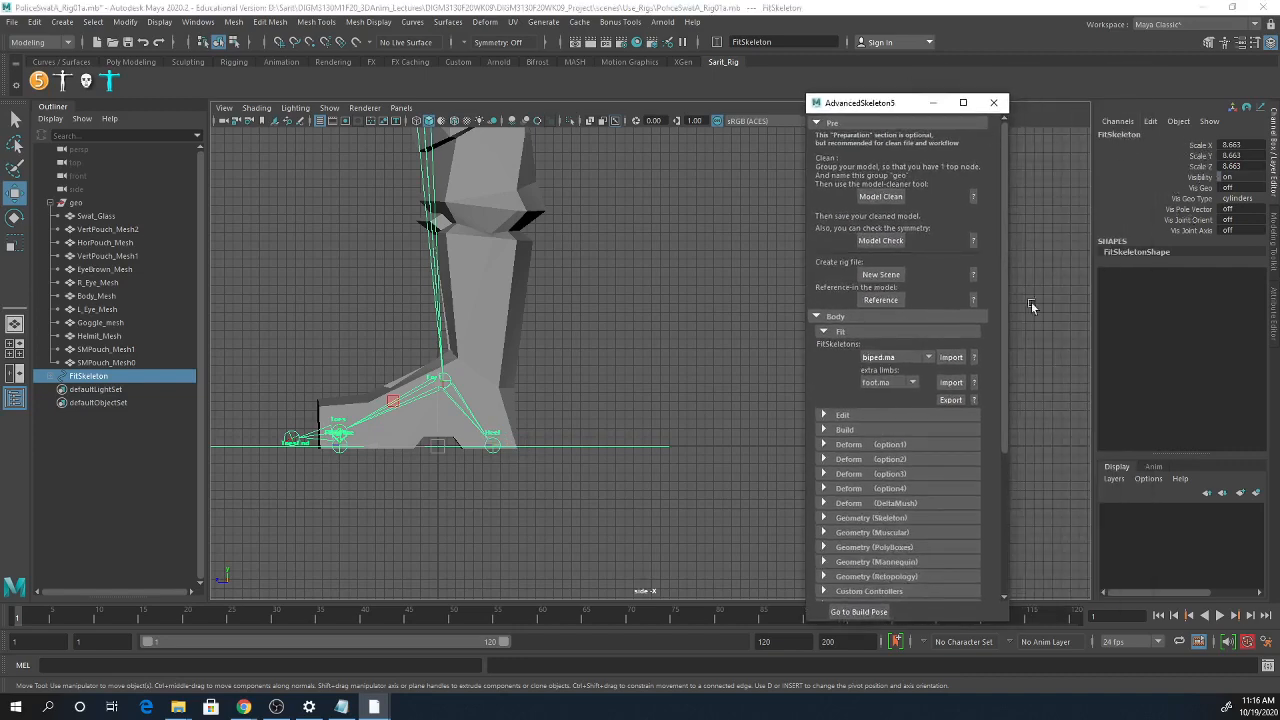
{"action": "middle_click_drag", "start_coordinate": [445, 471], "coordinate": [522, 455], "text": "alt"}
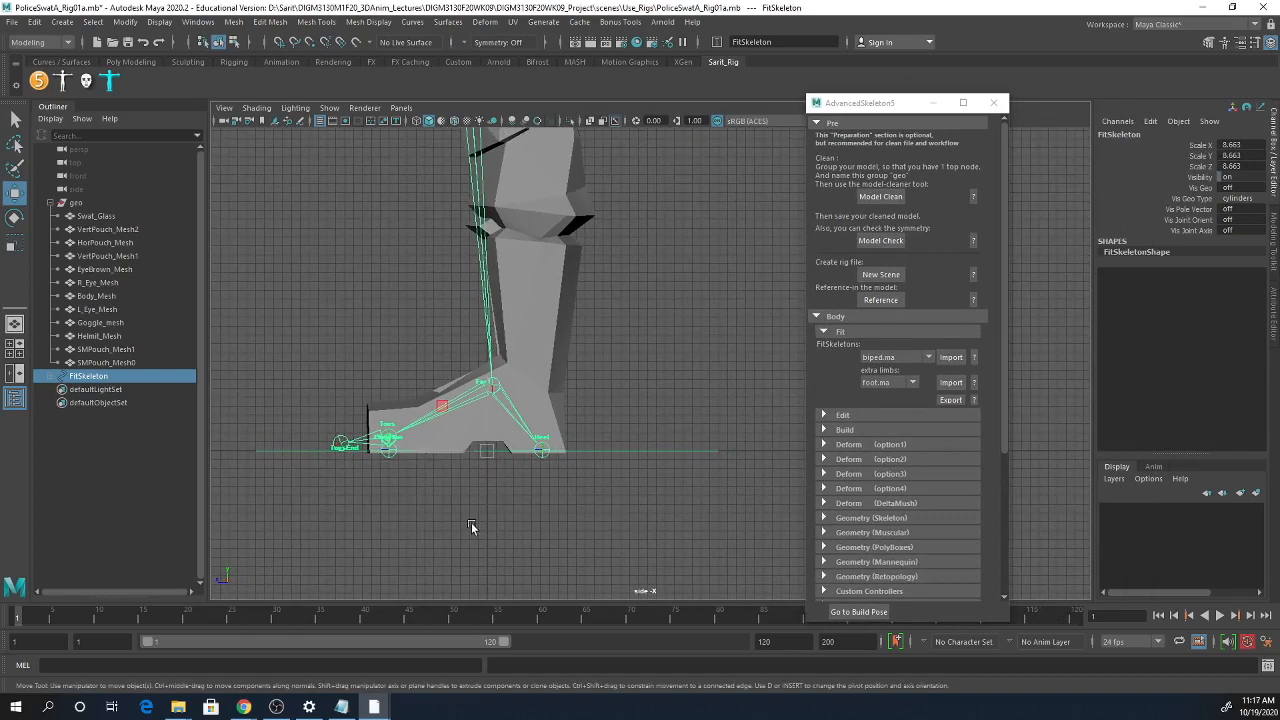
{"action": "right_click_drag", "start_coordinate": [538, 491], "coordinate": [467, 466], "text": "alt"}
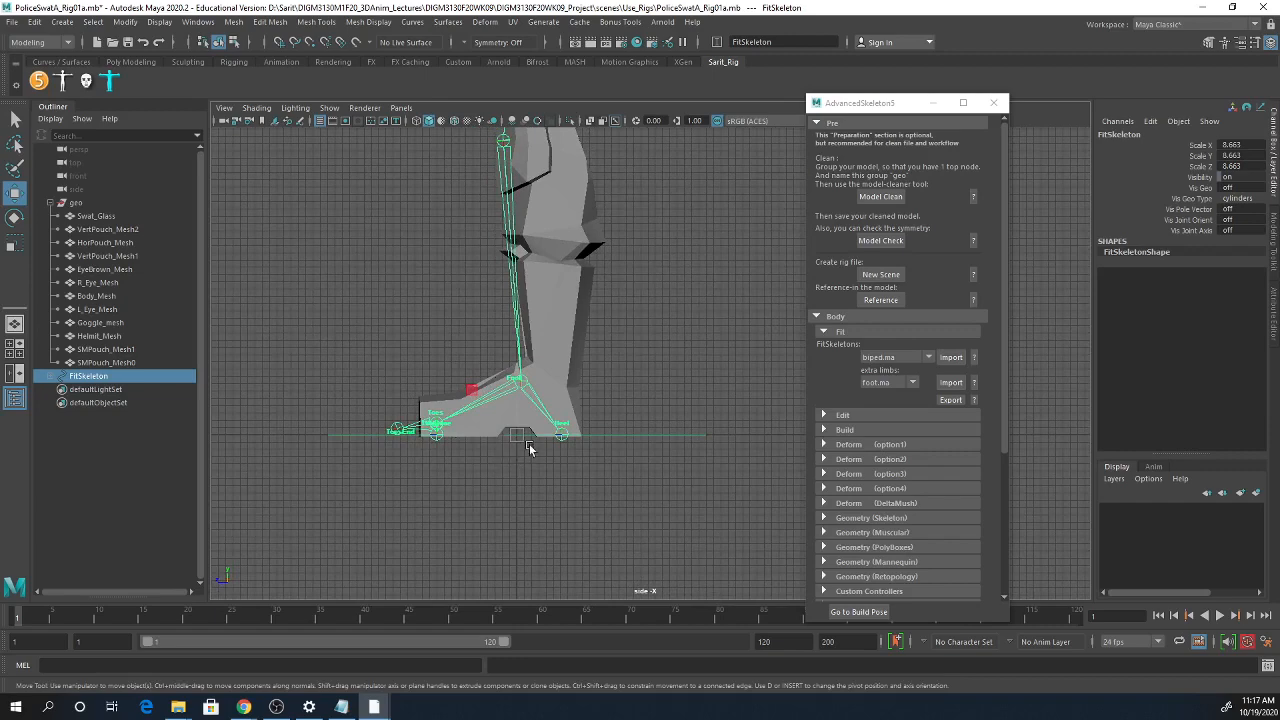
{"action": "key", "text": "r"}
{"action": "left_click_drag", "start_coordinate": [517, 436], "coordinate": [409, 434]}
{"action": "right_click_drag", "start_coordinate": [617, 393], "coordinate": [595, 474], "text": "alt"}
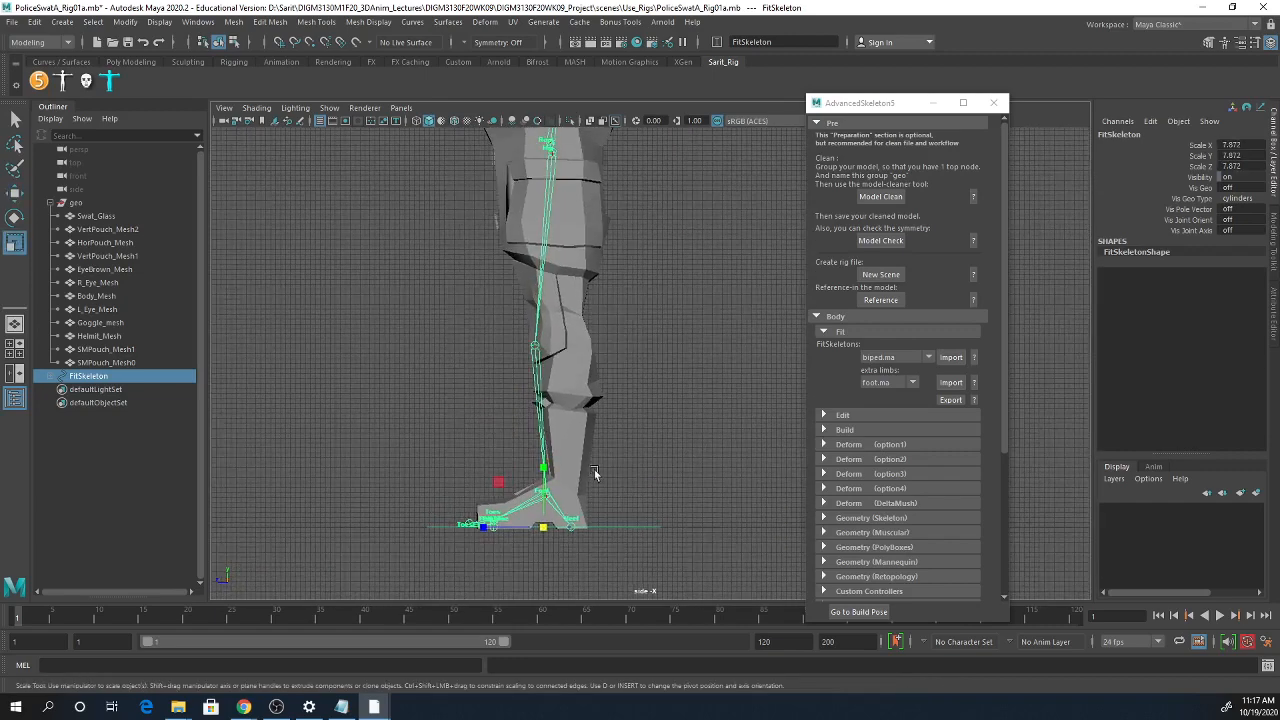
- Select Body_Mesh and examine its alignment with the fit joints from foot to head in the side view
{"action": "left_click", "coordinate": [574, 434]}
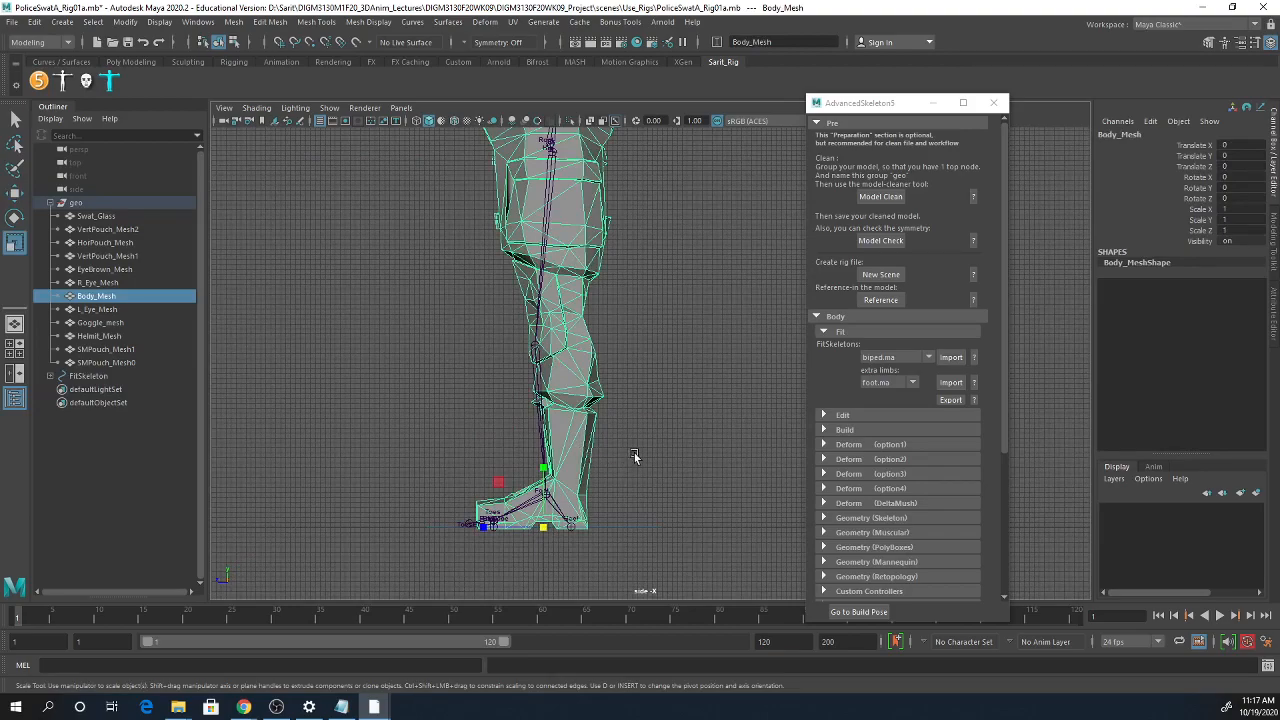
{"action": "right_click_drag", "start_coordinate": [590, 503], "coordinate": [611, 477], "text": "alt"}
{"action": "middle_click_drag", "start_coordinate": [611, 477], "coordinate": [580, 391], "text": "alt"}
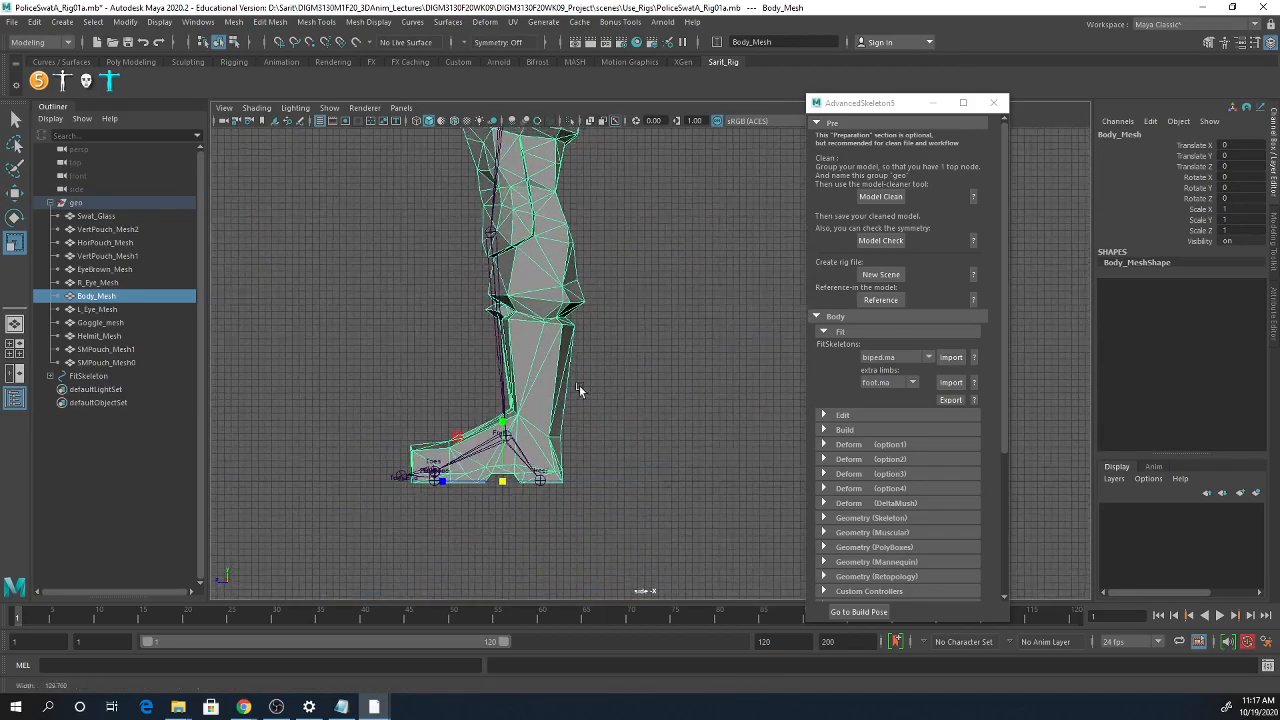
{"action": "right_click_drag", "start_coordinate": [580, 391], "coordinate": [52, 316], "text": "alt"}
{"action": "middle_click_drag", "start_coordinate": [524, 350], "coordinate": [511, 480], "text": "alt"}
{"action": "right_click_drag", "start_coordinate": [511, 480], "coordinate": [520, 446], "text": "alt"}
{"action": "middle_click_drag", "start_coordinate": [592, 469], "coordinate": [569, 389], "text": "alt"}
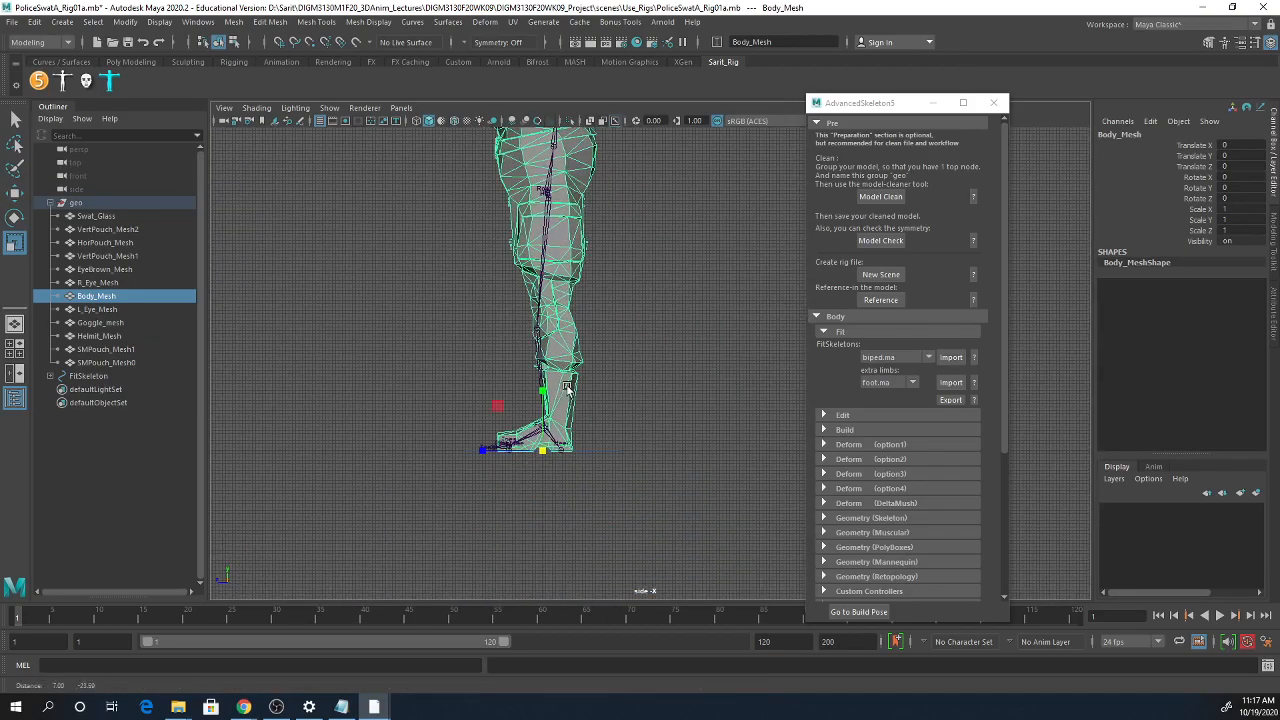
{"action": "right_click_drag", "start_coordinate": [569, 389], "coordinate": [509, 326], "text": "alt"}
{"action": "middle_click_drag", "start_coordinate": [574, 303], "coordinate": [551, 443], "text": "alt"}
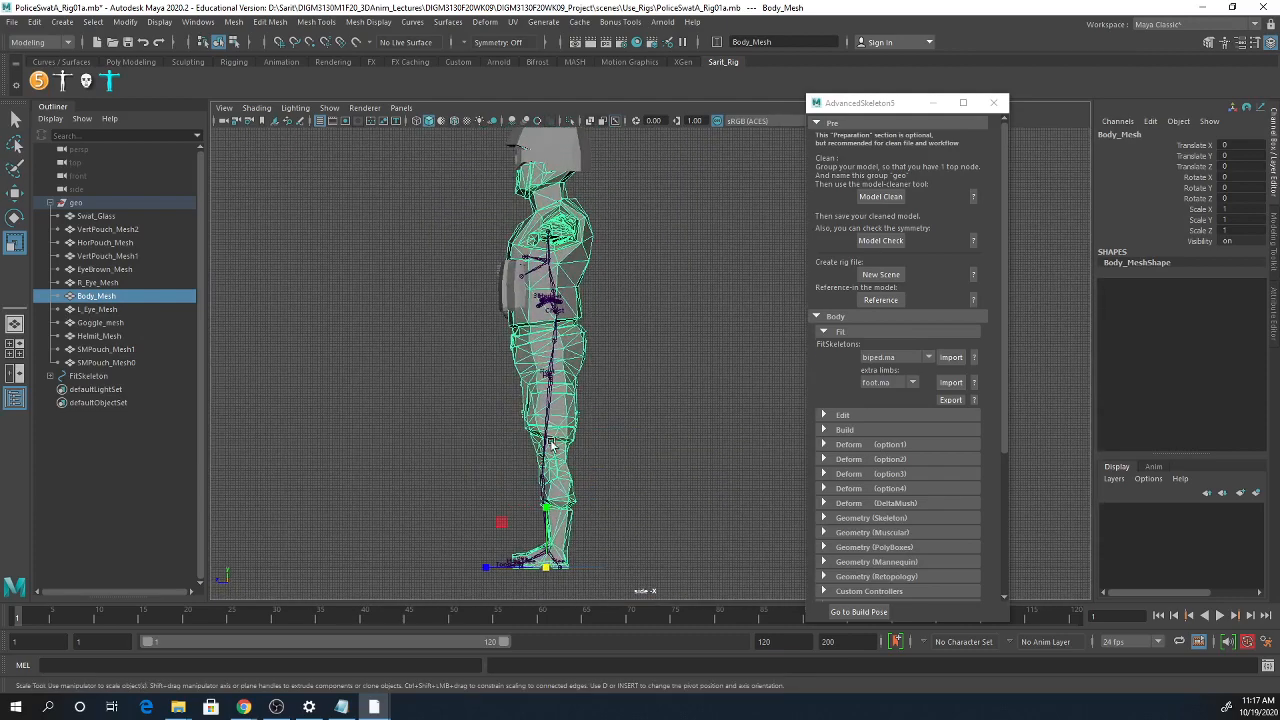
{"action": "right_click_drag", "start_coordinate": [551, 443], "coordinate": [529, 316], "text": "alt"}
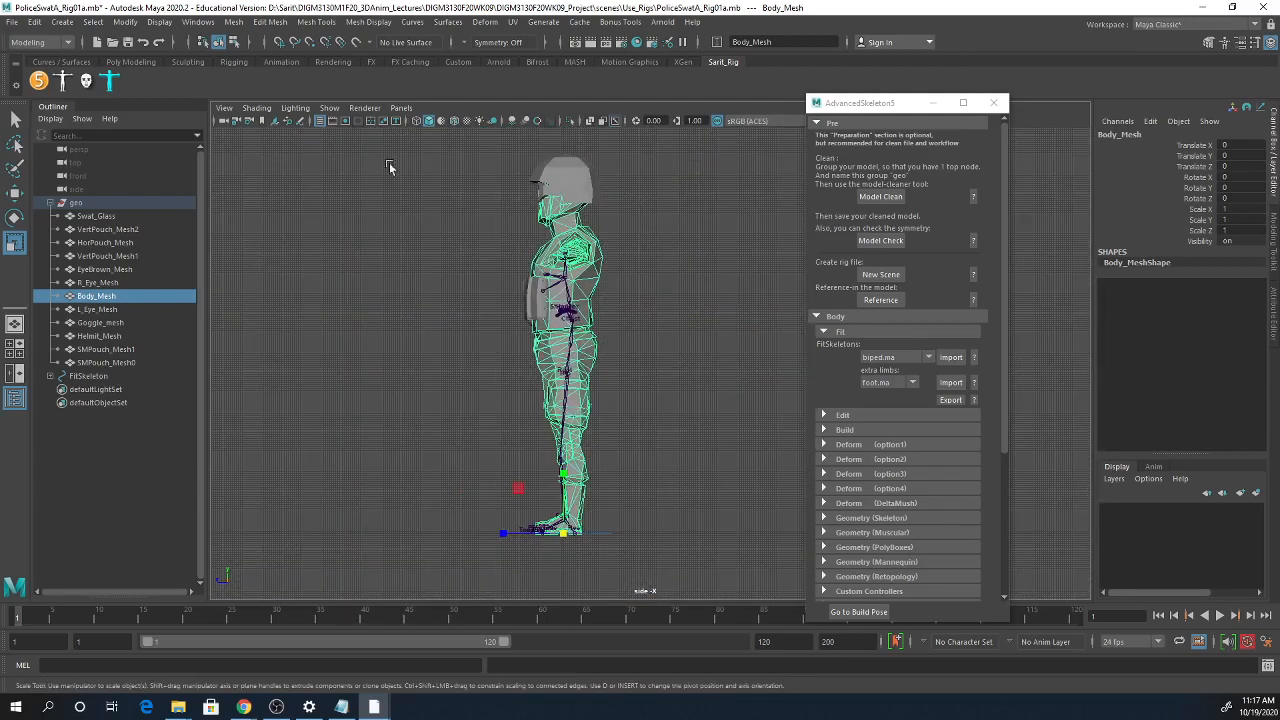
- Show only polygons in the side view, select all the character's meshes, and restore display of all object types
{"action": "left_click", "coordinate": [335, 110]}
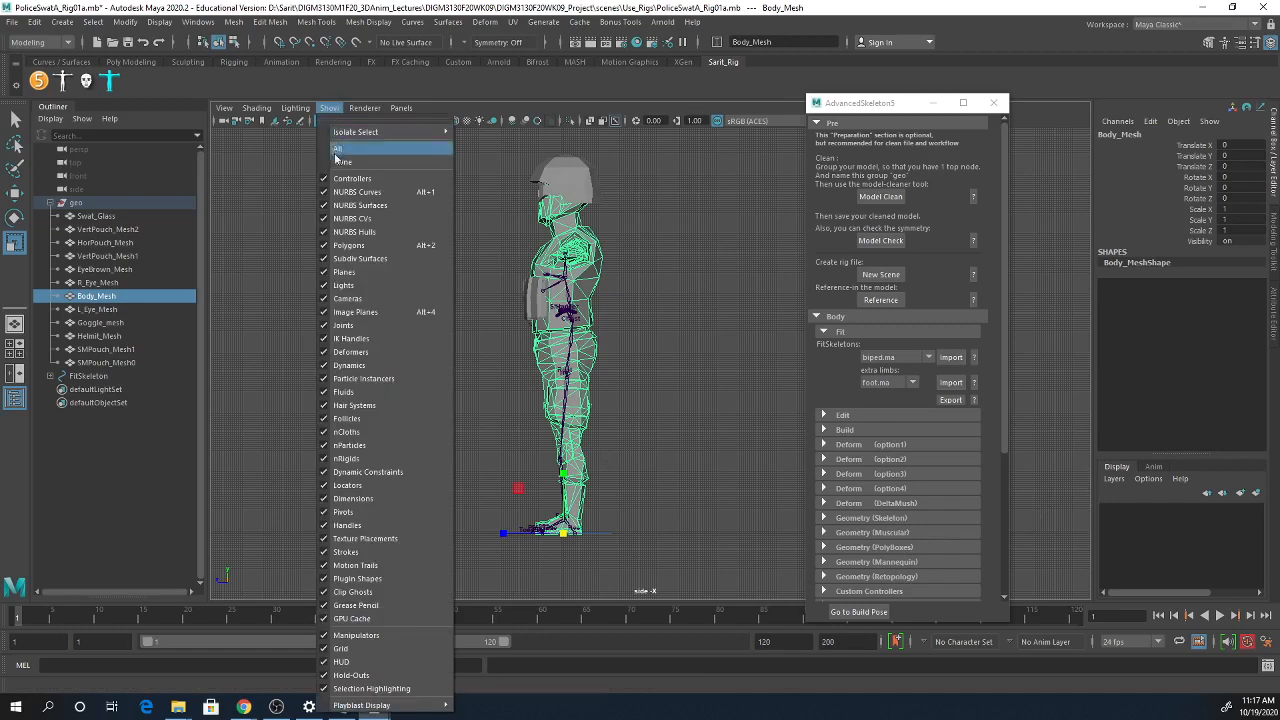
{"action": "left_click", "coordinate": [370, 158]}
{"action": "left_click", "coordinate": [335, 110]}
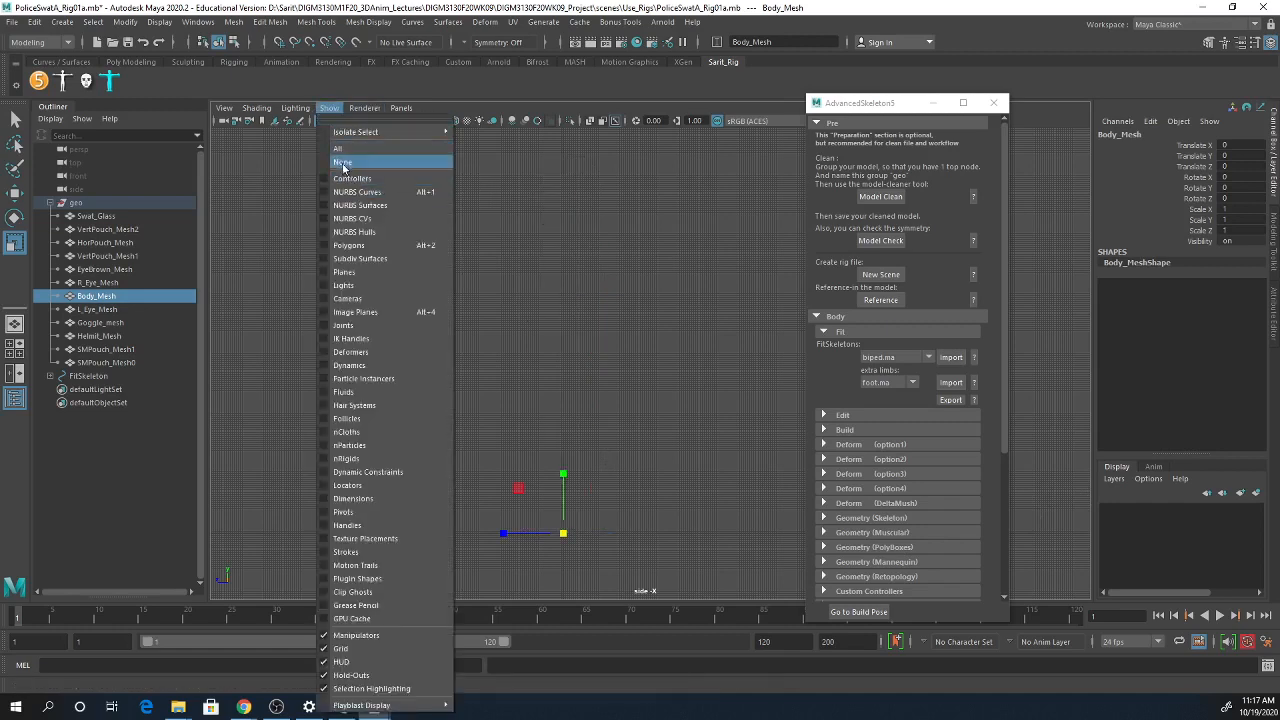
{"action": "left_click", "coordinate": [348, 246]}
{"action": "left_click_drag", "start_coordinate": [460, 140], "coordinate": [740, 560]}
{"action": "left_click", "coordinate": [330, 108]}
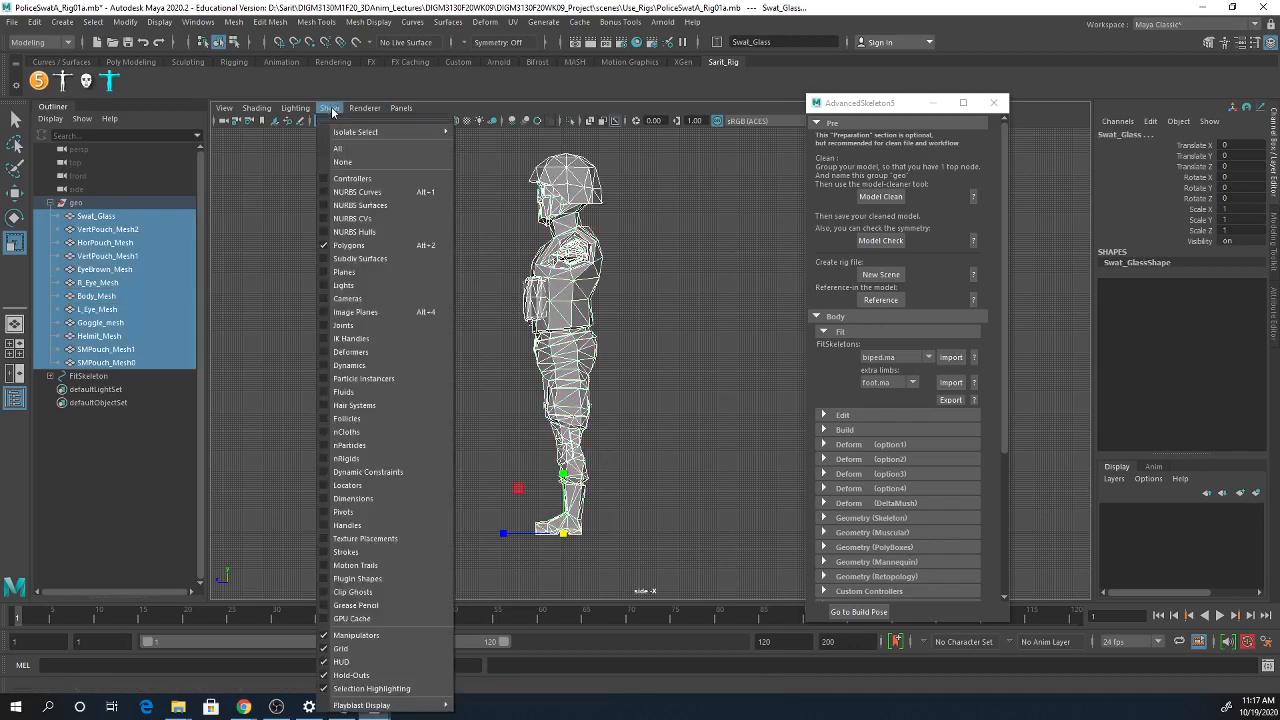
{"action": "left_click", "coordinate": [340, 150]}
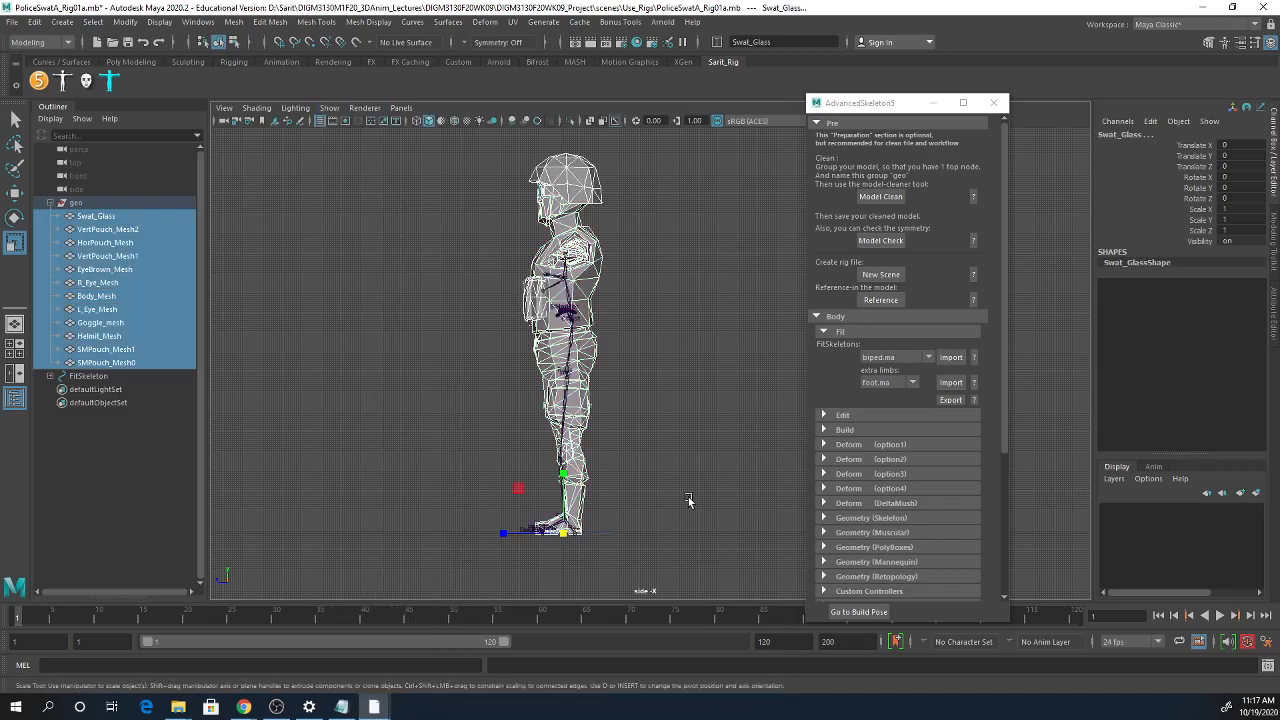
- Move all the selected character meshes forward along Z to about 2.44 so the leg lines up with the fit joints
{"action": "key", "text": "w"}
{"action": "scroll", "coordinate": [600, 562], "scroll_direction": "up", "scroll_amount": 3}
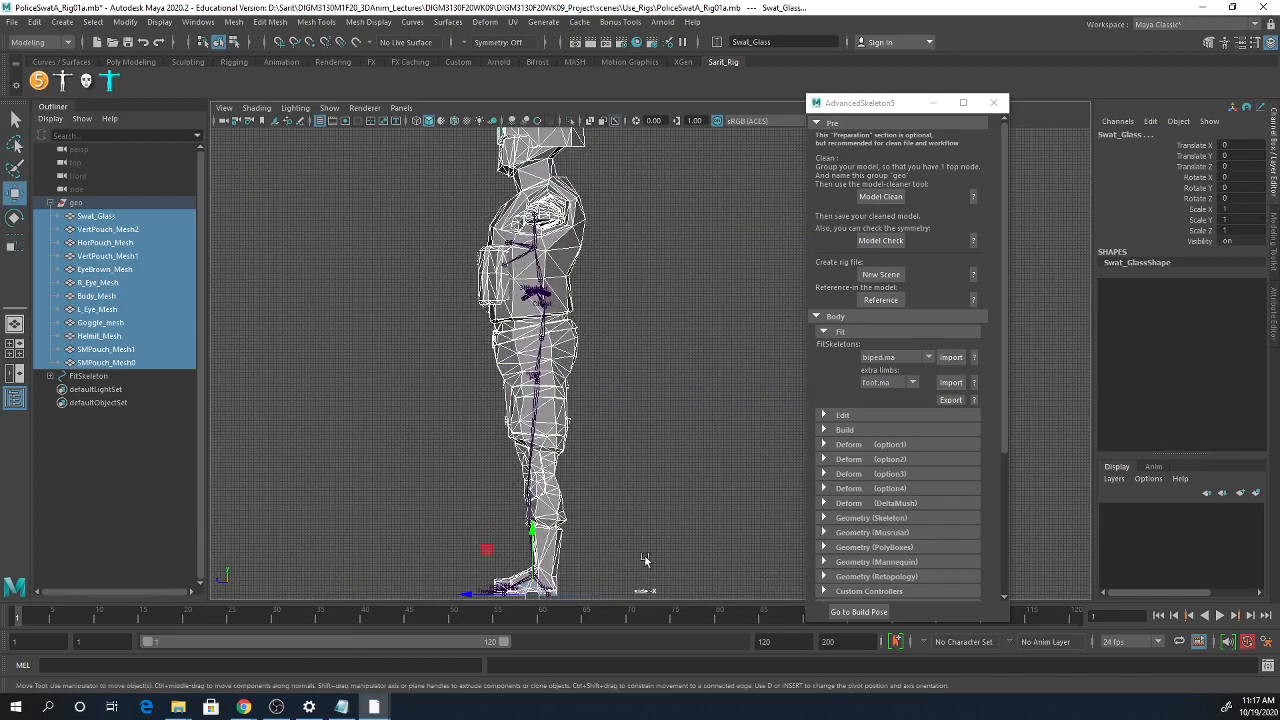
{"action": "middle_click_drag", "start_coordinate": [644, 556], "coordinate": [619, 350], "text": "alt"}
{"action": "scroll", "coordinate": [589, 420], "scroll_direction": "up", "scroll_amount": 3}
{"action": "middle_click_drag", "start_coordinate": [517, 418], "coordinate": [606, 475], "text": "alt"}
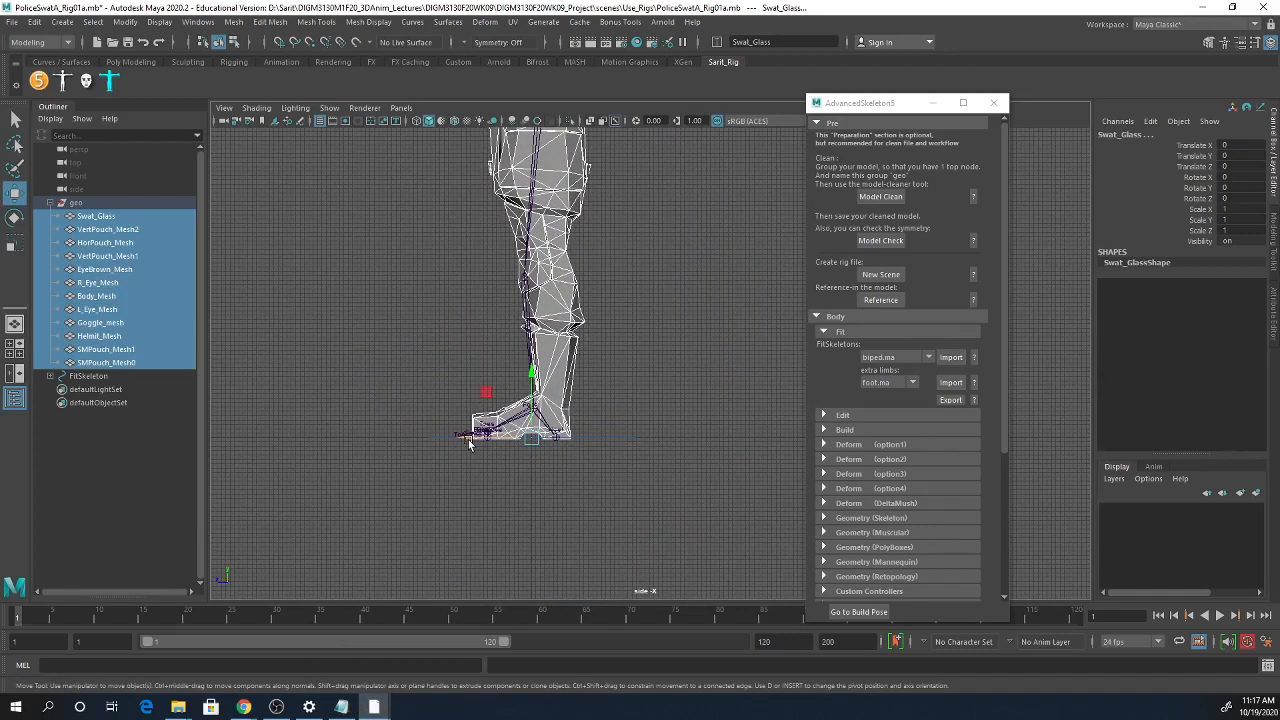
{"action": "left_click_drag", "start_coordinate": [469, 444], "coordinate": [457, 445]}
{"action": "middle_click_drag", "start_coordinate": [649, 337], "coordinate": [637, 585], "text": "alt"}
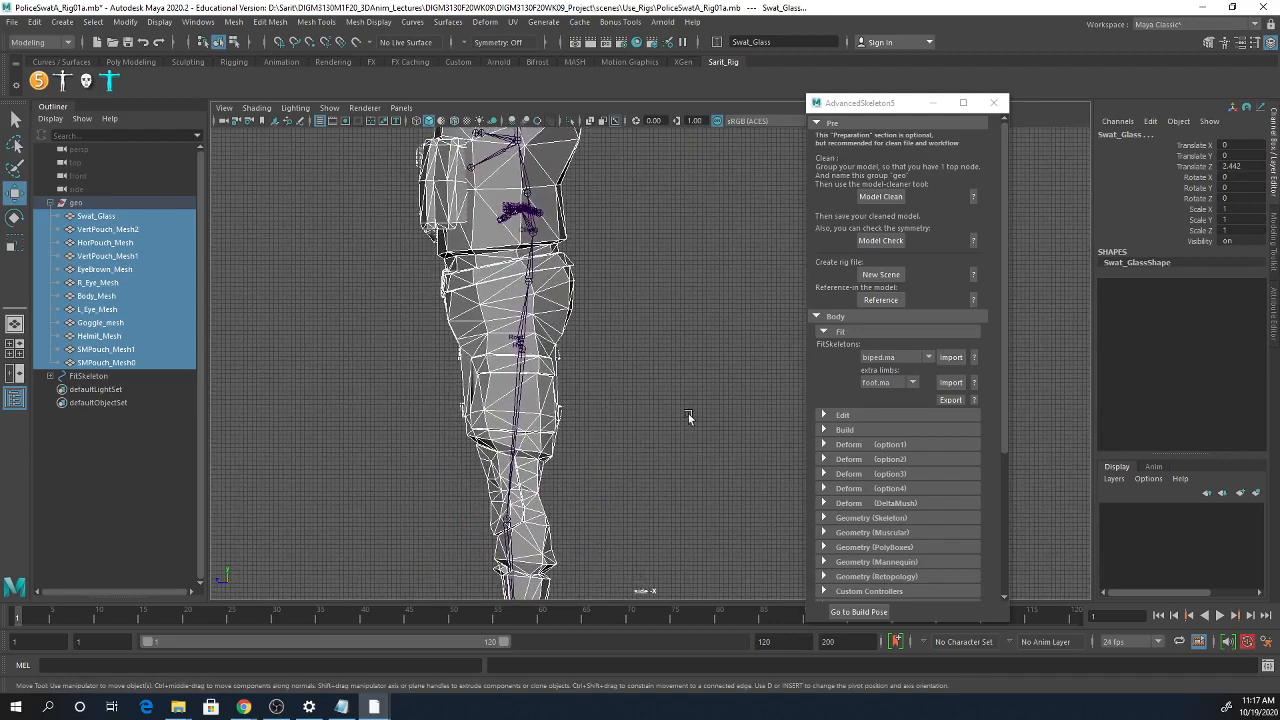
{"action": "right_click_drag", "start_coordinate": [689, 417], "coordinate": [575, 347], "text": "alt"}
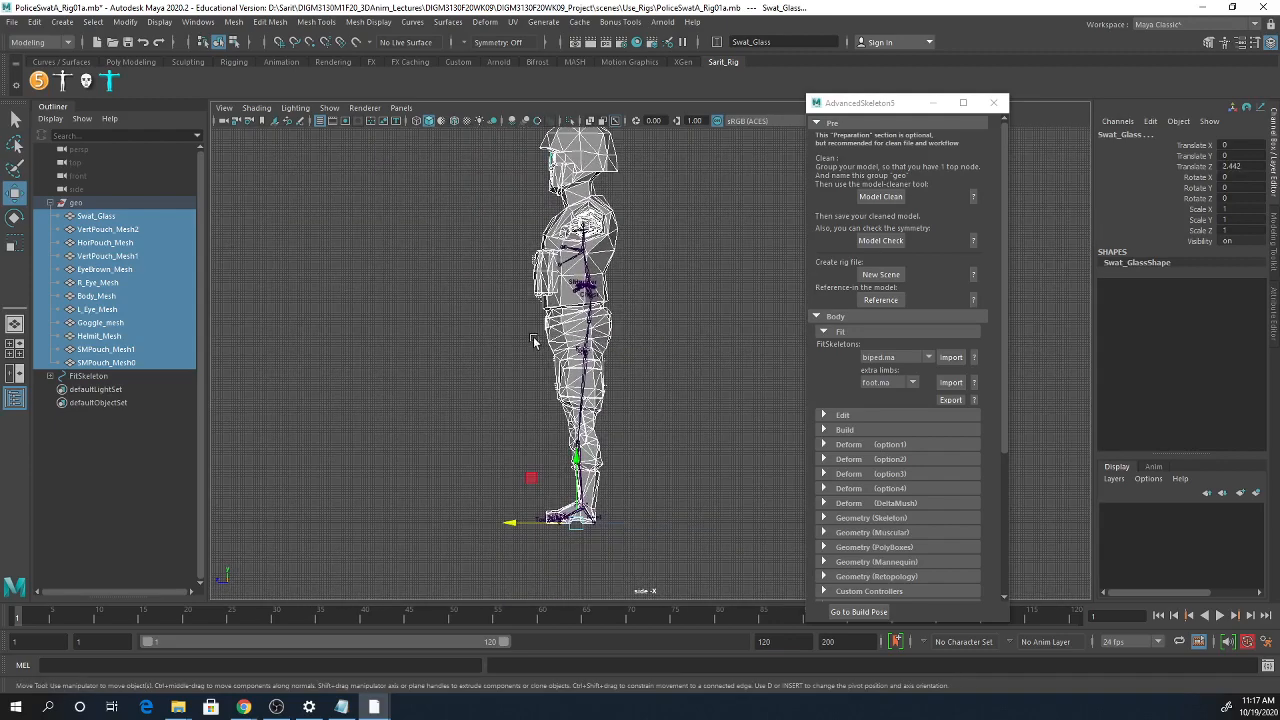
- Select the FitSkeleton and scale it uniformly to about 10.55 in the front view to match the character's body height
{"action": "left_click", "coordinate": [447, 210]}
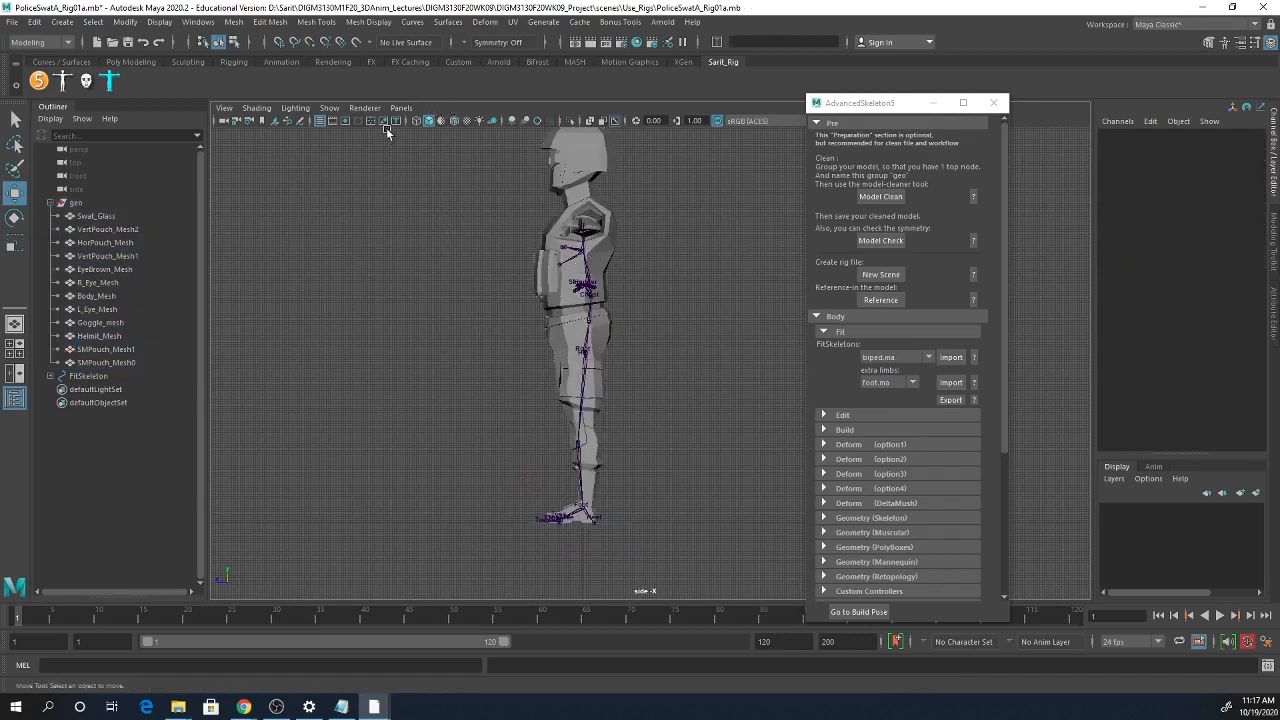
{"action": "left_click", "coordinate": [629, 527]}
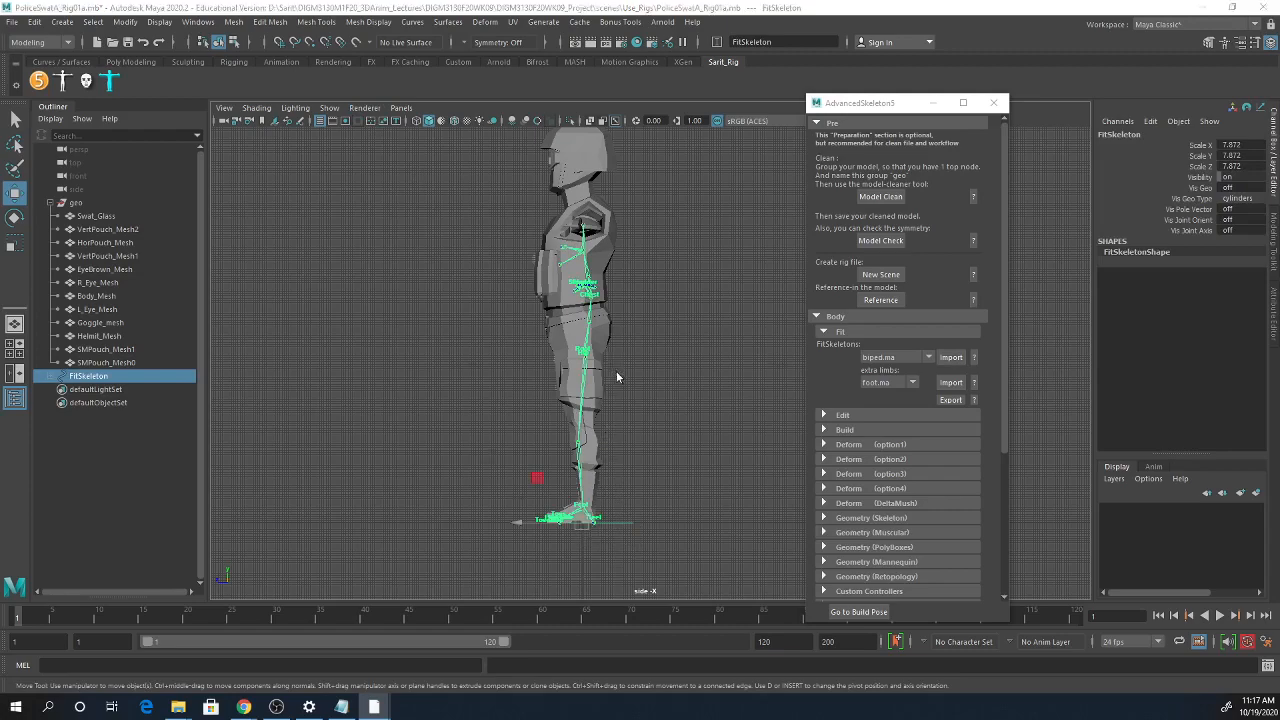
{"action": "key", "text": "space"}
{"action": "key", "text": "space"}
{"action": "middle_click_drag", "start_coordinate": [572, 473], "coordinate": [515, 355], "text": "alt"}
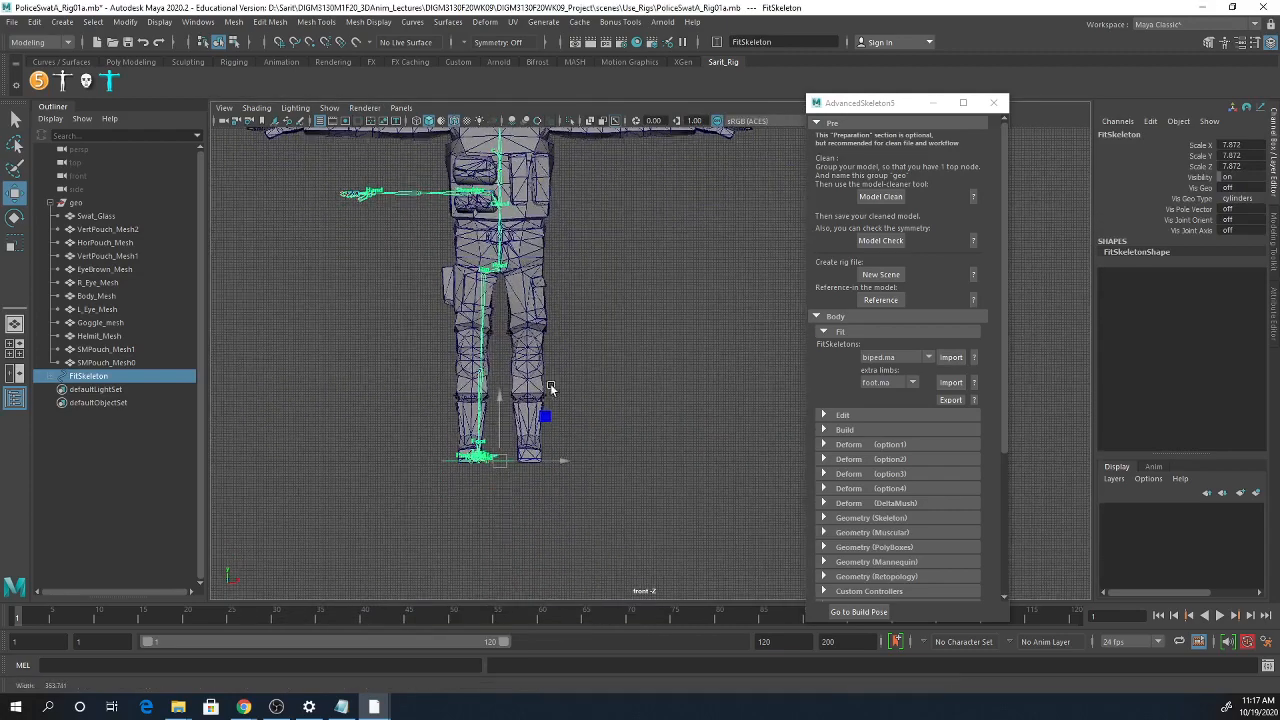
{"action": "right_click_drag", "start_coordinate": [551, 389], "coordinate": [620, 400], "text": "alt"}
{"action": "middle_click_drag", "start_coordinate": [620, 400], "coordinate": [643, 497], "text": "alt"}
{"action": "right_click_drag", "start_coordinate": [643, 497], "coordinate": [735, 487], "text": "alt"}
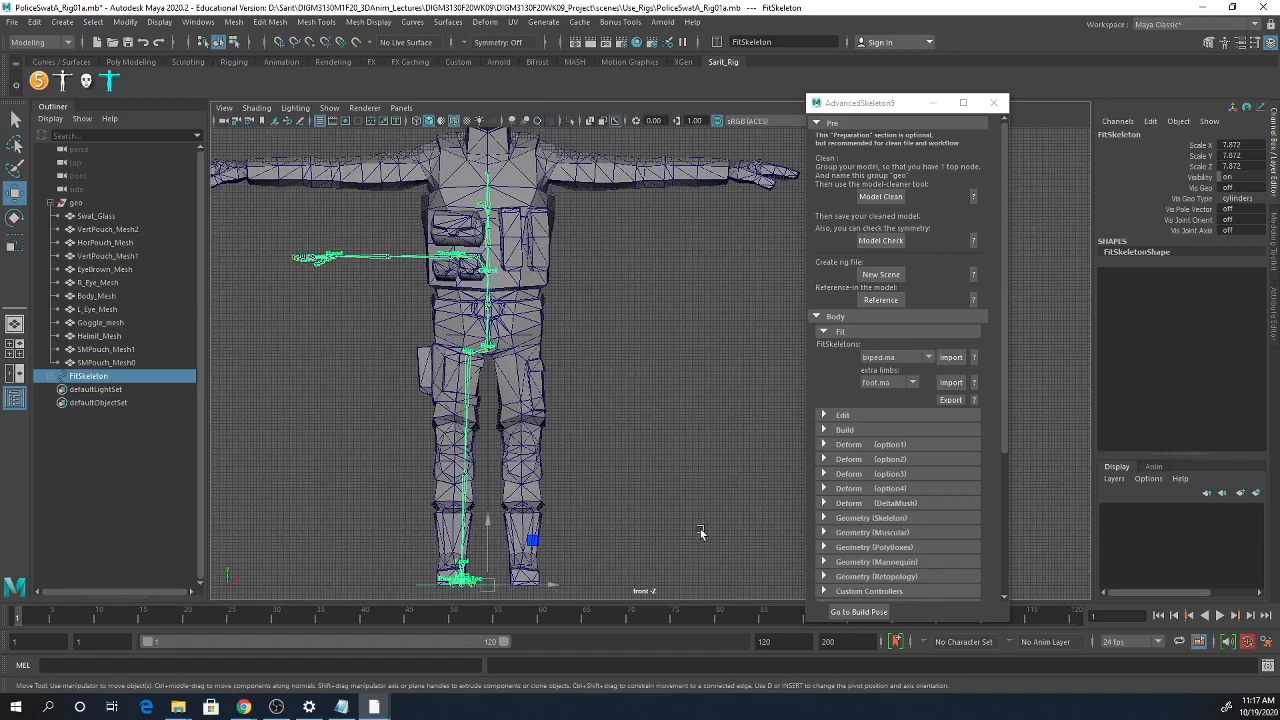
{"action": "key", "text": "e"}
{"action": "key", "text": "r"}
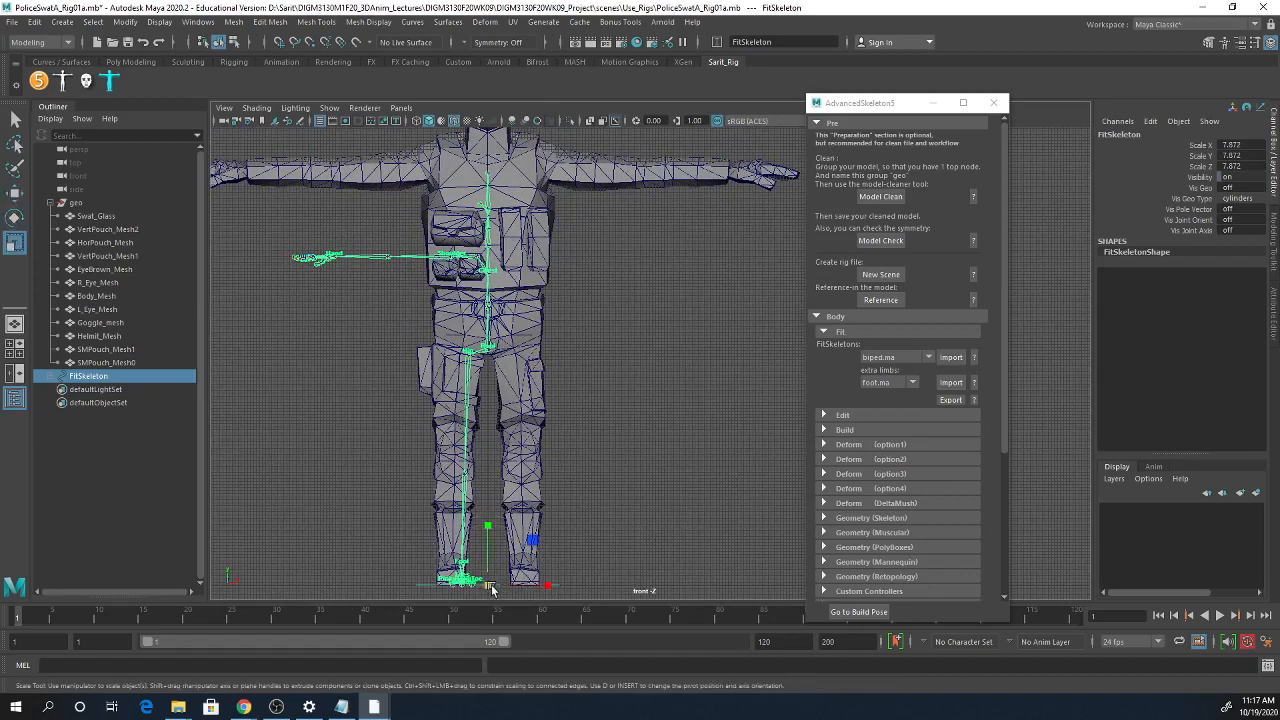
{"action": "left_click_drag", "start_coordinate": [487, 585], "coordinate": [660, 610]}
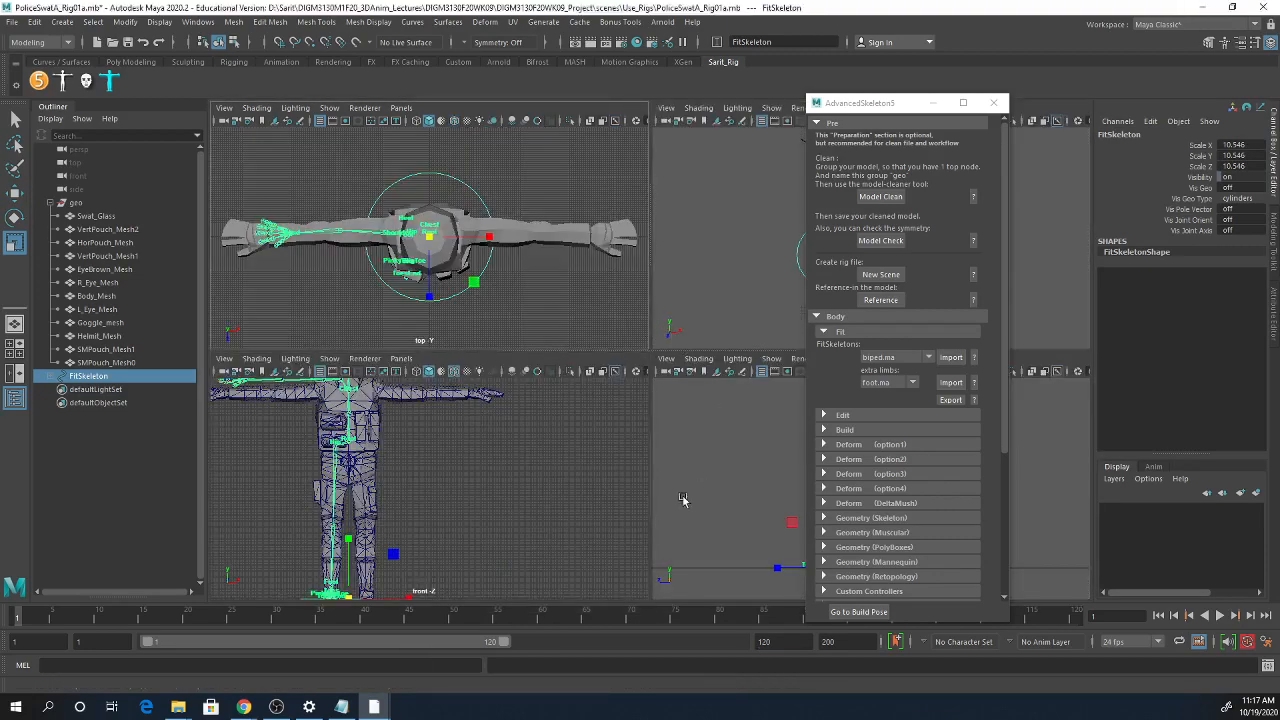
- Select the fit skeleton's Heel joint in the side view and activate the Move tool
{"action": "key", "text": "space"}
{"action": "right_click_drag", "start_coordinate": [412, 493], "coordinate": [1011, 523], "text": "alt"}
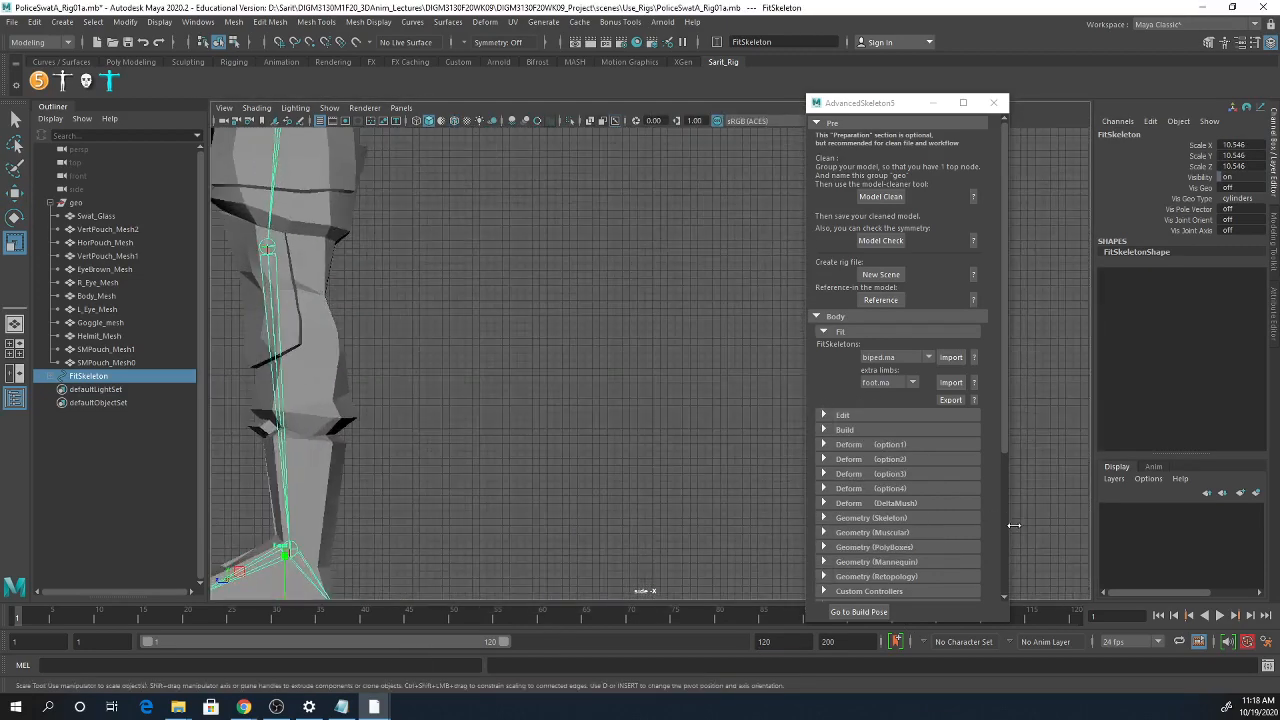
{"action": "middle_click_drag", "start_coordinate": [562, 543], "coordinate": [723, 371], "text": "alt"}
{"action": "right_click_drag", "start_coordinate": [570, 455], "coordinate": [663, 469], "text": "alt"}
{"action": "middle_click_drag", "start_coordinate": [442, 515], "coordinate": [659, 513], "text": "alt"}
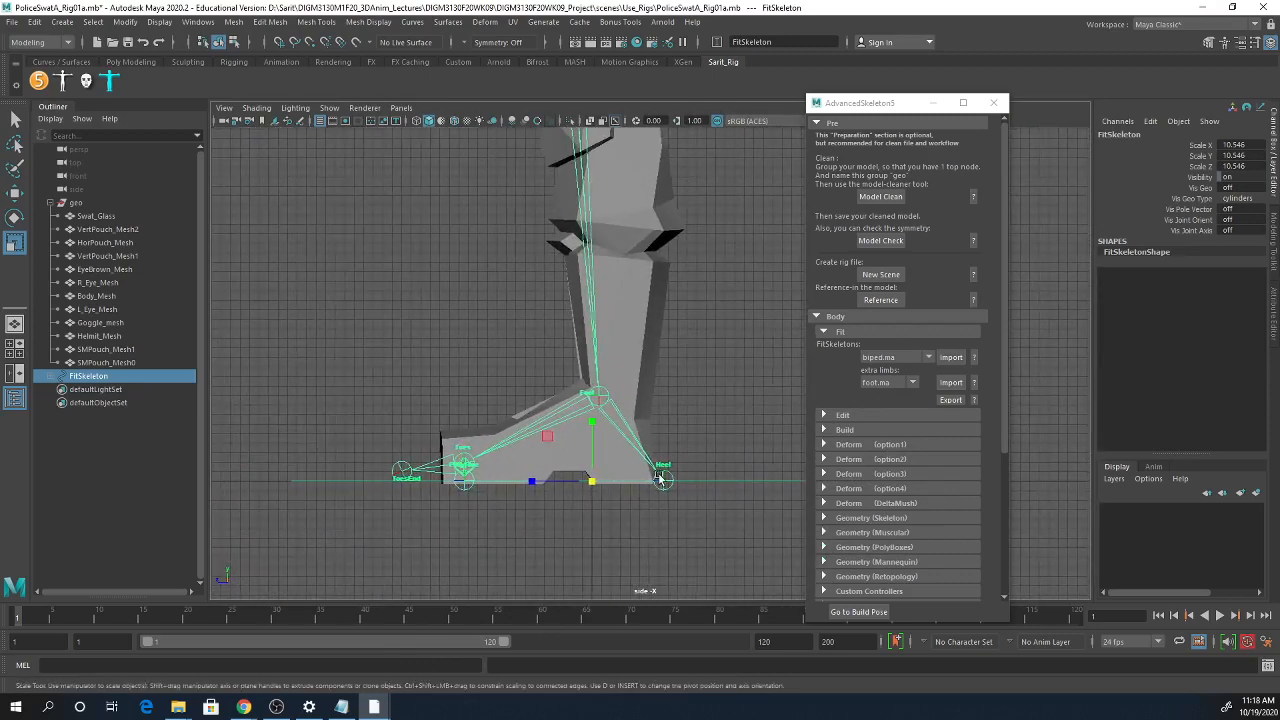
{"action": "left_click", "coordinate": [664, 479]}
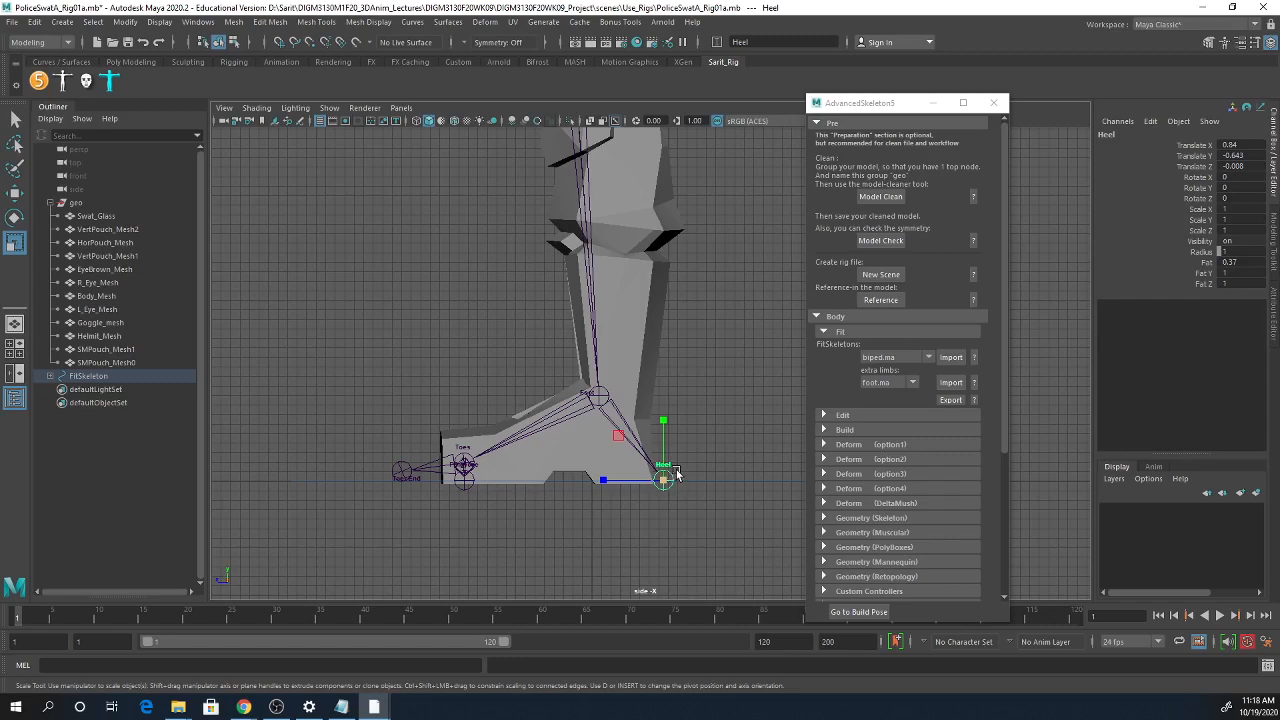
{"action": "key", "text": "w"}
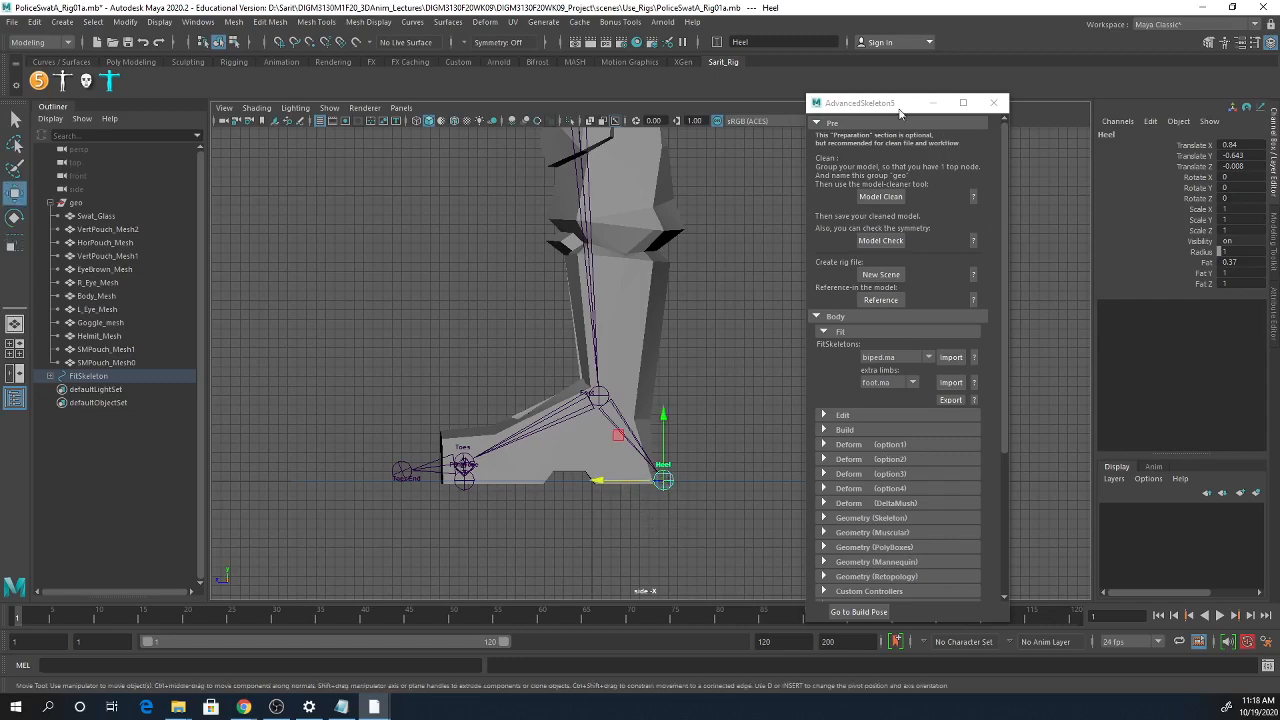
- Move the AdvancedSkeleton5 window away from the viewport and expand its Edit section to the joint display options
{"action": "left_click_drag", "start_coordinate": [898, 106], "coordinate": [993, 80]}
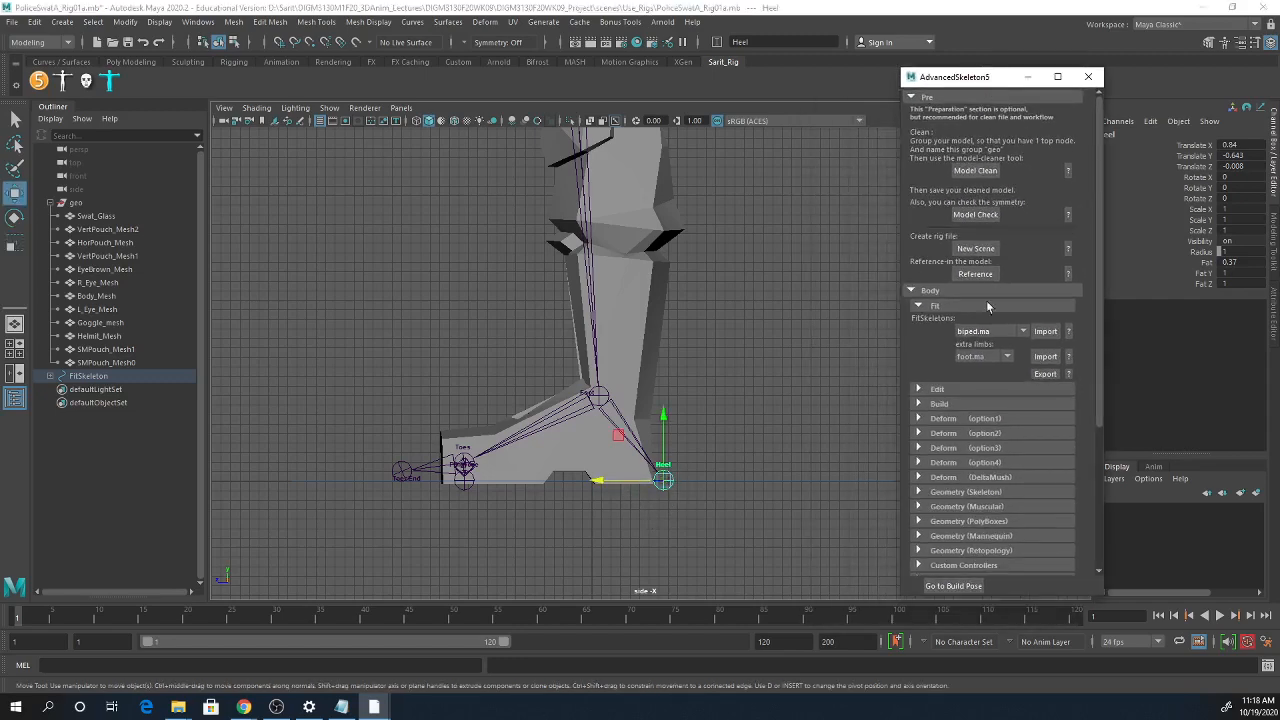
{"action": "left_click", "coordinate": [954, 391]}
{"action": "scroll", "coordinate": [1030, 472], "scroll_direction": "down", "scroll_amount": 2}
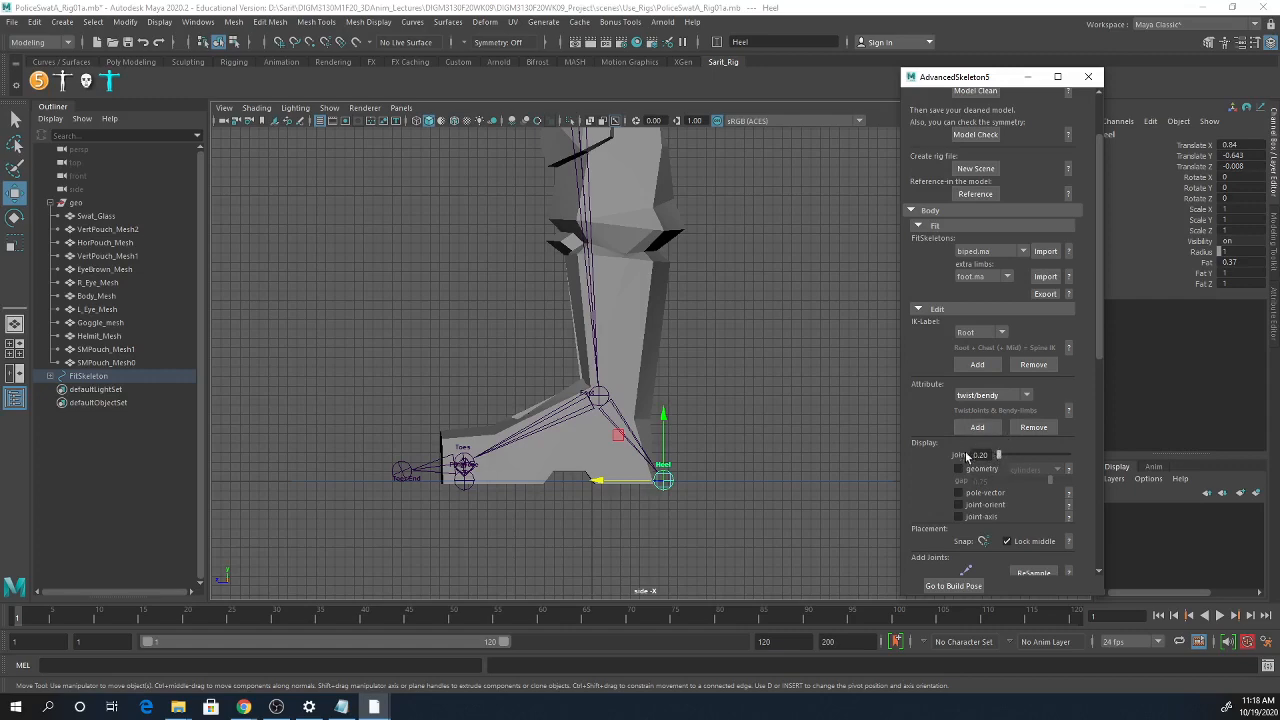
- Try a smaller display size for the fit joints and set it back to 0.2
{"action": "left_click", "coordinate": [170, 21]}
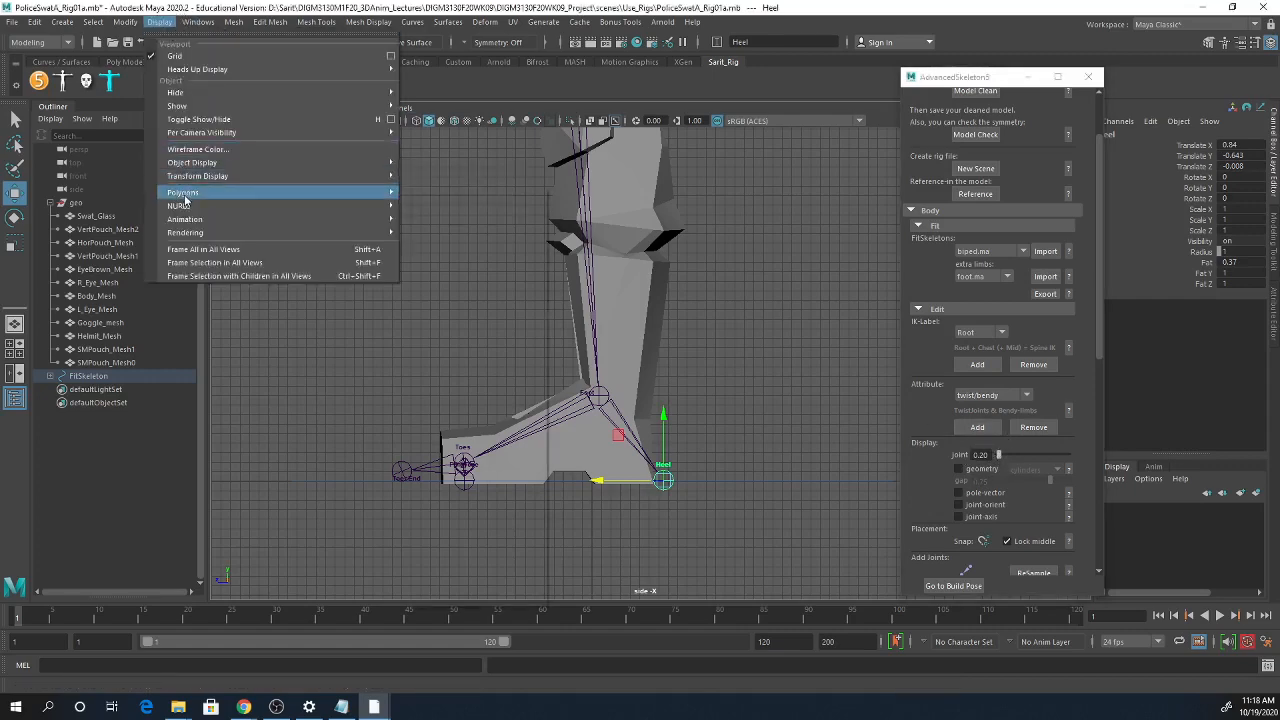
{"action": "mouse_move", "coordinate": [198, 176]}
{"action": "mouse_move", "coordinate": [200, 219]}
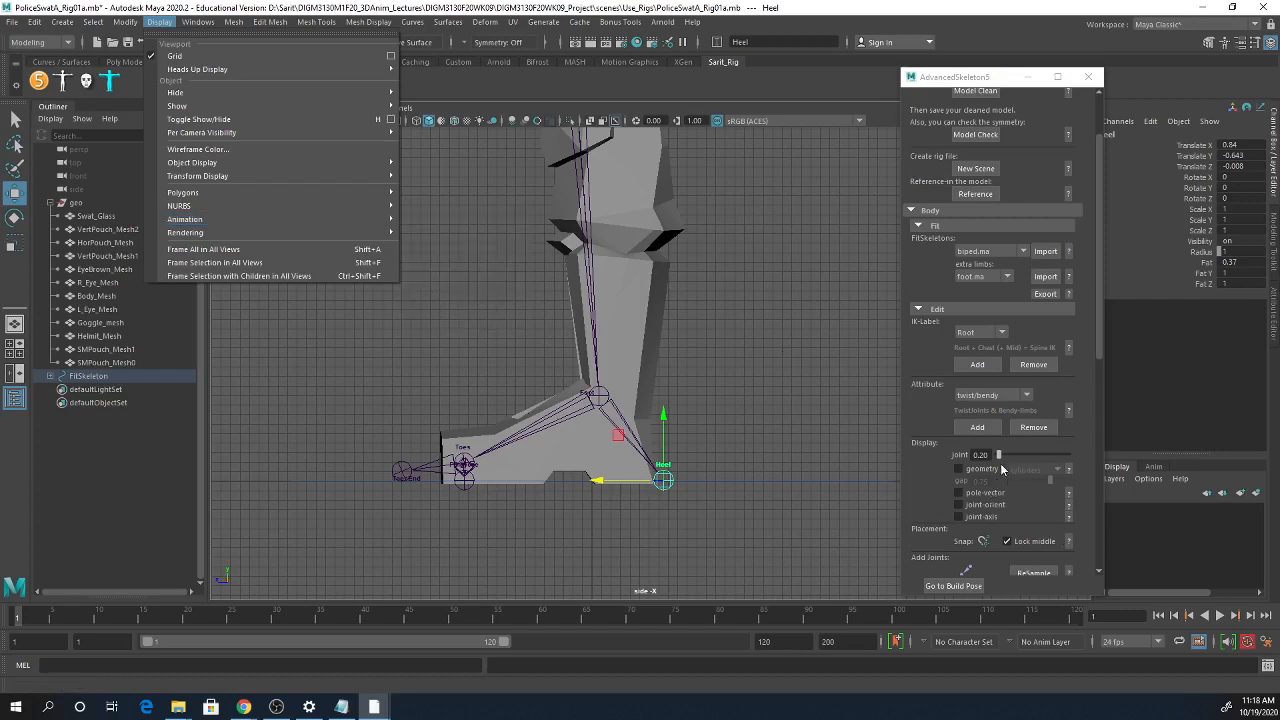
{"action": "mouse_move", "coordinate": [999, 458]}
{"action": "left_mouse_down"}
{"action": "mouse_move", "coordinate": [1010, 459]}
{"action": "mouse_move", "coordinate": [995, 458]}
{"action": "left_mouse_up"}
{"action": "double_click", "coordinate": [980, 455]}
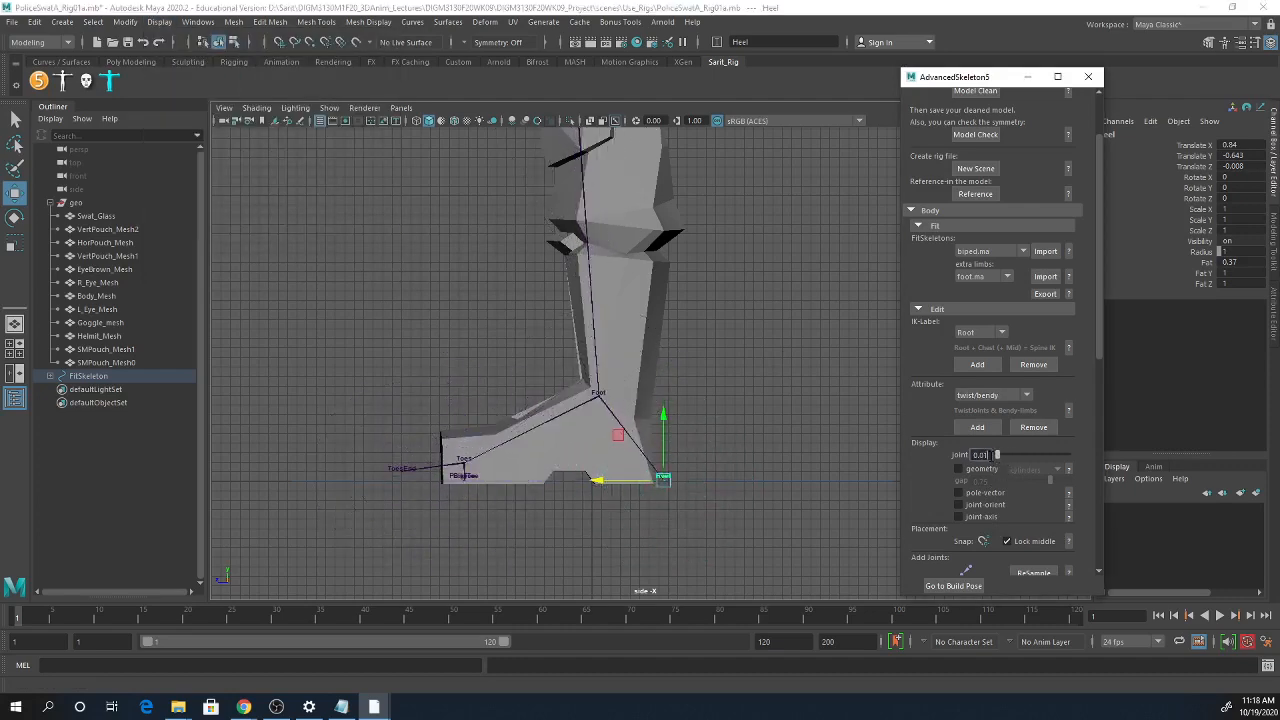
{"action": "type", "text": "0.2"}
{"action": "key", "text": "Return"}
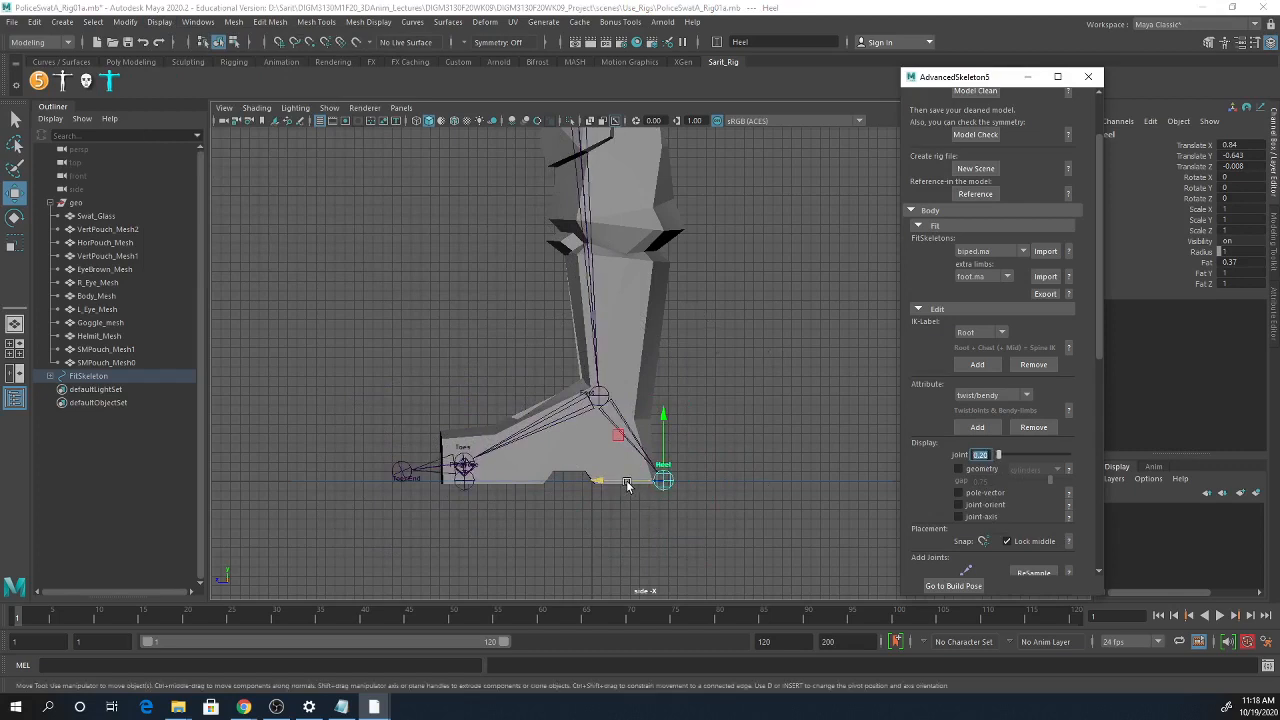
- Move the Heel joint forward to Translate Y about -0.47 and, with wireframe on shaded, the Toes joint back to about 1.04
{"action": "left_click_drag", "start_coordinate": [627, 486], "coordinate": [610, 484]}
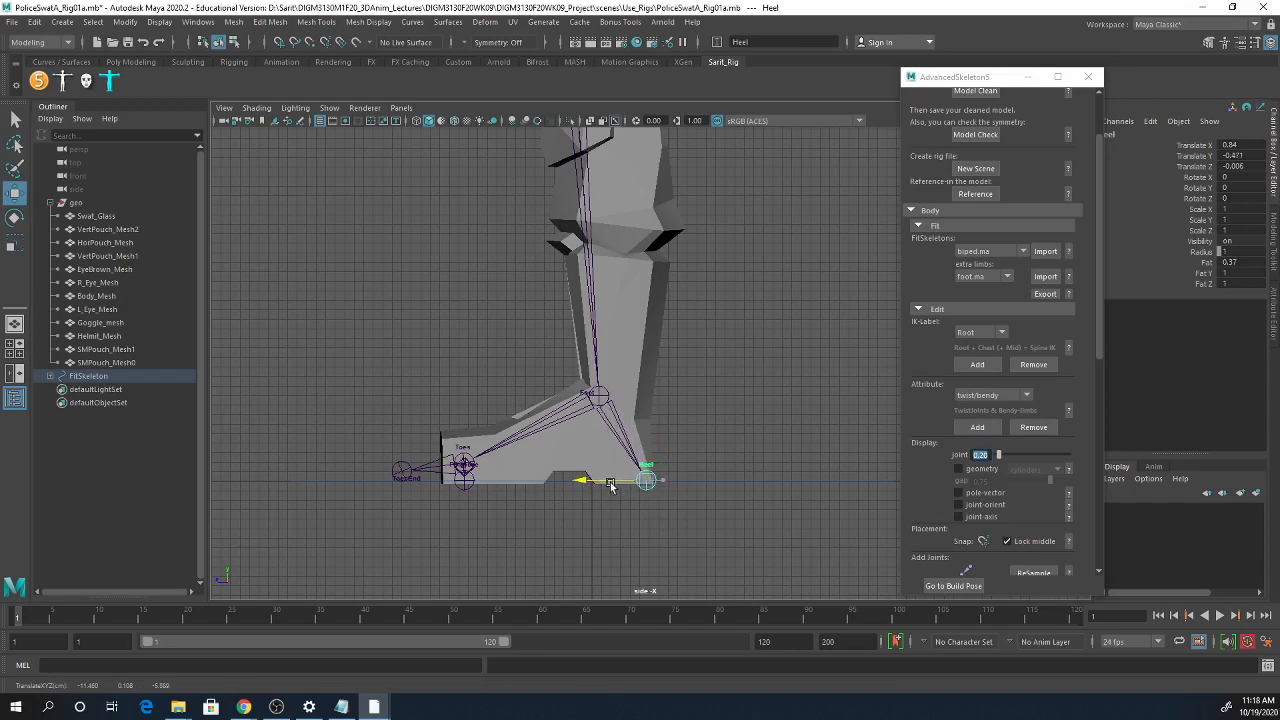
{"action": "left_click", "coordinate": [466, 459]}
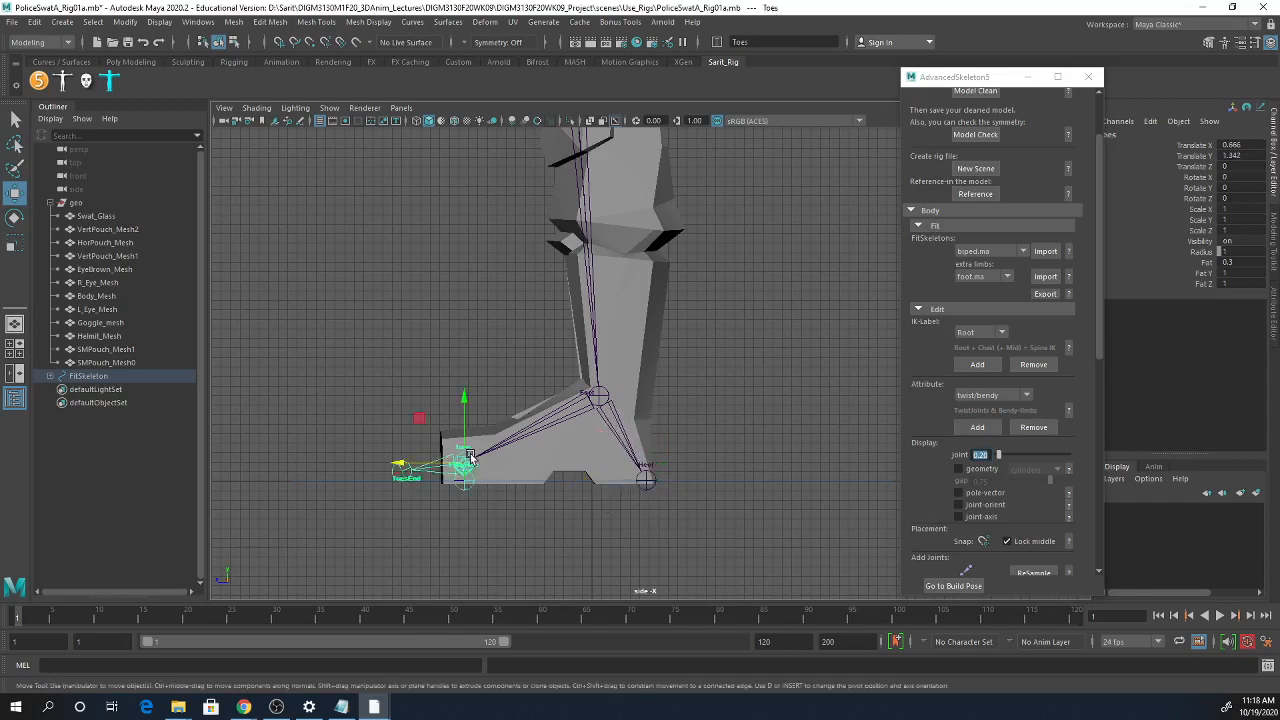
{"action": "left_click", "coordinate": [453, 121]}
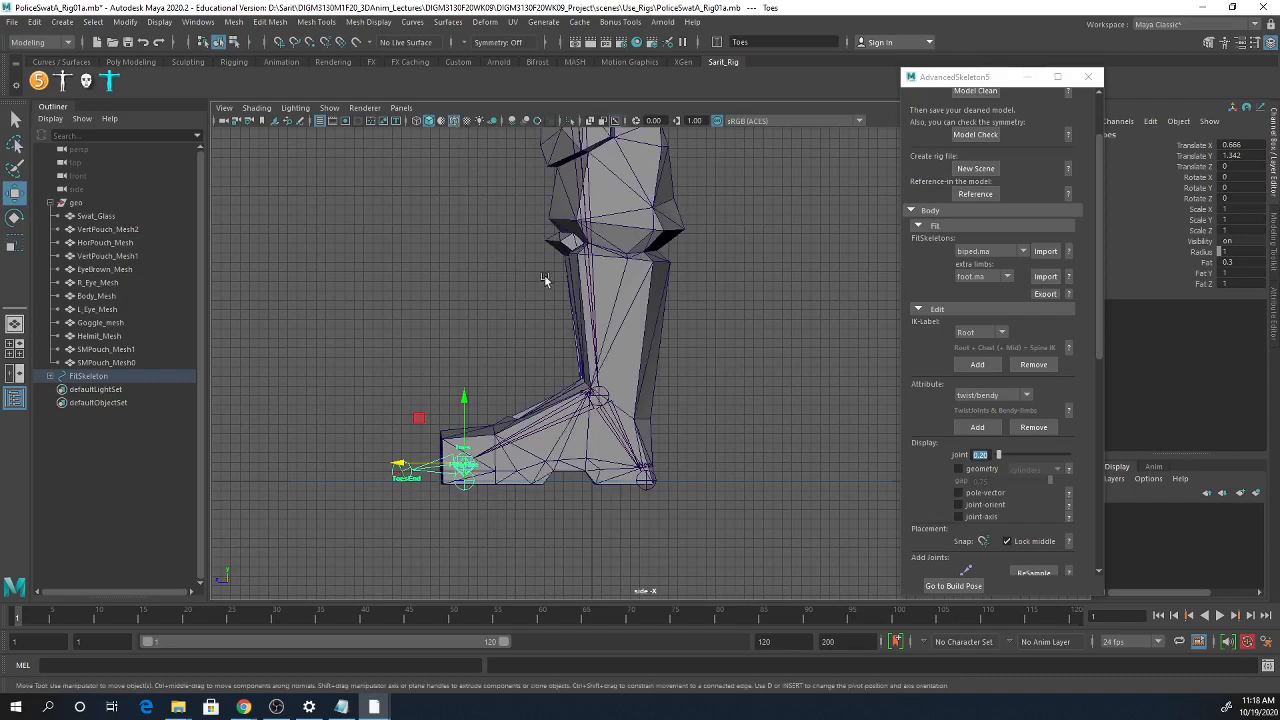
{"action": "left_click_drag", "start_coordinate": [425, 466], "coordinate": [455, 465]}
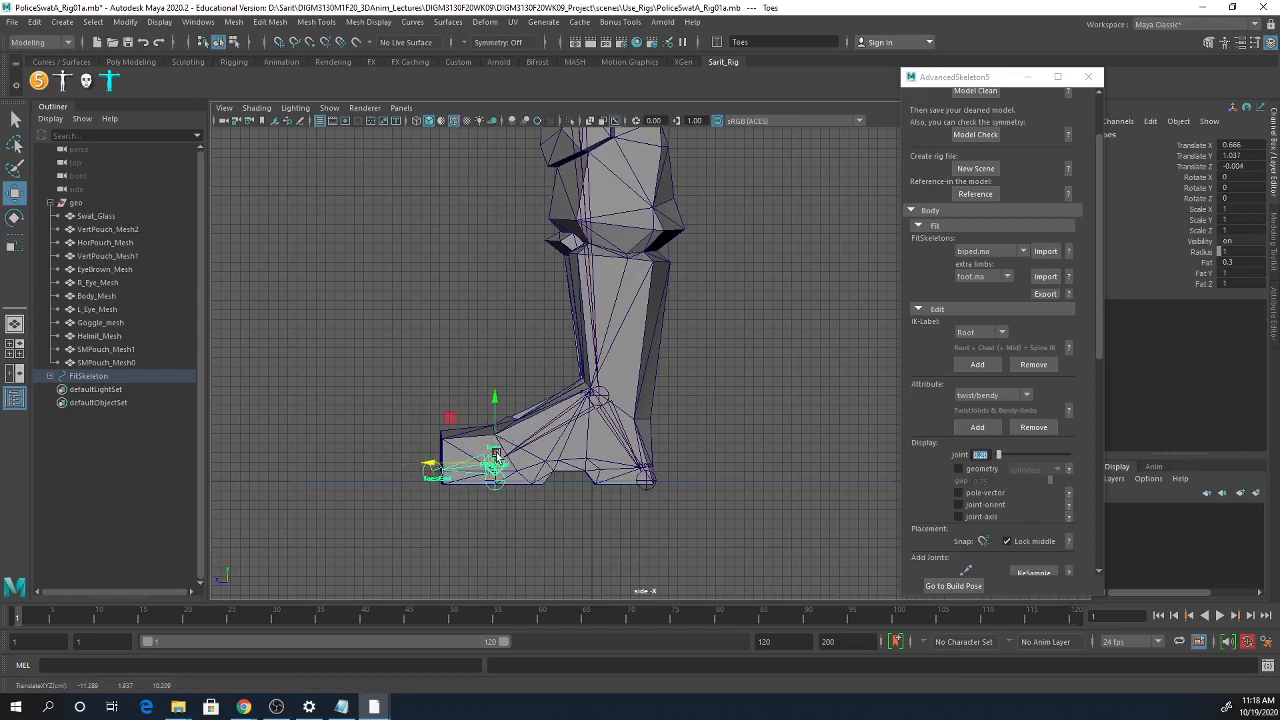
- Reposition only the Ankle joint through its pivot, back and slightly down to Translate X about 3.89 and Y about -0.12
{"action": "left_click", "coordinate": [598, 397]}
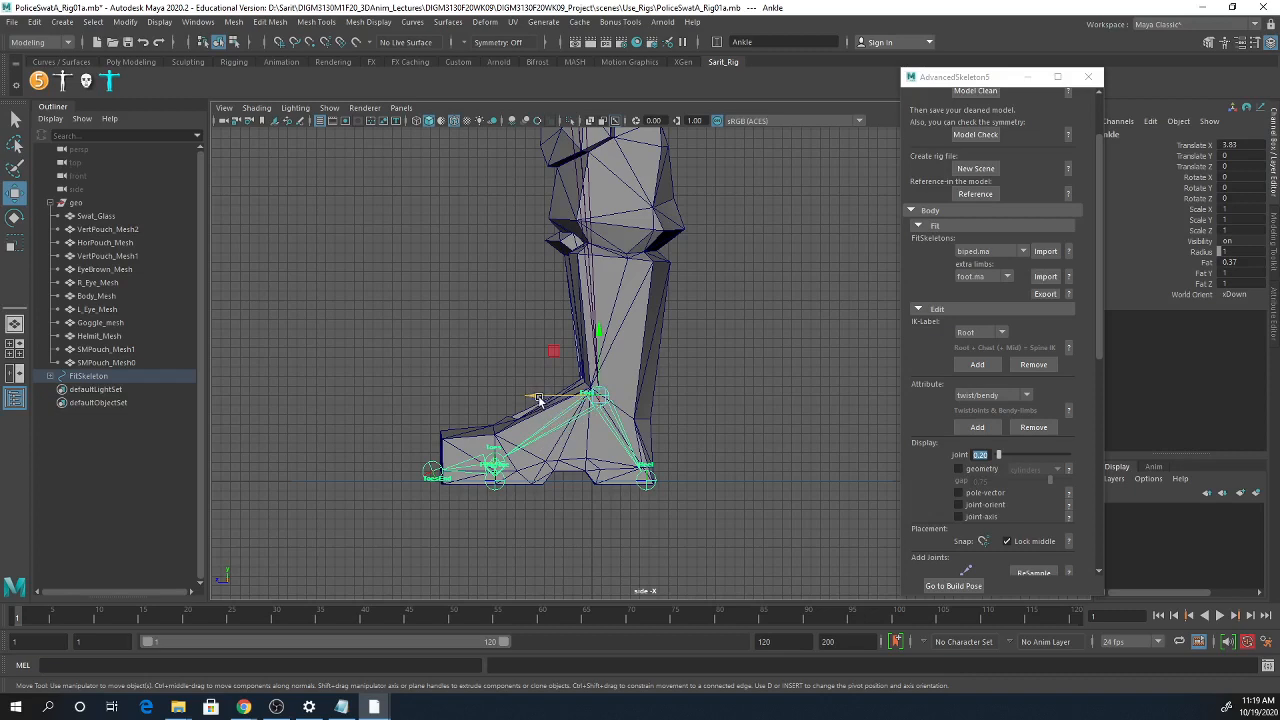
{"action": "left_click_drag", "start_coordinate": [538, 400], "coordinate": [542, 398]}
{"action": "key", "text": "ctrl+z"}
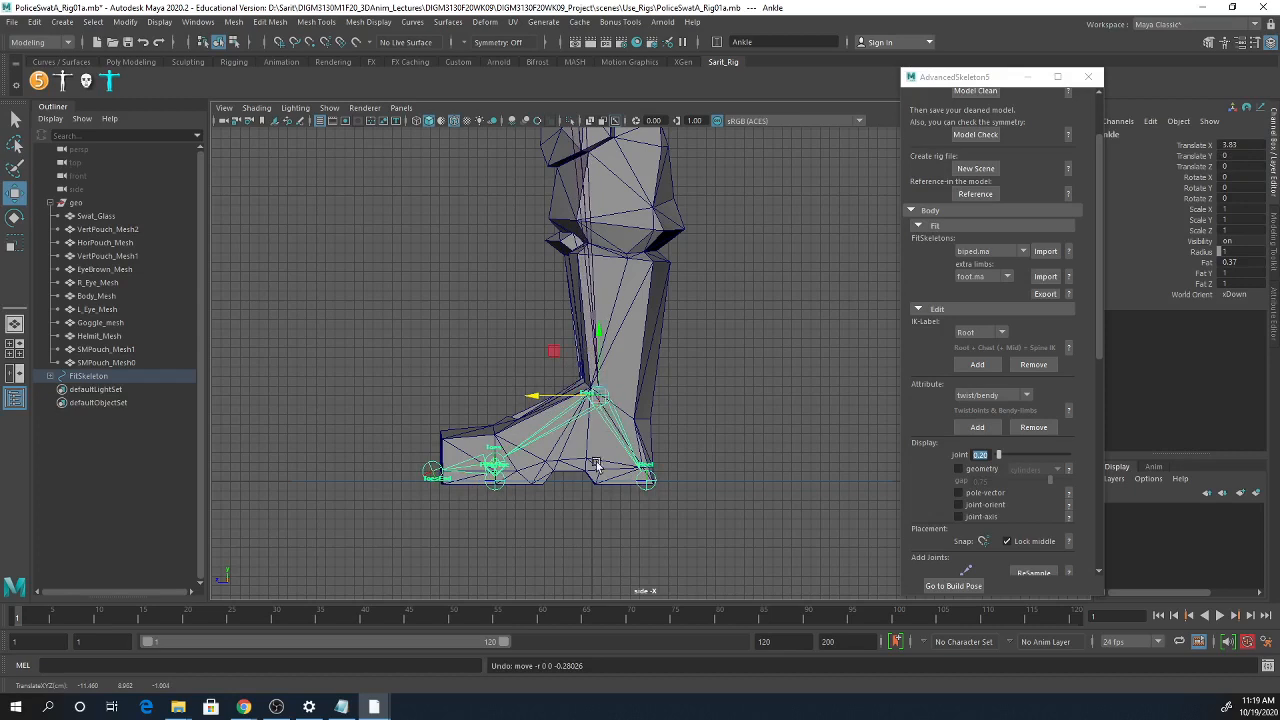
{"action": "key", "text": "d"}
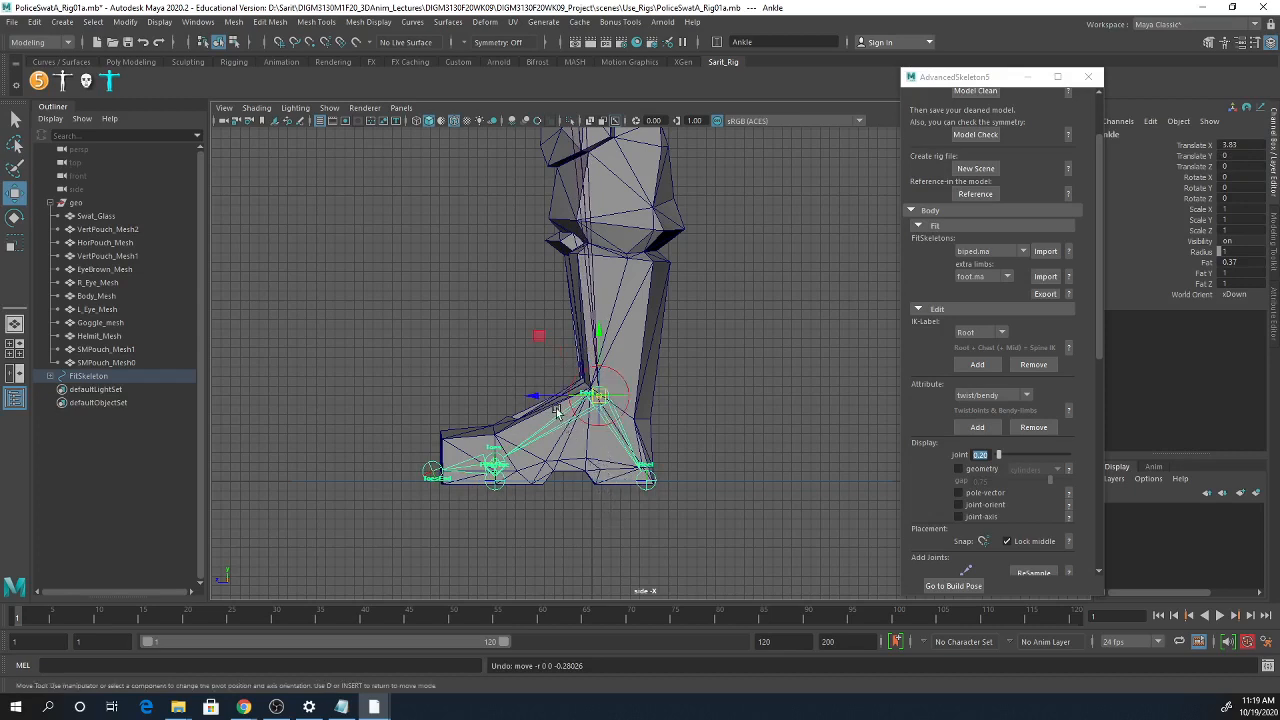
{"action": "left_click_drag", "start_coordinate": [534, 403], "coordinate": [549, 402]}
{"action": "left_click_drag", "start_coordinate": [611, 341], "coordinate": [612, 347]}
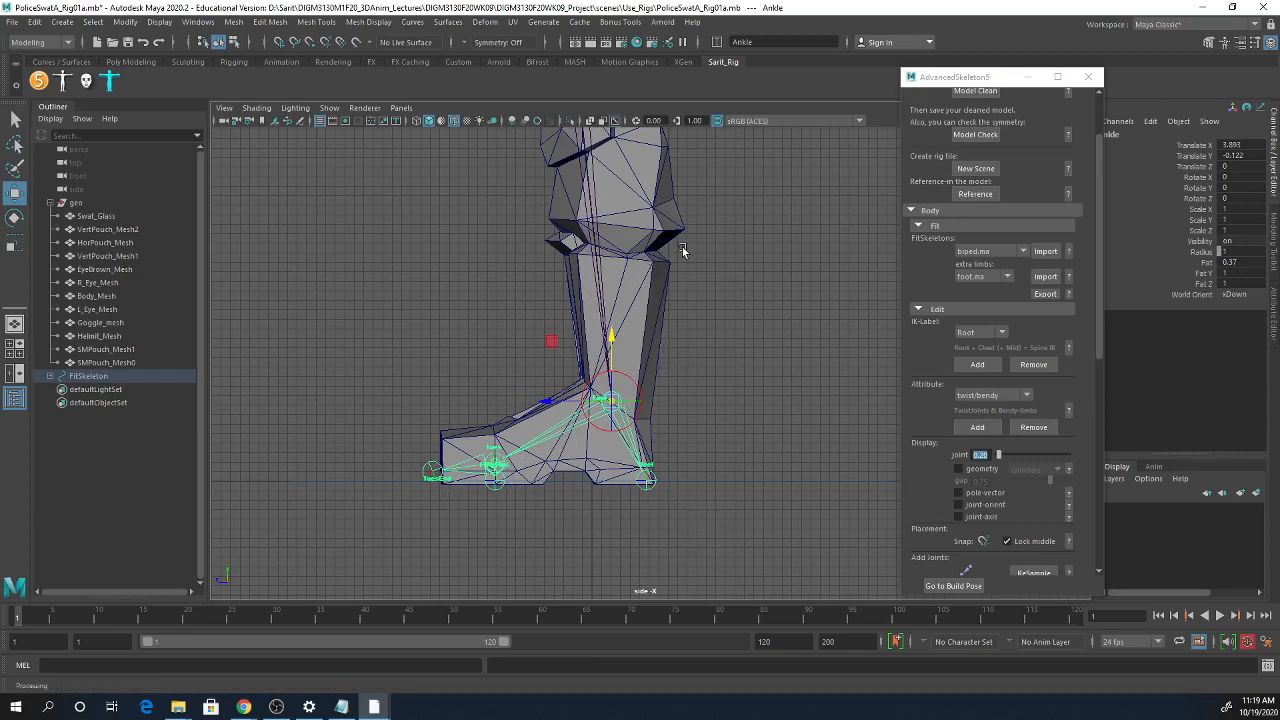
- Lower only the Knee joint to Translate X about 5.54 and check its placement against the knee geometry
{"action": "middle_click_drag", "start_coordinate": [680, 251], "coordinate": [686, 526], "text": "alt"}
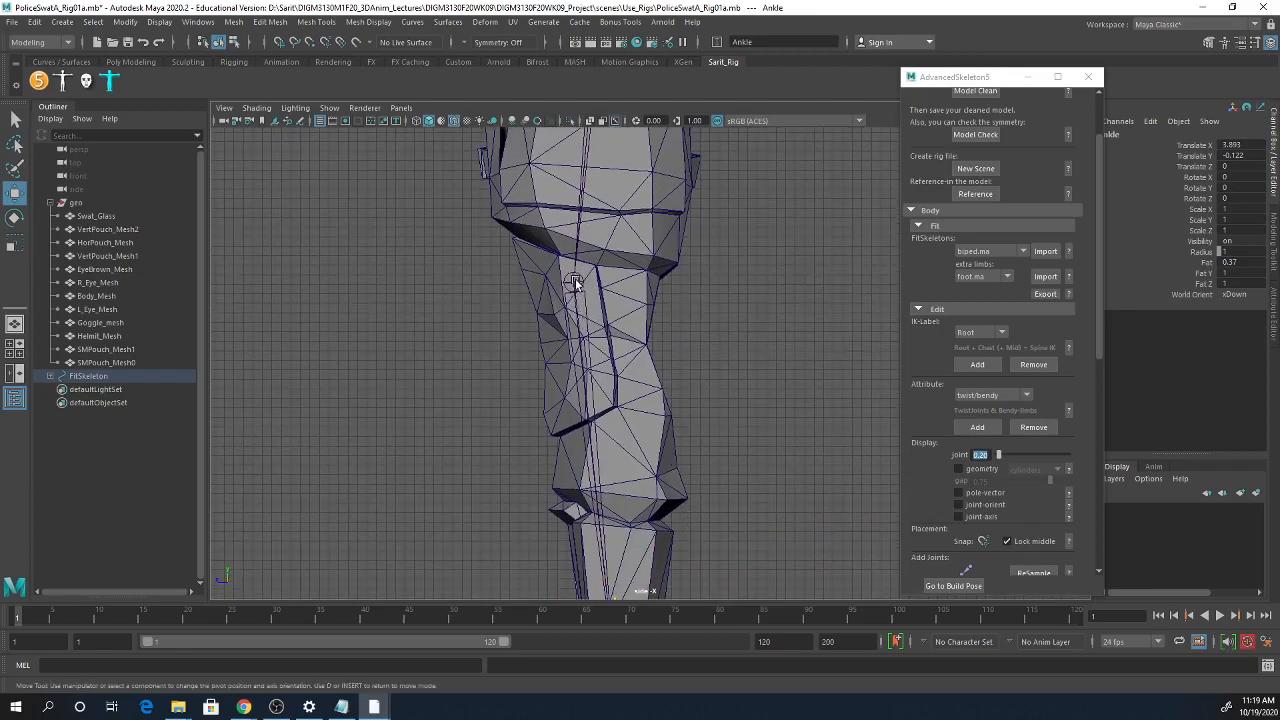
{"action": "left_click", "coordinate": [574, 283]}
{"action": "right_click_drag", "start_coordinate": [580, 297], "coordinate": [621, 435], "text": "alt"}
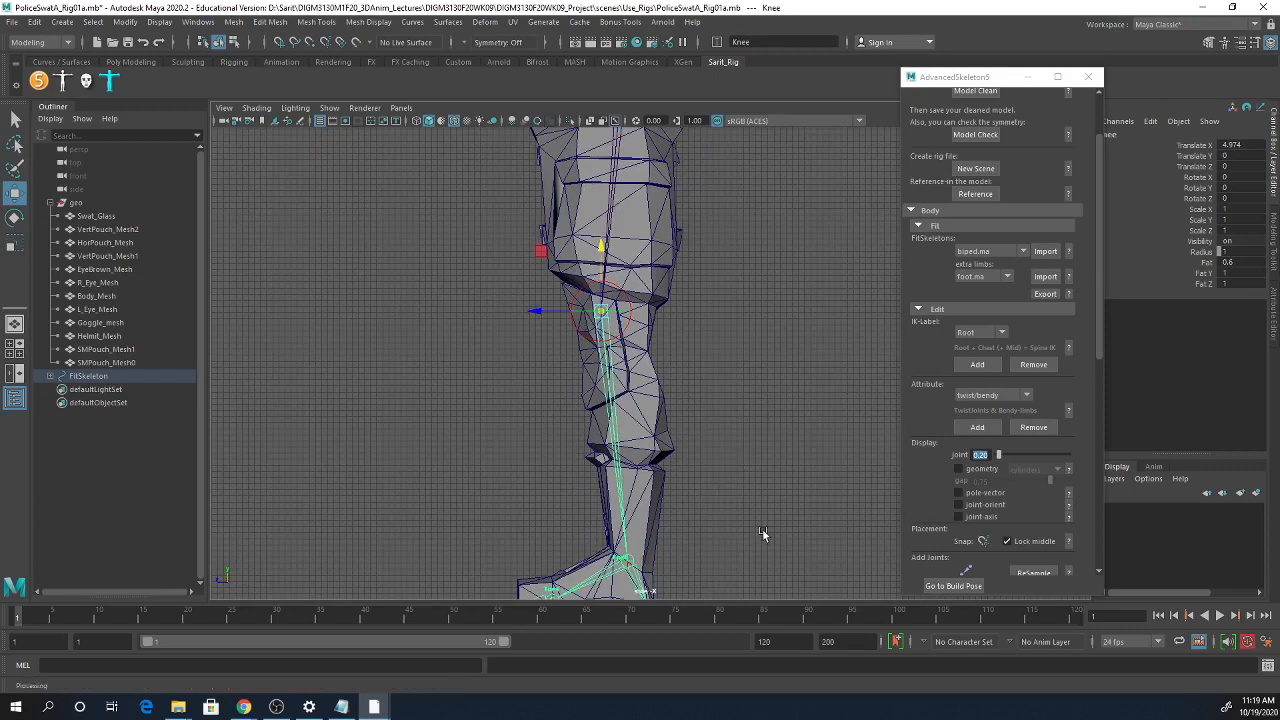
{"action": "middle_click_drag", "start_coordinate": [762, 529], "coordinate": [655, 445], "text": "alt"}
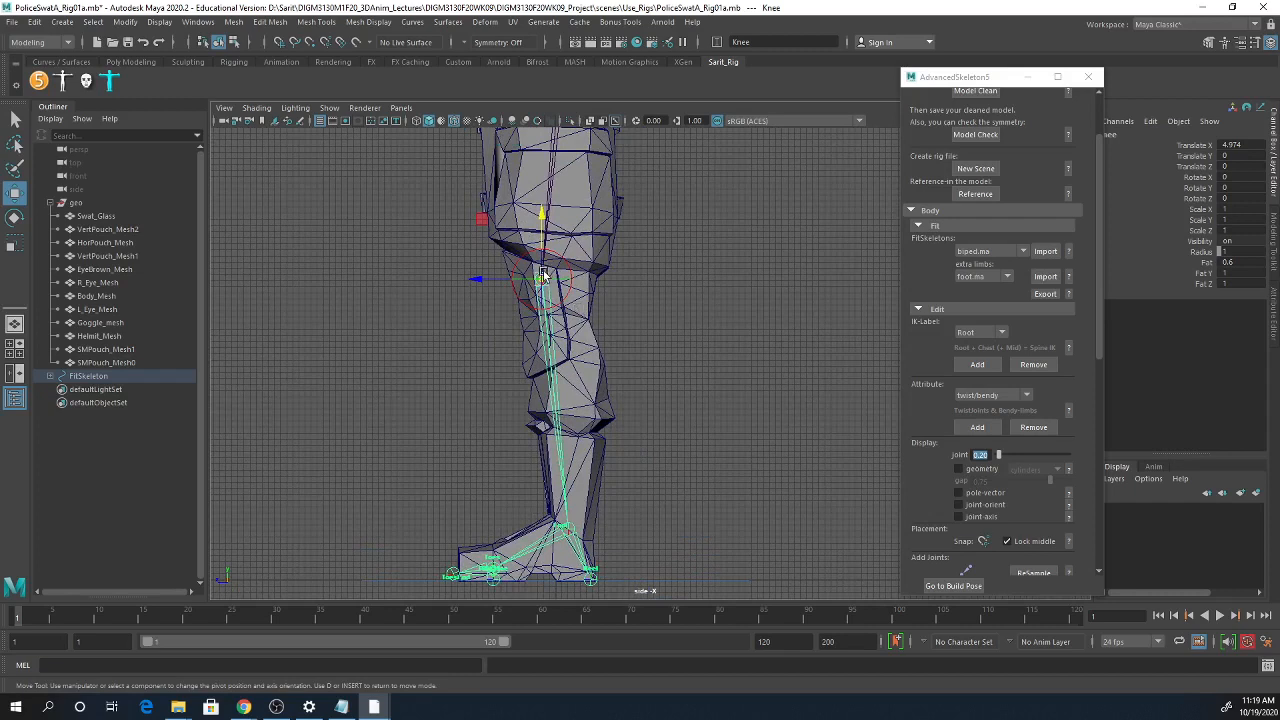
{"action": "left_click_drag", "start_coordinate": [542, 214], "coordinate": [540, 249]}
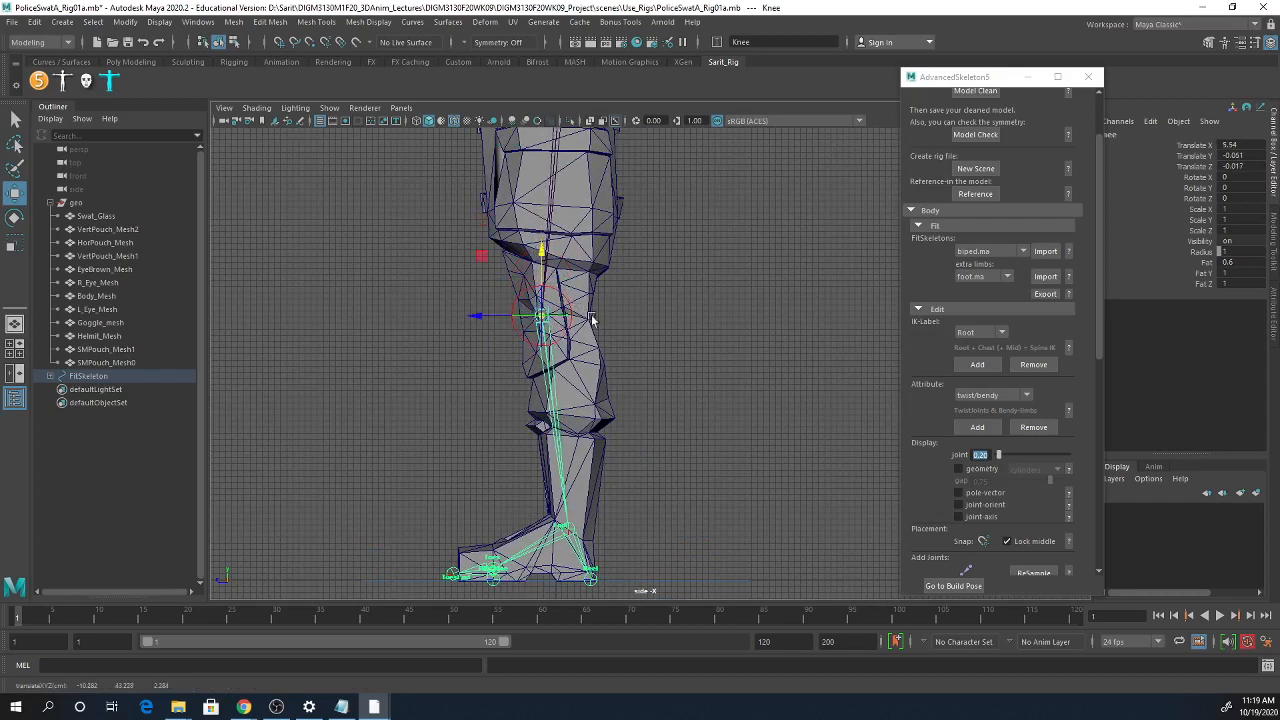
{"action": "right_click_drag", "start_coordinate": [572, 338], "coordinate": [1157, 446], "text": "alt"}
{"action": "middle_click_drag", "start_coordinate": [579, 360], "coordinate": [804, 462], "text": "alt"}
{"action": "right_click_drag", "start_coordinate": [651, 431], "coordinate": [478, 374], "text": "alt"}
{"action": "middle_click_drag", "start_coordinate": [478, 374], "coordinate": [560, 404], "text": "alt"}
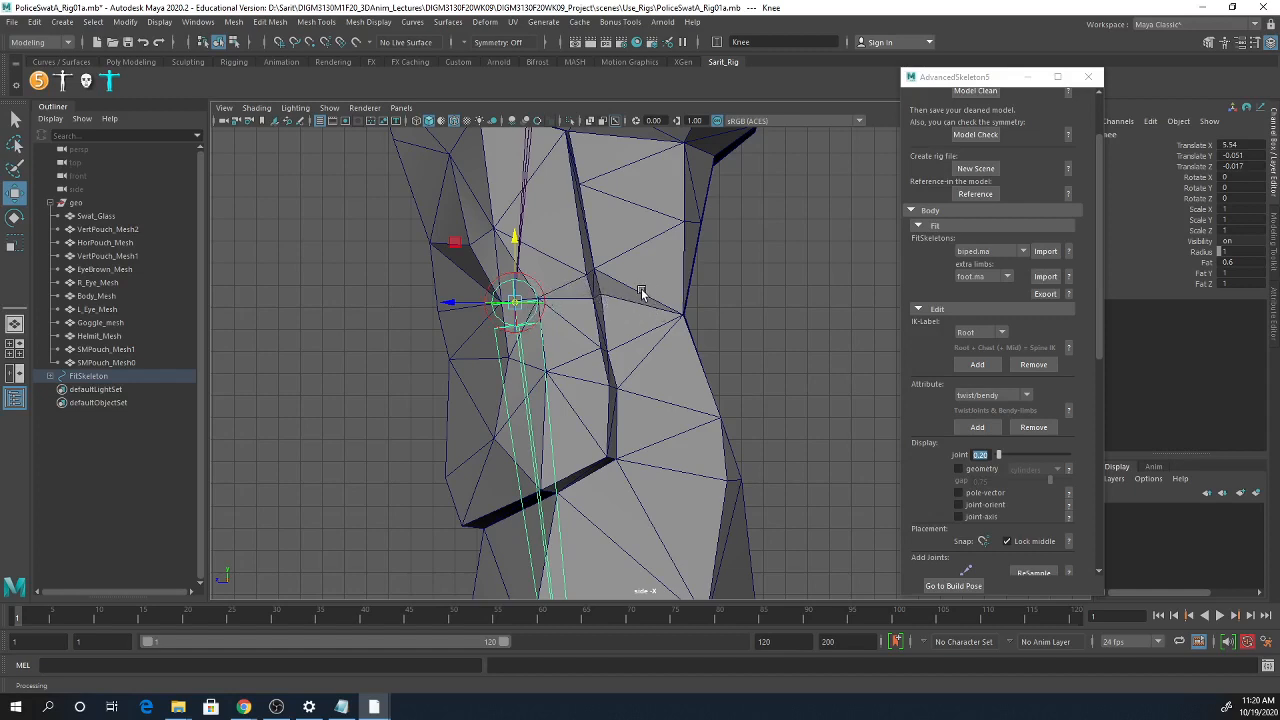
{"action": "scroll", "coordinate": [671, 306], "scroll_direction": "down", "scroll_amount": 3}
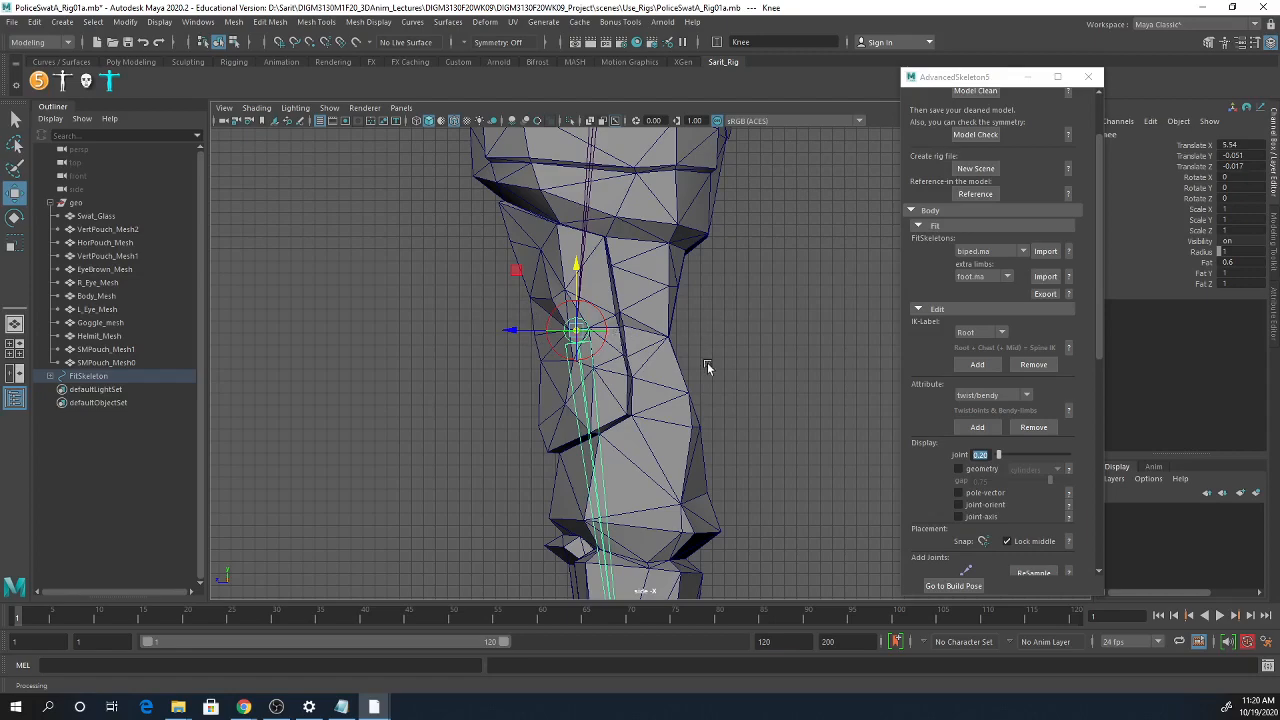
- Lower only the Root joint to Translate Y about 9.14 at the character's belt line and return to the four-view layout
{"action": "right_click_drag", "start_coordinate": [707, 362], "coordinate": [300, 325], "text": "alt"}
{"action": "middle_click_drag", "start_coordinate": [756, 299], "coordinate": [726, 473], "text": "alt"}
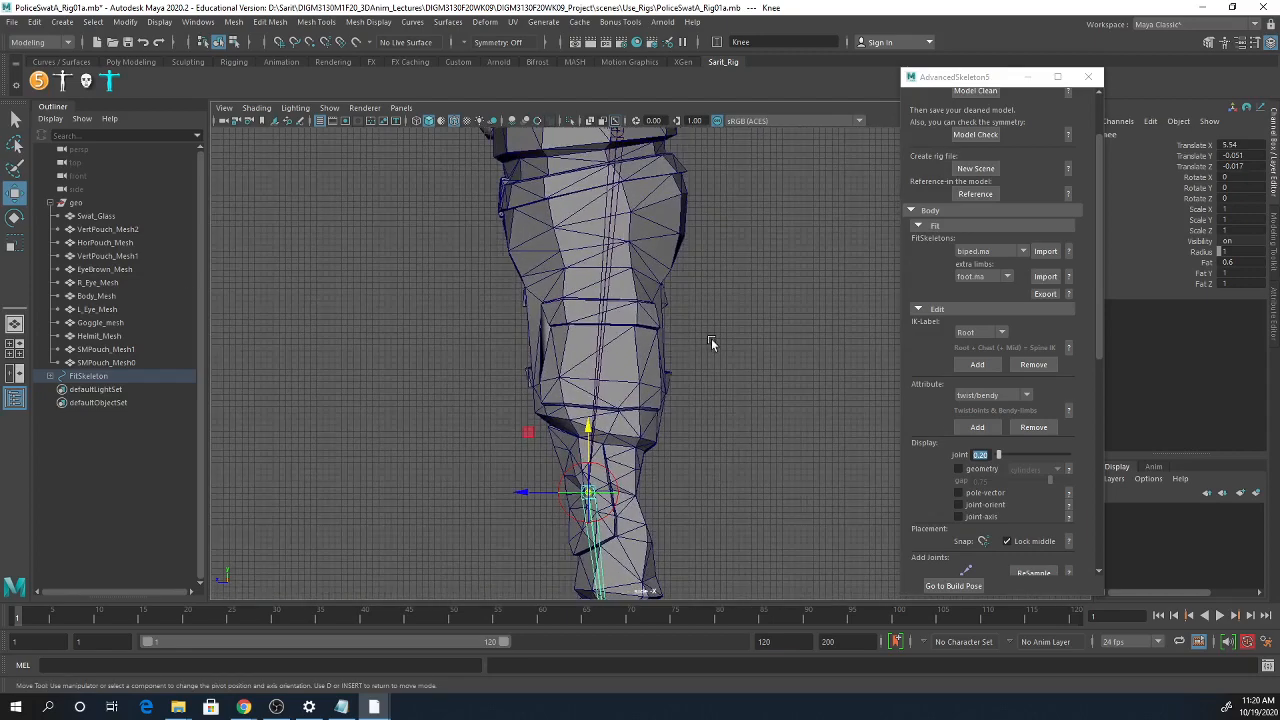
{"action": "right_click_drag", "start_coordinate": [711, 338], "coordinate": [683, 460], "text": "alt"}
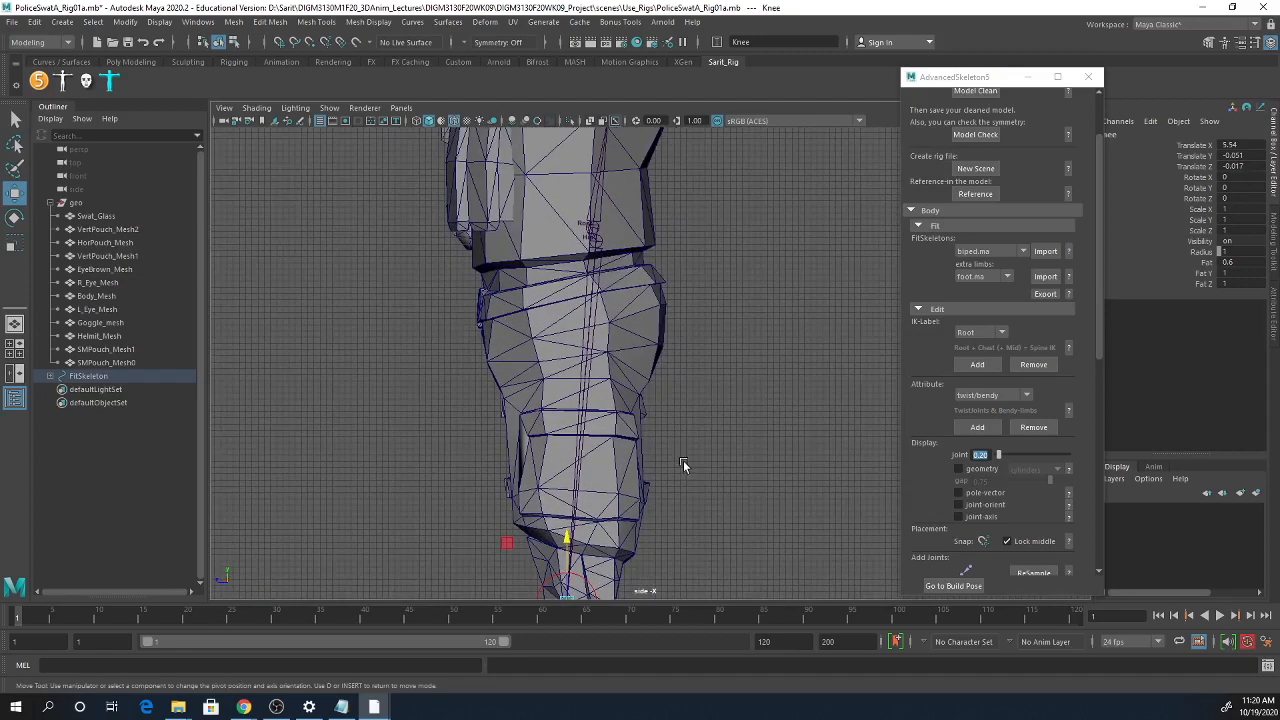
{"action": "left_click", "coordinate": [592, 228]}
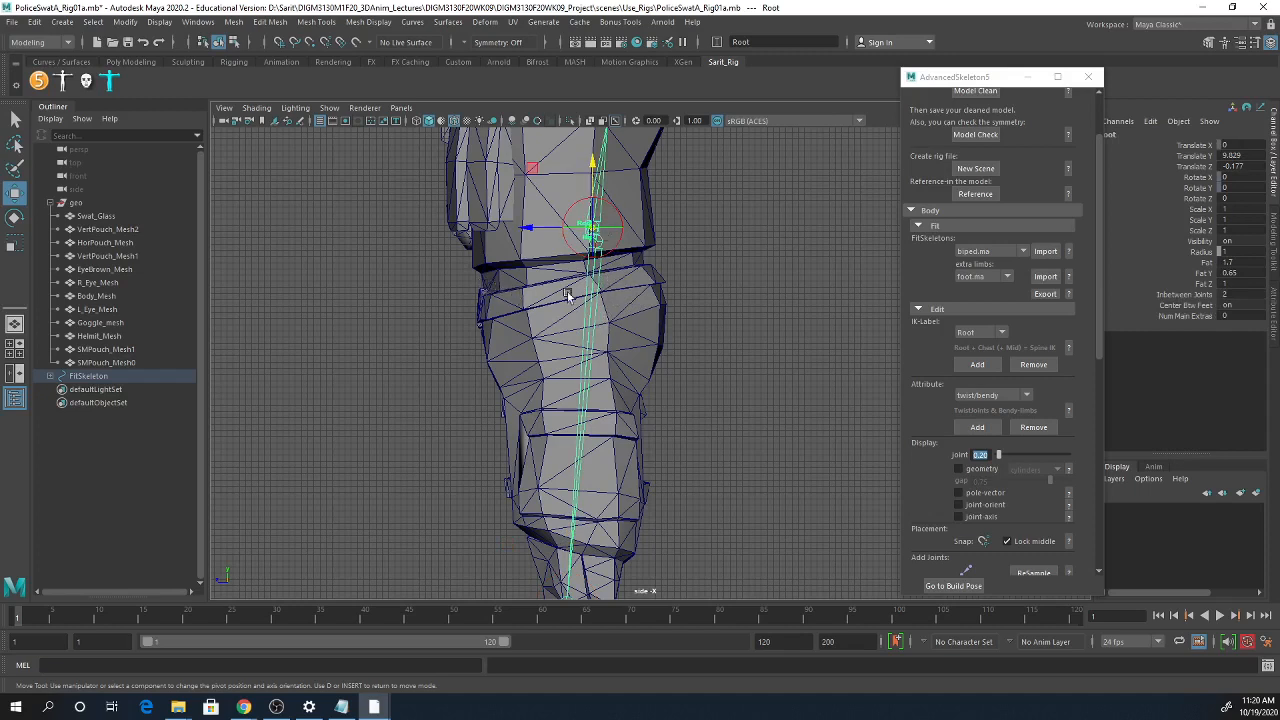
{"action": "left_click_drag", "start_coordinate": [597, 162], "coordinate": [591, 208]}
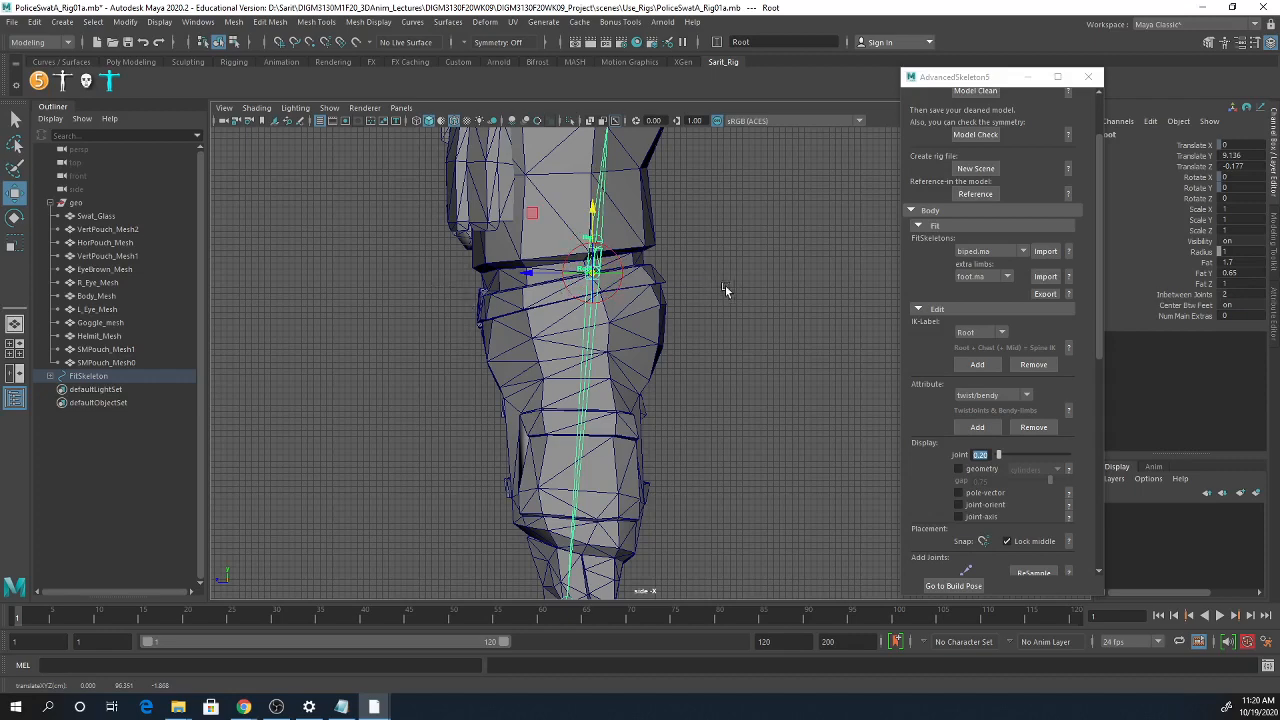
{"action": "key", "text": "space"}
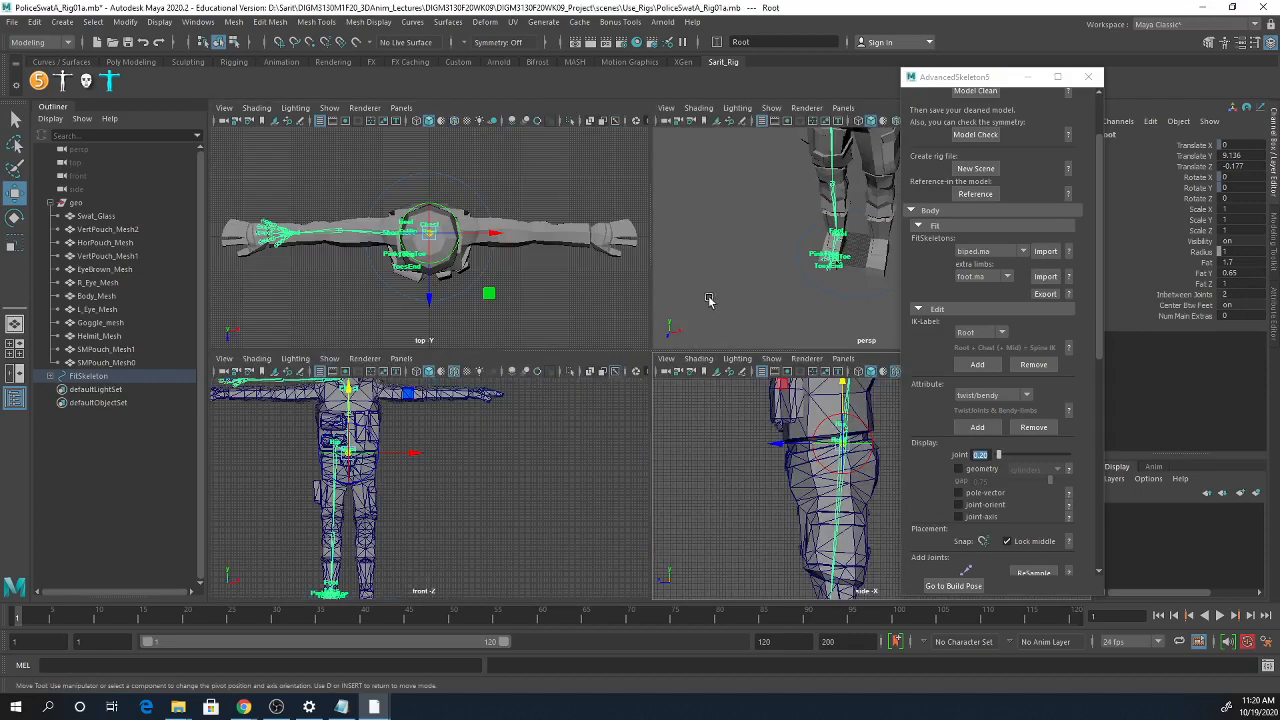
- Enlarge the front view around the pelvis and select the Hip joint
{"action": "key", "text": "space"}
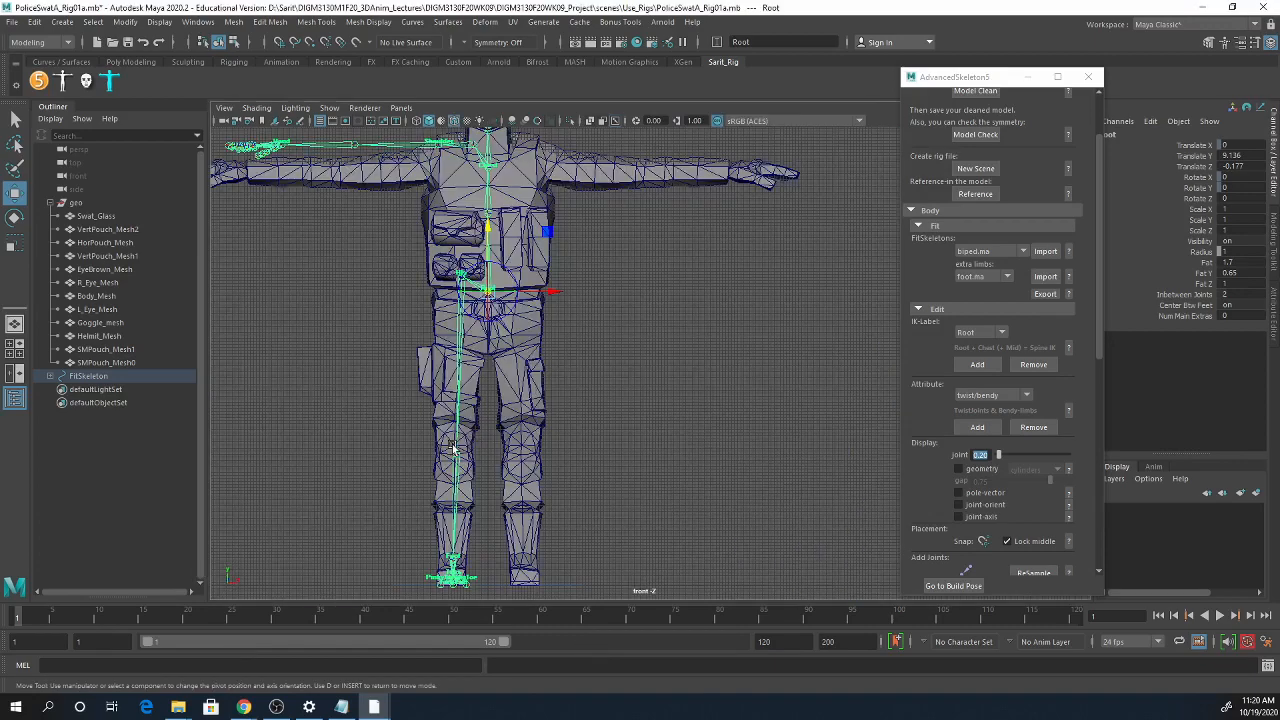
{"action": "scroll", "coordinate": [628, 308], "scroll_direction": "up", "scroll_amount": 3}
{"action": "right_click_drag", "start_coordinate": [628, 308], "coordinate": [786, 324], "text": "alt"}
{"action": "middle_click_drag", "start_coordinate": [379, 308], "coordinate": [523, 380], "text": "alt"}
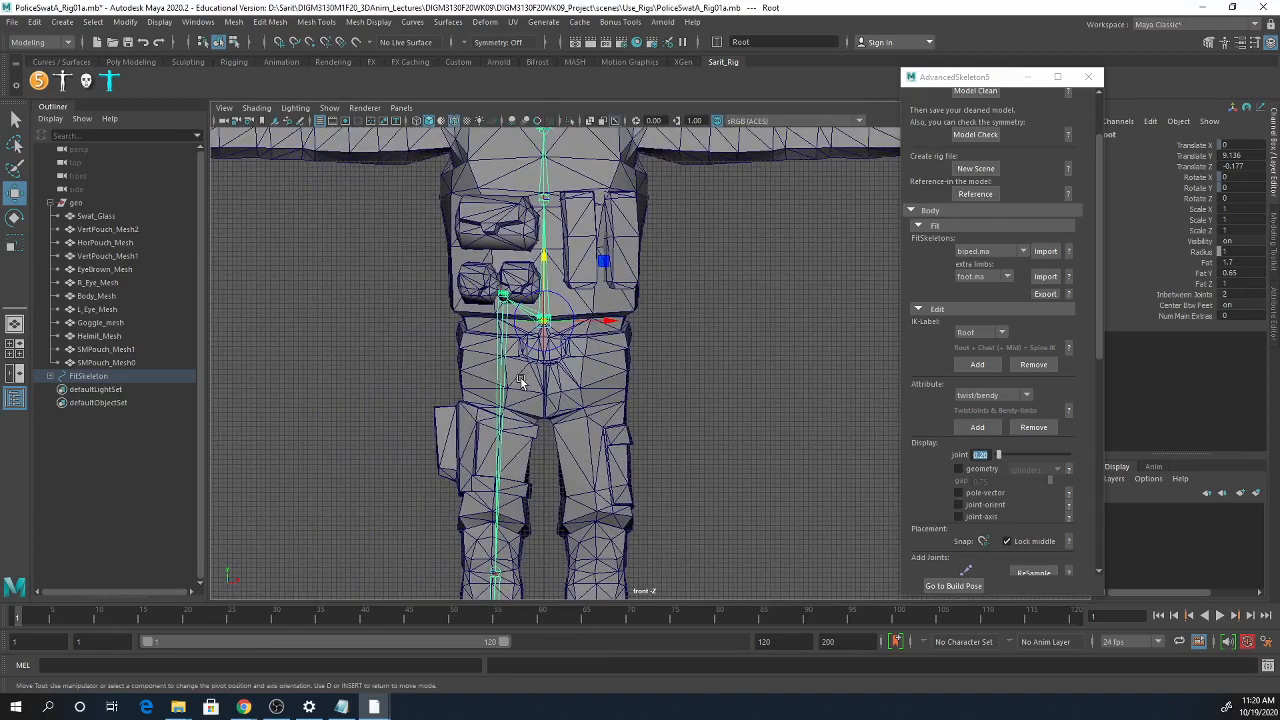
{"action": "right_click_drag", "start_coordinate": [523, 380], "coordinate": [674, 397], "text": "alt"}
{"action": "middle_click_drag", "start_coordinate": [563, 376], "coordinate": [567, 423], "text": "alt"}
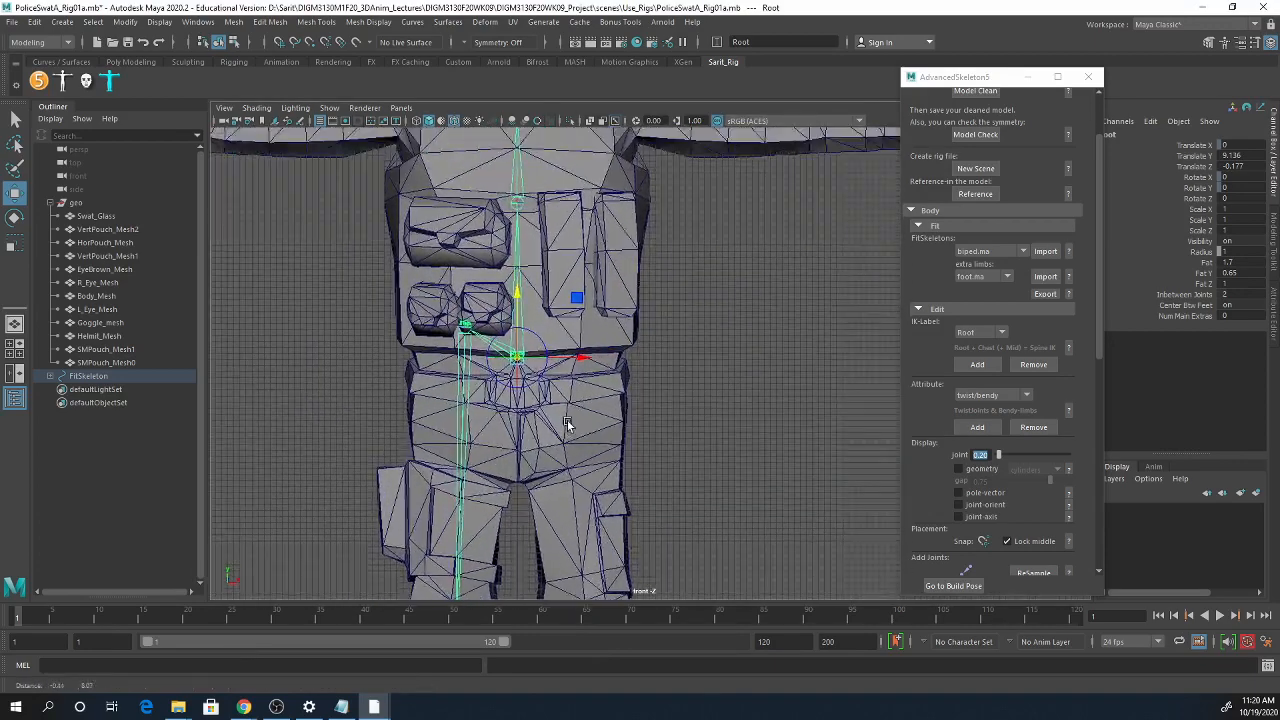
{"action": "left_click", "coordinate": [464, 326]}
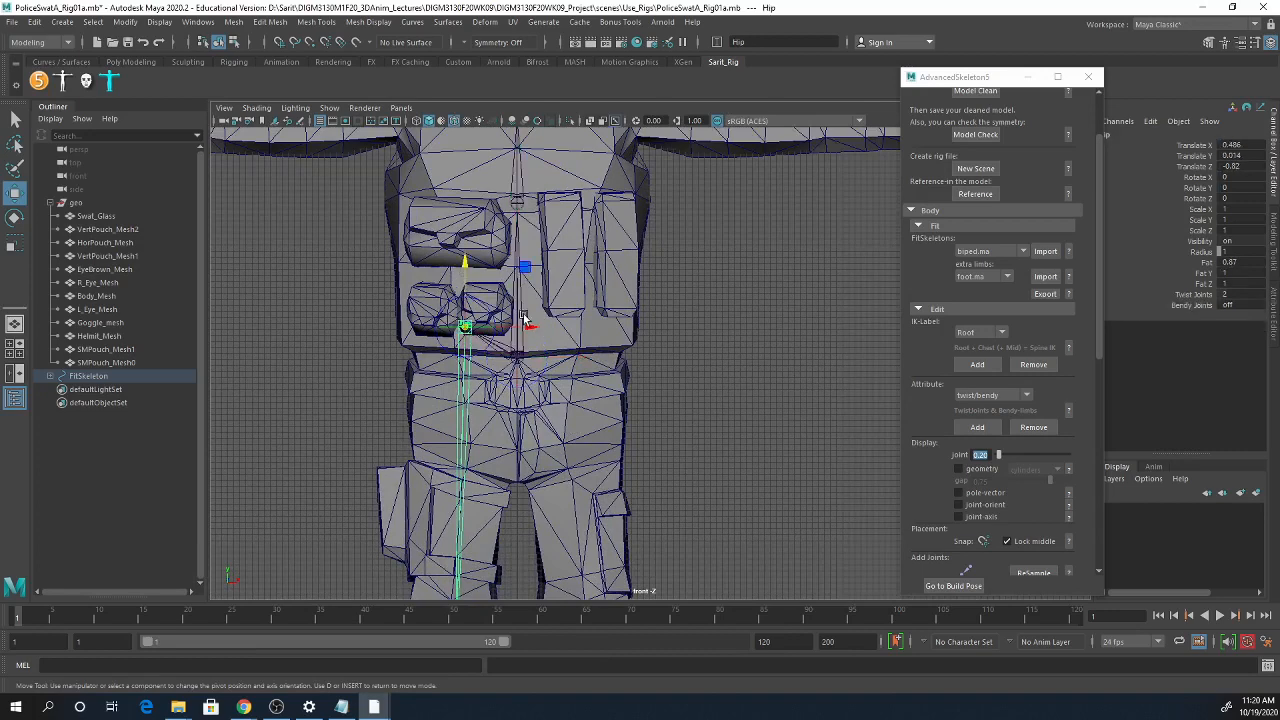
- Try lowering the Hip joint to the top of the thigh and shifting it slightly outward to Translate Z about -0.93
{"action": "middle_click_drag", "start_coordinate": [525, 318], "coordinate": [516, 238], "text": "alt"}
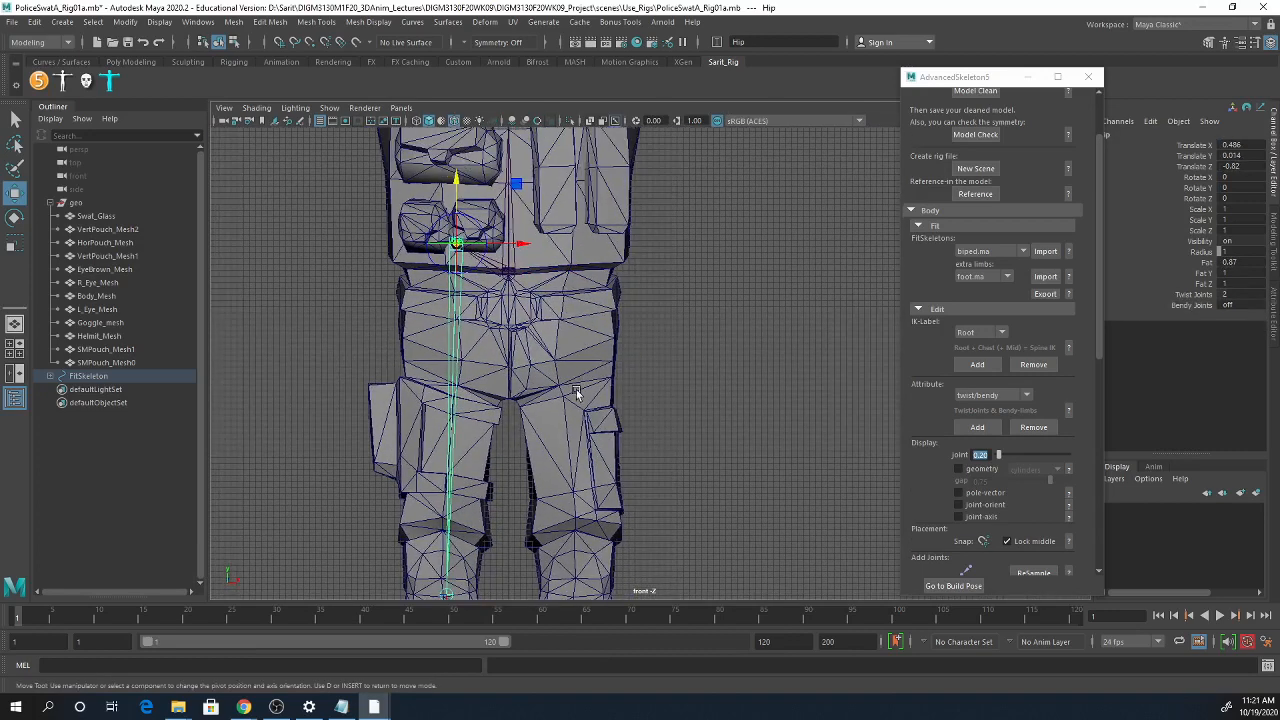
{"action": "right_click_drag", "start_coordinate": [574, 391], "coordinate": [520, 382], "text": "alt"}
{"action": "left_click_drag", "start_coordinate": [478, 187], "coordinate": [476, 315]}
{"action": "right_click_drag", "start_coordinate": [516, 417], "coordinate": [652, 481], "text": "alt"}
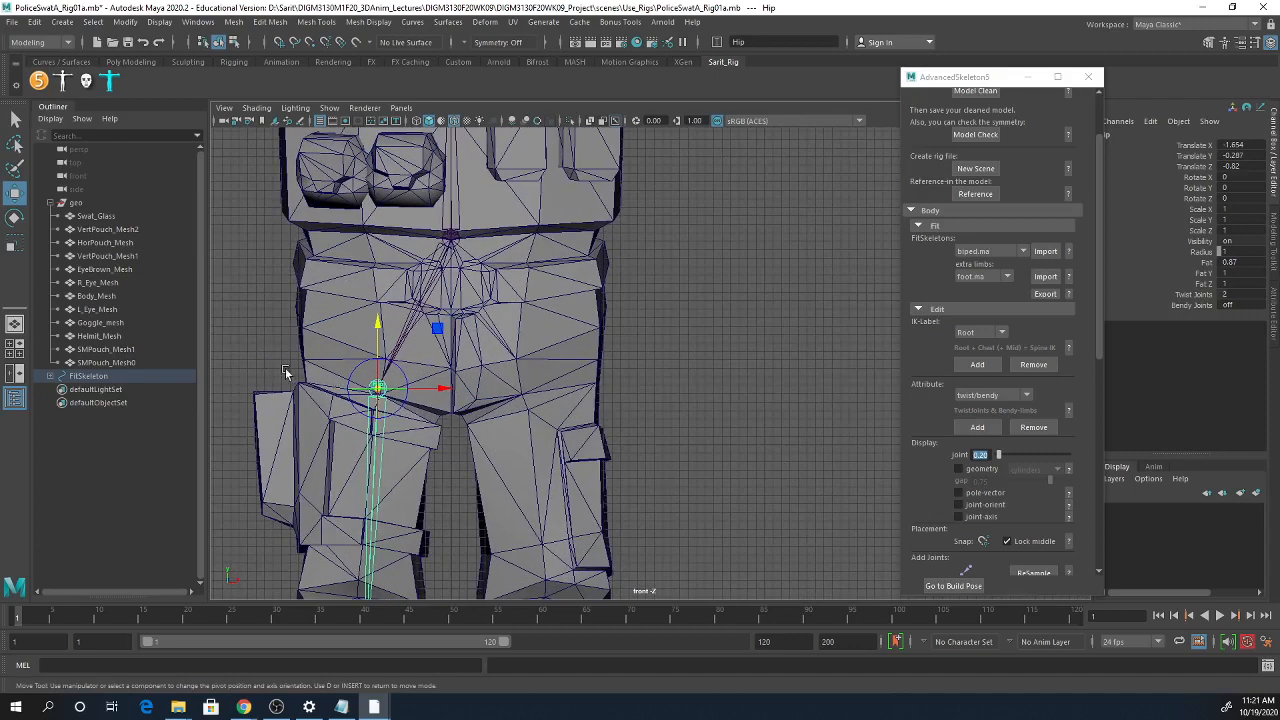
{"action": "left_click_drag", "start_coordinate": [434, 389], "coordinate": [425, 393]}
{"action": "middle_click_drag", "start_coordinate": [467, 467], "coordinate": [467, 278], "text": "alt"}
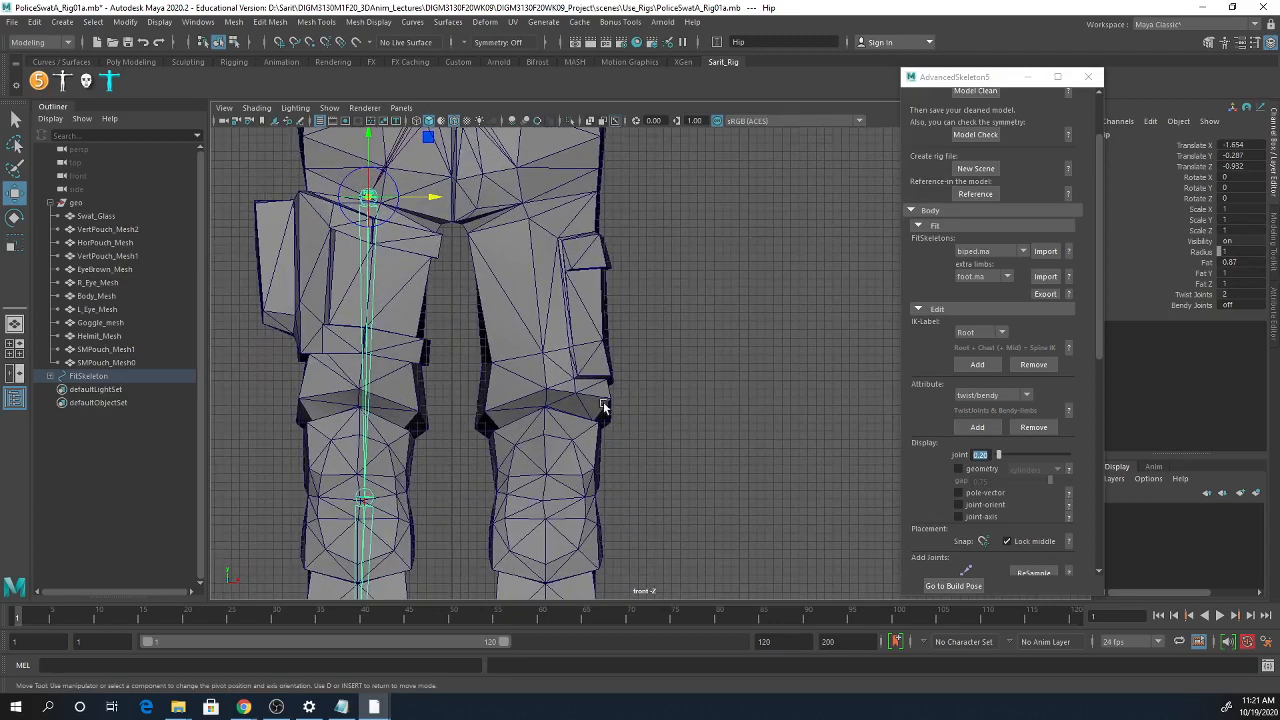
- Try shifting the Hip joint outward to Translate Z about -1.68 and undo all of the Hip moves
{"action": "right_click_drag", "start_coordinate": [600, 399], "coordinate": [431, 432], "text": "alt"}
{"action": "middle_click_drag", "start_coordinate": [432, 434], "coordinate": [429, 335], "text": "alt"}
{"action": "right_click_drag", "start_coordinate": [519, 358], "coordinate": [434, 421], "text": "alt"}
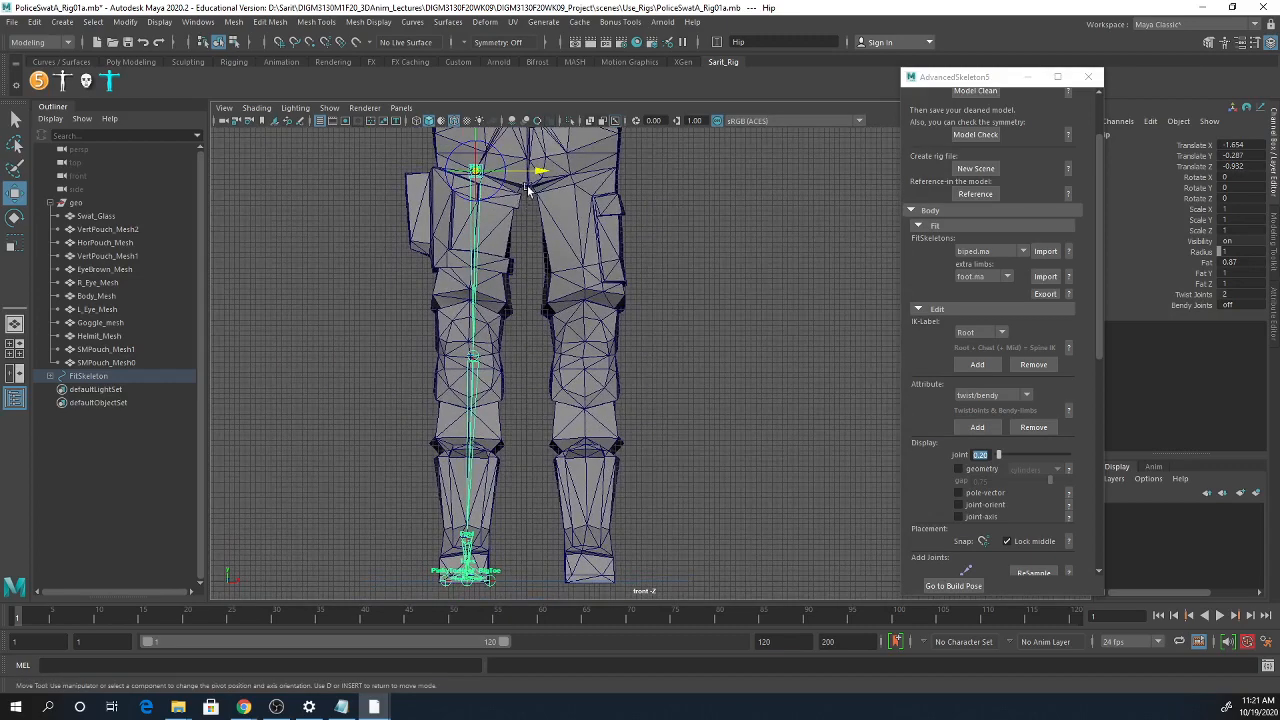
{"action": "left_click_drag", "start_coordinate": [530, 170], "coordinate": [490, 170]}
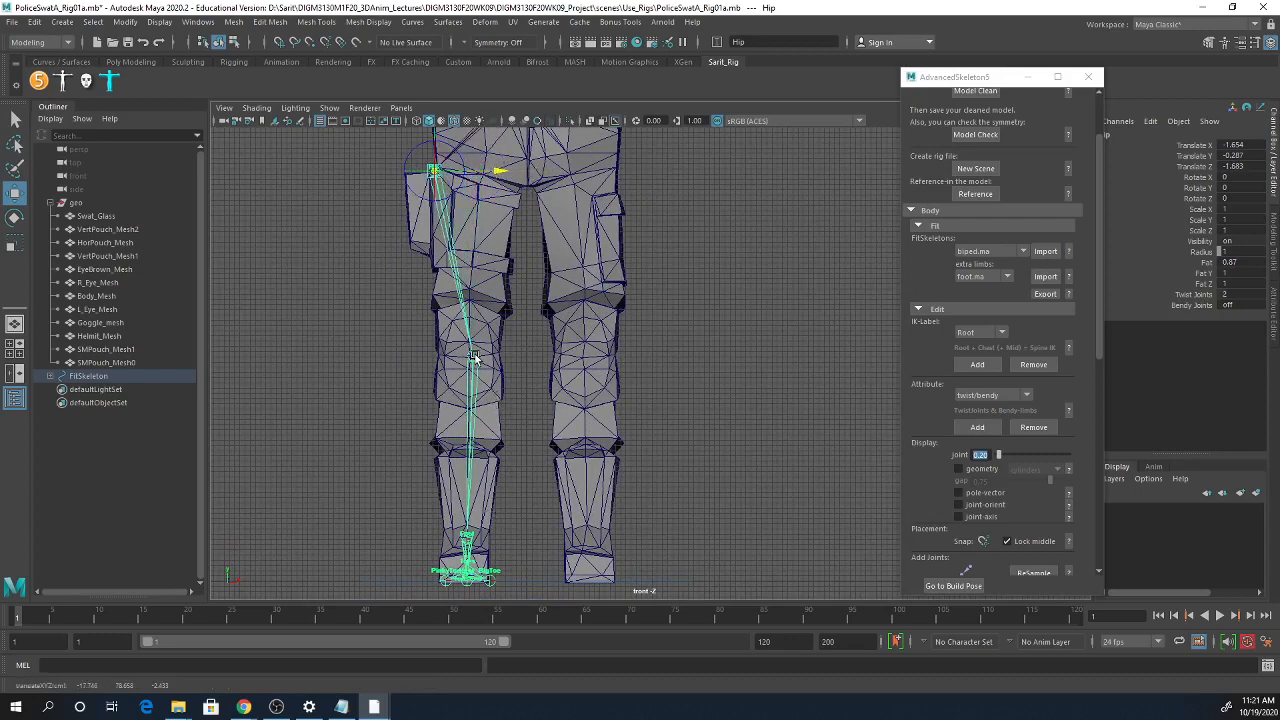
{"action": "key", "text": "ctrl+z"}
{"action": "key", "text": "ctrl+z"}
{"action": "key", "text": "ctrl+z"}
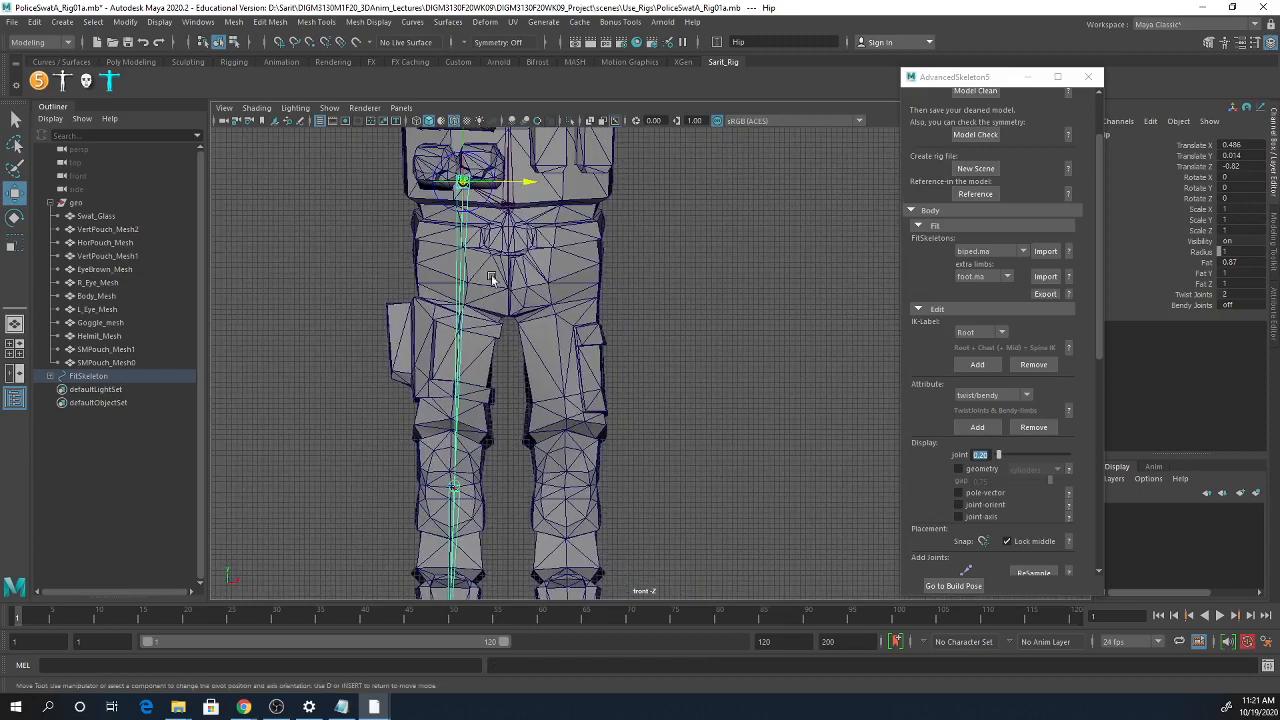
- Set the Move tool's axis orientation to Object with pivot editing on for the Hip joint
{"action": "key", "text": "d"}
{"action": "scroll", "coordinate": [508, 497], "scroll_direction": "down", "scroll_amount": 2}
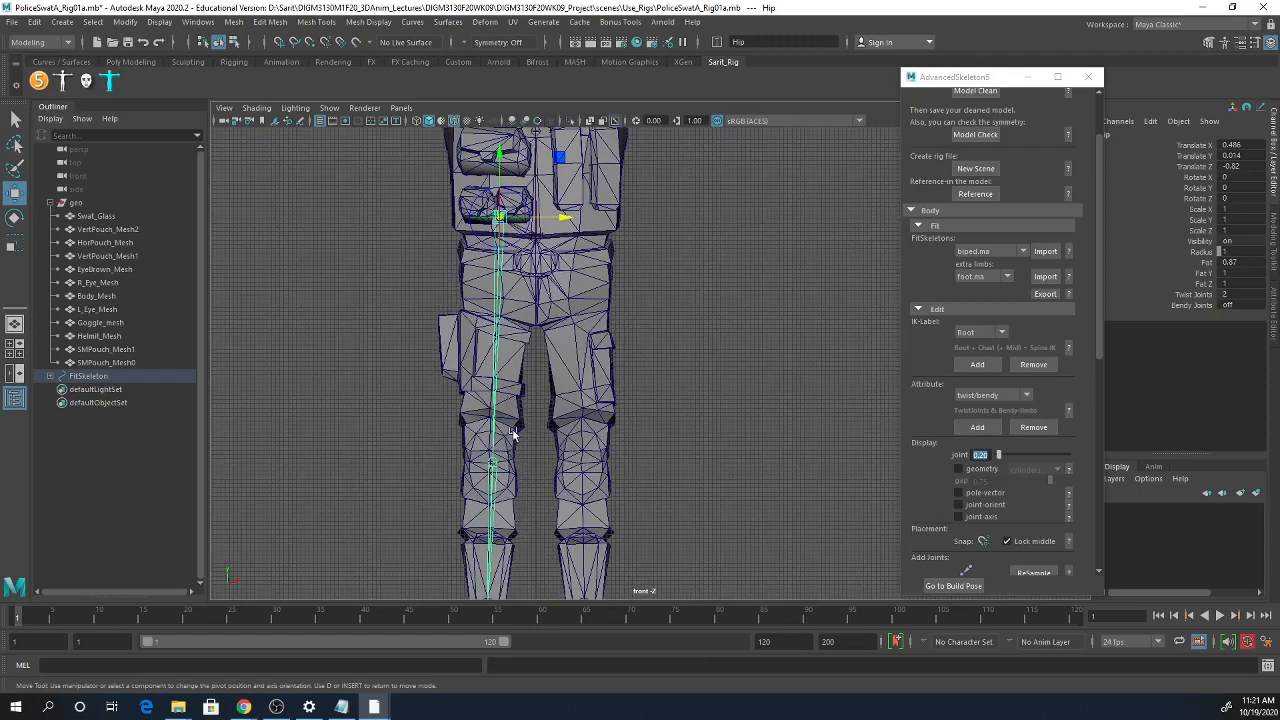
{"action": "scroll", "coordinate": [512, 435], "scroll_direction": "down", "scroll_amount": 2}
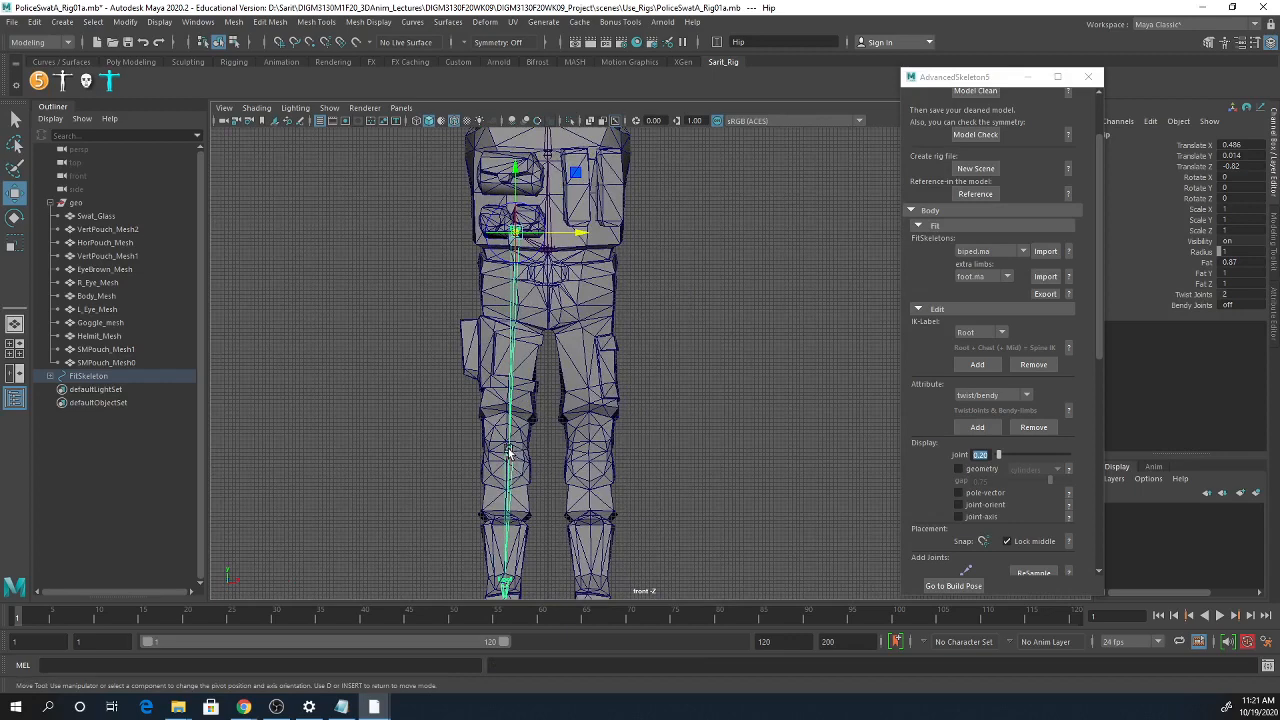
{"action": "left_click", "coordinate": [508, 580]}
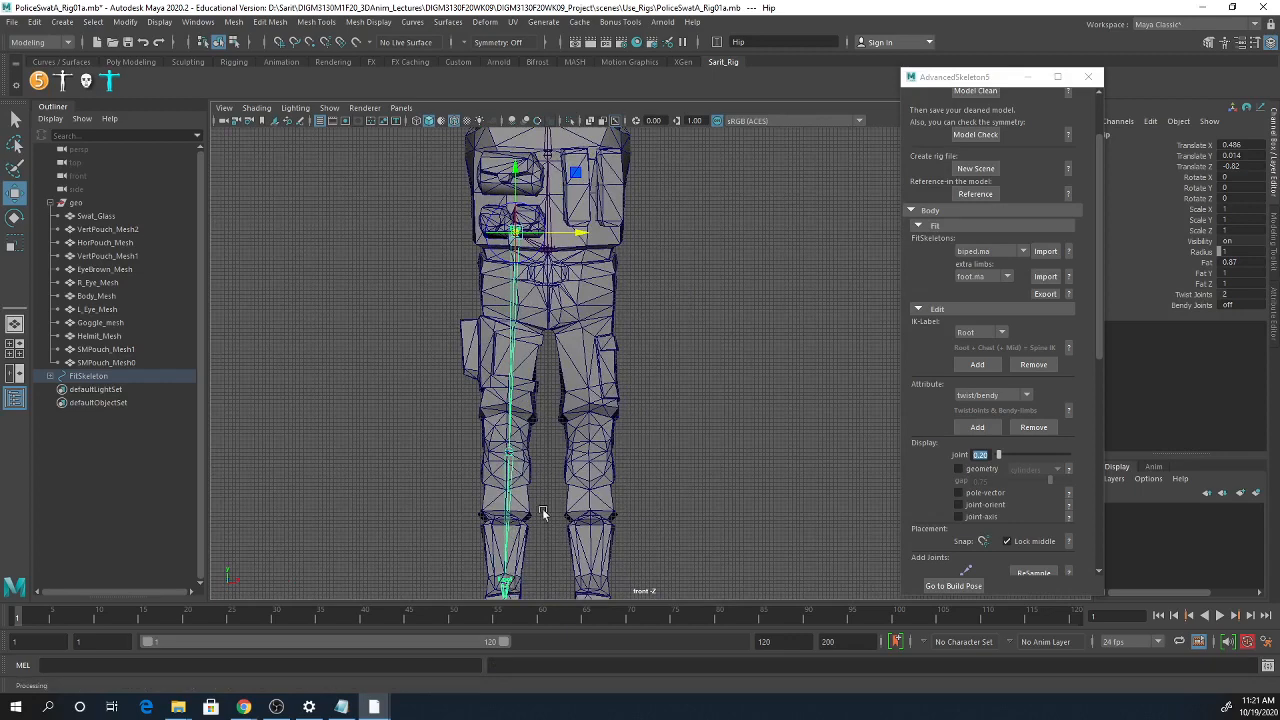
{"action": "double_click", "coordinate": [15, 195]}
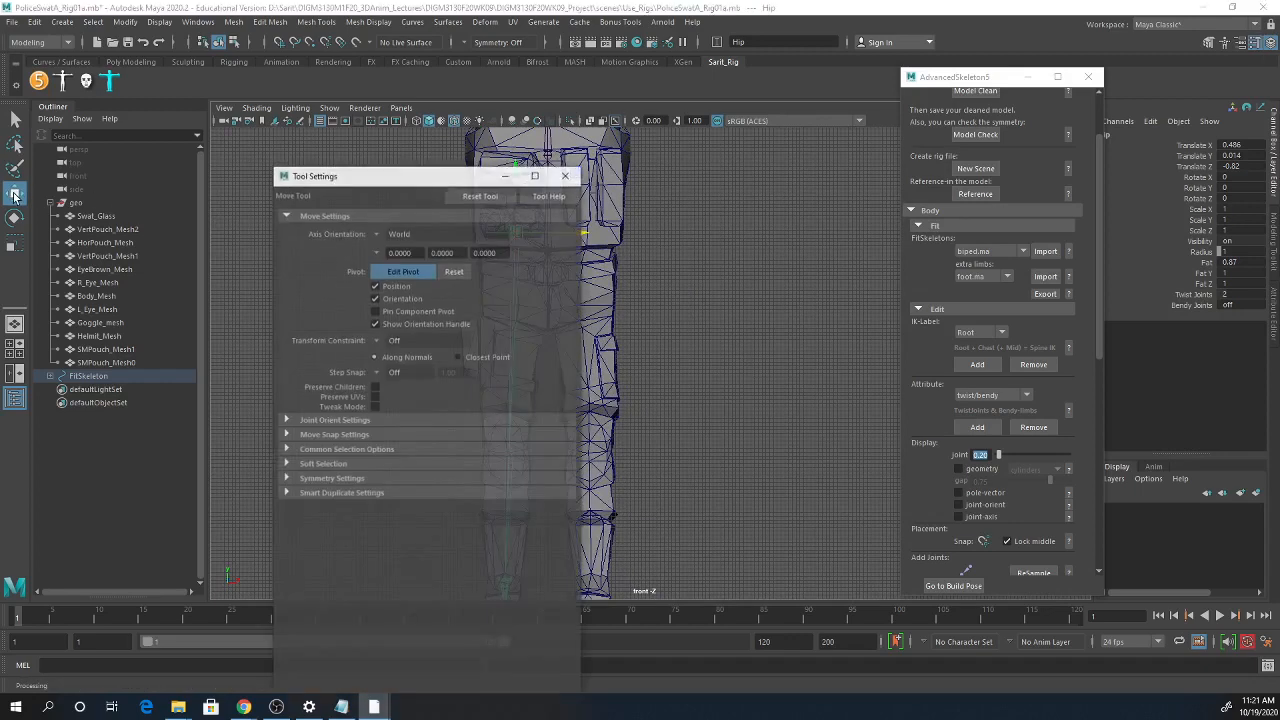
{"action": "left_click", "coordinate": [378, 234]}
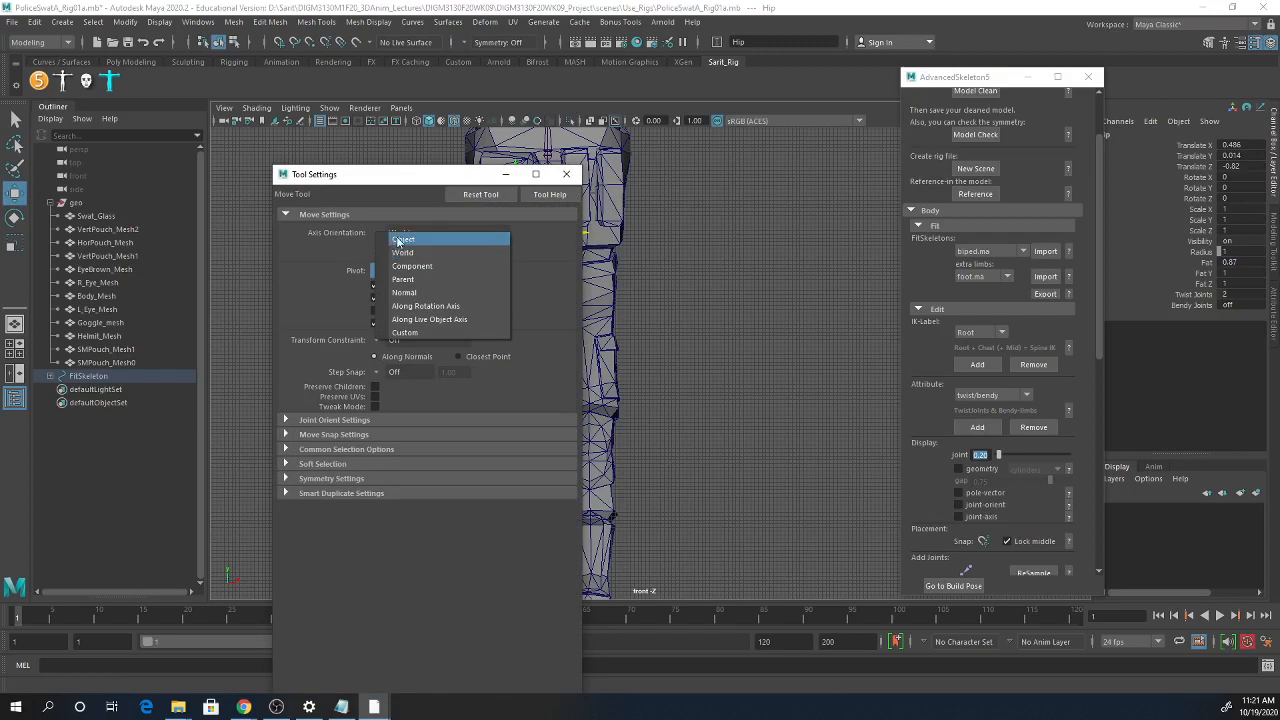
{"action": "left_click", "coordinate": [401, 250]}
{"action": "left_click_drag", "start_coordinate": [478, 185], "coordinate": [305, 190]}
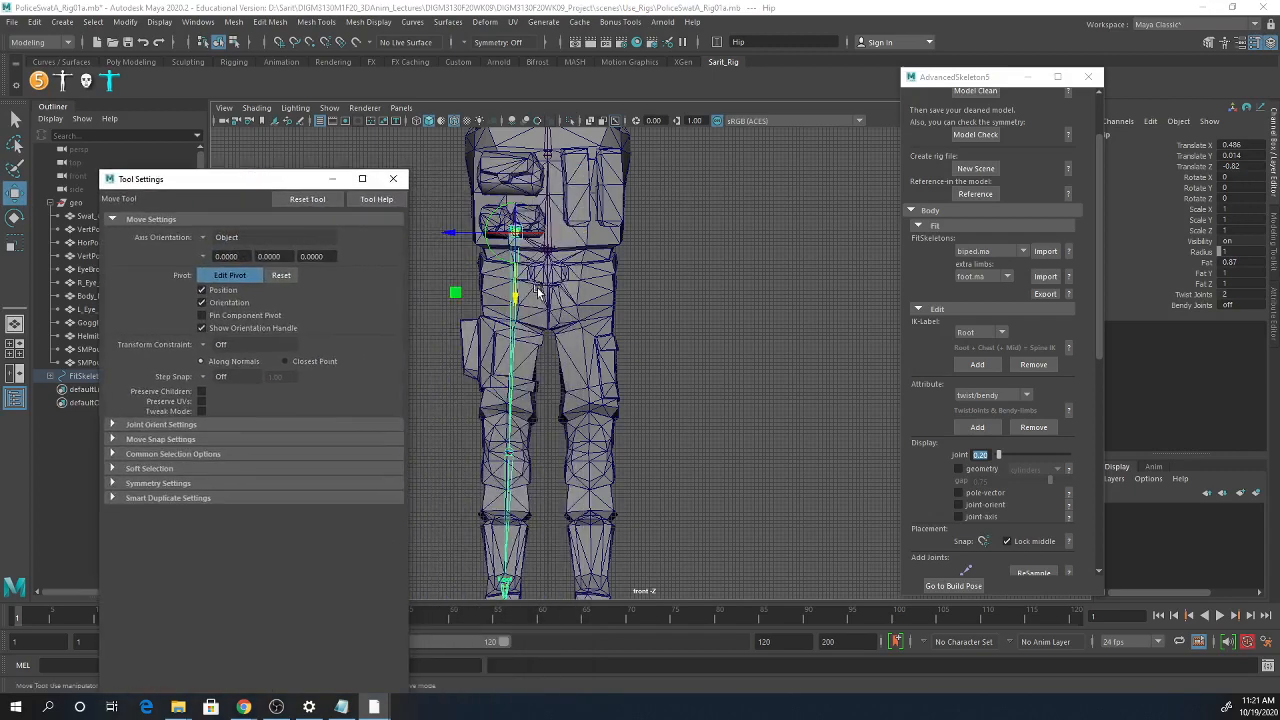
- Lower only the Hip joint to Translate X about -1.73 at the top of the thigh and move the Tool Settings window clear of the character
{"action": "left_click_drag", "start_coordinate": [516, 302], "coordinate": [513, 390]}
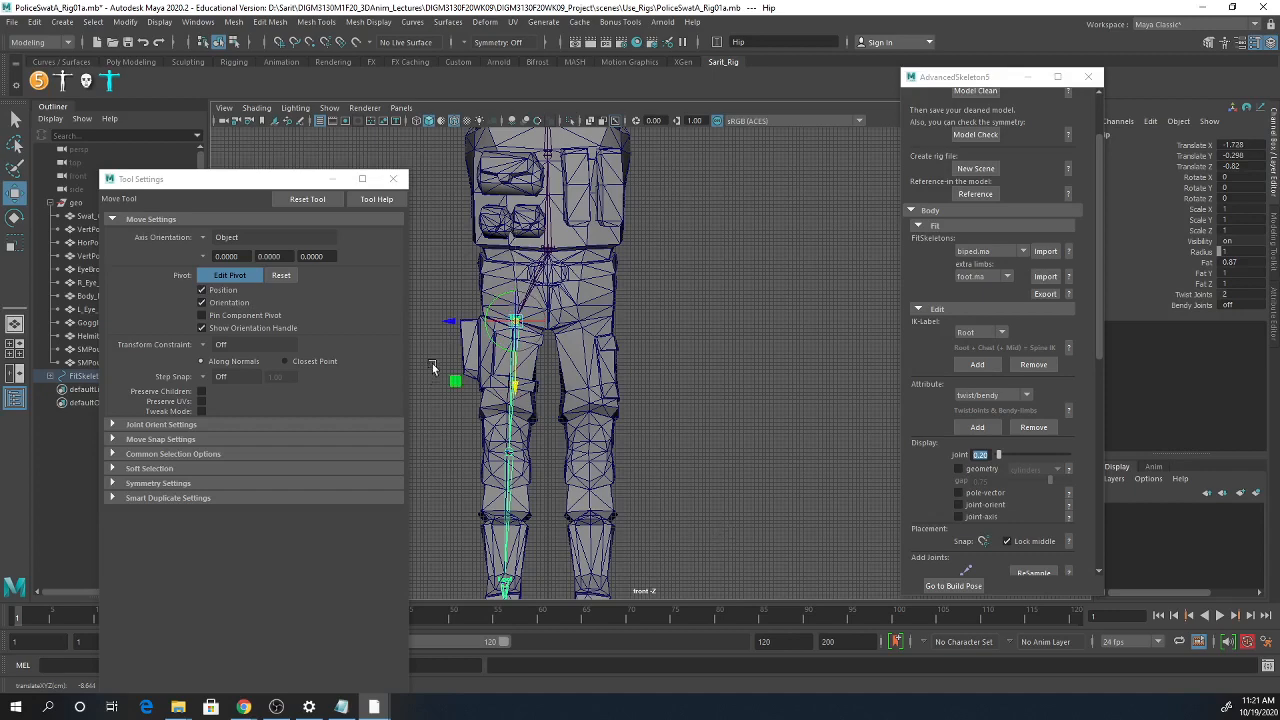
{"action": "left_click_drag", "start_coordinate": [453, 321], "coordinate": [440, 320]}
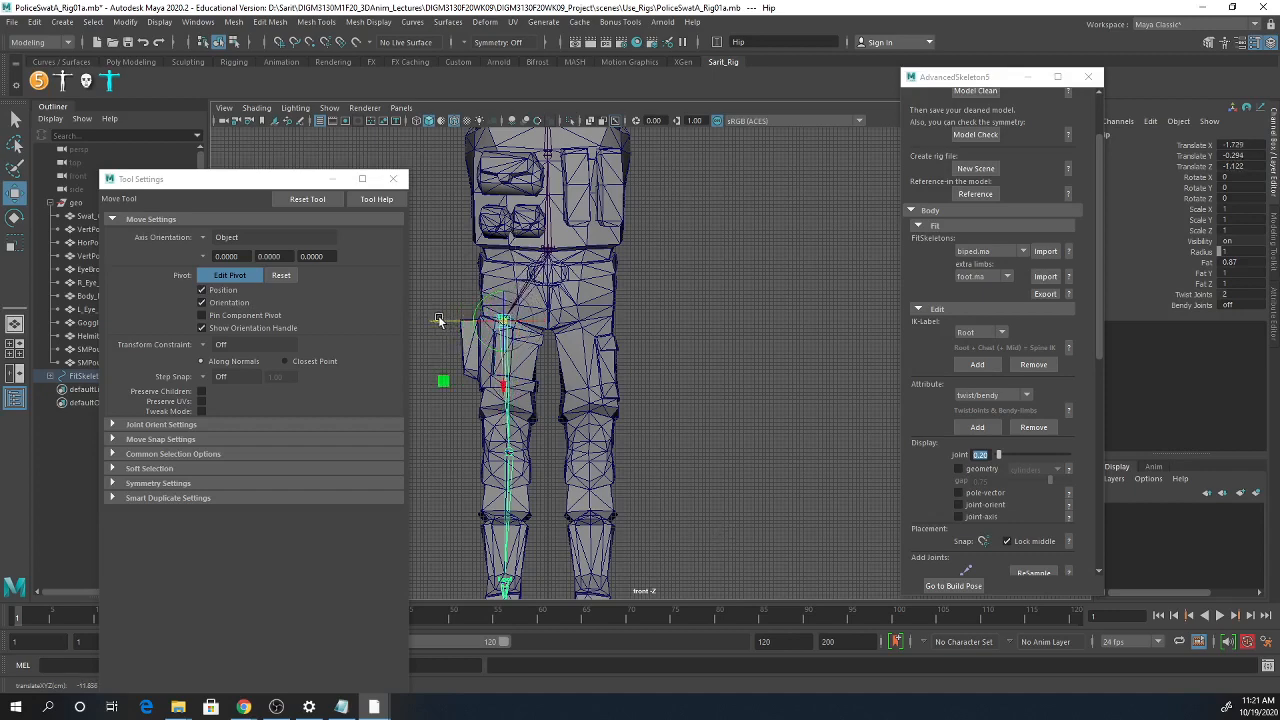
{"action": "key", "text": "ctrl+z"}
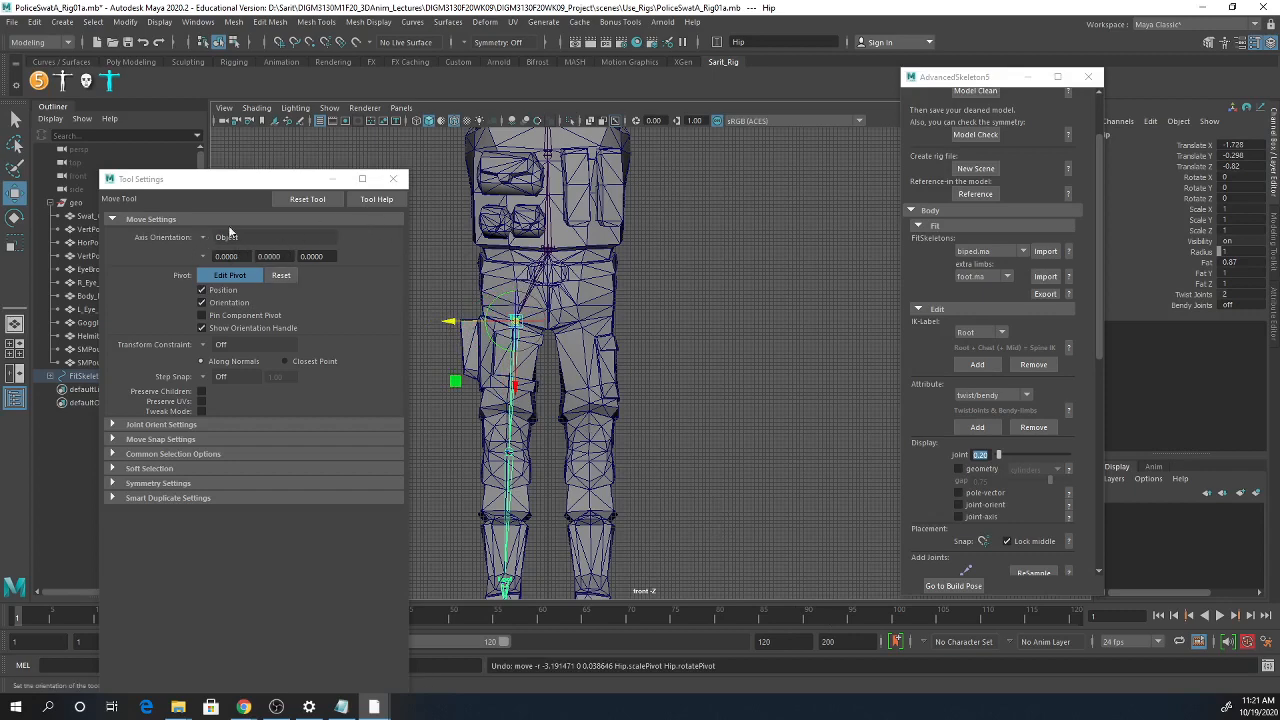
{"action": "left_click_drag", "start_coordinate": [248, 181], "coordinate": [216, 141]}
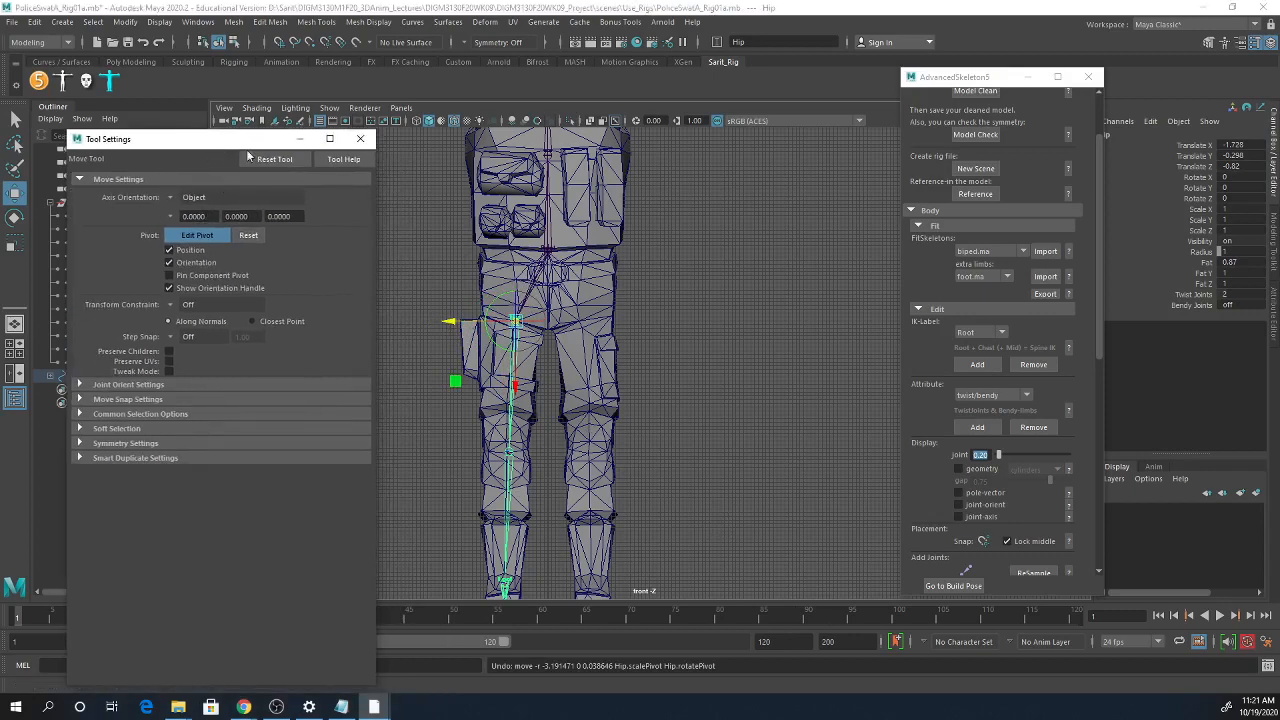
{"action": "left_click_drag", "start_coordinate": [372, 132], "coordinate": [360, 134]}
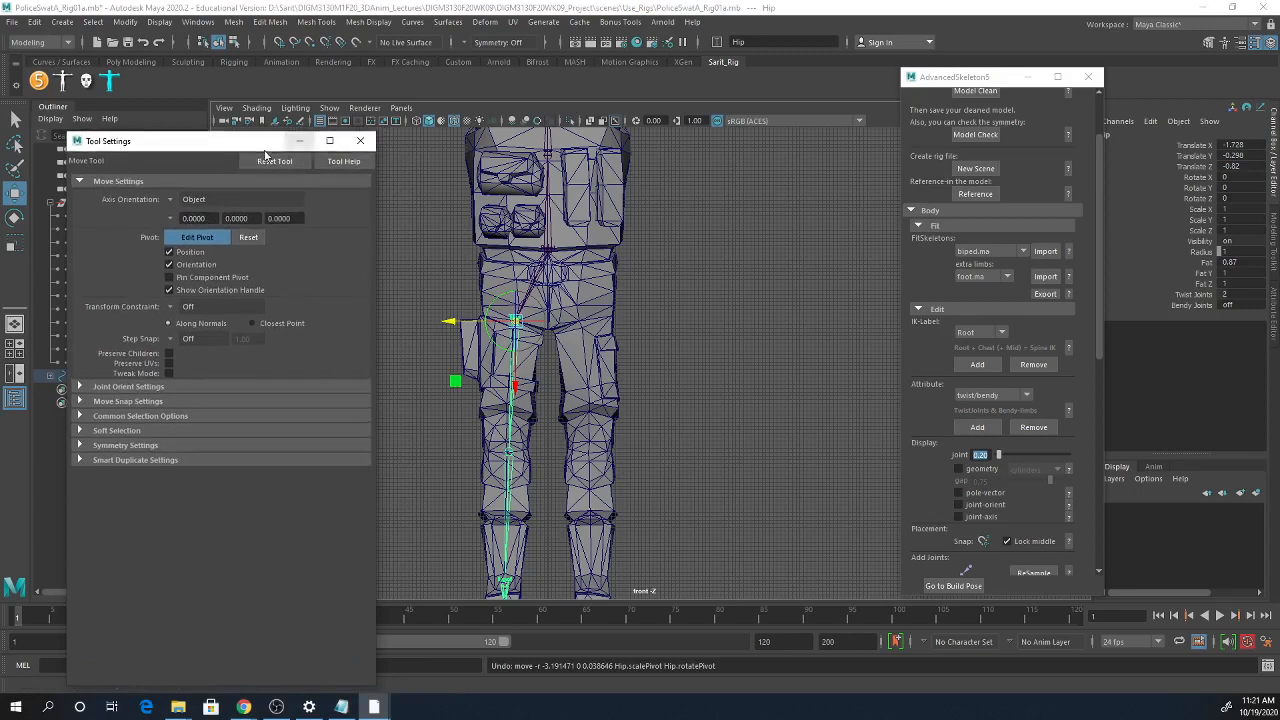
{"action": "left_click_drag", "start_coordinate": [70, 134], "coordinate": [710, 150]}
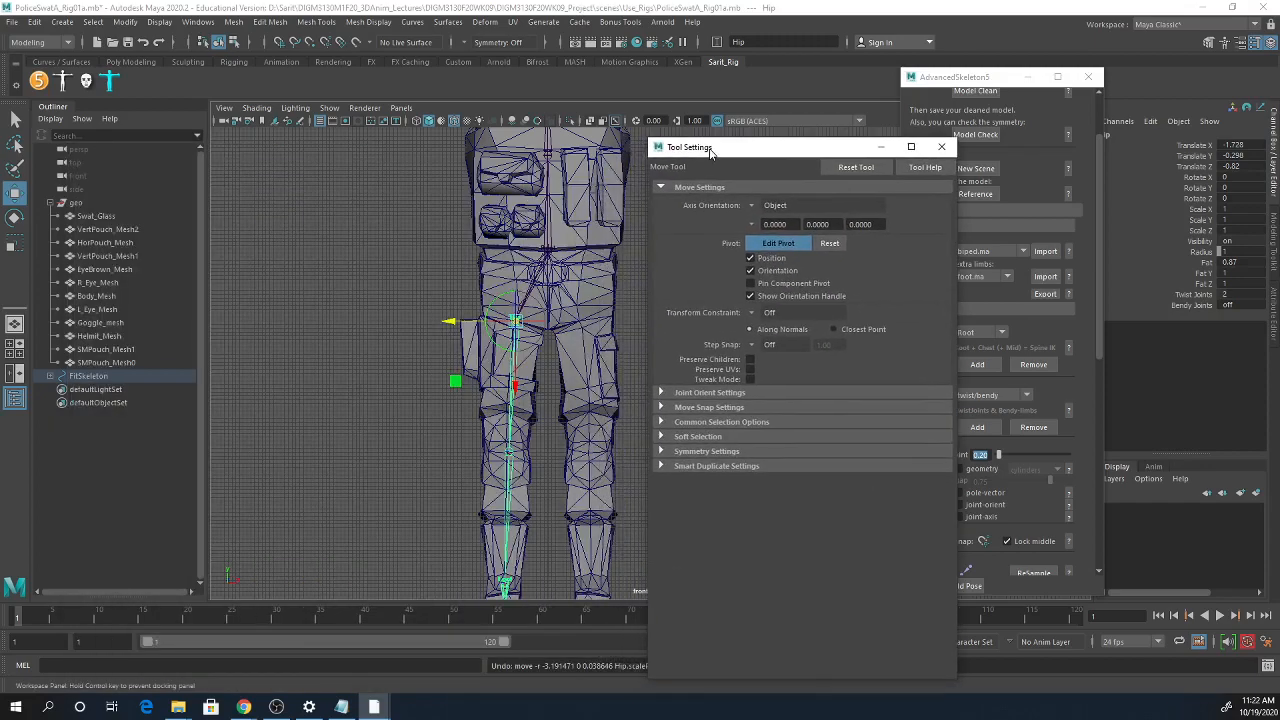
- Lower only the Root joint to Translate Y about 8.78, just below the character's belt line
{"action": "middle_click_drag", "start_coordinate": [548, 330], "coordinate": [507, 376], "text": "alt"}
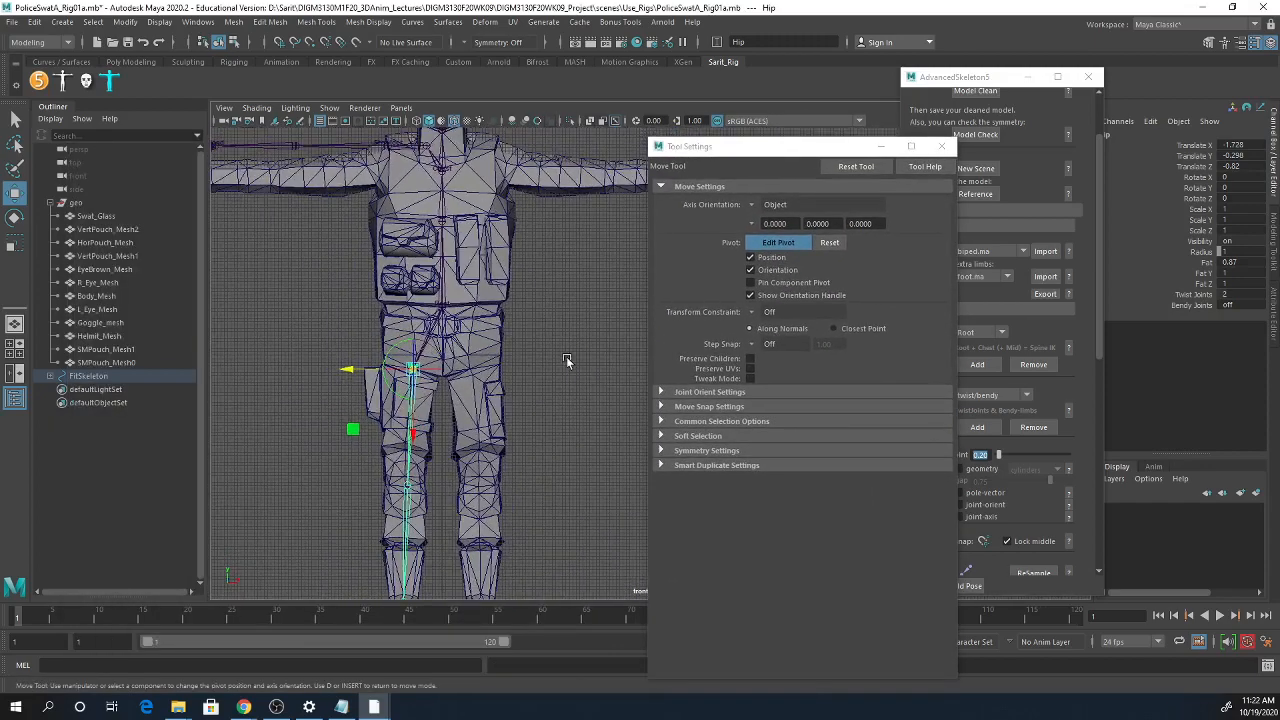
{"action": "left_click", "coordinate": [444, 309]}
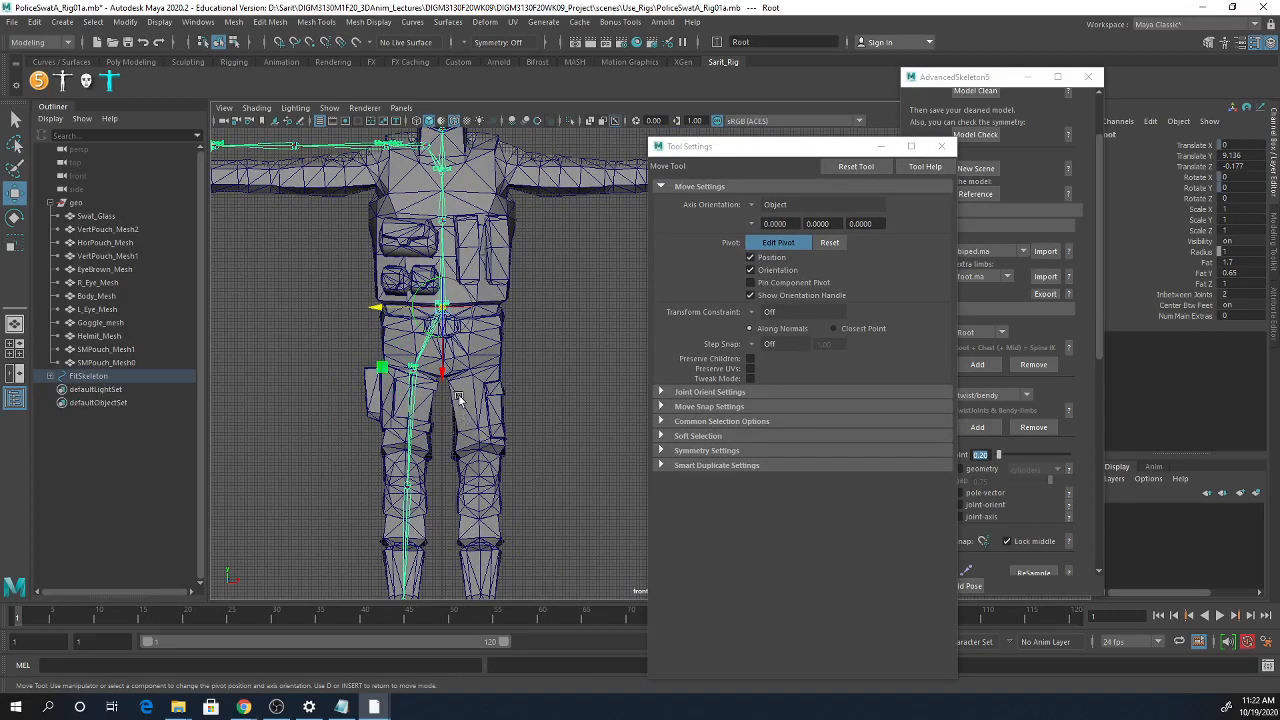
{"action": "left_click_drag", "start_coordinate": [444, 380], "coordinate": [446, 394]}
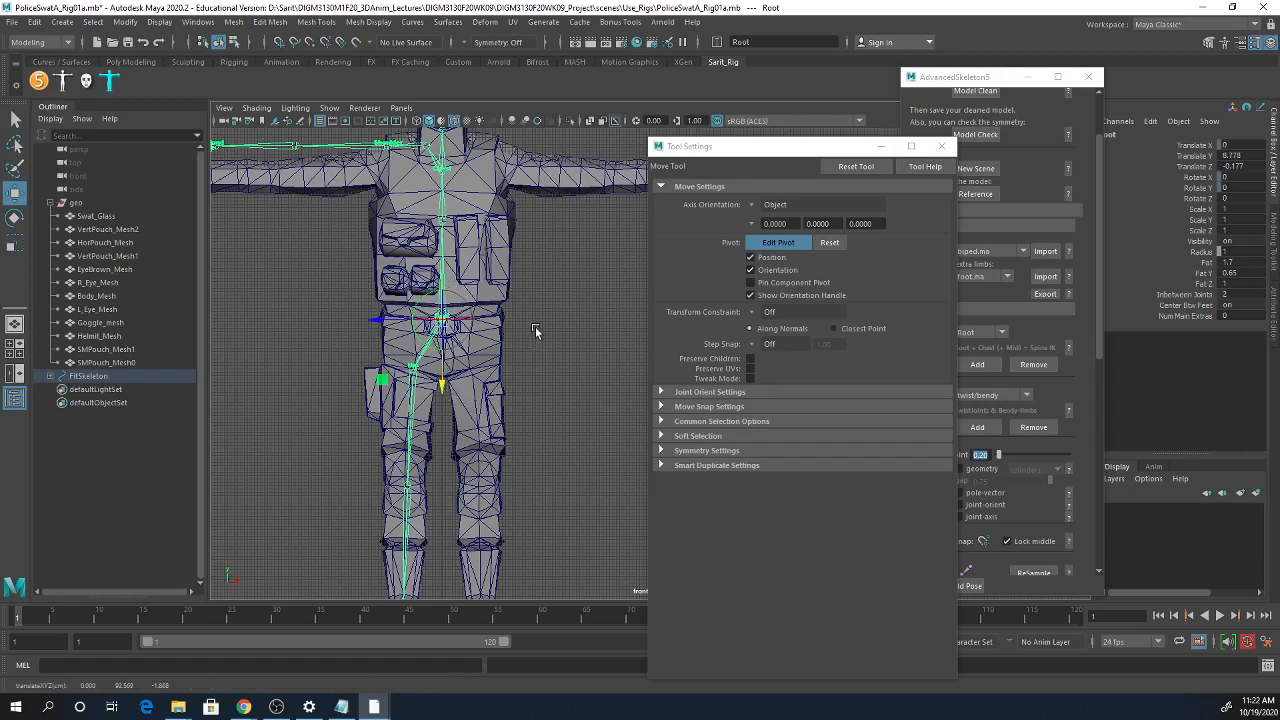
- Lower only the Spine1 joint along the spine to Translate X about 2.33
{"action": "scroll", "coordinate": [535, 326], "scroll_direction": "down", "scroll_amount": 2}
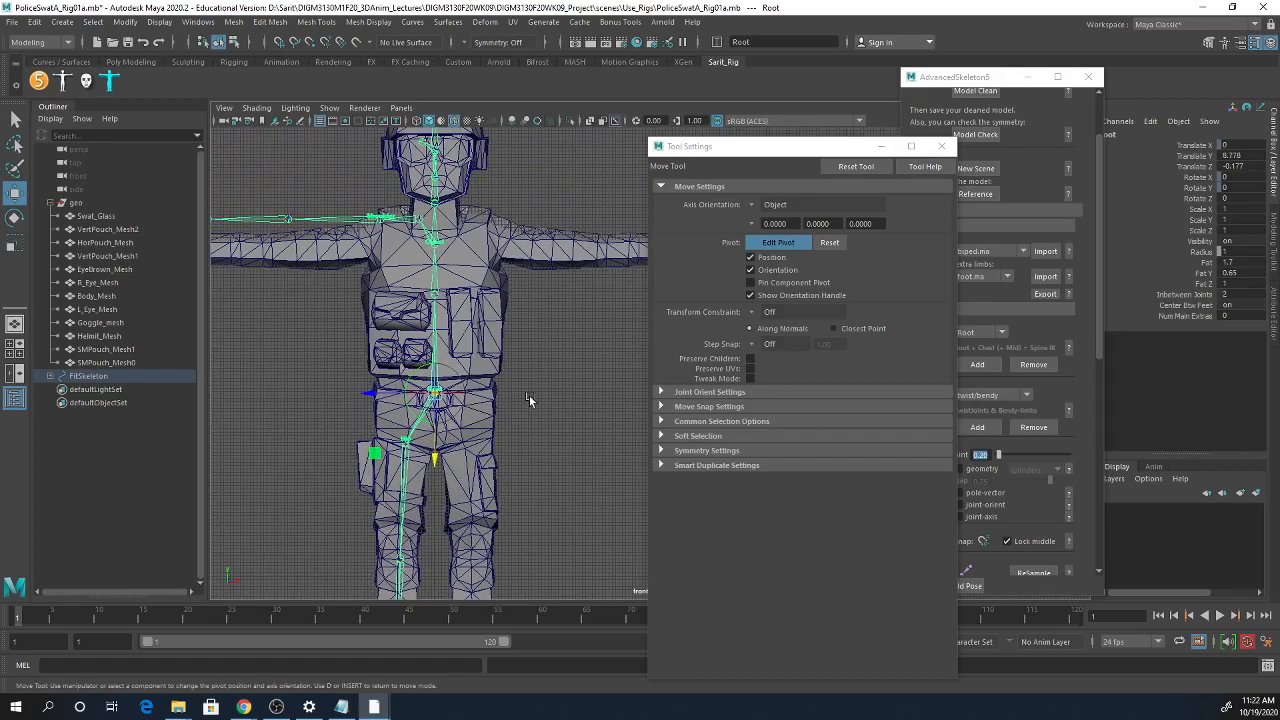
{"action": "left_click", "coordinate": [436, 296]}
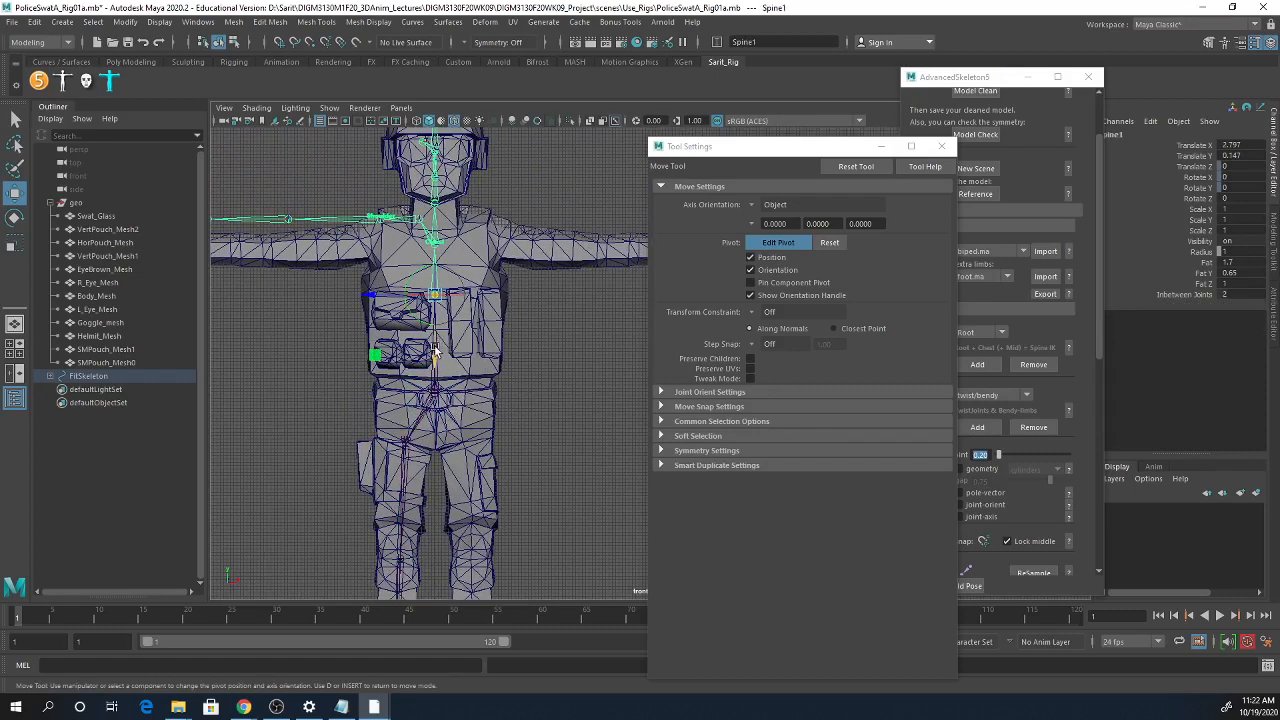
{"action": "mouse_move", "coordinate": [436, 358]}
{"action": "middle_mouse_down"}
{"action": "mouse_move", "coordinate": [432, 395]}
{"action": "mouse_move", "coordinate": [432, 372]}
{"action": "middle_mouse_up"}
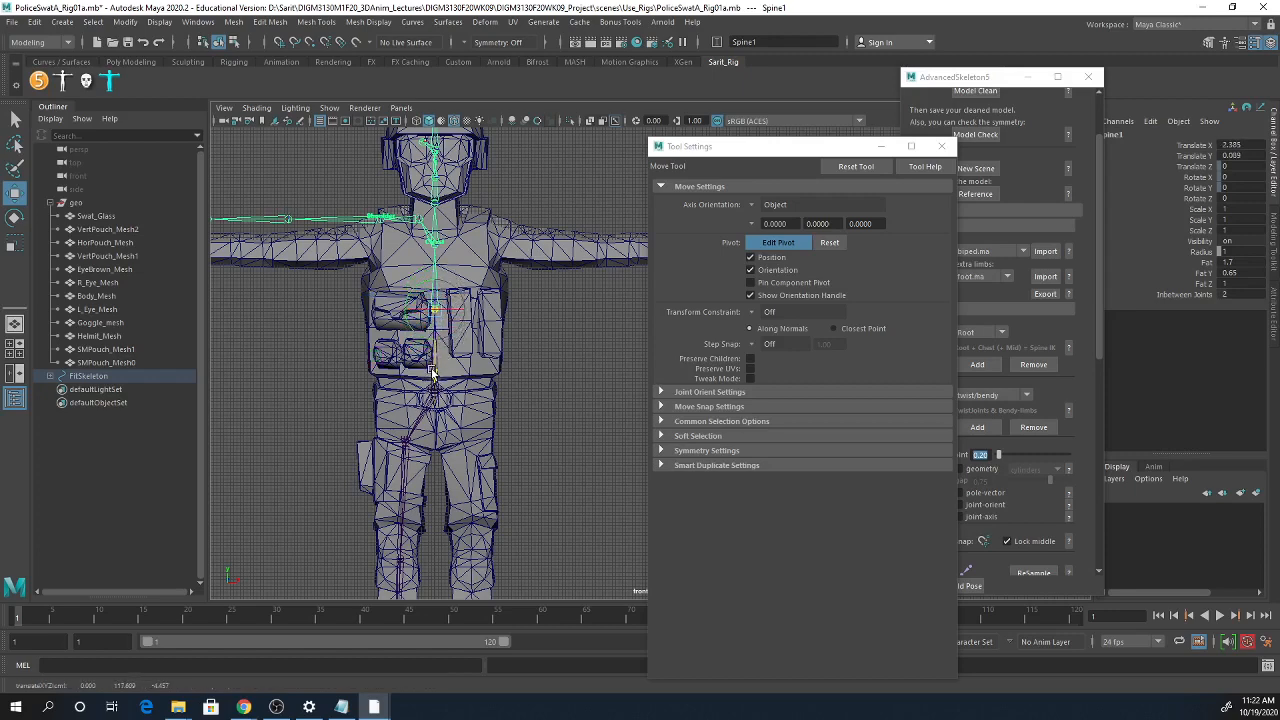
{"action": "left_click_drag", "start_coordinate": [432, 370], "coordinate": [432, 372]}
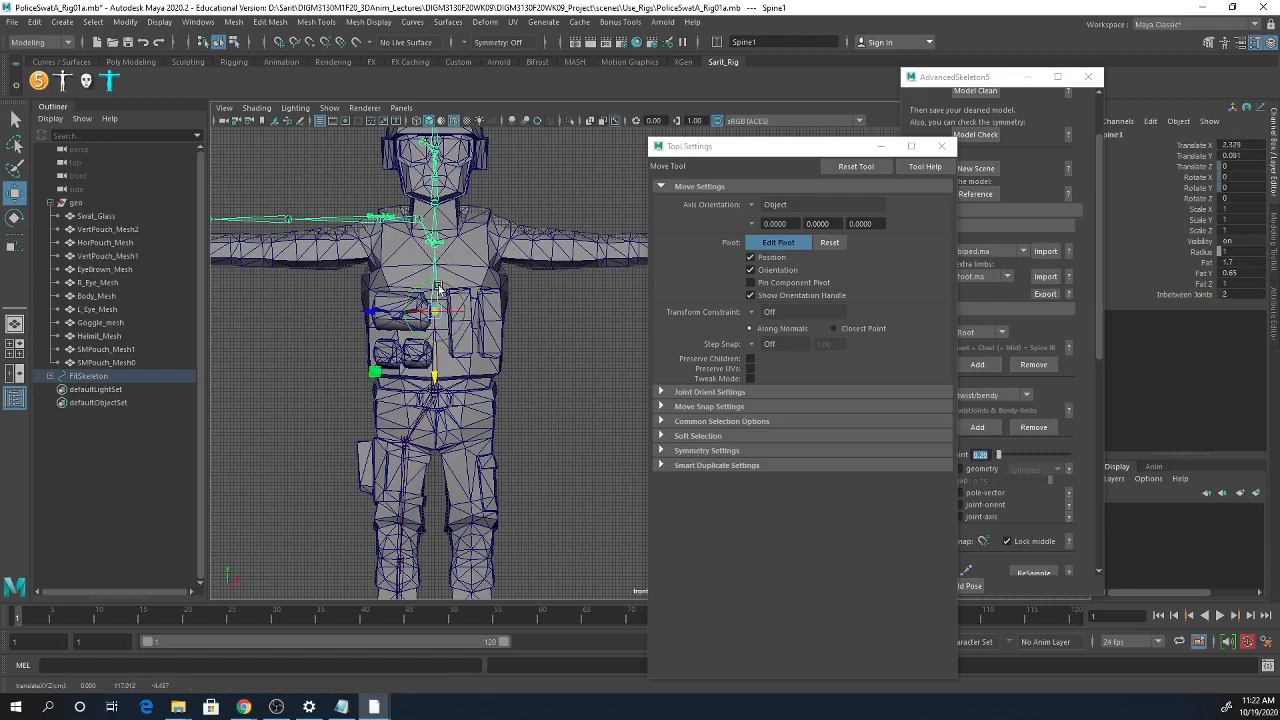
{"action": "left_click", "coordinate": [433, 369]}
- Select the Chest joint and check its placement in the upper torso
{"action": "left_click", "coordinate": [435, 243]}
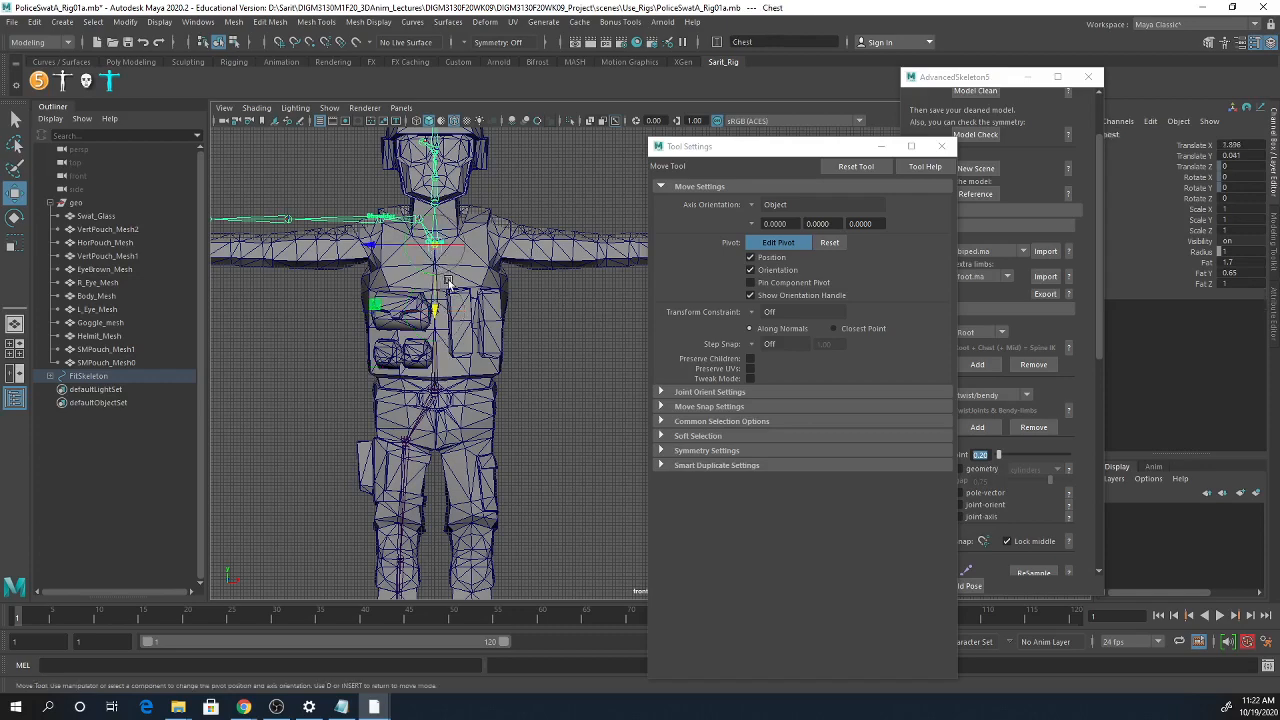
{"action": "scroll", "coordinate": [598, 319], "scroll_direction": "up", "scroll_amount": 3}
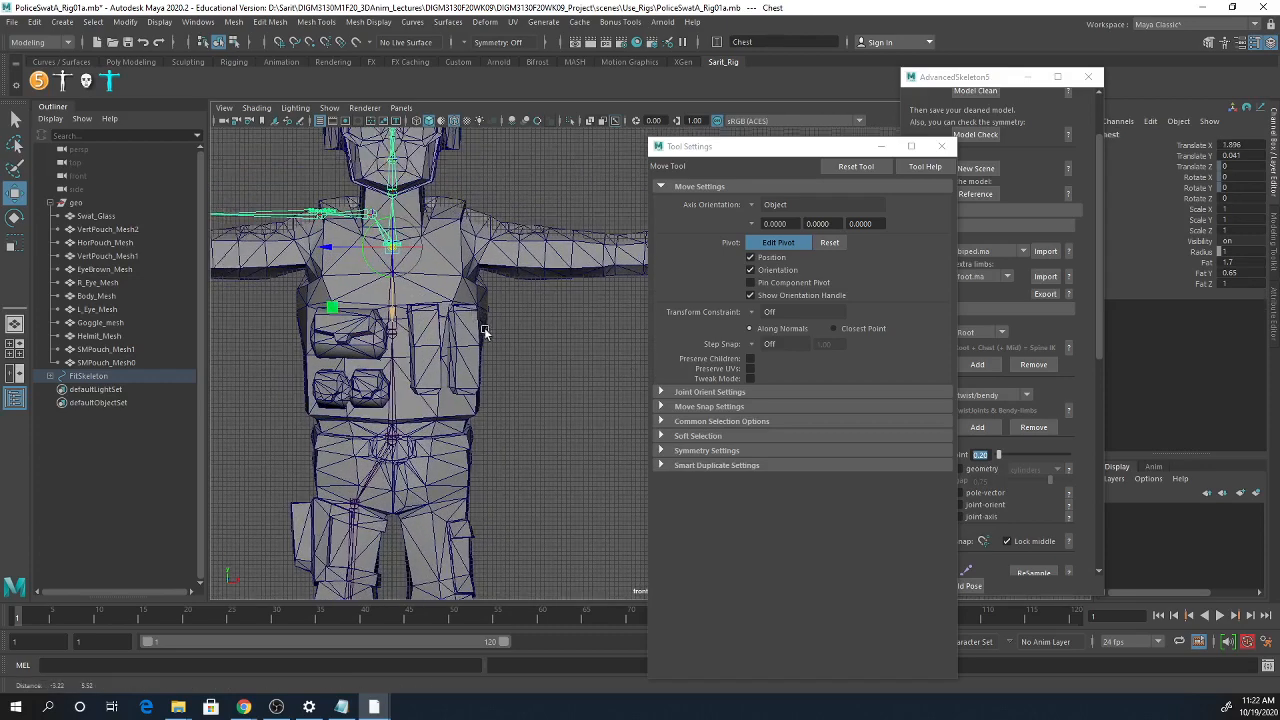
{"action": "middle_click_drag", "start_coordinate": [484, 327], "coordinate": [589, 454], "text": "alt"}
{"action": "scroll", "coordinate": [548, 423], "scroll_direction": "up", "scroll_amount": 3}
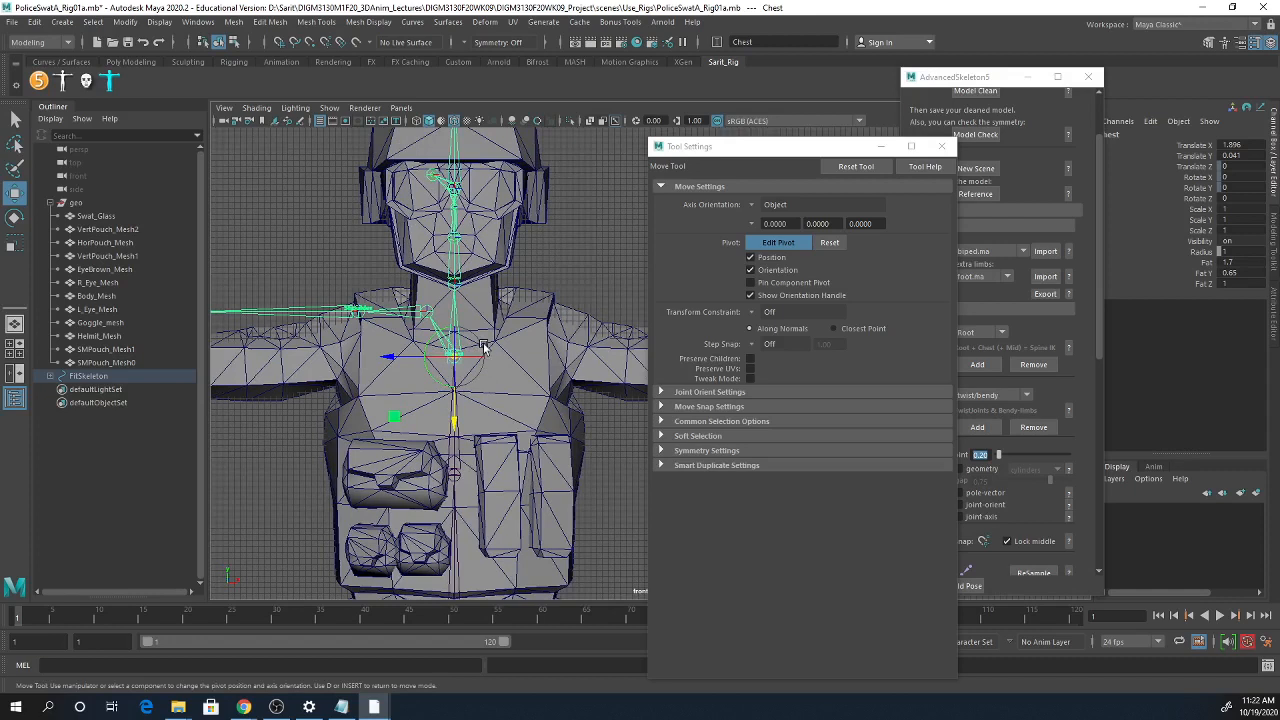
- Move the Scapula joint, with its arm chain, outward from the base of the neck to Translate Z about -1.0
{"action": "left_click", "coordinate": [428, 312]}
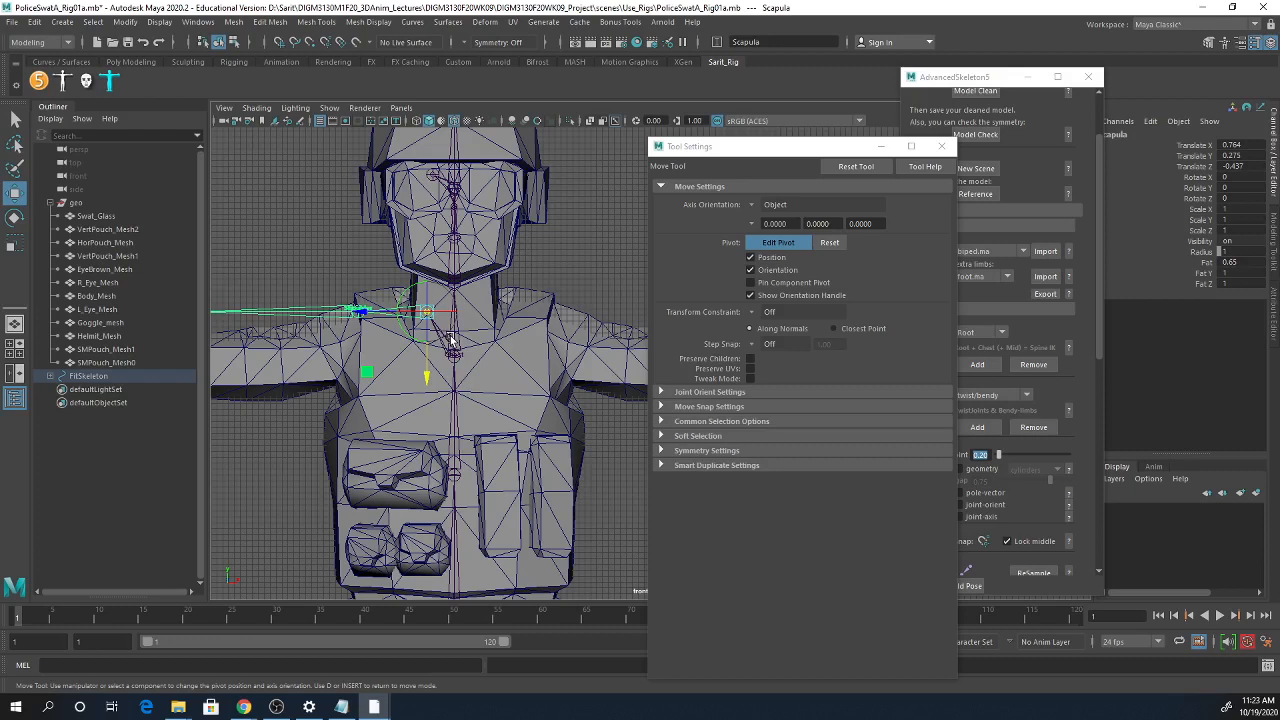
{"action": "key", "text": "d"}
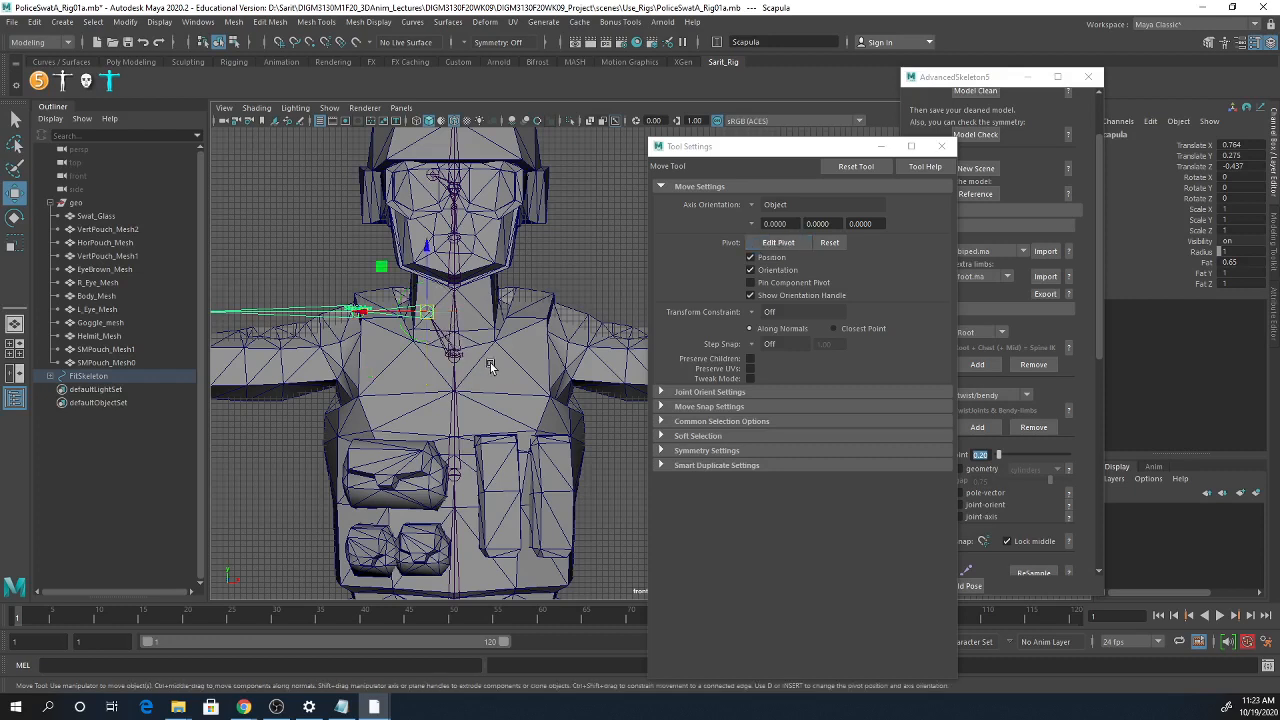
{"action": "middle_click_drag", "start_coordinate": [490, 367], "coordinate": [588, 326], "text": "alt"}
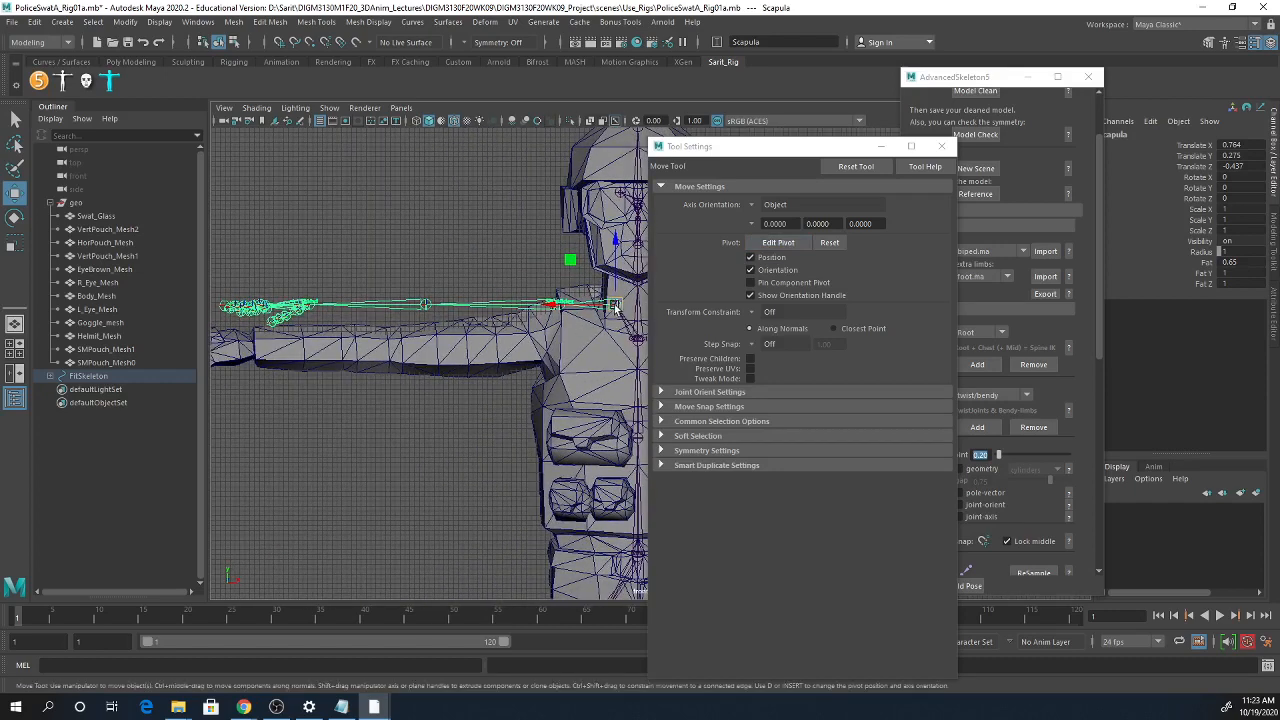
{"action": "left_click_drag", "start_coordinate": [615, 308], "coordinate": [578, 311]}
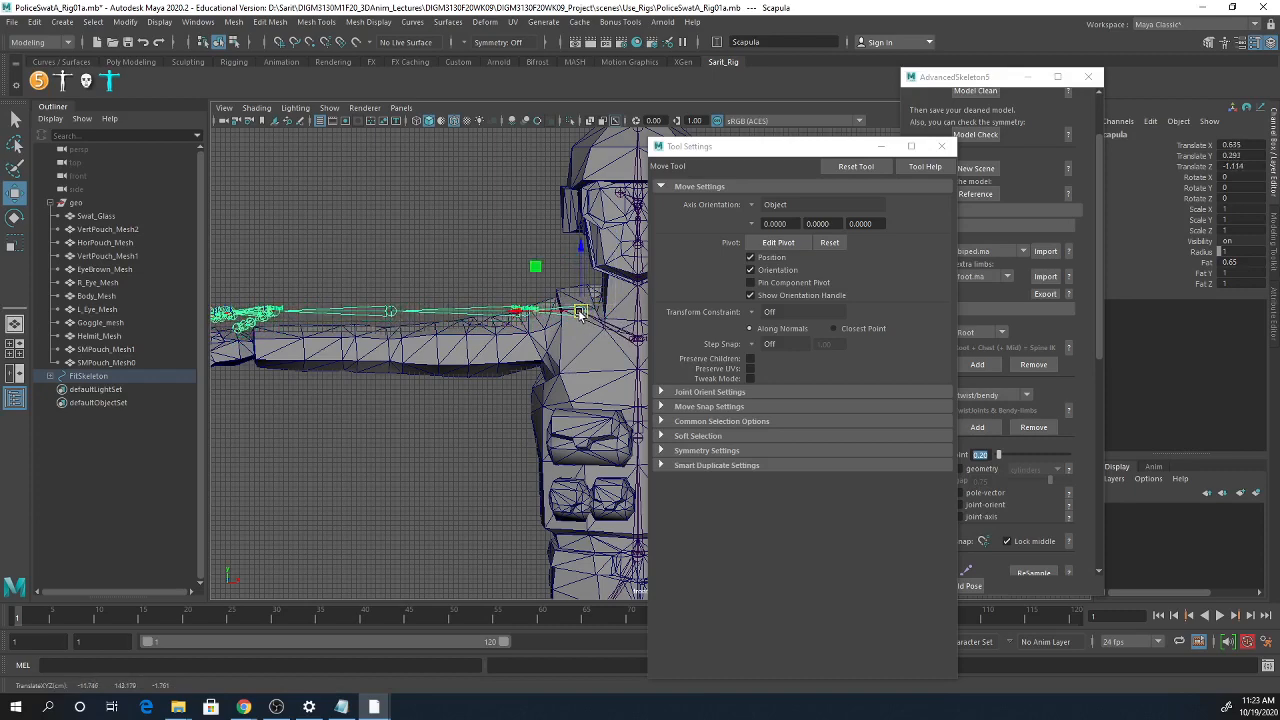
{"action": "middle_click_drag", "start_coordinate": [580, 313], "coordinate": [510, 306], "text": "alt"}
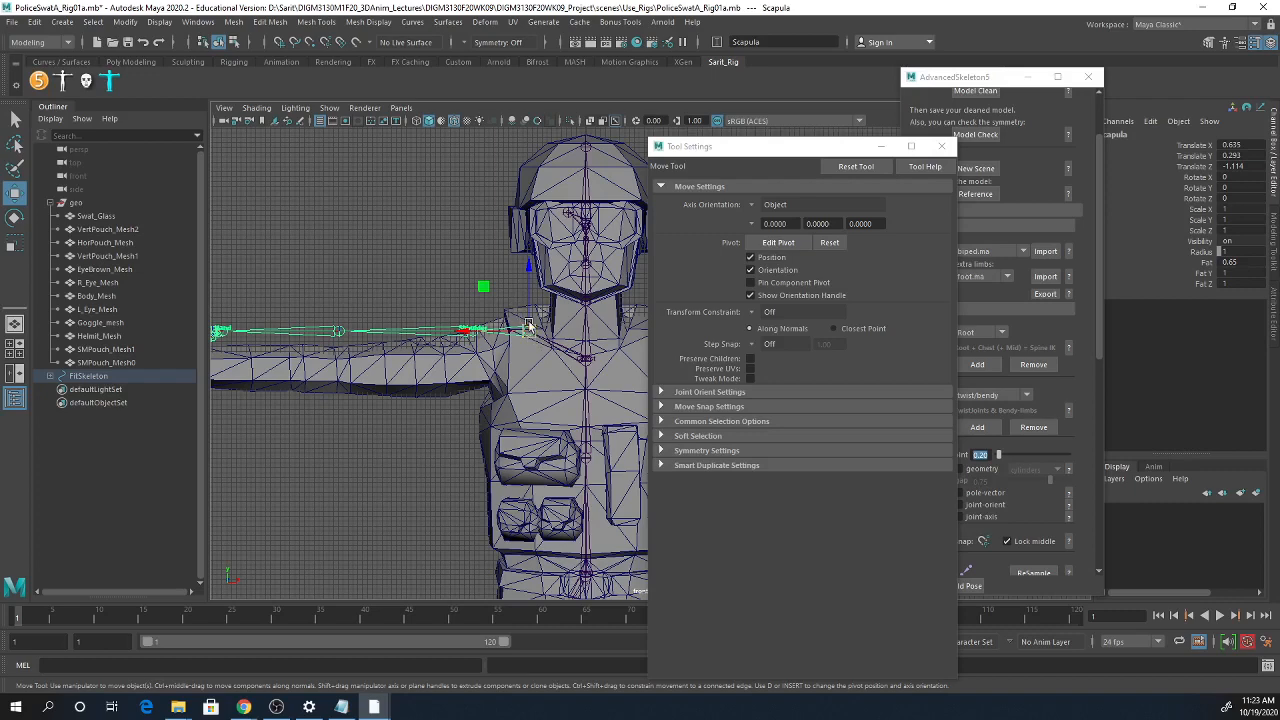
{"action": "mouse_move", "coordinate": [529, 325]}
{"action": "left_mouse_down"}
{"action": "mouse_move", "coordinate": [512, 331]}
{"action": "mouse_move", "coordinate": [537, 331]}
{"action": "left_mouse_up"}
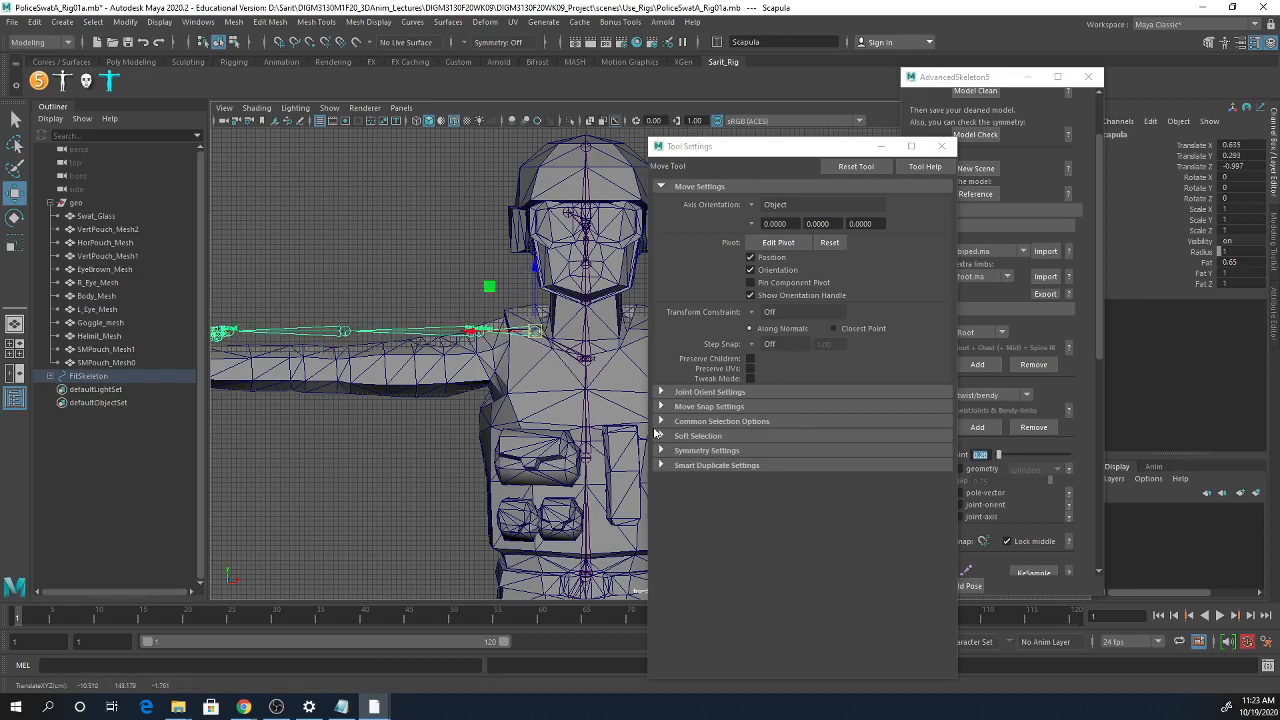
- Lower the Shoulder joint into the arm mesh to Translate Z about -0.64 and shift it inward to Translate X about 0.83
{"action": "left_click", "coordinate": [477, 336]}
{"action": "left_click", "coordinate": [481, 343]}
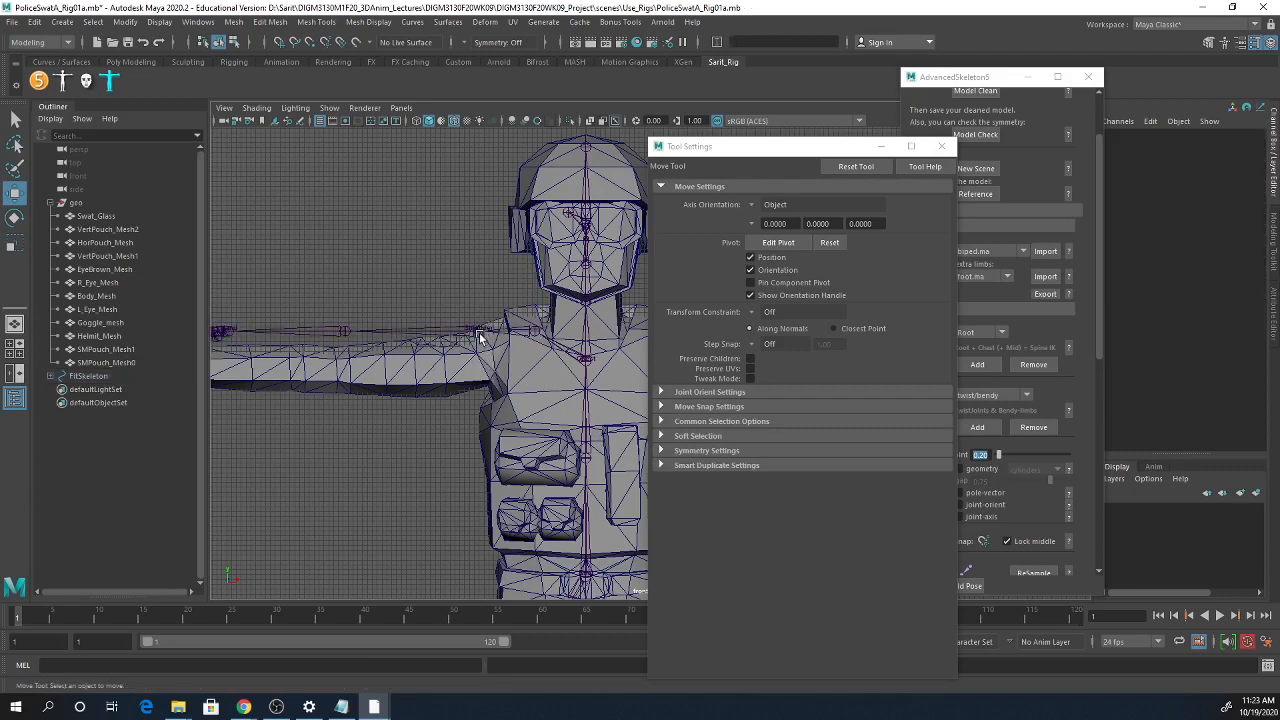
{"action": "left_click", "coordinate": [480, 335]}
{"action": "left_click_drag", "start_coordinate": [480, 308], "coordinate": [480, 341]}
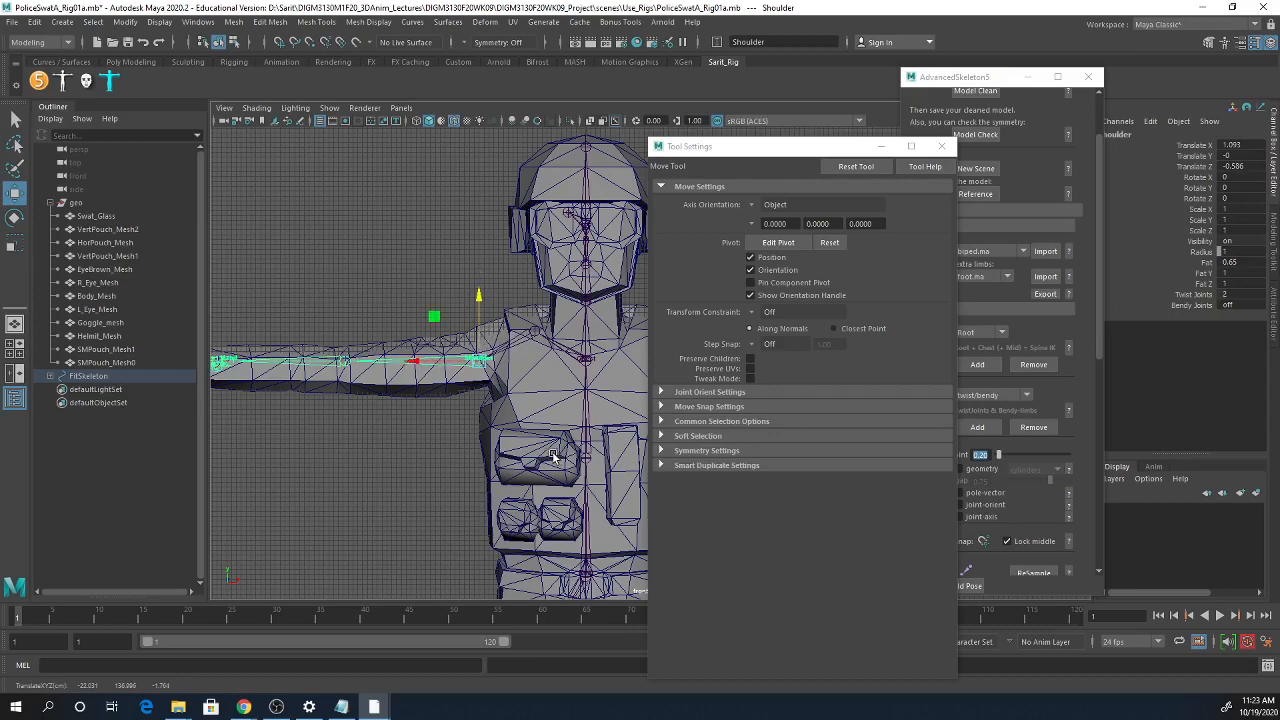
{"action": "scroll", "coordinate": [469, 389], "scroll_direction": "down", "scroll_amount": 3}
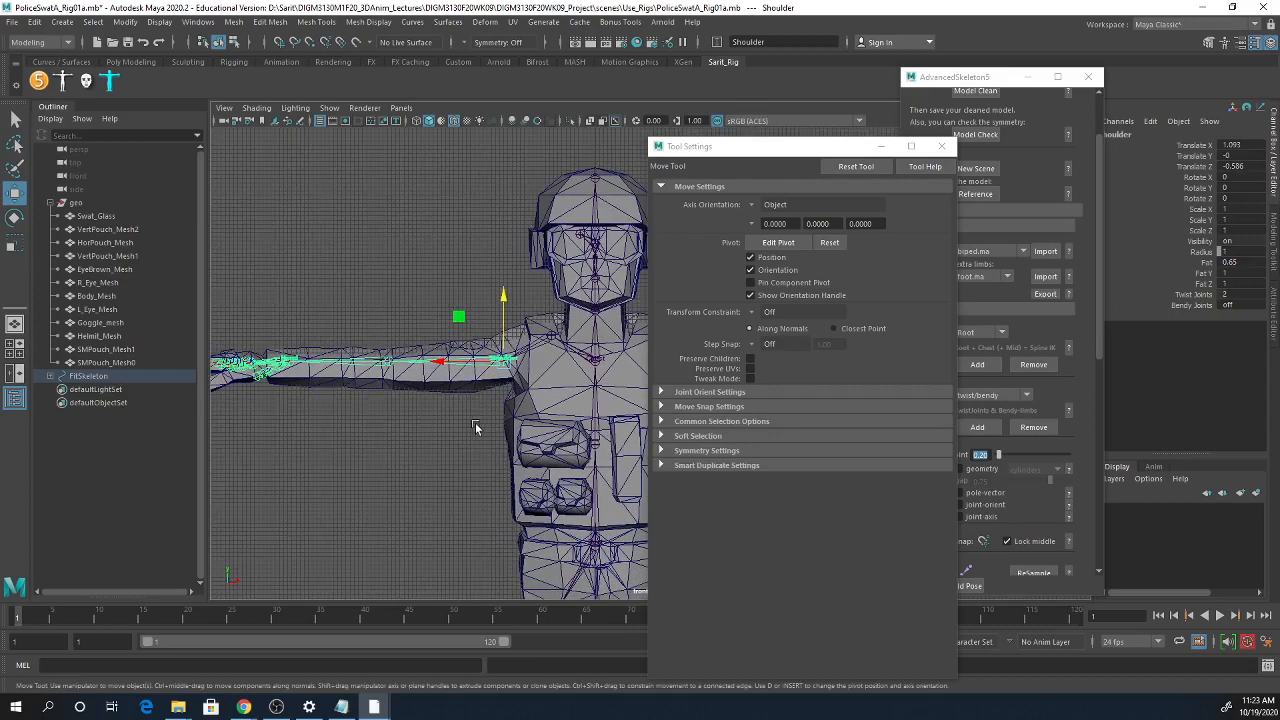
{"action": "middle_click_drag", "start_coordinate": [475, 422], "coordinate": [543, 400], "text": "alt"}
{"action": "scroll", "coordinate": [479, 400], "scroll_direction": "down", "scroll_amount": 1}
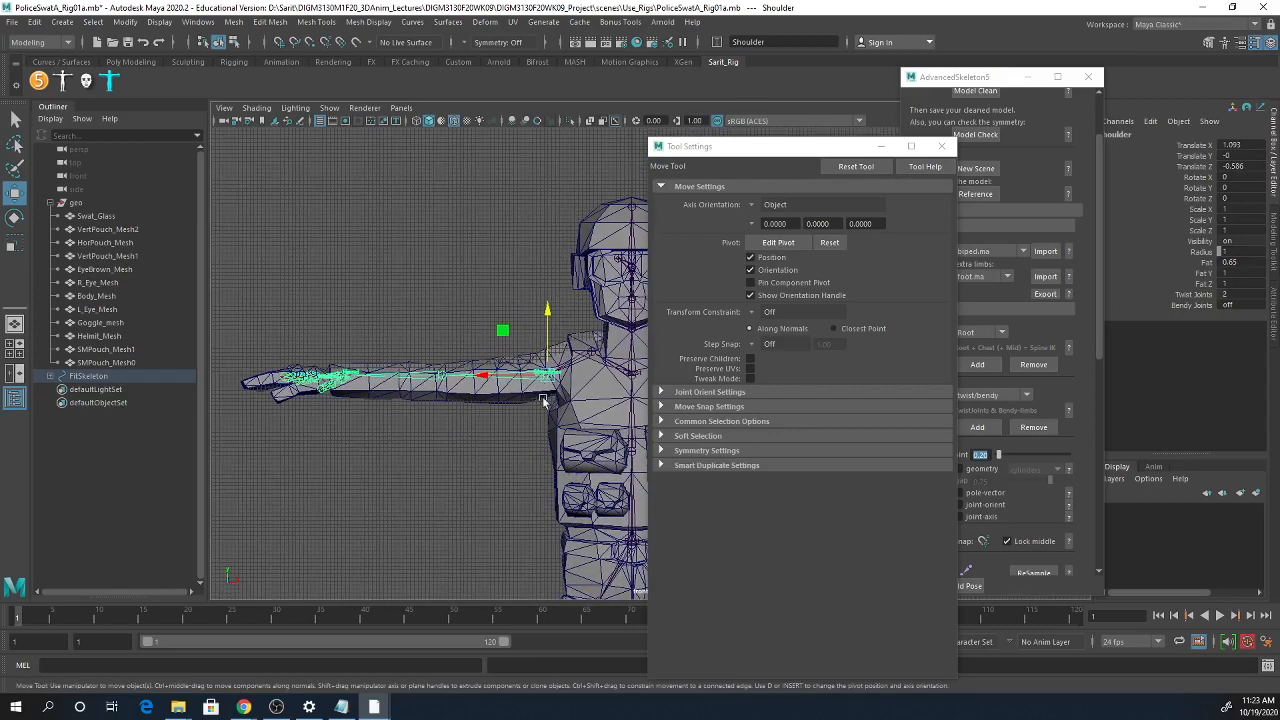
{"action": "left_click_drag", "start_coordinate": [549, 326], "coordinate": [549, 332]}
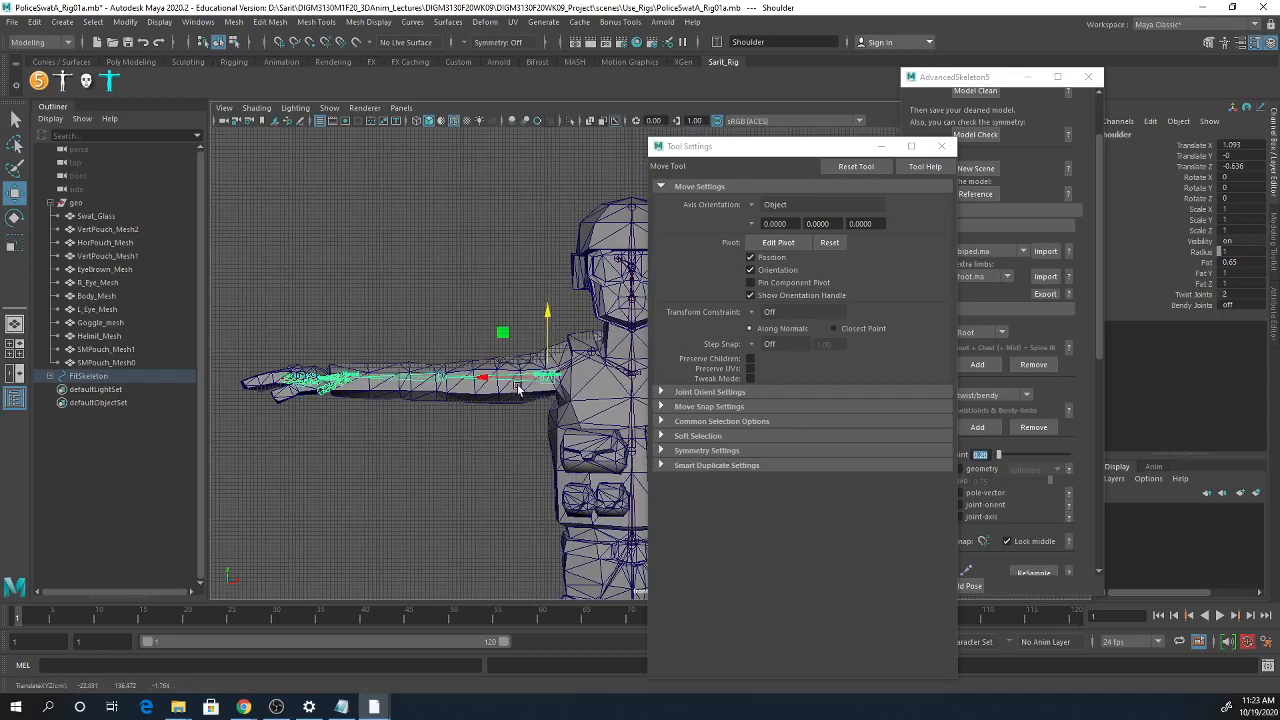
{"action": "left_click_drag", "start_coordinate": [517, 380], "coordinate": [532, 383]}
{"action": "scroll", "coordinate": [525, 380], "scroll_direction": "up", "scroll_amount": 3}
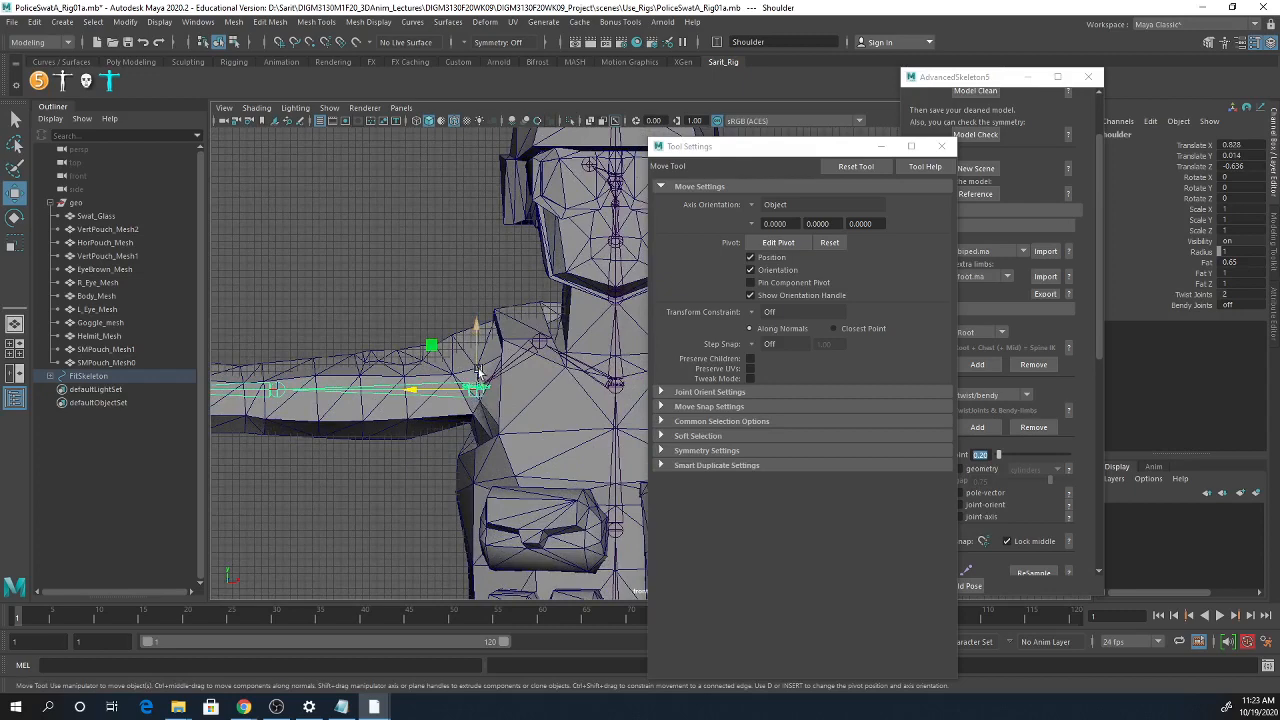
- Move the Shoulder joint upward in the front view to a Translate Z of about -0.401
{"action": "left_click_drag", "start_coordinate": [444, 391], "coordinate": [438, 391]}
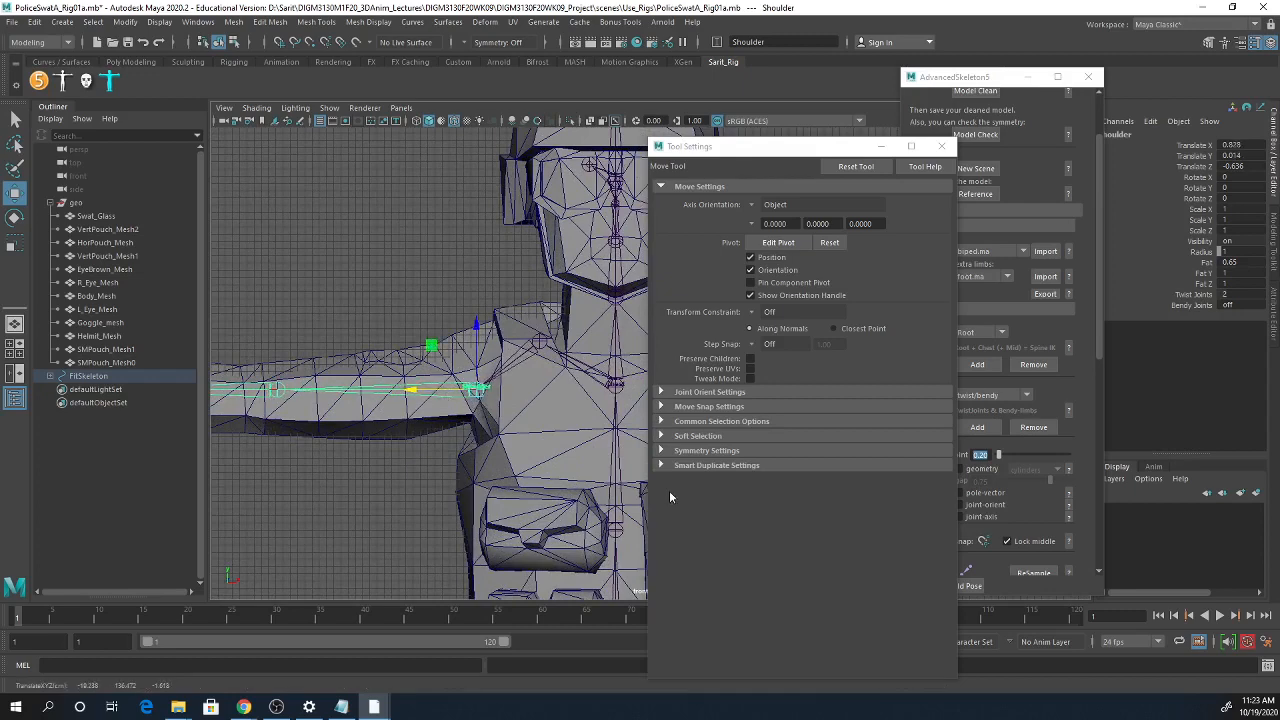
{"action": "scroll", "coordinate": [369, 440], "scroll_direction": "down", "scroll_amount": 3}
{"action": "middle_click_drag", "start_coordinate": [390, 441], "coordinate": [476, 410], "text": "alt"}
{"action": "mouse_move", "coordinate": [574, 301]}
{"action": "left_mouse_down"}
{"action": "mouse_move", "coordinate": [577, 322]}
{"action": "mouse_move", "coordinate": [577, 298]}
{"action": "left_mouse_up"}
{"action": "right_click_drag", "start_coordinate": [490, 397], "coordinate": [481, 433], "text": "alt"}
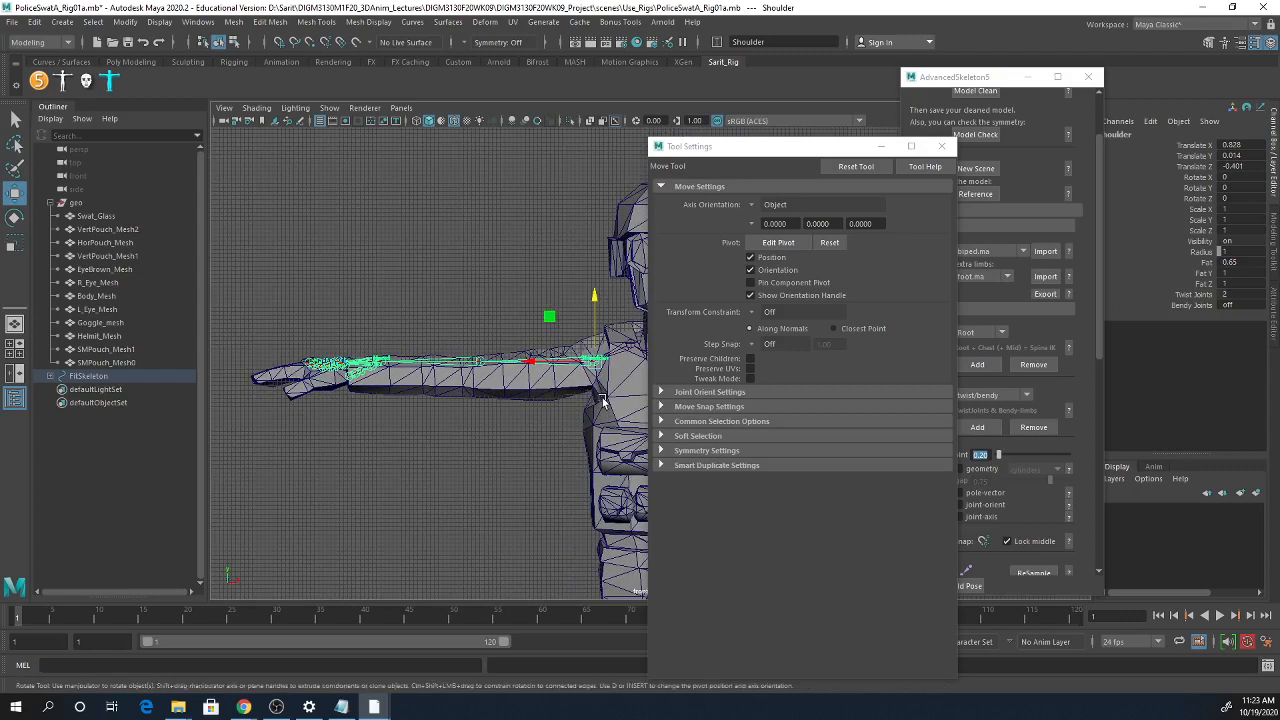
- Scale the Shoulder joint along X to about 1.271 and rotate it to about 1.412 degrees in Y to follow the arm
{"action": "key", "text": "e"}
{"action": "left_click_drag", "start_coordinate": [630, 316], "coordinate": [624, 313]}
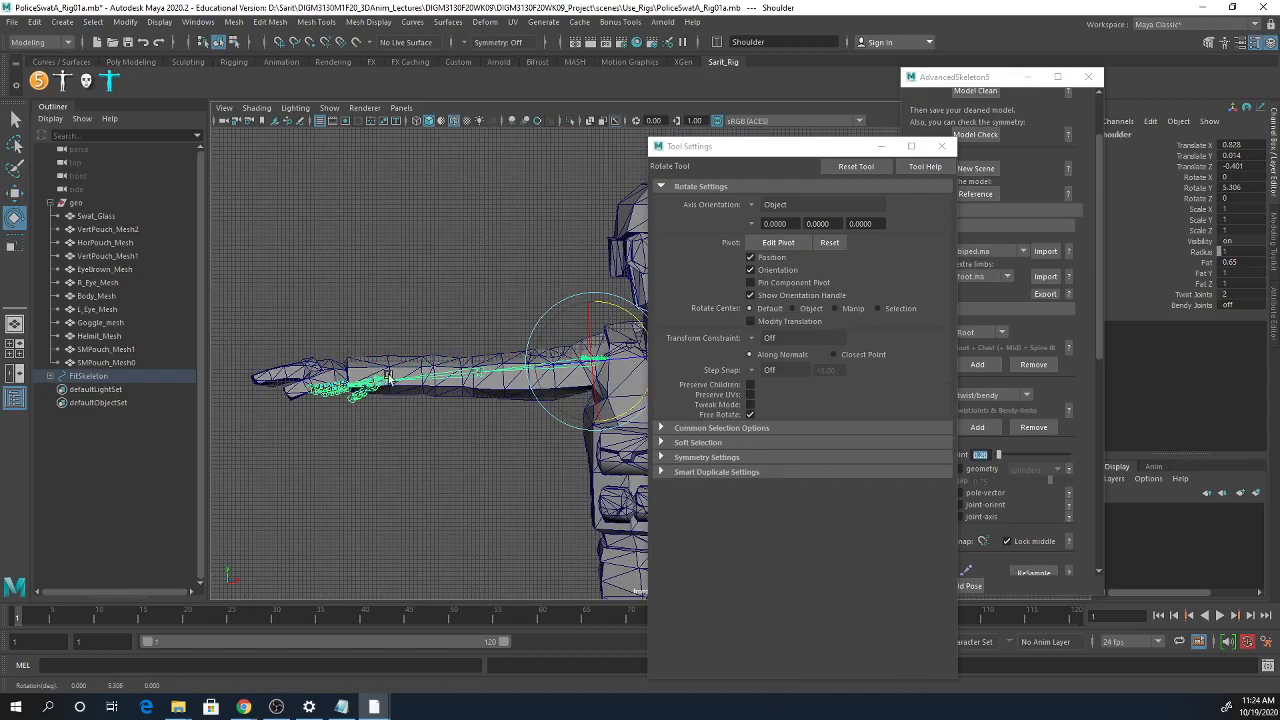
{"action": "middle_click_drag", "start_coordinate": [428, 418], "coordinate": [396, 397], "text": "alt"}
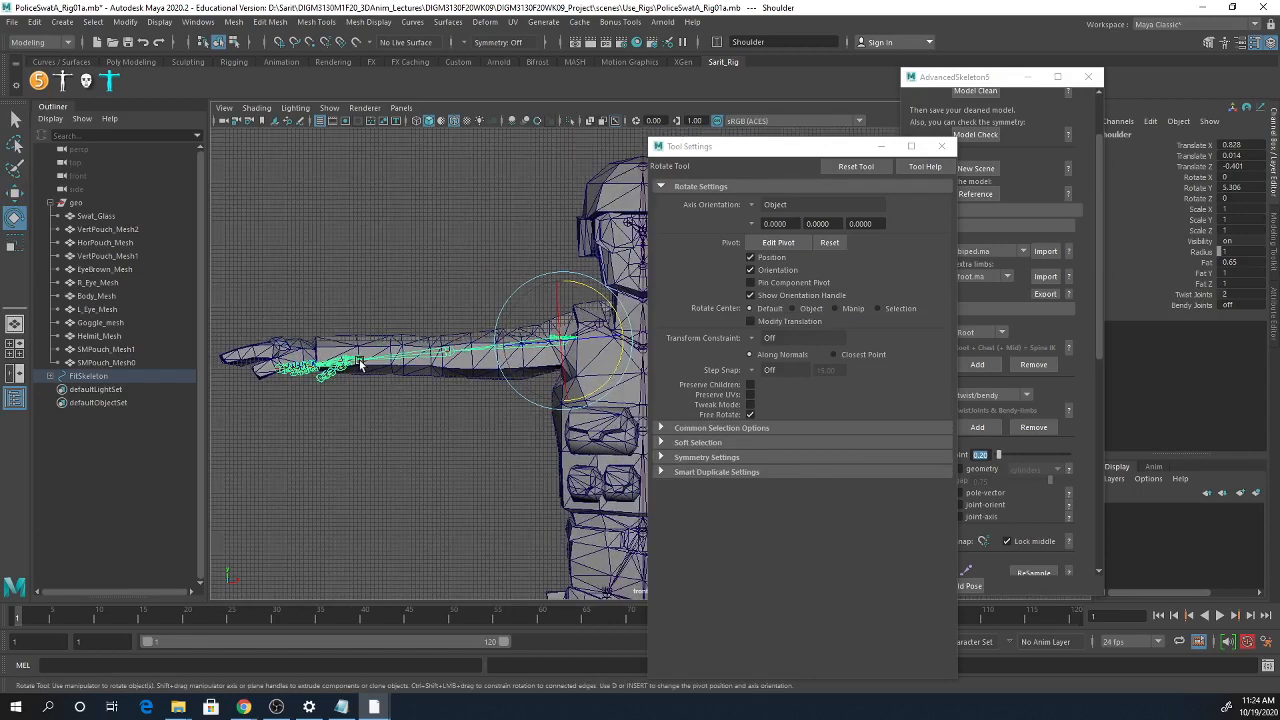
{"action": "key", "text": "r"}
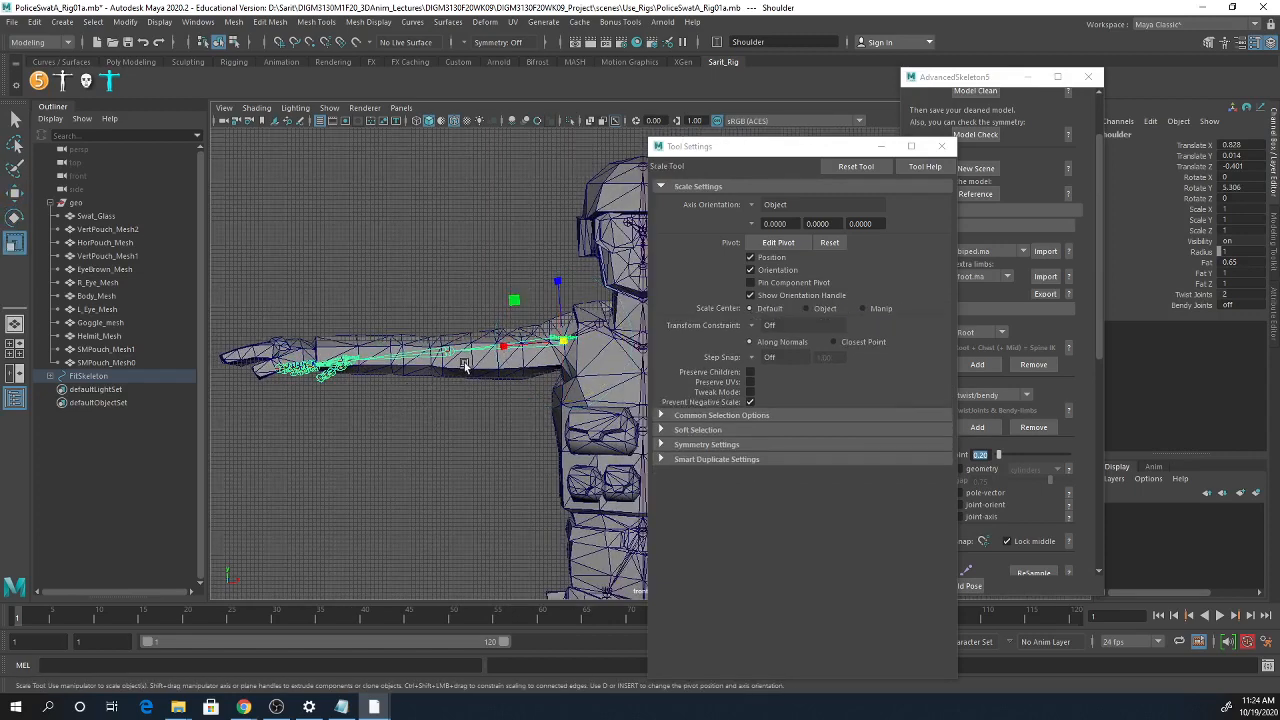
{"action": "left_click_drag", "start_coordinate": [493, 350], "coordinate": [485, 350]}
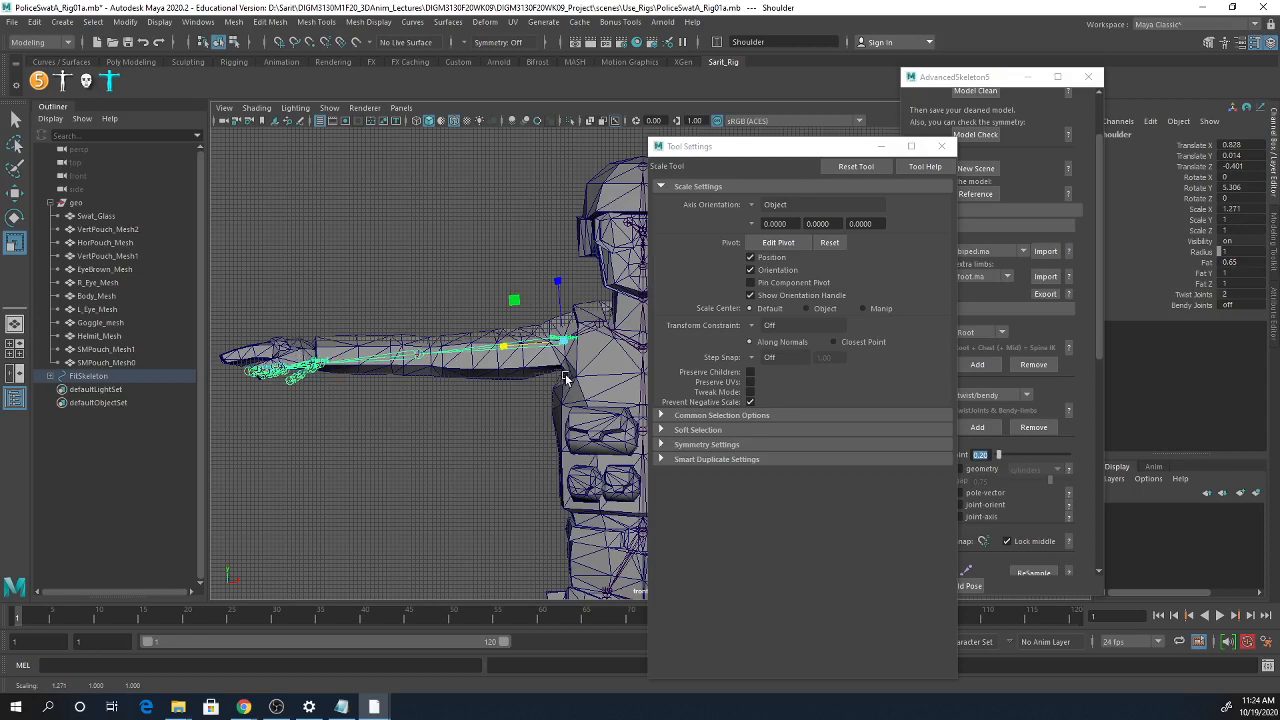
{"action": "key", "text": "e"}
{"action": "left_click_drag", "start_coordinate": [595, 298], "coordinate": [602, 296]}
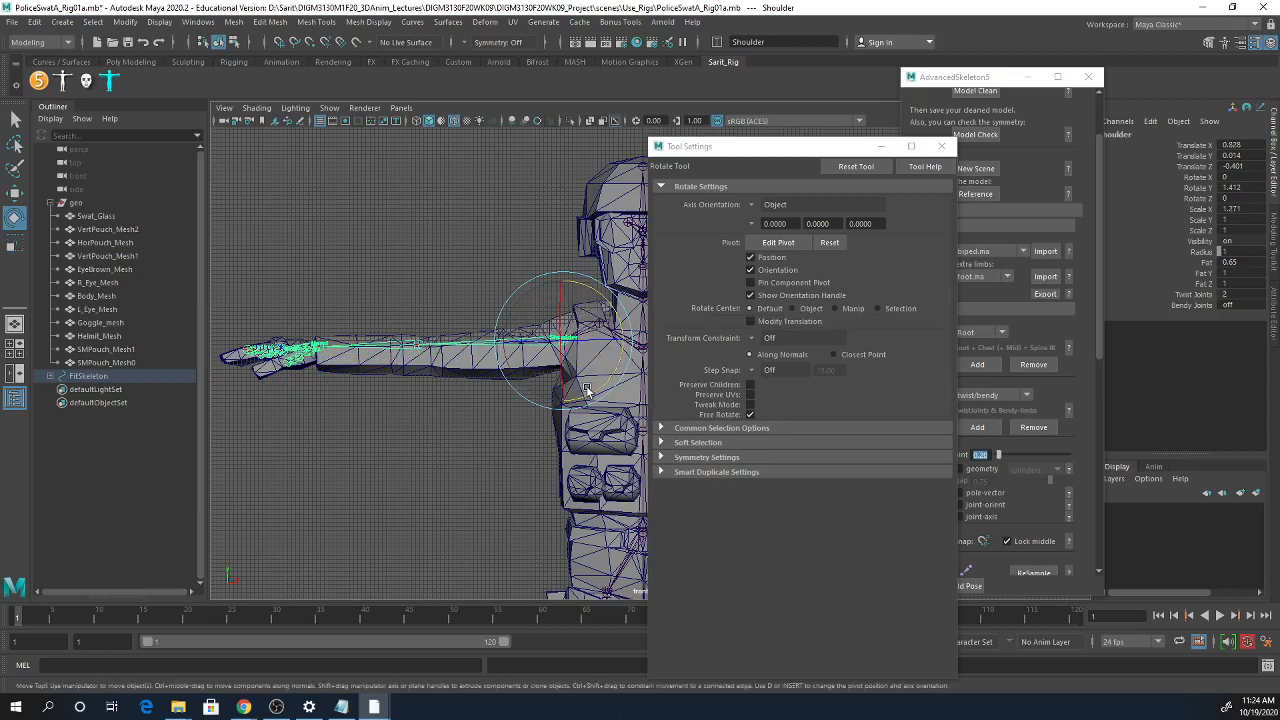
- Move the Shoulder joint into the arm mesh, to about Translate X 1.157, Y -0.003 and Z -0.549
{"action": "key", "text": "w"}
{"action": "left_click_drag", "start_coordinate": [563, 304], "coordinate": [562, 317]}
{"action": "left_click_drag", "start_coordinate": [512, 352], "coordinate": [497, 351]}
{"action": "left_click_drag", "start_coordinate": [548, 317], "coordinate": [548, 316]}
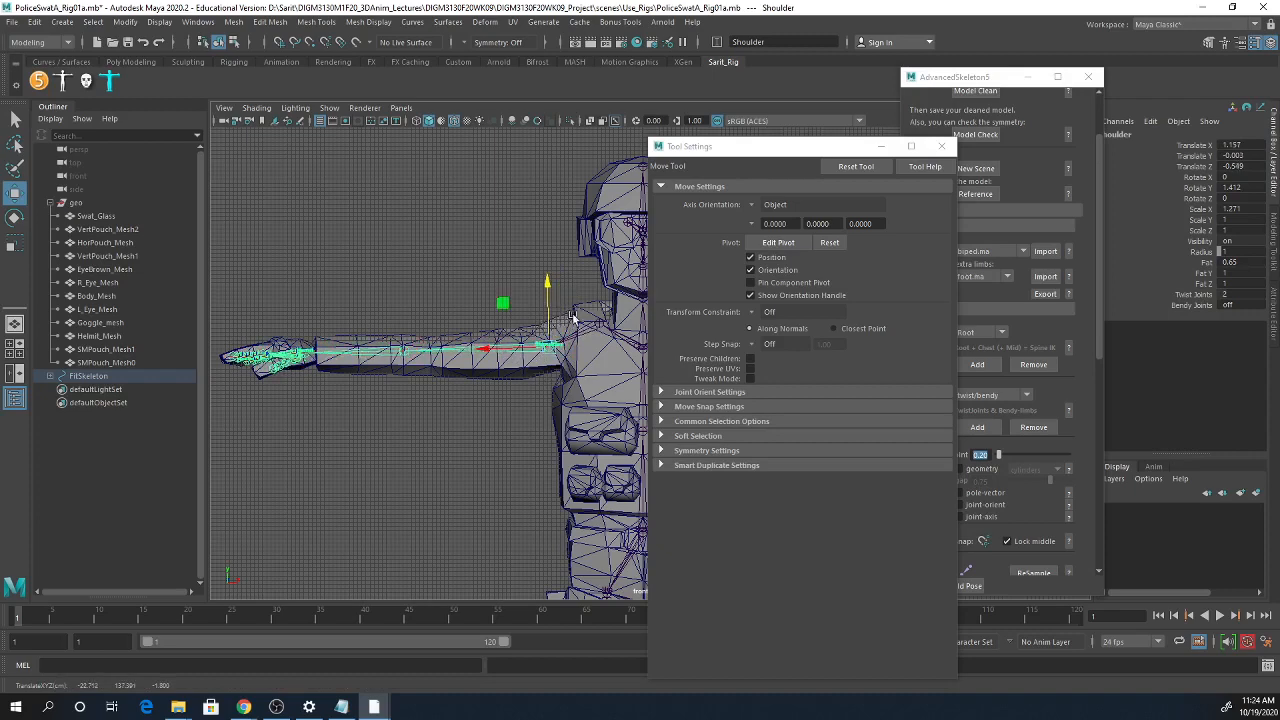
- Switch to the top view, framing the arm with X-ray joints and wireframe on shaded displayed
{"action": "key", "text": "space"}
{"action": "key", "text": "space"}
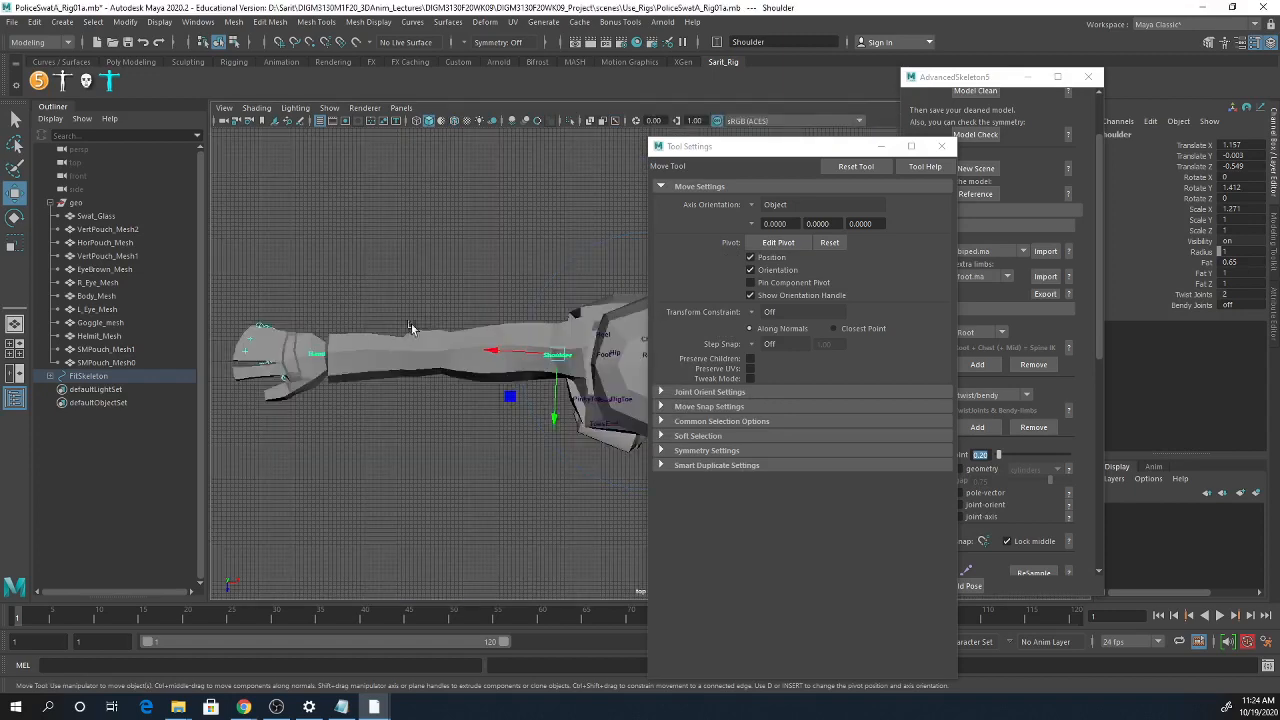
{"action": "left_click", "coordinate": [614, 120]}
{"action": "right_click_drag", "start_coordinate": [549, 383], "coordinate": [460, 391], "text": "alt"}
{"action": "middle_click_drag", "start_coordinate": [494, 425], "coordinate": [452, 355], "text": "alt"}
{"action": "left_click", "coordinate": [454, 121]}
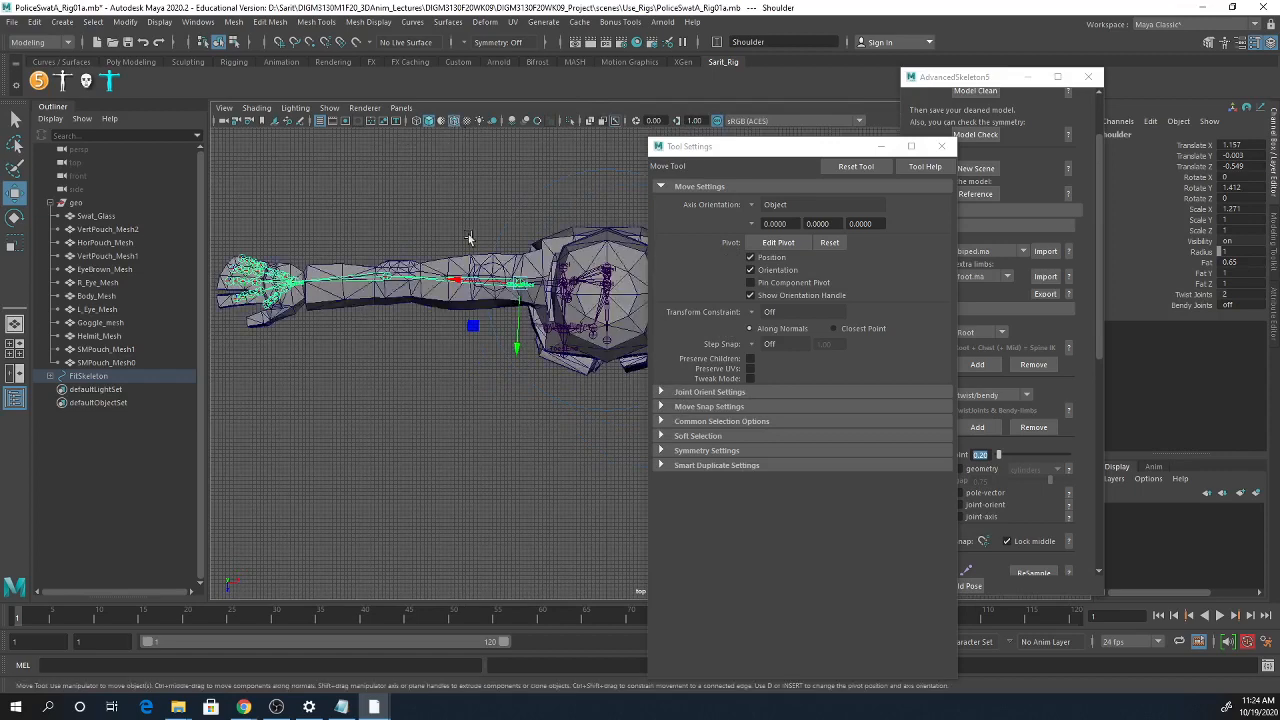
- Scale the Shoulder joint along X to about 1.074 to line up the elbow joint with the mesh's elbow
{"action": "scroll", "coordinate": [590, 348], "scroll_direction": "up", "scroll_amount": 1}
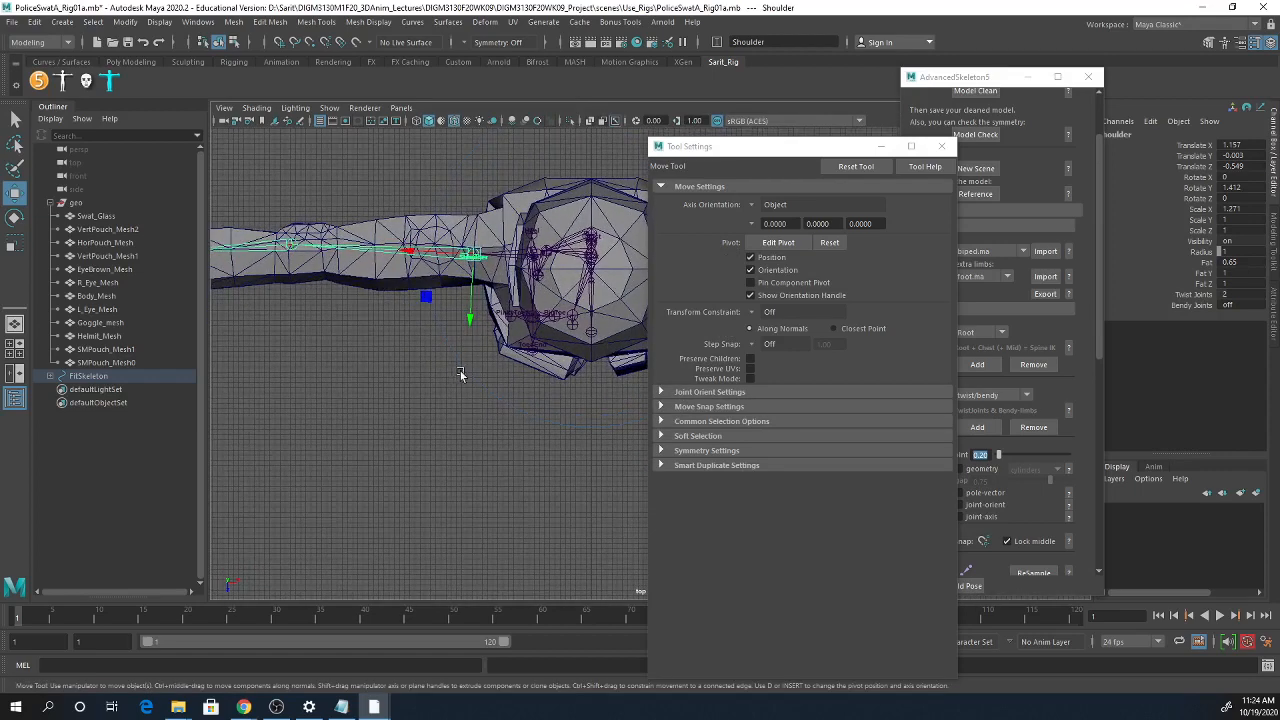
{"action": "scroll", "coordinate": [470, 385], "scroll_direction": "up", "scroll_amount": 1}
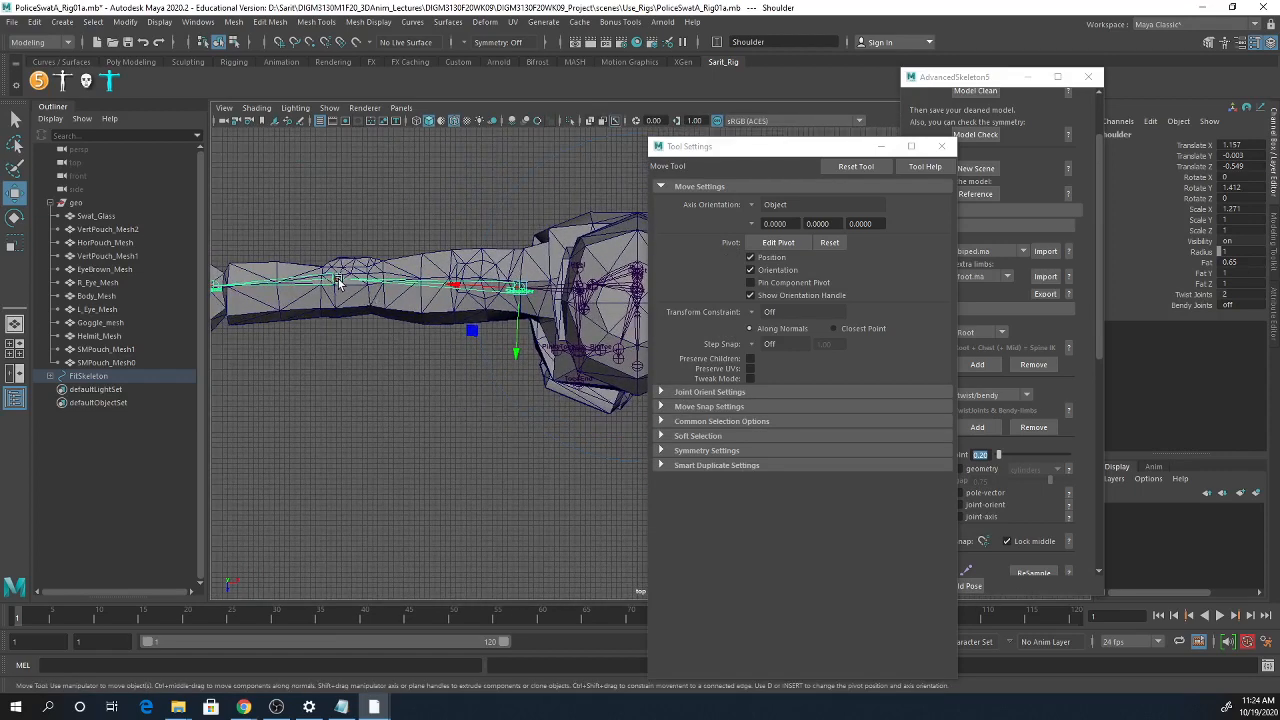
{"action": "key", "text": "r"}
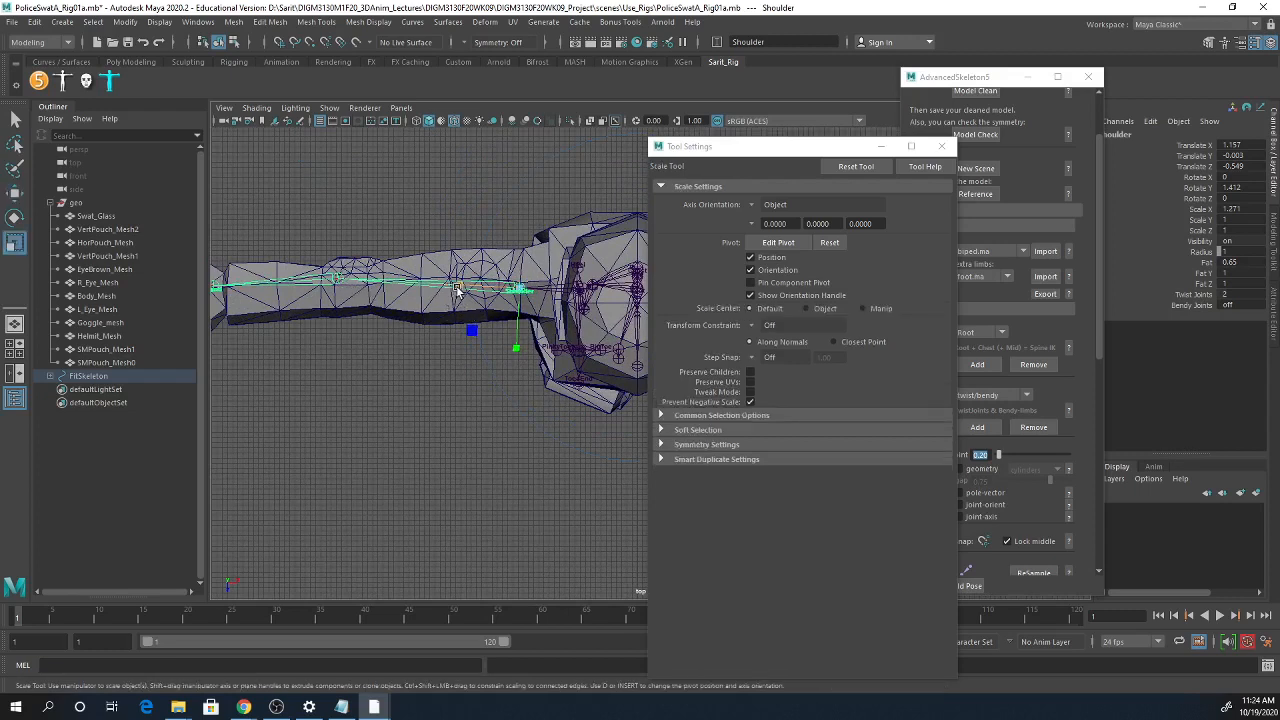
{"action": "left_click_drag", "start_coordinate": [457, 286], "coordinate": [459, 289]}
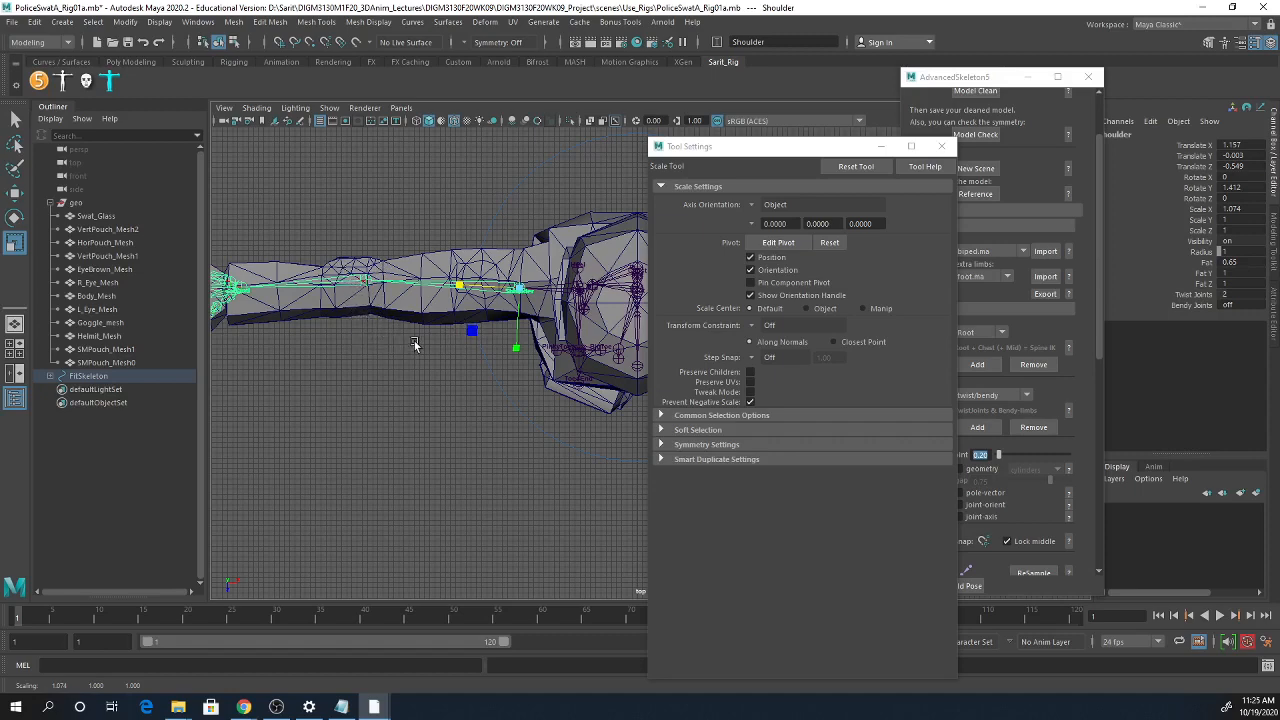
{"action": "left_click", "coordinate": [379, 311]}
{"action": "right_click_drag", "start_coordinate": [383, 326], "coordinate": [463, 366], "text": "alt"}
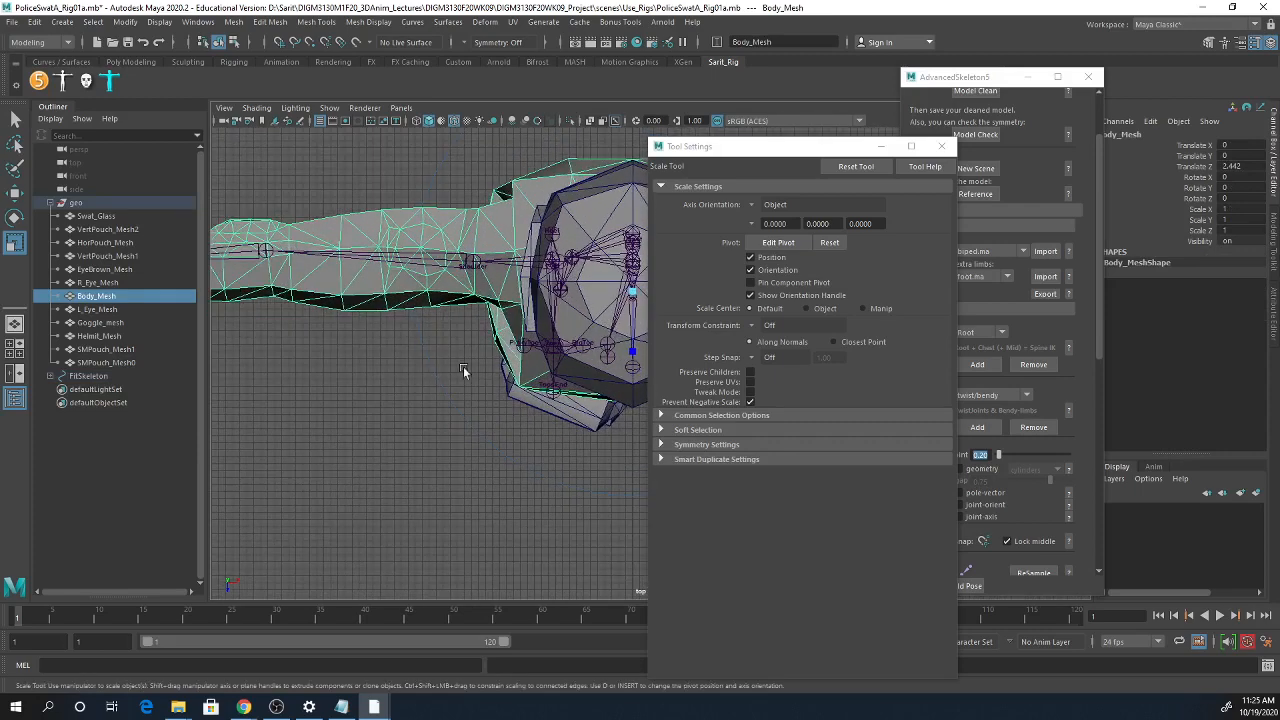
{"action": "middle_click_drag", "start_coordinate": [278, 353], "coordinate": [631, 405], "text": "alt"}
{"action": "right_click_drag", "start_coordinate": [631, 405], "coordinate": [636, 395], "text": "alt"}
{"action": "middle_click_drag", "start_coordinate": [622, 350], "coordinate": [558, 352], "text": "alt"}
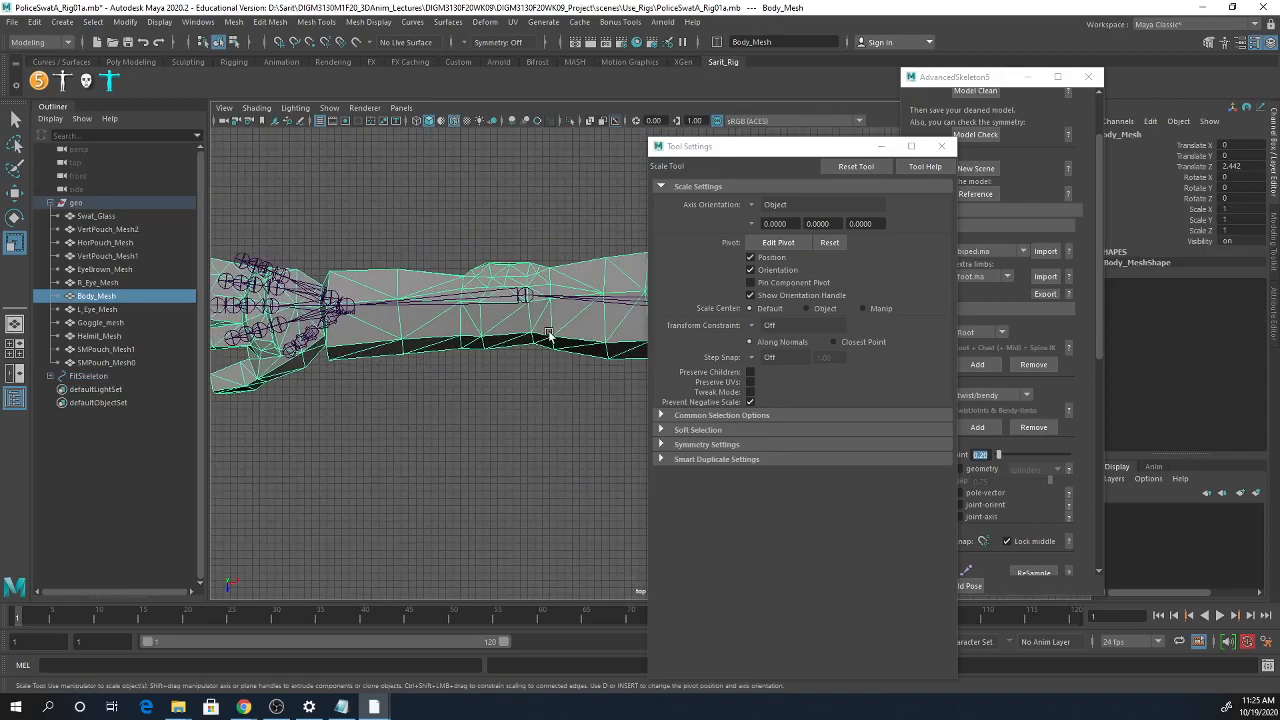
{"action": "right_click_drag", "start_coordinate": [548, 333], "coordinate": [480, 333], "text": "shift"}
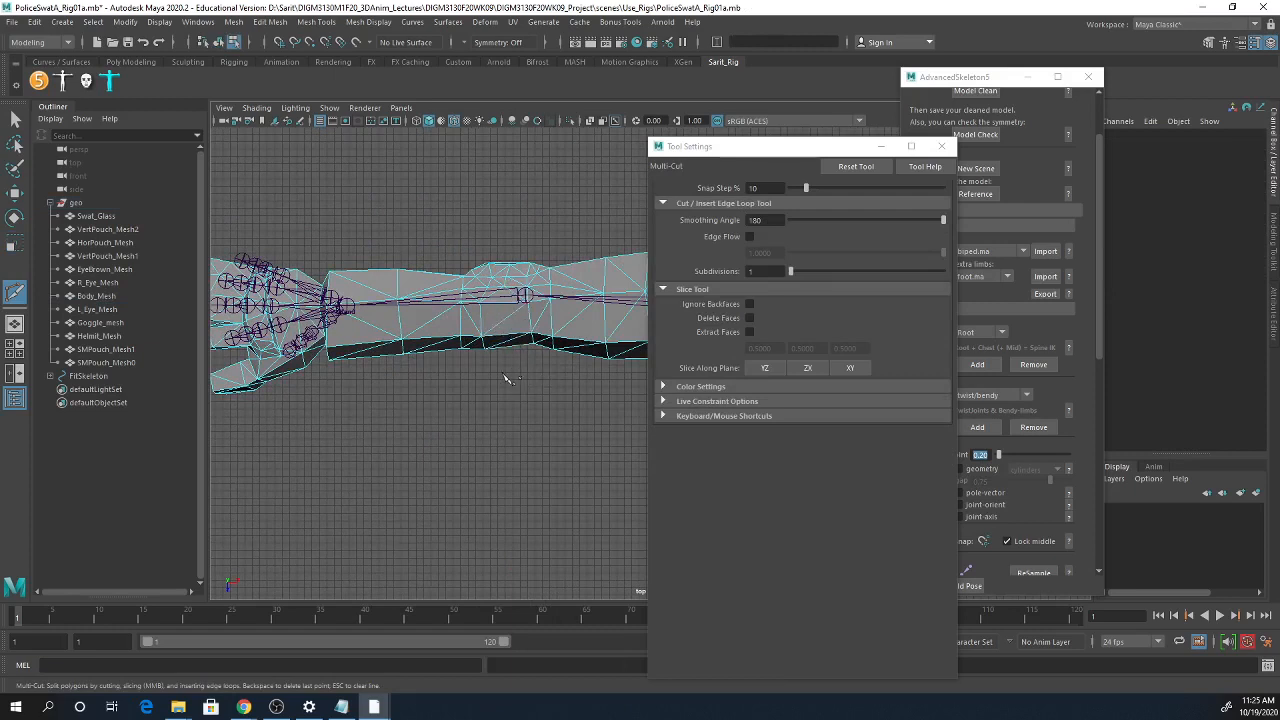
{"action": "key", "text": "q"}
{"action": "right_click", "coordinate": [501, 320]}
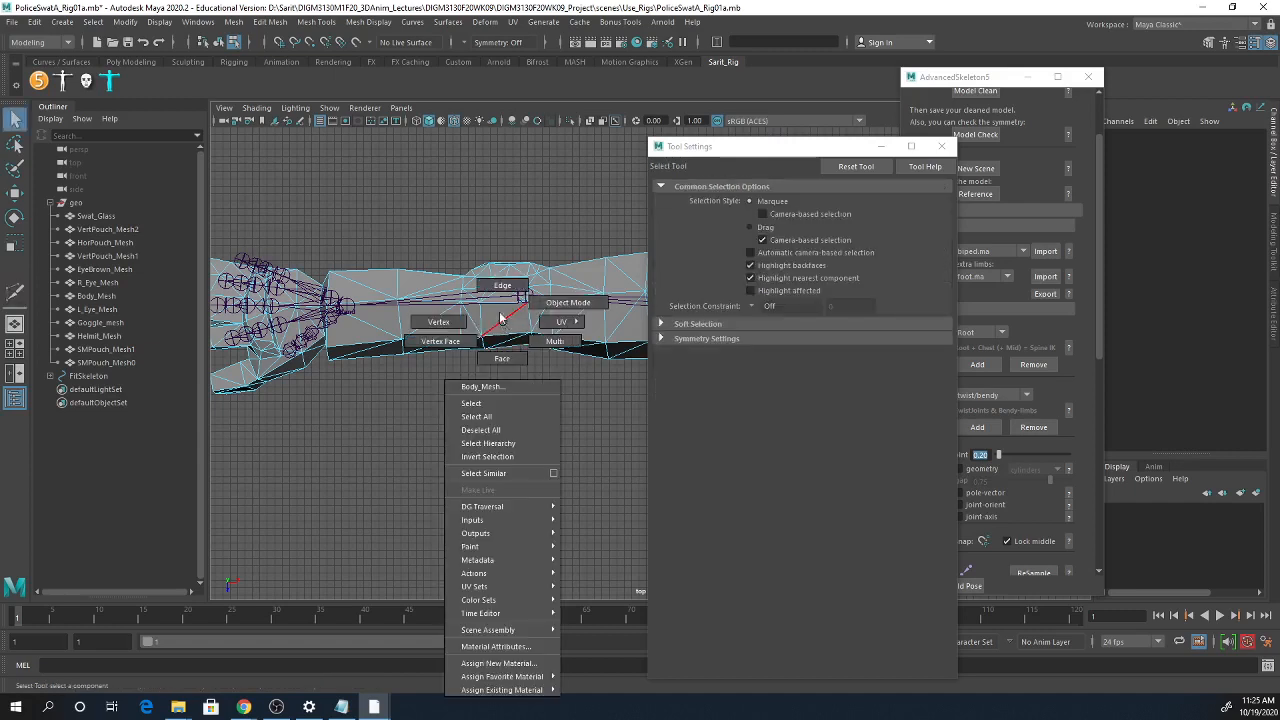
{"action": "left_click", "coordinate": [502, 285]}
{"action": "left_click", "coordinate": [509, 345]}
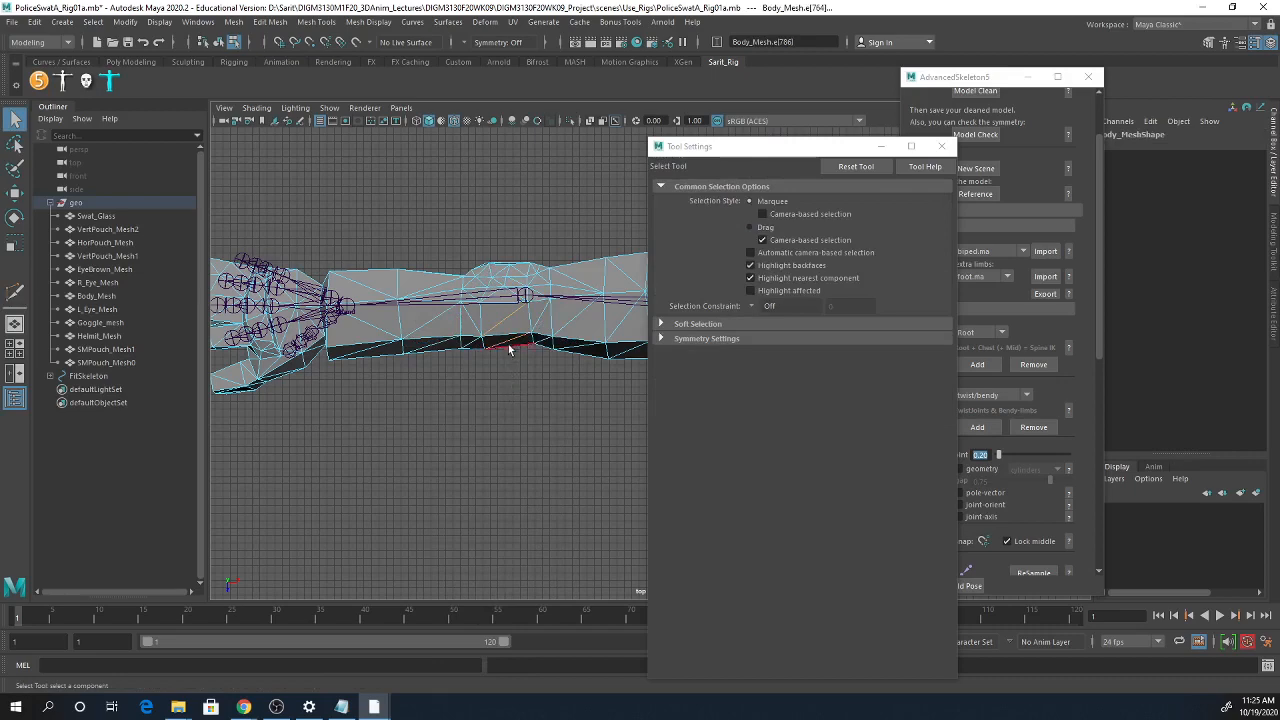
{"action": "left_click", "coordinate": [540, 428]}
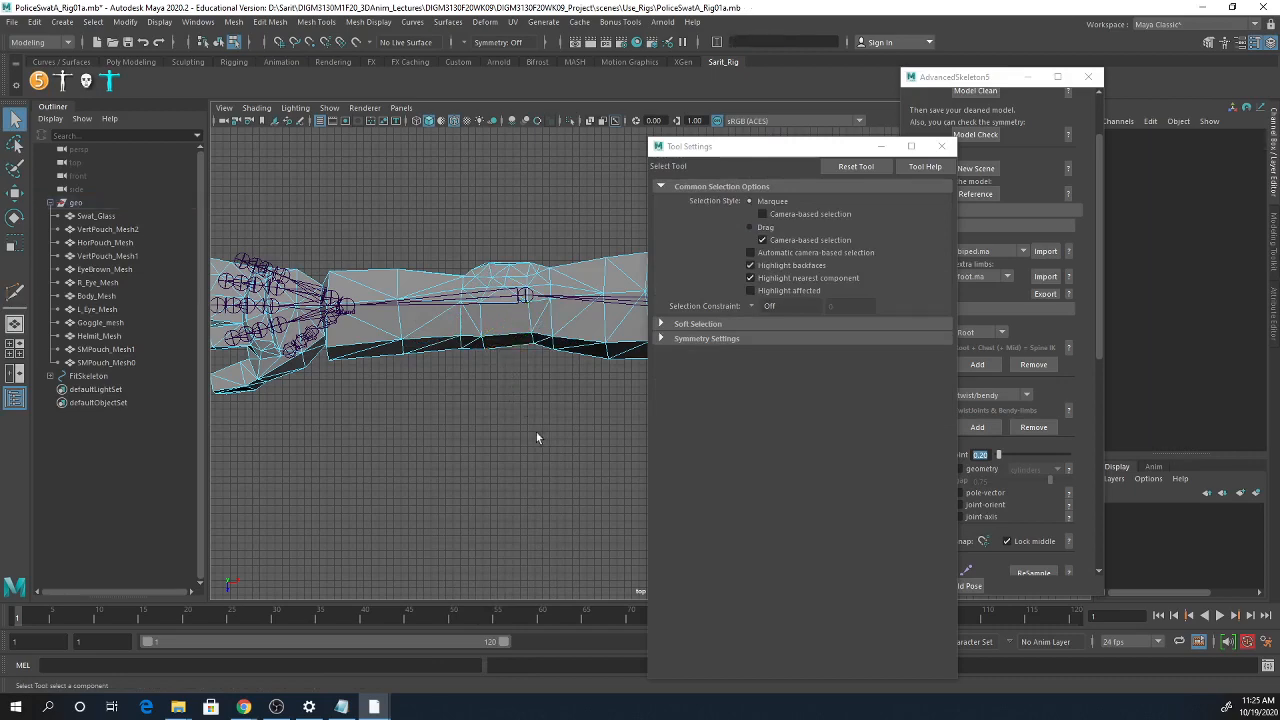
- Close the tool settings window and undo the edge deletion on Body_Mesh, returning the mesh to object mode
{"action": "left_click", "coordinate": [941, 146]}
{"action": "middle_click_drag", "start_coordinate": [765, 418], "coordinate": [575, 410], "text": "alt"}
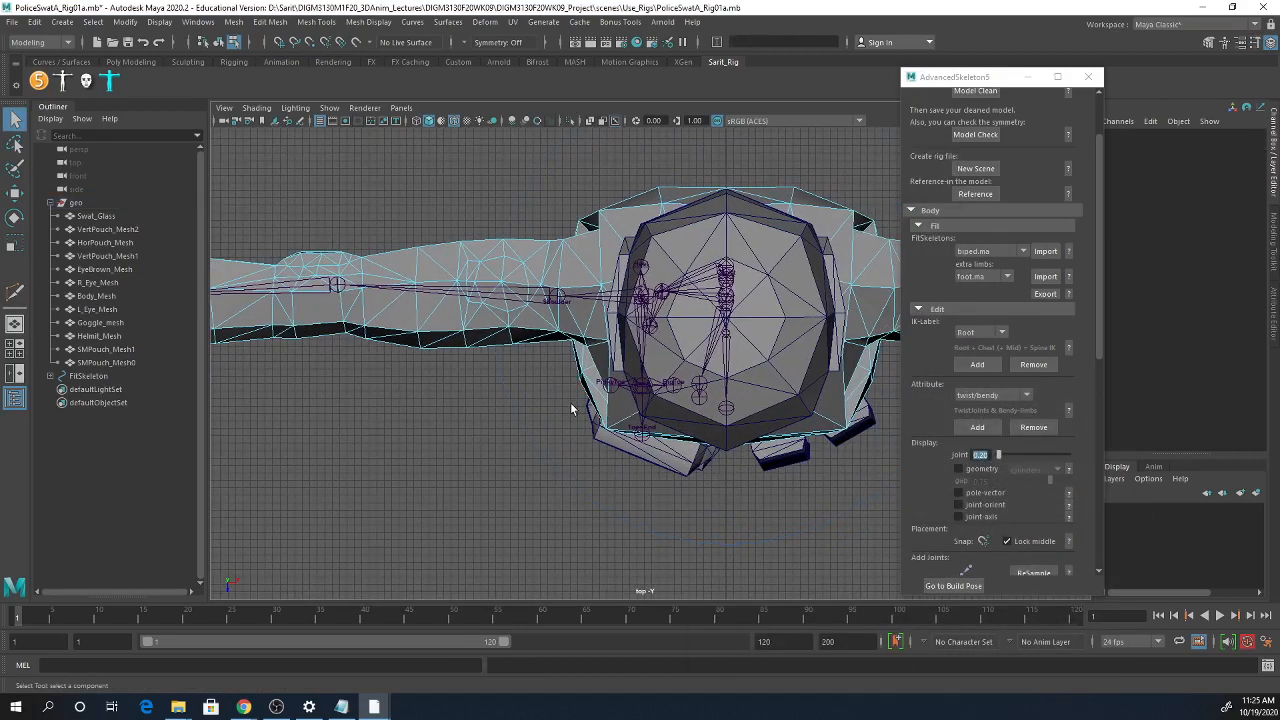
{"action": "scroll", "coordinate": [337, 318], "scroll_direction": "down", "scroll_amount": 1}
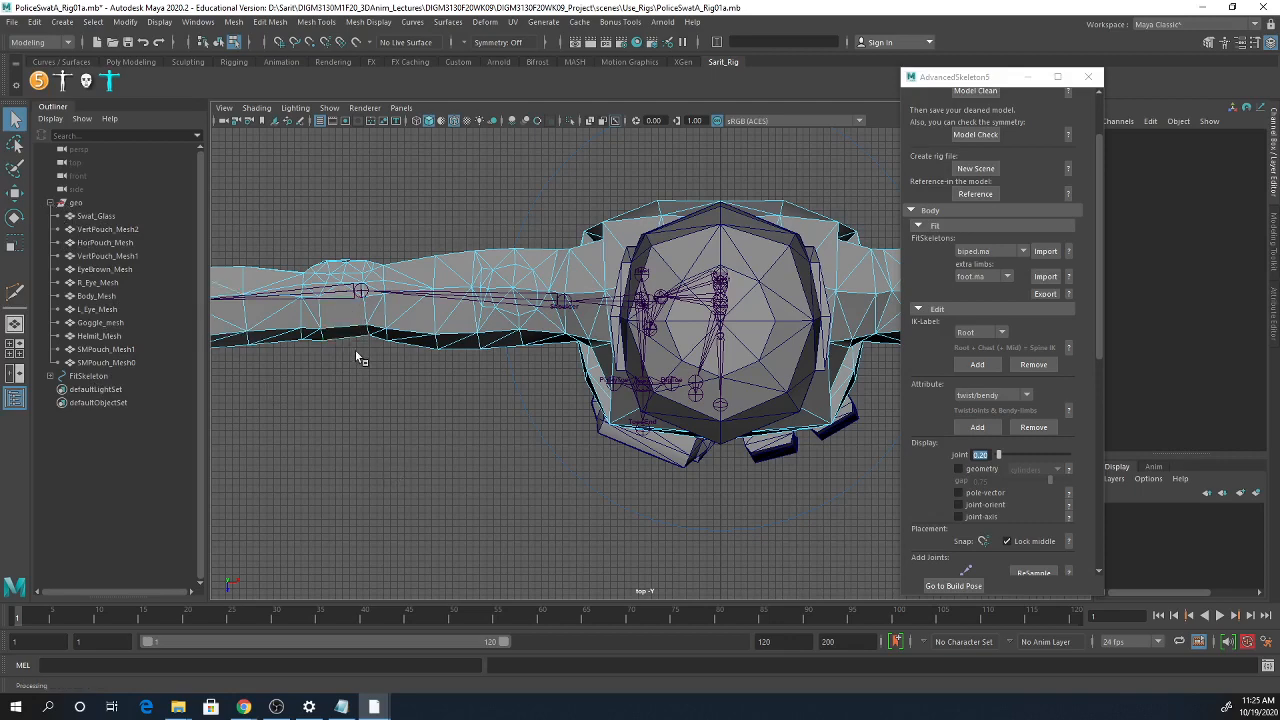
{"action": "right_click_drag", "start_coordinate": [345, 311], "coordinate": [390, 292]}
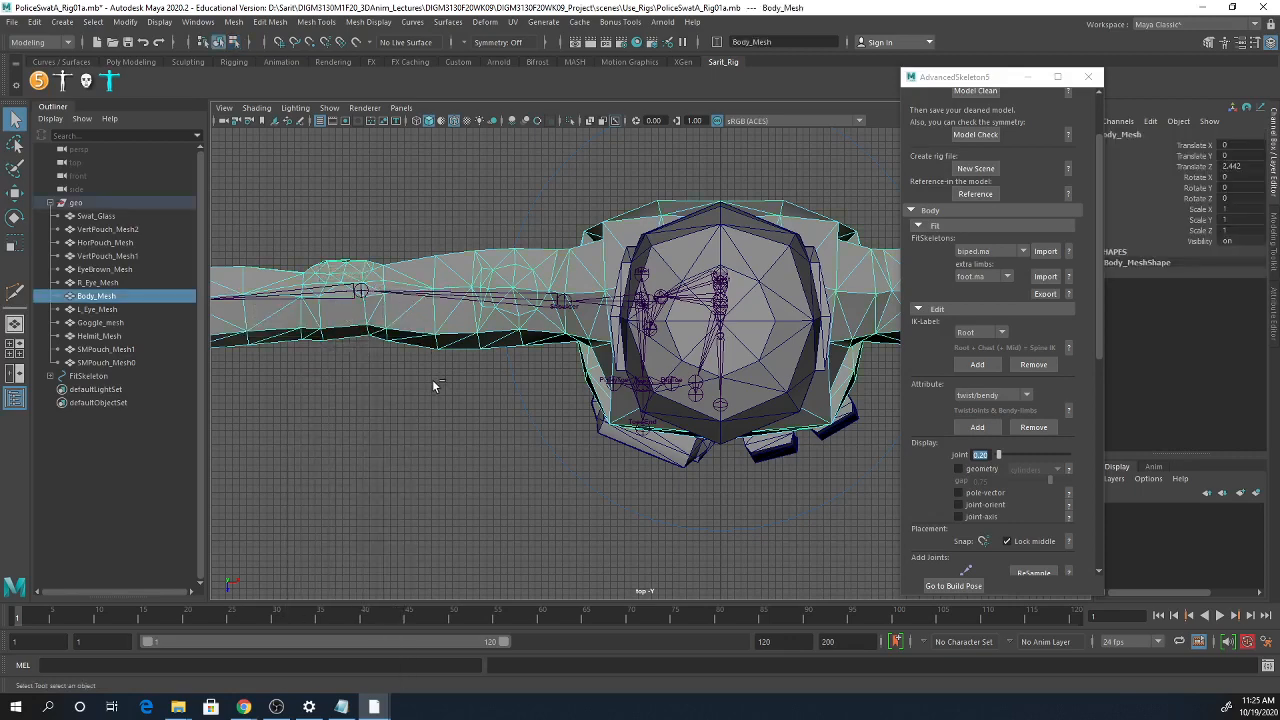
{"action": "key", "text": "ctrl+z"}
{"action": "key", "text": "ctrl+z"}
{"action": "key", "text": "ctrl+z"}
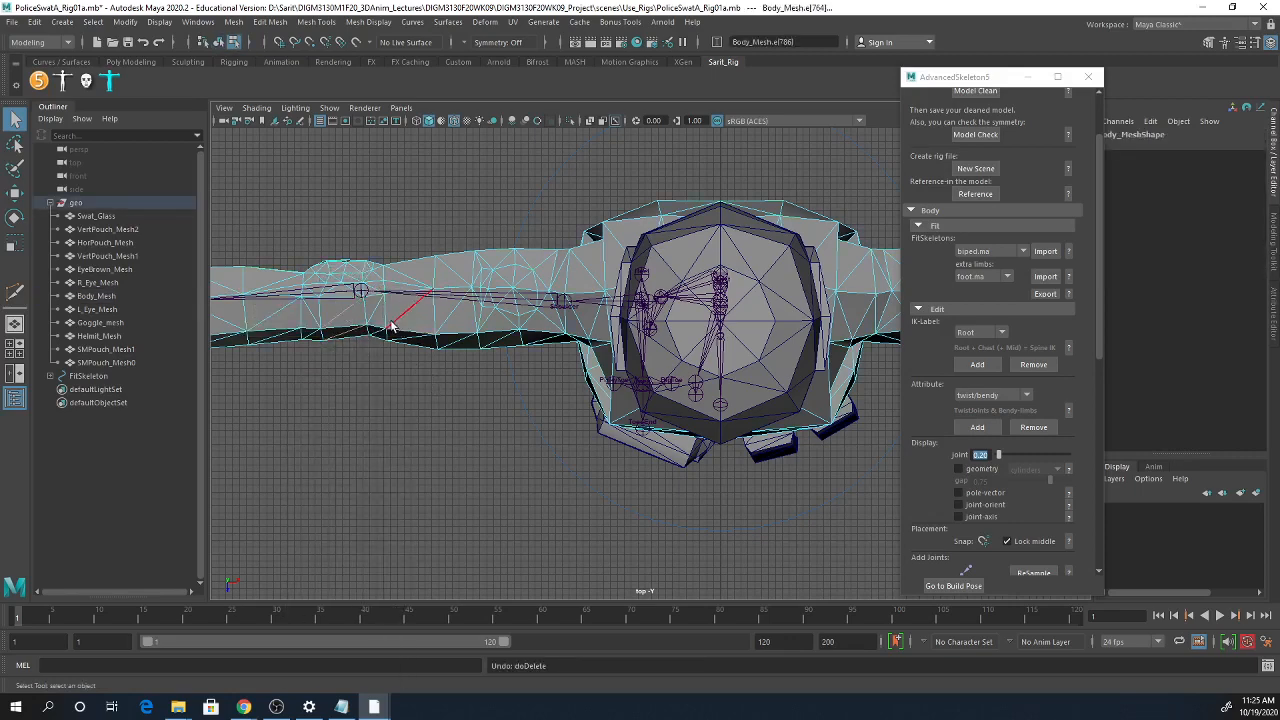
{"action": "right_click_drag", "start_coordinate": [390, 324], "coordinate": [412, 298]}
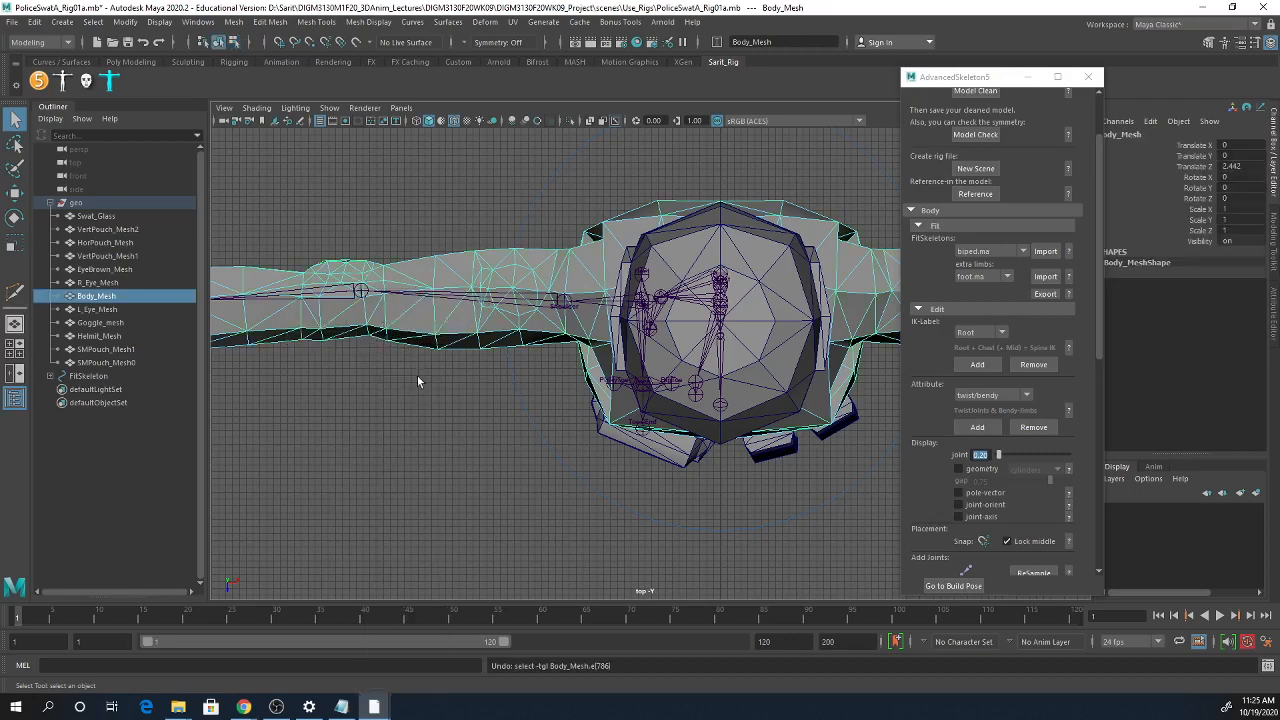
- Scale the Elbow joint along X to about 1.13 in the top view so the wrist joint reaches the mesh's wrist
{"action": "left_click", "coordinate": [566, 306]}
{"action": "right_click_drag", "start_coordinate": [543, 368], "coordinate": [528, 333], "text": "alt"}
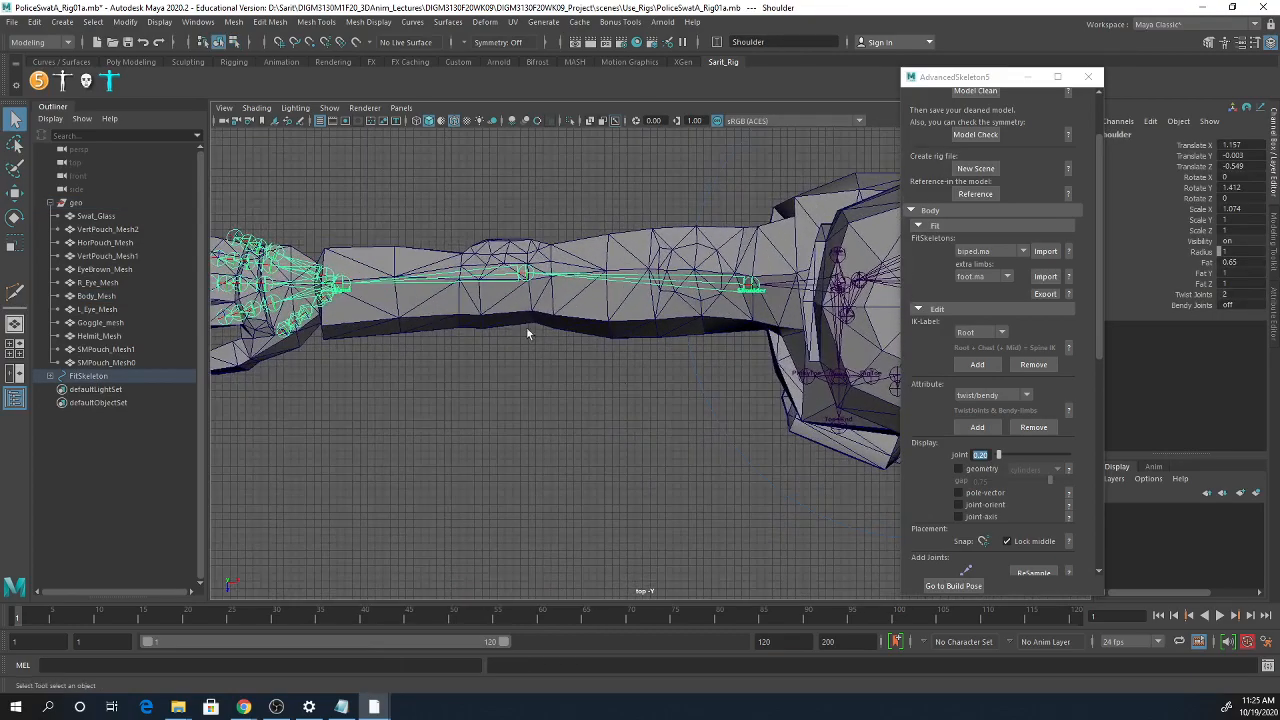
{"action": "left_click", "coordinate": [527, 278]}
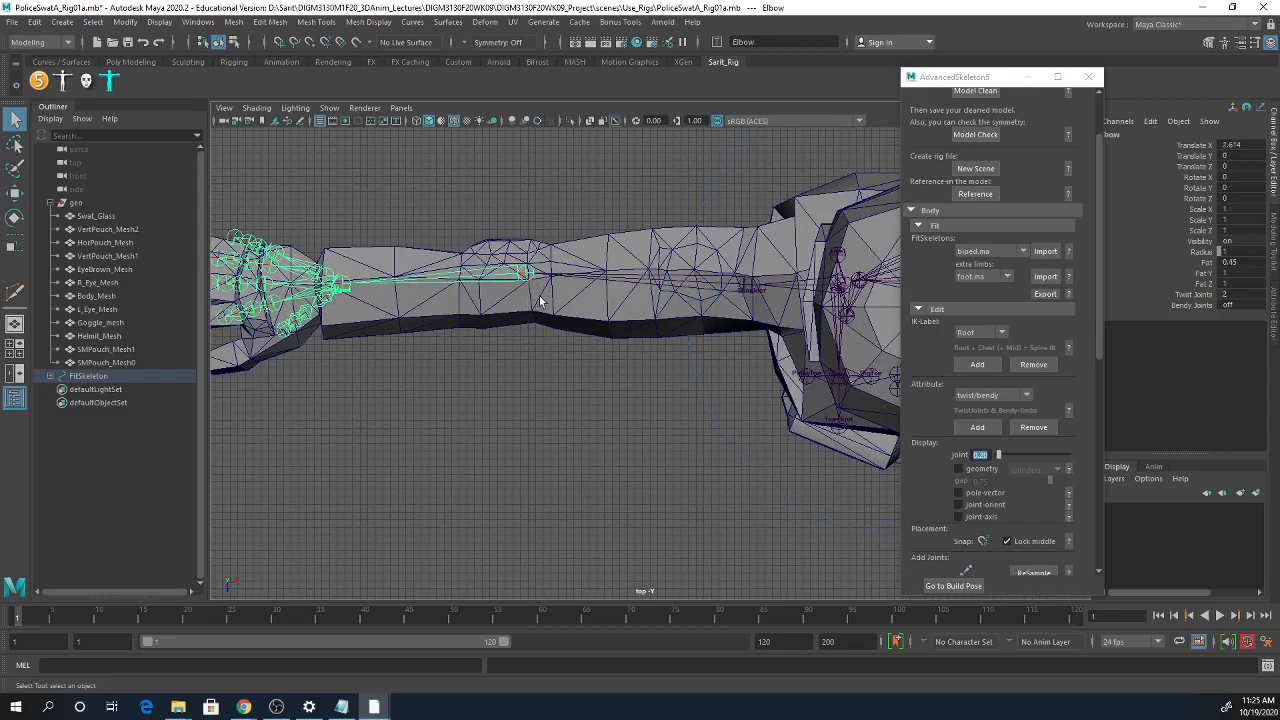
{"action": "key", "text": "r"}
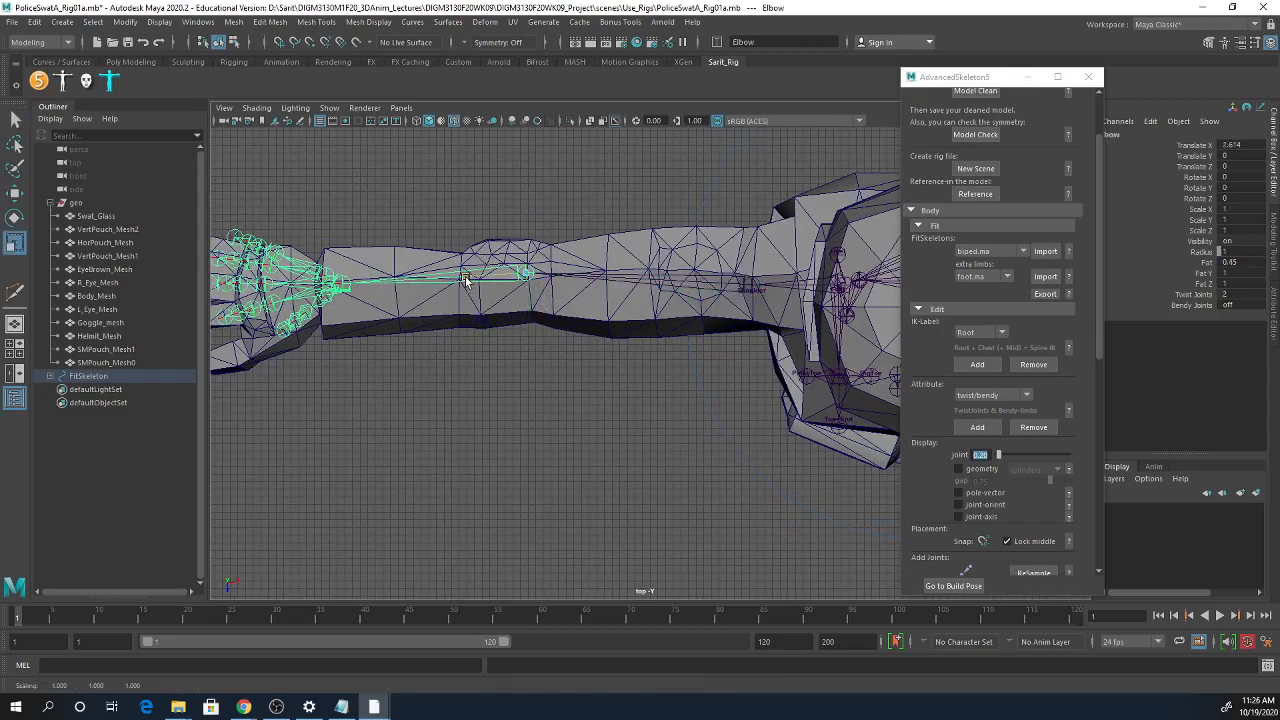
{"action": "left_click_drag", "start_coordinate": [466, 283], "coordinate": [466, 279]}
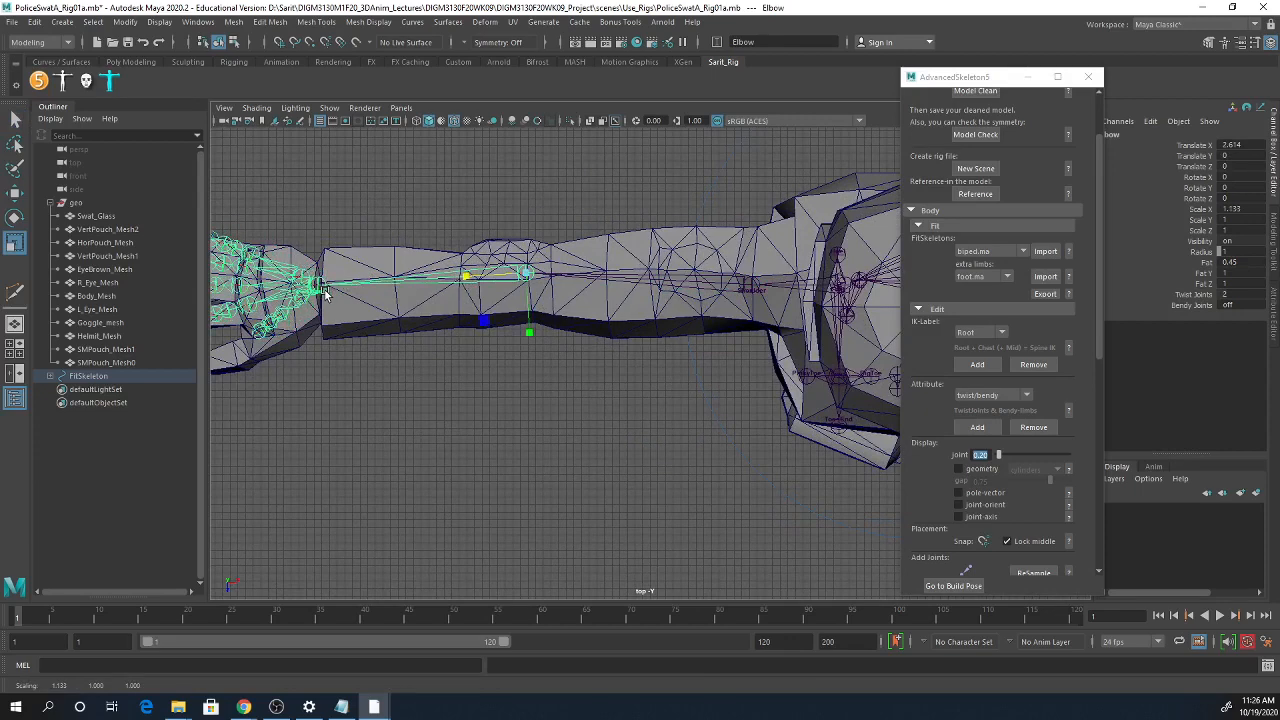
{"action": "scroll", "coordinate": [620, 330], "scroll_direction": "down", "scroll_amount": 3}
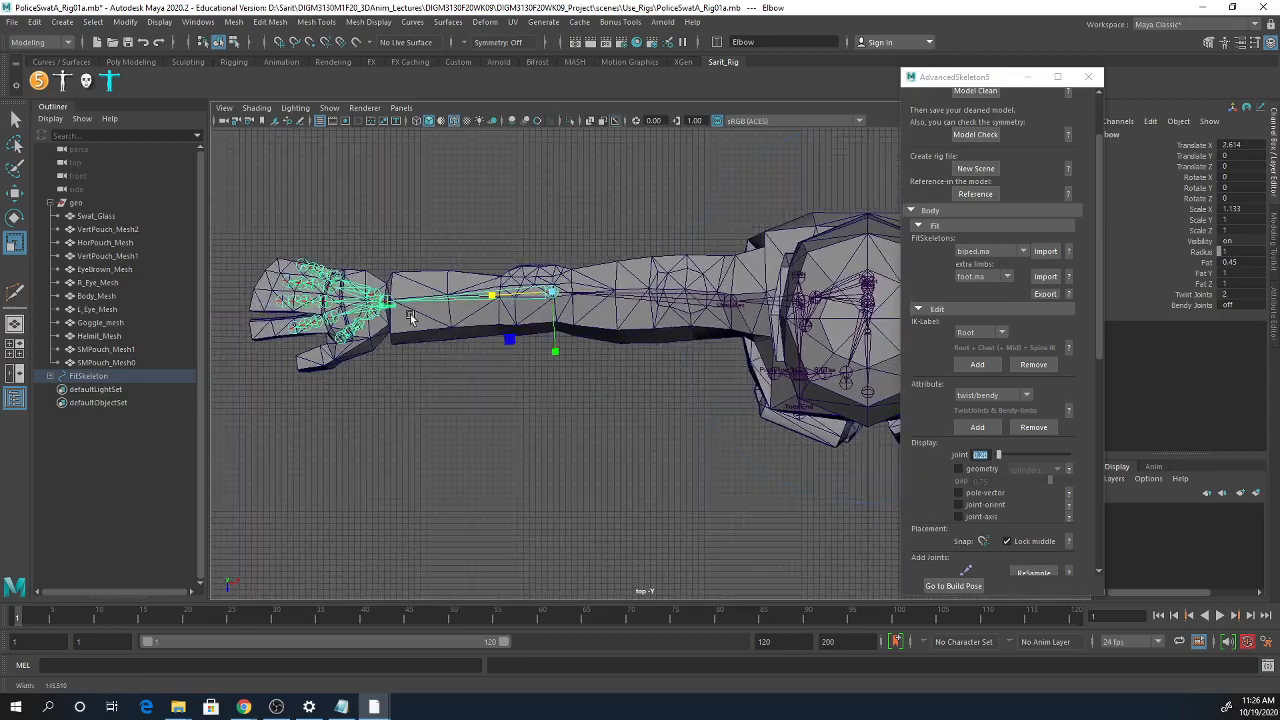
- Examine the arm joints inside the character in the perspective view and display wireframe on the shaded mesh
{"action": "key", "text": "space"}
{"action": "left_click_drag", "start_coordinate": [722, 309], "coordinate": [722, 262]}
{"action": "left_click_drag", "start_coordinate": [675, 332], "coordinate": [663, 300], "text": "alt"}
{"action": "middle_click_drag", "start_coordinate": [614, 255], "coordinate": [603, 386], "text": "alt"}
{"action": "mouse_move", "coordinate": [541, 358]}
{"action": "left_mouse_down", "text": "alt"}
{"action": "mouse_move", "coordinate": [577, 366]}
{"action": "mouse_move", "coordinate": [549, 337]}
{"action": "left_mouse_up", "text": "alt"}
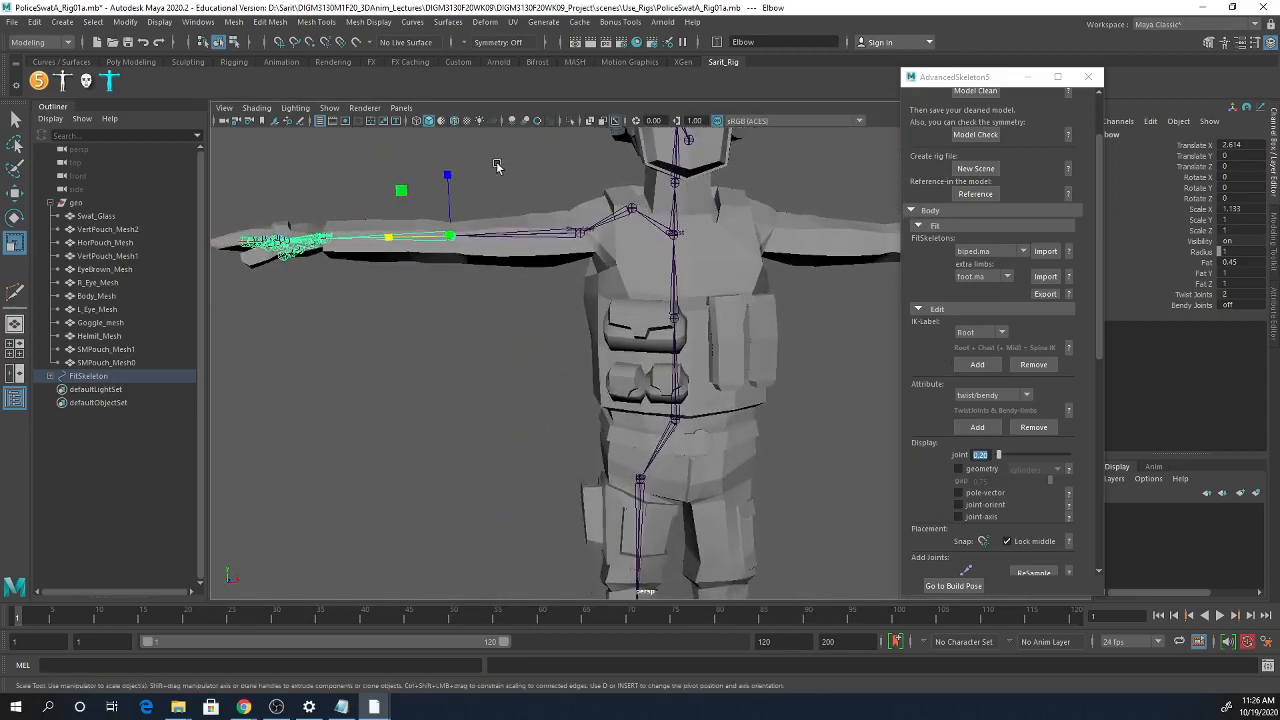
{"action": "left_click", "coordinate": [454, 120]}
- Move the Shoulder joint in the front view to about X 1.035, Z -0.48 and rotate it to about 2 degrees in Y
{"action": "key", "text": "space"}
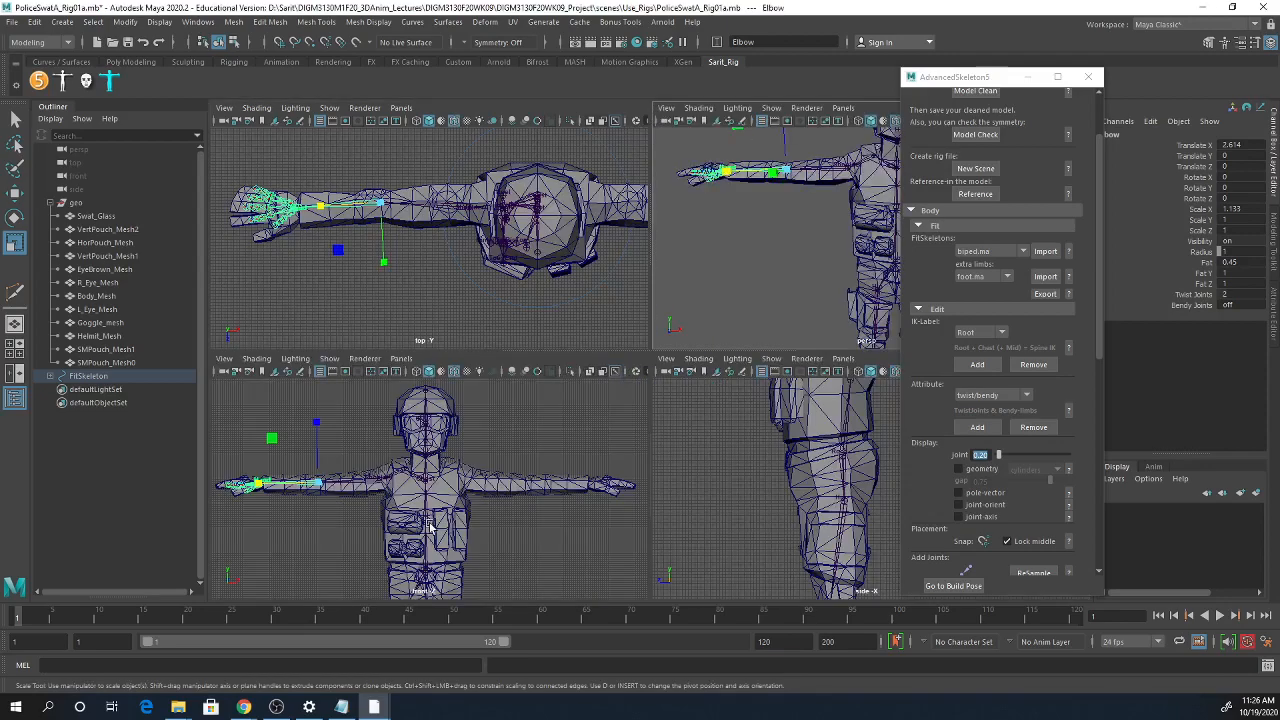
{"action": "key", "text": "space"}
{"action": "middle_click_drag", "start_coordinate": [334, 489], "coordinate": [502, 472], "text": "alt"}
{"action": "right_click_drag", "start_coordinate": [502, 472], "coordinate": [499, 384], "text": "alt"}
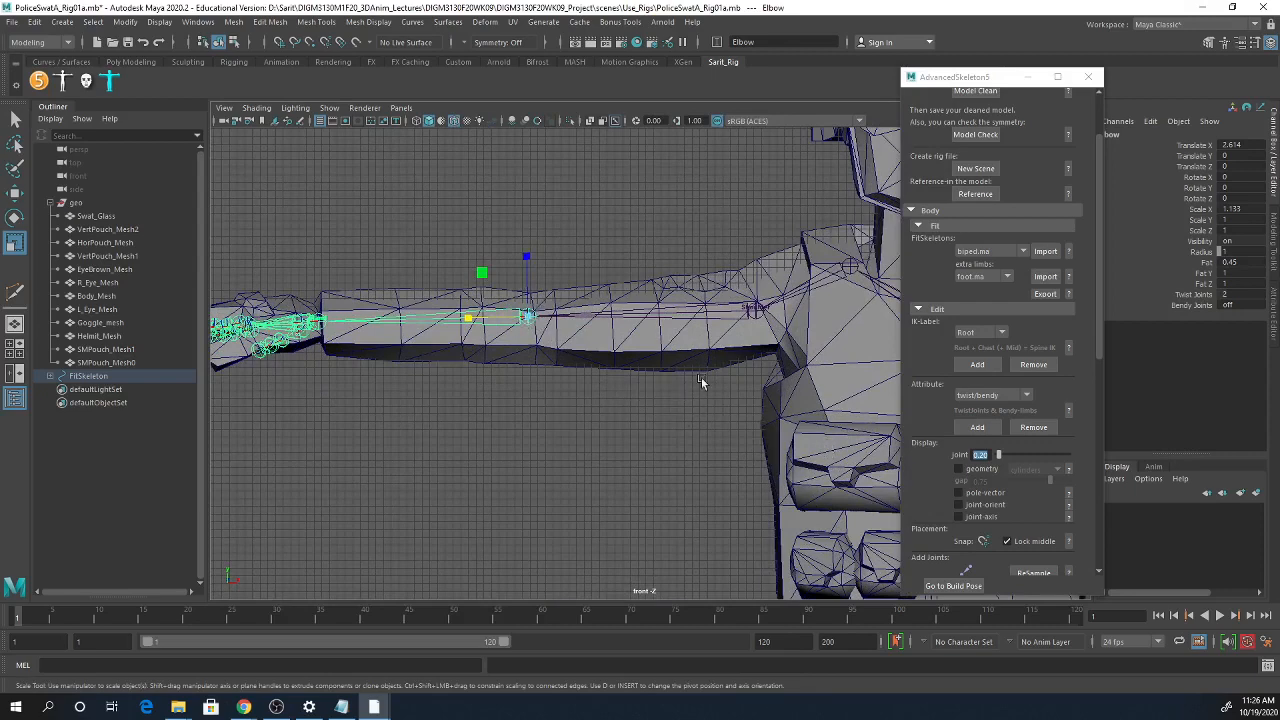
{"action": "scroll", "coordinate": [718, 370], "scroll_direction": "up", "scroll_amount": 2}
{"action": "left_click", "coordinate": [765, 306]}
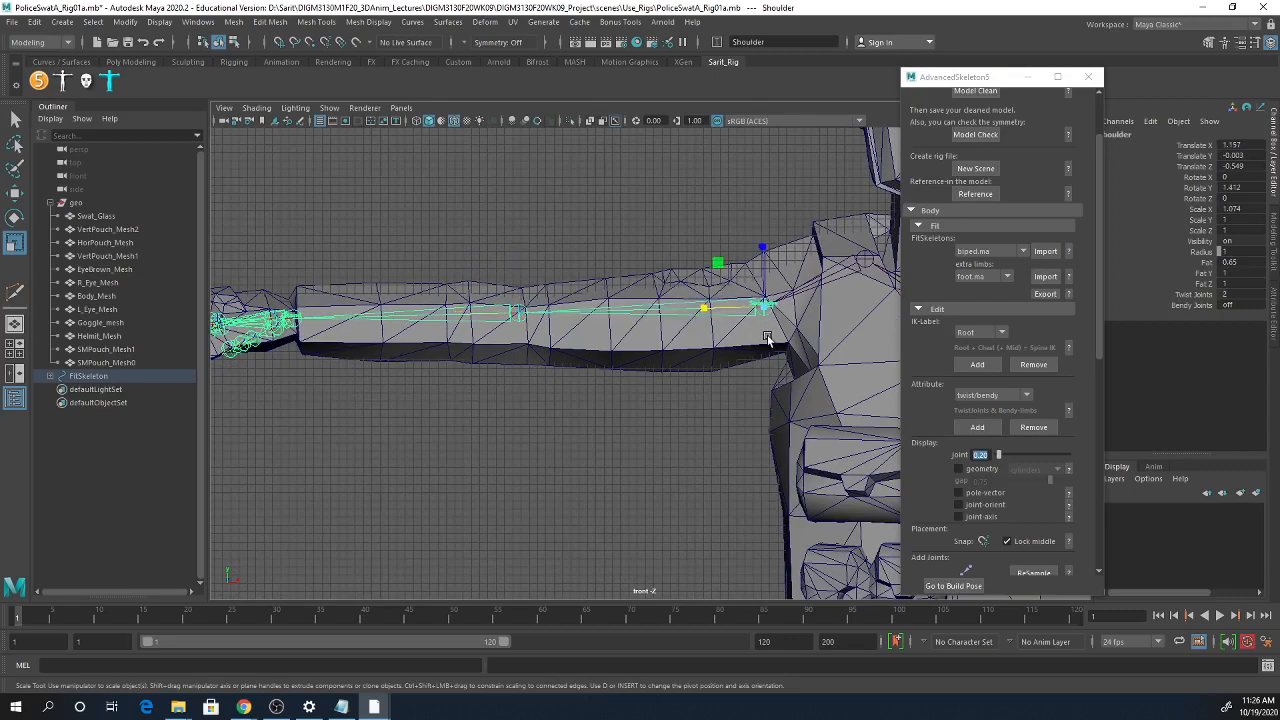
{"action": "key", "text": "w"}
{"action": "left_click_drag", "start_coordinate": [764, 301], "coordinate": [772, 302]}
{"action": "key", "text": "e"}
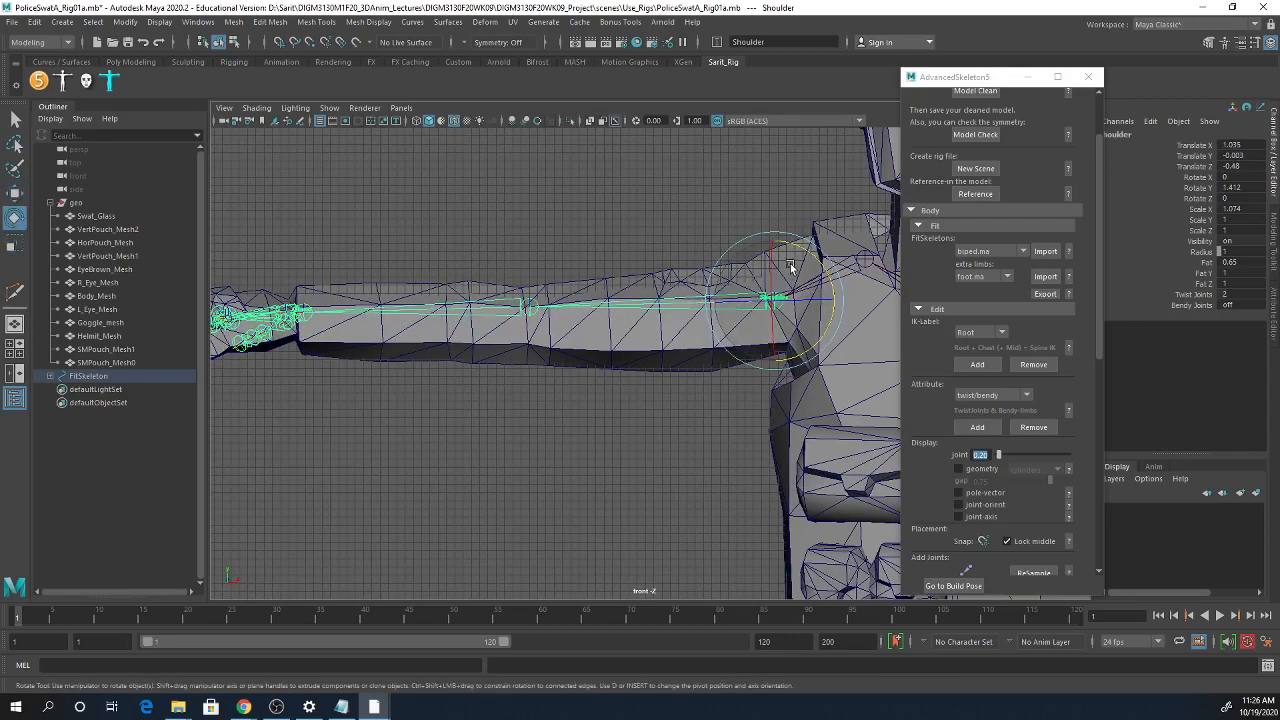
{"action": "left_click_drag", "start_coordinate": [810, 255], "coordinate": [814, 264]}
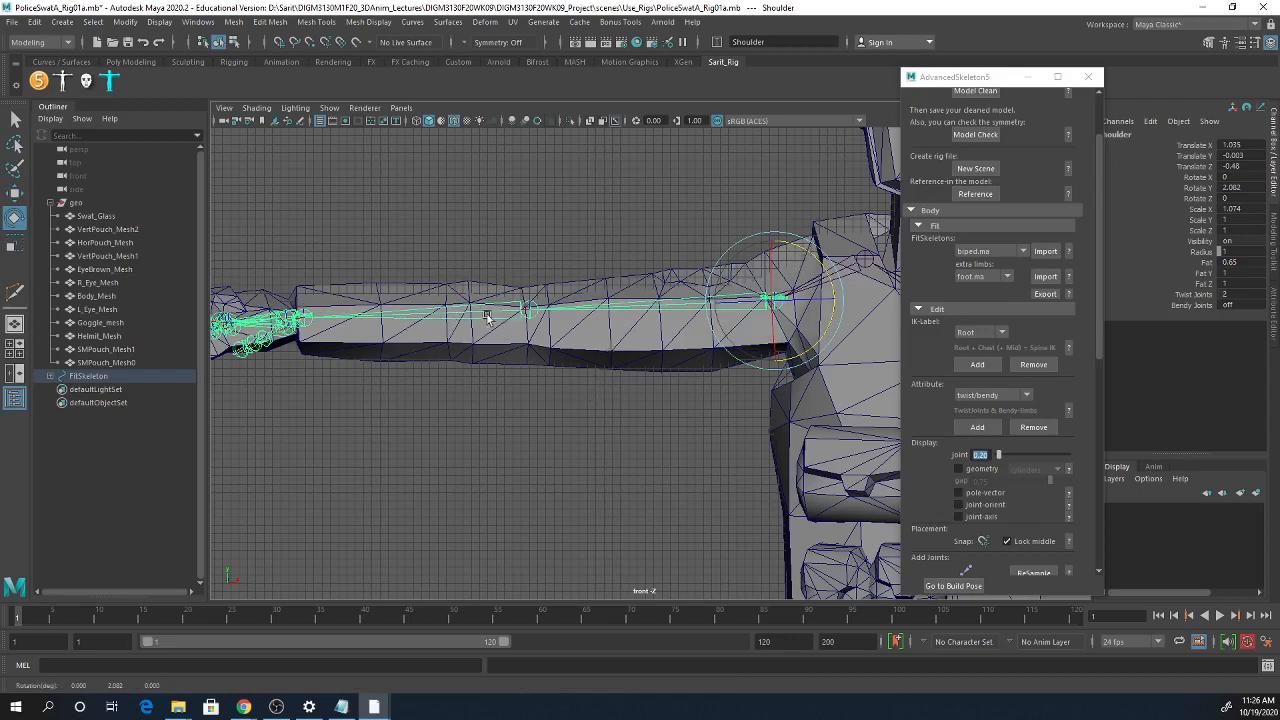
- Move the Wrist joint to about X 2.362, Y -0.005 to line it up with the mesh's wrist in the front view
{"action": "left_click", "coordinate": [305, 318]}
{"action": "middle_click_drag", "start_coordinate": [318, 348], "coordinate": [440, 326], "text": "alt"}
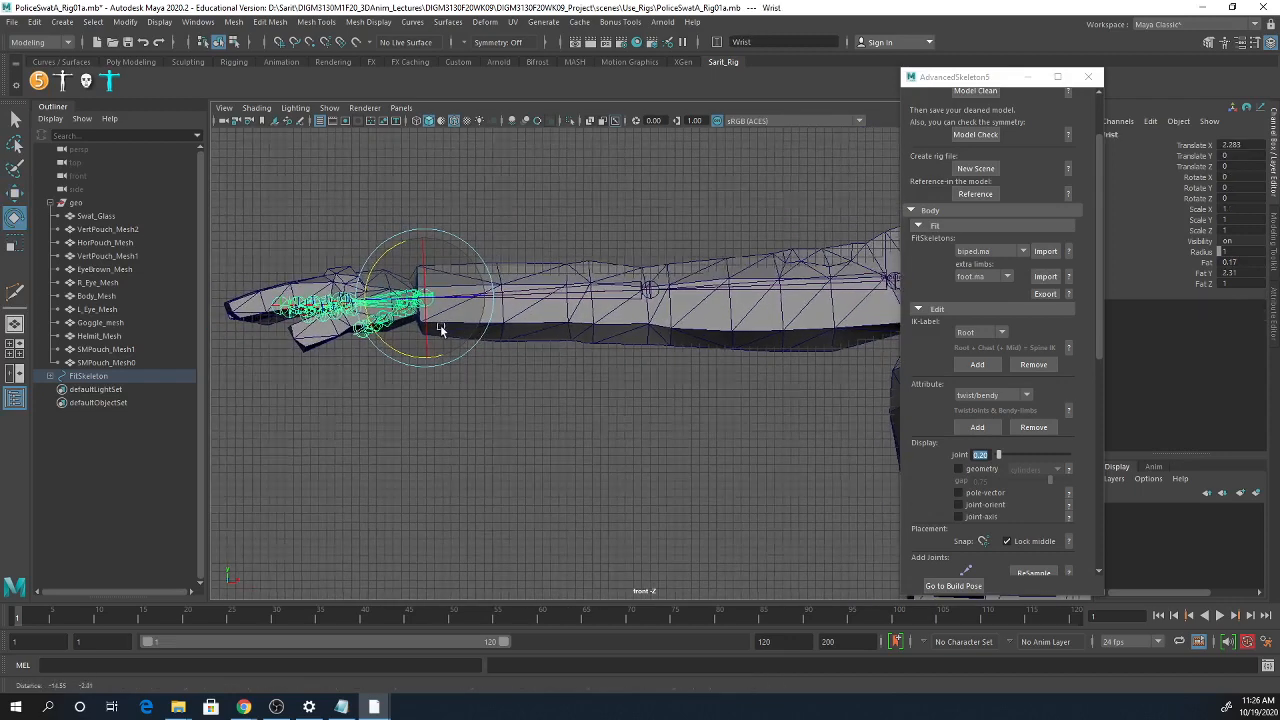
{"action": "right_click_drag", "start_coordinate": [440, 326], "coordinate": [536, 360], "text": "alt"}
{"action": "middle_click_drag", "start_coordinate": [480, 386], "coordinate": [606, 384], "text": "alt"}
{"action": "key", "text": "w"}
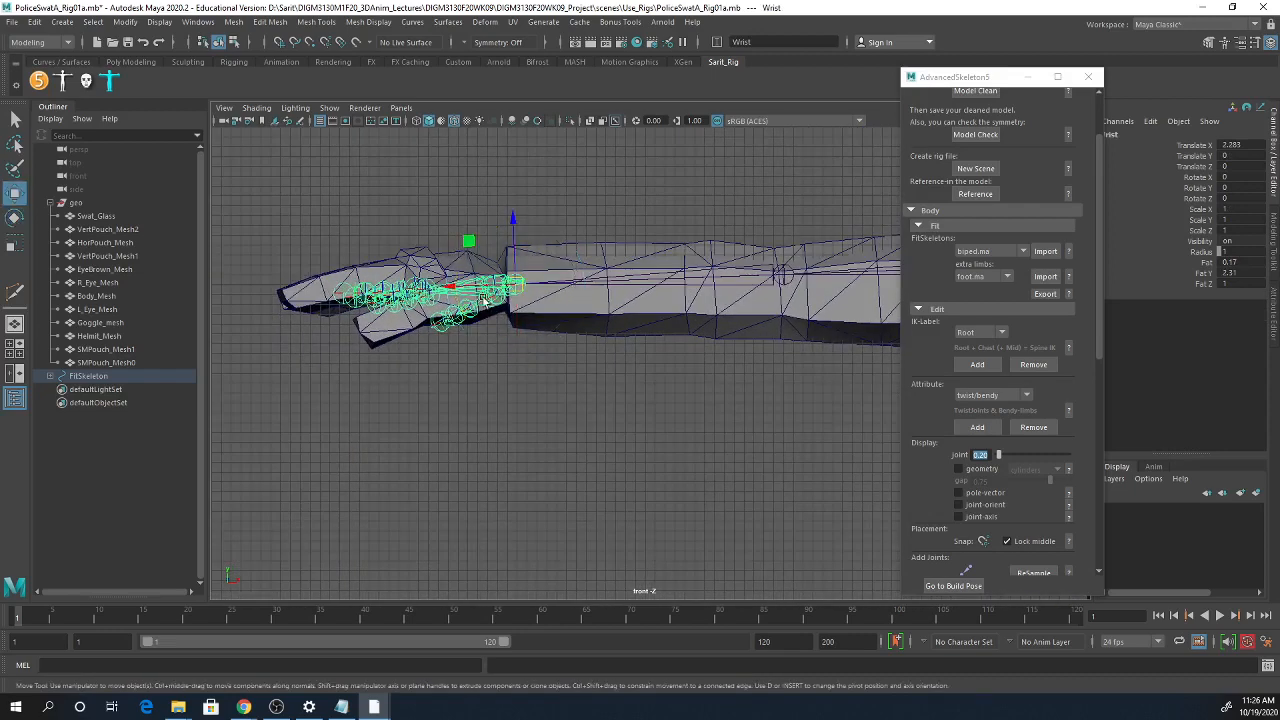
{"action": "left_click_drag", "start_coordinate": [471, 288], "coordinate": [509, 276]}
{"action": "scroll", "coordinate": [509, 276], "scroll_direction": "down", "scroll_amount": 5}
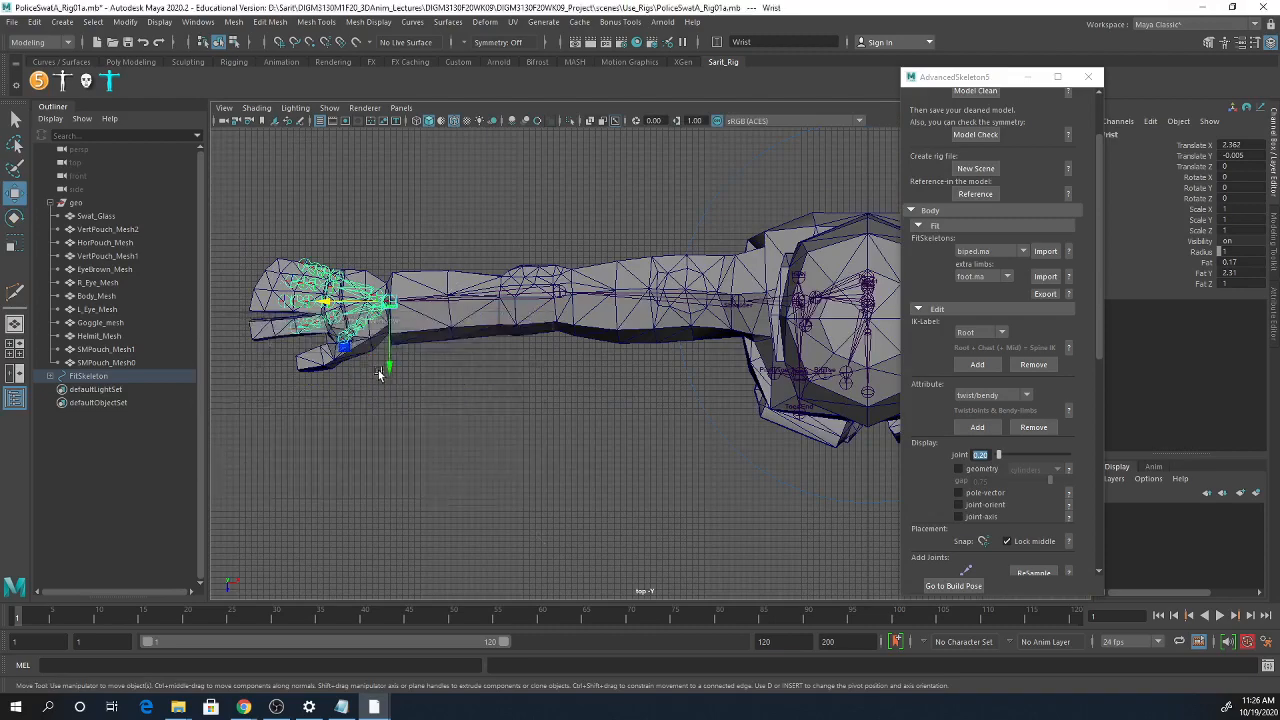
- Delete the pinky and middle finger joint chains from the fit skeleton's hand in the top view
{"action": "key", "text": "space"}
{"action": "key", "text": "space"}
{"action": "scroll", "coordinate": [558, 419], "scroll_direction": "up", "scroll_amount": 8}
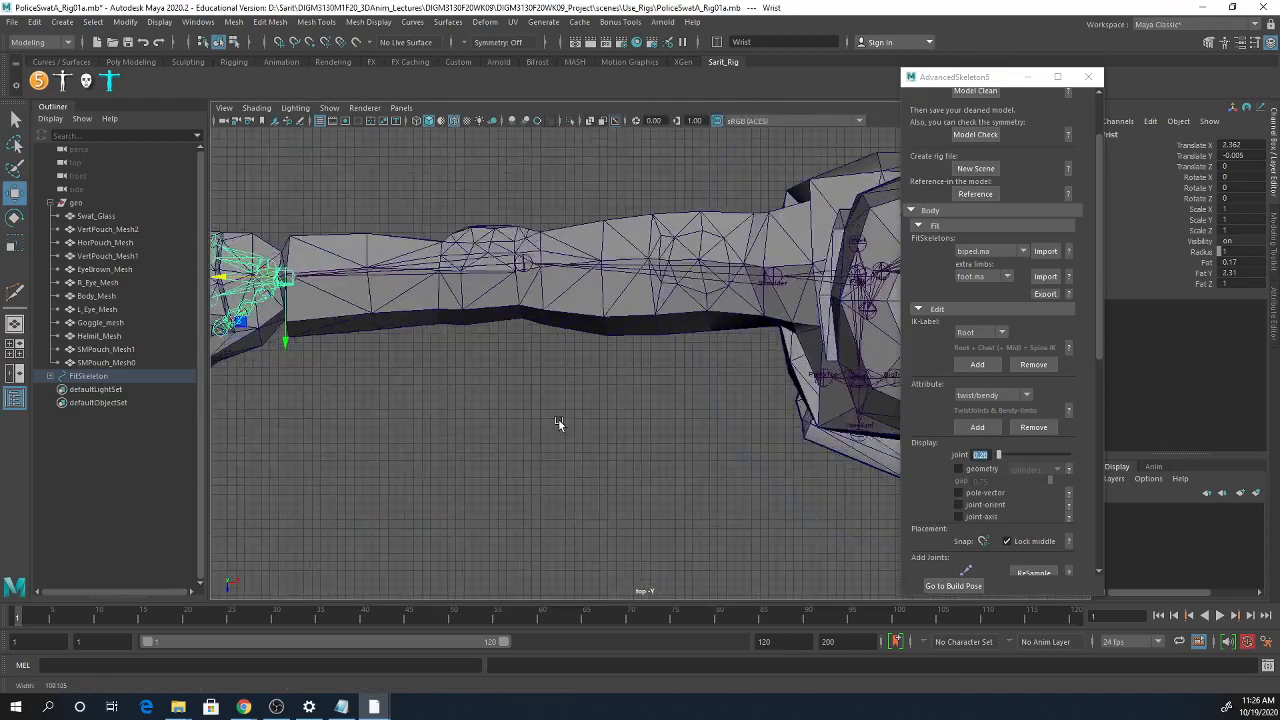
{"action": "key", "text": "f"}
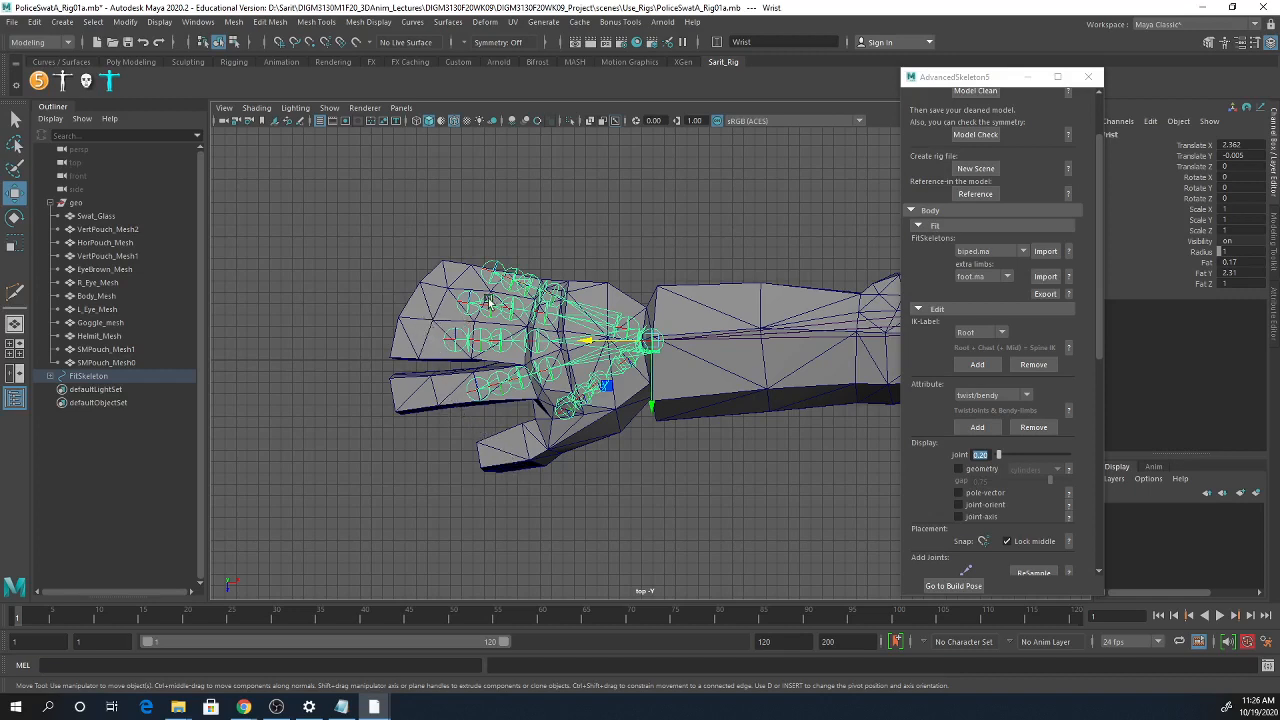
{"action": "left_click", "coordinate": [556, 293]}
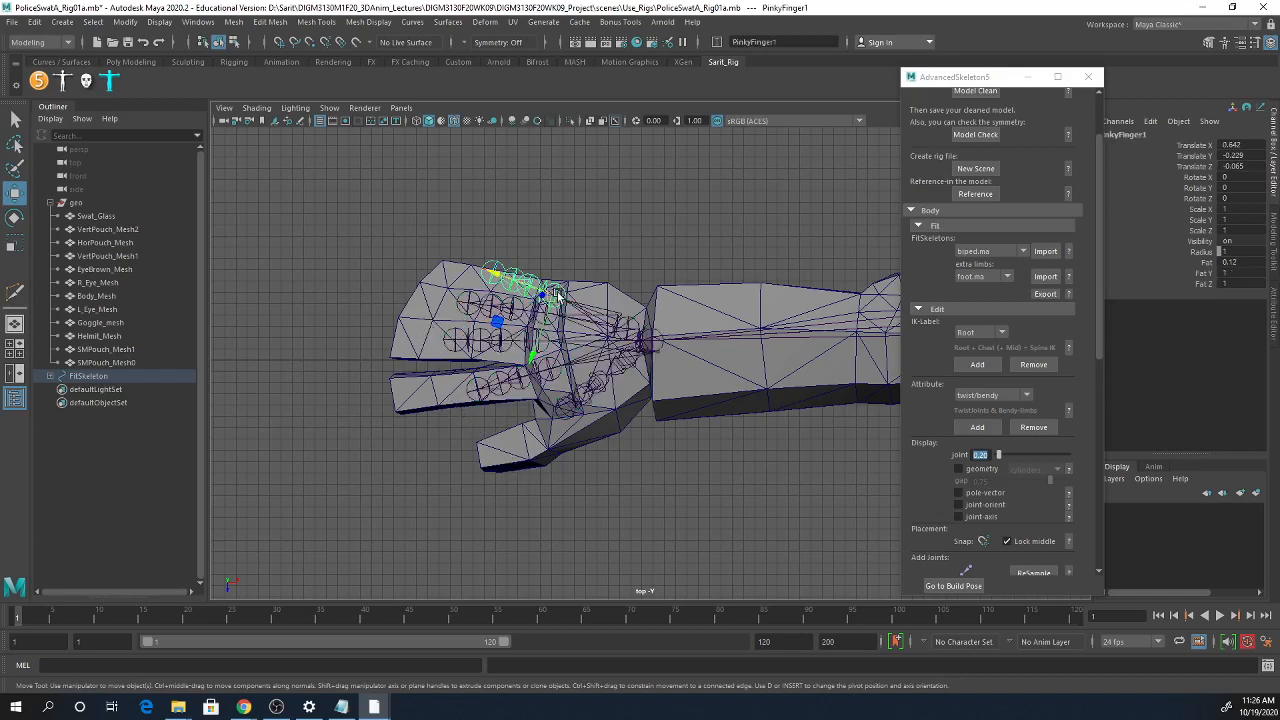
{"action": "key", "text": "Delete"}
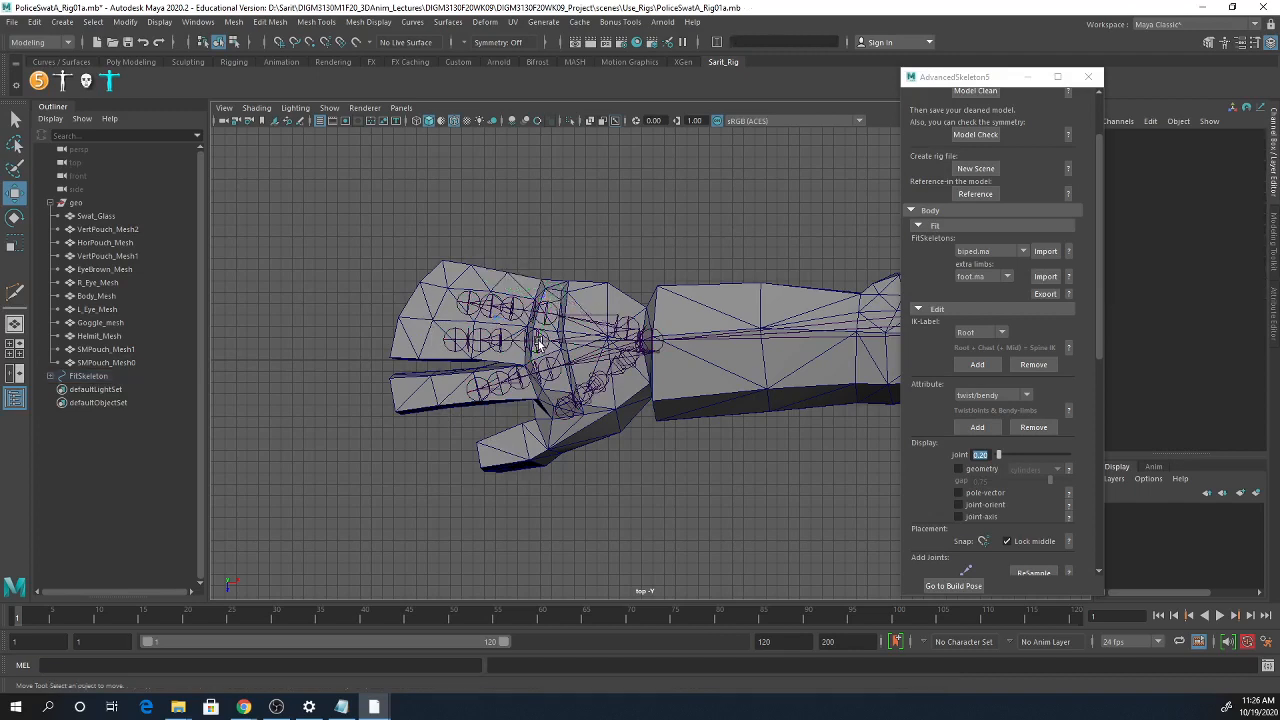
{"action": "left_click", "coordinate": [538, 342]}
{"action": "key", "text": "Delete"}
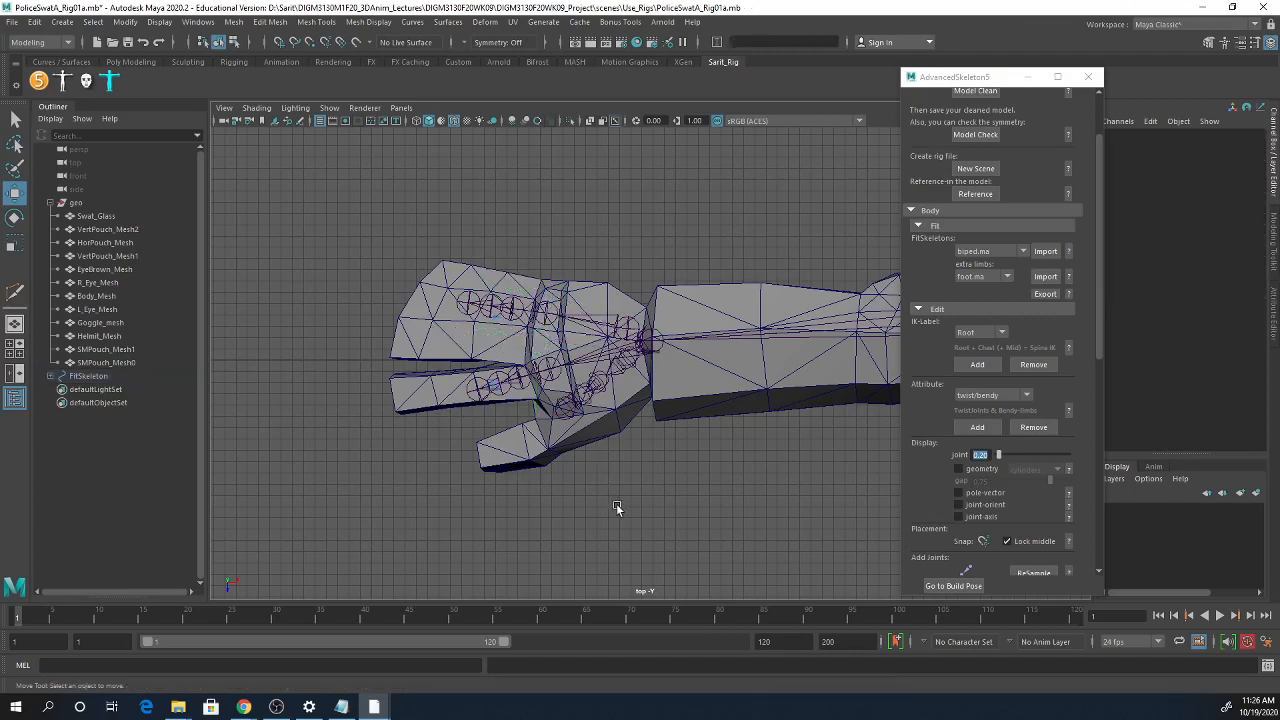
- Select the RingFinger1 joint and examine how its chain sits inside the hand mesh in the top and perspective views
{"action": "left_click", "coordinate": [548, 312]}
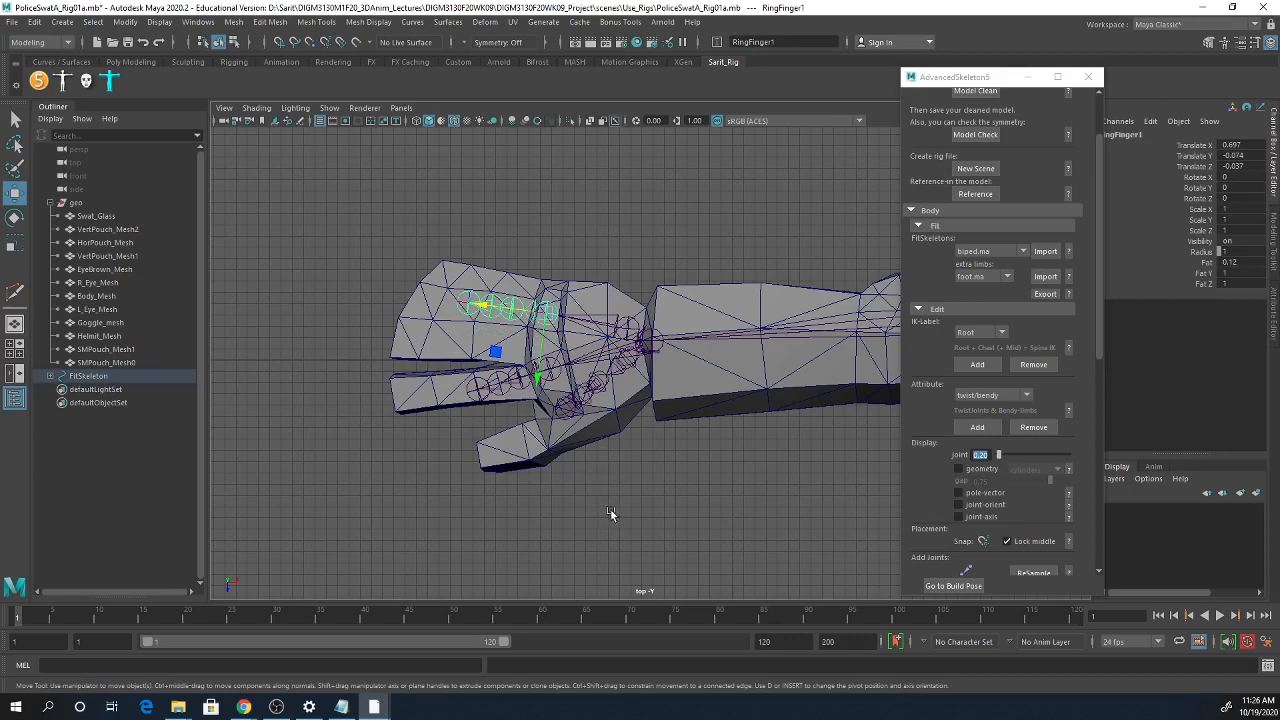
{"action": "scroll", "coordinate": [950, 575], "scroll_direction": "up", "scroll_amount": 2}
{"action": "right_click_drag", "start_coordinate": [644, 485], "coordinate": [778, 489], "text": "alt"}
{"action": "middle_click_drag", "start_coordinate": [736, 488], "coordinate": [762, 446], "text": "alt"}
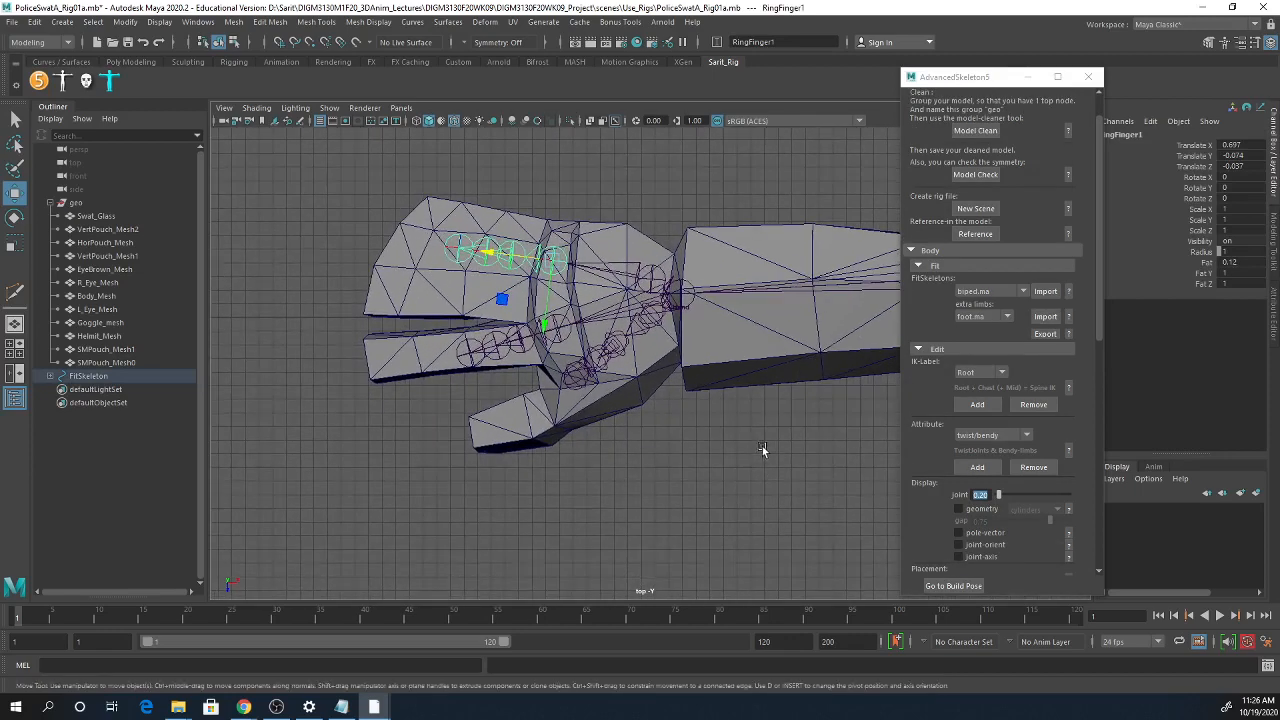
{"action": "right_click_drag", "start_coordinate": [762, 446], "coordinate": [756, 461], "text": "alt"}
{"action": "key", "text": "space"}
{"action": "key", "text": "space"}
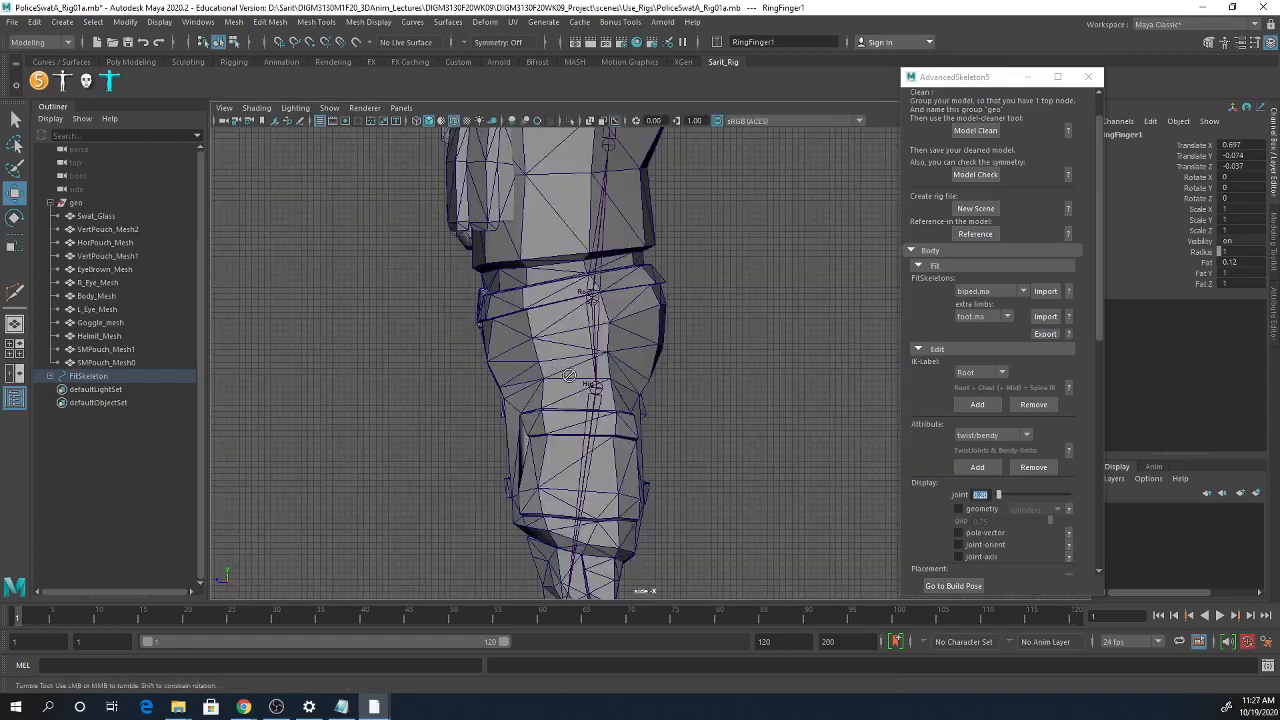
{"action": "key", "text": "space"}
{"action": "key", "text": "space"}
{"action": "left_click_drag", "start_coordinate": [732, 285], "coordinate": [692, 385], "text": "alt"}
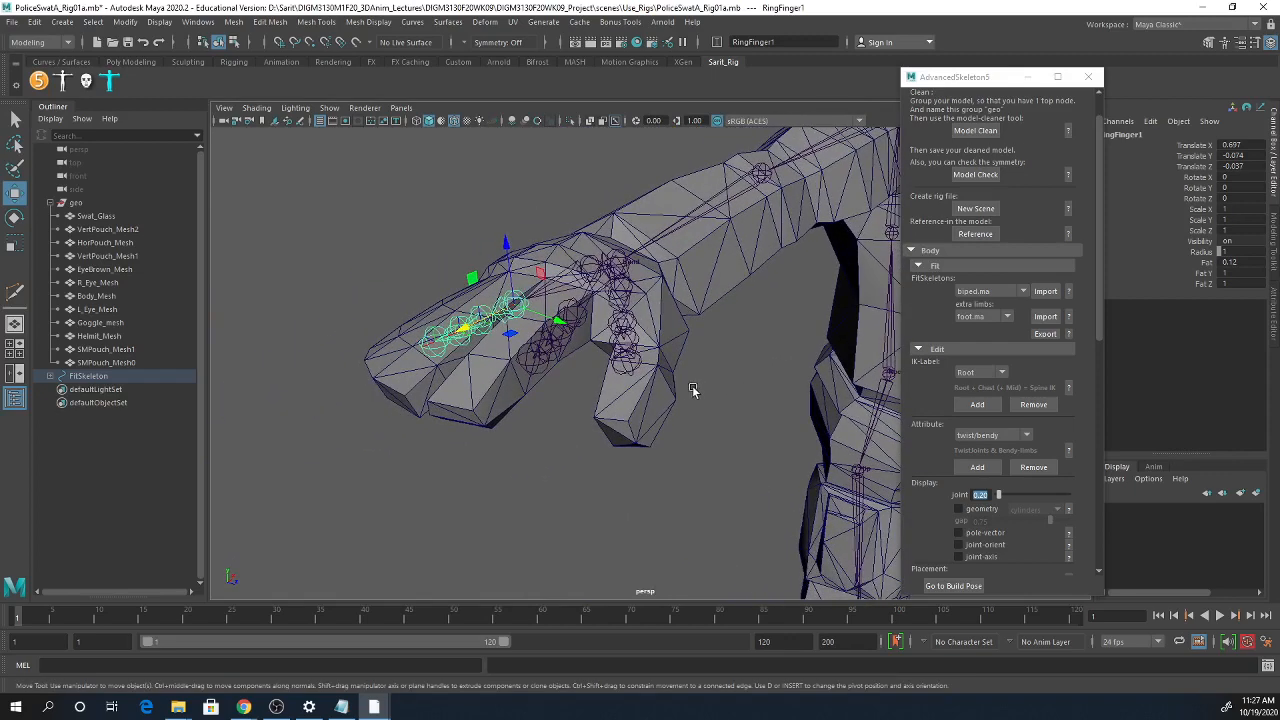
- Select the ThumbFinger1 joint and examine the thumb chain's placement against the mesh's thumb from several angles
{"action": "left_click", "coordinate": [745, 383]}
{"action": "left_click_drag", "start_coordinate": [731, 391], "coordinate": [650, 418], "text": "alt"}
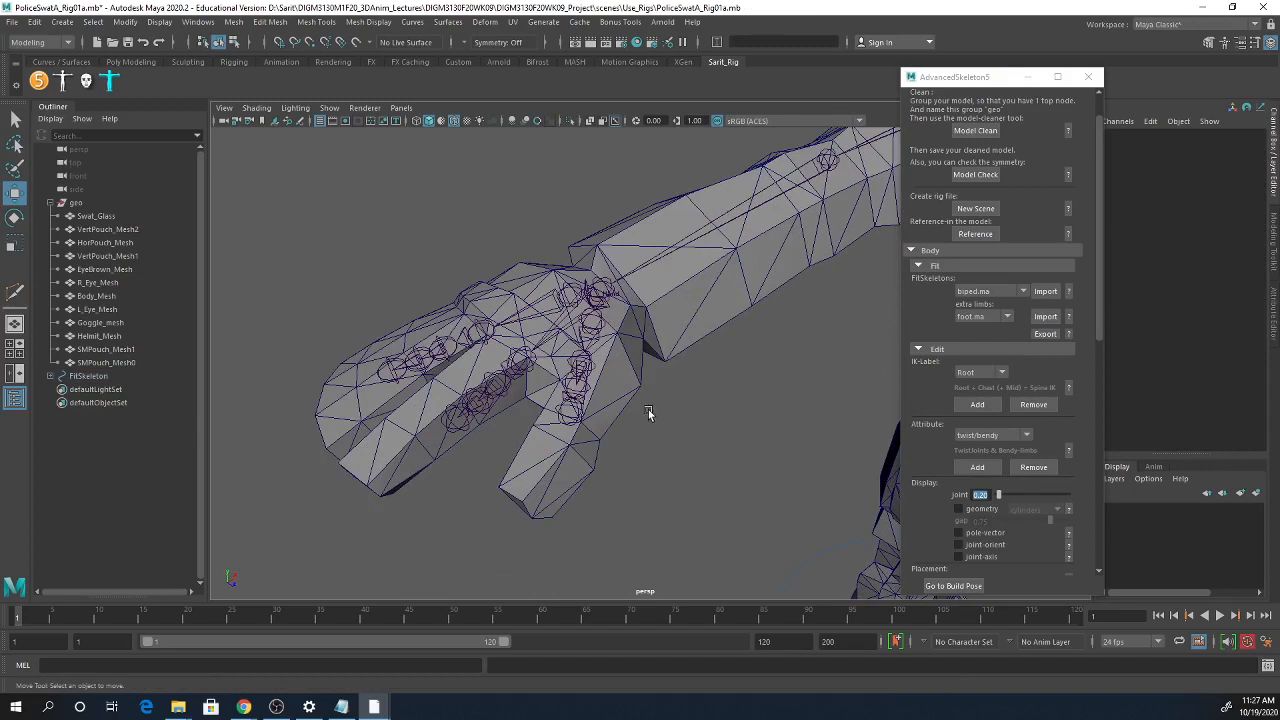
{"action": "left_click", "coordinate": [591, 320]}
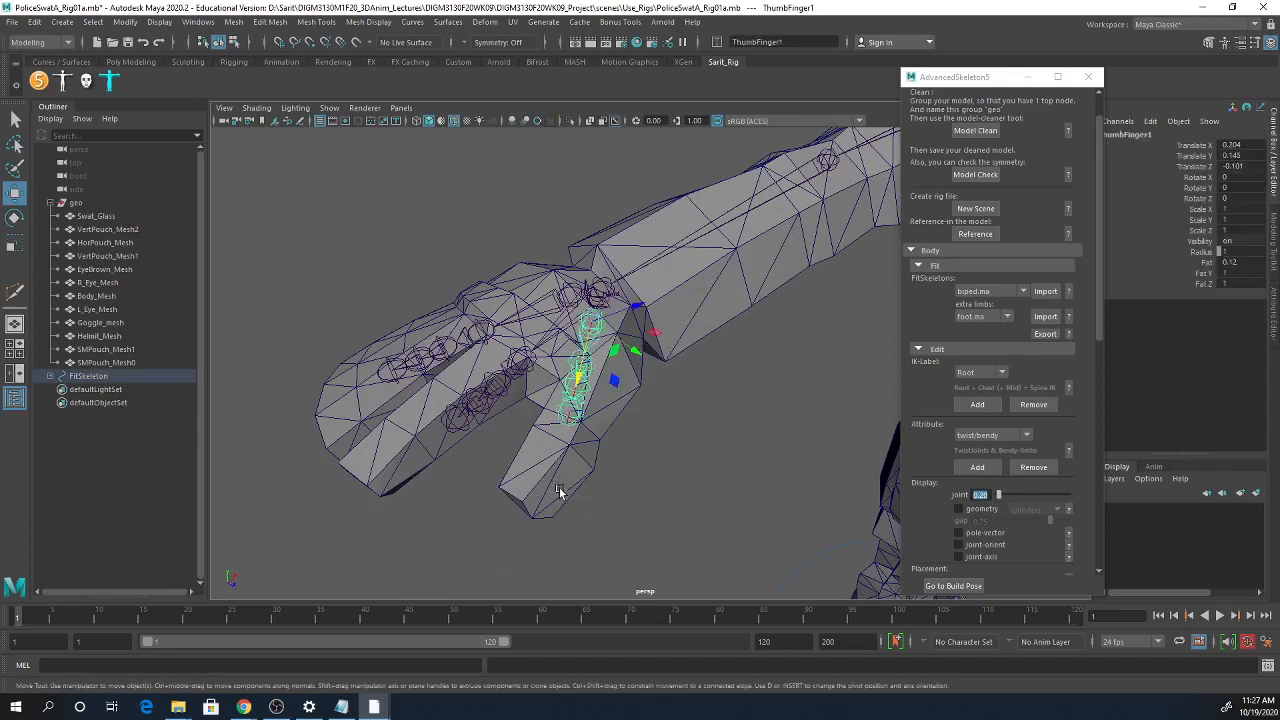
{"action": "mouse_move", "coordinate": [608, 456]}
{"action": "left_mouse_down", "text": "alt"}
{"action": "mouse_move", "coordinate": [614, 434]}
{"action": "mouse_move", "coordinate": [592, 511]}
{"action": "mouse_move", "coordinate": [609, 514]}
{"action": "mouse_move", "coordinate": [586, 506]}
{"action": "mouse_move", "coordinate": [600, 470]}
{"action": "left_mouse_up", "text": "alt"}
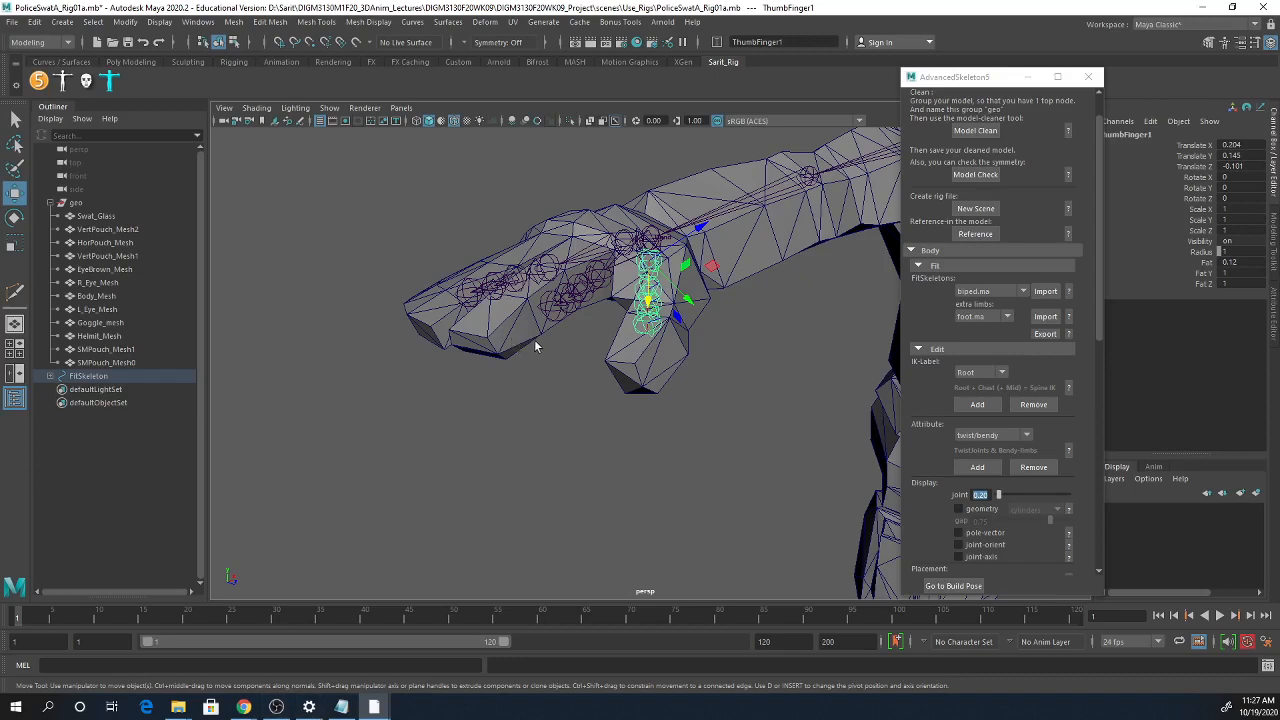
{"action": "left_click_drag", "start_coordinate": [535, 346], "coordinate": [492, 368], "text": "alt"}
{"action": "middle_click_drag", "start_coordinate": [474, 405], "coordinate": [530, 428], "text": "alt"}
{"action": "mouse_move", "coordinate": [530, 428]}
{"action": "right_mouse_down", "text": "alt"}
{"action": "mouse_move", "coordinate": [608, 436]}
{"action": "mouse_move", "coordinate": [568, 446]}
{"action": "mouse_move", "coordinate": [534, 429]}
{"action": "right_mouse_up", "text": "alt"}
- Switch Body_Mesh to edge mode and select the first edge across the base of the thumb
{"action": "left_click", "coordinate": [549, 385]}
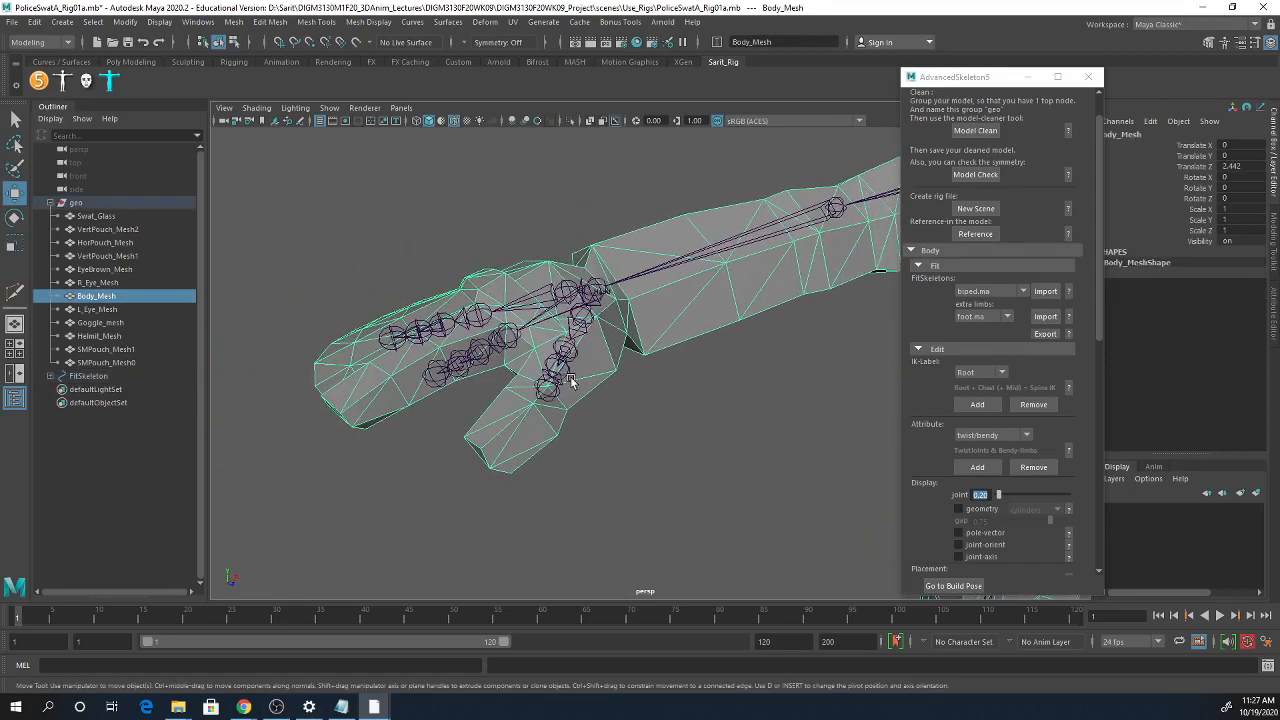
{"action": "right_click_drag", "start_coordinate": [570, 381], "coordinate": [584, 304]}
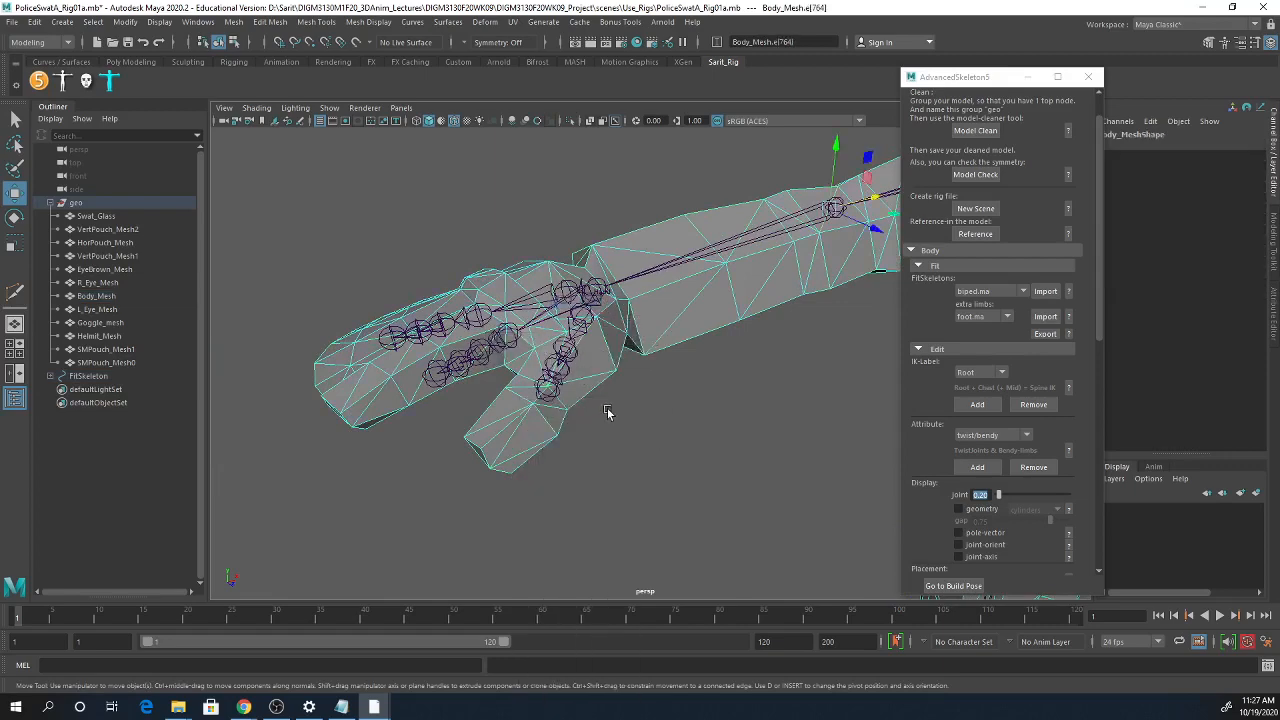
{"action": "right_click_drag", "start_coordinate": [607, 412], "coordinate": [603, 447], "text": "alt"}
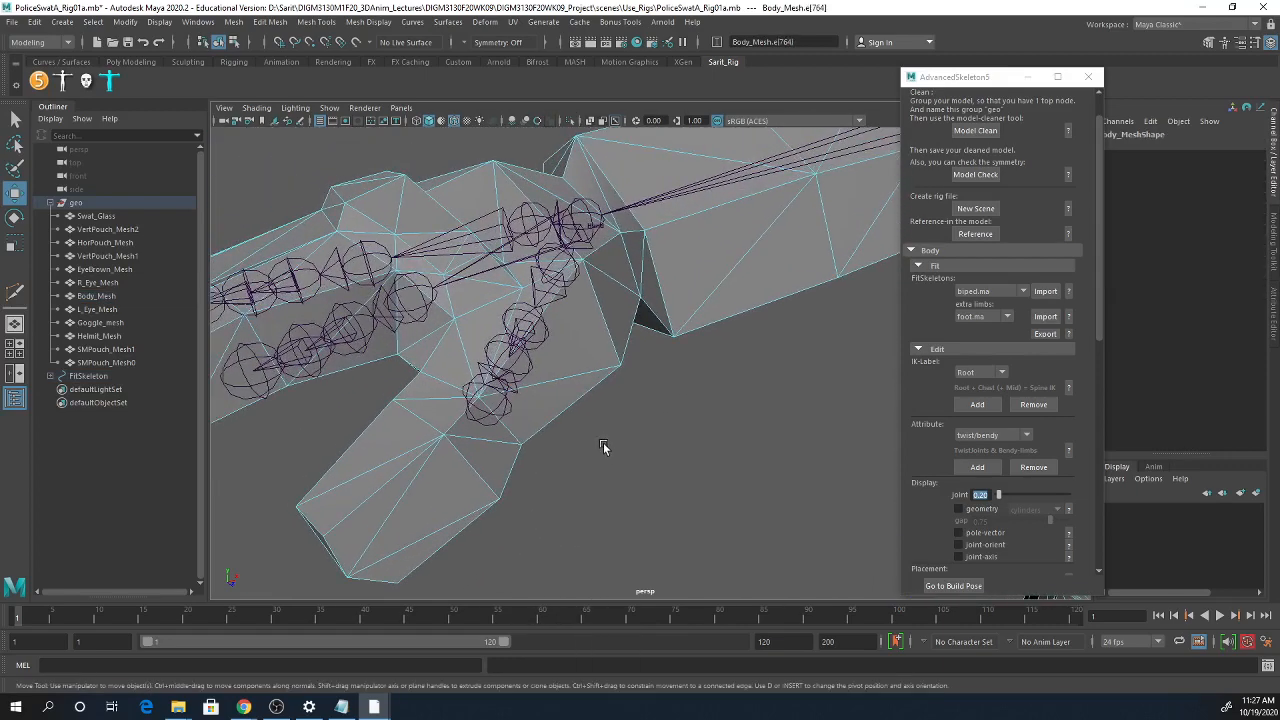
{"action": "left_click_drag", "start_coordinate": [603, 447], "coordinate": [593, 390], "text": "alt"}
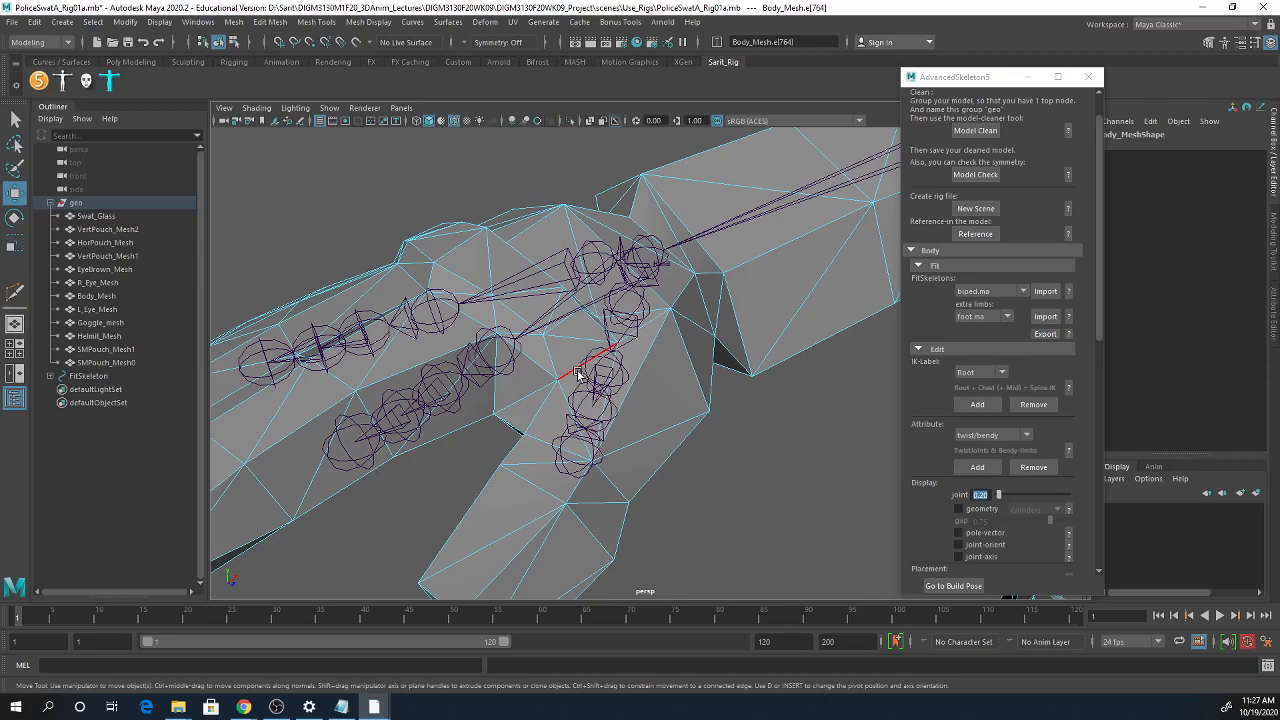
{"action": "left_click", "coordinate": [578, 374]}
{"action": "key", "text": "q"}
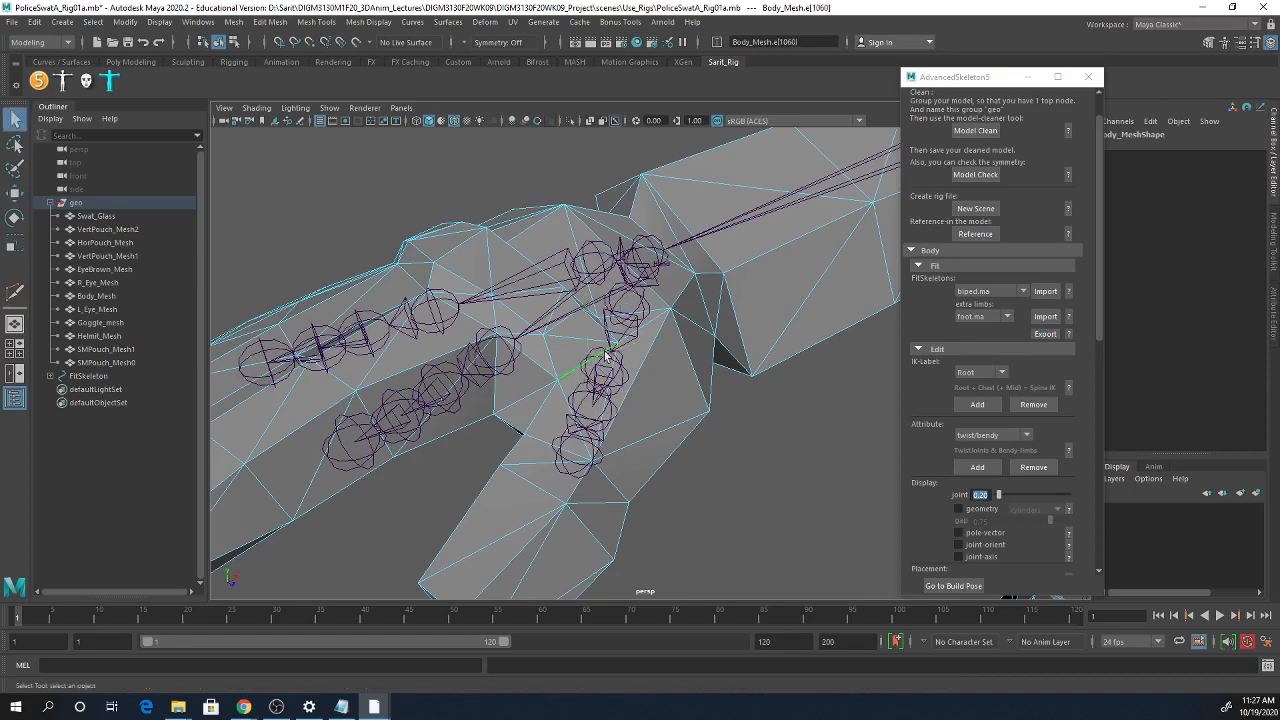
- Add the remaining edges around the base of the thumb, including the palm side, to the edge selection
{"action": "left_click", "coordinate": [655, 319], "text": "shift"}
{"action": "left_click_drag", "start_coordinate": [700, 395], "coordinate": [539, 312], "text": "alt"}
{"action": "left_click", "coordinate": [503, 286], "text": "shift"}
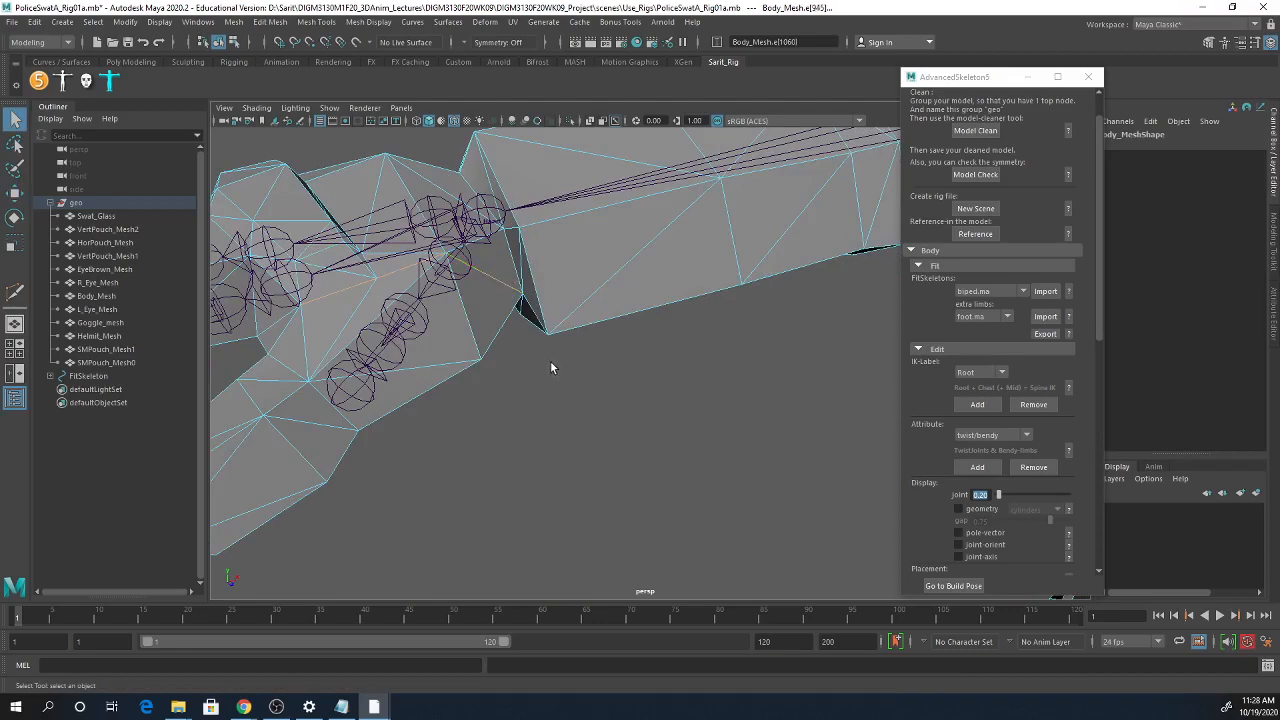
{"action": "key", "text": "f"}
{"action": "left_click_drag", "start_coordinate": [684, 419], "coordinate": [680, 361], "text": "alt"}
{"action": "left_click", "coordinate": [684, 364], "text": "shift"}
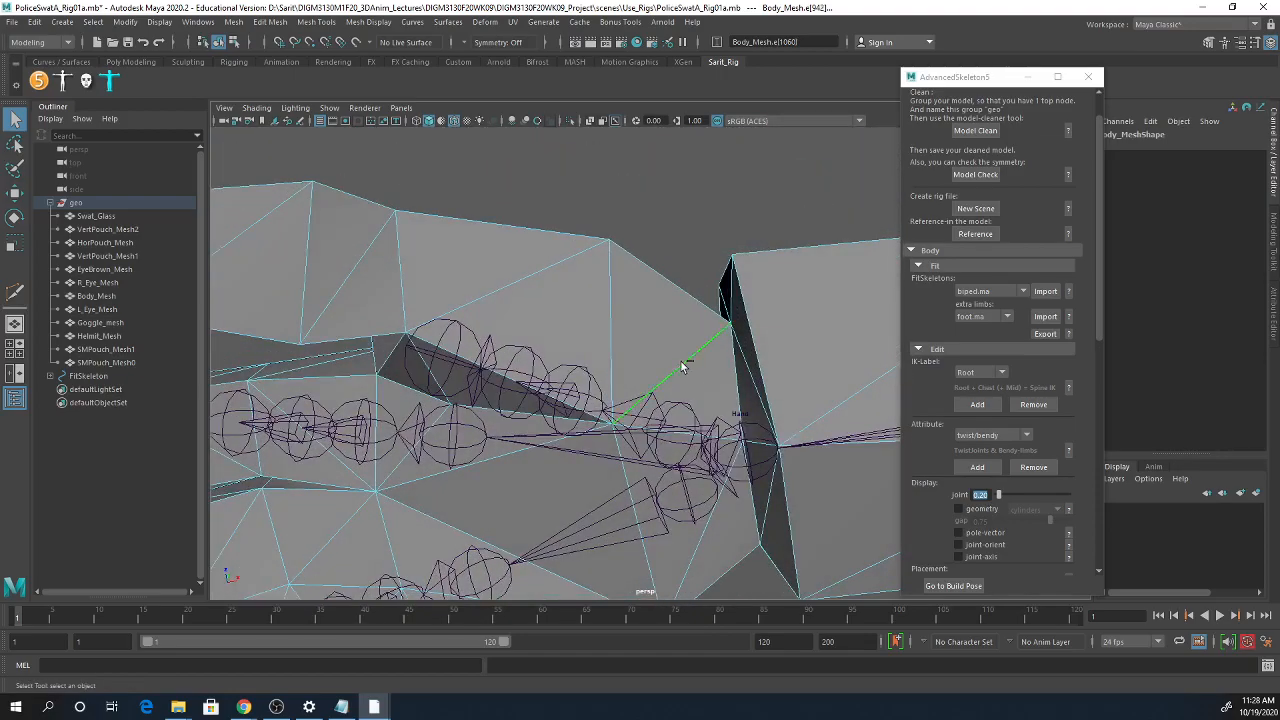
{"action": "left_click_drag", "start_coordinate": [686, 436], "coordinate": [588, 383], "text": "alt"}
{"action": "left_click", "coordinate": [507, 329], "text": "shift"}
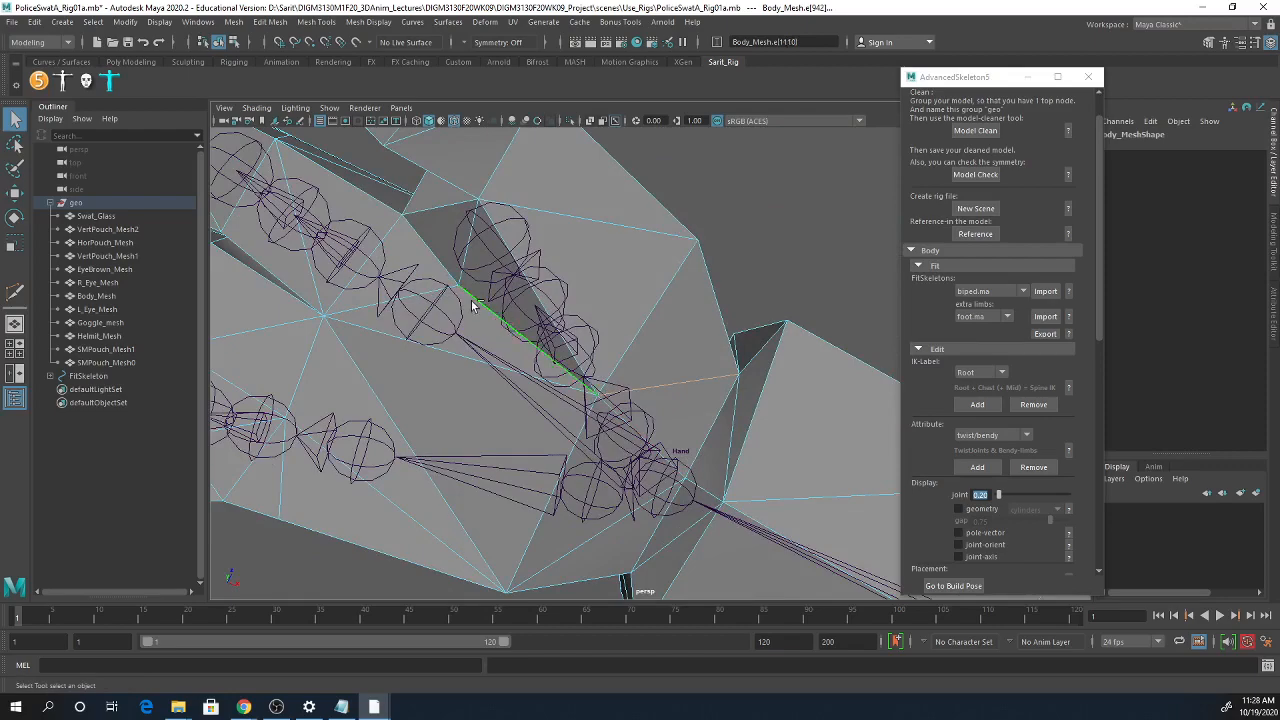
- Display the model in wireframe and create a cluster deformer from the selected edges around the thumb base
{"action": "left_click_drag", "start_coordinate": [474, 263], "coordinate": [524, 348], "text": "alt"}
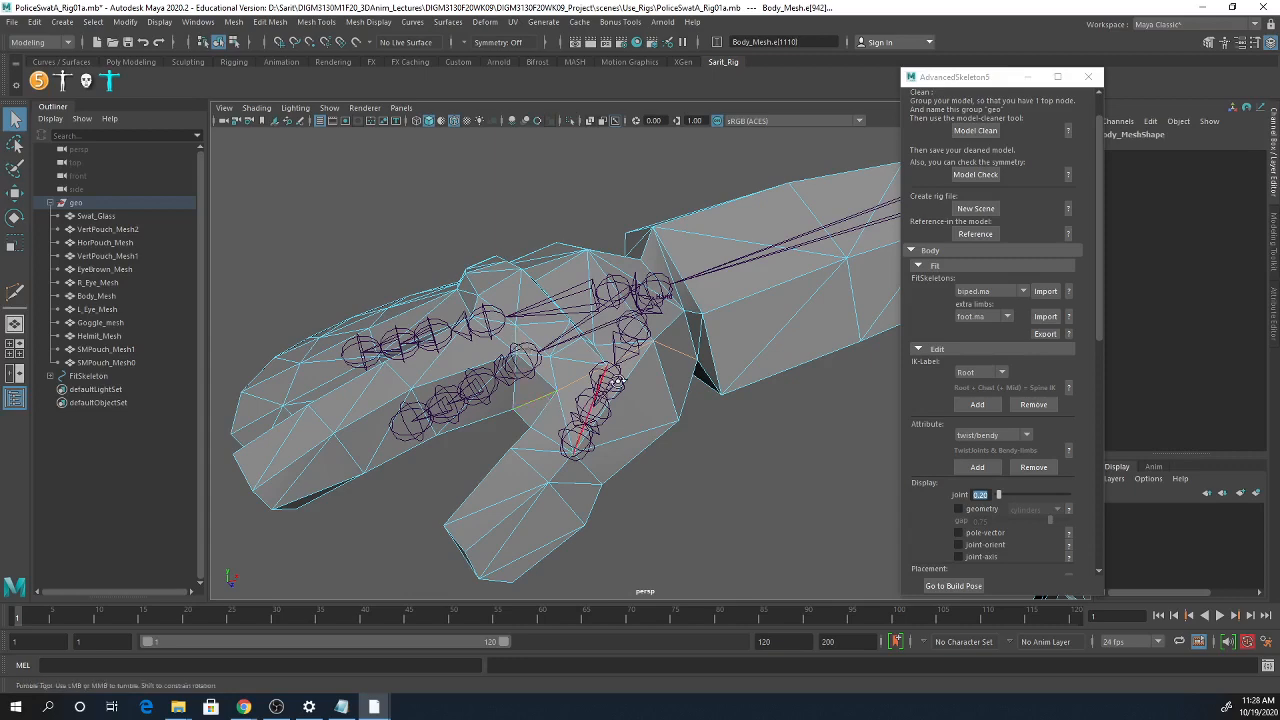
{"action": "left_click_drag", "start_coordinate": [524, 347], "coordinate": [611, 321], "text": "alt"}
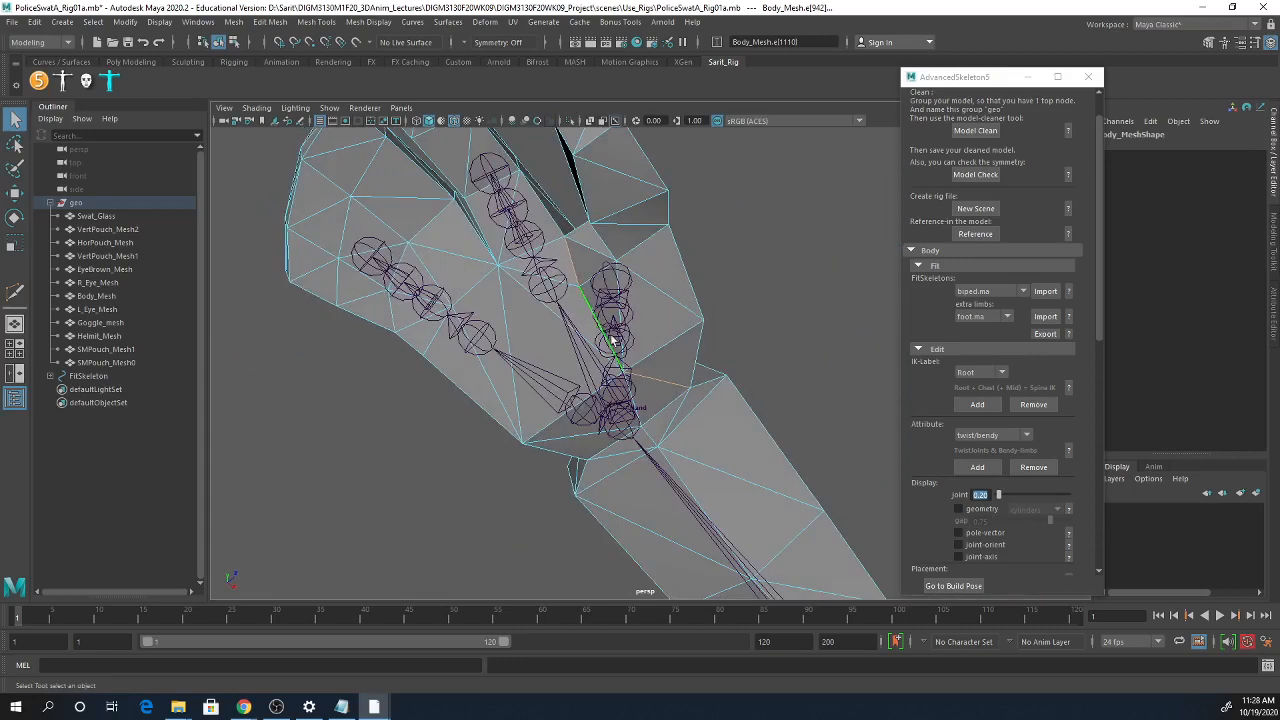
{"action": "left_click_drag", "start_coordinate": [648, 378], "coordinate": [657, 356], "text": "alt"}
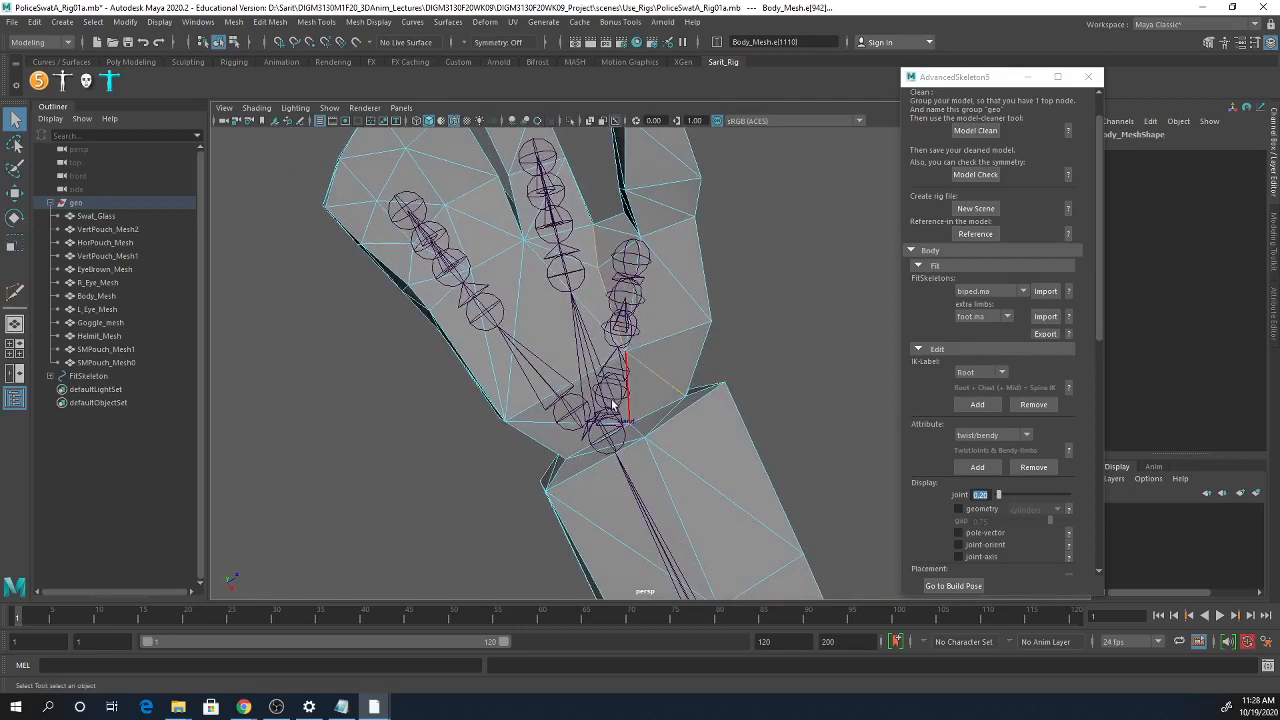
{"action": "left_click_drag", "start_coordinate": [618, 405], "coordinate": [507, 550], "text": "alt"}
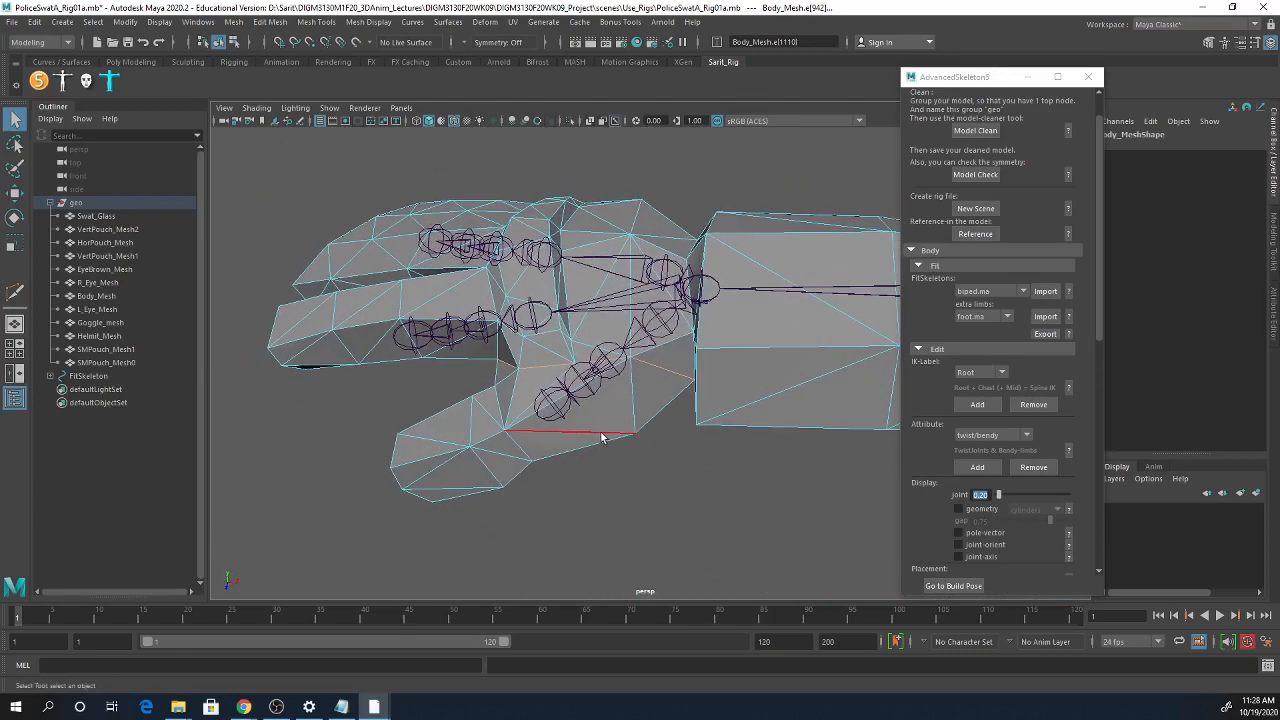
{"action": "key", "text": "4"}
{"action": "mouse_move", "coordinate": [634, 466]}
{"action": "left_mouse_down", "text": "alt"}
{"action": "mouse_move", "coordinate": [651, 466]}
{"action": "mouse_move", "coordinate": [774, 354]}
{"action": "mouse_move", "coordinate": [690, 350]}
{"action": "mouse_move", "coordinate": [640, 385]}
{"action": "mouse_move", "coordinate": [603, 451]}
{"action": "left_mouse_up", "text": "alt"}
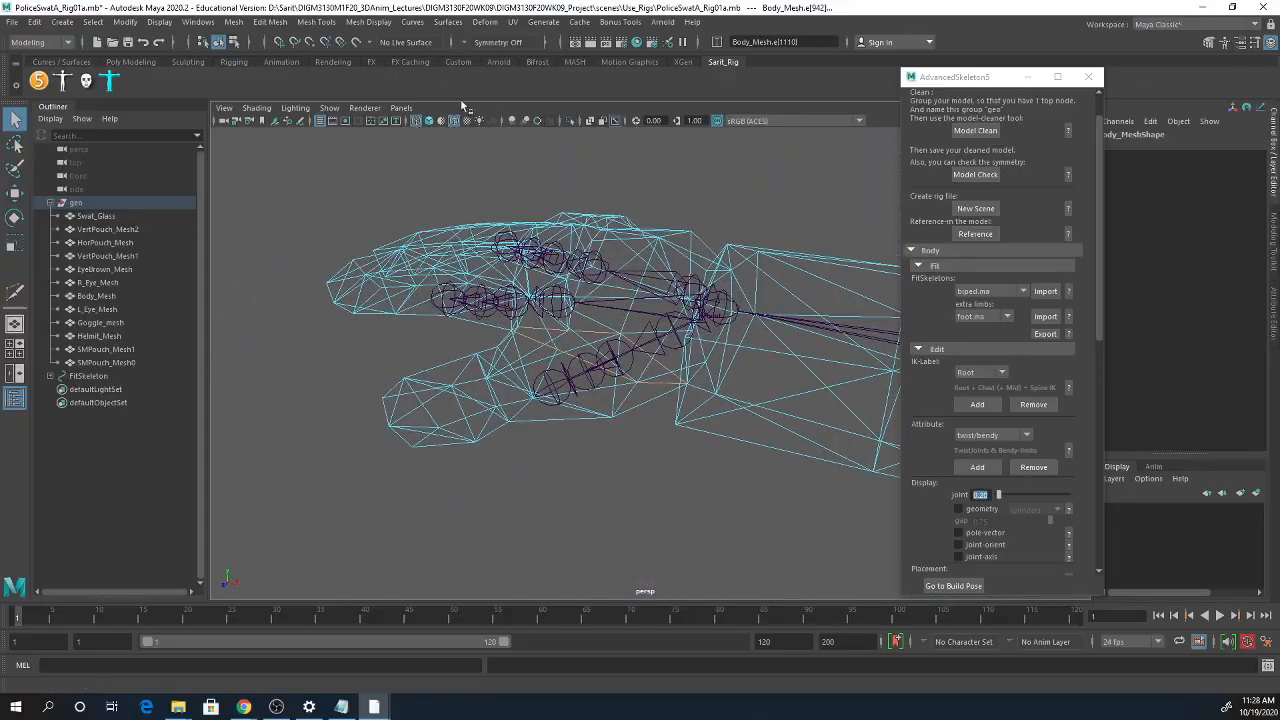
{"action": "left_click", "coordinate": [486, 22]}
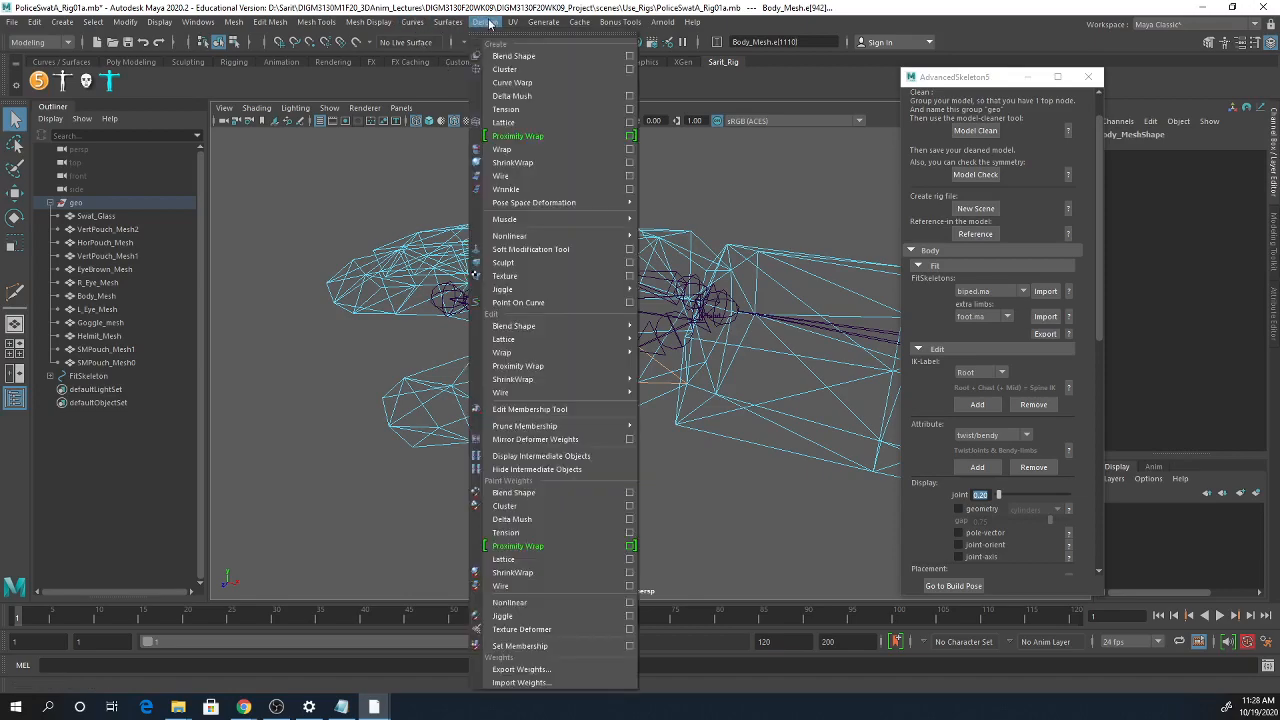
{"action": "left_click", "coordinate": [490, 71]}
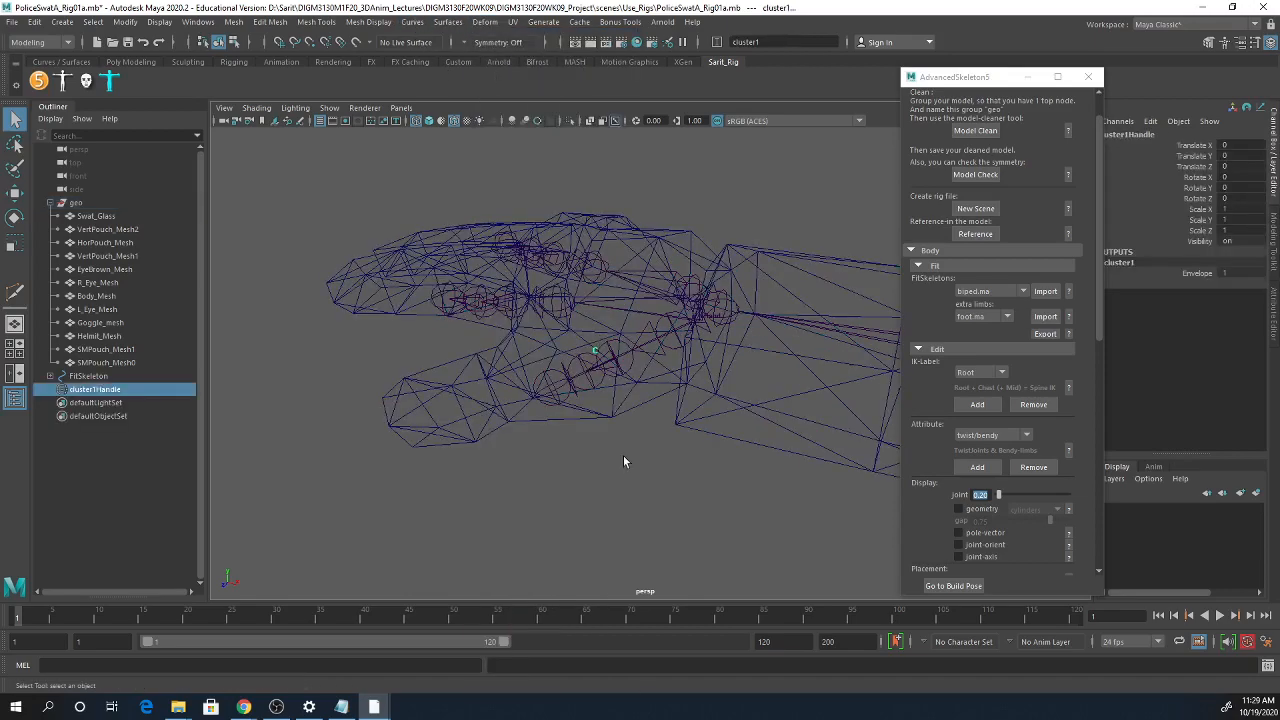
- Examine the cluster's position inside the thumb base from several angles and select the ThumbFinger1 joint with the Move tool
{"action": "left_click_drag", "start_coordinate": [624, 461], "coordinate": [730, 441], "text": "alt"}
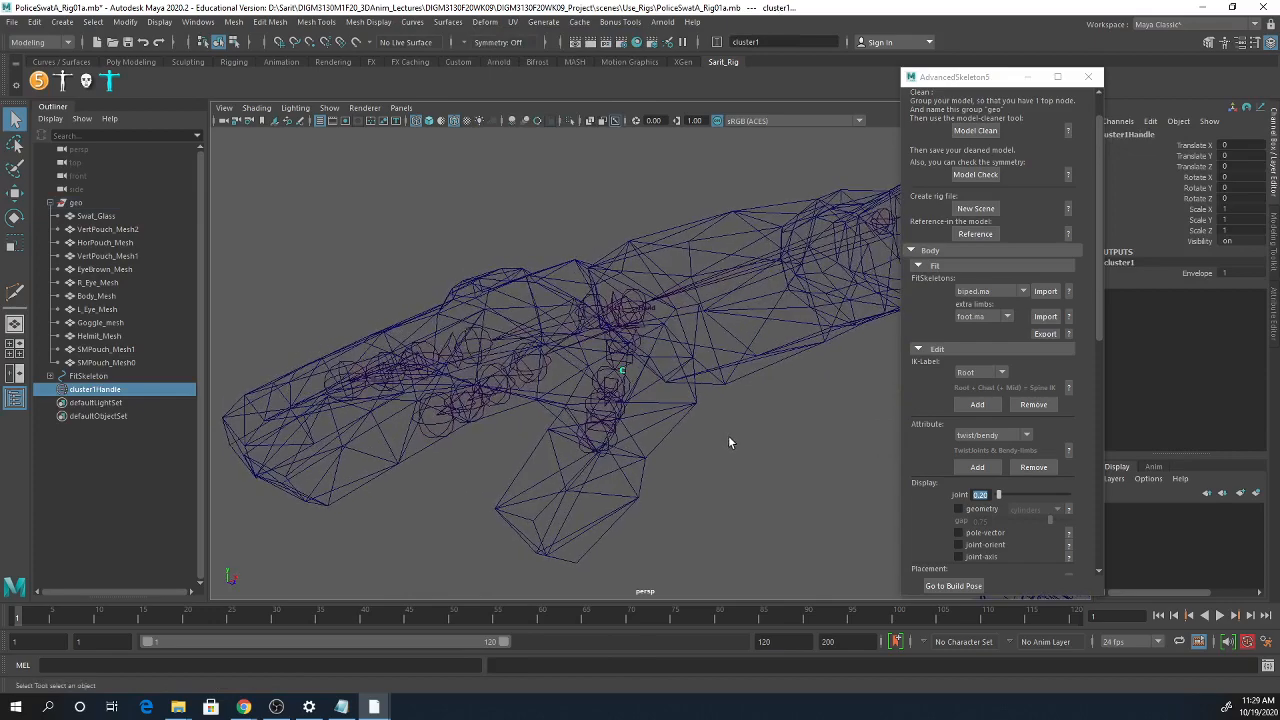
{"action": "left_click_drag", "start_coordinate": [625, 369], "coordinate": [585, 356], "text": "alt"}
{"action": "left_click_drag", "start_coordinate": [732, 405], "coordinate": [618, 378], "text": "alt"}
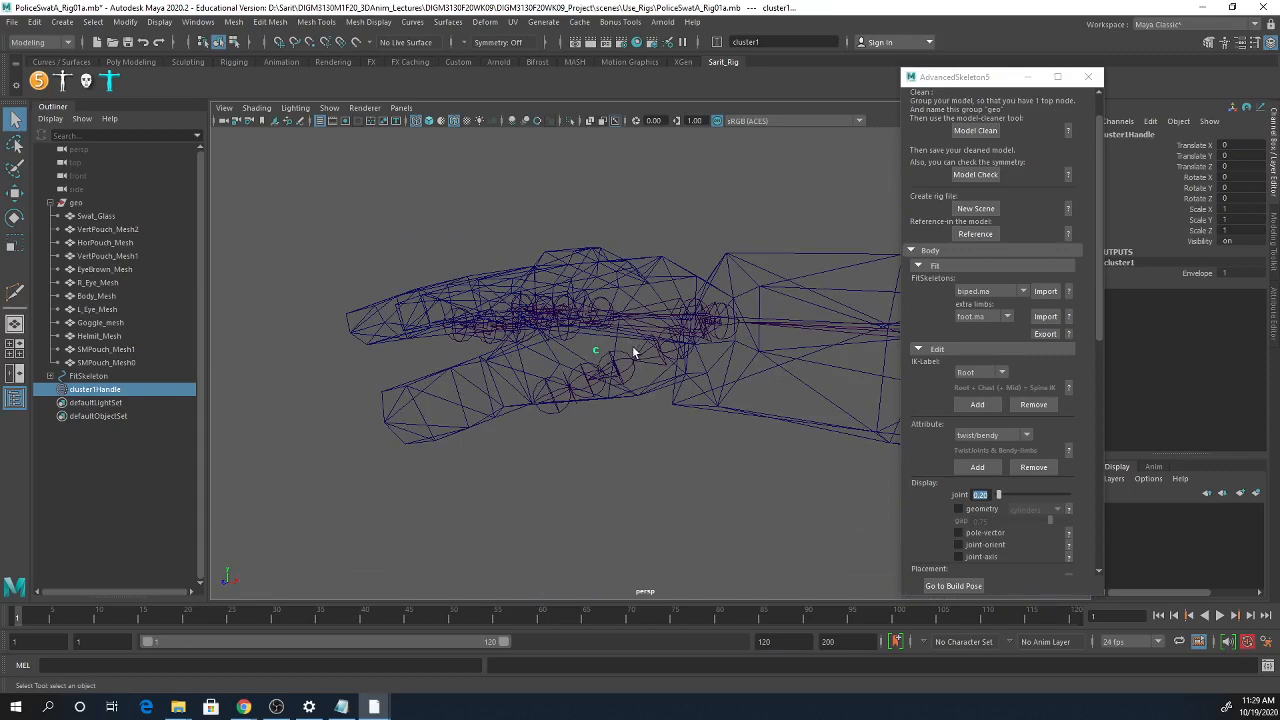
{"action": "left_click_drag", "start_coordinate": [640, 382], "coordinate": [661, 365], "text": "alt"}
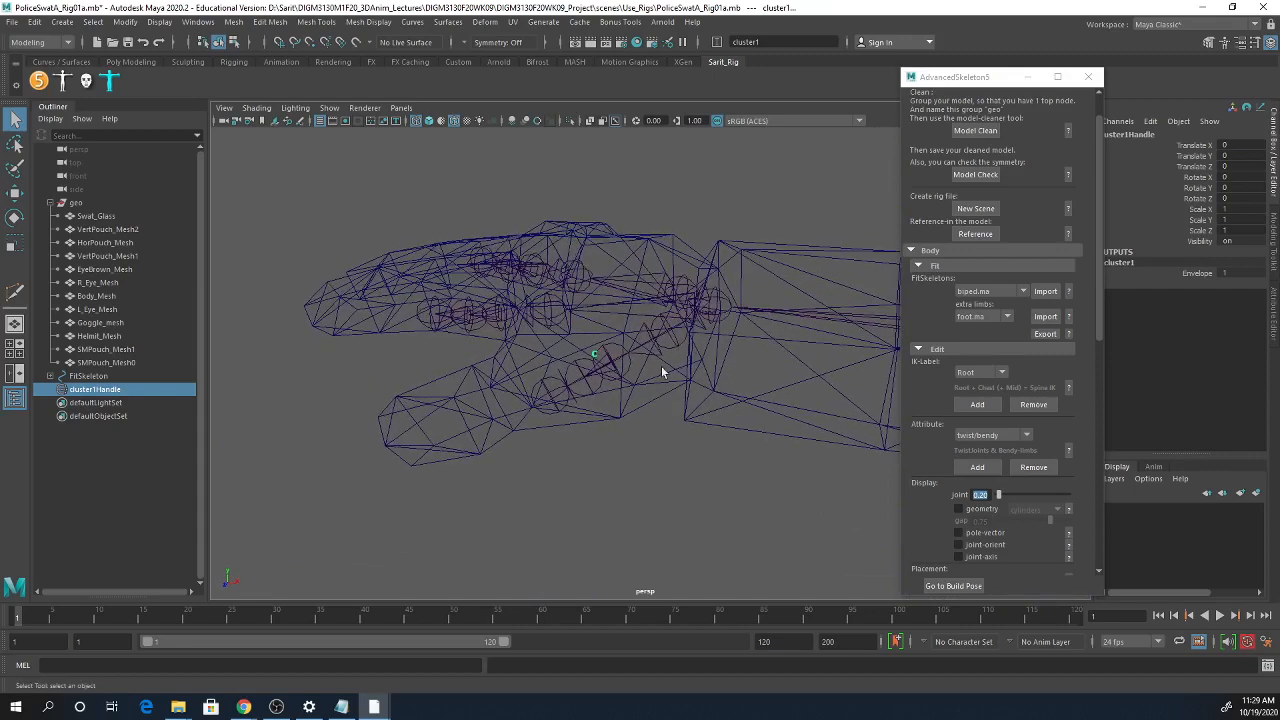
{"action": "left_click", "coordinate": [672, 340]}
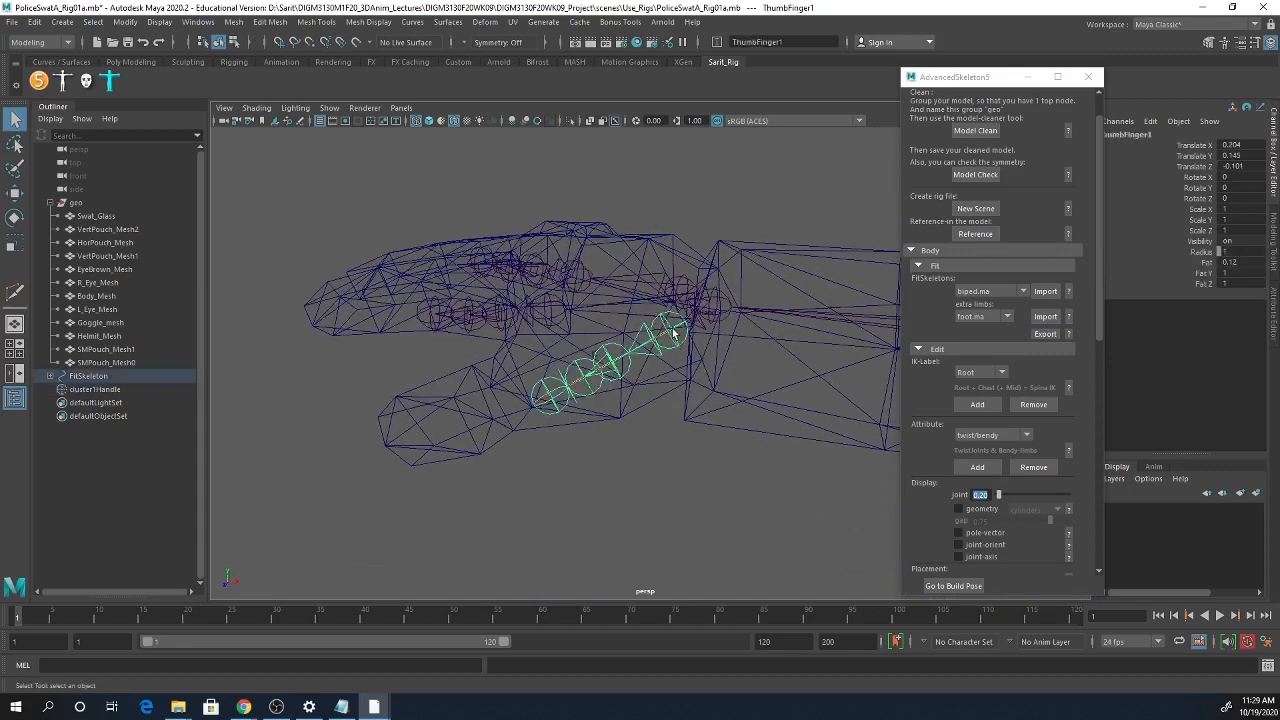
{"action": "key", "text": "w"}
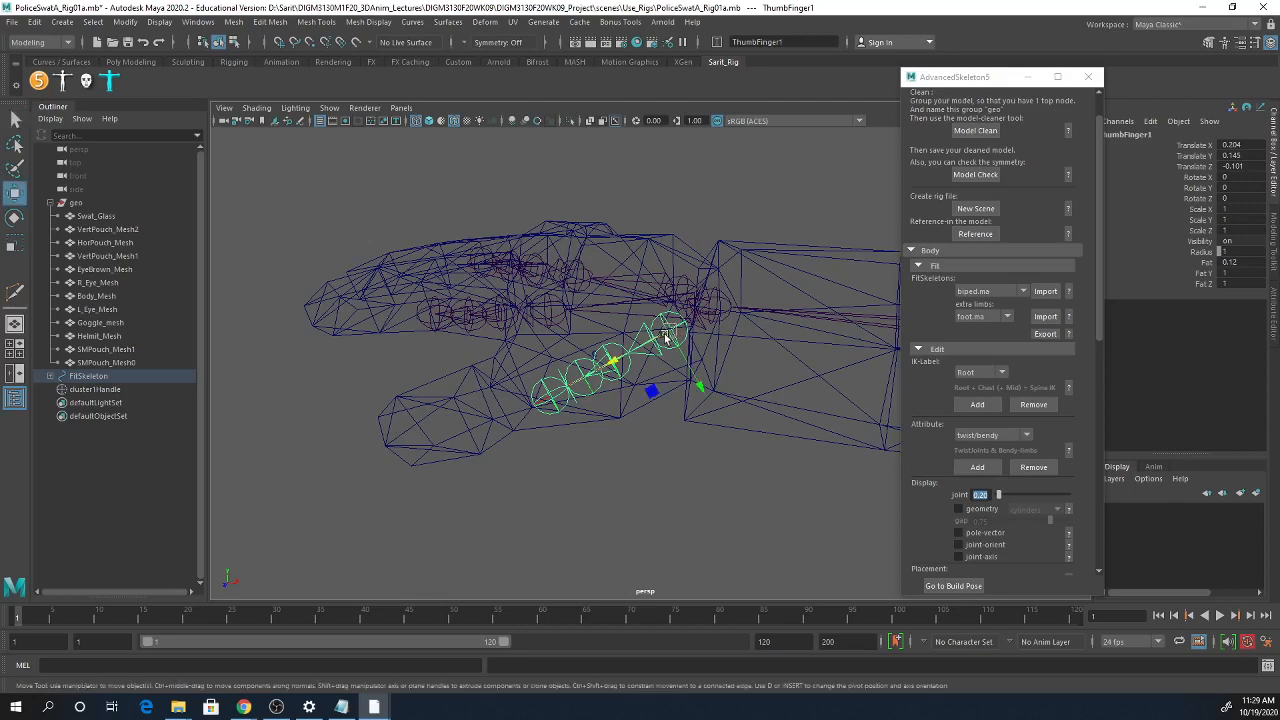
{"action": "left_click_drag", "start_coordinate": [663, 340], "coordinate": [687, 325], "text": "alt"}
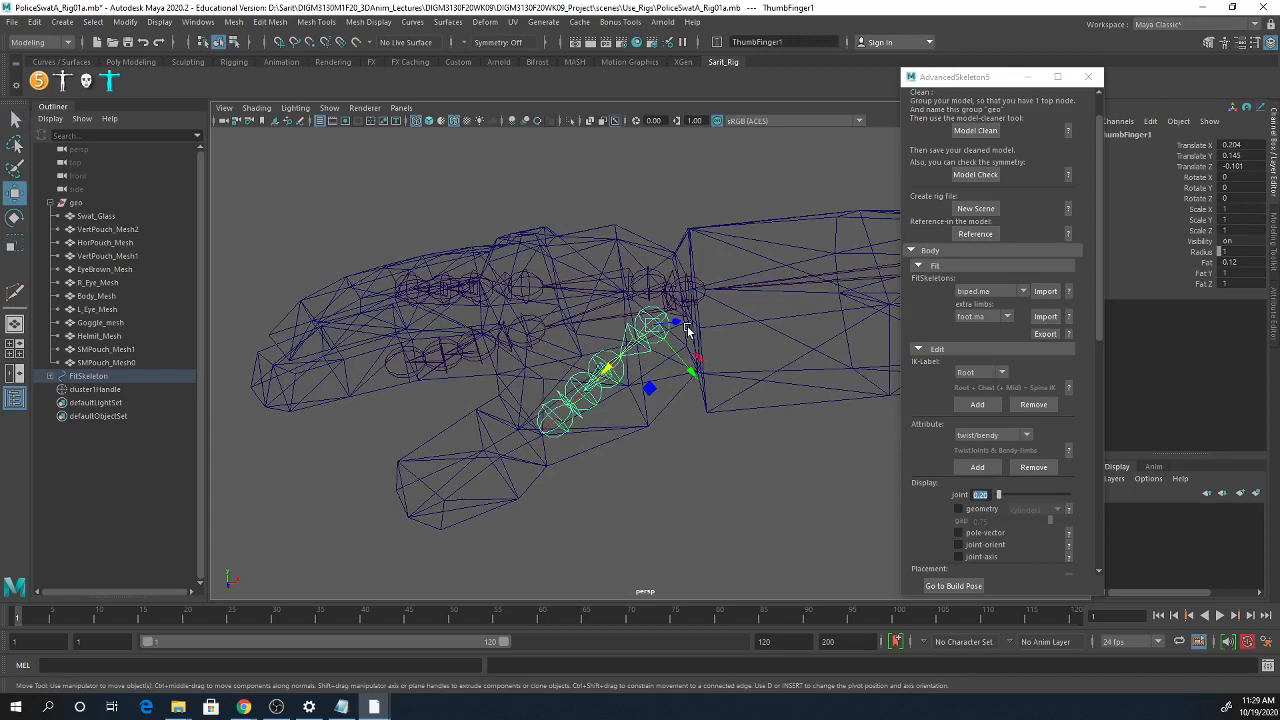
- Enable point snapping and snap the ThumbFinger2 joint onto the cluster at the base of the thumb
{"action": "left_click", "coordinate": [618, 378]}
{"action": "left_click_drag", "start_coordinate": [618, 378], "coordinate": [555, 357], "text": "alt"}
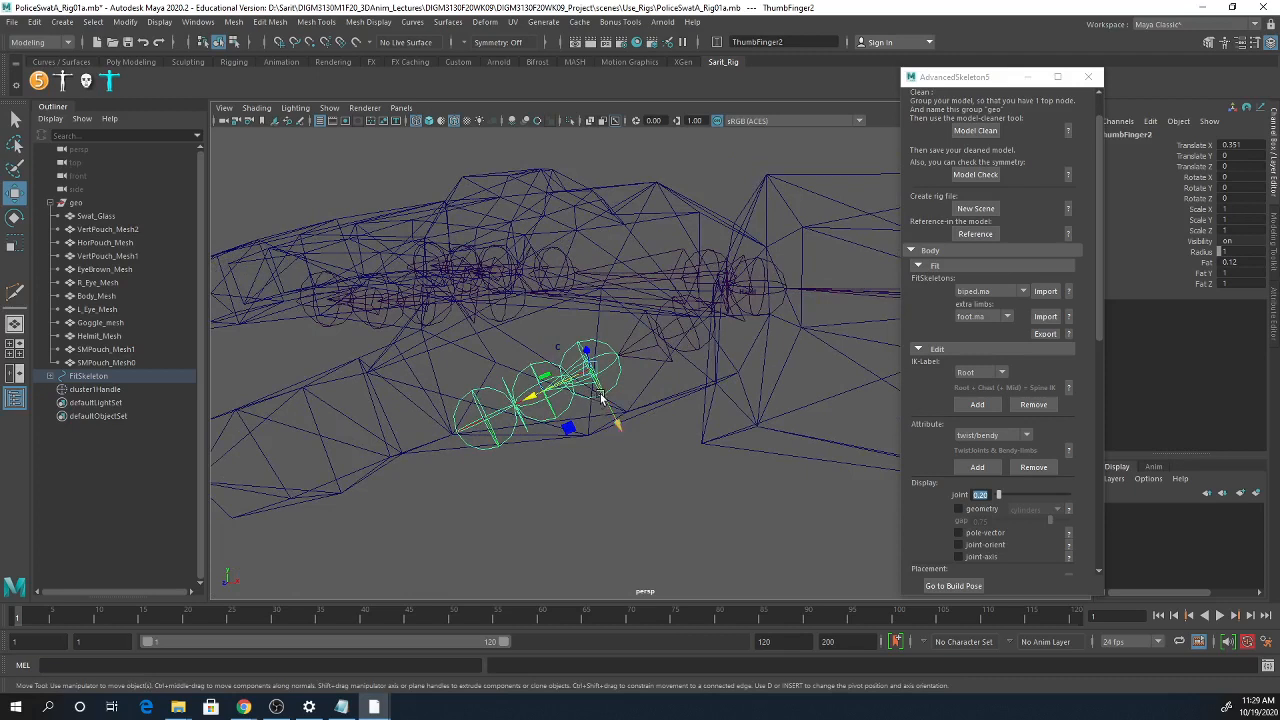
{"action": "key", "text": "v"}
{"action": "left_click", "coordinate": [311, 49]}
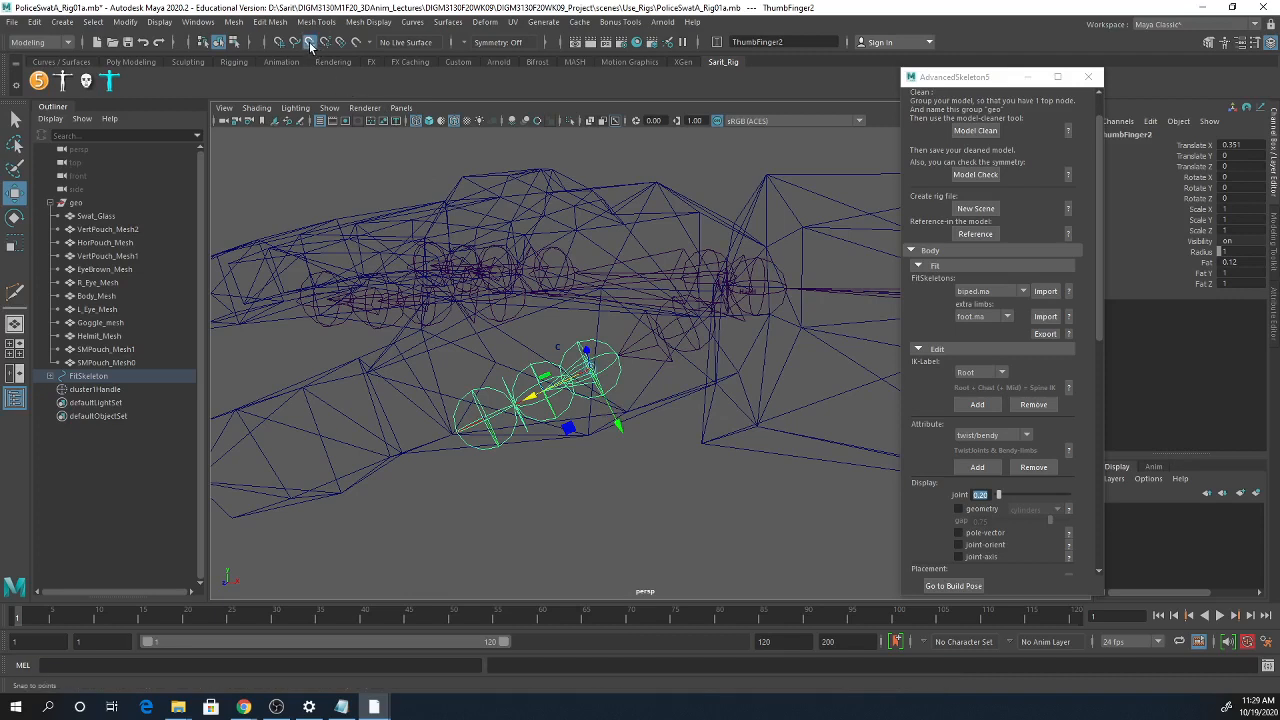
{"action": "left_click", "coordinate": [310, 46]}
{"action": "left_click", "coordinate": [310, 47]}
{"action": "left_click", "coordinate": [311, 49]}
{"action": "left_click", "coordinate": [311, 44]}
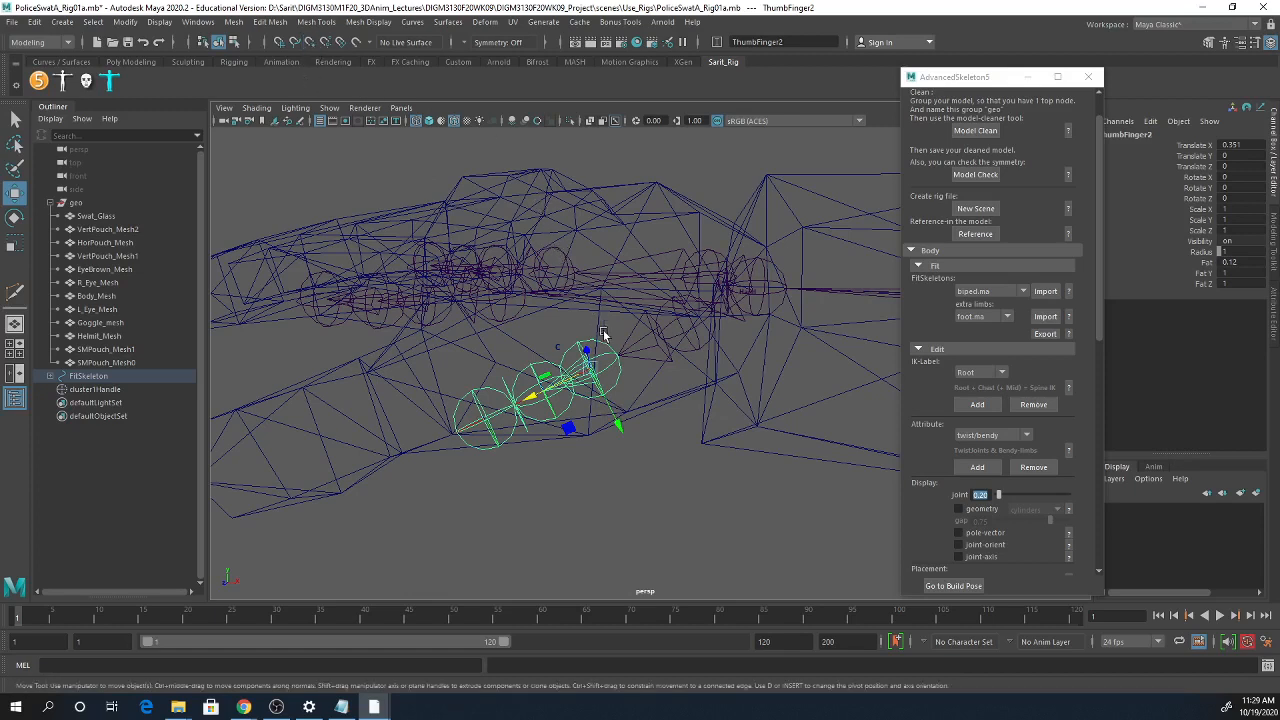
{"action": "key", "text": "v"}
{"action": "left_click_drag", "start_coordinate": [588, 373], "coordinate": [580, 368]}
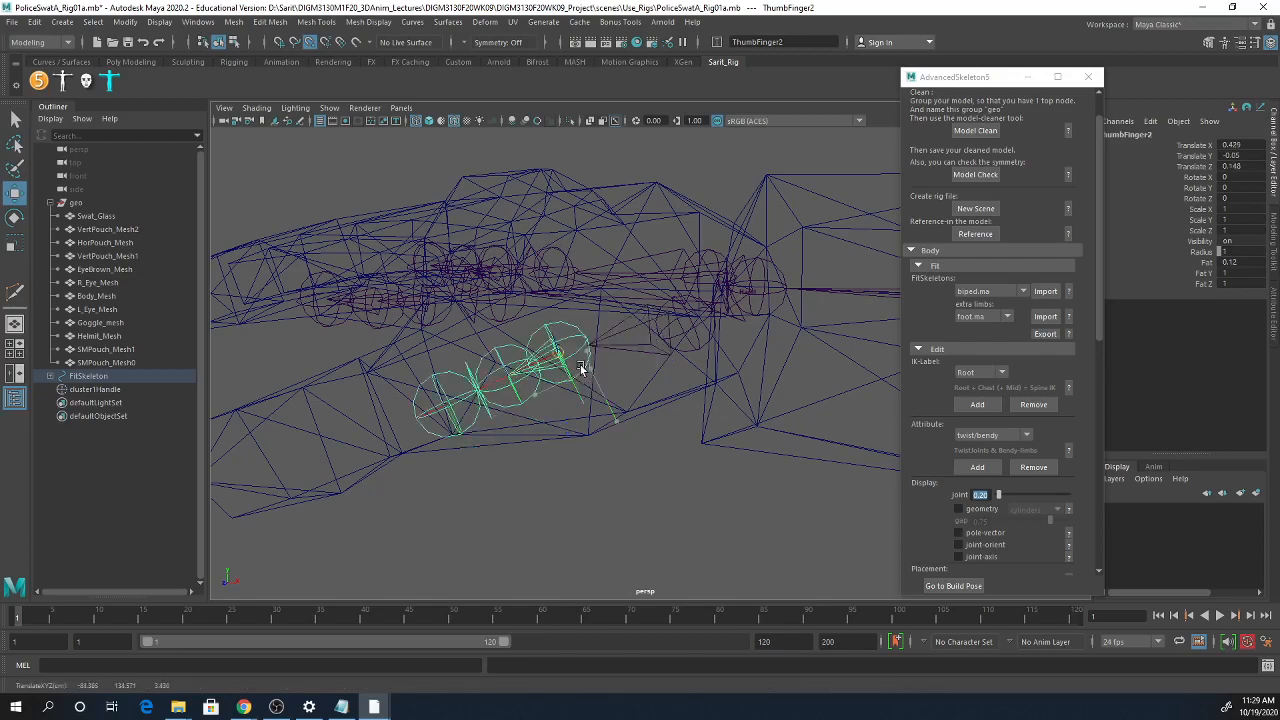
- Switch Body_Mesh to edge mode and select an edge near the thumb's middle knuckle
{"action": "left_click_drag", "start_coordinate": [586, 434], "coordinate": [631, 497], "text": "alt"}
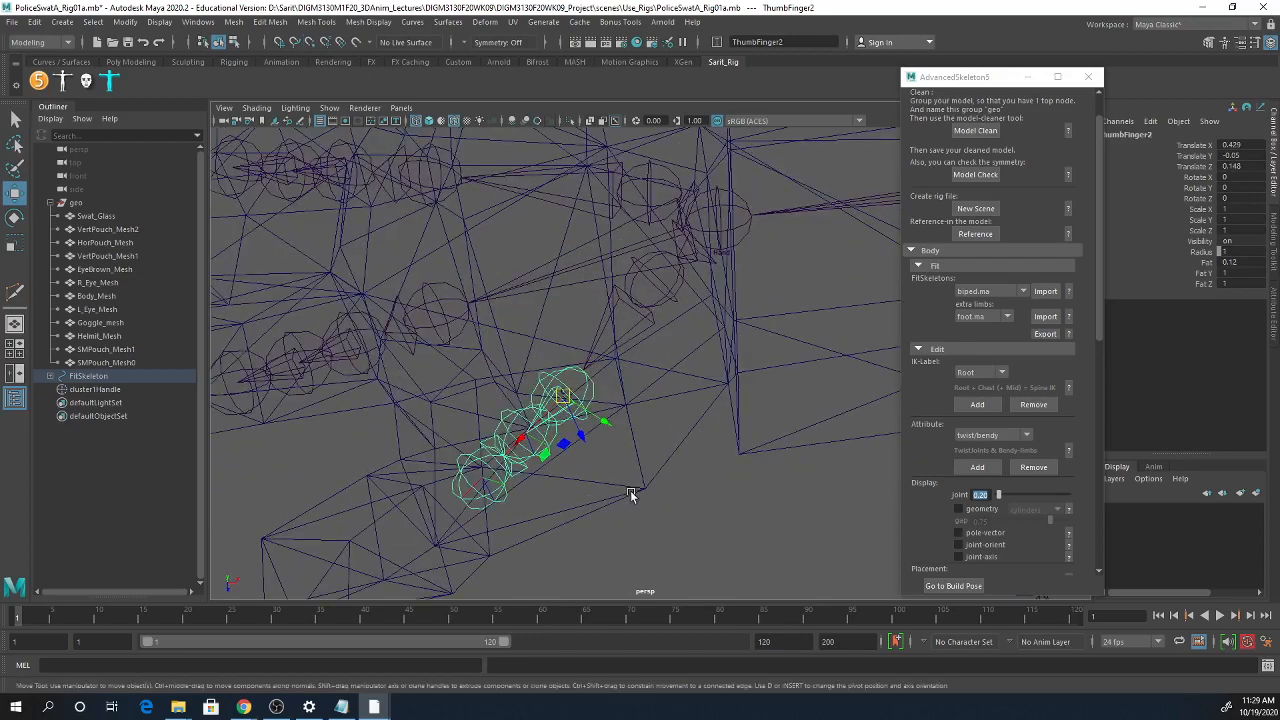
{"action": "left_click_drag", "start_coordinate": [605, 401], "coordinate": [644, 340], "text": "alt"}
{"action": "right_click_drag", "start_coordinate": [644, 340], "coordinate": [644, 273]}
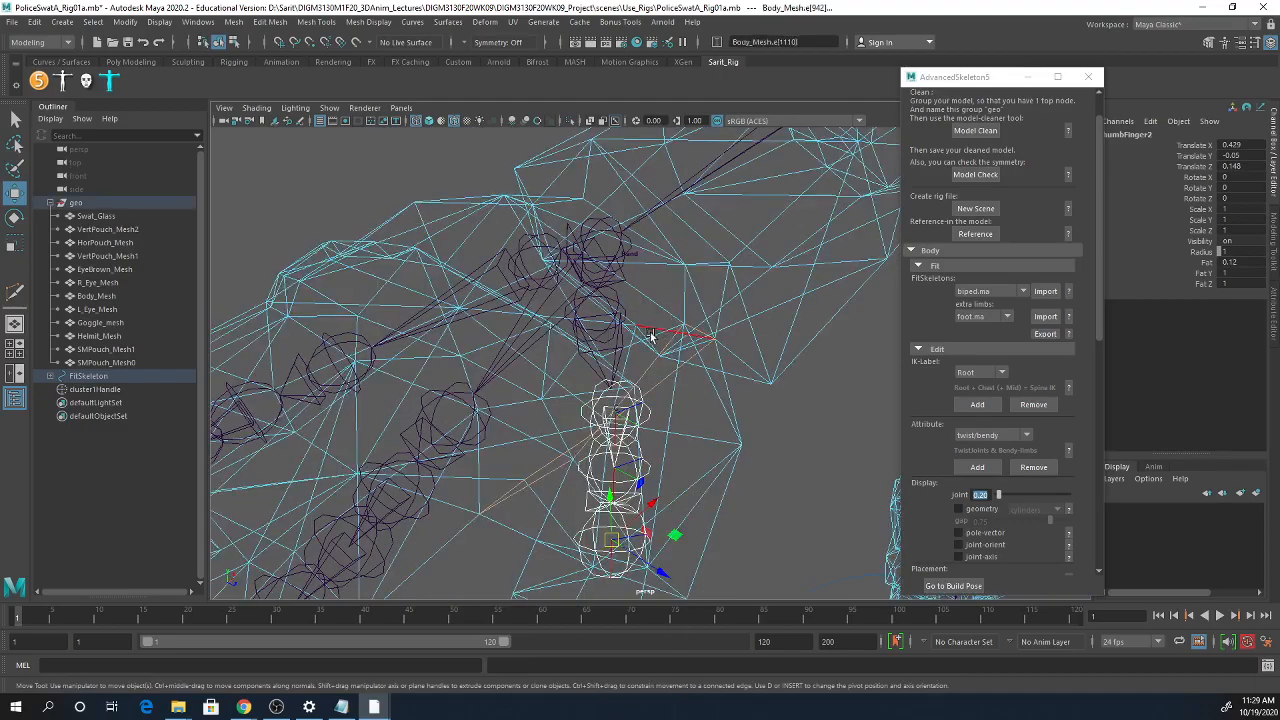
{"action": "left_click_drag", "start_coordinate": [652, 338], "coordinate": [594, 383], "text": "alt"}
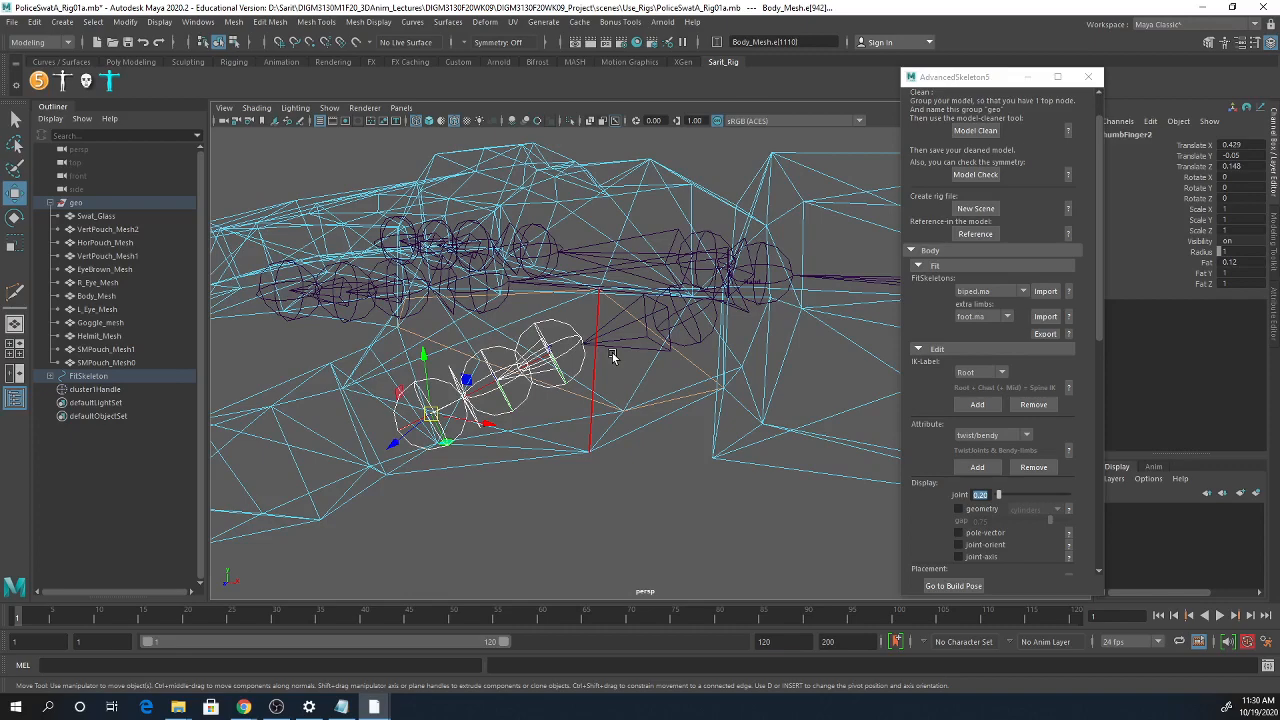
{"action": "left_click_drag", "start_coordinate": [620, 335], "coordinate": [478, 395], "text": "alt"}
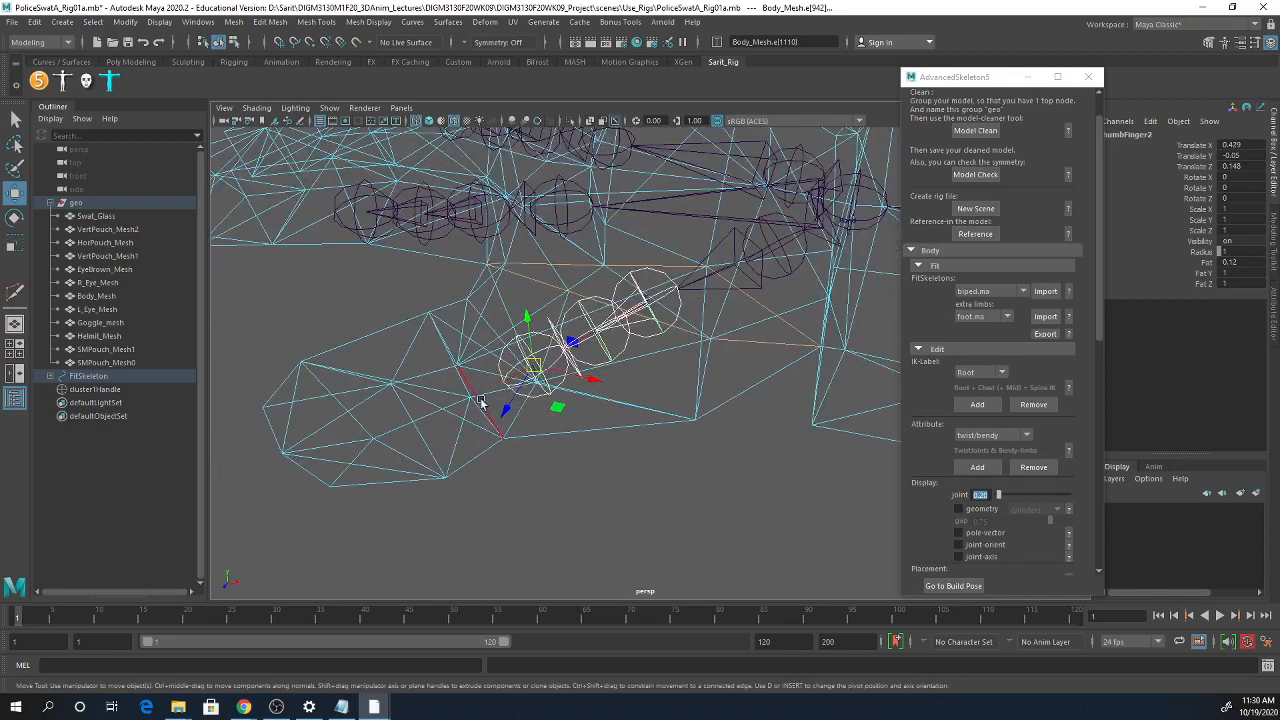
{"action": "right_click_drag", "start_coordinate": [477, 340], "coordinate": [485, 286]}
{"action": "left_click", "coordinate": [443, 341]}
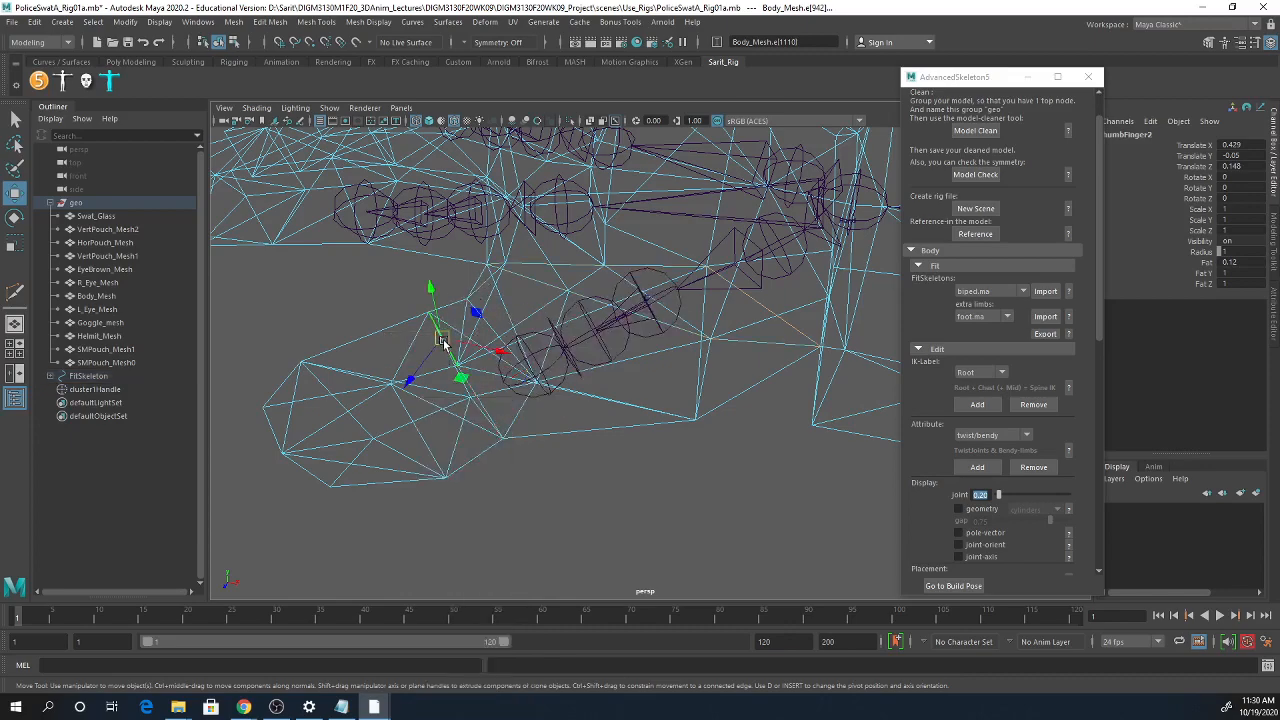
- Select the edges around the thumb's middle knuckle and create a cluster deformer from them
{"action": "left_click_drag", "start_coordinate": [529, 437], "coordinate": [476, 408], "text": "alt"}
{"action": "key", "text": "q"}
{"action": "left_click", "coordinate": [500, 404]}
{"action": "left_click", "coordinate": [467, 402]}
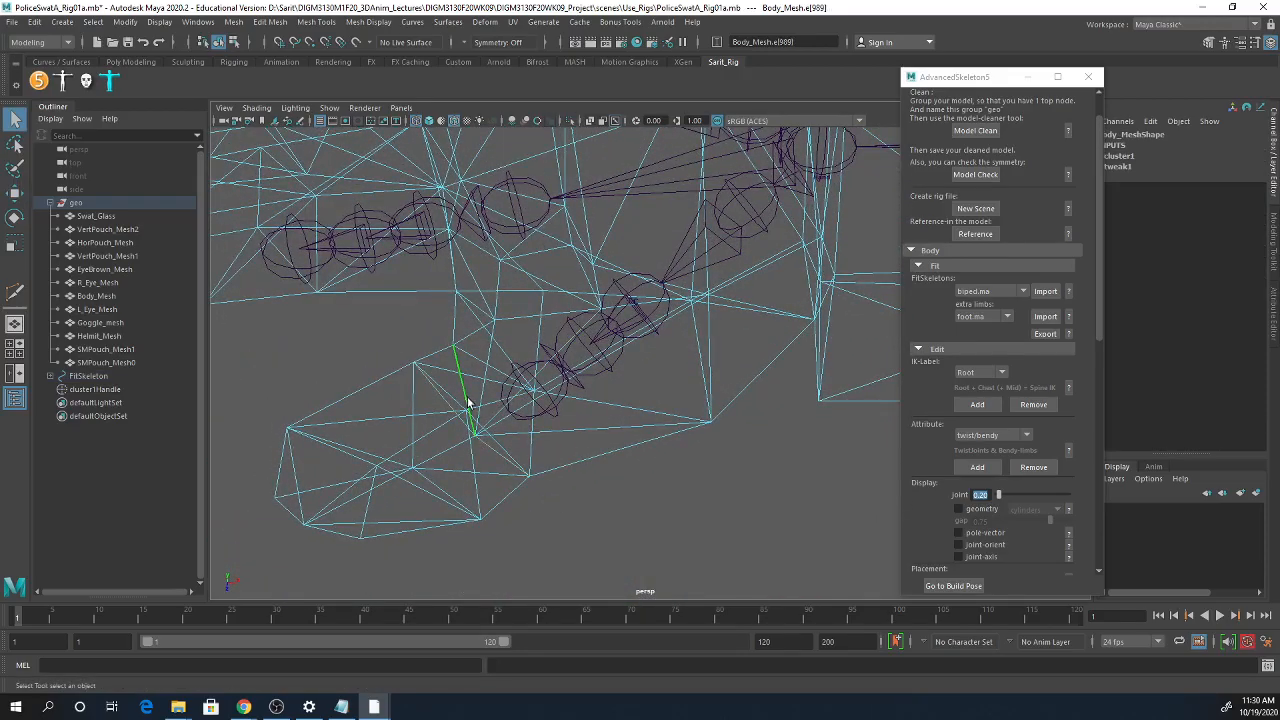
{"action": "left_click", "coordinate": [528, 476], "text": "shift"}
{"action": "left_click_drag", "start_coordinate": [530, 478], "coordinate": [480, 454], "text": "alt"}
{"action": "left_click", "coordinate": [519, 335], "text": "shift"}
{"action": "left_click", "coordinate": [734, 258], "text": "shift"}
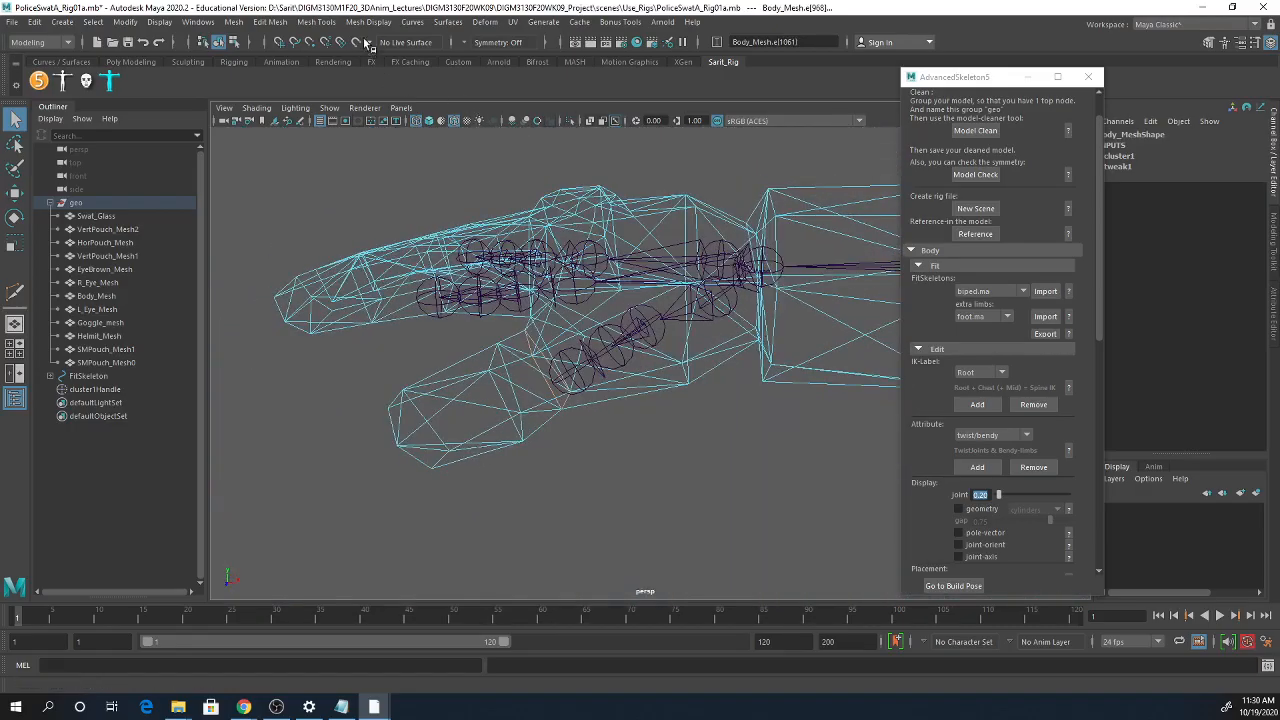
{"action": "left_click", "coordinate": [484, 23]}
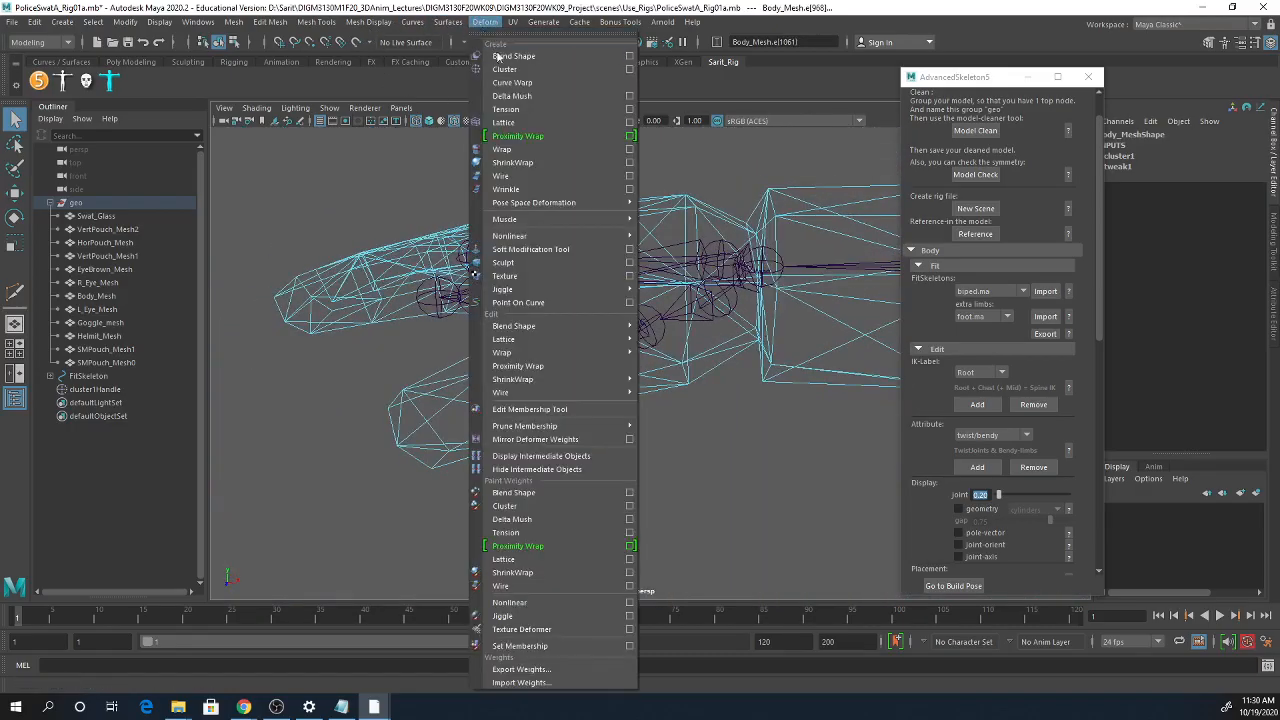
{"action": "left_click", "coordinate": [504, 69]}
- Select the edges around the thumb's last knuckle, nearest the tip, and create a cluster deformer from them
{"action": "scroll", "coordinate": [558, 309], "scroll_direction": "up", "scroll_amount": 3}
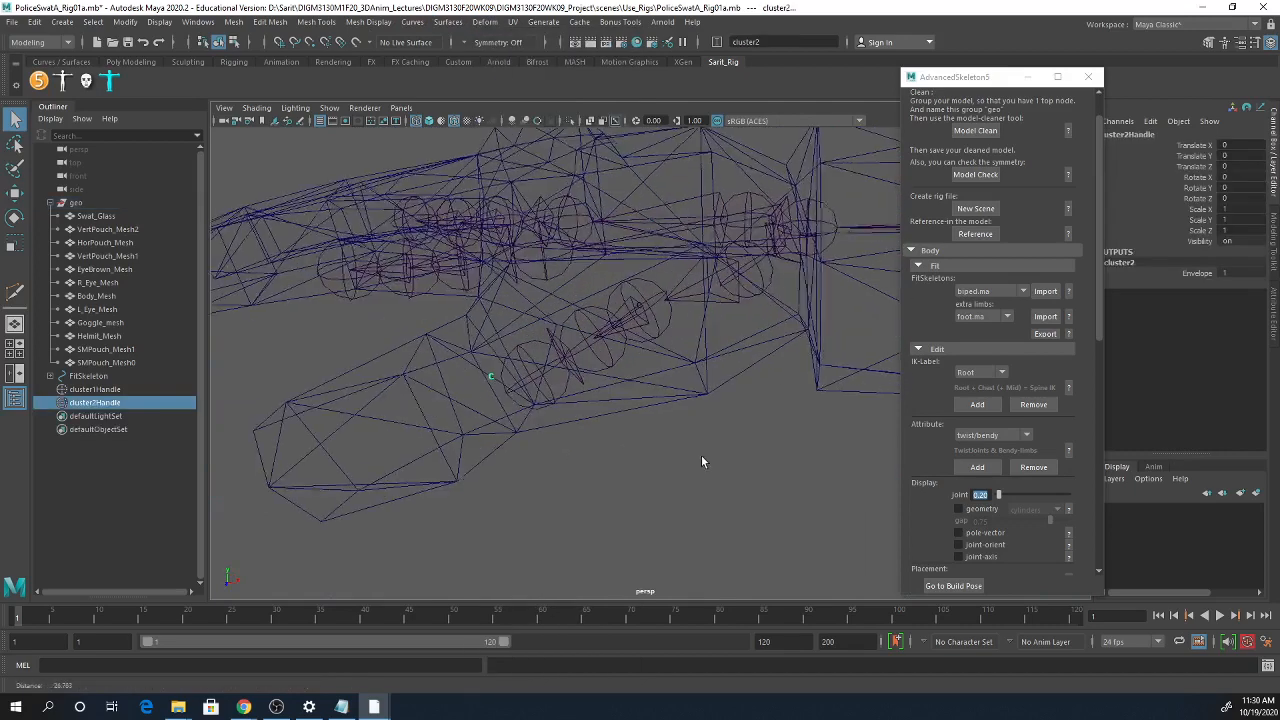
{"action": "right_click_drag", "start_coordinate": [432, 430], "coordinate": [432, 305]}
{"action": "left_click", "coordinate": [422, 414]}
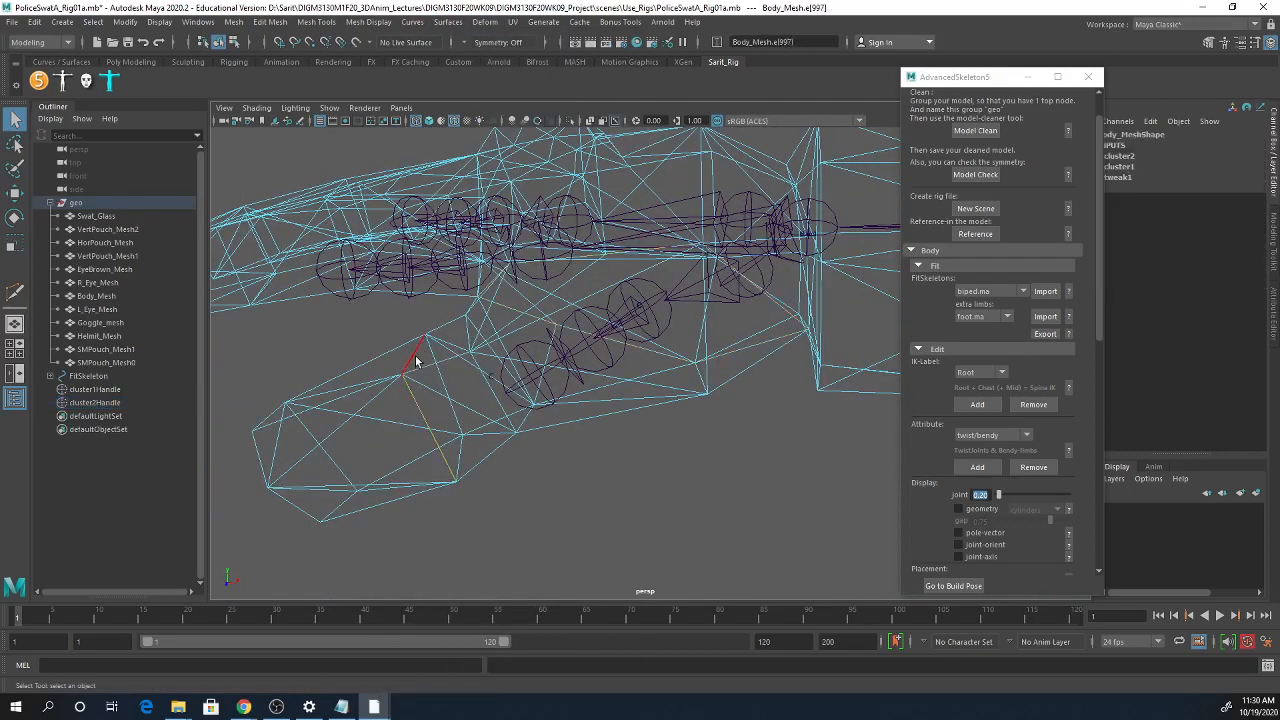
{"action": "left_click", "coordinate": [462, 455]}
{"action": "key", "text": "g"}
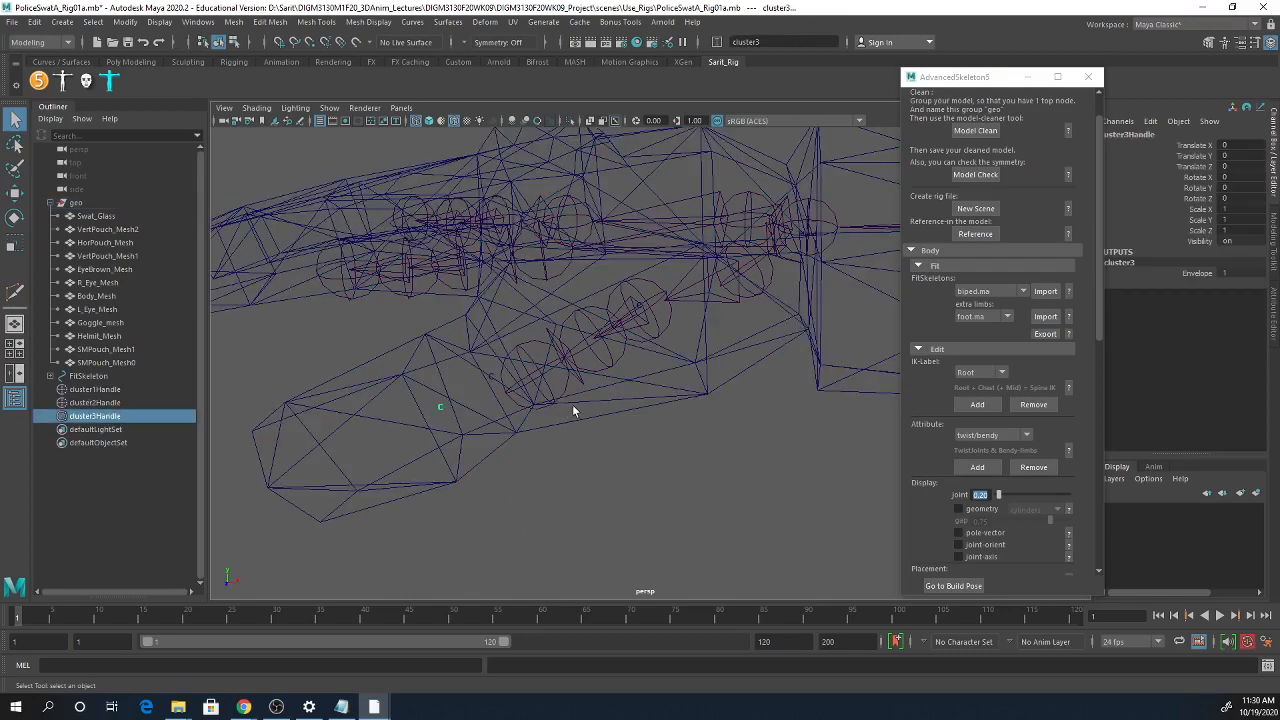
- Select the edges around the base of the index finger and create a cluster deformer from them
{"action": "mouse_move", "coordinate": [573, 410]}
{"action": "left_mouse_down", "text": "alt"}
{"action": "mouse_move", "coordinate": [414, 357]}
{"action": "mouse_move", "coordinate": [464, 398]}
{"action": "mouse_move", "coordinate": [481, 377]}
{"action": "mouse_move", "coordinate": [563, 409]}
{"action": "left_mouse_up", "text": "alt"}
{"action": "right_click_drag", "start_coordinate": [563, 409], "coordinate": [625, 461], "text": "alt"}
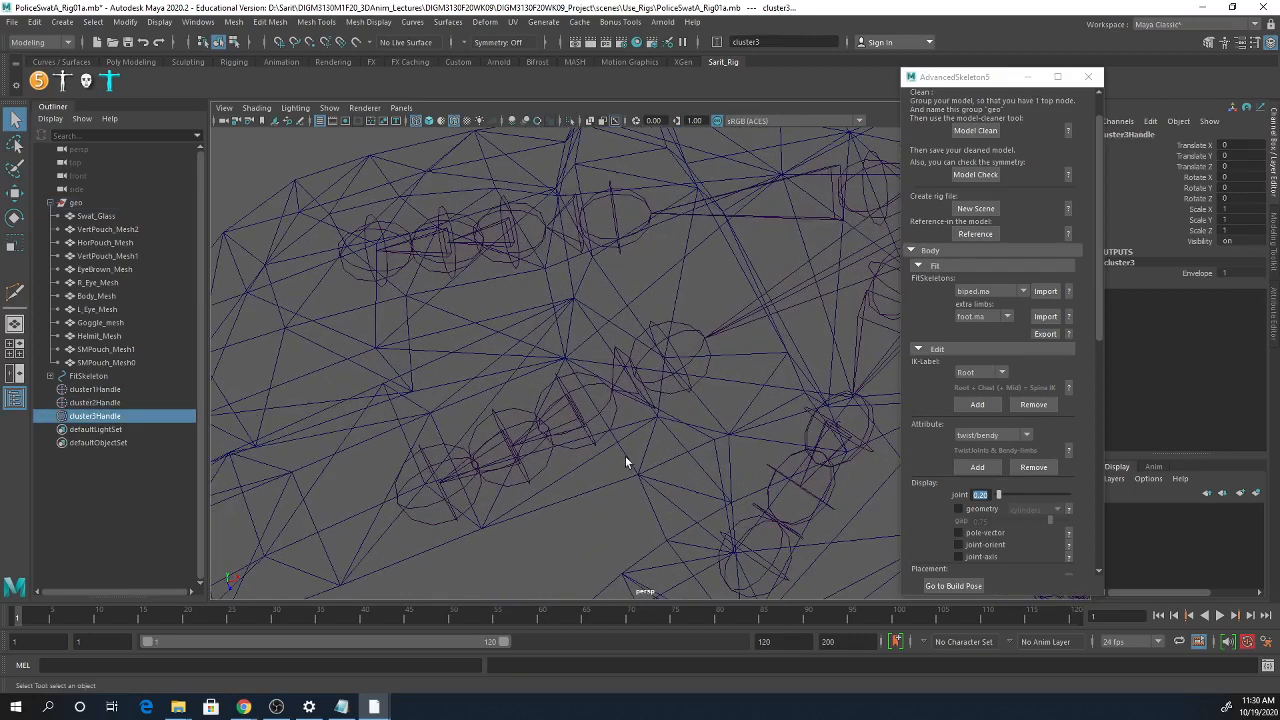
{"action": "right_click_drag", "start_coordinate": [626, 372], "coordinate": [622, 300]}
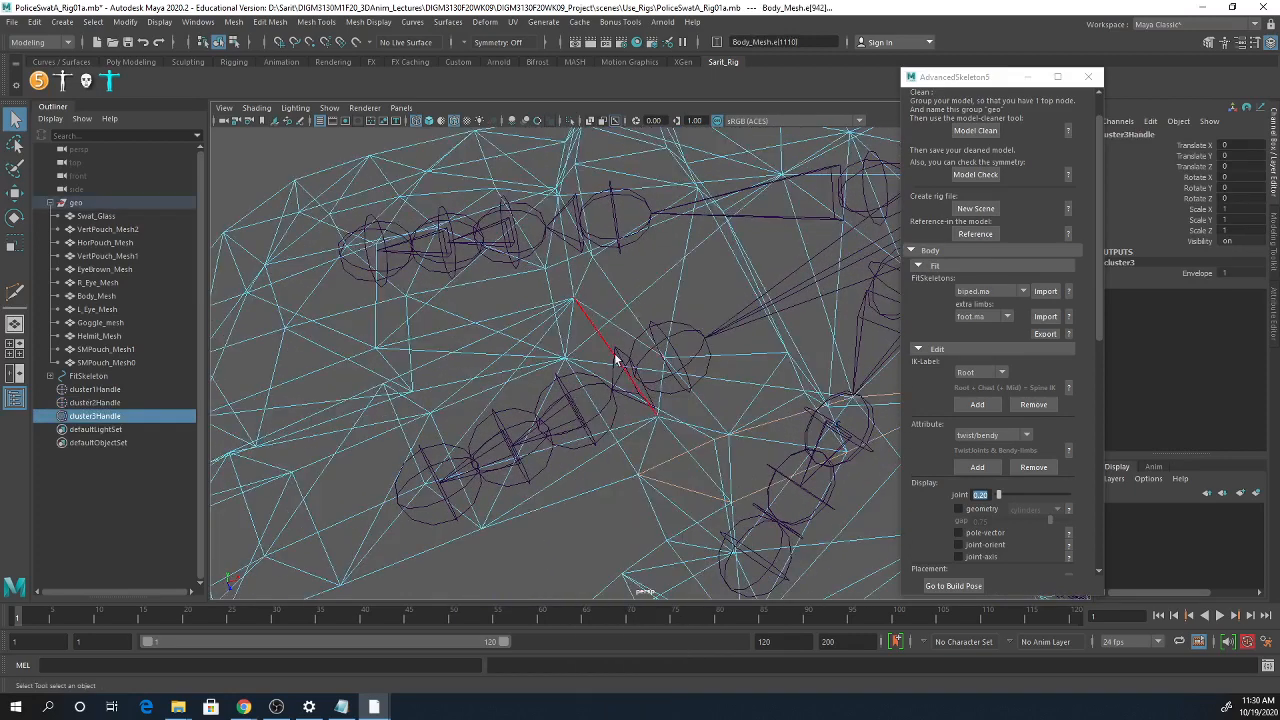
{"action": "left_click", "coordinate": [615, 355]}
{"action": "left_click", "coordinate": [648, 458], "text": "shift"}
{"action": "left_click", "coordinate": [631, 466], "text": "shift"}
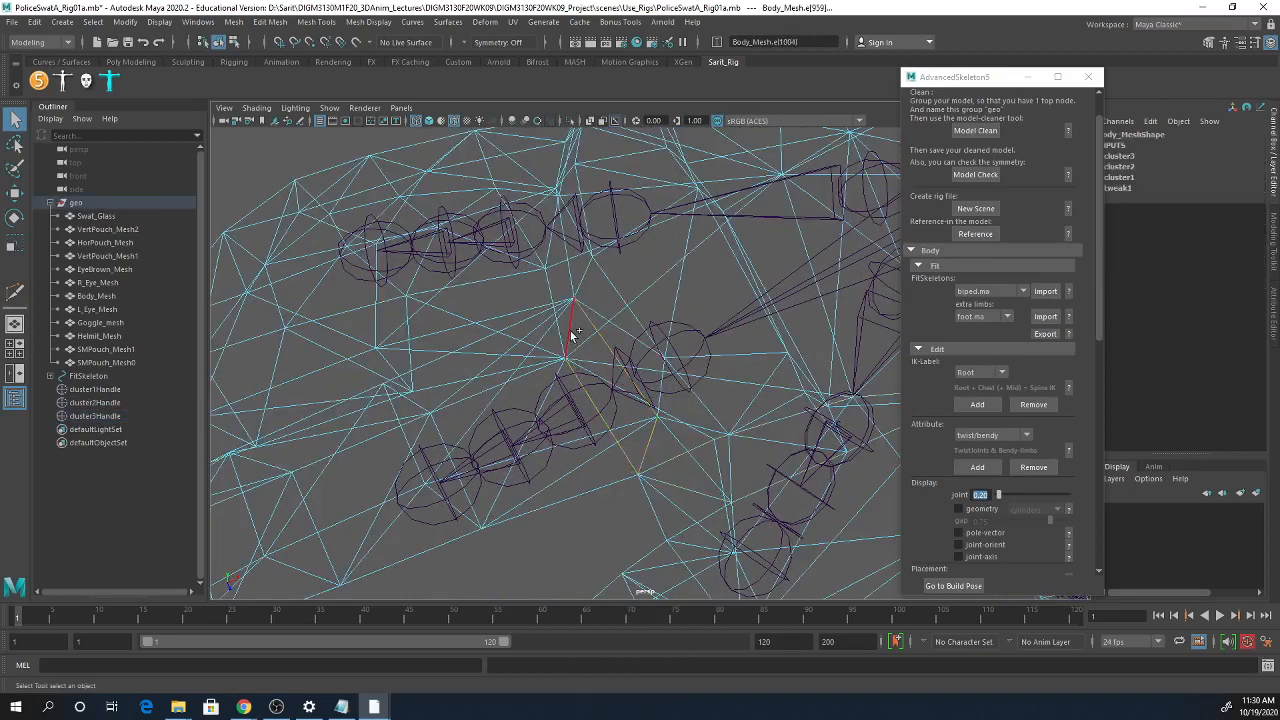
{"action": "left_click", "coordinate": [571, 335], "text": "shift"}
{"action": "key", "text": "g"}
- Select the edges around the index finger's middle knuckle and create a cluster deformer from them
{"action": "middle_click_drag", "start_coordinate": [592, 478], "coordinate": [615, 467], "text": "alt"}
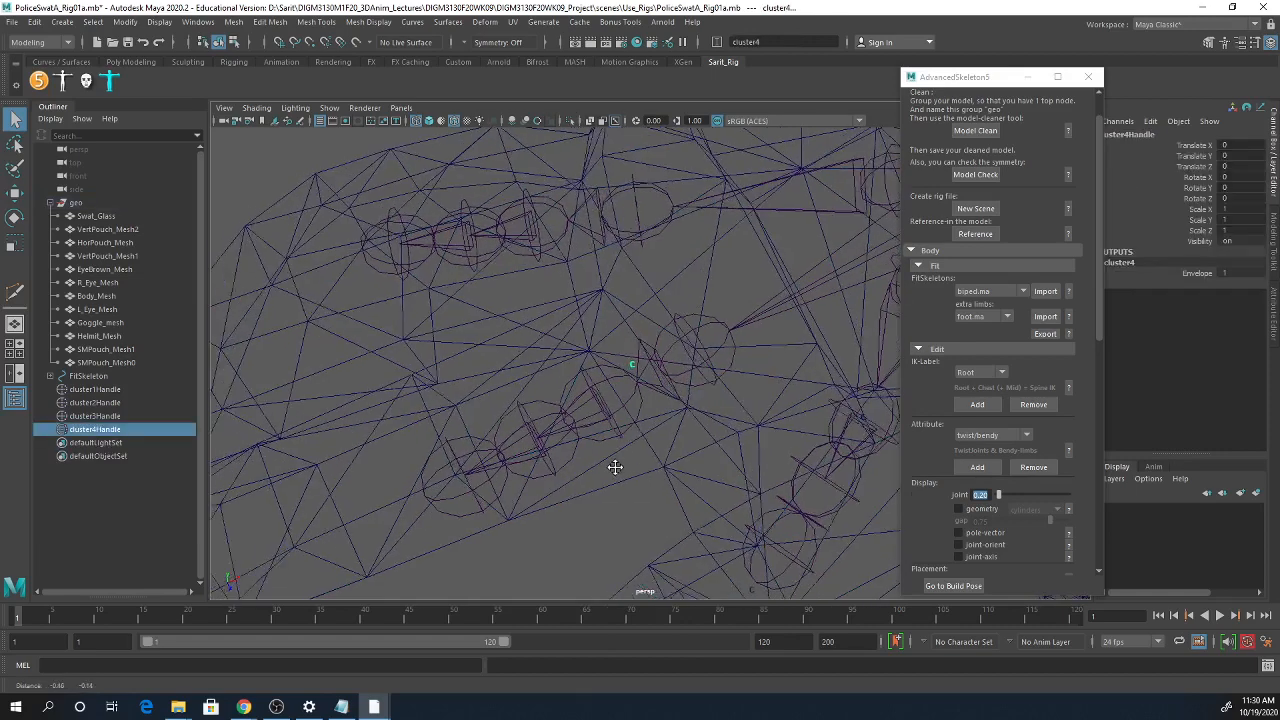
{"action": "left_click_drag", "start_coordinate": [615, 467], "coordinate": [498, 419], "text": "alt"}
{"action": "right_click_drag", "start_coordinate": [509, 340], "coordinate": [510, 298]}
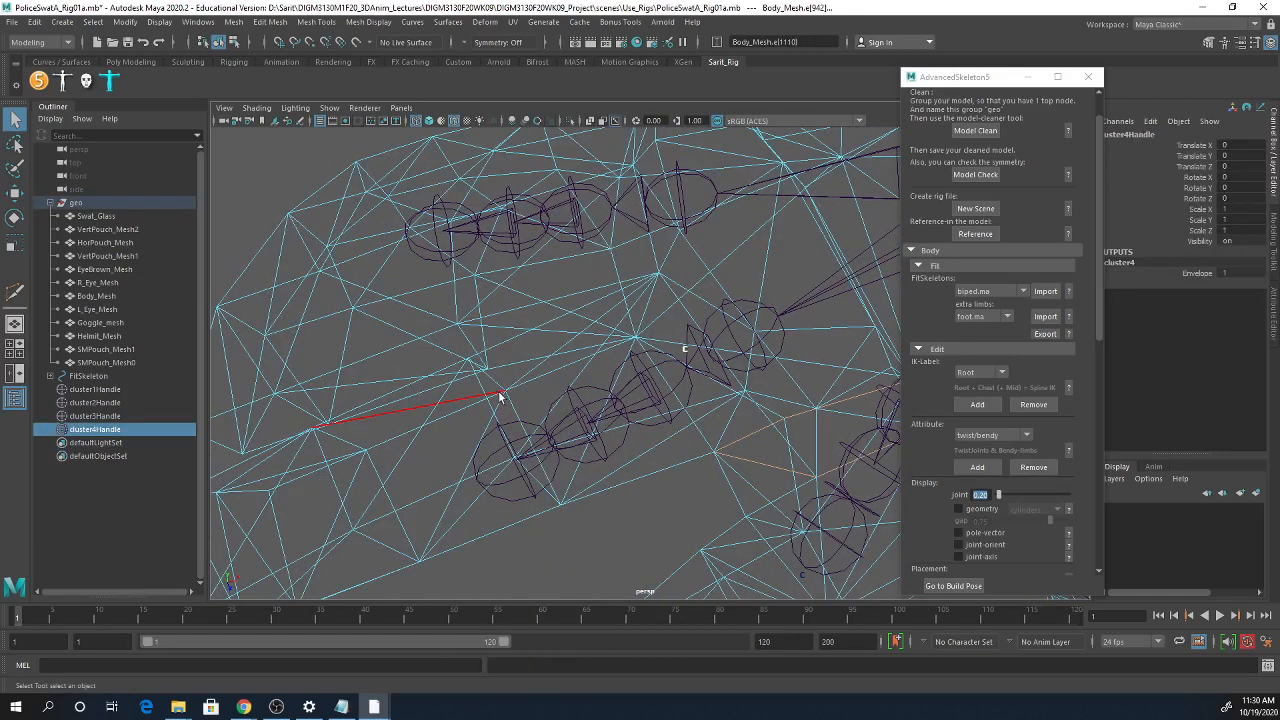
{"action": "left_click", "coordinate": [500, 402]}
{"action": "left_click", "coordinate": [495, 384], "text": "shift"}
{"action": "left_click", "coordinate": [483, 385], "text": "shift"}
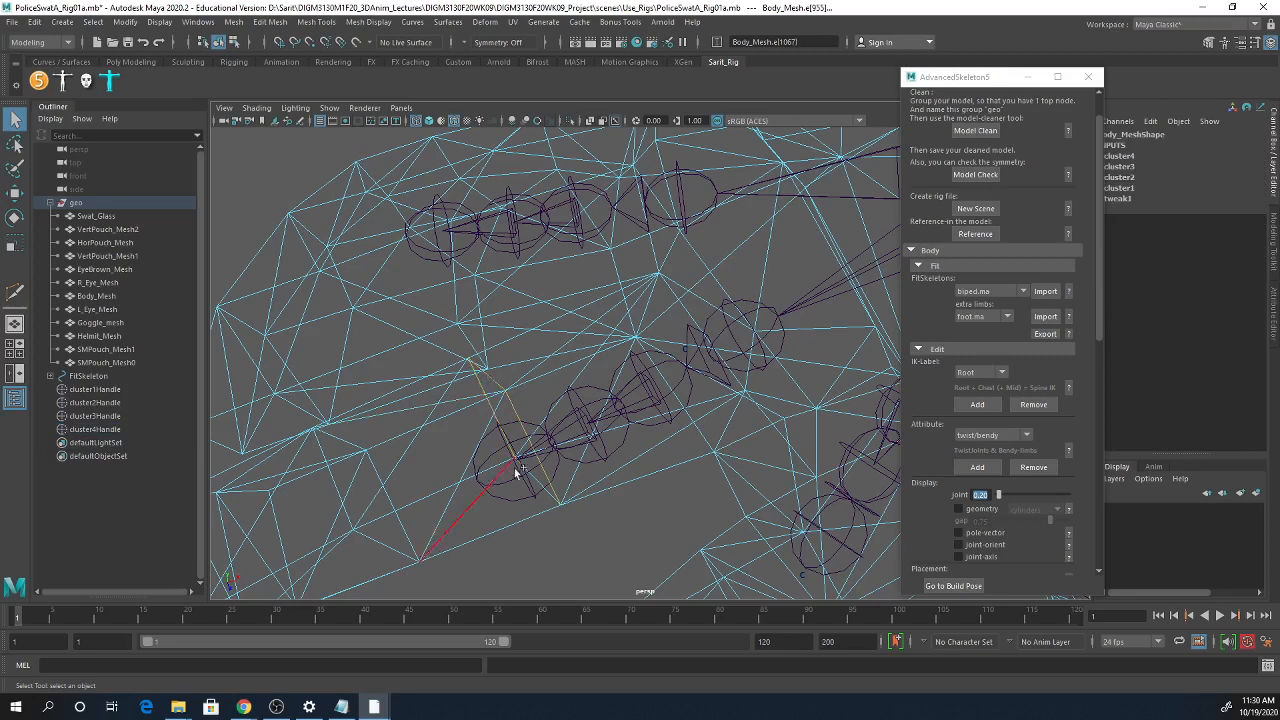
{"action": "key", "text": "g"}
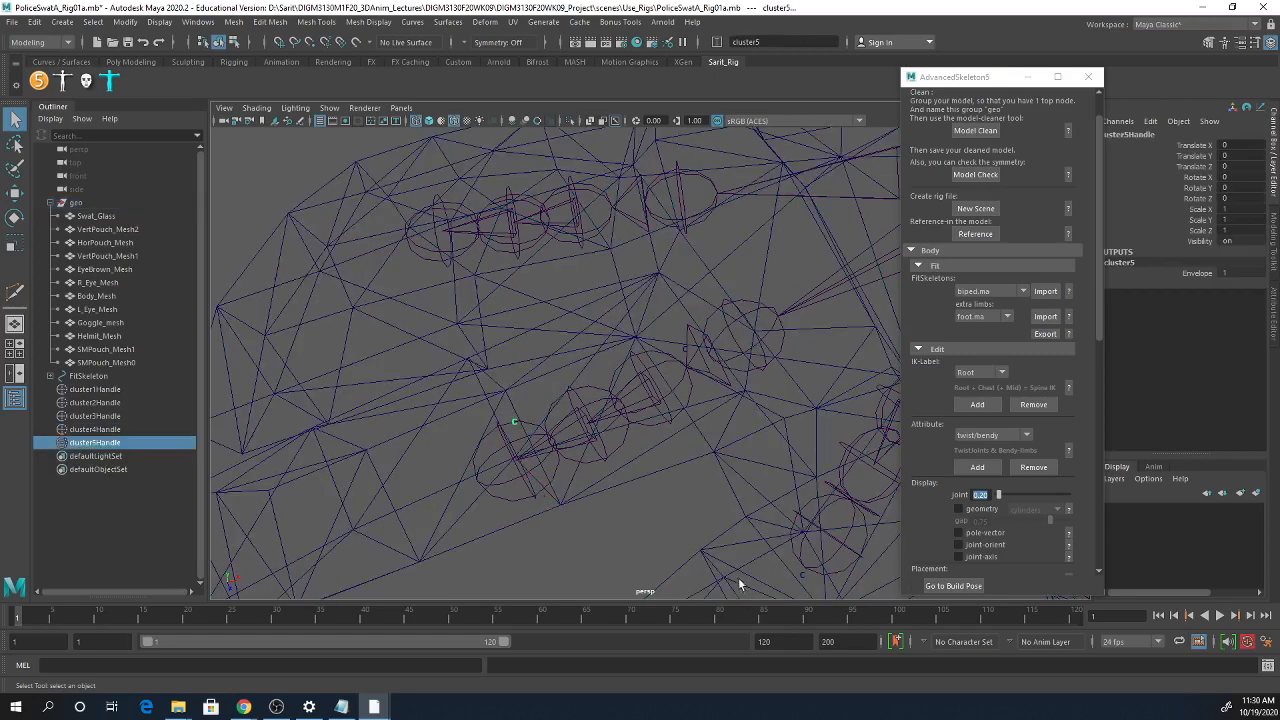
- Select the edges around the index finger's last knuckle, nearest the tip, and create a cluster deformer from them
{"action": "right_click_drag", "start_coordinate": [701, 537], "coordinate": [519, 479], "text": "alt"}
{"action": "middle_click_drag", "start_coordinate": [519, 479], "coordinate": [583, 466], "text": "alt"}
{"action": "right_click_drag", "start_coordinate": [526, 421], "coordinate": [526, 310]}
{"action": "left_click", "coordinate": [524, 418]}
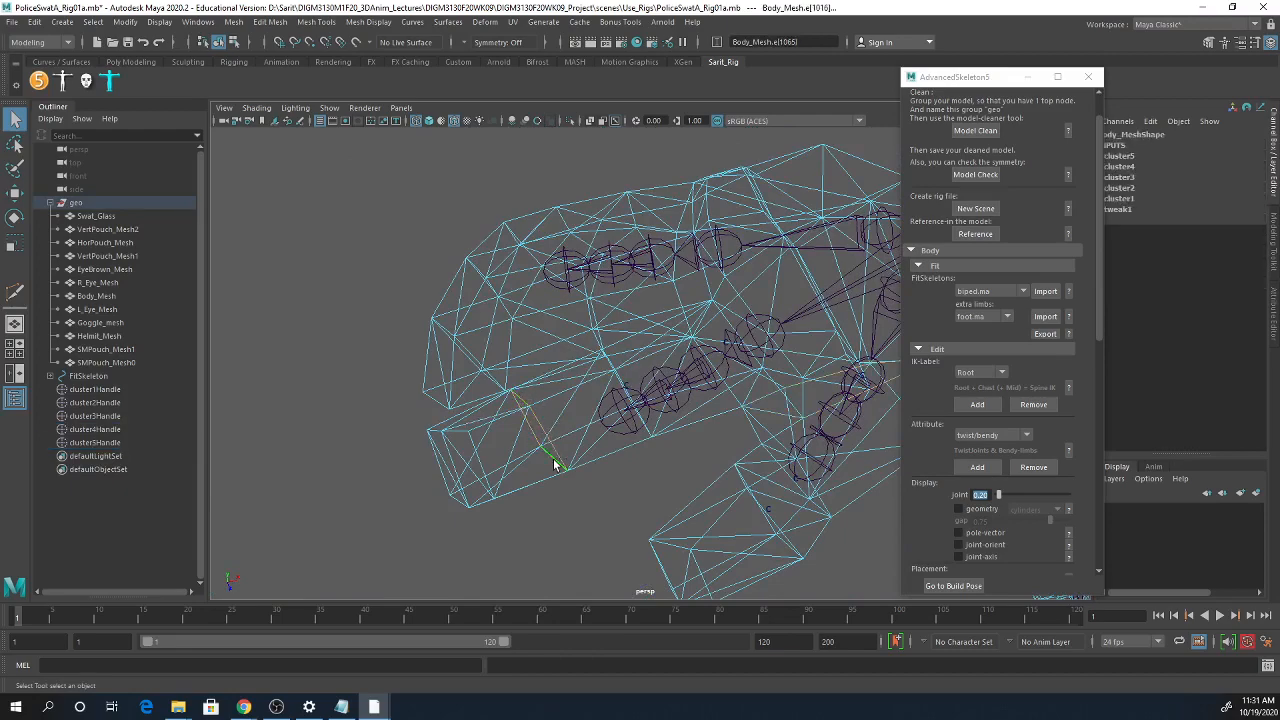
{"action": "key", "text": "g"}
- Select the edges around the base of the merged outer fingers and create a cluster deformer from them
{"action": "left_click_drag", "start_coordinate": [643, 400], "coordinate": [712, 404], "text": "alt"}
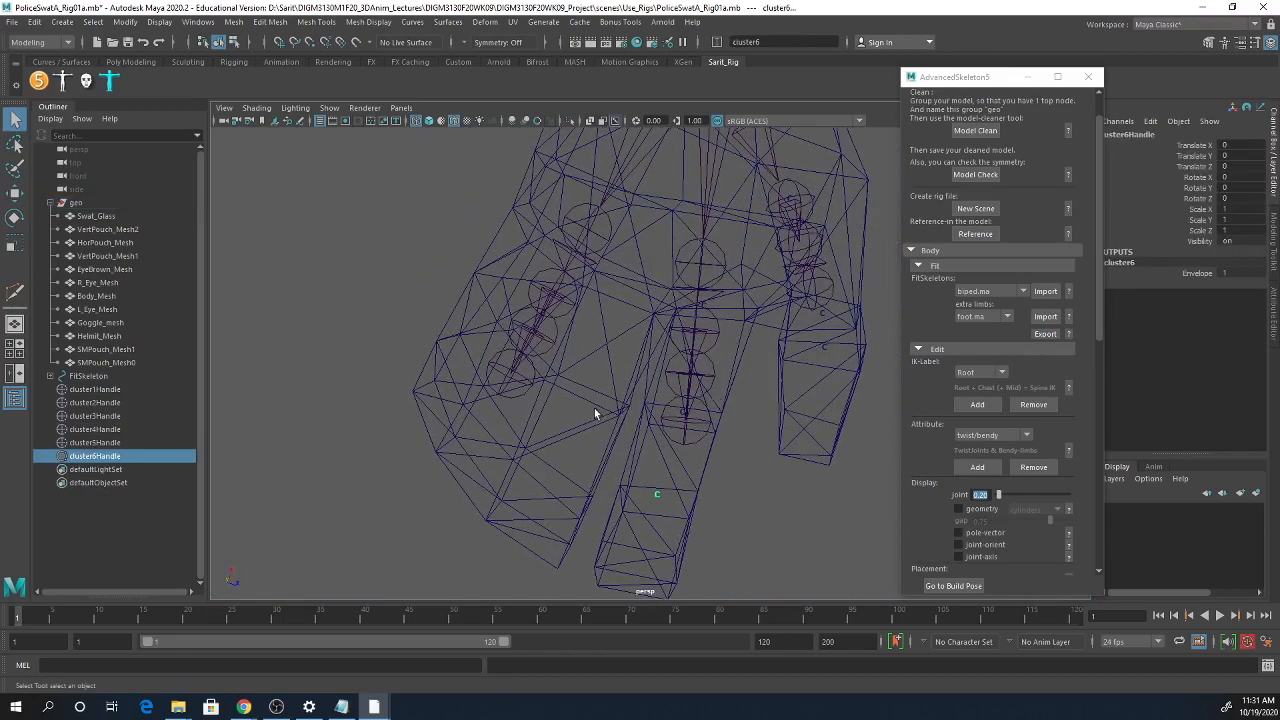
{"action": "left_click_drag", "start_coordinate": [594, 413], "coordinate": [564, 403], "text": "alt"}
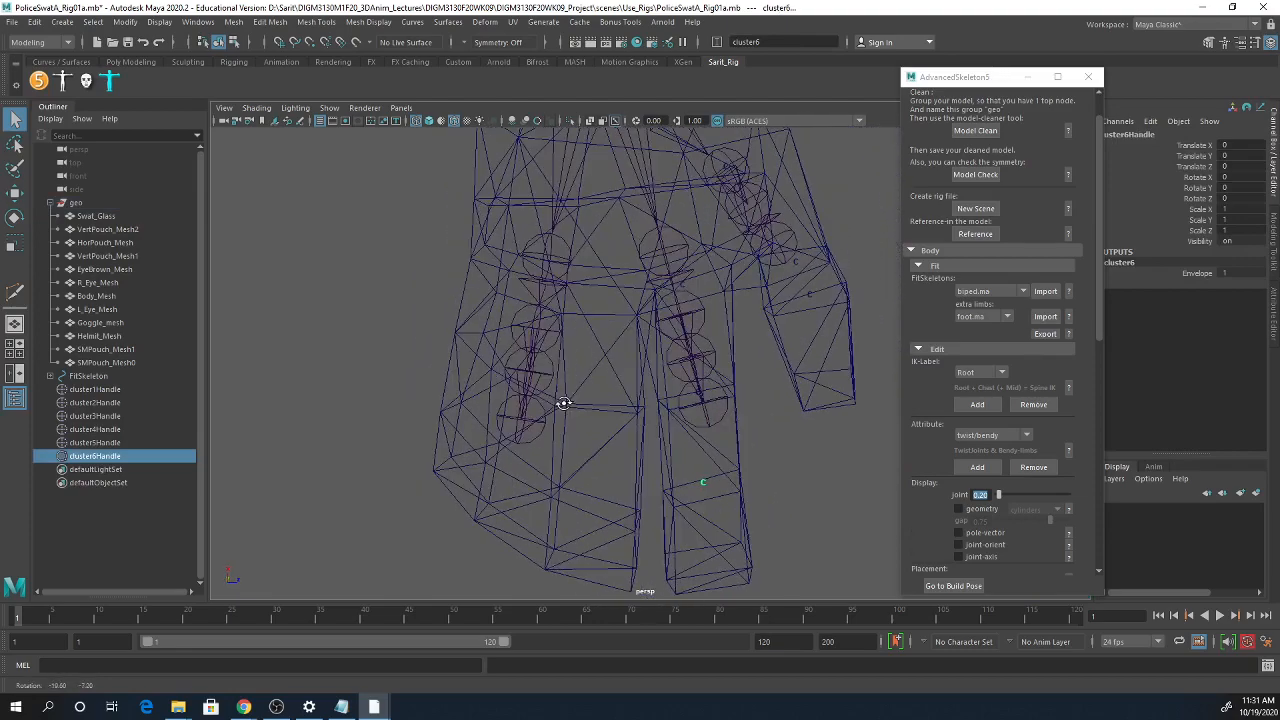
{"action": "right_click_drag", "start_coordinate": [604, 287], "coordinate": [597, 238]}
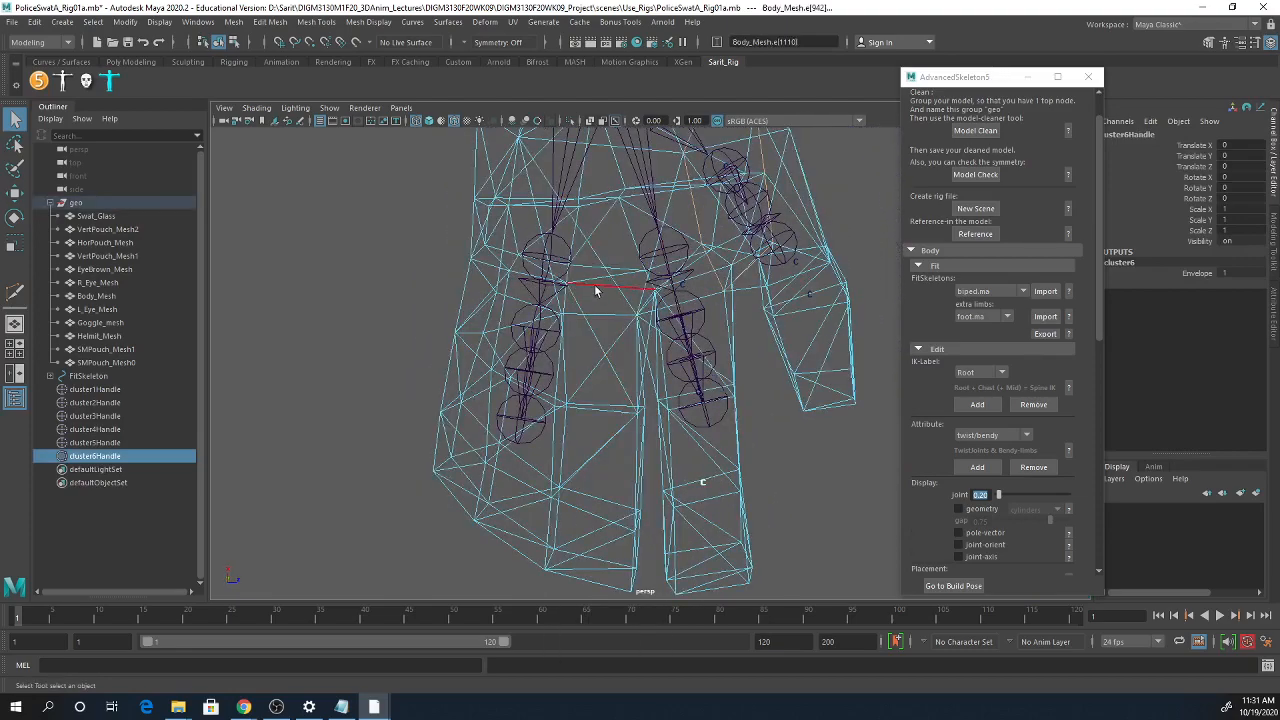
{"action": "left_click", "coordinate": [594, 284]}
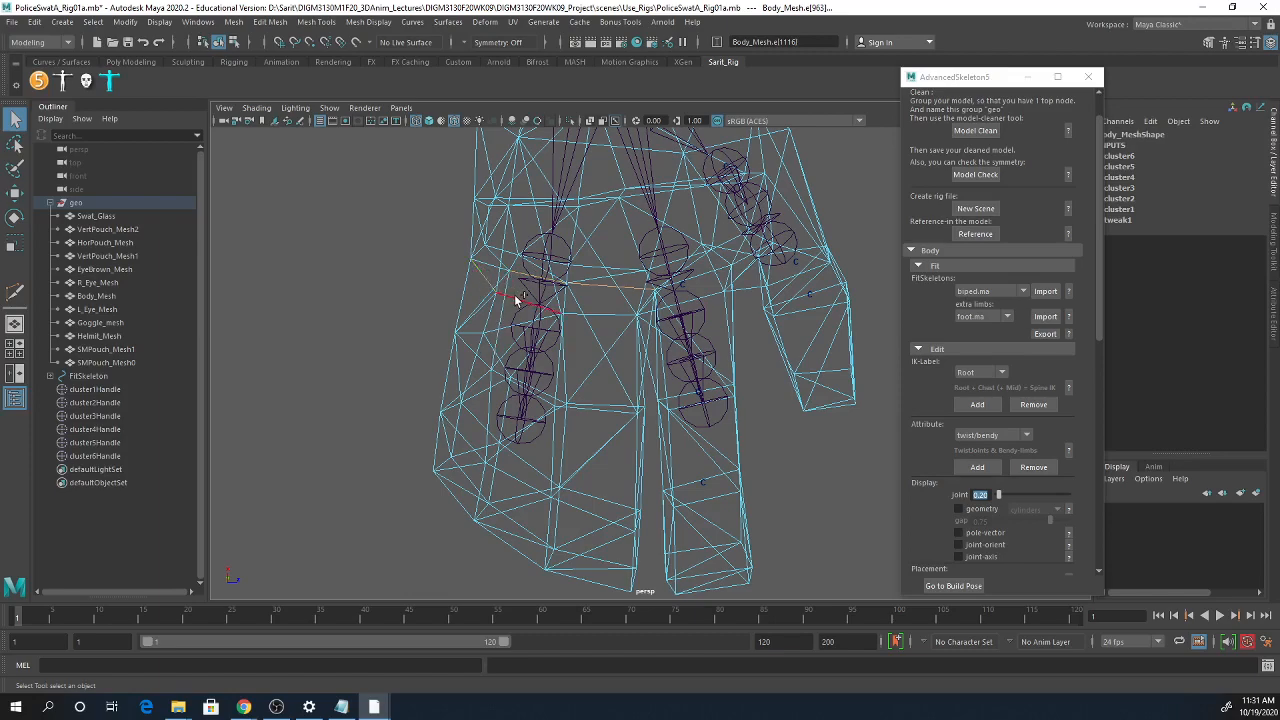
{"action": "left_click_drag", "start_coordinate": [608, 322], "coordinate": [528, 357], "text": "alt"}
- Select the edges around the middle knuckle of the merged outer fingers and create a cluster deformer from them
{"action": "mouse_move", "coordinate": [567, 322]}
{"action": "left_mouse_down", "text": "alt"}
{"action": "mouse_move", "coordinate": [620, 349]}
{"action": "mouse_move", "coordinate": [583, 323]}
{"action": "left_mouse_up", "text": "alt"}
{"action": "right_click_drag", "start_coordinate": [583, 323], "coordinate": [584, 297]}
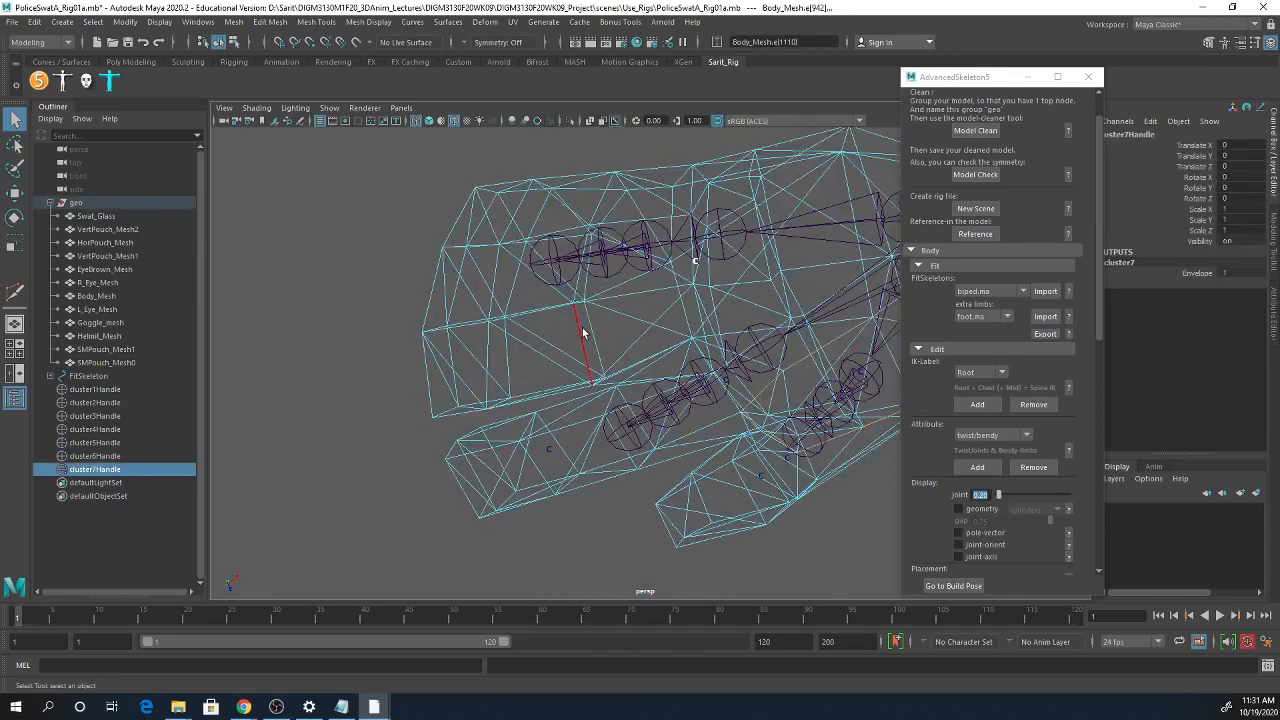
{"action": "left_click", "coordinate": [584, 333]}
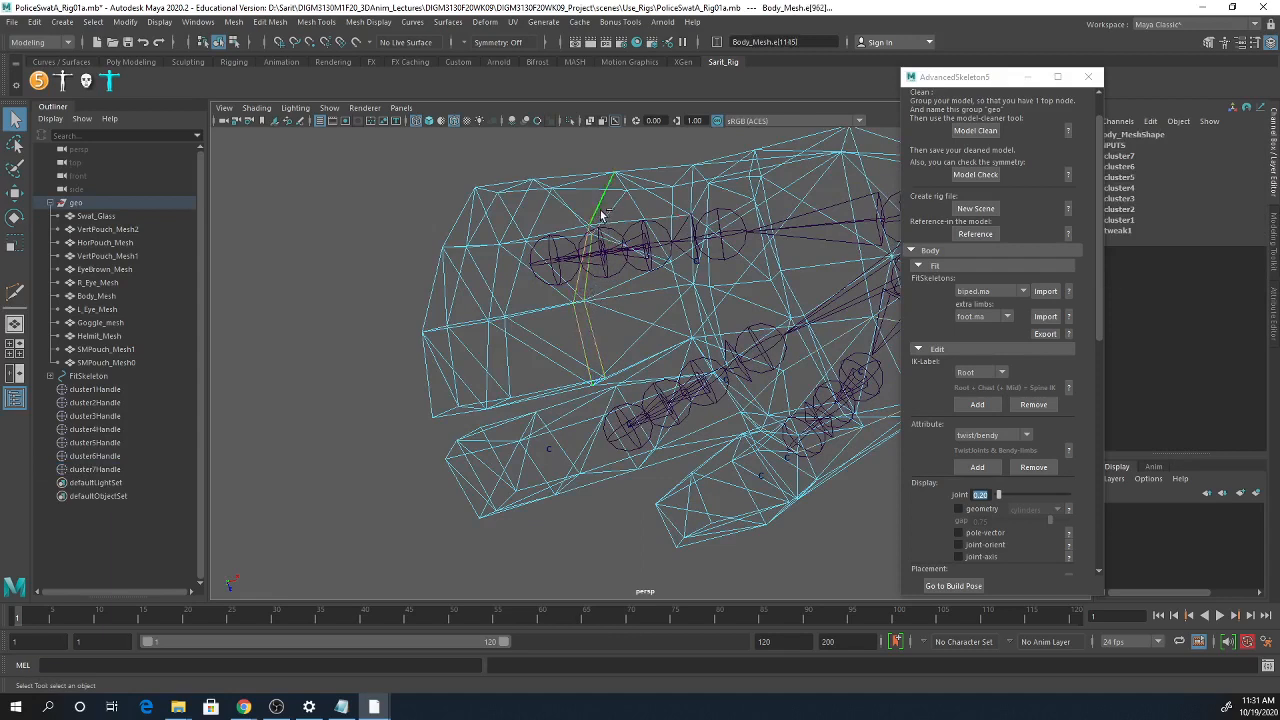
{"action": "left_click_drag", "start_coordinate": [621, 193], "coordinate": [607, 319], "text": "alt"}
{"action": "left_click_drag", "start_coordinate": [602, 415], "coordinate": [540, 374], "text": "alt"}
{"action": "key", "text": "g"}
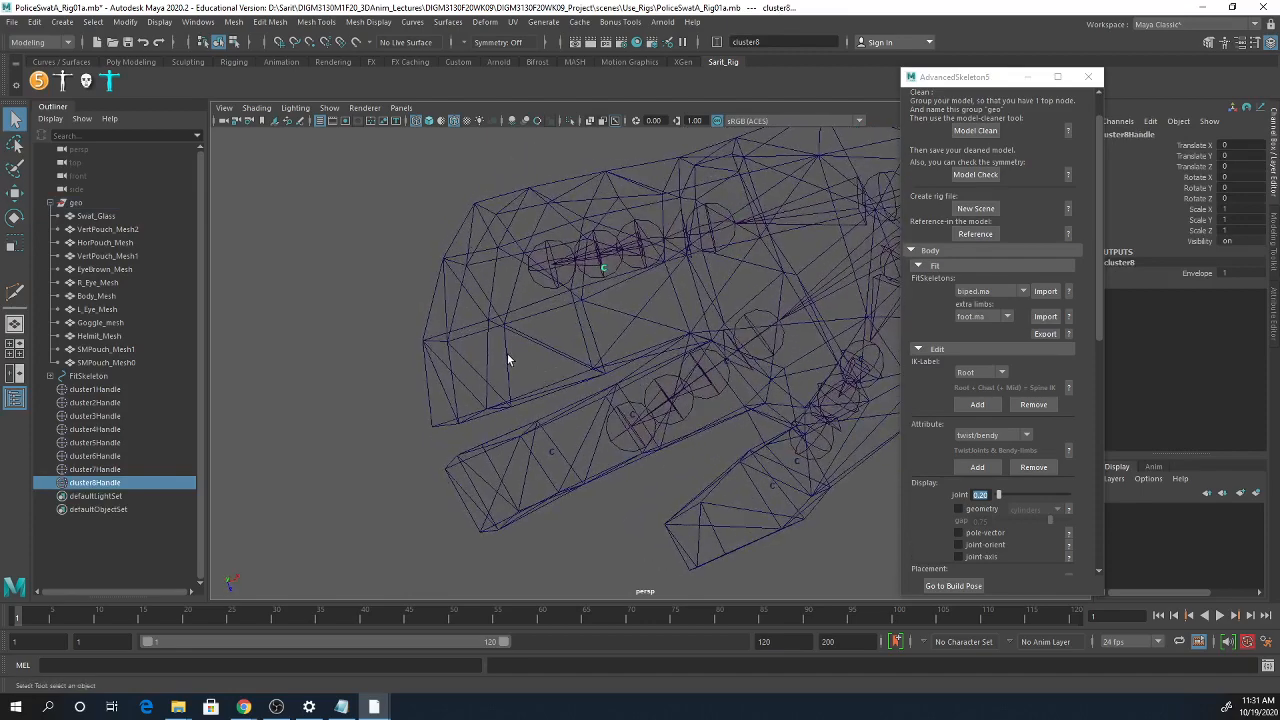
- Select the edges around the last knuckle of the merged outer fingers, nearest the tip, and create a cluster deformer from them
{"action": "right_click_drag", "start_coordinate": [507, 360], "coordinate": [507, 303]}
{"action": "left_click_drag", "start_coordinate": [531, 371], "coordinate": [557, 414], "text": "alt"}
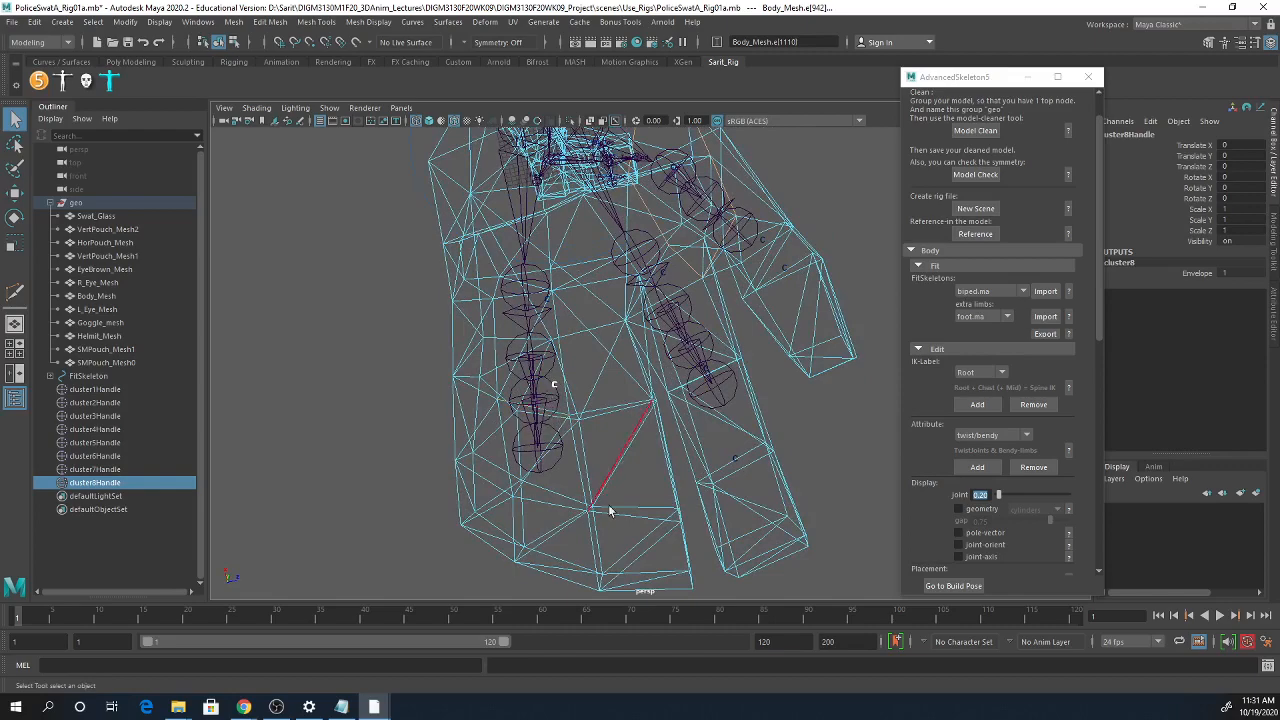
{"action": "left_click_drag", "start_coordinate": [640, 517], "coordinate": [627, 527], "text": "alt"}
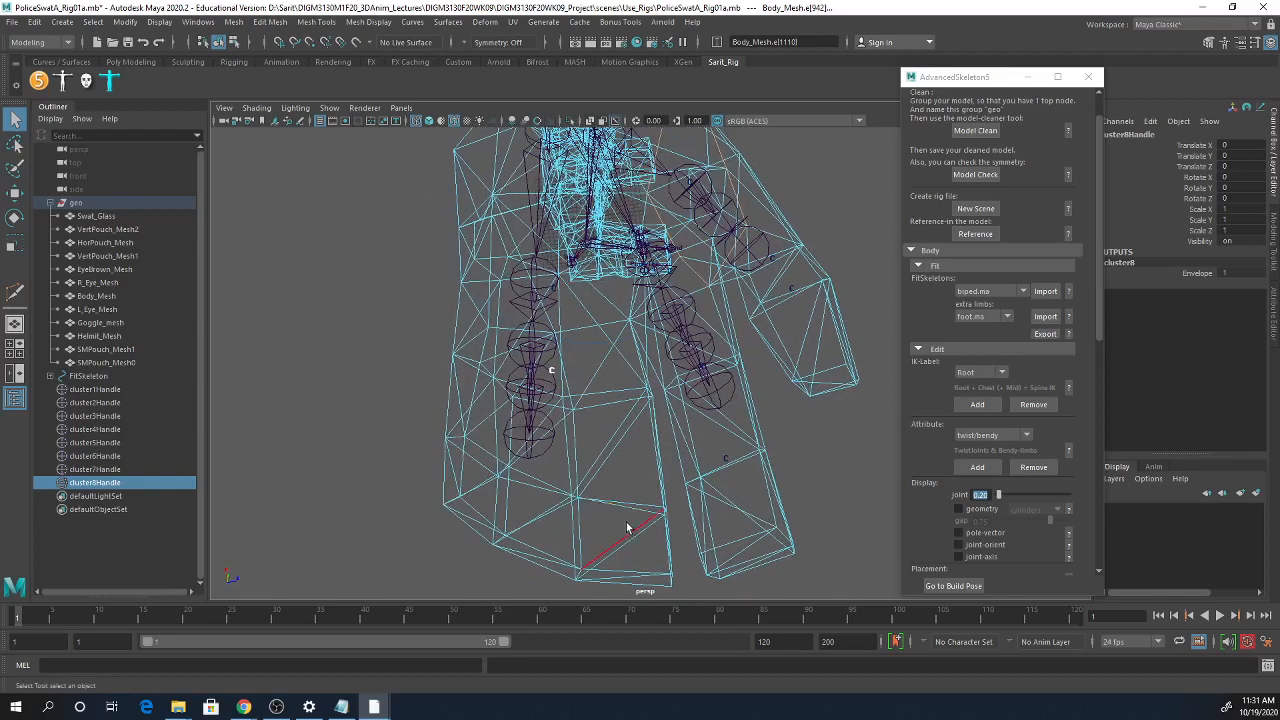
{"action": "left_click", "coordinate": [628, 512]}
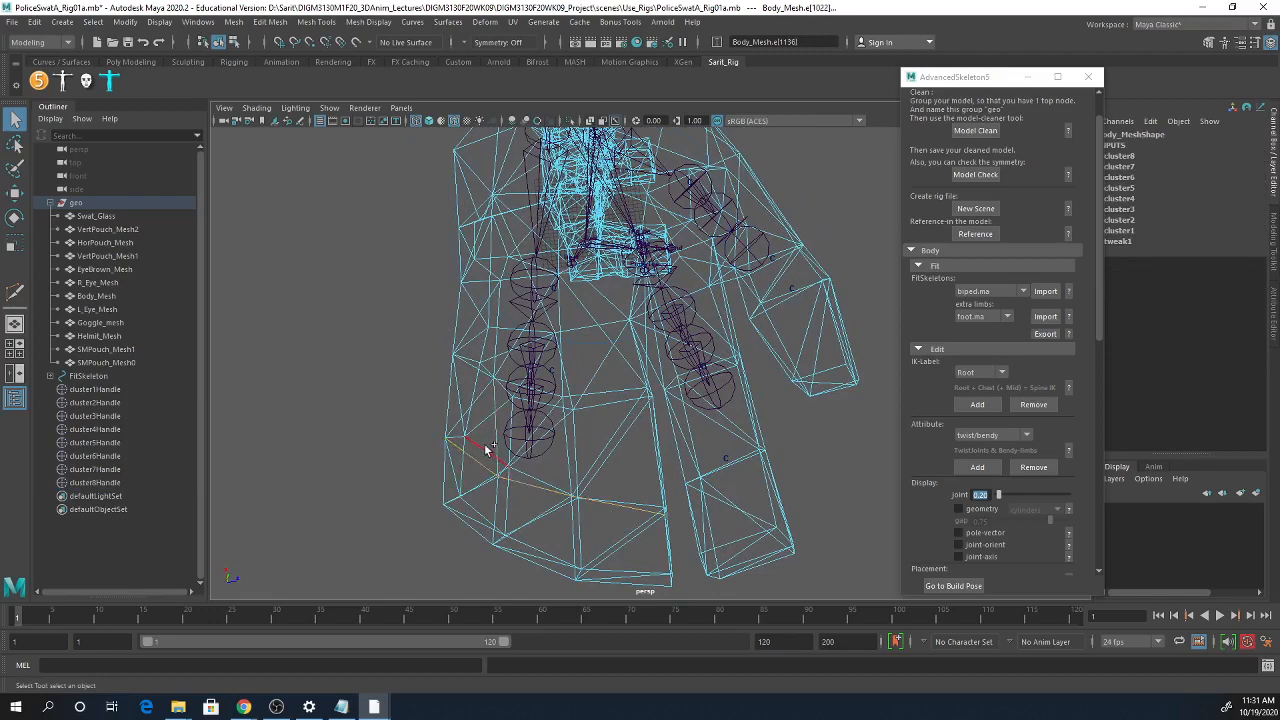
{"action": "left_click", "coordinate": [527, 476], "text": "shift"}
{"action": "left_click_drag", "start_coordinate": [636, 512], "coordinate": [523, 380], "text": "alt"}
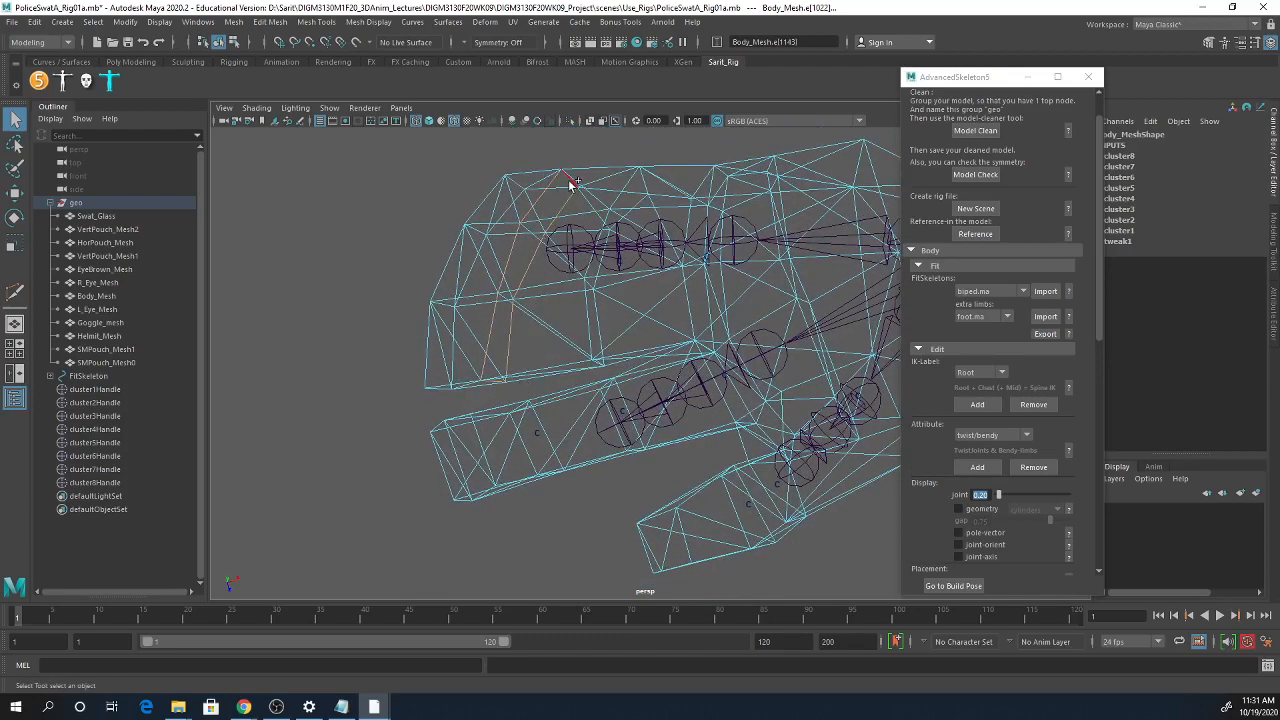
{"action": "left_click_drag", "start_coordinate": [571, 263], "coordinate": [567, 326], "text": "alt"}
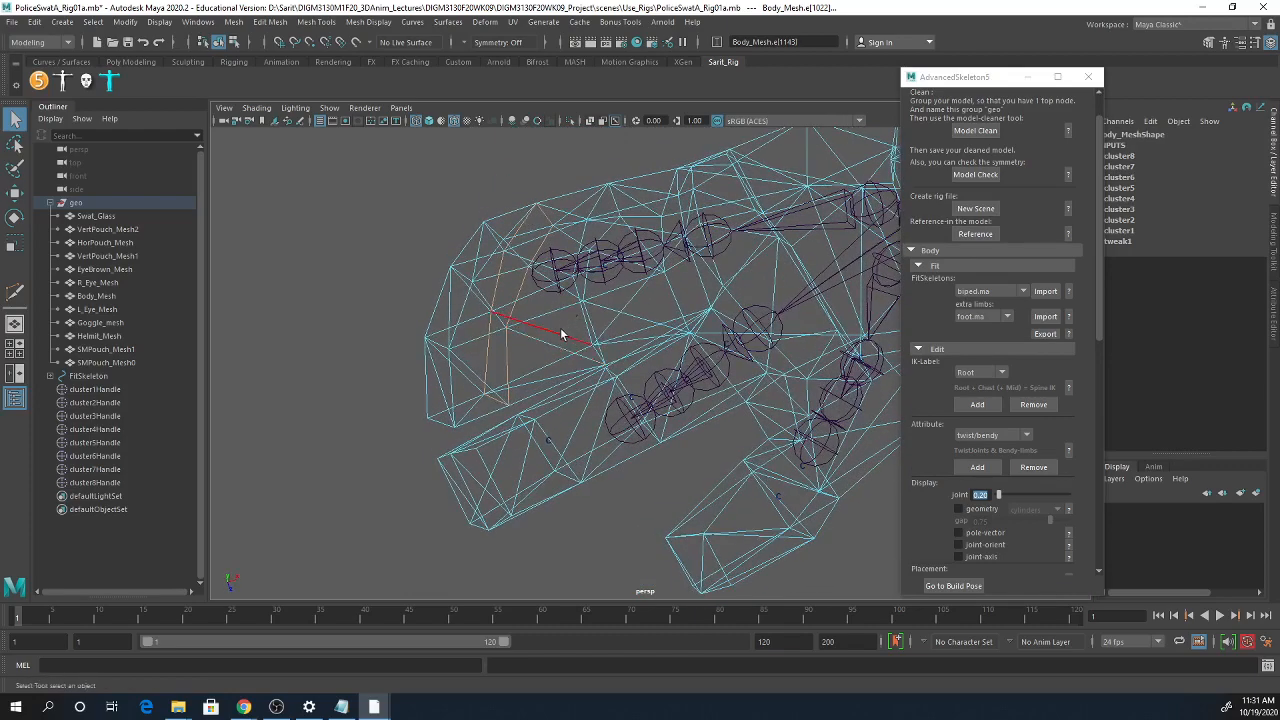
{"action": "key", "text": "g"}
- Move the ThumbFinger3 joint onto the cluster at the thumb's middle knuckle
{"action": "left_click_drag", "start_coordinate": [594, 404], "coordinate": [520, 391], "text": "alt"}
{"action": "right_click_drag", "start_coordinate": [520, 391], "coordinate": [754, 440], "text": "alt"}
{"action": "middle_click_drag", "start_coordinate": [731, 478], "coordinate": [627, 350], "text": "alt"}
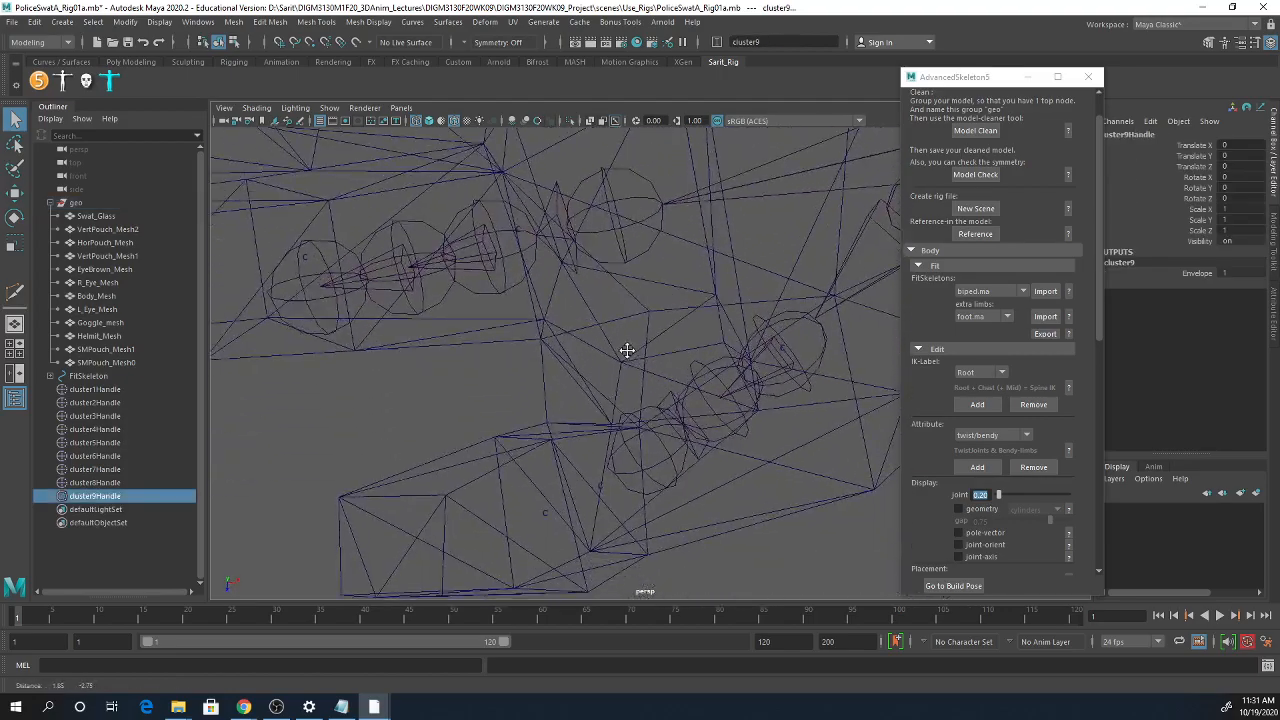
{"action": "left_click_drag", "start_coordinate": [627, 350], "coordinate": [628, 469], "text": "alt"}
{"action": "left_click", "coordinate": [699, 437]}
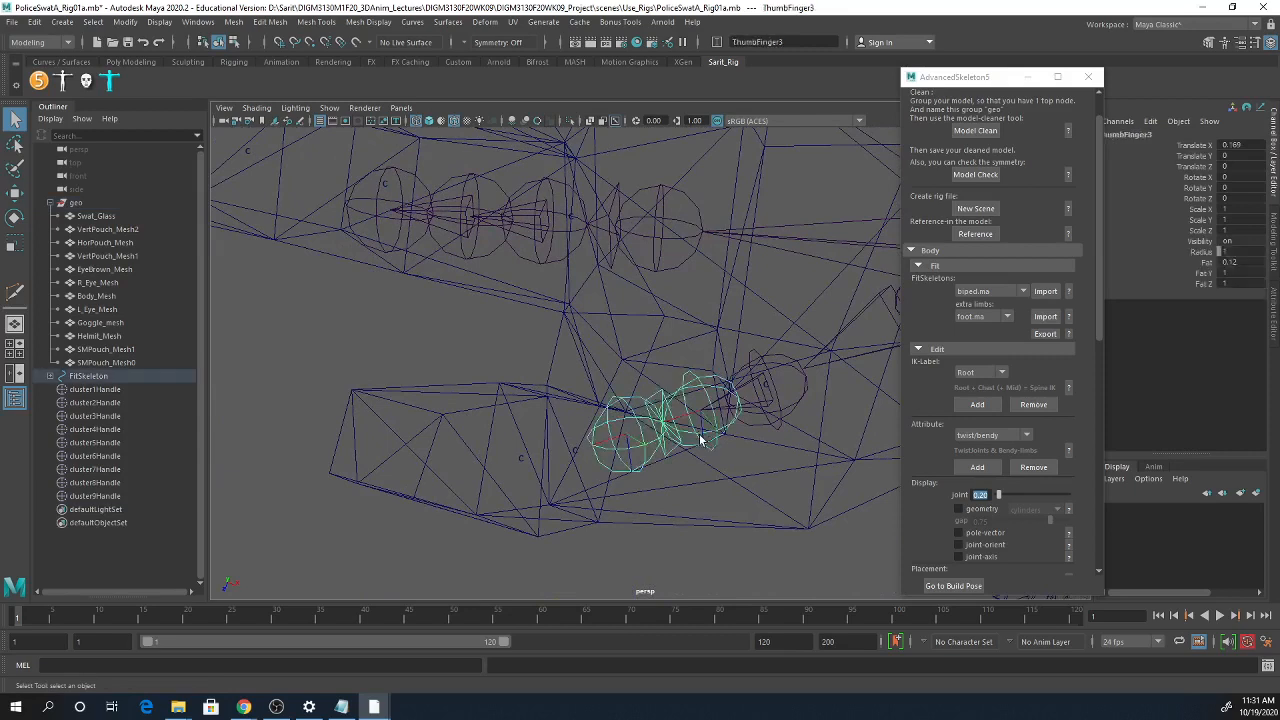
{"action": "key", "text": "w"}
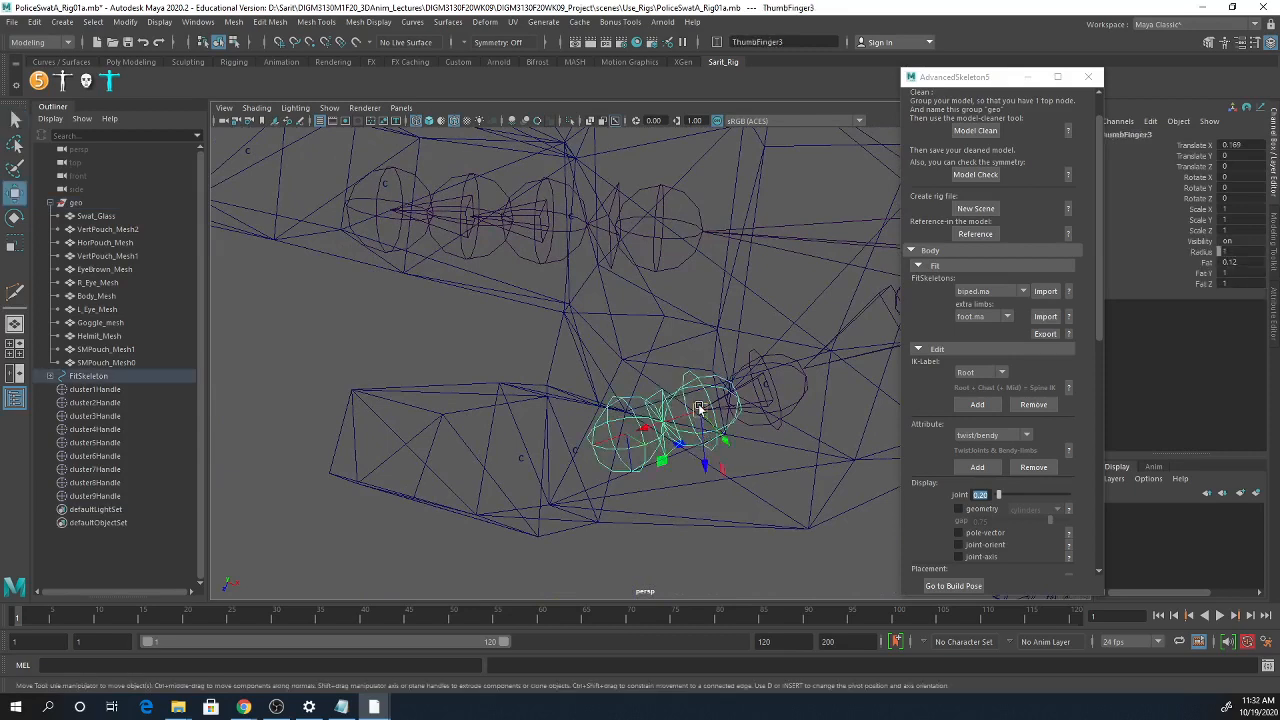
{"action": "left_click_drag", "start_coordinate": [699, 413], "coordinate": [572, 454]}
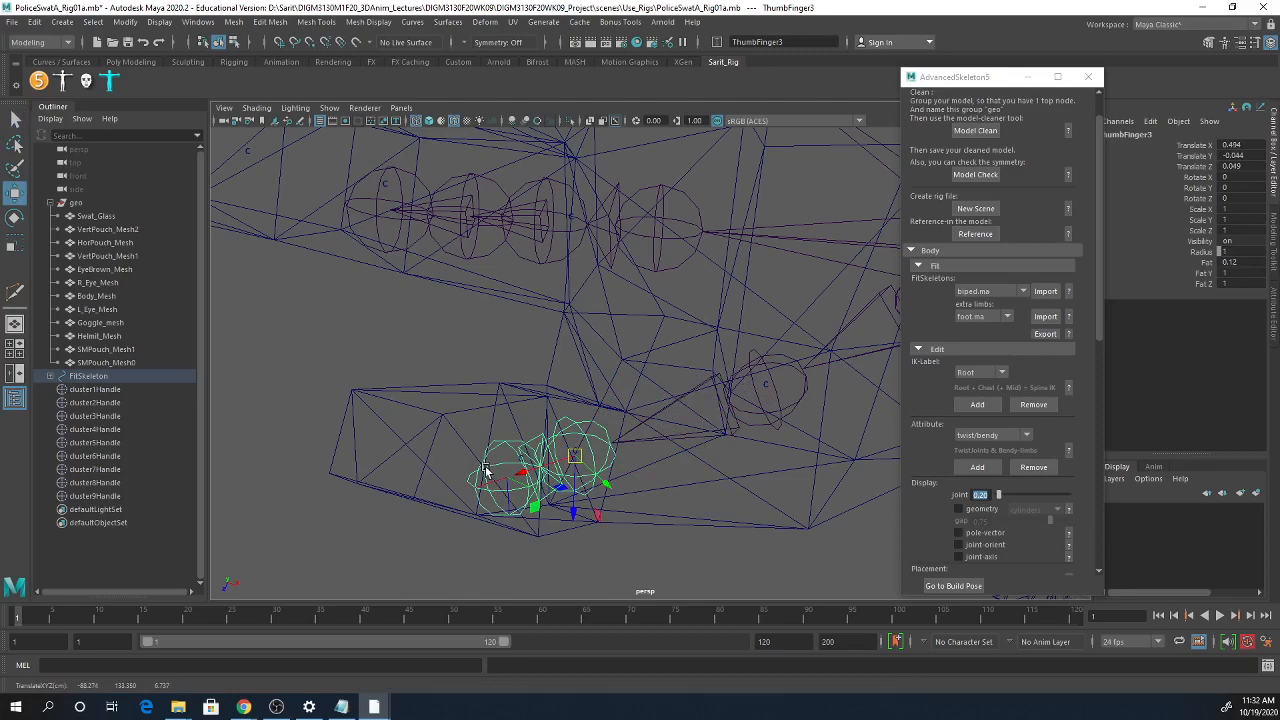
{"action": "left_click", "coordinate": [485, 470]}
{"action": "left_click_drag", "start_coordinate": [683, 499], "coordinate": [816, 413], "text": "alt"}
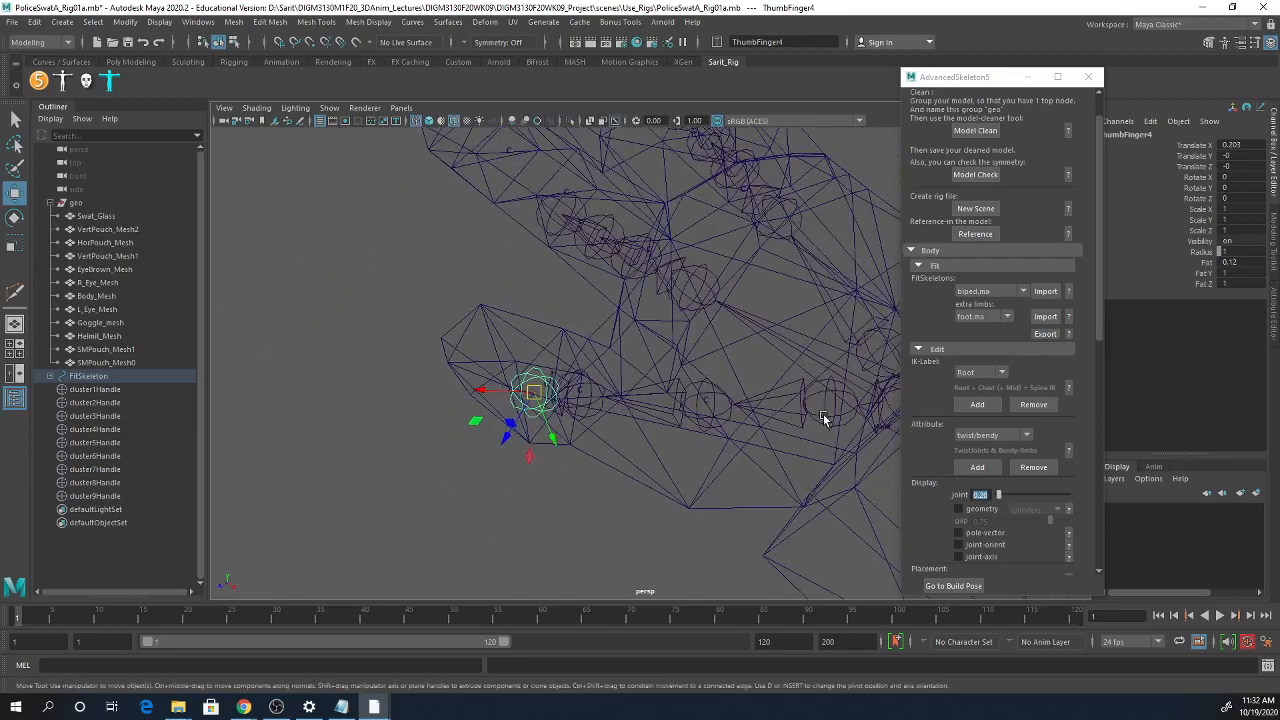
- Snap the ThumbFinger1 joint to the cluster at the thumb's base and ThumbFinger2 to the cluster at its middle knuckle
{"action": "left_click", "coordinate": [824, 416]}
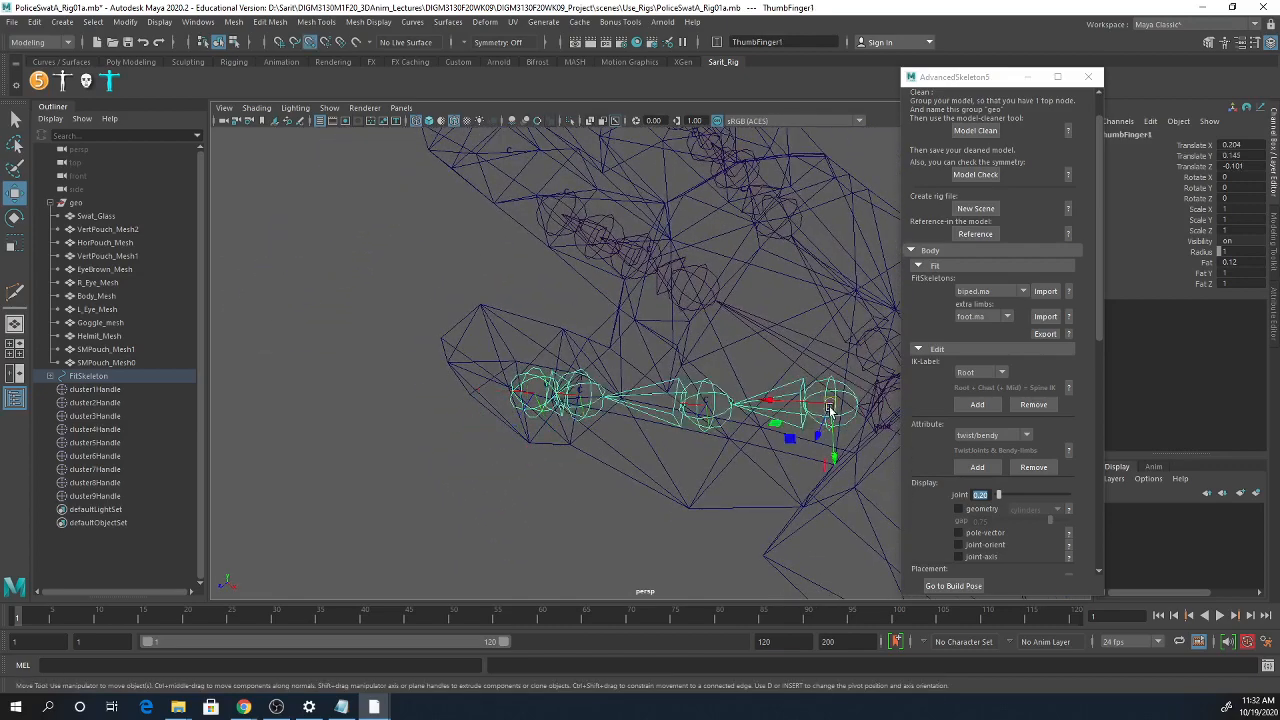
{"action": "left_click_drag", "start_coordinate": [829, 410], "coordinate": [719, 413]}
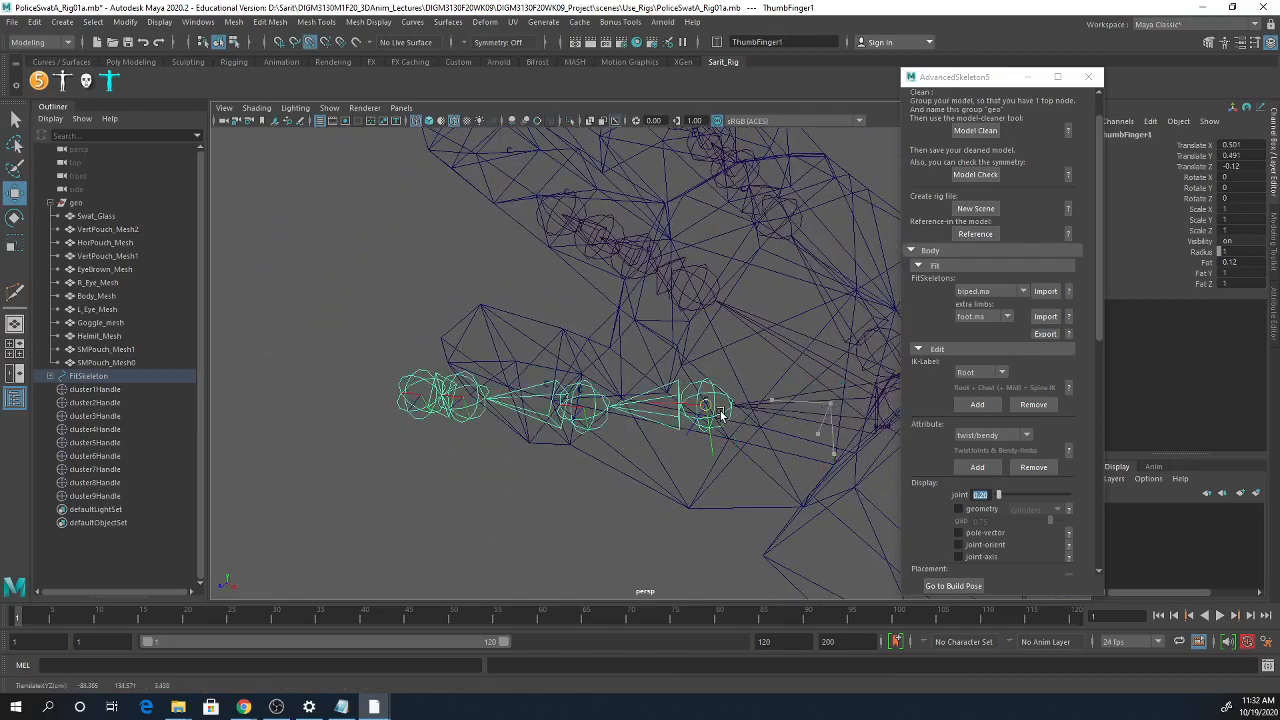
{"action": "left_click", "coordinate": [593, 408]}
{"action": "key", "text": "v"}
{"action": "left_click_drag", "start_coordinate": [584, 408], "coordinate": [577, 397]}
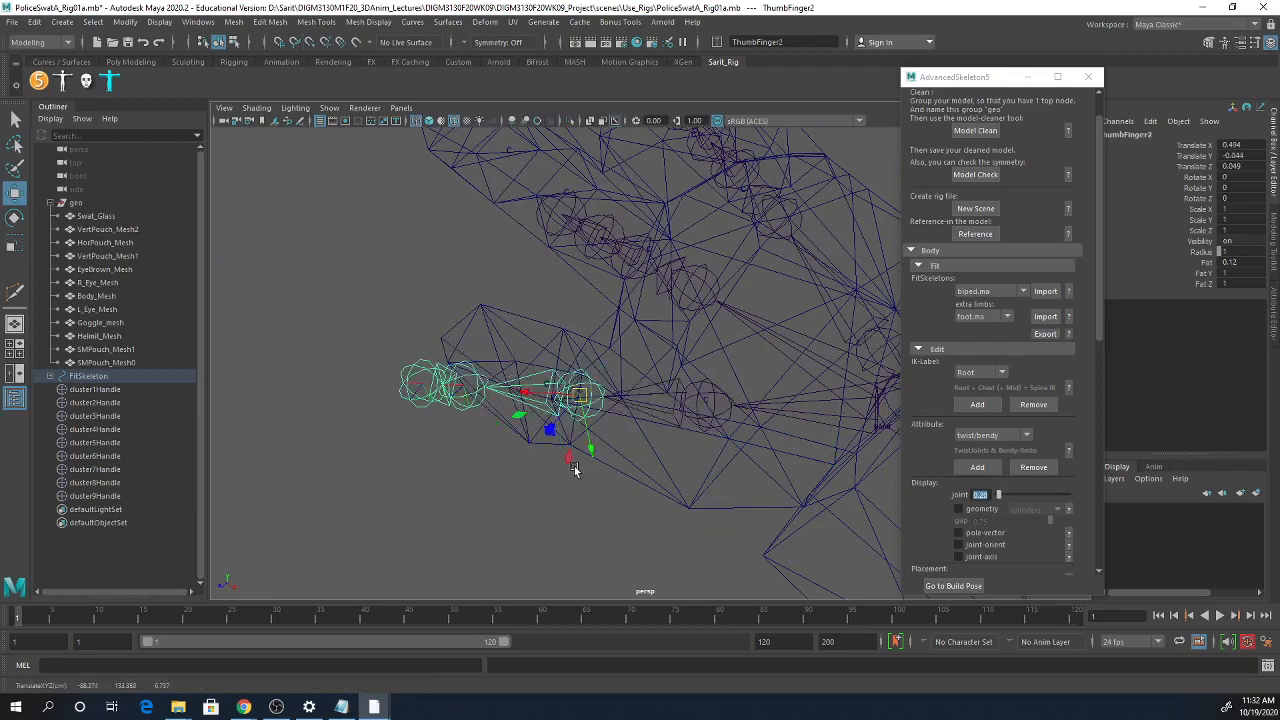
{"action": "left_click_drag", "start_coordinate": [572, 466], "coordinate": [677, 490], "text": "alt"}
- Hide polygons in the viewport and snap the ThumbFinger3 joint to the cluster at the thumb's last knuckle
{"action": "left_click", "coordinate": [366, 108]}
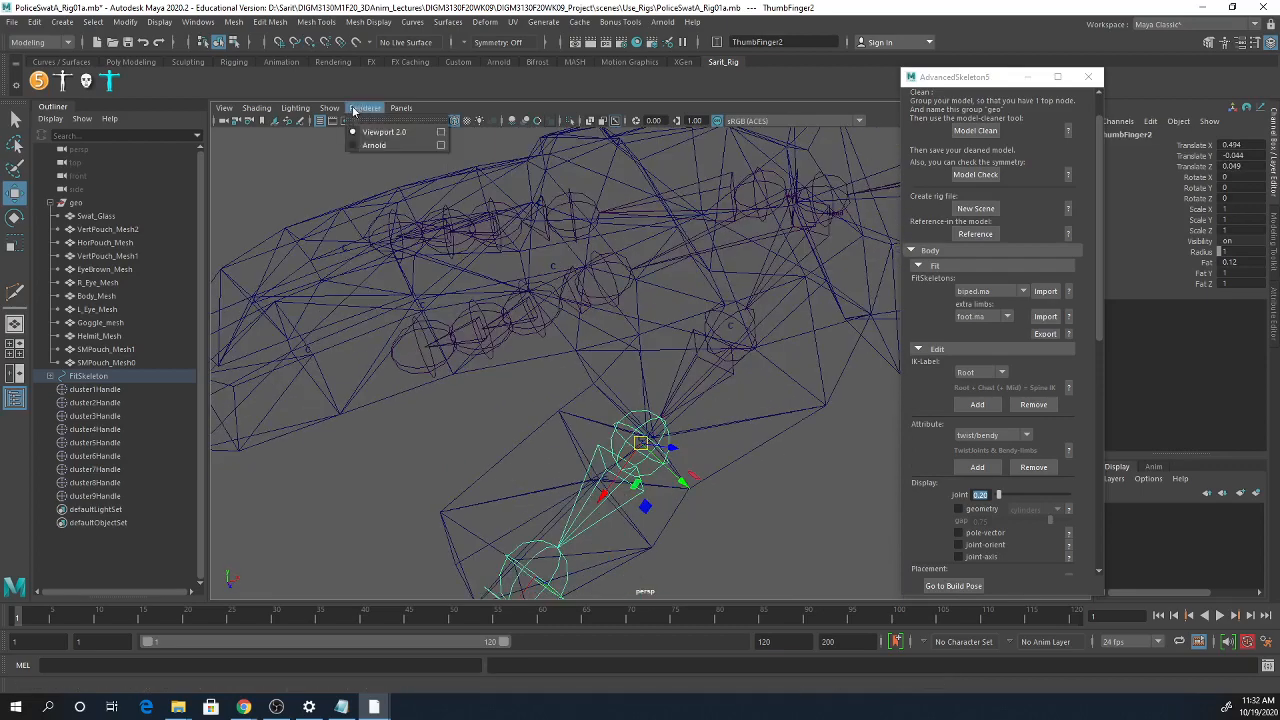
{"action": "left_click", "coordinate": [335, 247]}
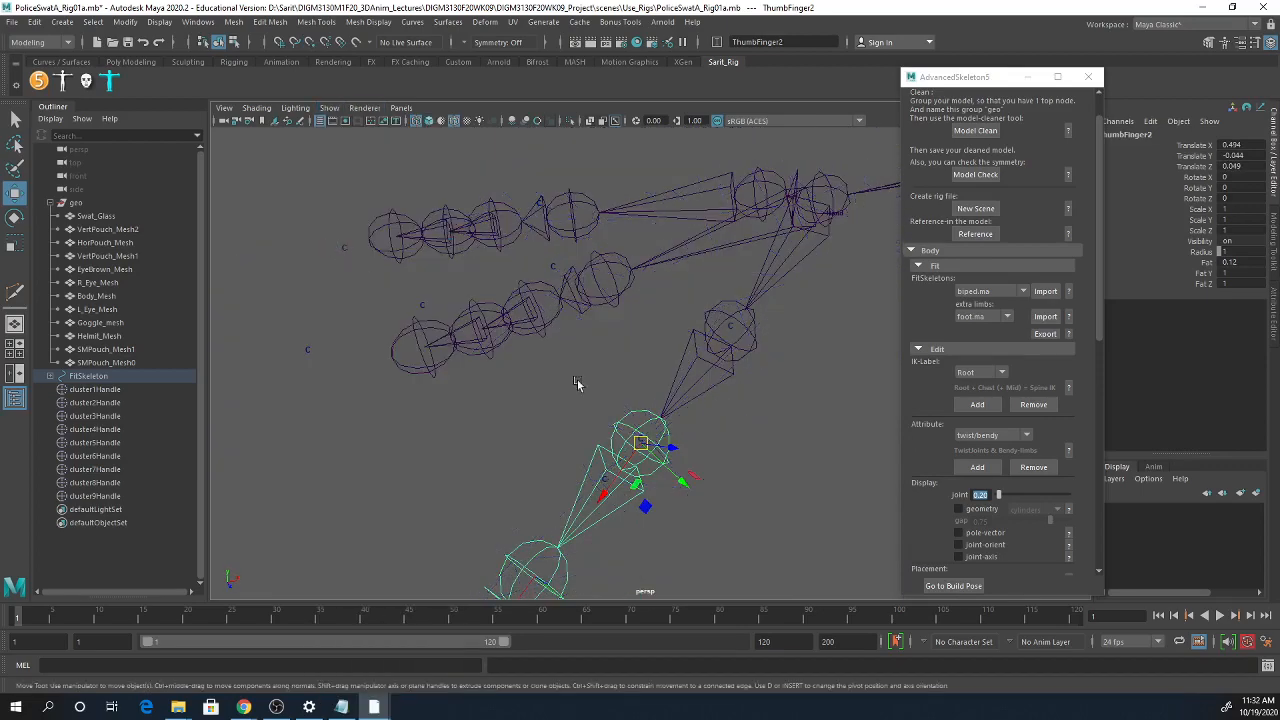
{"action": "left_click_drag", "start_coordinate": [577, 383], "coordinate": [606, 470], "text": "alt"}
{"action": "middle_click_drag", "start_coordinate": [586, 537], "coordinate": [620, 376], "text": "alt"}
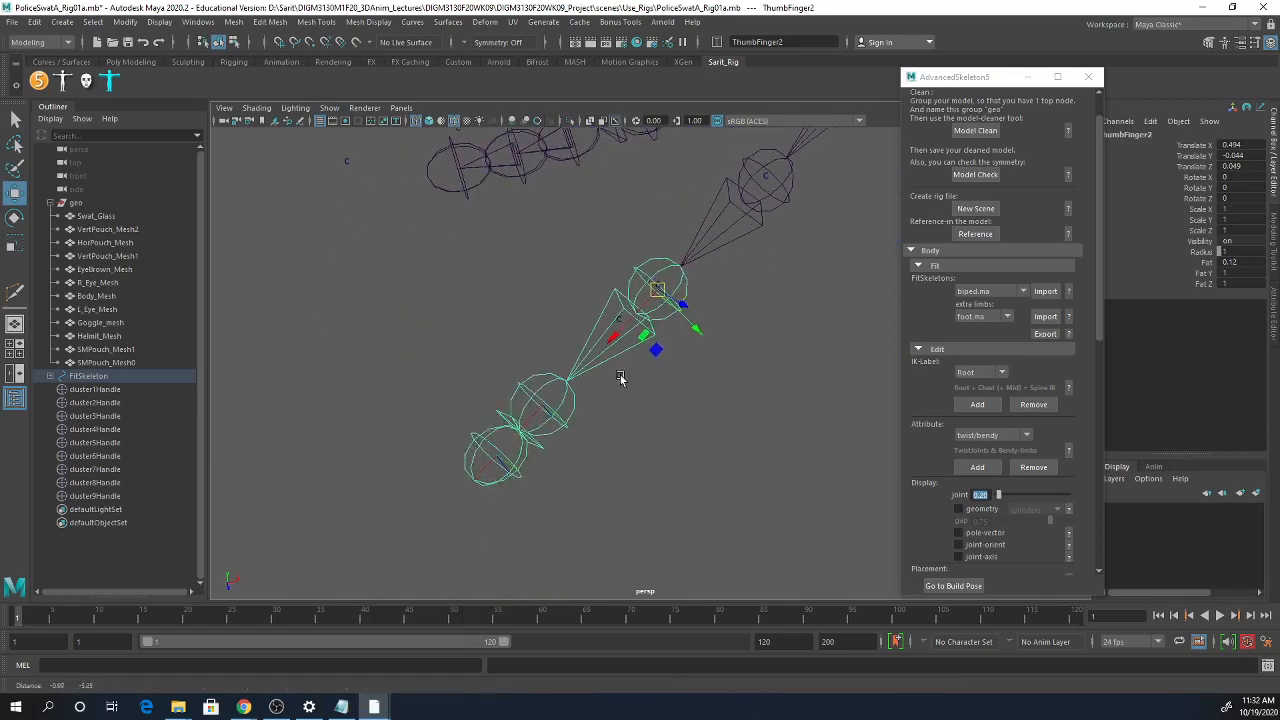
{"action": "left_click", "coordinate": [553, 428]}
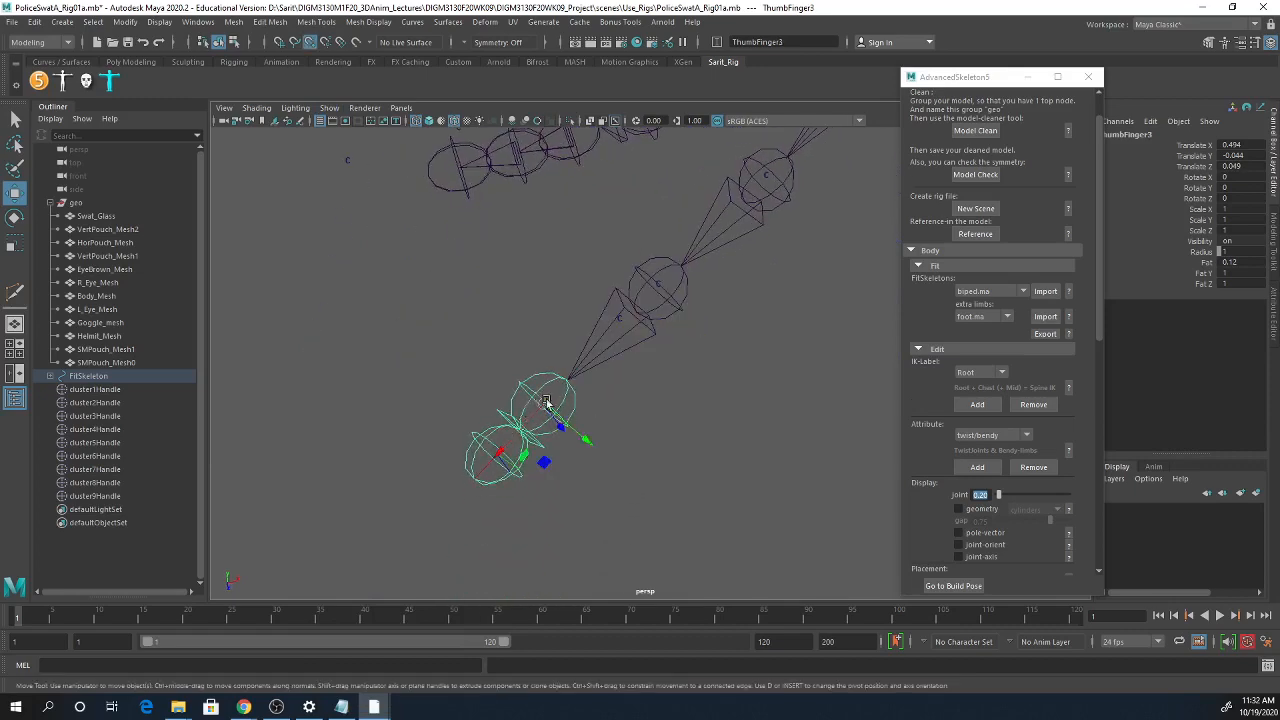
{"action": "left_click_drag", "start_coordinate": [546, 401], "coordinate": [622, 322]}
- Display all object types in the viewport again so the hand mesh shows around the joints
{"action": "right_click_drag", "start_coordinate": [723, 348], "coordinate": [594, 323], "text": "alt"}
{"action": "left_click_drag", "start_coordinate": [596, 385], "coordinate": [584, 401], "text": "alt"}
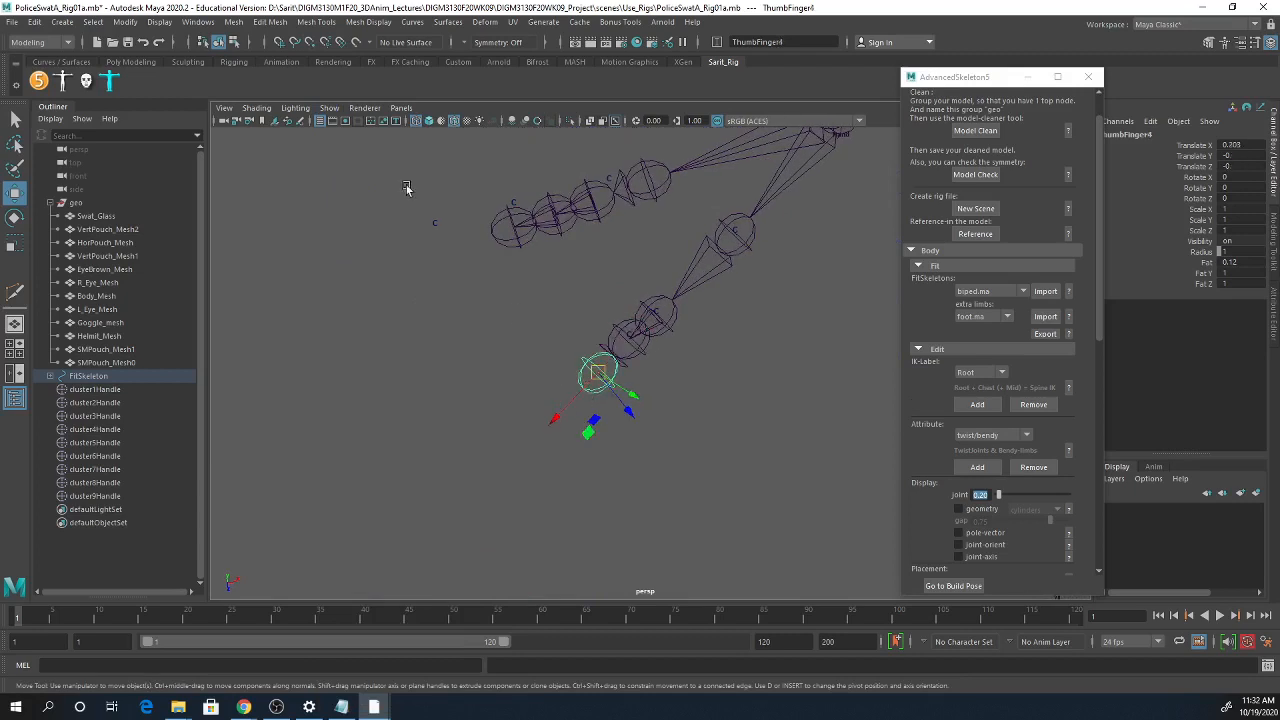
{"action": "left_click", "coordinate": [337, 108]}
{"action": "left_click", "coordinate": [340, 168]}
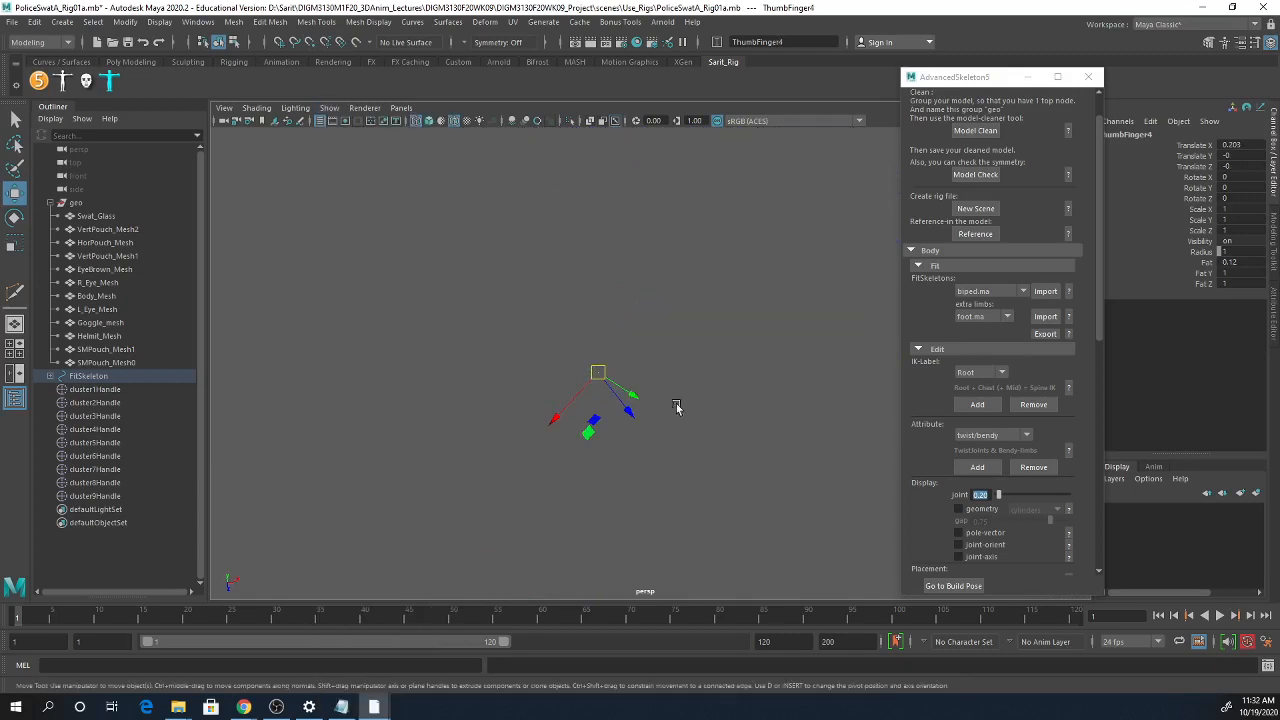
{"action": "left_click", "coordinate": [330, 108]}
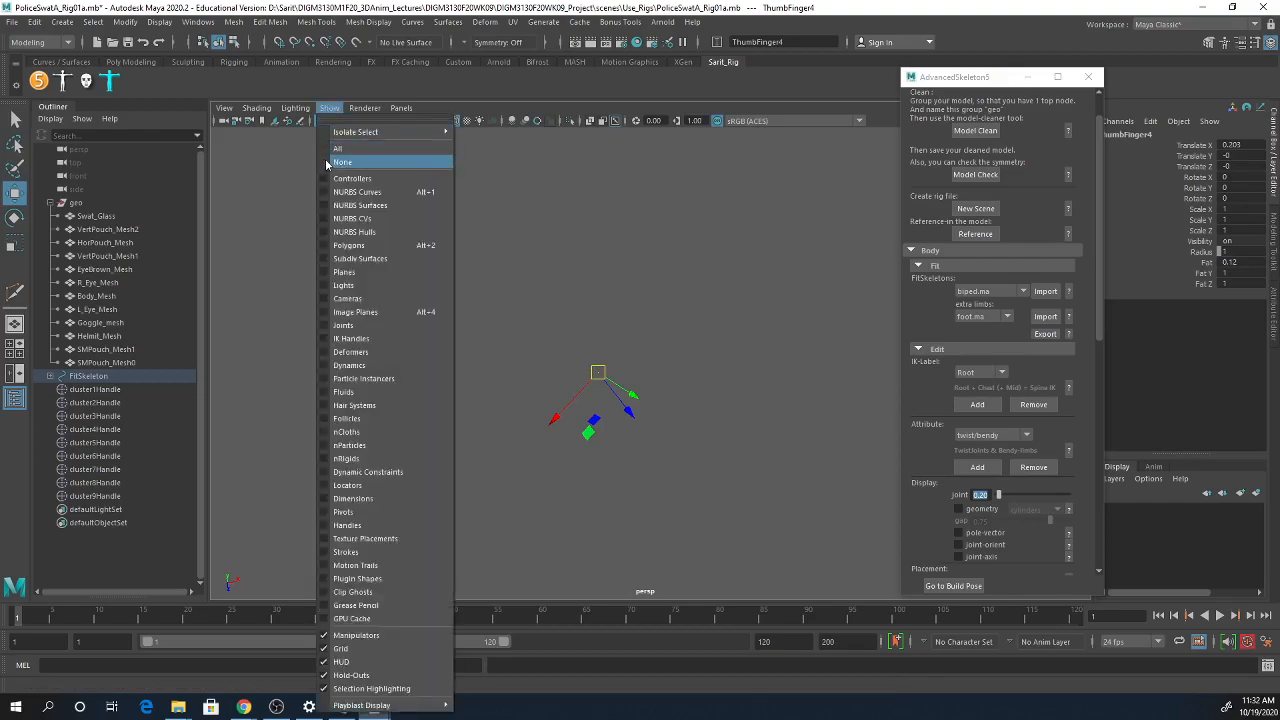
{"action": "left_click", "coordinate": [336, 149]}
- Scale the ThumbFinger3 joint to about 2.78 in X and rotate it to about -13, 25, -29 degrees to reposition the thumb's end joint
{"action": "left_click_drag", "start_coordinate": [618, 345], "coordinate": [766, 381], "text": "alt"}
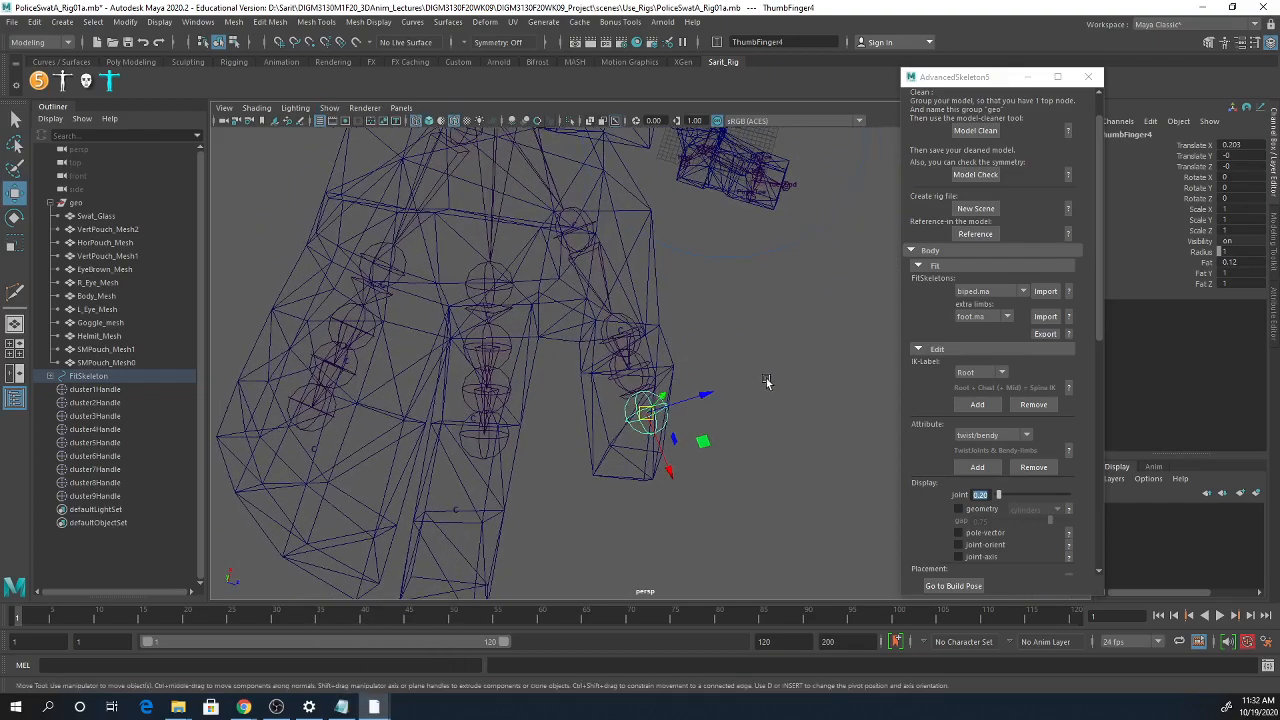
{"action": "left_click", "coordinate": [626, 389]}
{"action": "key", "text": "r"}
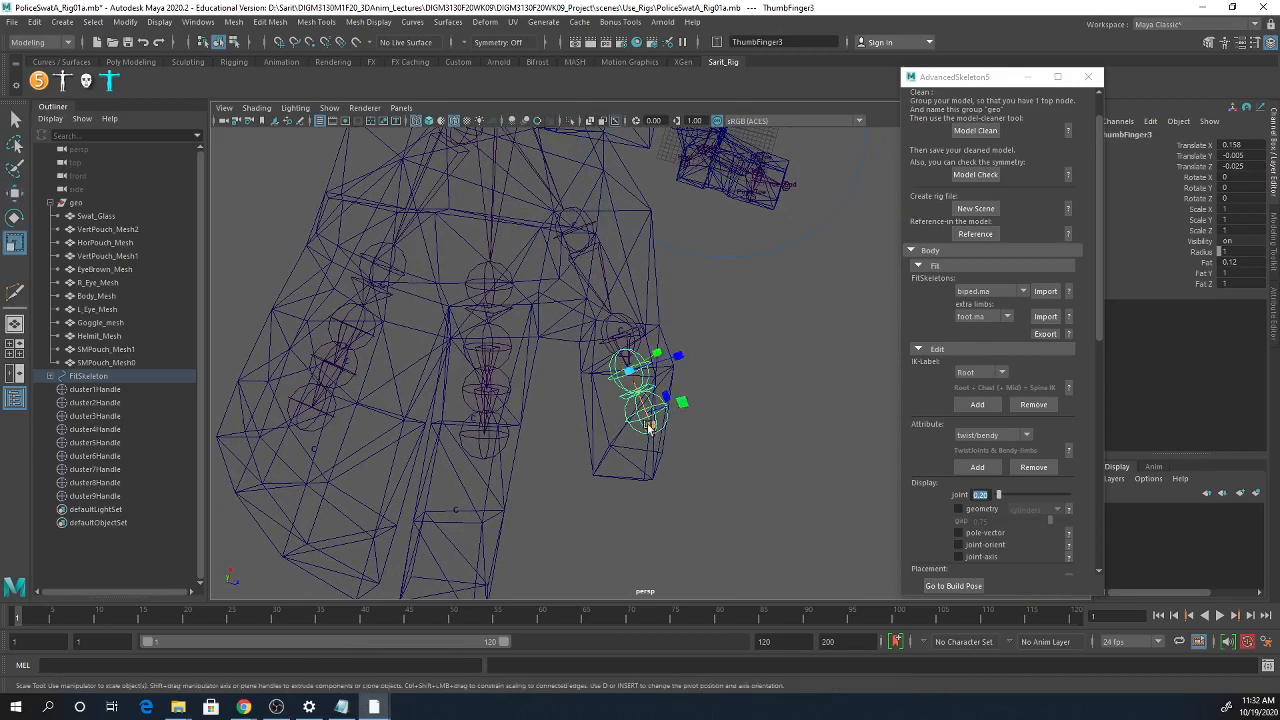
{"action": "left_click_drag", "start_coordinate": [684, 416], "coordinate": [683, 502]}
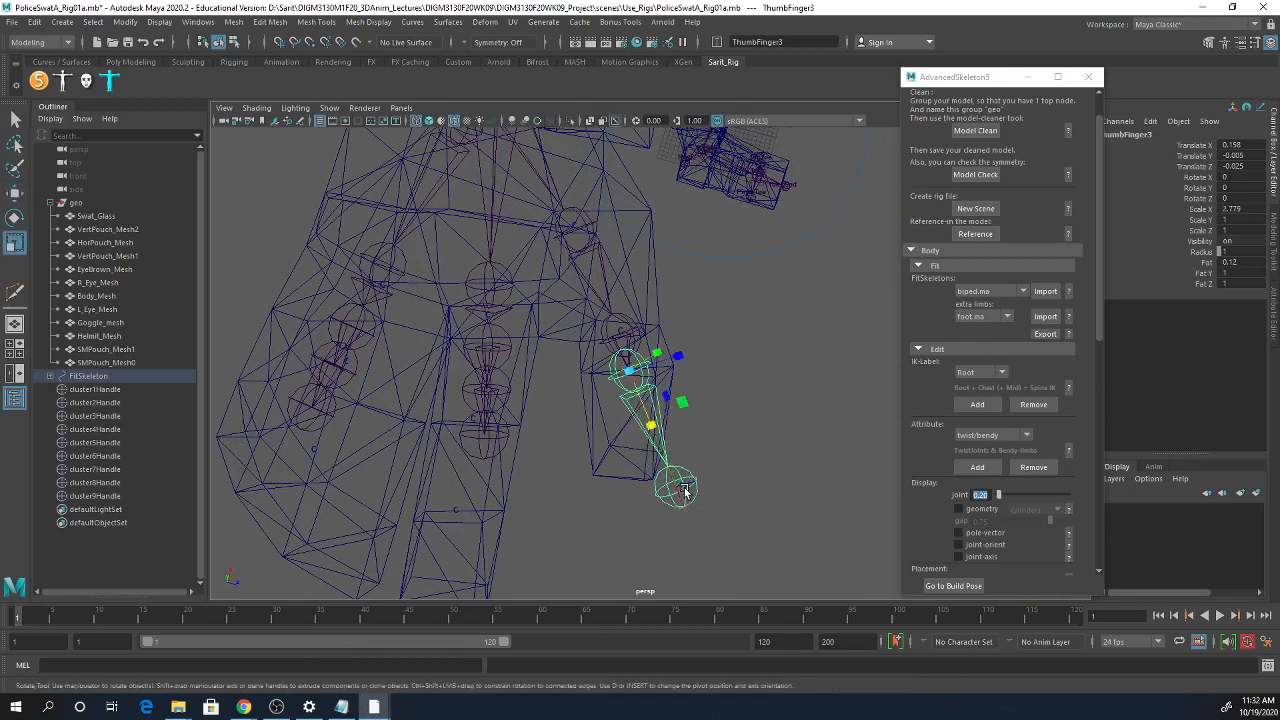
{"action": "key", "text": "e"}
{"action": "left_click_drag", "start_coordinate": [681, 396], "coordinate": [680, 334]}
{"action": "left_click_drag", "start_coordinate": [718, 432], "coordinate": [704, 530], "text": "alt"}
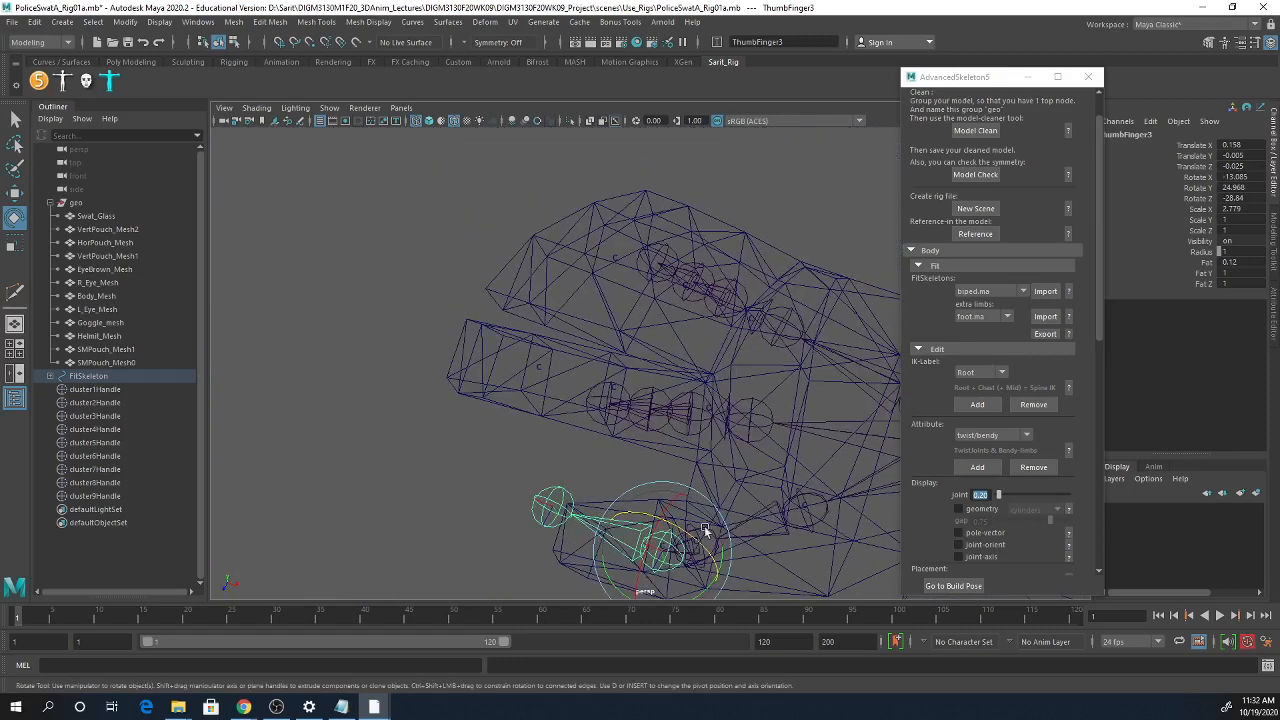
- Hide polygons in the viewport and snap the IndexFinger1 joint to the cluster at the index finger's base
{"action": "left_click", "coordinate": [688, 412]}
{"action": "left_click_drag", "start_coordinate": [688, 412], "coordinate": [747, 437], "text": "alt"}
{"action": "left_click", "coordinate": [766, 425]}
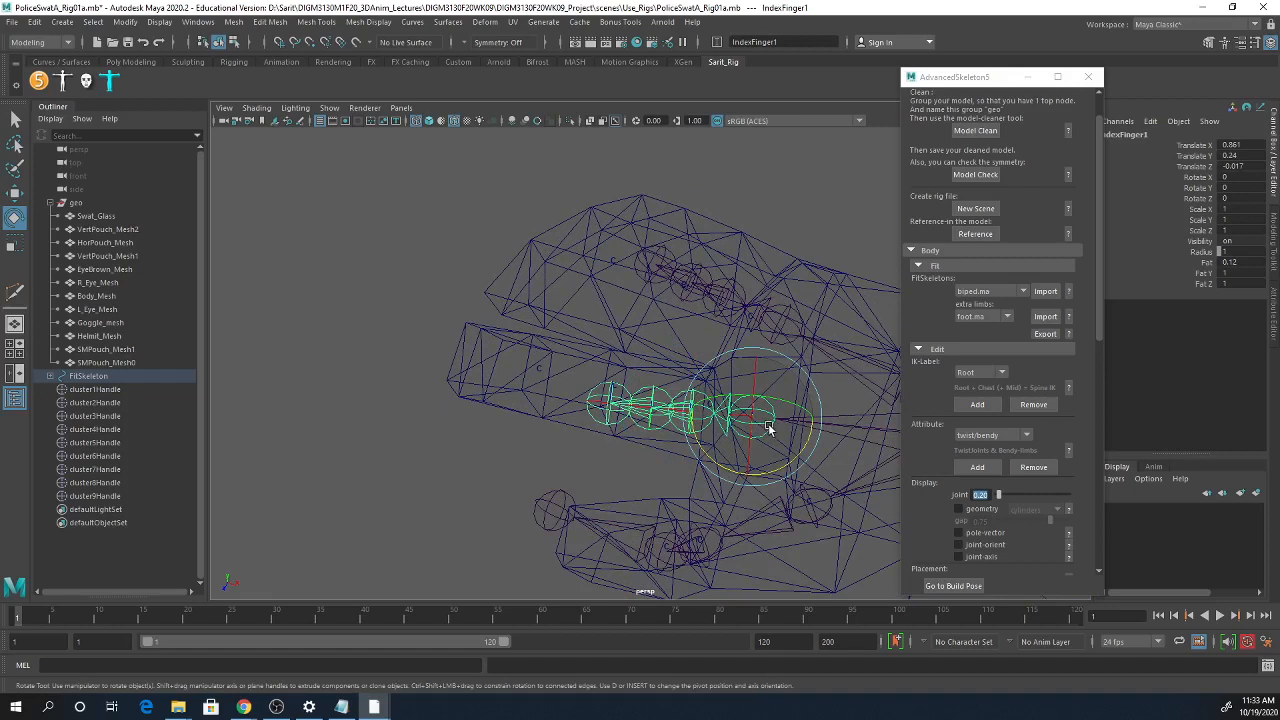
{"action": "key", "text": "w"}
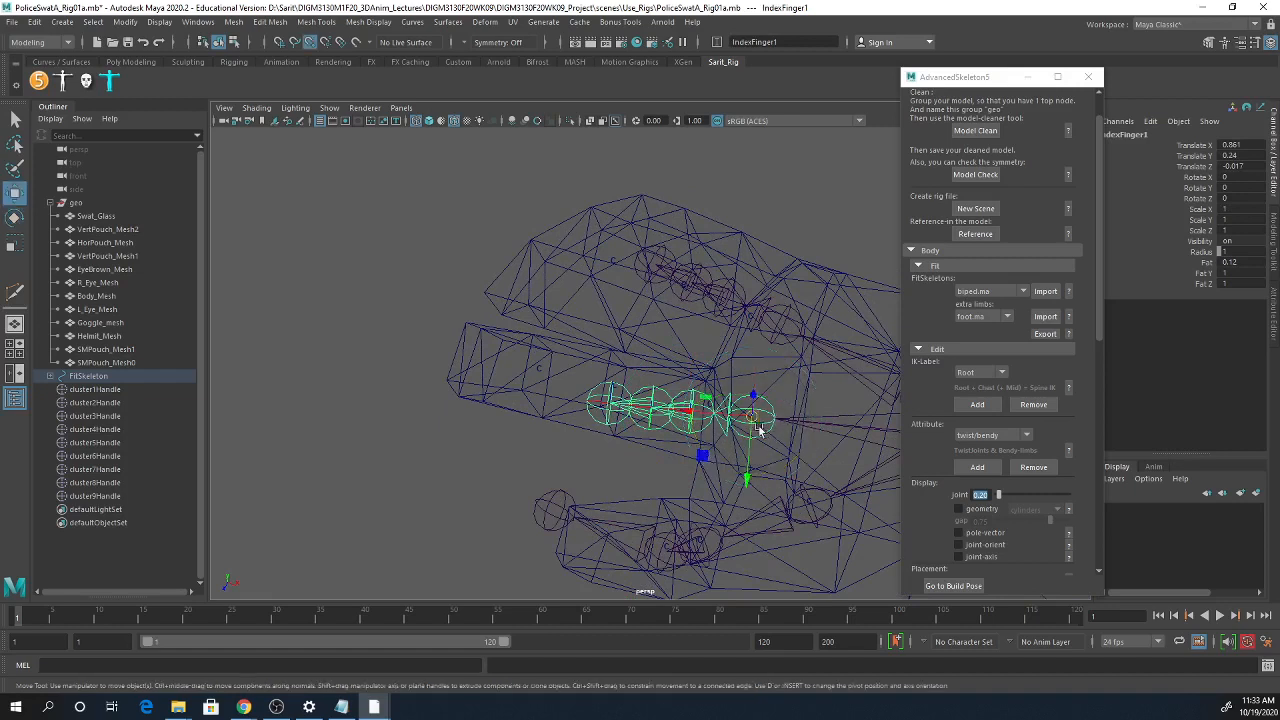
{"action": "left_click", "coordinate": [329, 108]}
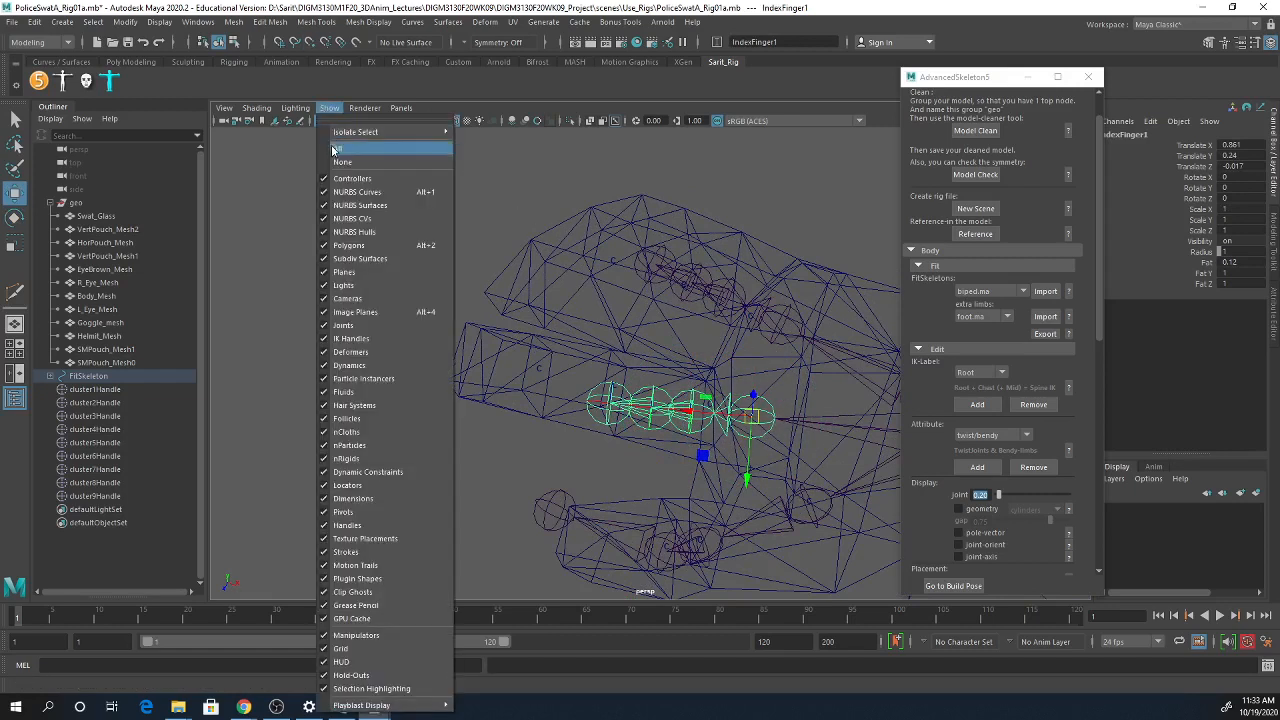
{"action": "left_click", "coordinate": [343, 246]}
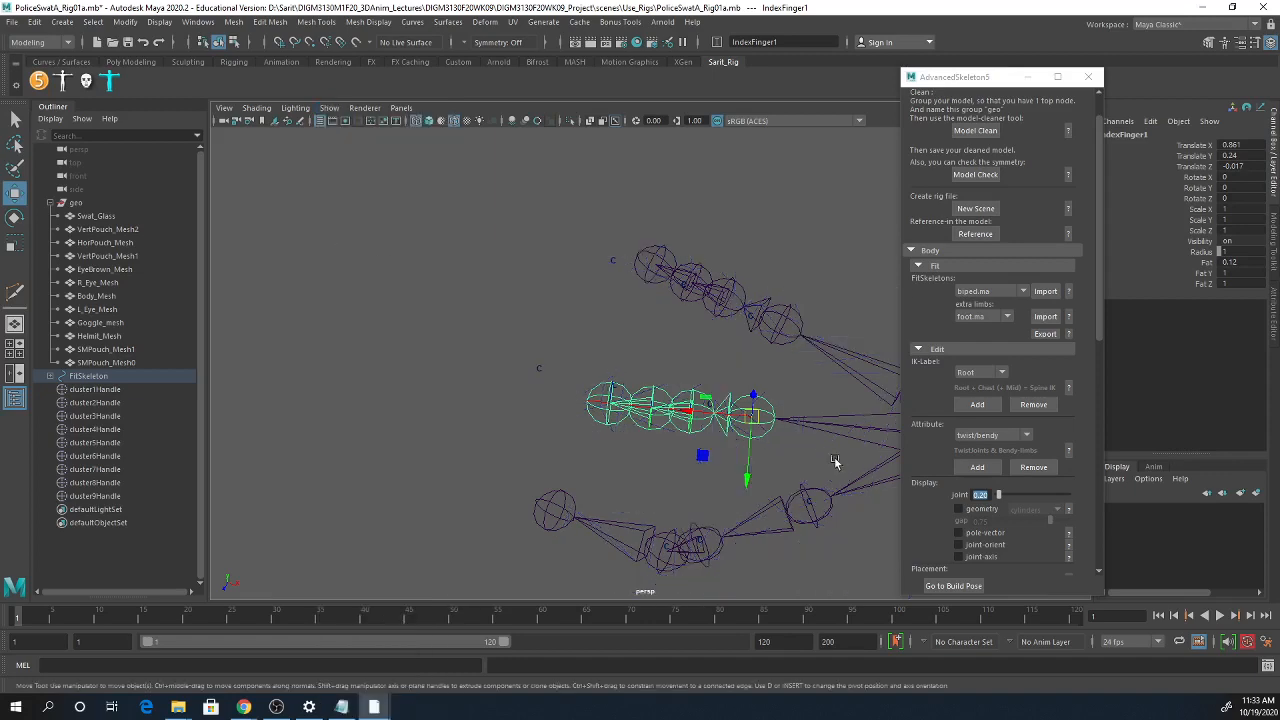
{"action": "left_click_drag", "start_coordinate": [764, 427], "coordinate": [731, 416]}
- Snap the IndexFinger2 and IndexFinger3 joints to the clusters at the index finger's middle and last knuckles
{"action": "left_click", "coordinate": [648, 400]}
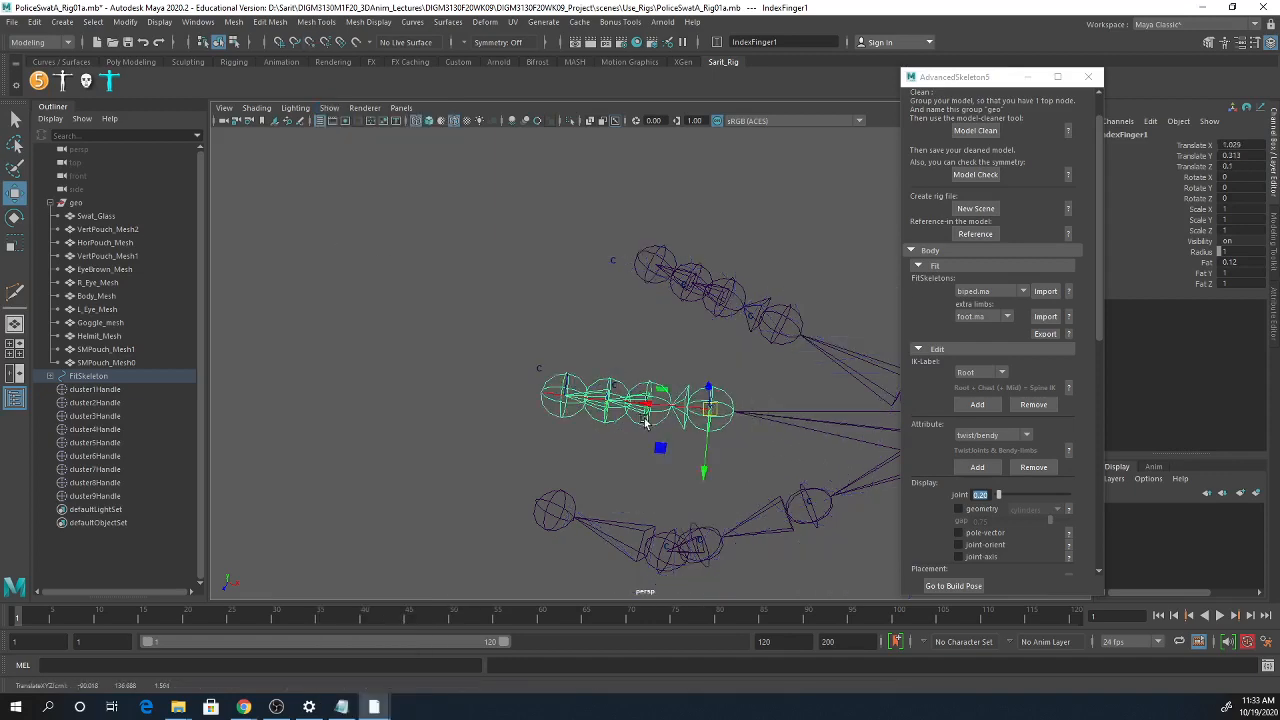
{"action": "left_click_drag", "start_coordinate": [660, 393], "coordinate": [535, 373]}
{"action": "left_click", "coordinate": [579, 404]}
{"action": "left_click", "coordinate": [575, 388]}
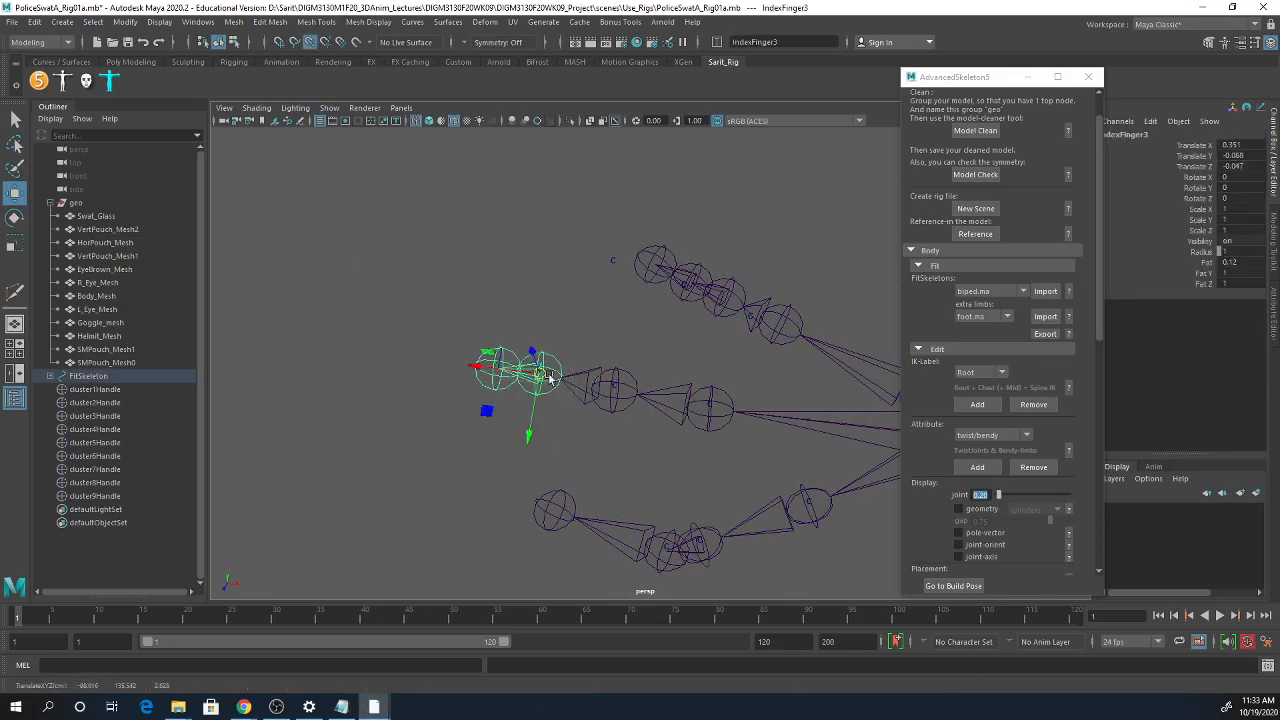
- Snap the RingFinger1, RingFinger2 and RingFinger3 joints to the clusters at the ring finger's knuckles
{"action": "left_click_drag", "start_coordinate": [745, 373], "coordinate": [774, 341], "text": "alt"}
{"action": "left_click", "coordinate": [747, 269]}
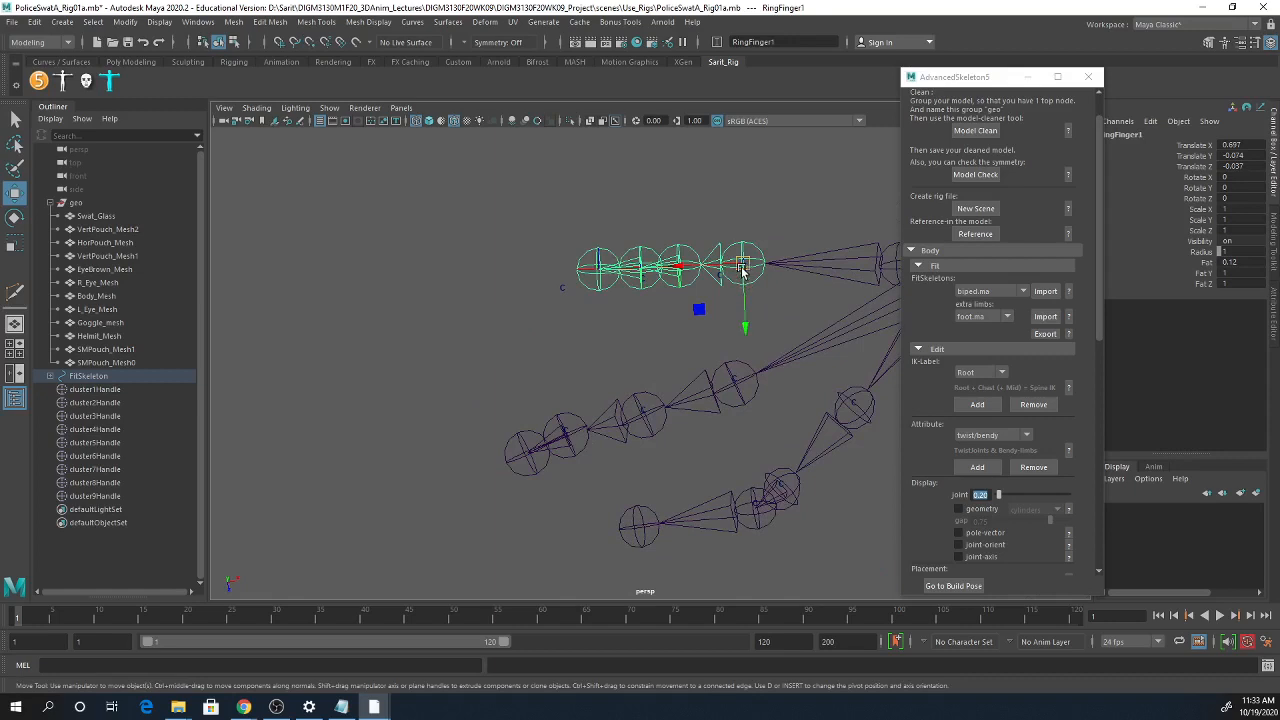
{"action": "left_click", "coordinate": [719, 278]}
{"action": "left_click_drag", "start_coordinate": [720, 280], "coordinate": [656, 295]}
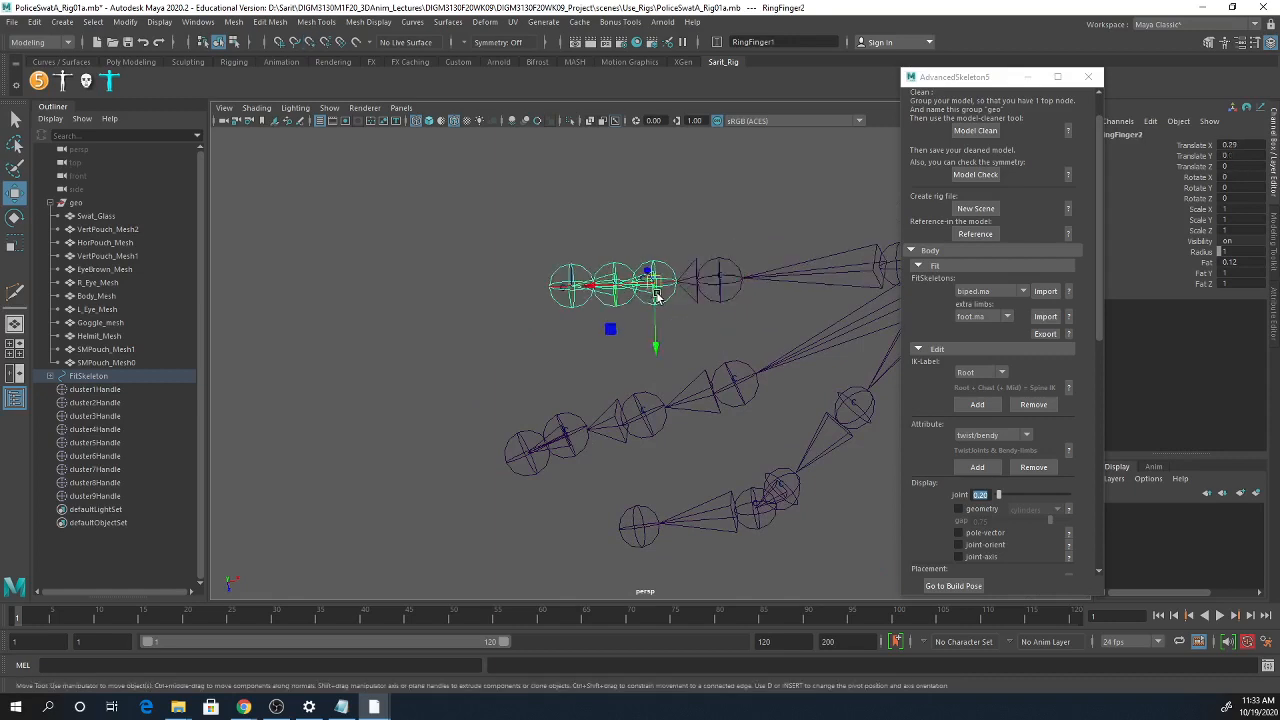
{"action": "left_click", "coordinate": [606, 305]}
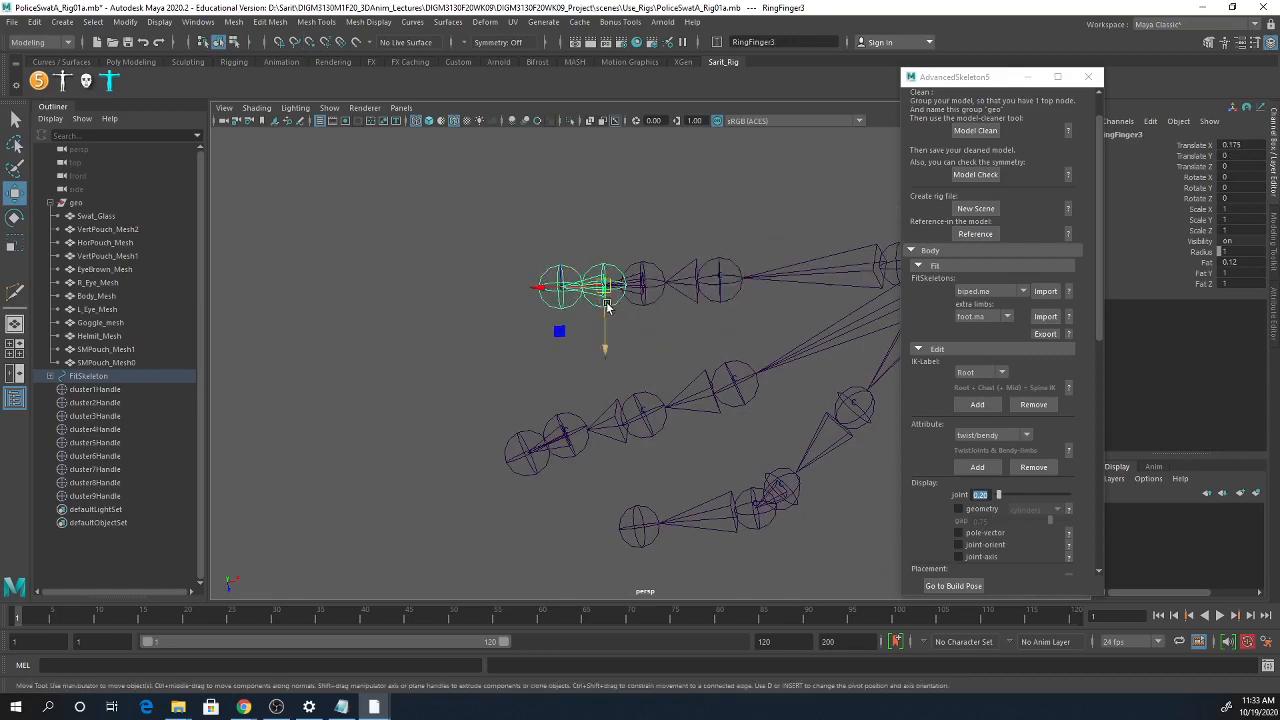
{"action": "left_click_drag", "start_coordinate": [604, 288], "coordinate": [556, 293]}
- Display all object types in the viewport again to compare the ring finger joints with the hand mesh
{"action": "left_click_drag", "start_coordinate": [714, 357], "coordinate": [550, 194], "text": "alt"}
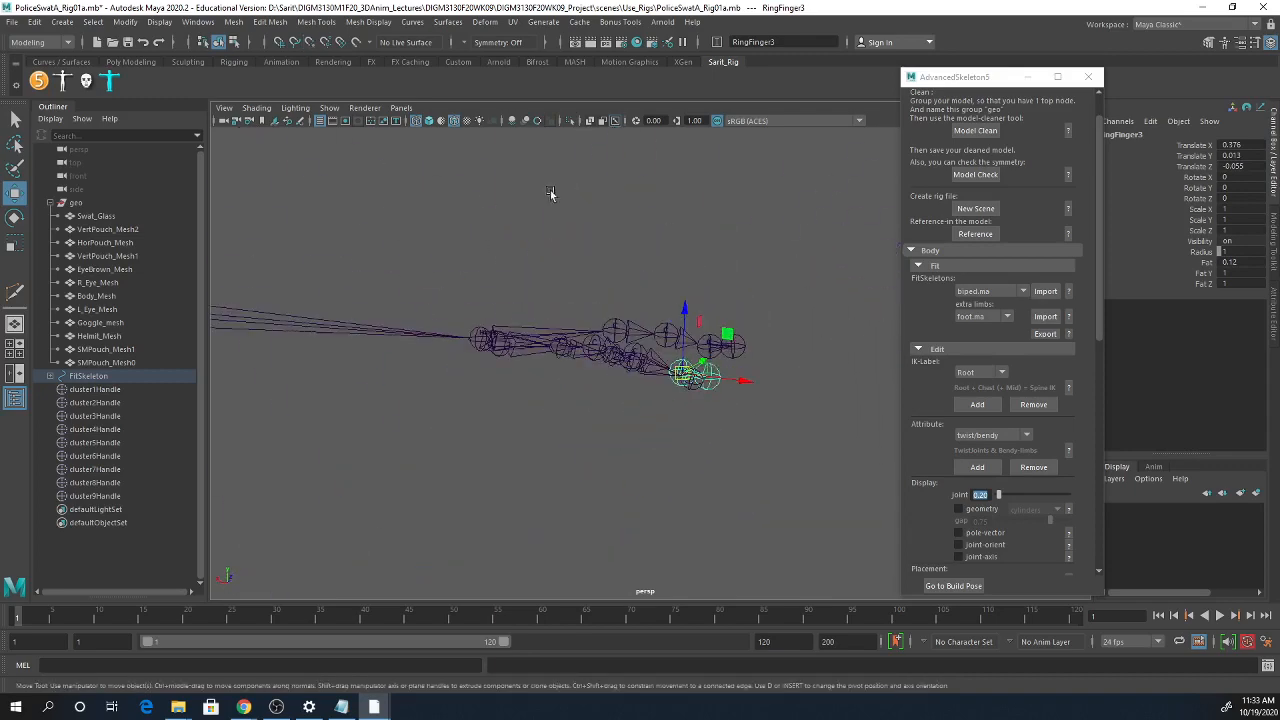
{"action": "left_click", "coordinate": [329, 107]}
{"action": "left_click", "coordinate": [345, 142]}
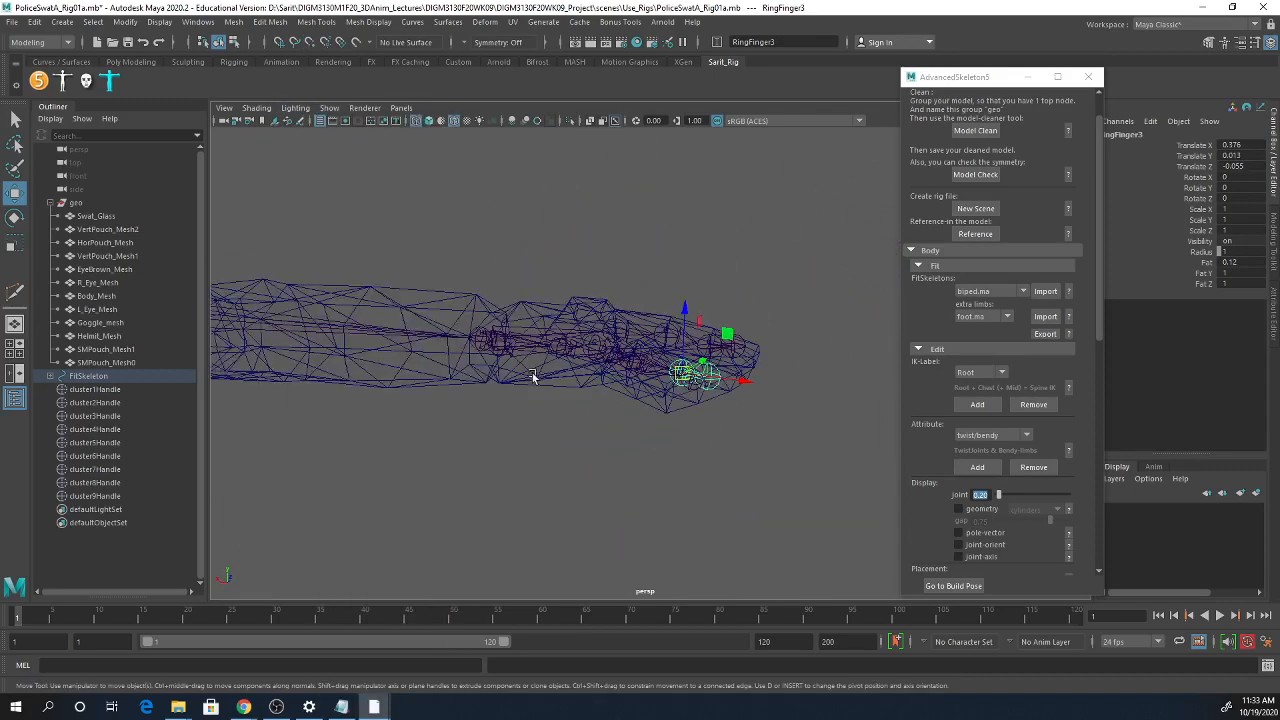
{"action": "left_click_drag", "start_coordinate": [532, 376], "coordinate": [612, 408], "text": "alt"}
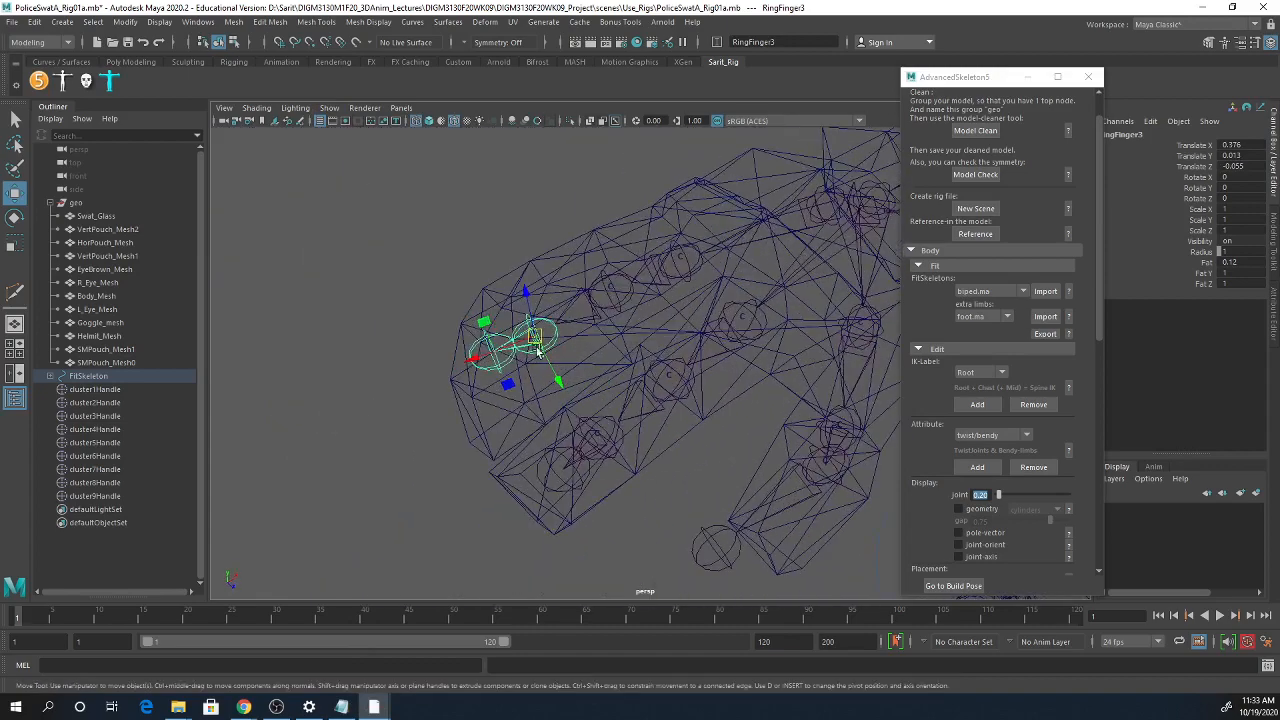
- Scale the RingFinger3 joint to about 2.65 and the IndexFinger3 joint to about 2.99 in X to lengthen their end segments
{"action": "key", "text": "r"}
{"action": "left_click_drag", "start_coordinate": [489, 358], "coordinate": [405, 390]}
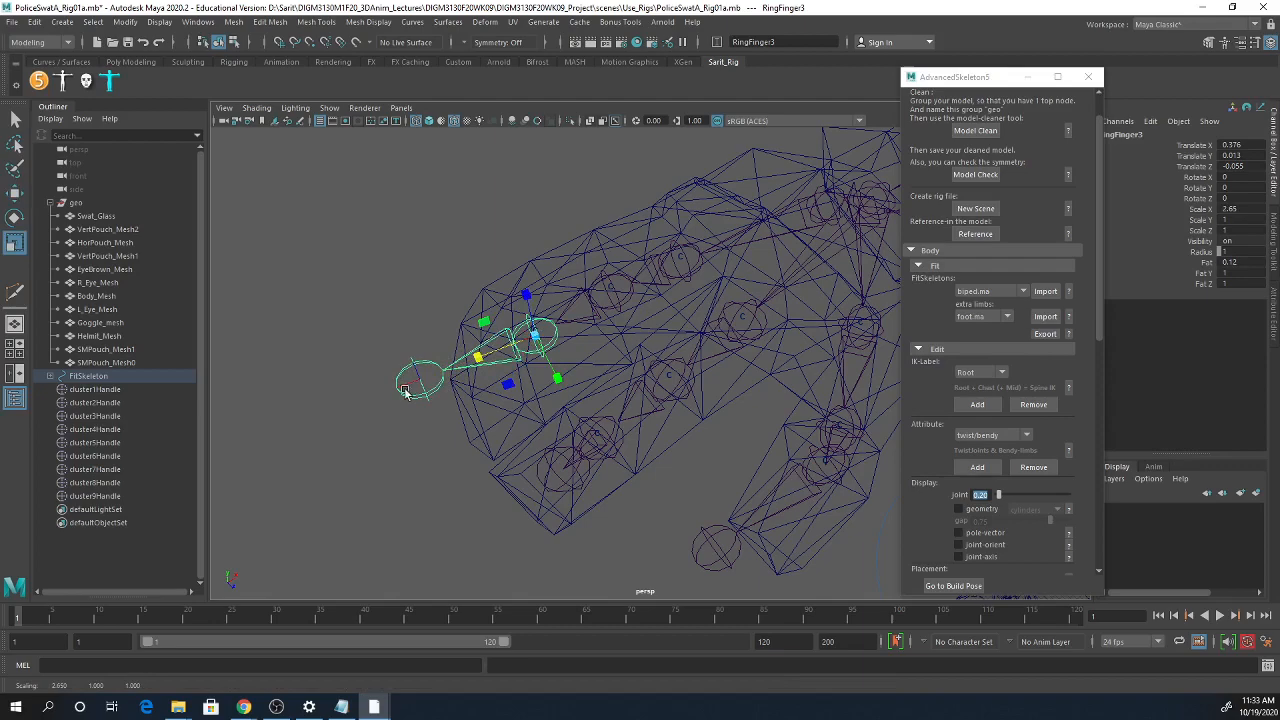
{"action": "left_click", "coordinate": [596, 451]}
{"action": "left_click_drag", "start_coordinate": [555, 476], "coordinate": [484, 562]}
- Rotate the IndexFinger3 joint so its end segment points along the index fingertip of the mesh
{"action": "left_click_drag", "start_coordinate": [648, 537], "coordinate": [604, 398], "text": "alt"}
{"action": "key", "text": "e"}
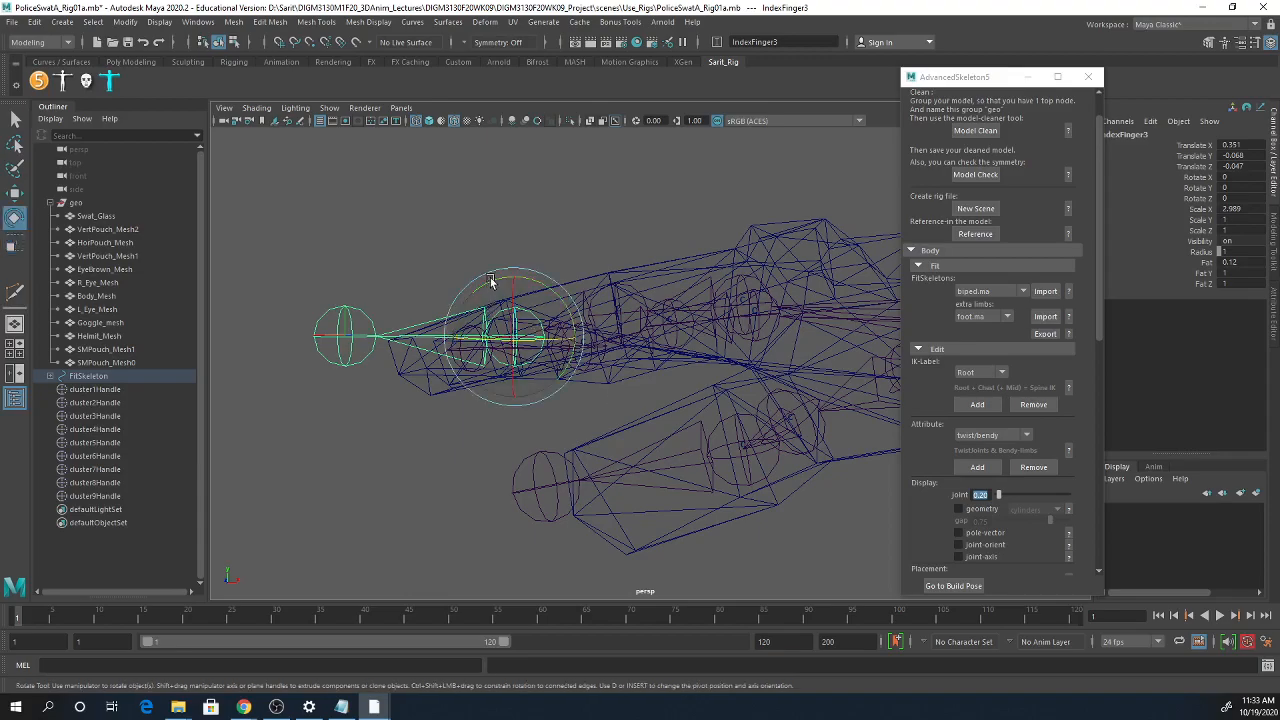
{"action": "left_click_drag", "start_coordinate": [491, 283], "coordinate": [953, 333]}
- Rotate the RingFinger3 joint, including about 18 degrees in Y, so its end segment follows the ring fingertip
{"action": "left_click", "coordinate": [798, 368]}
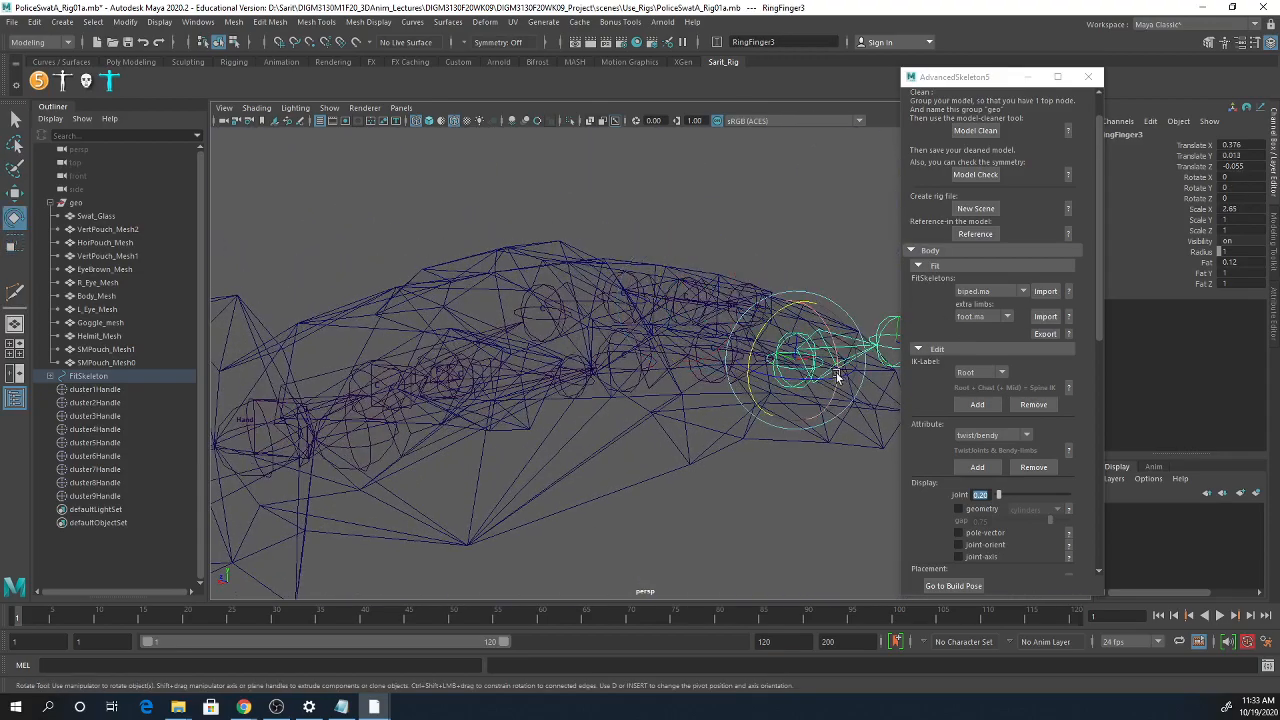
{"action": "left_click_drag", "start_coordinate": [798, 368], "coordinate": [662, 358], "text": "alt"}
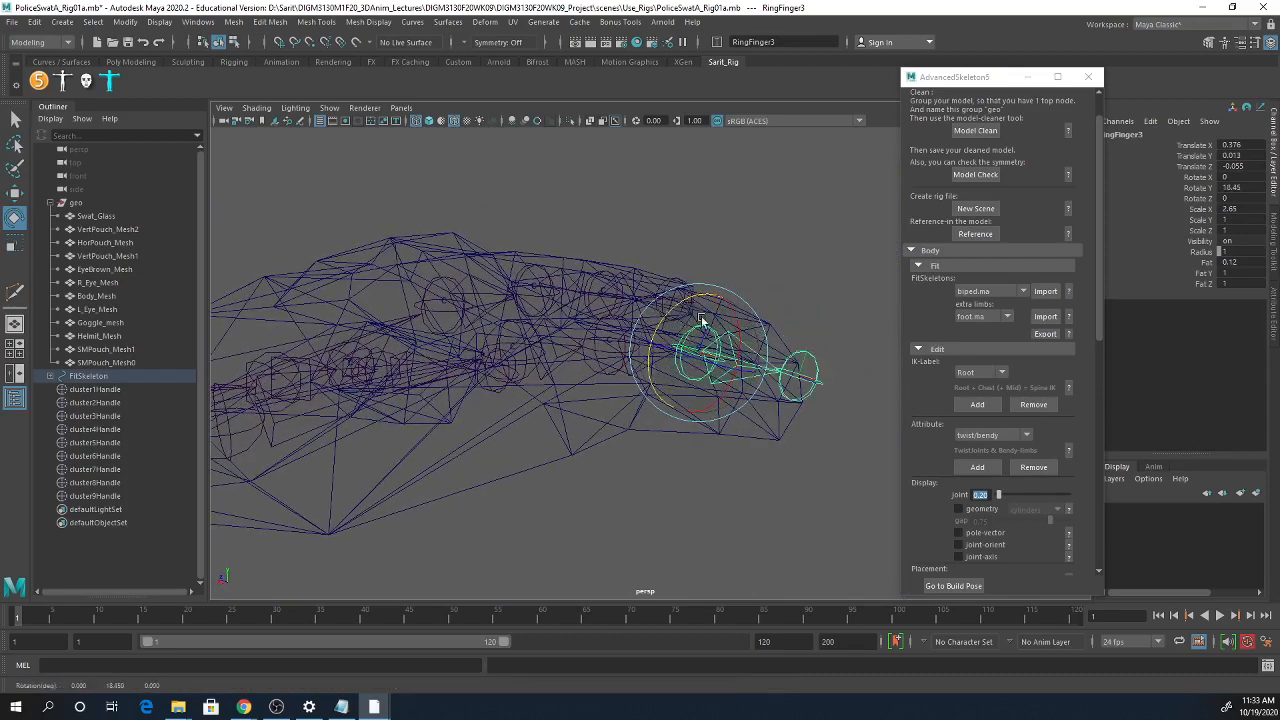
{"action": "left_click_drag", "start_coordinate": [690, 308], "coordinate": [508, 396], "text": "alt"}
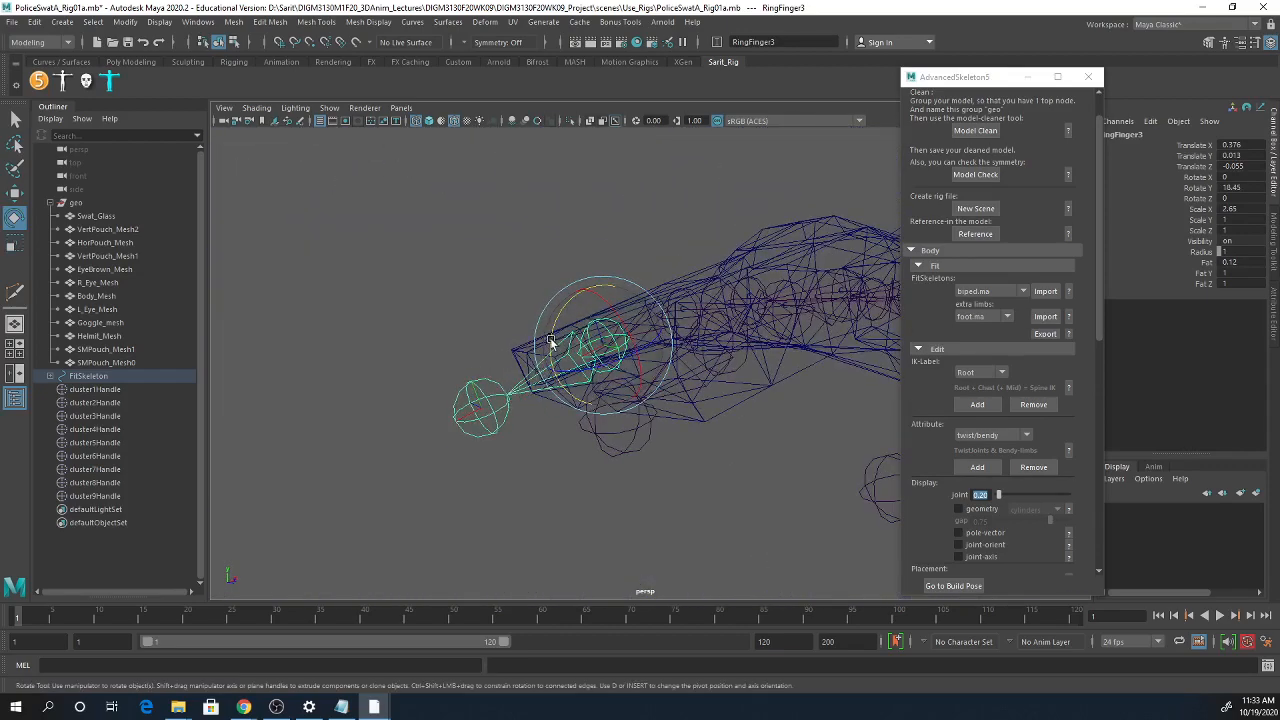
{"action": "left_click_drag", "start_coordinate": [550, 345], "coordinate": [600, 360]}
- Move only the Cup joint further into the palm, to about 0.526, -0.127, -0.005, leaving the ring finger joints in place
{"action": "left_click_drag", "start_coordinate": [683, 388], "coordinate": [770, 445], "text": "alt"}
{"action": "left_click", "coordinate": [618, 497]}
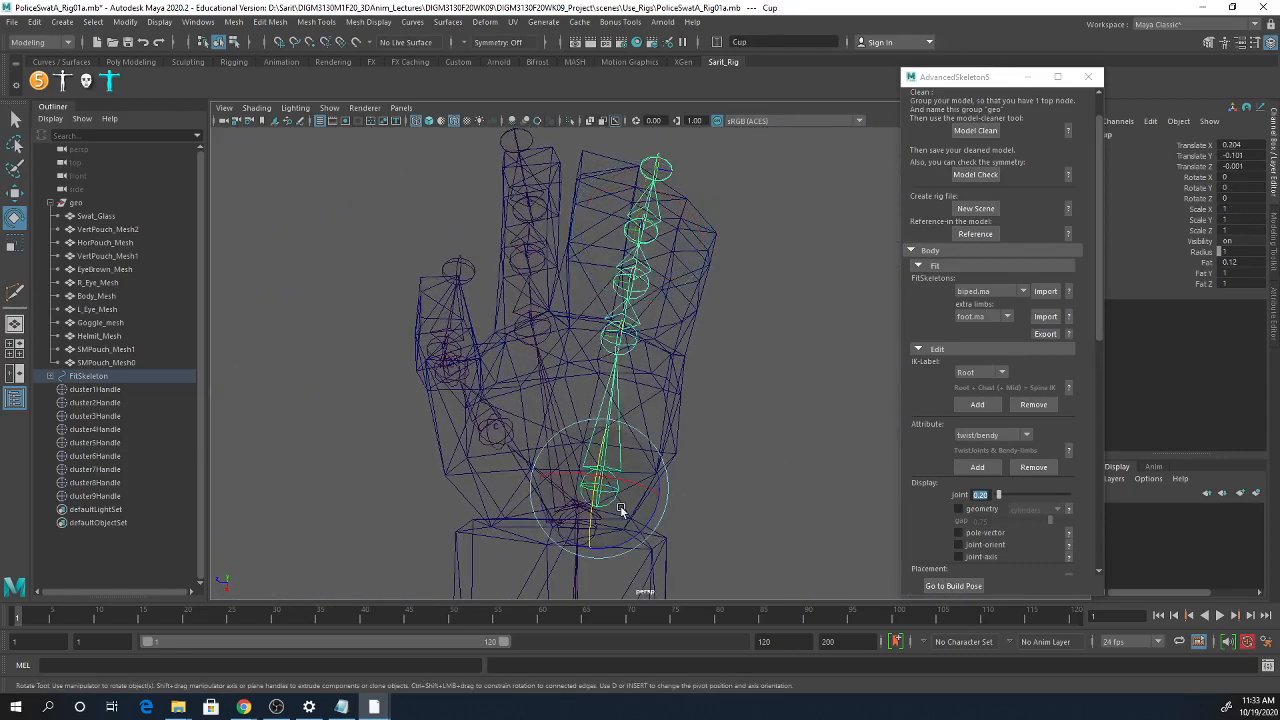
{"action": "left_click_drag", "start_coordinate": [618, 497], "coordinate": [503, 459], "text": "alt"}
{"action": "key", "text": "w"}
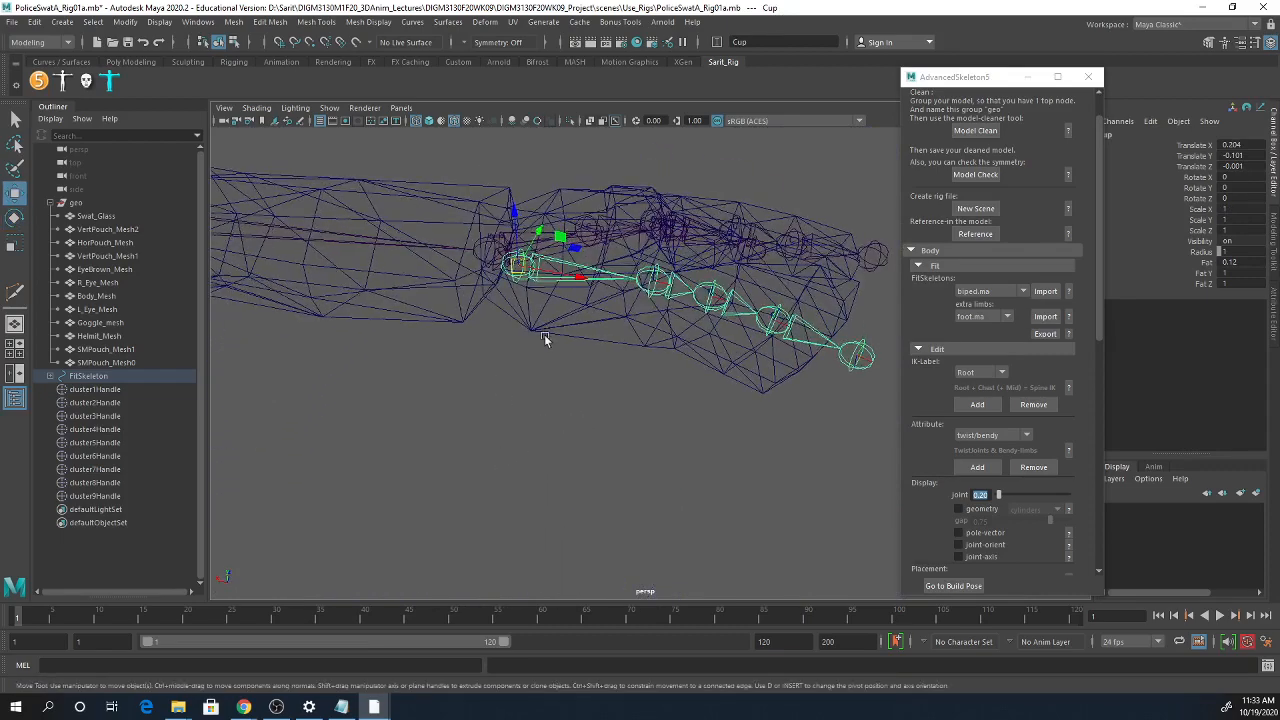
{"action": "double_click", "coordinate": [15, 195]}
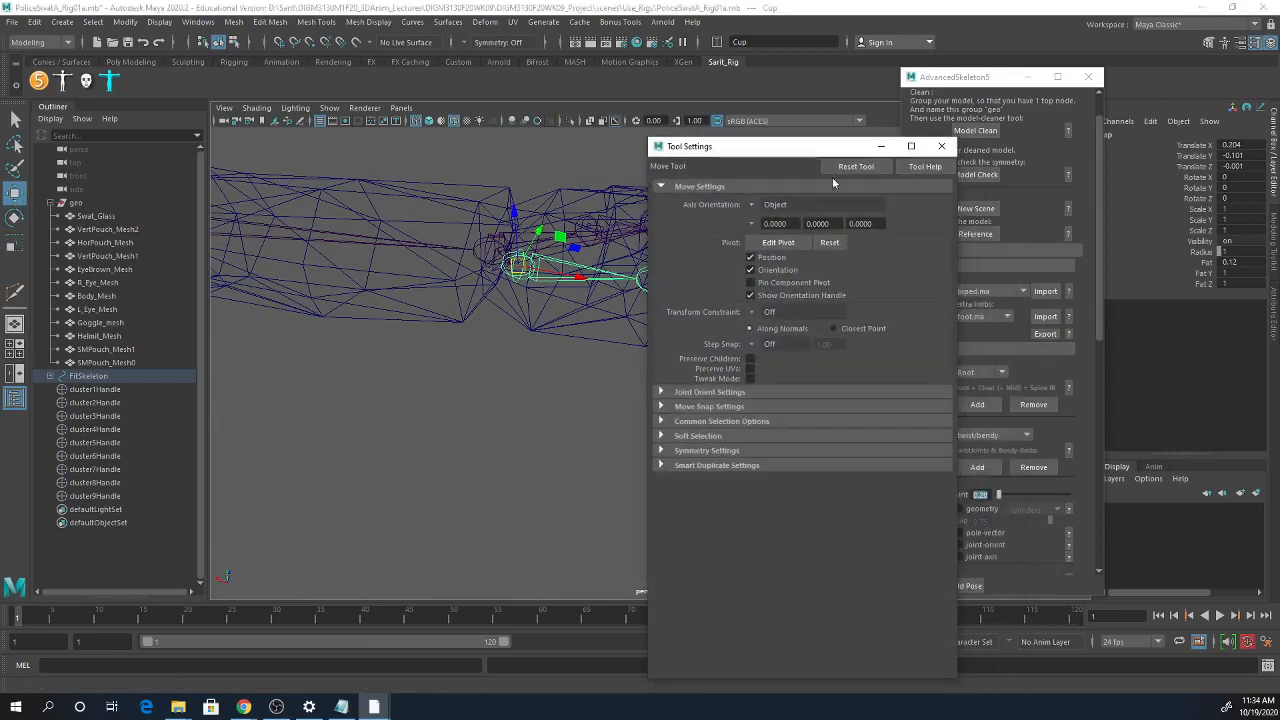
{"action": "left_click", "coordinate": [941, 146]}
{"action": "left_click_drag", "start_coordinate": [584, 286], "coordinate": [551, 459]}
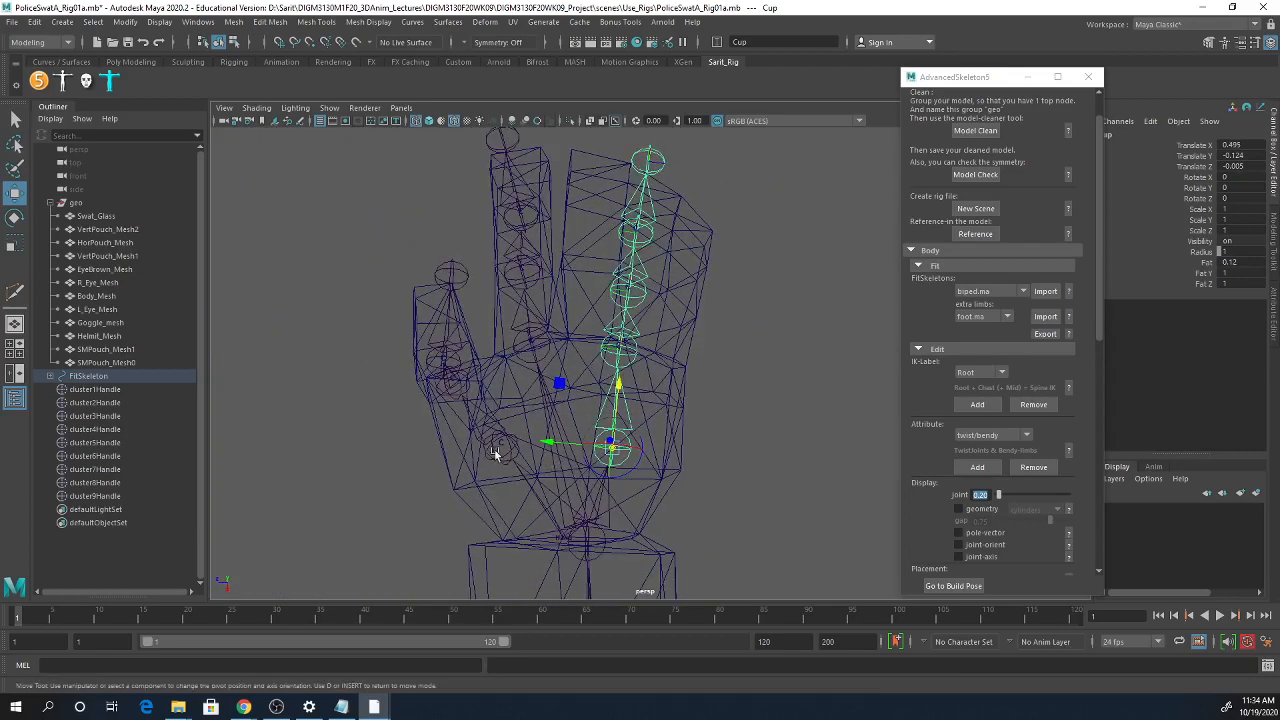
{"action": "left_click_drag", "start_coordinate": [667, 477], "coordinate": [667, 427], "text": "alt"}
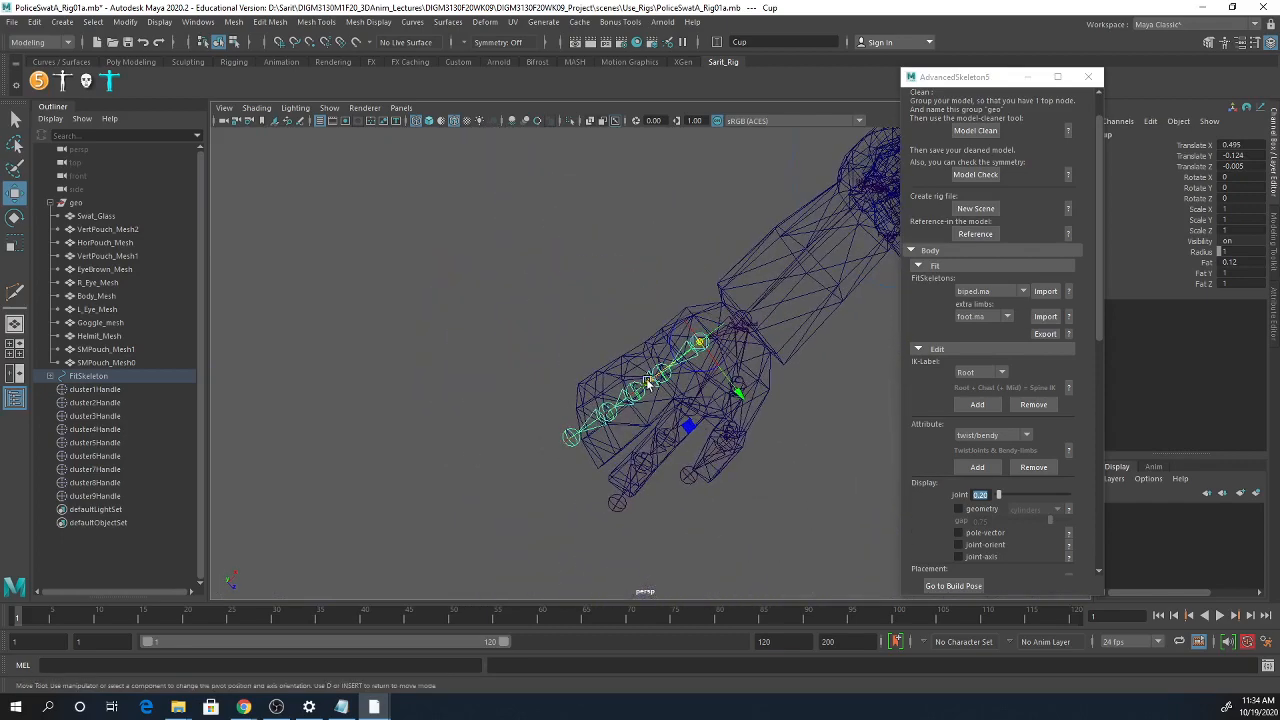
{"action": "left_click_drag", "start_coordinate": [648, 382], "coordinate": [647, 385]}
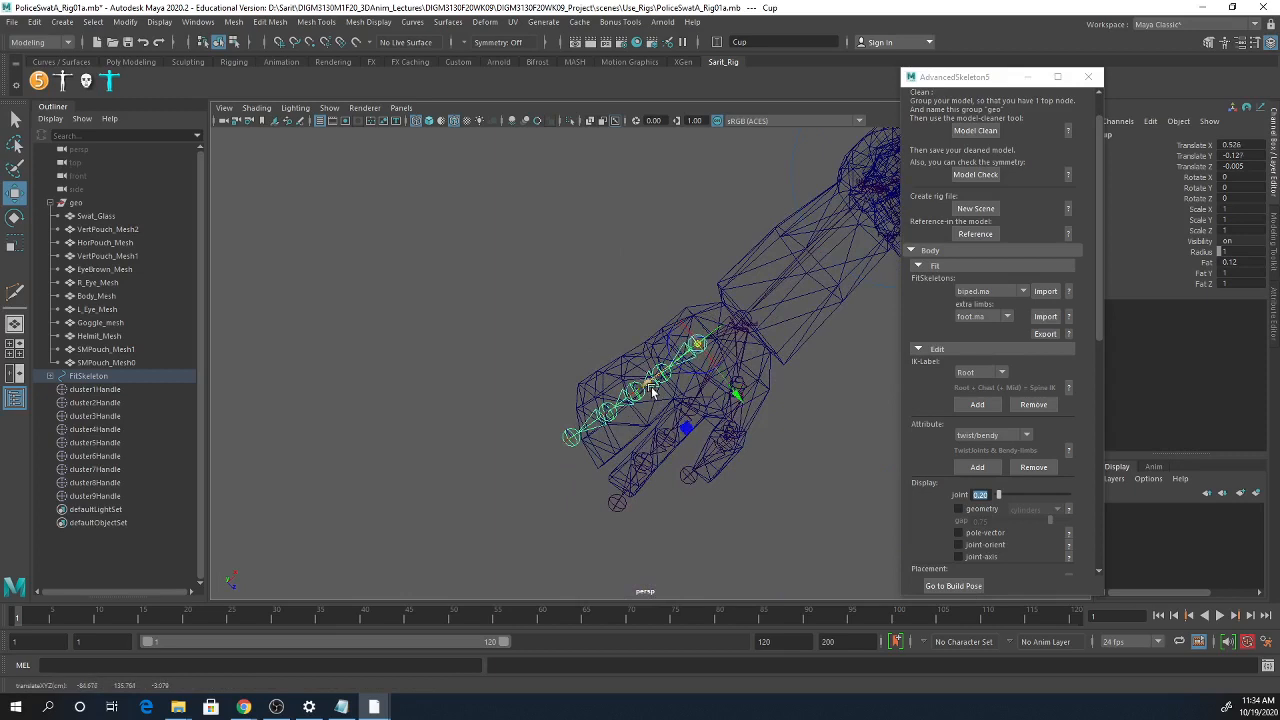
- Refine the rotation of the index finger joints within the mesh, with IndexFinger3 at about -3, 14, -10 degrees
{"action": "left_click_drag", "start_coordinate": [727, 408], "coordinate": [784, 490], "text": "alt"}
{"action": "left_click", "coordinate": [726, 376]}
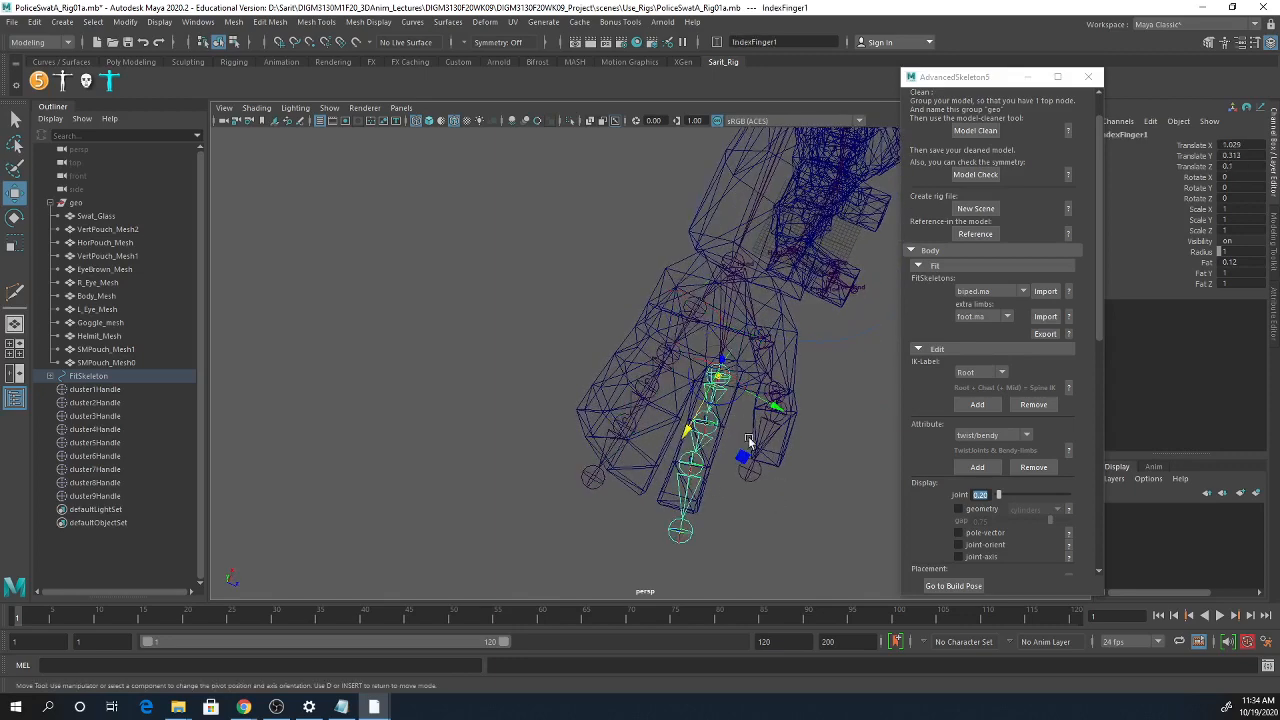
{"action": "key", "text": "d"}
{"action": "key", "text": "e"}
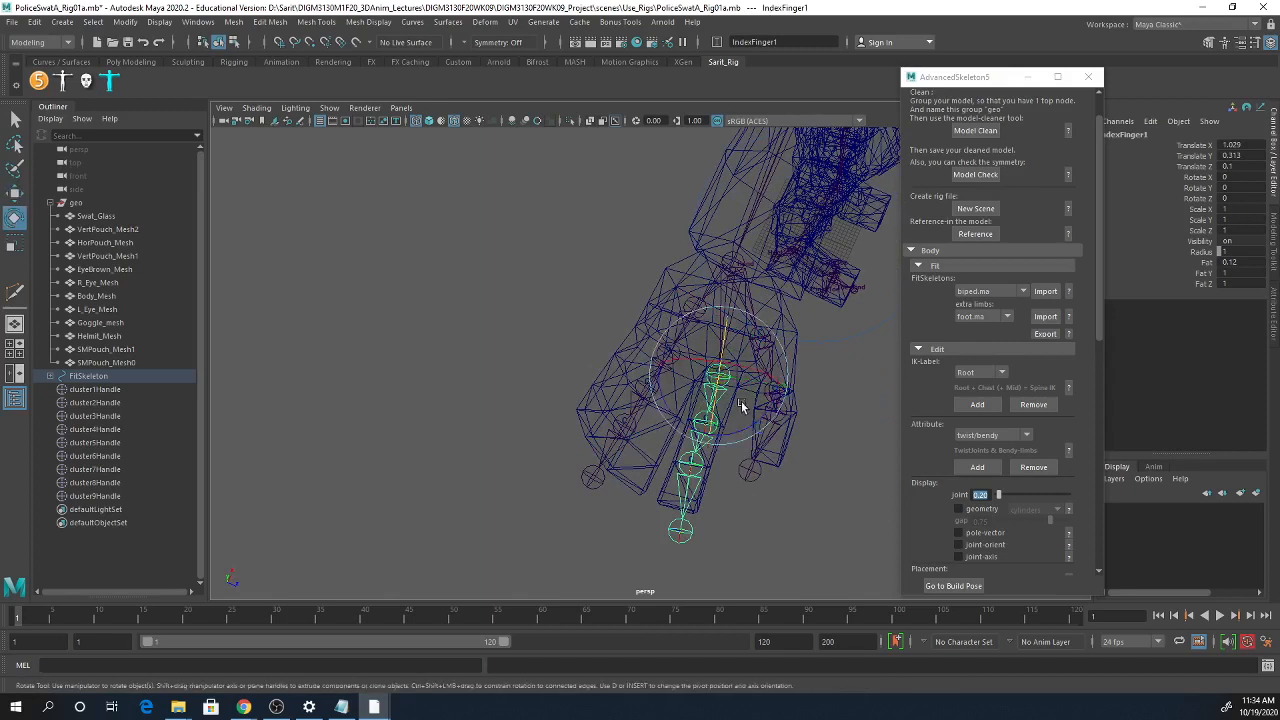
{"action": "left_click_drag", "start_coordinate": [748, 428], "coordinate": [744, 484]}
{"action": "left_click", "coordinate": [697, 468]}
{"action": "left_click_drag", "start_coordinate": [797, 461], "coordinate": [514, 377], "text": "alt"}
- Switch to the side view and move the Spine1 joint toward the back, to about 2.337 in X and -0.055 in Y
{"action": "key", "text": "space"}
{"action": "key", "text": "space"}
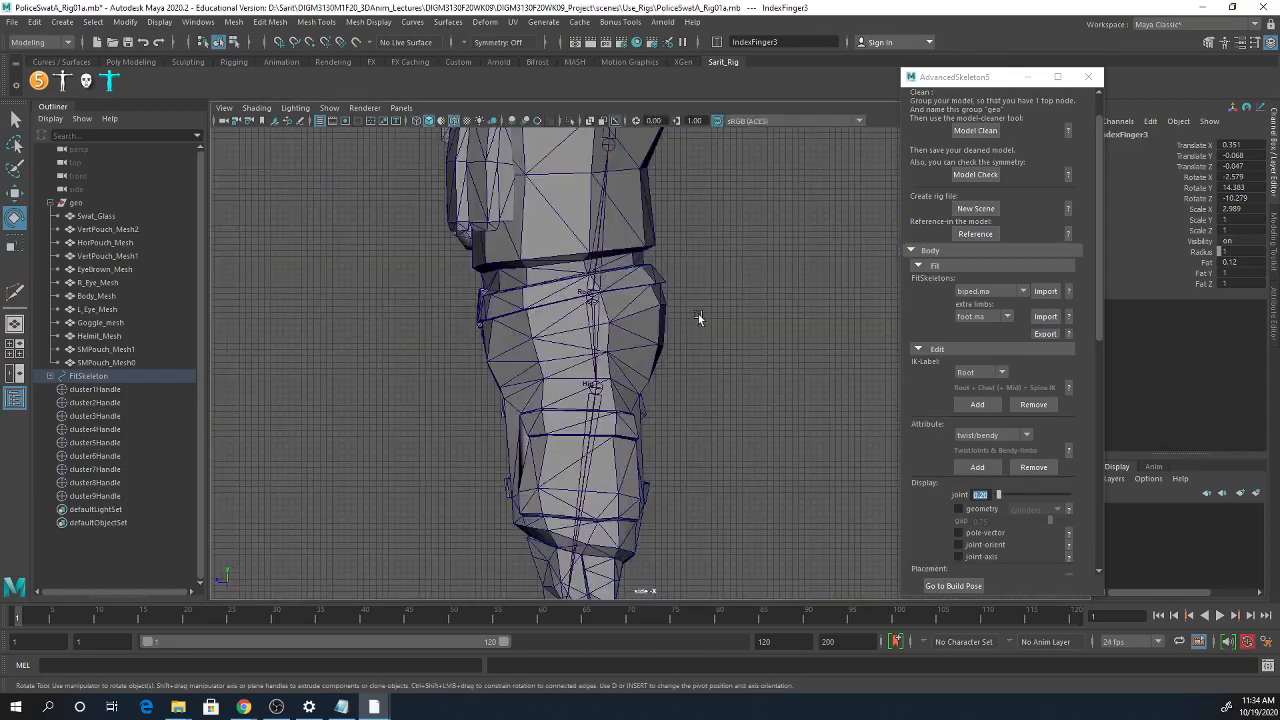
{"action": "left_click_drag", "start_coordinate": [698, 314], "coordinate": [589, 349], "text": "alt"}
{"action": "left_click", "coordinate": [538, 312]}
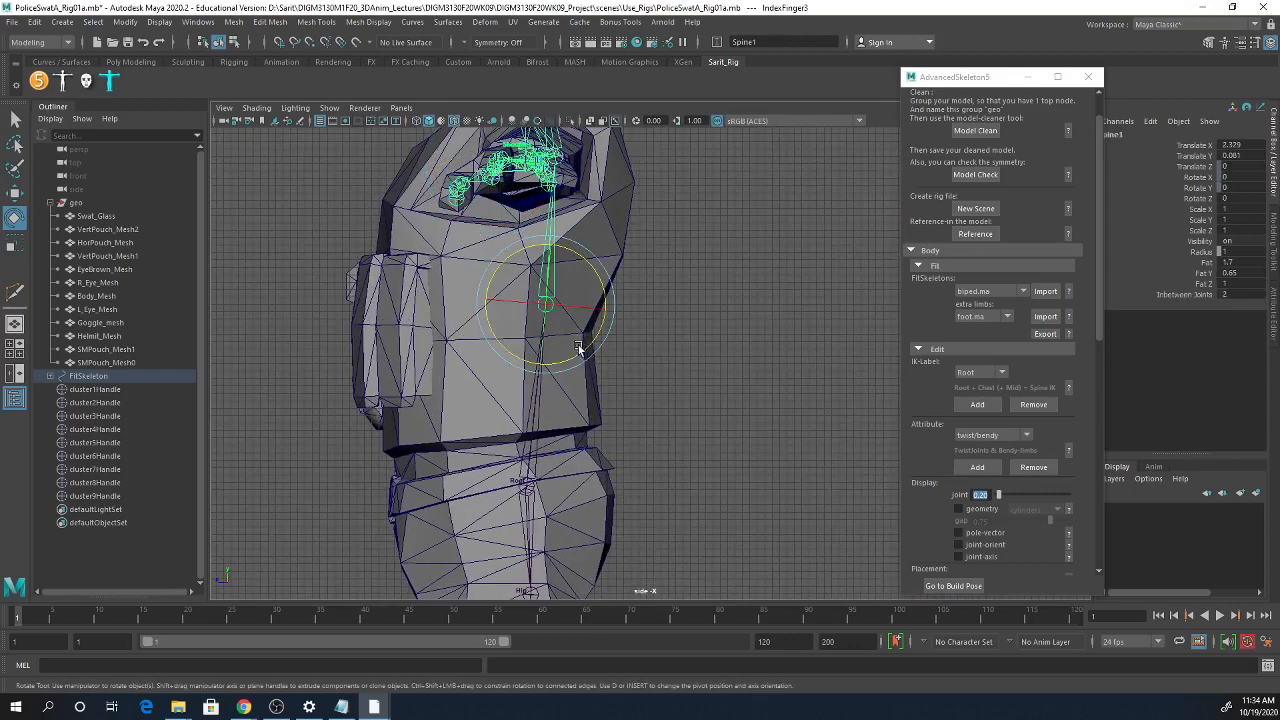
{"action": "left_click_drag", "start_coordinate": [538, 312], "coordinate": [600, 418], "text": "alt"}
{"action": "key", "text": "w"}
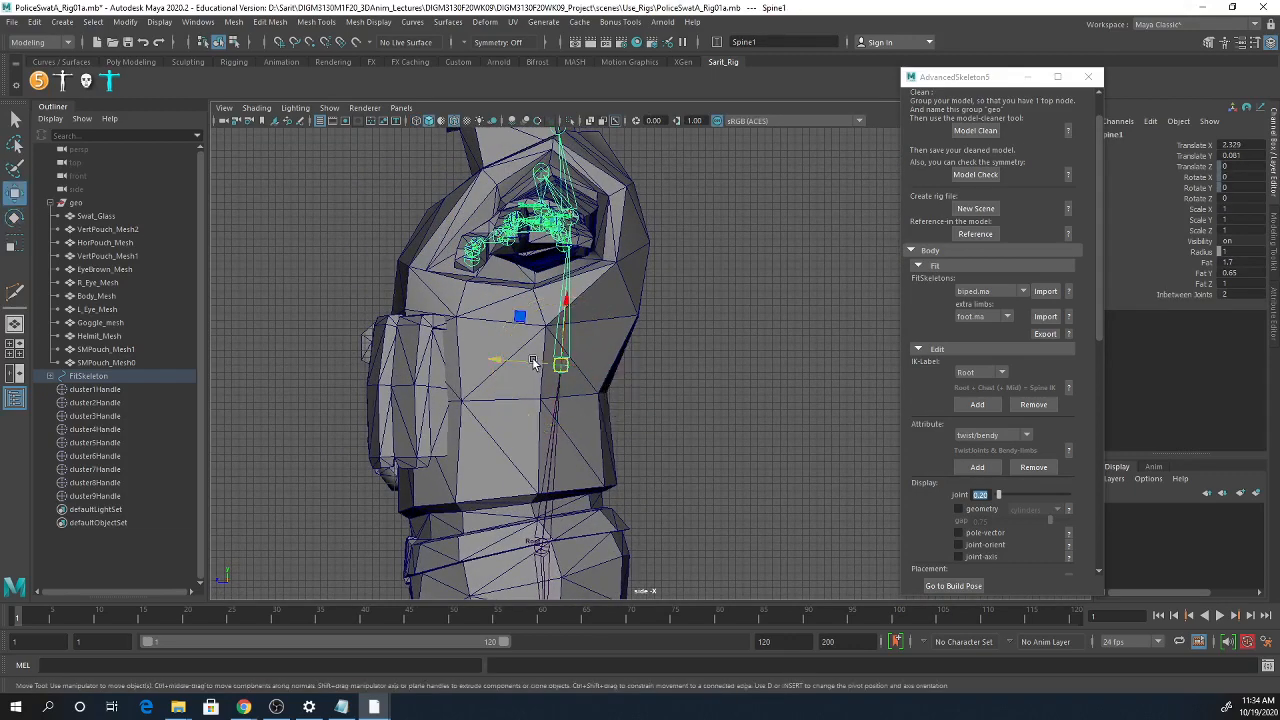
{"action": "left_click_drag", "start_coordinate": [533, 362], "coordinate": [534, 363]}
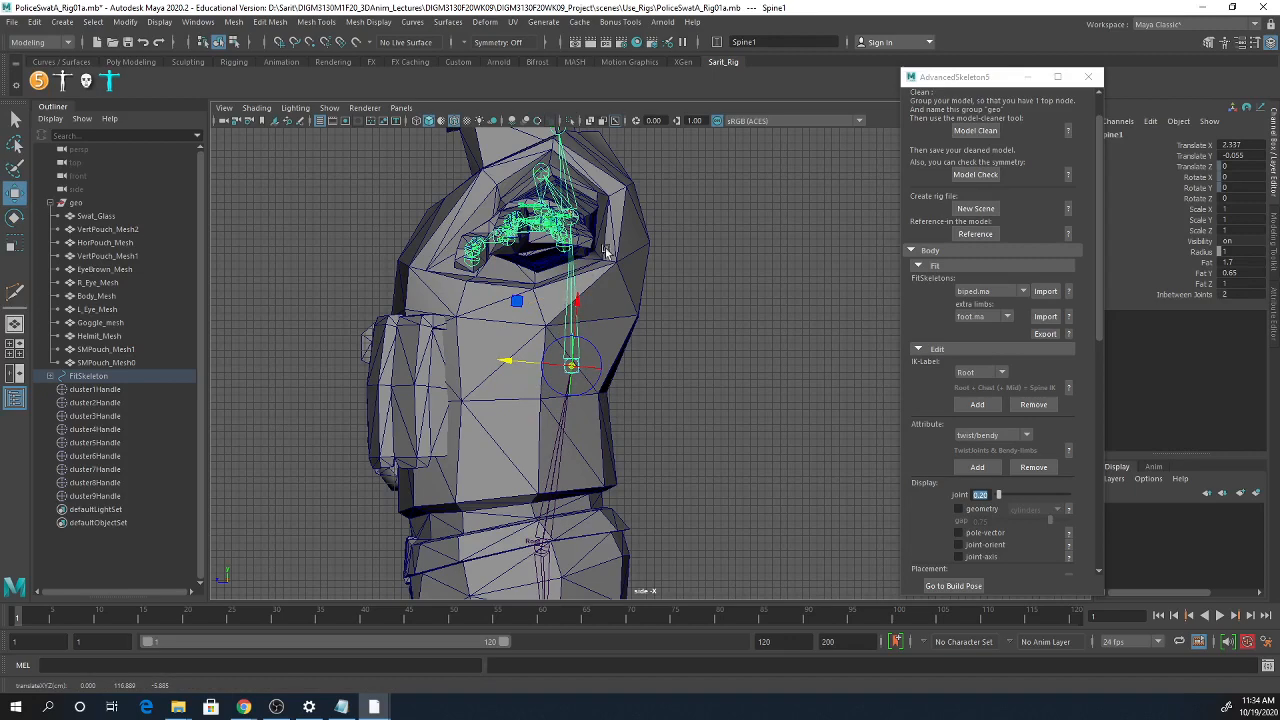
- Check the Root joint's placement at the hips and nudge the Chest joint backward to a Translate Y of about 0.047
{"action": "left_click", "coordinate": [543, 548]}
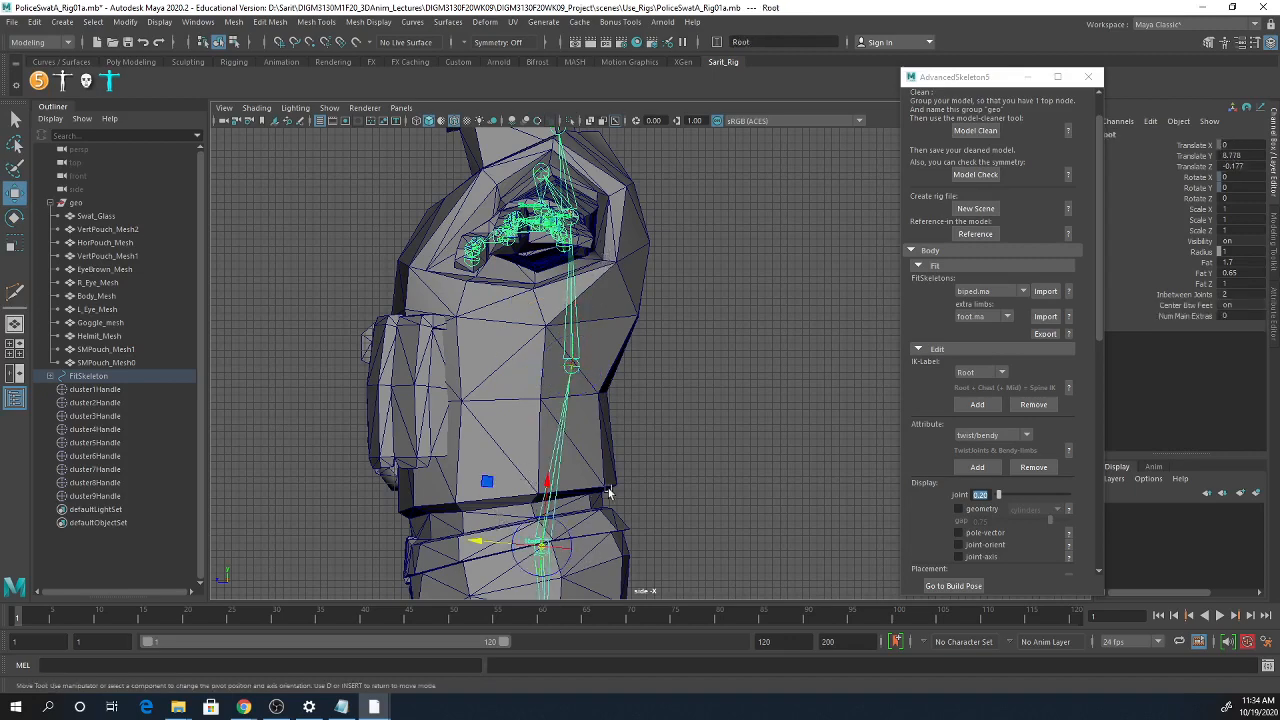
{"action": "middle_click_drag", "start_coordinate": [609, 488], "coordinate": [656, 285], "text": "alt"}
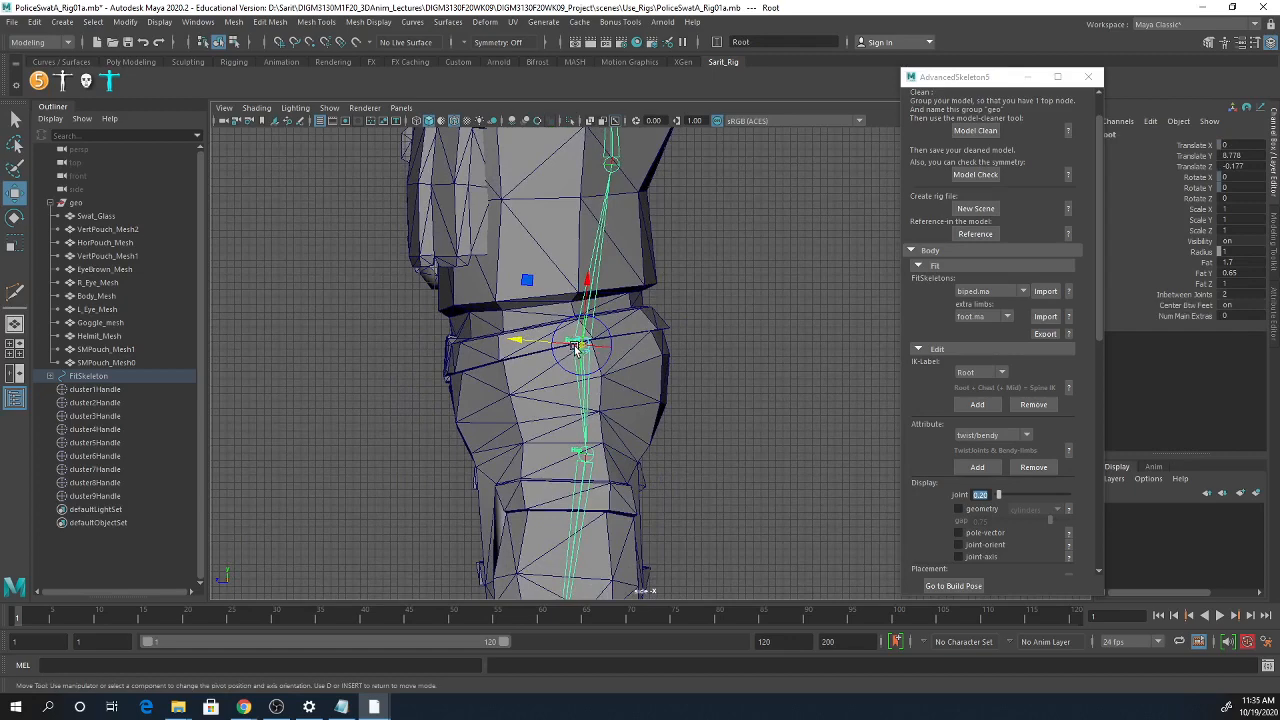
{"action": "middle_click_drag", "start_coordinate": [739, 247], "coordinate": [660, 459], "text": "alt"}
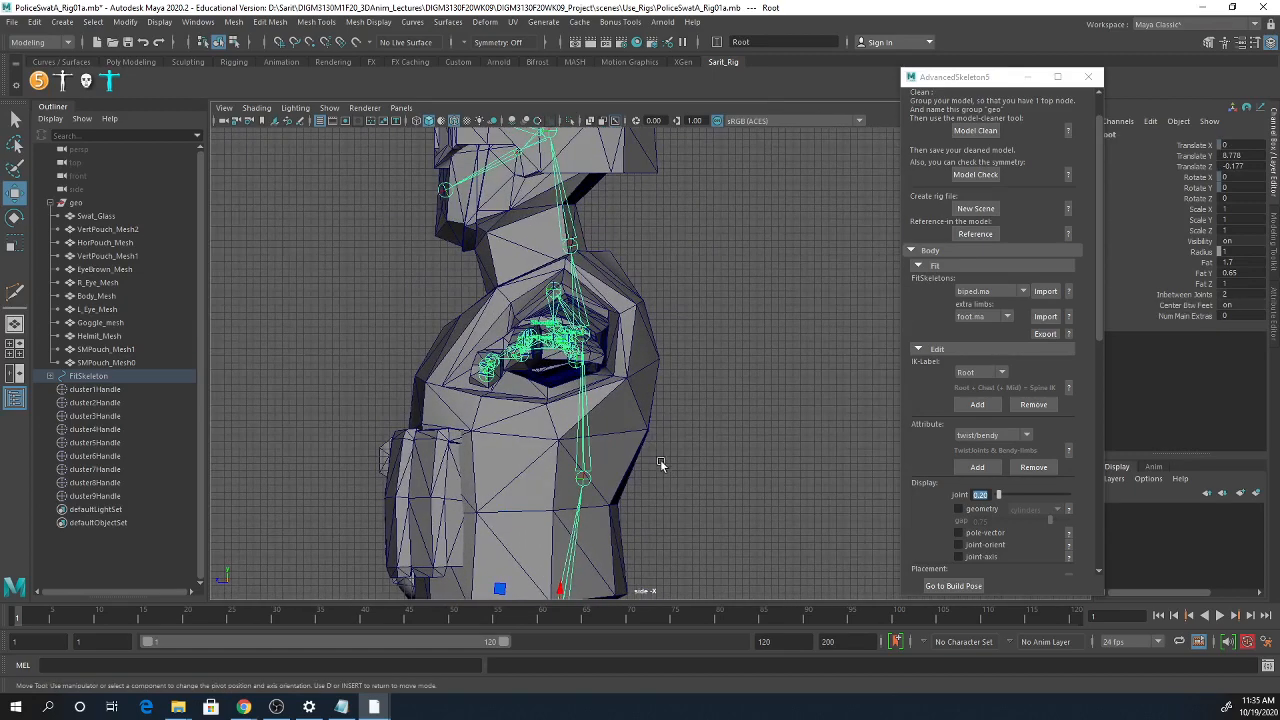
{"action": "left_click", "coordinate": [589, 340]}
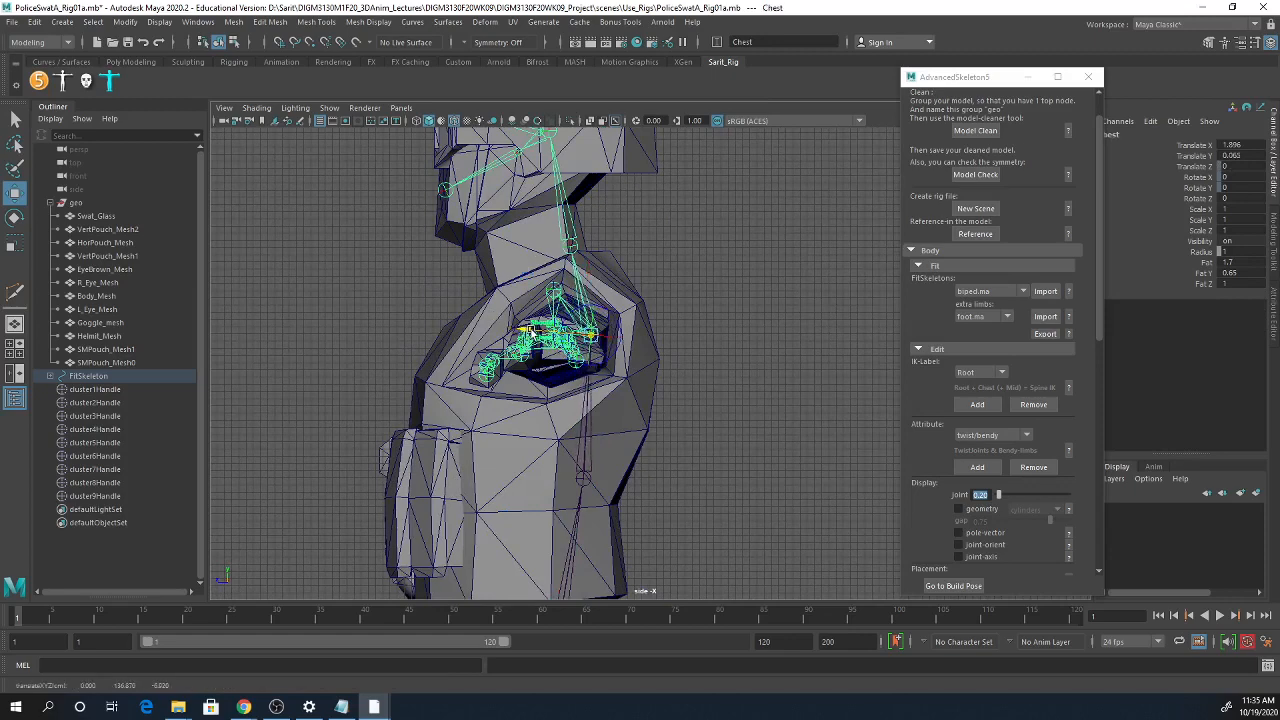
{"action": "key", "text": "w"}
{"action": "middle_click_drag", "start_coordinate": [623, 264], "coordinate": [625, 308], "text": "alt"}
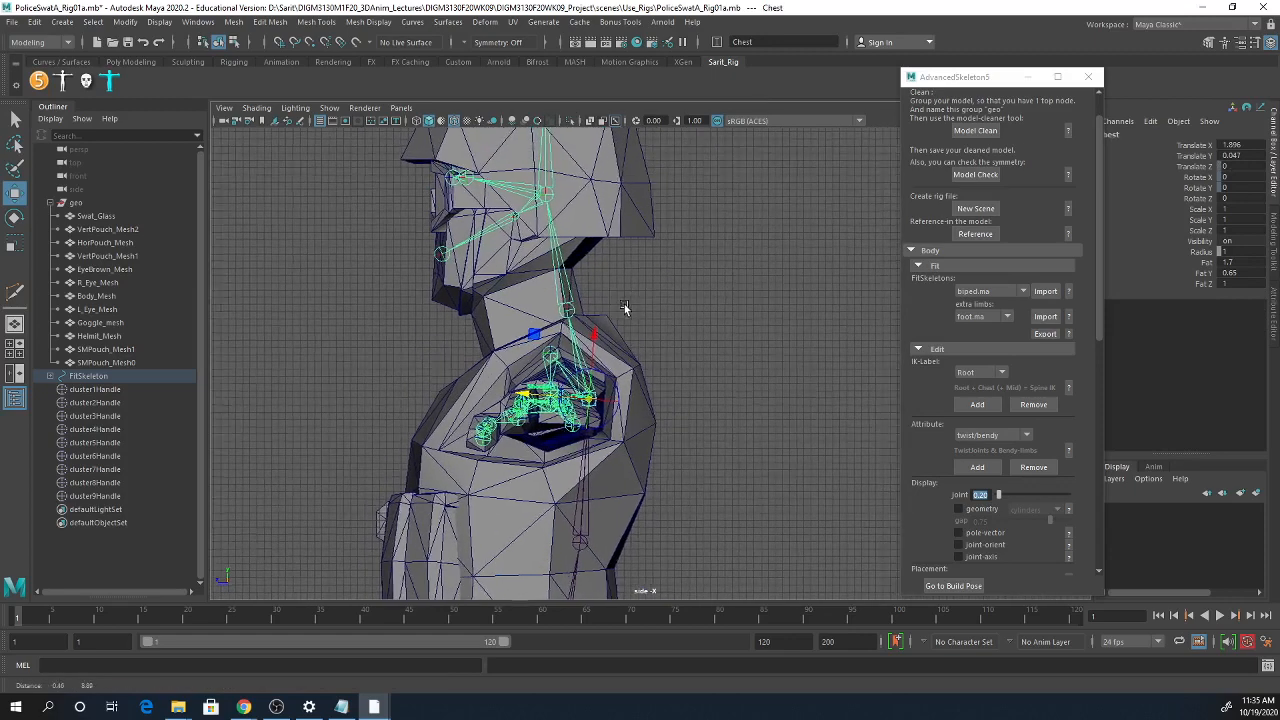
- Select the Neck joint and set the Move tool's axis orientation to World
{"action": "left_click", "coordinate": [566, 313]}
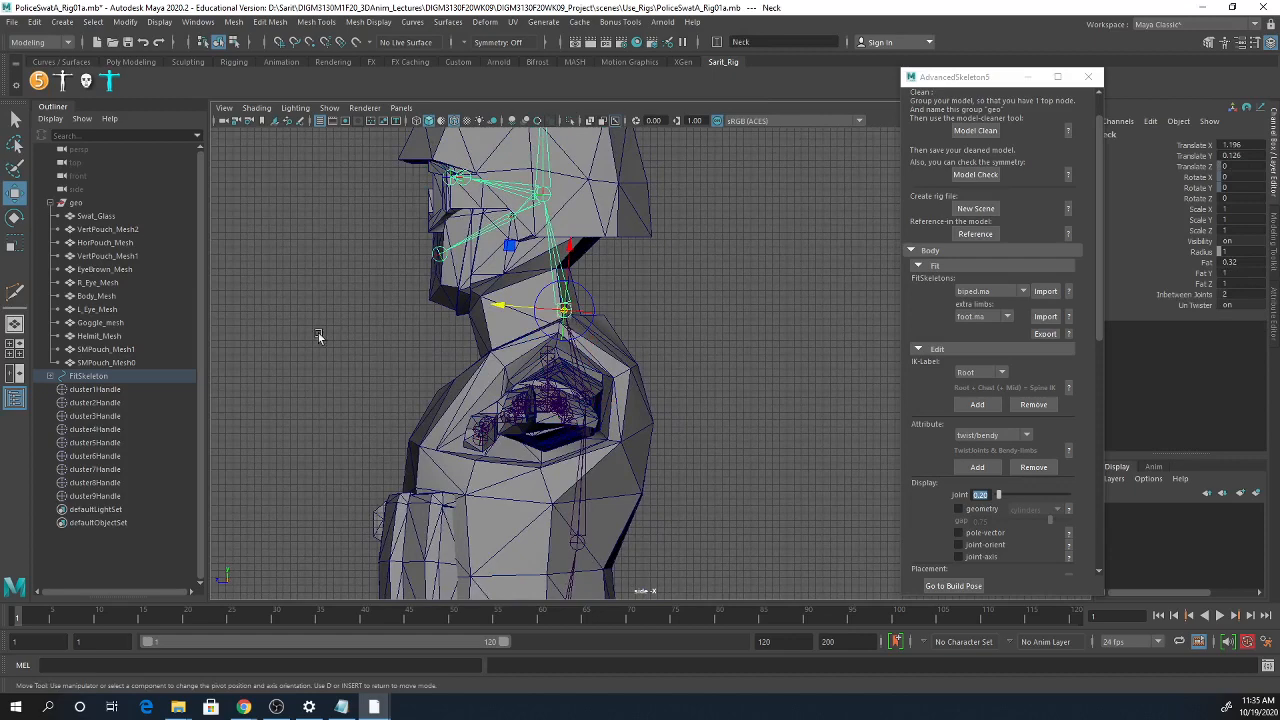
{"action": "double_click", "coordinate": [15, 192]}
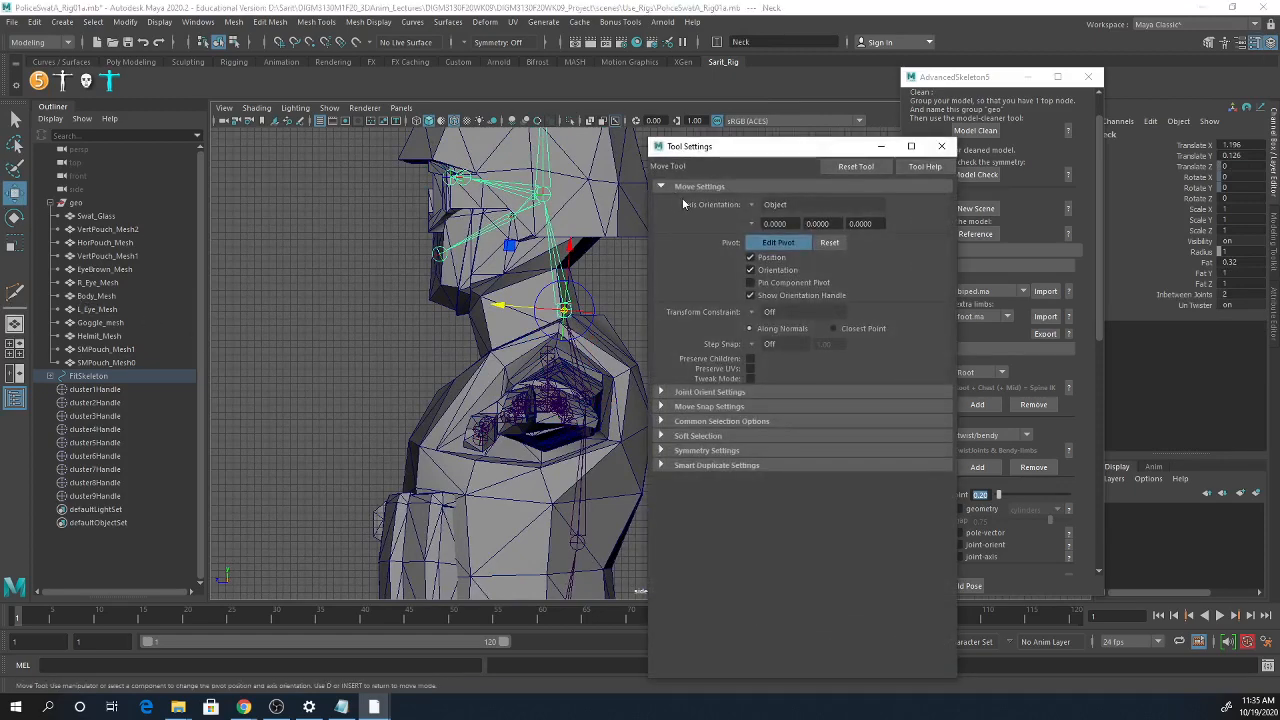
{"action": "left_click", "coordinate": [753, 207]}
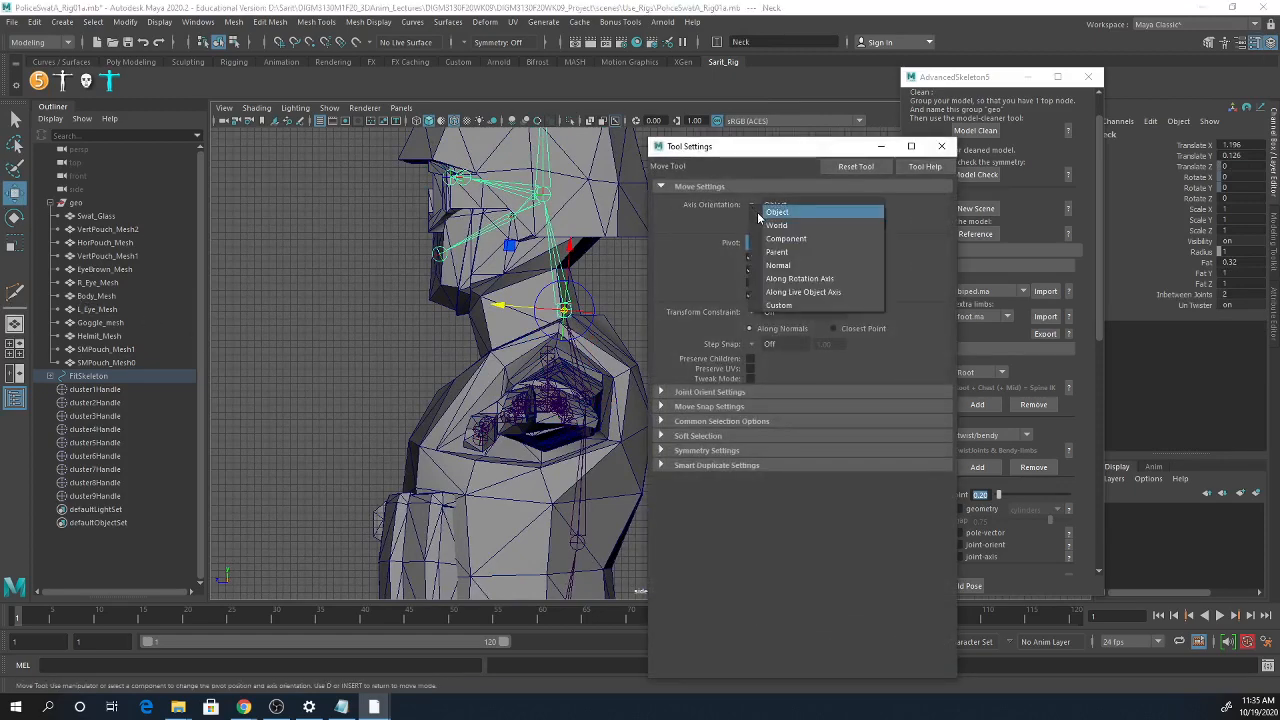
{"action": "left_click", "coordinate": [768, 225]}
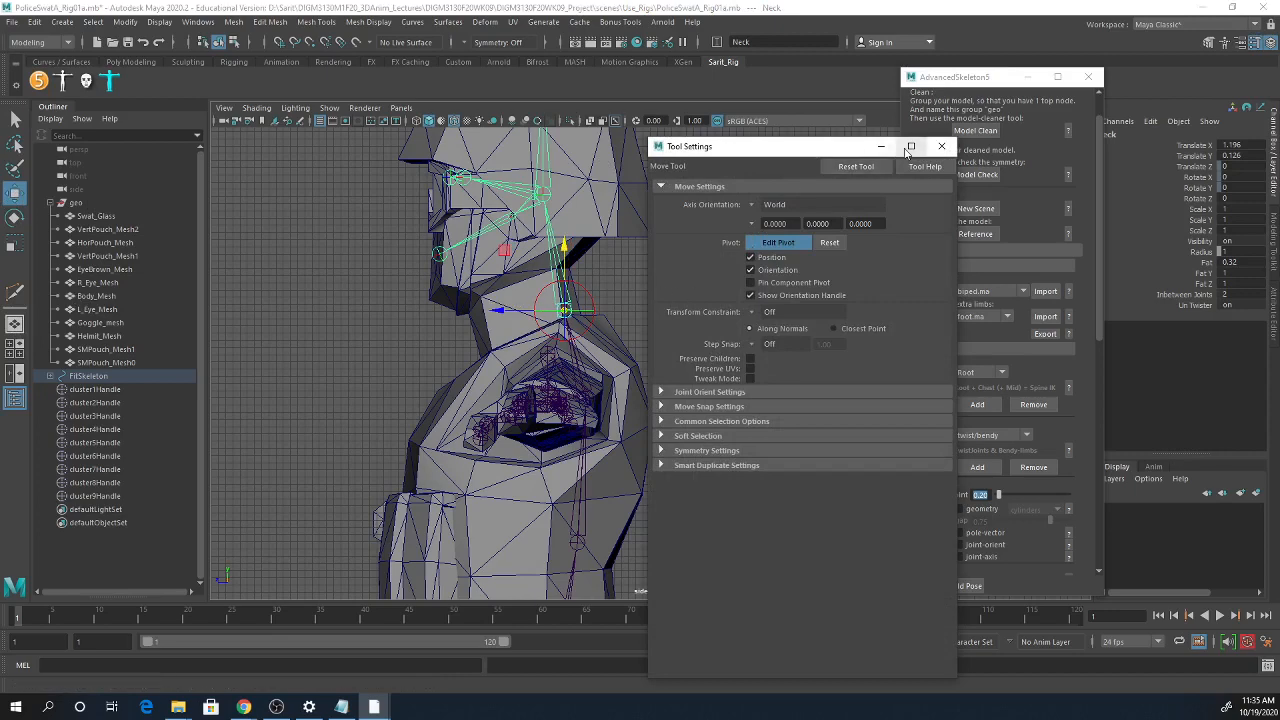
{"action": "left_click", "coordinate": [941, 146]}
- Move the Neck joint forward and down to about 1.055 in X and 0.432 in Y, and select the Head joint
{"action": "mouse_move", "coordinate": [519, 312]}
{"action": "left_mouse_down"}
{"action": "mouse_move", "coordinate": [500, 311]}
{"action": "mouse_move", "coordinate": [546, 300]}
{"action": "mouse_move", "coordinate": [499, 323]}
{"action": "left_mouse_up"}
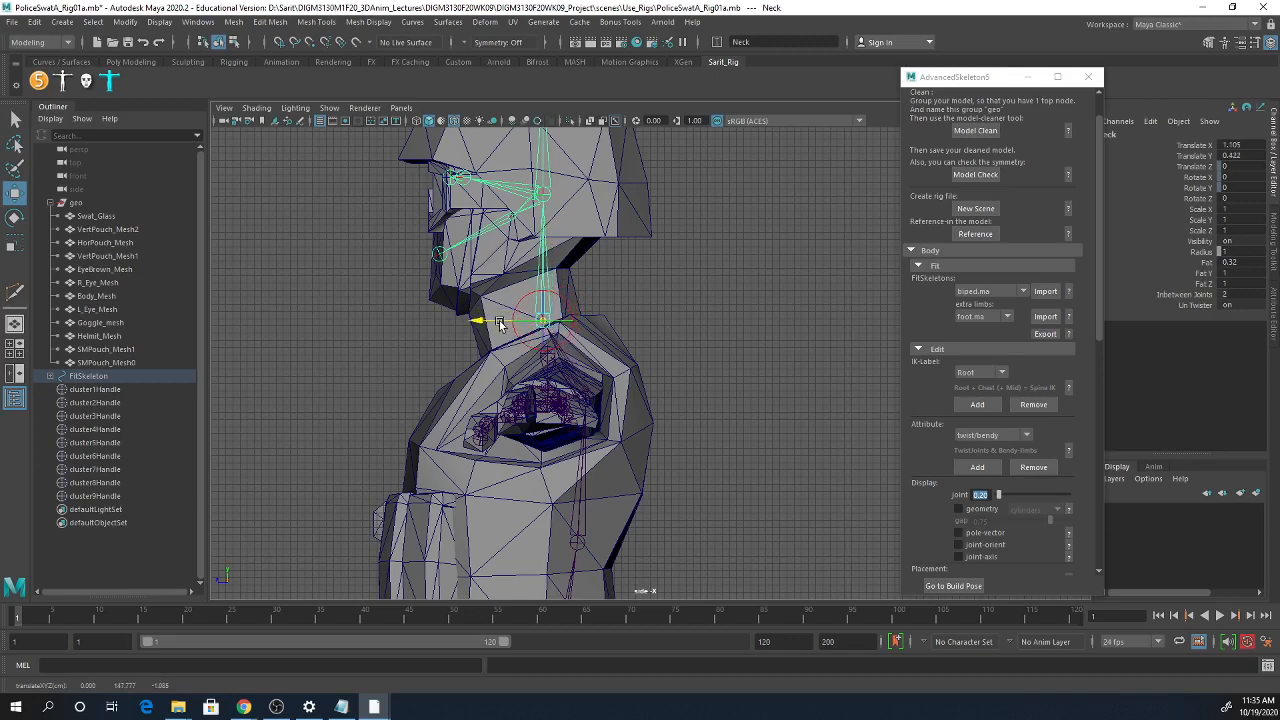
{"action": "left_click_drag", "start_coordinate": [544, 280], "coordinate": [543, 285]}
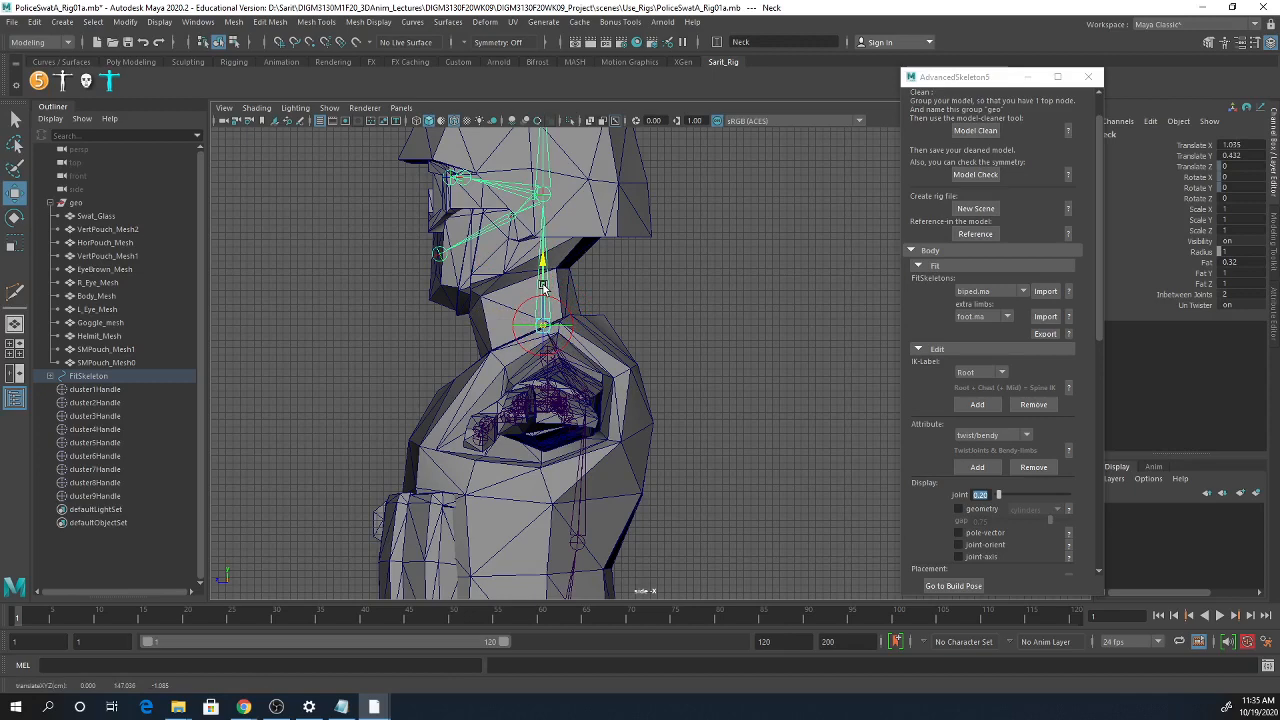
{"action": "left_click", "coordinate": [550, 198]}
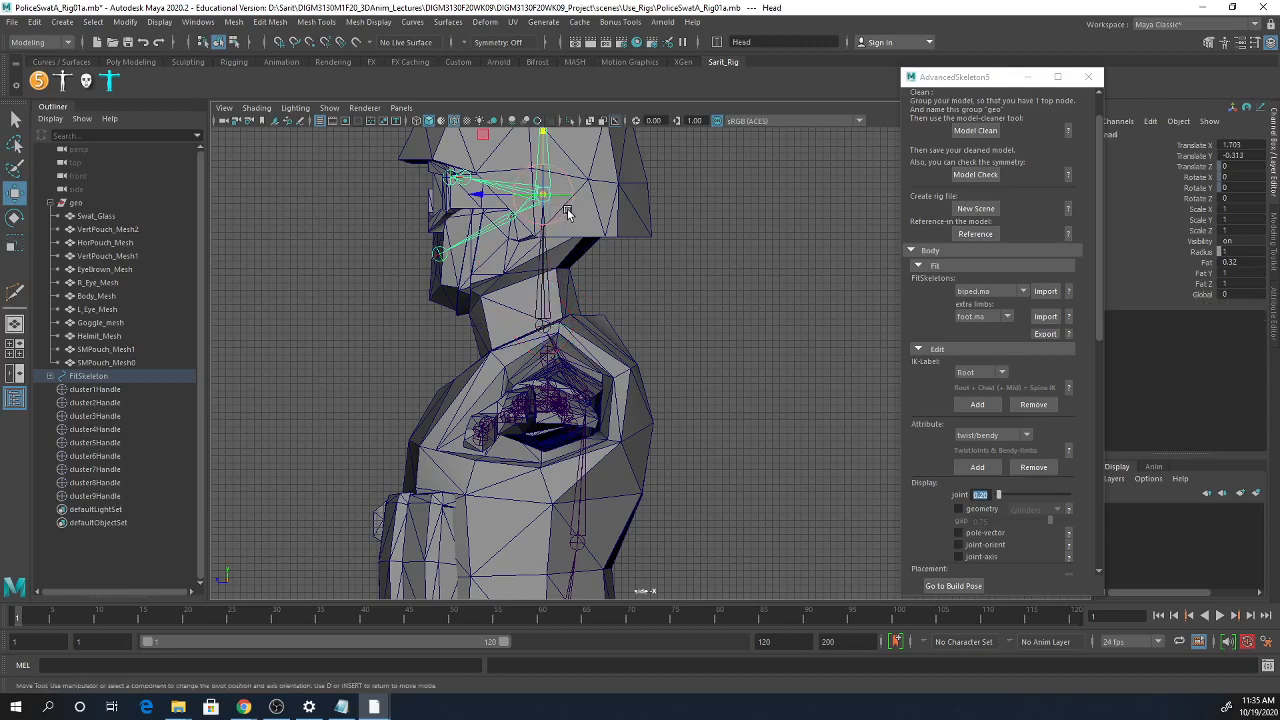
- Lower the Head joint to the top of the neck, to about 0.716 in X and -0.133 in Y
{"action": "key", "text": "d"}
{"action": "right_click_drag", "start_coordinate": [584, 214], "coordinate": [536, 211], "text": "alt"}
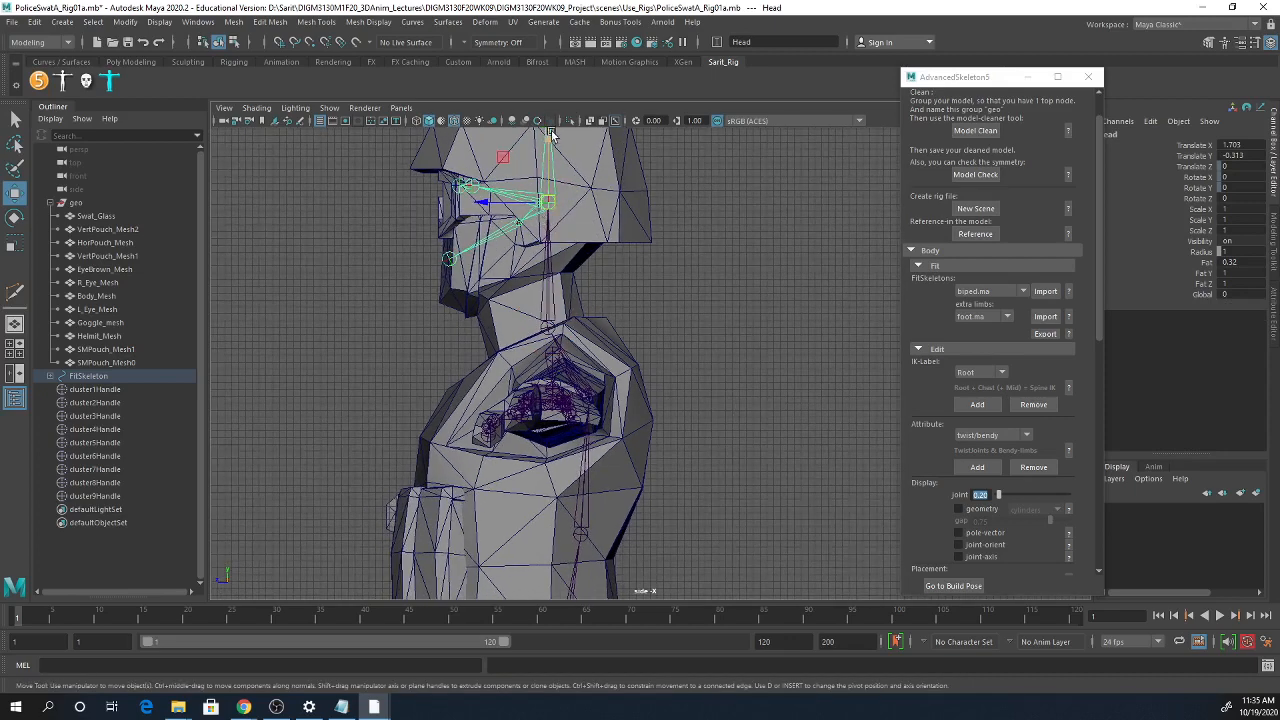
{"action": "left_click_drag", "start_coordinate": [547, 133], "coordinate": [549, 212]}
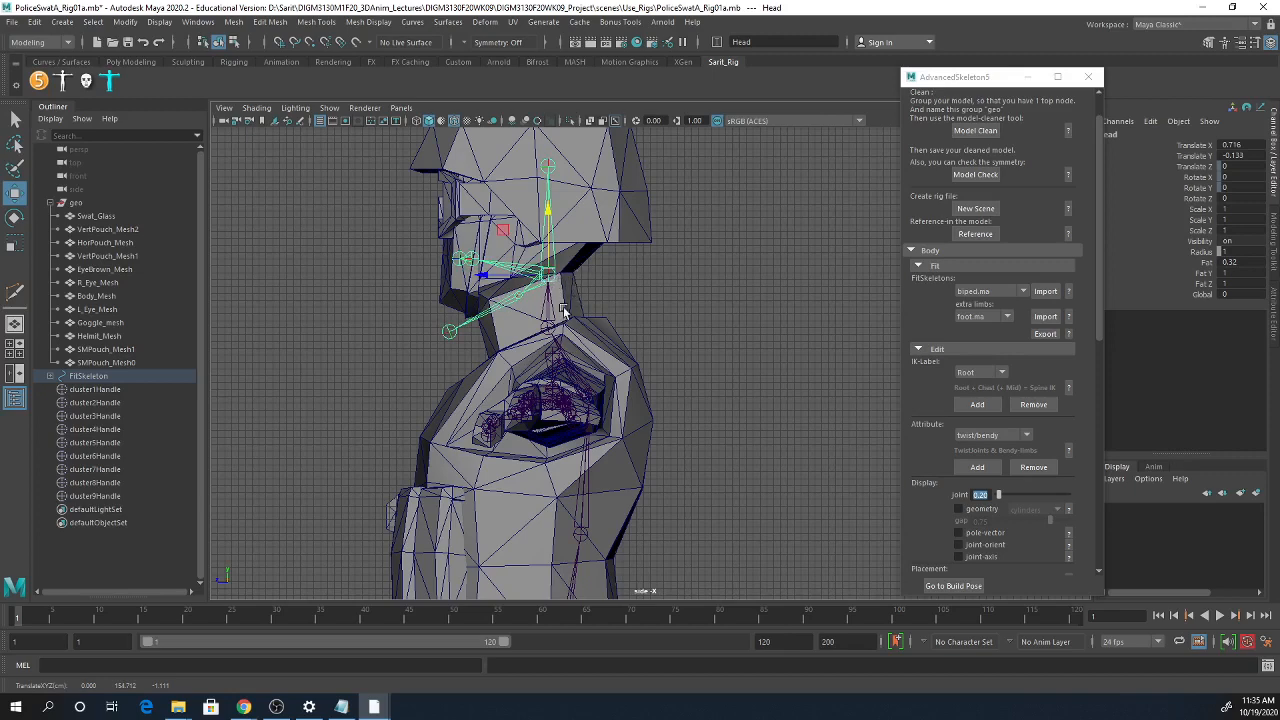
{"action": "middle_click_drag", "start_coordinate": [564, 305], "coordinate": [561, 317], "text": "alt"}
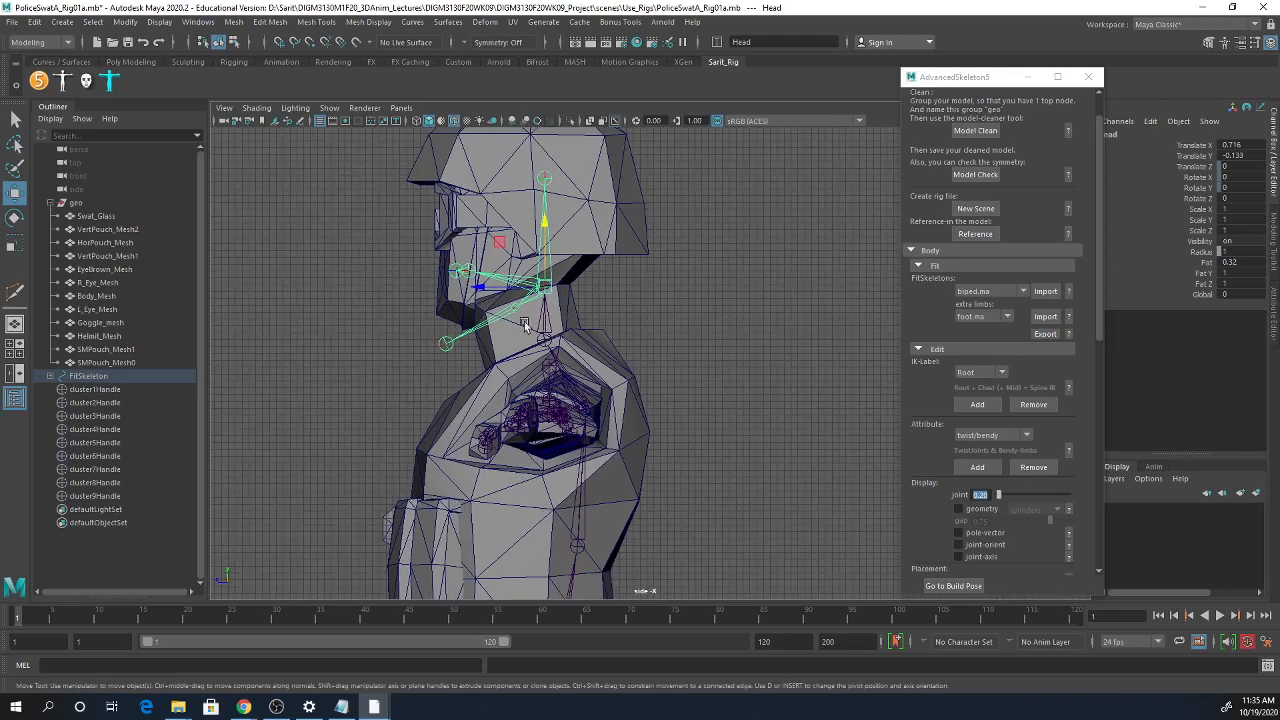
- Raise the Eye joint to goggle height in the side view, to about 0.97 in X and 1.052 in Y
{"action": "left_click", "coordinate": [466, 271]}
{"action": "left_click_drag", "start_coordinate": [468, 247], "coordinate": [469, 191]}
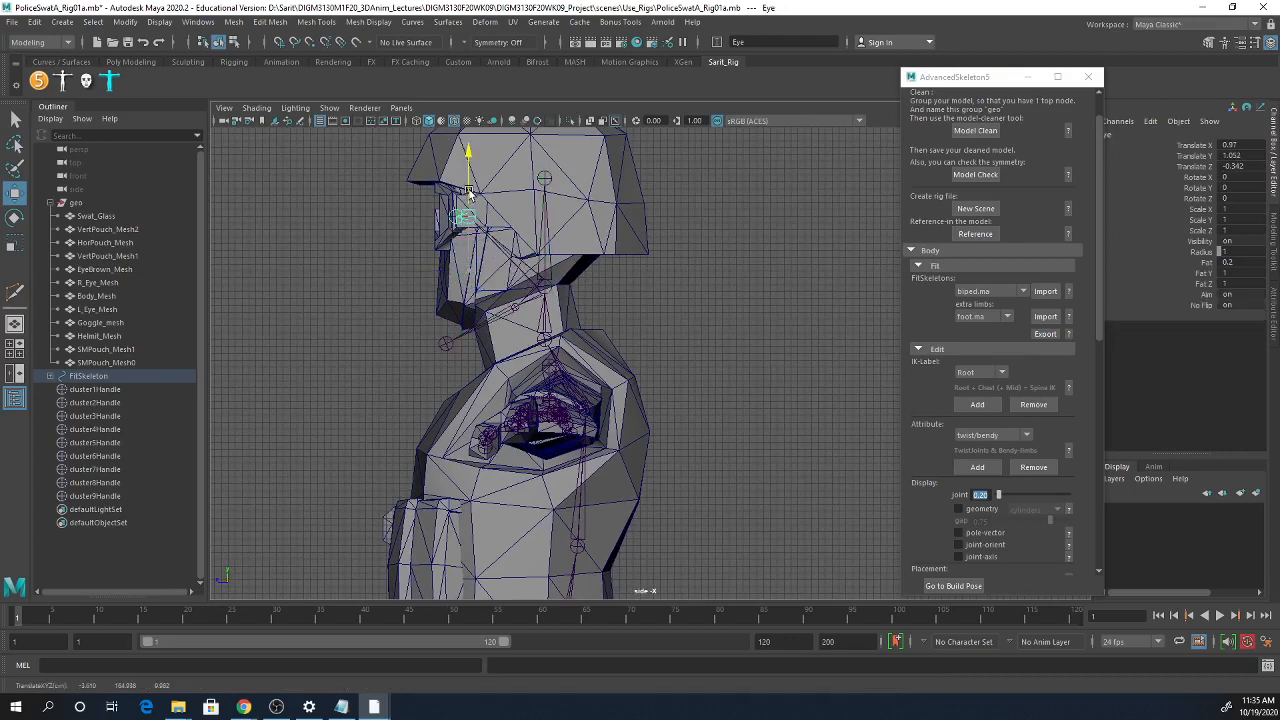
{"action": "right_click_drag", "start_coordinate": [437, 228], "coordinate": [465, 250], "text": "alt"}
{"action": "middle_click_drag", "start_coordinate": [430, 263], "coordinate": [531, 412], "text": "alt"}
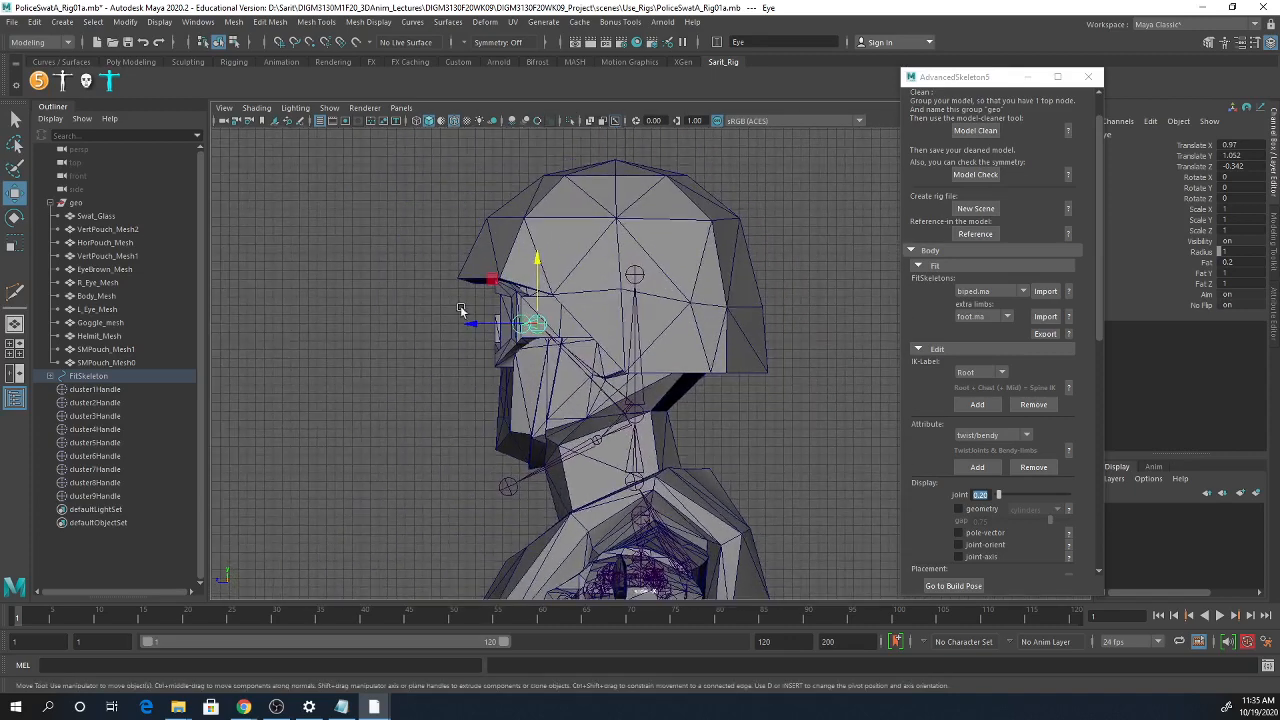
- Select the Swat_Glass mesh in the shaded perspective view, assign it to a new display layer, and hide that layer
{"action": "left_click", "coordinate": [497, 342]}
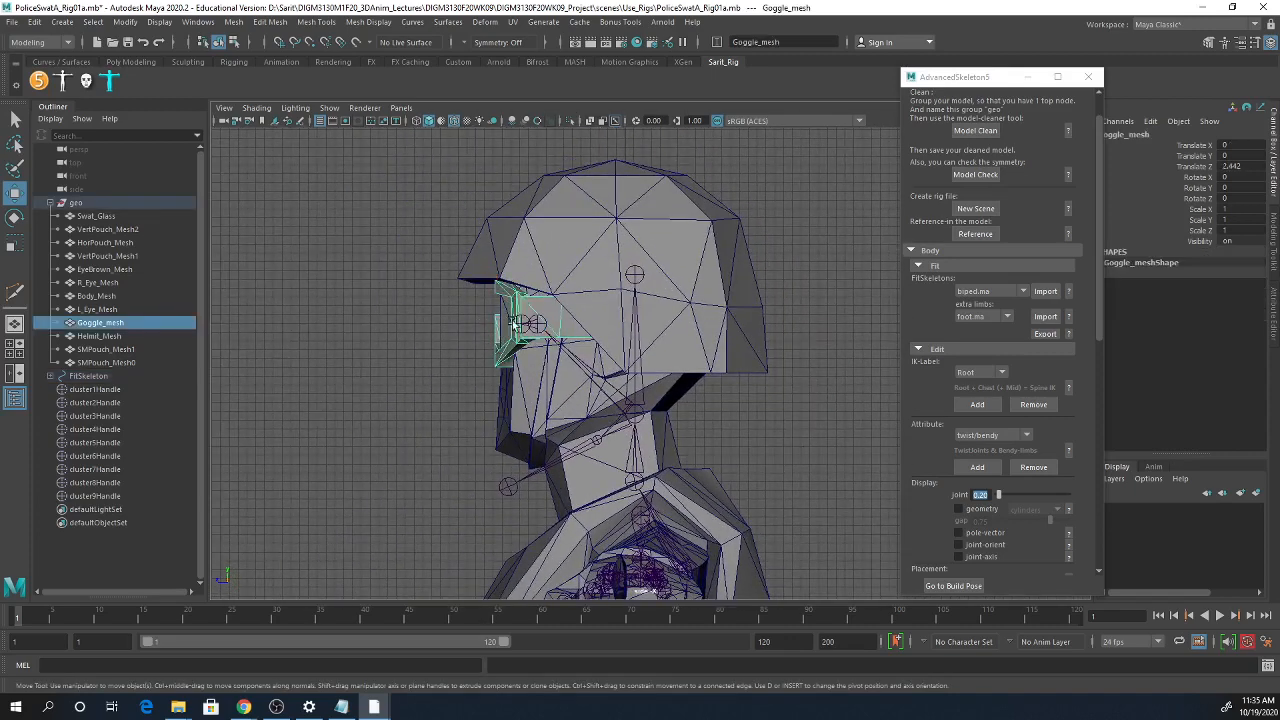
{"action": "key", "text": "space"}
{"action": "key", "text": "space"}
{"action": "left_click_drag", "start_coordinate": [648, 268], "coordinate": [727, 278], "text": "alt"}
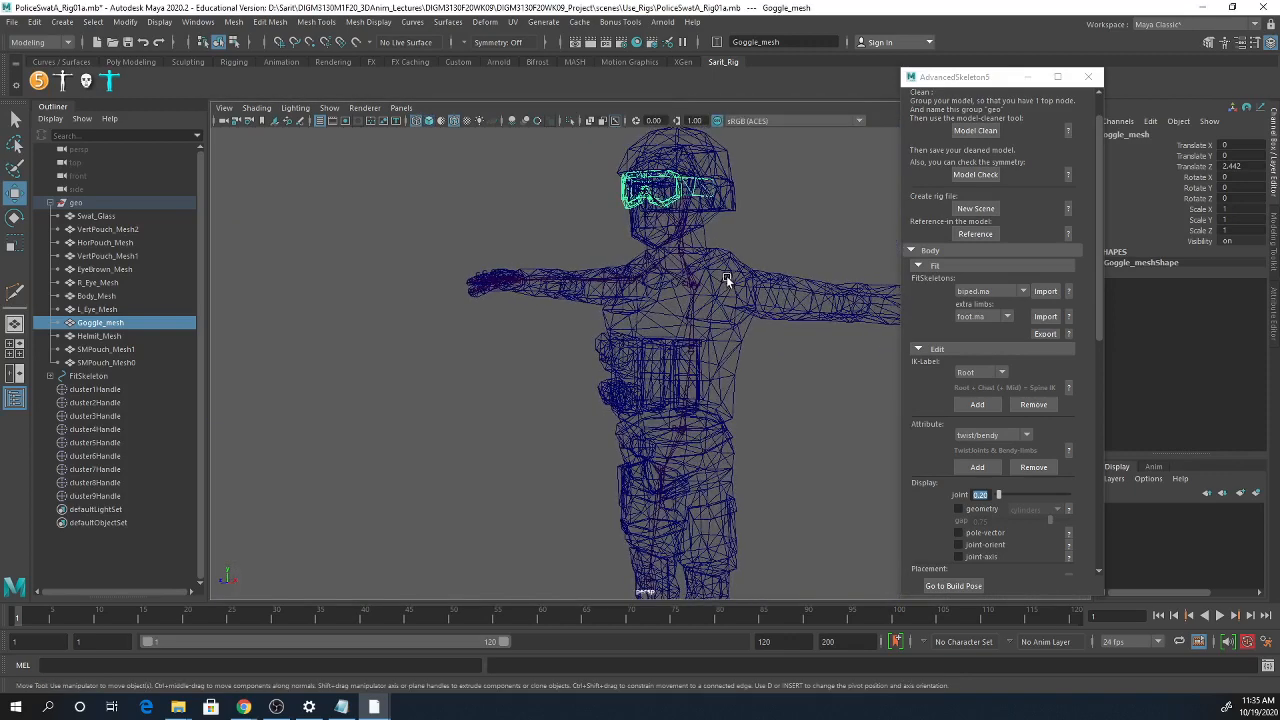
{"action": "key", "text": "5"}
{"action": "left_click", "coordinate": [668, 195]}
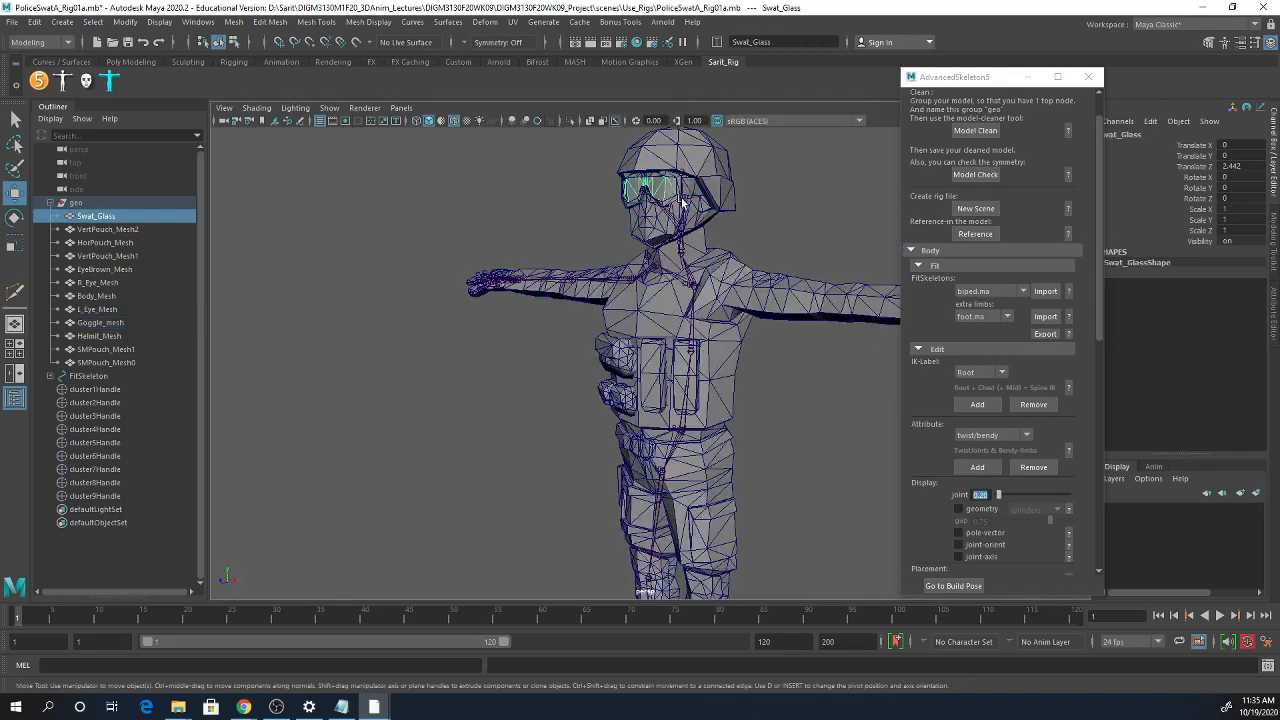
{"action": "left_click", "coordinate": [1088, 76]}
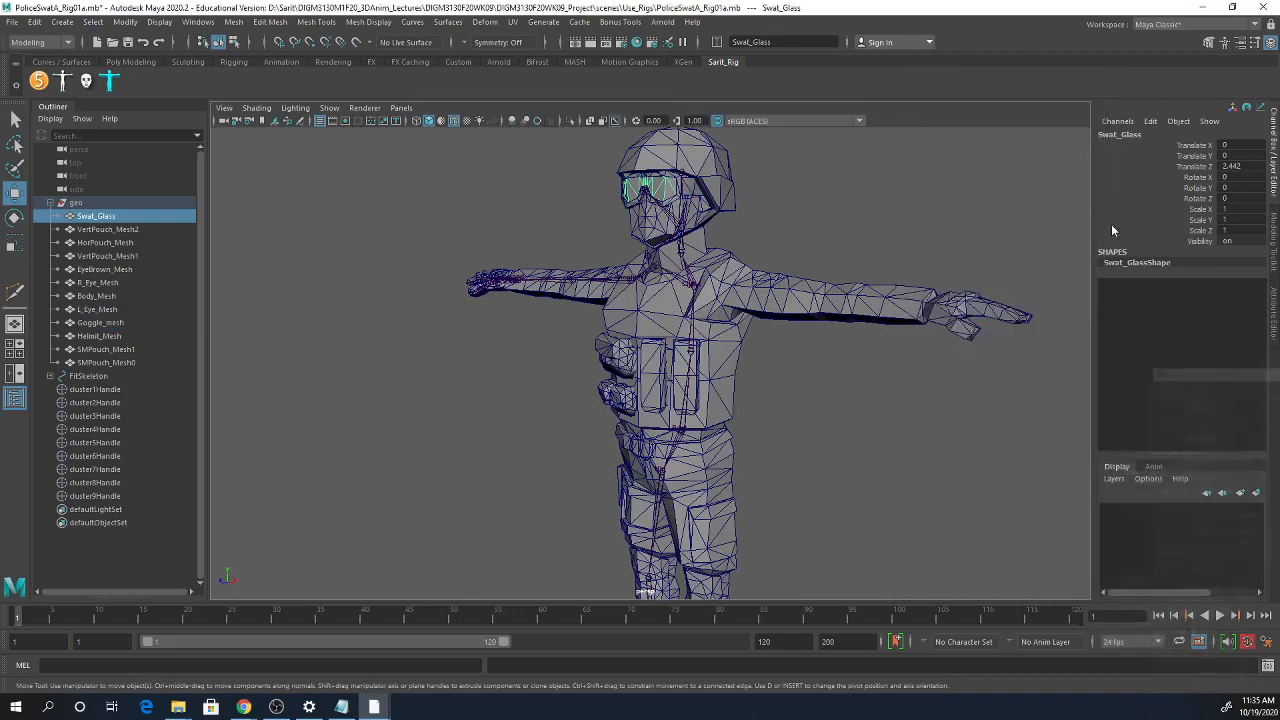
{"action": "left_click", "coordinate": [1257, 493]}
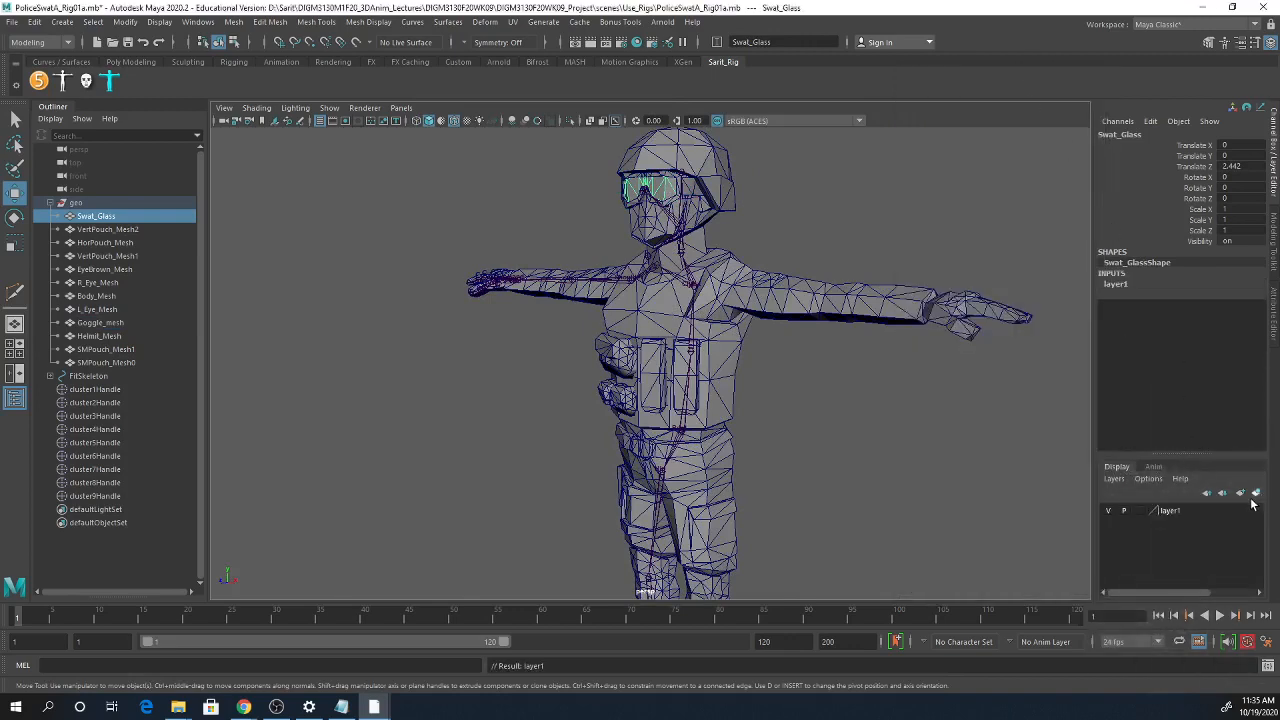
{"action": "left_click", "coordinate": [1108, 511]}
{"action": "left_click_drag", "start_coordinate": [711, 235], "coordinate": [651, 268], "text": "alt"}
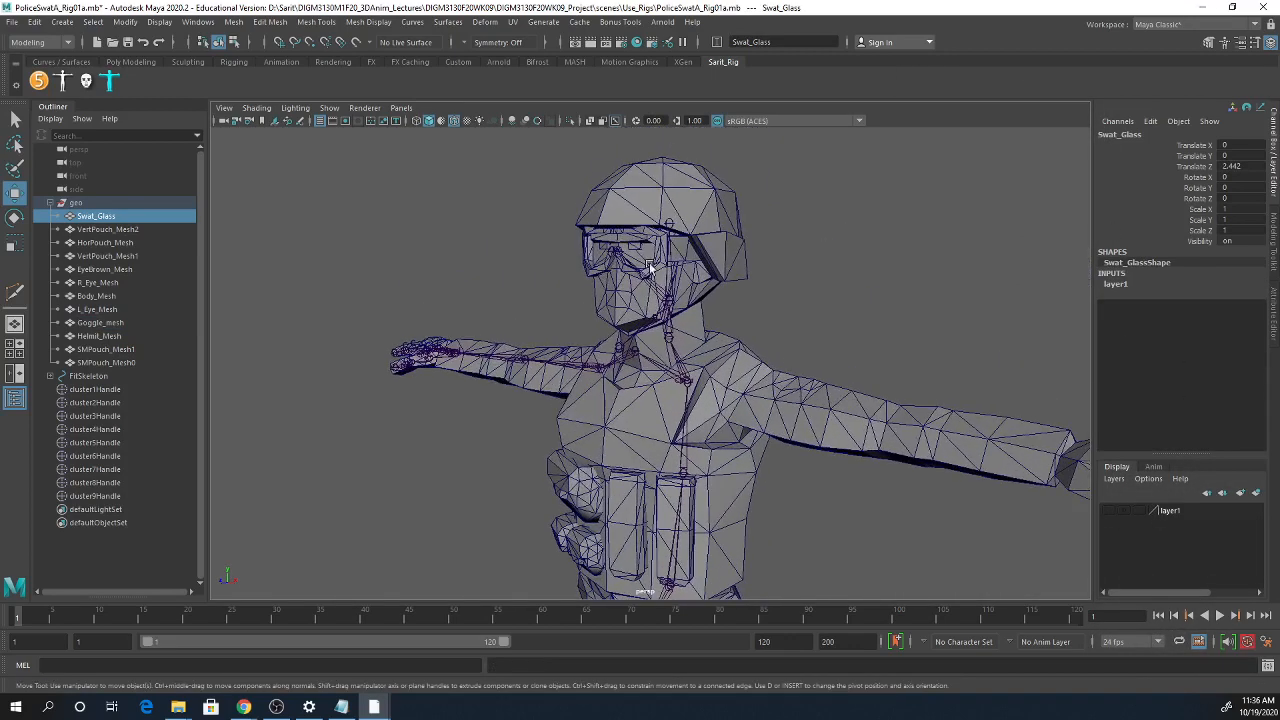
- Select L_Eye_Mesh as a reference and raise the Eye joint to its height in the side view, to a Translate X of about 1.107
{"action": "left_click", "coordinate": [637, 250]}
{"action": "key", "text": "space"}
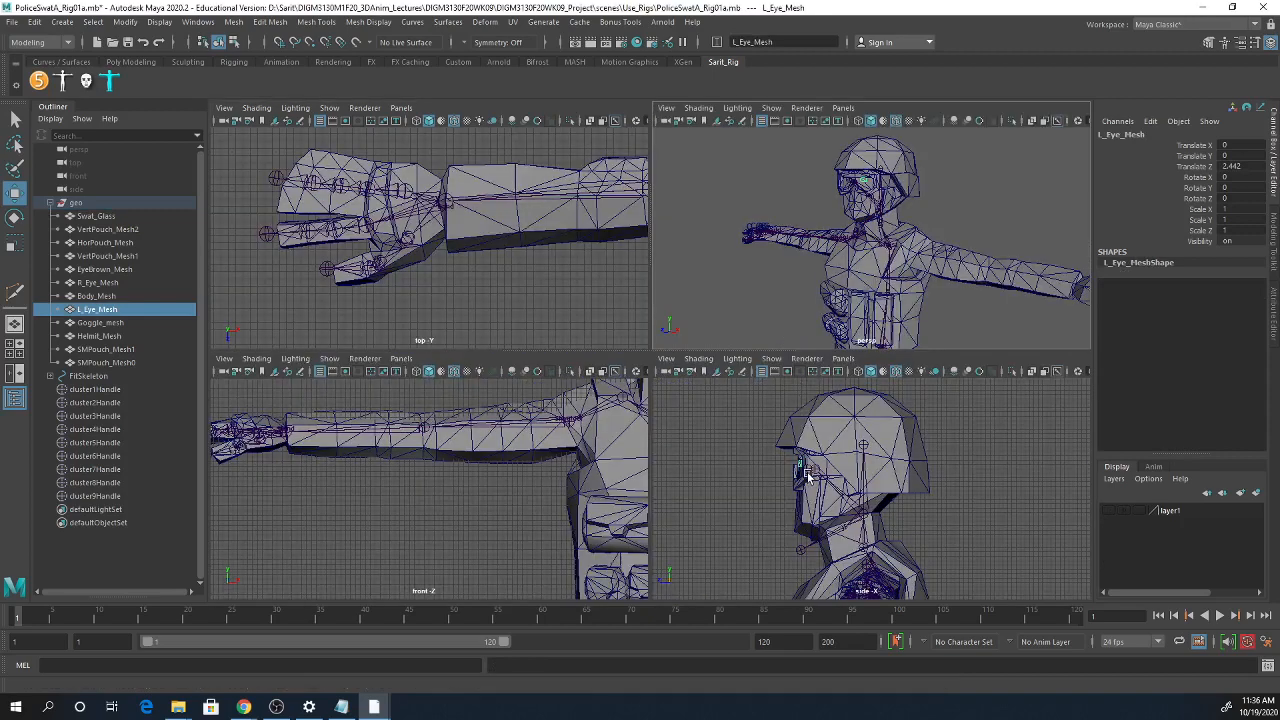
{"action": "key", "text": "space"}
{"action": "scroll", "coordinate": [488, 372], "scroll_direction": "up", "scroll_amount": 5}
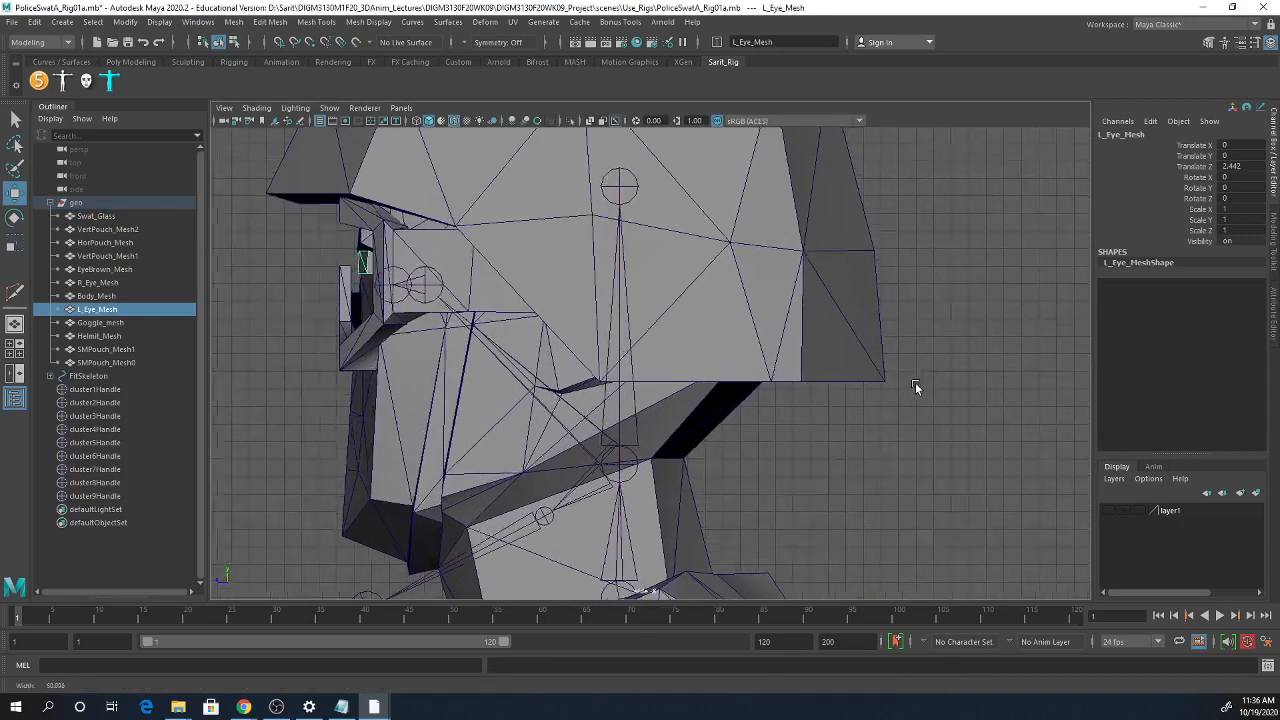
{"action": "left_click", "coordinate": [423, 289]}
{"action": "left_click_drag", "start_coordinate": [424, 287], "coordinate": [428, 240]}
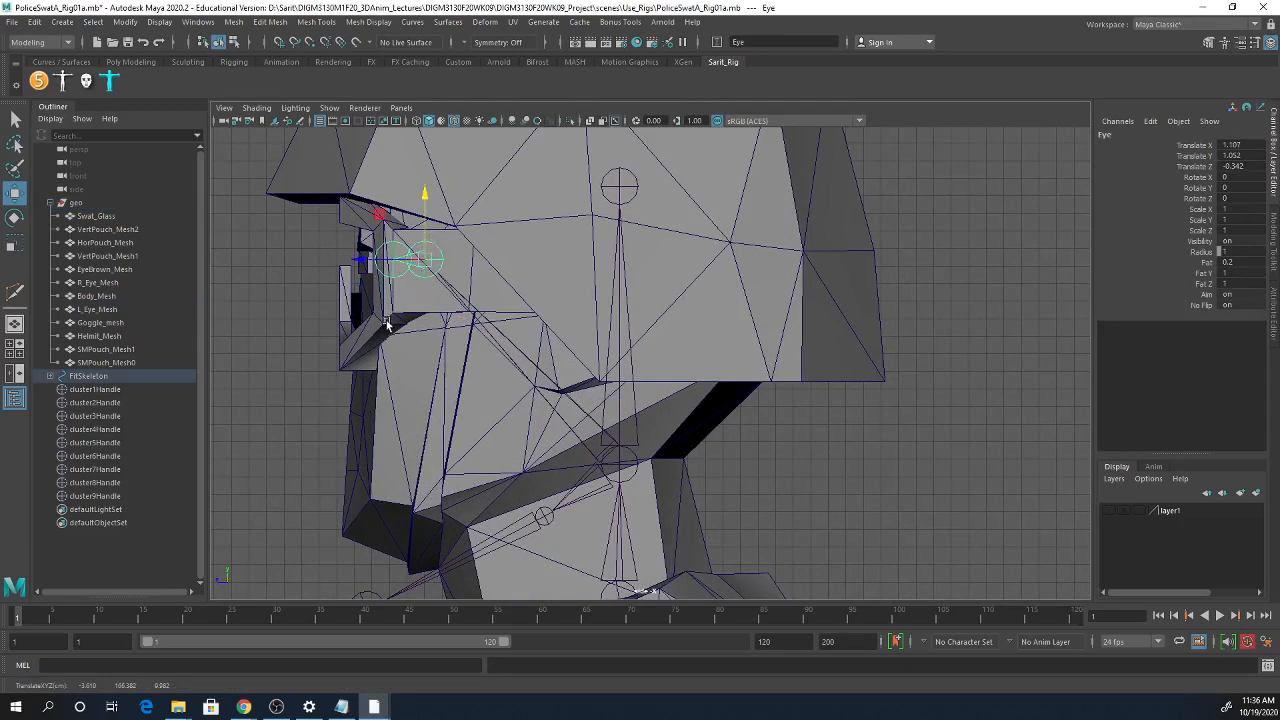
- Adjust the Eye joint's depth so that it sits behind the eye mesh, at a Translate Y of about 1.034
{"action": "left_click_drag", "start_coordinate": [357, 261], "coordinate": [277, 264]}
{"action": "left_click", "coordinate": [335, 275]}
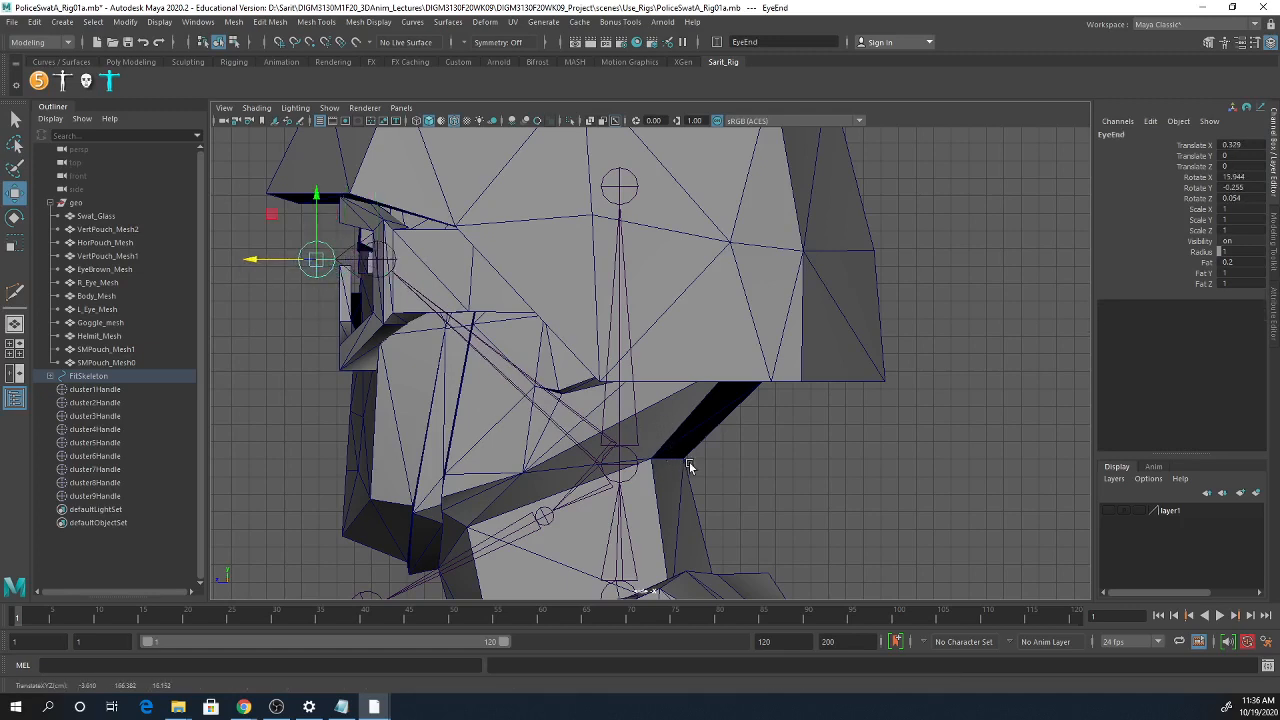
{"action": "left_click", "coordinate": [392, 265]}
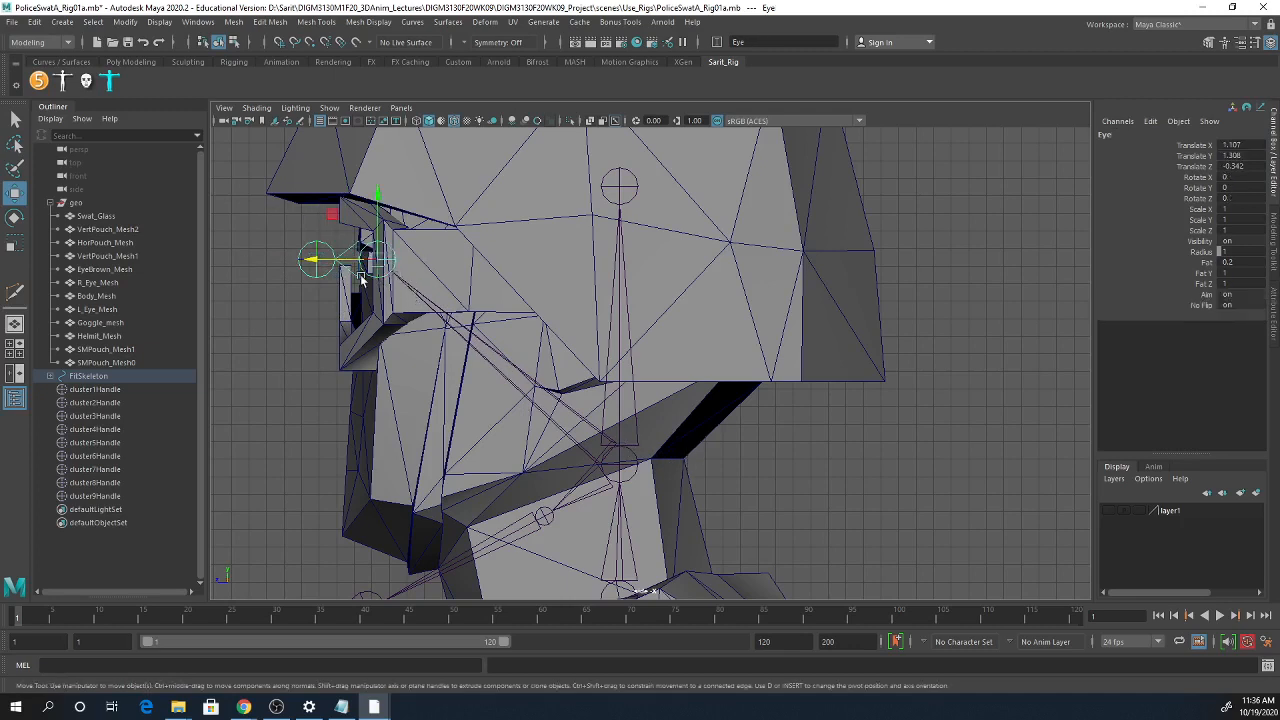
{"action": "scroll", "coordinate": [395, 268], "scroll_direction": "down", "scroll_amount": 2}
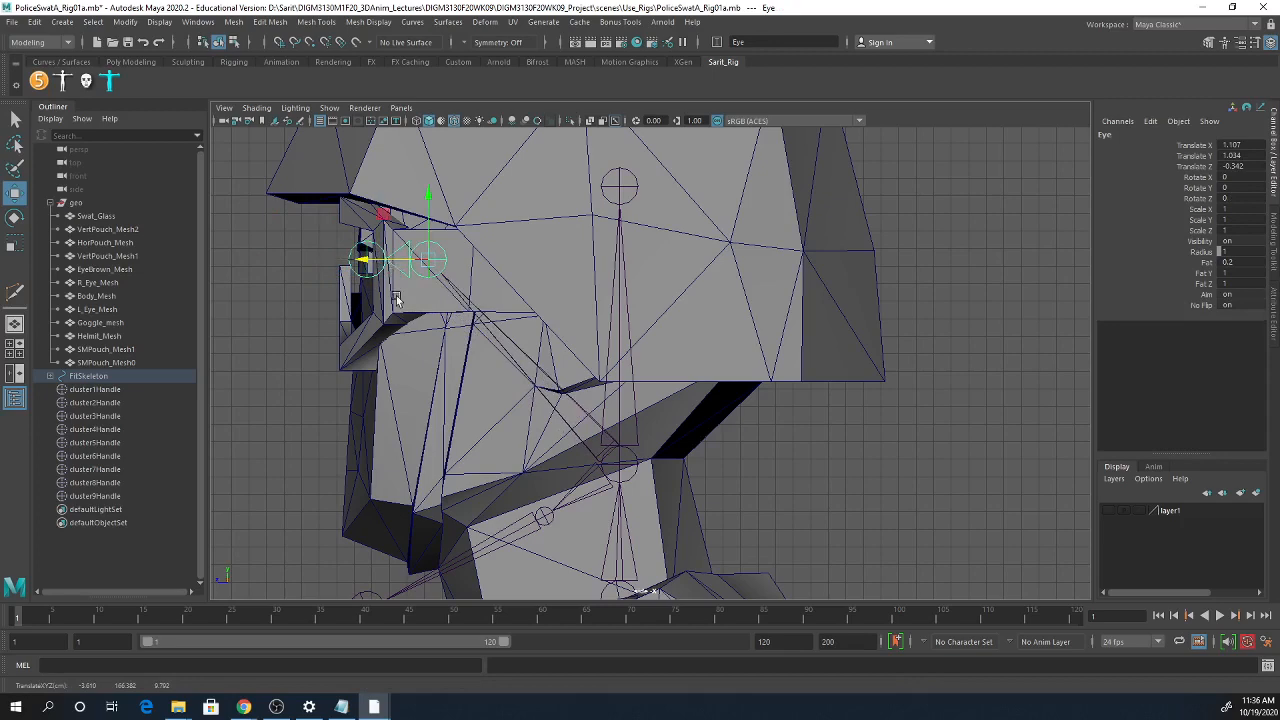
{"action": "scroll", "coordinate": [699, 245], "scroll_direction": "down", "scroll_amount": 3}
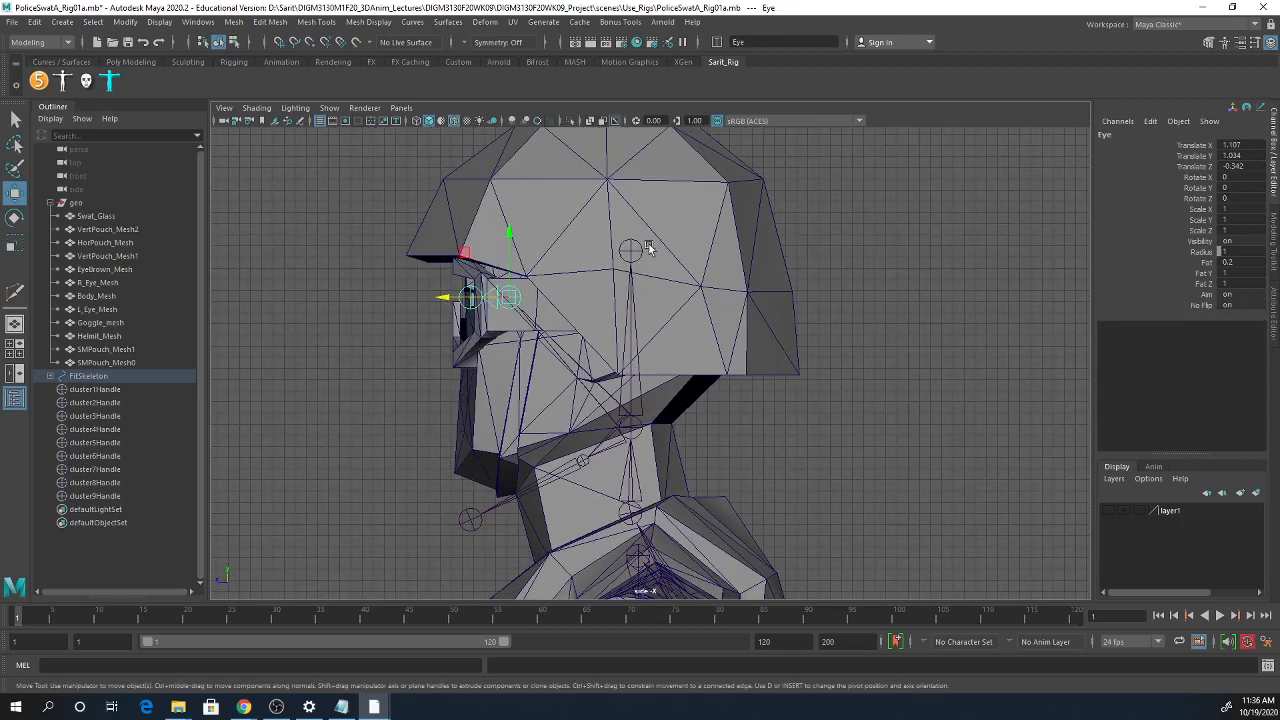
- Raise the HeadEnd joint just above the top of the helmet, to a Translate X of about 2.863
{"action": "left_click", "coordinate": [630, 250]}
{"action": "left_click_drag", "start_coordinate": [660, 268], "coordinate": [600, 320], "text": "alt"}
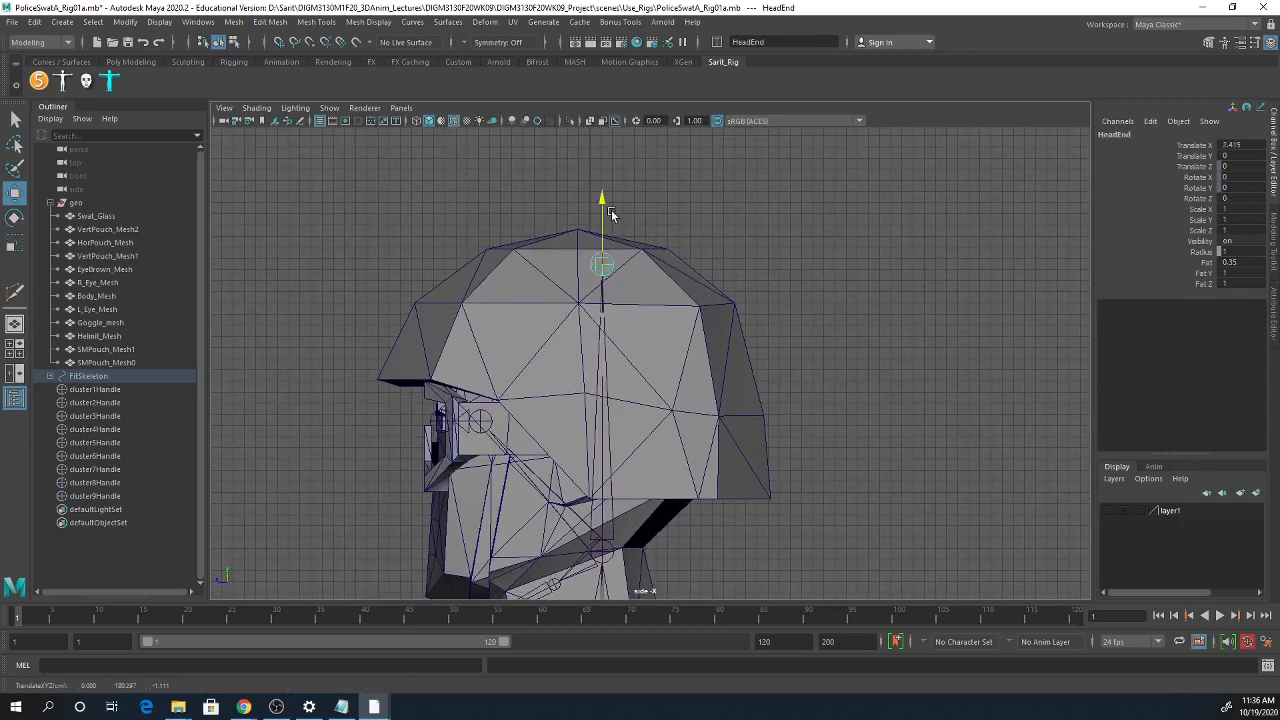
{"action": "left_click_drag", "start_coordinate": [611, 214], "coordinate": [614, 168]}
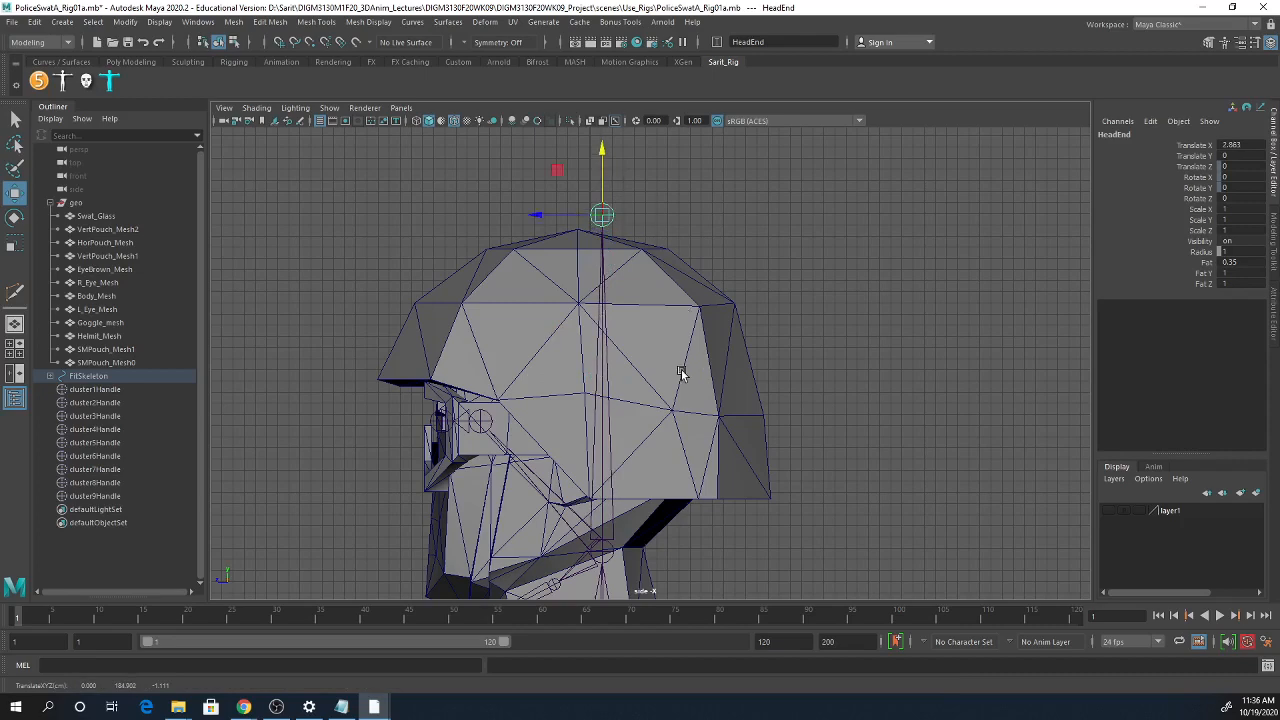
- Raise the Jaw joint to about 0.245 in X and 0.406 in Y, and move JawEnd ahead of the chin to about 1.615 in X
{"action": "left_click_drag", "start_coordinate": [679, 373], "coordinate": [604, 376], "text": "alt"}
{"action": "left_click", "coordinate": [587, 450]}
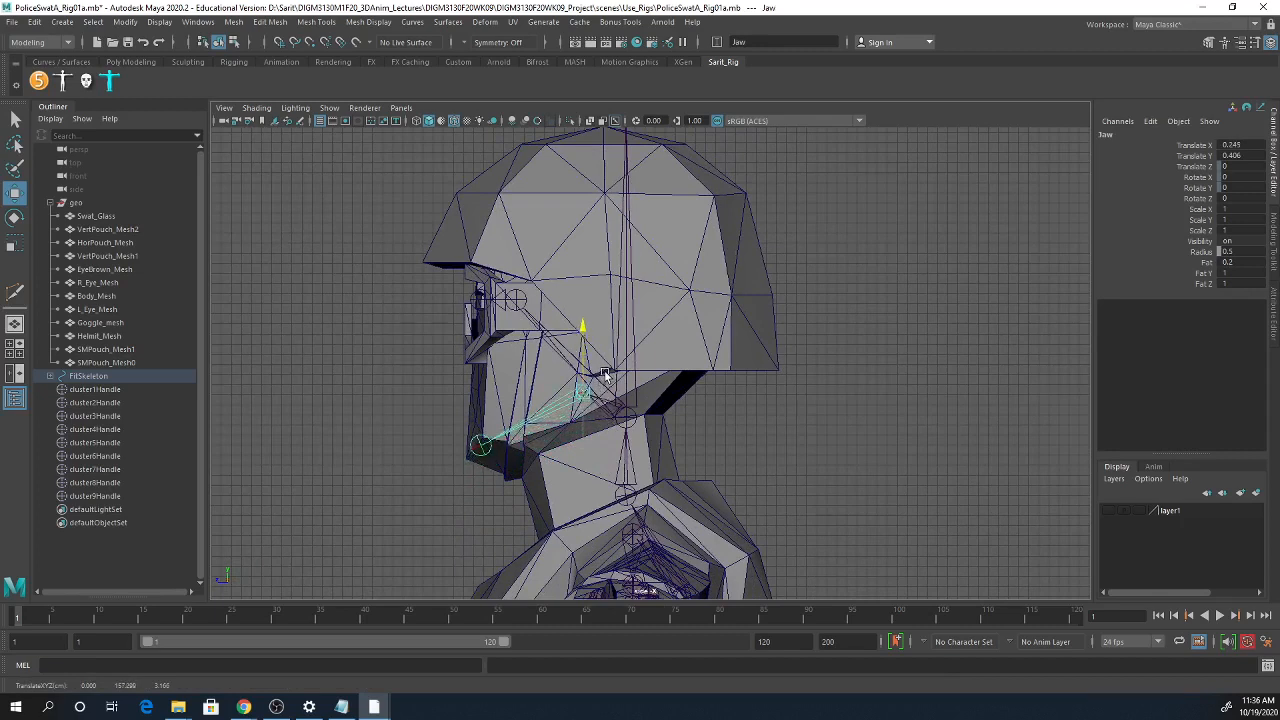
{"action": "left_click", "coordinate": [482, 446]}
{"action": "left_click_drag", "start_coordinate": [444, 448], "coordinate": [430, 470]}
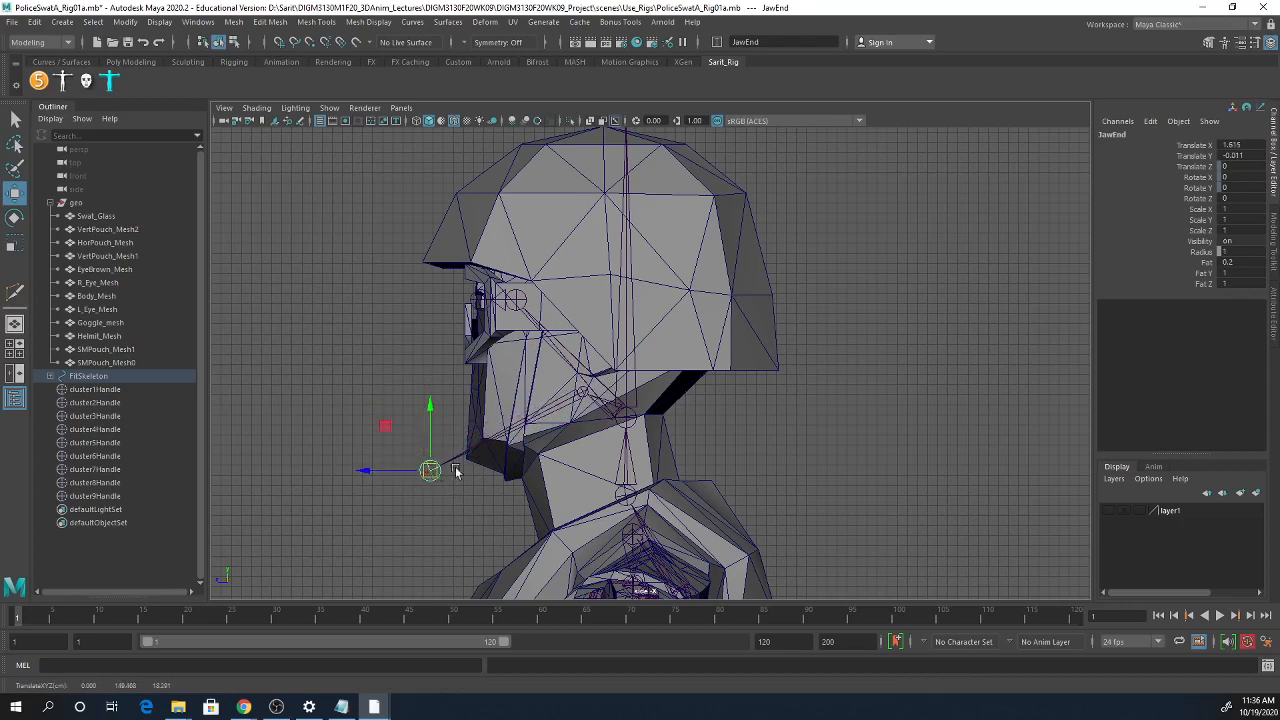
{"action": "left_click", "coordinate": [579, 392]}
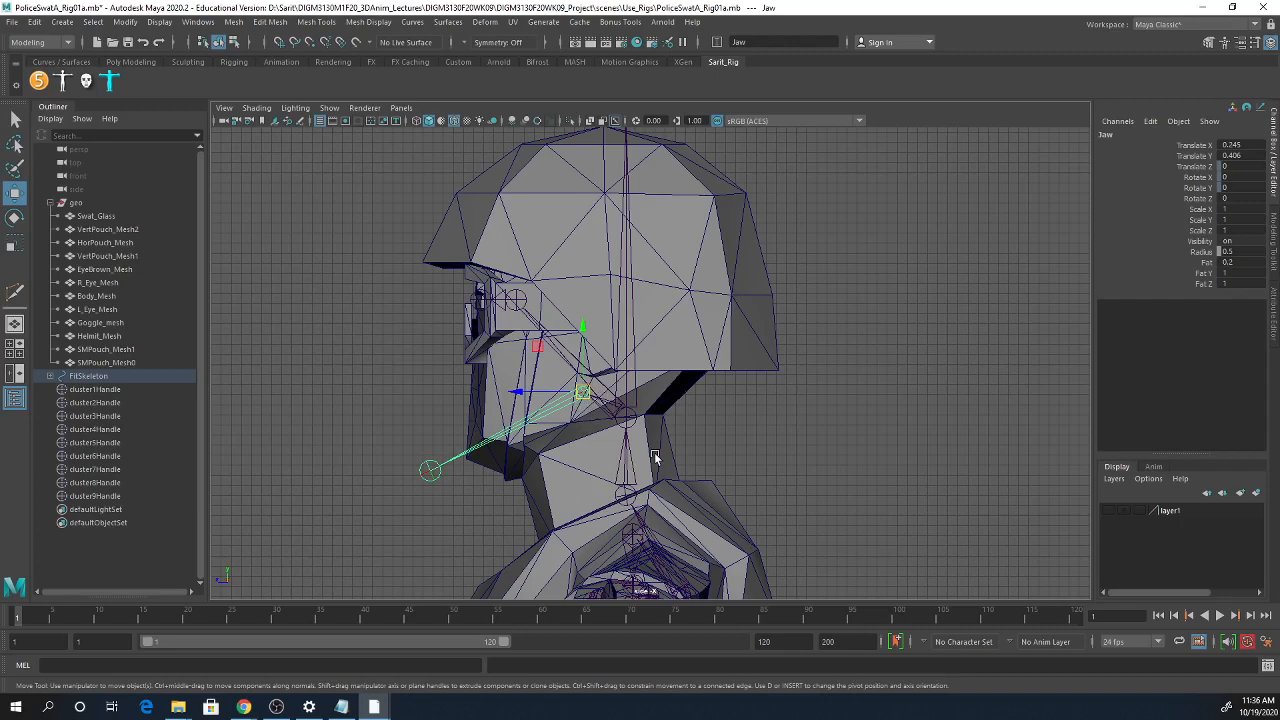
- Inspect the fitted skeleton against the whole character from the front in the perspective view, and select the Root joint
{"action": "scroll", "coordinate": [717, 358], "scroll_direction": "down", "scroll_amount": 5}
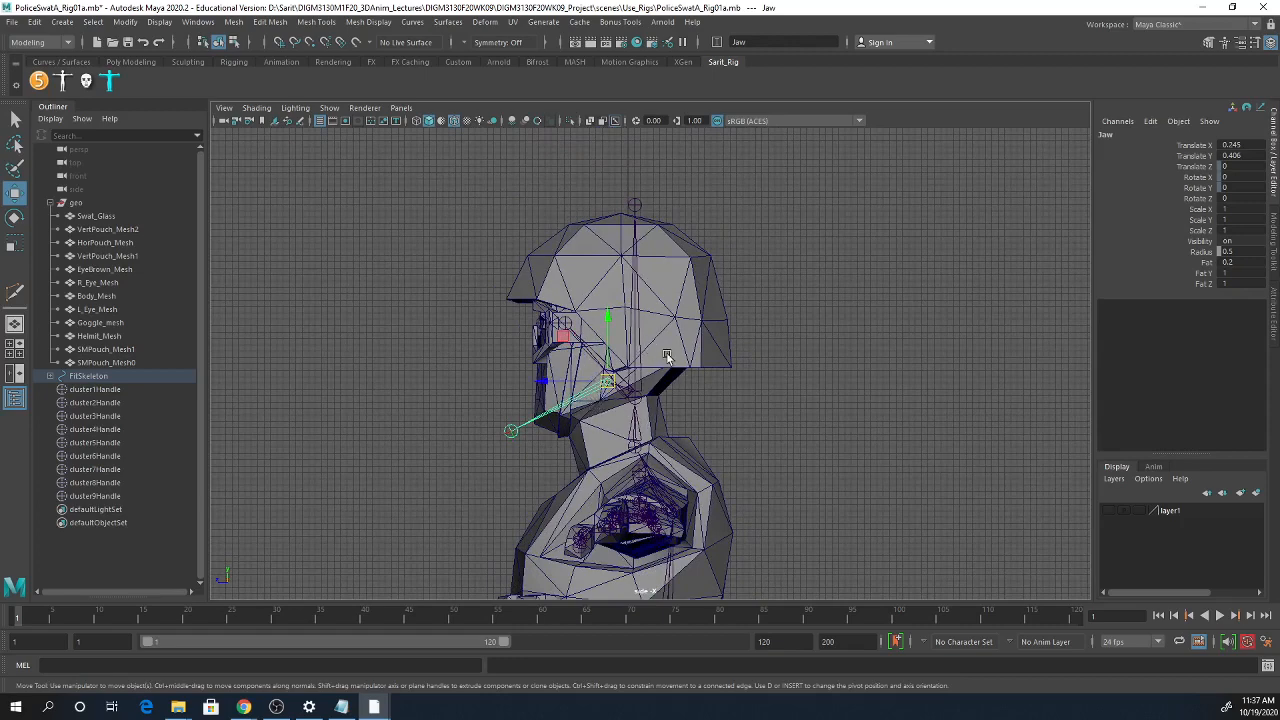
{"action": "key", "text": "space"}
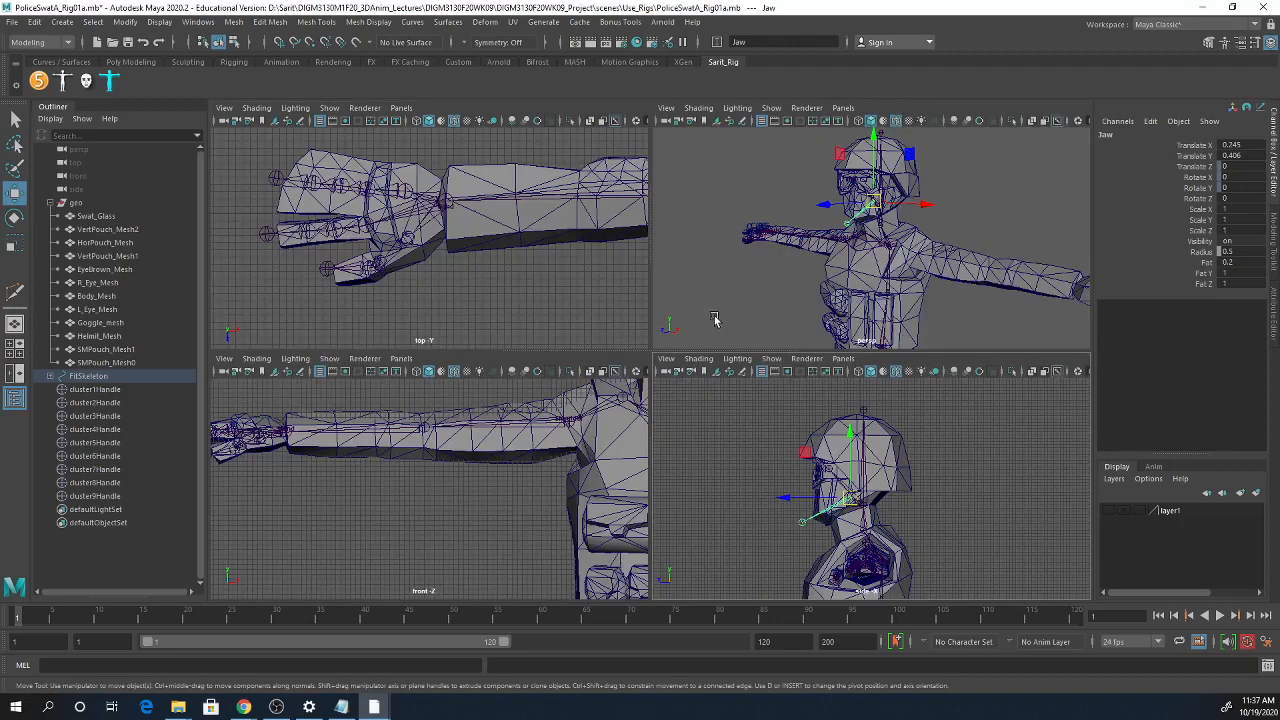
{"action": "key", "text": "space"}
{"action": "left_click_drag", "start_coordinate": [803, 423], "coordinate": [686, 460], "text": "alt"}
{"action": "right_click_drag", "start_coordinate": [686, 460], "coordinate": [740, 497], "text": "alt"}
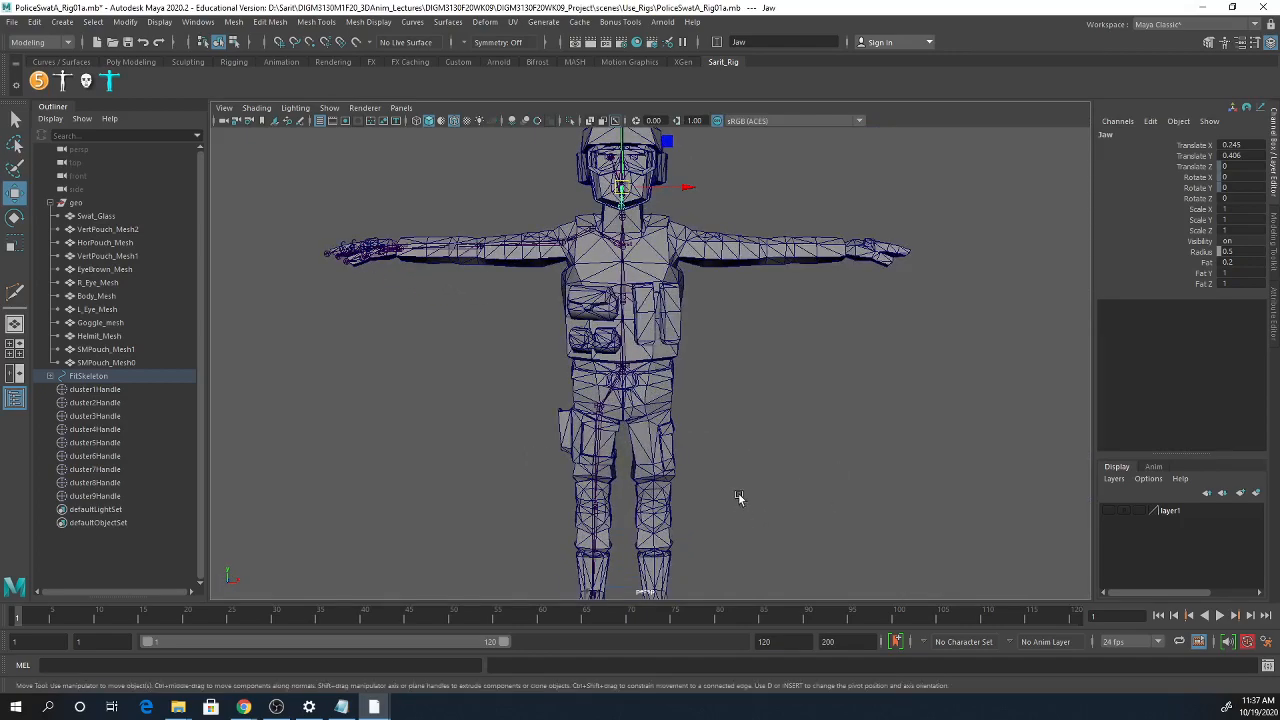
{"action": "middle_click_drag", "start_coordinate": [740, 497], "coordinate": [710, 408], "text": "alt"}
{"action": "left_click", "coordinate": [600, 290]}
{"action": "key", "text": "f"}
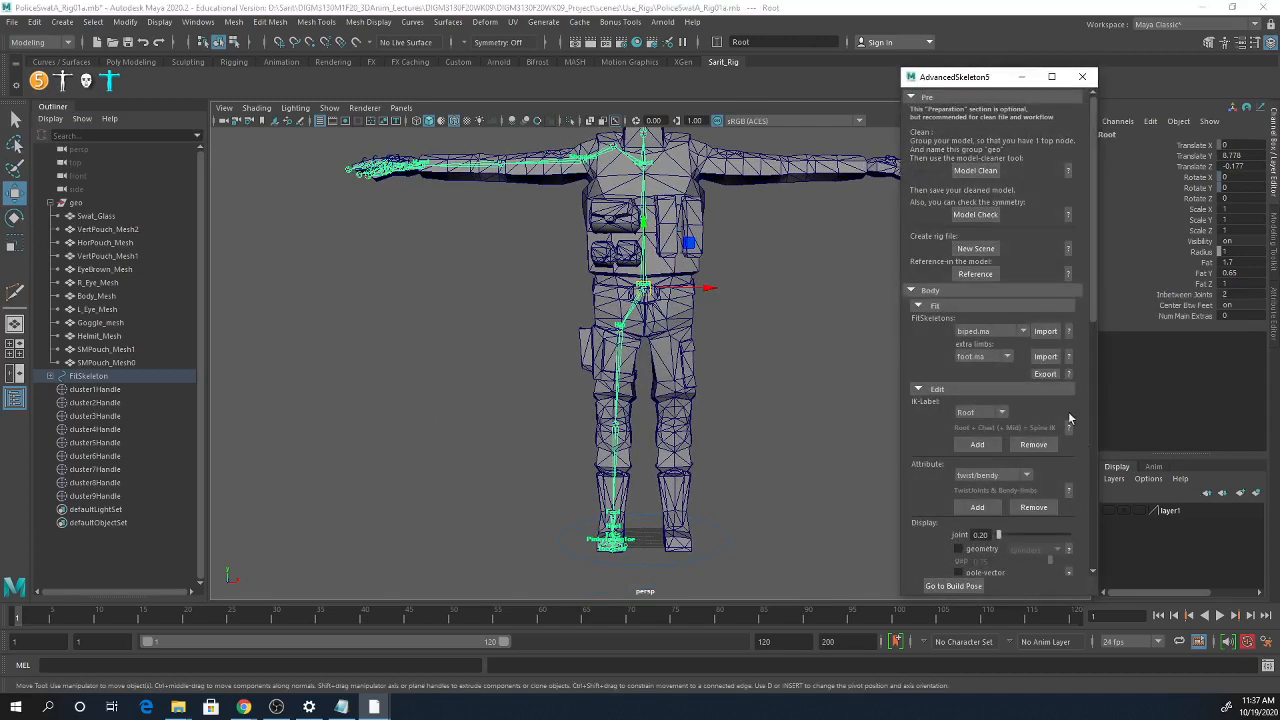
- Expand AdvancedSkeleton's Build section and build the rig from the fitted skeleton
{"action": "scroll", "coordinate": [1048, 354], "scroll_direction": "down", "scroll_amount": 1}
{"action": "scroll", "coordinate": [1065, 415], "scroll_direction": "down", "scroll_amount": 2}
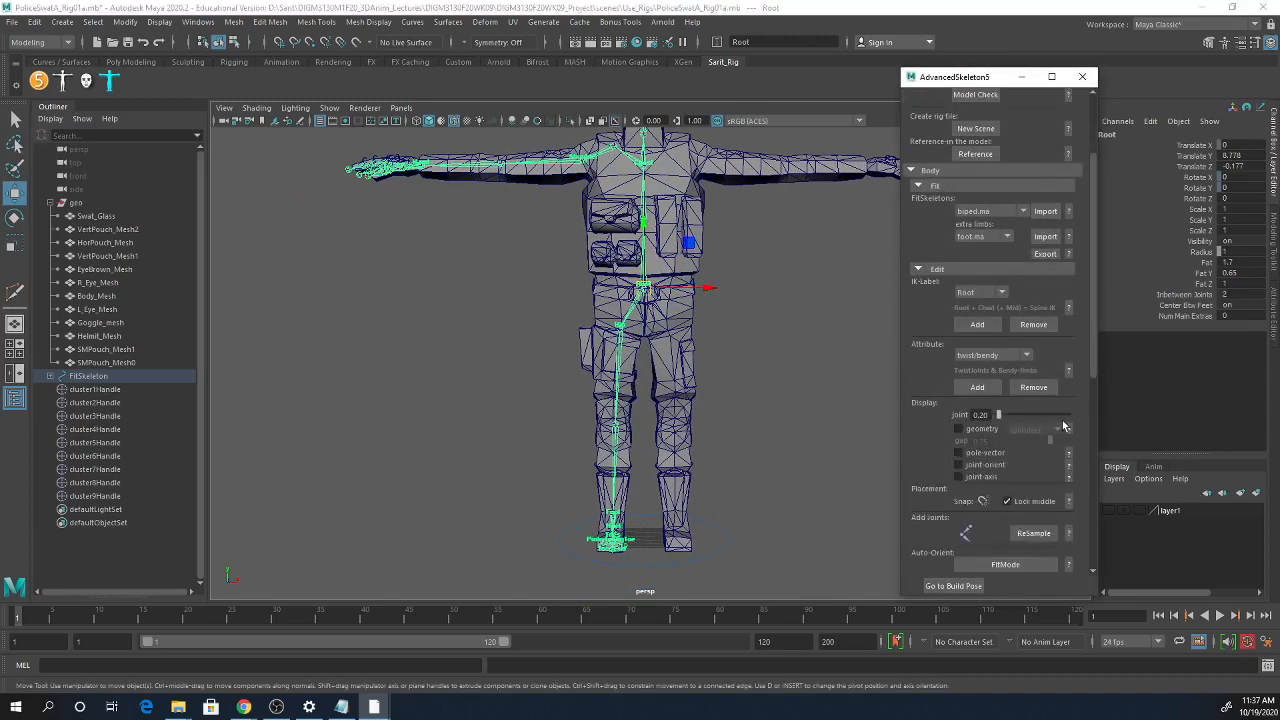
{"action": "scroll", "coordinate": [1070, 480], "scroll_direction": "down", "scroll_amount": 3}
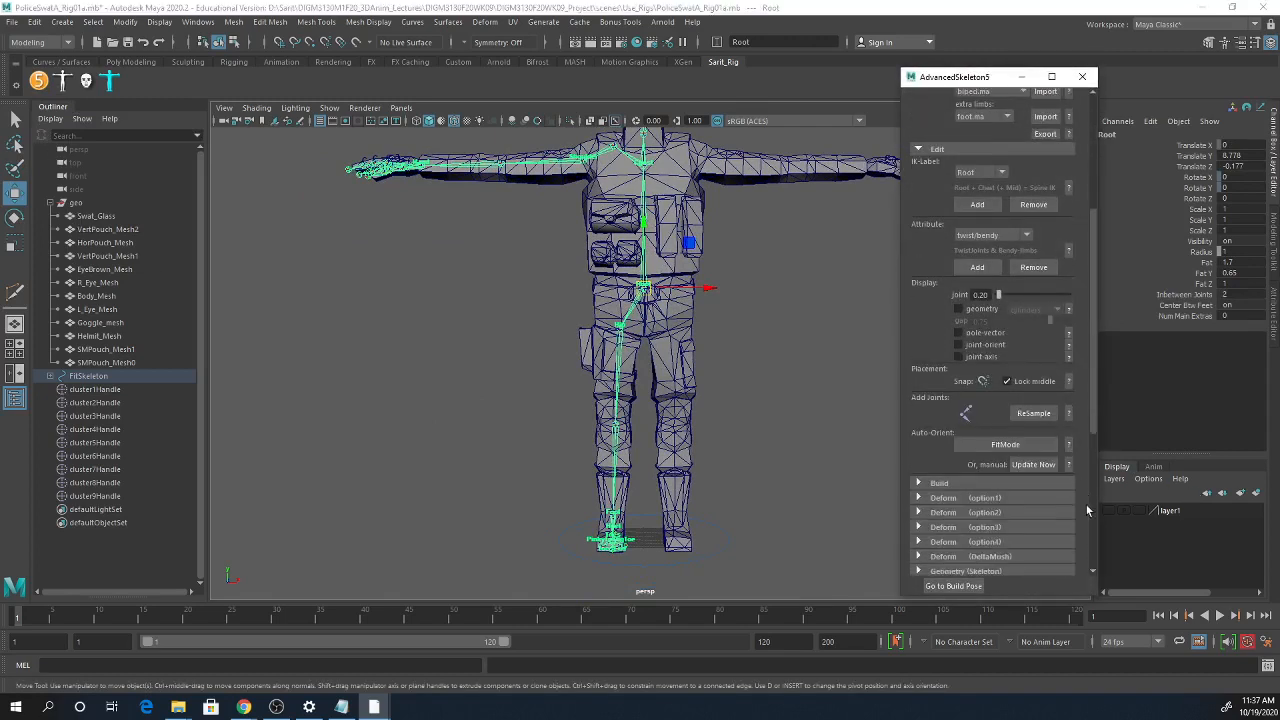
{"action": "left_click", "coordinate": [989, 480]}
{"action": "scroll", "coordinate": [1045, 515], "scroll_direction": "down", "scroll_amount": 2}
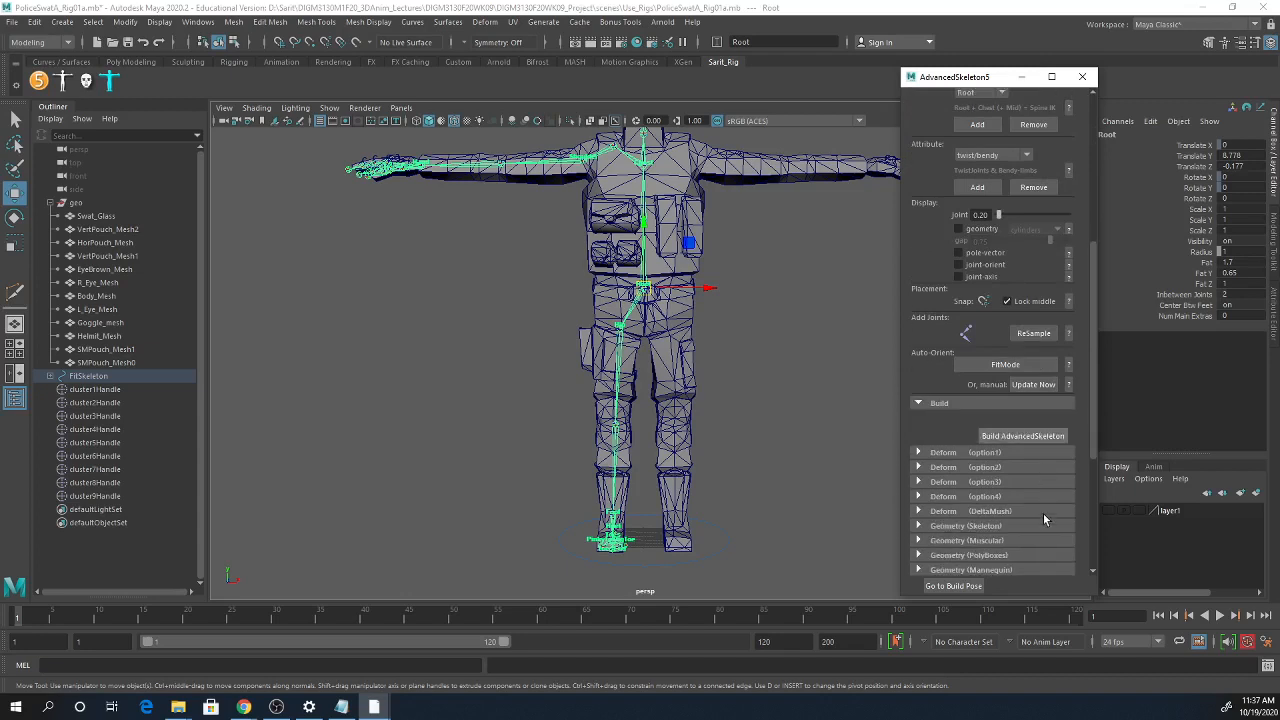
{"action": "left_click", "coordinate": [1016, 437]}
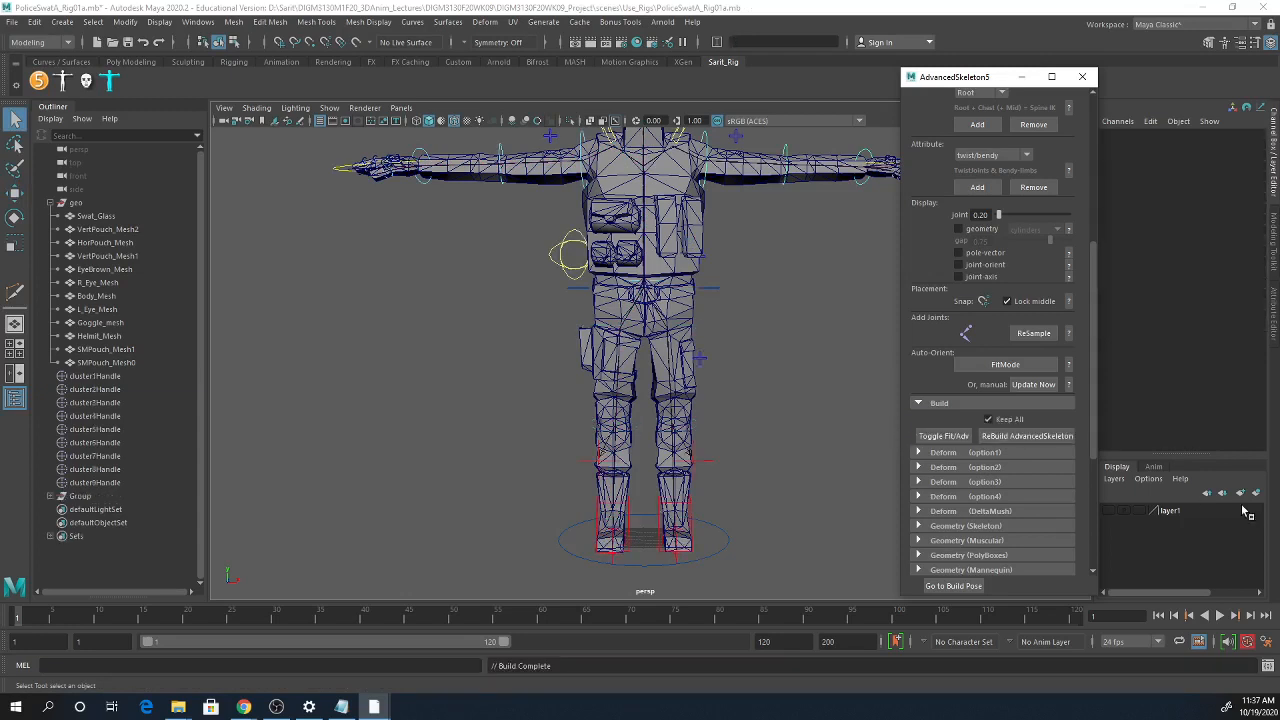
- Examine the built controls on the character and AdvancedSkeleton's Display options for the motion system, joints and joint size
{"action": "left_click_drag", "start_coordinate": [826, 320], "coordinate": [650, 418], "text": "alt"}
{"action": "scroll", "coordinate": [1044, 477], "scroll_direction": "down", "scroll_amount": 5}
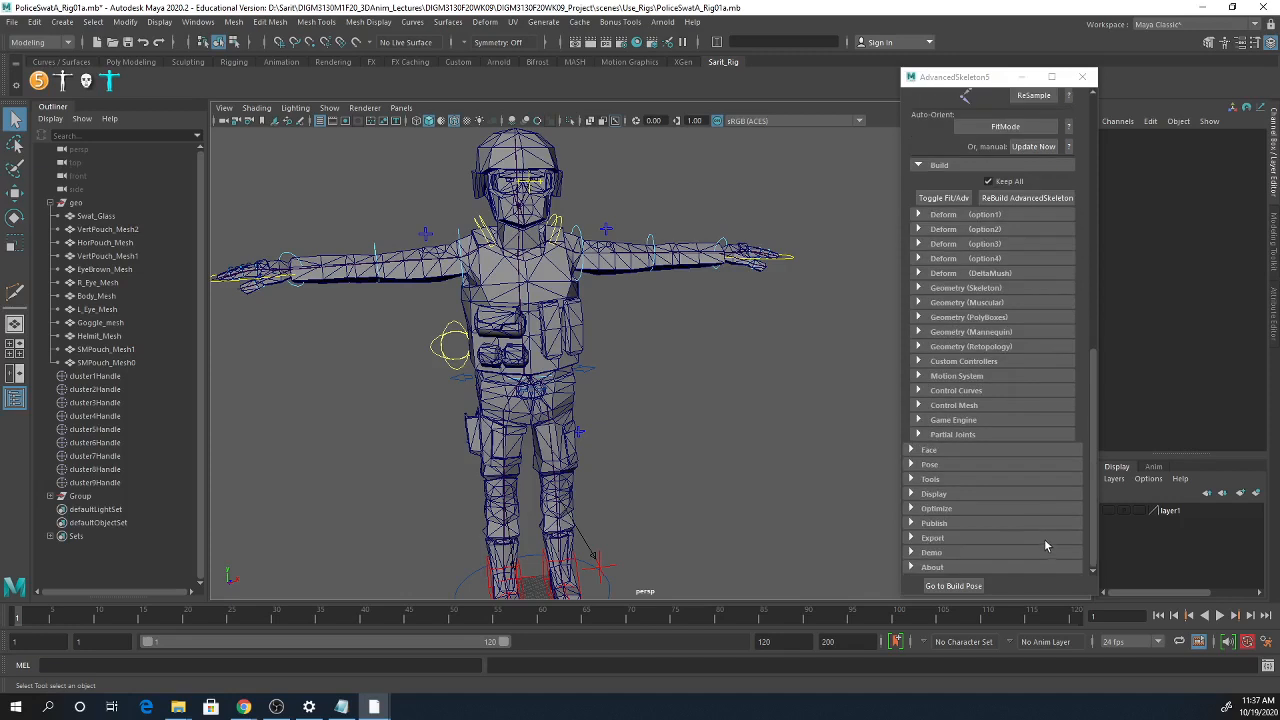
{"action": "left_click", "coordinate": [933, 494]}
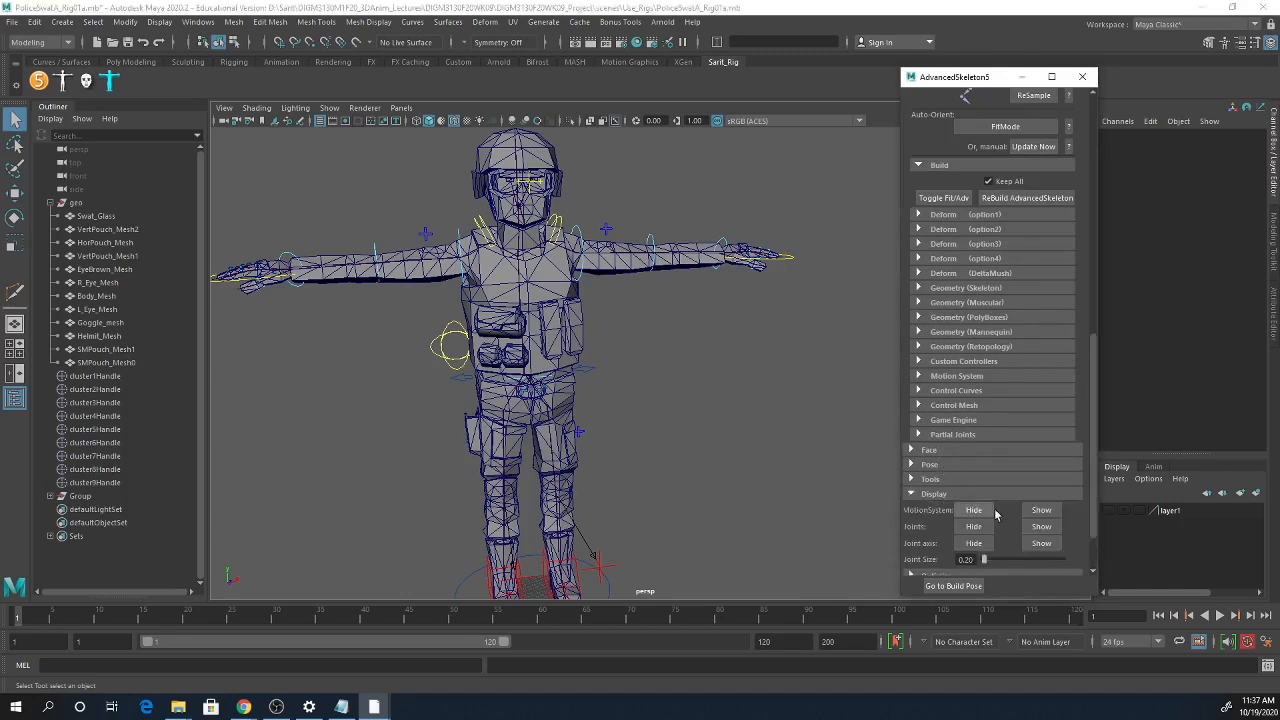
{"action": "scroll", "coordinate": [1014, 550], "scroll_direction": "down", "scroll_amount": 2}
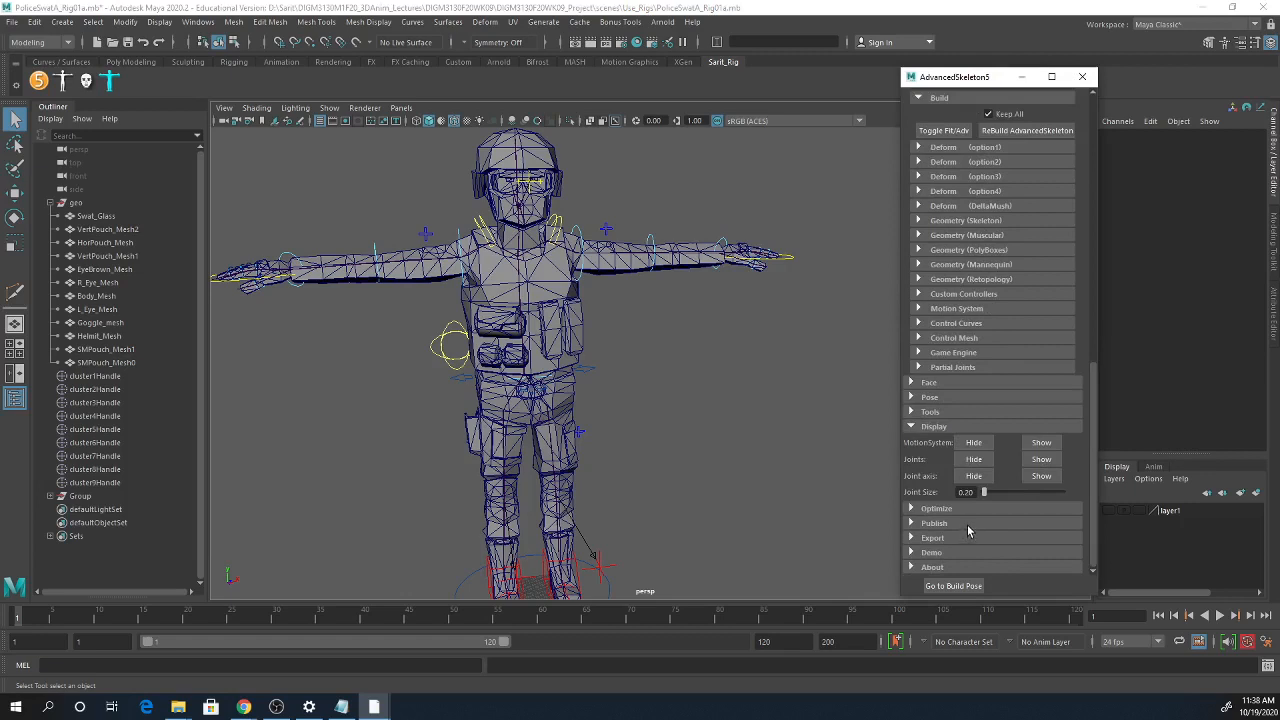
{"action": "scroll", "coordinate": [968, 532], "scroll_direction": "up", "scroll_amount": 2}
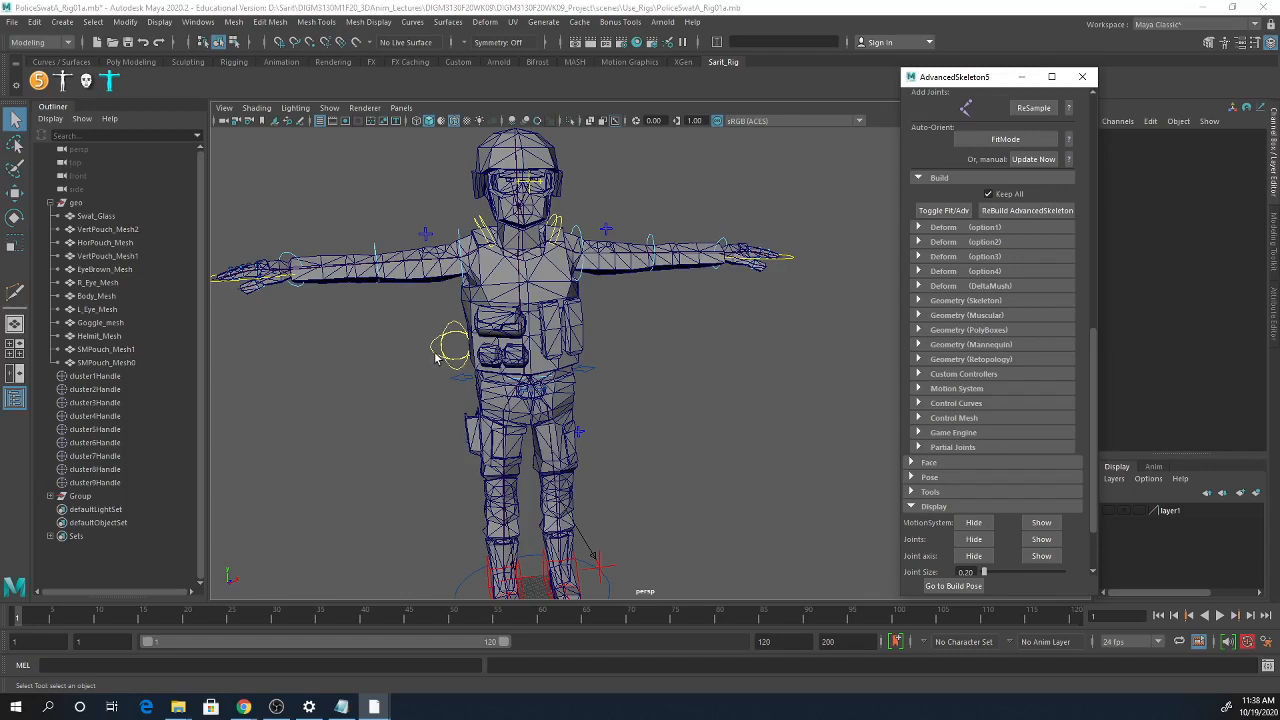
- Enlarge the FKSpine1_M control curve using AdvancedSkeleton's Control Curves scale set to 1.2
{"action": "left_click", "coordinate": [962, 408]}
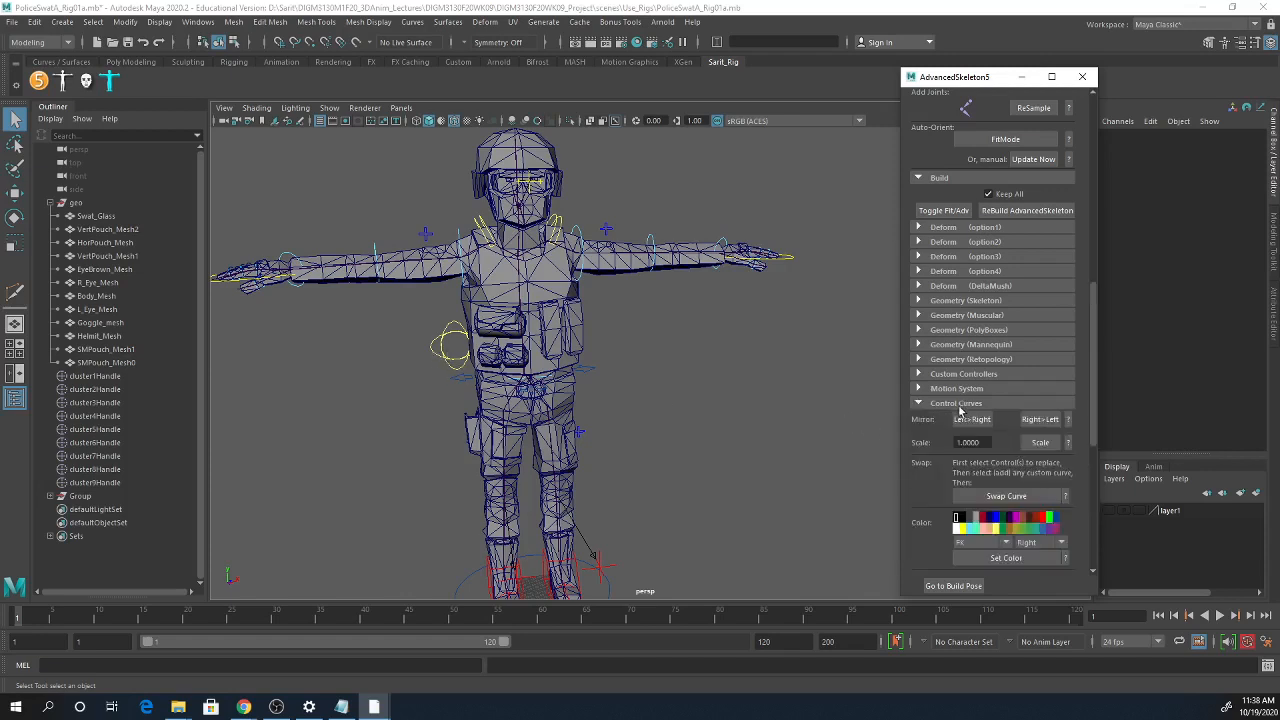
{"action": "scroll", "coordinate": [1015, 518], "scroll_direction": "down", "scroll_amount": 2}
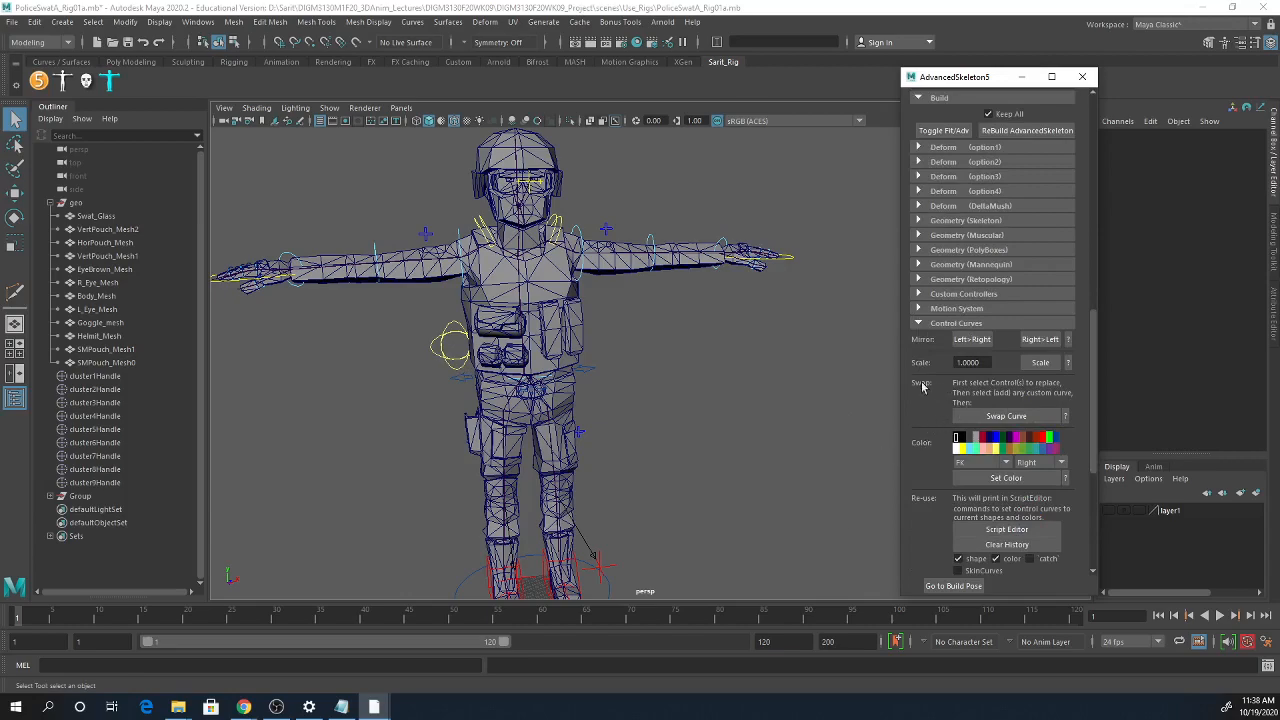
{"action": "left_click_drag", "start_coordinate": [602, 339], "coordinate": [470, 360], "text": "alt"}
{"action": "left_click", "coordinate": [704, 302]}
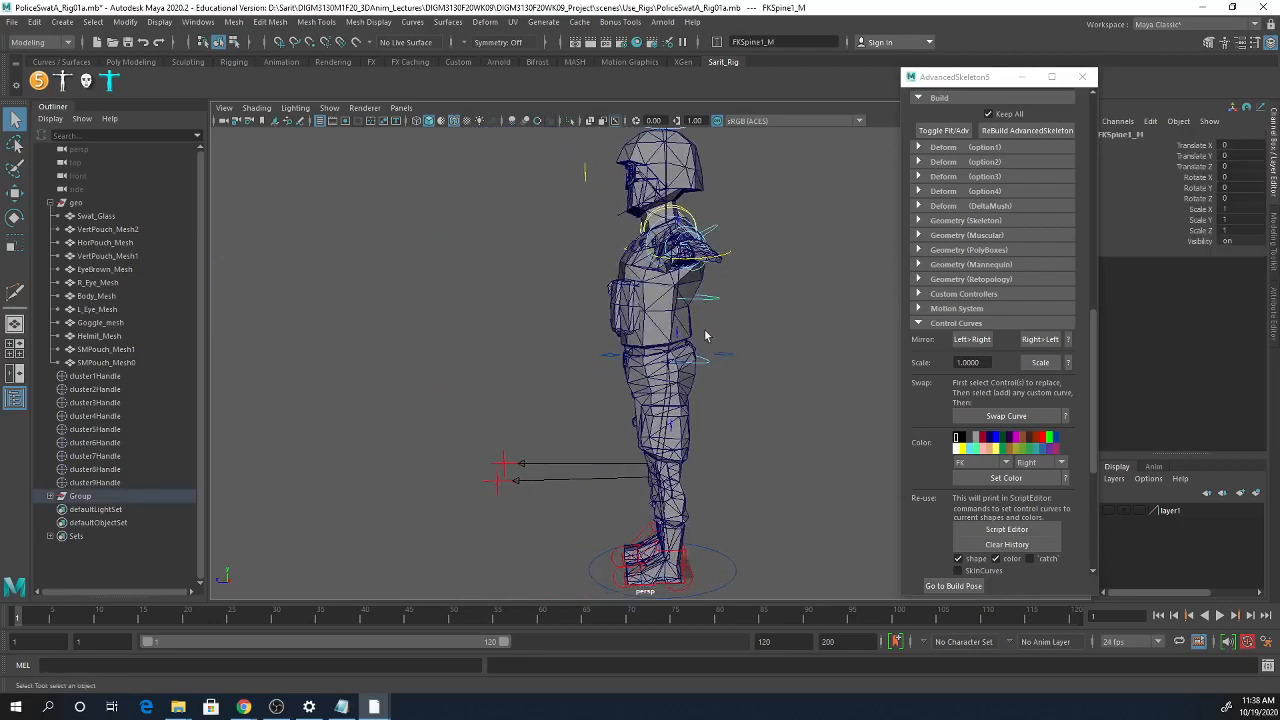
{"action": "left_click_drag", "start_coordinate": [706, 330], "coordinate": [813, 370], "text": "alt"}
{"action": "left_click_drag", "start_coordinate": [984, 363], "coordinate": [955, 363]}
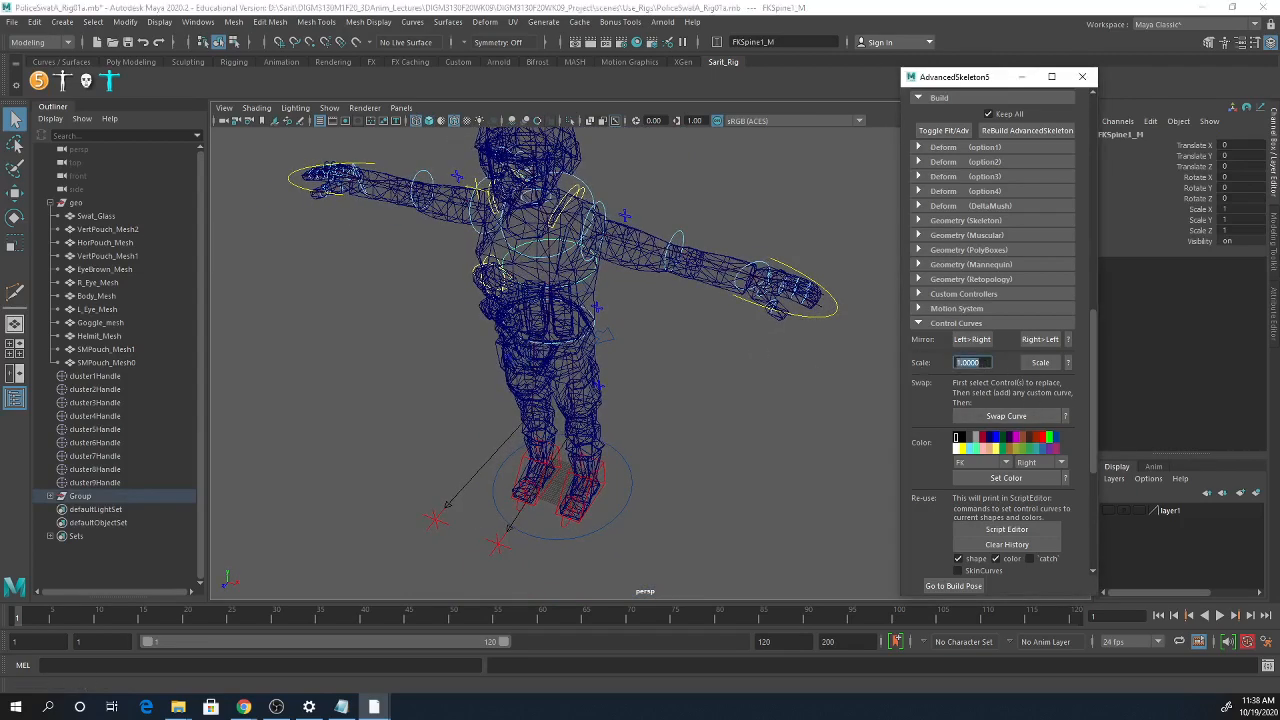
{"action": "type", "text": "1.2"}
{"action": "key", "text": "Return"}
{"action": "left_click", "coordinate": [1040, 363]}
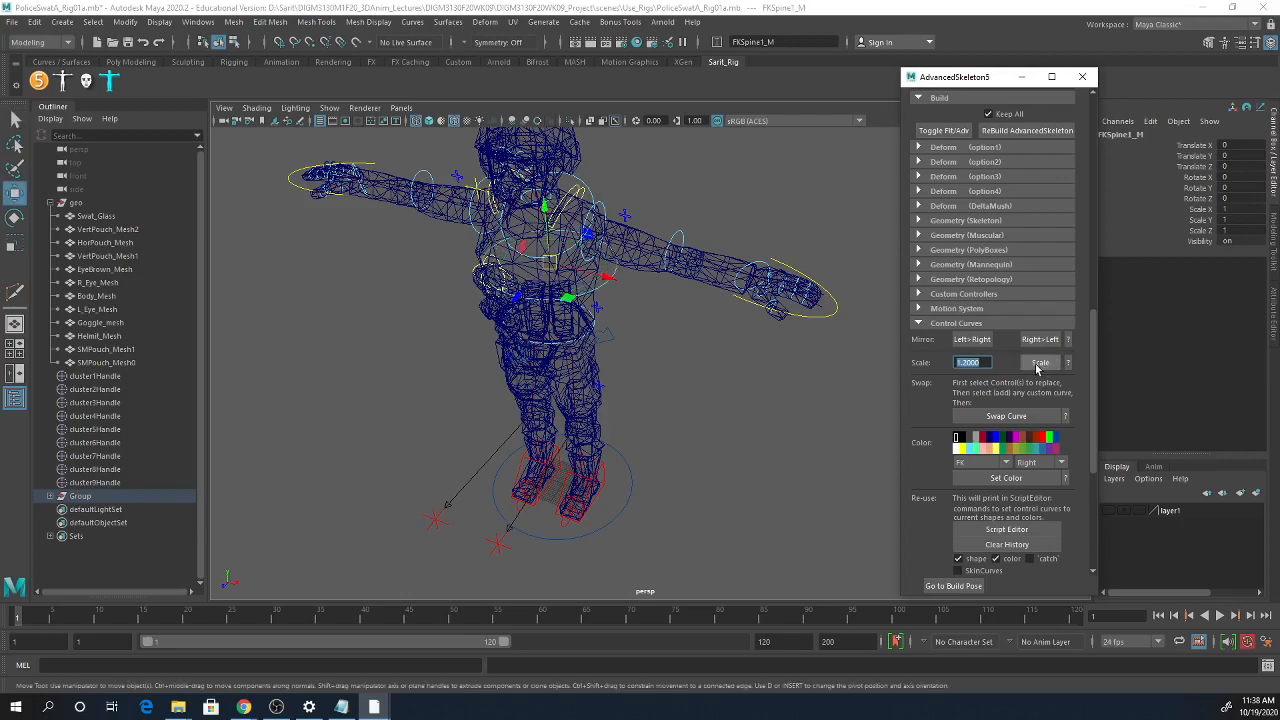
- Put Body_Mesh on a new display layer and set that layer's display type to Template
{"action": "left_click_drag", "start_coordinate": [840, 393], "coordinate": [872, 352], "text": "alt"}
{"action": "left_click_drag", "start_coordinate": [820, 431], "coordinate": [691, 468], "text": "alt"}
{"action": "right_click_drag", "start_coordinate": [691, 468], "coordinate": [869, 480], "text": "alt"}
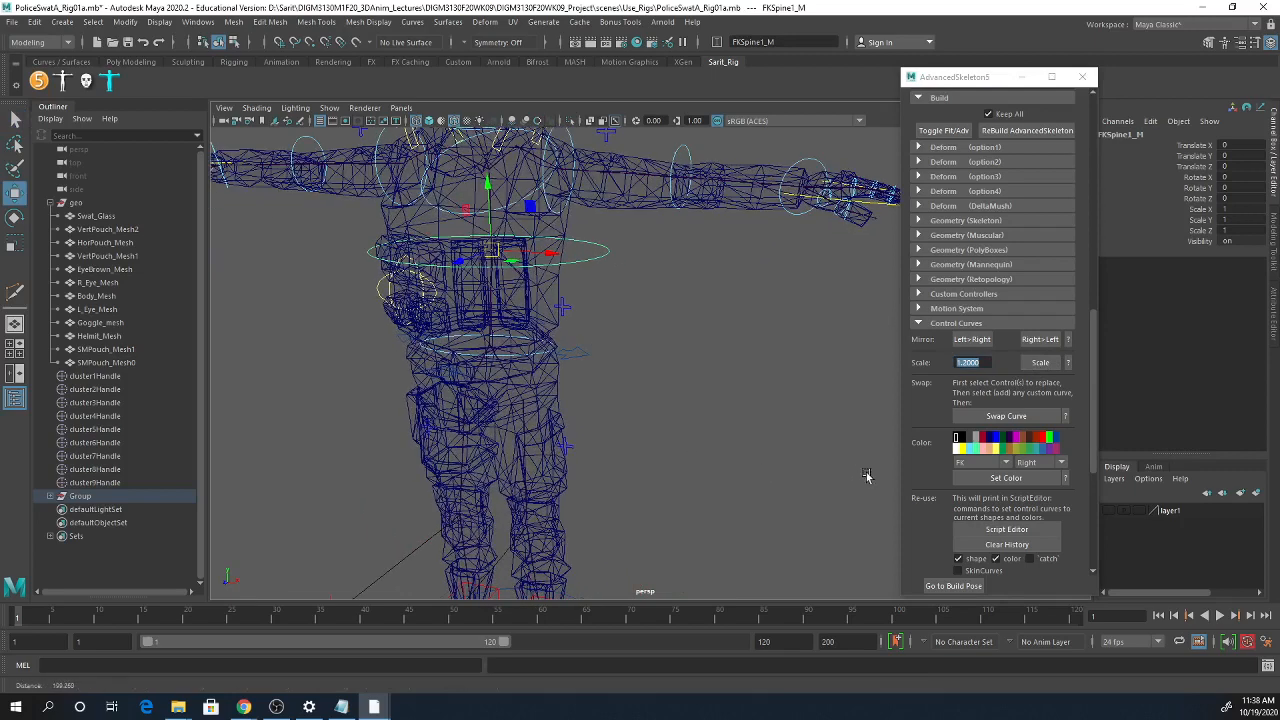
{"action": "left_click", "coordinate": [512, 358]}
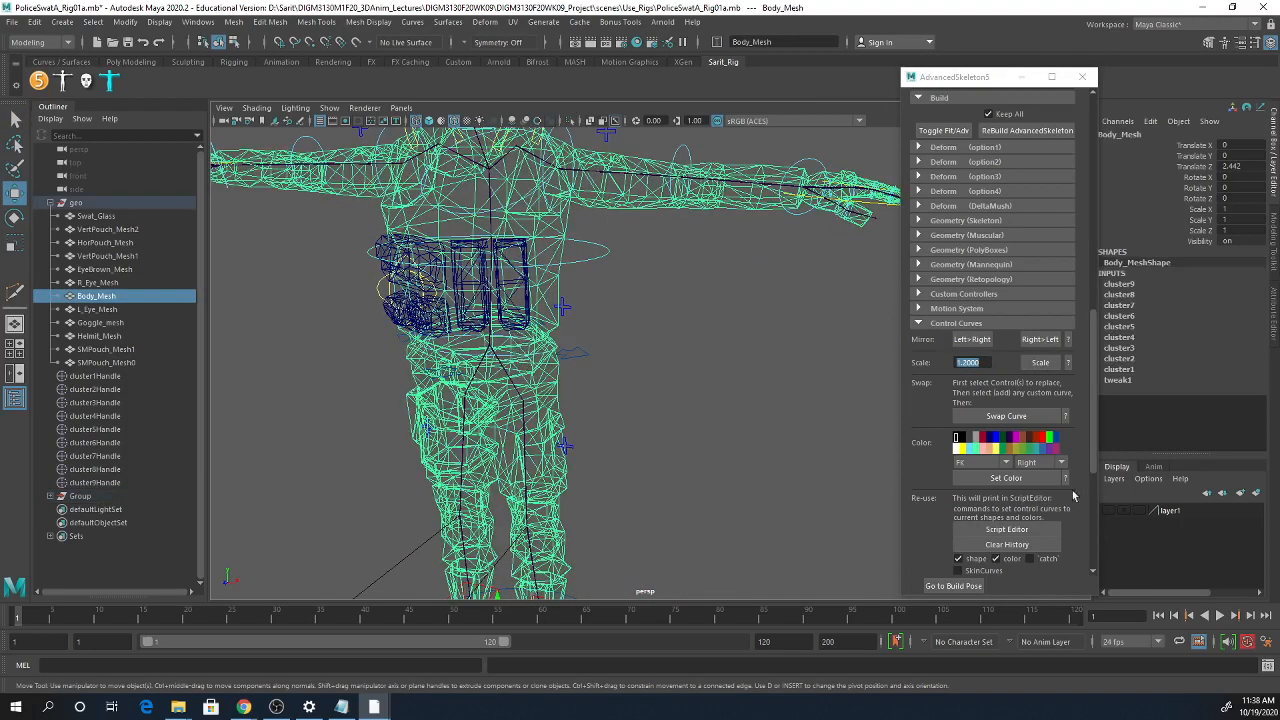
{"action": "key", "text": "f"}
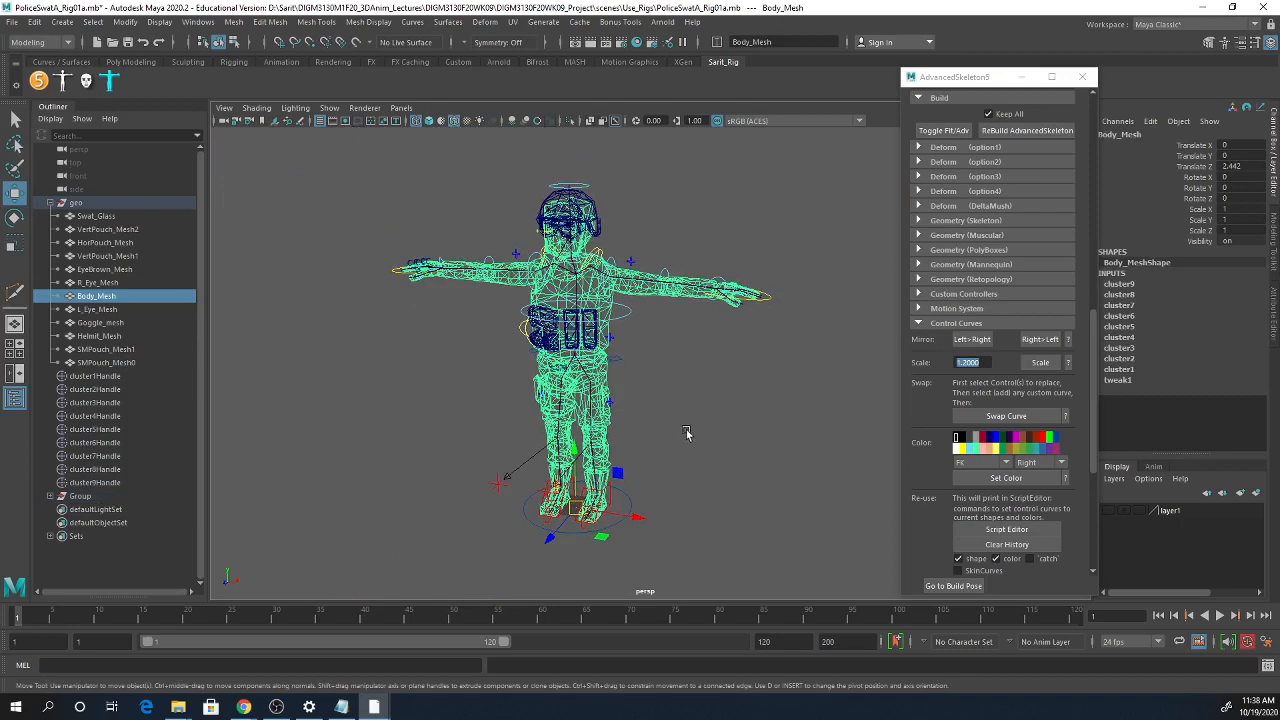
{"action": "left_click", "coordinate": [1240, 493]}
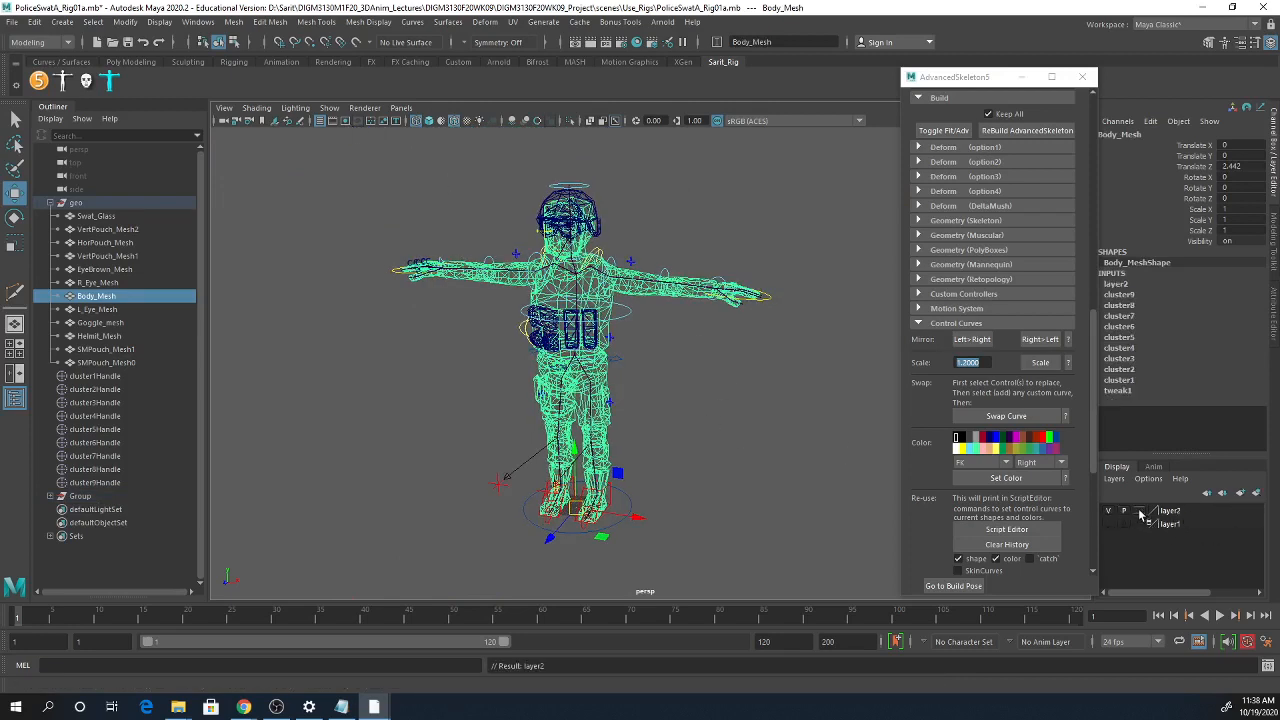
{"action": "left_click", "coordinate": [1138, 511]}
{"action": "left_click", "coordinate": [773, 453]}
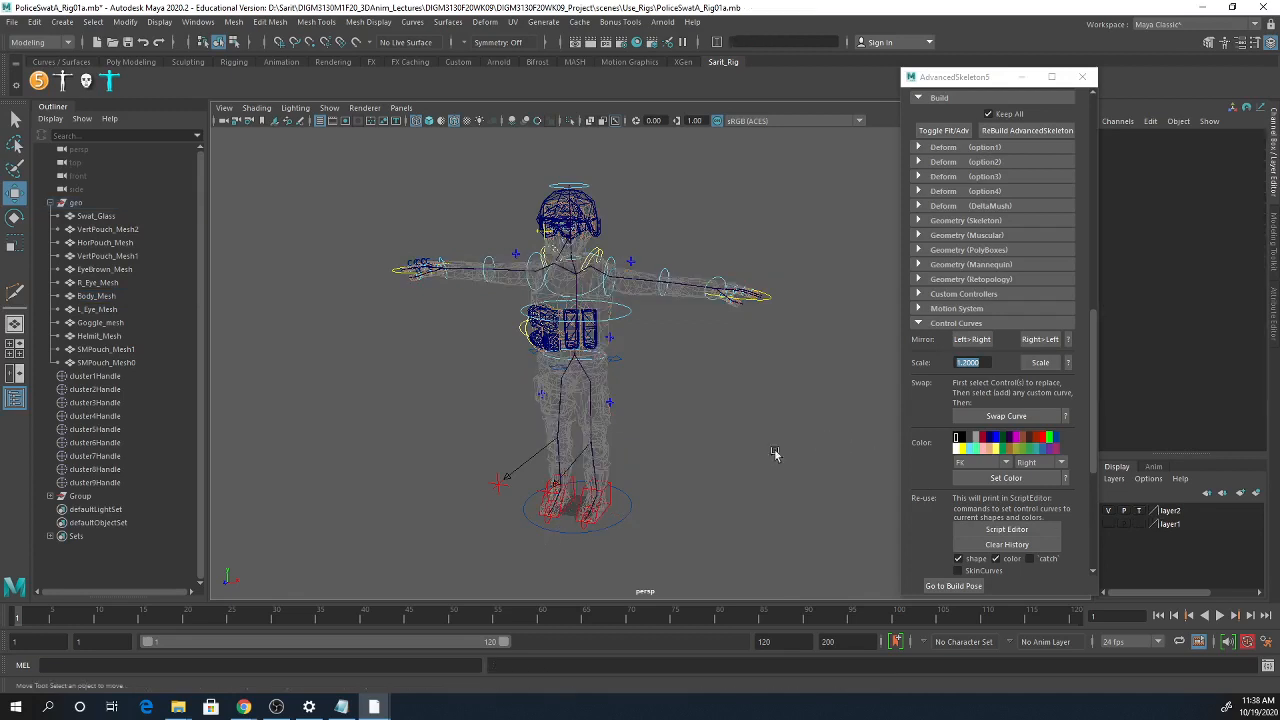
- Add the five vest pouch meshes (VertPouch, HorPouch and SMPouch) to display layer layer2
{"action": "left_click", "coordinate": [588, 337]}
{"action": "left_click", "coordinate": [572, 343], "text": "shift"}
{"action": "left_click", "coordinate": [552, 345], "text": "shift"}
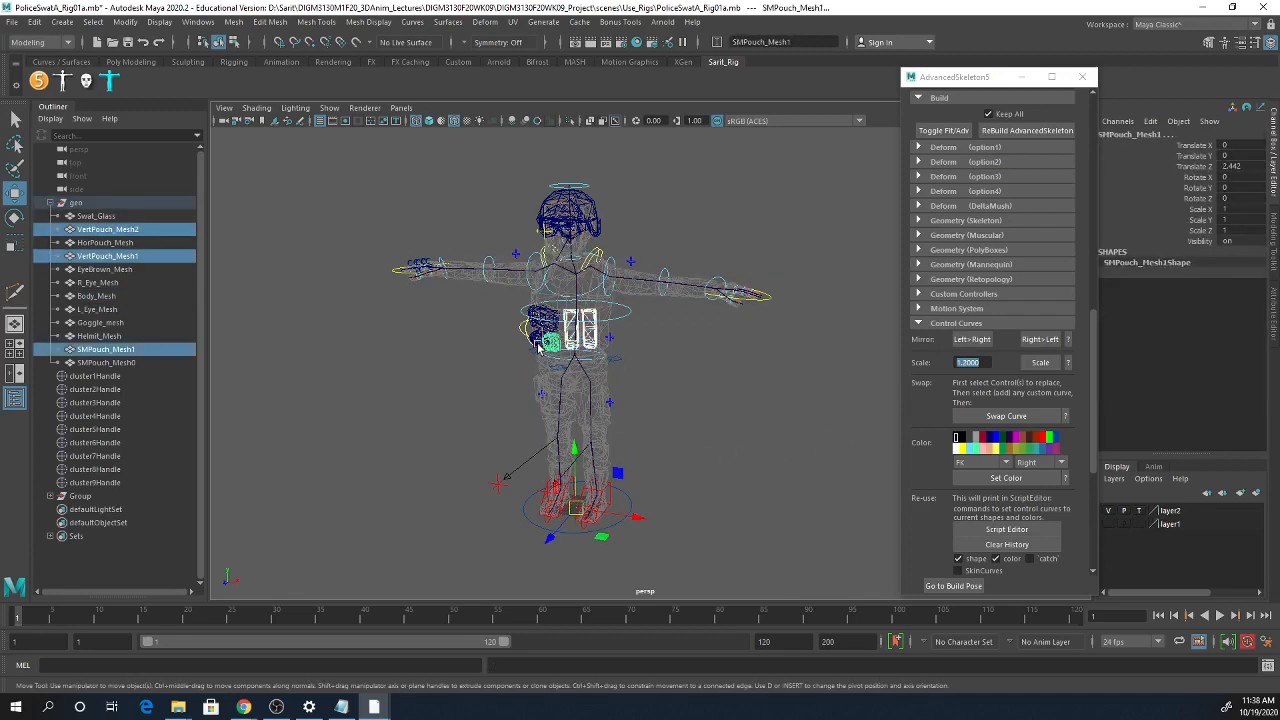
{"action": "left_click", "coordinate": [540, 340], "text": "shift"}
{"action": "left_click", "coordinate": [543, 320], "text": "shift"}
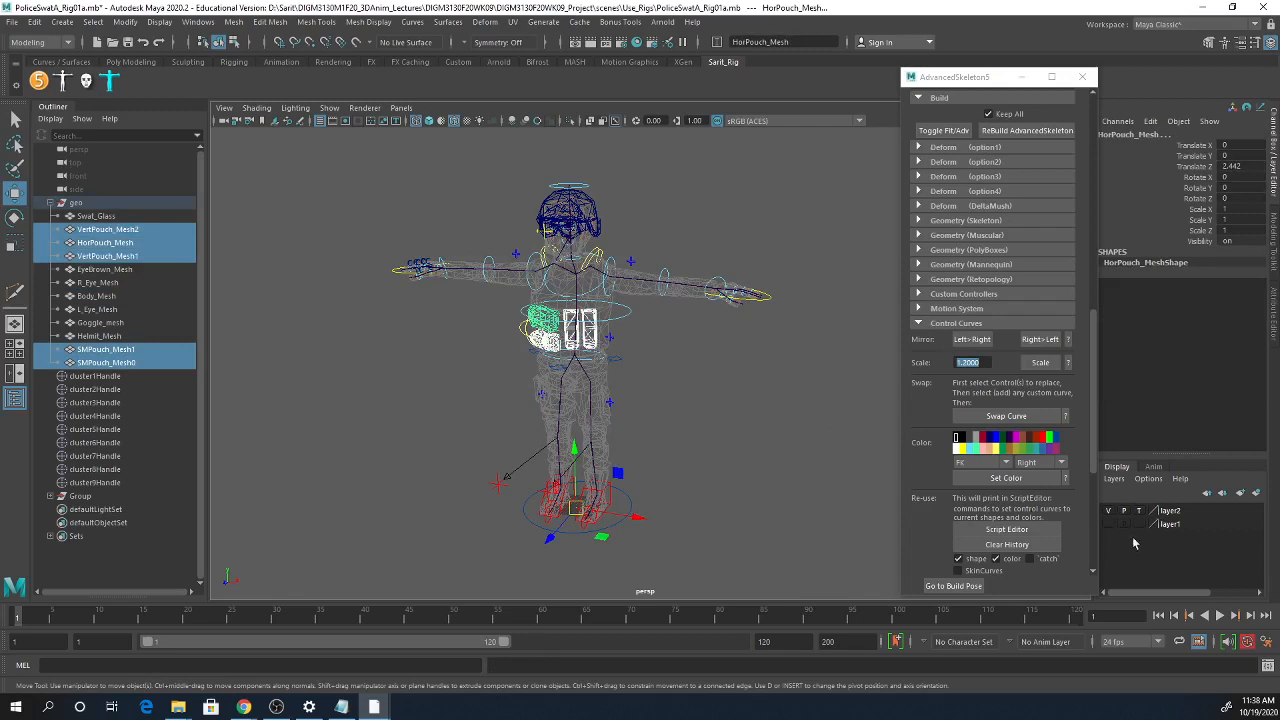
{"action": "right_click", "coordinate": [1169, 514]}
{"action": "left_click", "coordinate": [1170, 540]}
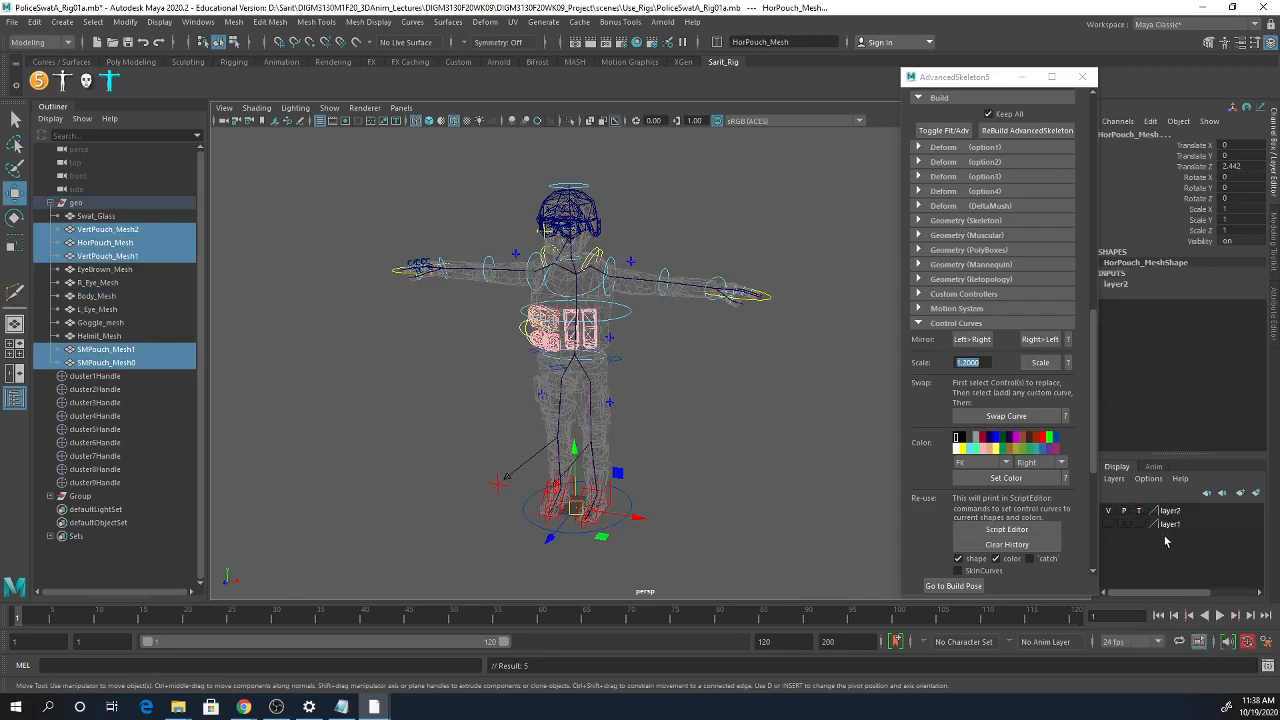
- Rename display layer layer2 to Mesh_layer
{"action": "left_click", "coordinate": [1166, 525]}
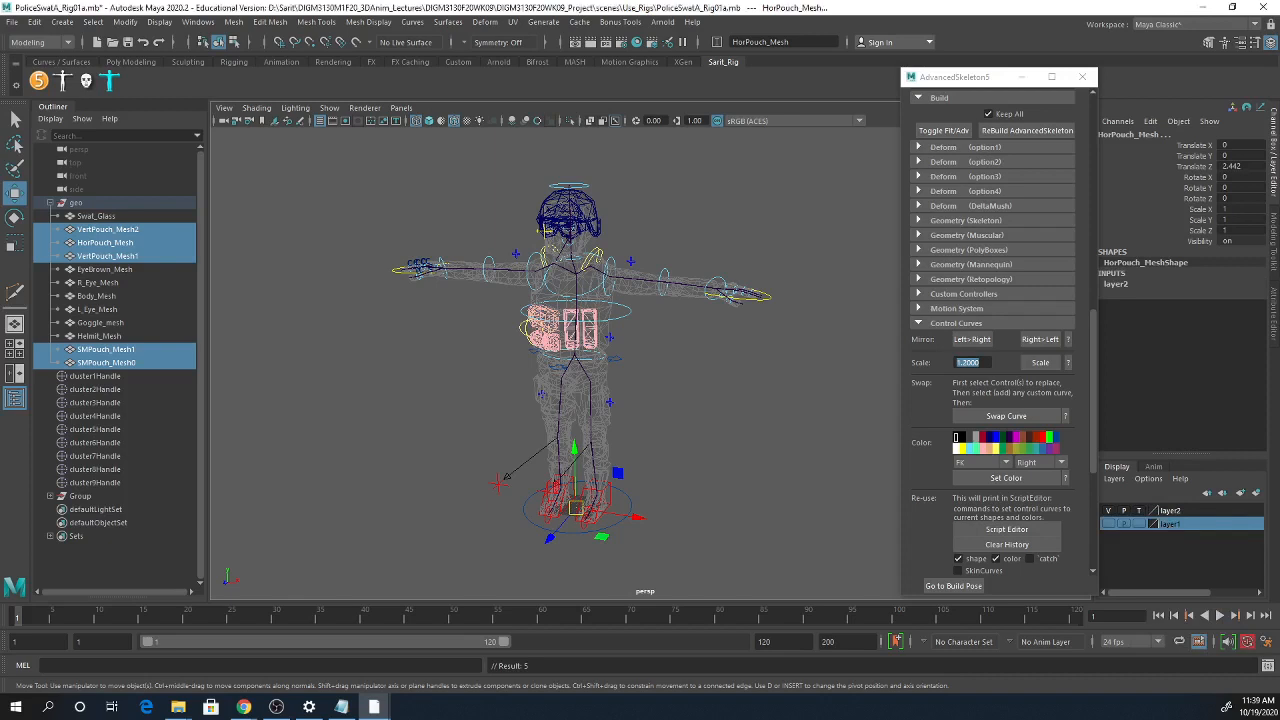
{"action": "left_click", "coordinate": [1170, 511]}
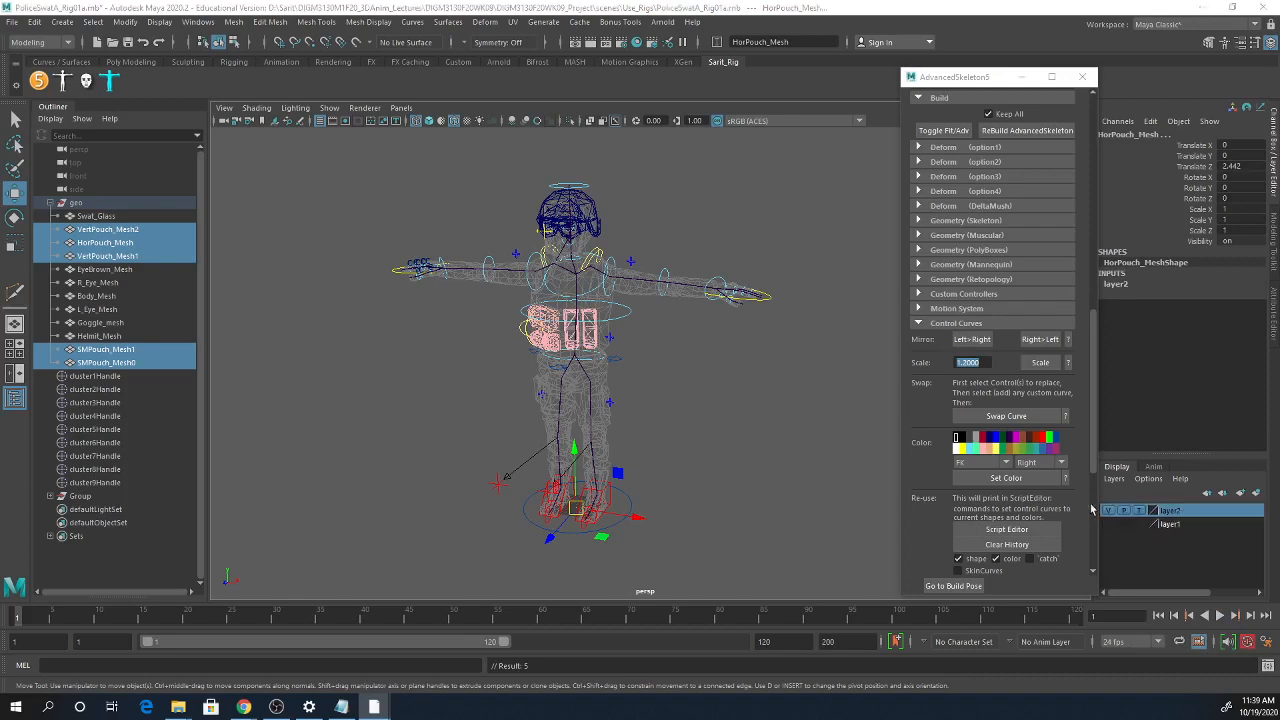
{"action": "left_click_drag", "start_coordinate": [1279, 257], "coordinate": [688, 287]}
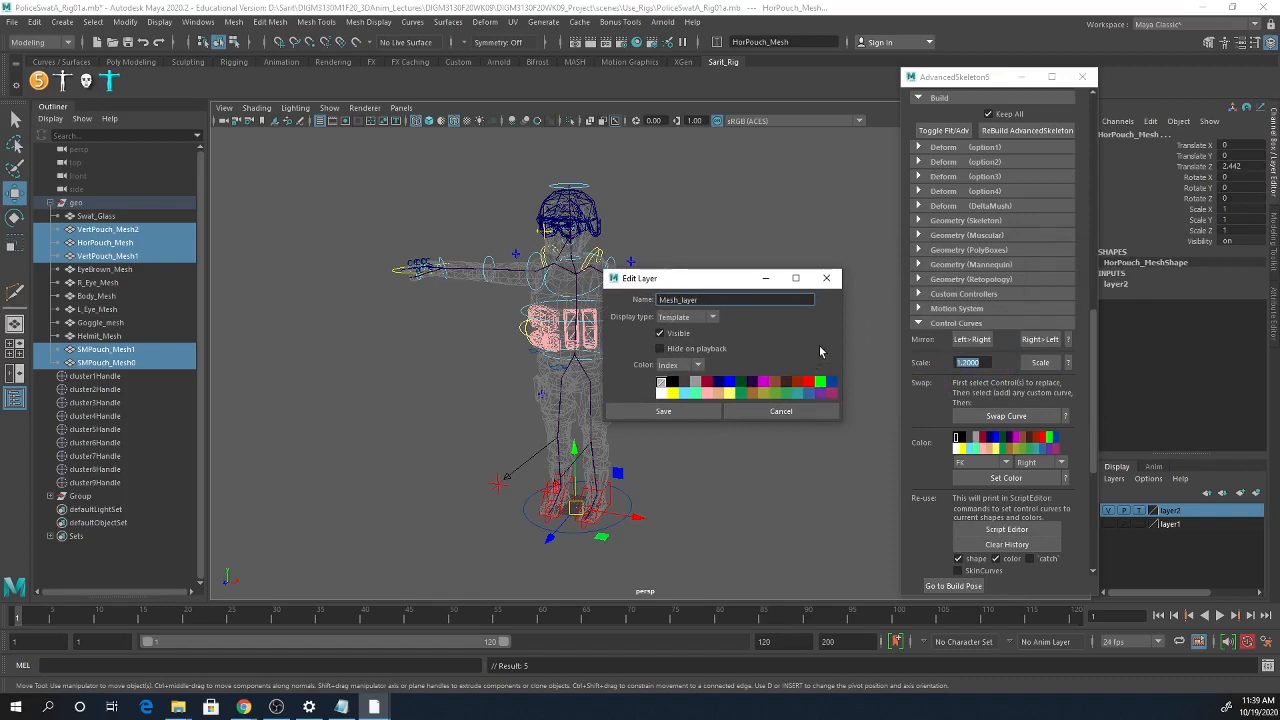
{"action": "left_click", "coordinate": [665, 410]}
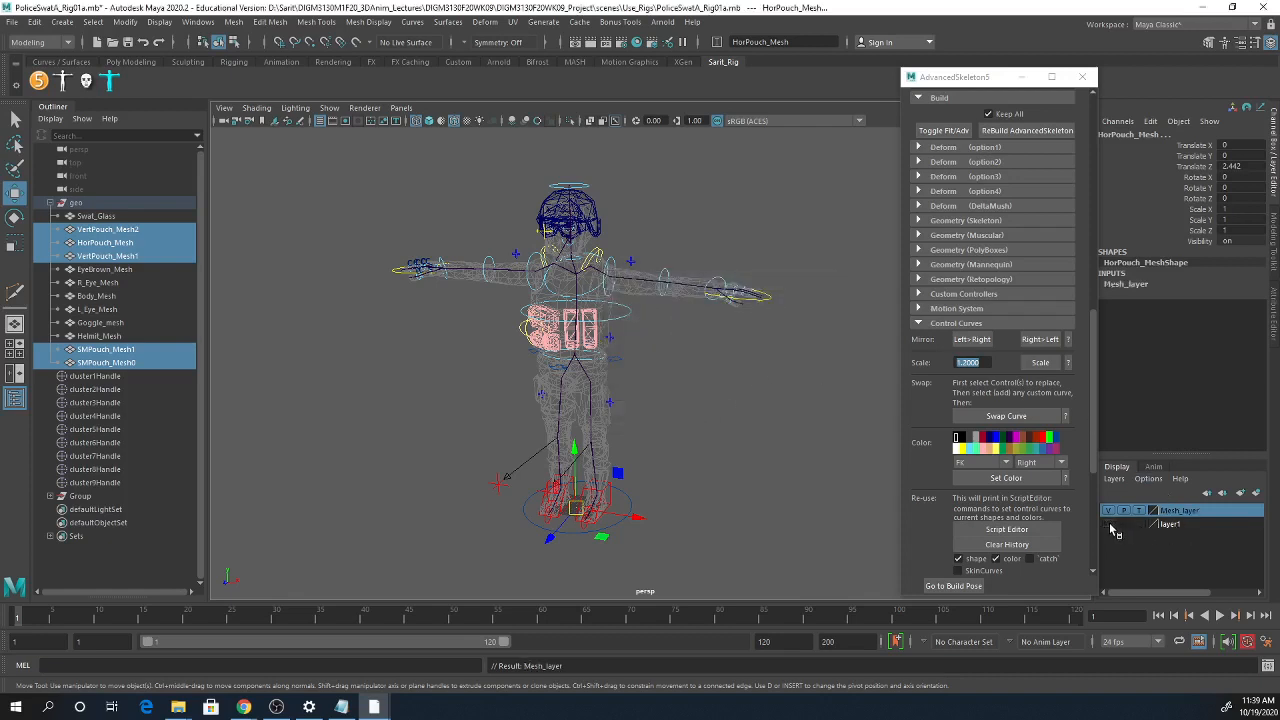
- Rename display layer layer1 to GoggleGlass_layer
{"action": "double_click", "coordinate": [1168, 524]}
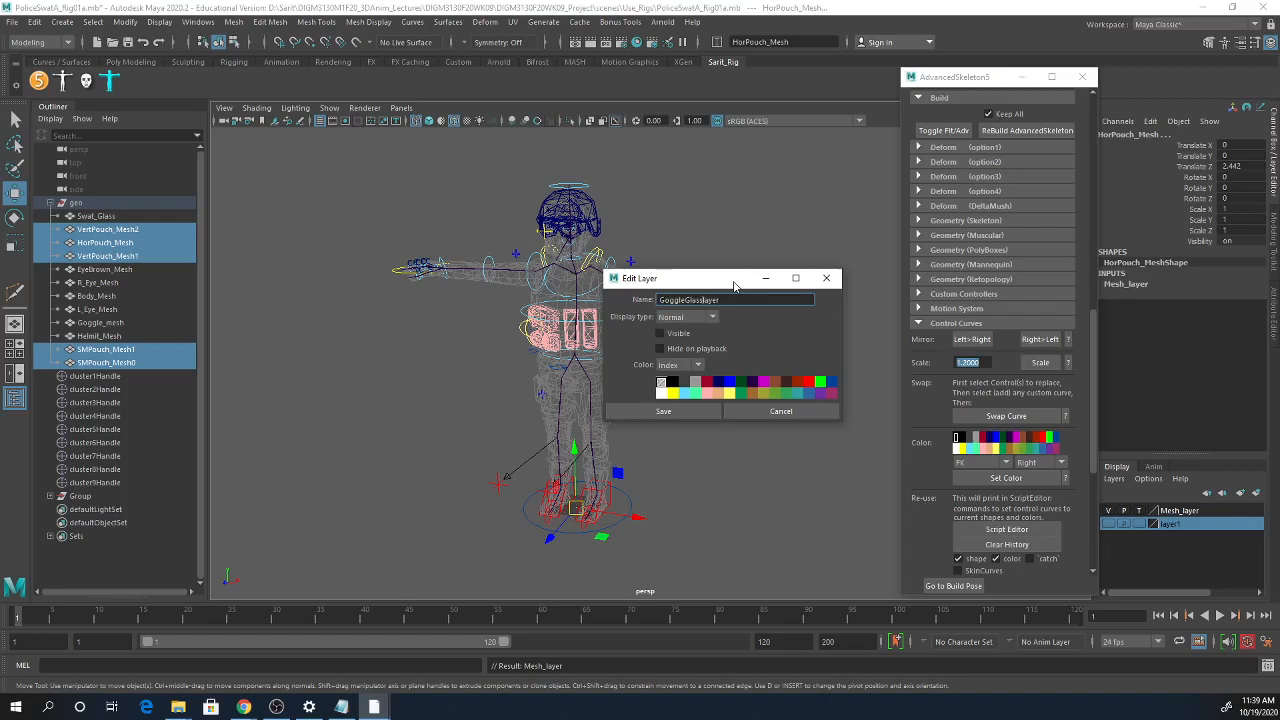
{"action": "key", "text": "Return"}
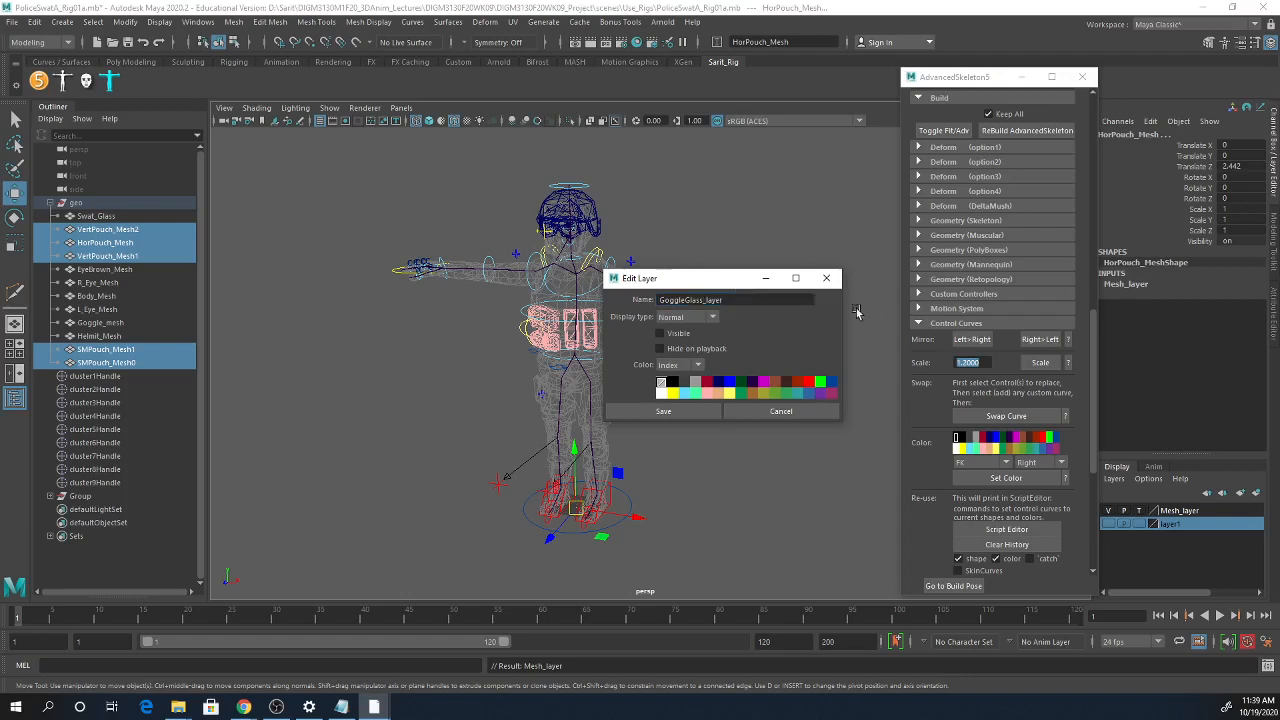
{"action": "left_click", "coordinate": [655, 414]}
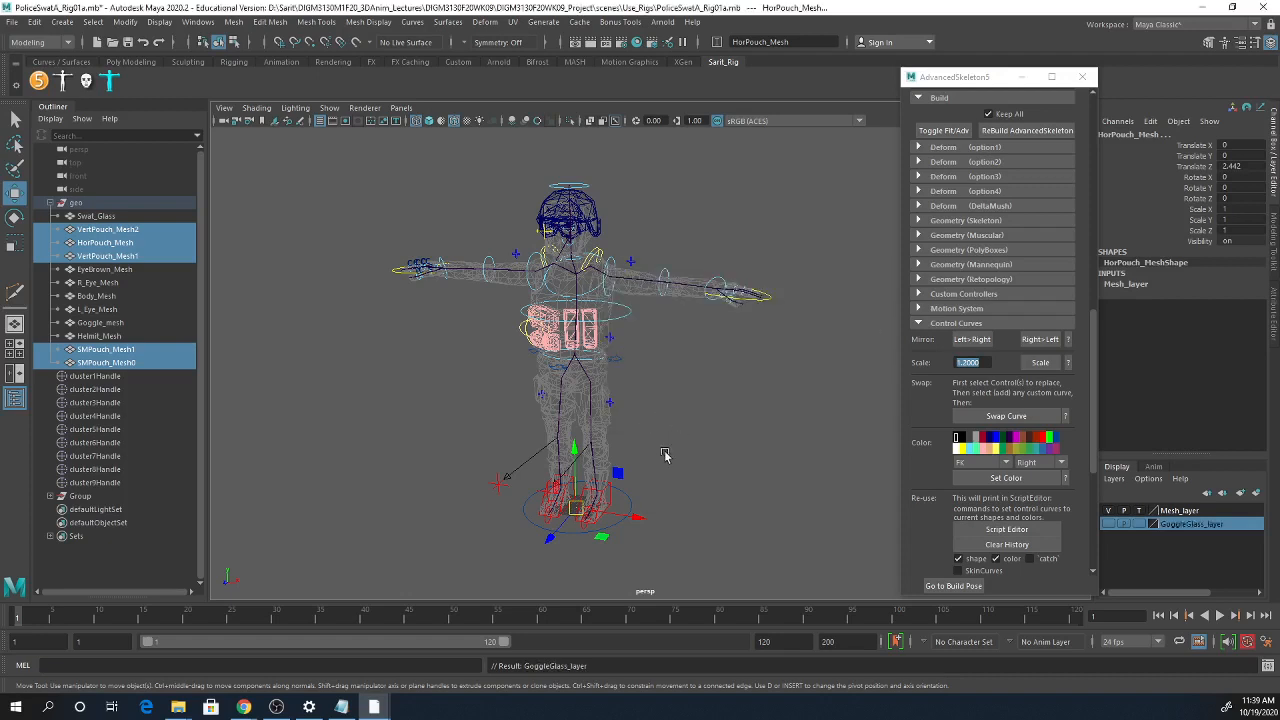
- Delete cluster1Handle through cluster9Handle, and collapse geo and expand Group in the scene hierarchy
{"action": "left_click", "coordinate": [116, 376]}
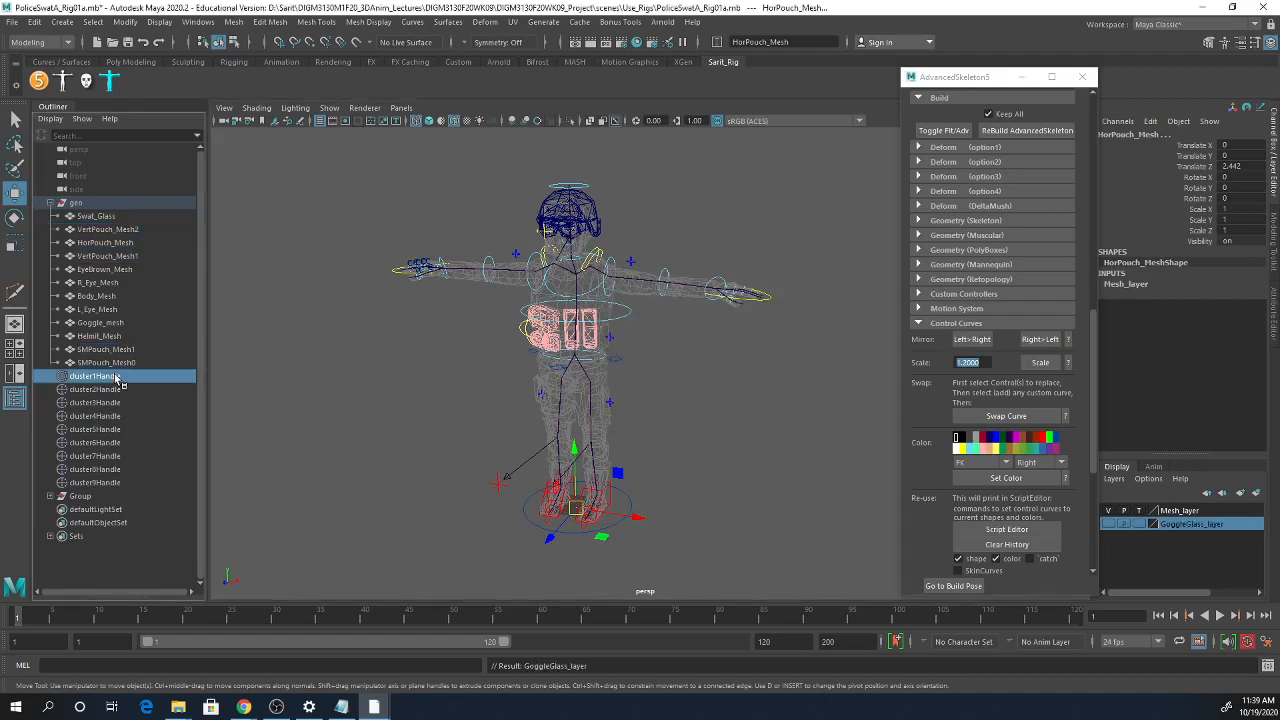
{"action": "left_click", "coordinate": [113, 482], "text": "shift"}
{"action": "key", "text": "Delete"}
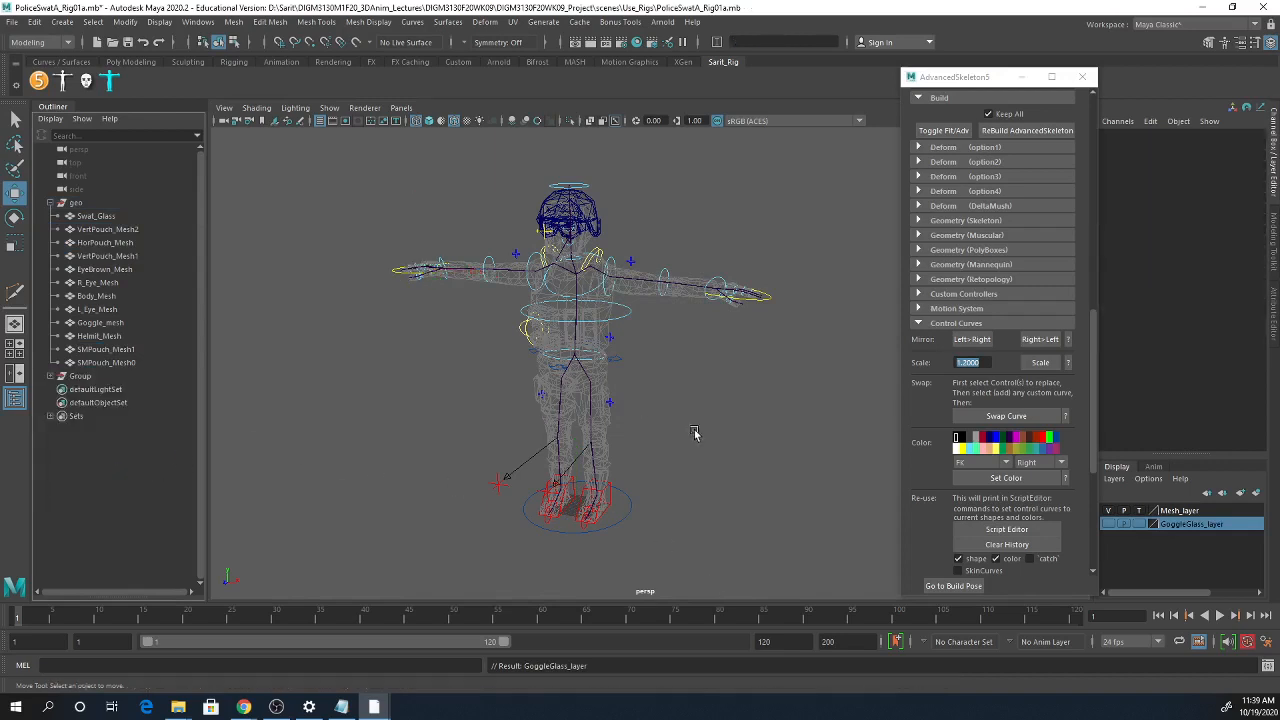
{"action": "left_click", "coordinate": [50, 203]}
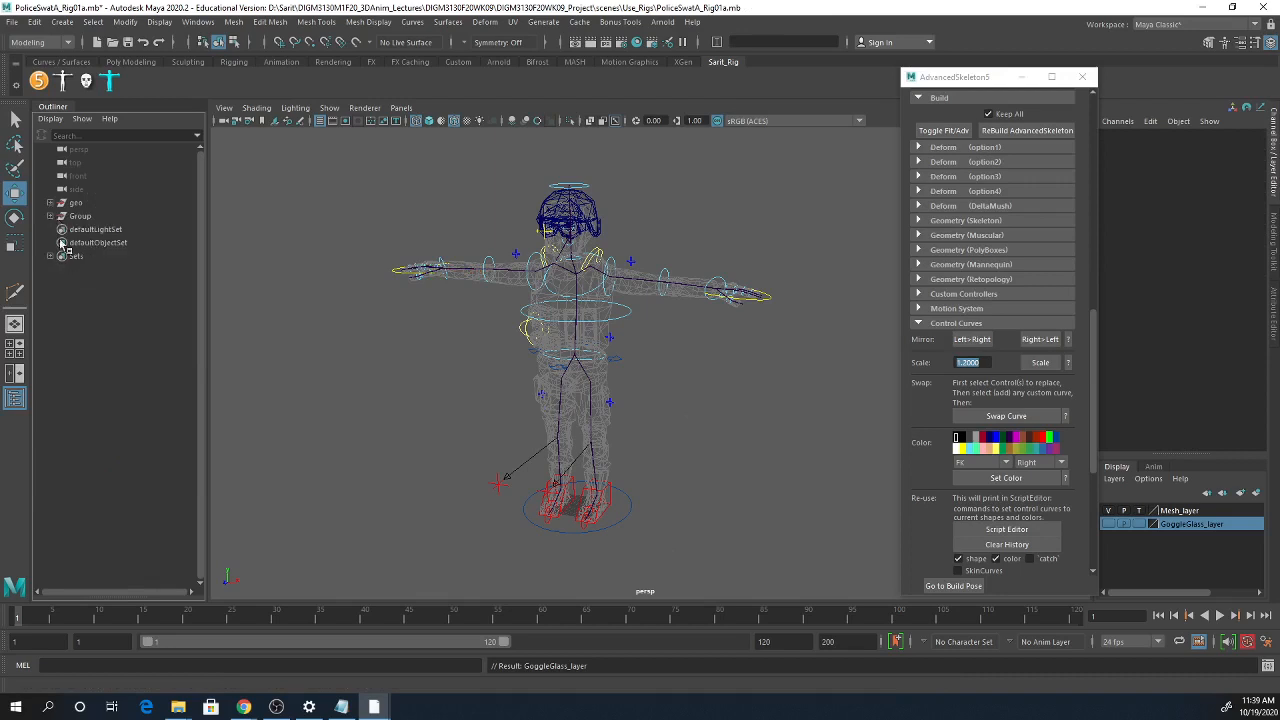
{"action": "left_click", "coordinate": [51, 216]}
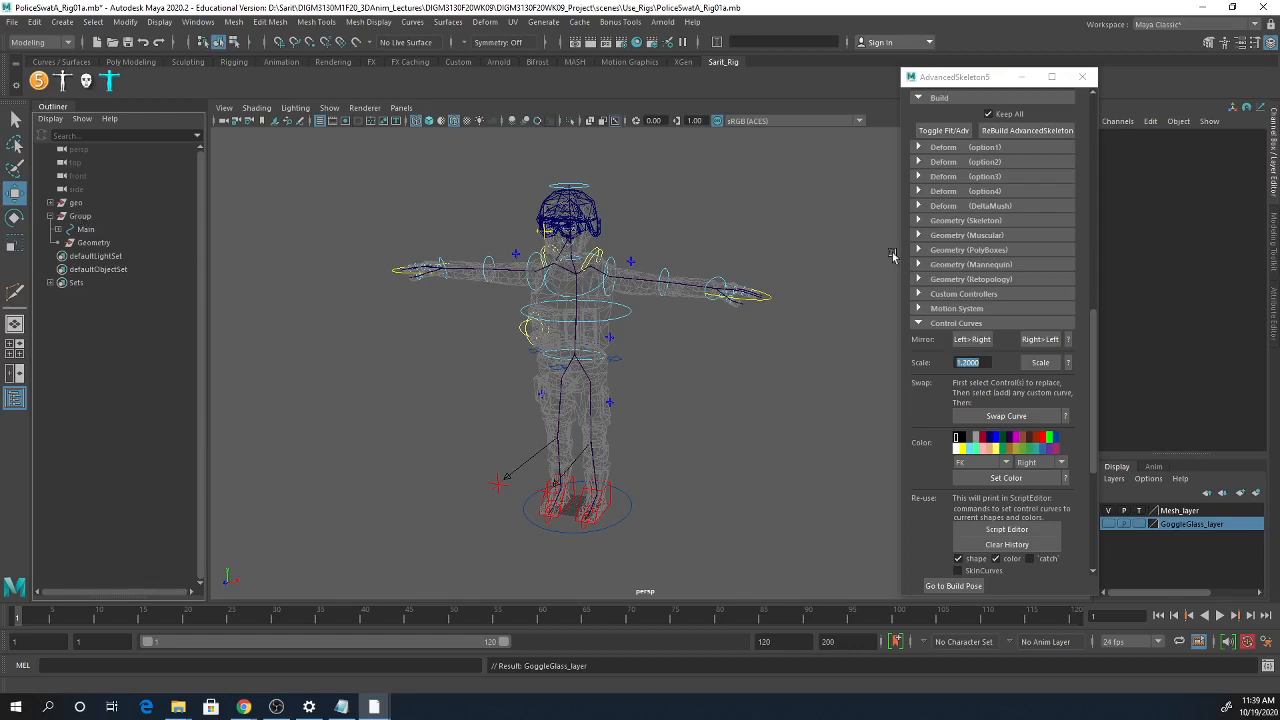
- Enlarge the FKRoot_M control curve at the hips in steps of 1.2 so it surrounds the body
{"action": "left_click", "coordinate": [593, 363]}
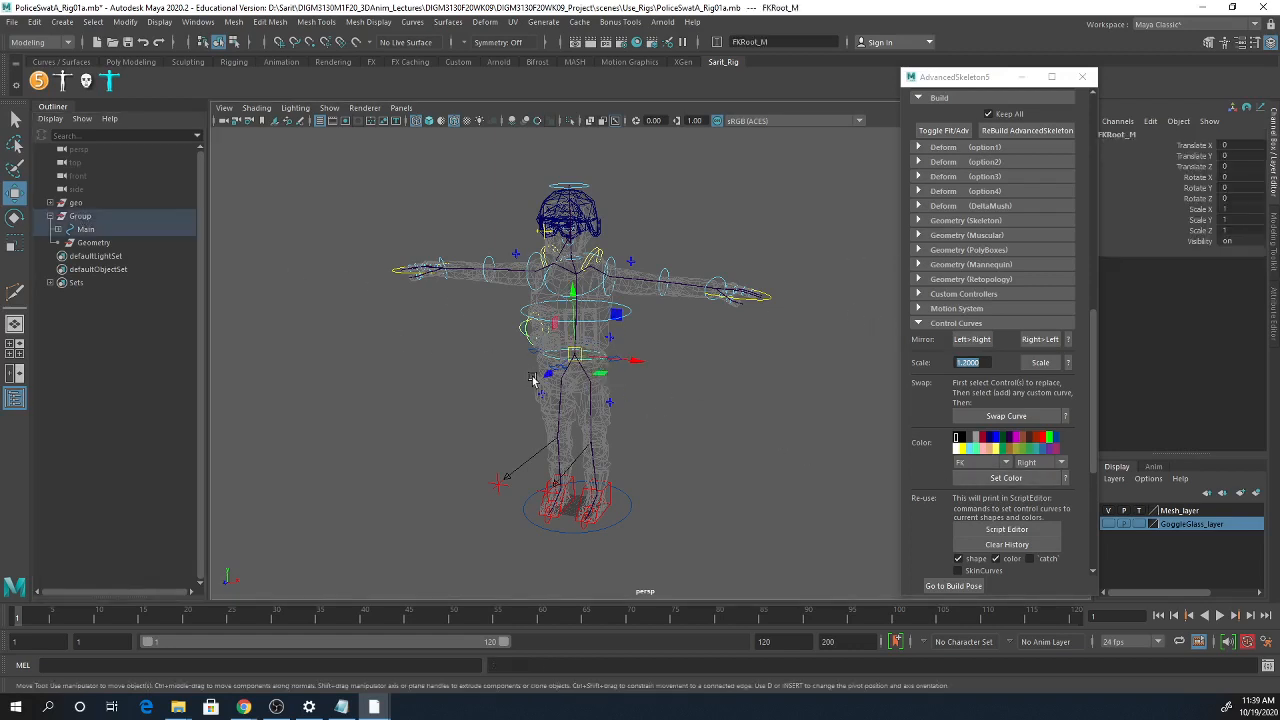
{"action": "key", "text": "f"}
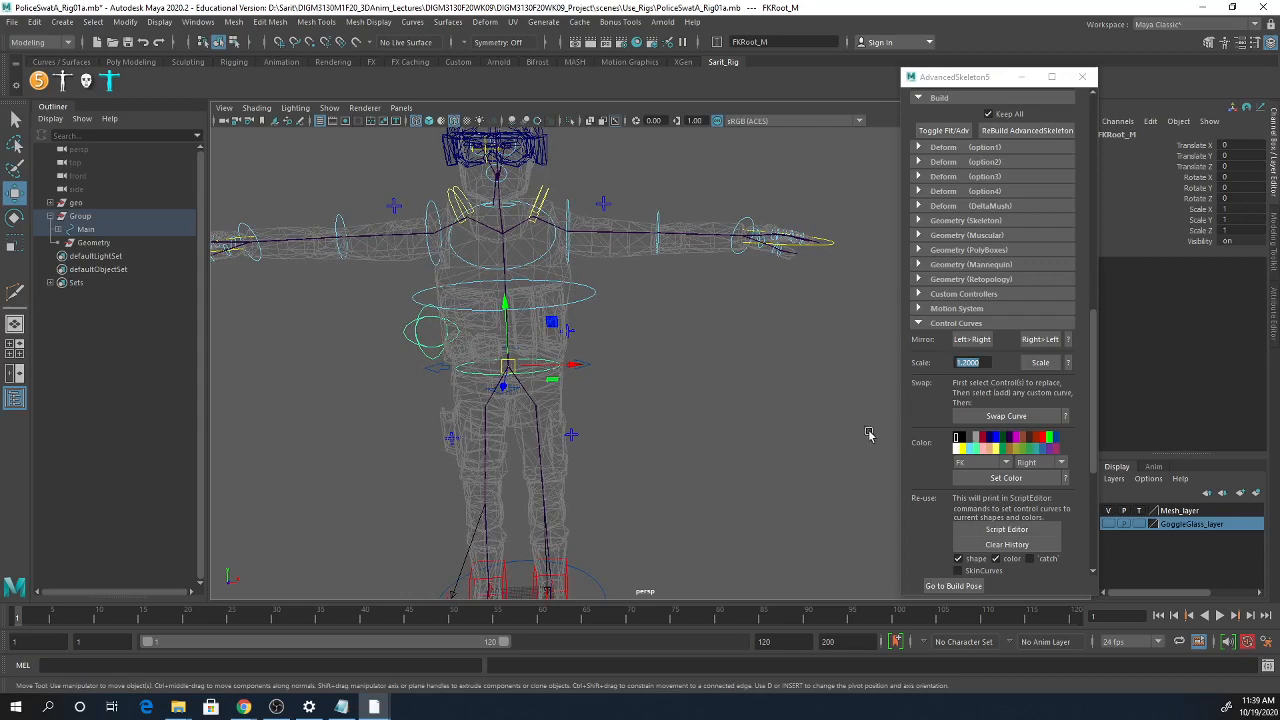
{"action": "left_click", "coordinate": [1038, 363]}
{"action": "left_click", "coordinate": [1036, 364]}
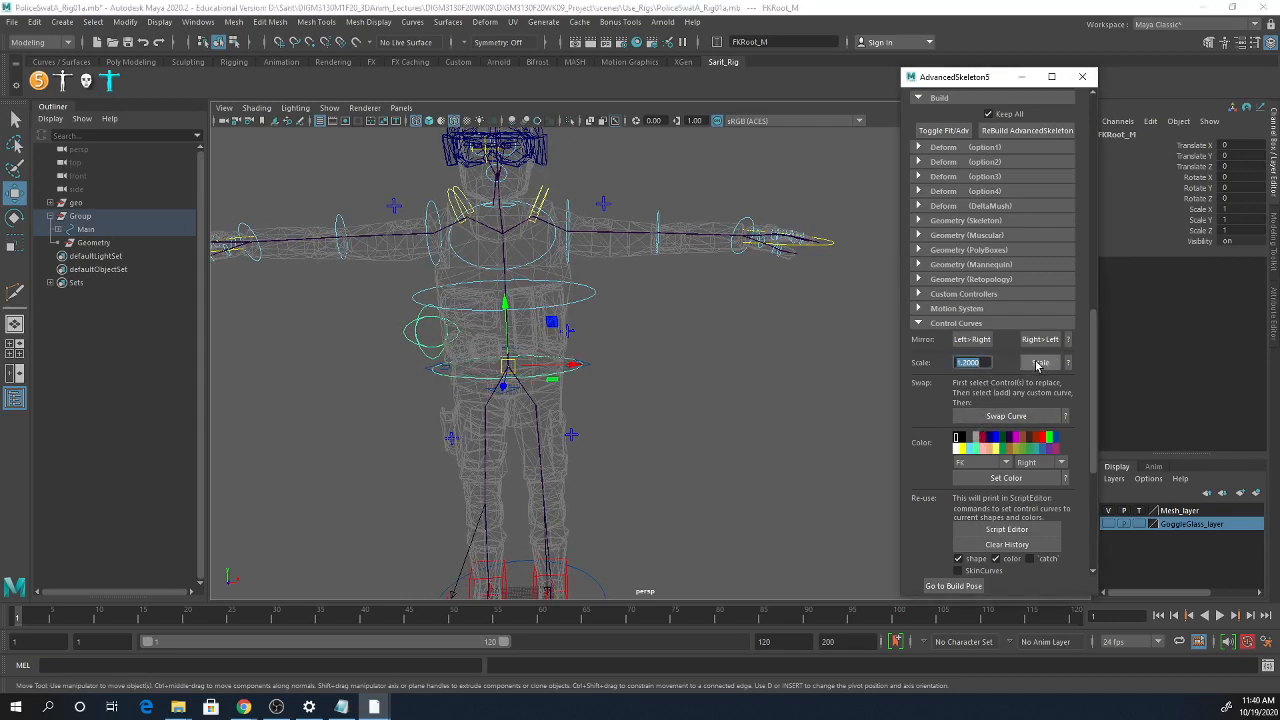
- Undo the accidental adjustment at the hips and enlarge the RootX_M control curve in steps of 1.2 beyond the FKRoot_M circle
{"action": "left_click_drag", "start_coordinate": [587, 365], "coordinate": [594, 371]}
{"action": "key", "text": "ctrl+z"}
{"action": "key", "text": "ctrl+z"}
{"action": "key", "text": "ctrl+z"}
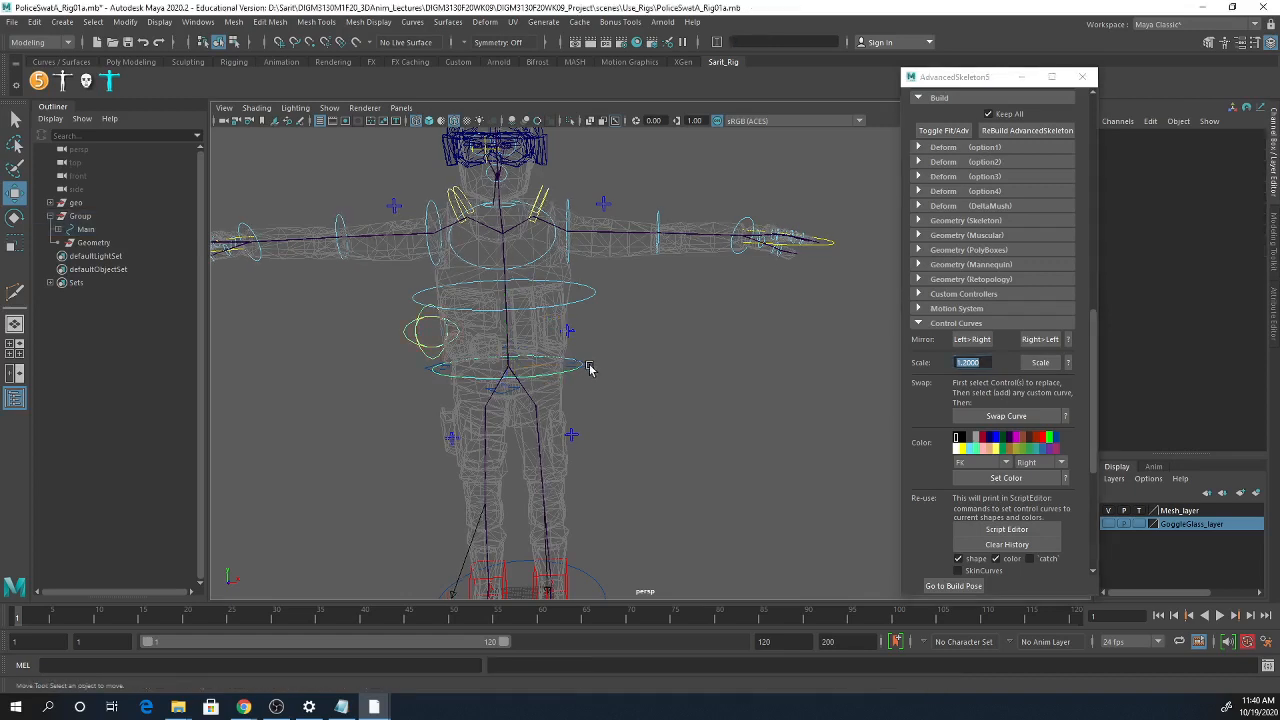
{"action": "left_click", "coordinate": [1041, 364]}
{"action": "left_click", "coordinate": [1044, 368]}
{"action": "left_click", "coordinate": [1043, 369]}
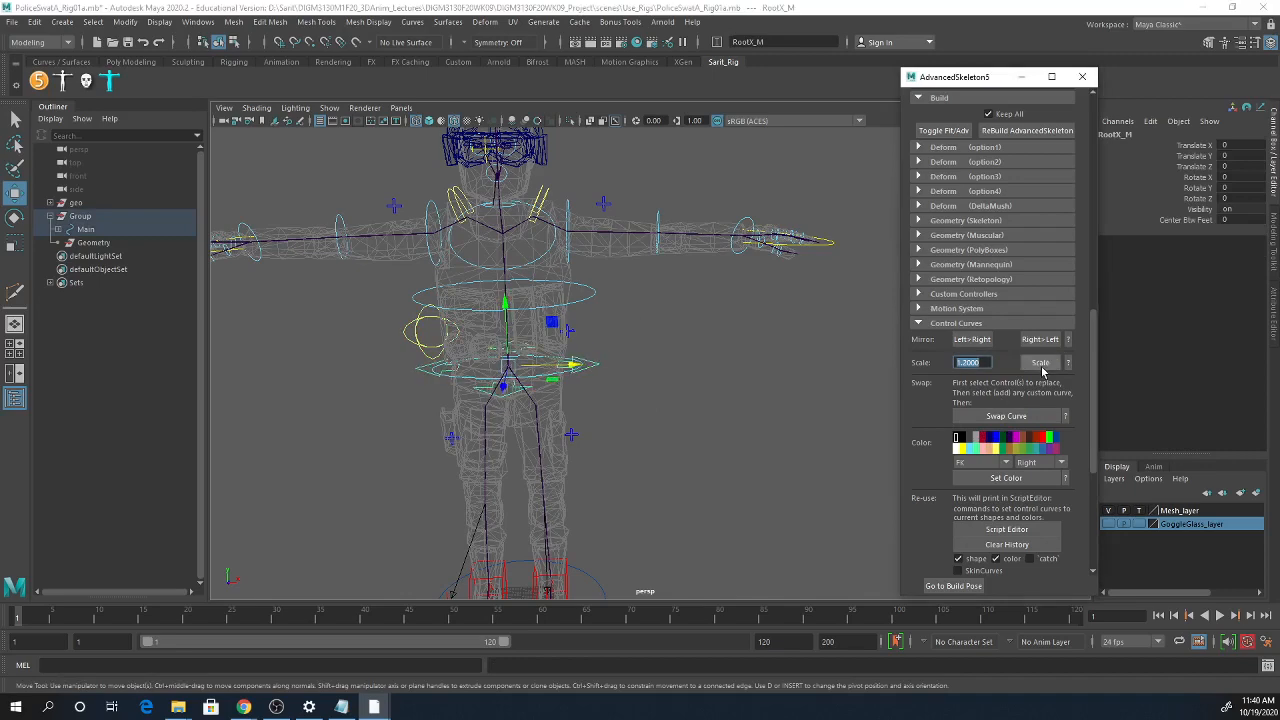
{"action": "left_click", "coordinate": [694, 420]}
- Enlarge the FKElbow_R and FKWrist_R control curves on the right arm in steps of 1.2
{"action": "left_click_drag", "start_coordinate": [694, 420], "coordinate": [677, 462], "text": "alt"}
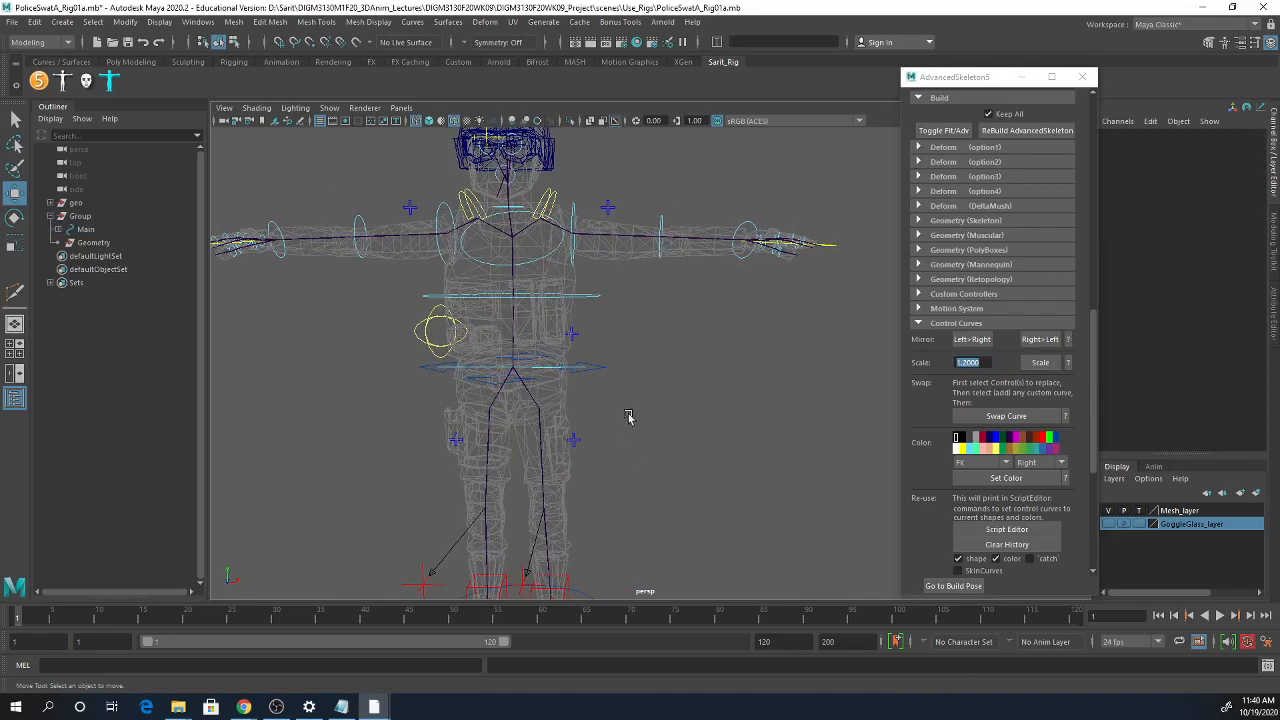
{"action": "middle_click_drag", "start_coordinate": [375, 284], "coordinate": [414, 362], "text": "alt"}
{"action": "left_click", "coordinate": [398, 298]}
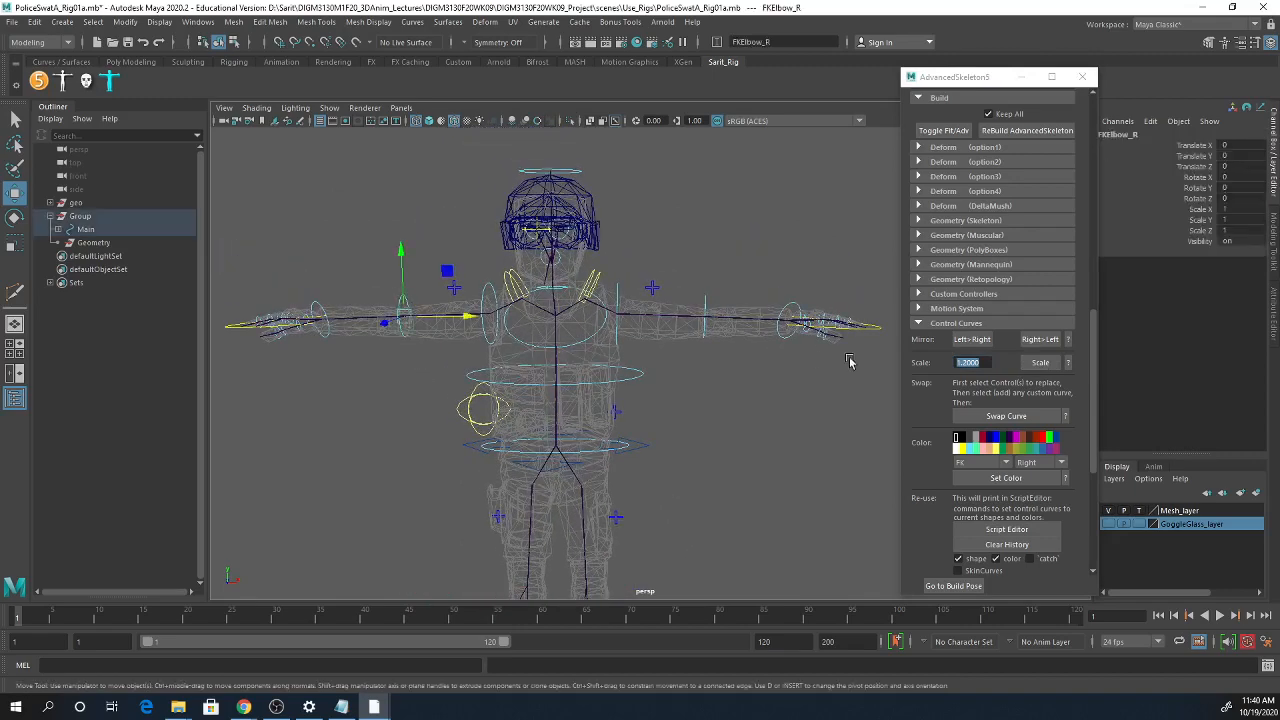
{"action": "left_click", "coordinate": [1038, 365]}
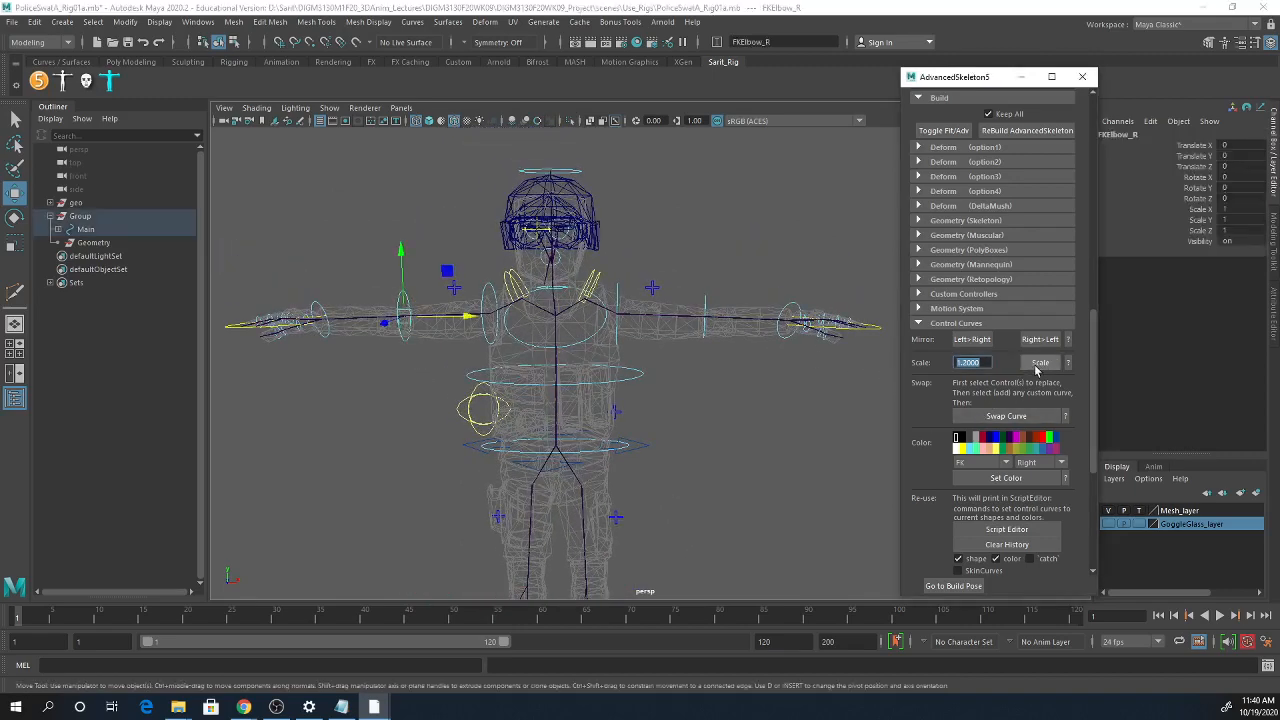
{"action": "left_click", "coordinate": [1036, 365]}
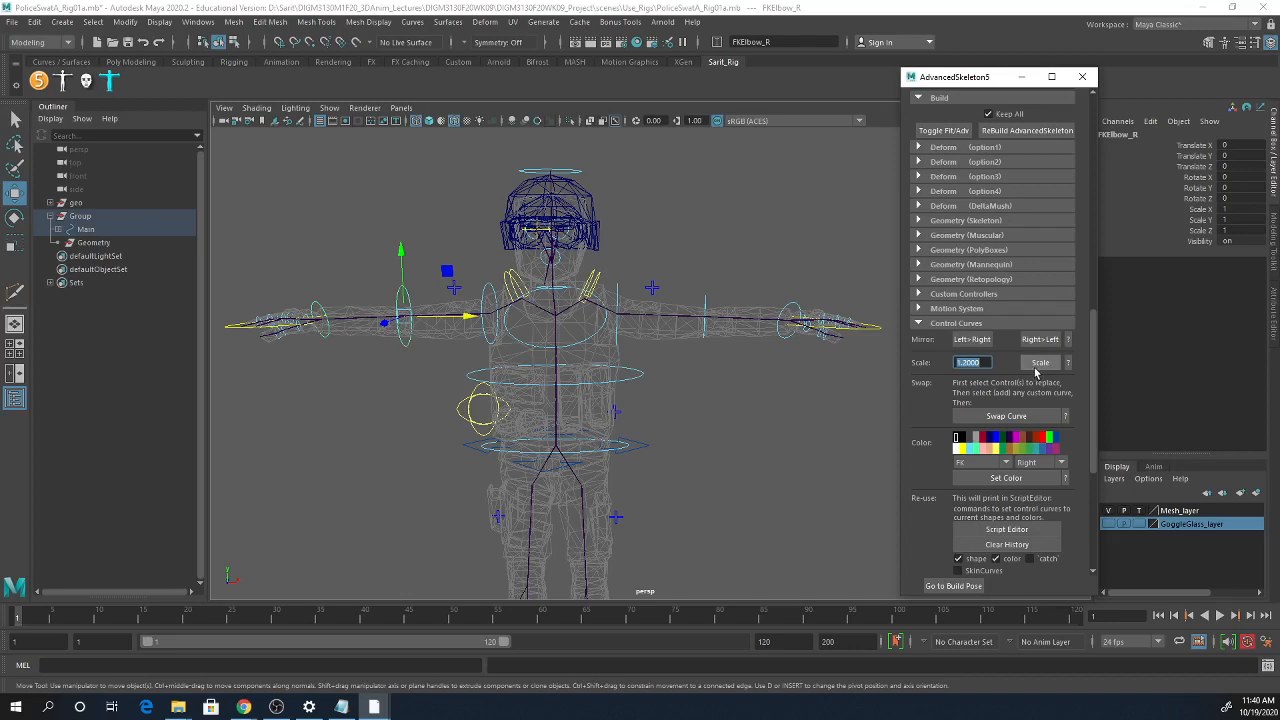
{"action": "left_click", "coordinate": [315, 304]}
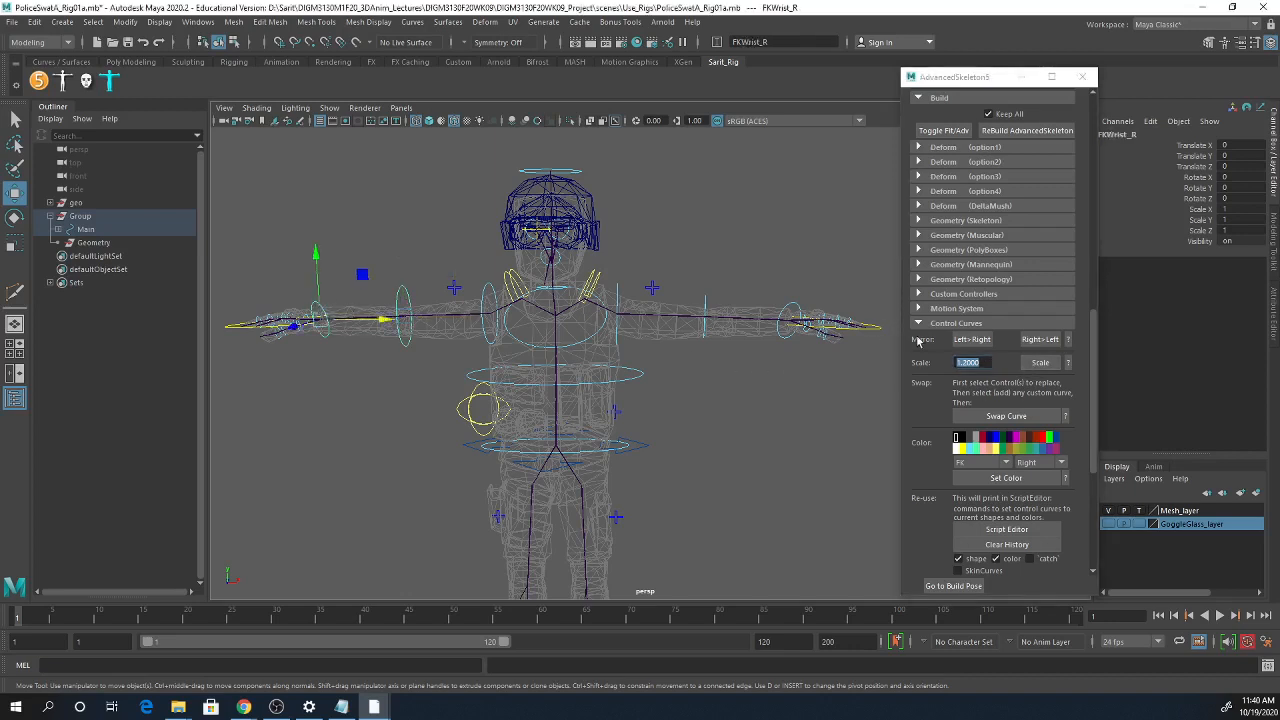
{"action": "left_click", "coordinate": [1038, 365]}
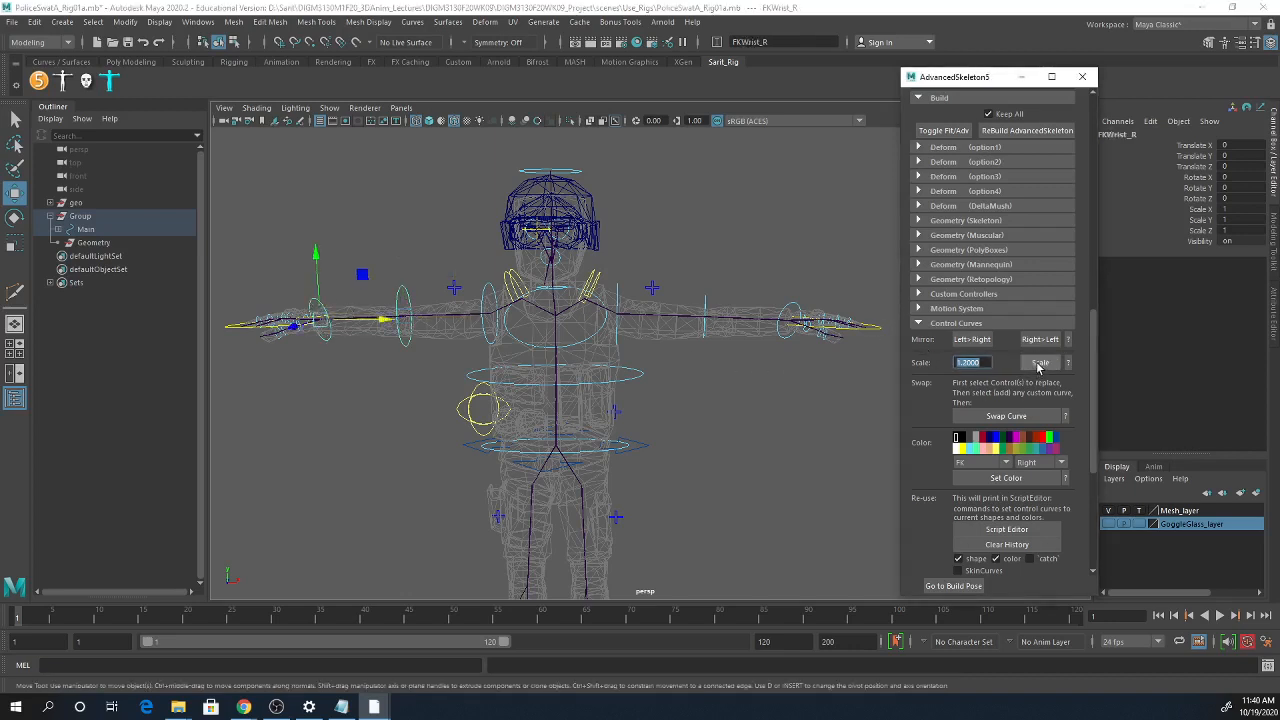
- Enlarge the FKElbow_L and FKWrist_L control curves on the left arm in steps of 1.2
{"action": "left_click", "coordinate": [617, 288]}
{"action": "left_click", "coordinate": [704, 303]}
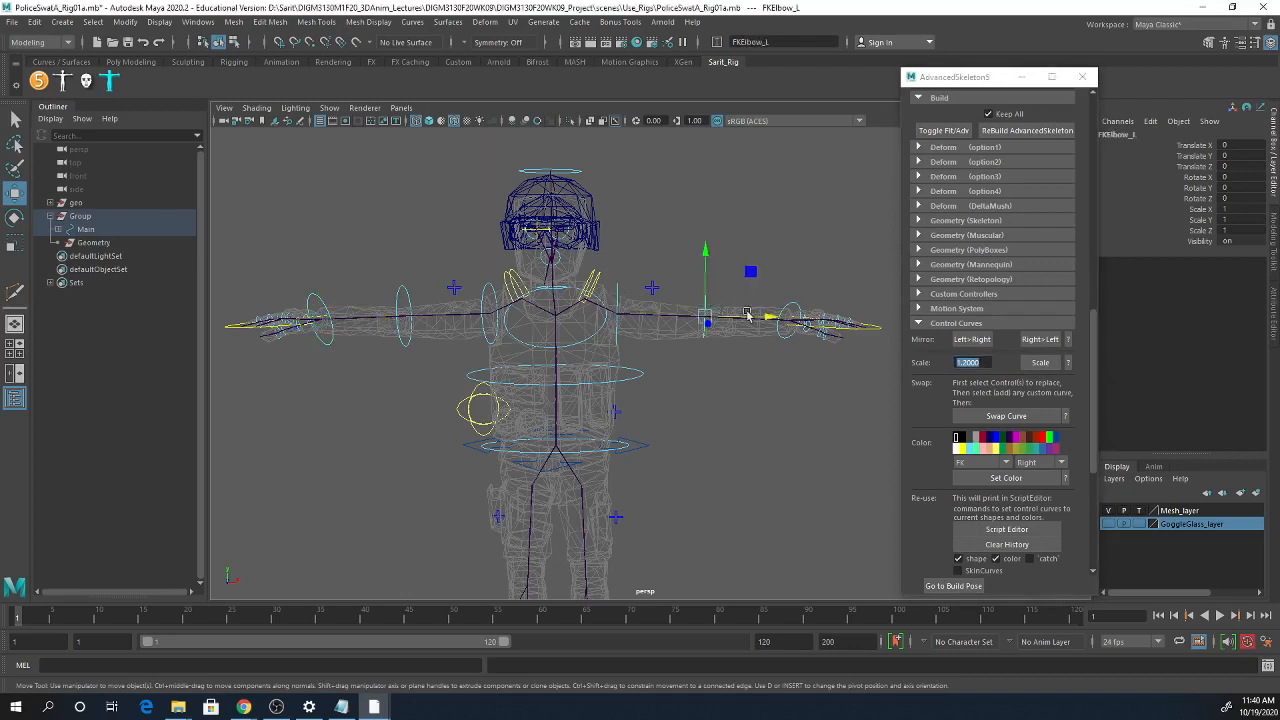
{"action": "left_click", "coordinate": [1034, 363]}
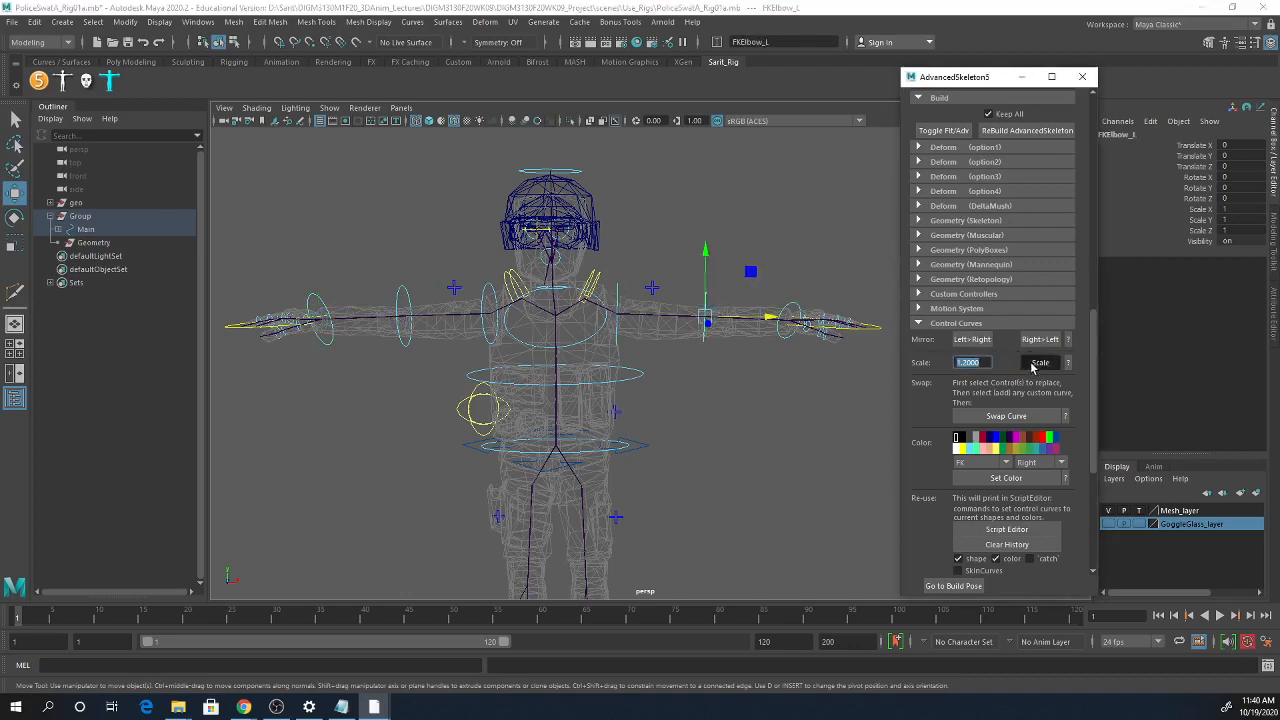
{"action": "left_click", "coordinate": [789, 312]}
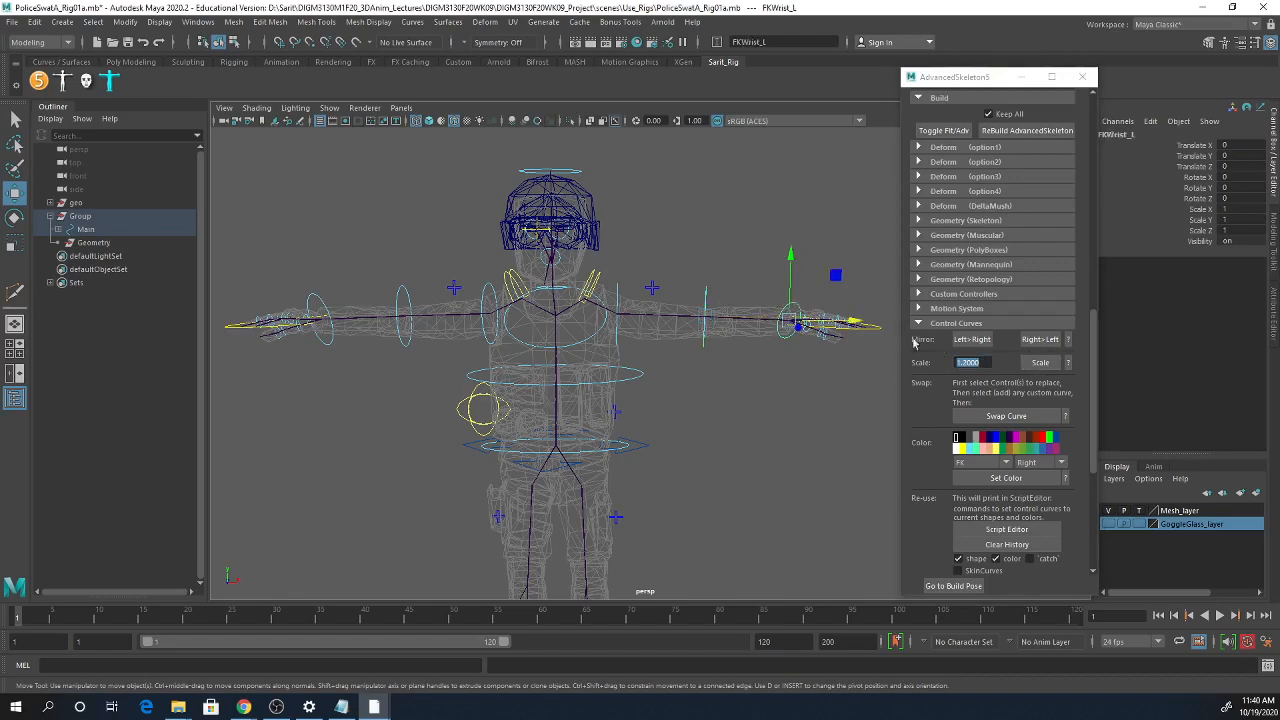
{"action": "left_click", "coordinate": [1030, 365]}
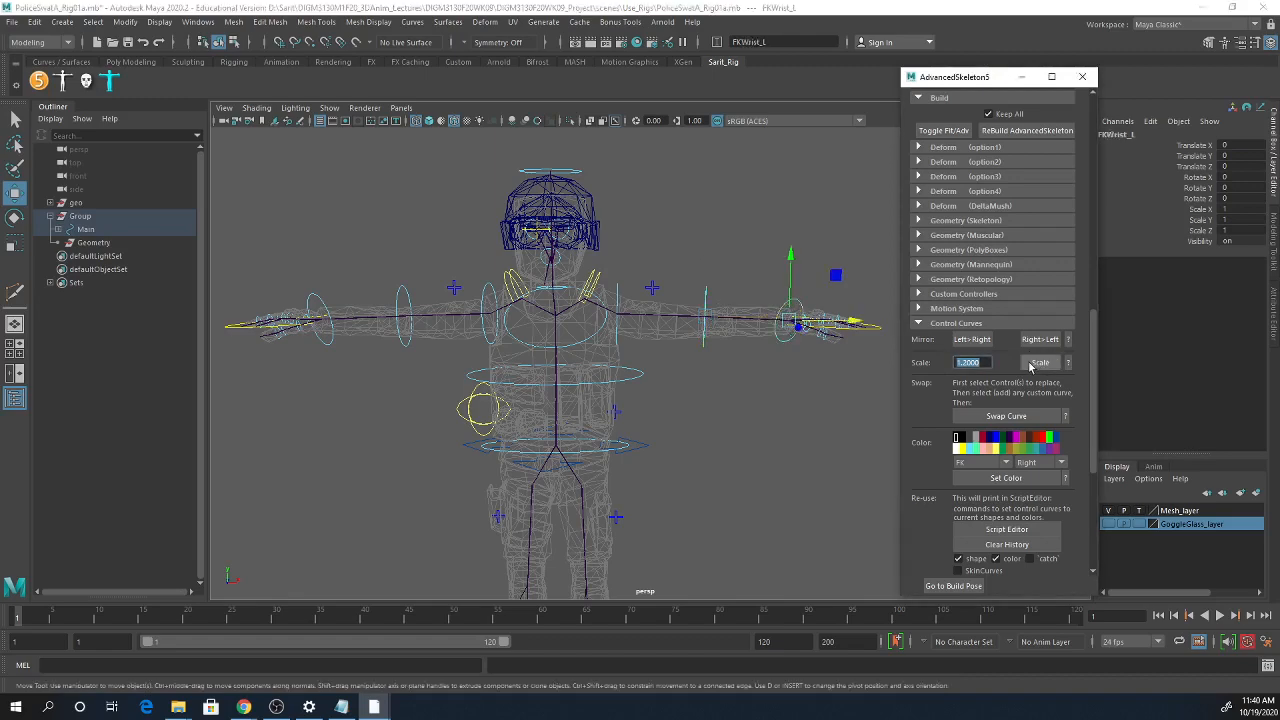
- Set Mesh_layer to reference and switch the viewport to shaded display around the character's left hand
{"action": "left_click", "coordinate": [1138, 510]}
{"action": "mouse_move", "coordinate": [725, 318]}
{"action": "left_mouse_down", "text": "alt"}
{"action": "mouse_move", "coordinate": [700, 394]}
{"action": "mouse_move", "coordinate": [724, 405]}
{"action": "left_mouse_up", "text": "alt"}
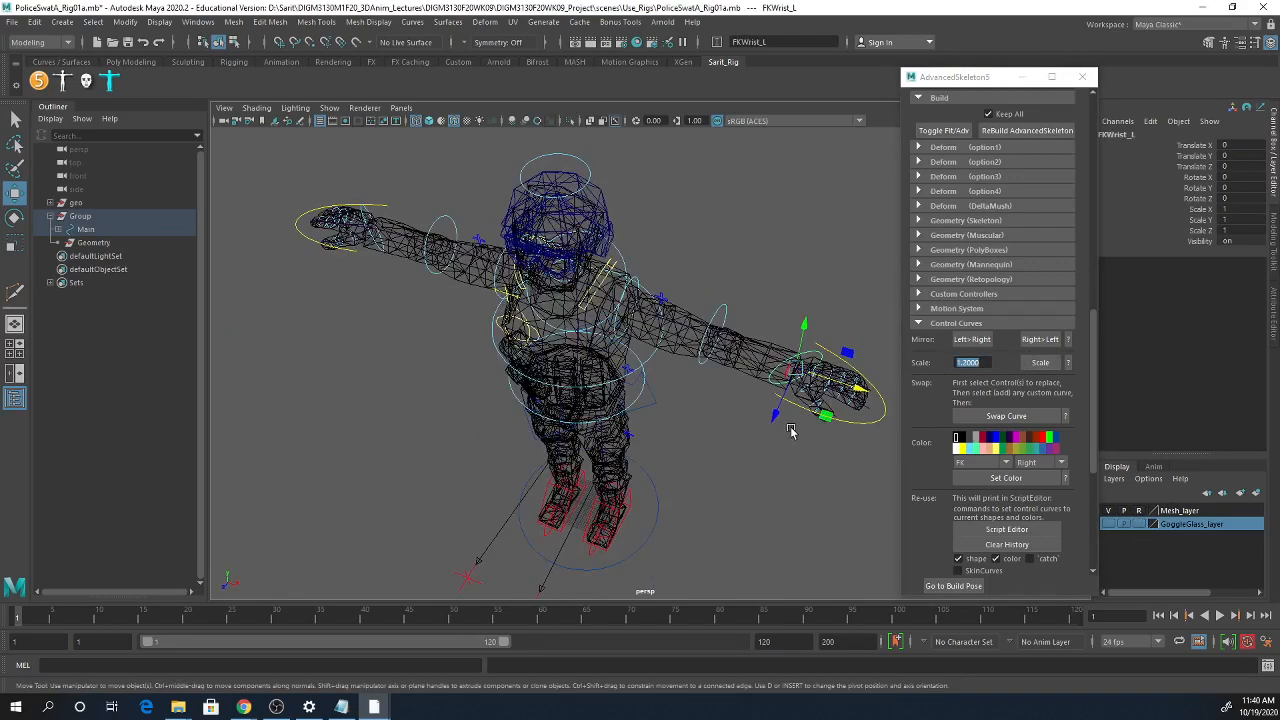
{"action": "middle_click_drag", "start_coordinate": [789, 434], "coordinate": [694, 434], "text": "alt"}
{"action": "key", "text": "5"}
{"action": "right_click_drag", "start_coordinate": [741, 452], "coordinate": [974, 491], "text": "alt"}
{"action": "middle_click_drag", "start_coordinate": [791, 500], "coordinate": [535, 440], "text": "alt"}
{"action": "right_click_drag", "start_coordinate": [590, 460], "coordinate": [800, 465], "text": "alt"}
{"action": "middle_click_drag", "start_coordinate": [637, 481], "coordinate": [680, 502], "text": "alt"}
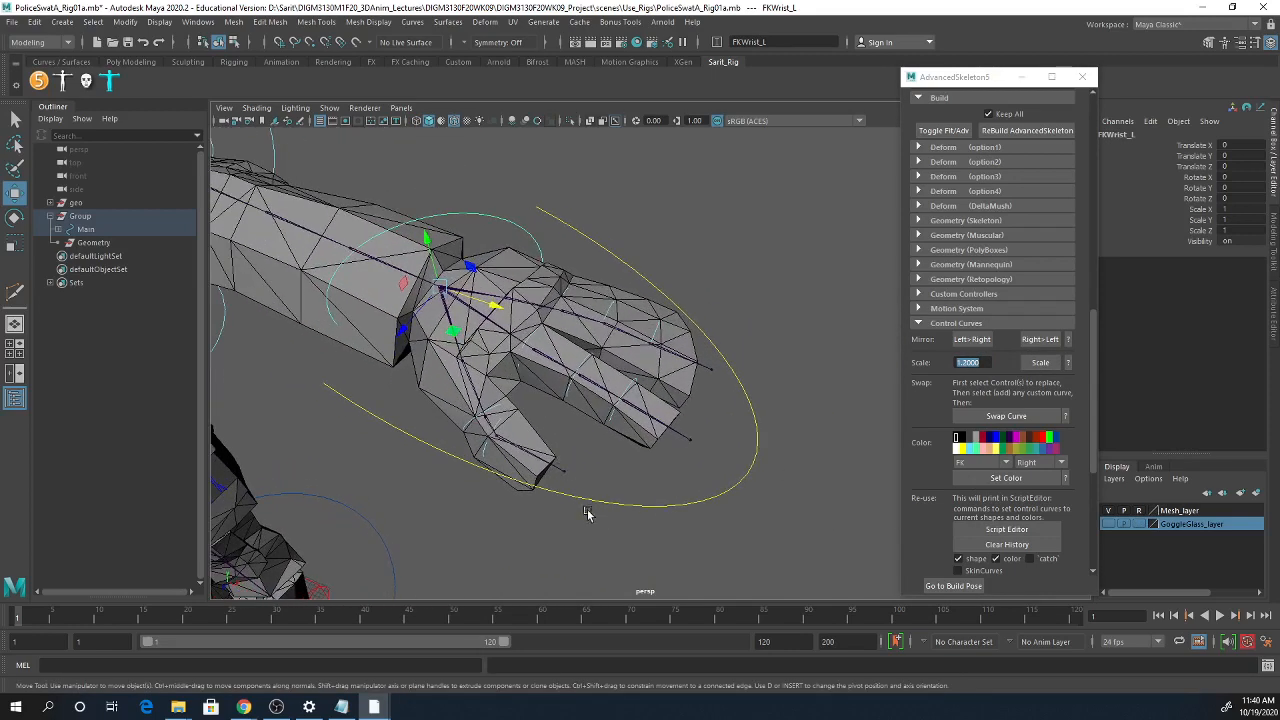
- Select the left thumb control curves, undo the accidental wrist joint selection and hide joints in the viewport
{"action": "left_click", "coordinate": [490, 420]}
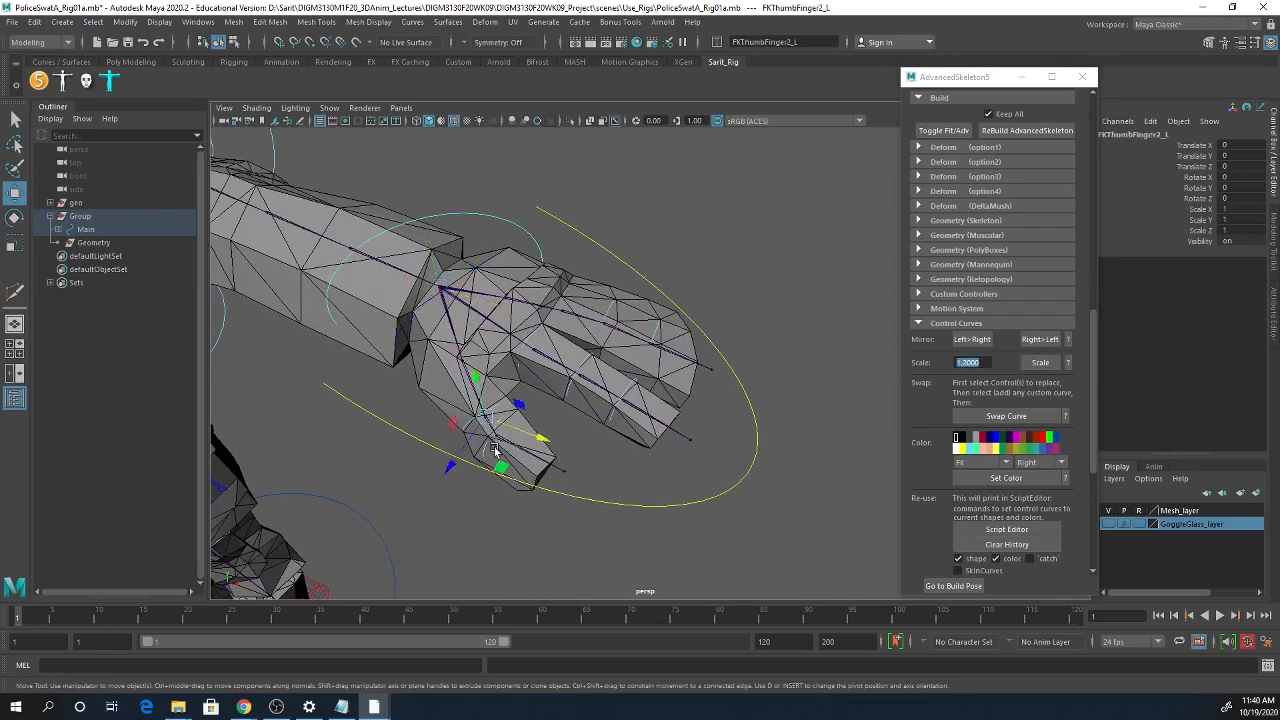
{"action": "key", "text": "q"}
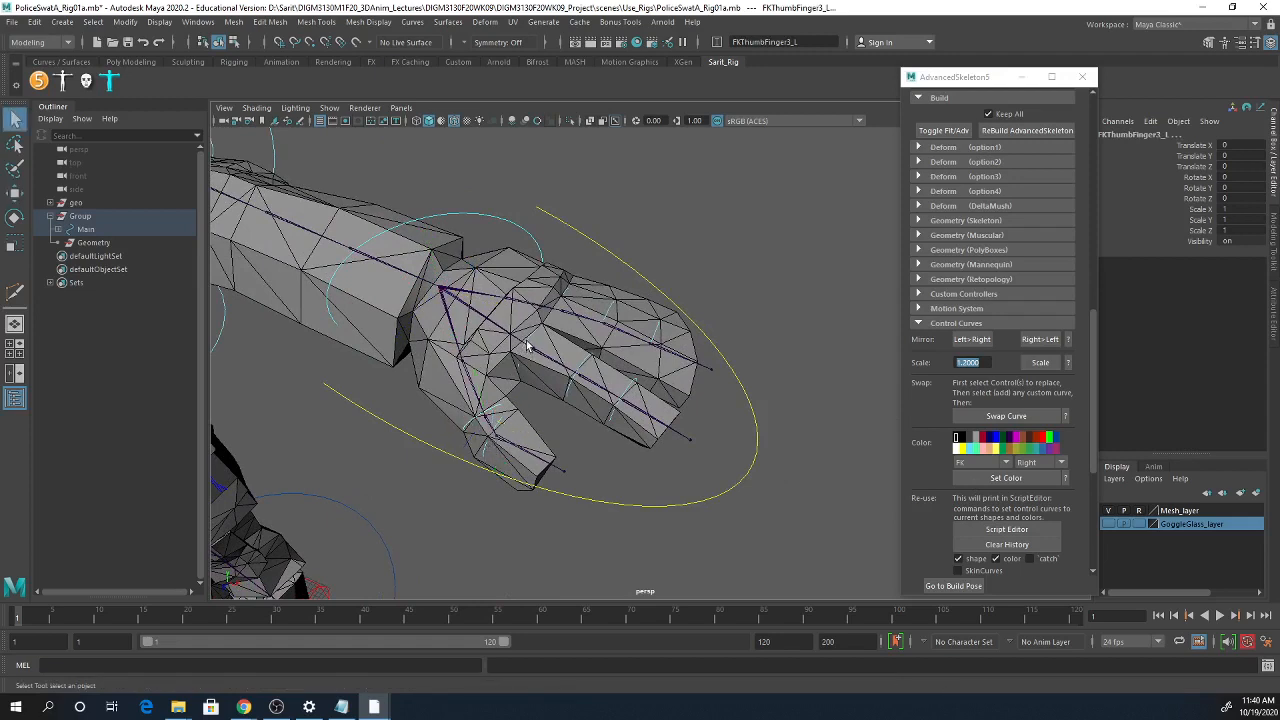
{"action": "left_click", "coordinate": [590, 382]}
{"action": "key", "text": "ctrl+z"}
{"action": "left_click", "coordinate": [329, 107]}
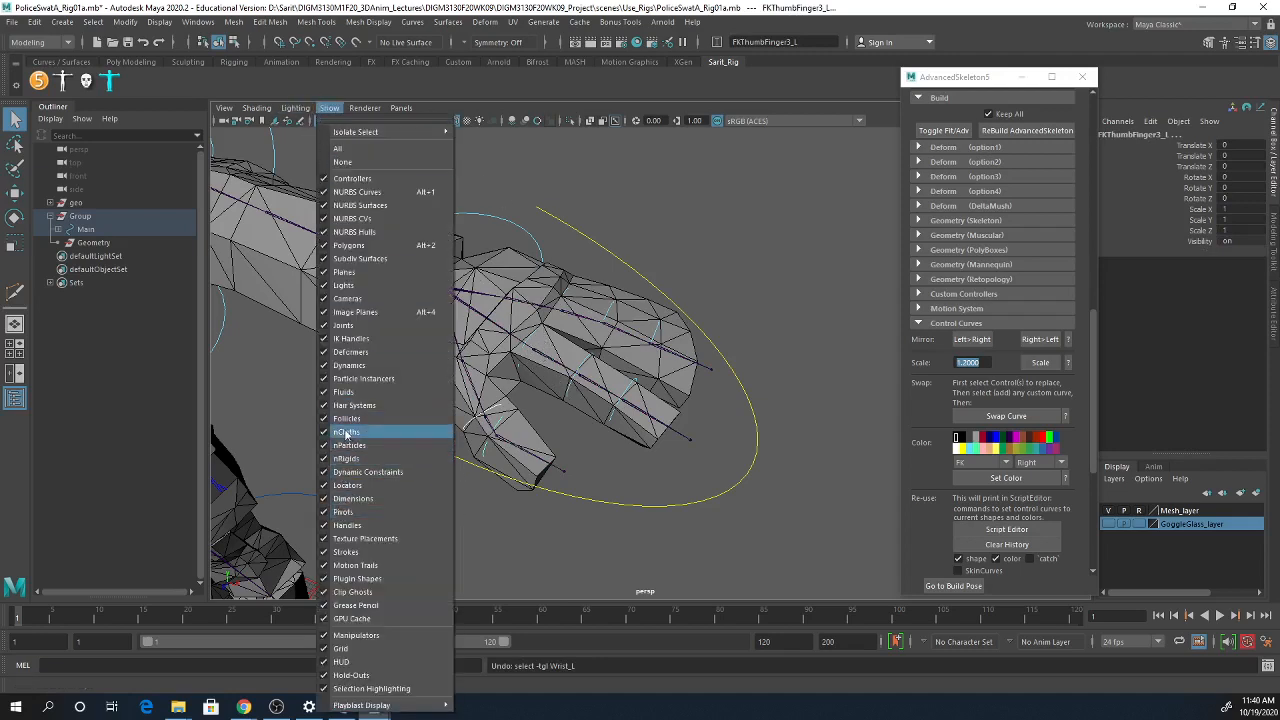
{"action": "left_click", "coordinate": [343, 325]}
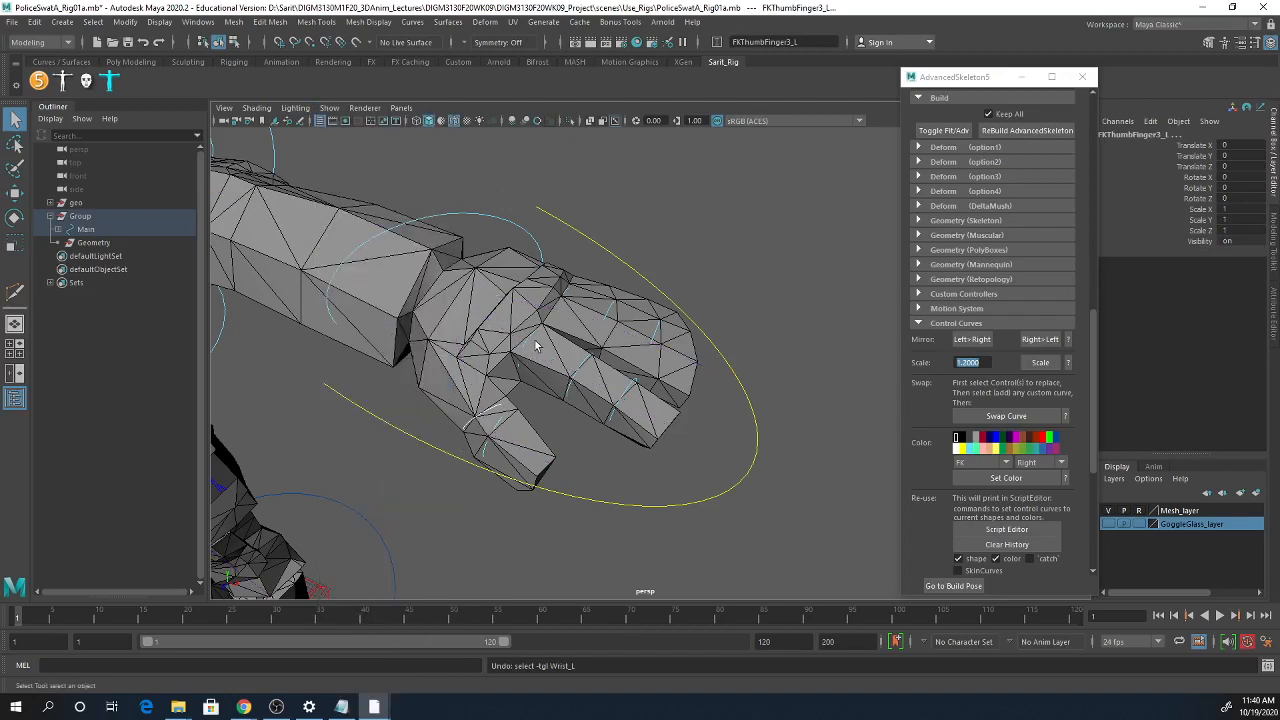
- Add the left index and ring finger control curves to the thumb selection and enlarge them all in steps of 1.2
{"action": "left_click", "coordinate": [531, 342]}
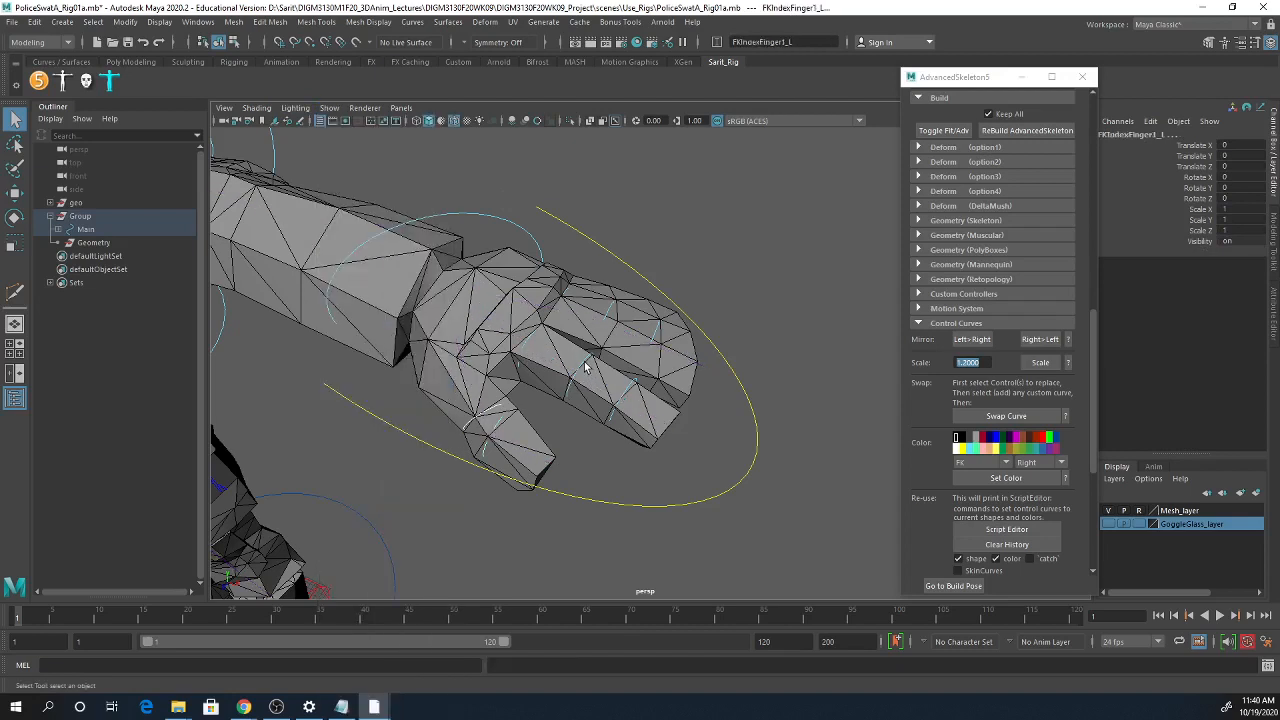
{"action": "left_click", "coordinate": [656, 335]}
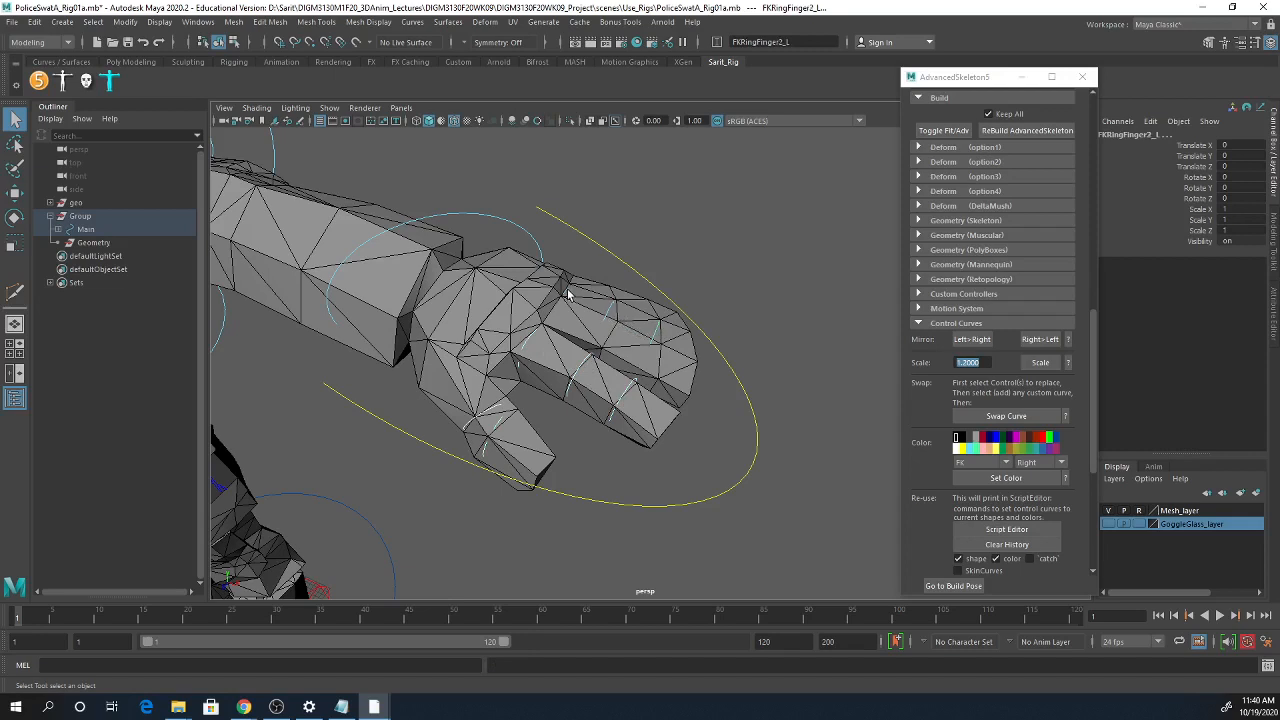
{"action": "key", "text": "w"}
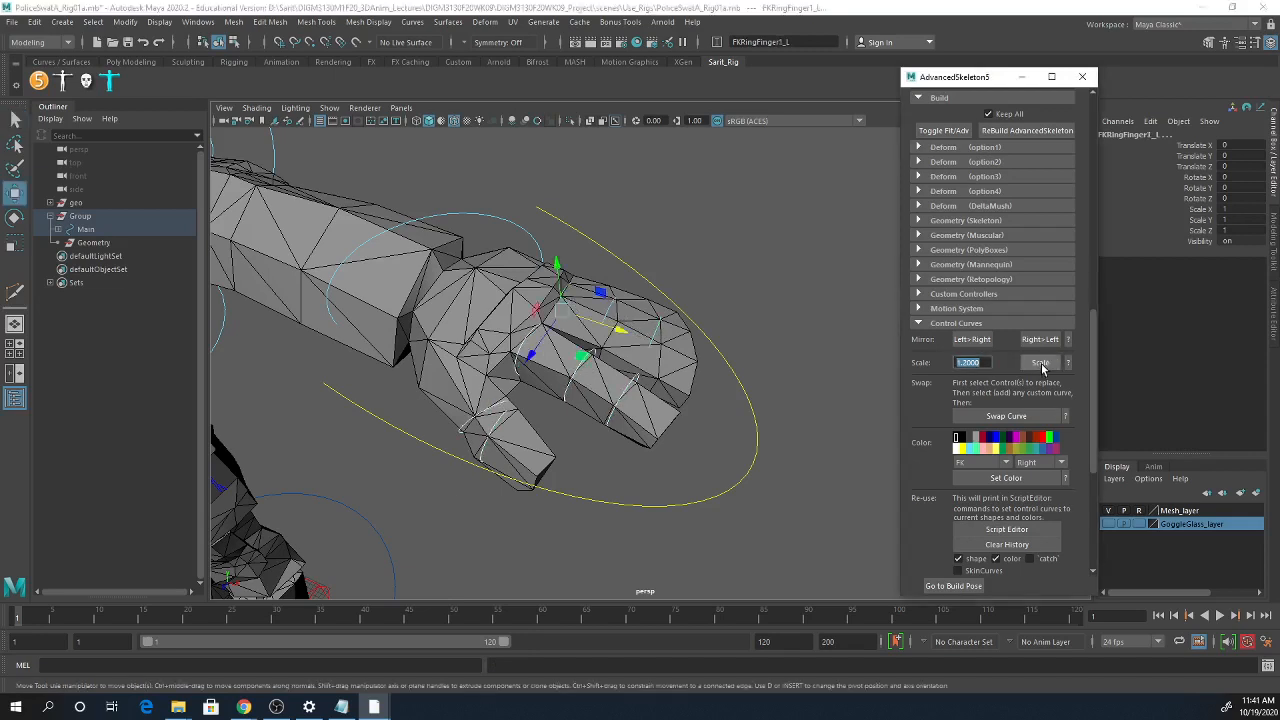
{"action": "left_click", "coordinate": [1041, 367]}
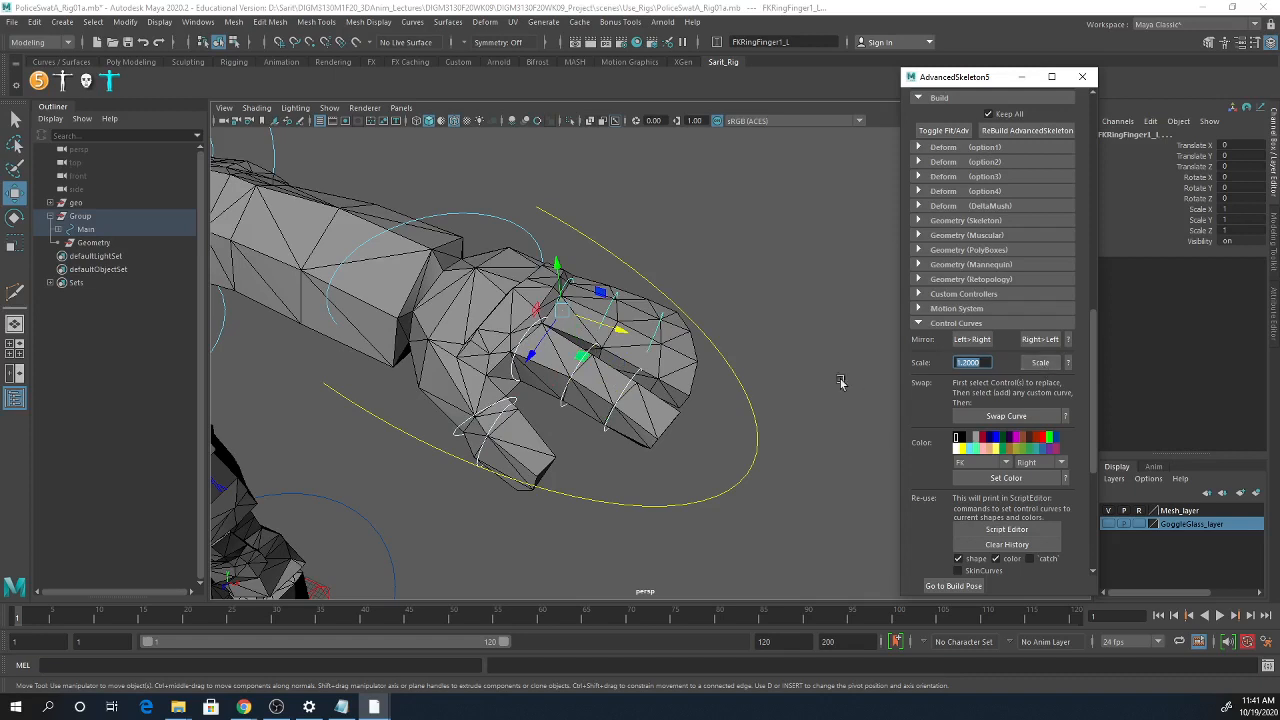
- Enlarge only the left ring finger control curves, followed by the FKWrist_L curve, in steps of 1.2
{"action": "left_click", "coordinate": [659, 328], "text": "shift"}
{"action": "left_click", "coordinate": [605, 312], "text": "shift"}
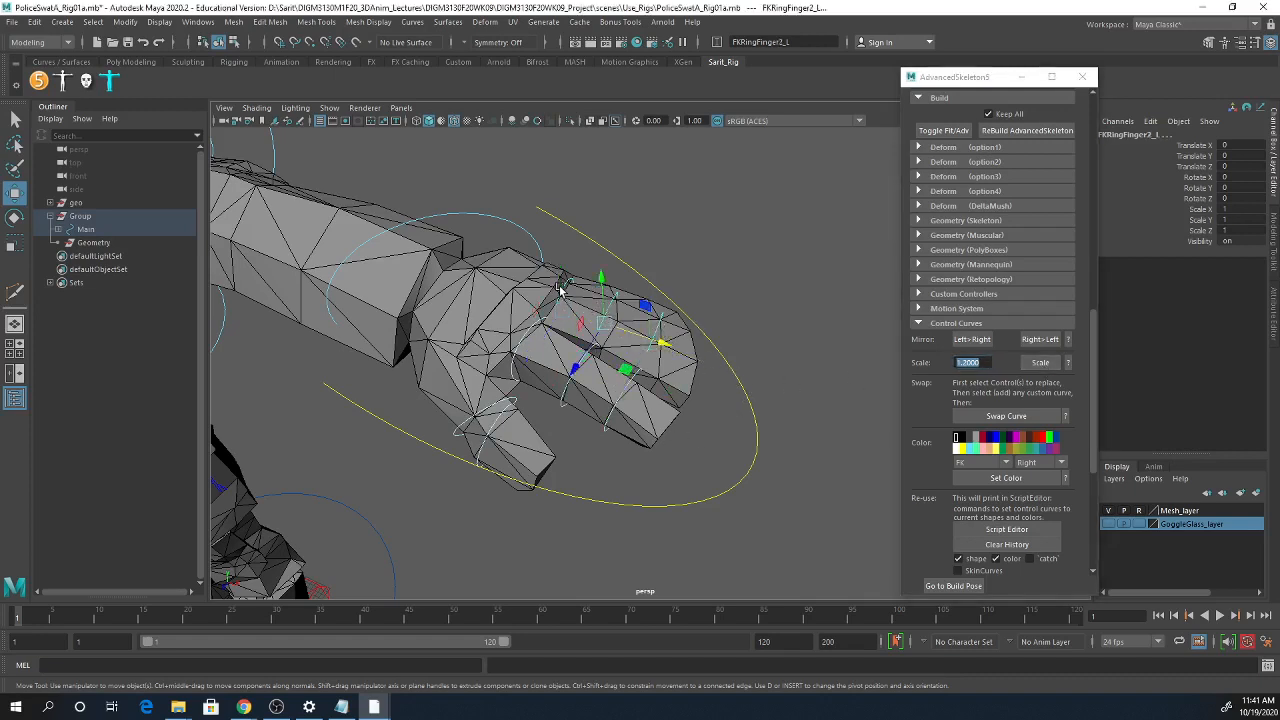
{"action": "left_click", "coordinate": [560, 288], "text": "shift"}
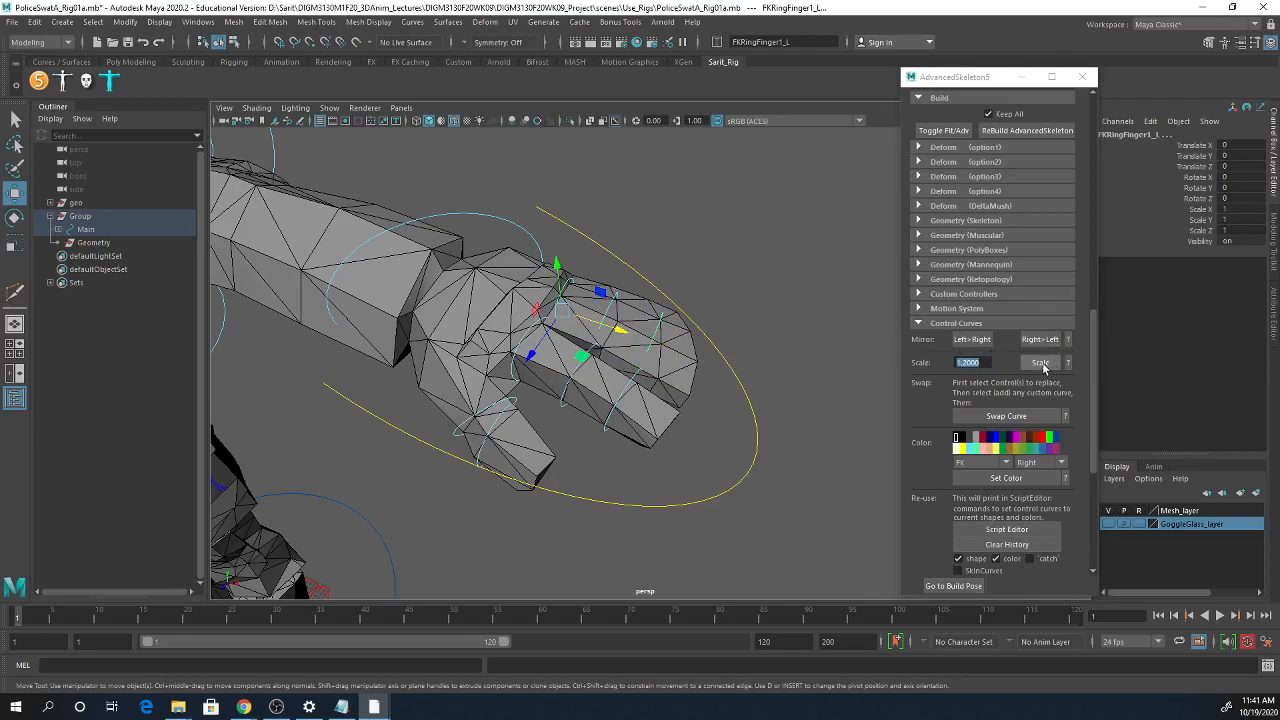
{"action": "left_click", "coordinate": [1040, 362]}
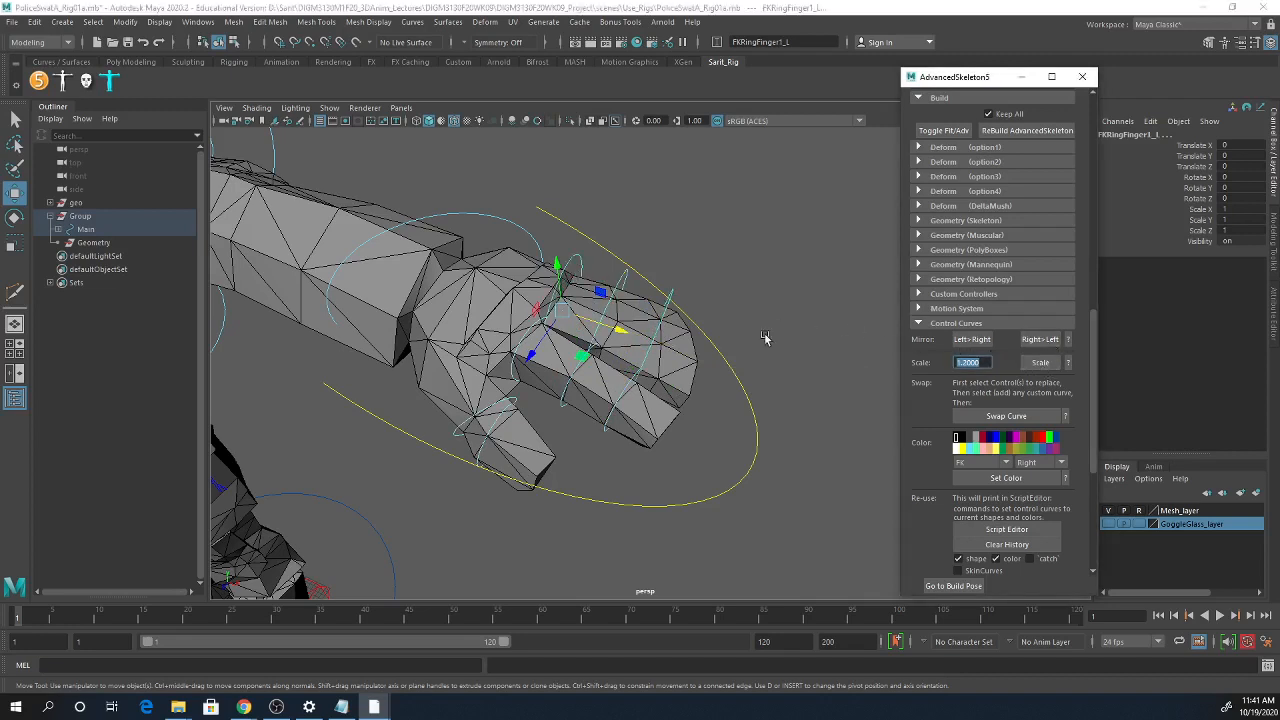
{"action": "left_click", "coordinate": [507, 224]}
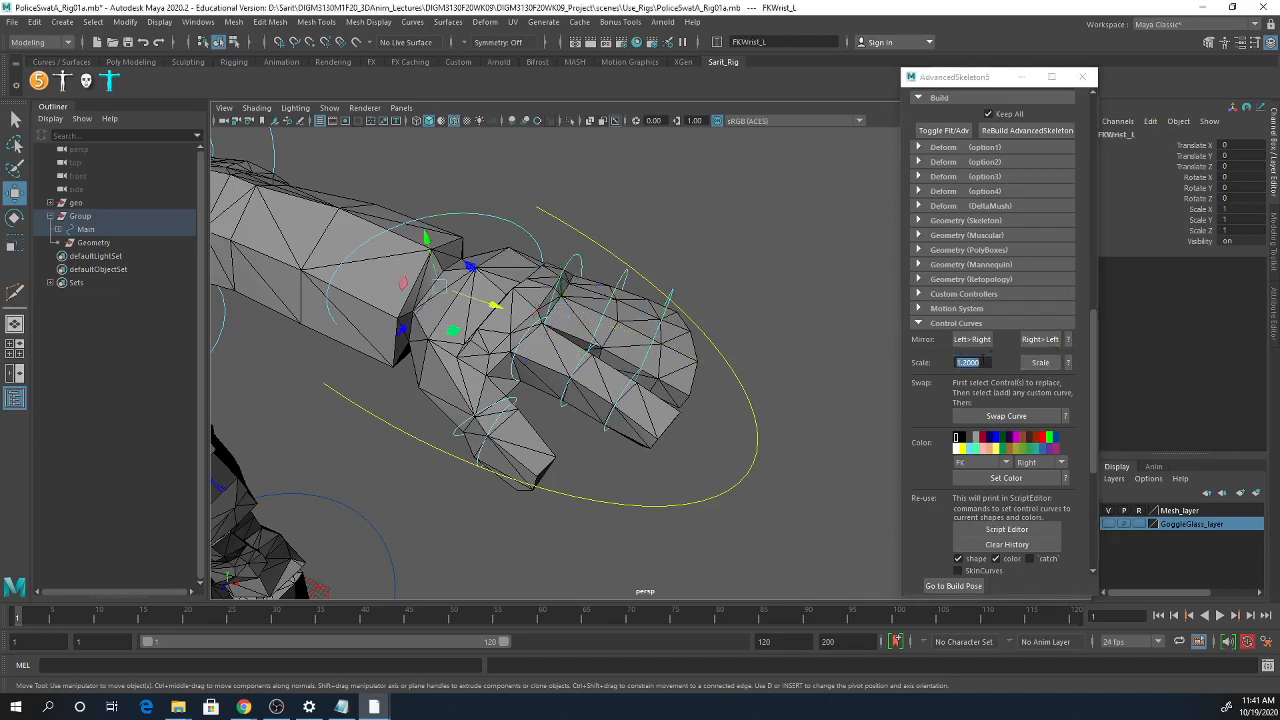
{"action": "left_click", "coordinate": [1034, 364]}
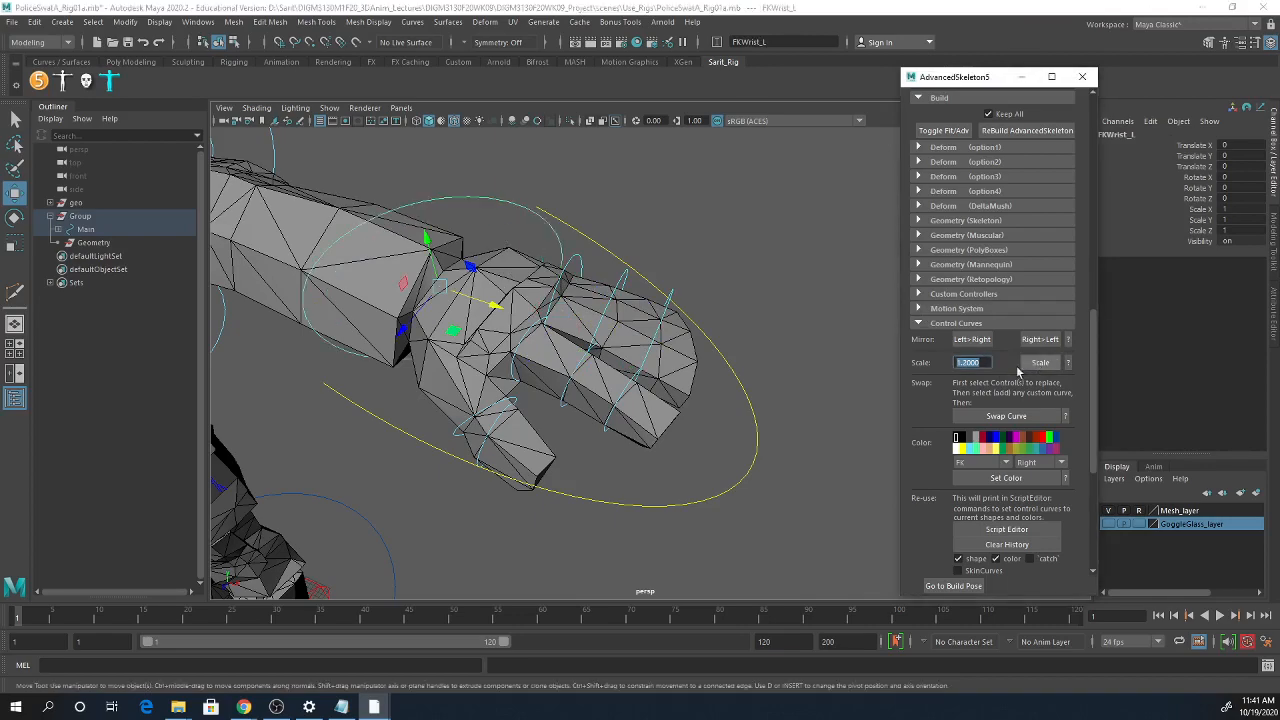
- Select the ring, index and thumb control curves on the right hand and enlarge them in steps of 1.2
{"action": "scroll", "coordinate": [491, 343], "scroll_direction": "down", "scroll_amount": 5}
{"action": "left_click_drag", "start_coordinate": [568, 425], "coordinate": [390, 479], "text": "alt"}
{"action": "left_click_drag", "start_coordinate": [353, 492], "coordinate": [577, 392], "text": "alt"}
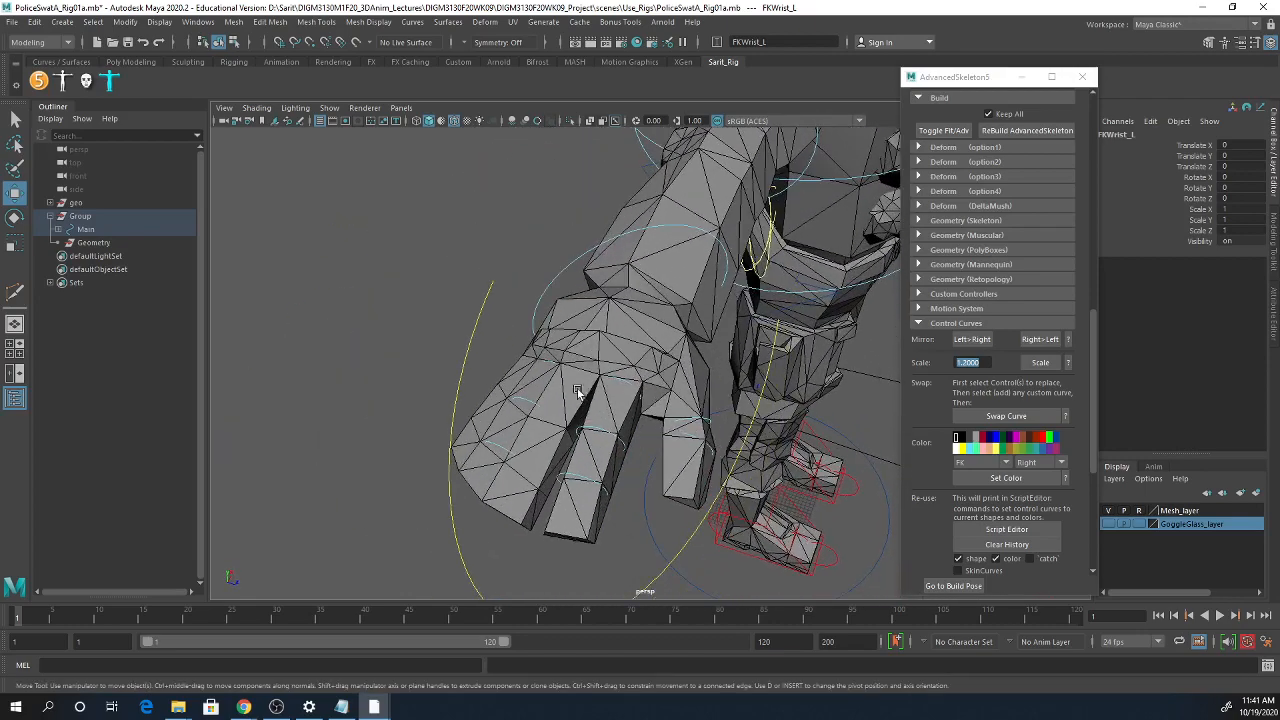
{"action": "left_click", "coordinate": [554, 360]}
{"action": "key", "text": "q"}
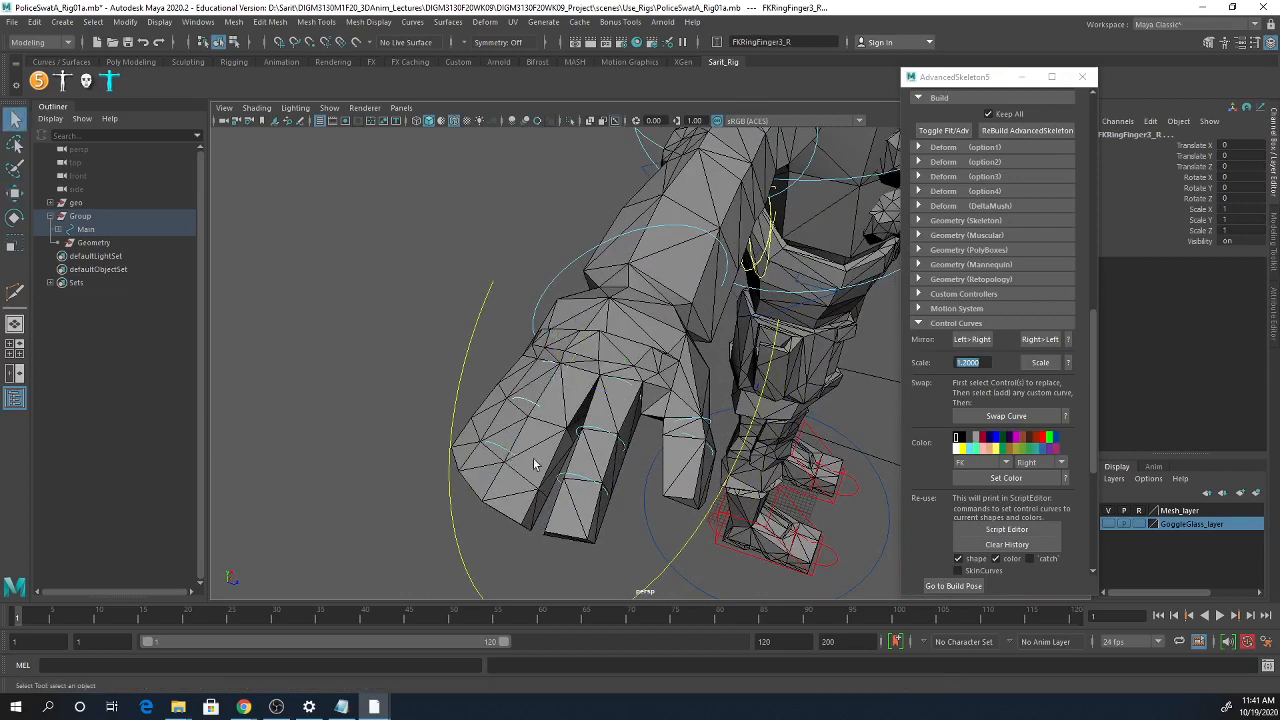
{"action": "left_click", "coordinate": [594, 461]}
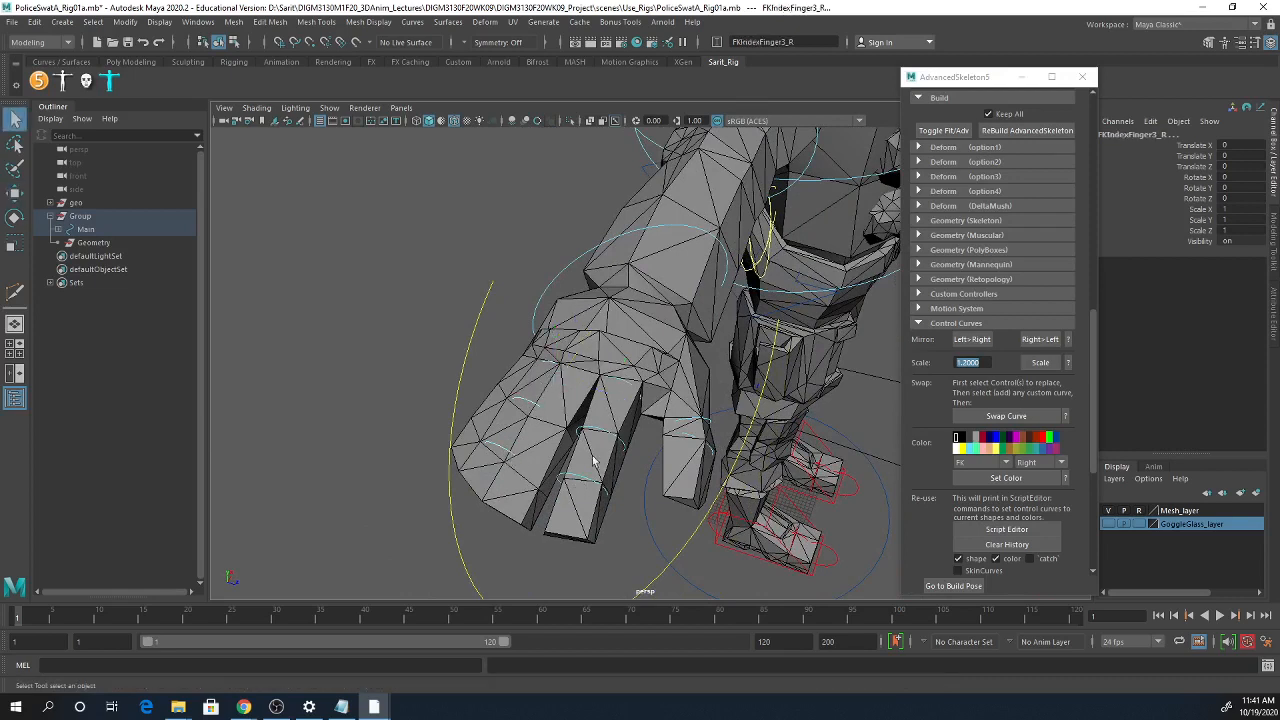
{"action": "left_click", "coordinate": [628, 386]}
{"action": "left_click", "coordinate": [697, 435]}
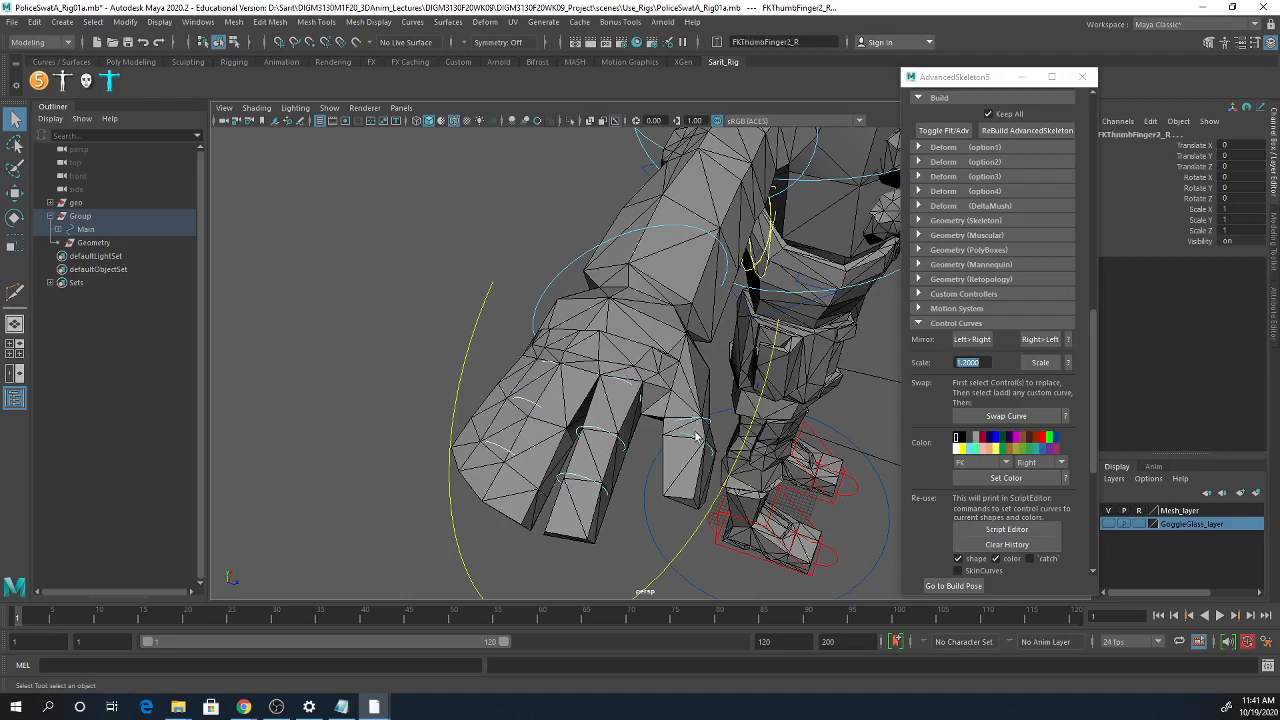
{"action": "left_click", "coordinate": [1040, 363]}
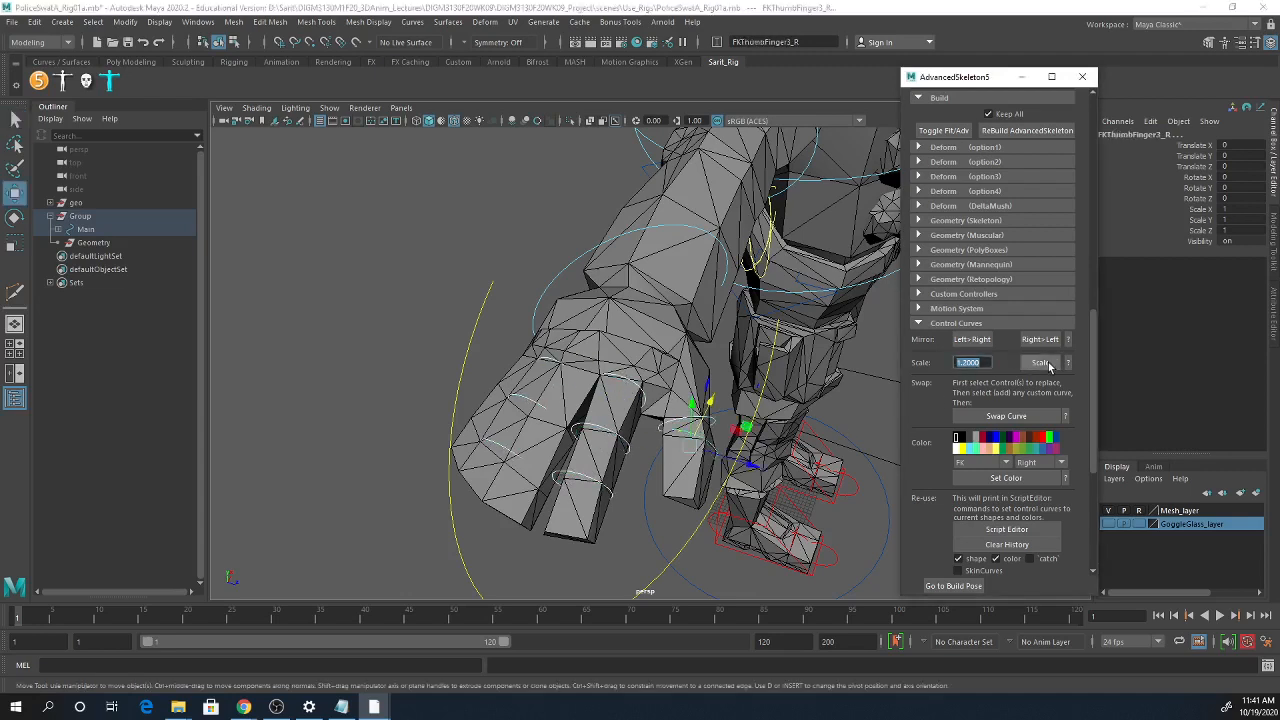
{"action": "left_click", "coordinate": [1045, 366]}
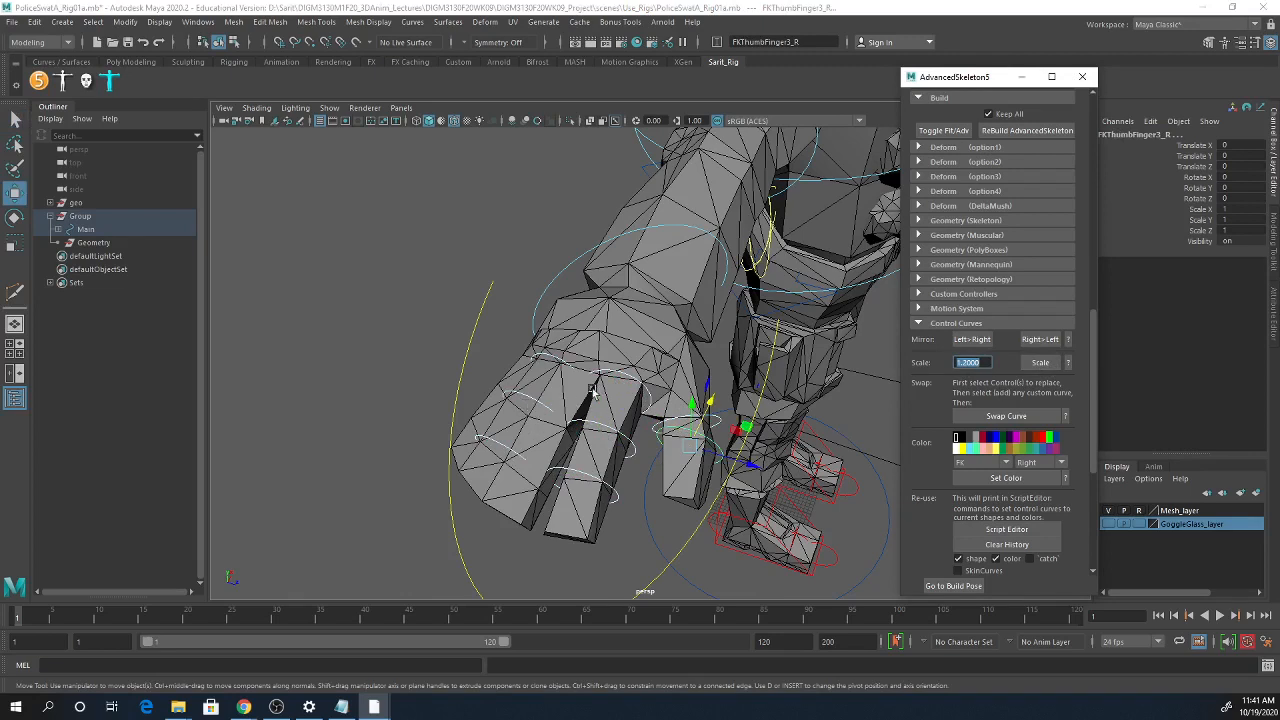
- Deselect the right thumb and index curves and enlarge only the right ring finger control curves in steps of 1.2
{"action": "left_click_drag", "start_coordinate": [613, 366], "coordinate": [690, 488]}
{"action": "left_click_drag", "start_coordinate": [612, 553], "coordinate": [578, 488], "text": "ctrl"}
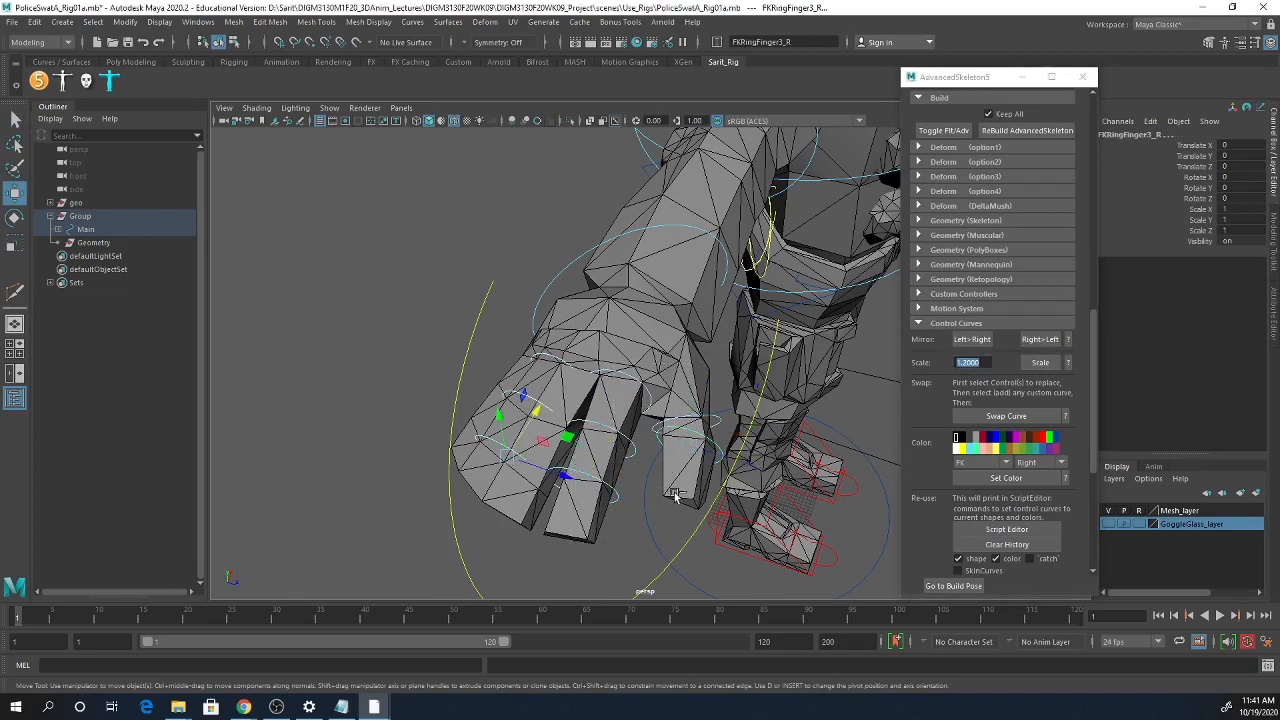
{"action": "left_click", "coordinate": [1036, 366]}
{"action": "left_click", "coordinate": [1036, 366]}
{"action": "left_click", "coordinate": [1036, 366]}
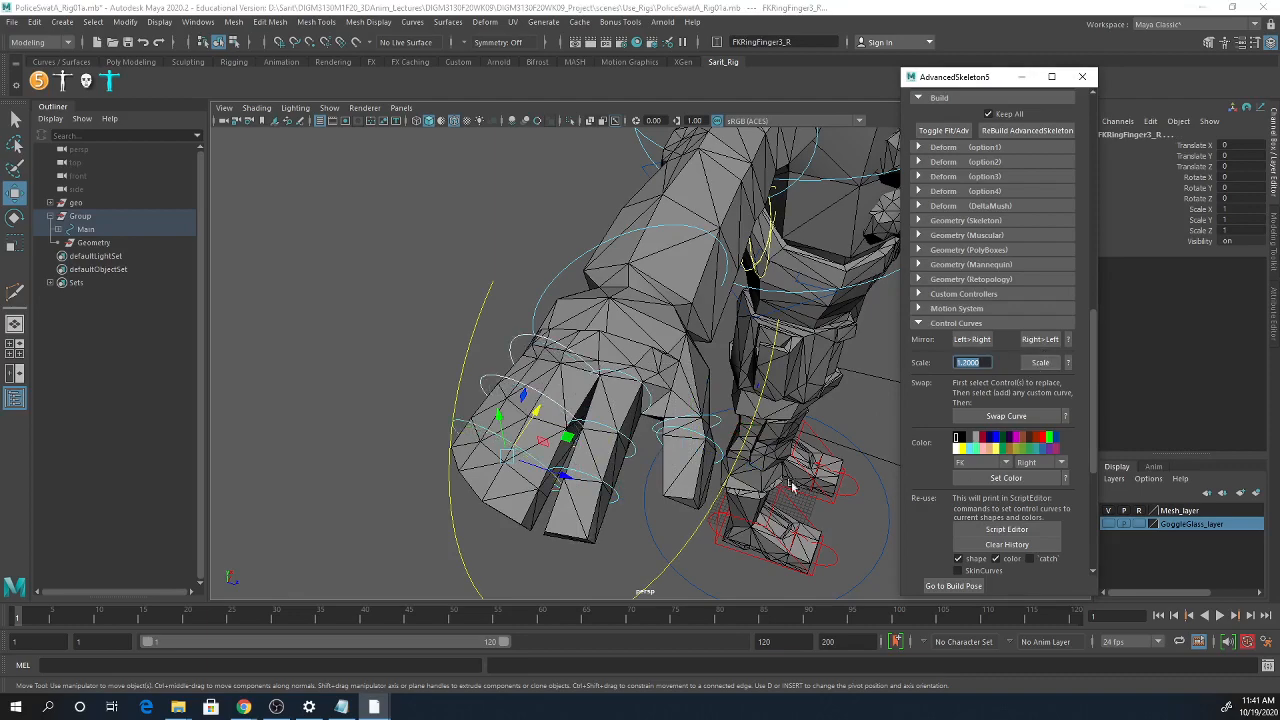
- Enlarge the FKWrist_L control curve until it extends well beyond the left hand
{"action": "right_click_drag", "start_coordinate": [686, 448], "coordinate": [374, 397], "text": "alt"}
{"action": "left_click_drag", "start_coordinate": [374, 397], "coordinate": [457, 447], "text": "alt"}
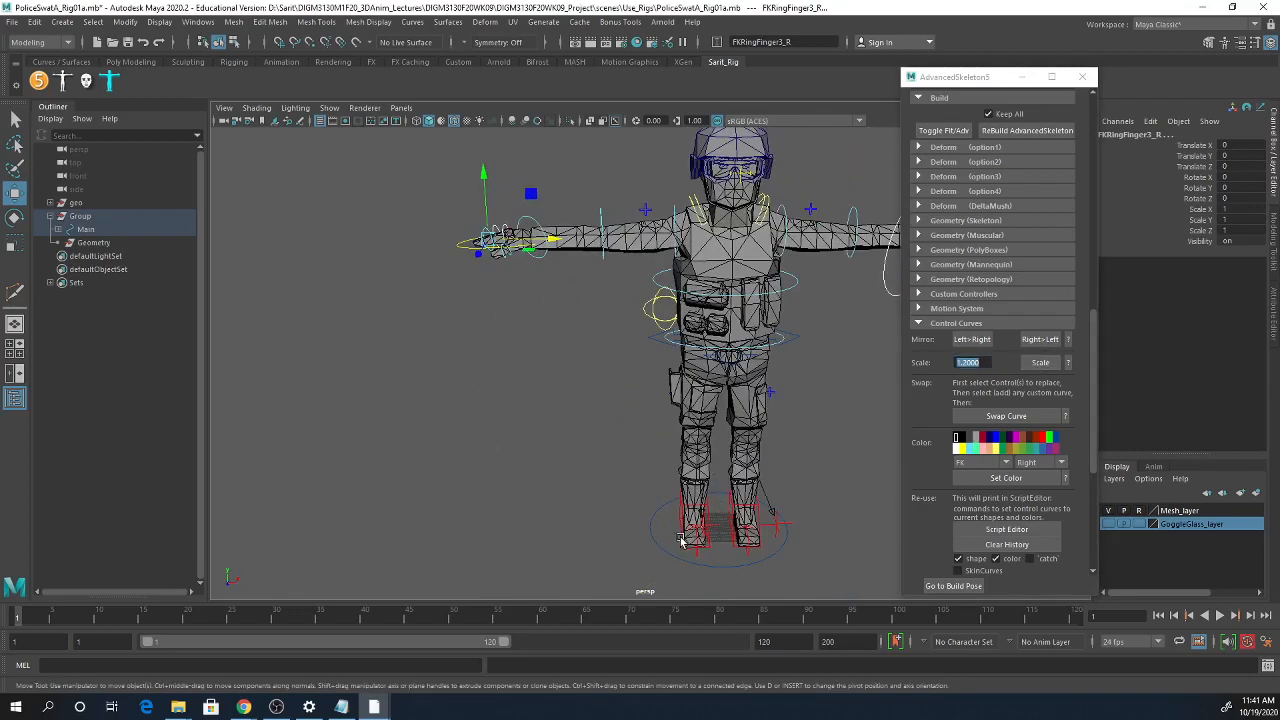
{"action": "middle_click_drag", "start_coordinate": [676, 534], "coordinate": [590, 428], "text": "alt"}
{"action": "left_click_drag", "start_coordinate": [672, 410], "coordinate": [588, 406], "text": "alt"}
{"action": "middle_click_drag", "start_coordinate": [643, 353], "coordinate": [611, 428], "text": "alt"}
{"action": "right_click_drag", "start_coordinate": [612, 432], "coordinate": [463, 306], "text": "alt"}
{"action": "mouse_move", "coordinate": [463, 306]}
{"action": "left_mouse_down", "text": "alt"}
{"action": "mouse_move", "coordinate": [440, 349]}
{"action": "mouse_move", "coordinate": [477, 310]}
{"action": "left_mouse_up", "text": "alt"}
{"action": "right_click_drag", "start_coordinate": [477, 310], "coordinate": [628, 370], "text": "alt"}
{"action": "left_click_drag", "start_coordinate": [628, 370], "coordinate": [836, 346], "text": "alt"}
{"action": "left_click", "coordinate": [655, 336]}
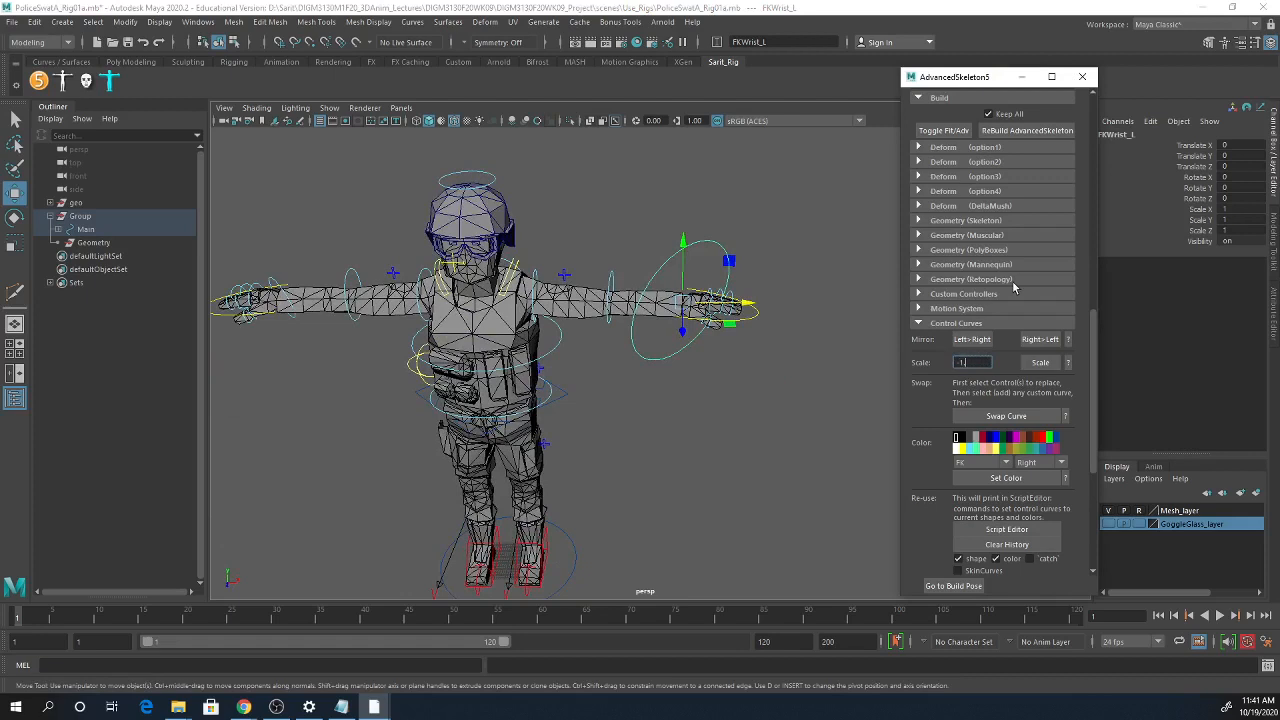
{"action": "left_click", "coordinate": [1042, 364]}
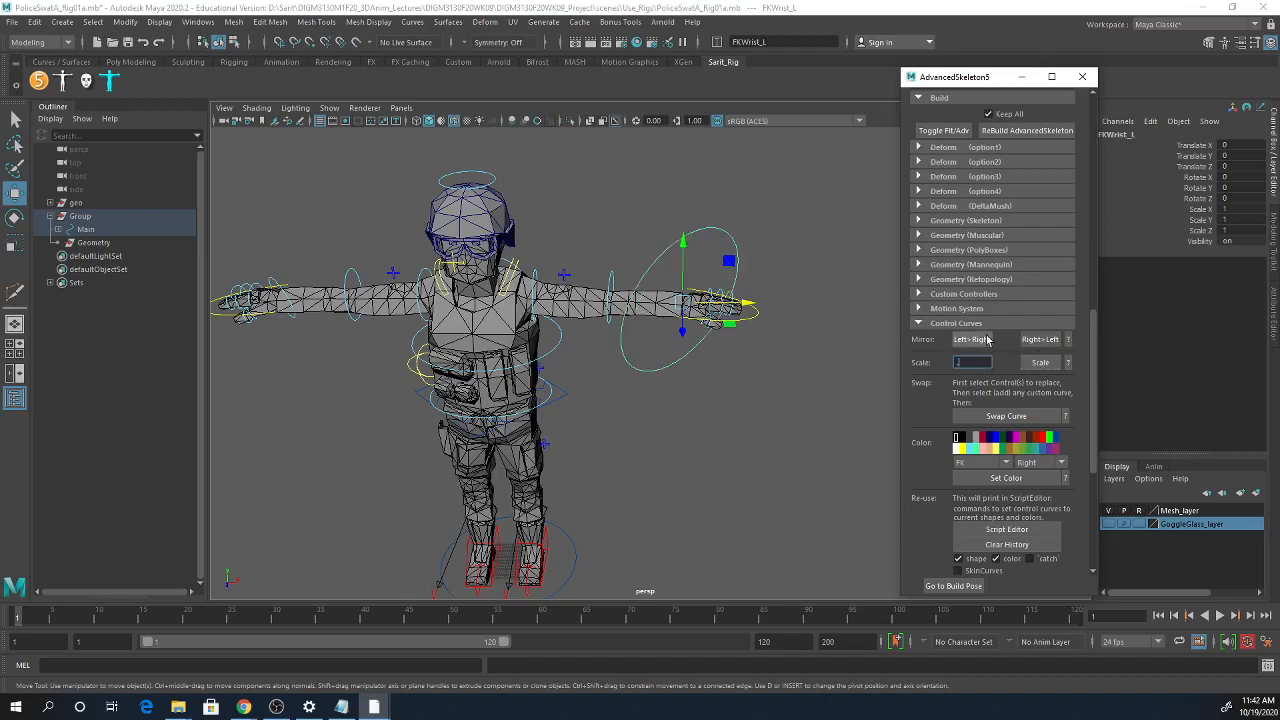
- Try scaling the FKWrist_L control curve by 0.1 and undo it
{"action": "left_click", "coordinate": [1045, 364]}
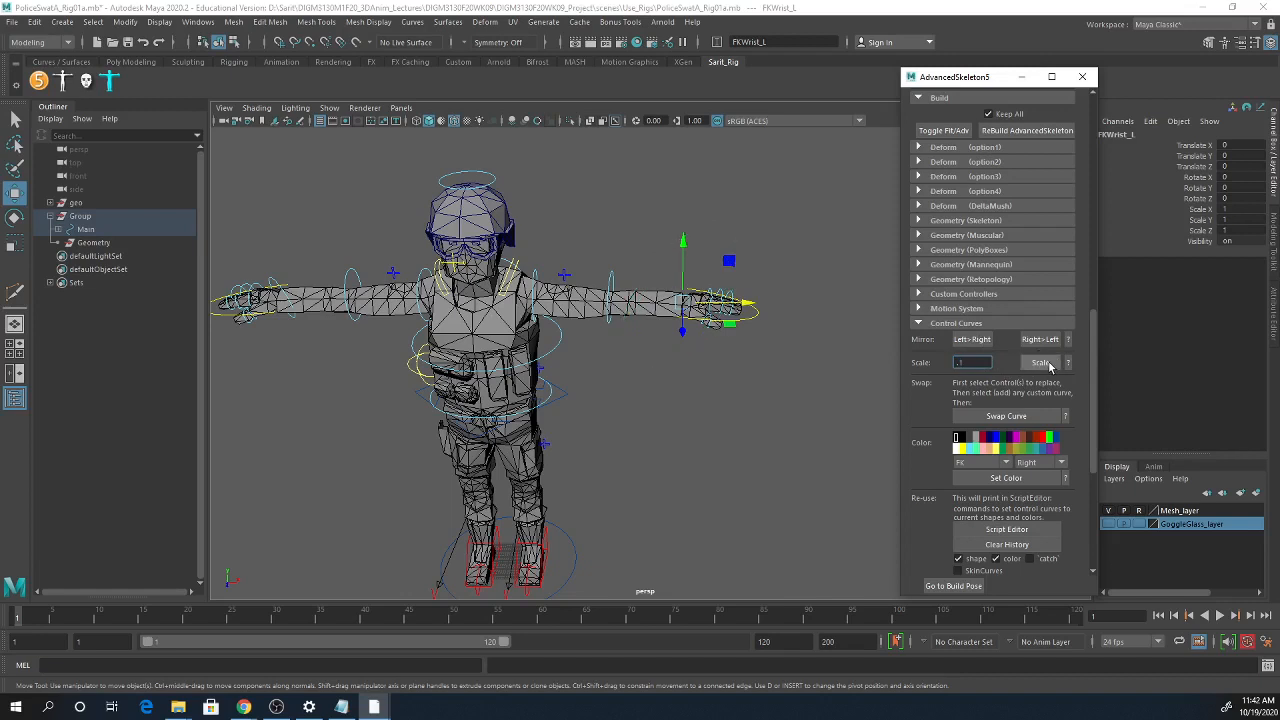
{"action": "left_click", "coordinate": [1043, 363]}
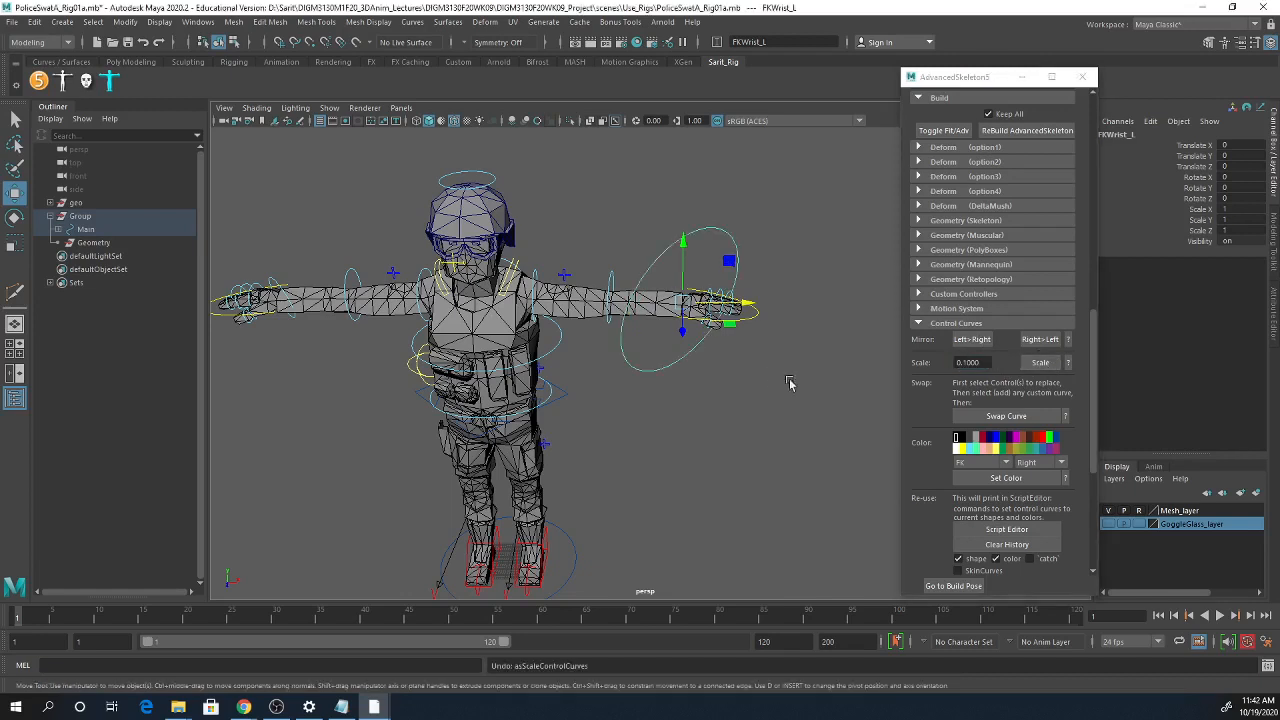
- Set the control curve scale factor to 0.9 and shrink FKWrist_L repeatedly until it fits closely around the left wrist
{"action": "left_click_drag", "start_coordinate": [979, 362], "coordinate": [940, 362]}
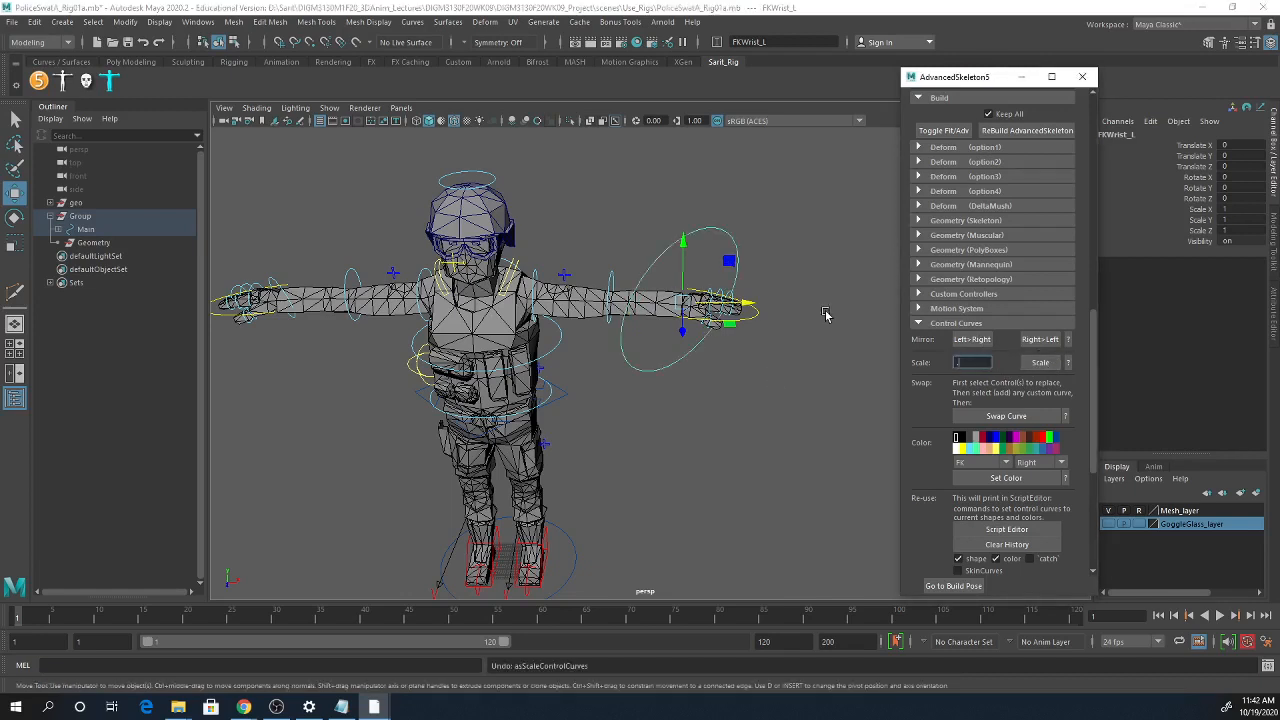
{"action": "left_click", "coordinate": [1034, 364]}
{"action": "left_click", "coordinate": [1034, 364]}
{"action": "left_click", "coordinate": [1035, 365]}
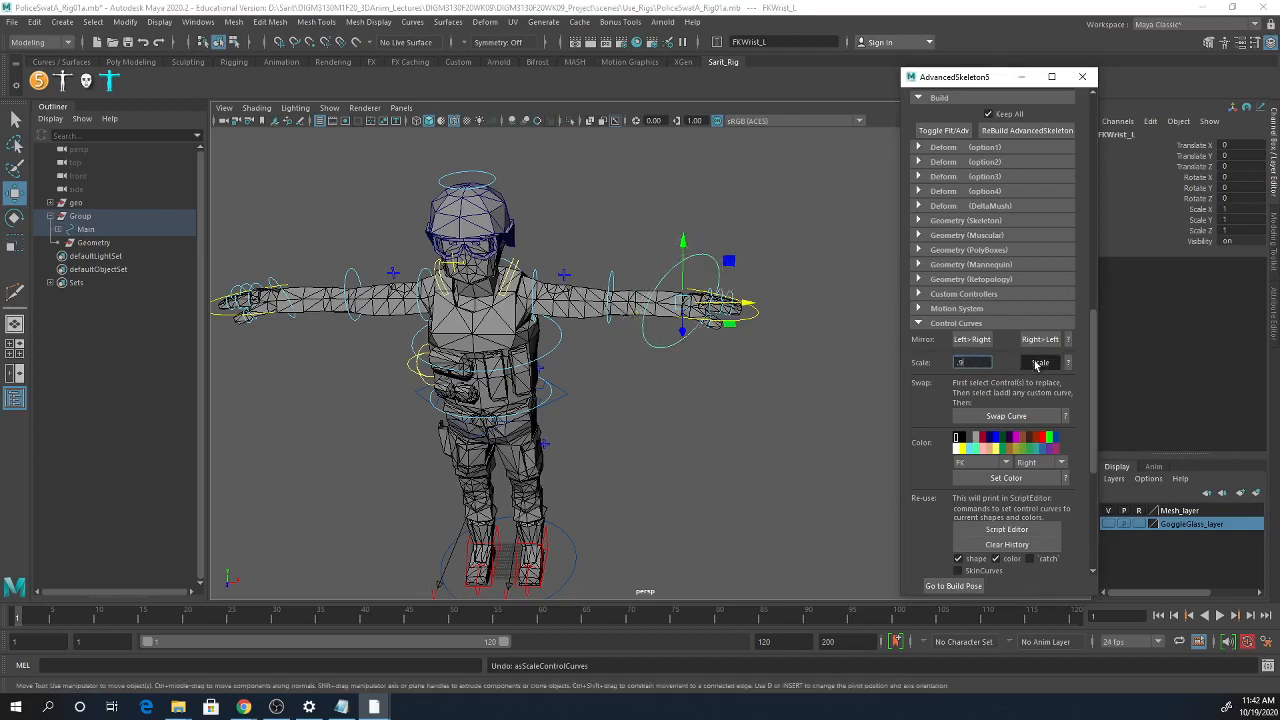
{"action": "left_click", "coordinate": [1034, 364]}
{"action": "left_click", "coordinate": [1034, 364]}
{"action": "left_click", "coordinate": [1034, 364]}
{"action": "left_click", "coordinate": [1034, 364]}
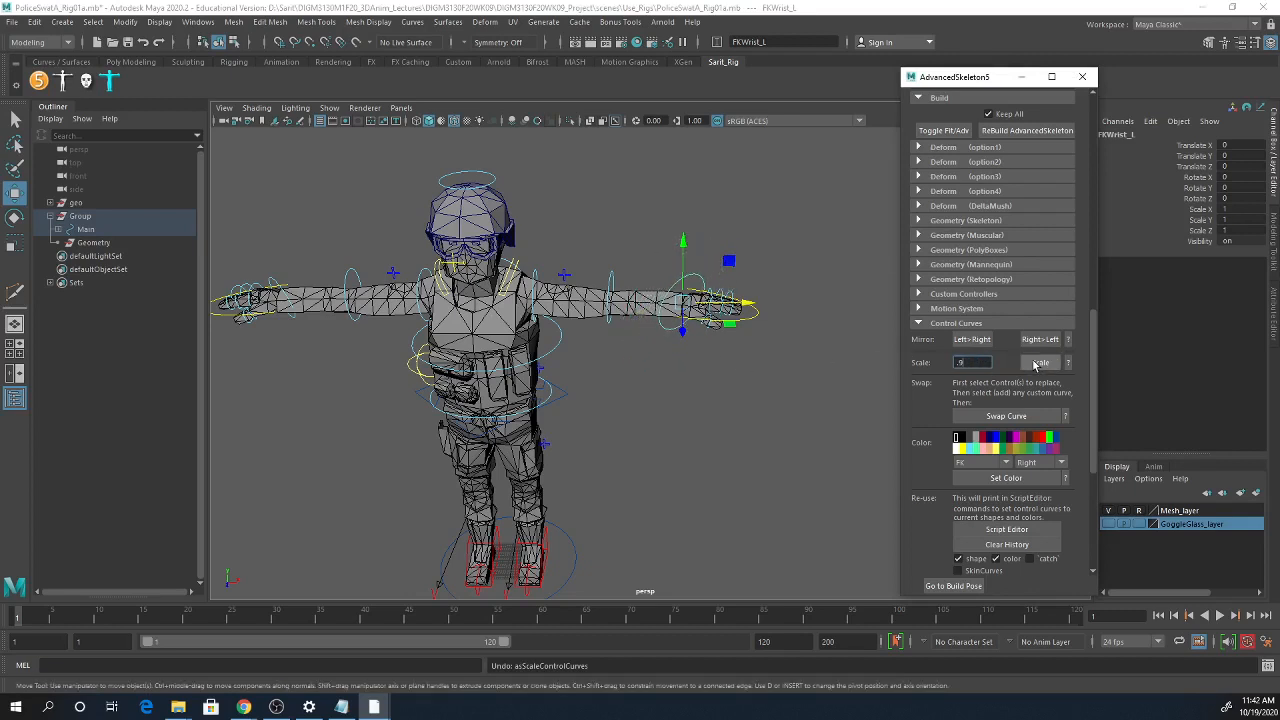
- Shrink the FKWrist_L control curve once more by a factor of 0.9 and deselect it
{"action": "left_click", "coordinate": [1034, 364]}
{"action": "left_click", "coordinate": [698, 415]}
{"action": "left_click_drag", "start_coordinate": [605, 410], "coordinate": [581, 358], "text": "alt"}
- Colour the right-side FK control curves red and clear the selection of the left shoulder, elbow and wrist controls
{"action": "left_click", "coordinate": [547, 254]}
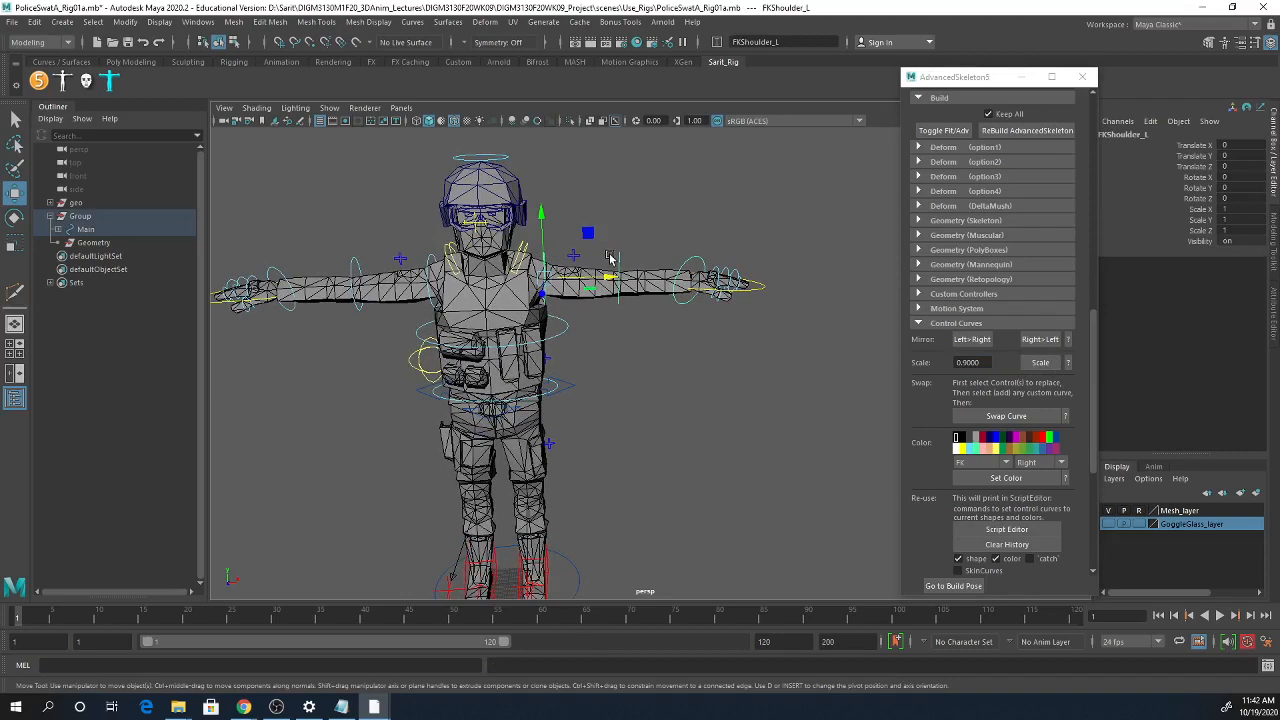
{"action": "left_click", "coordinate": [617, 262]}
{"action": "left_click", "coordinate": [693, 262]}
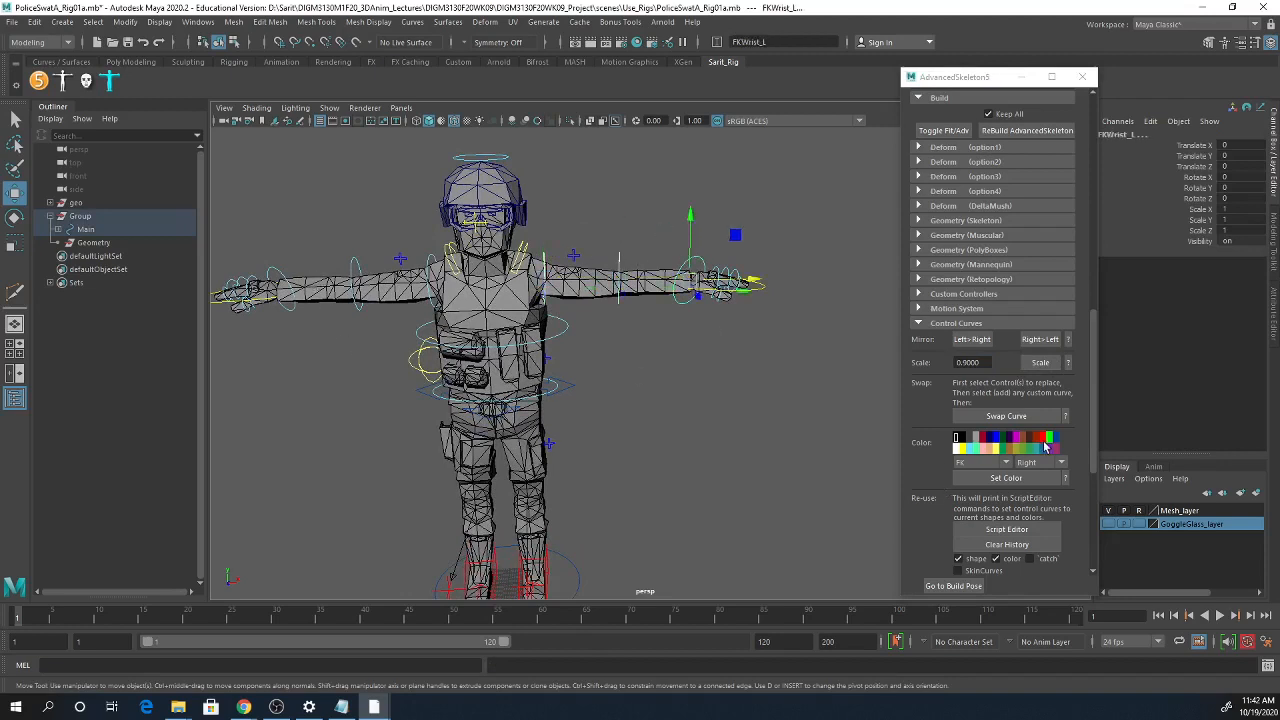
{"action": "left_click", "coordinate": [1043, 439]}
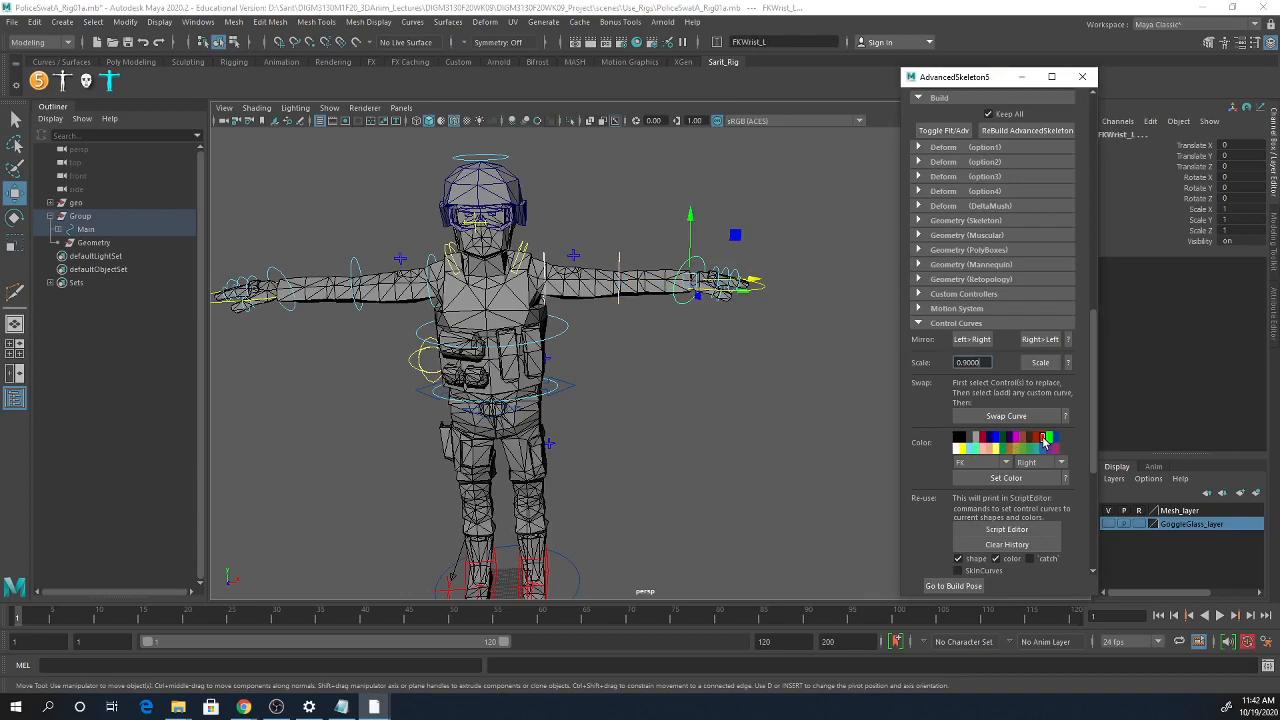
{"action": "left_click", "coordinate": [1006, 478]}
{"action": "left_click", "coordinate": [760, 447]}
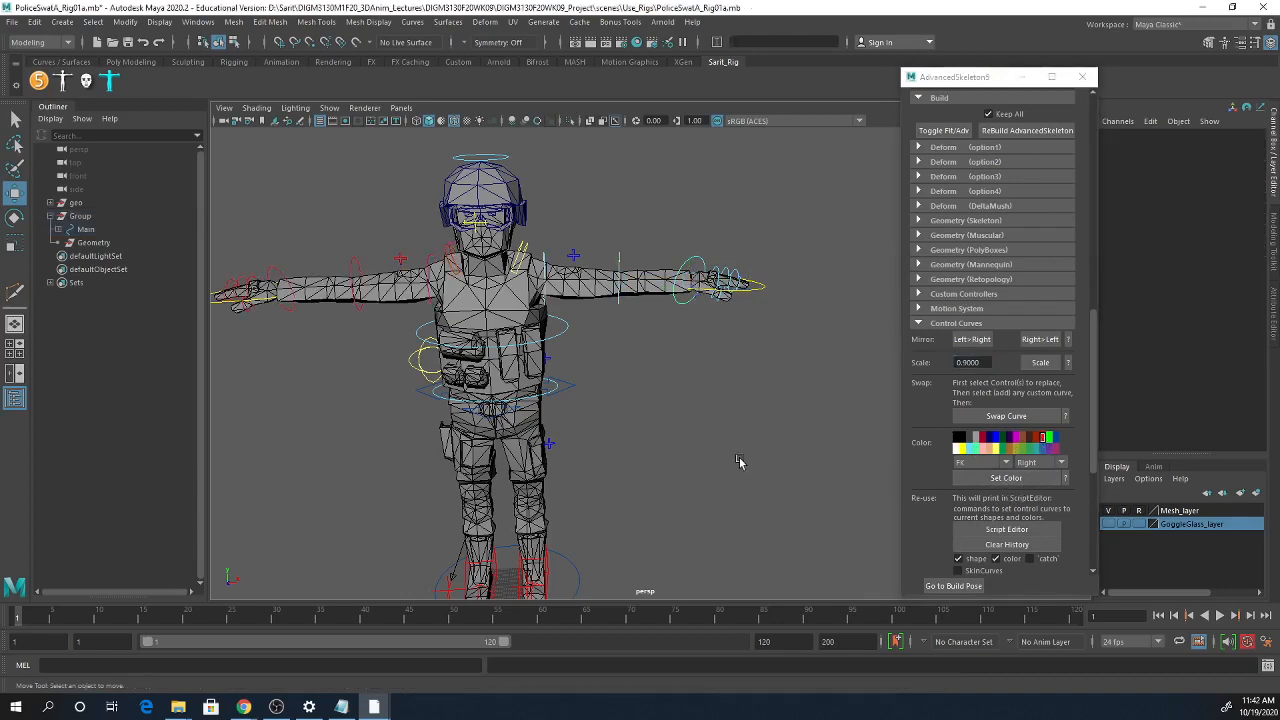
- Check the side choices for curve colouring and examine the recoloured control curves around the body, arms and face
{"action": "left_click", "coordinate": [1039, 465]}
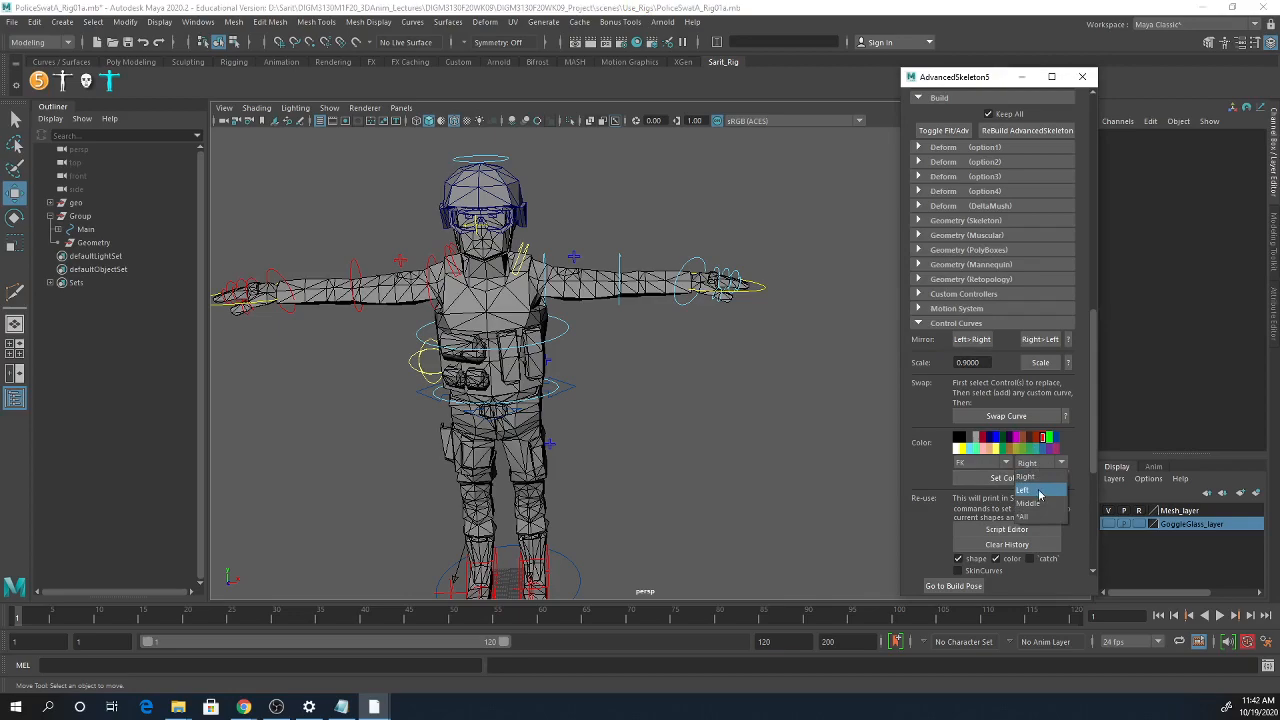
{"action": "left_click", "coordinate": [811, 517]}
{"action": "middle_click_drag", "start_coordinate": [697, 518], "coordinate": [716, 456], "text": "alt"}
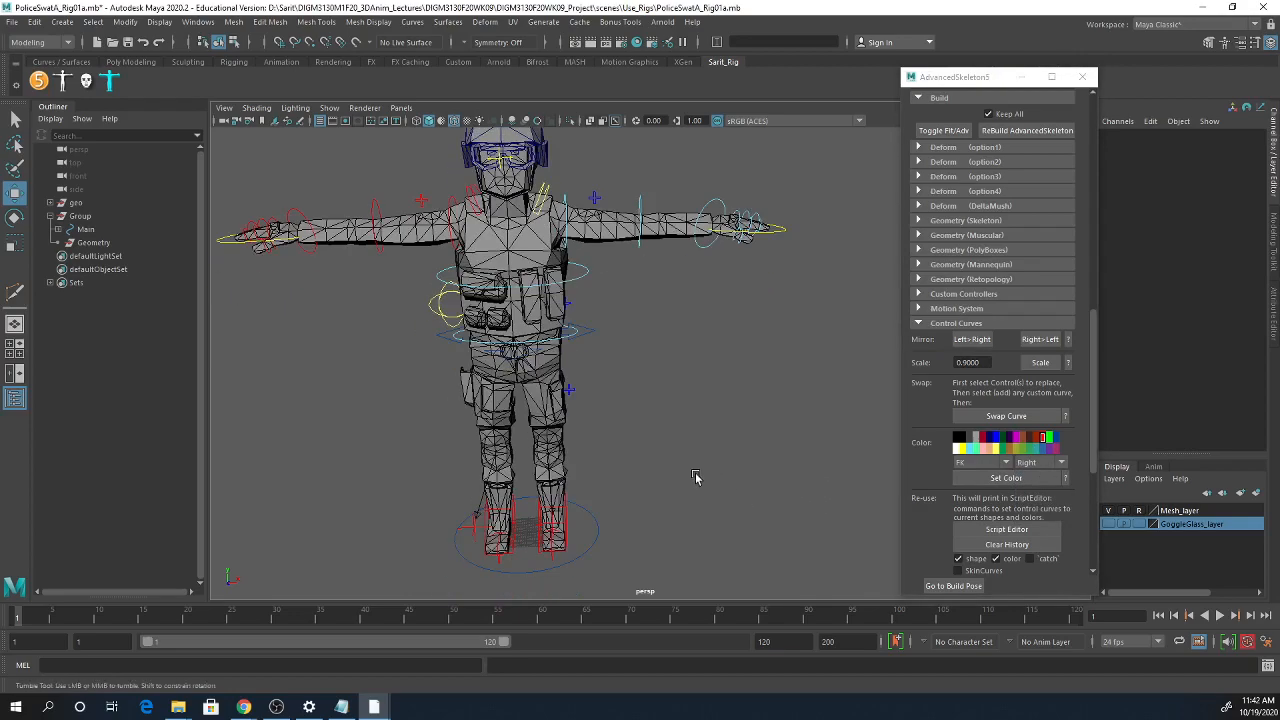
{"action": "left_click_drag", "start_coordinate": [696, 477], "coordinate": [689, 474], "text": "alt"}
{"action": "middle_click_drag", "start_coordinate": [689, 474], "coordinate": [689, 506], "text": "alt"}
{"action": "left_click_drag", "start_coordinate": [689, 506], "coordinate": [574, 410], "text": "alt"}
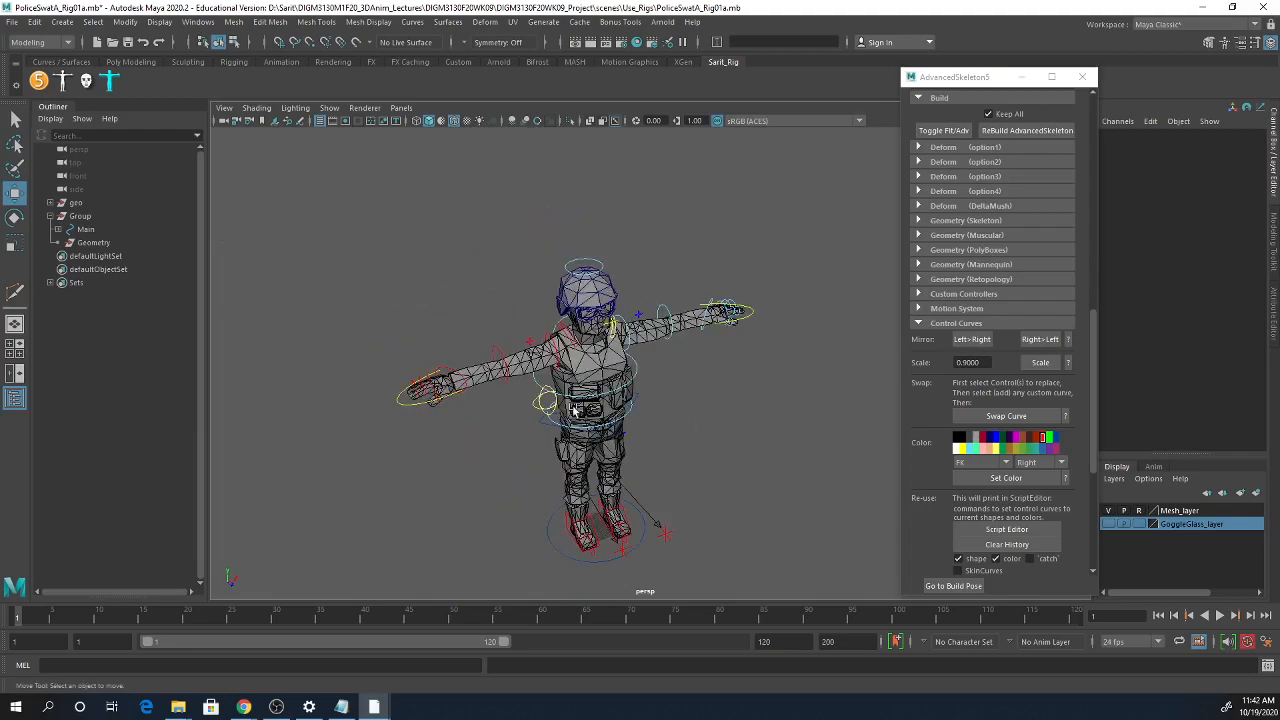
{"action": "right_click_drag", "start_coordinate": [574, 410], "coordinate": [767, 395], "text": "alt"}
{"action": "middle_click_drag", "start_coordinate": [757, 397], "coordinate": [769, 453], "text": "alt"}
{"action": "right_click_drag", "start_coordinate": [700, 404], "coordinate": [841, 404], "text": "alt"}
{"action": "left_click_drag", "start_coordinate": [841, 404], "coordinate": [731, 401], "text": "alt"}
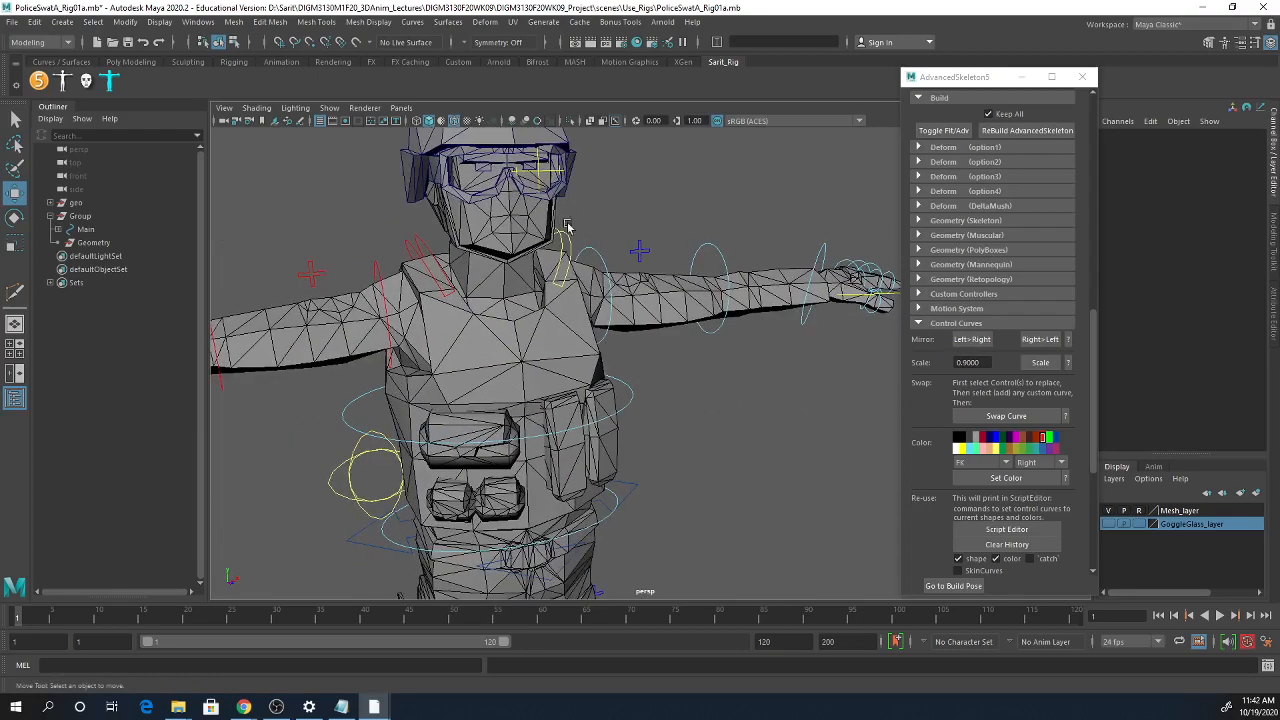
- Select the AimEye_M control in front of the face and turn on joint display in the viewport
{"action": "left_click", "coordinate": [537, 172]}
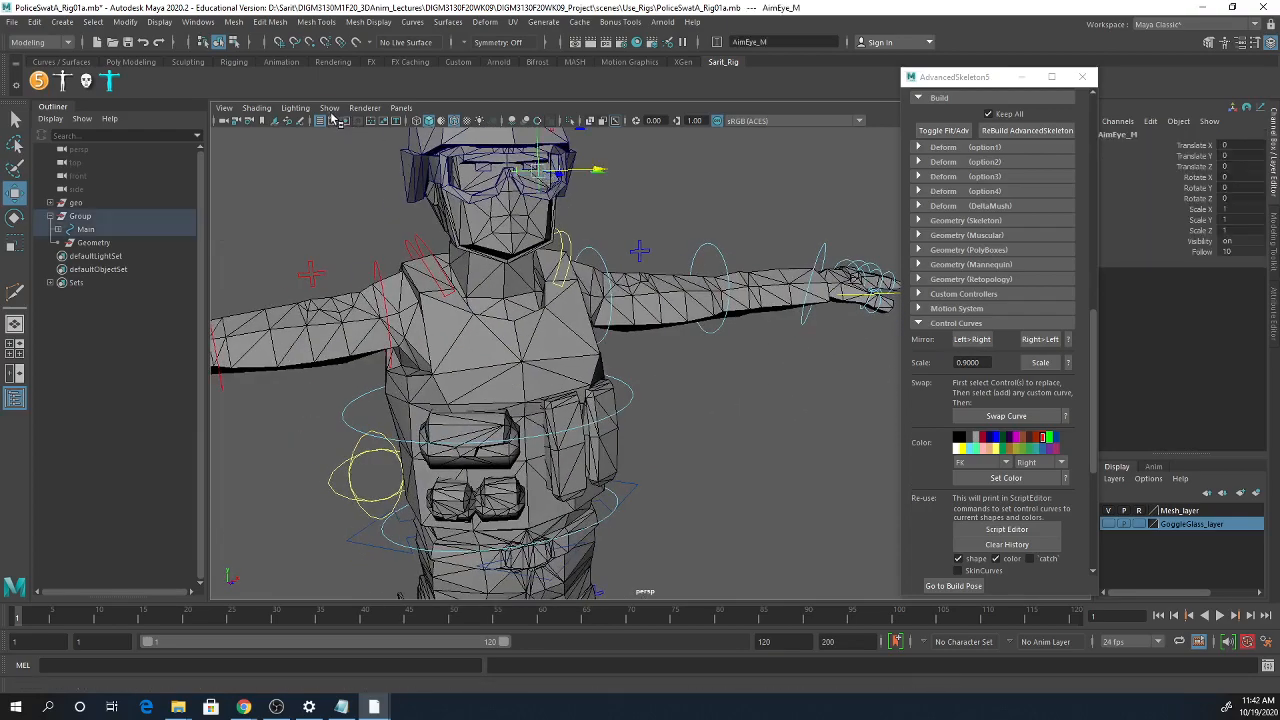
{"action": "left_click", "coordinate": [329, 107]}
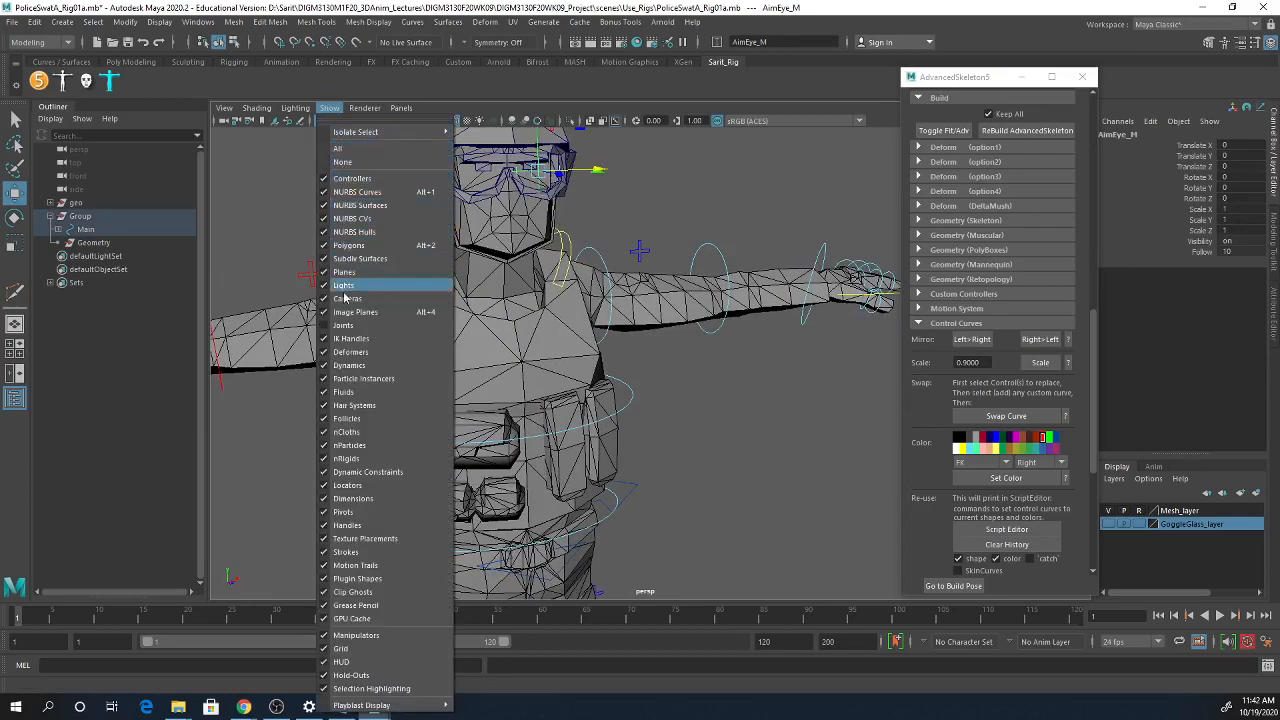
{"action": "left_click", "coordinate": [345, 325]}
{"action": "middle_click_drag", "start_coordinate": [598, 260], "coordinate": [627, 380], "text": "alt"}
{"action": "mouse_move", "coordinate": [627, 380]}
{"action": "left_mouse_down", "text": "alt"}
{"action": "mouse_move", "coordinate": [685, 382]}
{"action": "mouse_move", "coordinate": [611, 370]}
{"action": "left_mouse_up", "text": "alt"}
- Set the AdvancedSkeleton joint display size to 1
{"action": "left_click_drag", "start_coordinate": [1097, 349], "coordinate": [1091, 226]}
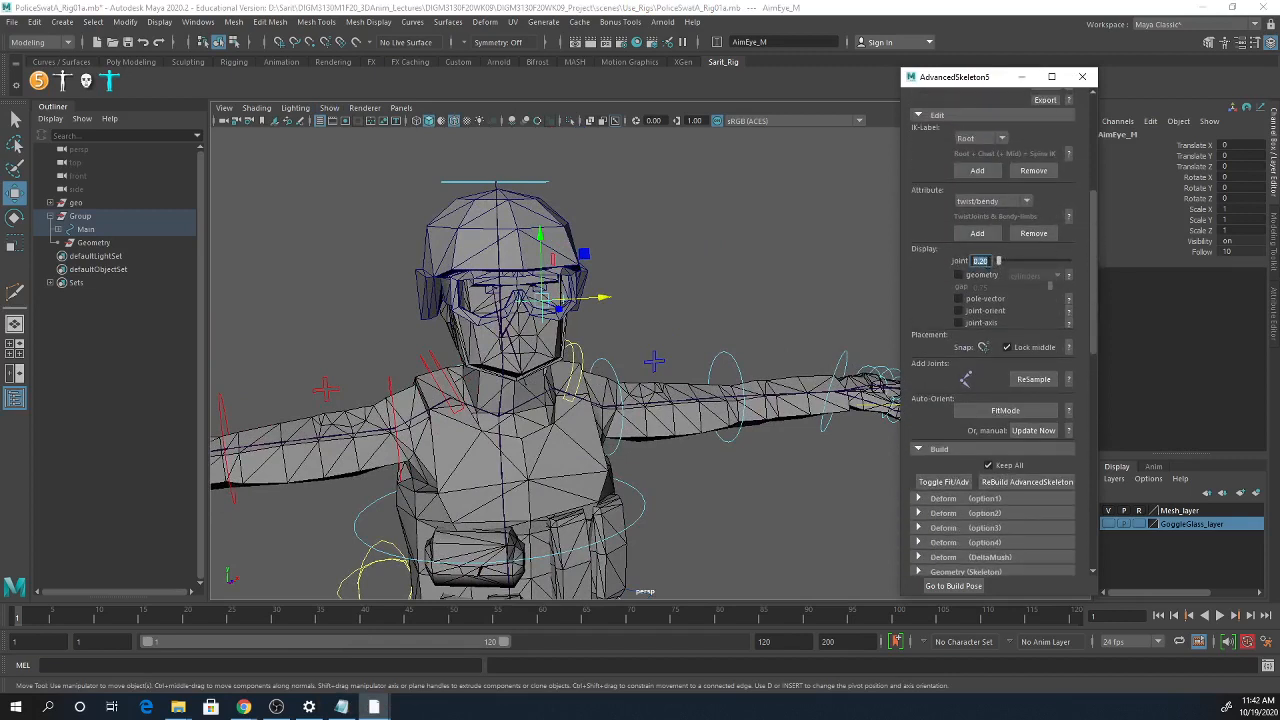
{"action": "type", "text": "5"}
{"action": "key", "text": "Return"}
{"action": "type", "text": "1"}
{"action": "key", "text": "Return"}
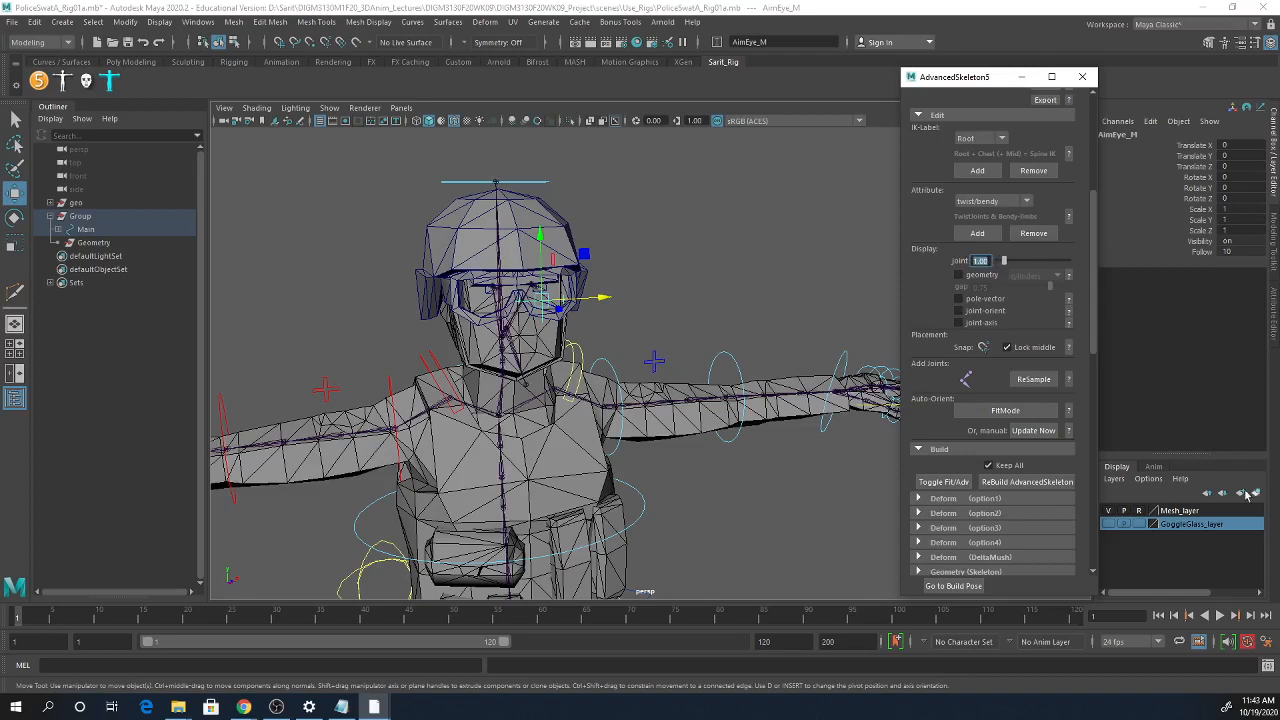
- Try moving and rotating the AimEye_M control and undo both changes
{"action": "left_click_drag", "start_coordinate": [573, 323], "coordinate": [565, 352], "text": "alt"}
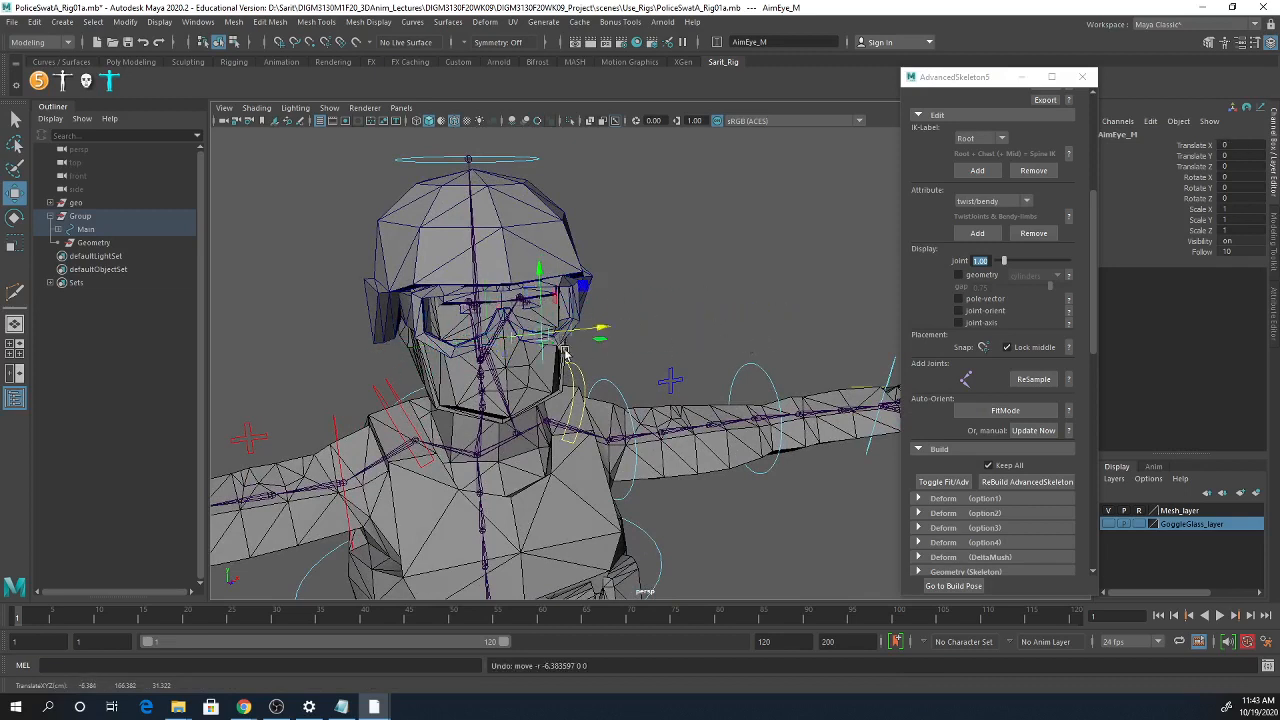
{"action": "left_click_drag", "start_coordinate": [545, 288], "coordinate": [531, 362]}
{"action": "key", "text": "ctrl+z"}
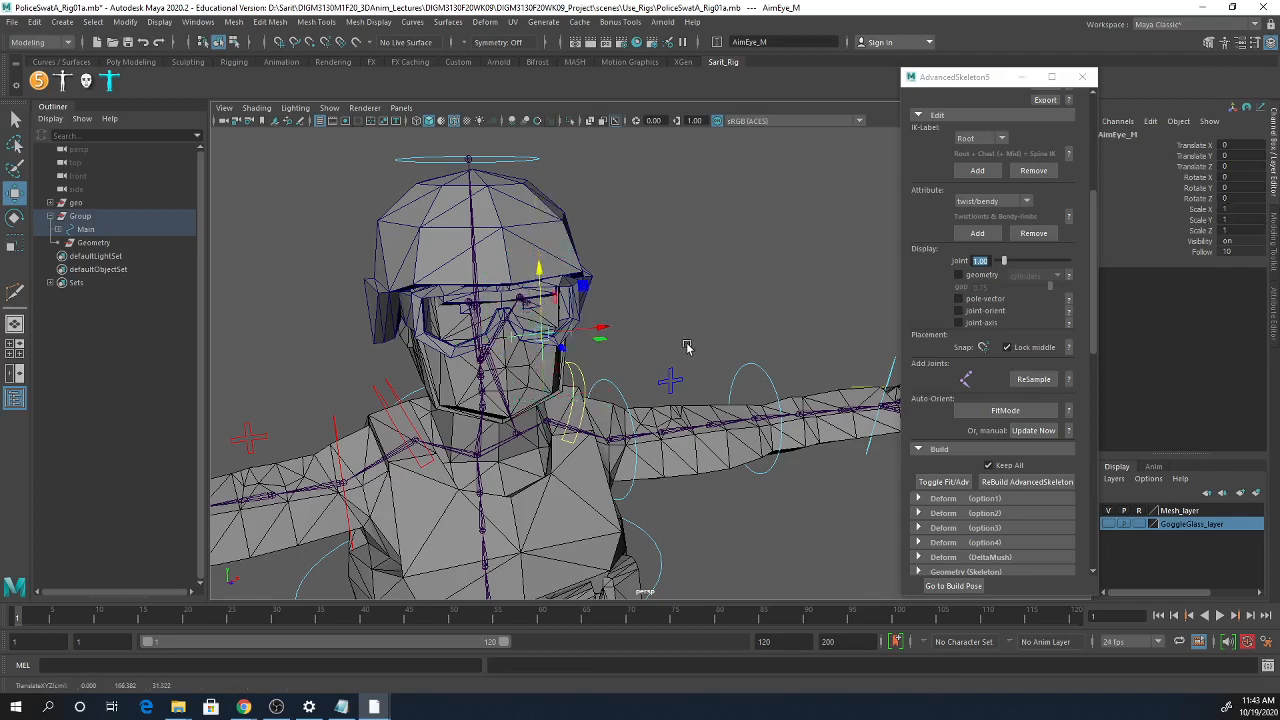
{"action": "key", "text": "e"}
{"action": "left_click_drag", "start_coordinate": [507, 298], "coordinate": [519, 340]}
{"action": "key", "text": "ctrl+z"}
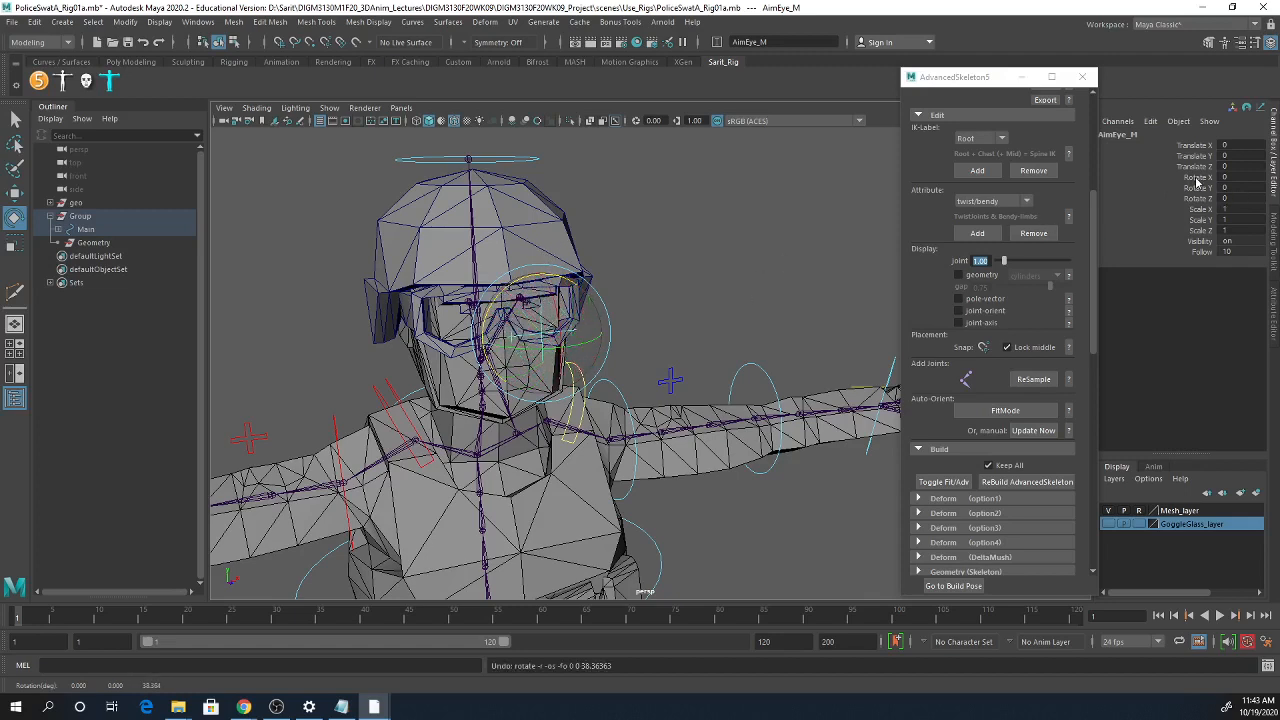
- Lock the Translate Z, all rotate, all scale, Visibility and Follow channels of the AimEye_M control
{"action": "left_click_drag", "start_coordinate": [1197, 181], "coordinate": [1207, 253]}
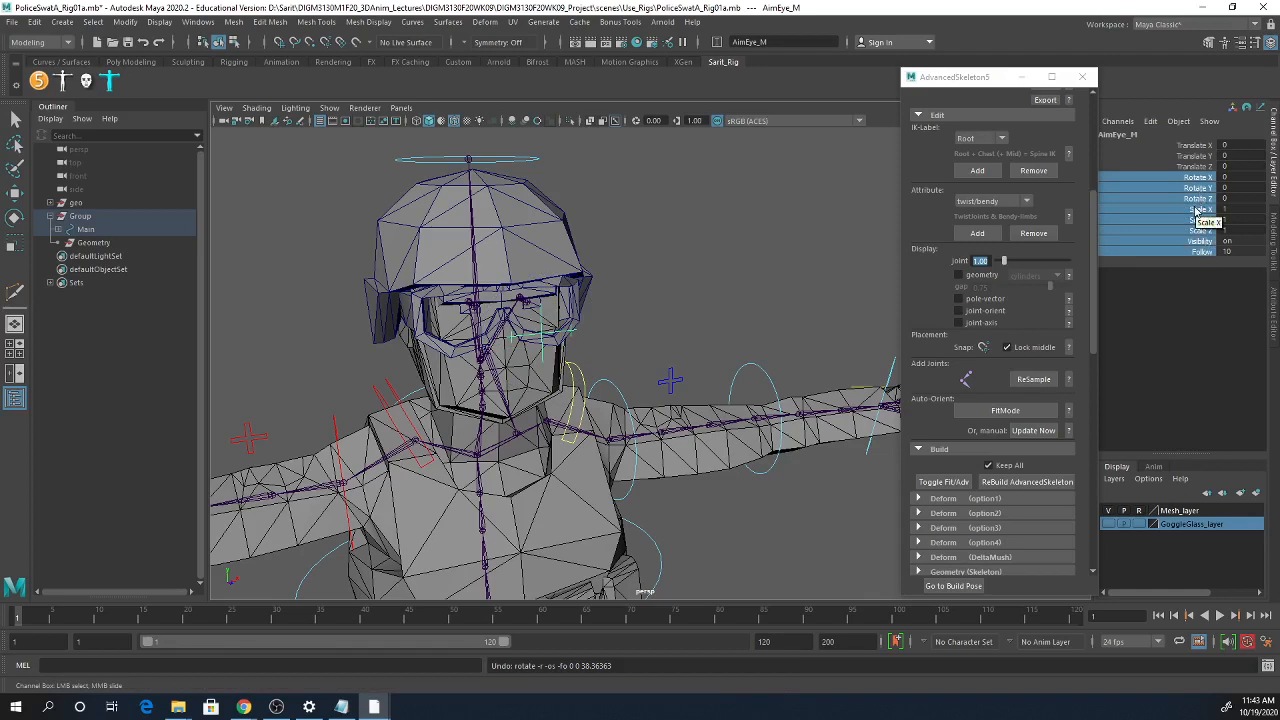
{"action": "left_click_drag", "start_coordinate": [1195, 166], "coordinate": [1195, 254]}
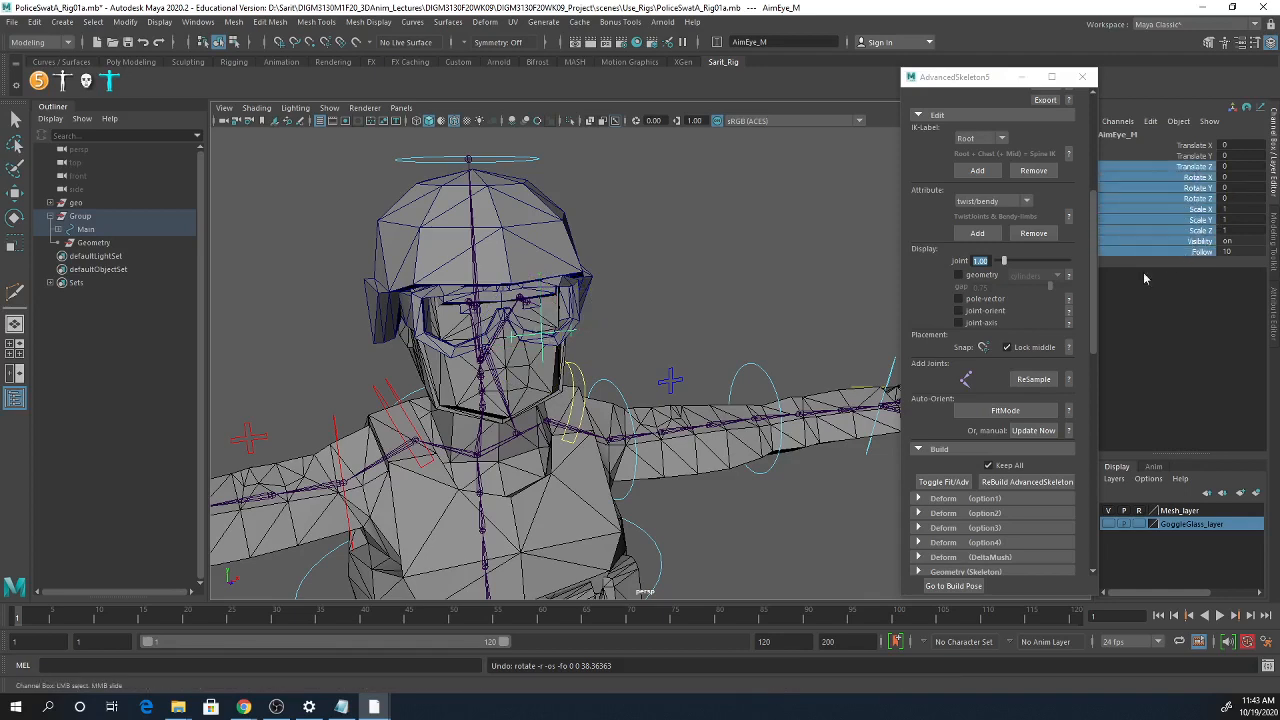
{"action": "mouse_move", "coordinate": [708, 355]}
{"action": "left_mouse_down", "text": "alt"}
{"action": "mouse_move", "coordinate": [673, 357]}
{"action": "mouse_move", "coordinate": [704, 352]}
{"action": "left_mouse_up", "text": "alt"}
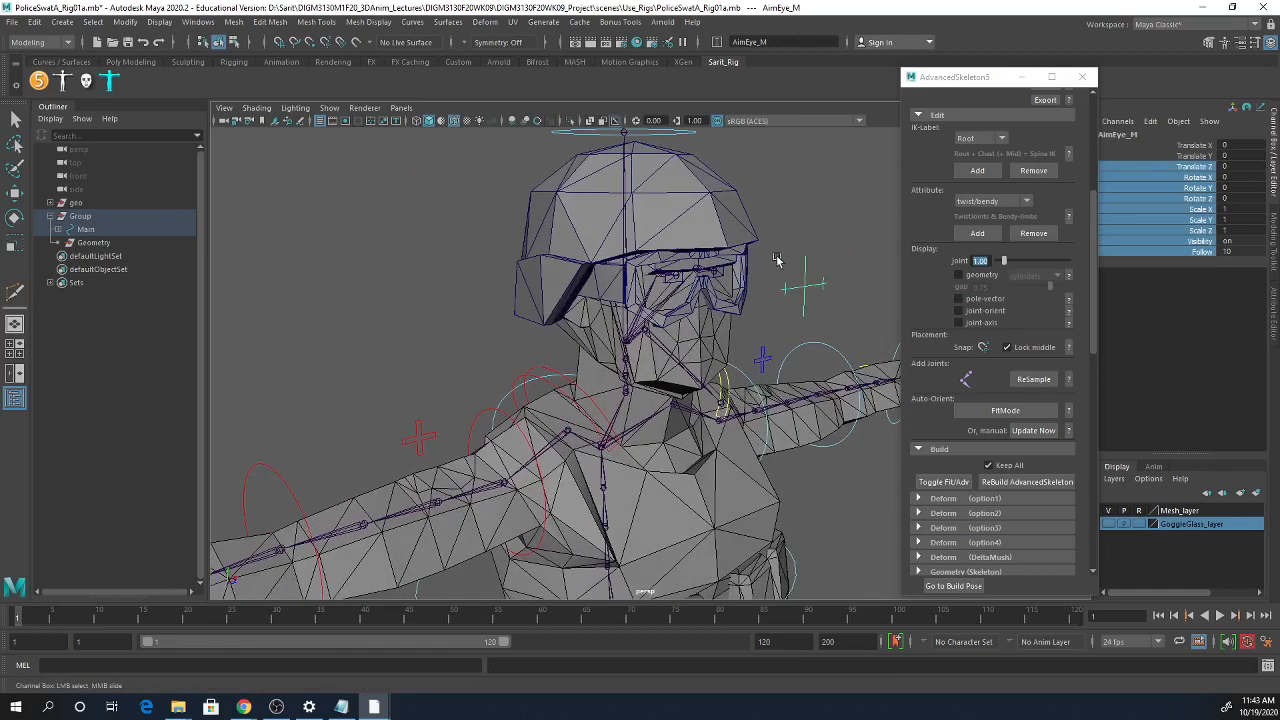
{"action": "right_click", "coordinate": [1164, 204]}
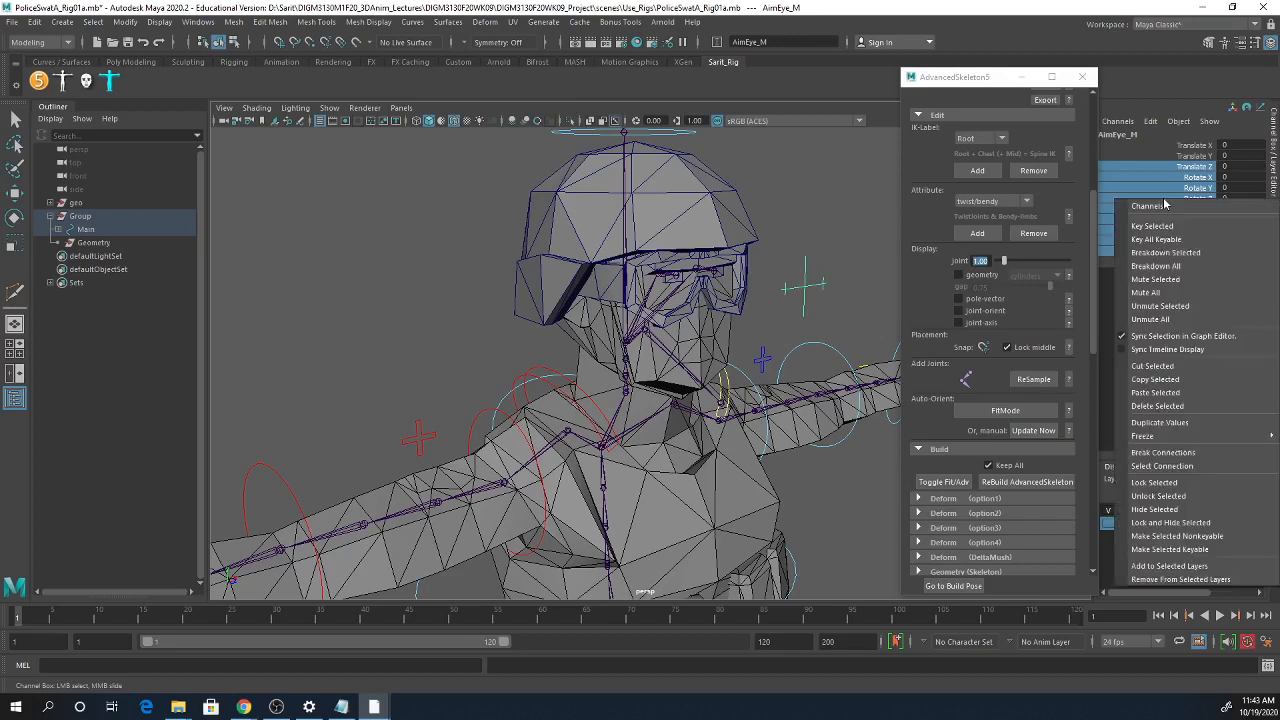
{"action": "left_click", "coordinate": [1151, 482]}
- Test the AimEye_M control with the Rotate and Move tools and undo its movement
{"action": "left_click", "coordinate": [825, 236]}
{"action": "key", "text": "e"}
{"action": "left_click", "coordinate": [804, 295]}
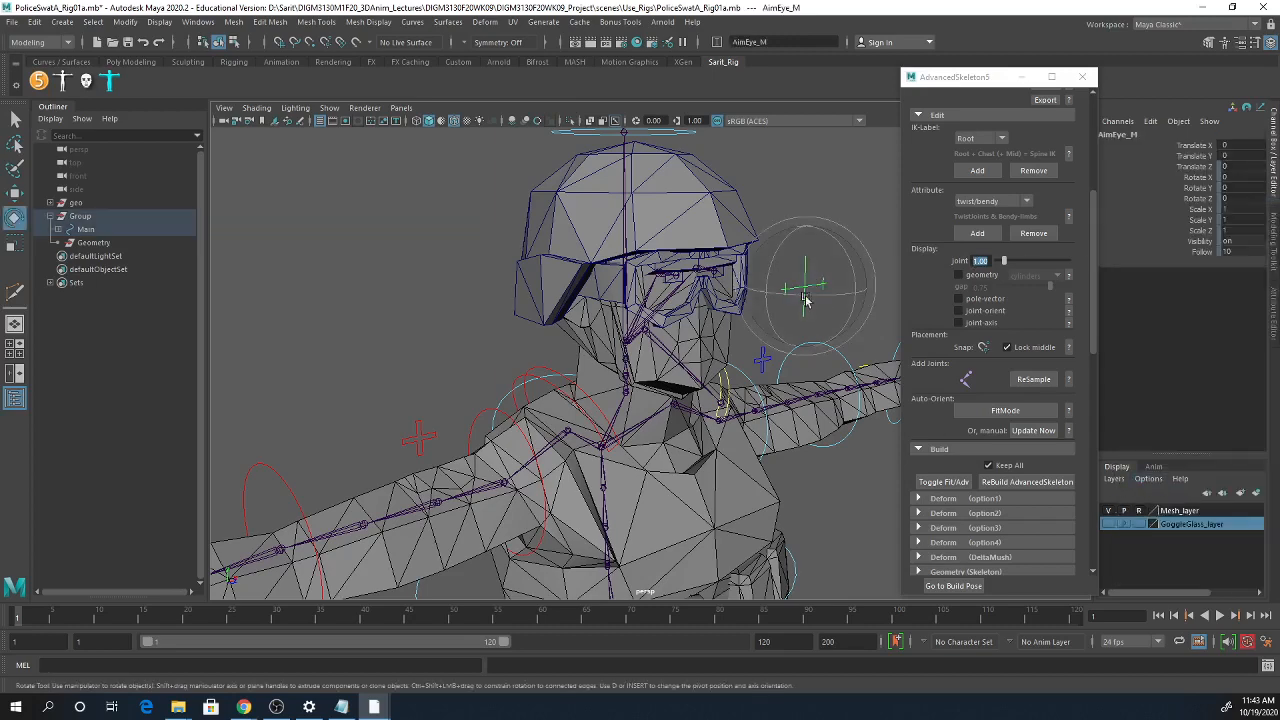
{"action": "key", "text": "w"}
{"action": "left_click_drag", "start_coordinate": [806, 245], "coordinate": [888, 297]}
{"action": "key", "text": "ctrl+z"}
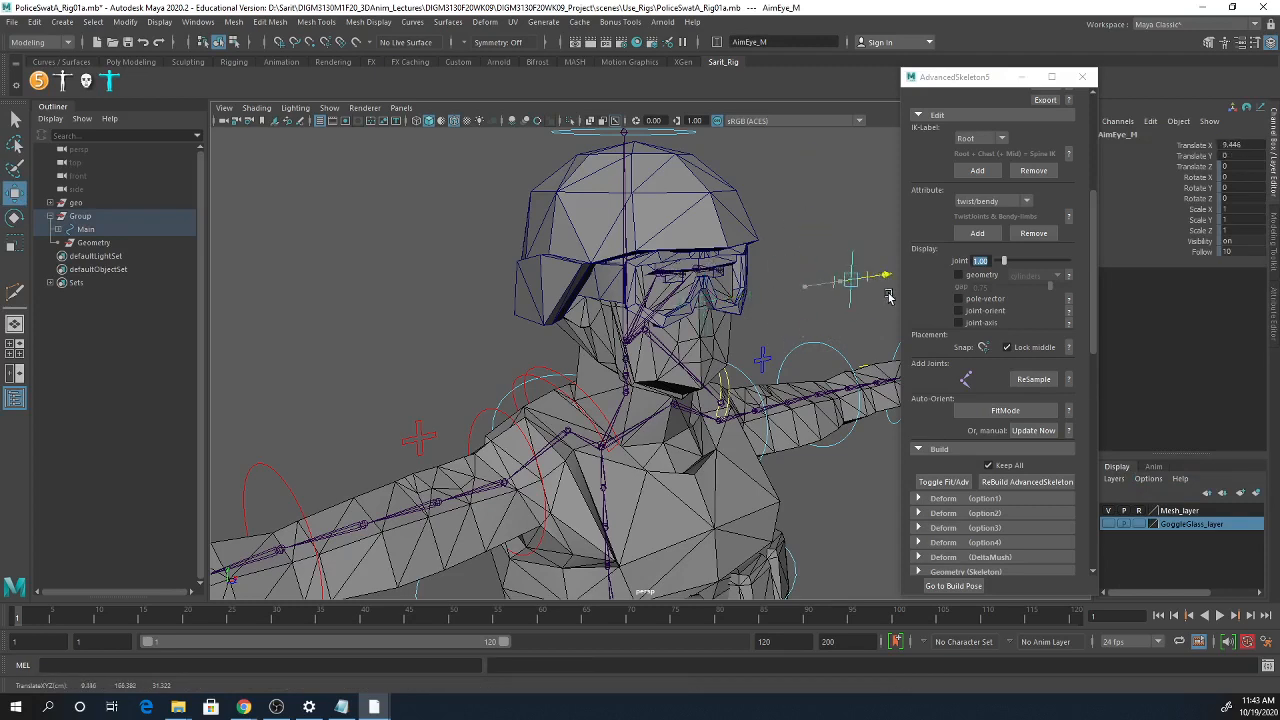
{"action": "key", "text": "ctrl+z"}
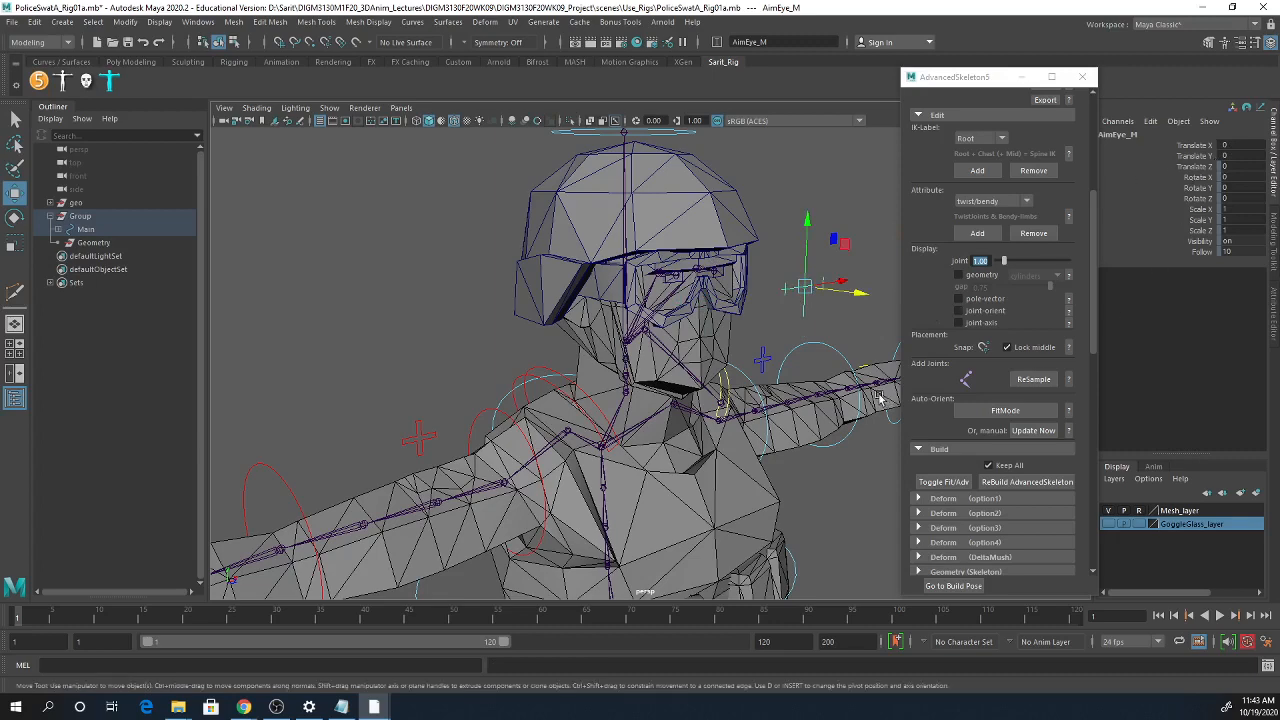
- Group the R_Eye_Mesh and L_Eye_Mesh objects behind the goggles
{"action": "right_click_drag", "start_coordinate": [832, 386], "coordinate": [740, 368], "text": "alt"}
{"action": "middle_click_drag", "start_coordinate": [768, 448], "coordinate": [670, 366], "text": "alt"}
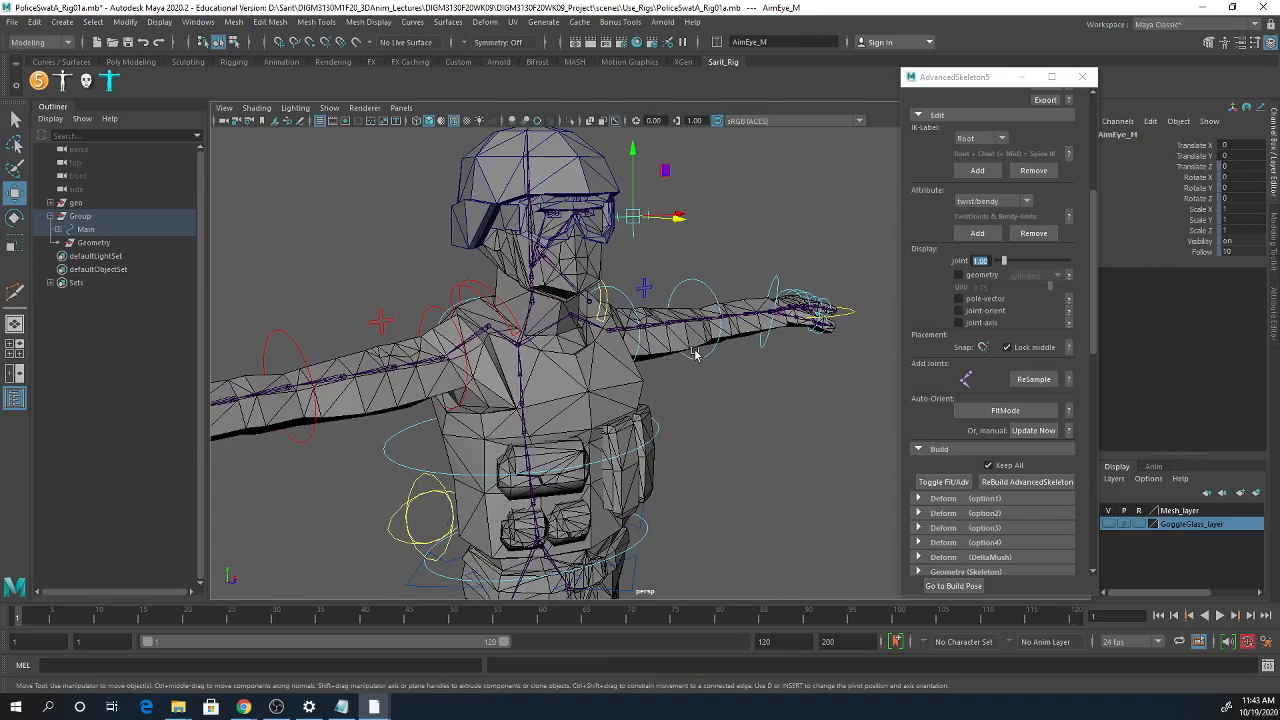
{"action": "left_click_drag", "start_coordinate": [703, 262], "coordinate": [641, 292], "text": "alt"}
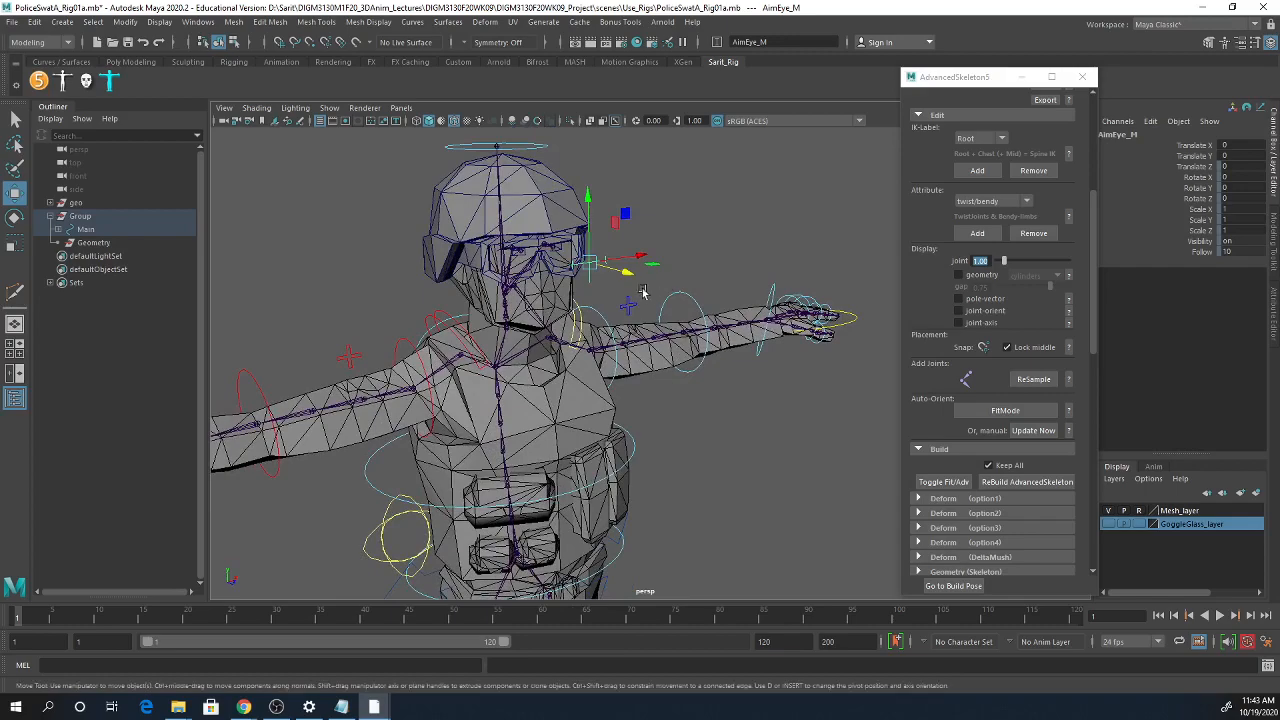
{"action": "right_click_drag", "start_coordinate": [643, 292], "coordinate": [785, 297], "text": "alt"}
{"action": "left_click_drag", "start_coordinate": [617, 278], "coordinate": [513, 260], "text": "alt"}
{"action": "left_click", "coordinate": [490, 244]}
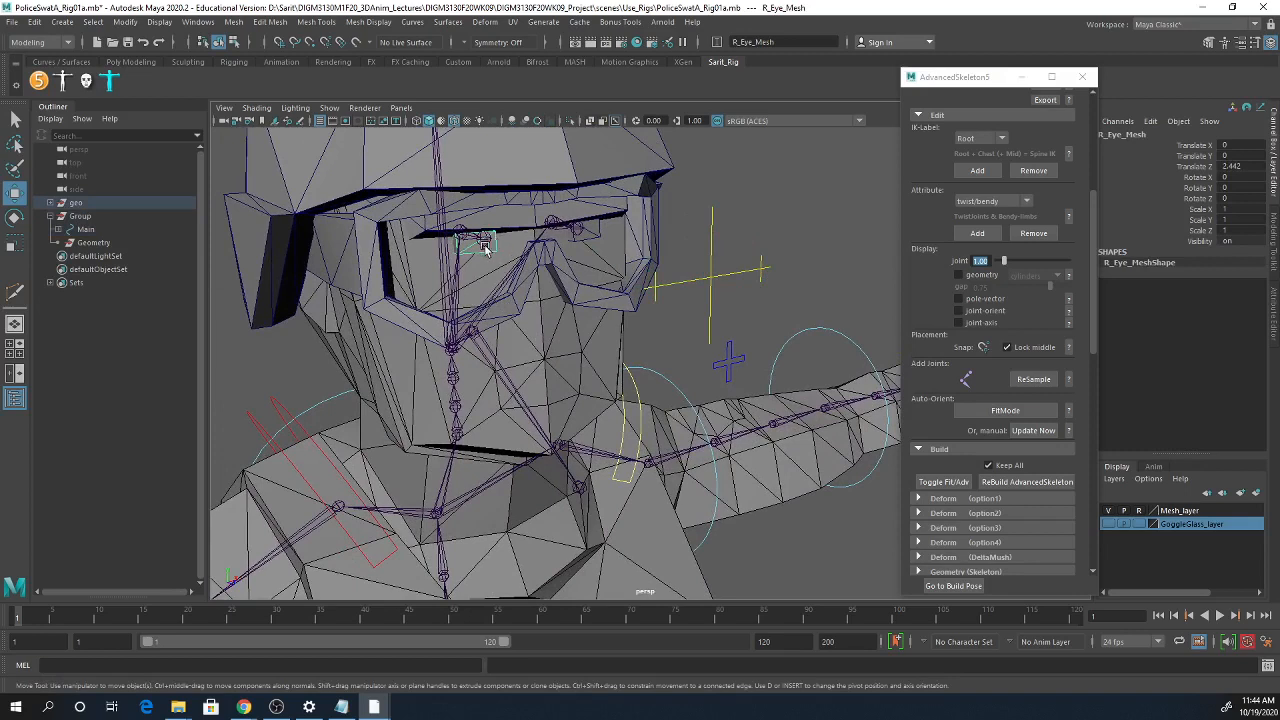
{"action": "left_click", "coordinate": [591, 236], "text": "shift"}
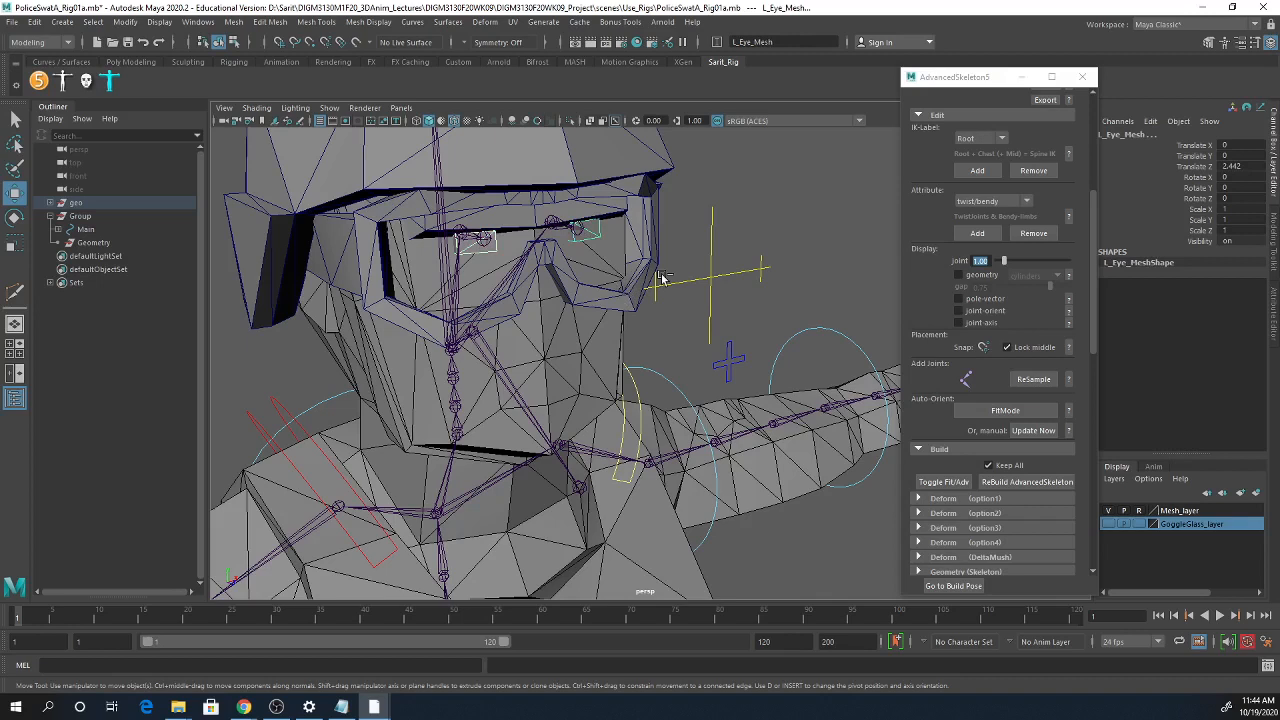
{"action": "key", "text": "ctrl+g"}
- Rename the new group of eye meshes as Eyes_group
{"action": "scroll", "coordinate": [668, 288], "scroll_direction": "down", "scroll_amount": 4}
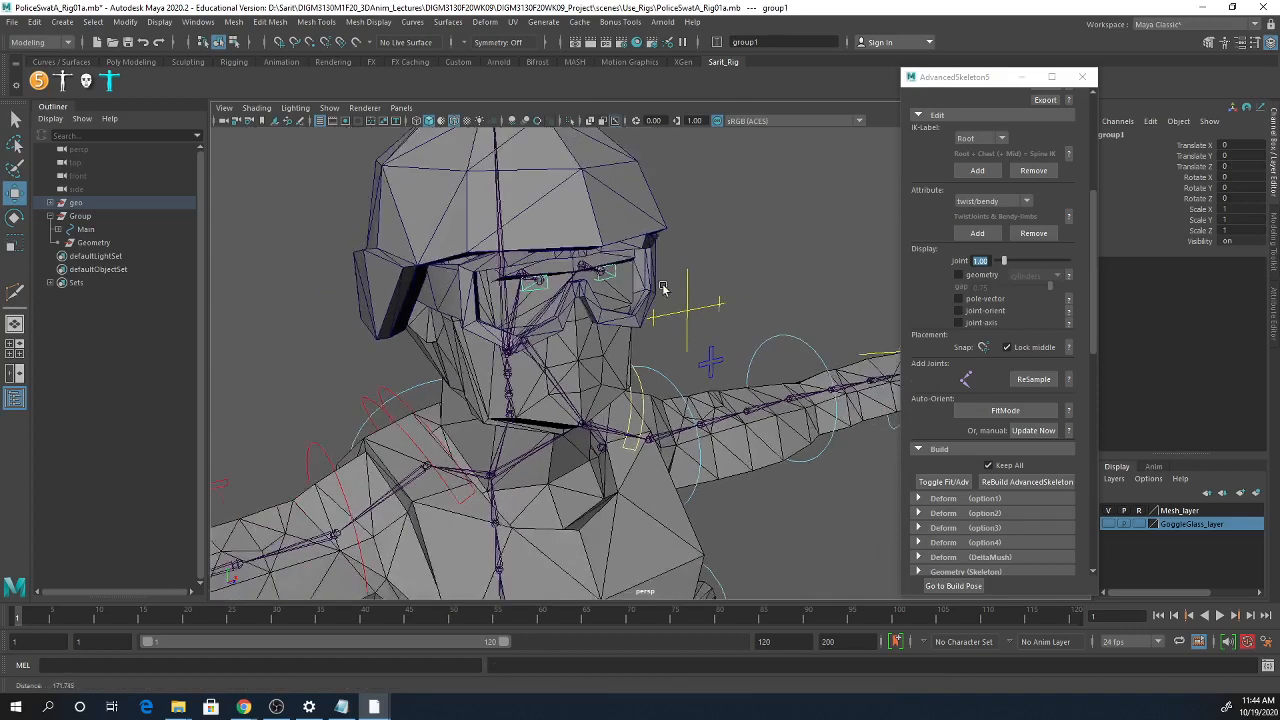
{"action": "double_click", "coordinate": [1107, 137]}
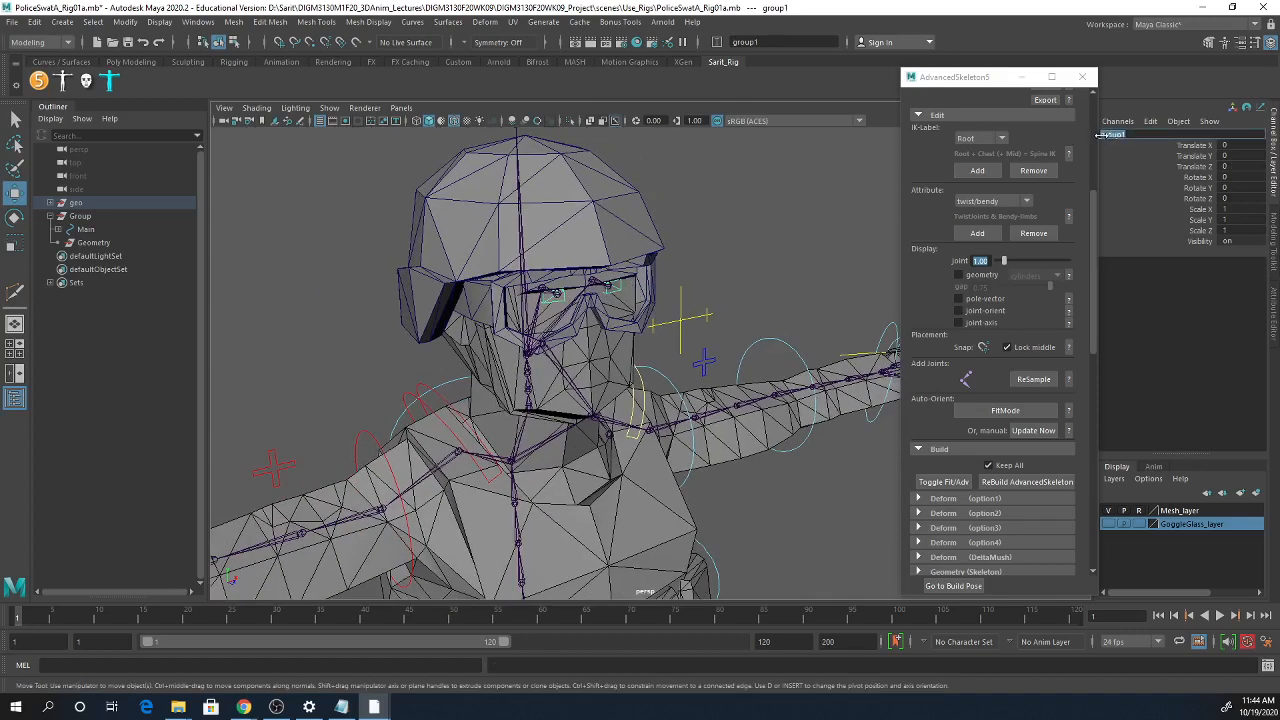
{"action": "double_click", "coordinate": [1113, 137]}
{"action": "key", "text": "Left"}
{"action": "type", "text": "Eyel"}
{"action": "type", "text": "s_"}
{"action": "key", "text": "Return"}
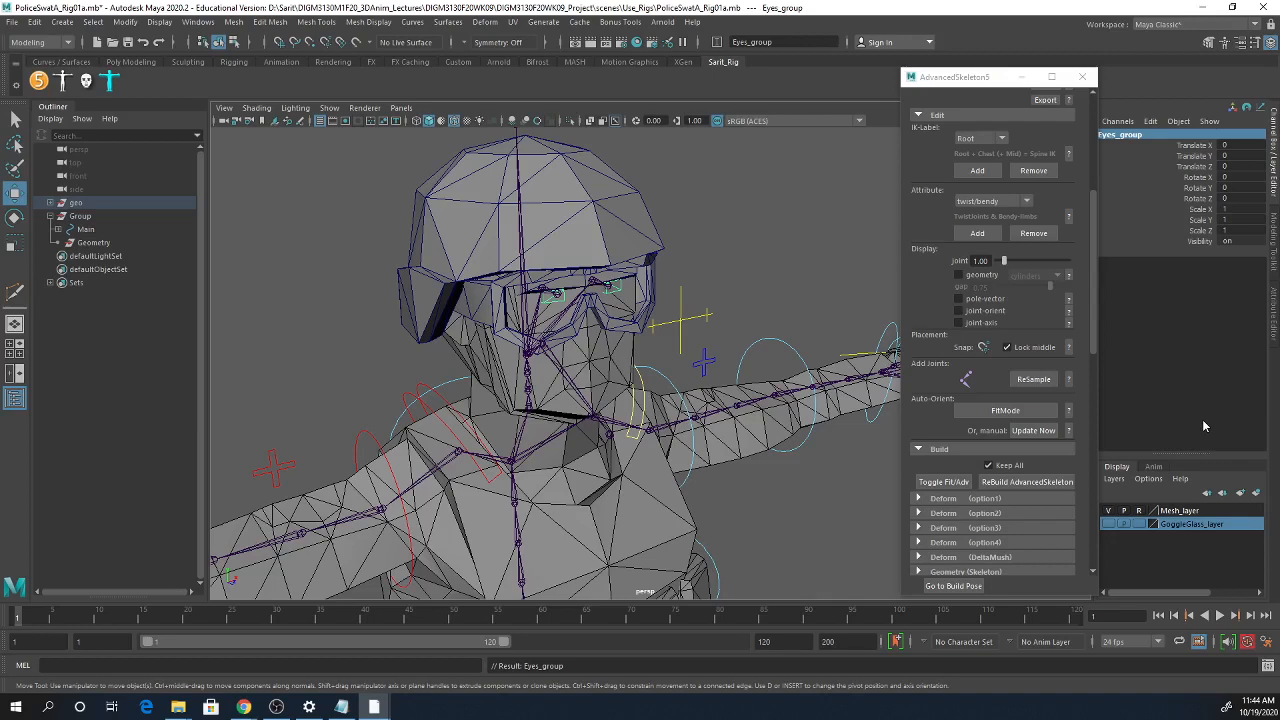
- Raise the pivot of Eyes_group vertically from the character's feet to above the helmet
{"action": "right_click_drag", "start_coordinate": [827, 445], "coordinate": [699, 468], "text": "alt"}
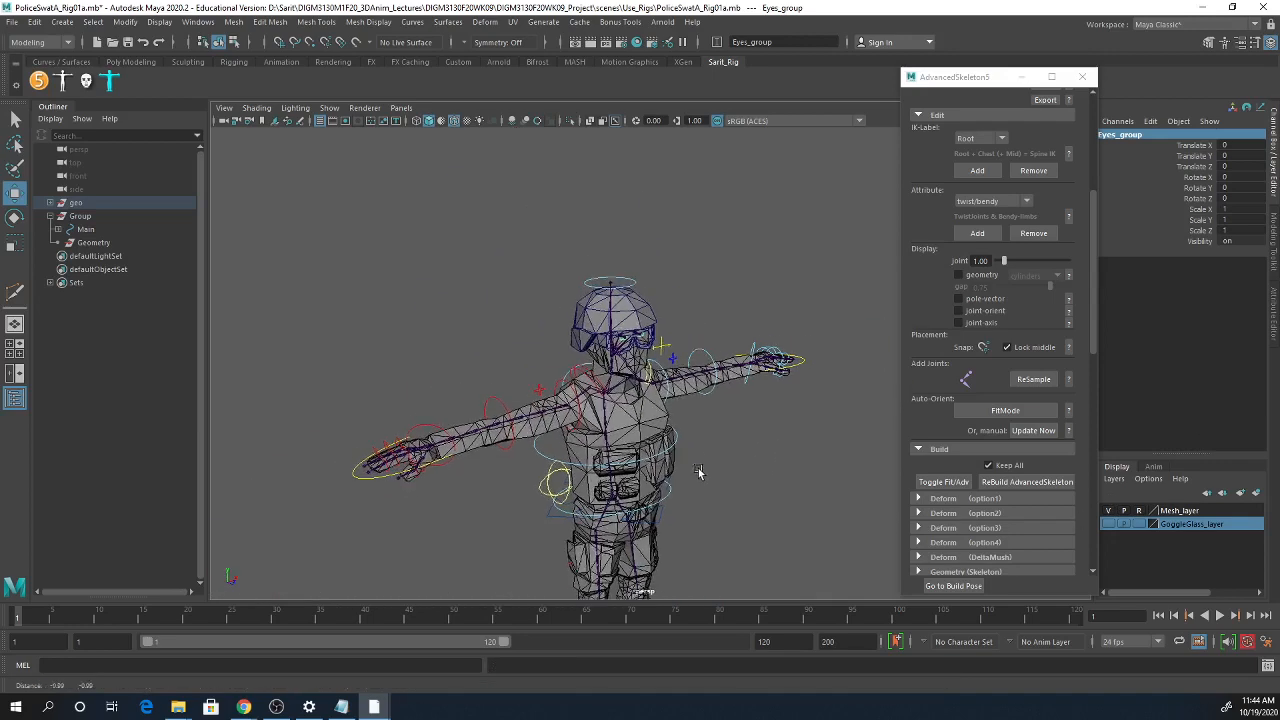
{"action": "middle_click_drag", "start_coordinate": [699, 471], "coordinate": [707, 356], "text": "alt"}
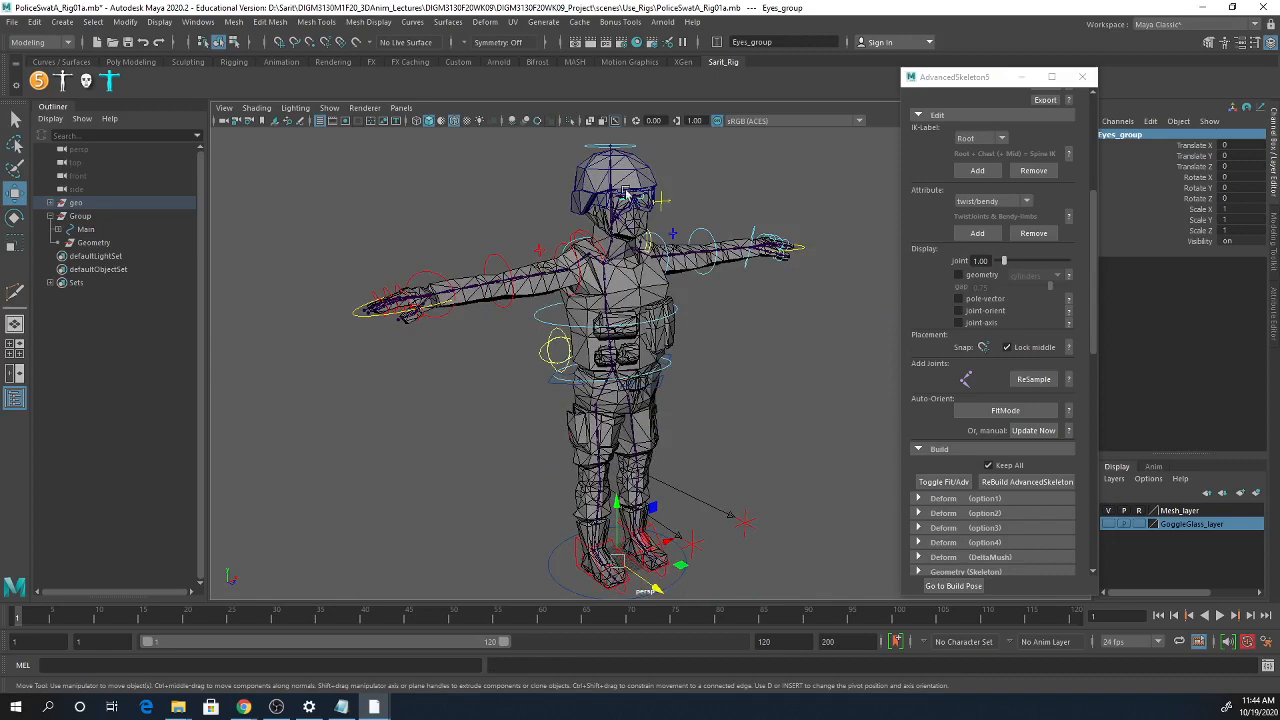
{"action": "middle_click_drag", "start_coordinate": [622, 160], "coordinate": [621, 212], "text": "alt"}
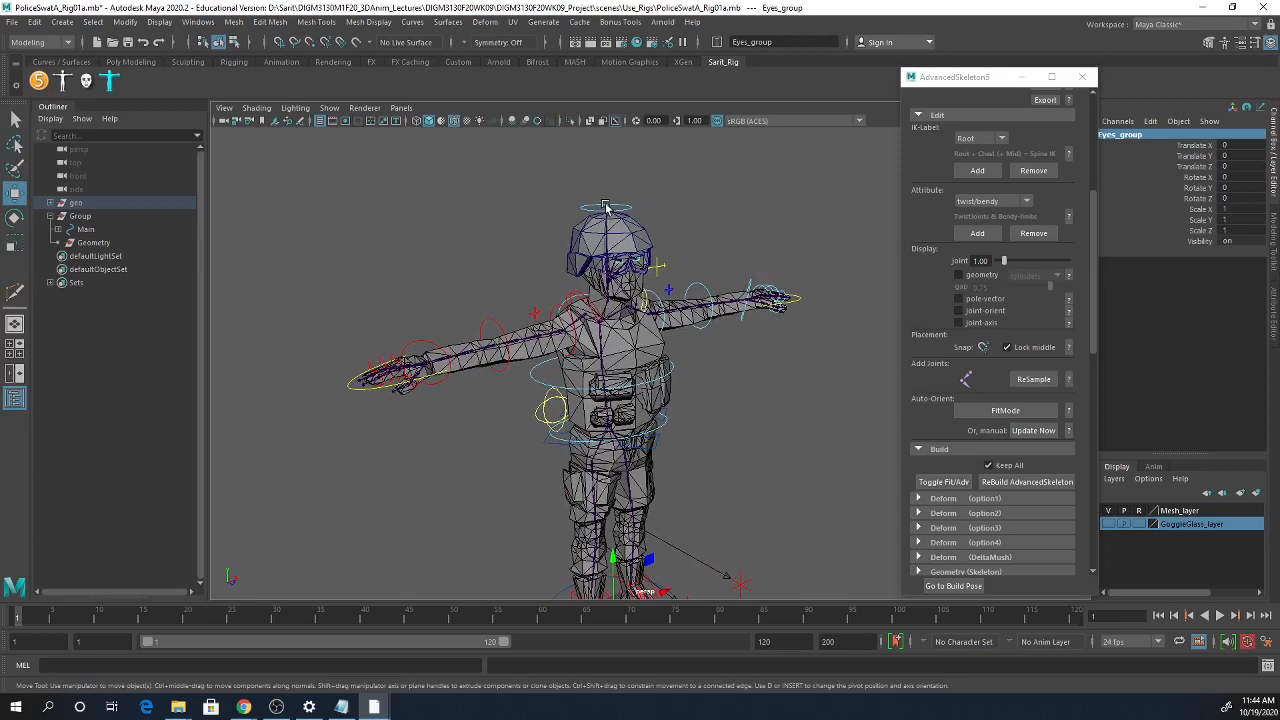
{"action": "key", "text": "d"}
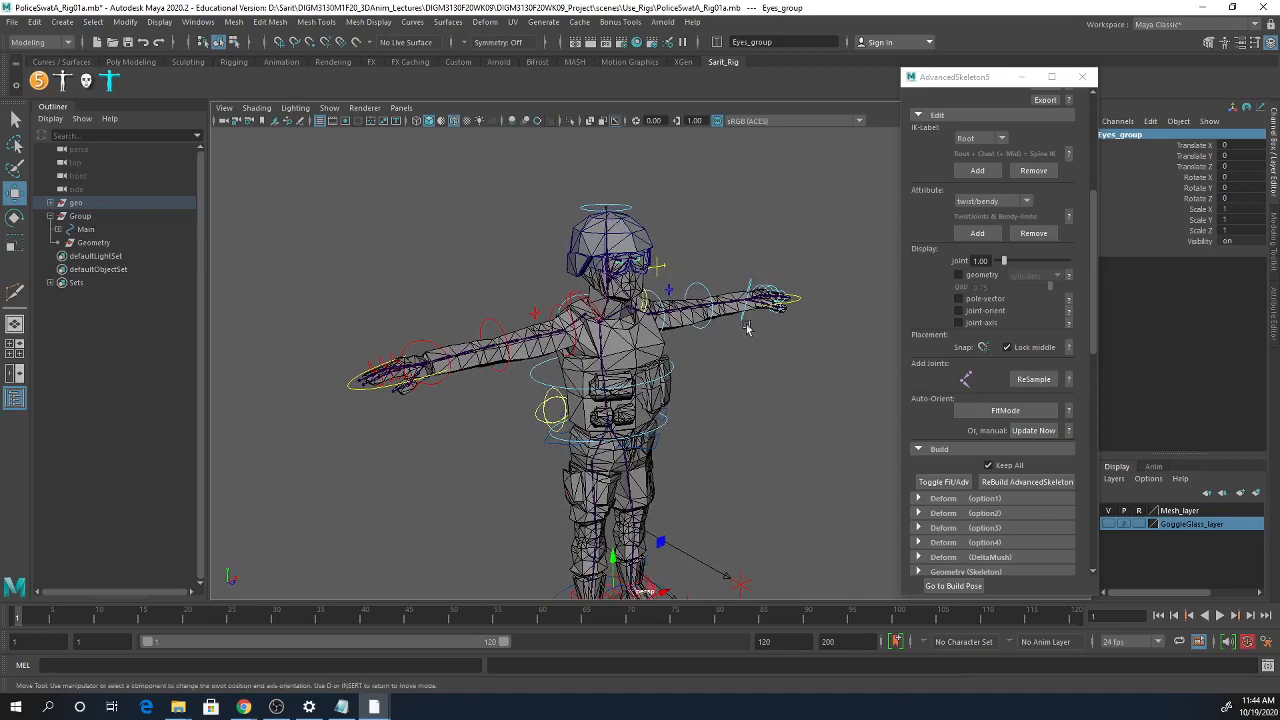
{"action": "scroll", "coordinate": [745, 325], "scroll_direction": "down", "scroll_amount": 3}
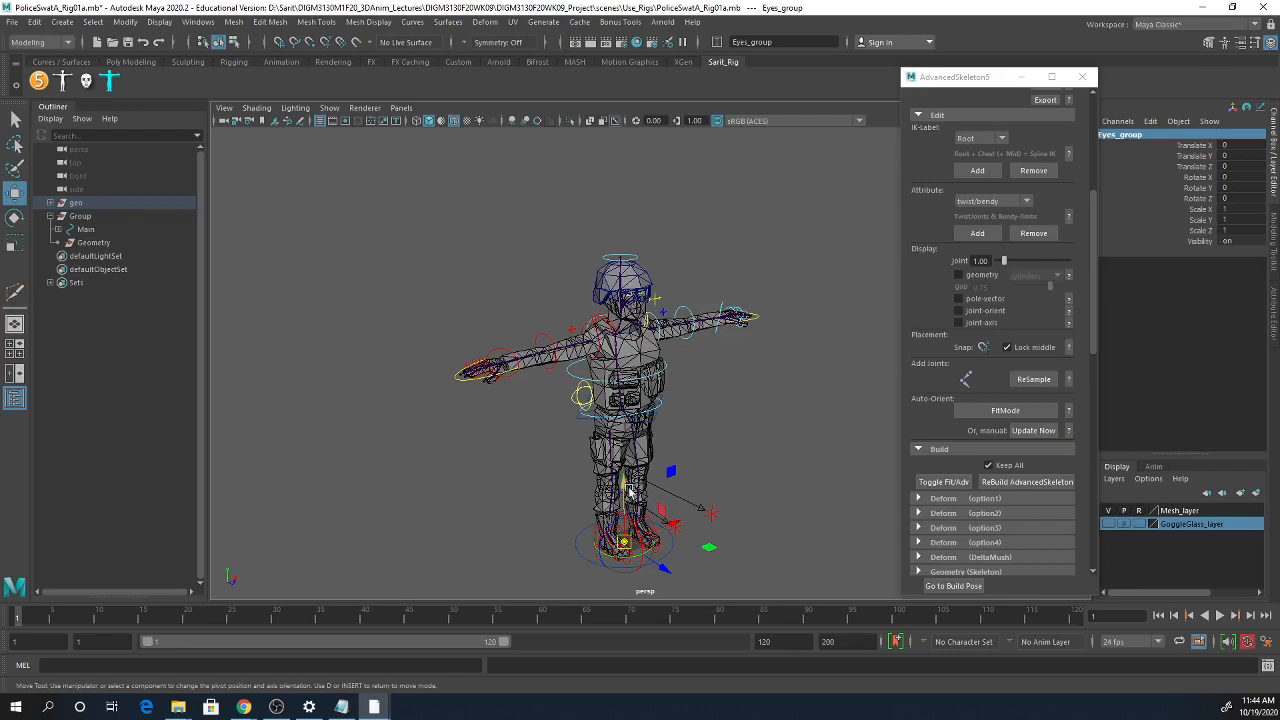
{"action": "left_click_drag", "start_coordinate": [624, 492], "coordinate": [608, 190]}
- Snap the Eyes_group pivot onto the end joint at the top of the head
{"action": "scroll", "coordinate": [636, 493], "scroll_direction": "up", "scroll_amount": 6}
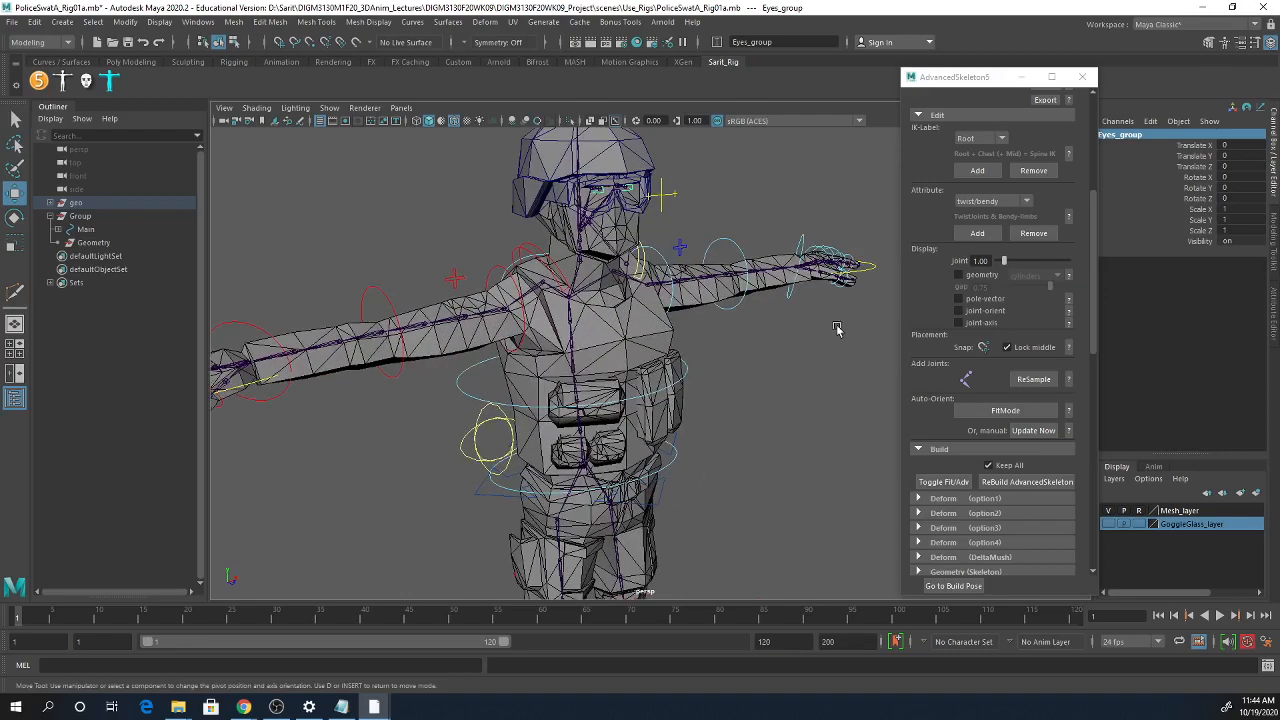
{"action": "scroll", "coordinate": [636, 493], "scroll_direction": "up", "scroll_amount": 5}
{"action": "scroll", "coordinate": [585, 357], "scroll_direction": "down", "scroll_amount": 6}
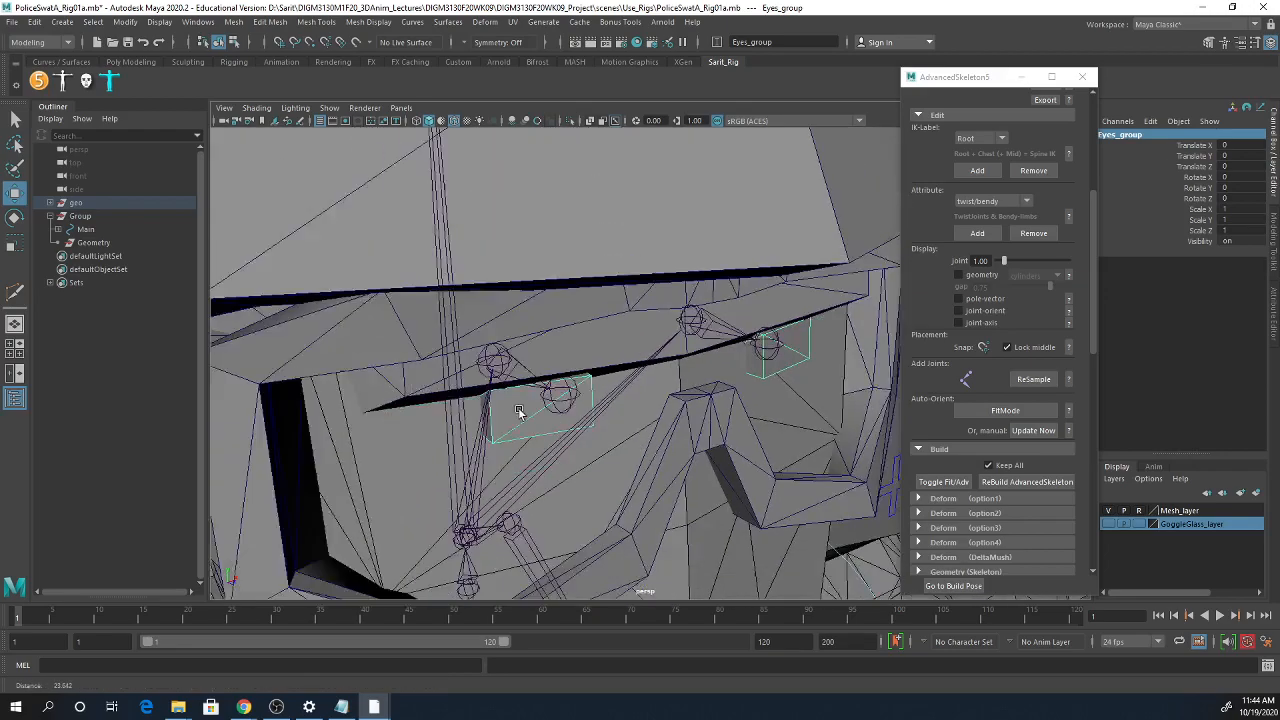
{"action": "middle_click_drag", "start_coordinate": [630, 304], "coordinate": [623, 380], "text": "alt"}
{"action": "right_click_drag", "start_coordinate": [623, 380], "coordinate": [723, 354], "text": "alt"}
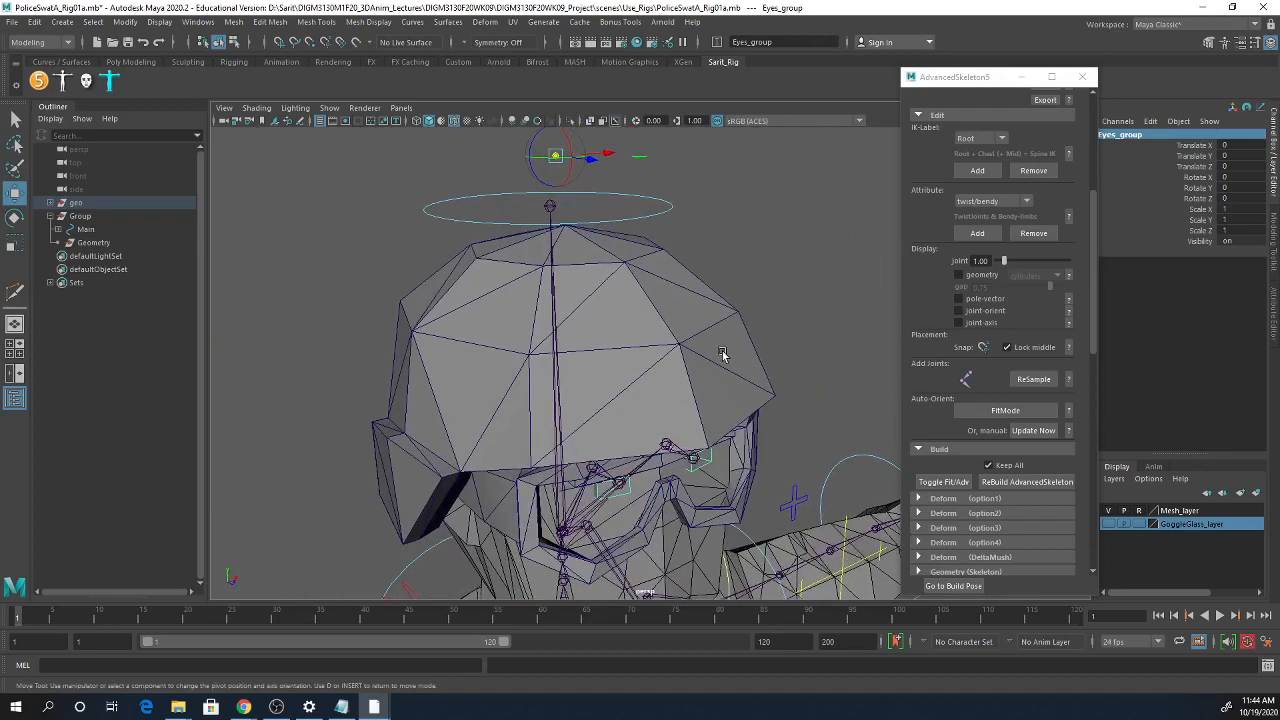
{"action": "key", "text": "v"}
{"action": "left_click_drag", "start_coordinate": [556, 157], "coordinate": [548, 204]}
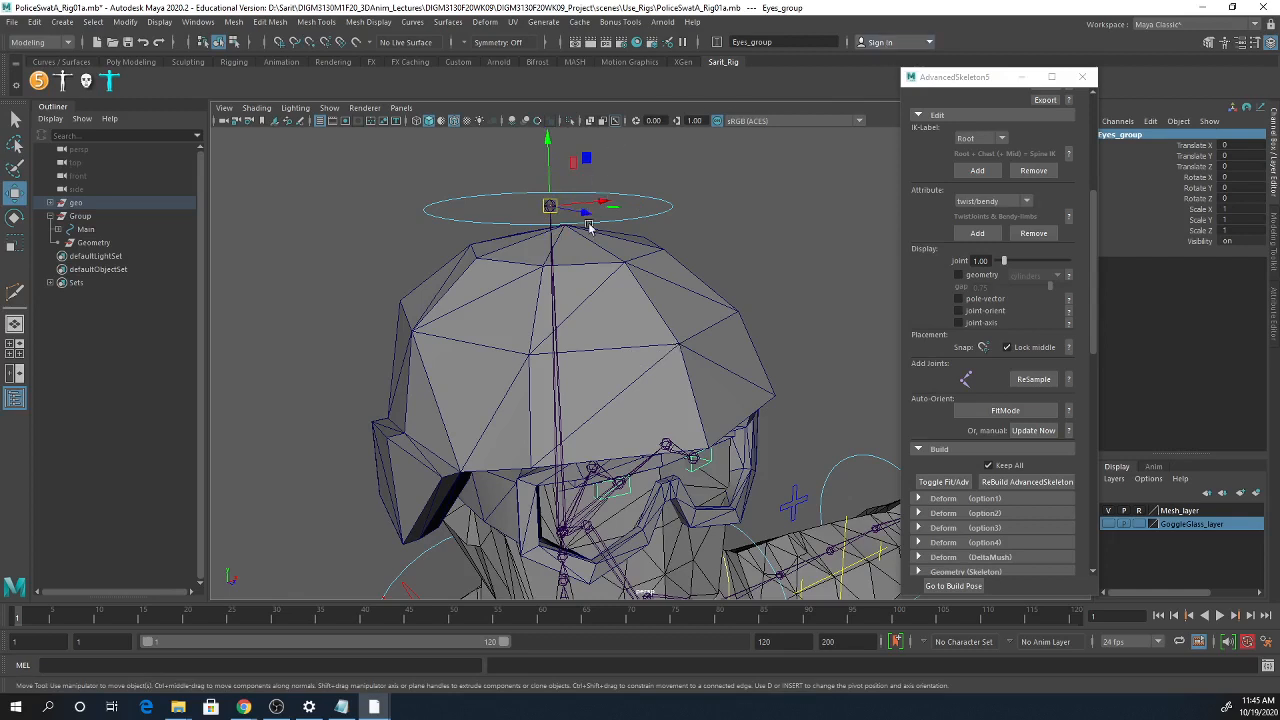
- Parent Eyes_group to the HeadEnd_M joint above the helmet
{"action": "key", "text": "q"}
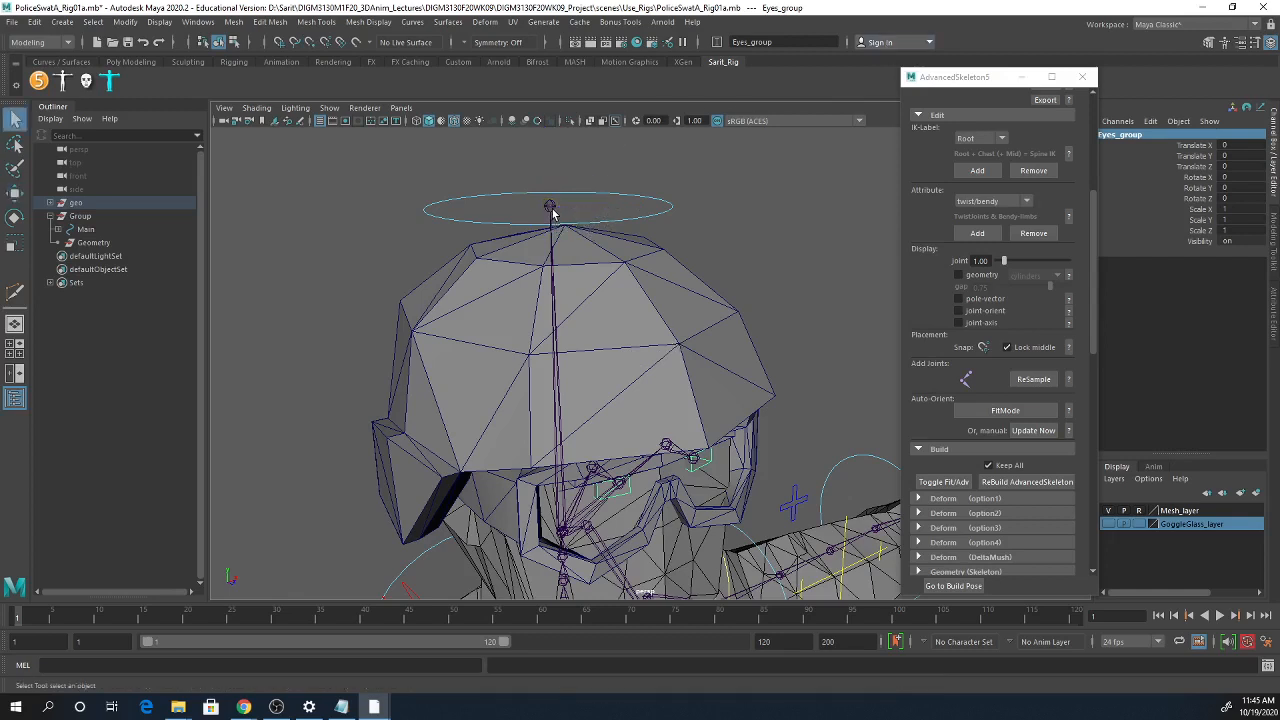
{"action": "left_click", "coordinate": [551, 209]}
{"action": "key", "text": "p"}
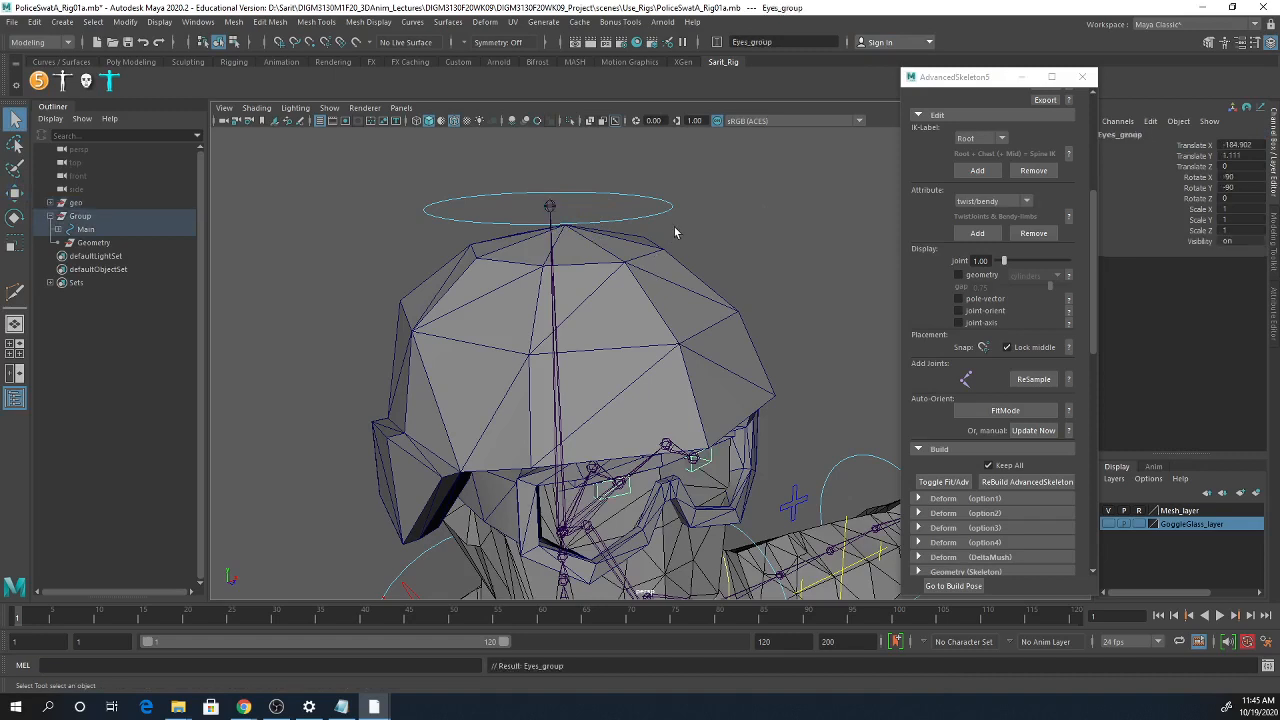
- Expand the hierarchy of Main, DeformationSystem and Root_M and check where Eyes_group sits relative to HeadEnd_M
{"action": "left_click", "coordinate": [58, 230]}
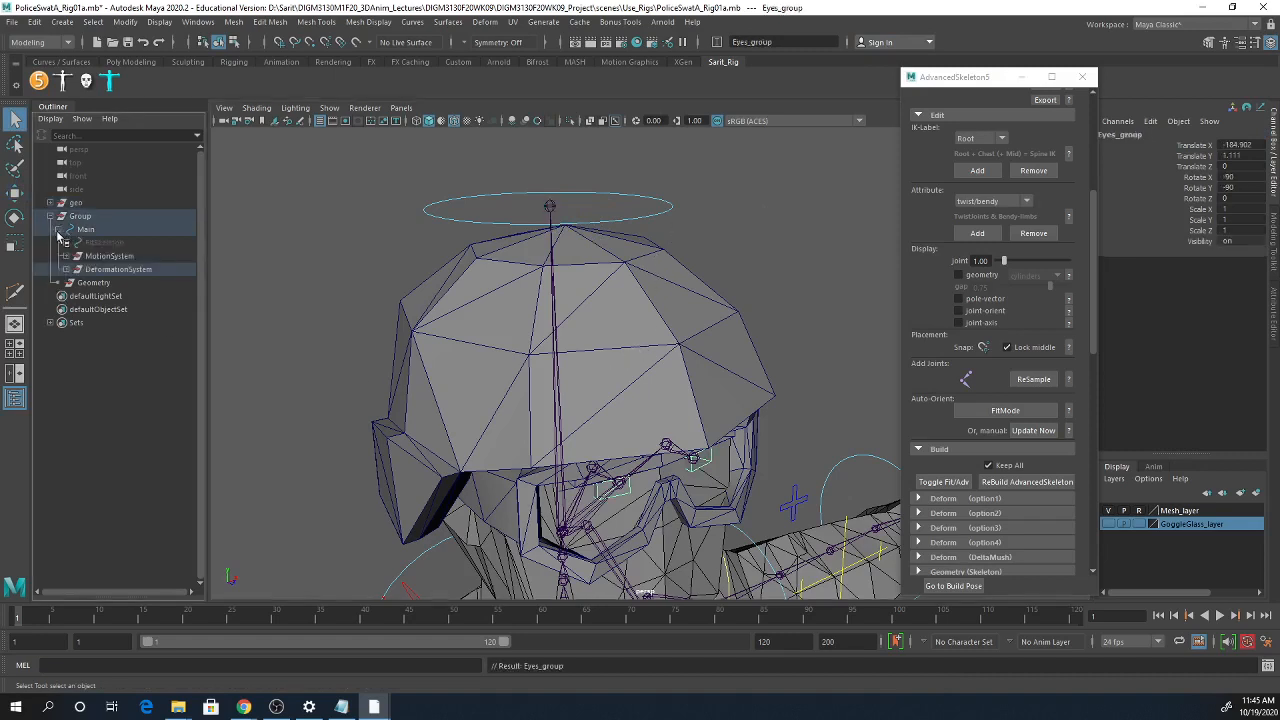
{"action": "left_click", "coordinate": [65, 269]}
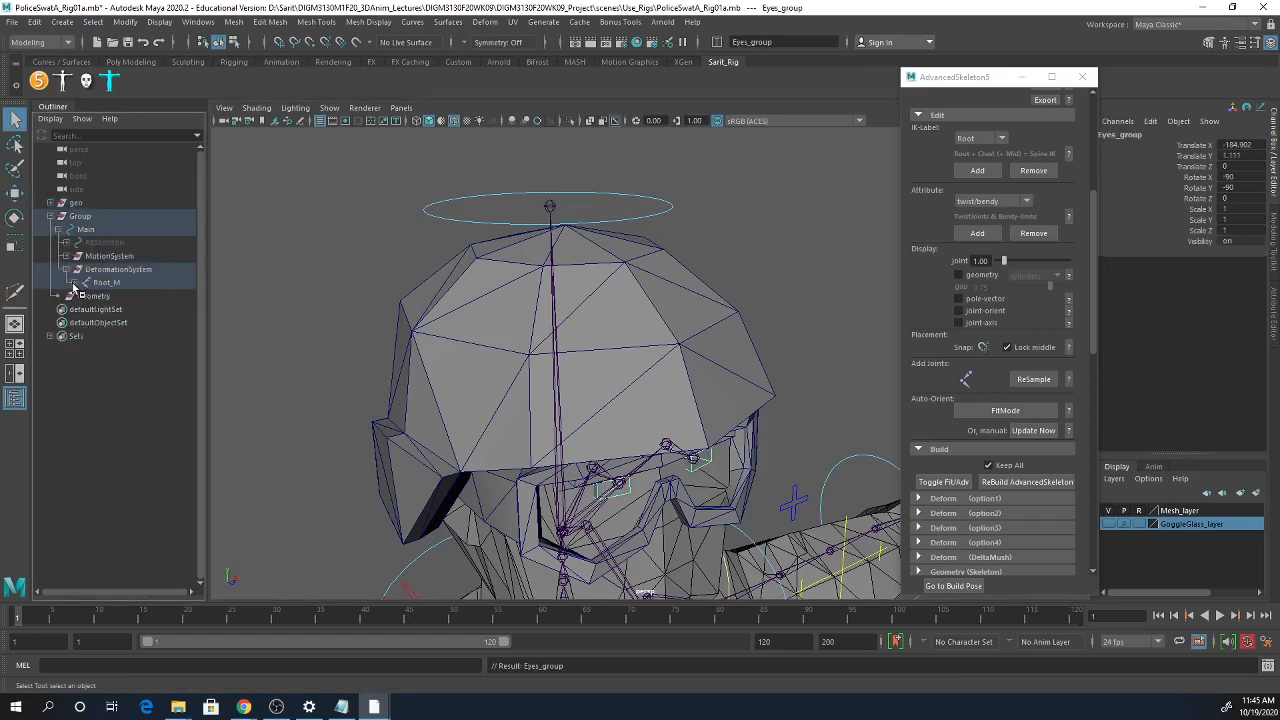
{"action": "left_click", "coordinate": [72, 283], "text": "shift"}
{"action": "scroll", "coordinate": [150, 528], "scroll_direction": "down", "scroll_amount": 3}
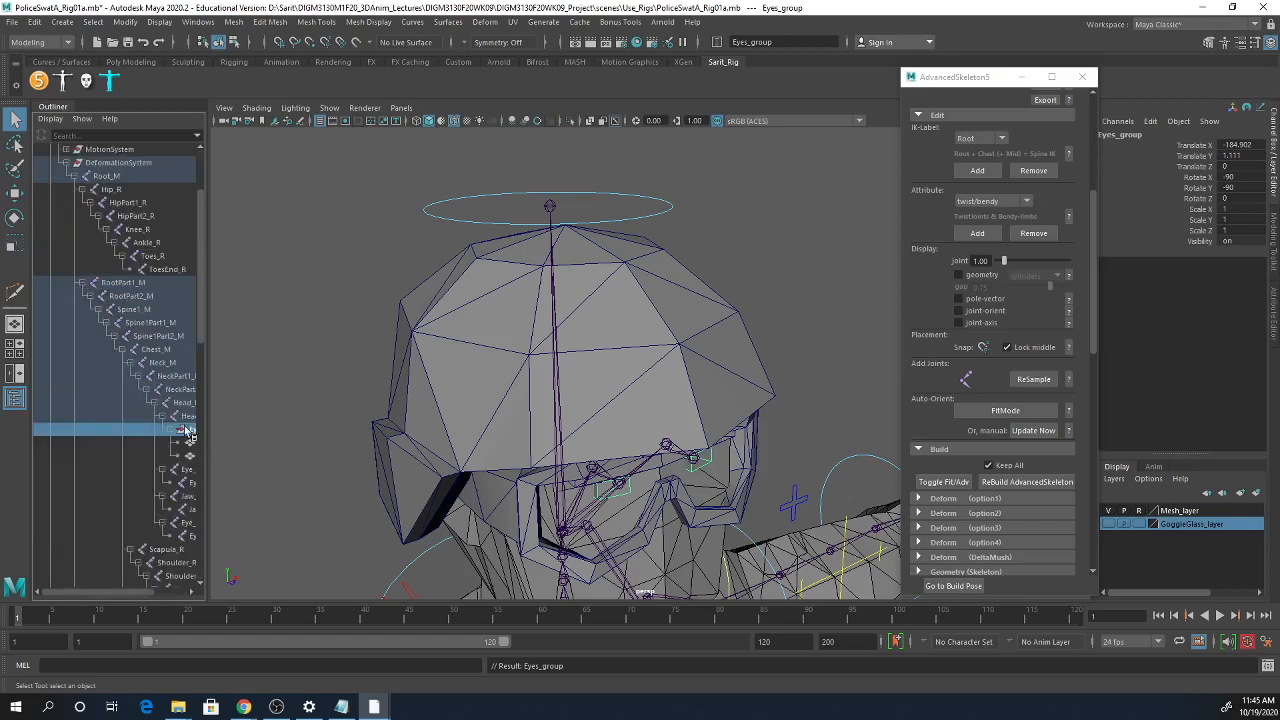
{"action": "left_click_drag", "start_coordinate": [205, 426], "coordinate": [306, 429]}
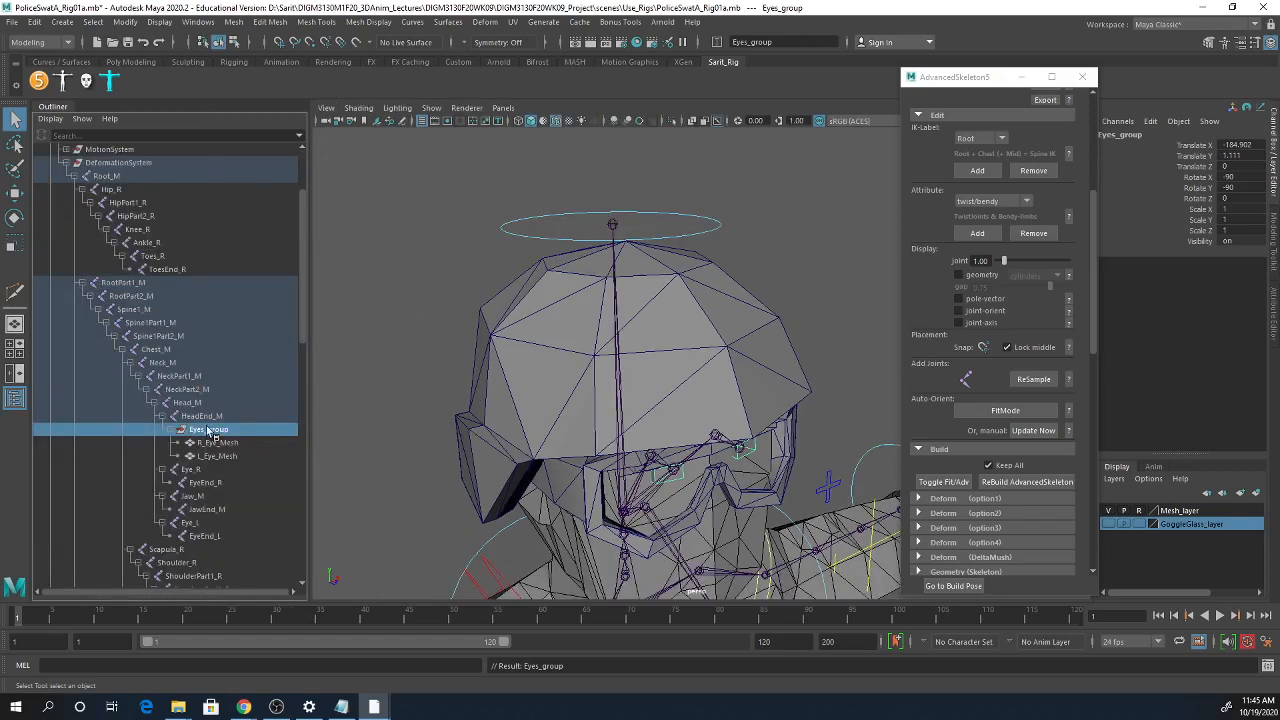
{"action": "left_click", "coordinate": [204, 416]}
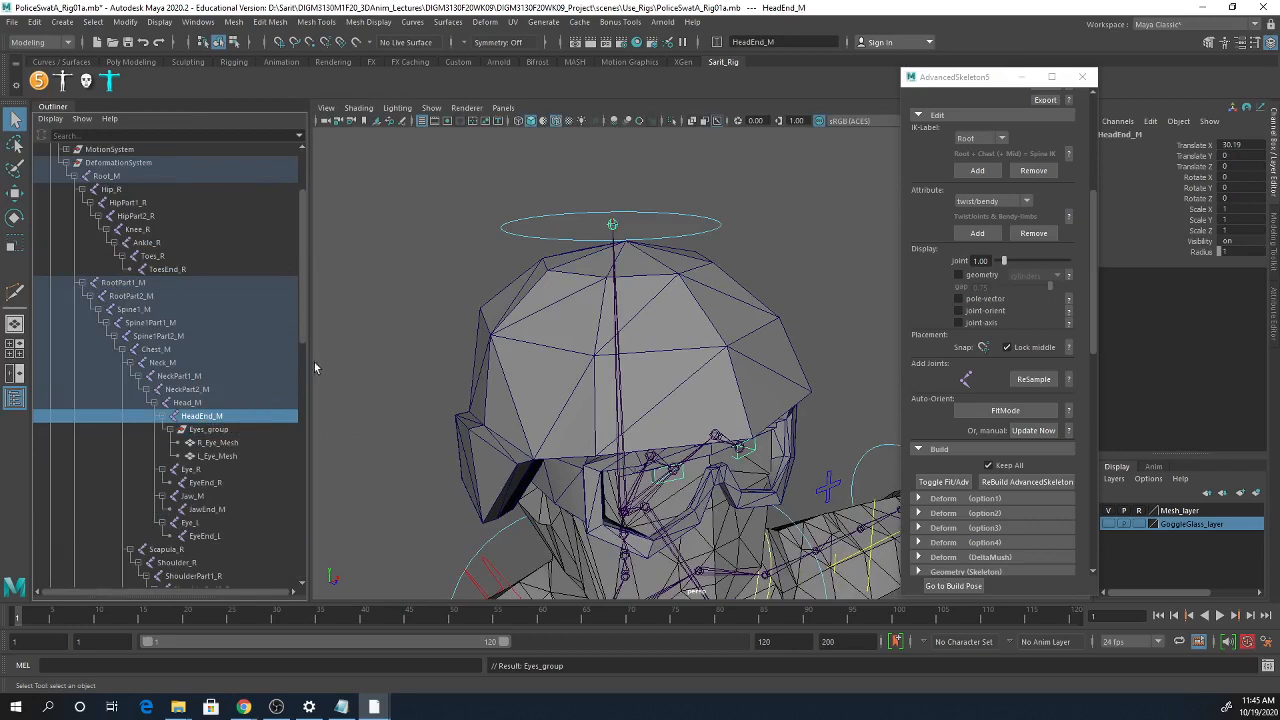
- Test-rotate the FKHead_M control to check how the eyes follow the head, and undo the rotation
{"action": "right_click_drag", "start_coordinate": [800, 298], "coordinate": [571, 321], "text": "alt"}
{"action": "middle_click_drag", "start_coordinate": [735, 421], "coordinate": [680, 269], "text": "alt"}
{"action": "left_click", "coordinate": [628, 168]}
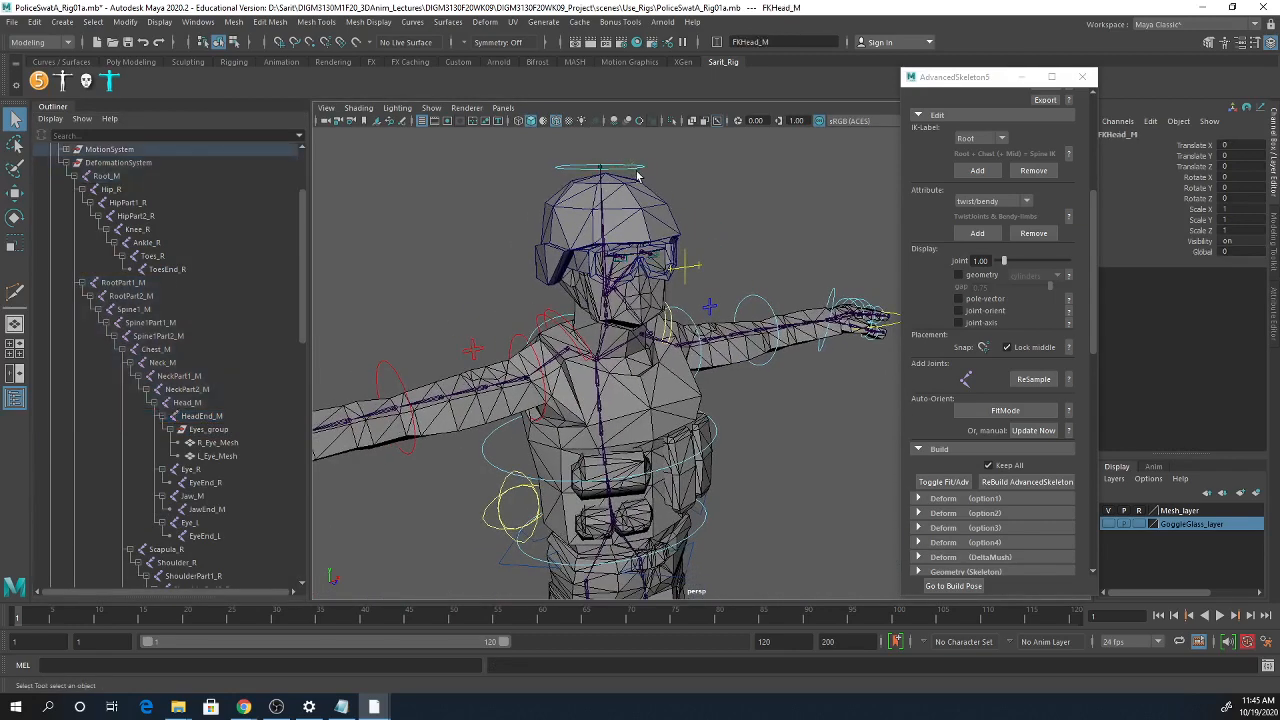
{"action": "key", "text": "e"}
{"action": "left_click_drag", "start_coordinate": [650, 215], "coordinate": [622, 275]}
{"action": "key", "text": "ctrl+z"}
- Examine the eyes behind the goggles by selecting the right and left eye meshes
{"action": "right_click_drag", "start_coordinate": [708, 298], "coordinate": [862, 271], "text": "alt"}
{"action": "middle_click_drag", "start_coordinate": [790, 262], "coordinate": [789, 298], "text": "alt"}
{"action": "right_click_drag", "start_coordinate": [795, 290], "coordinate": [926, 273], "text": "alt"}
{"action": "middle_click_drag", "start_coordinate": [790, 243], "coordinate": [785, 281], "text": "alt"}
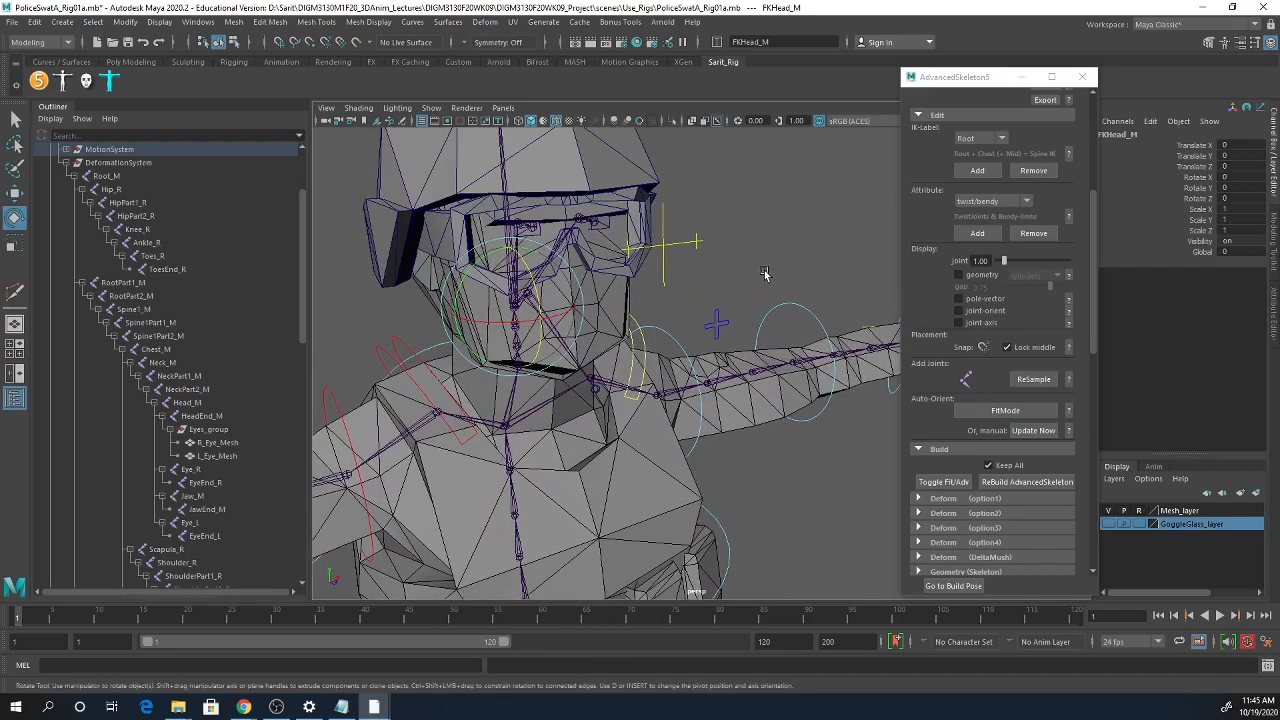
{"action": "left_click", "coordinate": [764, 274]}
{"action": "left_click", "coordinate": [532, 234]}
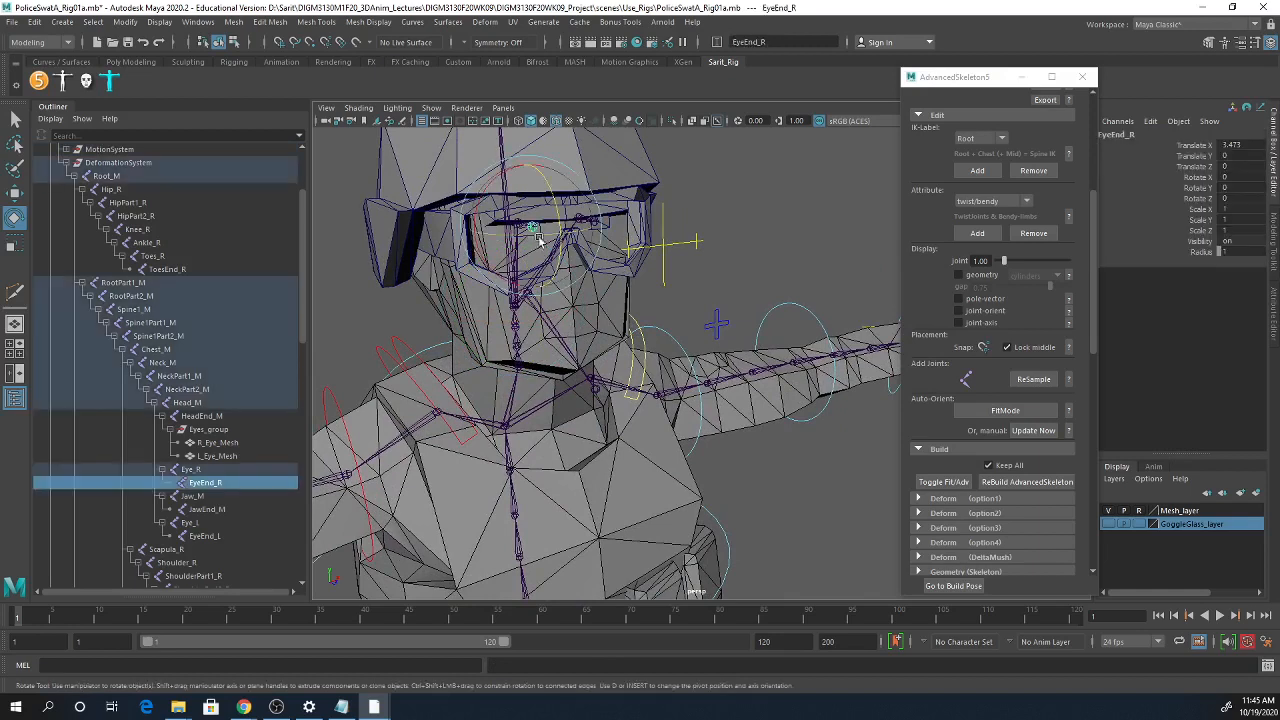
{"action": "left_click", "coordinate": [742, 192]}
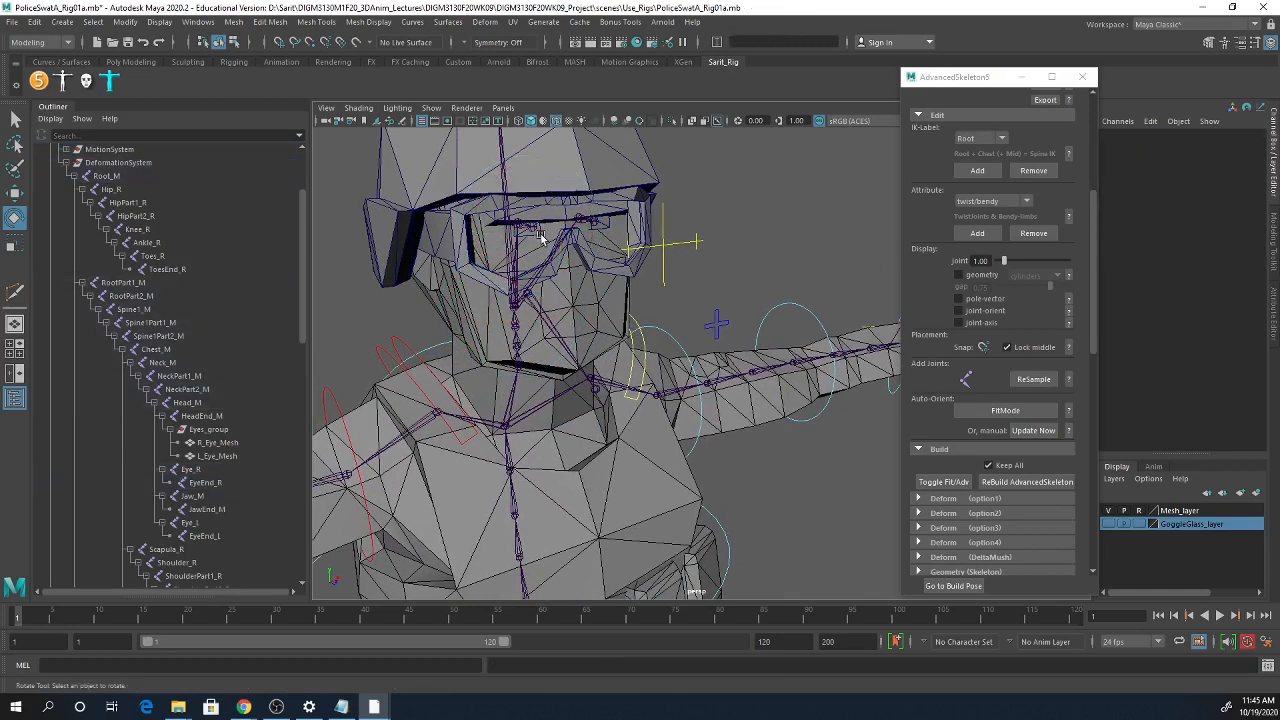
{"action": "left_click", "coordinate": [540, 237]}
{"action": "left_click", "coordinate": [598, 226]}
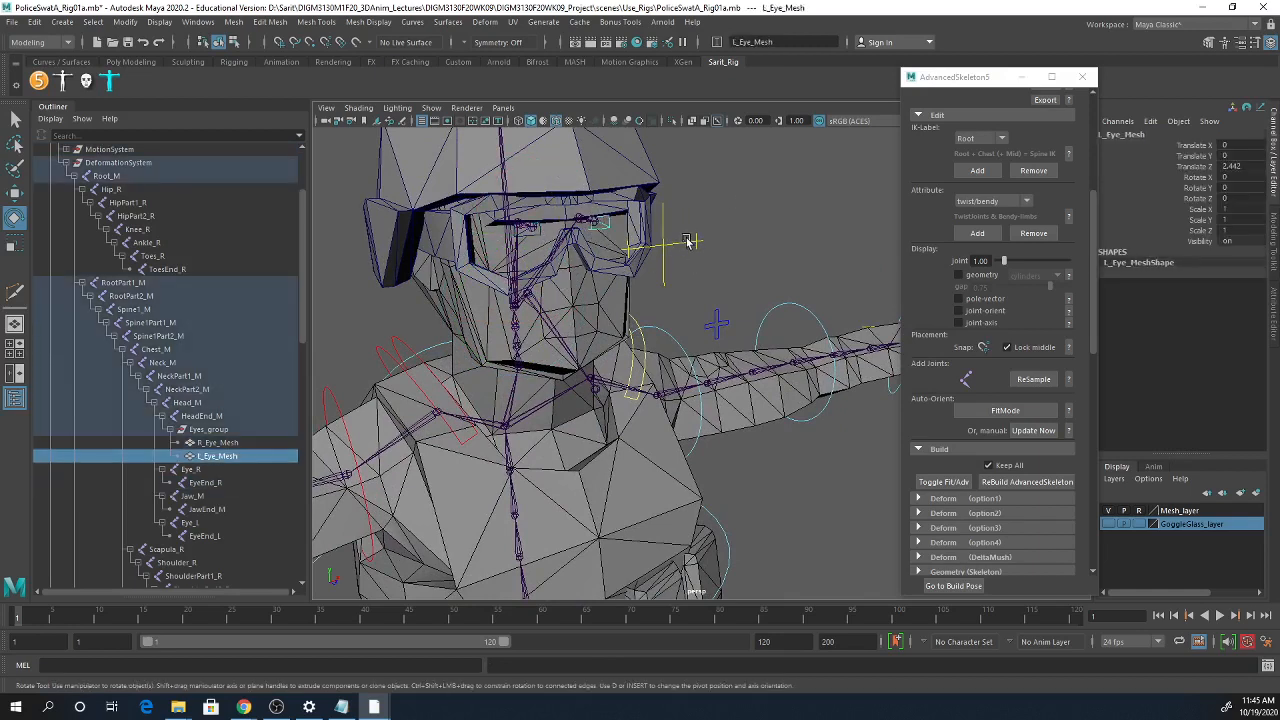
- Point constrain R_Eye_Mesh to the AimEye_M control with Maintain offset on and only the X and Y axes constrained
{"action": "left_click", "coordinate": [688, 241]}
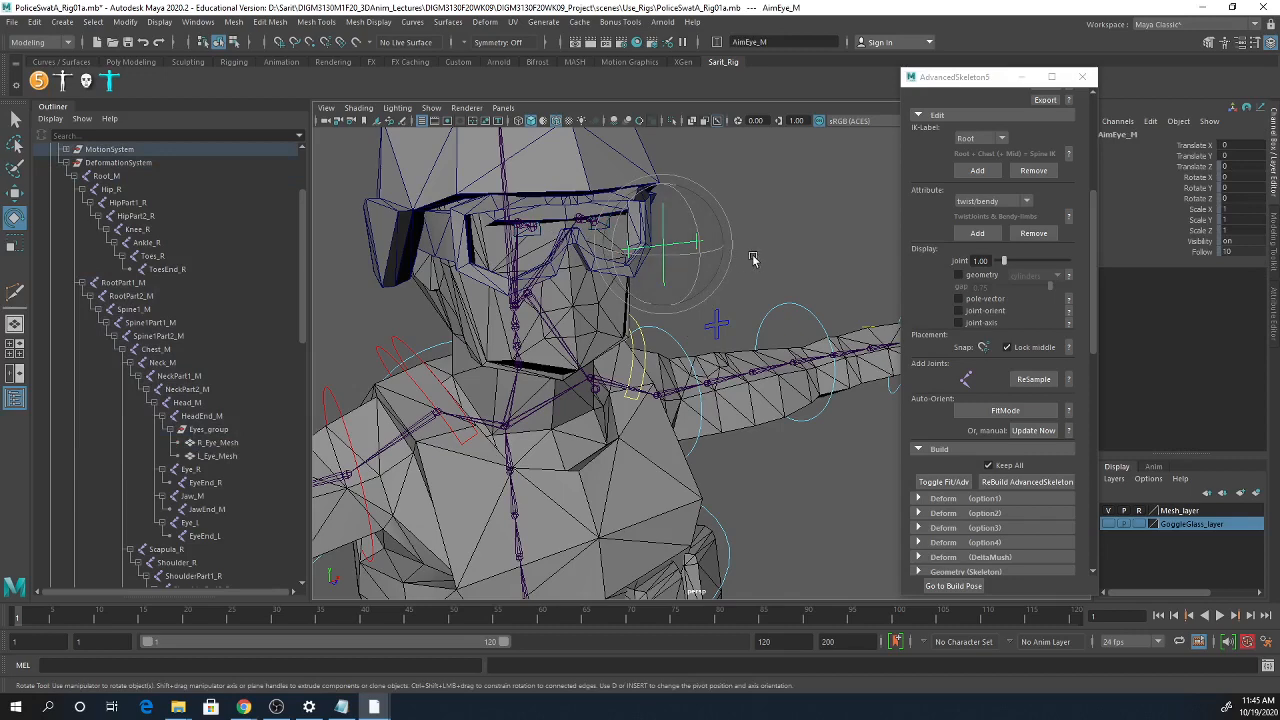
{"action": "key", "text": "q"}
{"action": "right_click_drag", "start_coordinate": [646, 291], "coordinate": [703, 289], "text": "alt"}
{"action": "middle_click_drag", "start_coordinate": [646, 282], "coordinate": [673, 299], "text": "alt"}
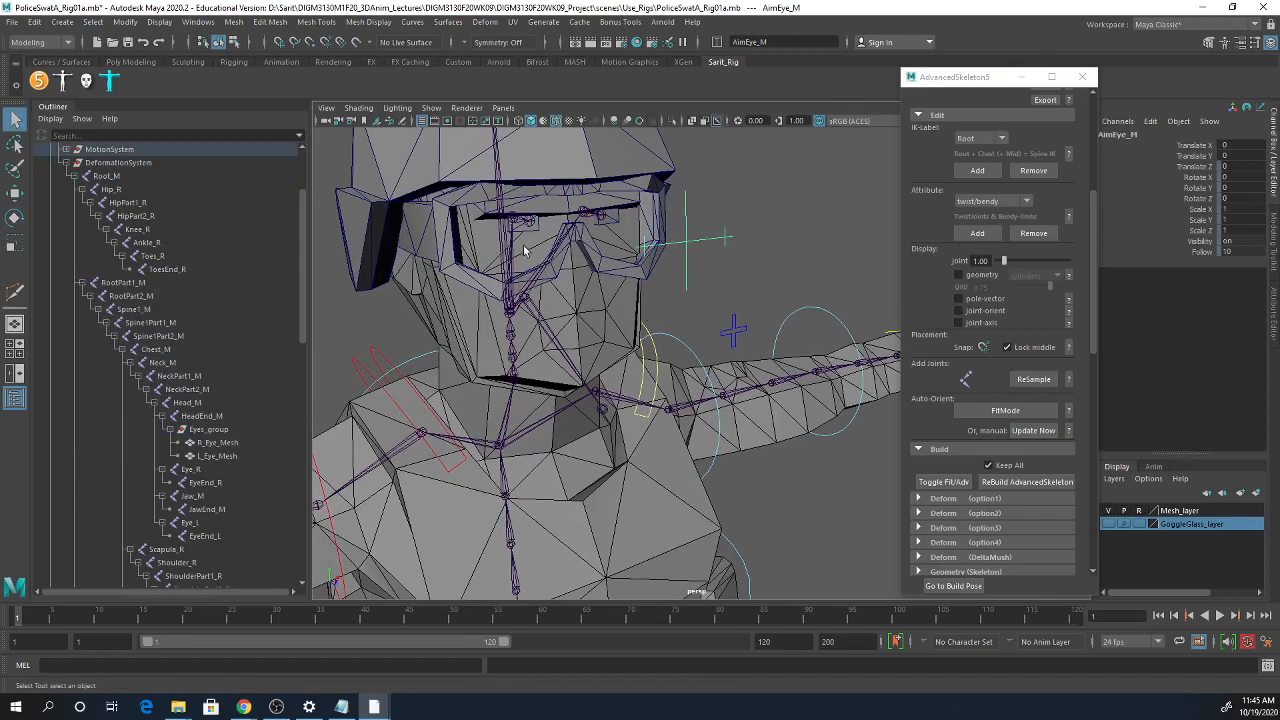
{"action": "left_click", "coordinate": [524, 234]}
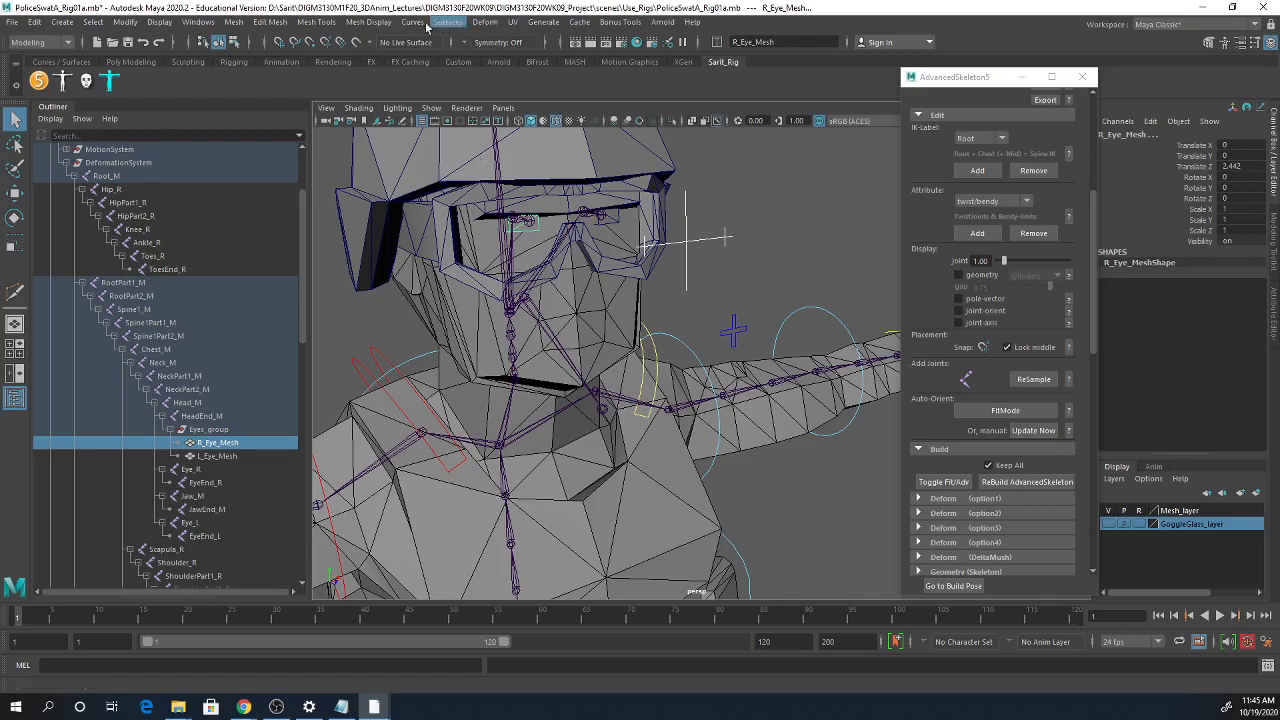
{"action": "left_click", "coordinate": [58, 42]}
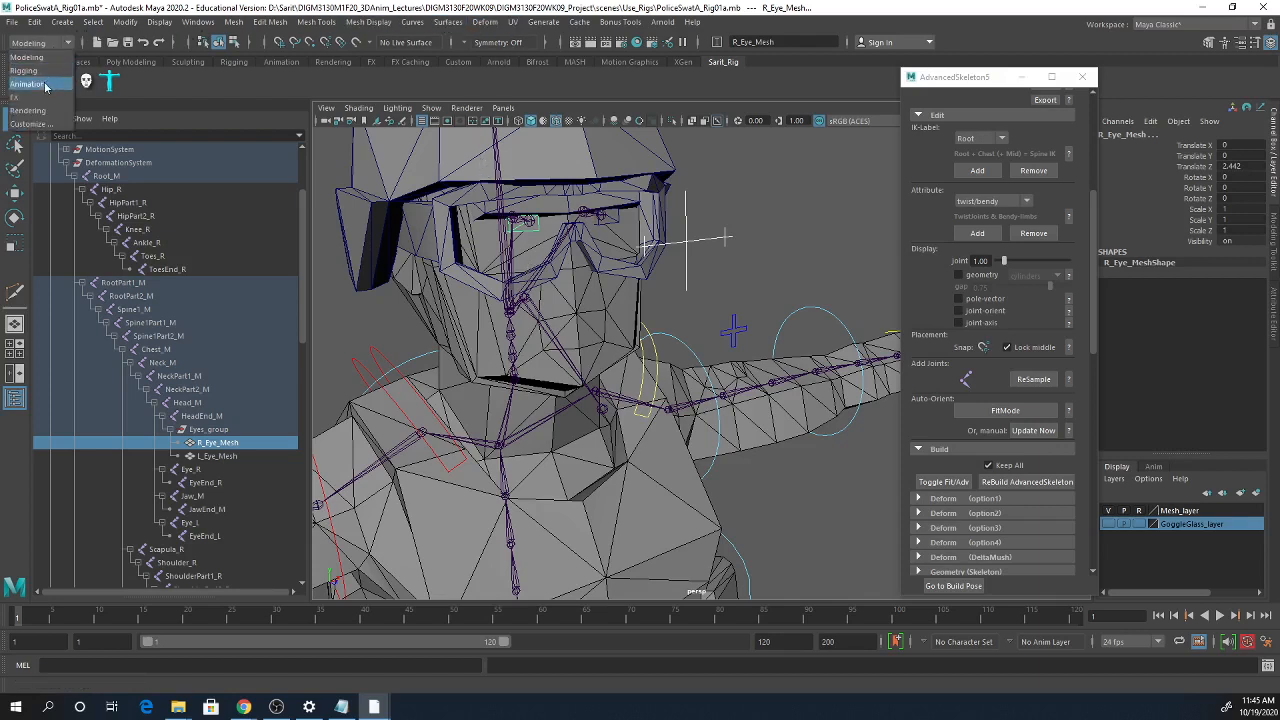
{"action": "left_click", "coordinate": [40, 71]}
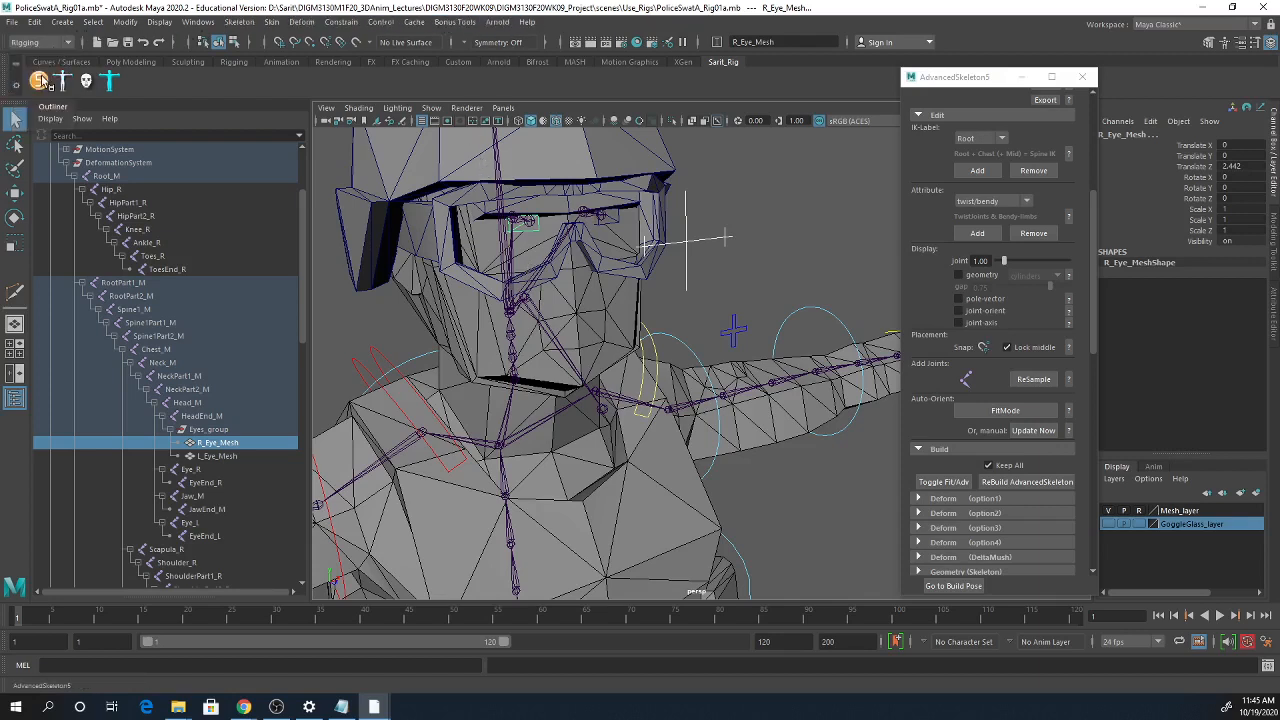
{"action": "left_click", "coordinate": [340, 22]}
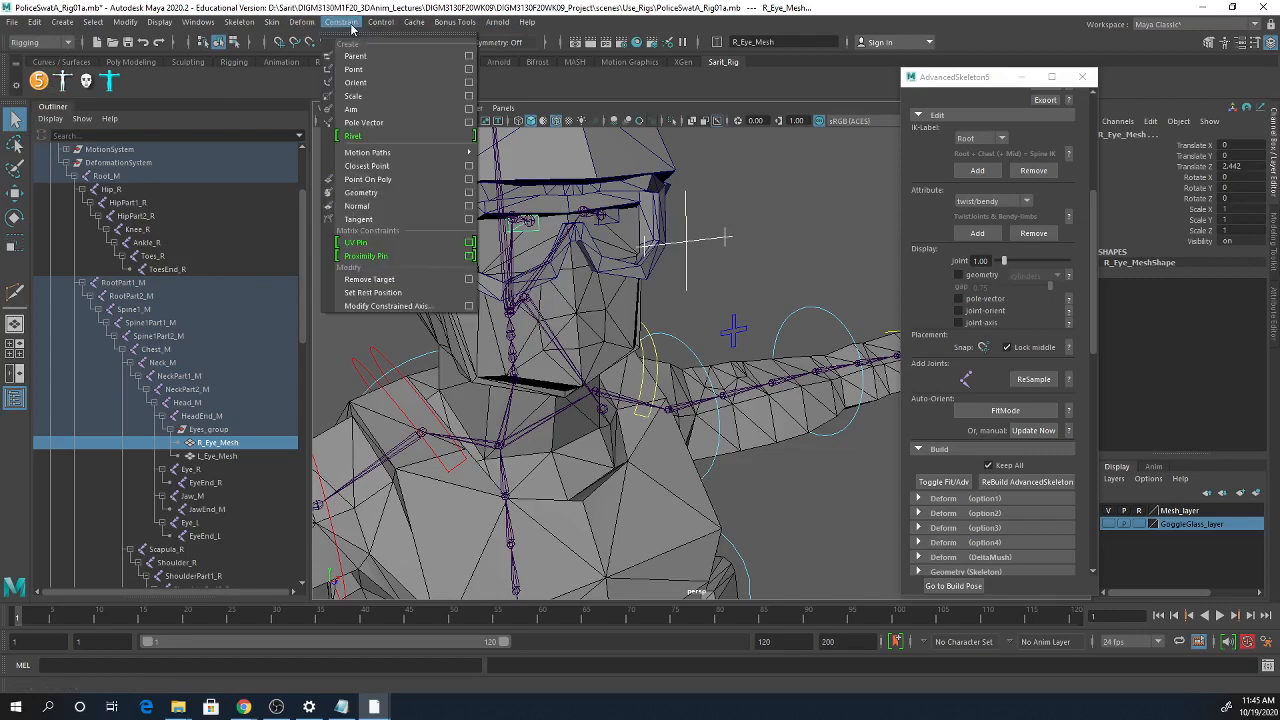
{"action": "left_click", "coordinate": [469, 70]}
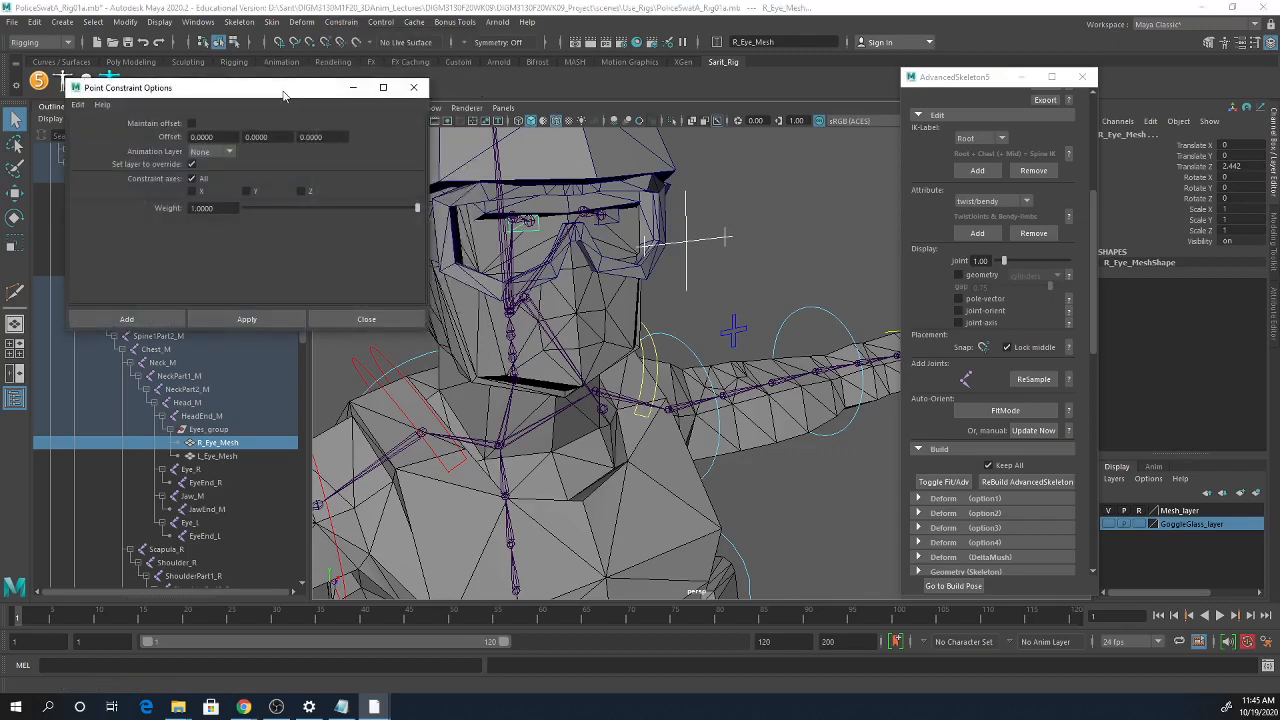
{"action": "left_click_drag", "start_coordinate": [283, 95], "coordinate": [337, 209]}
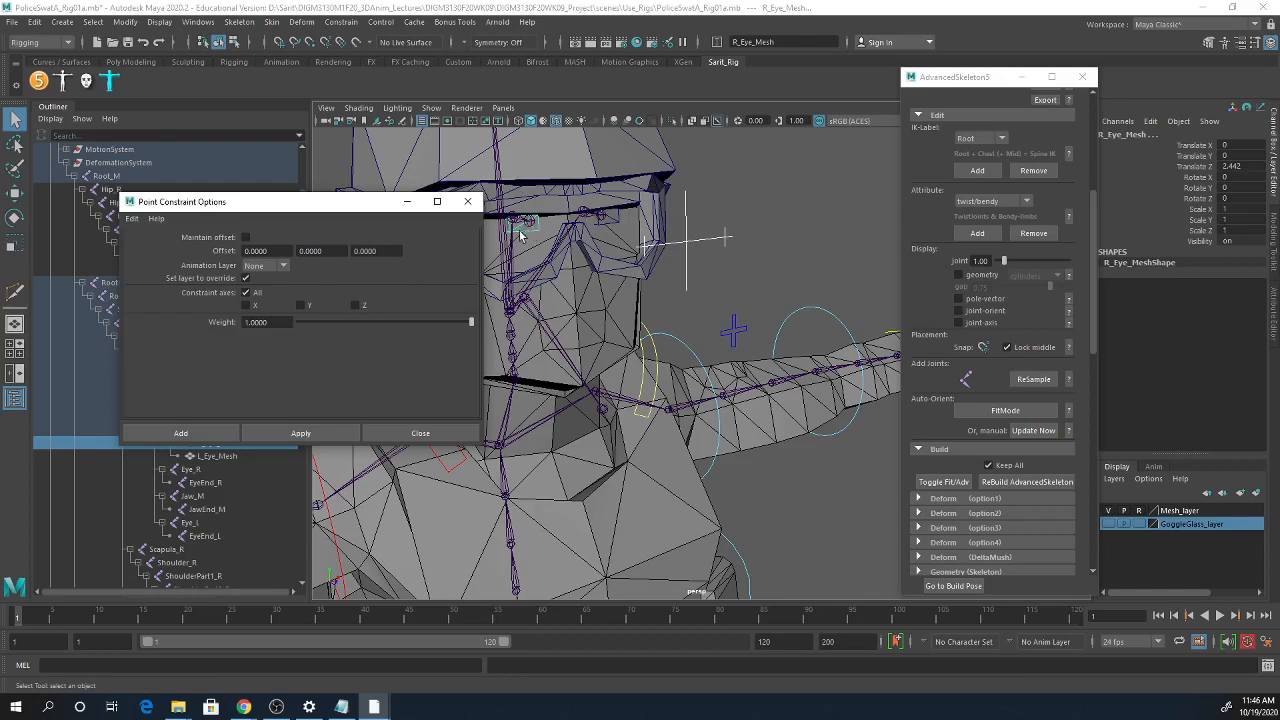
{"action": "left_click", "coordinate": [245, 237]}
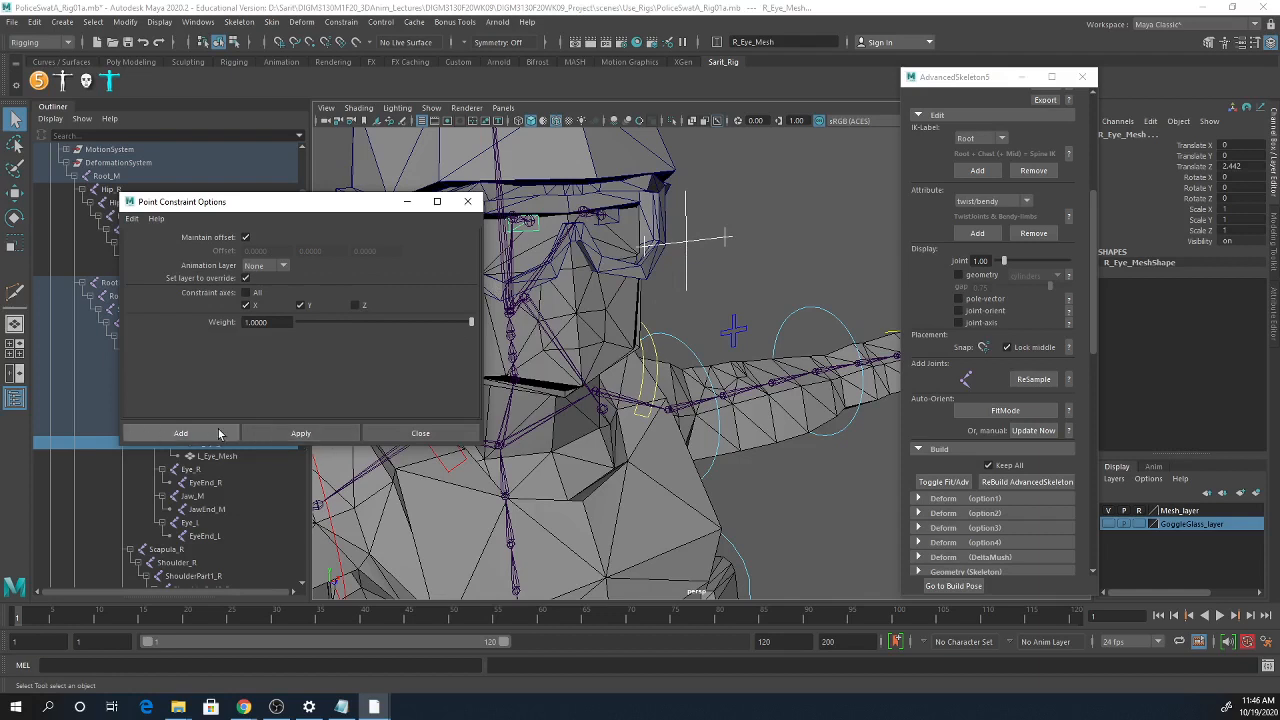
{"action": "left_click", "coordinate": [257, 435]}
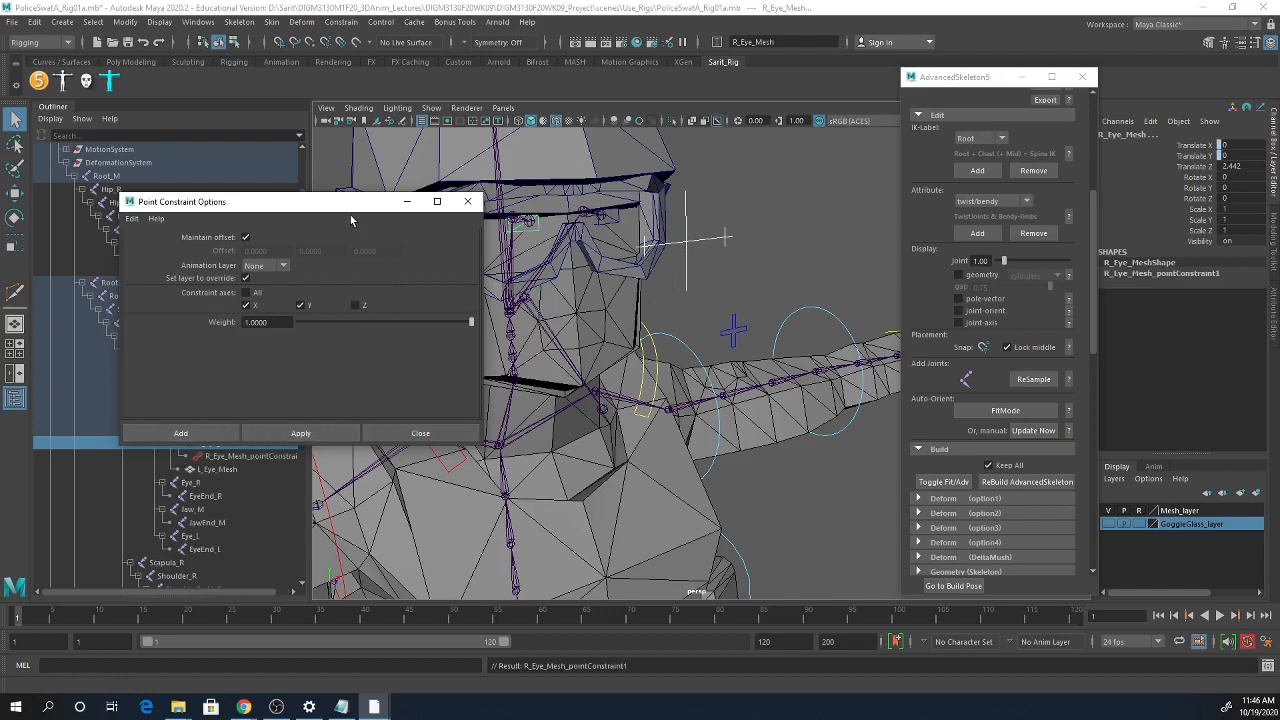
- Test the right eye's constraint by moving the AimEye_M control along X, and undo the move
{"action": "left_click", "coordinate": [700, 237]}
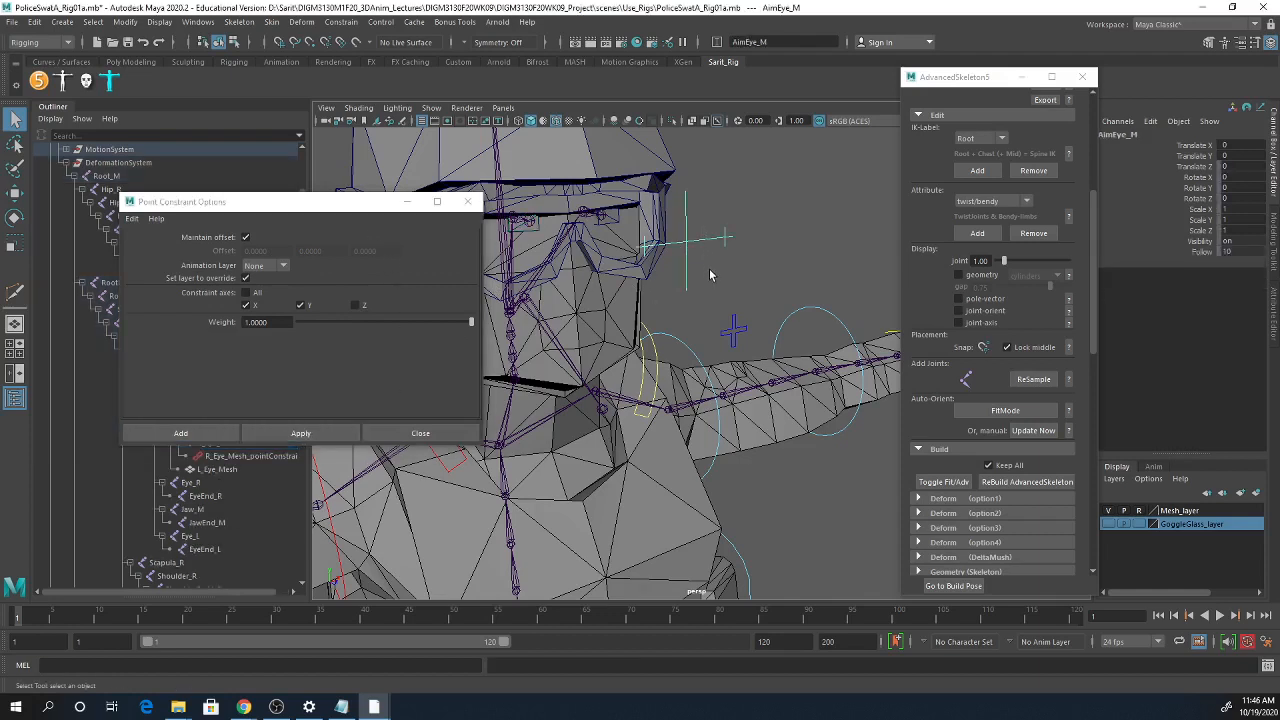
{"action": "key", "text": "w"}
{"action": "left_click_drag", "start_coordinate": [722, 240], "coordinate": [1017, 243]}
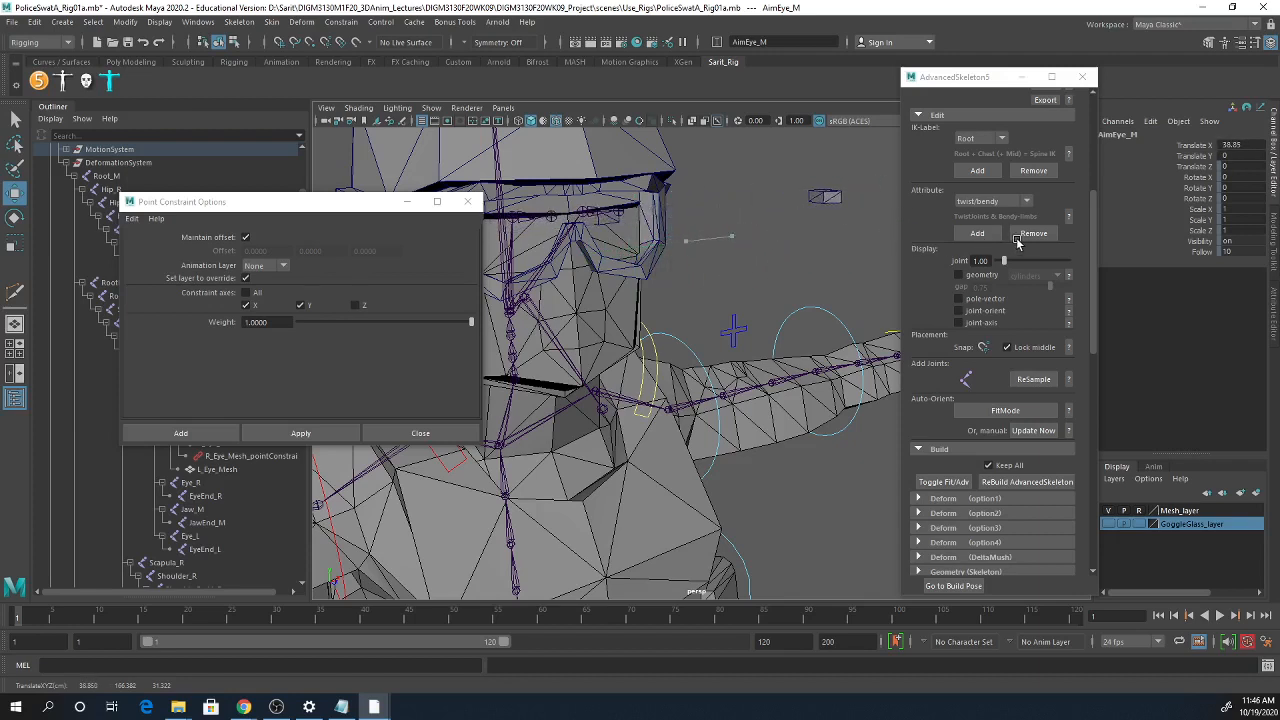
{"action": "key", "text": "ctrl+z"}
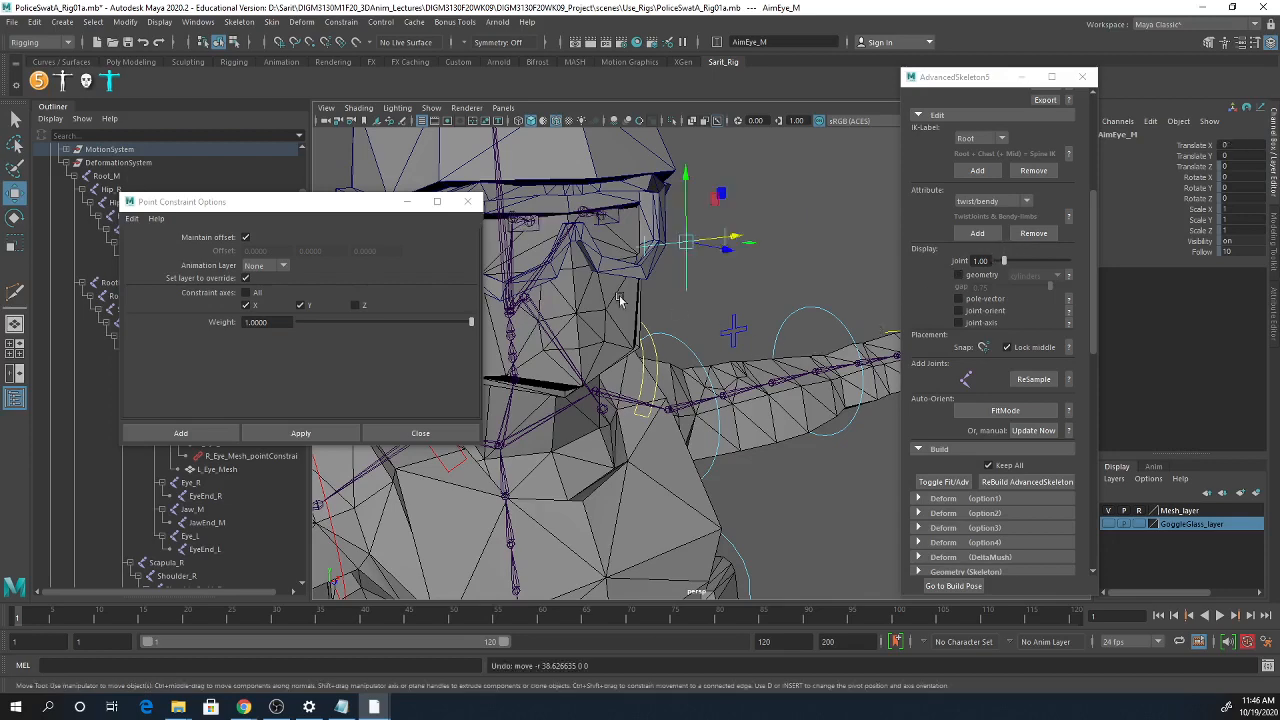
{"action": "mouse_move", "coordinate": [603, 299]}
{"action": "left_mouse_down", "text": "alt"}
{"action": "mouse_move", "coordinate": [640, 285]}
{"action": "mouse_move", "coordinate": [596, 281]}
{"action": "left_mouse_up", "text": "alt"}
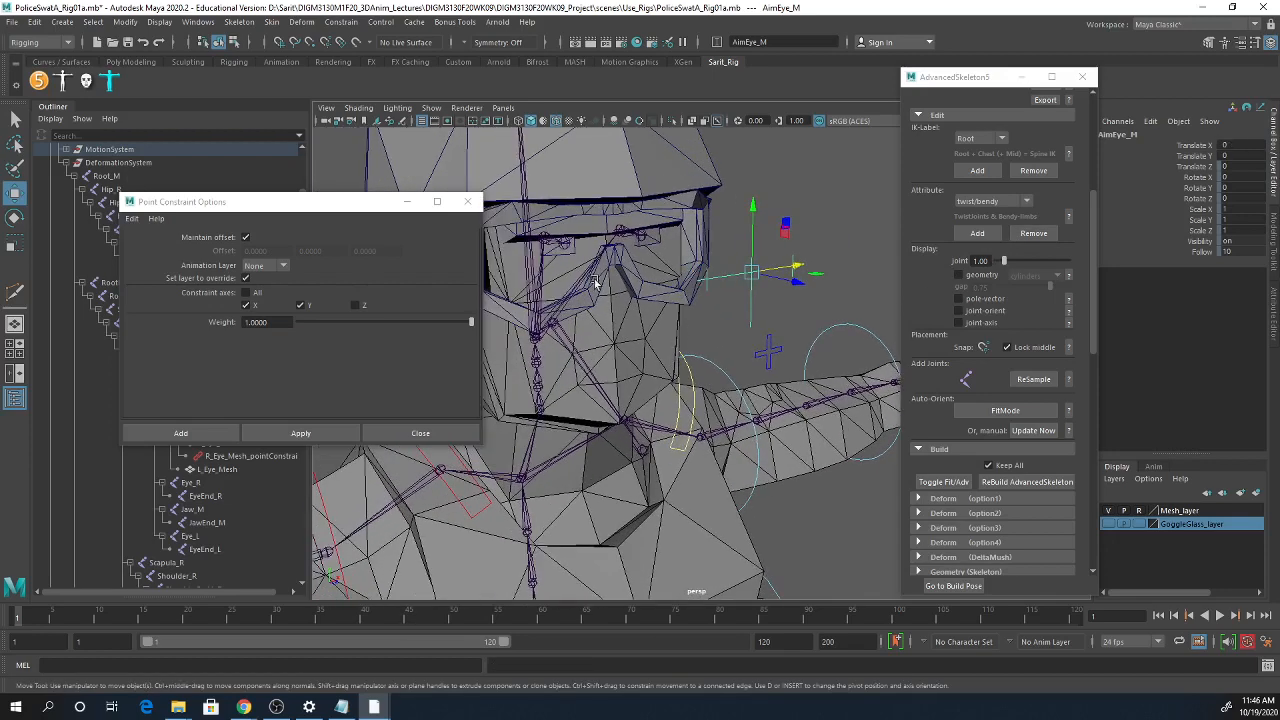
- Point constrain L_Eye_Mesh to the AimEye_M control with Maintain offset on and only X and Y constrained, and close the constraint options
{"action": "left_click", "coordinate": [564, 250]}
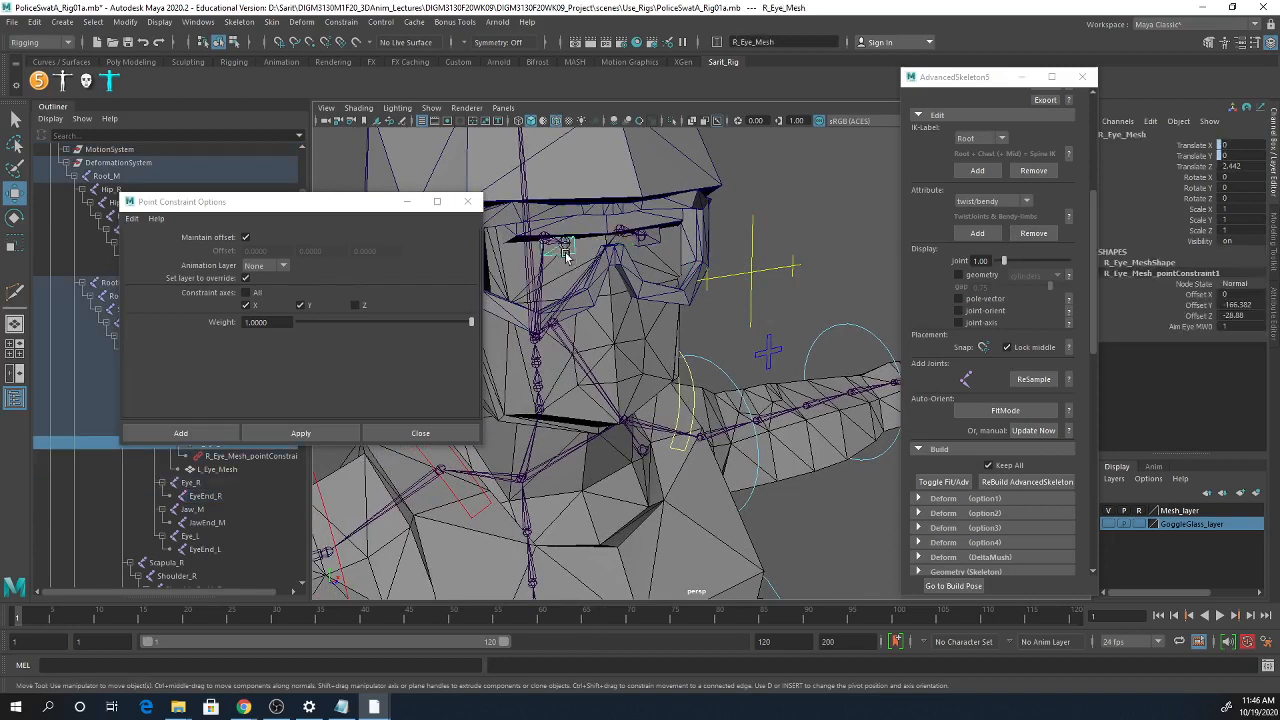
{"action": "left_click", "coordinate": [564, 247]}
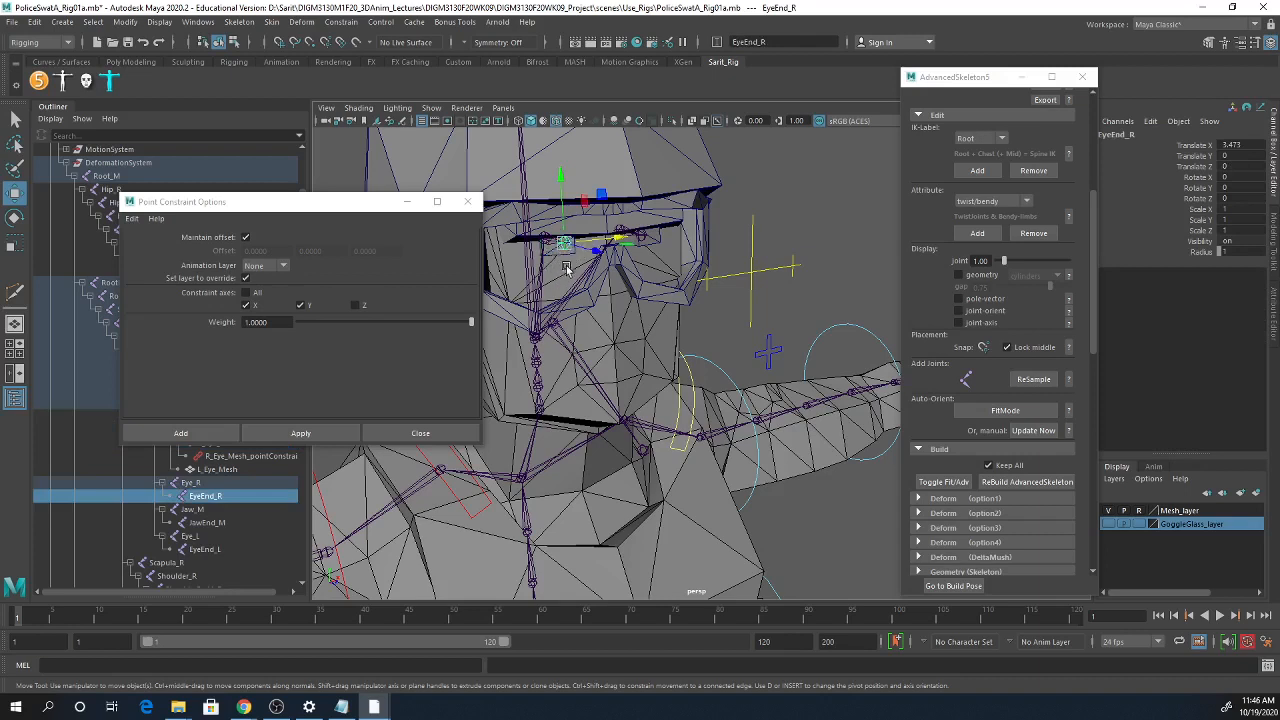
{"action": "left_click", "coordinate": [660, 246]}
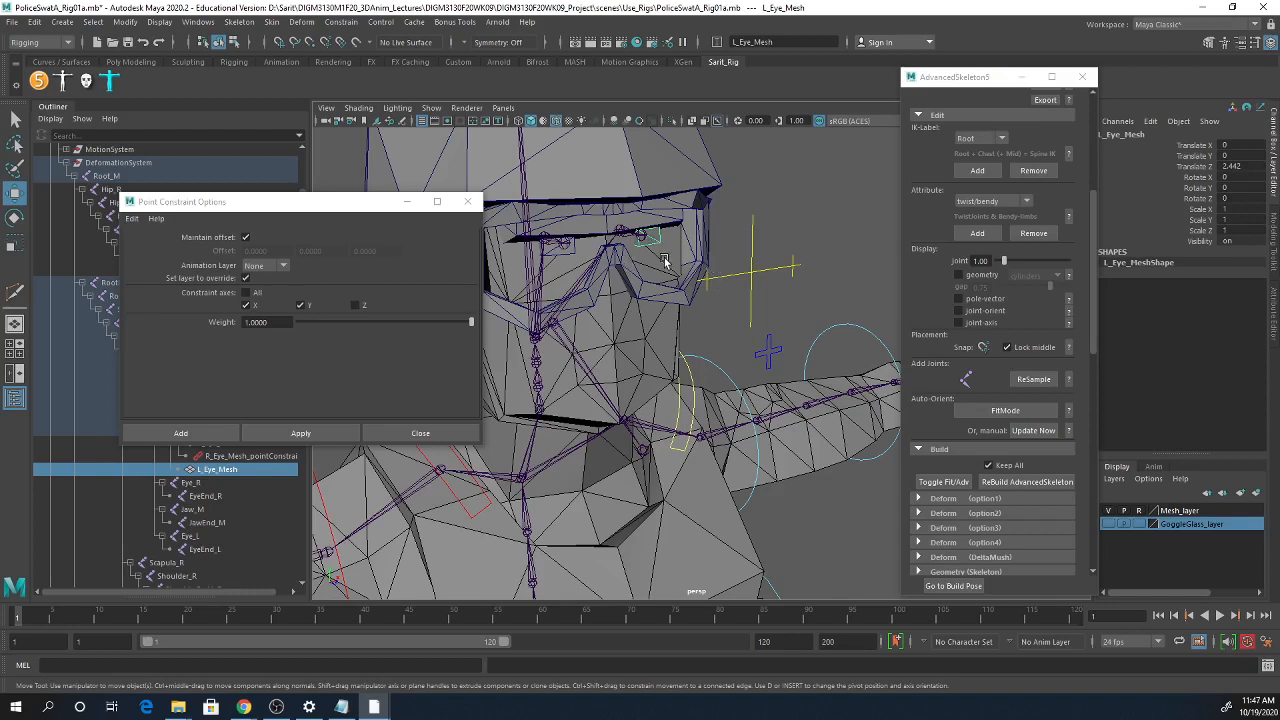
{"action": "left_click", "coordinate": [737, 284]}
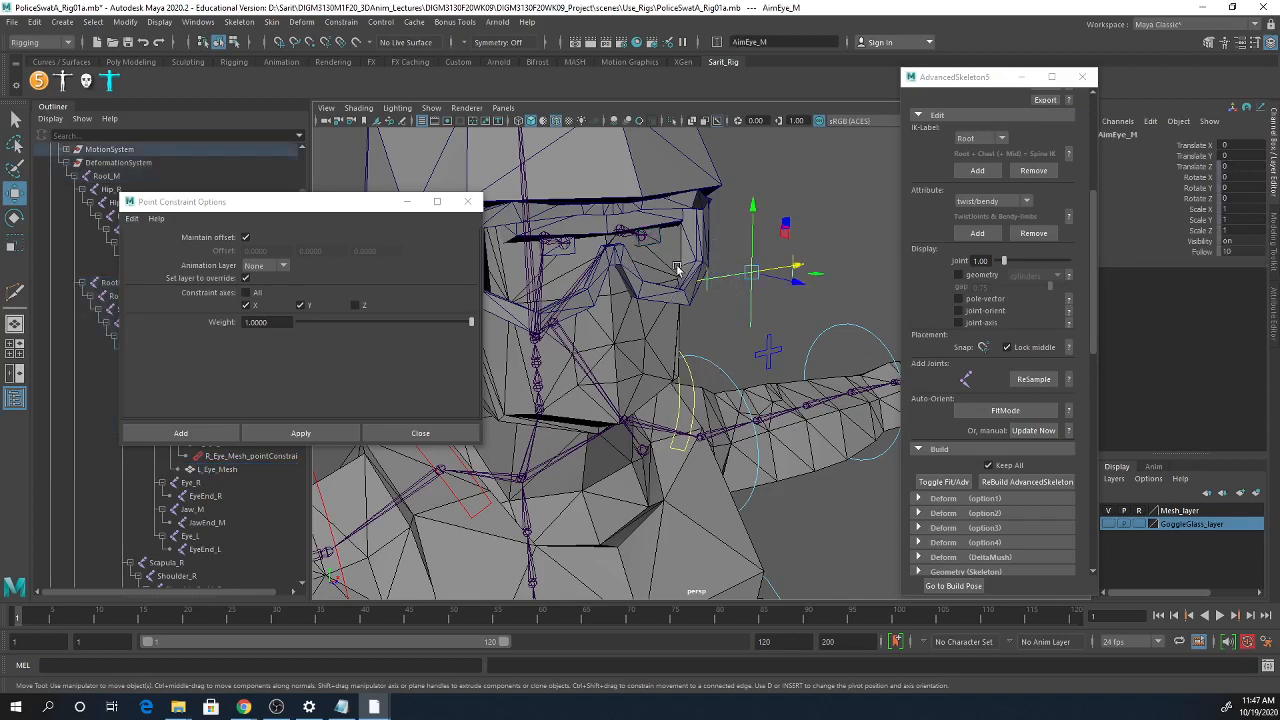
{"action": "left_click", "coordinate": [646, 241]}
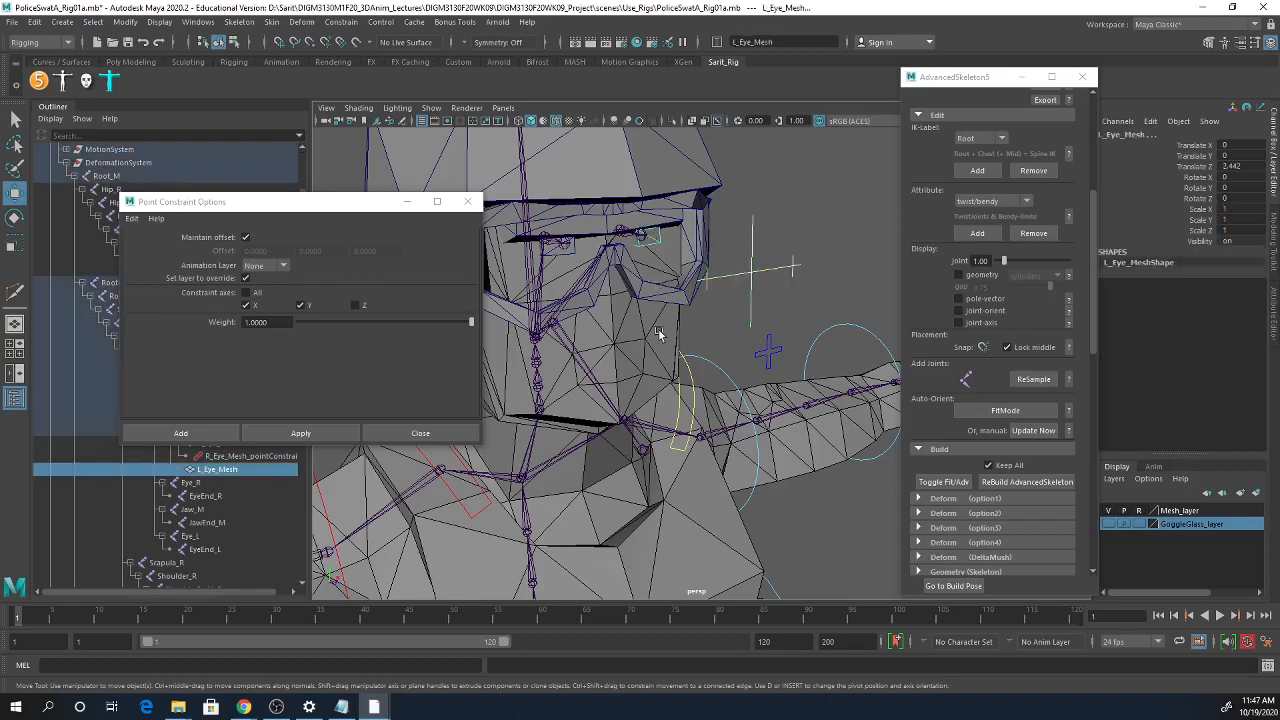
{"action": "left_click", "coordinate": [290, 434]}
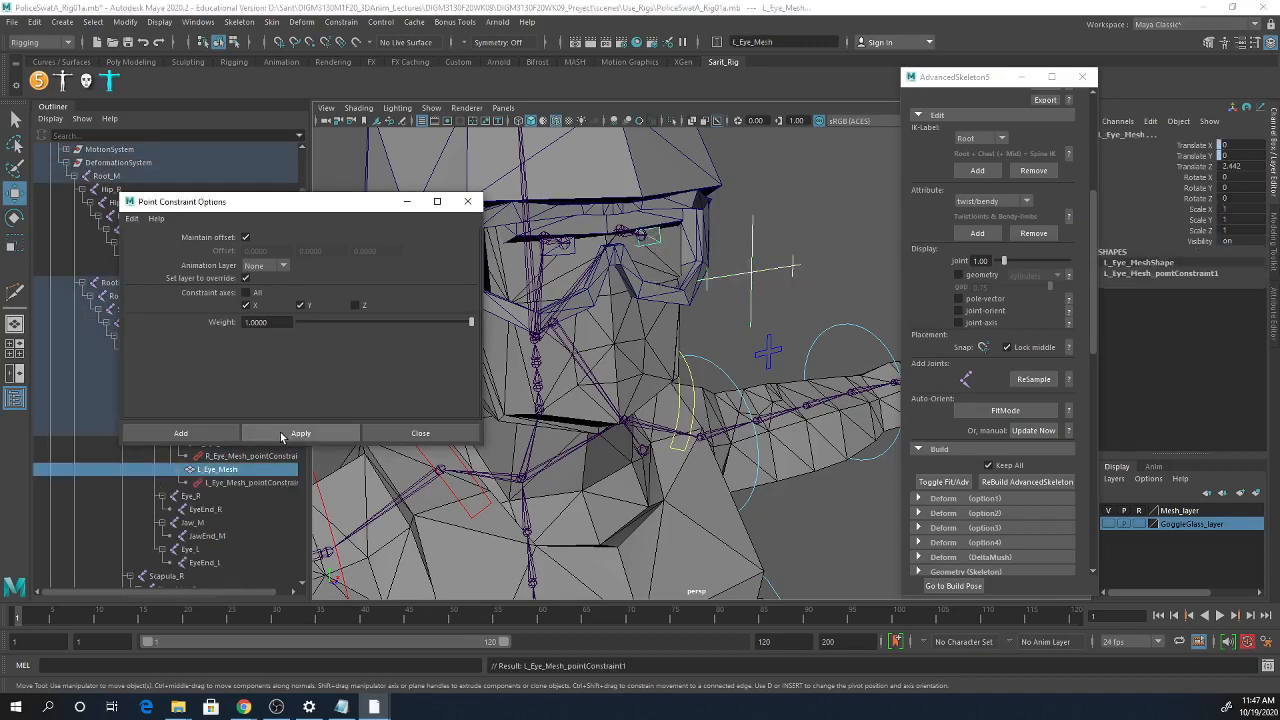
{"action": "left_click", "coordinate": [468, 203]}
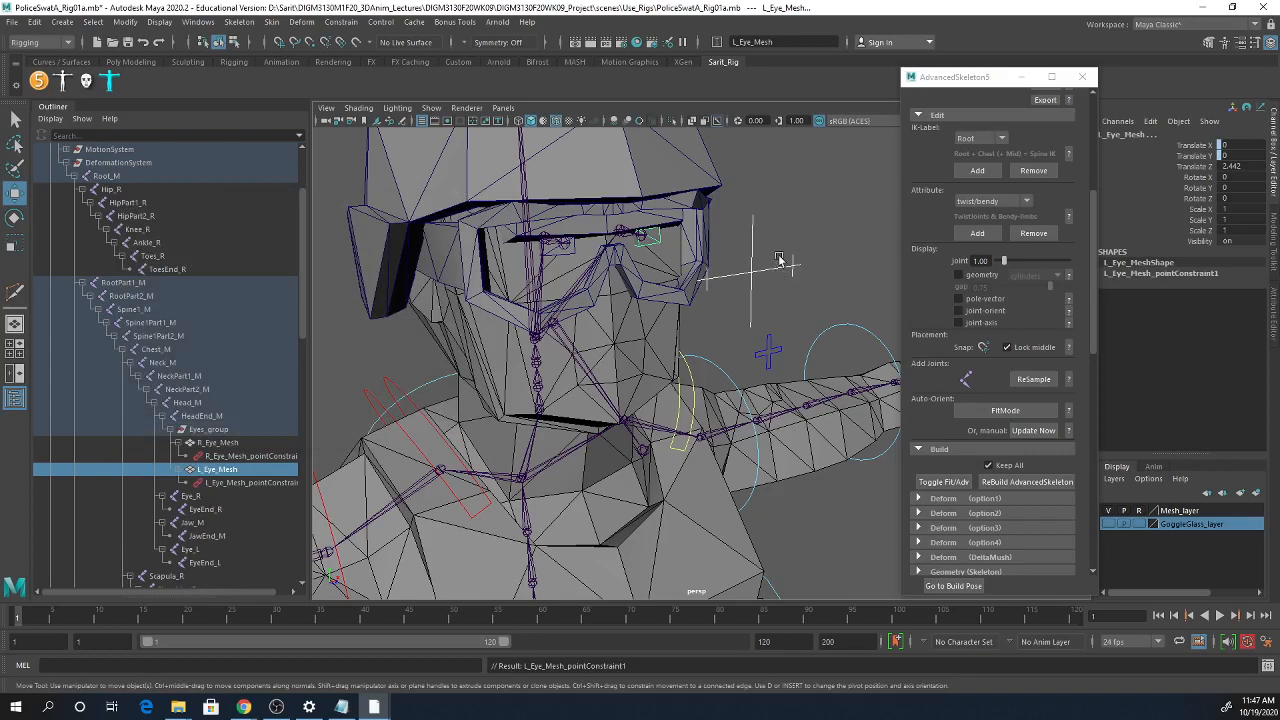
- Turn on textured display and move the AimEye_M control to about 2.86 along X to test both eyes
{"action": "left_click", "coordinate": [777, 268]}
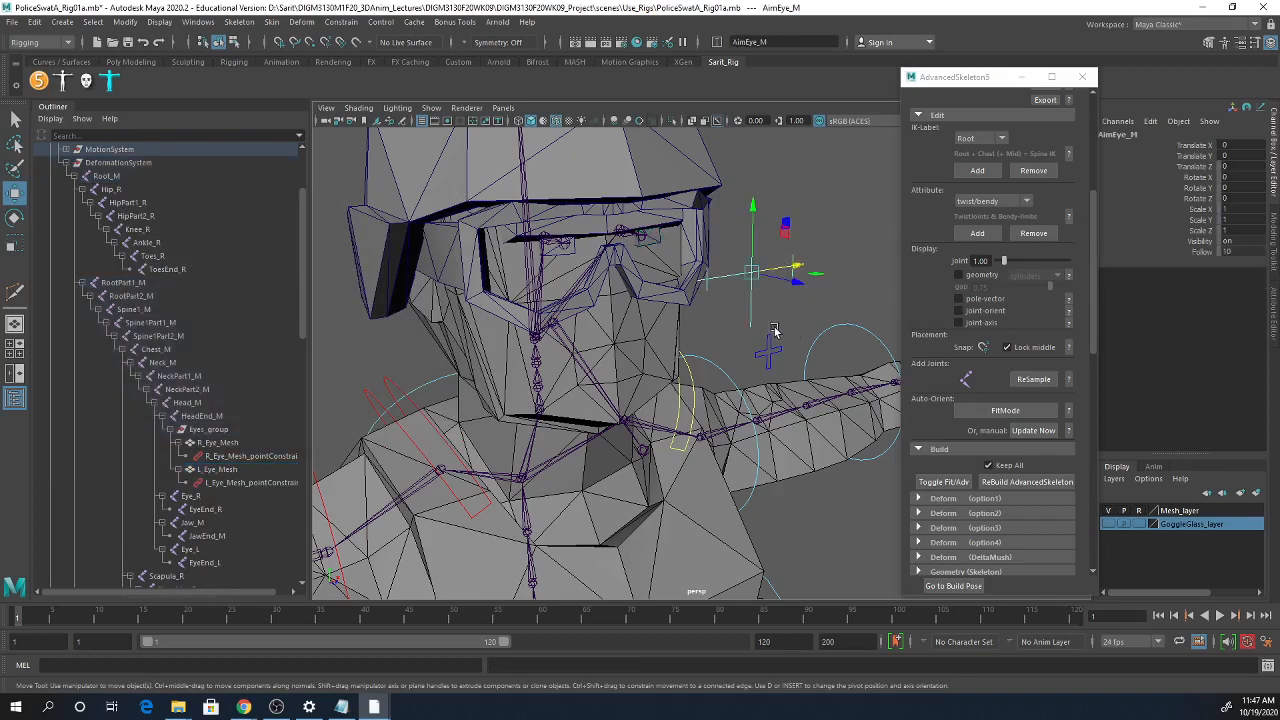
{"action": "mouse_move", "coordinate": [778, 326]}
{"action": "left_mouse_down", "text": "alt"}
{"action": "mouse_move", "coordinate": [745, 332]}
{"action": "mouse_move", "coordinate": [758, 305]}
{"action": "mouse_move", "coordinate": [748, 264]}
{"action": "mouse_move", "coordinate": [781, 263]}
{"action": "left_mouse_up", "text": "alt"}
{"action": "key", "text": "6"}
{"action": "left_click_drag", "start_coordinate": [781, 263], "coordinate": [740, 267], "text": "alt"}
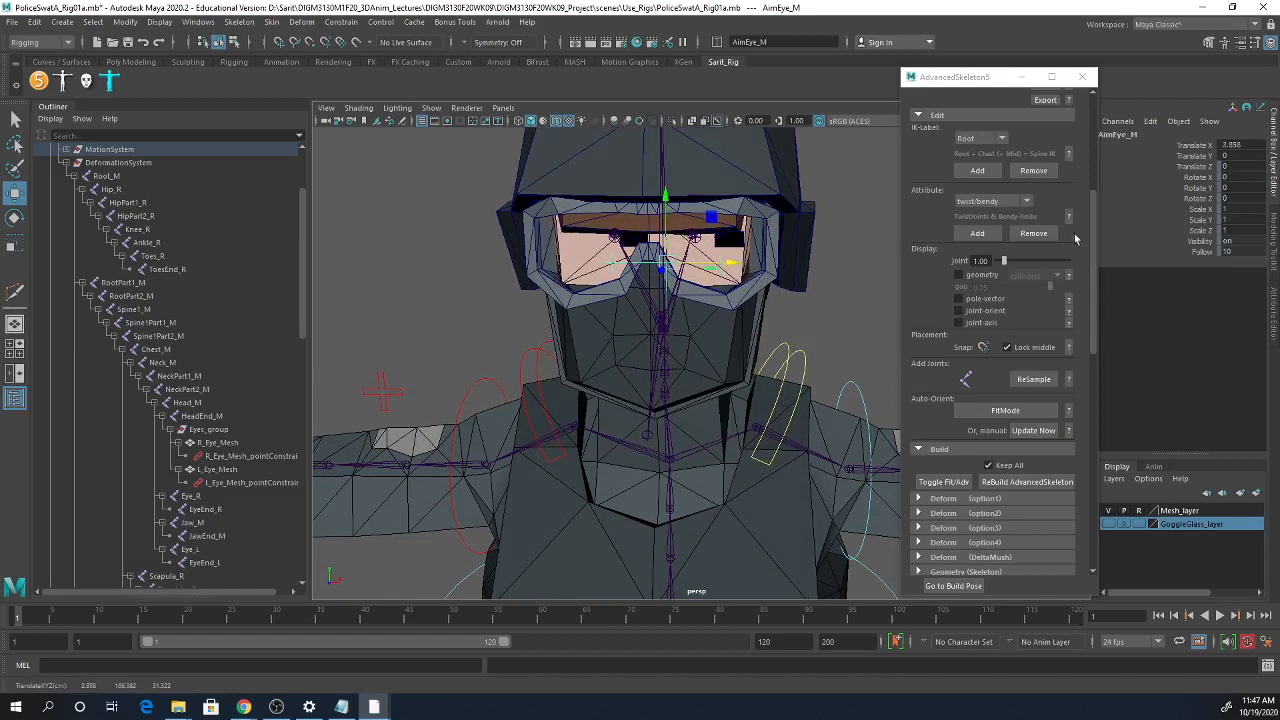
- Show the detailed attributes of AimEye_M and move the AdvancedSkeleton5 window clear of them
{"action": "left_click", "coordinate": [1239, 45]}
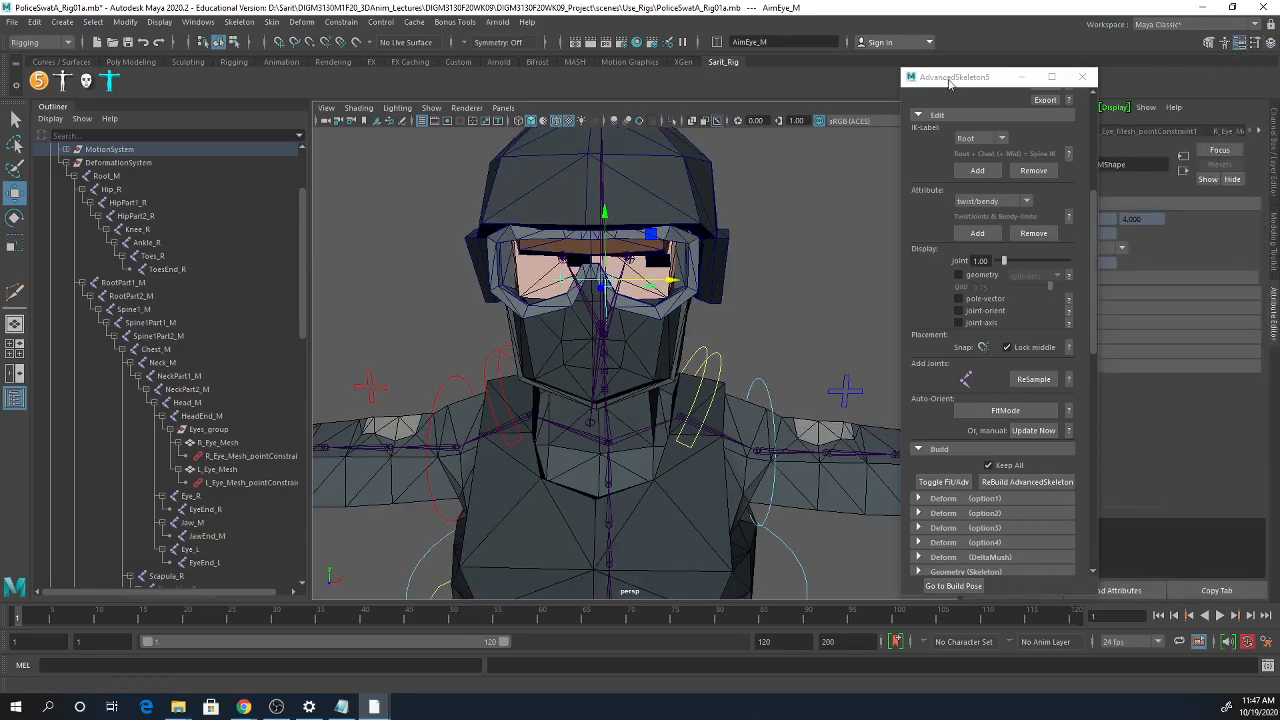
{"action": "left_click_drag", "start_coordinate": [950, 83], "coordinate": [267, 97]}
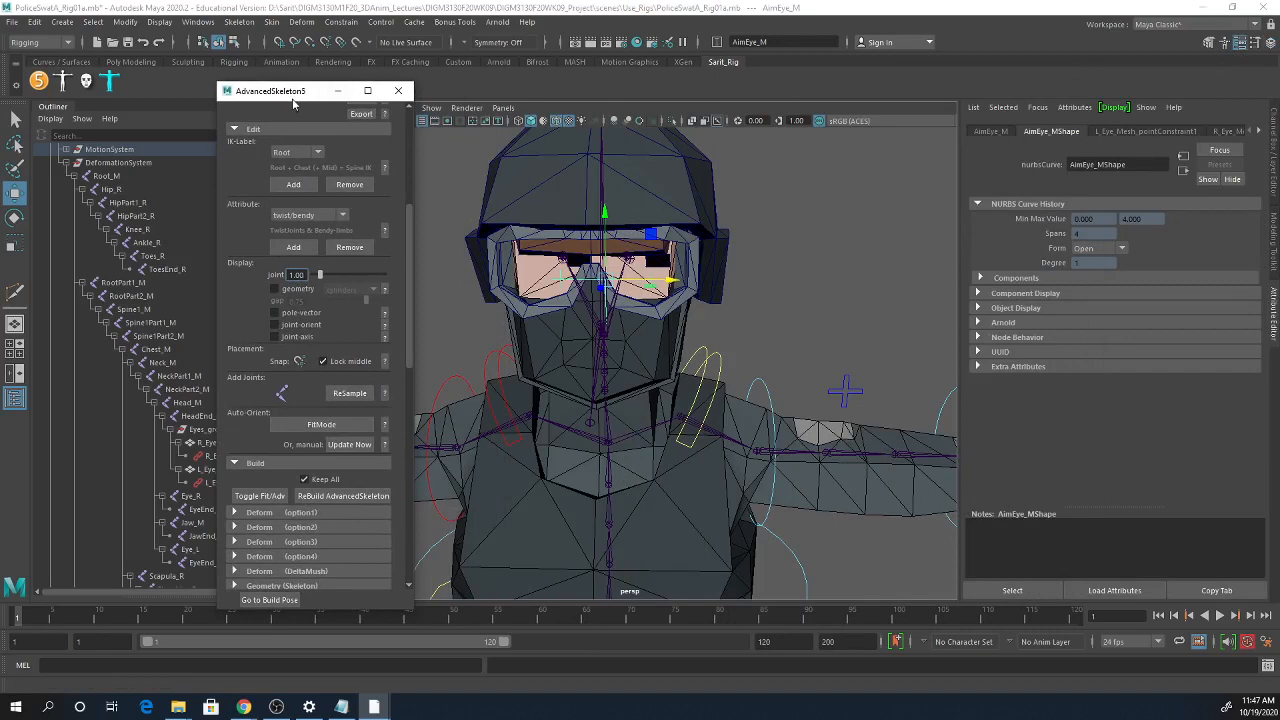
{"action": "left_click_drag", "start_coordinate": [293, 98], "coordinate": [133, 110]}
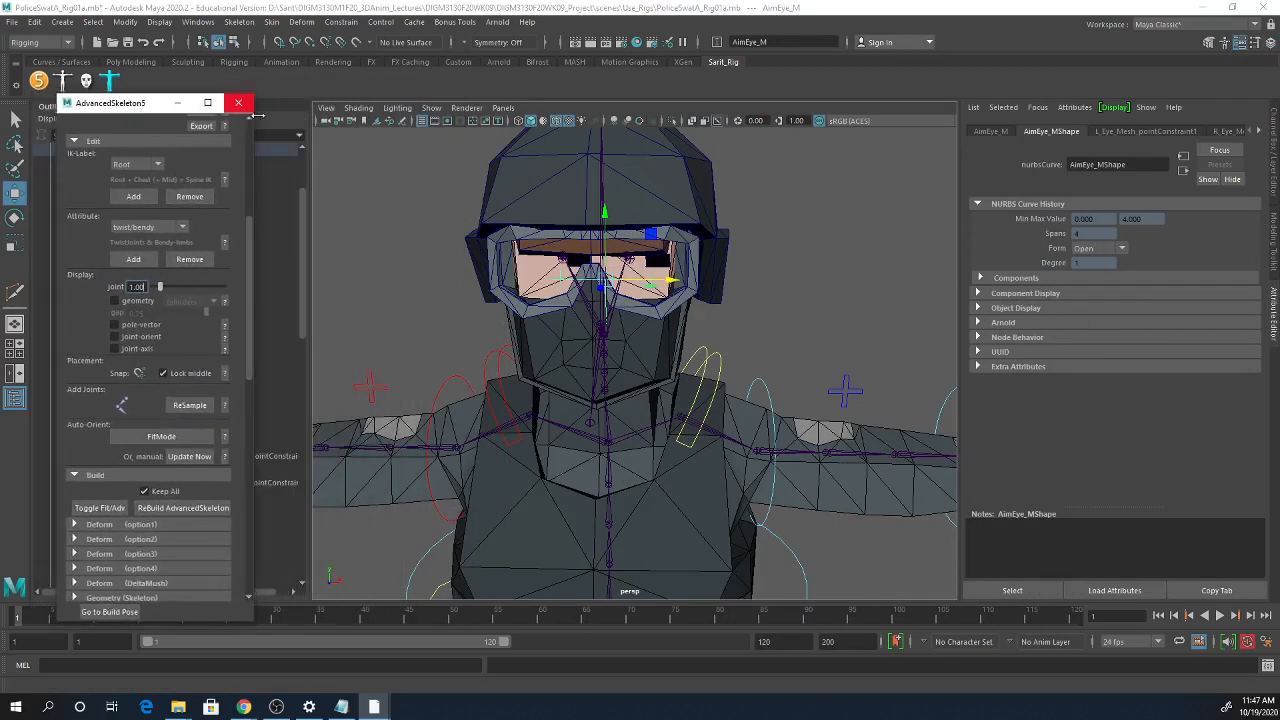
- Review the Deform (option2) skinning tools in AdvancedSkeleton5 with the whole character framed, and close the AdvancedSkeleton5 window
{"action": "key", "text": "a"}
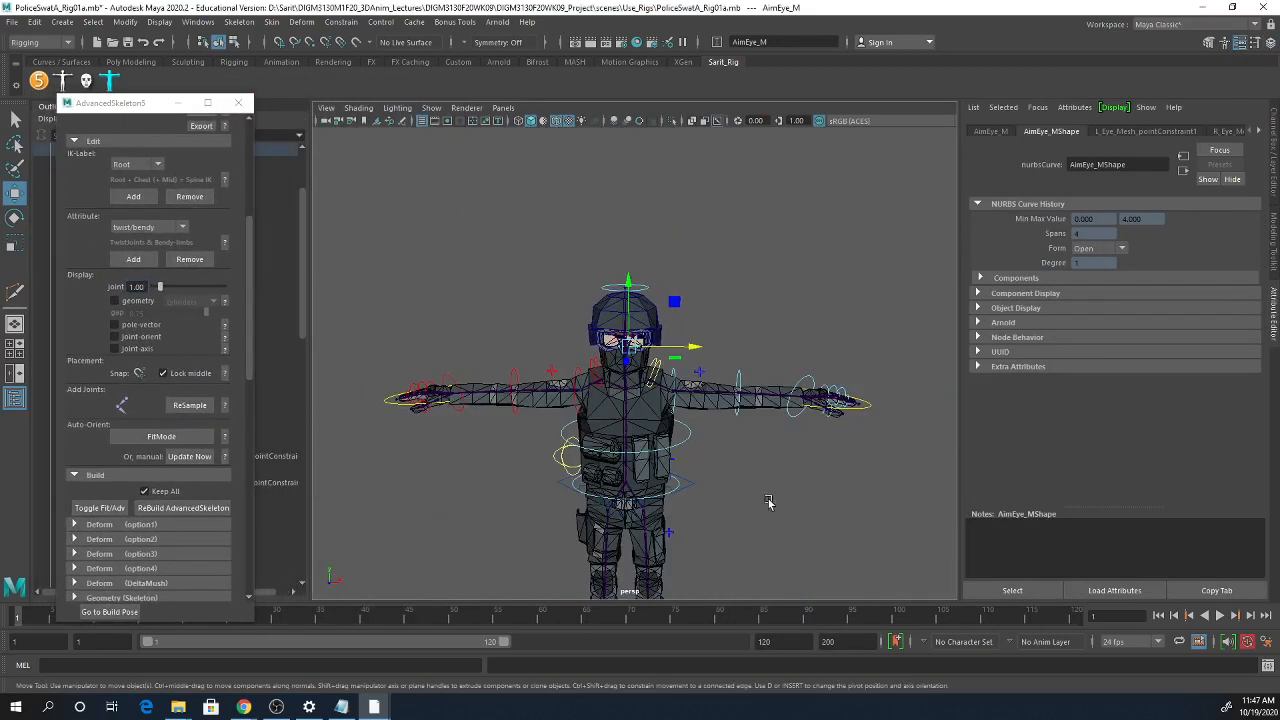
{"action": "left_click_drag", "start_coordinate": [768, 502], "coordinate": [757, 454], "text": "alt"}
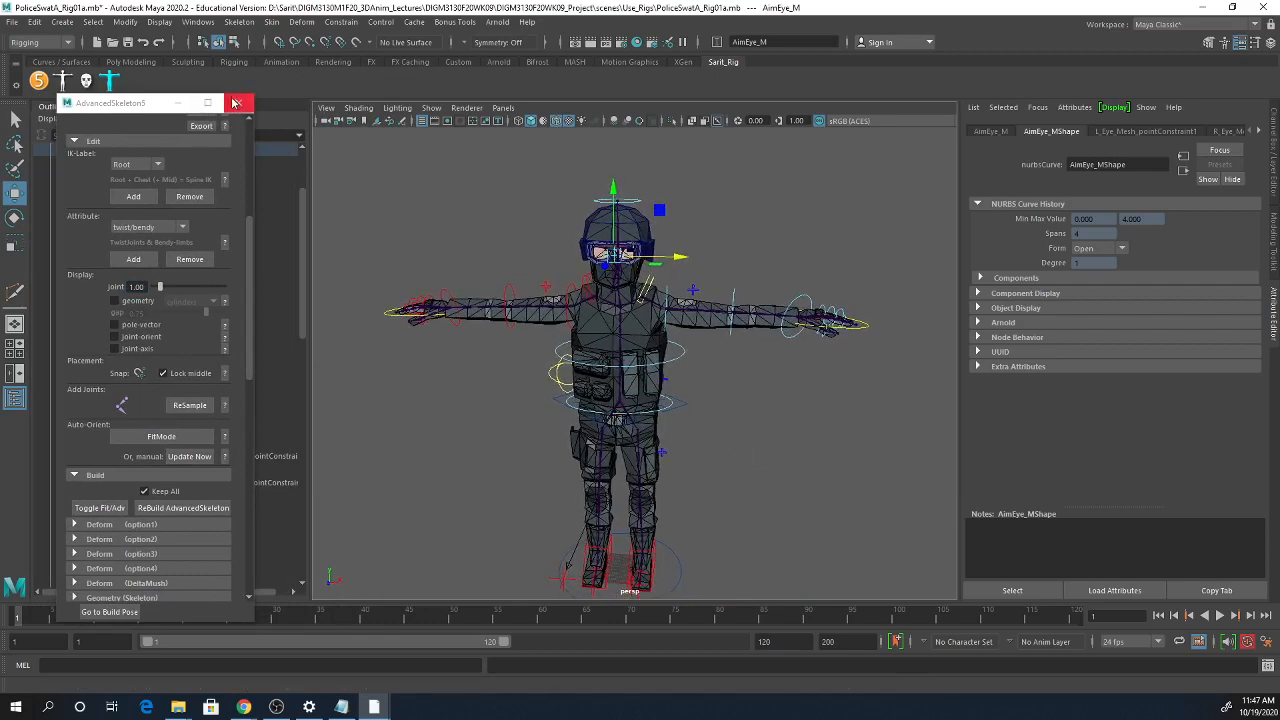
{"action": "left_click_drag", "start_coordinate": [249, 239], "coordinate": [256, 302]}
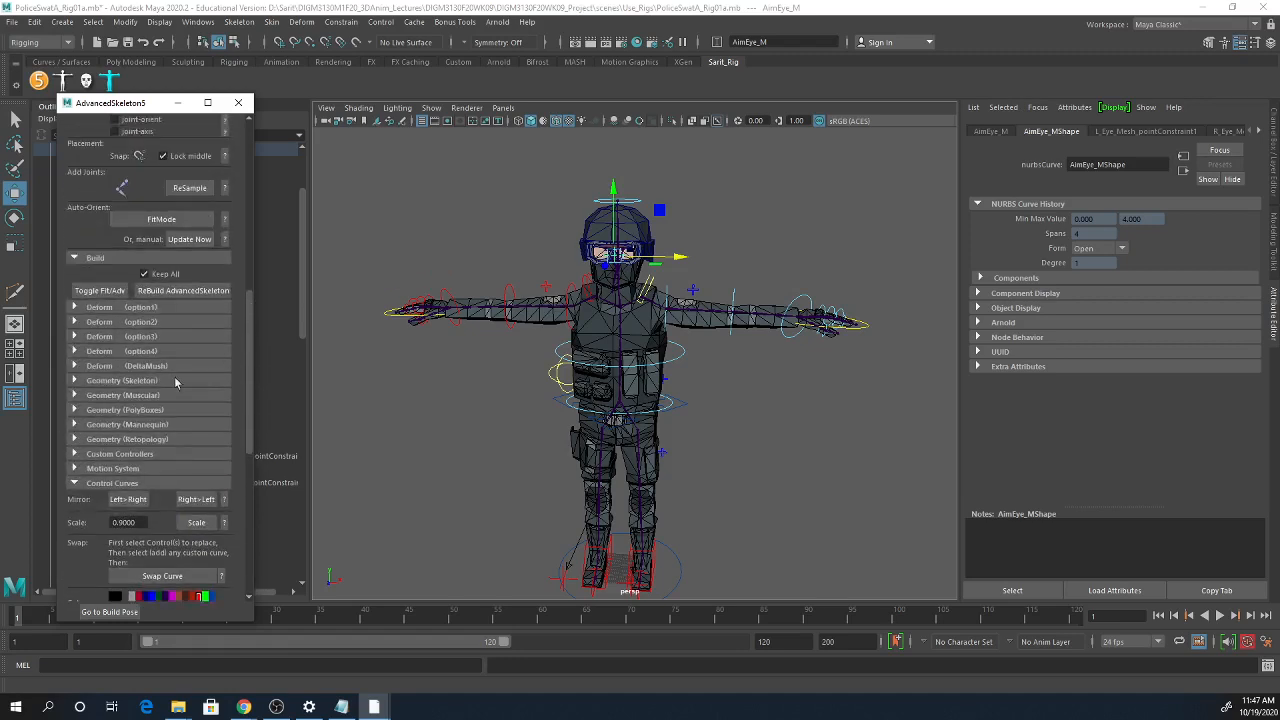
{"action": "left_click", "coordinate": [100, 322]}
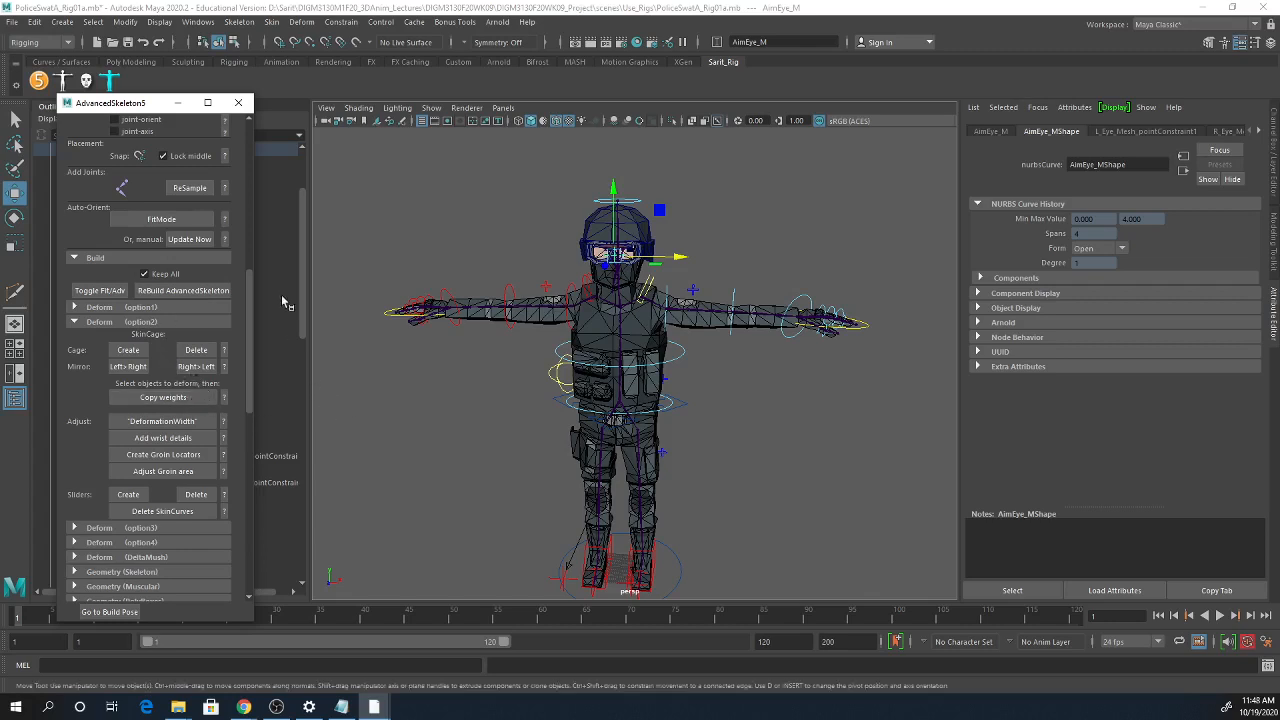
{"action": "left_click", "coordinate": [241, 105]}
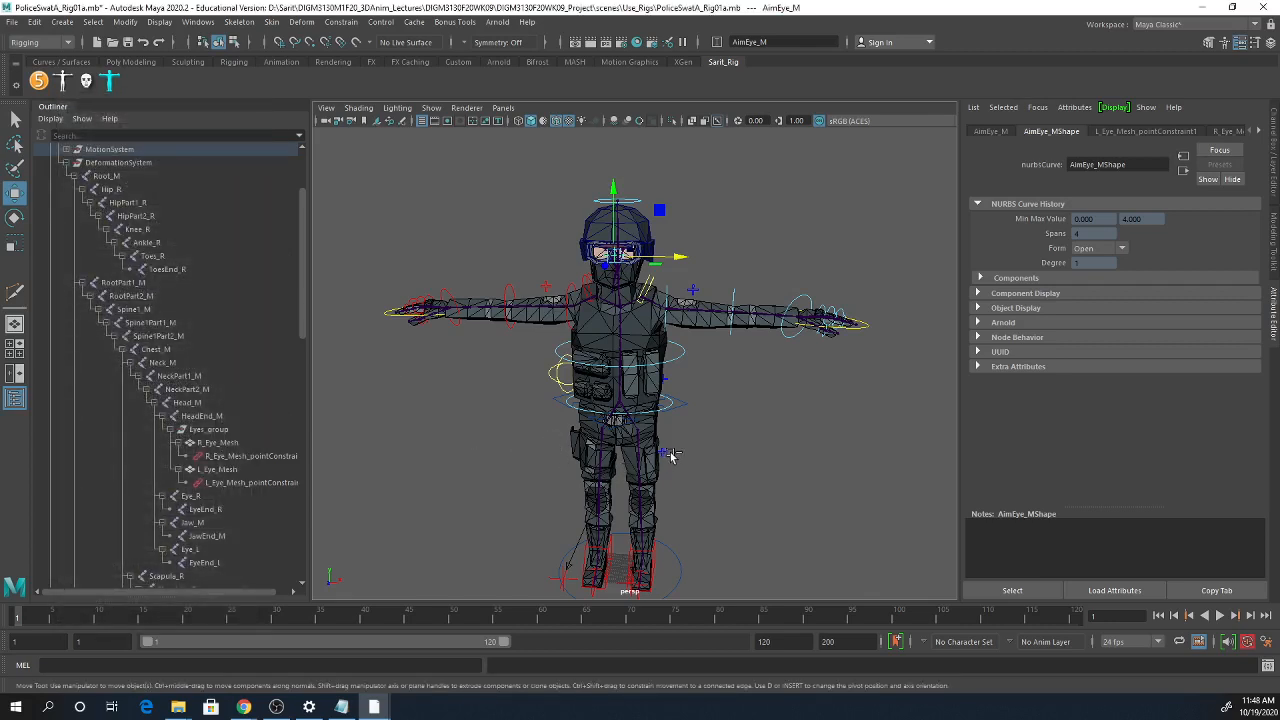
- Save the scene under the new name PoliceSwatA_Rig01b.mb in the Use_Rigs folder
{"action": "left_click", "coordinate": [13, 24]}
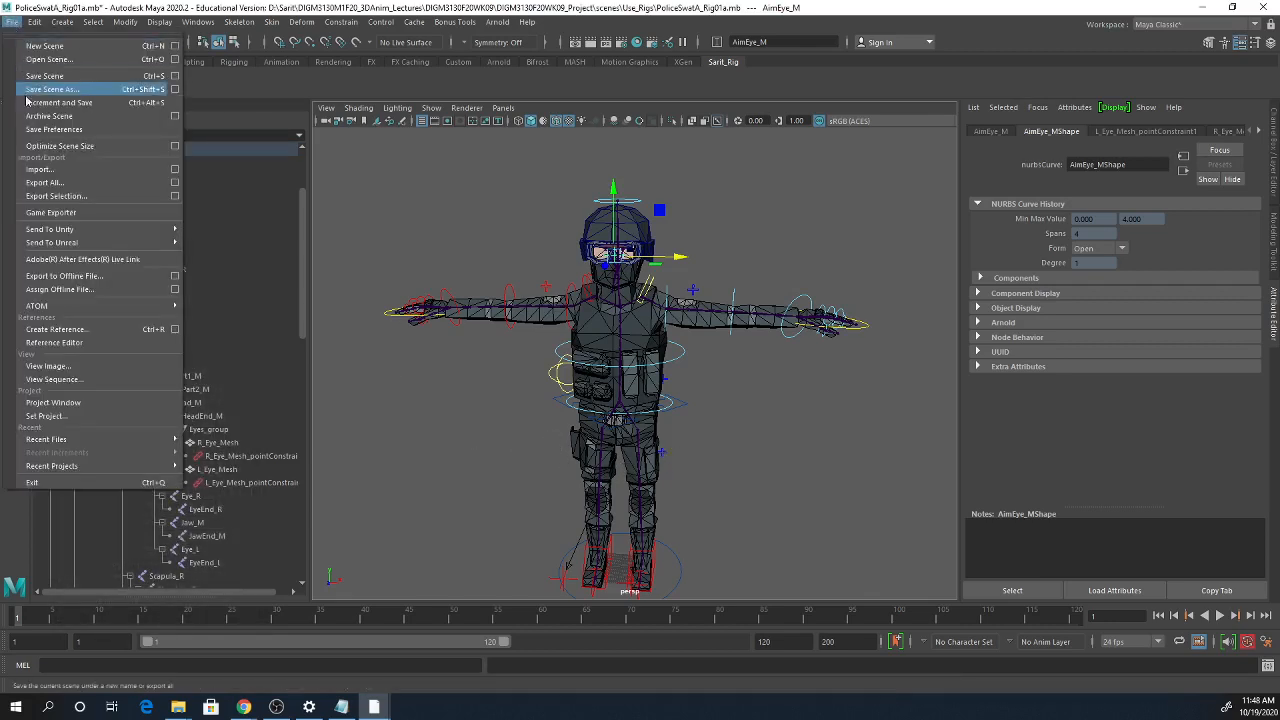
{"action": "left_click", "coordinate": [38, 91]}
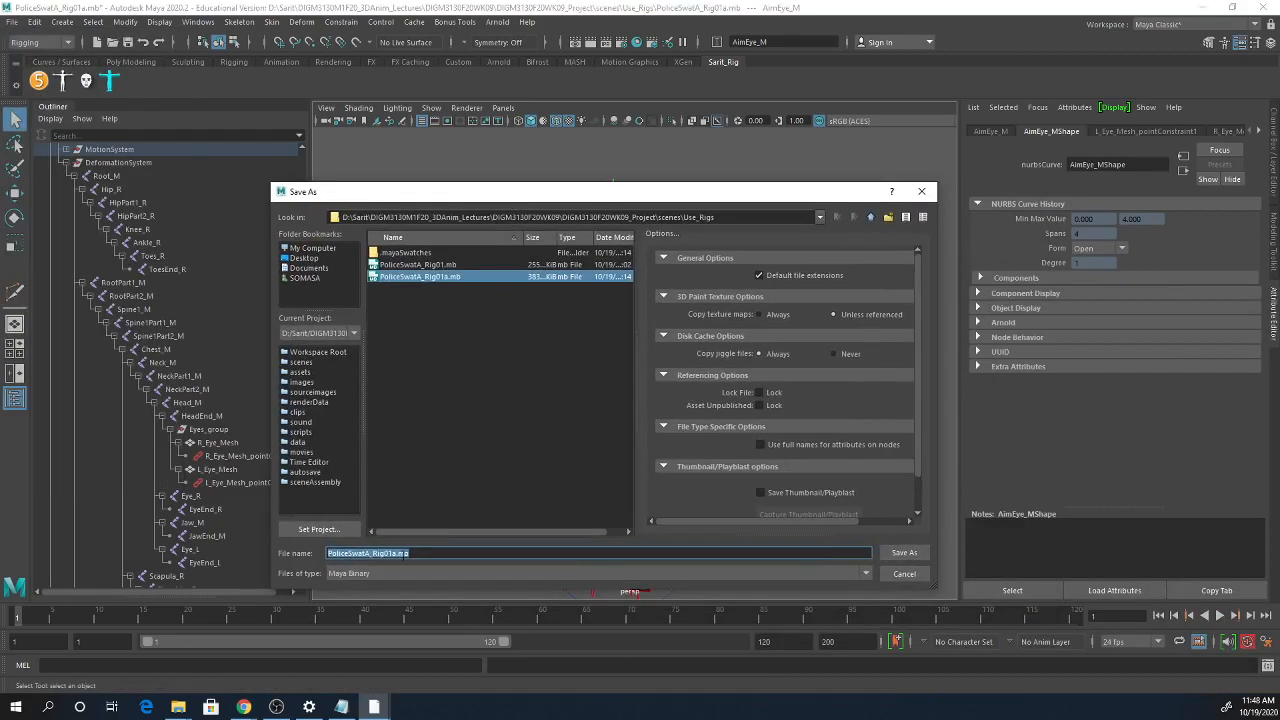
{"action": "left_click", "coordinate": [399, 553]}
{"action": "key", "text": "BackSpace"}
{"action": "type", "text": "b"}
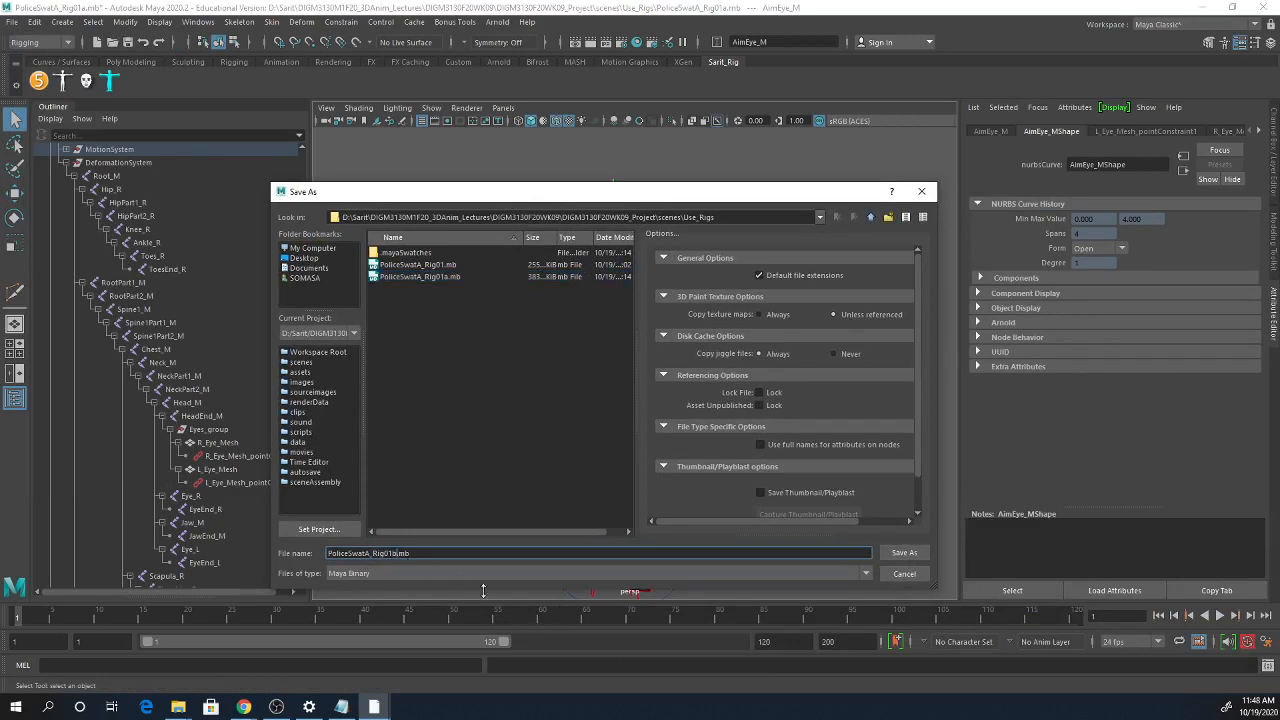
{"action": "left_click", "coordinate": [904, 553]}
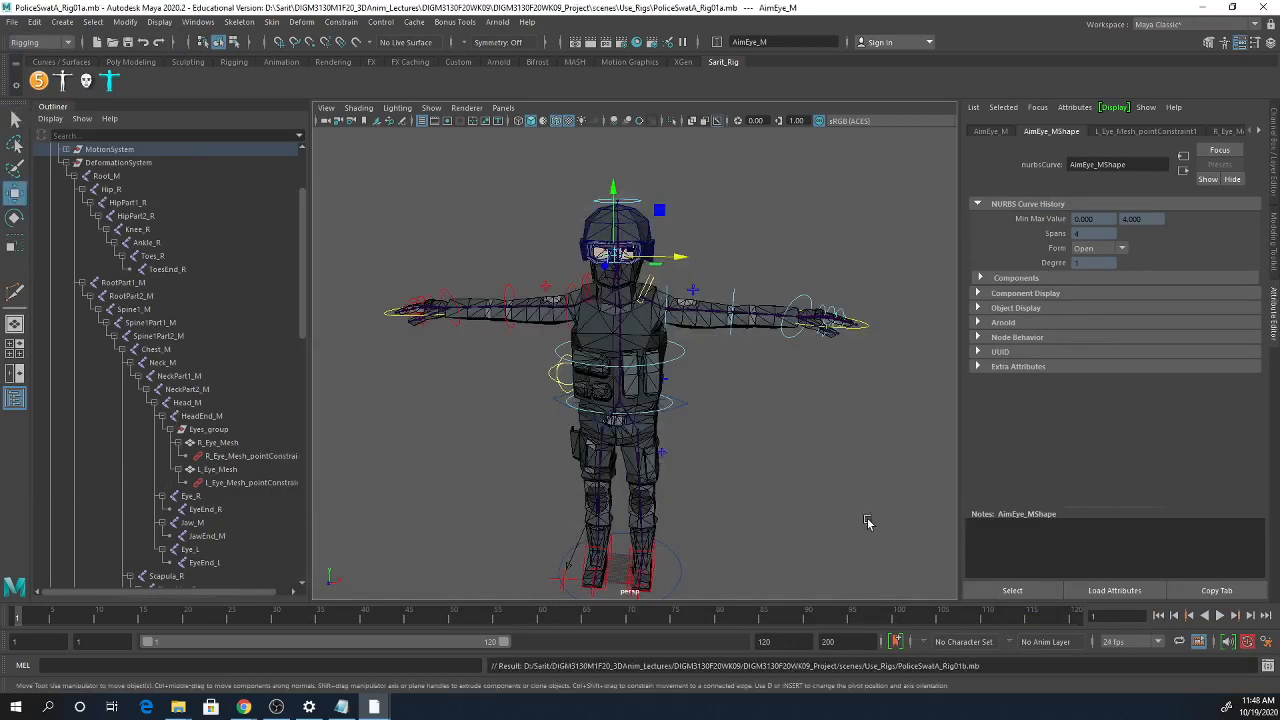
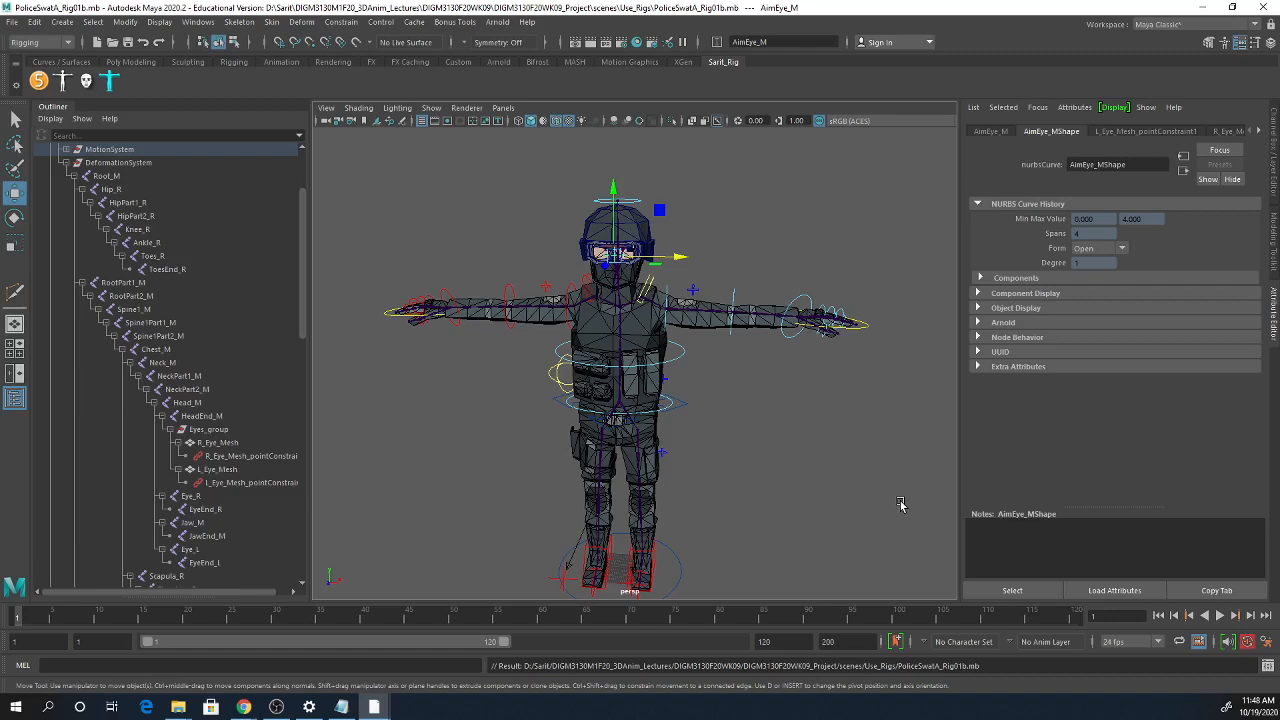
- Enable a maximum X translation limit of 2.86 on the AimEye_M control, taken from its current position
{"action": "right_click_drag", "start_coordinate": [667, 357], "coordinate": [1024, 336], "text": "alt"}
{"action": "middle_click_drag", "start_coordinate": [676, 314], "coordinate": [703, 486], "text": "alt"}
{"action": "right_click_drag", "start_coordinate": [703, 486], "coordinate": [782, 463], "text": "alt"}
{"action": "middle_click_drag", "start_coordinate": [782, 463], "coordinate": [788, 526], "text": "alt"}
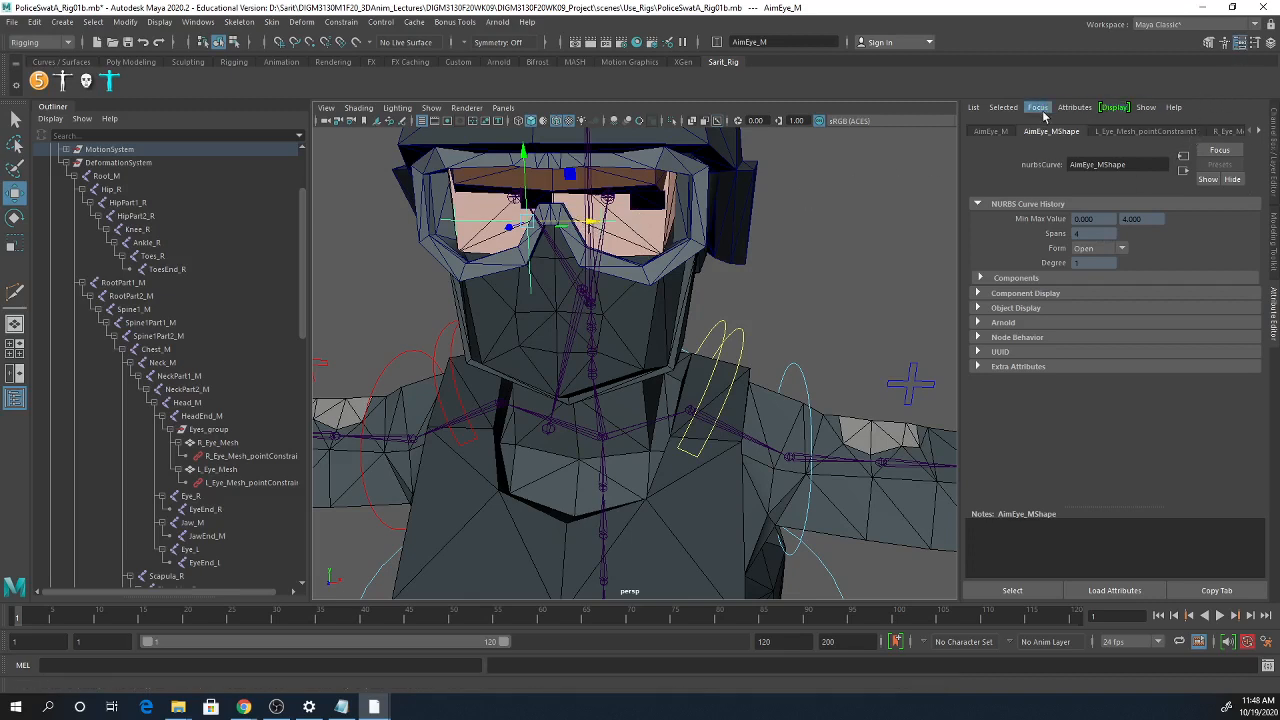
{"action": "left_click", "coordinate": [990, 132]}
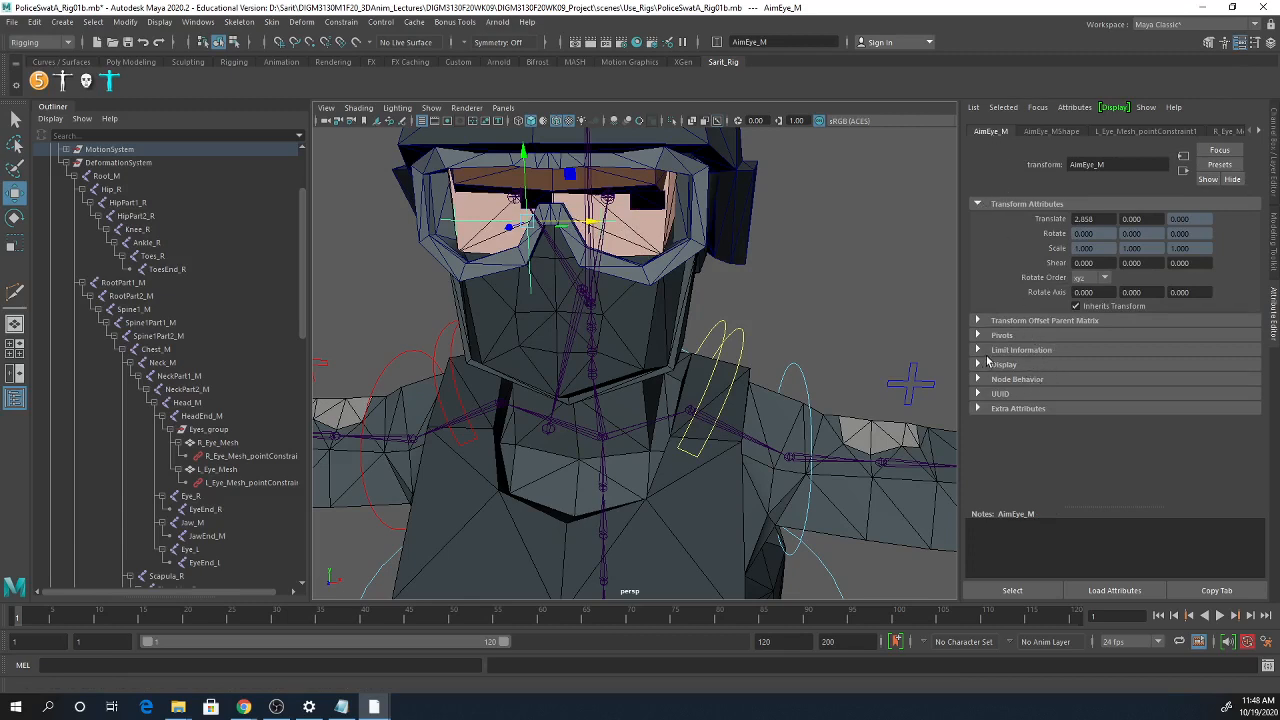
{"action": "left_click", "coordinate": [980, 350]}
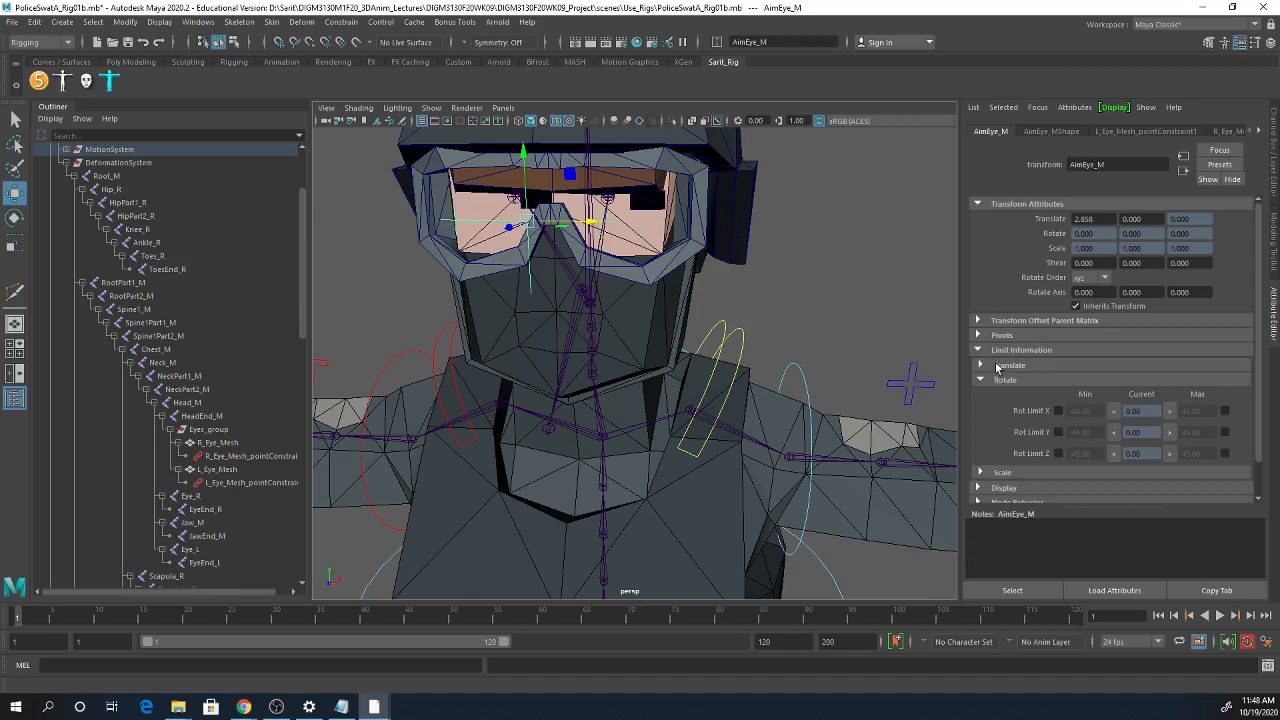
{"action": "left_click", "coordinate": [997, 366]}
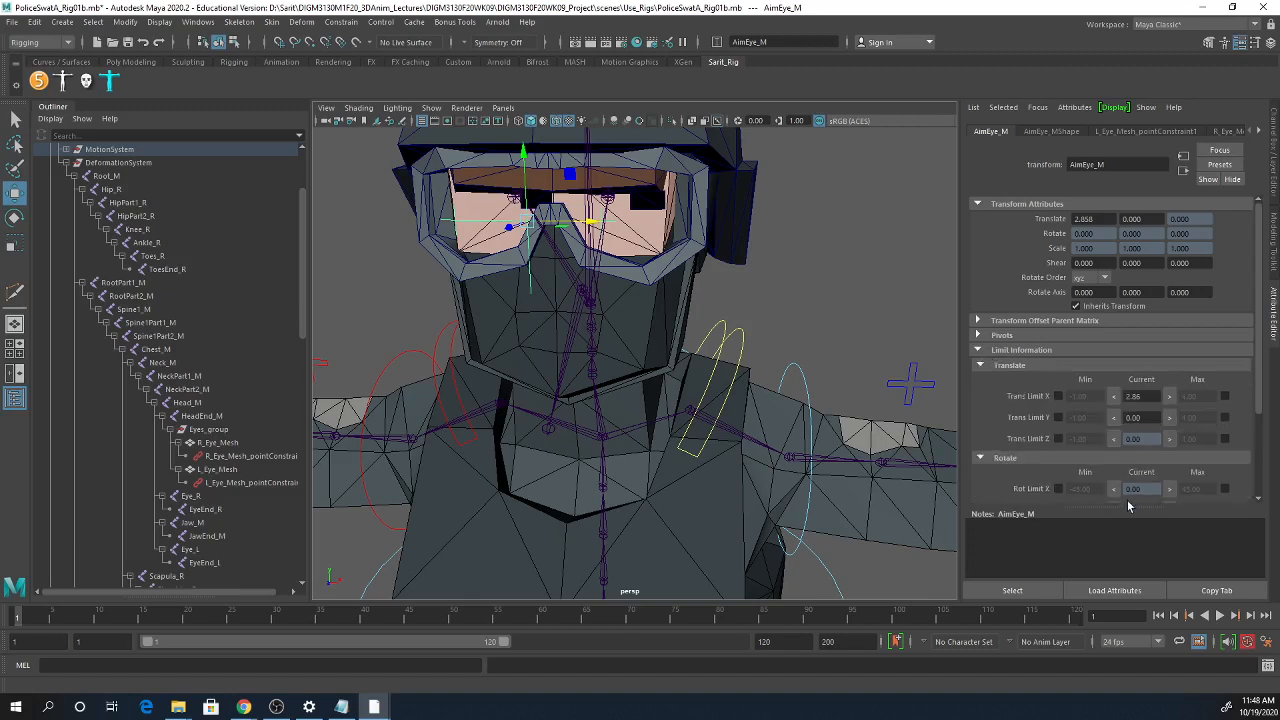
{"action": "double_click", "coordinate": [1145, 397]}
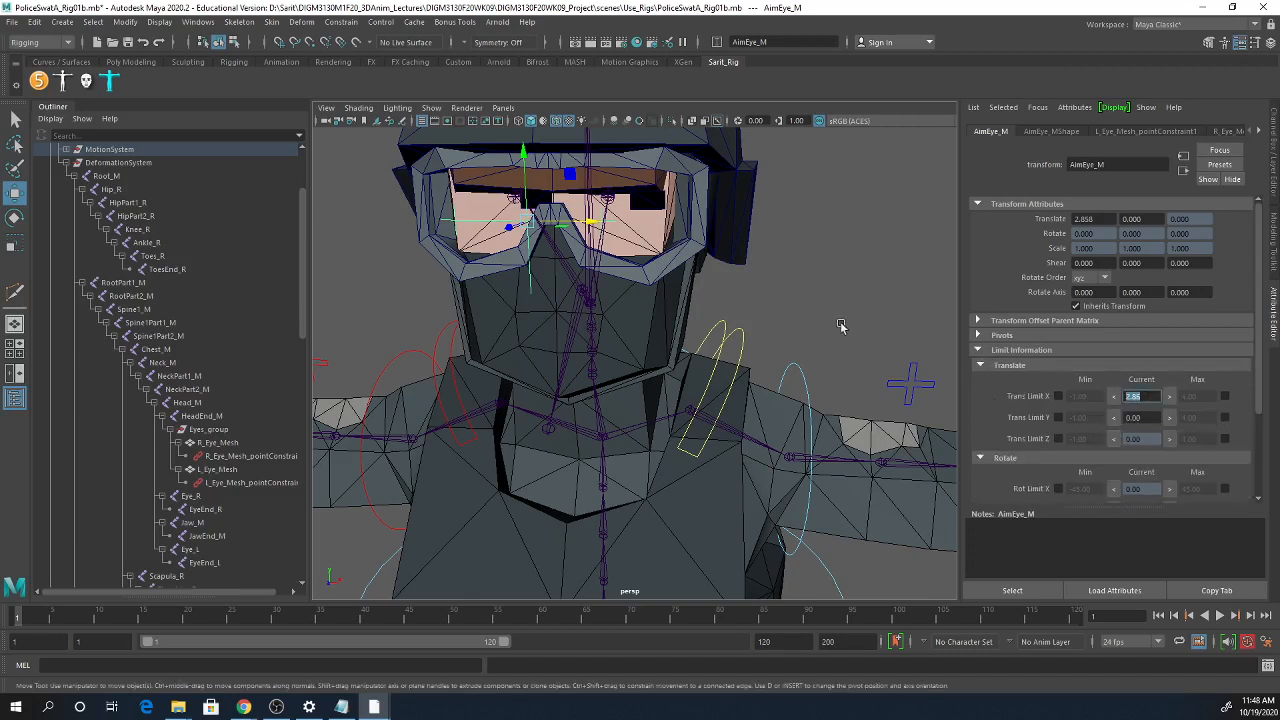
{"action": "left_click", "coordinate": [1173, 401]}
{"action": "left_click", "coordinate": [1224, 396]}
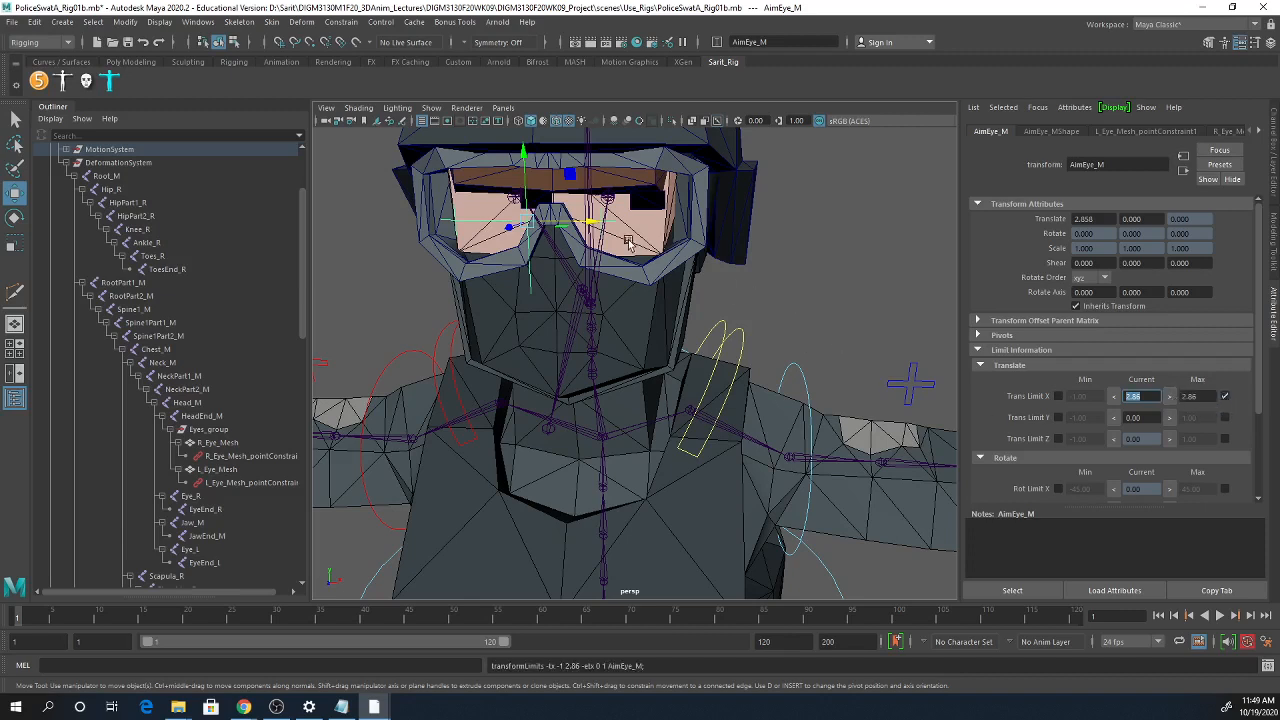
- Test the maximum X limit, move AimEye_M to about -2.89 along X, and enable -2.89 as its minimum X translation limit
{"action": "left_click_drag", "start_coordinate": [605, 224], "coordinate": [800, 272]}
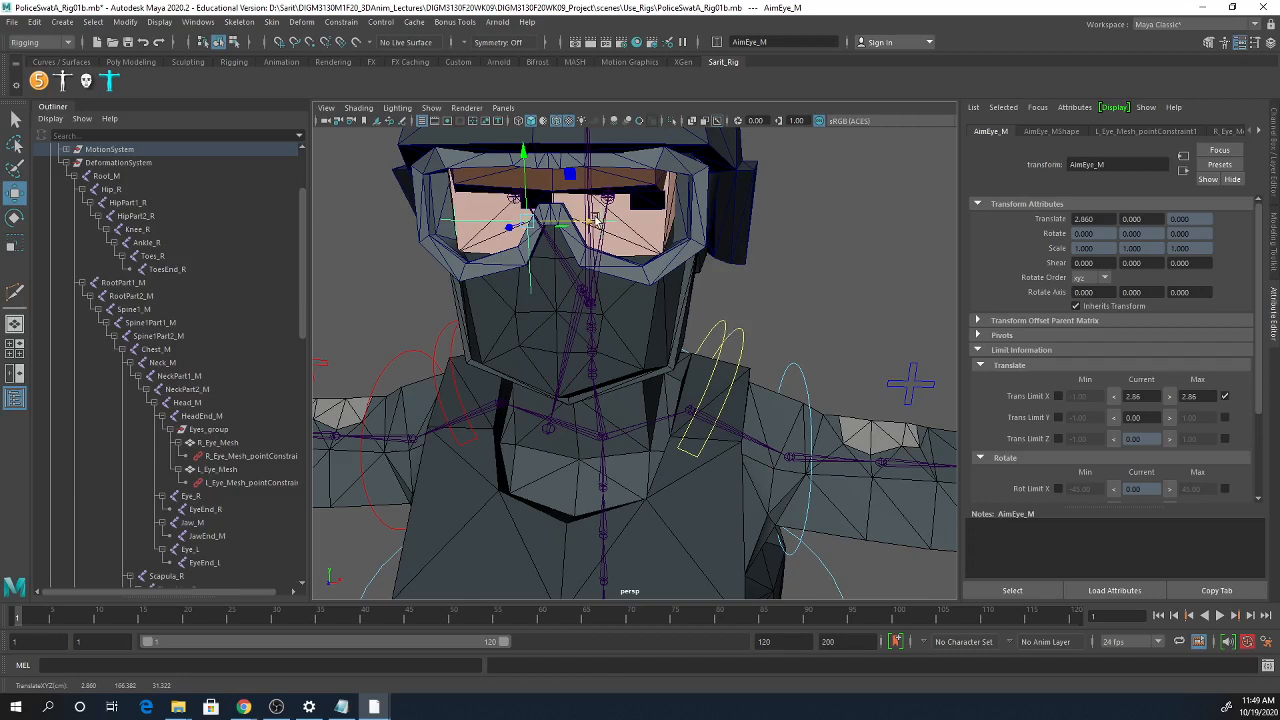
{"action": "left_click_drag", "start_coordinate": [593, 224], "coordinate": [557, 219]}
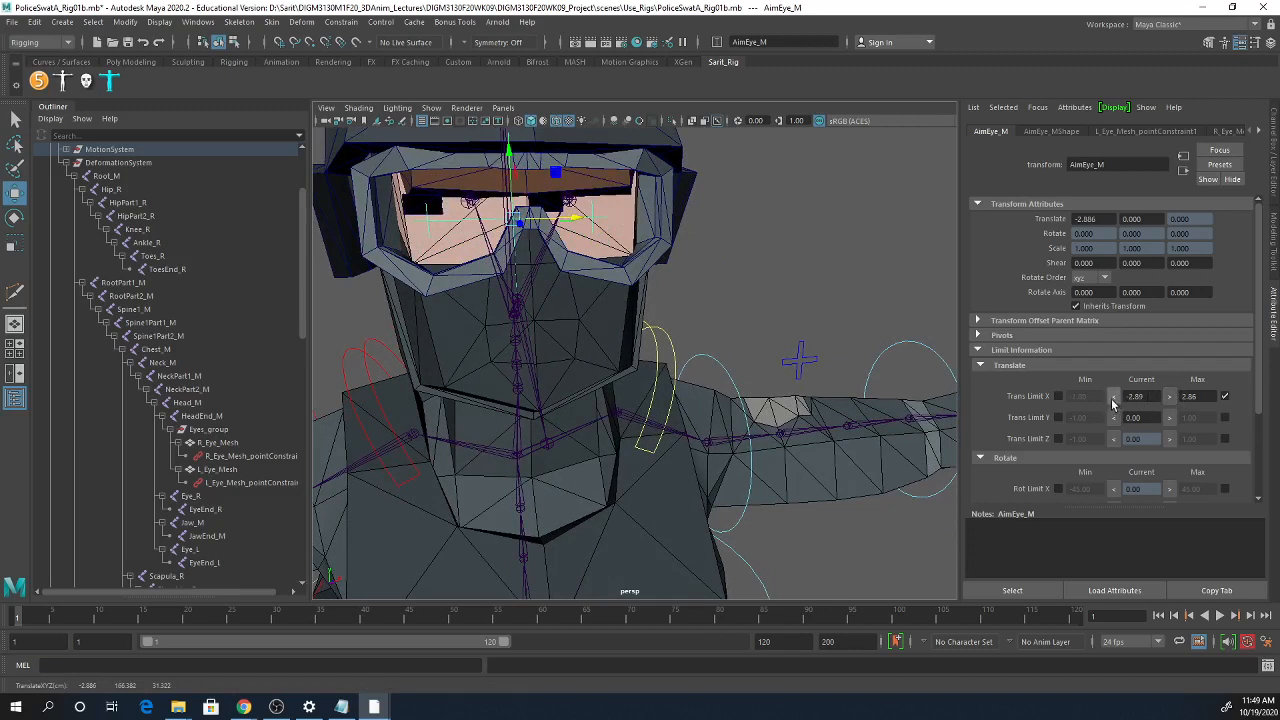
{"action": "left_click", "coordinate": [1058, 396]}
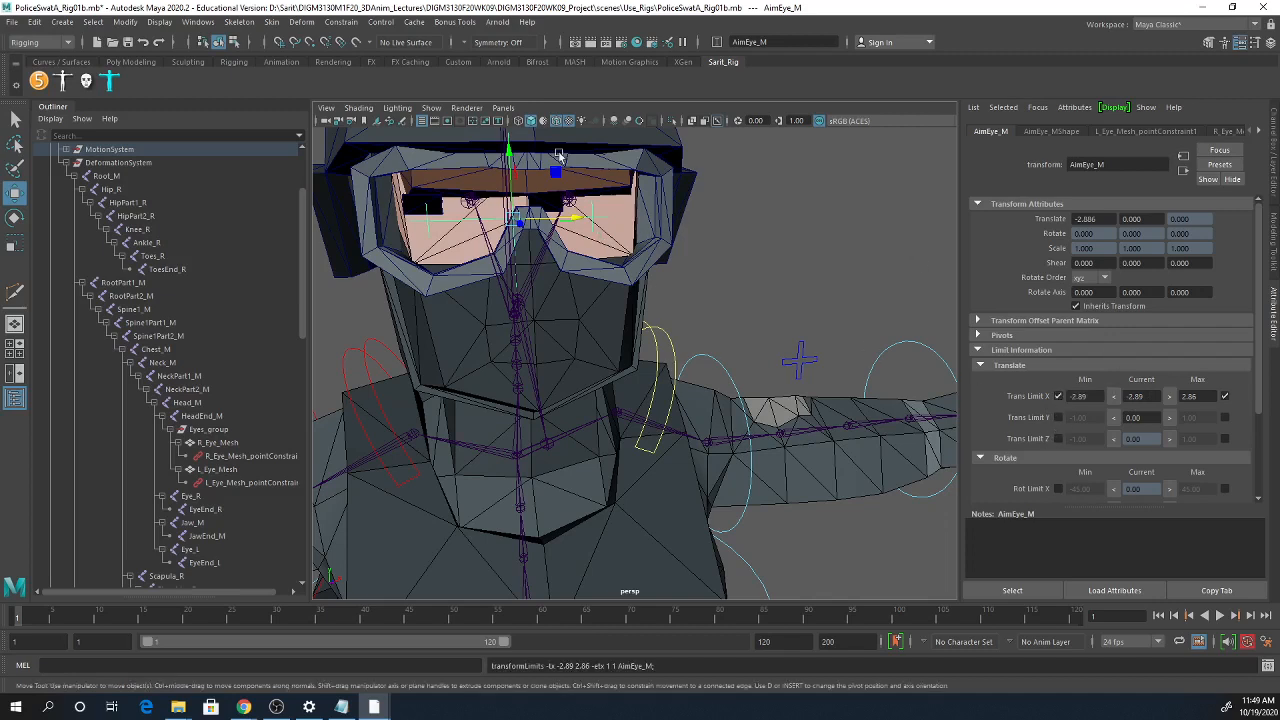
- Raise the AimEye_M control to about 0.59 along Y and enable 0.59 as its maximum Y translation limit
{"action": "left_click", "coordinate": [505, 150]}
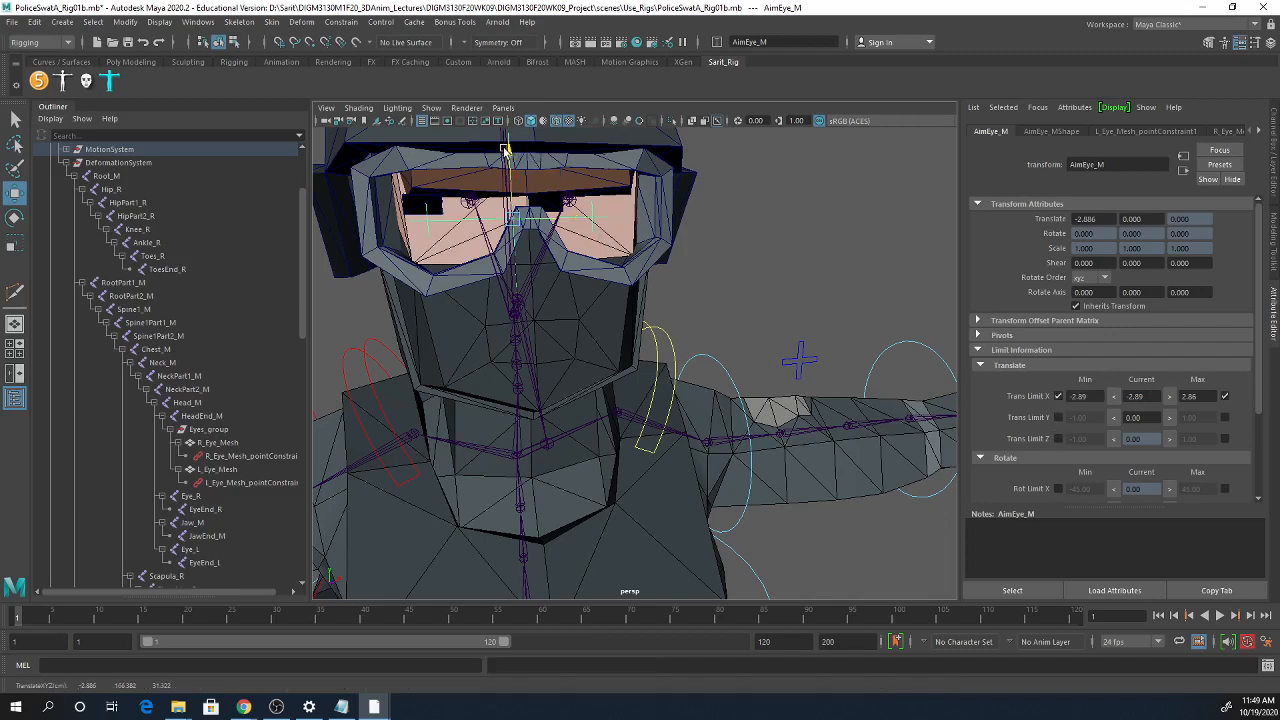
{"action": "left_click_drag", "start_coordinate": [505, 150], "coordinate": [508, 137]}
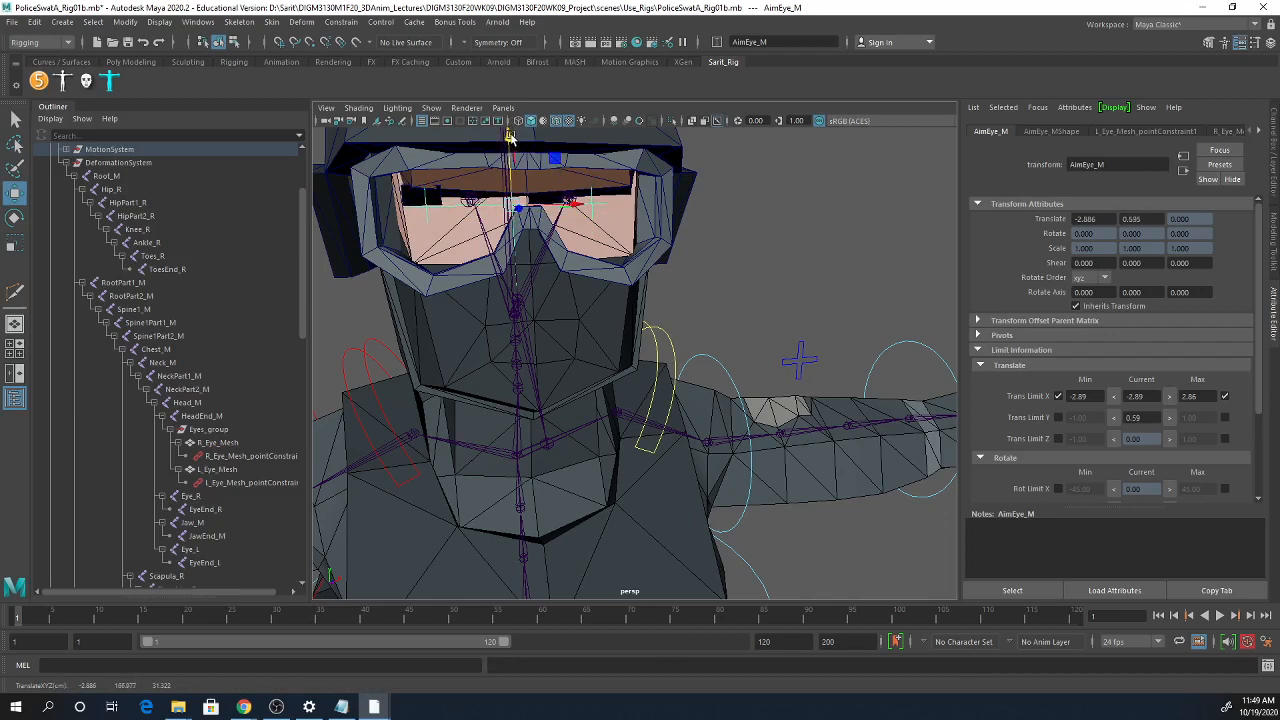
{"action": "left_click", "coordinate": [1170, 424]}
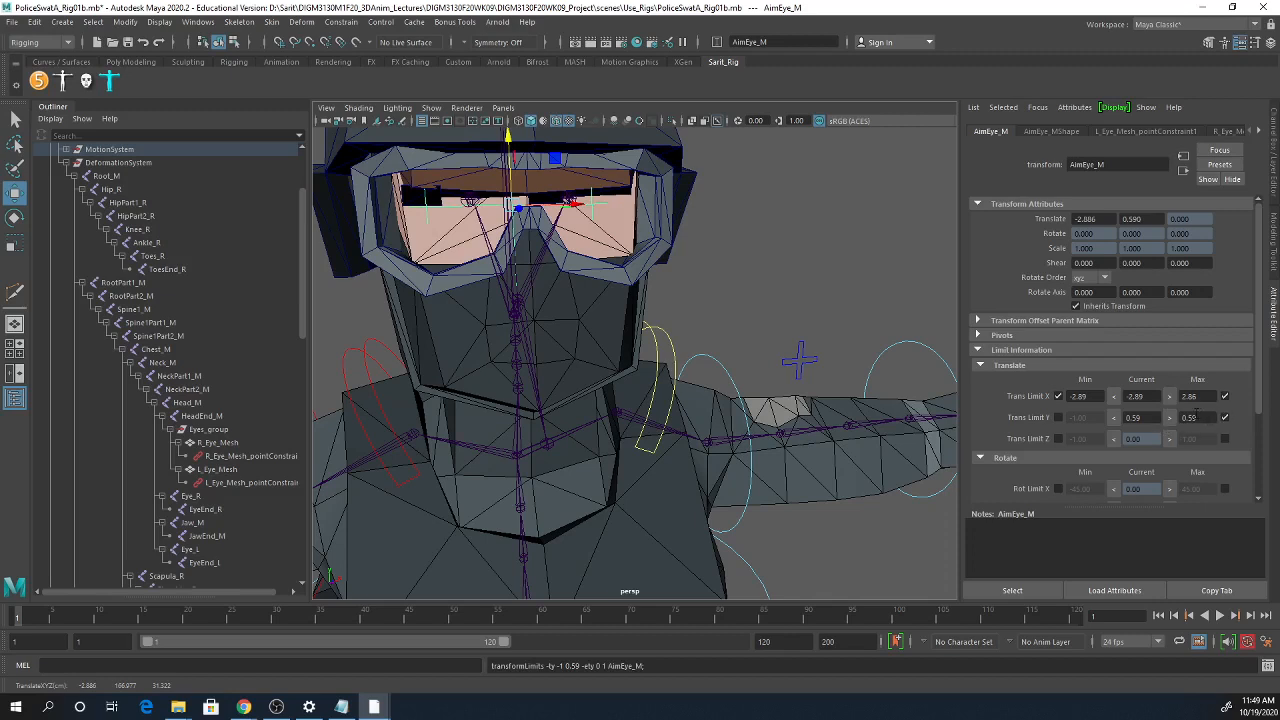
- Lower the AimEye_M control to about -1.17 along Y and enable -1.17 as its minimum Y translation limit
{"action": "left_click_drag", "start_coordinate": [509, 135], "coordinate": [508, 212]}
{"action": "left_click_drag", "start_coordinate": [572, 282], "coordinate": [604, 295], "text": "alt"}
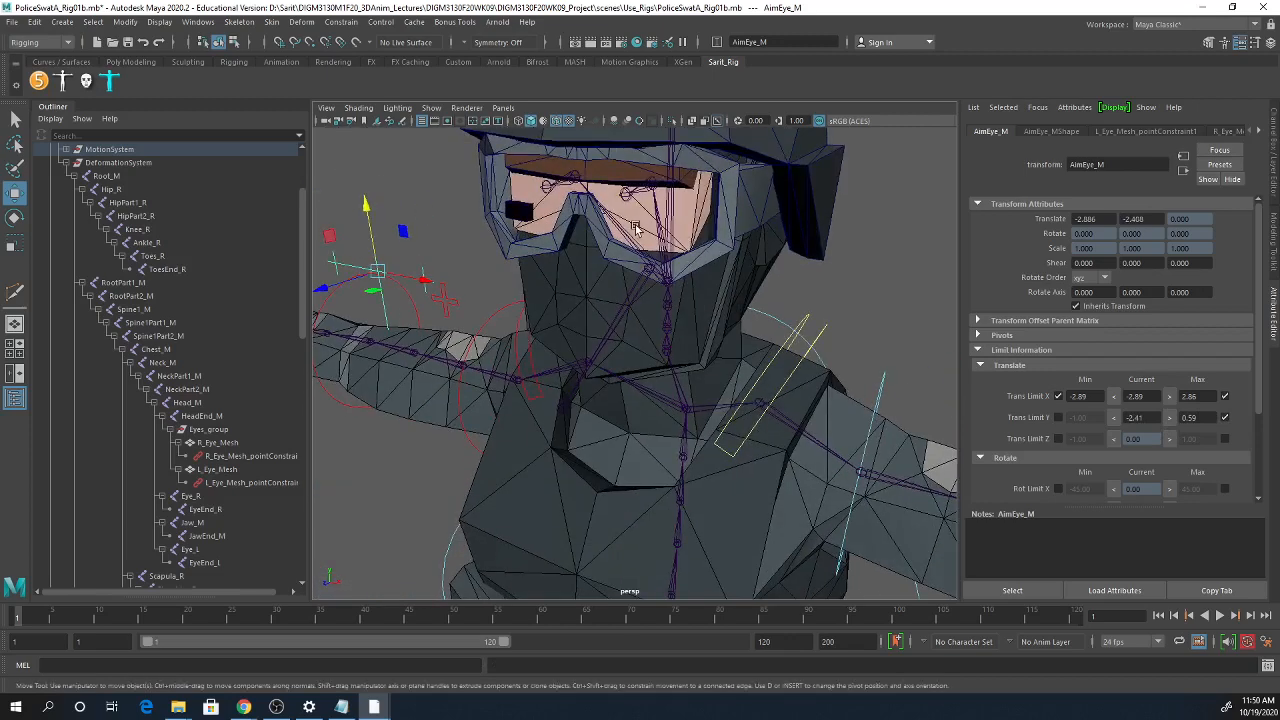
{"action": "left_click_drag", "start_coordinate": [367, 207], "coordinate": [372, 183]}
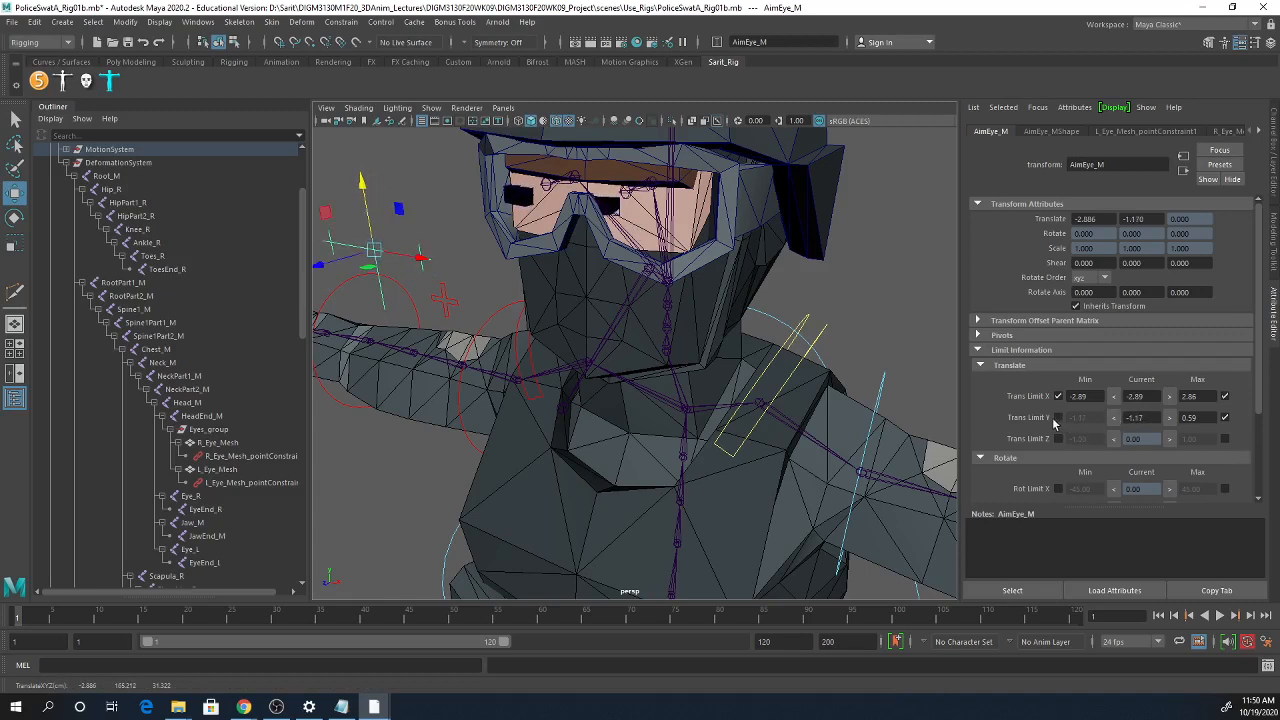
{"action": "left_click", "coordinate": [1058, 417]}
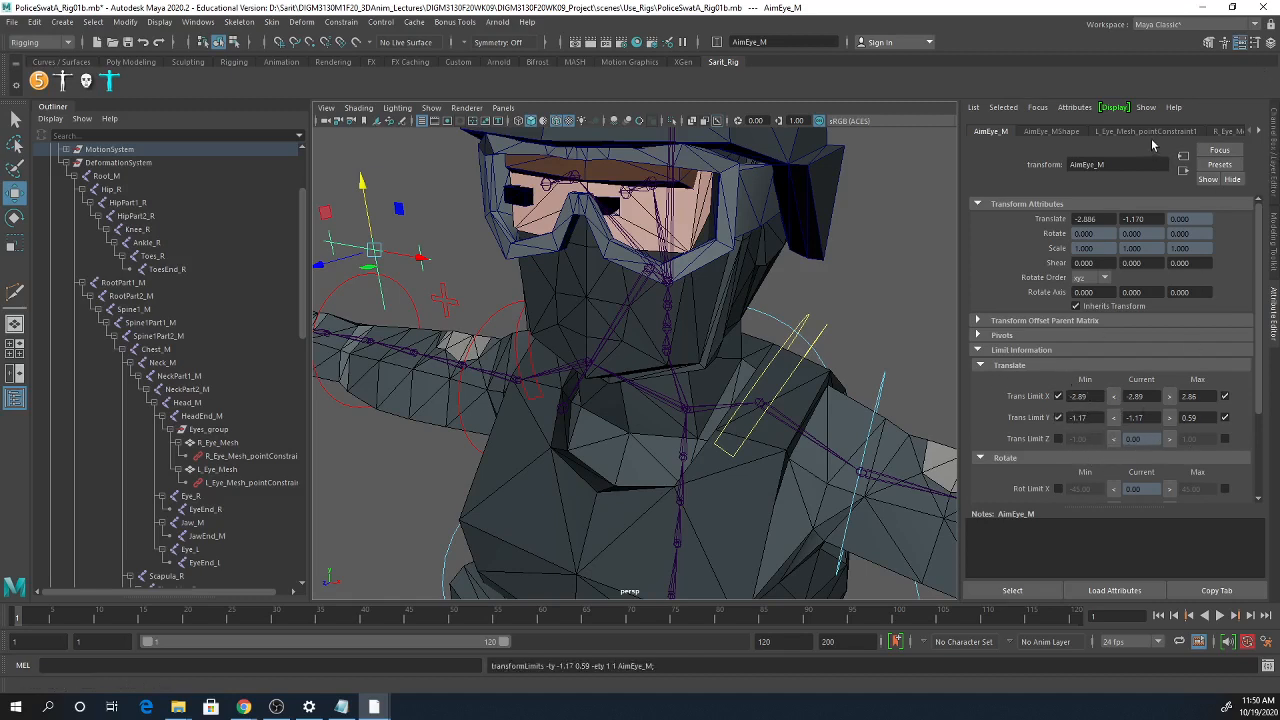
- Show the Channel Box and test AimEye_M's translation limits by moving the control freely in the XY plane
{"action": "left_click", "coordinate": [1208, 42]}
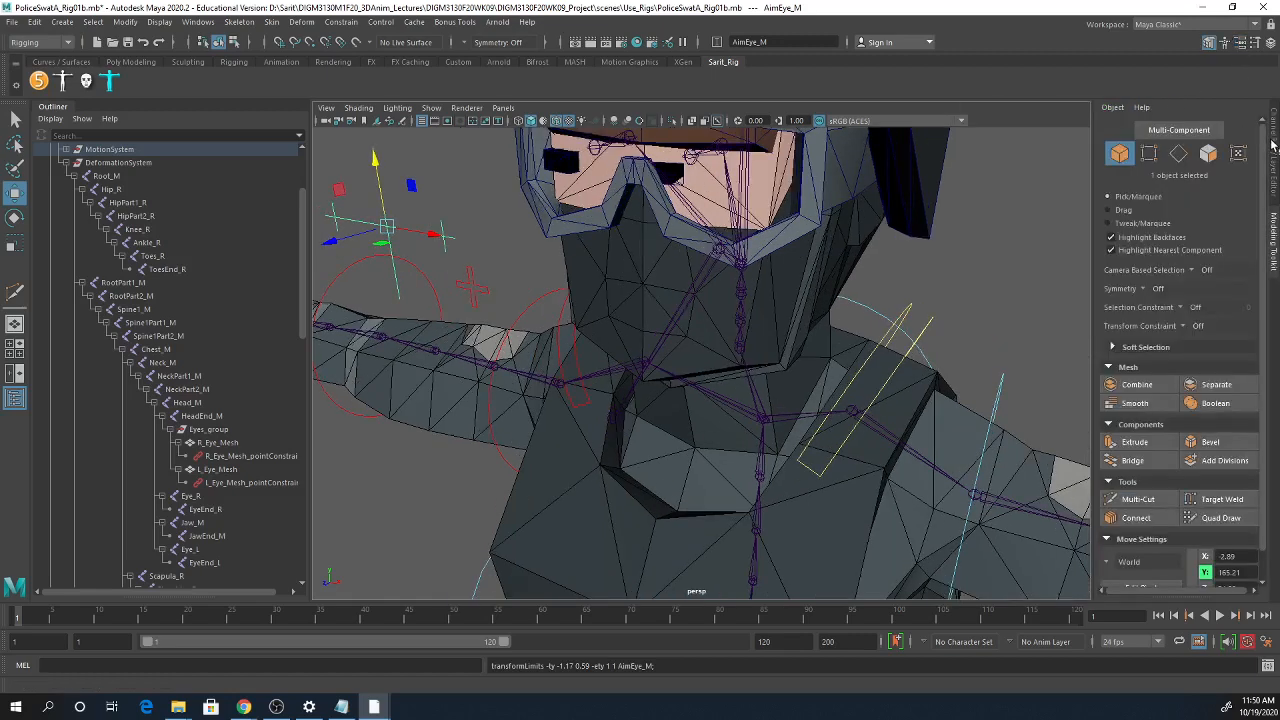
{"action": "left_click", "coordinate": [1273, 145]}
{"action": "scroll", "coordinate": [674, 440], "scroll_direction": "down", "scroll_amount": 3}
{"action": "left_click_drag", "start_coordinate": [674, 440], "coordinate": [703, 440], "text": "alt"}
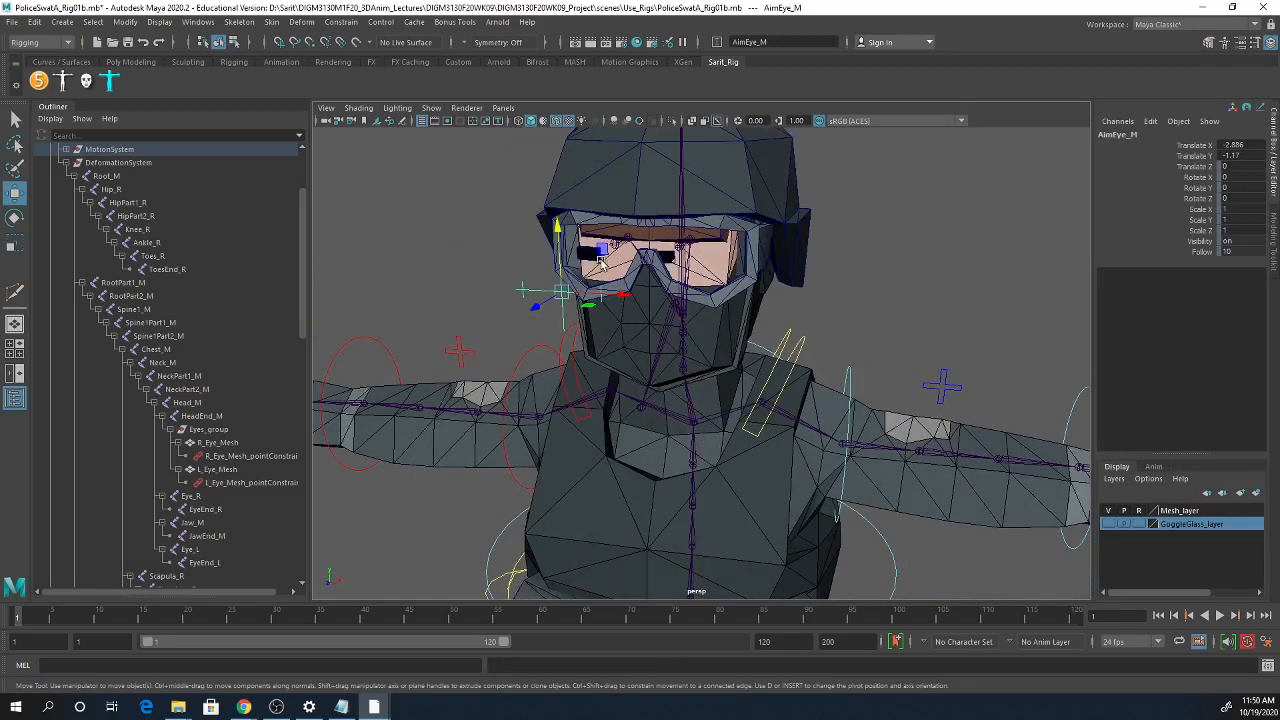
{"action": "left_click_drag", "start_coordinate": [601, 262], "coordinate": [661, 372]}
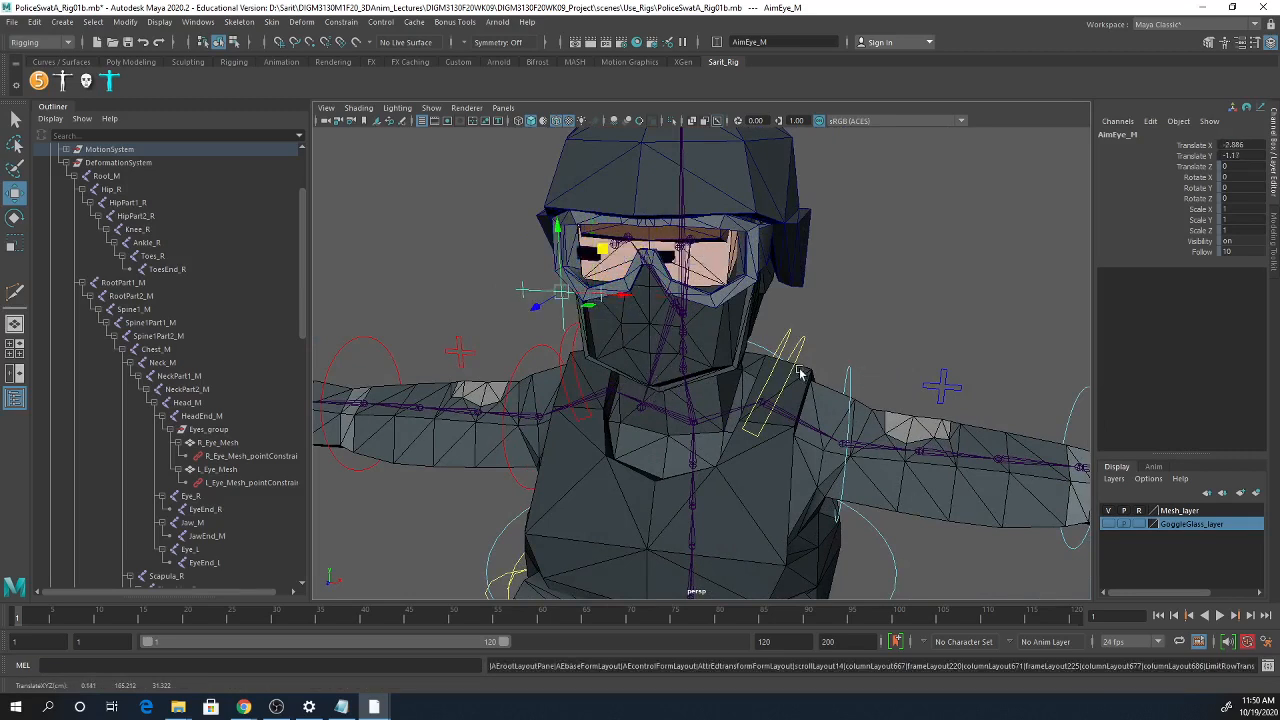
- Reset the AimEye_M control's Translate X and Translate Y to 0
{"action": "scroll", "coordinate": [800, 374], "scroll_direction": "up", "scroll_amount": 2}
{"action": "left_click_drag", "start_coordinate": [1238, 146], "coordinate": [1240, 154]}
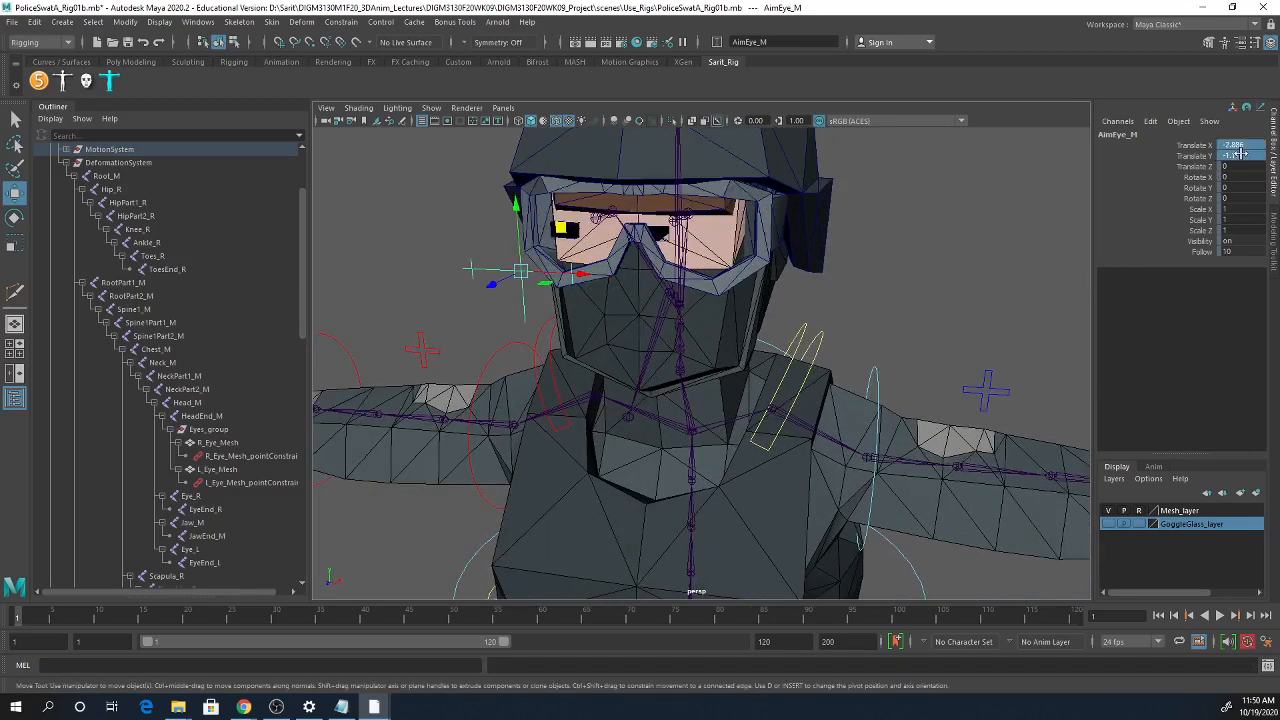
{"action": "type", "text": "0"}
{"action": "key", "text": "Return"}
{"action": "scroll", "coordinate": [738, 308], "scroll_direction": "down", "scroll_amount": 1}
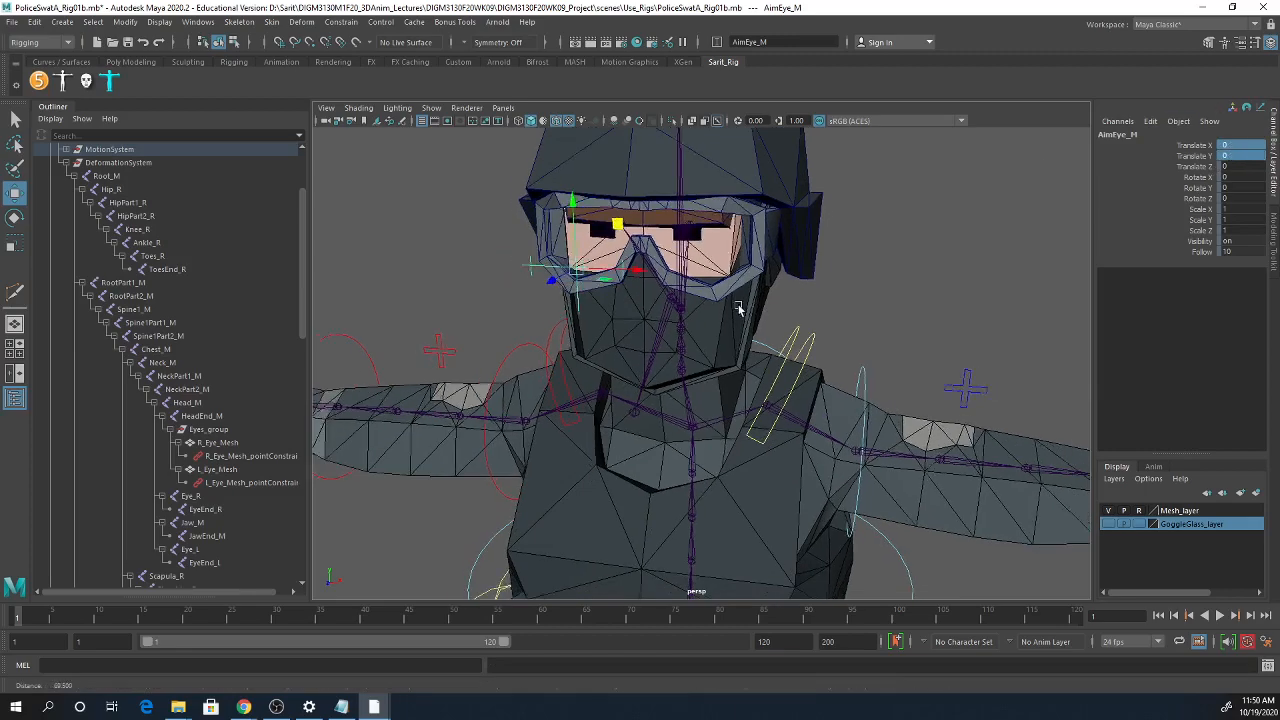
- Select the EyeBrown_Mesh eyebrow geometry and center its pivot
{"action": "left_click_drag", "start_coordinate": [738, 308], "coordinate": [690, 384], "text": "alt"}
{"action": "left_click", "coordinate": [714, 232]}
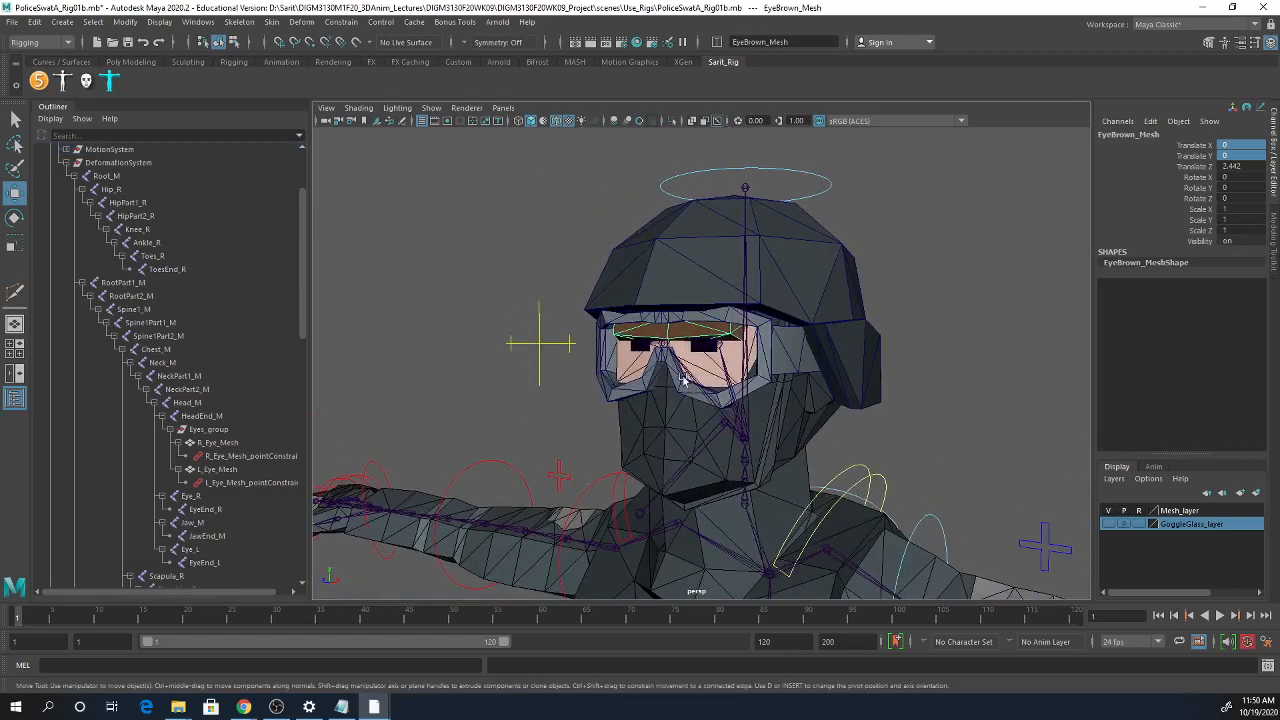
{"action": "left_click_drag", "start_coordinate": [719, 343], "coordinate": [699, 406], "text": "alt"}
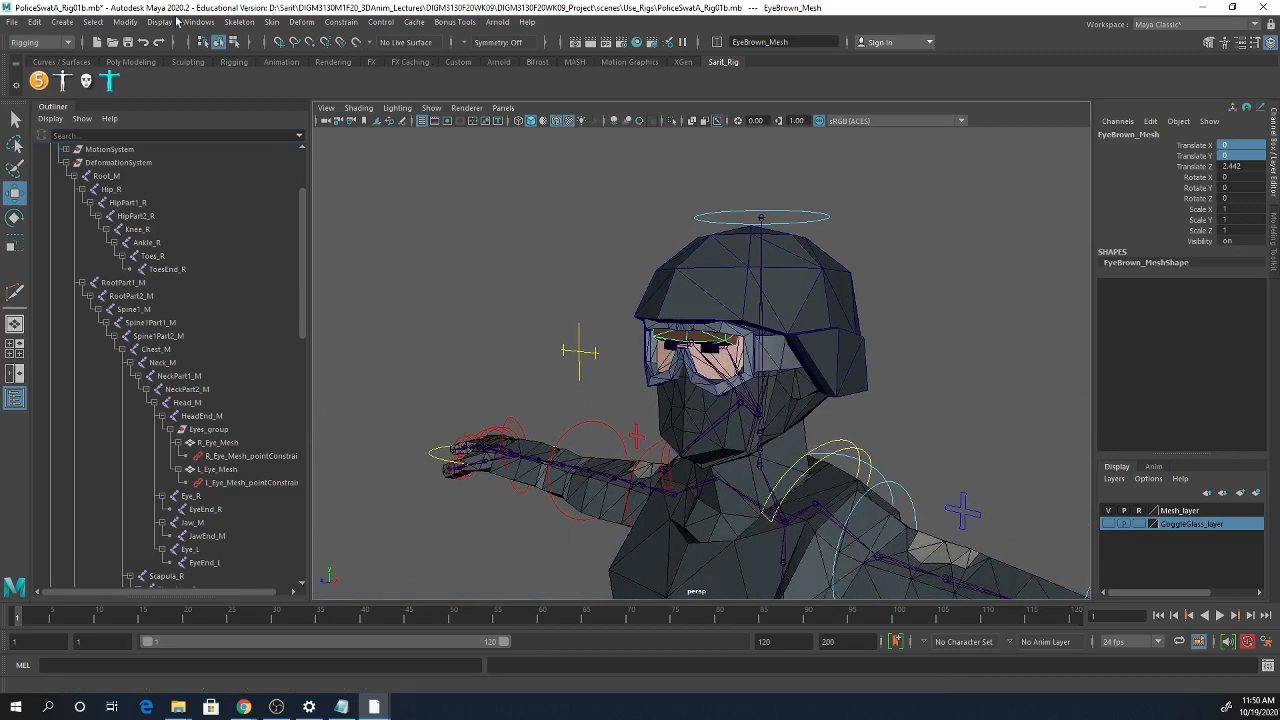
{"action": "left_click", "coordinate": [125, 22]}
{"action": "left_click", "coordinate": [152, 120]}
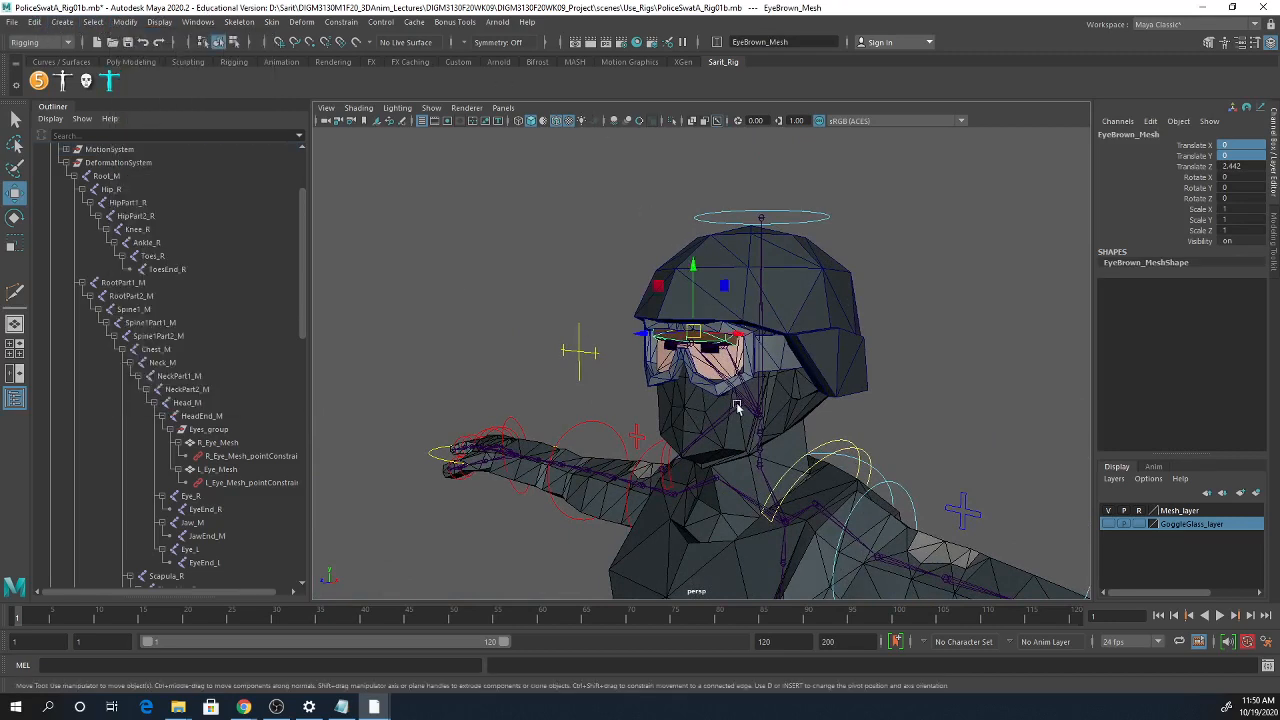
- Try moving the eyebrow mesh down about 0.77 units in Y and undo the move
{"action": "right_click_drag", "start_coordinate": [785, 392], "coordinate": [1016, 428], "text": "alt"}
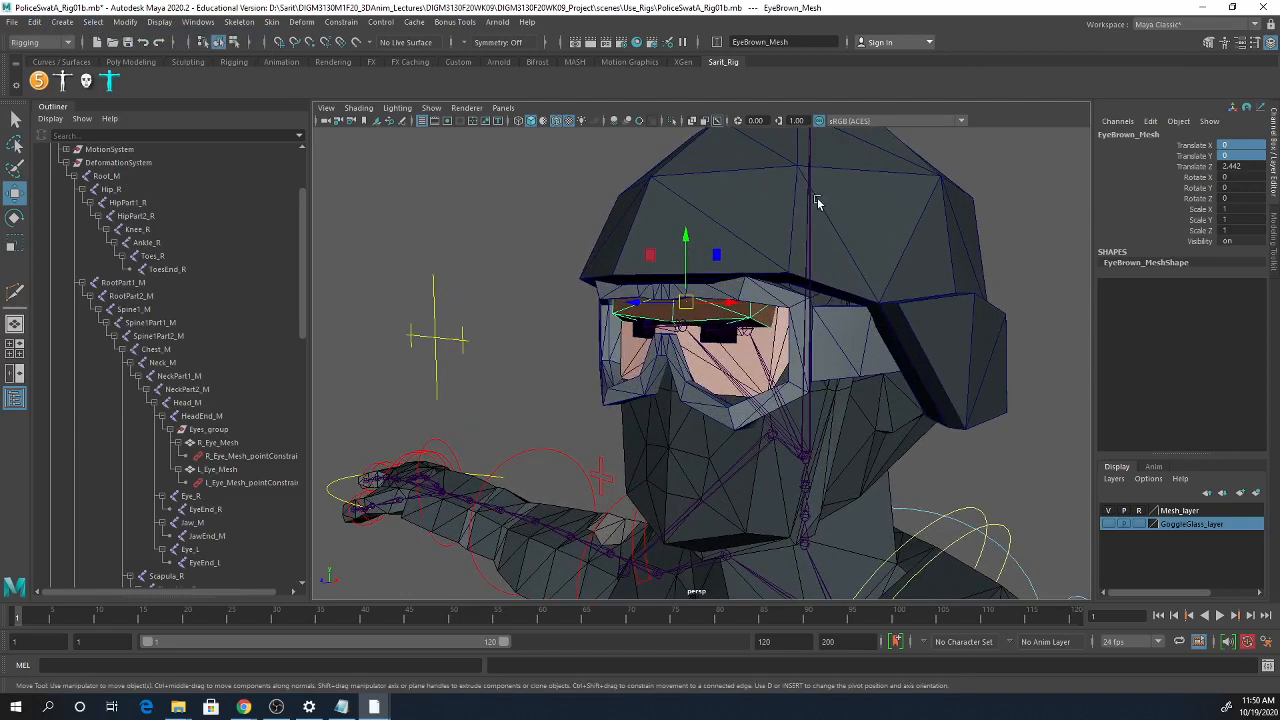
{"action": "left_click_drag", "start_coordinate": [688, 238], "coordinate": [716, 250]}
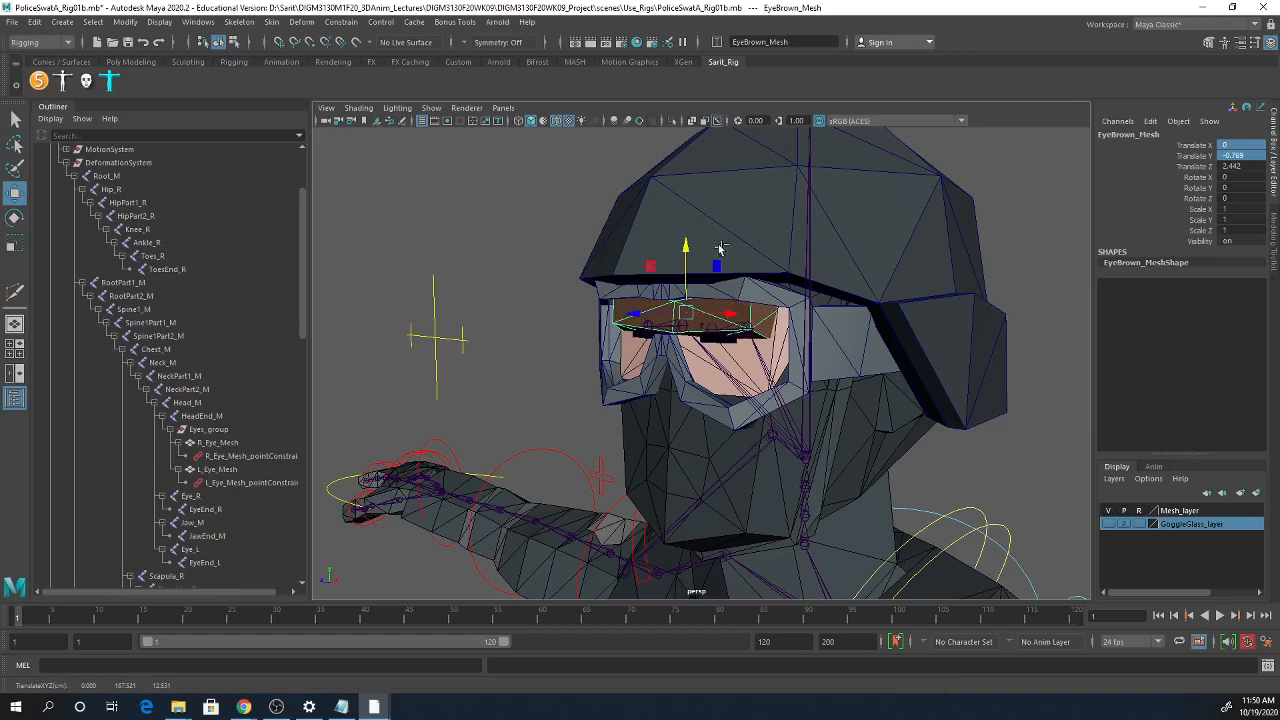
{"action": "key", "text": "ctrl+z"}
{"action": "right_click_drag", "start_coordinate": [823, 414], "coordinate": [727, 375], "text": "alt"}
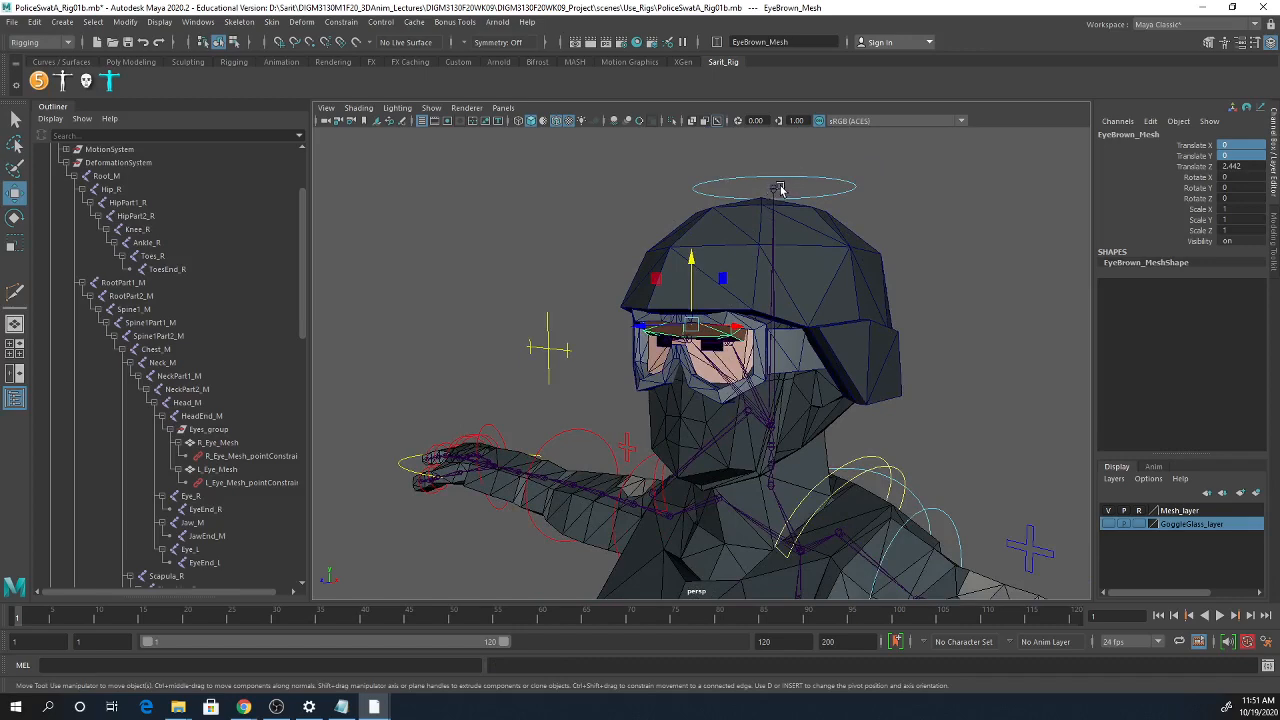
{"action": "scroll", "coordinate": [1007, 385], "scroll_direction": "down", "scroll_amount": 5}
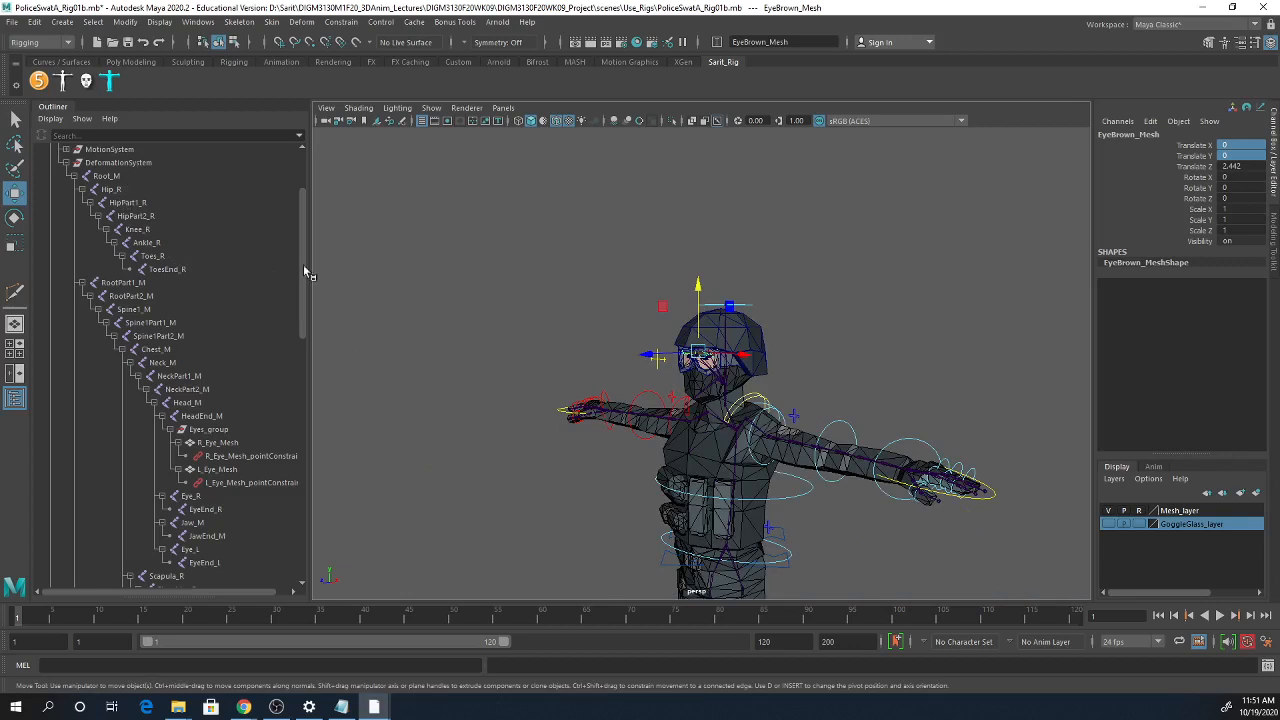
- Create a NURBS circle as the base shape for a new controller
{"action": "left_click", "coordinate": [93, 22]}
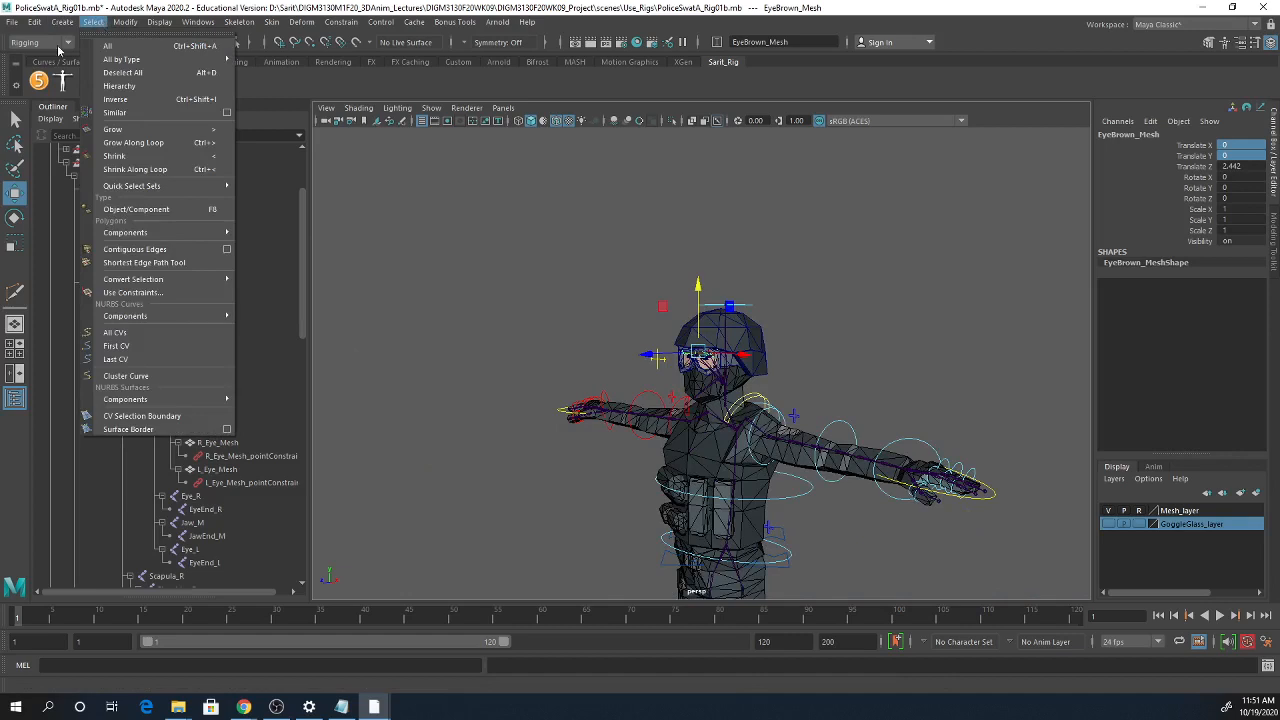
{"action": "mouse_move", "coordinate": [55, 23]}
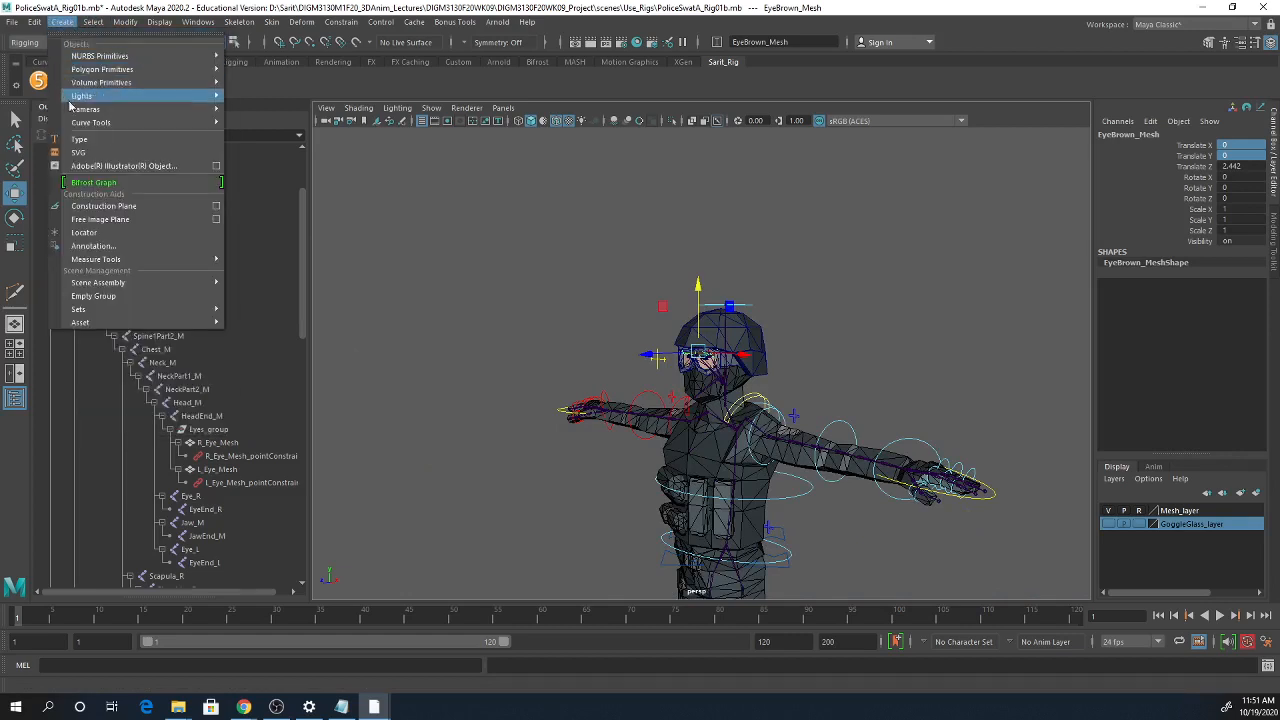
{"action": "left_click", "coordinate": [529, 231]}
{"action": "left_click", "coordinate": [57, 63]}
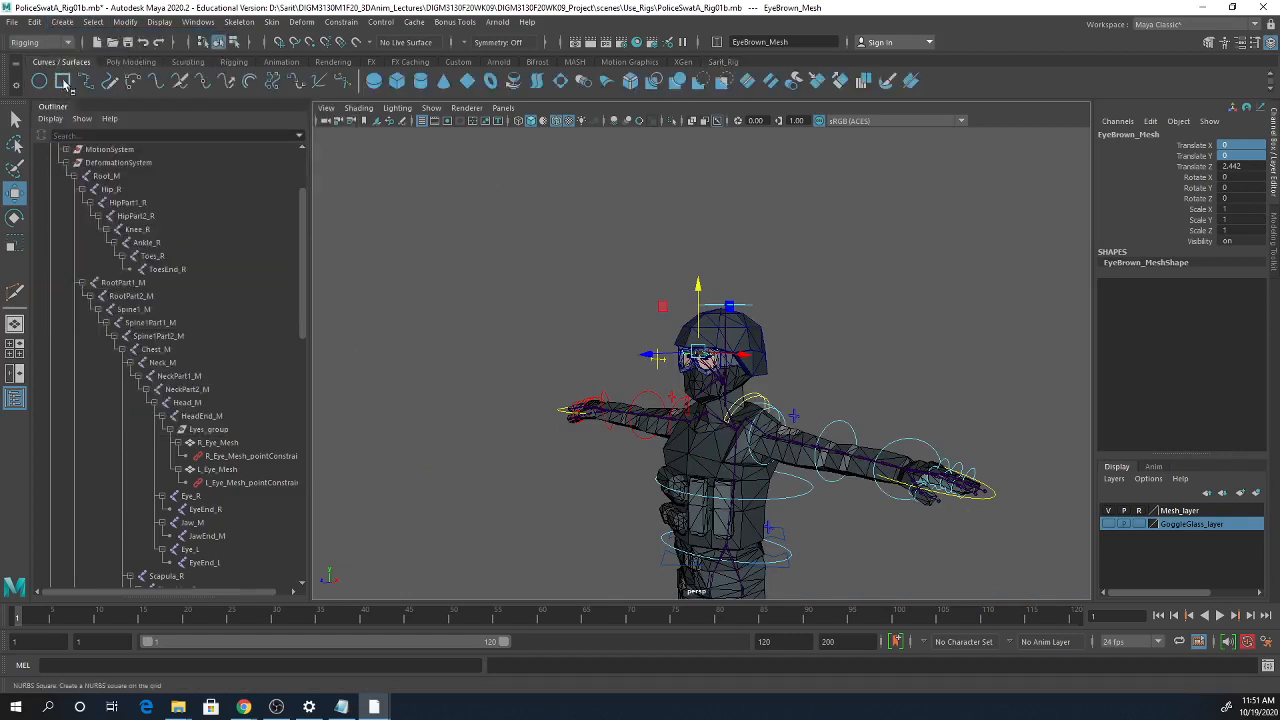
{"action": "left_click", "coordinate": [39, 81]}
- Move the circle in front of the head to about Y 172.7 and Z 42.2, and stretch its X scale to about 5.3
{"action": "scroll", "coordinate": [411, 380], "scroll_direction": "down", "scroll_amount": 5}
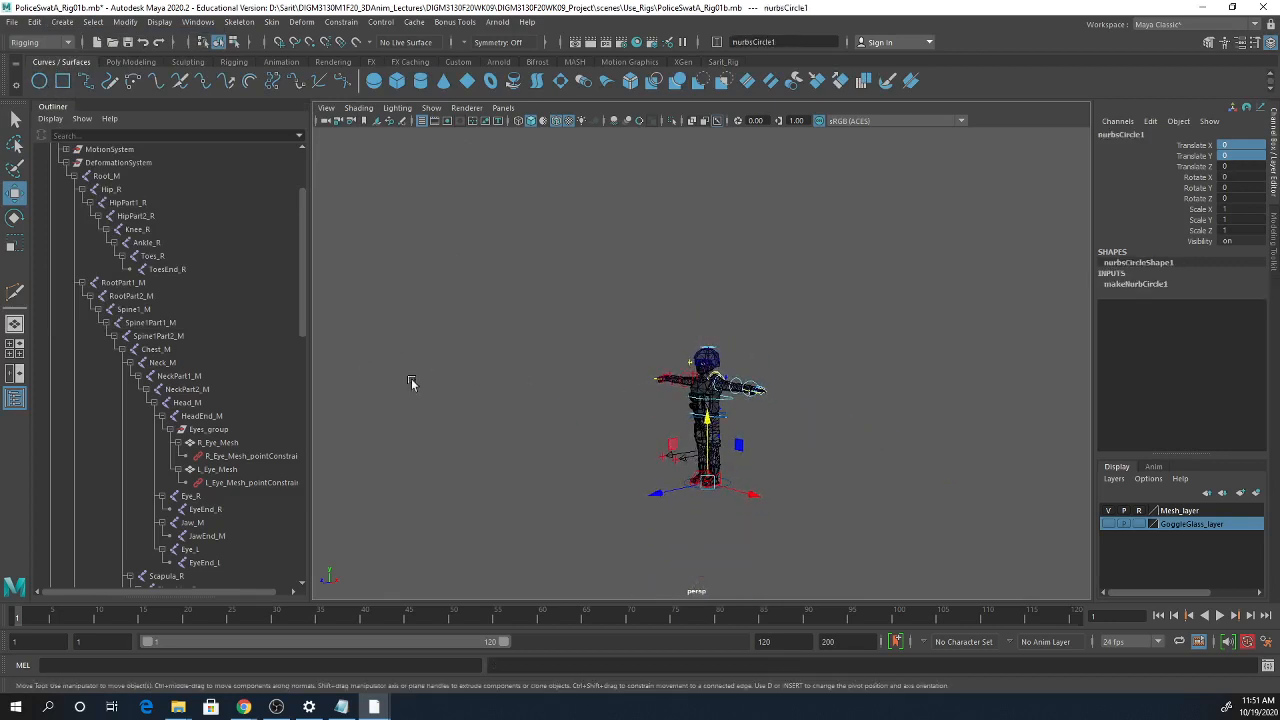
{"action": "left_click_drag", "start_coordinate": [708, 452], "coordinate": [630, 365]}
{"action": "scroll", "coordinate": [848, 490], "scroll_direction": "up", "scroll_amount": 5}
{"action": "left_click_drag", "start_coordinate": [848, 490], "coordinate": [818, 496], "text": "alt"}
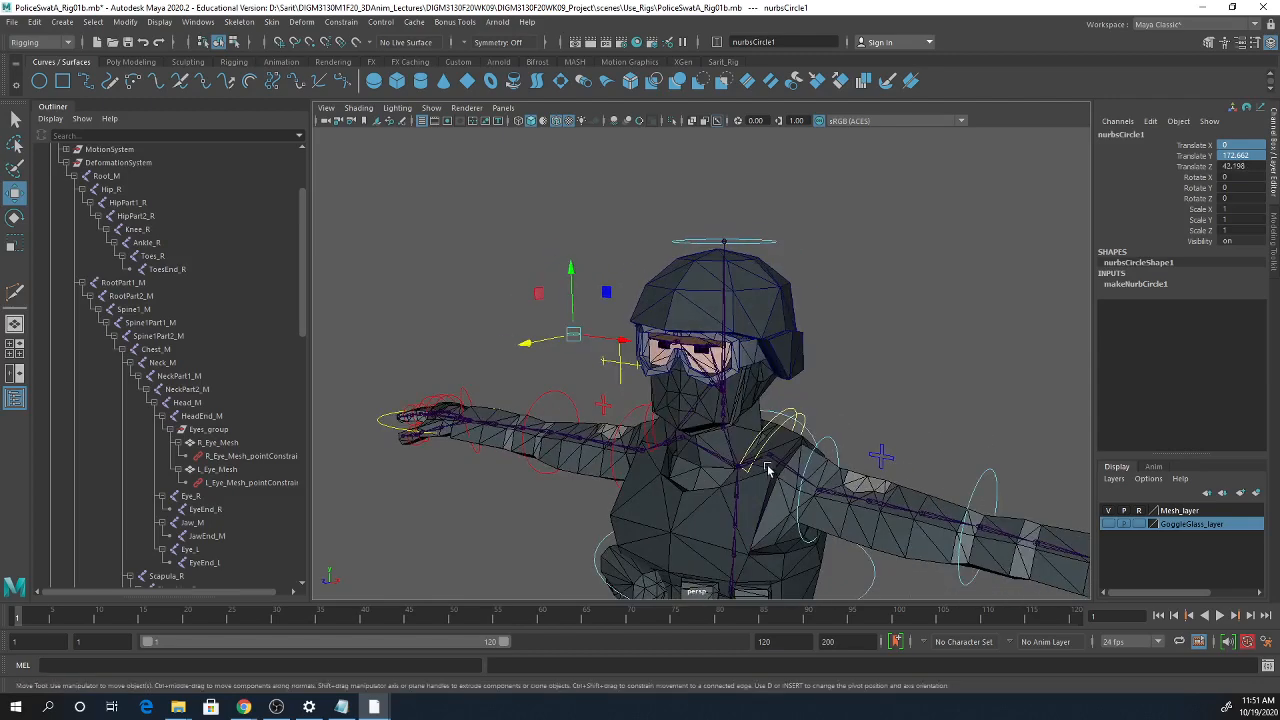
{"action": "key", "text": "r"}
{"action": "left_click_drag", "start_coordinate": [618, 340], "coordinate": [880, 370]}
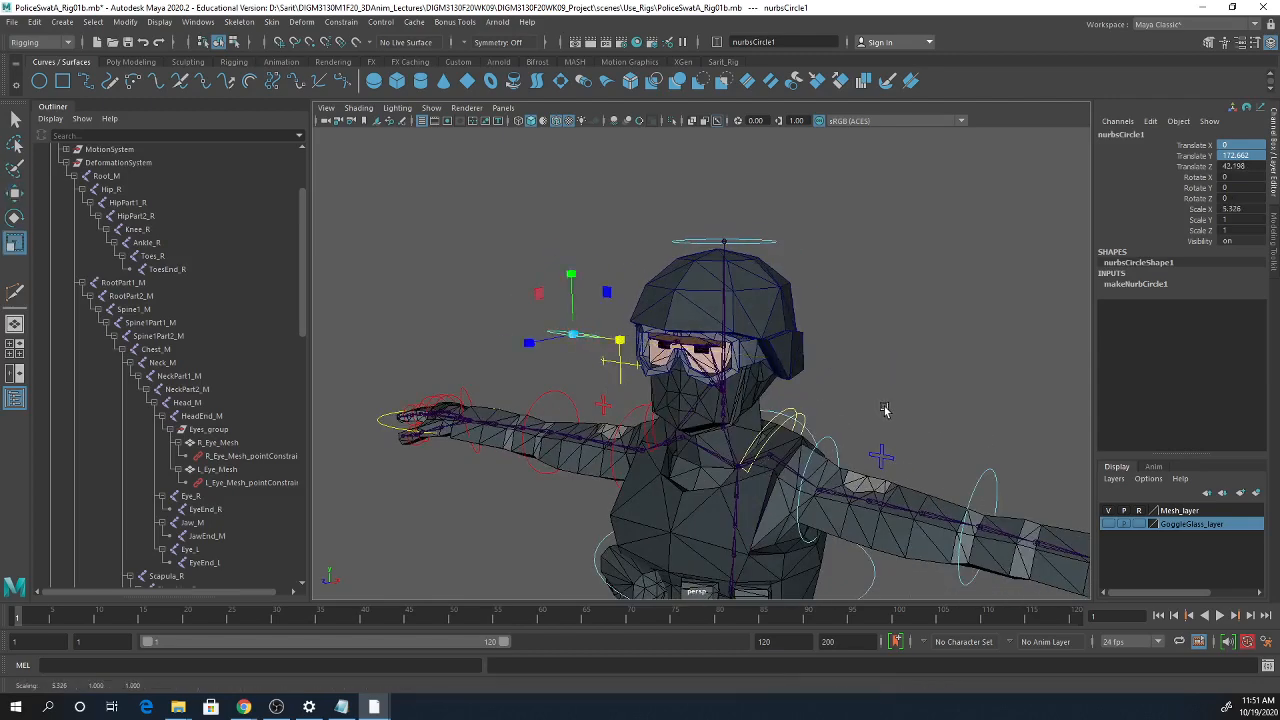
- Rotate the circle freehand to try standing it upright, and reset its X, Y and Z rotation to 0
{"action": "key", "text": "e"}
{"action": "left_click_drag", "start_coordinate": [530, 288], "coordinate": [530, 392]}
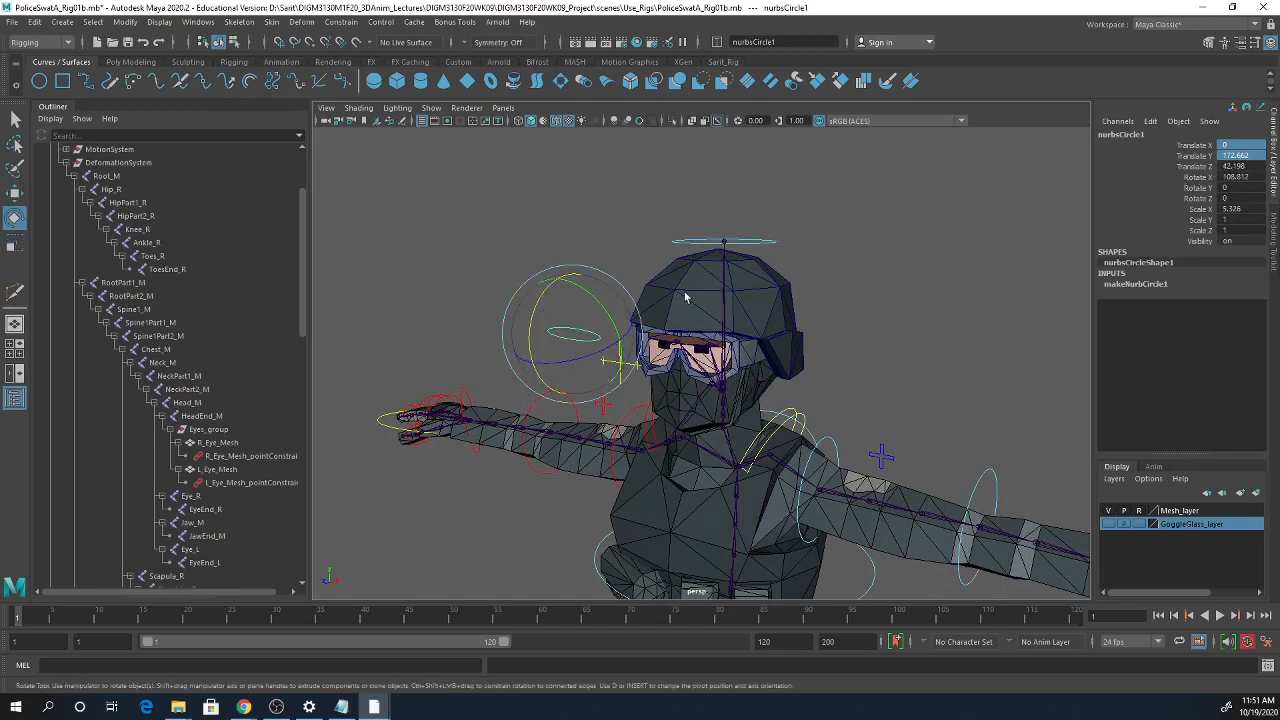
{"action": "left_click_drag", "start_coordinate": [665, 337], "coordinate": [590, 324], "text": "alt"}
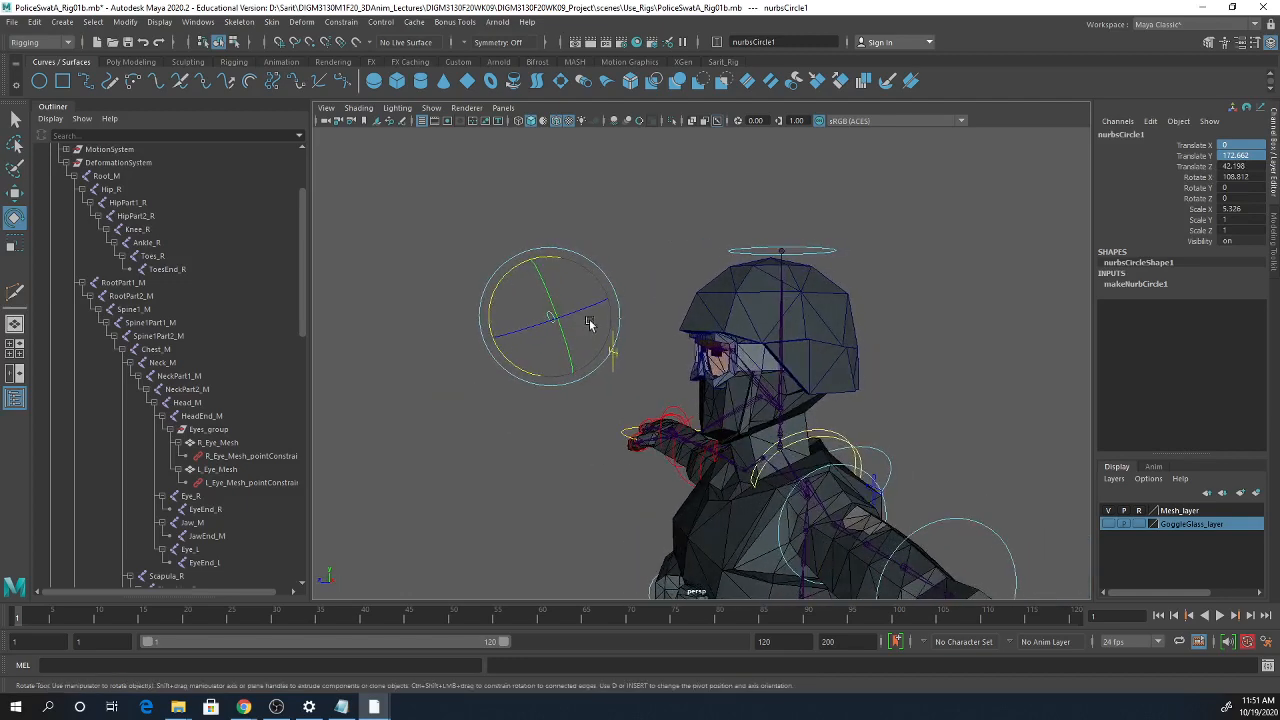
{"action": "left_click_drag", "start_coordinate": [545, 258], "coordinate": [560, 258]}
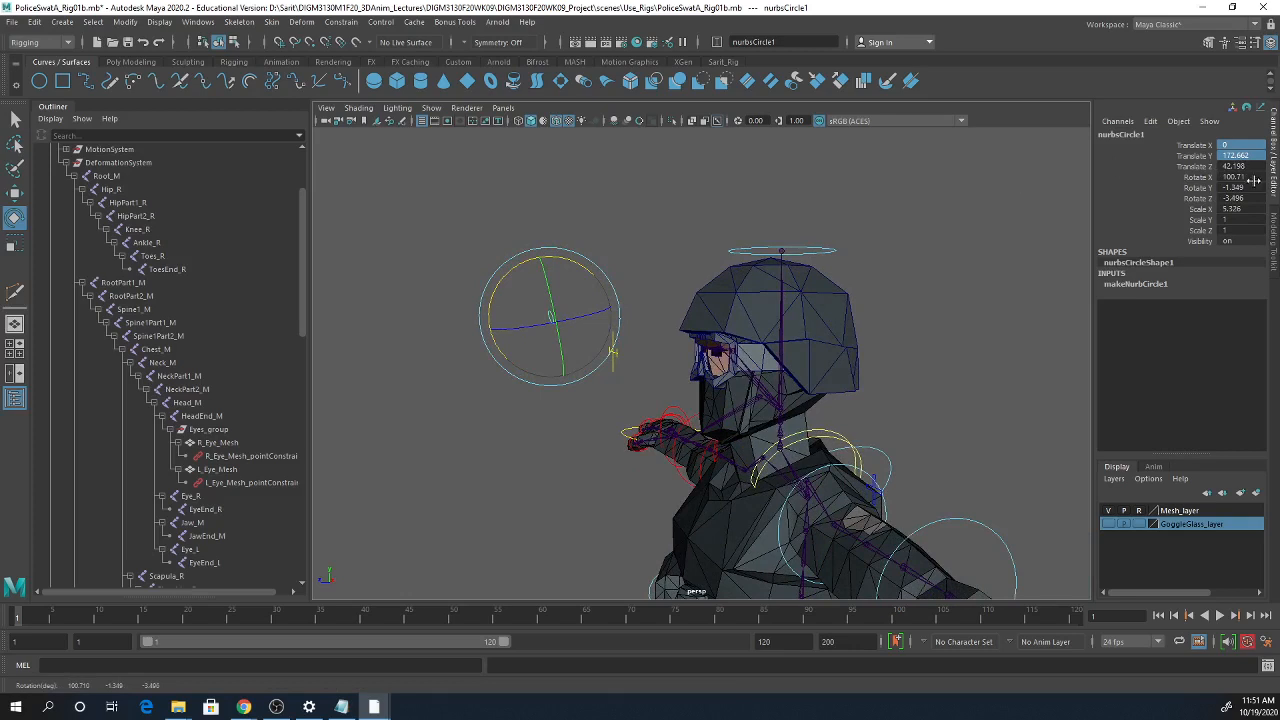
{"action": "left_click_drag", "start_coordinate": [1258, 177], "coordinate": [1258, 199]}
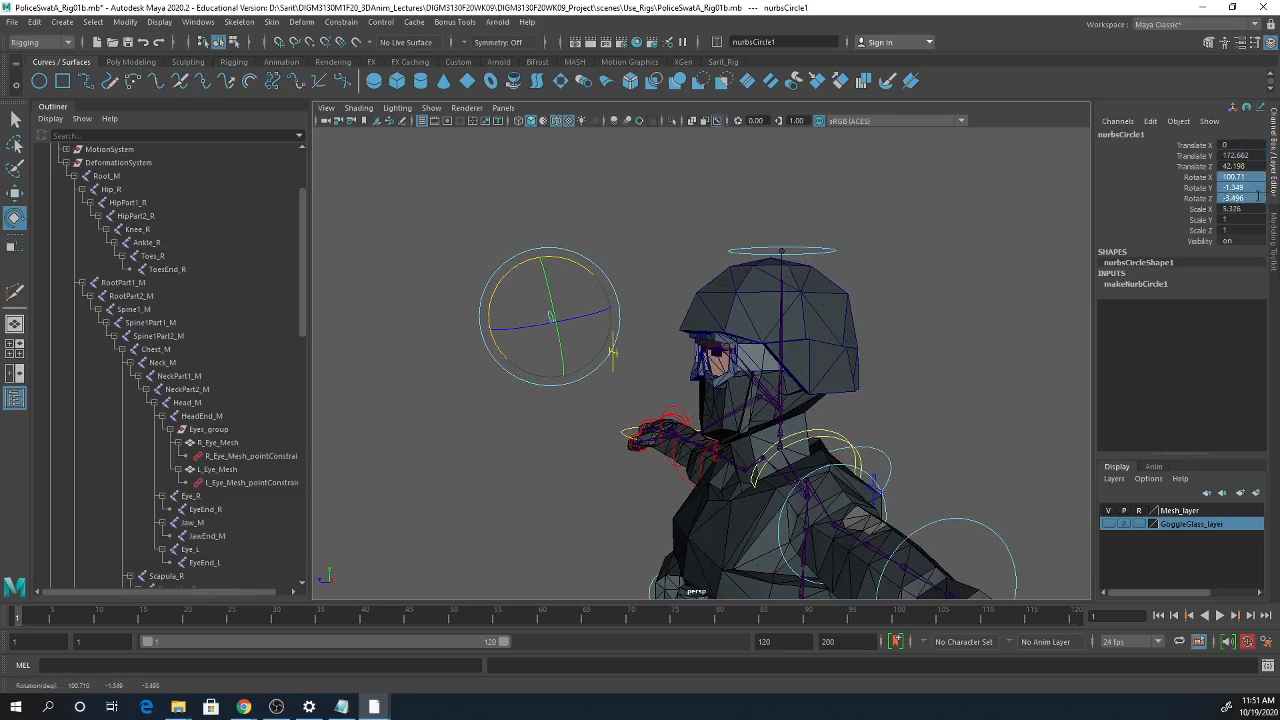
{"action": "left_click", "coordinate": [1240, 198]}
{"action": "type", "text": "0"}
{"action": "key", "text": "Return"}
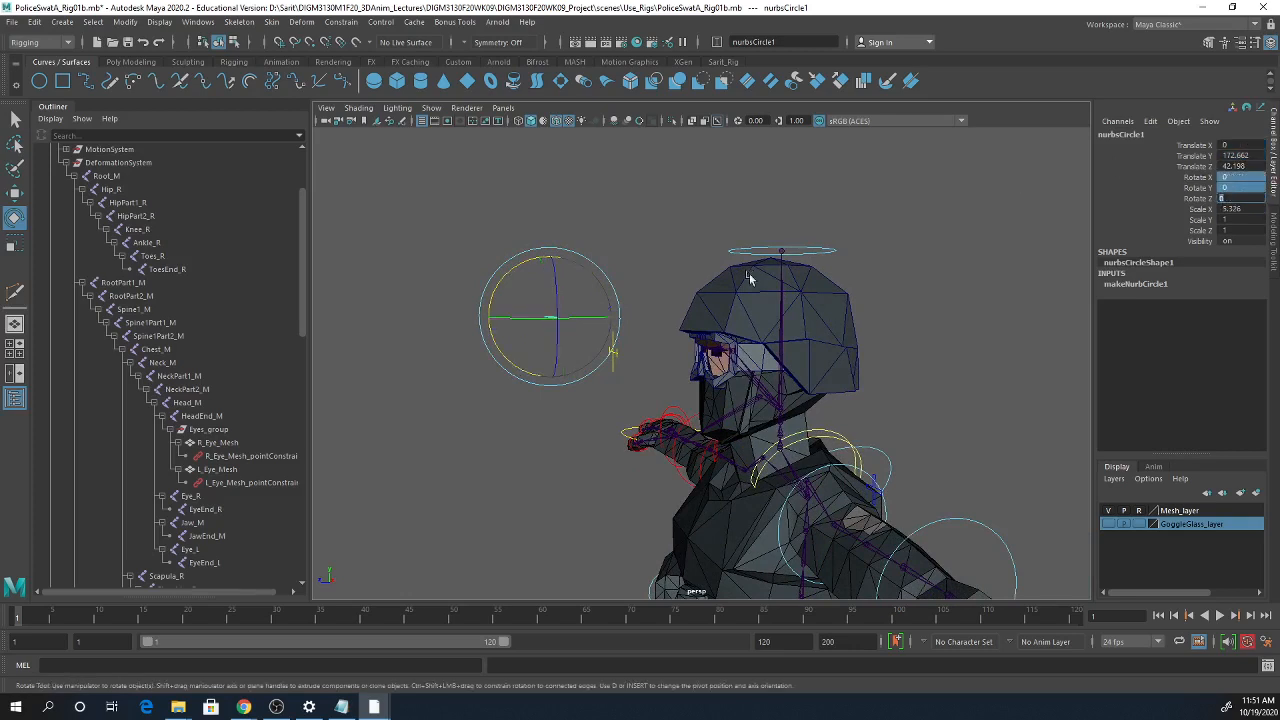
- Set the circle's X rotation to 90 degrees
{"action": "left_click_drag", "start_coordinate": [524, 266], "coordinate": [507, 288]}
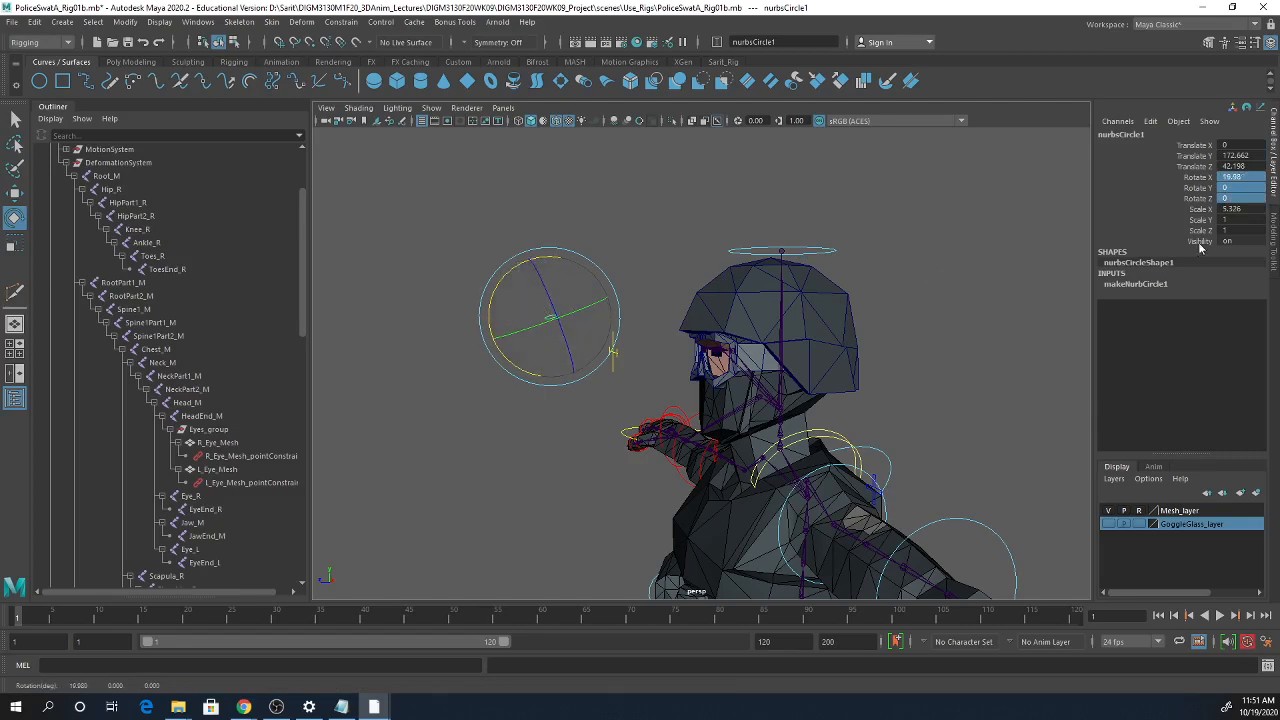
{"action": "double_click", "coordinate": [1238, 177]}
{"action": "type", "text": "9"}
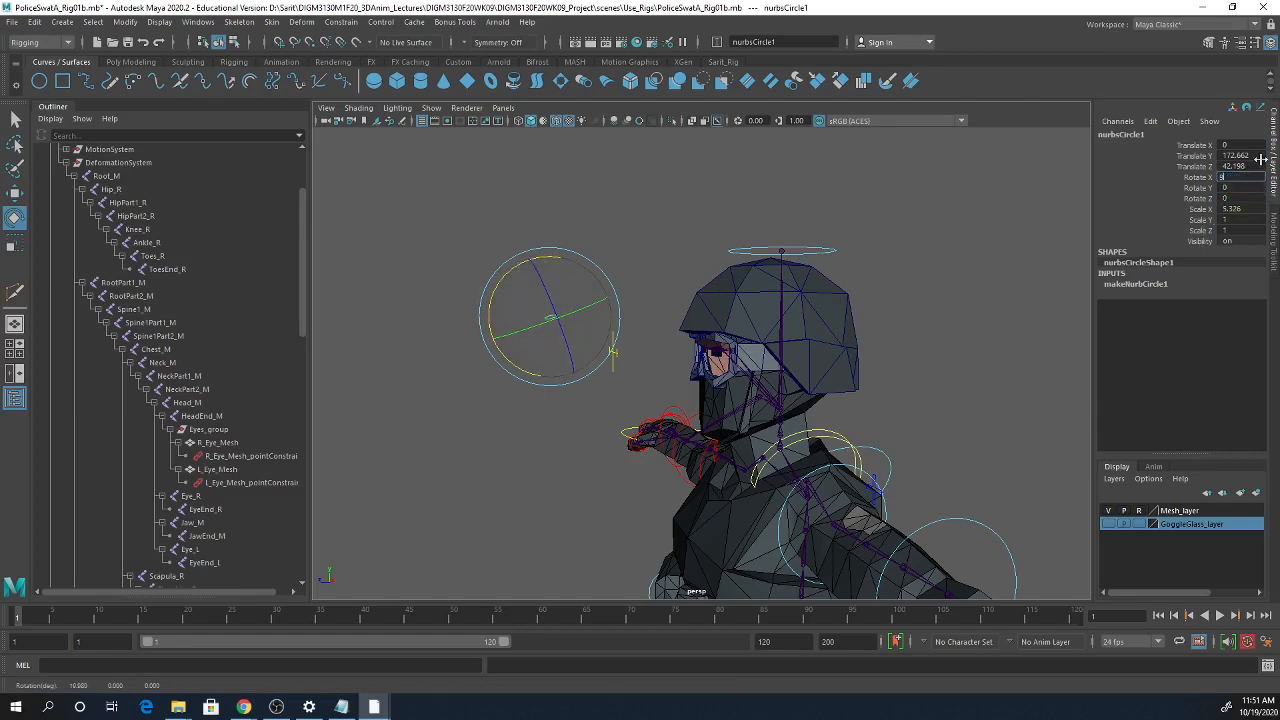
{"action": "type", "text": "0"}
{"action": "key", "text": "Return"}
- Move the circle close in front of the goggles at brow height, to about Y 170.1 and Z 20.8
{"action": "left_click_drag", "start_coordinate": [883, 306], "coordinate": [748, 432], "text": "alt"}
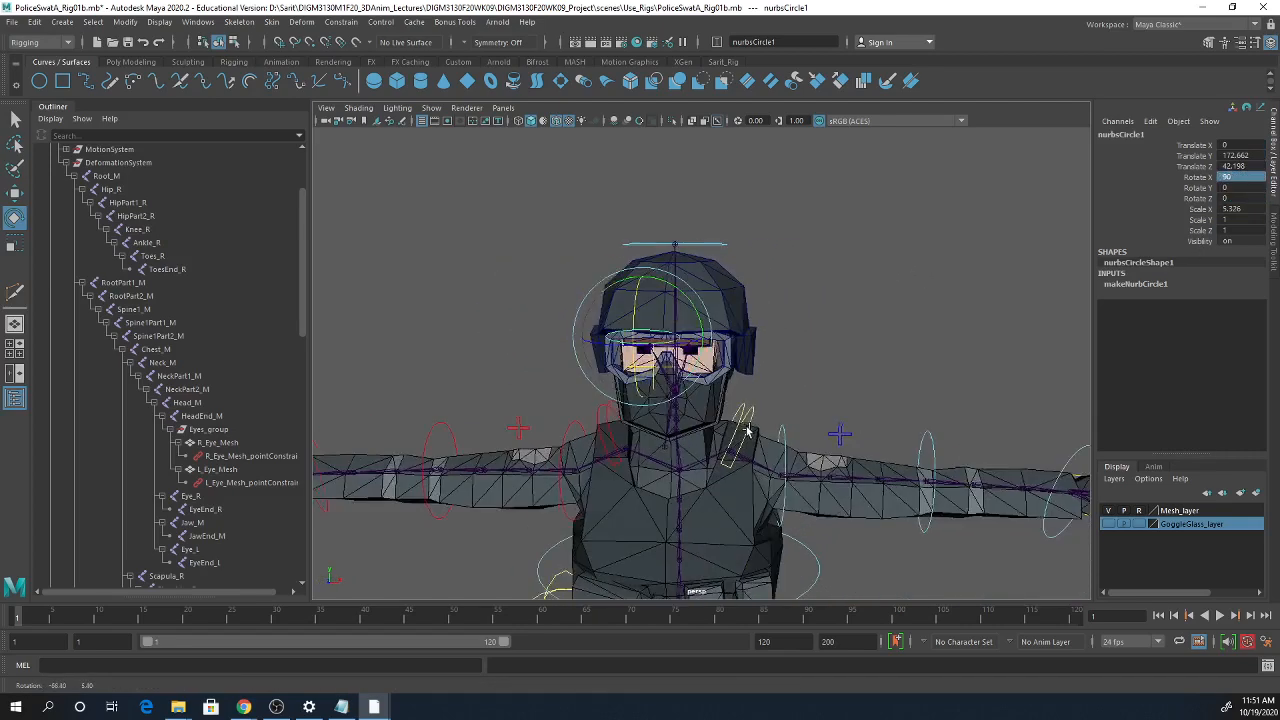
{"action": "key", "text": "w"}
{"action": "left_click_drag", "start_coordinate": [680, 398], "coordinate": [560, 407], "text": "alt"}
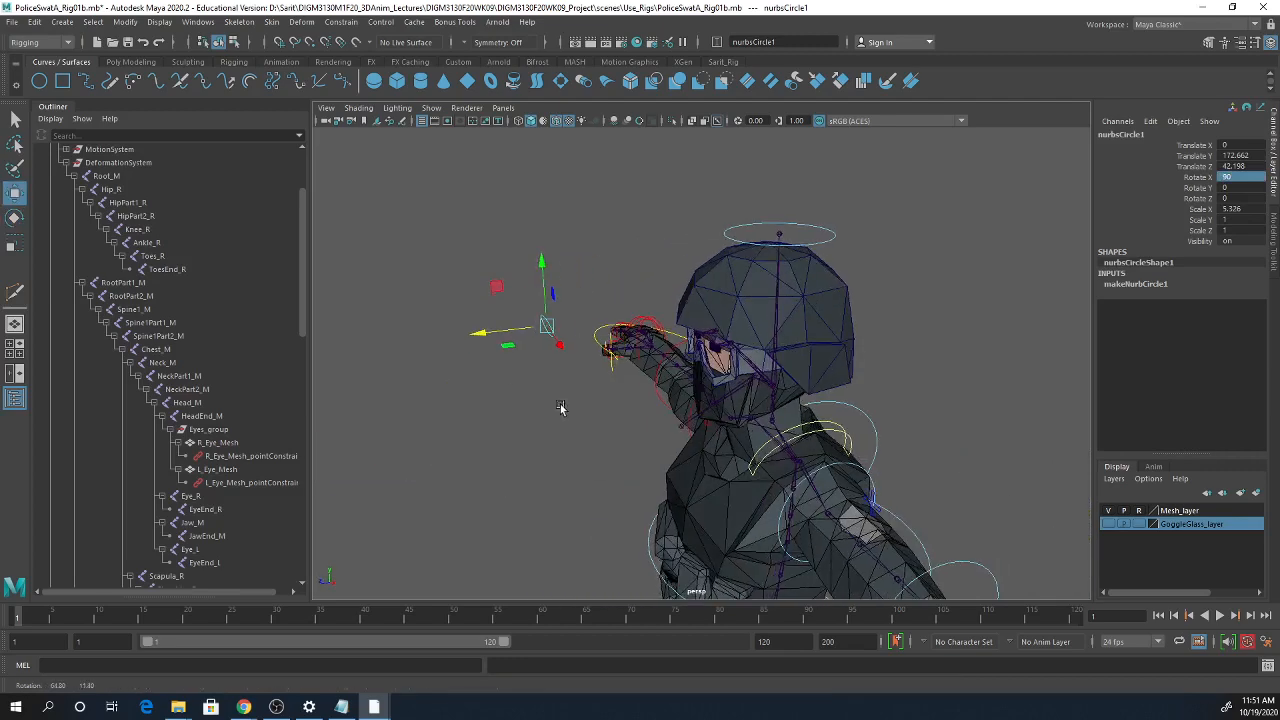
{"action": "left_click_drag", "start_coordinate": [482, 333], "coordinate": [704, 307]}
{"action": "left_click_drag", "start_coordinate": [661, 248], "coordinate": [661, 253]}
{"action": "left_click_drag", "start_coordinate": [697, 318], "coordinate": [726, 325], "text": "alt"}
{"action": "left_click_drag", "start_coordinate": [669, 288], "coordinate": [669, 295]}
{"action": "left_click_drag", "start_coordinate": [661, 376], "coordinate": [573, 394], "text": "alt"}
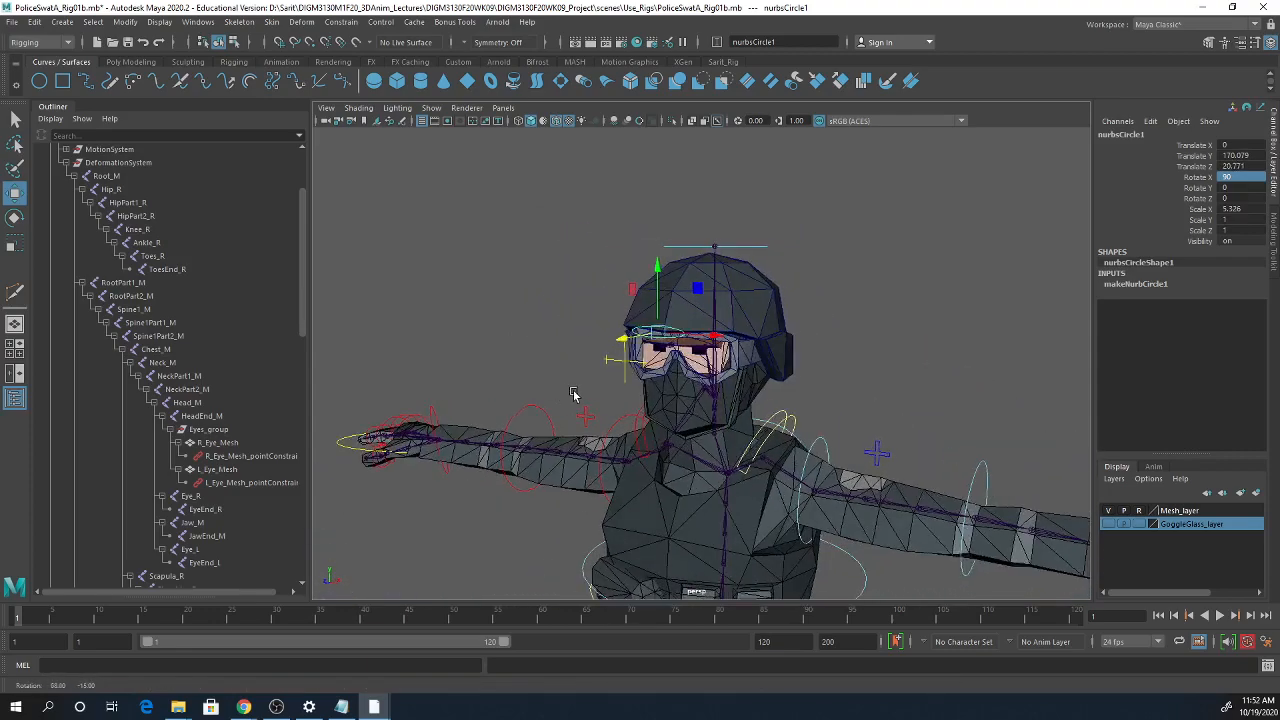
- Widen the circle to an X scale of about 7.6 to span the eyebrows
{"action": "scroll", "coordinate": [573, 394], "scroll_direction": "up", "scroll_amount": 5}
{"action": "key", "text": "r"}
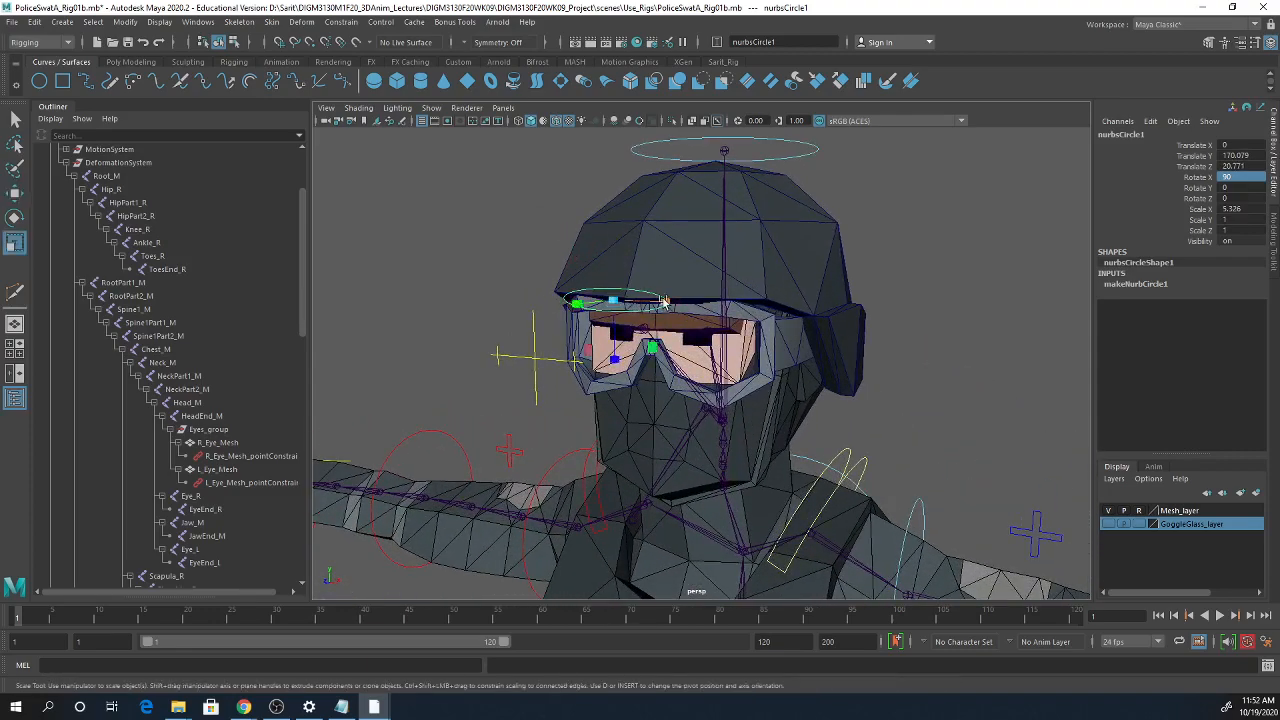
{"action": "left_click_drag", "start_coordinate": [666, 301], "coordinate": [690, 303]}
- Switch the circle to edit-point selection and select the edit point at the middle of its lower arc
{"action": "left_click_drag", "start_coordinate": [617, 340], "coordinate": [758, 330], "text": "alt"}
{"action": "right_click", "coordinate": [736, 316]}
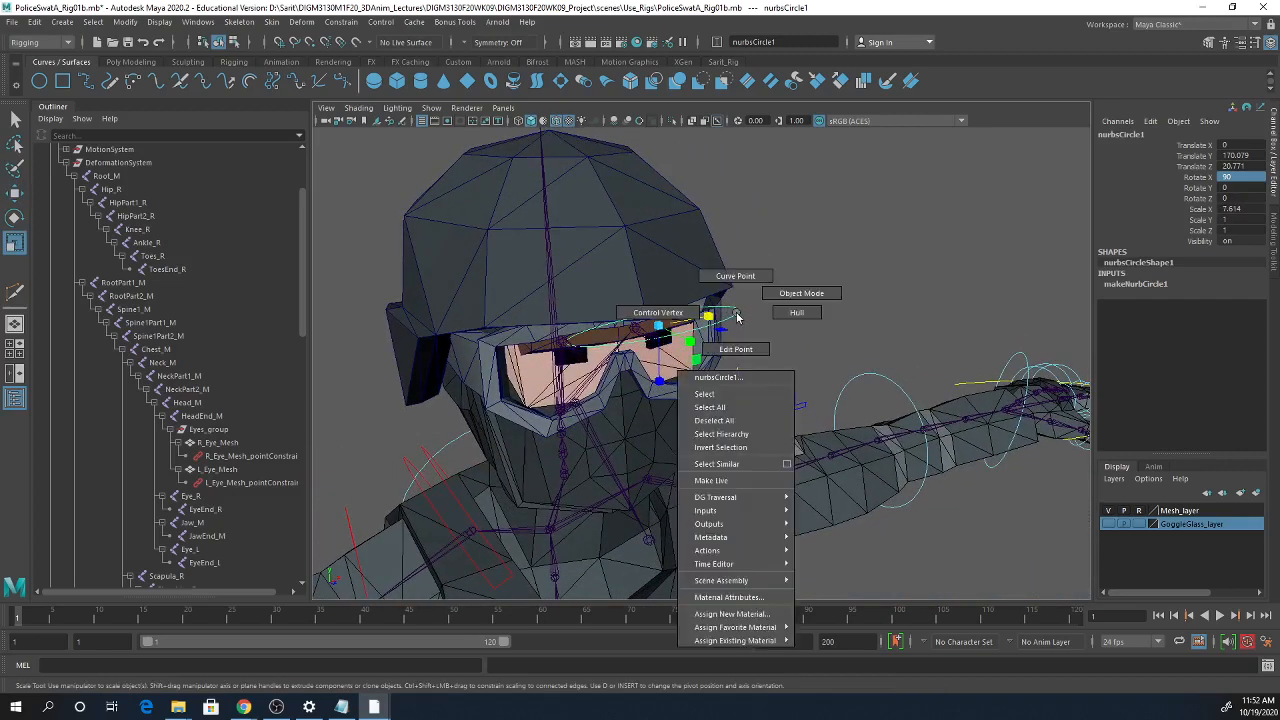
{"action": "right_click_drag", "start_coordinate": [736, 314], "coordinate": [737, 277]}
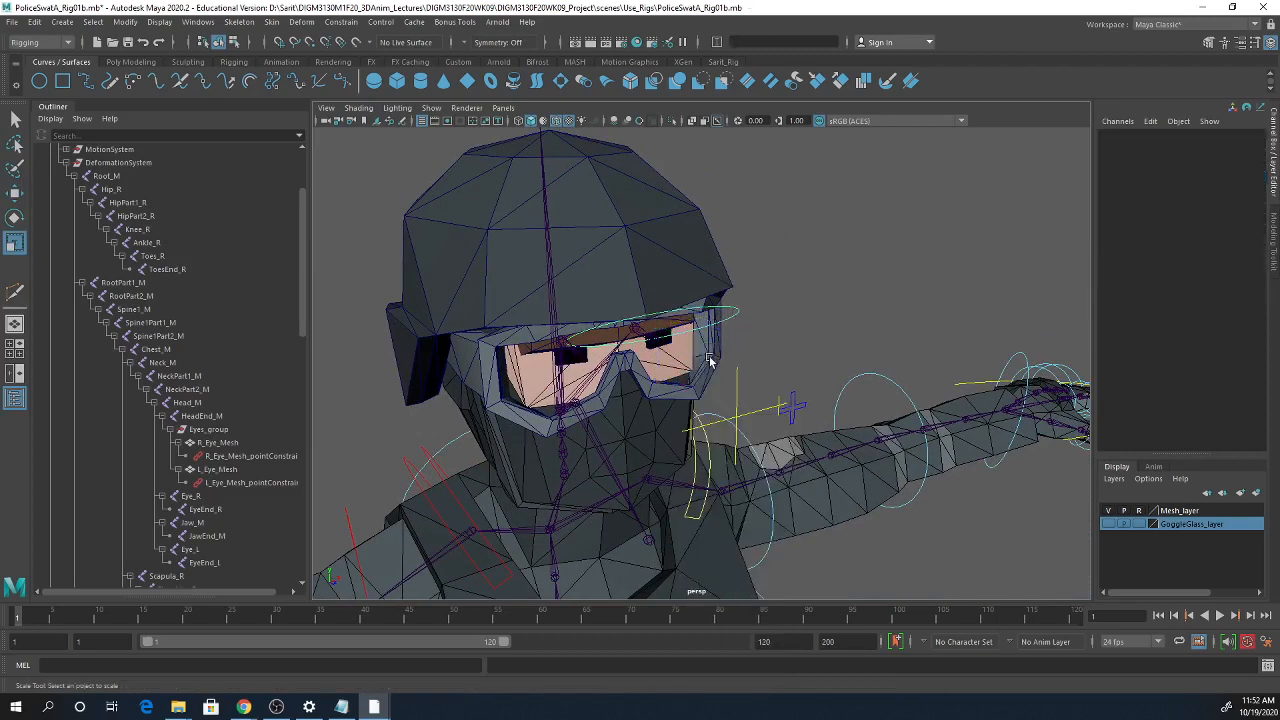
{"action": "mouse_move", "coordinate": [714, 330]}
{"action": "left_mouse_down", "text": "alt"}
{"action": "mouse_move", "coordinate": [702, 342]}
{"action": "mouse_move", "coordinate": [720, 331]}
{"action": "left_mouse_up", "text": "alt"}
{"action": "right_click", "coordinate": [721, 330]}
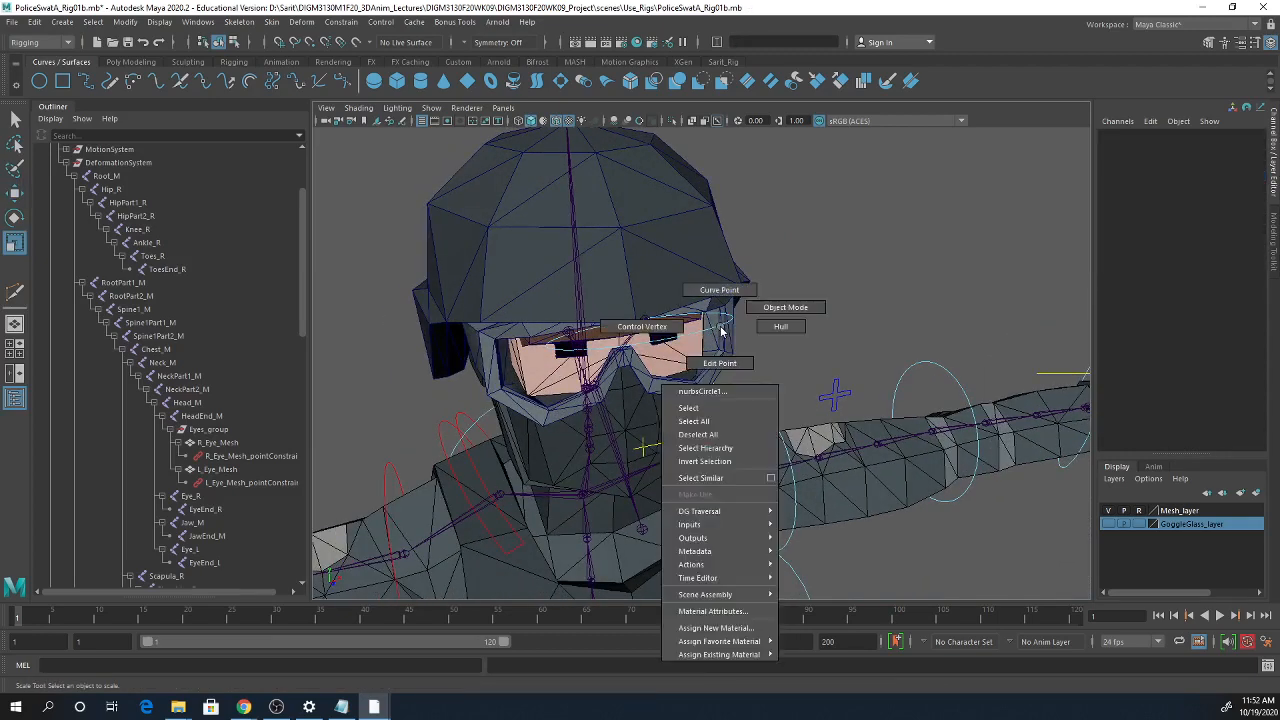
{"action": "right_click_drag", "start_coordinate": [721, 330], "coordinate": [708, 354]}
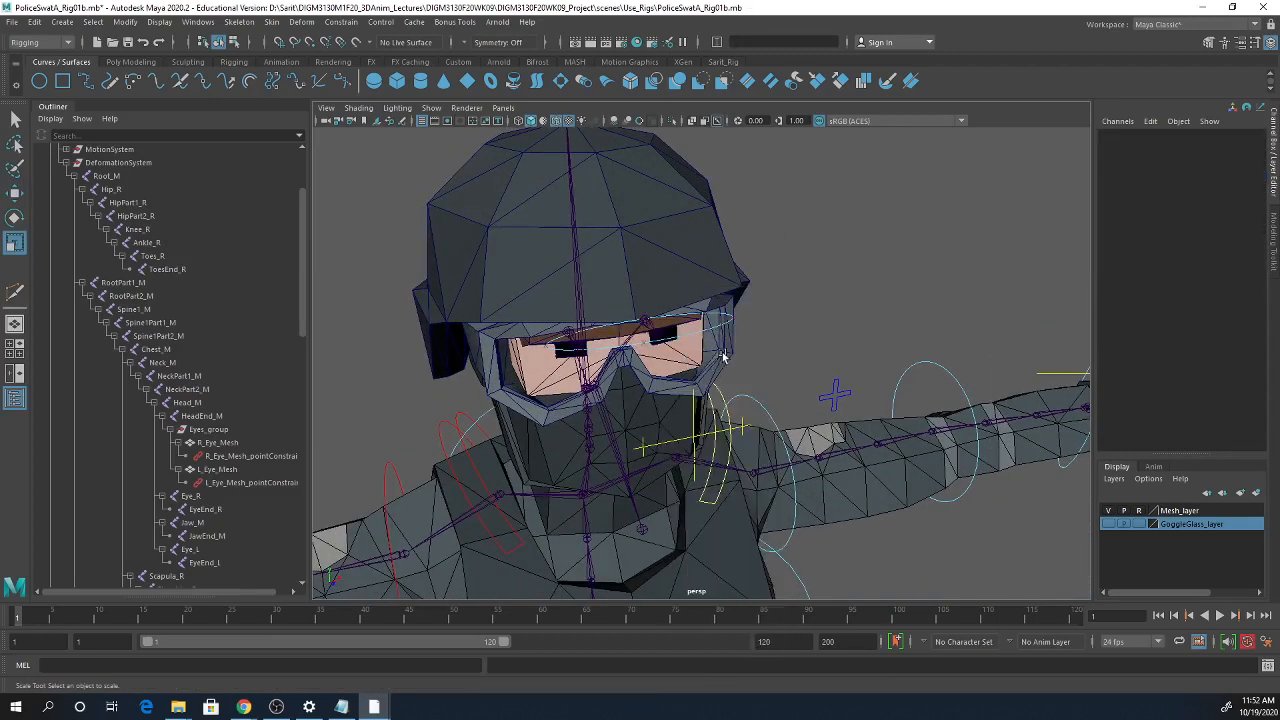
{"action": "left_click_drag", "start_coordinate": [708, 354], "coordinate": [692, 340], "text": "alt"}
{"action": "left_click", "coordinate": [638, 327]}
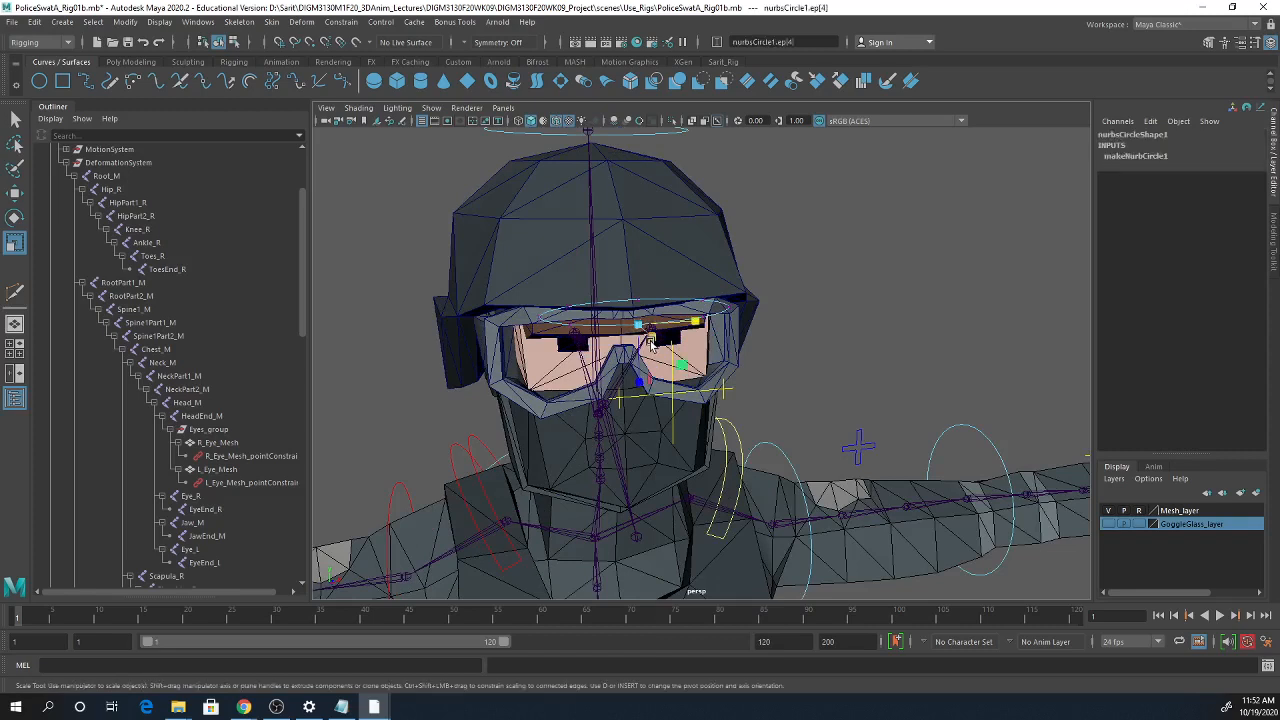
{"action": "left_click", "coordinate": [650, 340]}
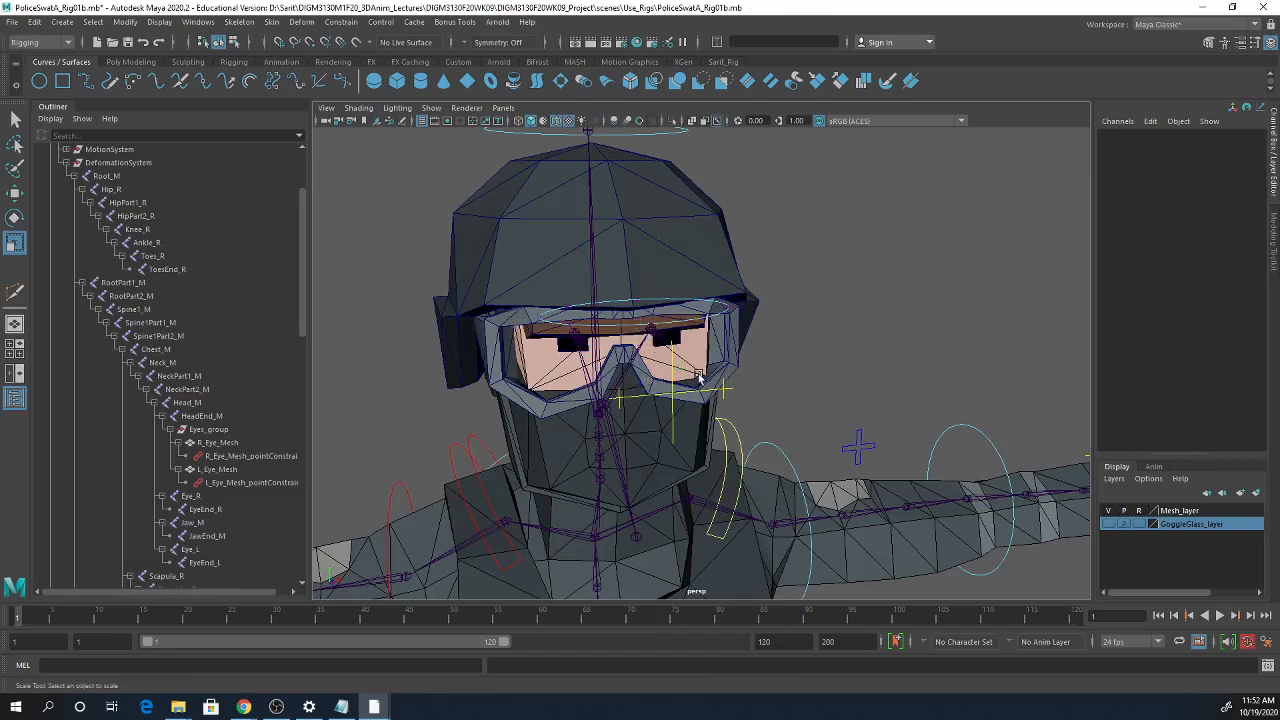
{"action": "left_click", "coordinate": [704, 320]}
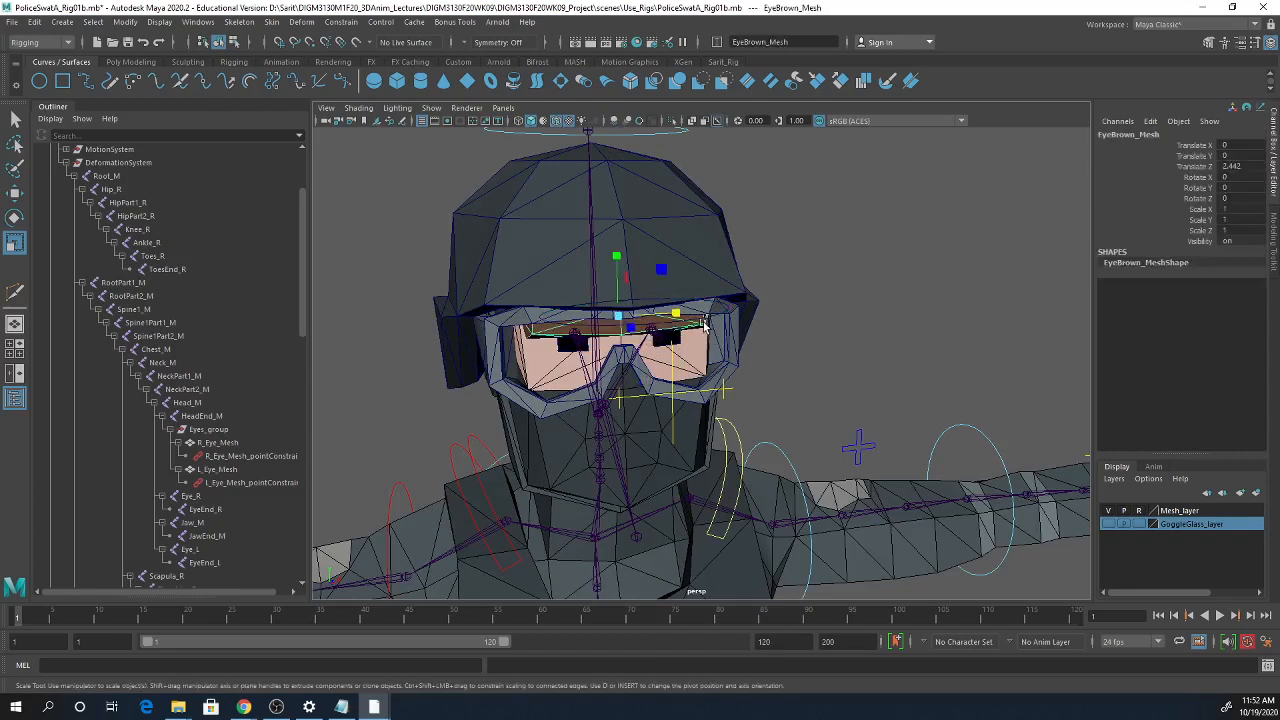
{"action": "left_click", "coordinate": [716, 318]}
{"action": "scroll", "coordinate": [716, 320], "scroll_direction": "up", "scroll_amount": 4}
{"action": "key", "text": "ctrl+z"}
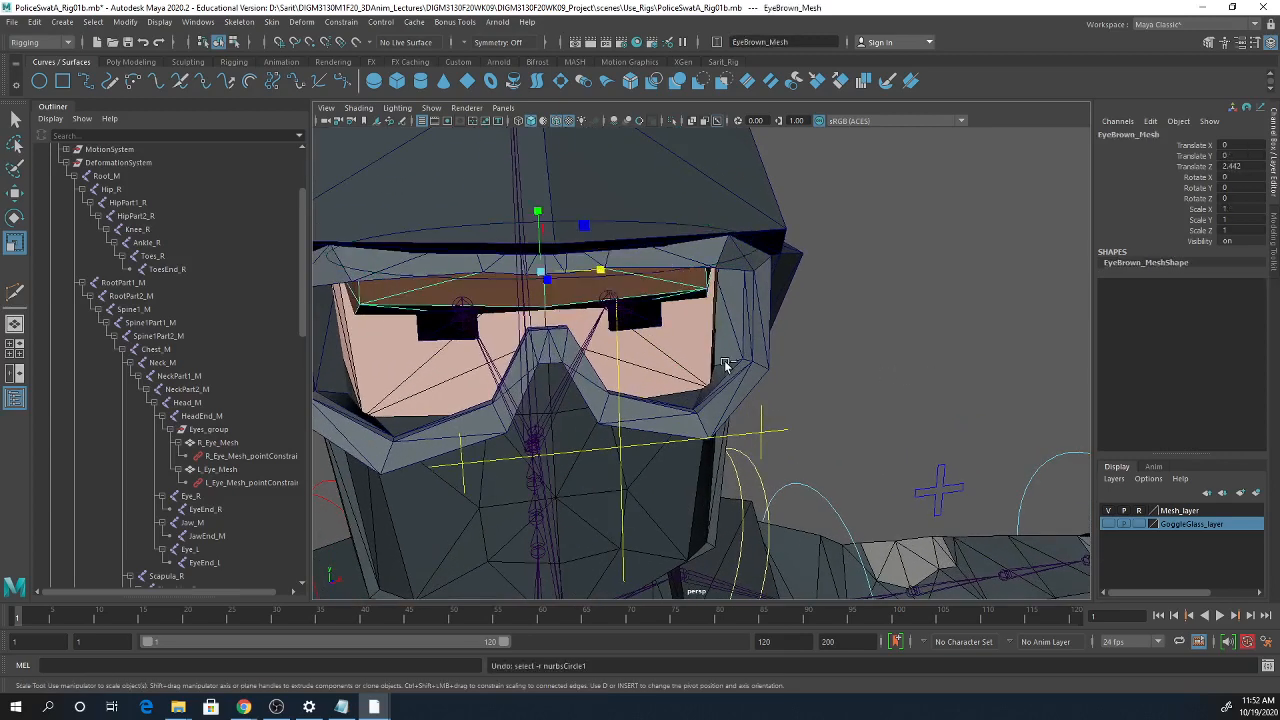
{"action": "left_click", "coordinate": [727, 366]}
{"action": "key", "text": "ctrl+z"}
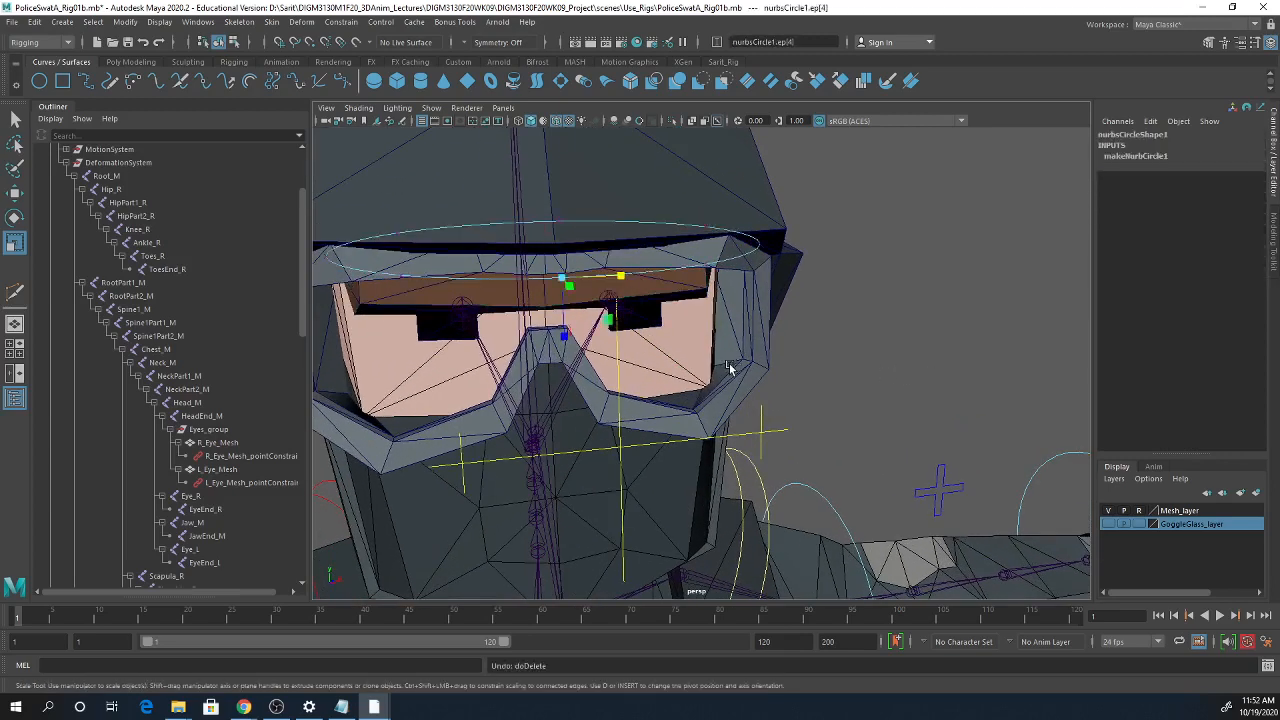
- Add the edit points toward both ends of the lower arc to the selection and detach the circle at the selected edit points
{"action": "left_click", "coordinate": [706, 268], "text": "shift"}
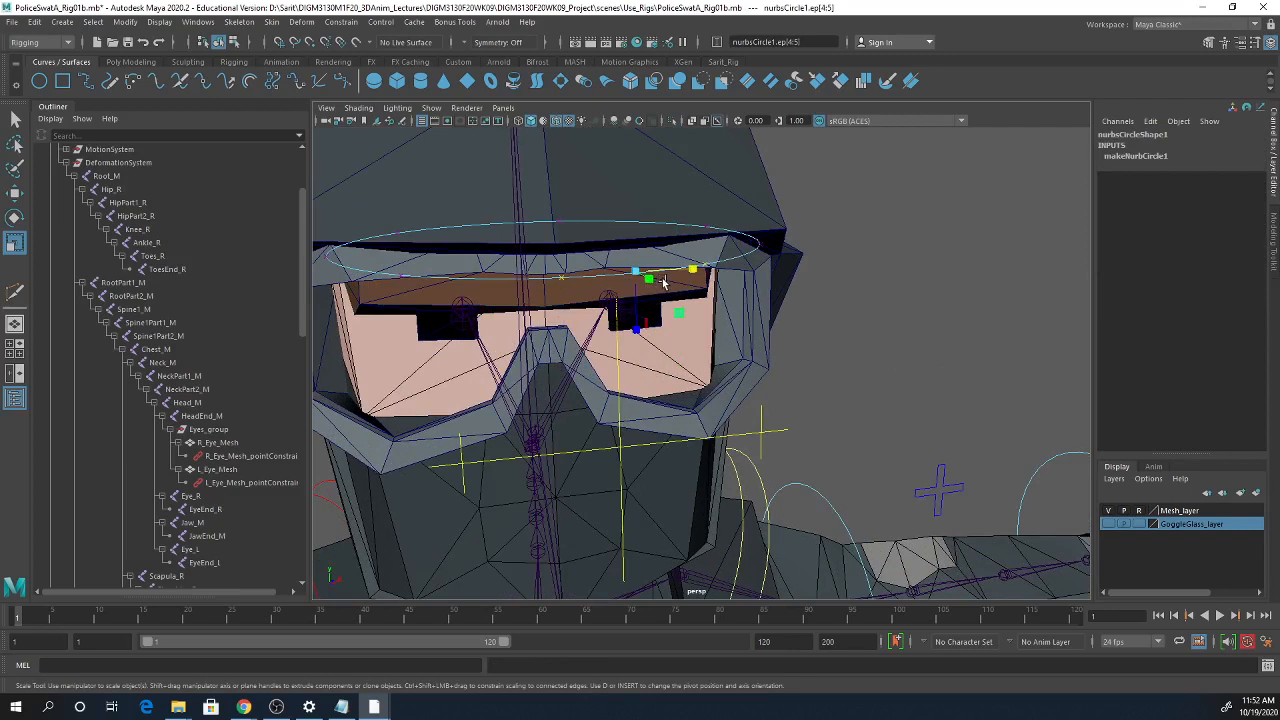
{"action": "key", "text": "q"}
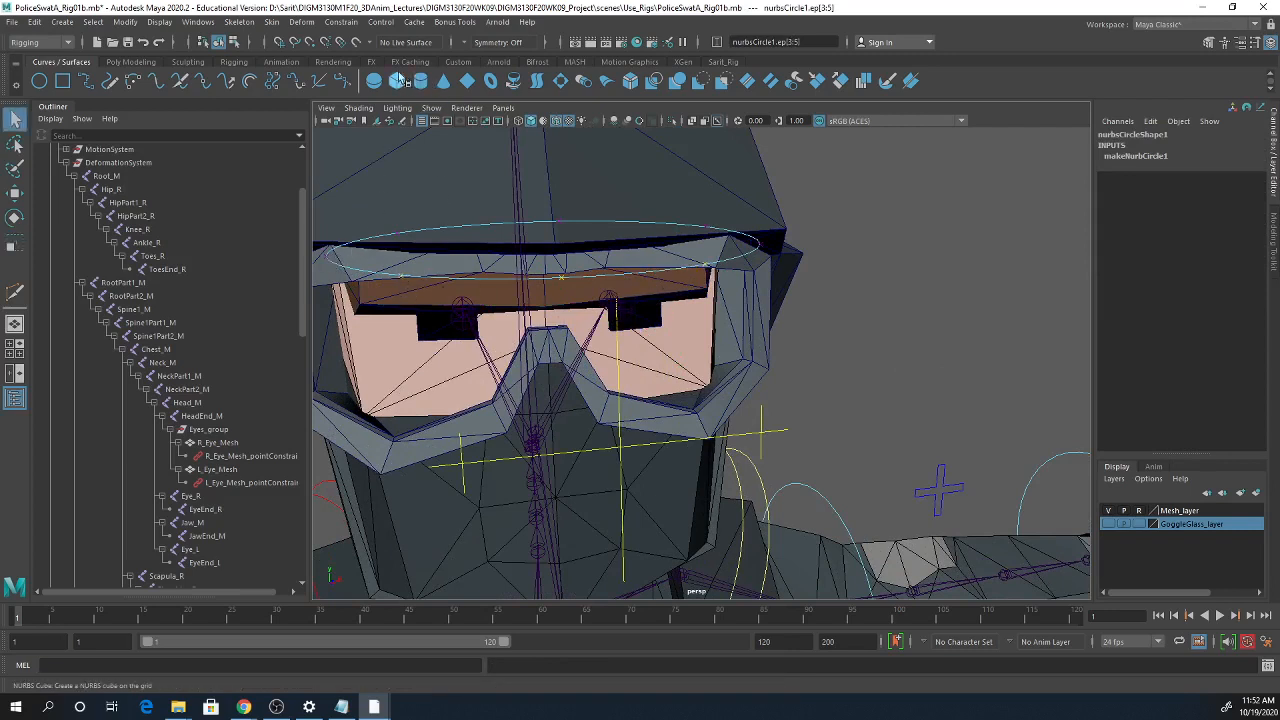
{"action": "left_click", "coordinate": [40, 42]}
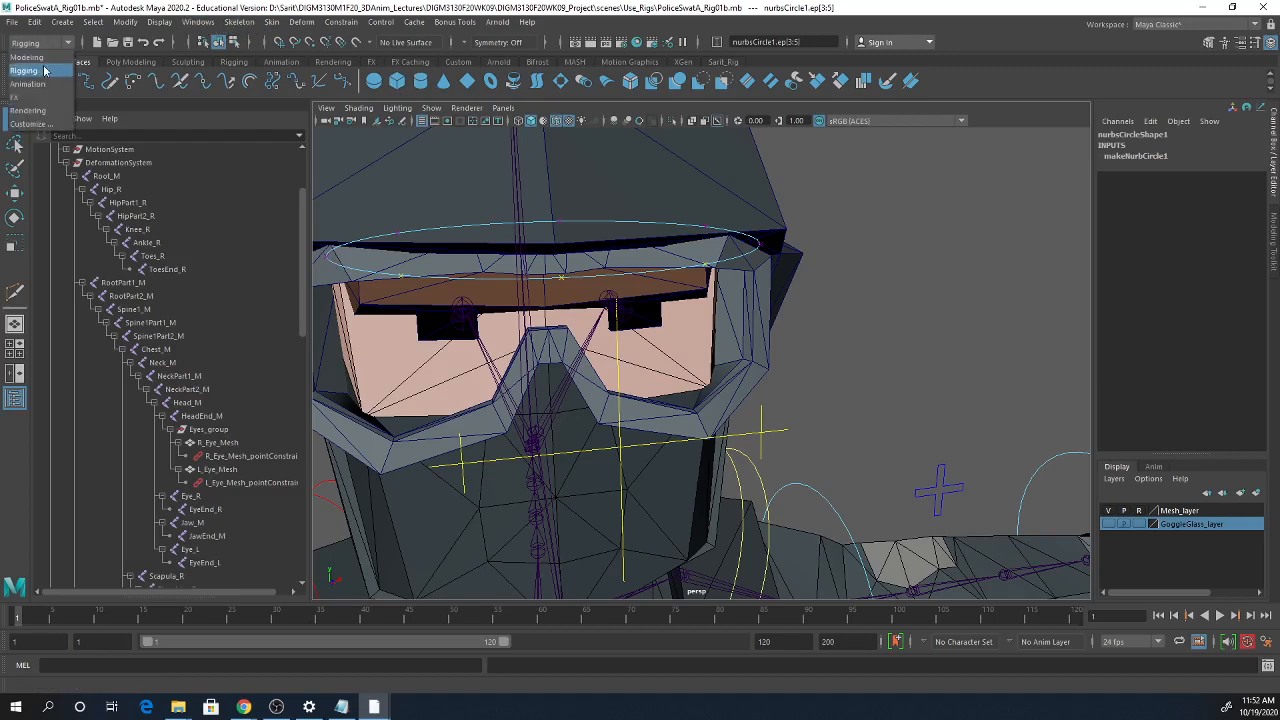
{"action": "left_click", "coordinate": [38, 57]}
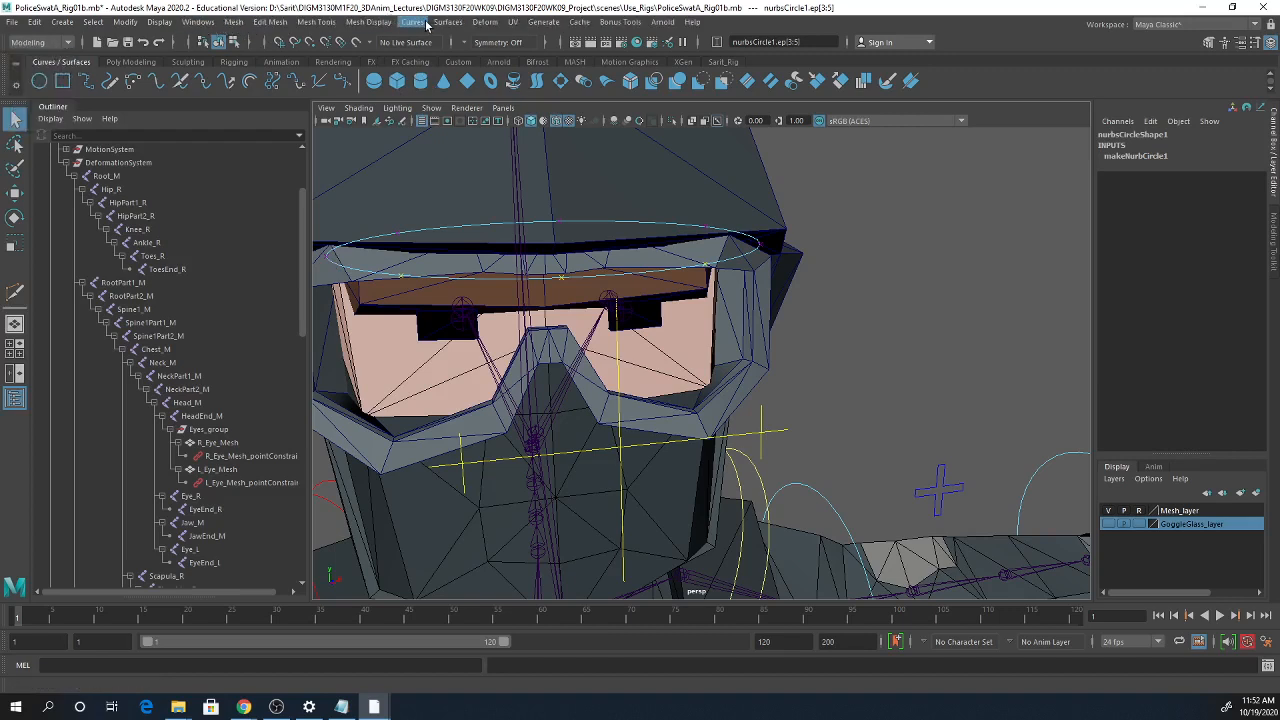
{"action": "left_click", "coordinate": [413, 22]}
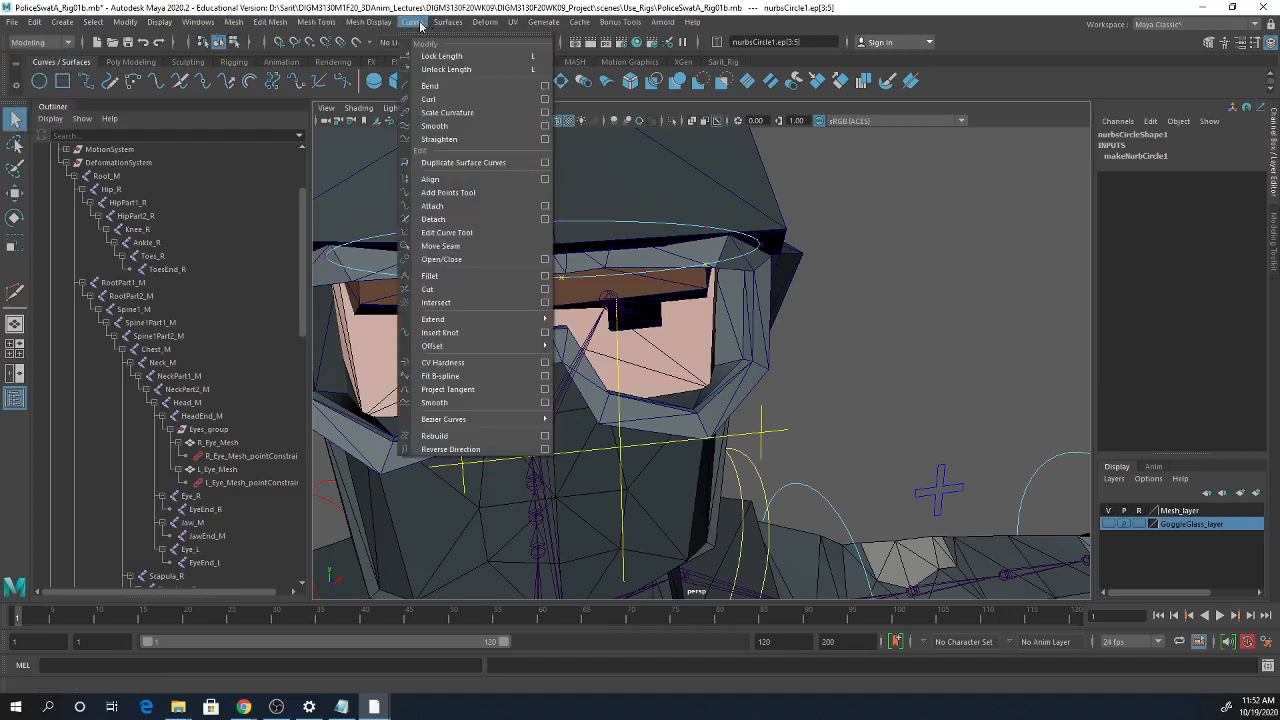
{"action": "left_click", "coordinate": [433, 219]}
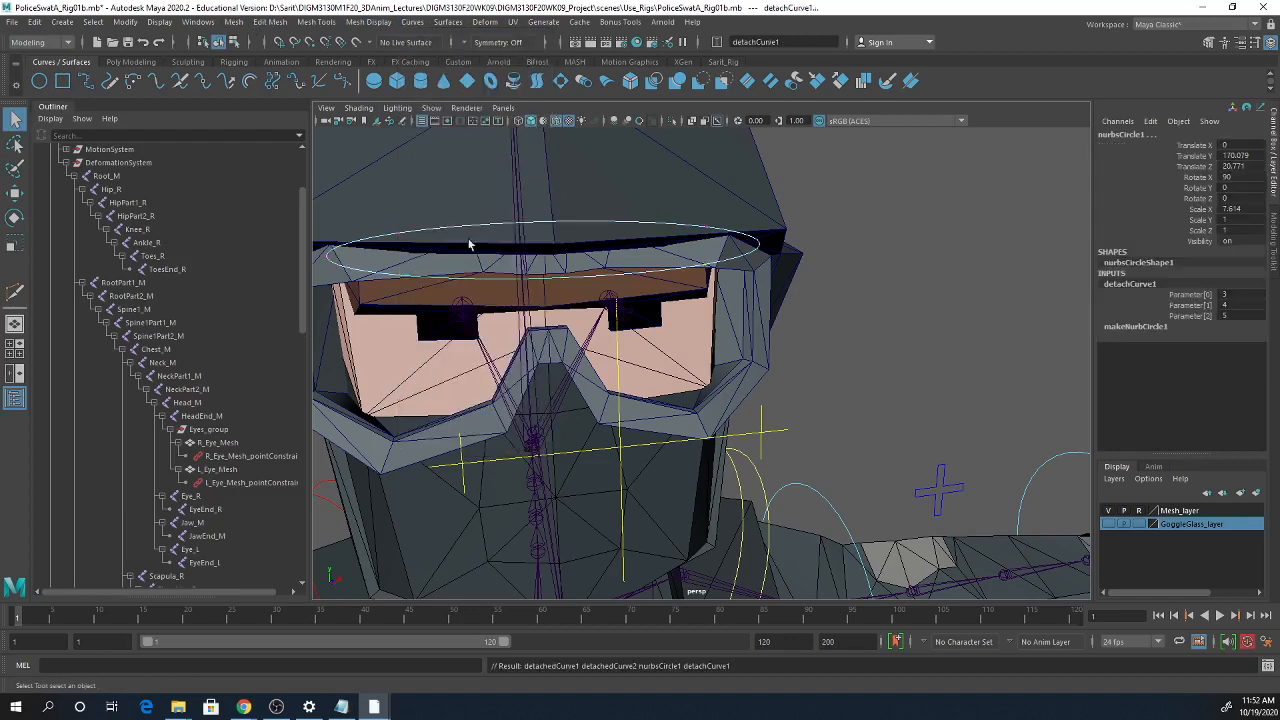
- Delete the two detached lower-arc segments in front of the eyebrows
{"action": "left_click", "coordinate": [575, 283]}
{"action": "left_click", "coordinate": [551, 284]}
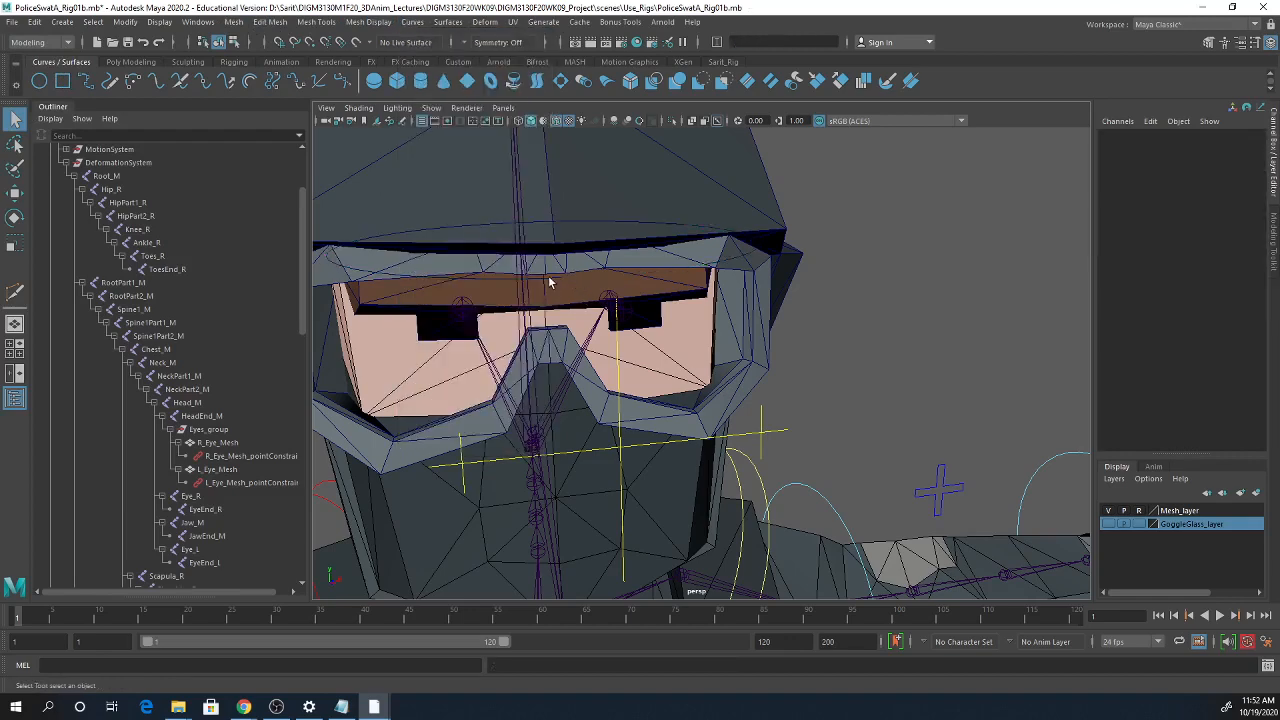
{"action": "left_click", "coordinate": [548, 275]}
- Select the remaining open arc and freeze its transformations
{"action": "left_click", "coordinate": [590, 225]}
{"action": "left_click", "coordinate": [594, 226]}
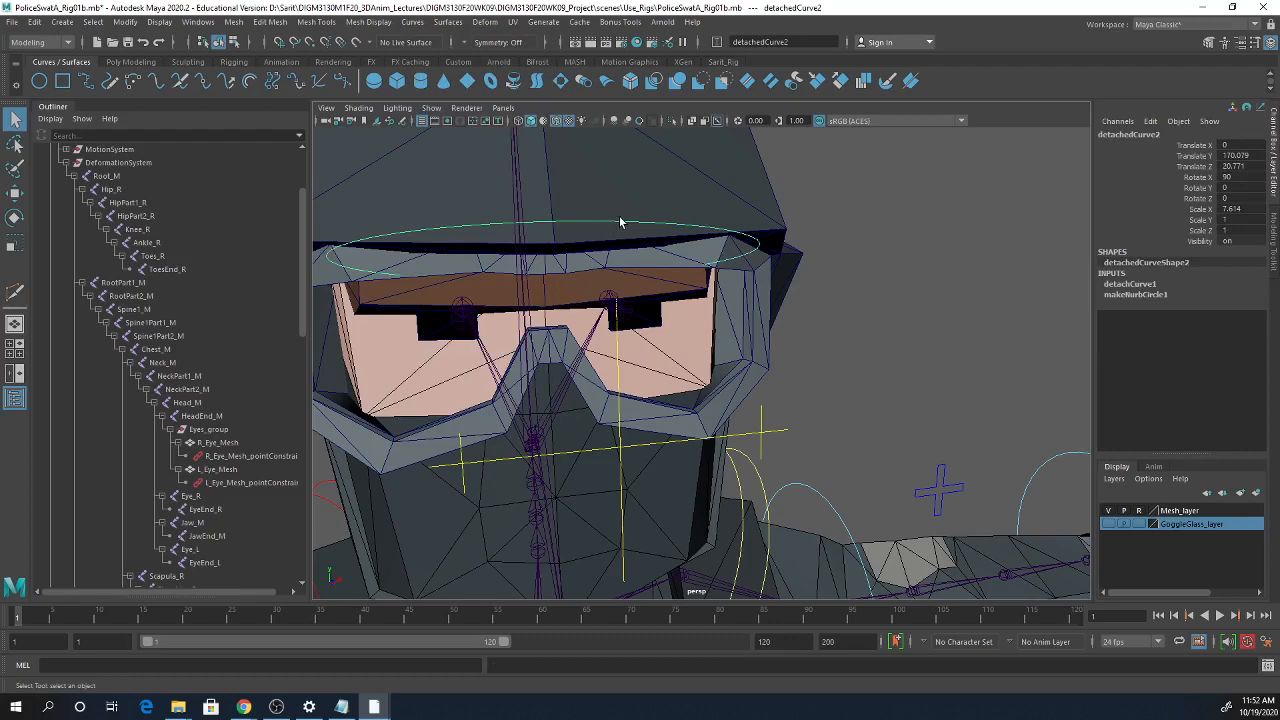
{"action": "left_click", "coordinate": [125, 22]}
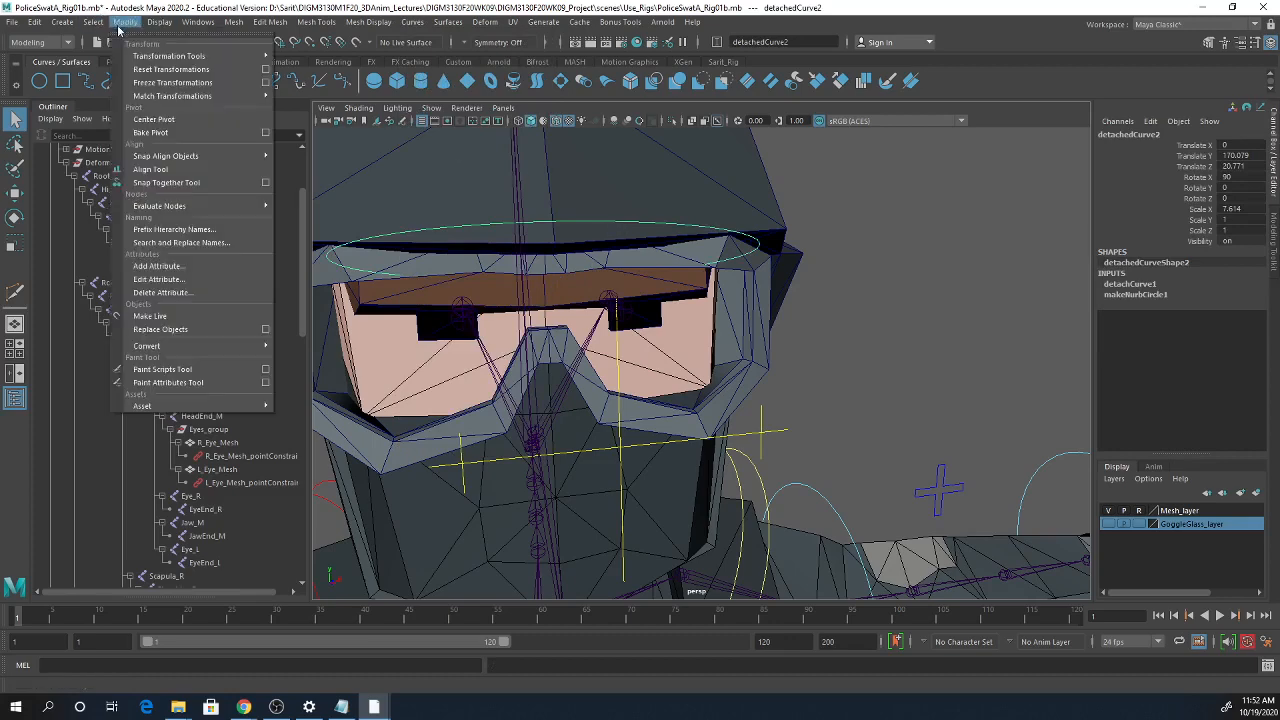
{"action": "left_click", "coordinate": [150, 82]}
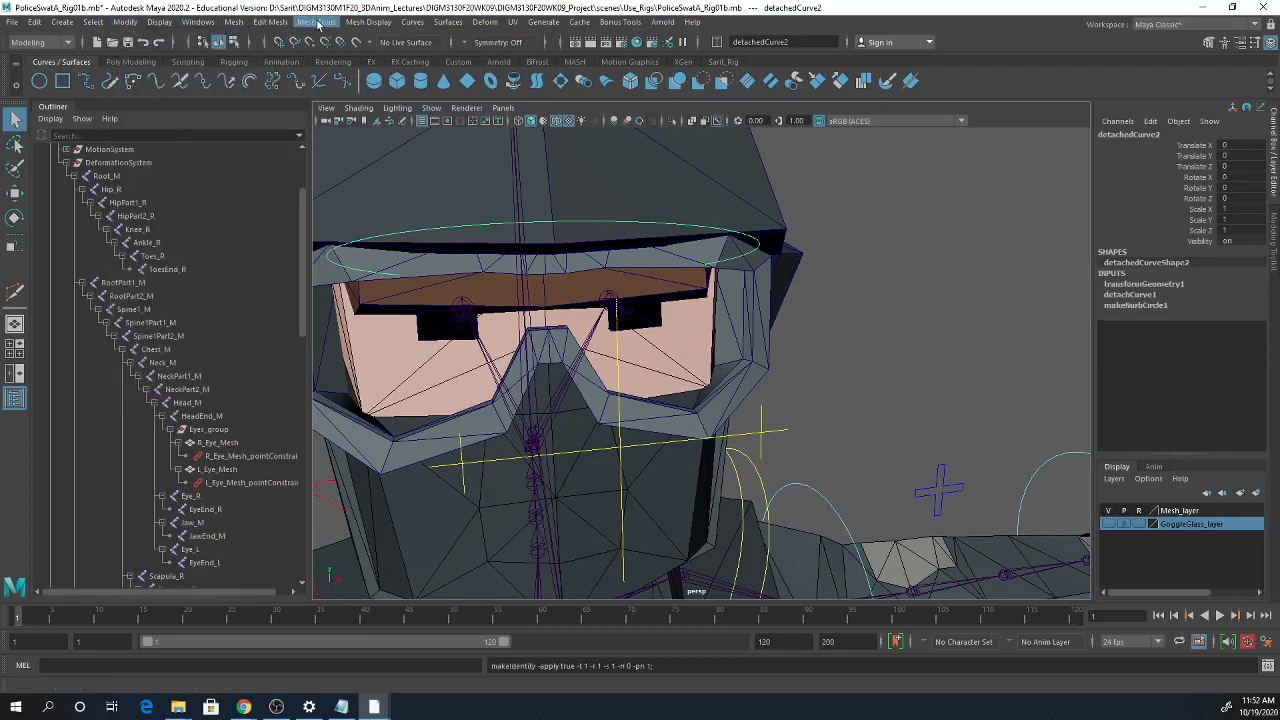
- Rebuild the arc as a uniform cubic curve that keeps its CVs, with a parameter range of 0 to 1, and delete its history
{"action": "left_click", "coordinate": [413, 22]}
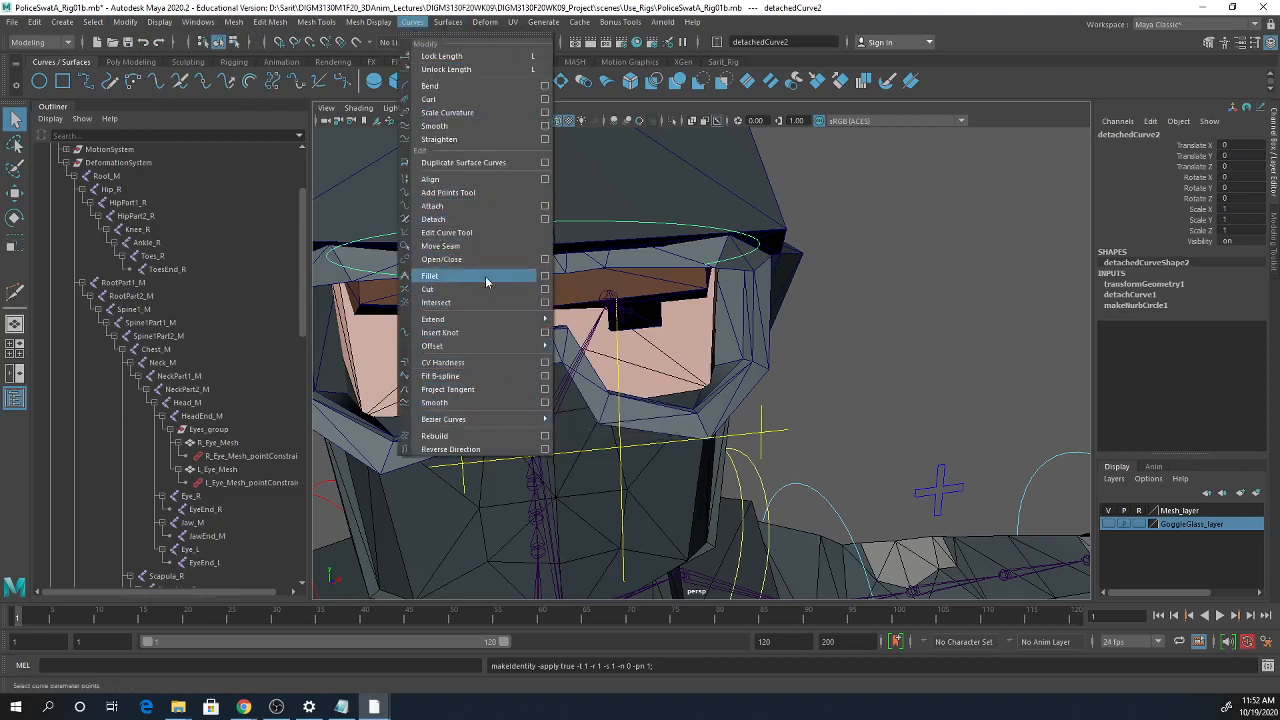
{"action": "left_click", "coordinate": [545, 436]}
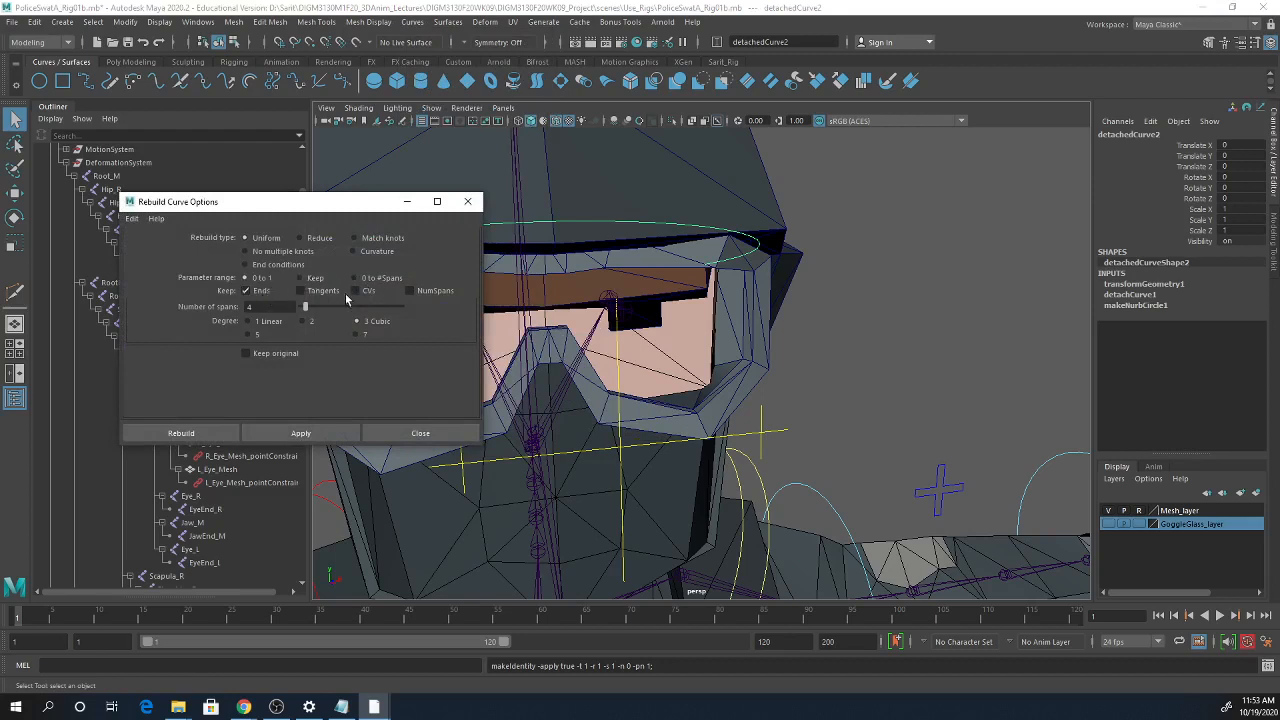
{"action": "left_click", "coordinate": [355, 290]}
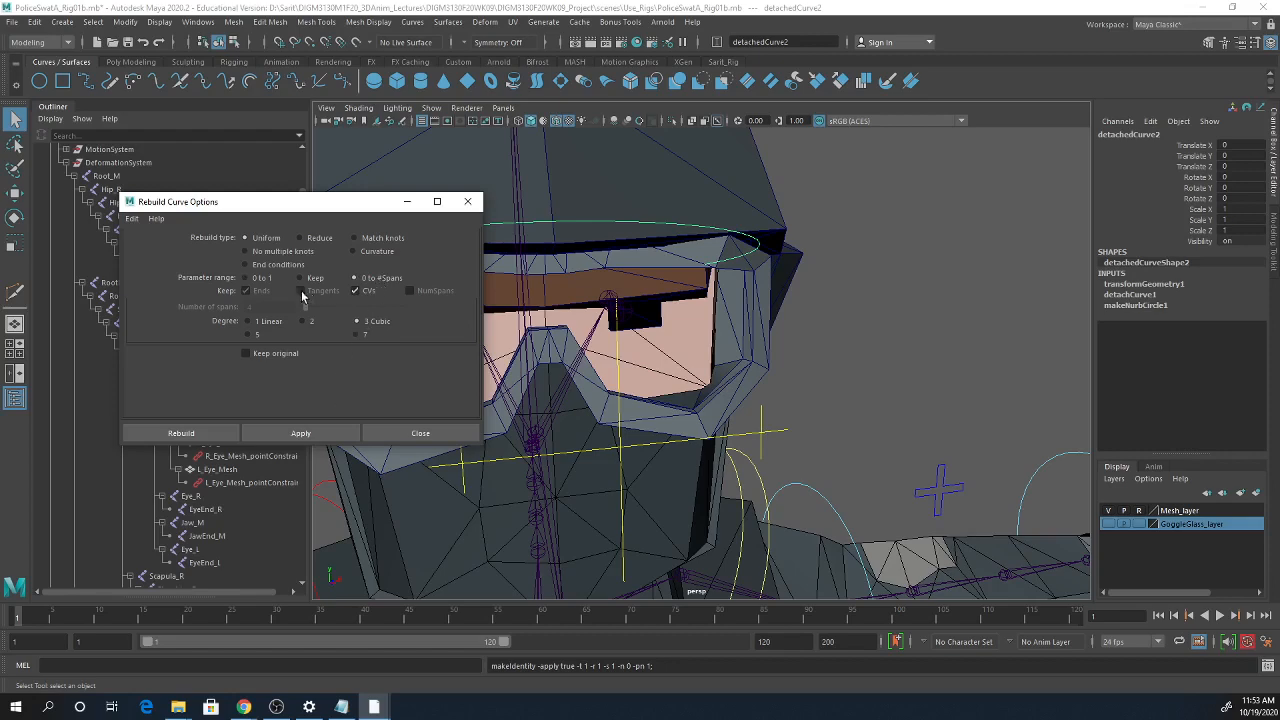
{"action": "left_click", "coordinate": [256, 433]}
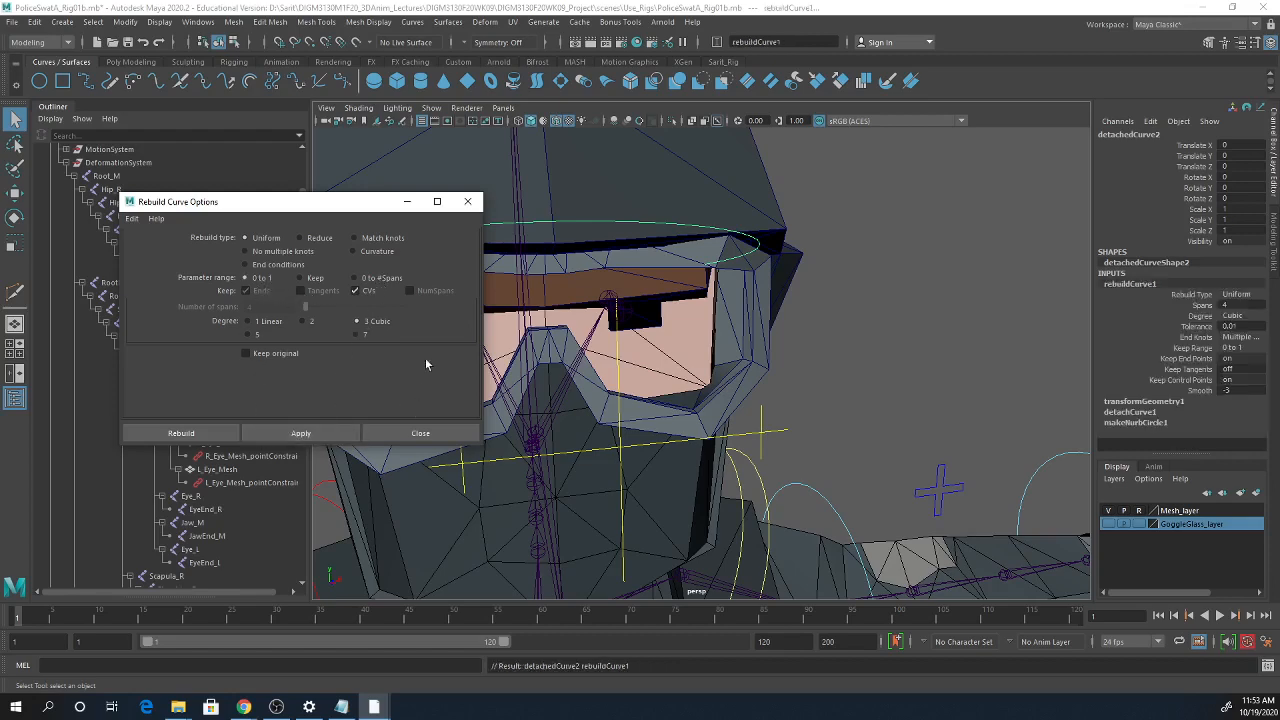
{"action": "left_click", "coordinate": [467, 201]}
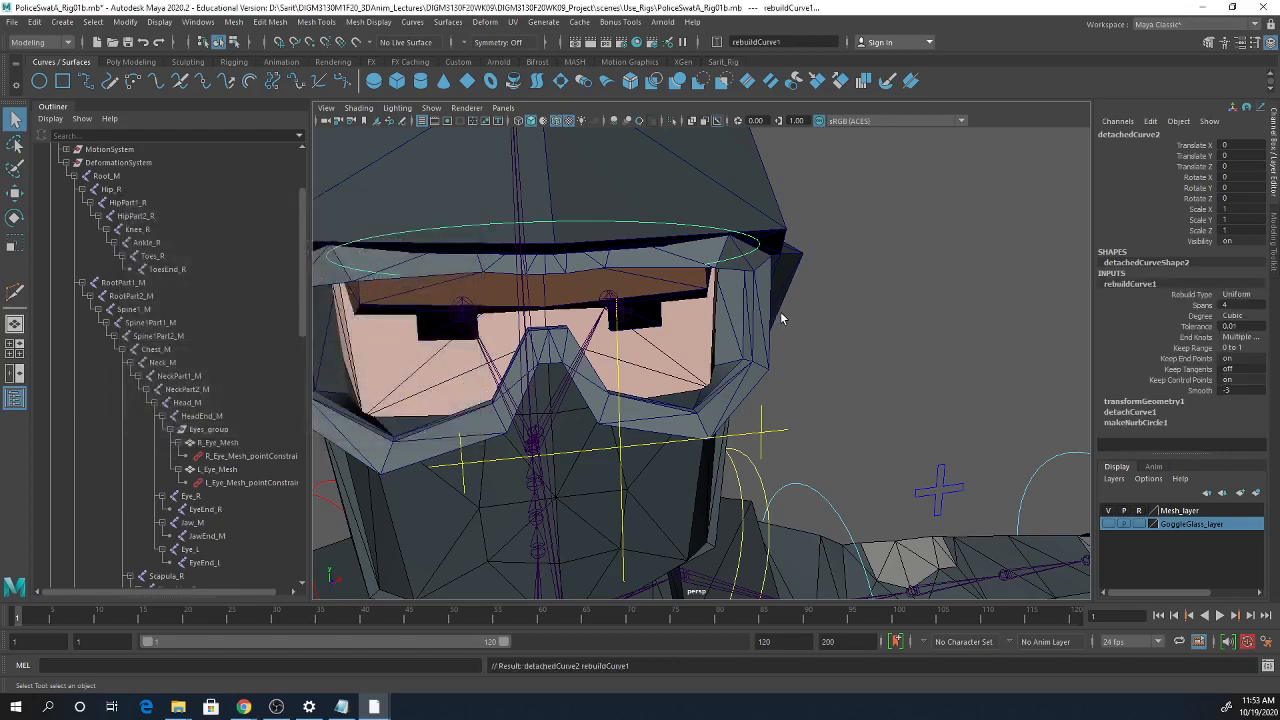
{"action": "key", "text": "alt+shift+d"}
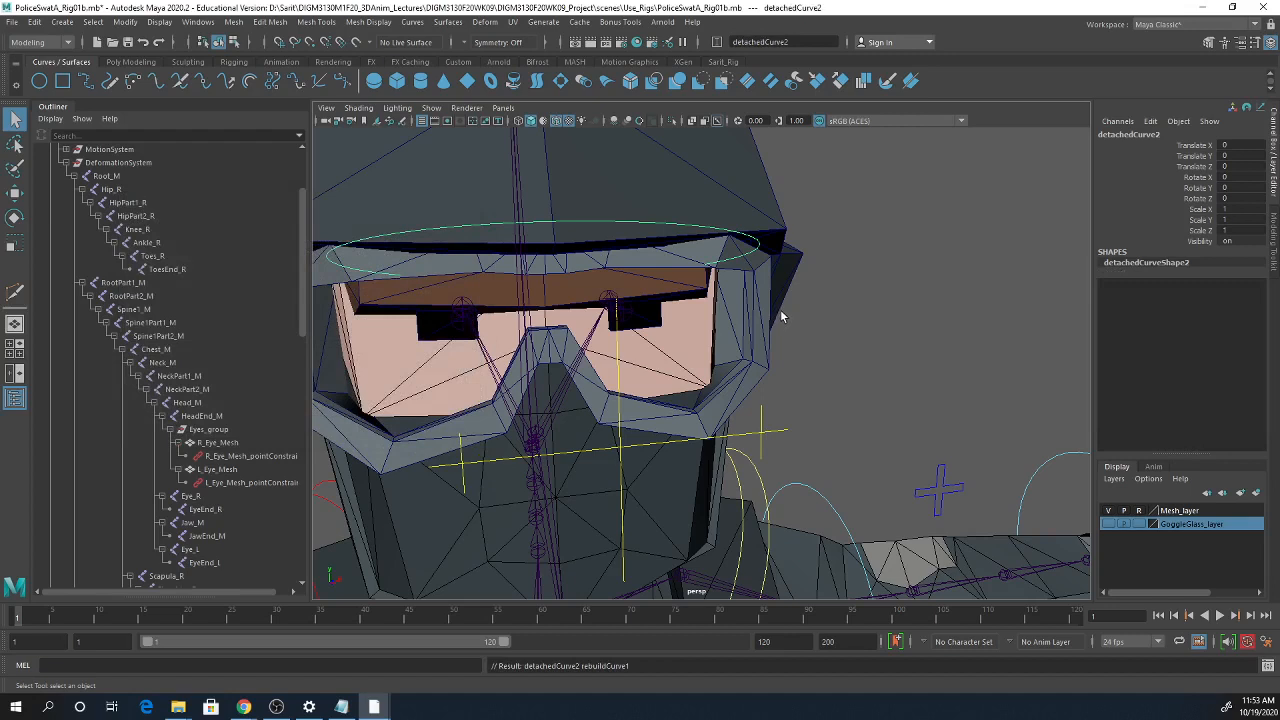
- Rename the rebuilt arc as EyeBrown_CTL
{"action": "left_click", "coordinate": [1172, 135]}
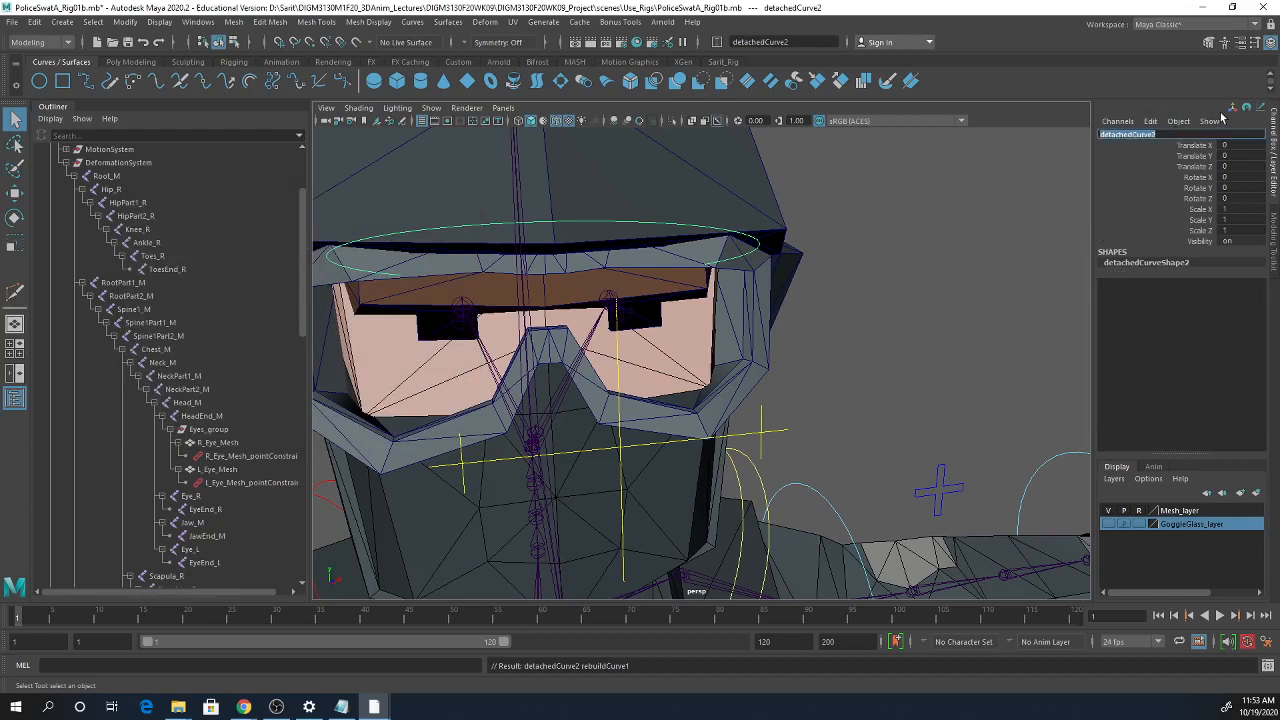
{"action": "type", "text": "G"}
{"action": "key", "text": "Return"}
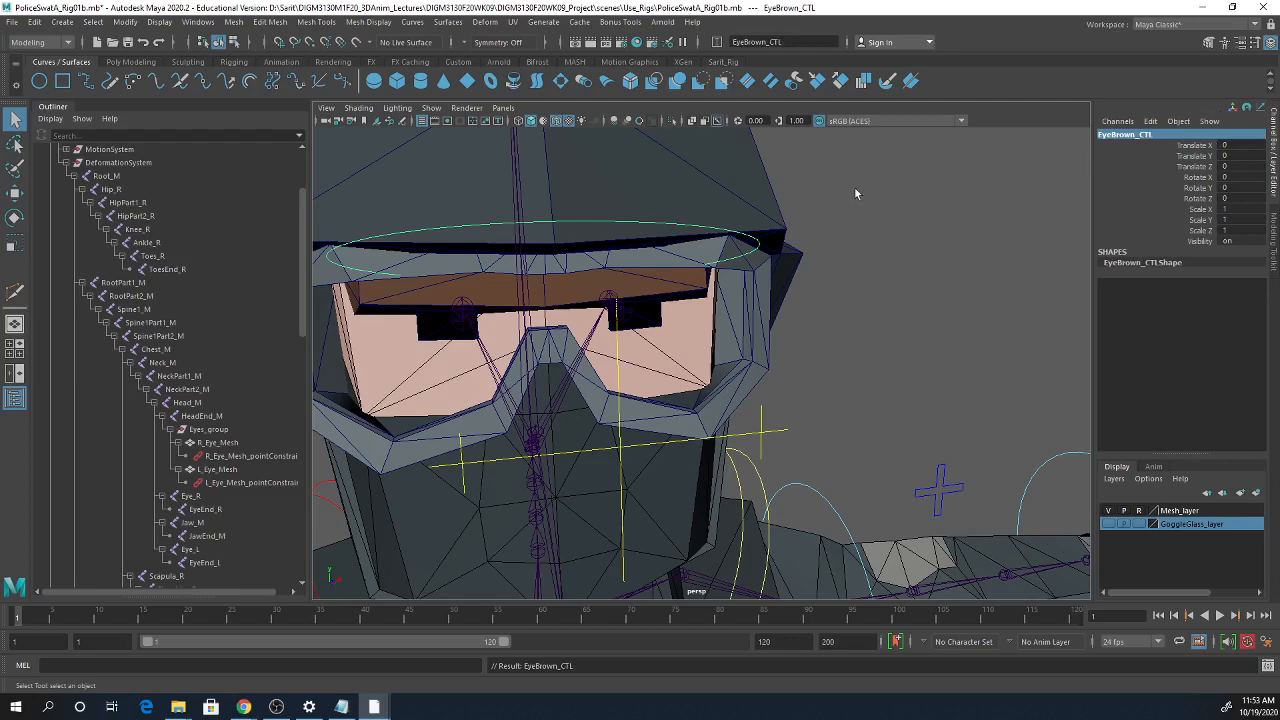
- Select the eyebrow mesh and try setting its Z translation to 0
{"action": "left_click_drag", "start_coordinate": [855, 193], "coordinate": [729, 323], "text": "alt"}
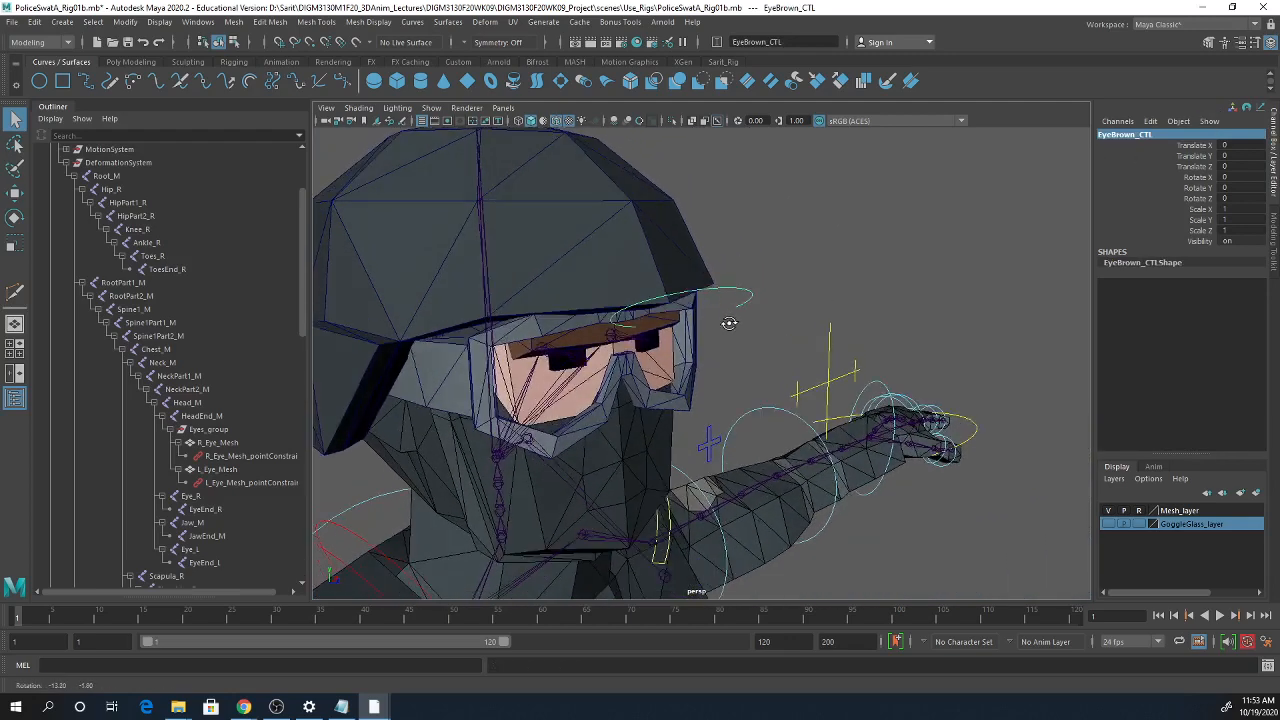
{"action": "left_click", "coordinate": [651, 333]}
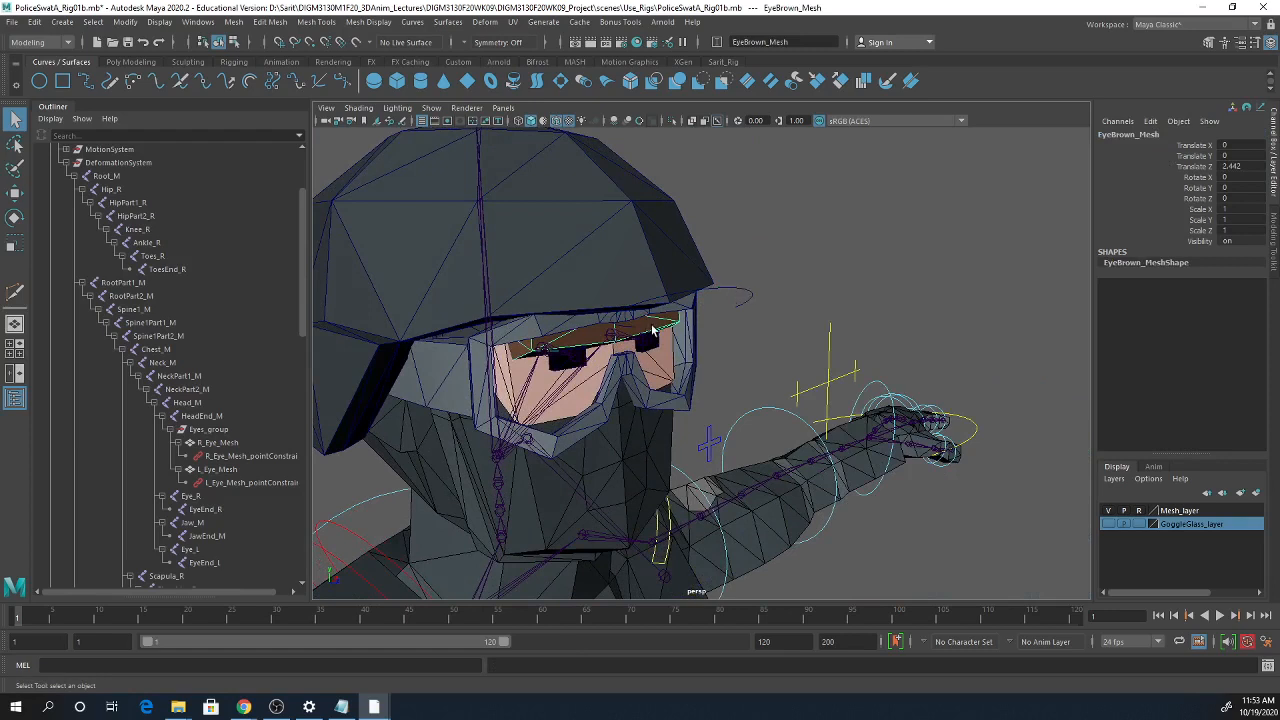
{"action": "double_click", "coordinate": [1241, 167]}
{"action": "type", "text": "0"}
{"action": "key", "text": "Return"}
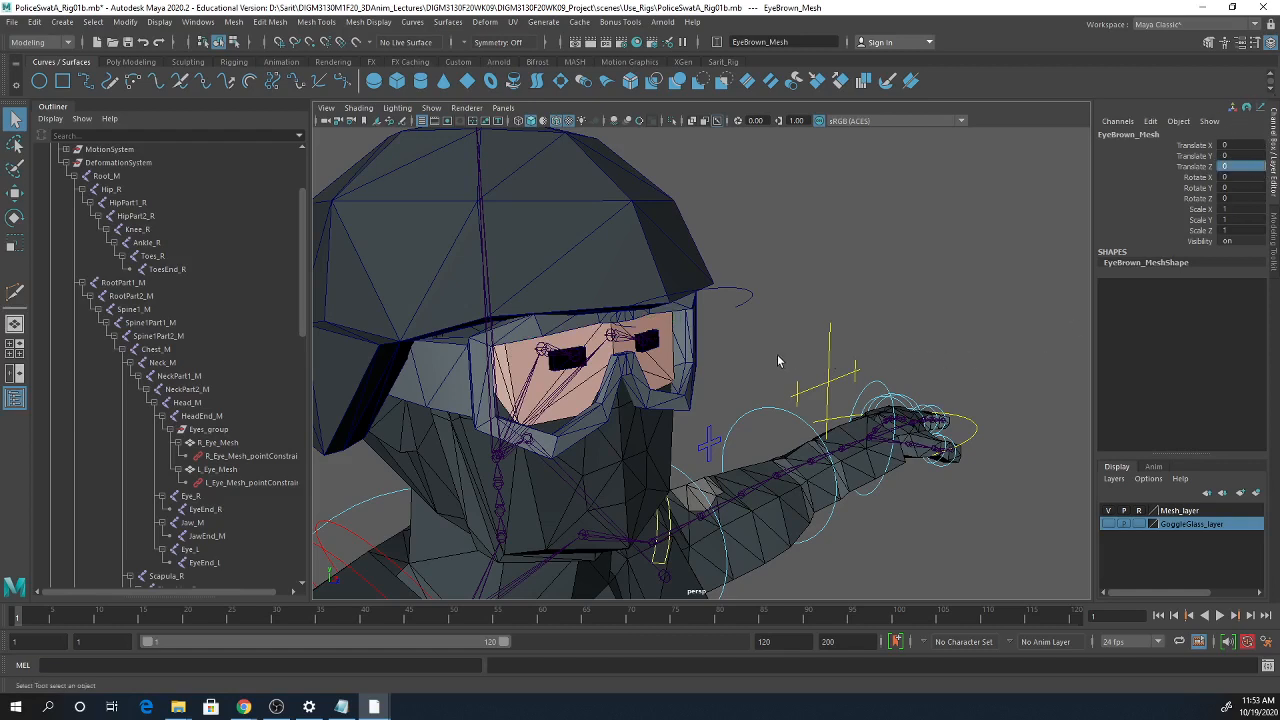
{"action": "key", "text": "ctrl+z"}
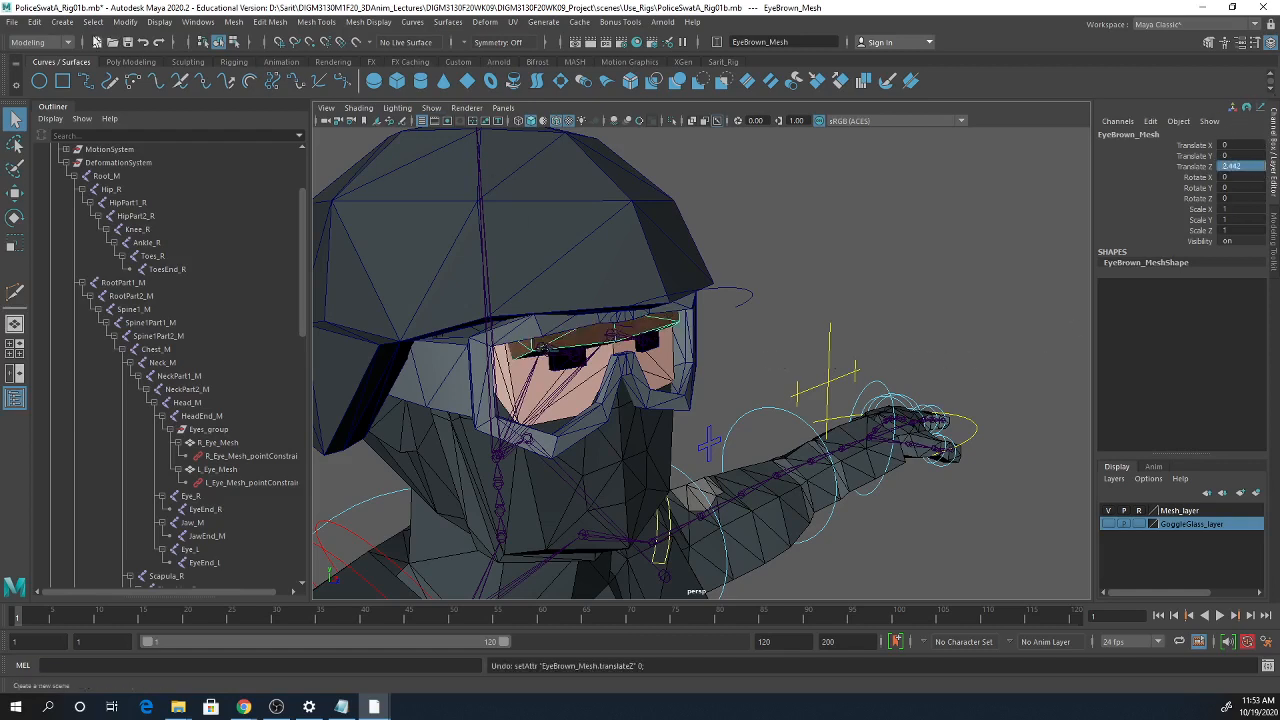
- Freeze the eyebrow mesh's transformations and parent the mesh under the EyeBrown_CTL curve
{"action": "left_click", "coordinate": [125, 22]}
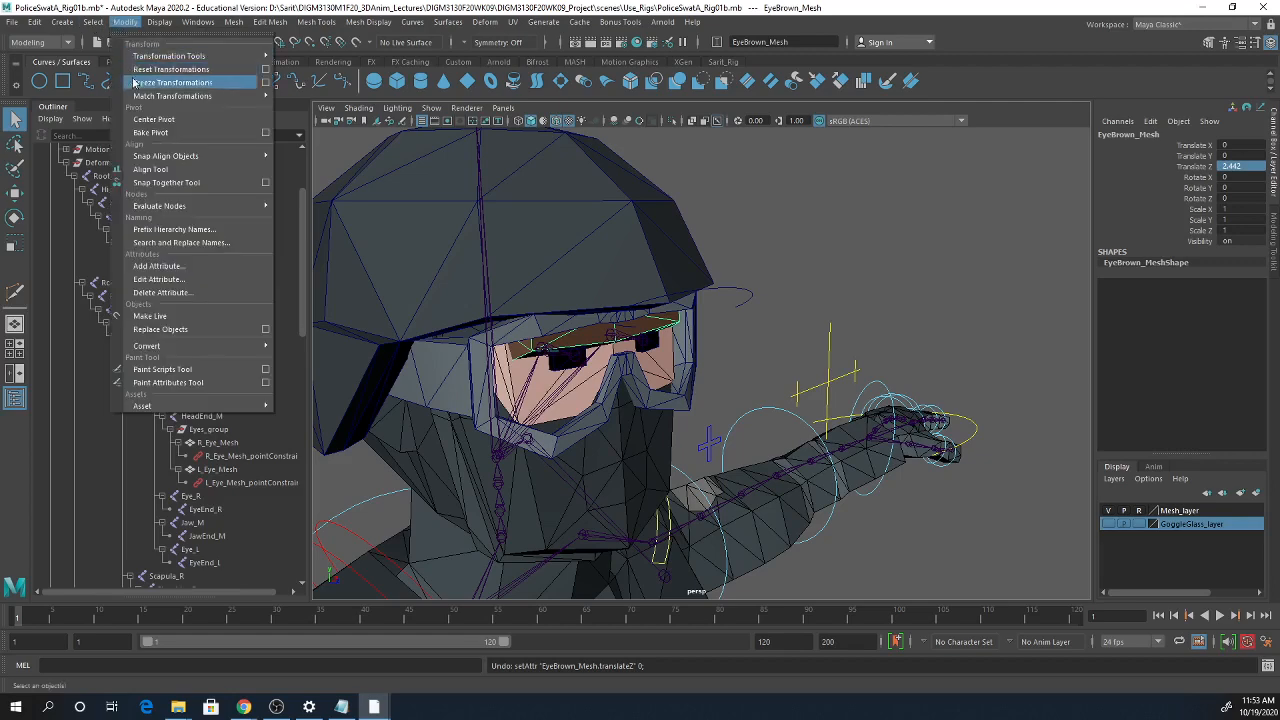
{"action": "left_click", "coordinate": [165, 82]}
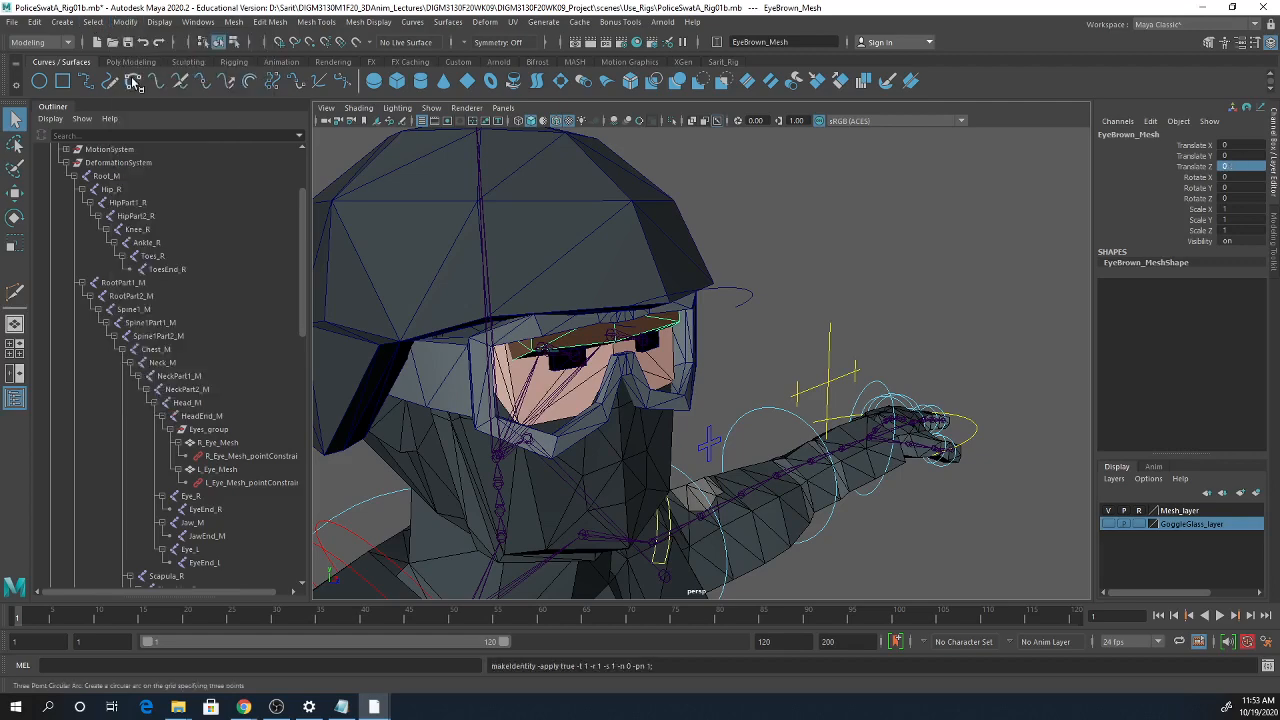
{"action": "left_click", "coordinate": [751, 298]}
{"action": "key", "text": "ctrl+z"}
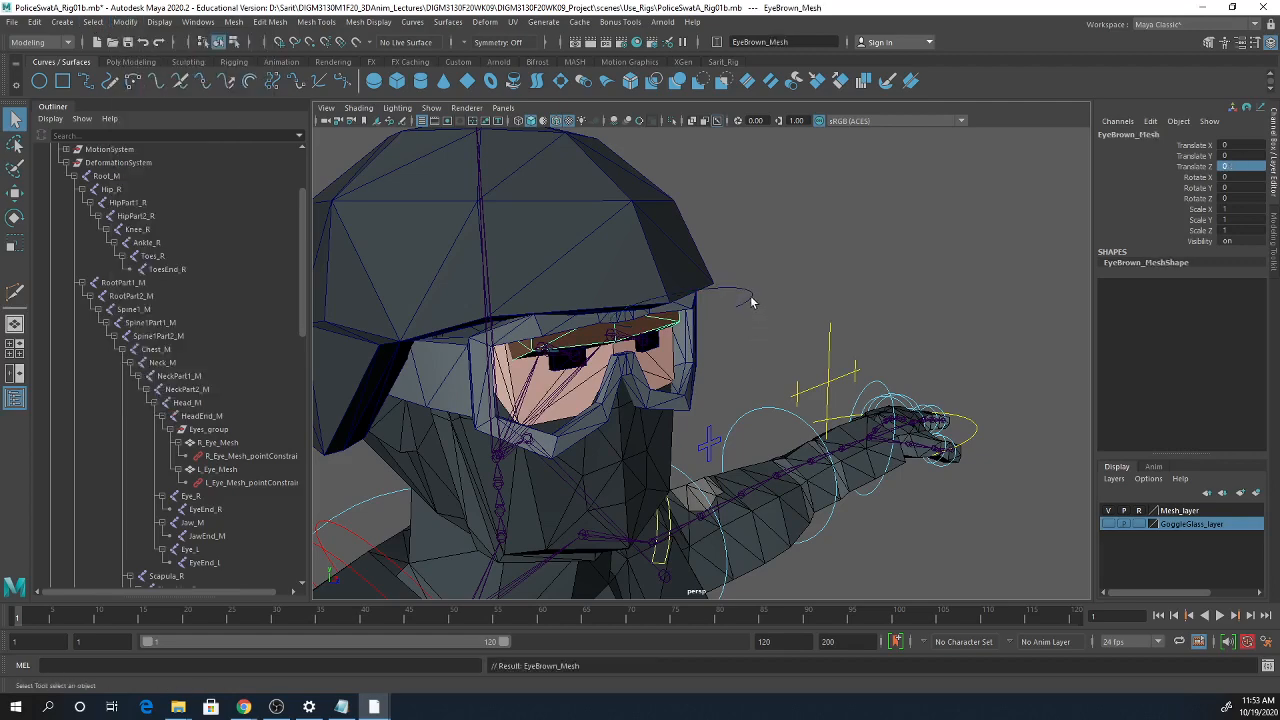
- Try parenting EyeBrown_CTL under the HeadEnd_M joint at the top of the helmet
{"action": "left_click", "coordinate": [751, 297]}
{"action": "left_click_drag", "start_coordinate": [830, 322], "coordinate": [676, 283], "text": "alt"}
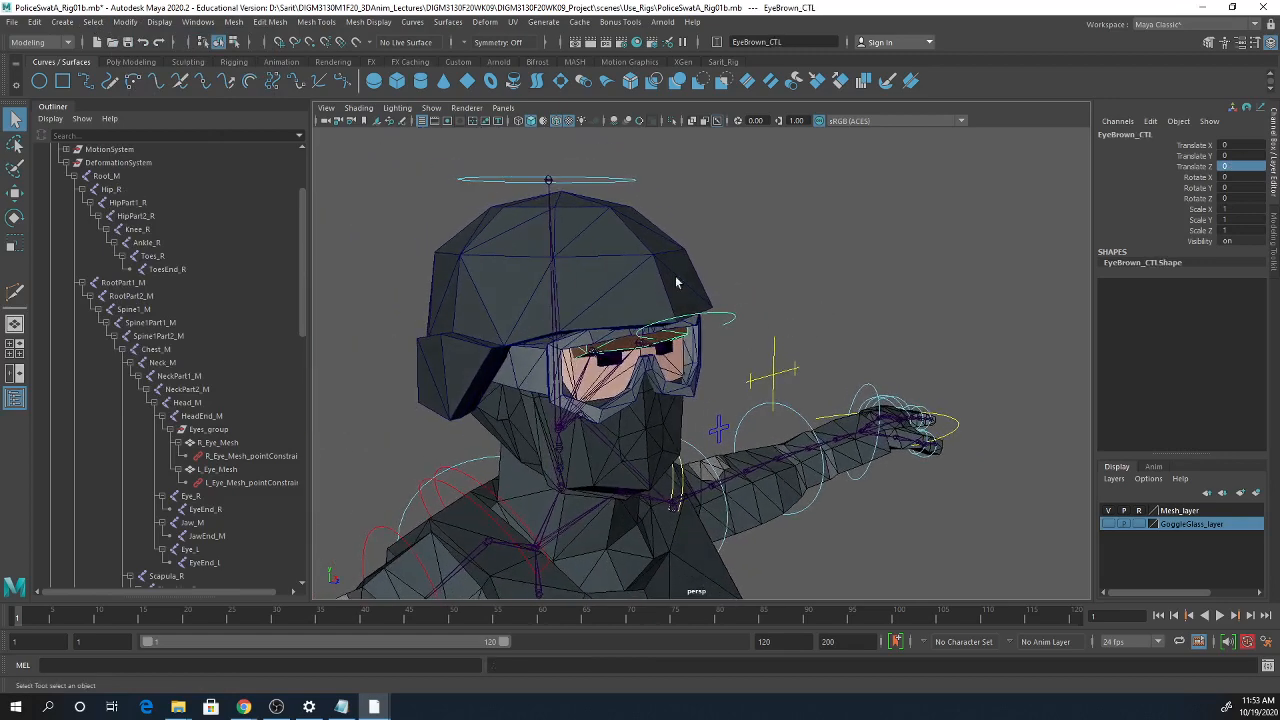
{"action": "left_click", "coordinate": [548, 182]}
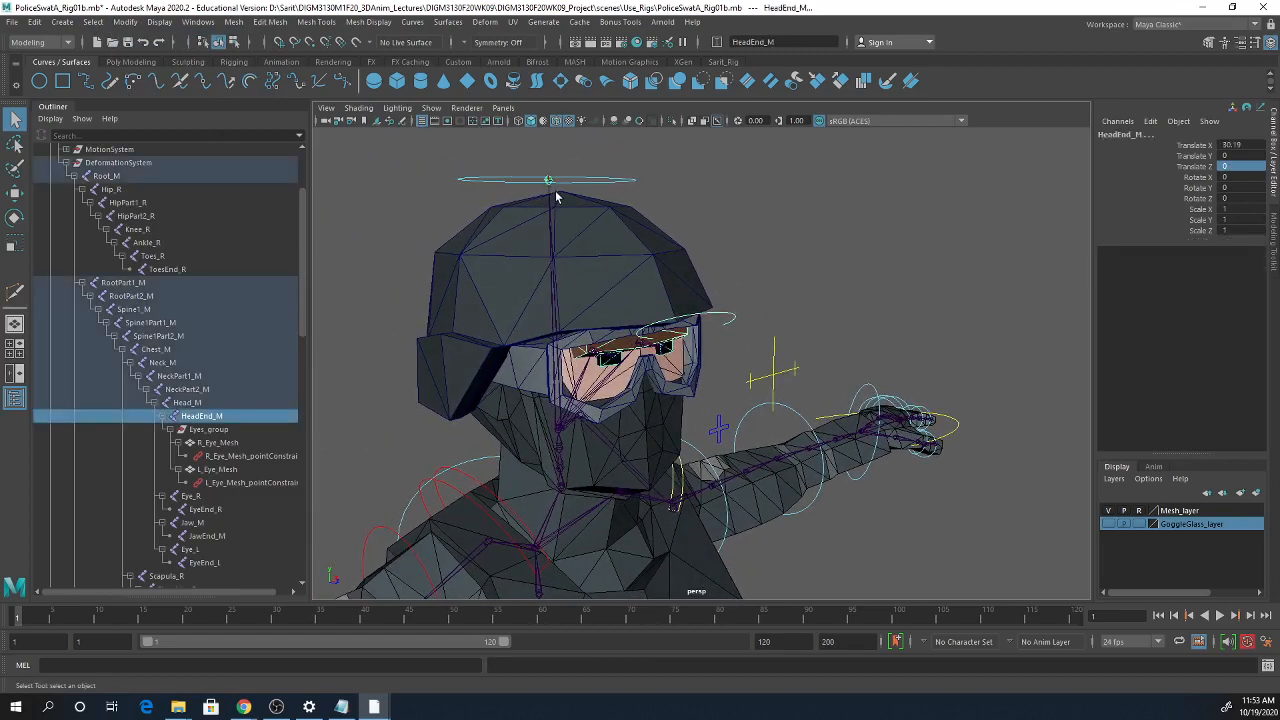
{"action": "key", "text": "p"}
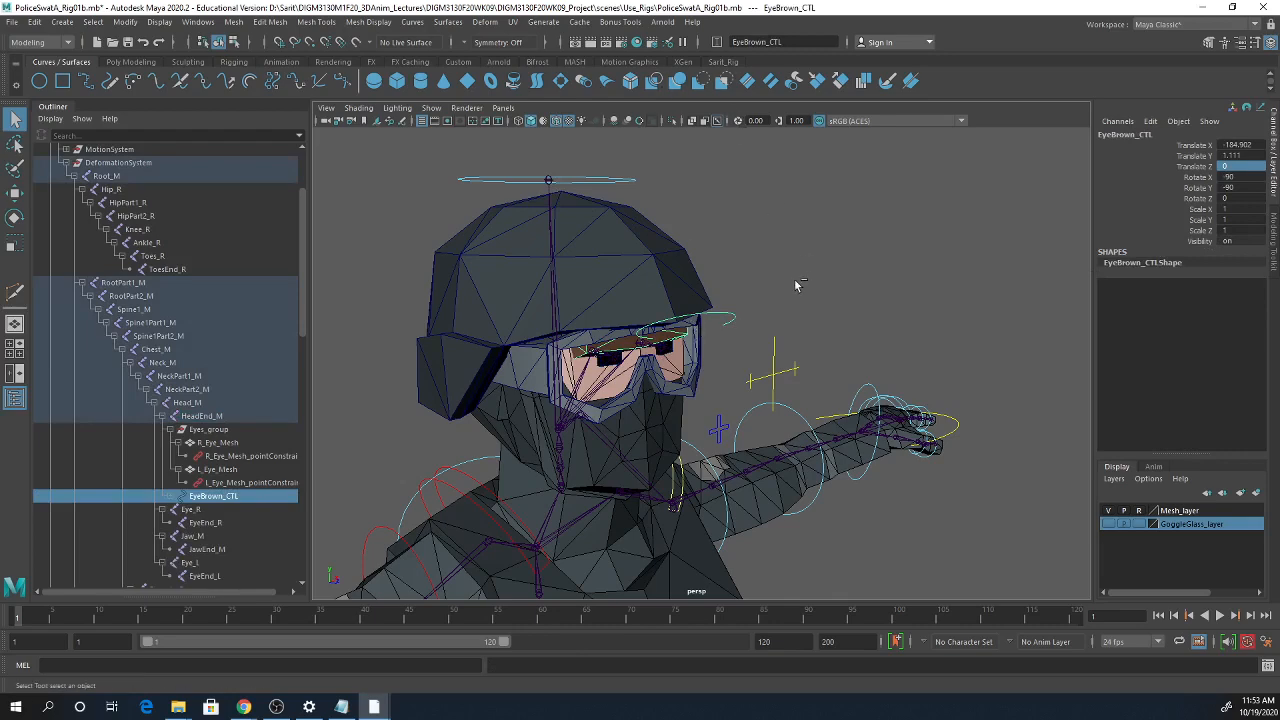
{"action": "key", "text": "ctrl+z"}
{"action": "key", "text": "ctrl+z"}
{"action": "key", "text": "ctrl+z"}
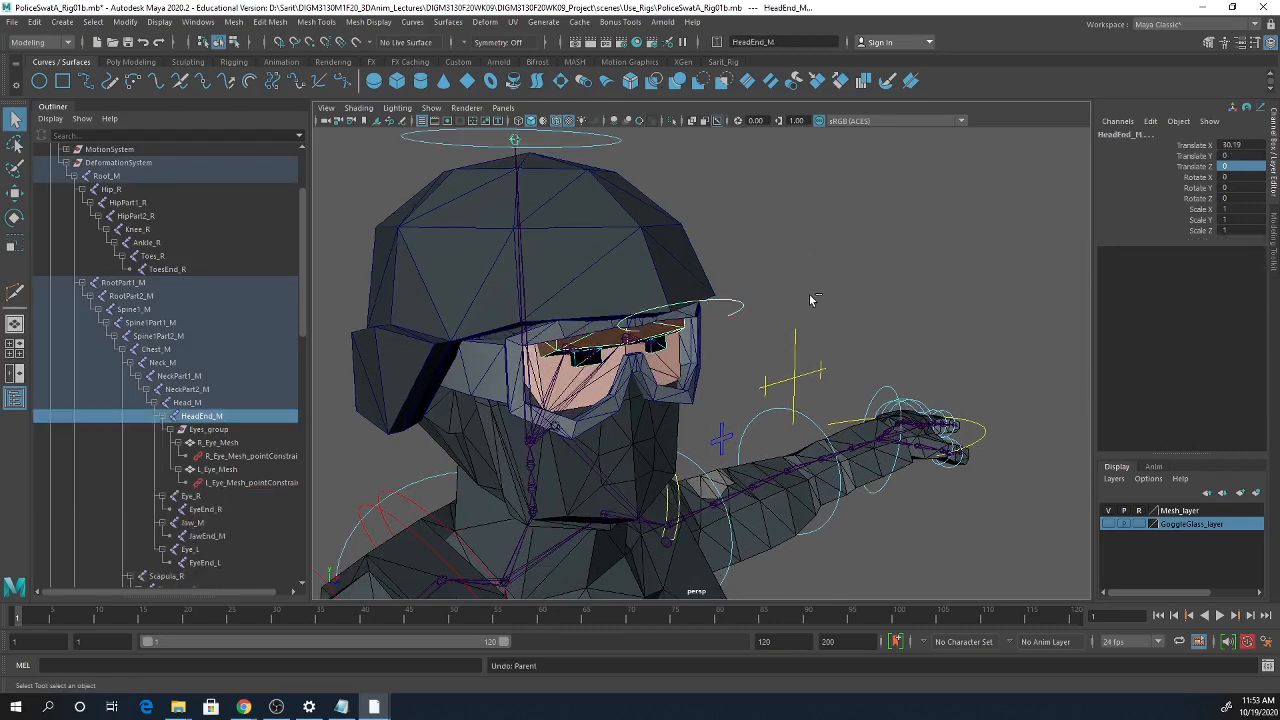
- Lock all of EyeBrown_CTL's translate, rotate, scale and visibility channels except Translate Y
{"action": "left_click", "coordinate": [737, 305]}
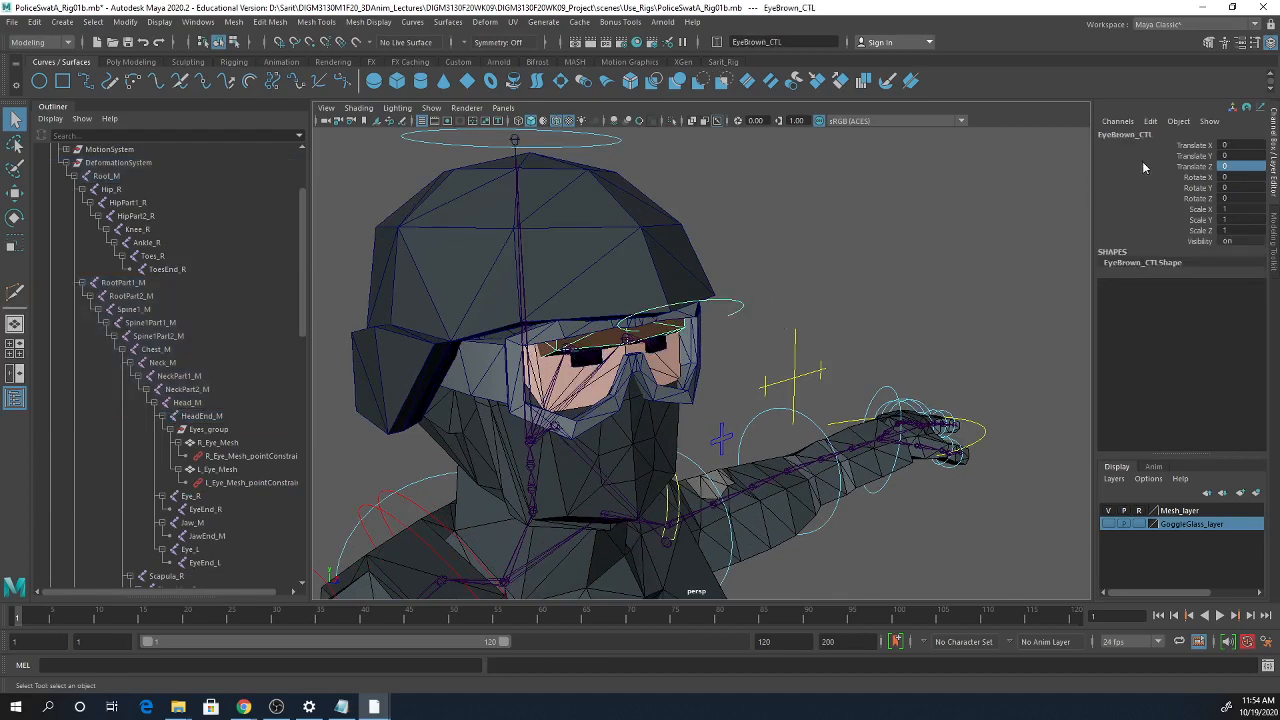
{"action": "key", "text": "w"}
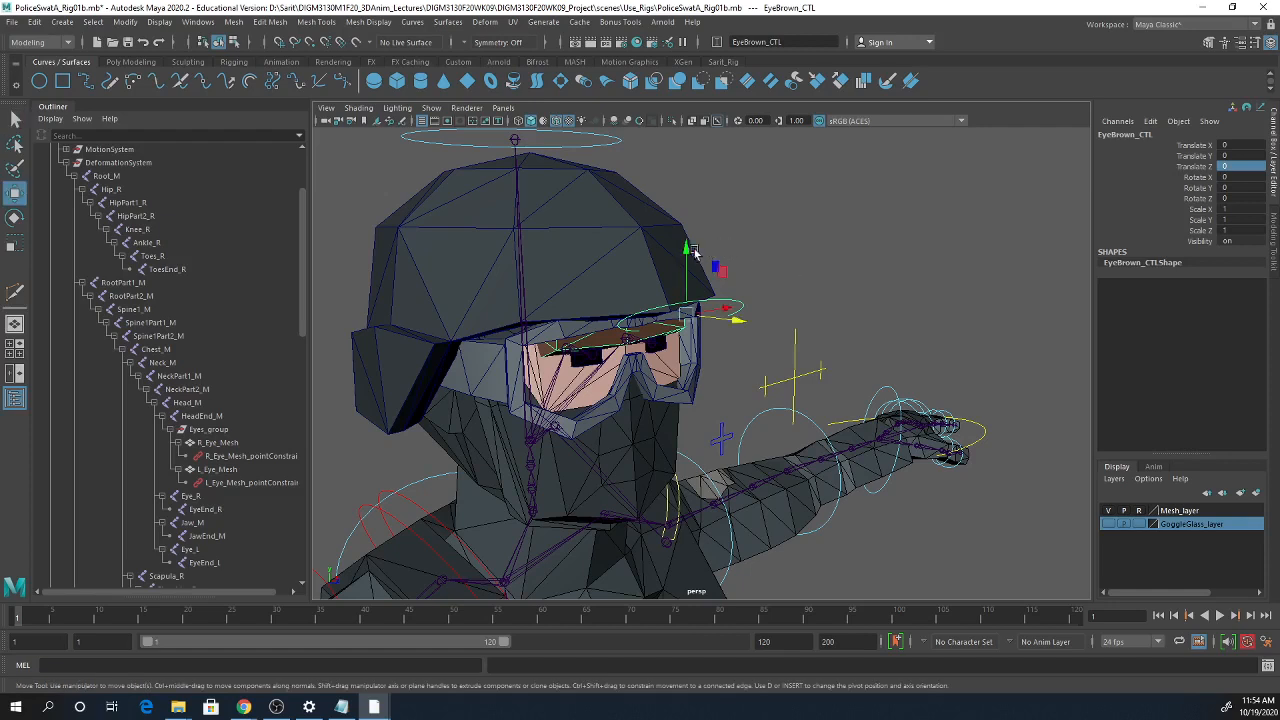
{"action": "left_click_drag", "start_coordinate": [687, 243], "coordinate": [689, 258]}
{"action": "key", "text": "ctrl+z"}
{"action": "left_click_drag", "start_coordinate": [1198, 171], "coordinate": [1204, 248]}
{"action": "left_click", "coordinate": [1205, 150], "text": "shift"}
{"action": "right_click", "coordinate": [1193, 185]}
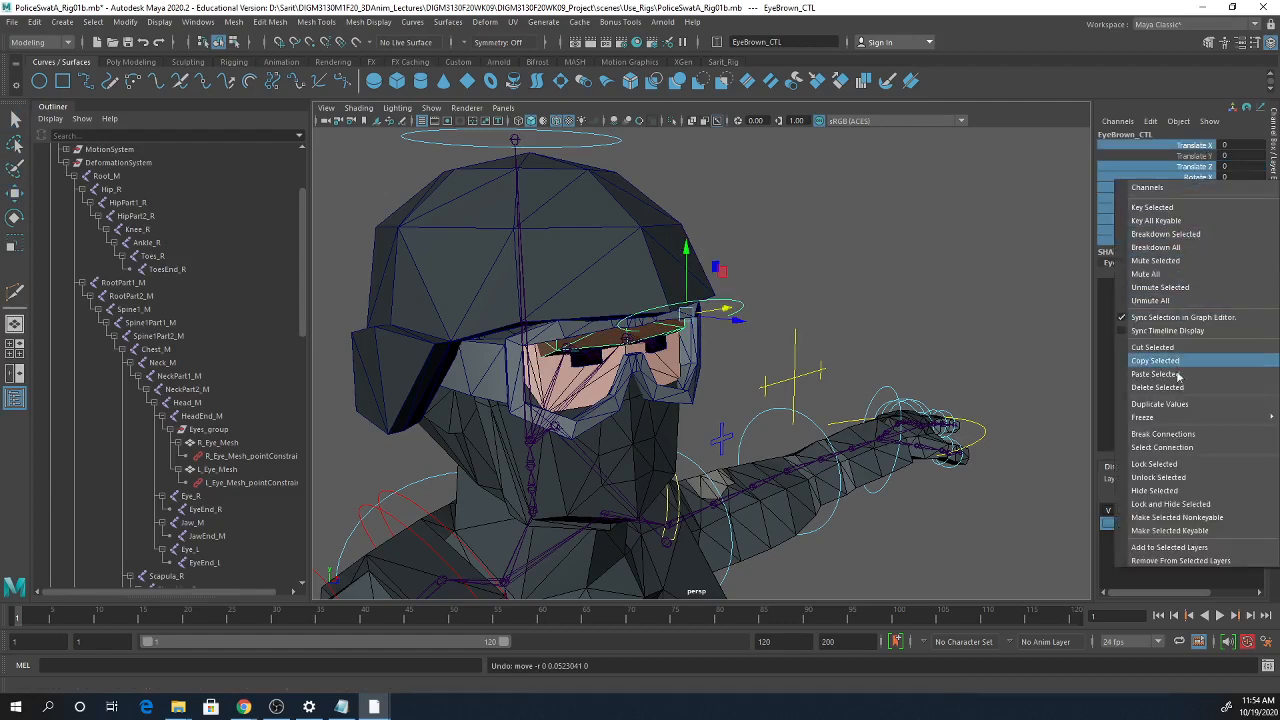
{"action": "left_click", "coordinate": [1140, 464]}
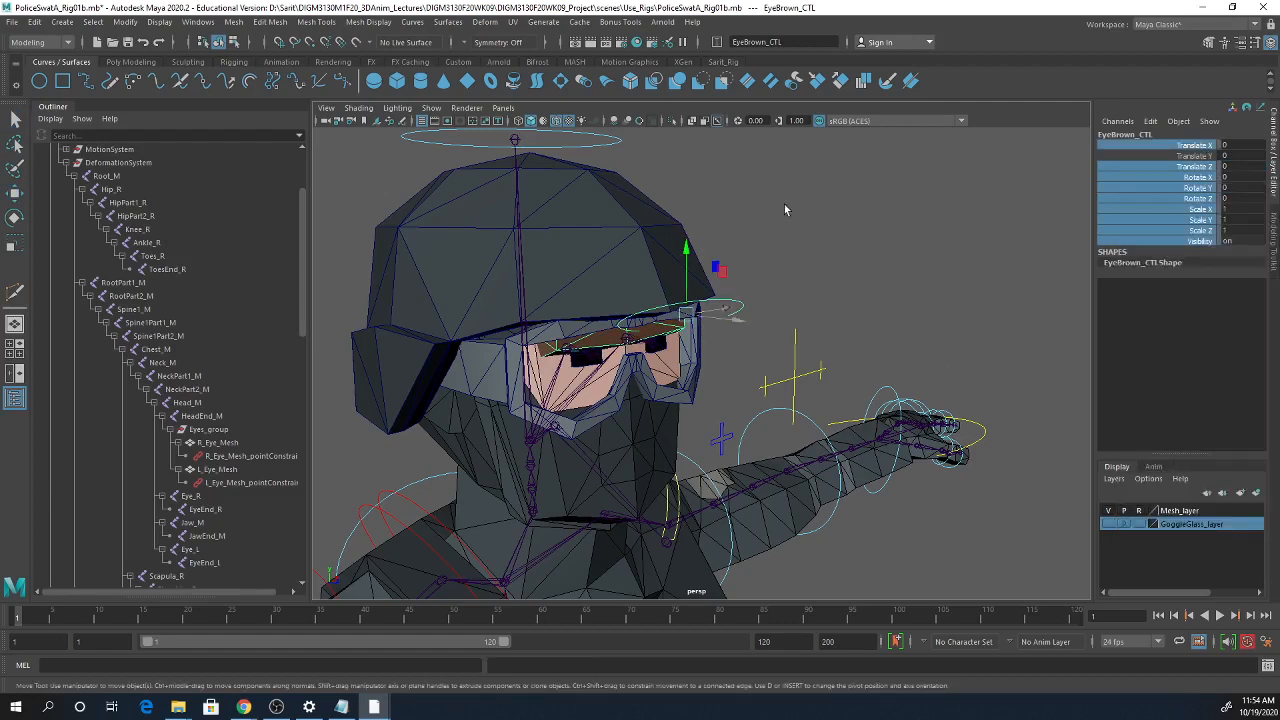
- Test the eyebrow control by lowering it to about -0.42 in Y, and undo the move
{"action": "mouse_move", "coordinate": [686, 251]}
{"action": "left_mouse_down"}
{"action": "mouse_move", "coordinate": [686, 228]}
{"action": "mouse_move", "coordinate": [689, 275]}
{"action": "mouse_move", "coordinate": [692, 262]}
{"action": "left_mouse_up"}
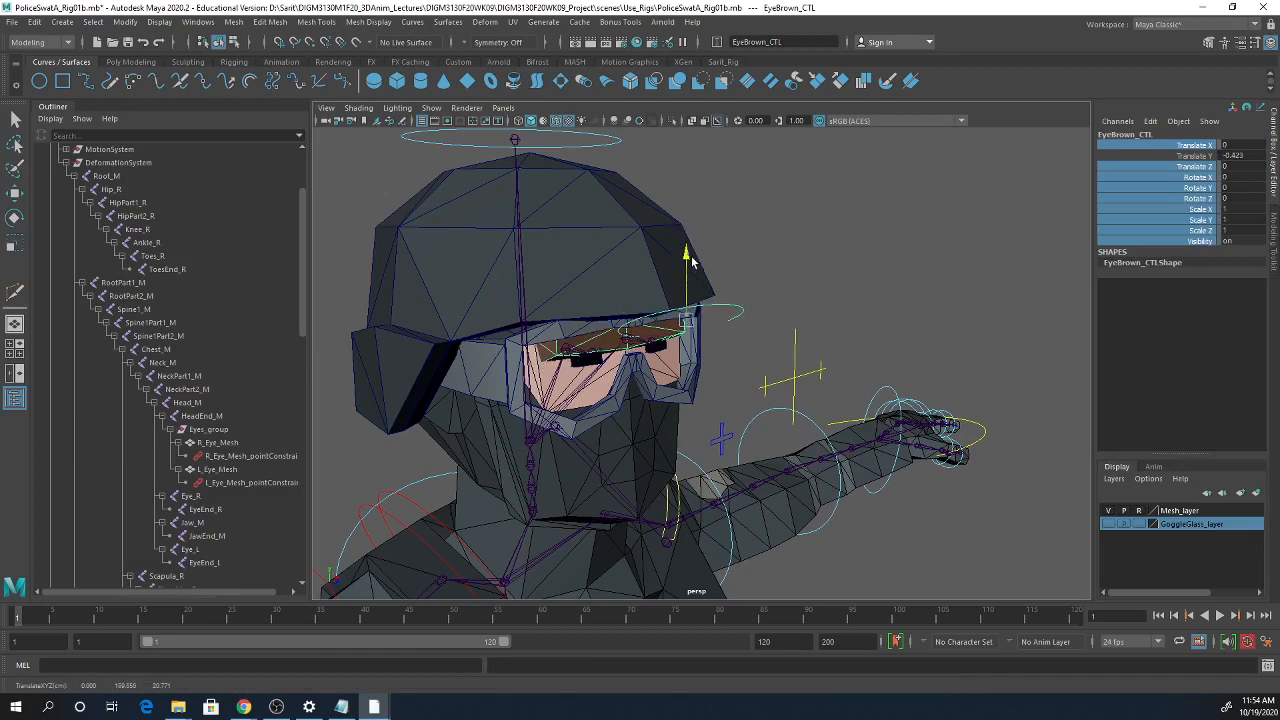
{"action": "key", "text": "ctrl+z"}
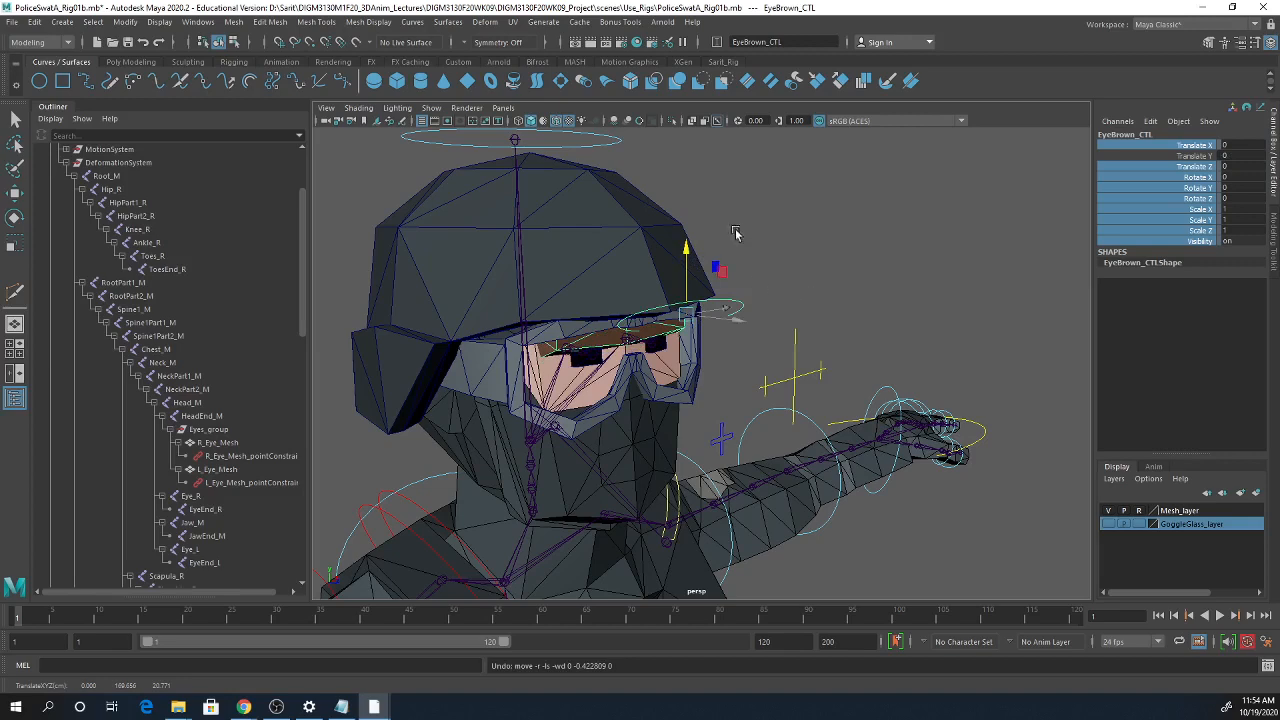
{"action": "double_click", "coordinate": [1236, 156]}
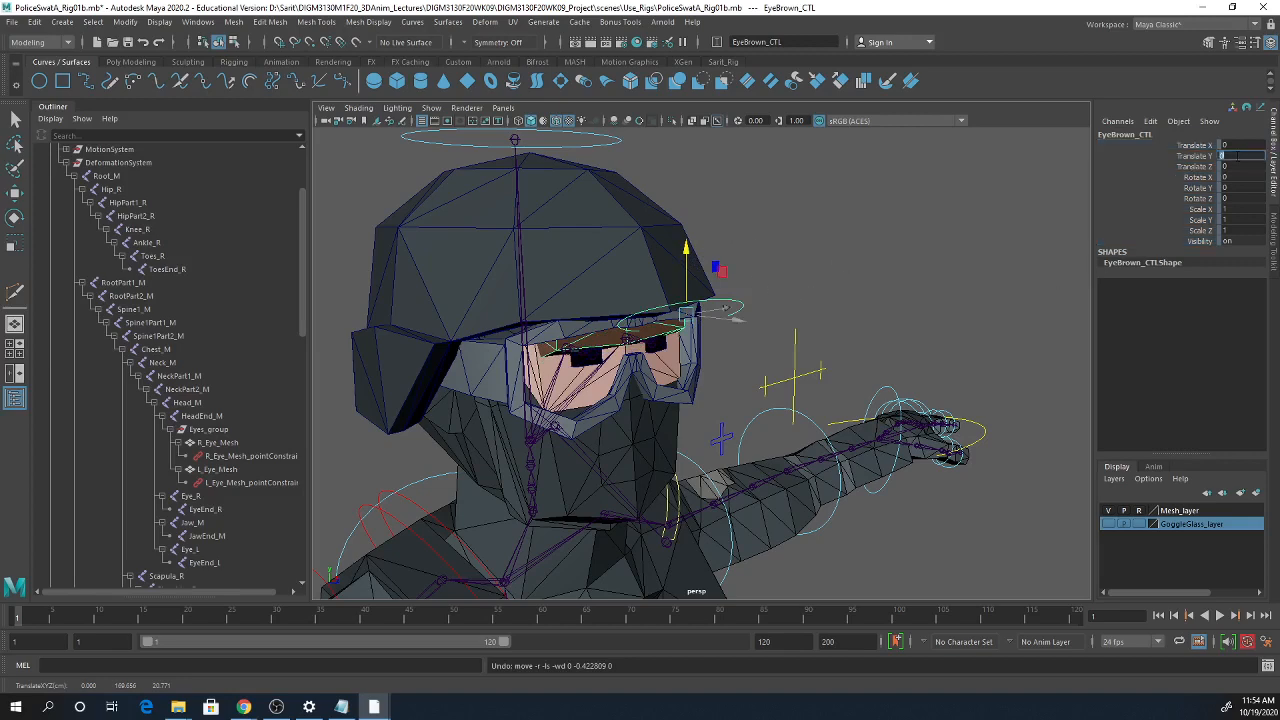
{"action": "mouse_move", "coordinate": [1014, 249]}
{"action": "left_mouse_down", "text": "alt"}
{"action": "mouse_move", "coordinate": [954, 257]}
{"action": "mouse_move", "coordinate": [1022, 228]}
{"action": "left_mouse_up", "text": "alt"}
{"action": "double_click", "coordinate": [1146, 136]}
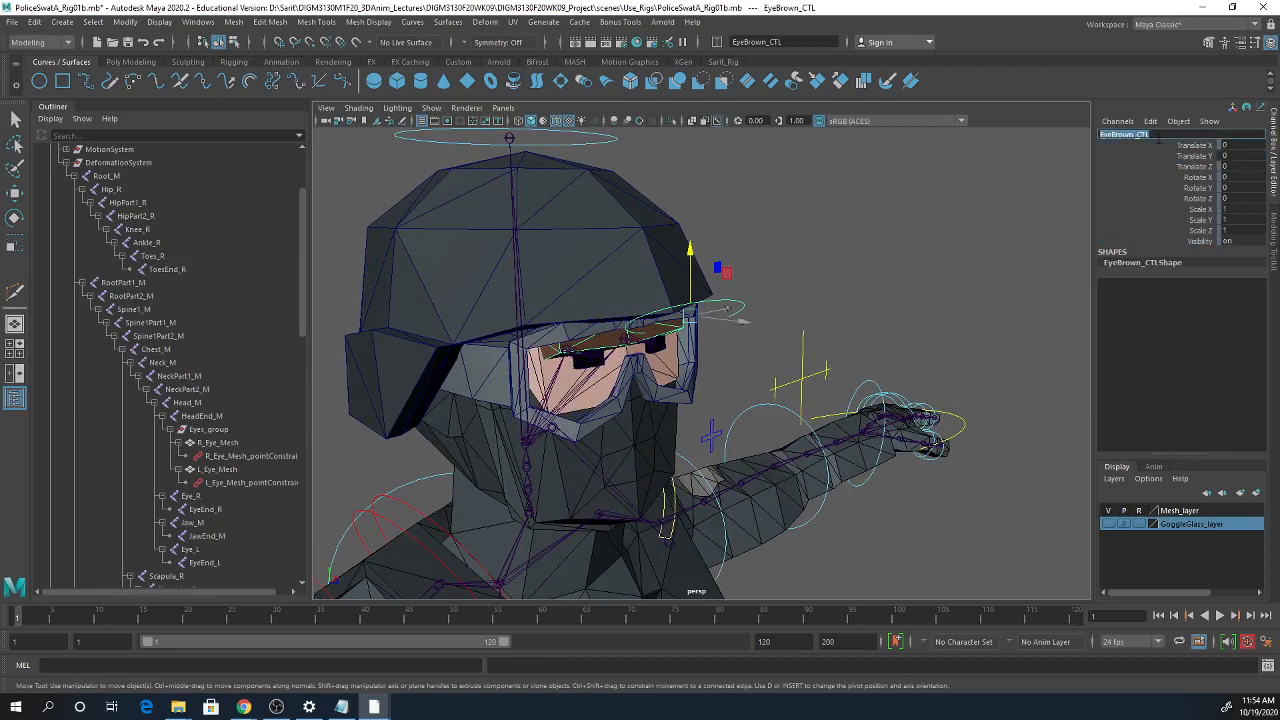
{"action": "left_click", "coordinate": [921, 254]}
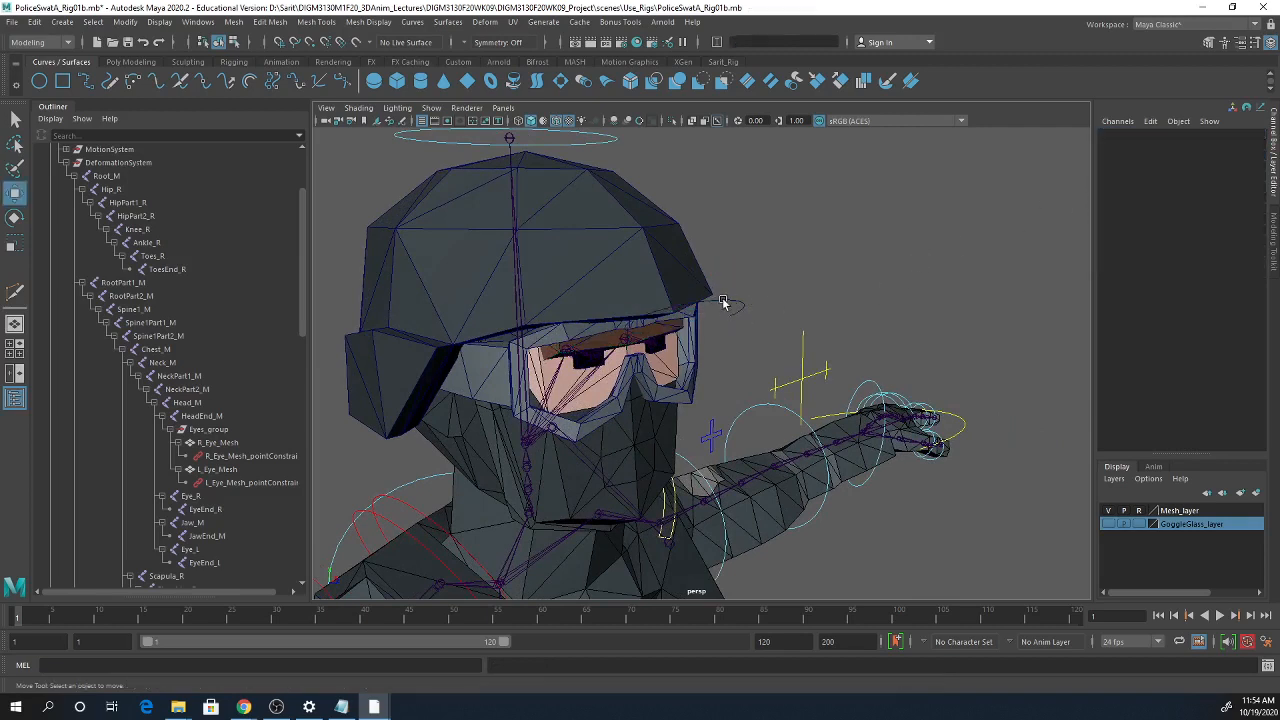
{"action": "left_click", "coordinate": [739, 303]}
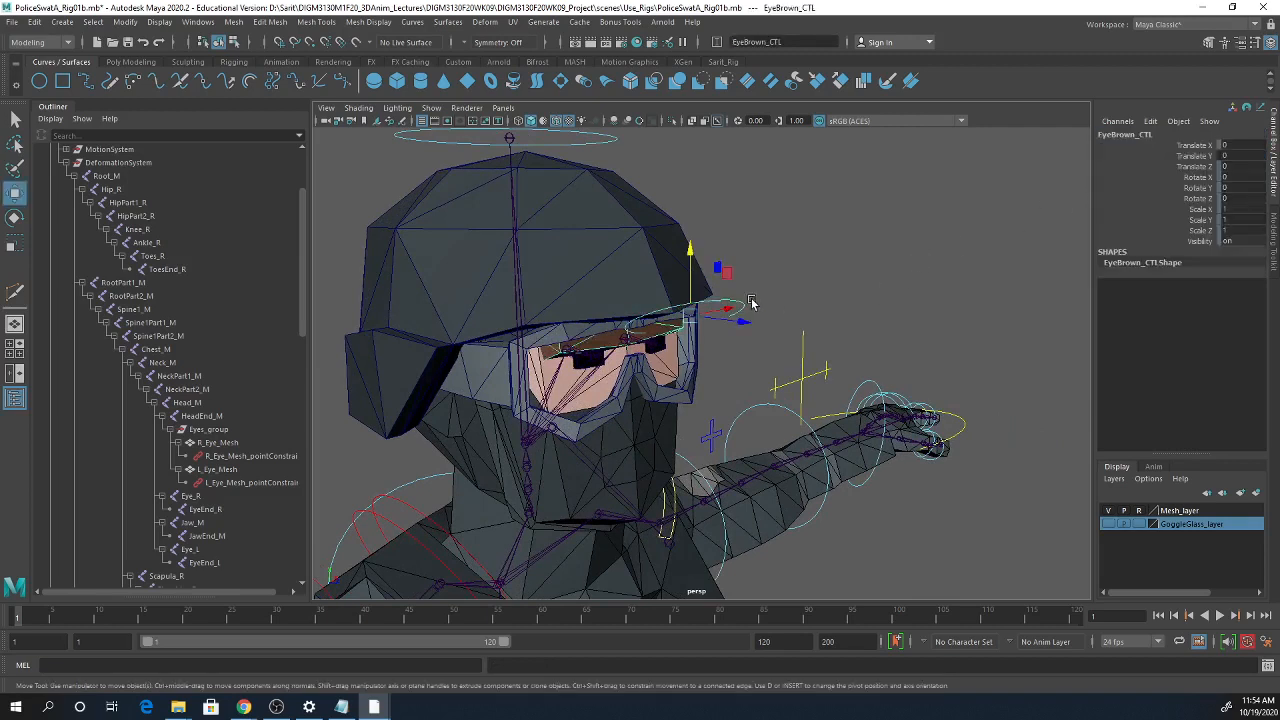
{"action": "left_click", "coordinate": [509, 138]}
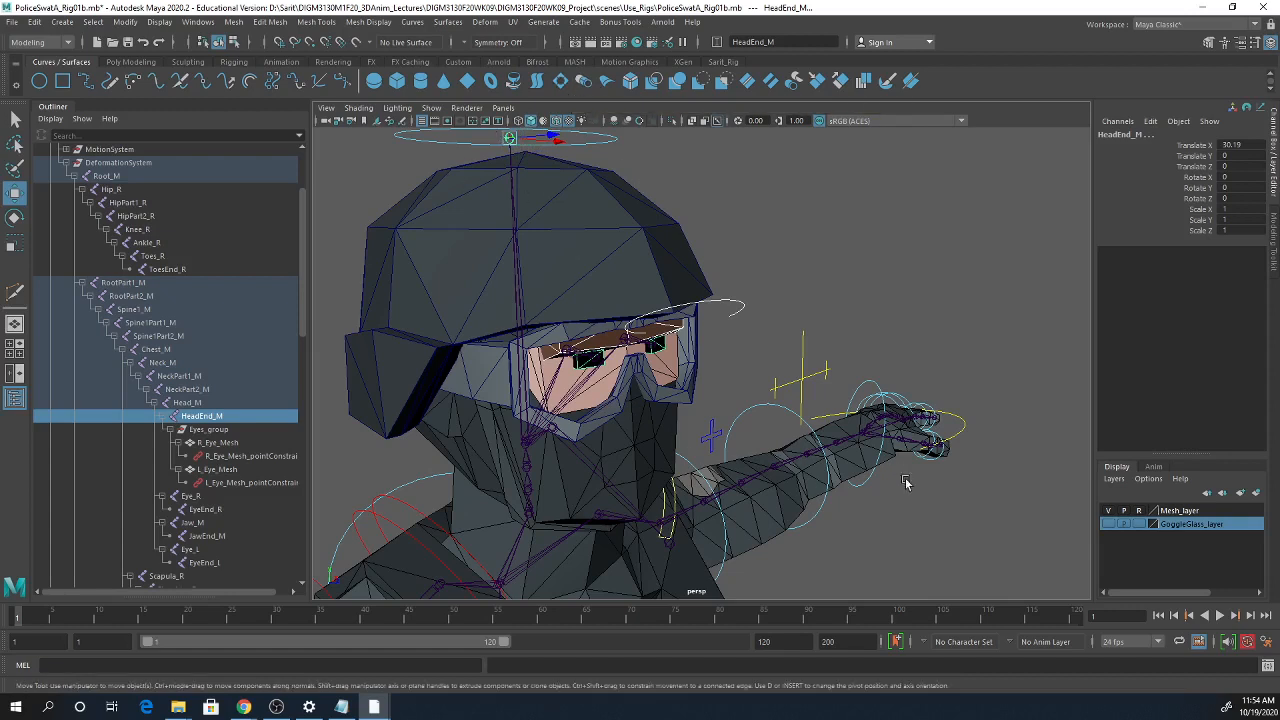
- Group the EyeBrown_CTL curve under a new group and name the group EyeBrown_CTL_GP
{"action": "key", "text": "a"}
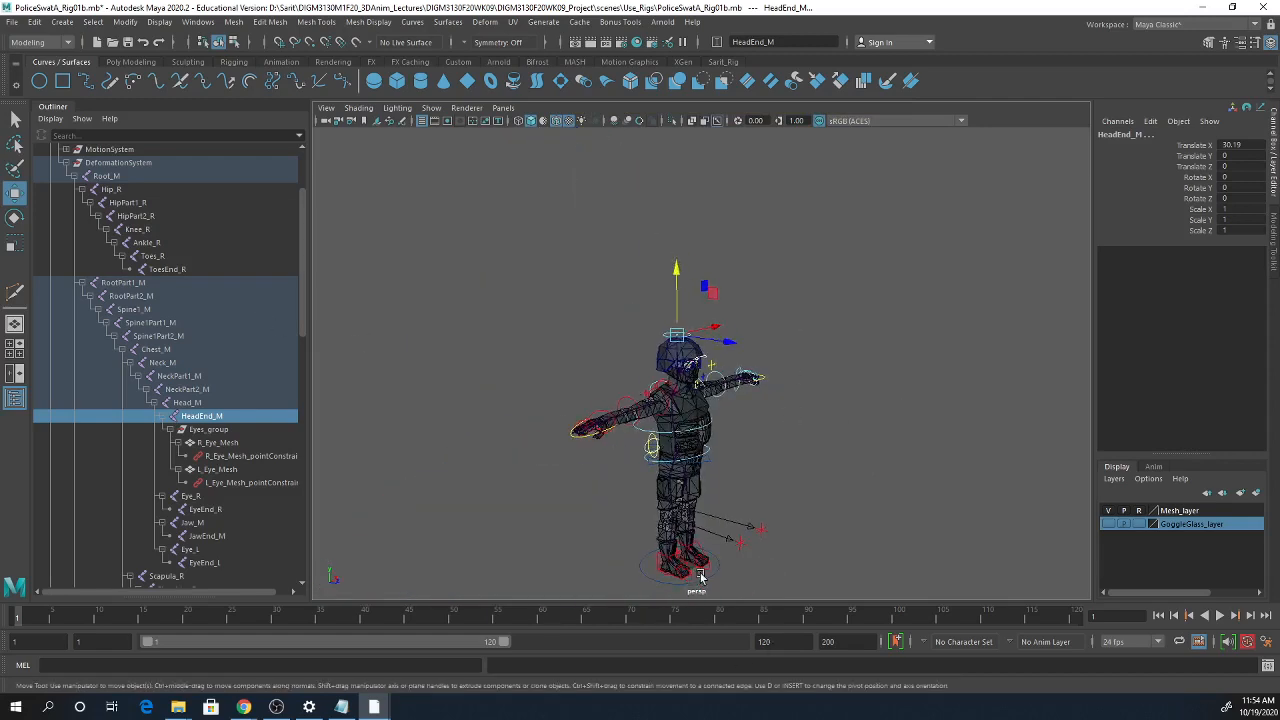
{"action": "left_click_drag", "start_coordinate": [700, 577], "coordinate": [686, 566], "text": "alt"}
{"action": "right_click_drag", "start_coordinate": [671, 466], "coordinate": [1211, 408], "text": "alt"}
{"action": "left_click_drag", "start_coordinate": [780, 440], "coordinate": [872, 412], "text": "alt"}
{"action": "left_click", "coordinate": [718, 340]}
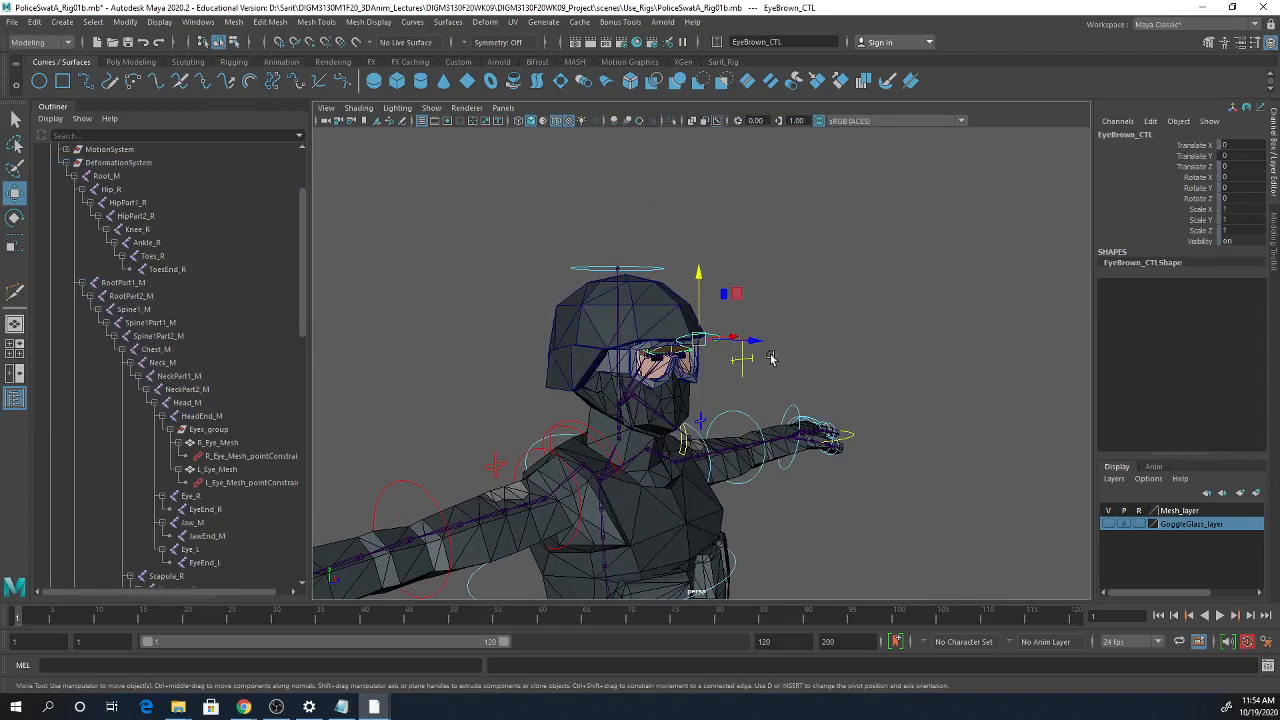
{"action": "key", "text": "ctrl+g"}
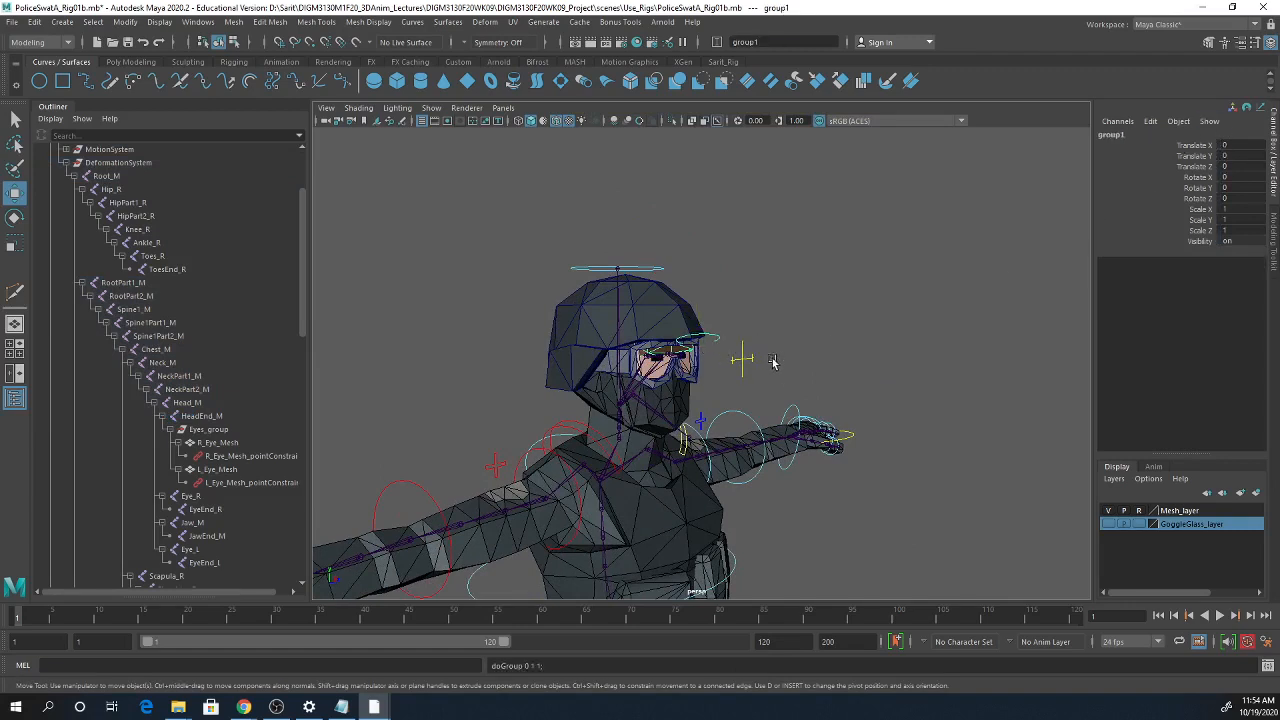
{"action": "double_click", "coordinate": [1137, 134]}
{"action": "type", "text": "EyeBrown_CTL_GR"}
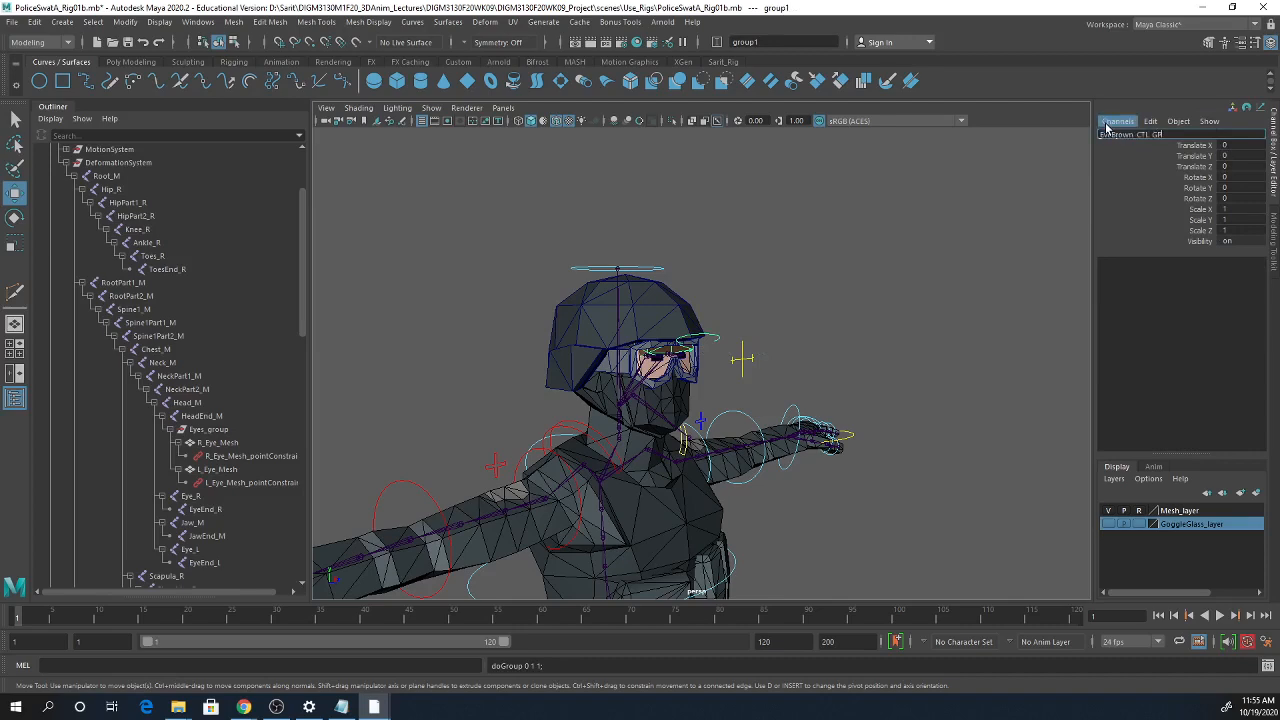
{"action": "key", "text": "Return"}
- Move the pivot of EyeBrown_CTL_GP from the feet up to the top of the helmet, snapping it to the HeadEnd_M joint
{"action": "scroll", "coordinate": [885, 441], "scroll_direction": "down", "scroll_amount": 5}
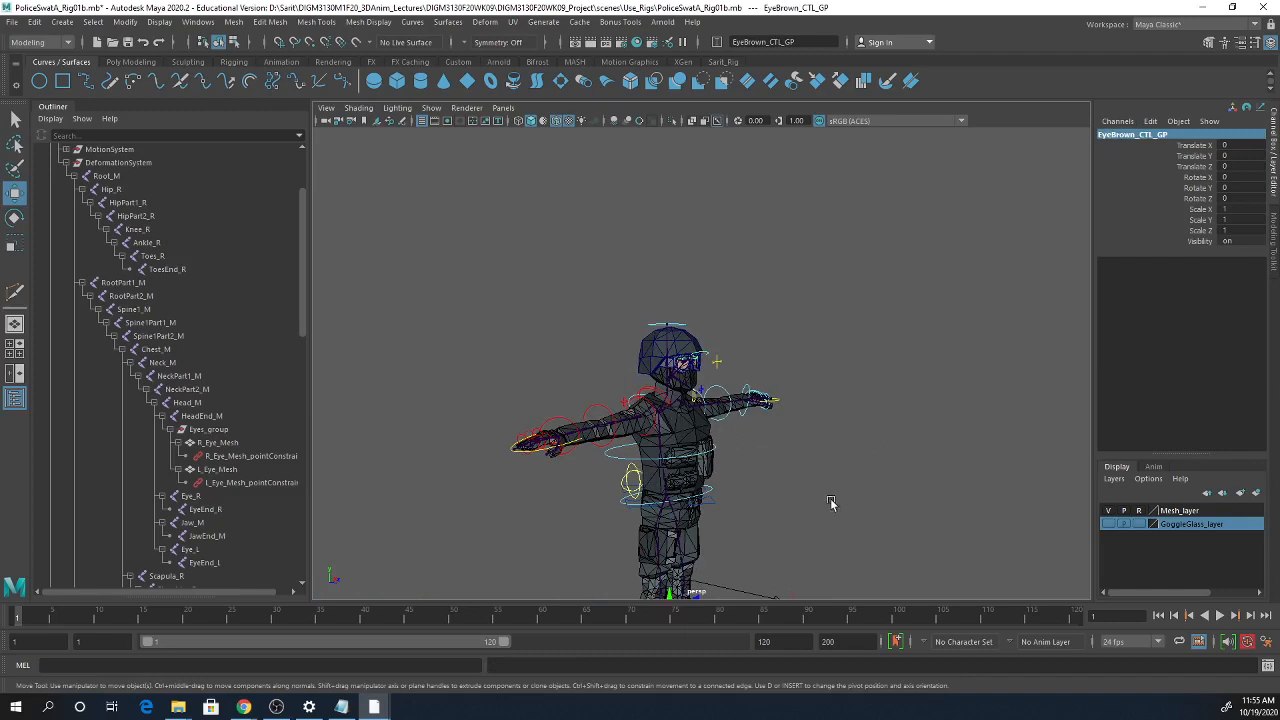
{"action": "key", "text": "a"}
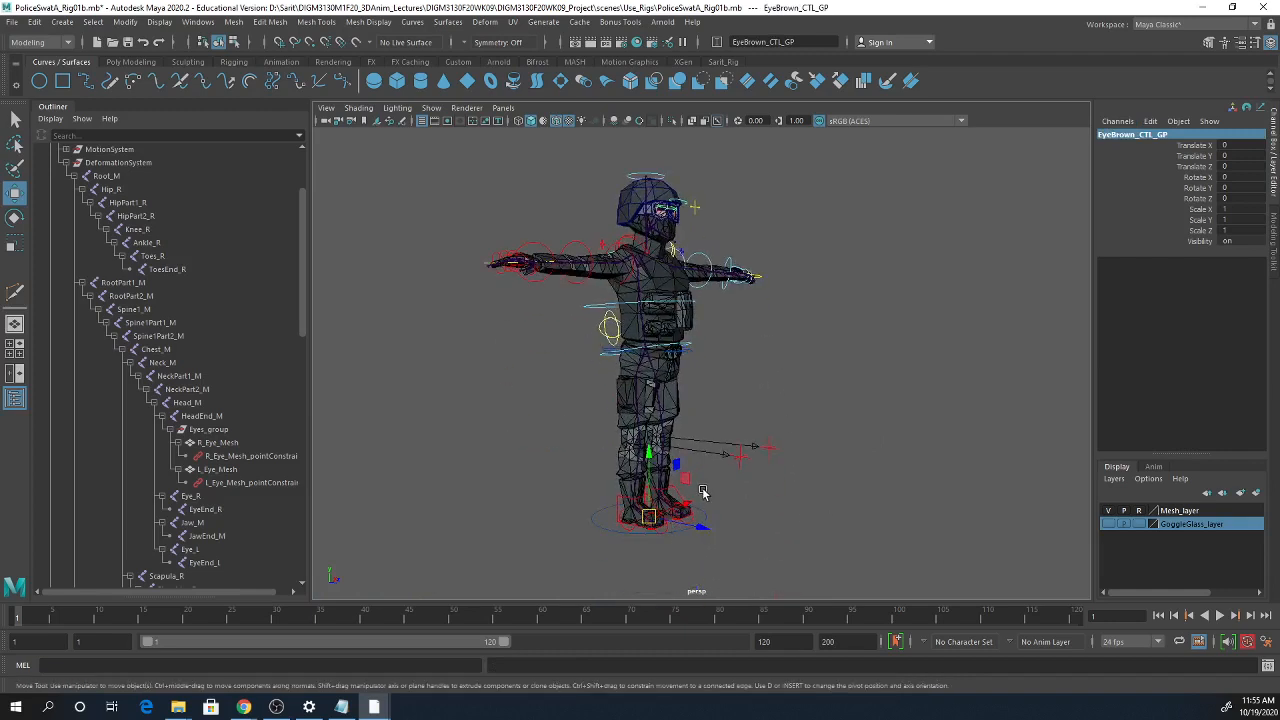
{"action": "left_click_drag", "start_coordinate": [649, 468], "coordinate": [620, 115]}
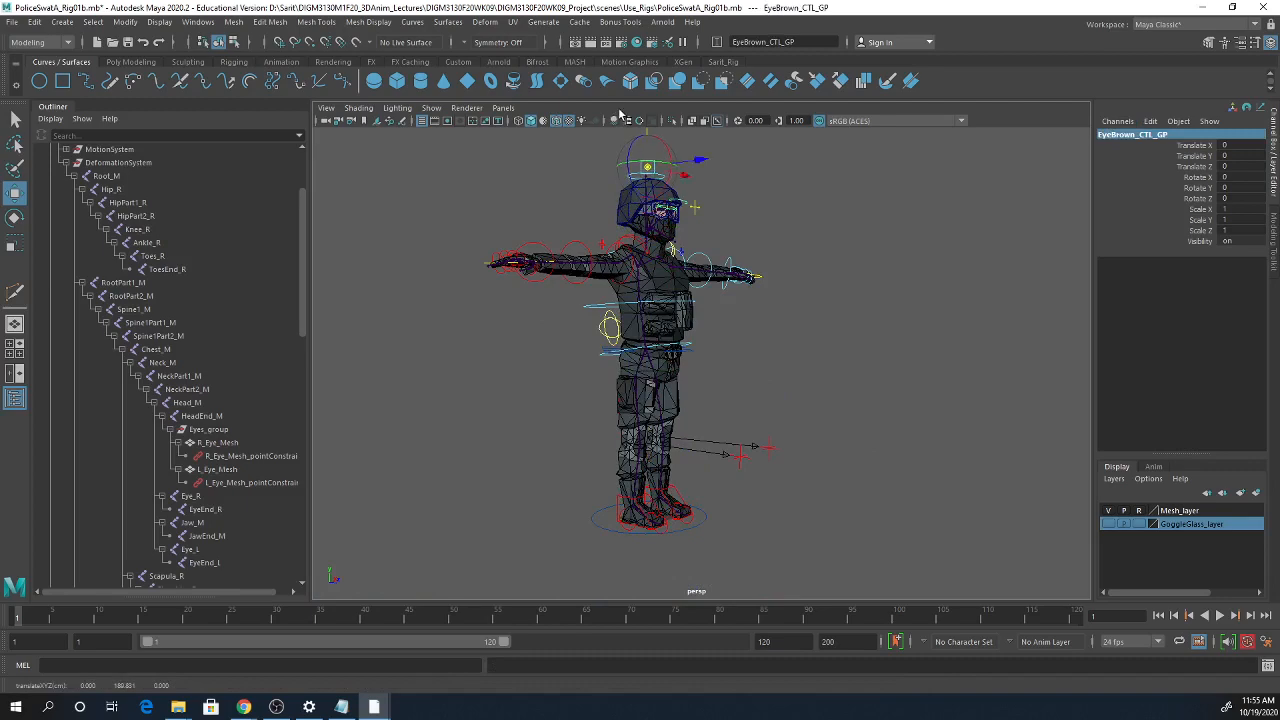
{"action": "right_click_drag", "start_coordinate": [650, 200], "coordinate": [733, 254], "text": "alt"}
{"action": "key", "text": "f"}
{"action": "right_click_drag", "start_coordinate": [754, 383], "coordinate": [515, 316], "text": "alt"}
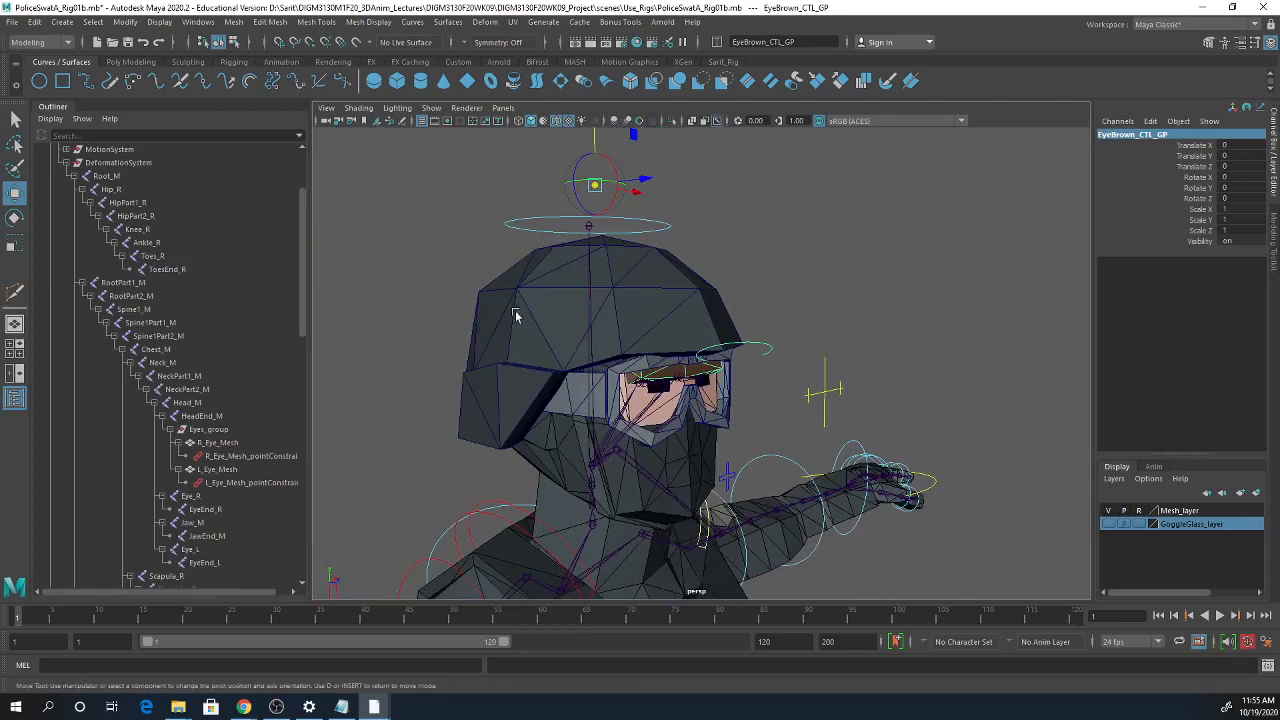
{"action": "left_click_drag", "start_coordinate": [515, 316], "coordinate": [654, 371], "text": "alt"}
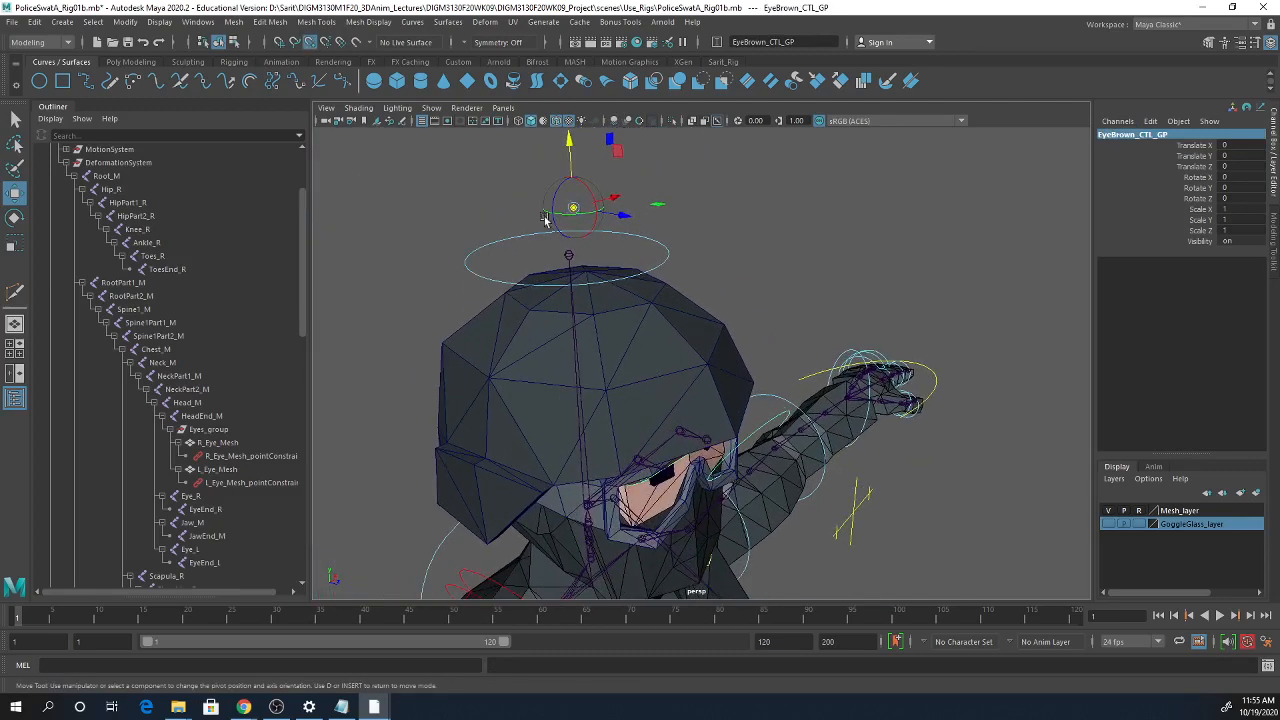
{"action": "left_click_drag", "start_coordinate": [572, 208], "coordinate": [569, 258]}
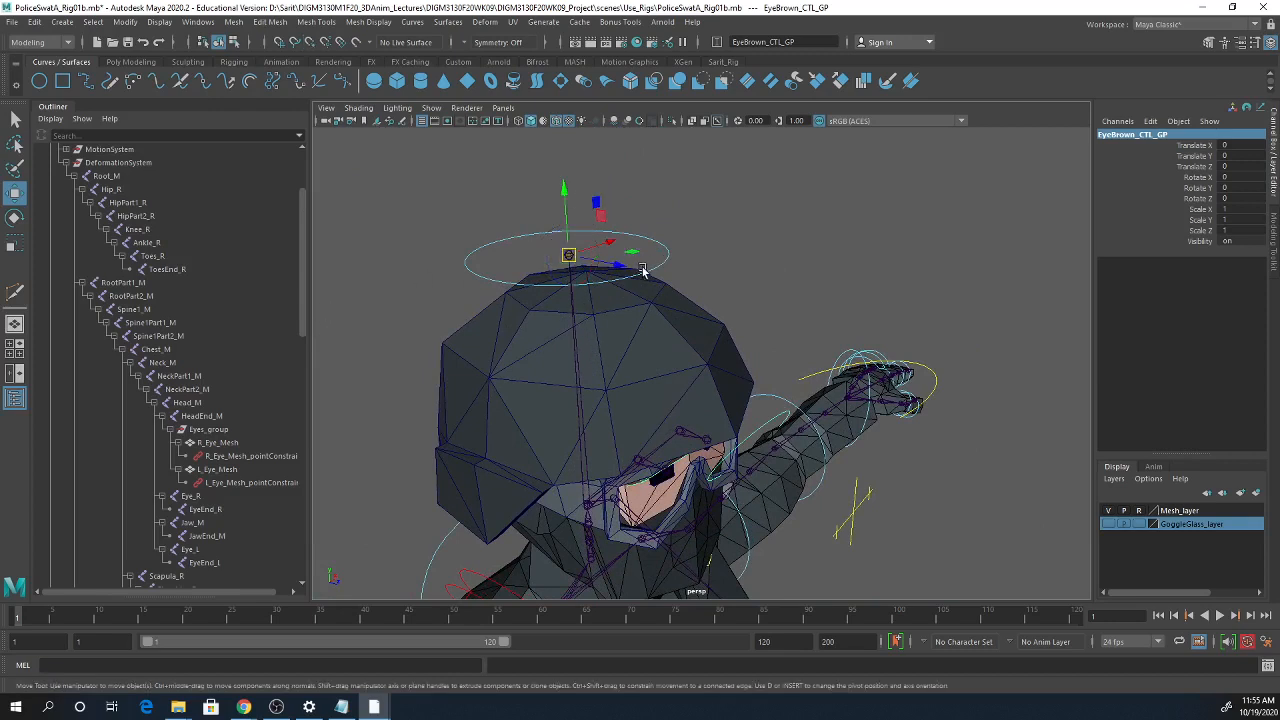
- Parent the EyeBrown_CTL_GP group under the HeadEnd_M joint
{"action": "left_click", "coordinate": [569, 268]}
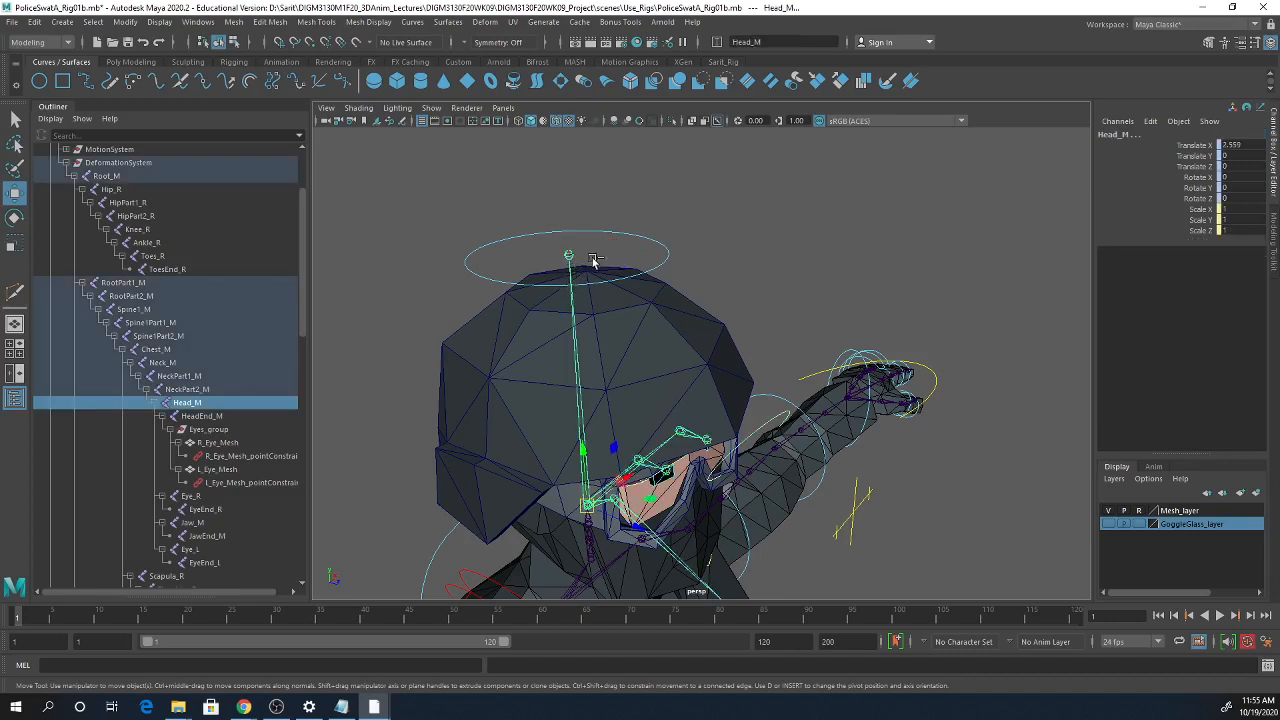
{"action": "key", "text": "ctrl+z"}
{"action": "key", "text": "q"}
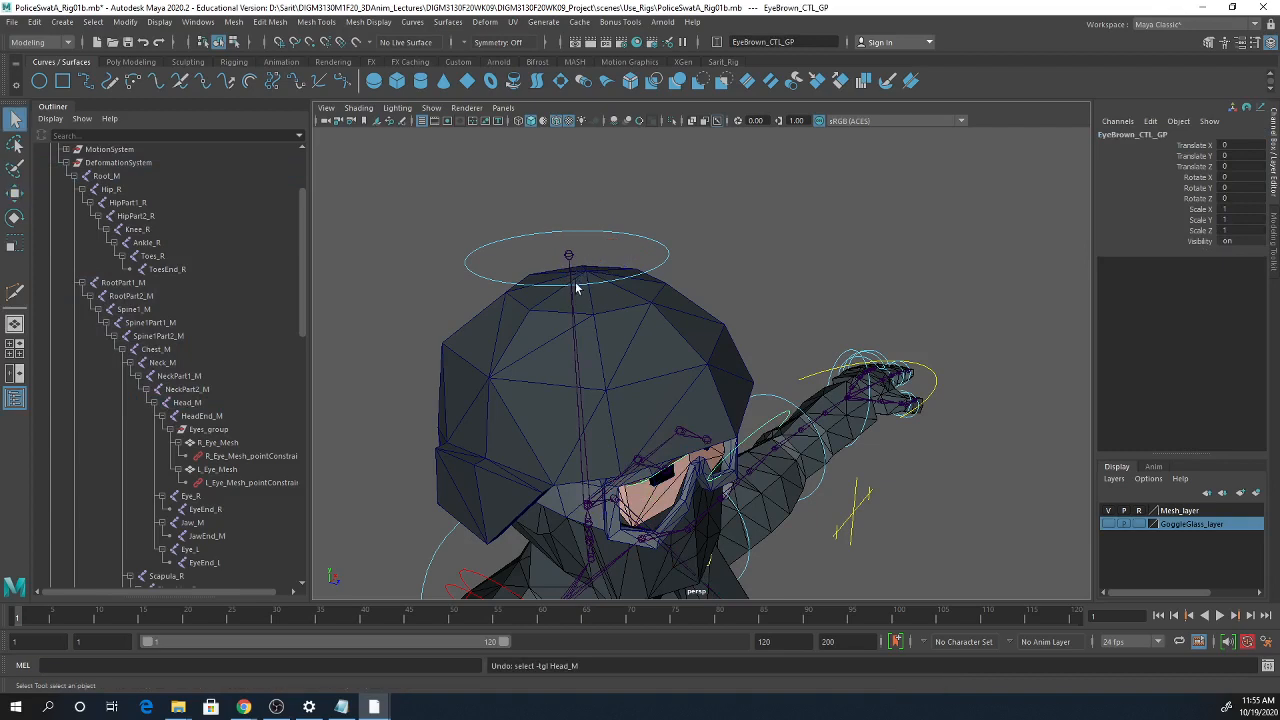
{"action": "left_click", "coordinate": [569, 259]}
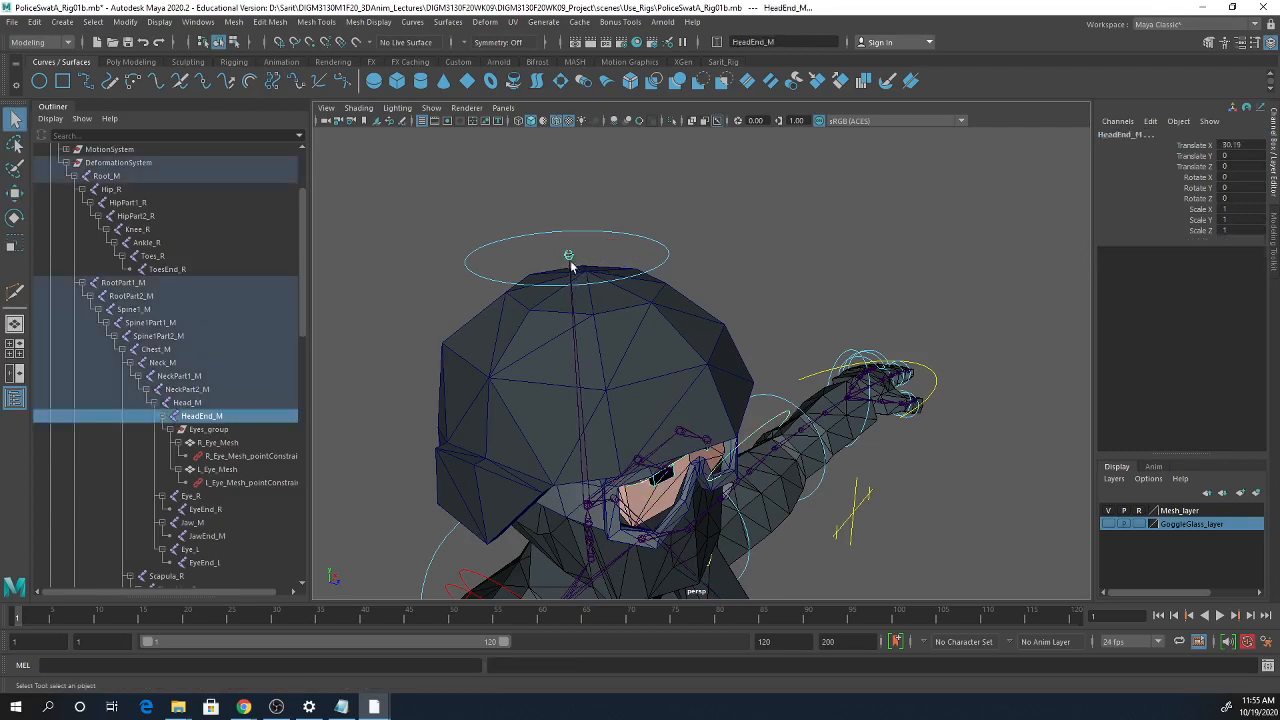
{"action": "key", "text": "p"}
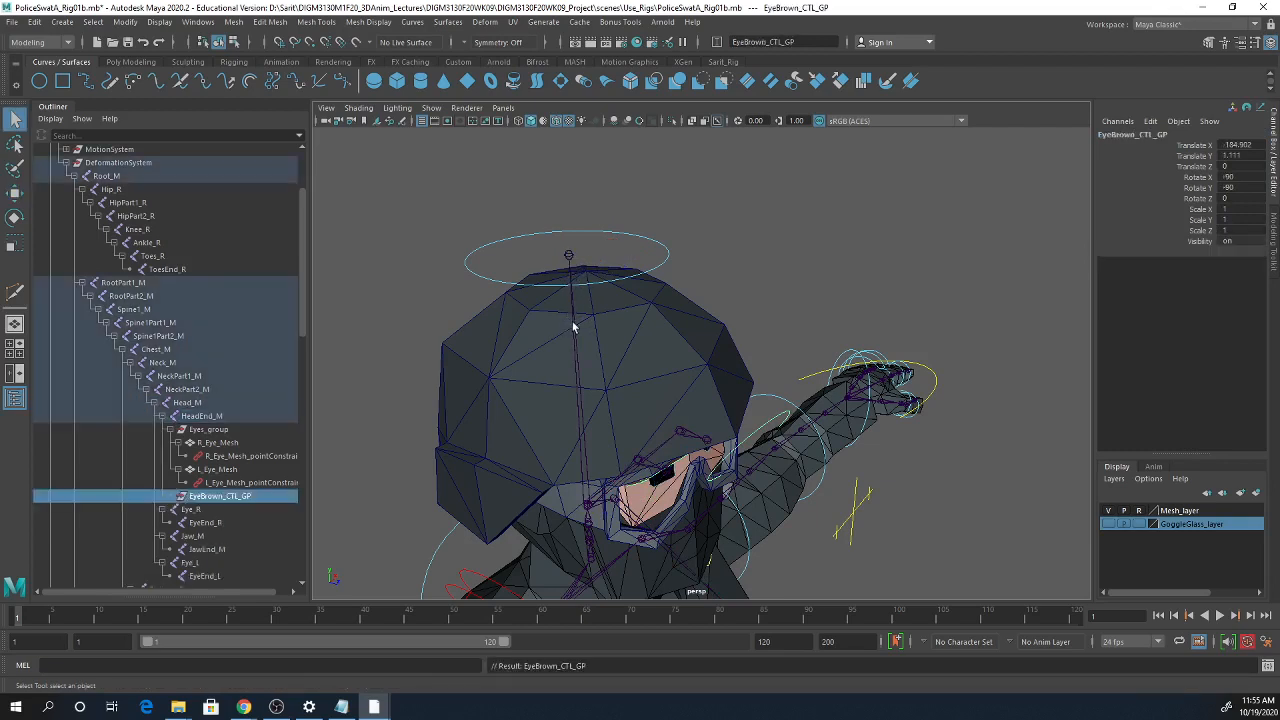
- Test the EyeBrown_CTL curve inside the parented group by lowering it to about -0.85 in Y
{"action": "key", "text": "Down"}
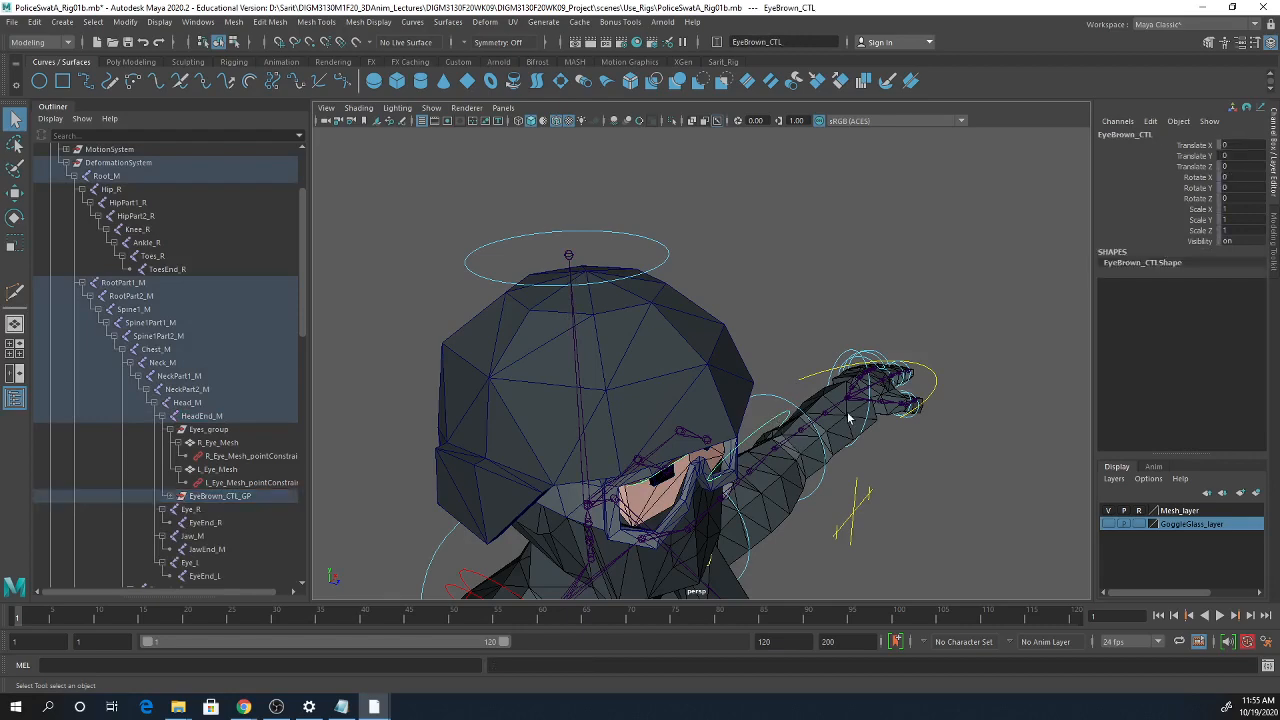
{"action": "scroll", "coordinate": [903, 338], "scroll_direction": "down", "scroll_amount": 2}
{"action": "left_click_drag", "start_coordinate": [894, 435], "coordinate": [850, 414], "text": "alt"}
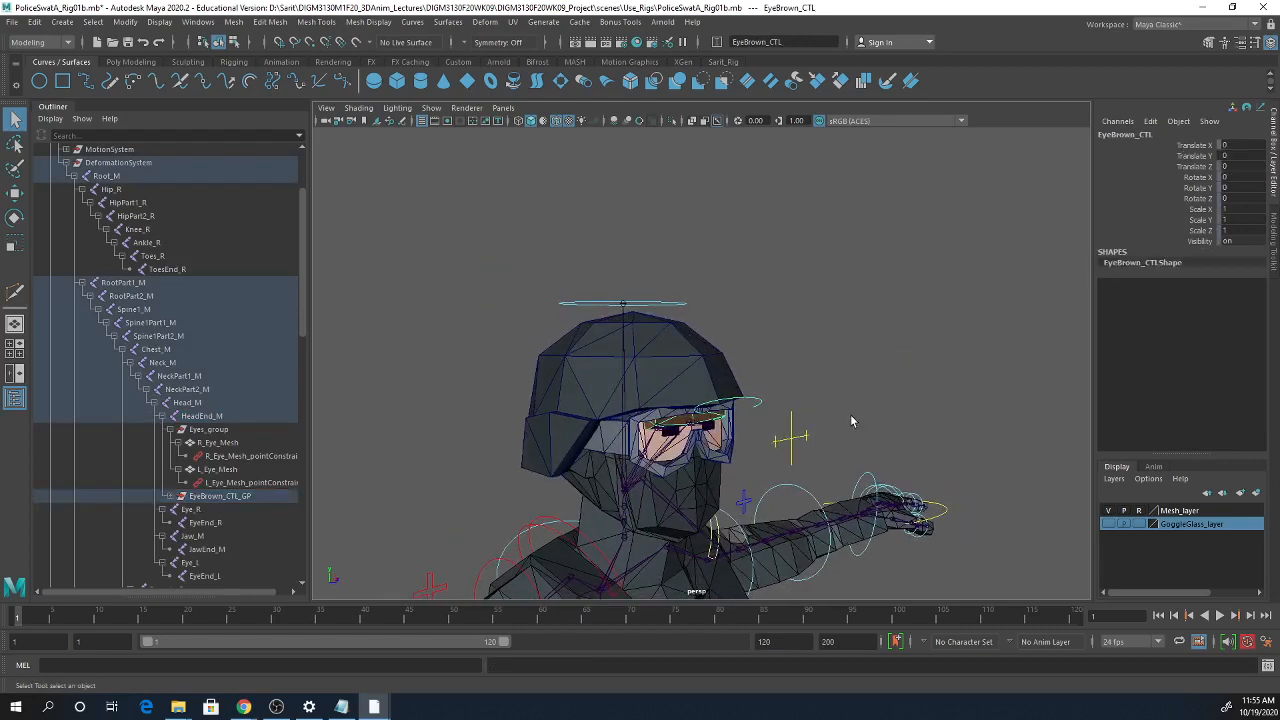
{"action": "key", "text": "w"}
{"action": "left_click_drag", "start_coordinate": [733, 350], "coordinate": [729, 345]}
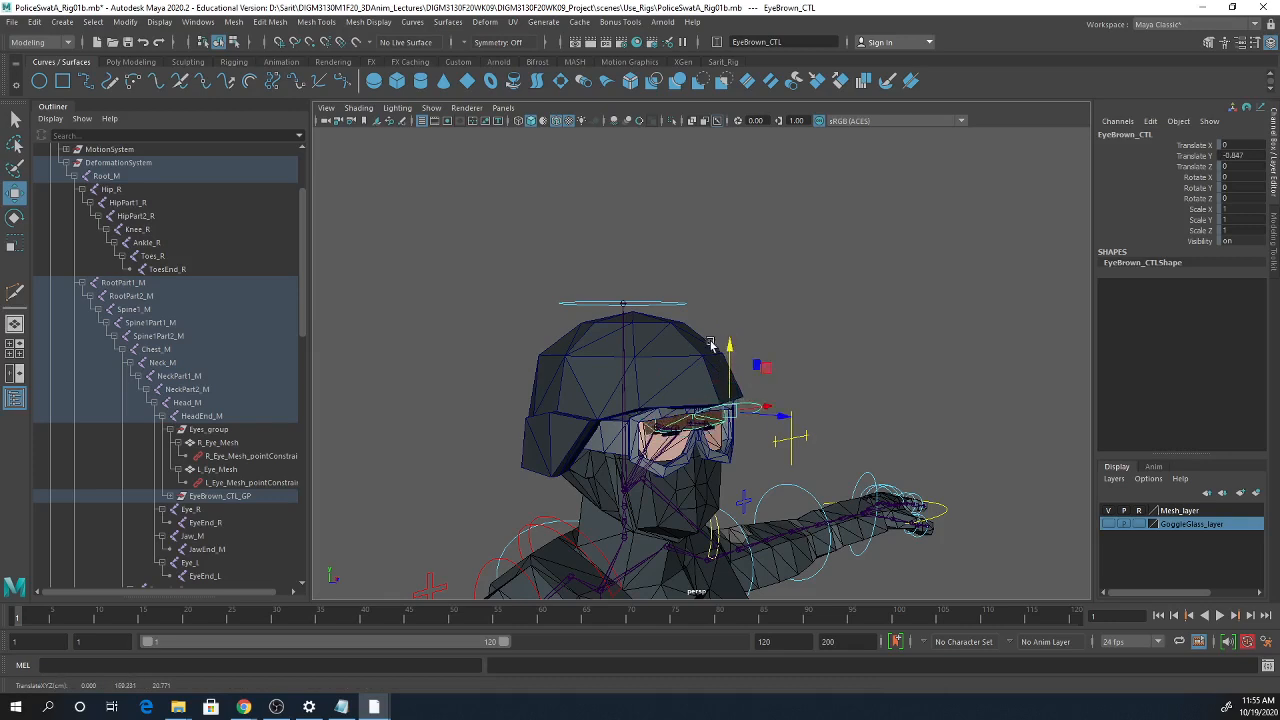
- Test whether the eyebrows follow the head by rotating the FKHead_M control, and undo the rotation
{"action": "left_click", "coordinate": [677, 305]}
{"action": "key", "text": "e"}
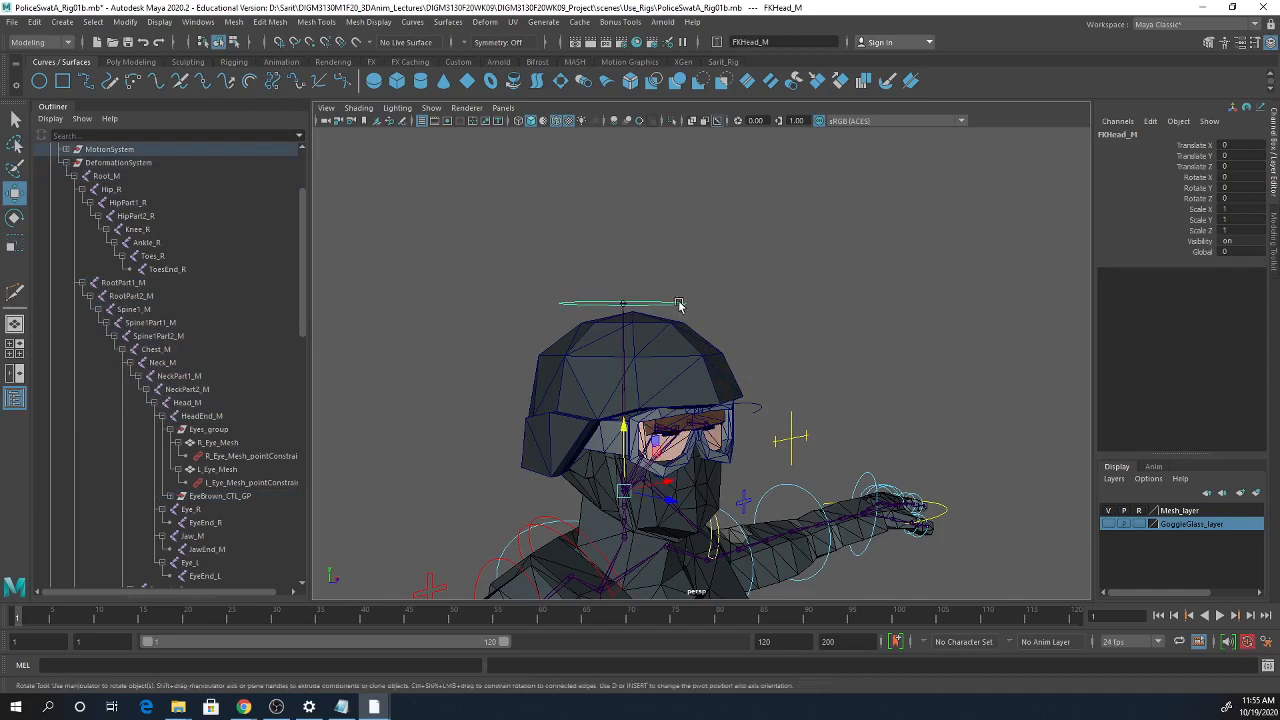
{"action": "mouse_move", "coordinate": [655, 462]}
{"action": "left_mouse_down"}
{"action": "mouse_move", "coordinate": [648, 442]}
{"action": "mouse_move", "coordinate": [654, 485]}
{"action": "mouse_move", "coordinate": [651, 472]}
{"action": "left_mouse_up"}
{"action": "key", "text": "ctrl+z"}
- Turn off the reference display mode of Mesh_layer so the character's meshes can be selected
{"action": "middle_click_drag", "start_coordinate": [868, 417], "coordinate": [860, 281], "text": "alt"}
{"action": "right_click_drag", "start_coordinate": [859, 278], "coordinate": [851, 369], "text": "alt"}
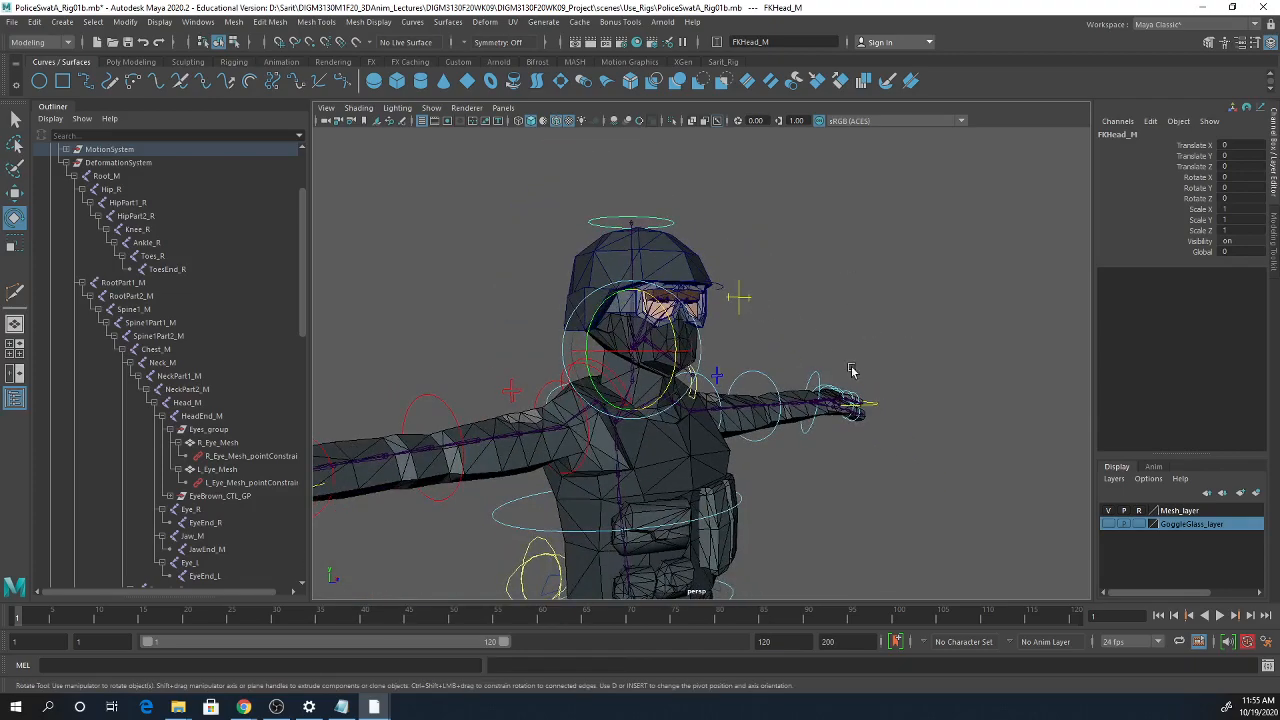
{"action": "left_click_drag", "start_coordinate": [851, 369], "coordinate": [786, 429], "text": "alt"}
{"action": "right_click_drag", "start_coordinate": [786, 429], "coordinate": [874, 486], "text": "alt"}
{"action": "middle_click_drag", "start_coordinate": [874, 486], "coordinate": [861, 407], "text": "alt"}
{"action": "right_click_drag", "start_coordinate": [861, 407], "coordinate": [809, 471], "text": "alt"}
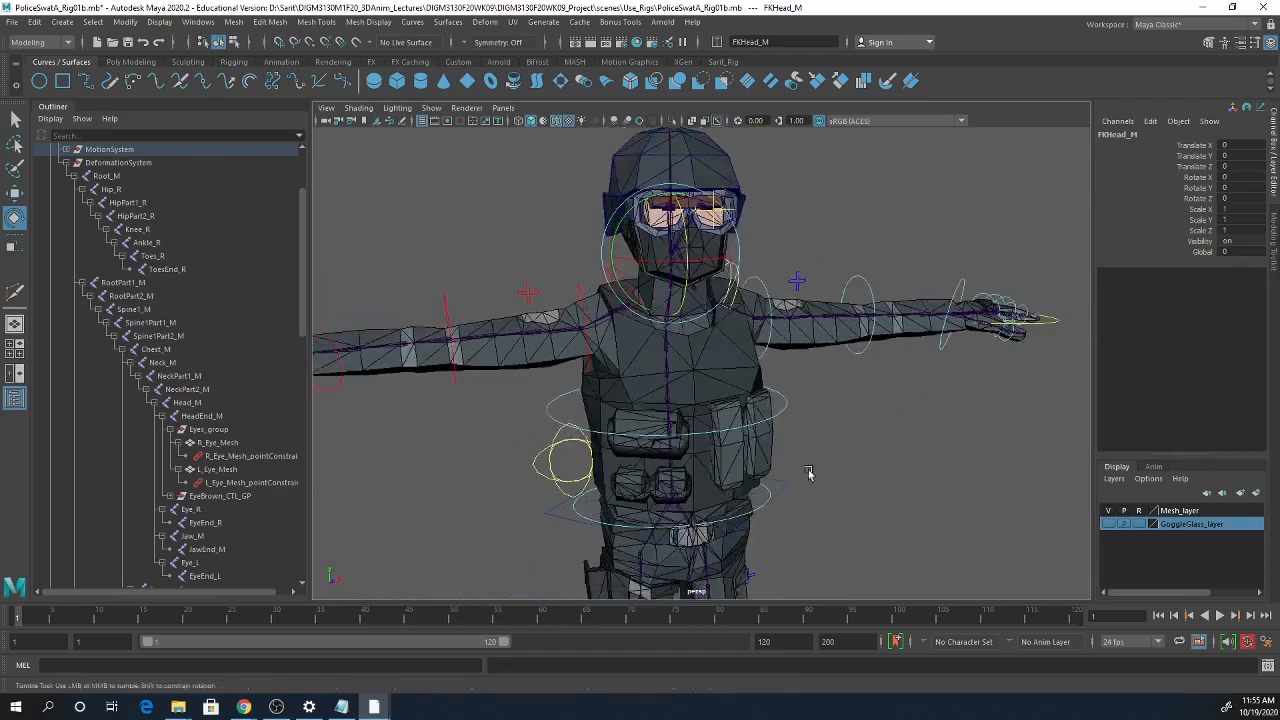
{"action": "left_click_drag", "start_coordinate": [809, 471], "coordinate": [805, 475], "text": "alt"}
{"action": "left_click", "coordinate": [775, 488]}
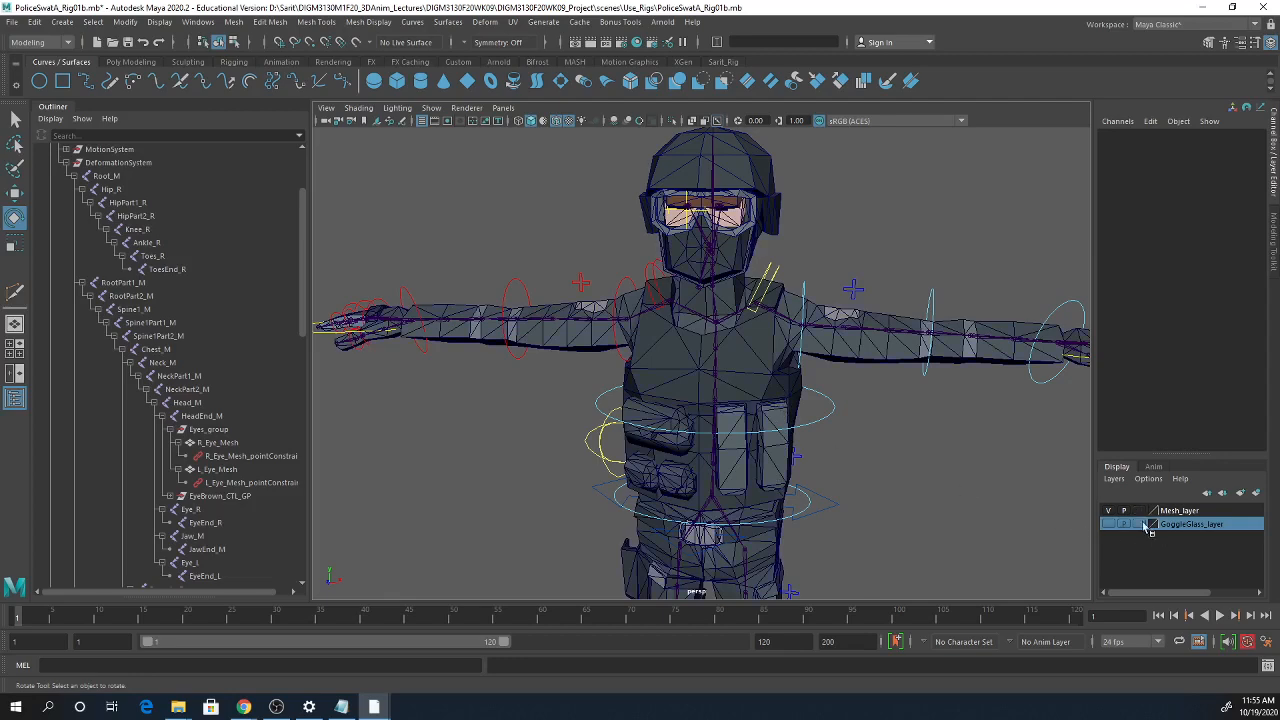
- Parent Helmit_Mesh and Goggle_mesh under the HeadEnd_M joint and clear the selection
{"action": "left_click", "coordinate": [786, 218]}
{"action": "right_click_drag", "start_coordinate": [788, 220], "coordinate": [775, 405], "text": "alt"}
{"action": "left_click", "coordinate": [727, 408]}
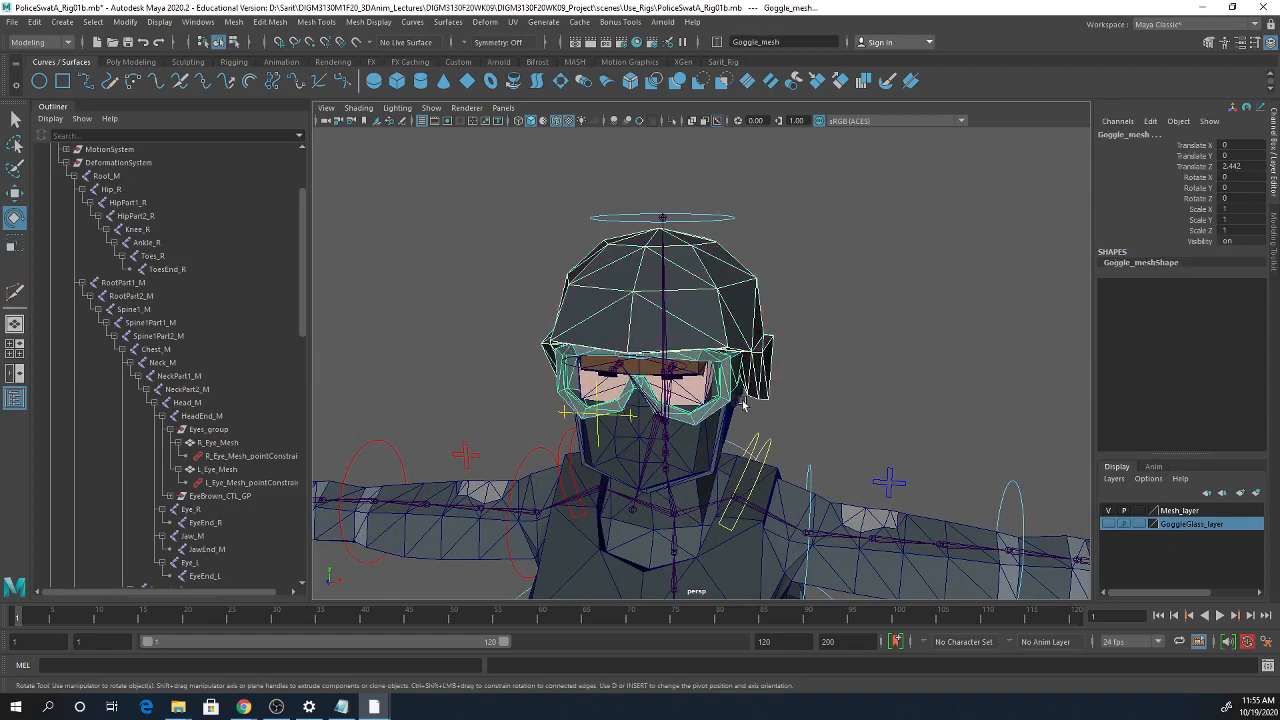
{"action": "left_click_drag", "start_coordinate": [727, 408], "coordinate": [780, 356], "text": "alt"}
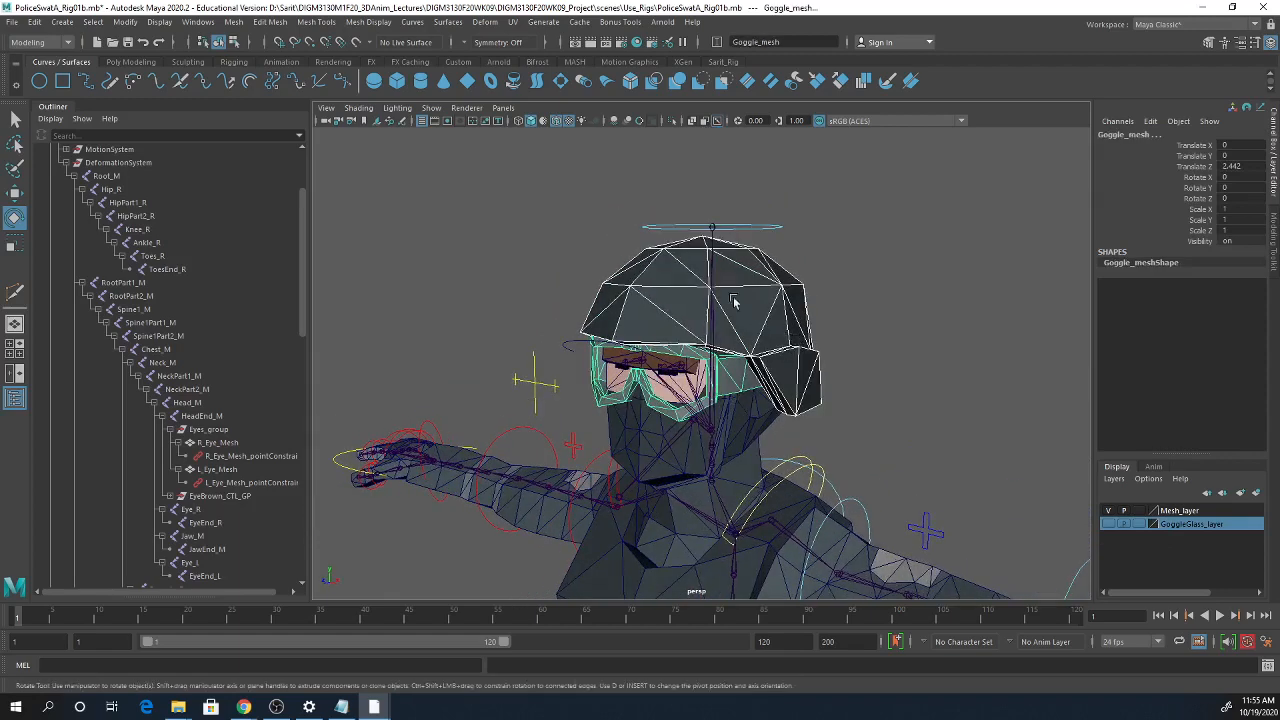
{"action": "mouse_move", "coordinate": [762, 302]}
{"action": "right_mouse_down", "text": "alt"}
{"action": "mouse_move", "coordinate": [775, 268]}
{"action": "mouse_move", "coordinate": [771, 280]}
{"action": "right_mouse_up", "text": "alt"}
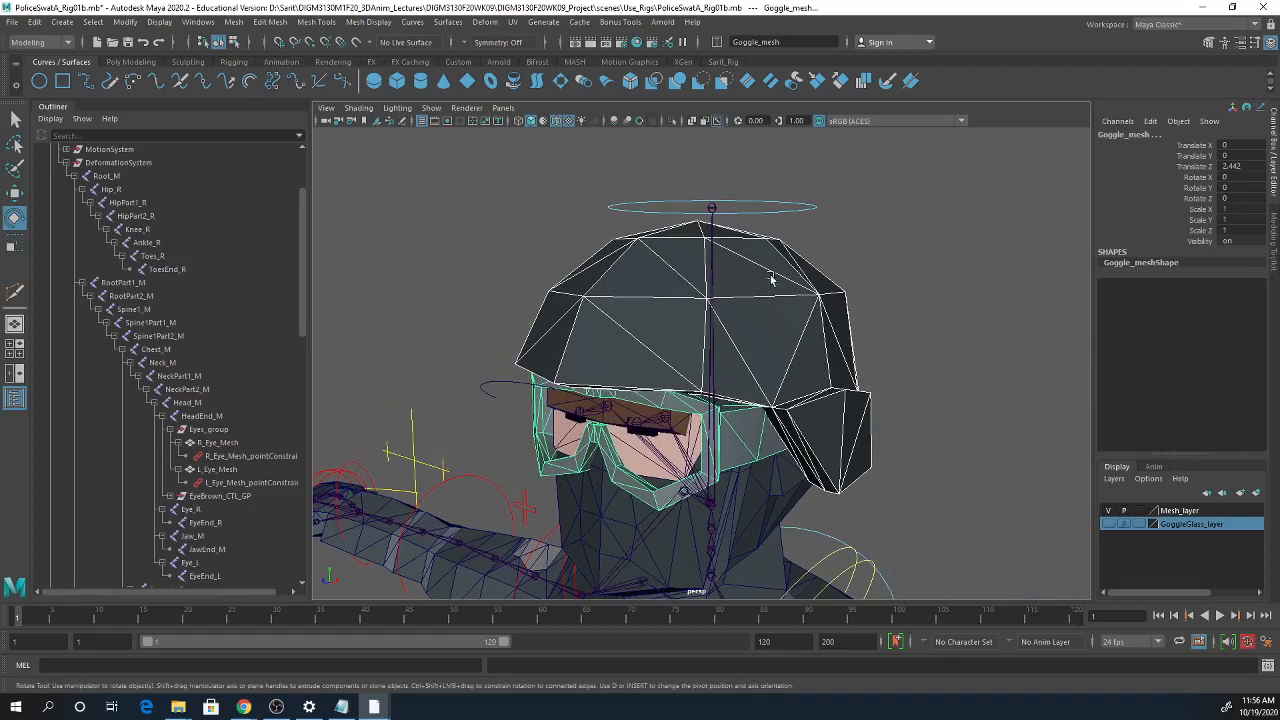
{"action": "left_click", "coordinate": [711, 209]}
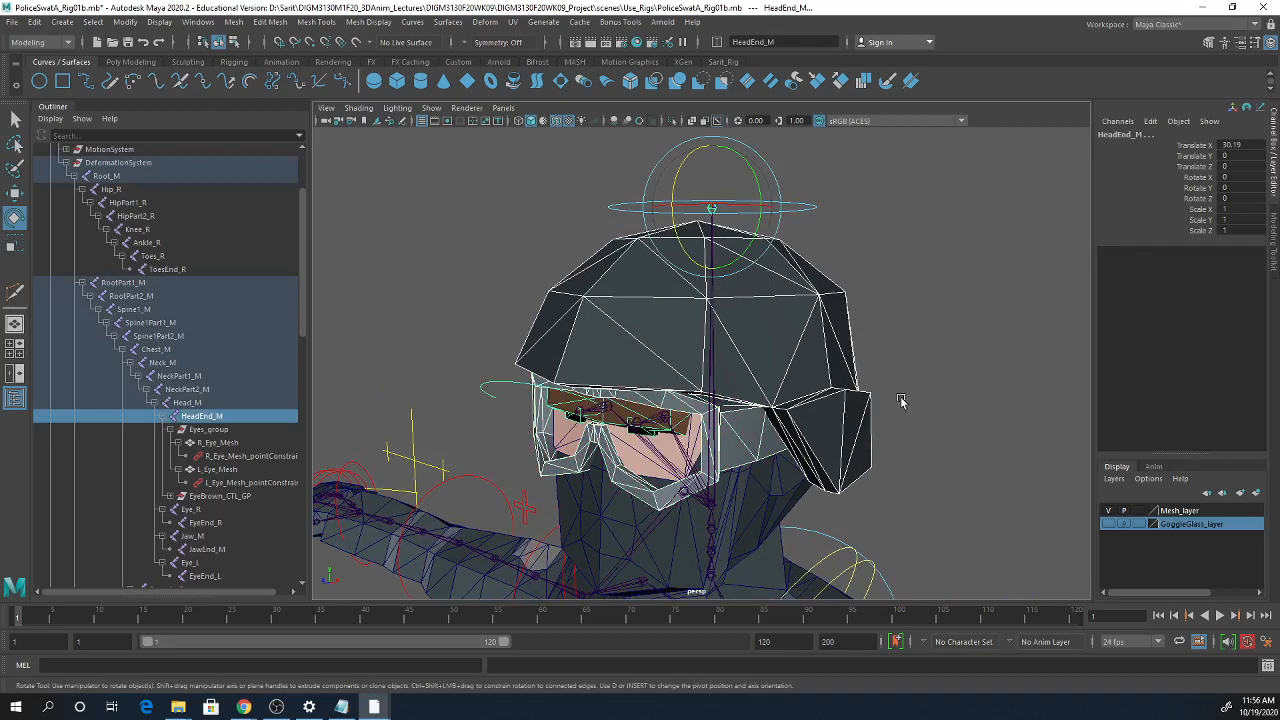
{"action": "key", "text": "p"}
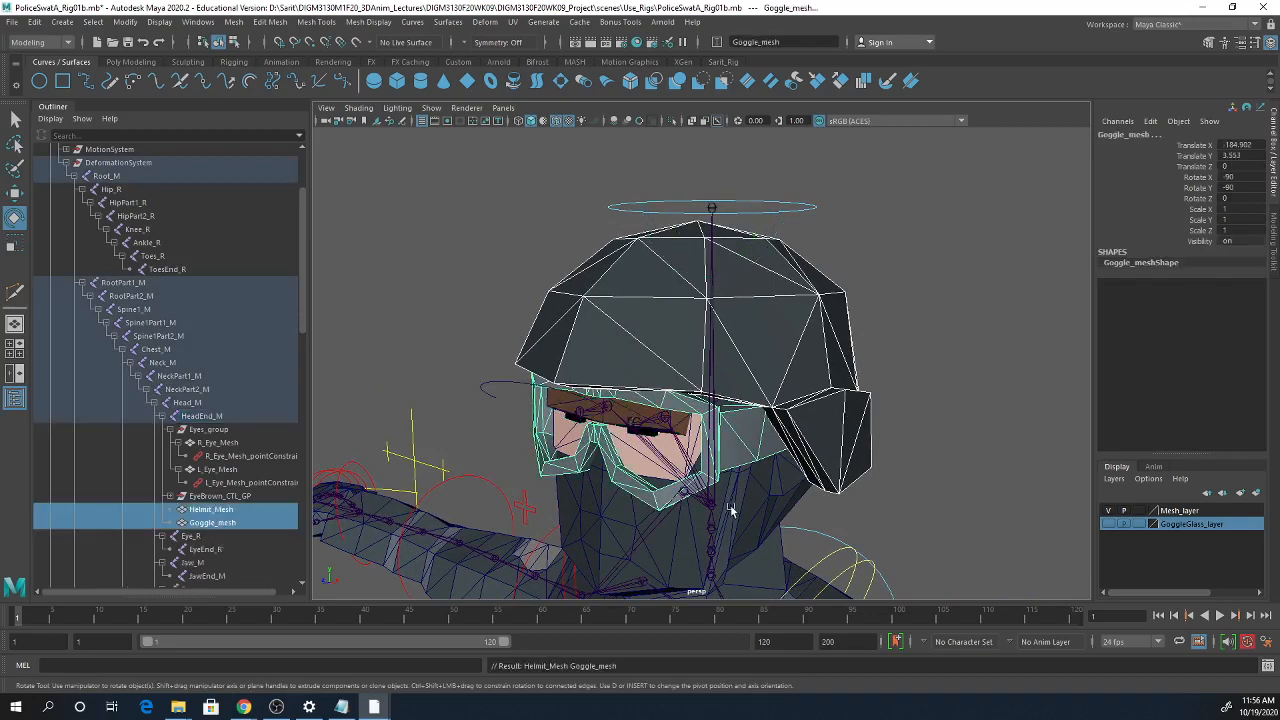
{"action": "left_click", "coordinate": [970, 439]}
- Test the parented helmet and goggles by rotating FKHead_M about 4.25 degrees in Z, and undo the rotation
{"action": "left_click_drag", "start_coordinate": [926, 503], "coordinate": [886, 374], "text": "alt"}
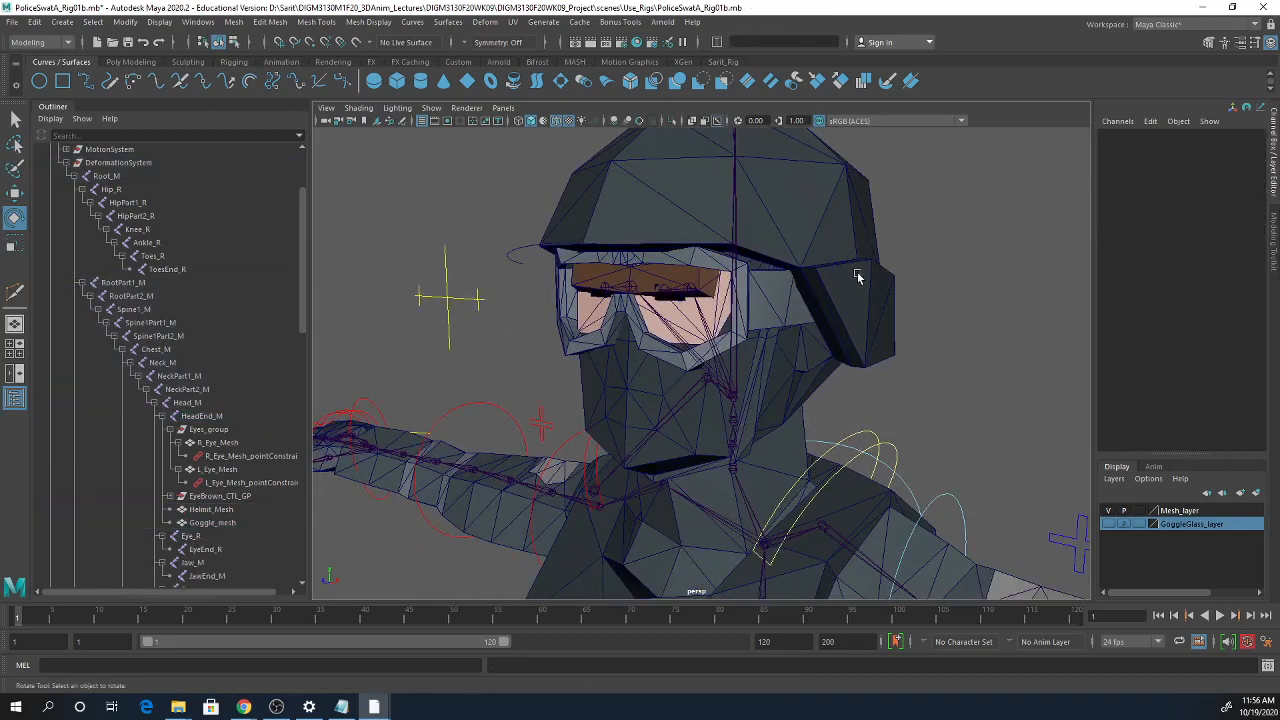
{"action": "scroll", "coordinate": [850, 406], "scroll_direction": "down", "scroll_amount": 3}
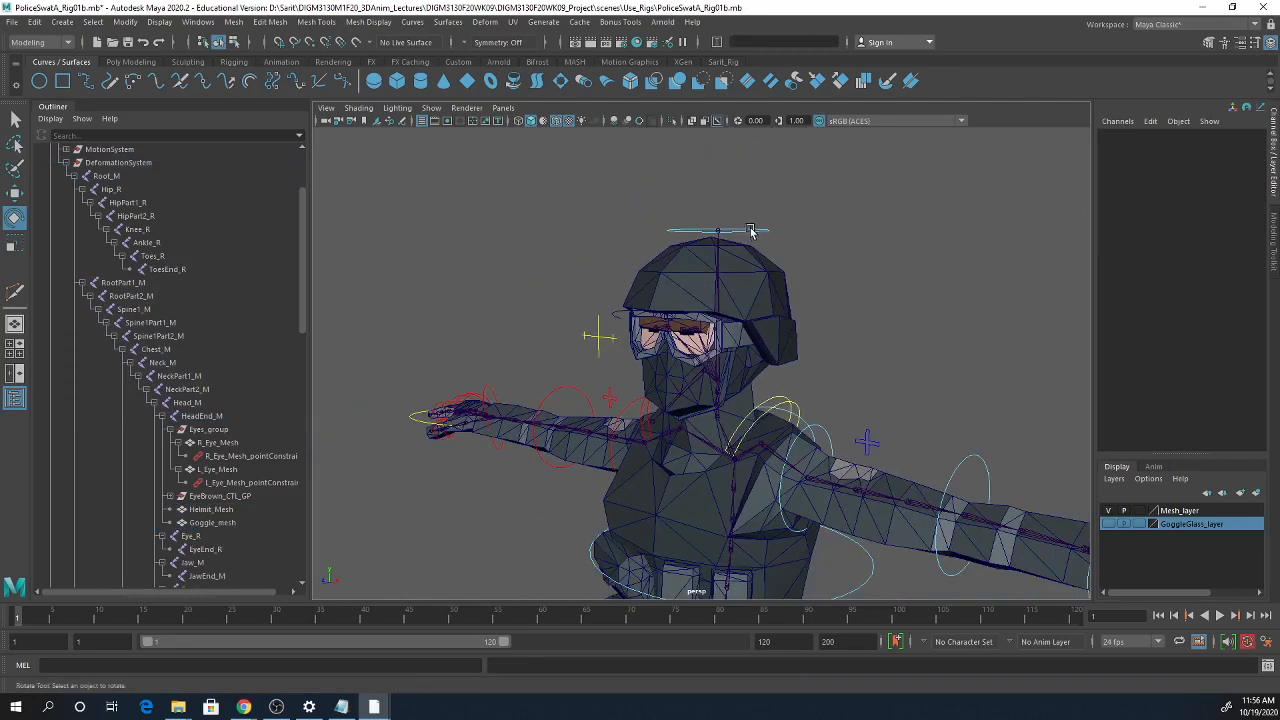
{"action": "left_click", "coordinate": [755, 232]}
{"action": "left_click_drag", "start_coordinate": [680, 360], "coordinate": [680, 400]}
{"action": "key", "text": "ctrl+z"}
{"action": "key", "text": "ctrl+z"}
{"action": "key", "text": "ctrl+z"}
{"action": "key", "text": "ctrl+z"}
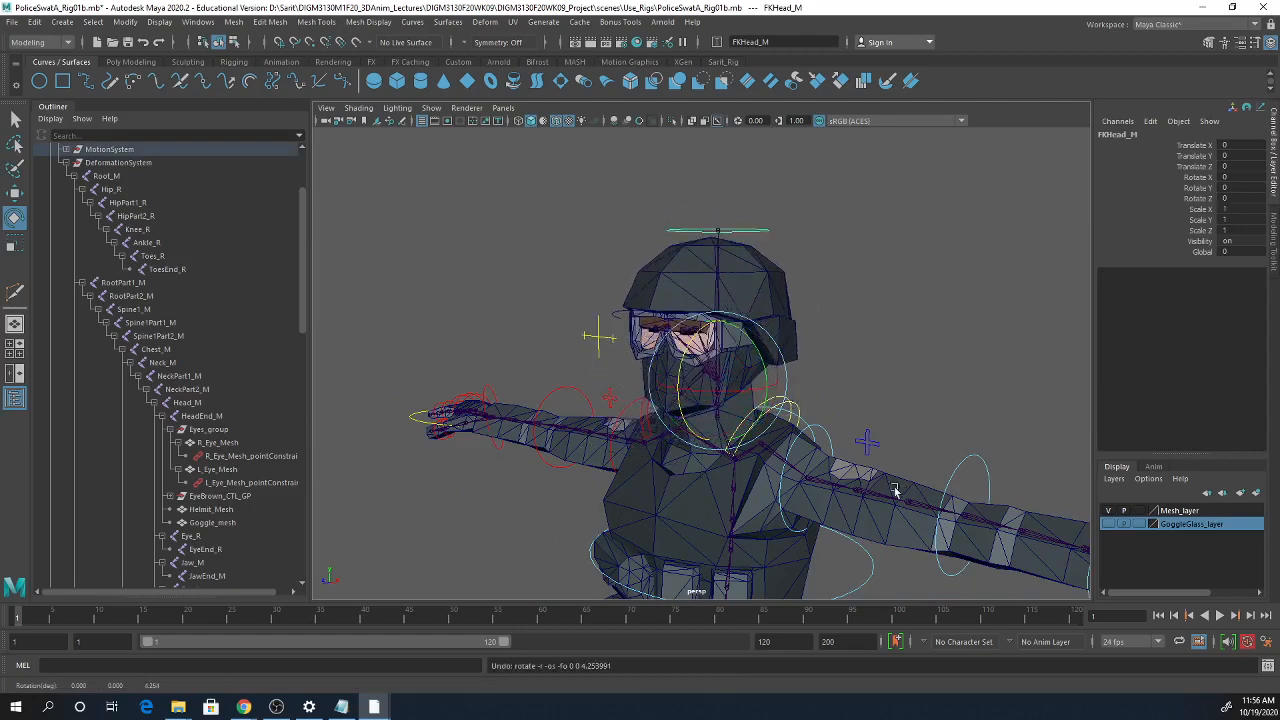
{"action": "middle_click_drag", "start_coordinate": [880, 502], "coordinate": [877, 266], "text": "alt"}
{"action": "right_click_drag", "start_coordinate": [877, 266], "coordinate": [909, 414], "text": "alt"}
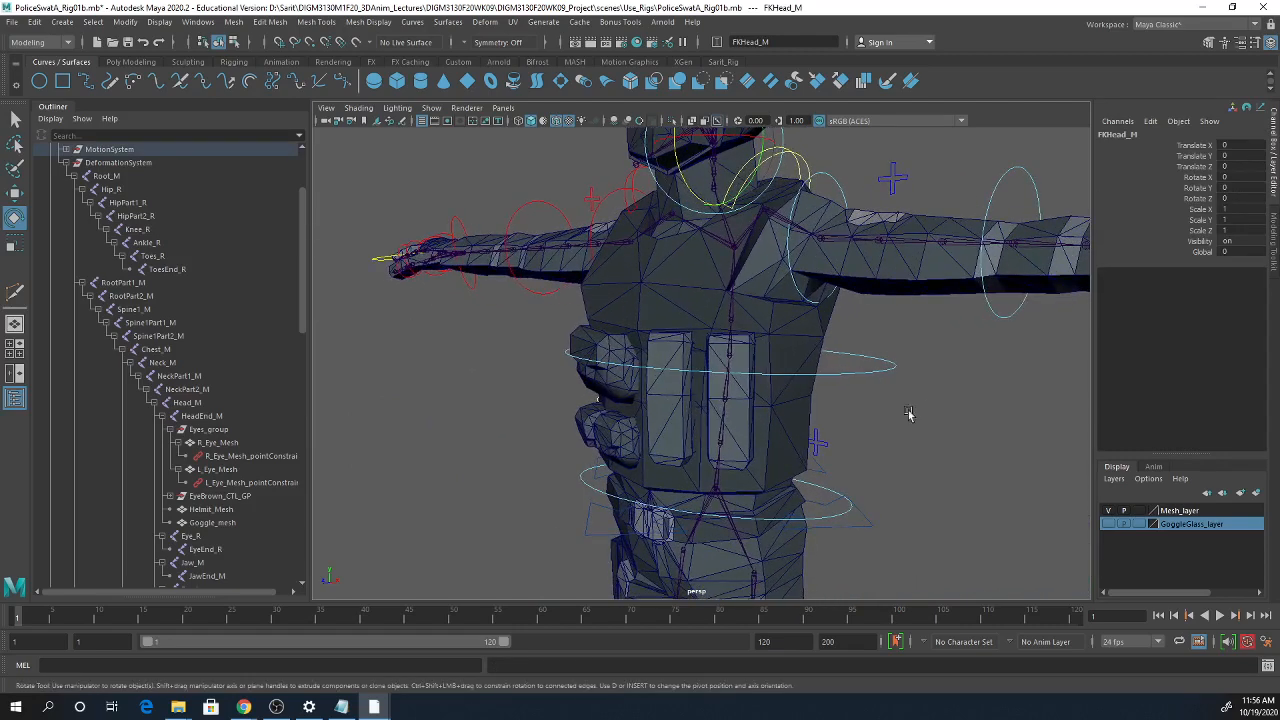
- Select Body_Mesh together with the vest pouch meshes, including SMPouch_Mesh1 and HorPouch_Mesh
{"action": "left_click", "coordinate": [681, 306]}
{"action": "scroll", "coordinate": [813, 430], "scroll_direction": "down", "scroll_amount": 2}
{"action": "key", "text": "q"}
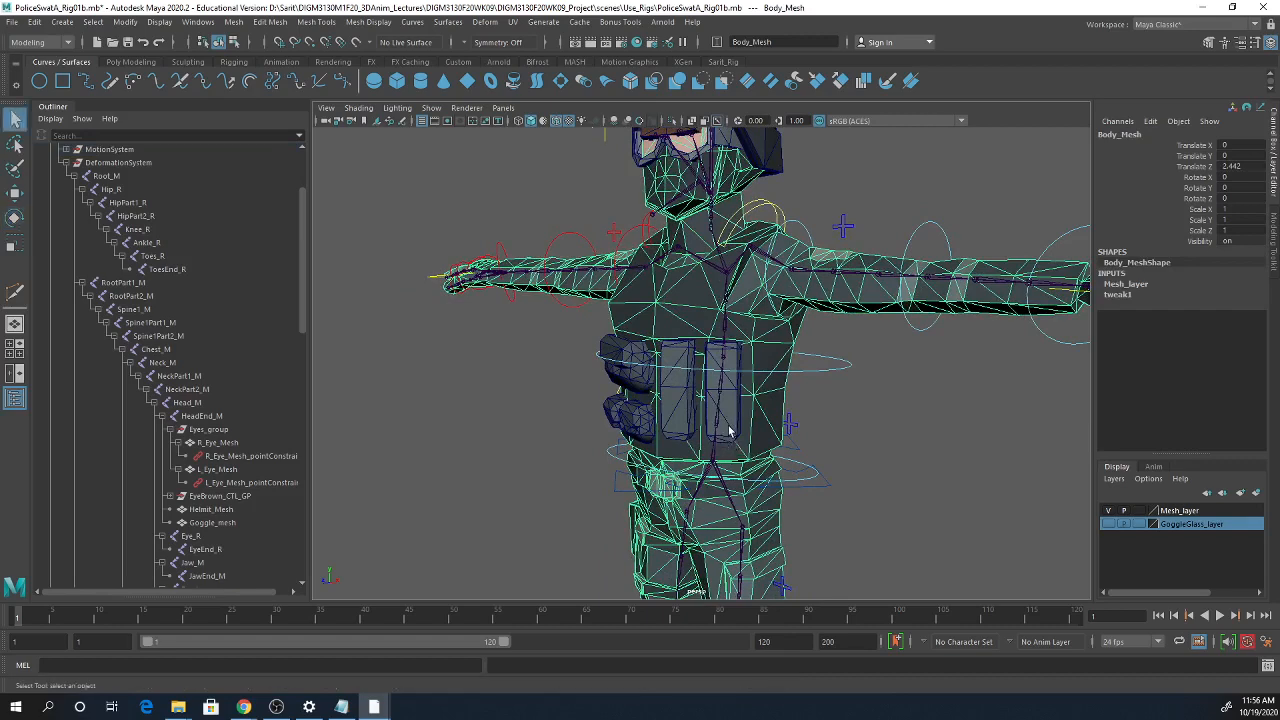
{"action": "left_click", "coordinate": [731, 432]}
{"action": "left_click", "coordinate": [688, 432]}
{"action": "left_click", "coordinate": [642, 432]}
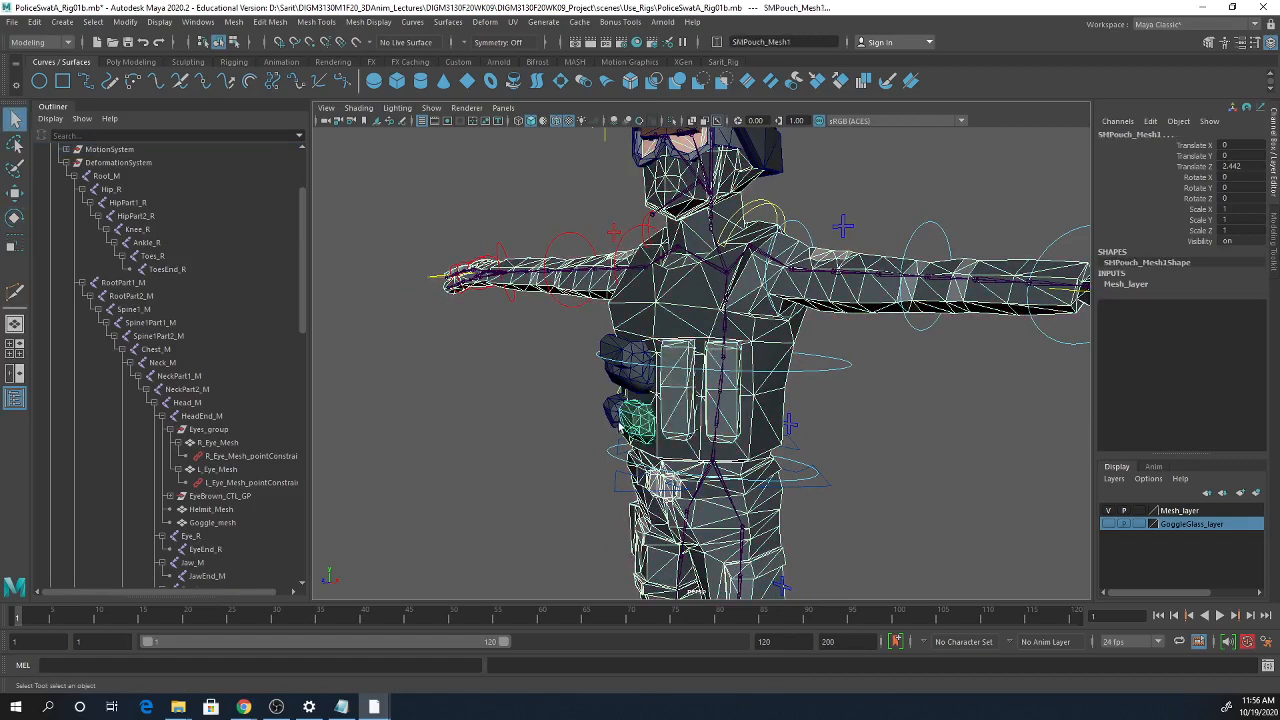
{"action": "left_click", "coordinate": [620, 425]}
{"action": "left_click", "coordinate": [628, 378]}
- Add the Root_M joint at the pelvis to the selected body and pouch meshes
{"action": "scroll", "coordinate": [848, 472], "scroll_direction": "down", "scroll_amount": 4}
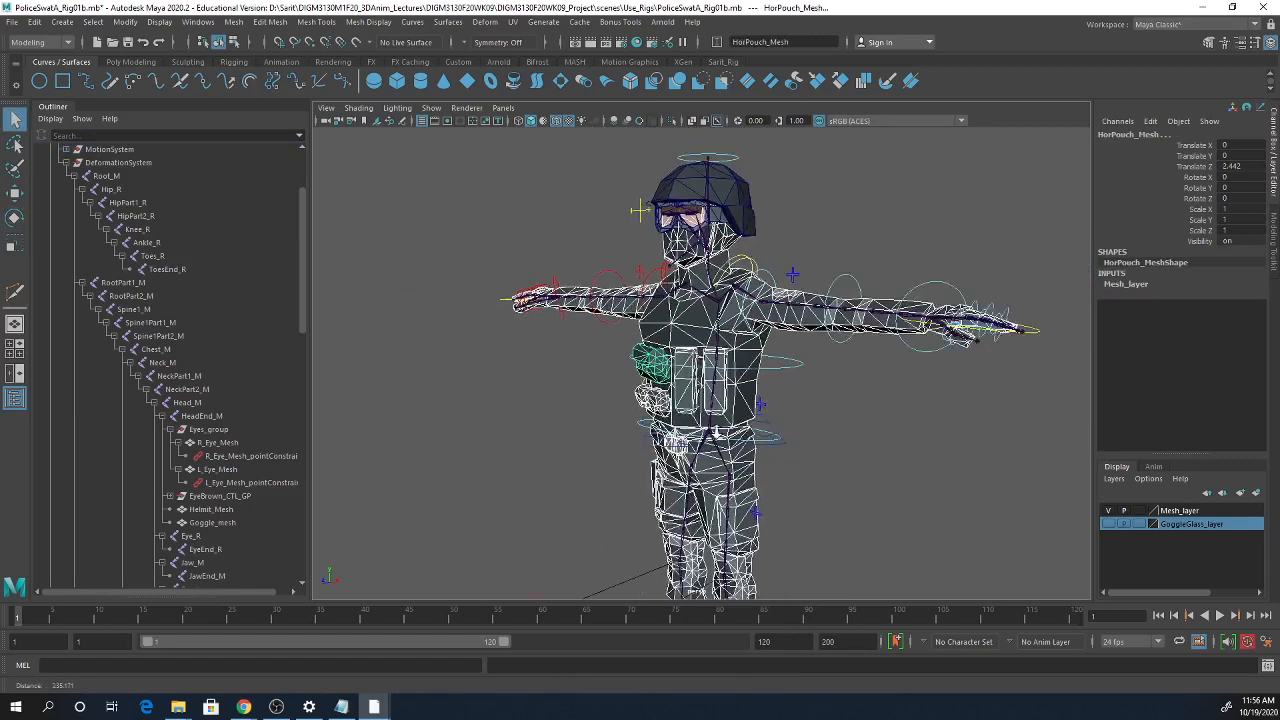
{"action": "mouse_move", "coordinate": [850, 487]}
{"action": "left_mouse_down", "text": "alt"}
{"action": "mouse_move", "coordinate": [790, 505]}
{"action": "mouse_move", "coordinate": [844, 506]}
{"action": "left_mouse_up", "text": "alt"}
{"action": "middle_click_drag", "start_coordinate": [844, 506], "coordinate": [902, 283], "text": "alt"}
{"action": "right_click_drag", "start_coordinate": [814, 346], "coordinate": [924, 324], "text": "alt"}
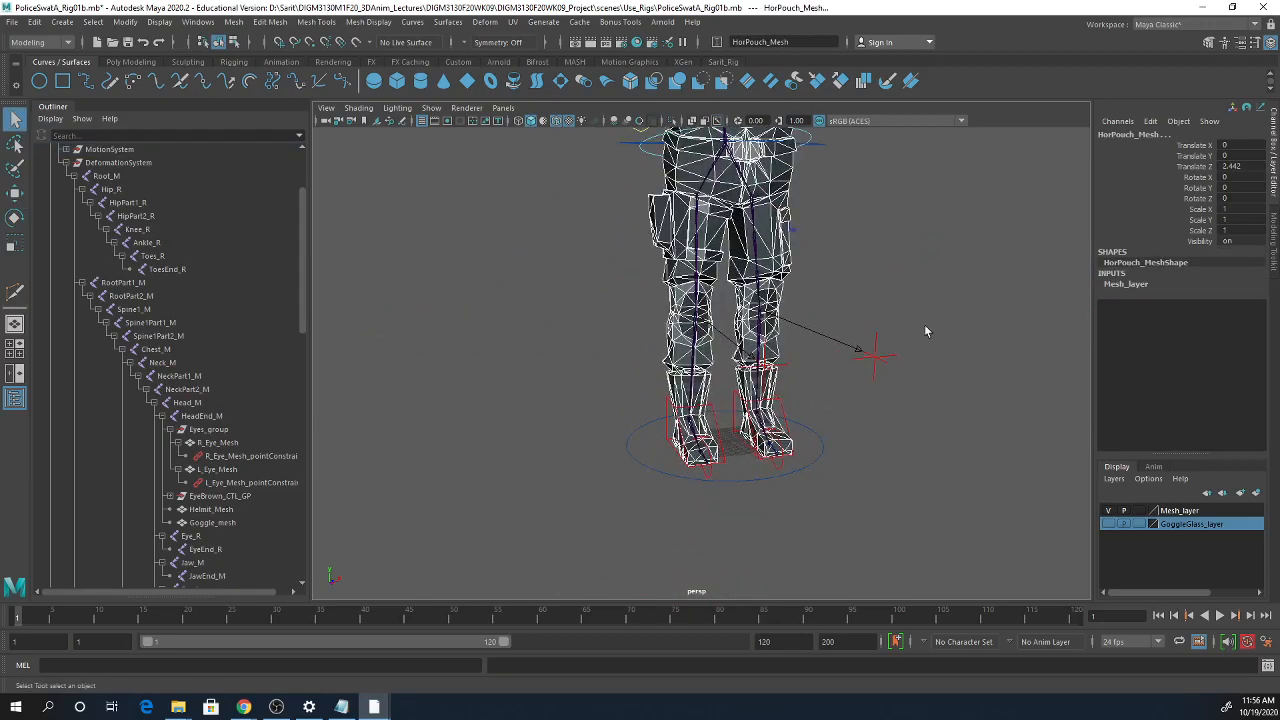
{"action": "middle_click_drag", "start_coordinate": [924, 324], "coordinate": [880, 496], "text": "alt"}
{"action": "right_click_drag", "start_coordinate": [815, 546], "coordinate": [1113, 407], "text": "alt"}
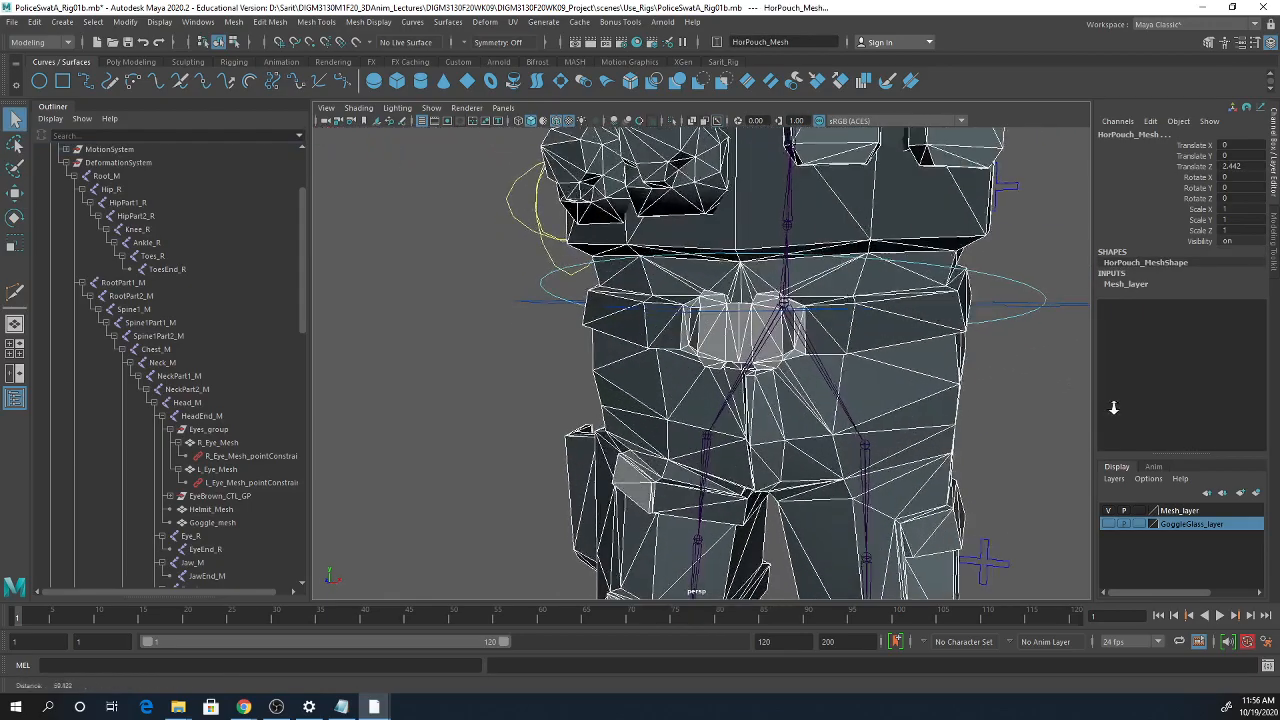
{"action": "left_click", "coordinate": [785, 307]}
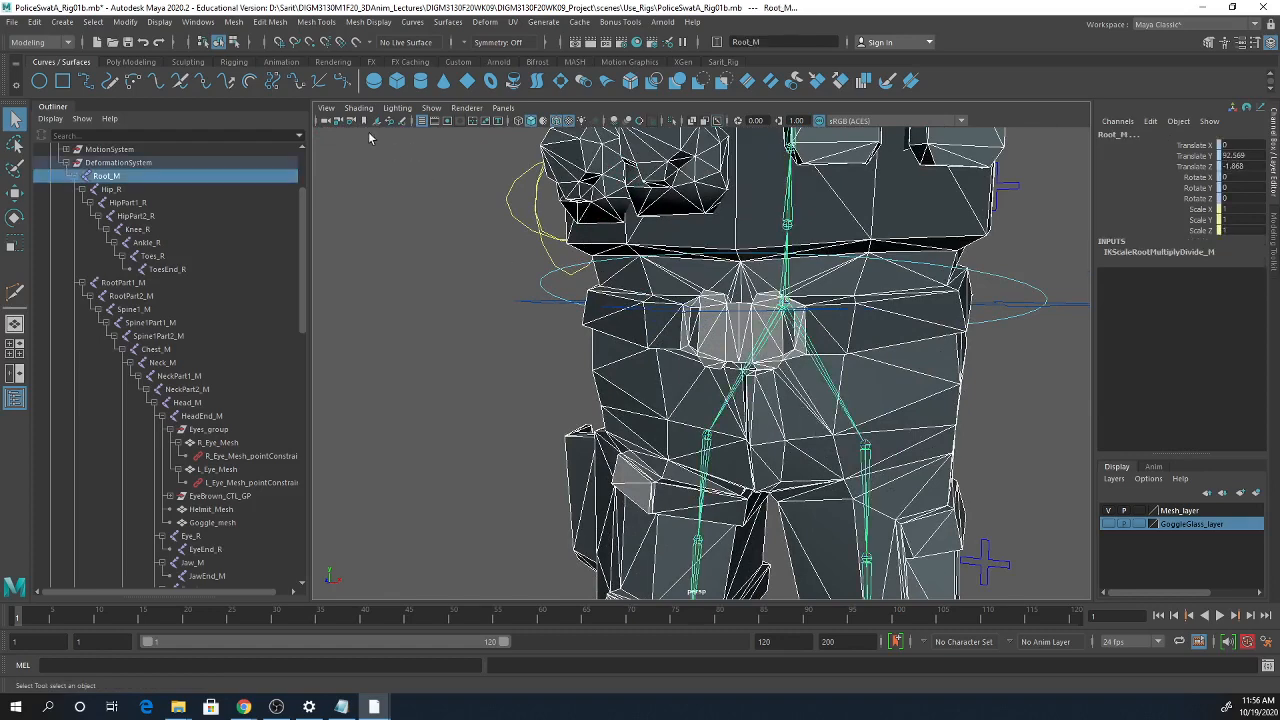
- Save the scene, and save it again as a new version named PoliceSwatA_Rig01c.mb
{"action": "left_click", "coordinate": [12, 22]}
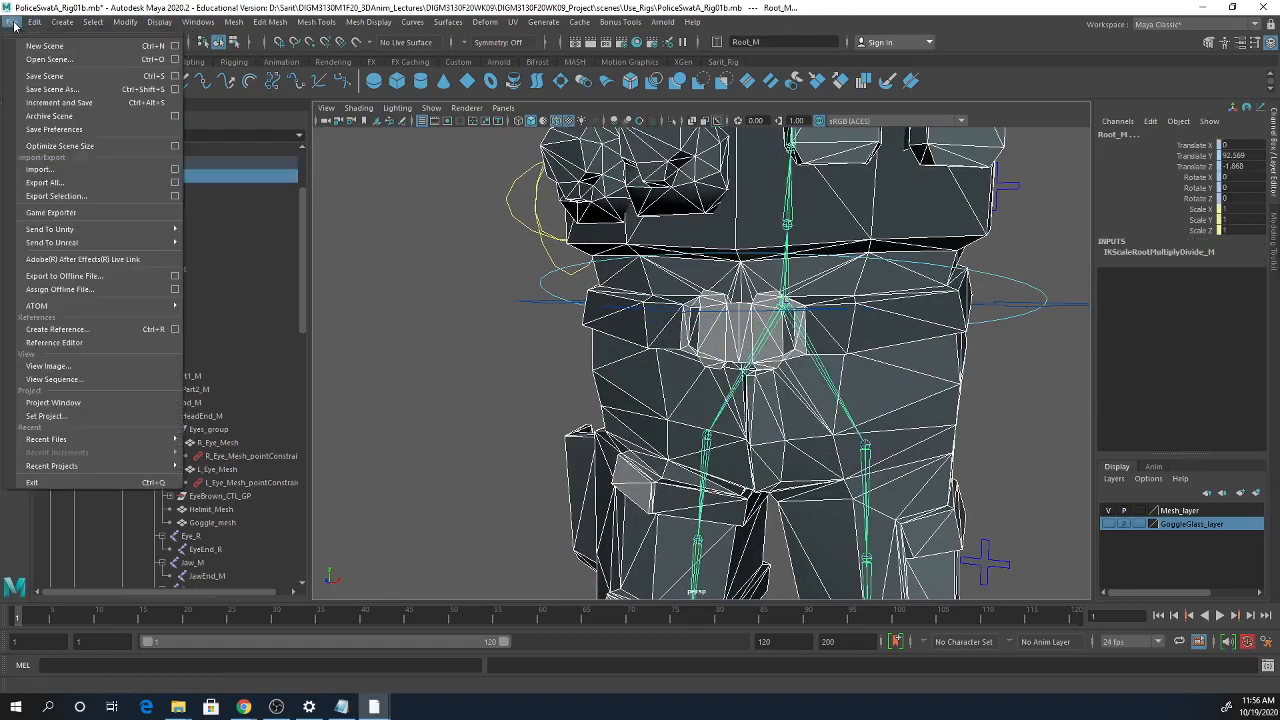
{"action": "left_click", "coordinate": [30, 77]}
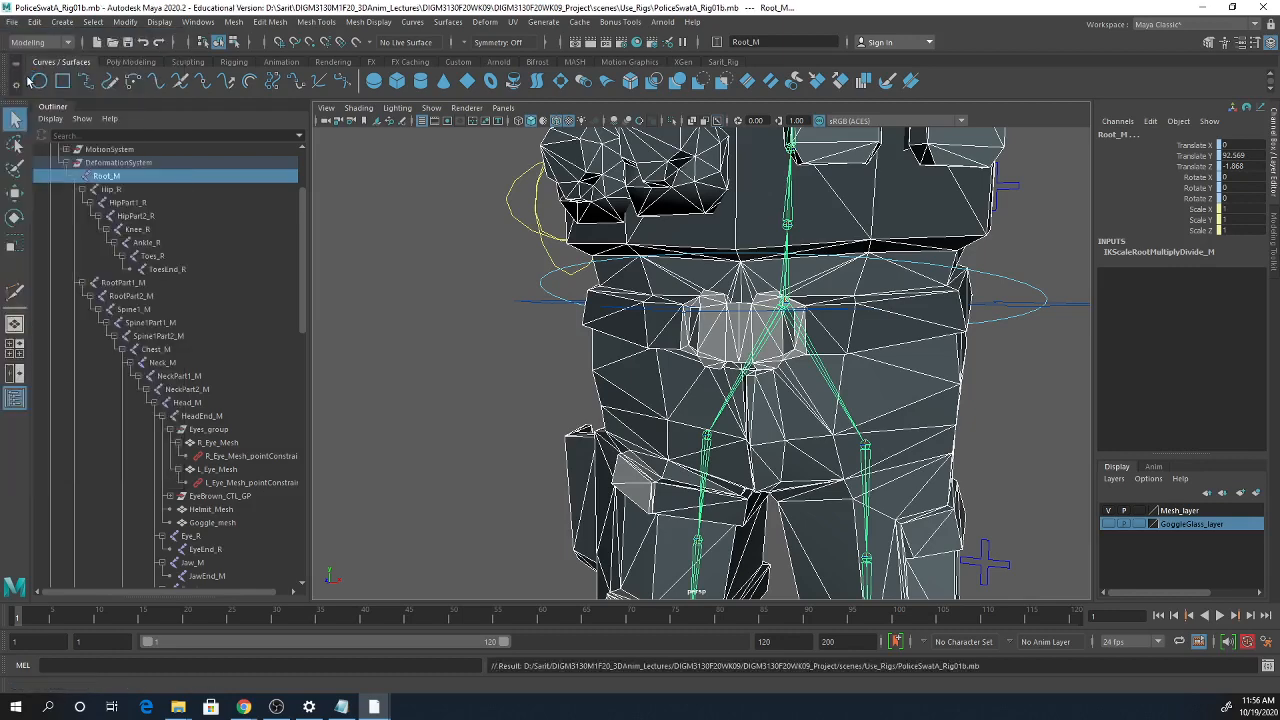
{"action": "left_click", "coordinate": [12, 22]}
{"action": "left_click", "coordinate": [27, 84]}
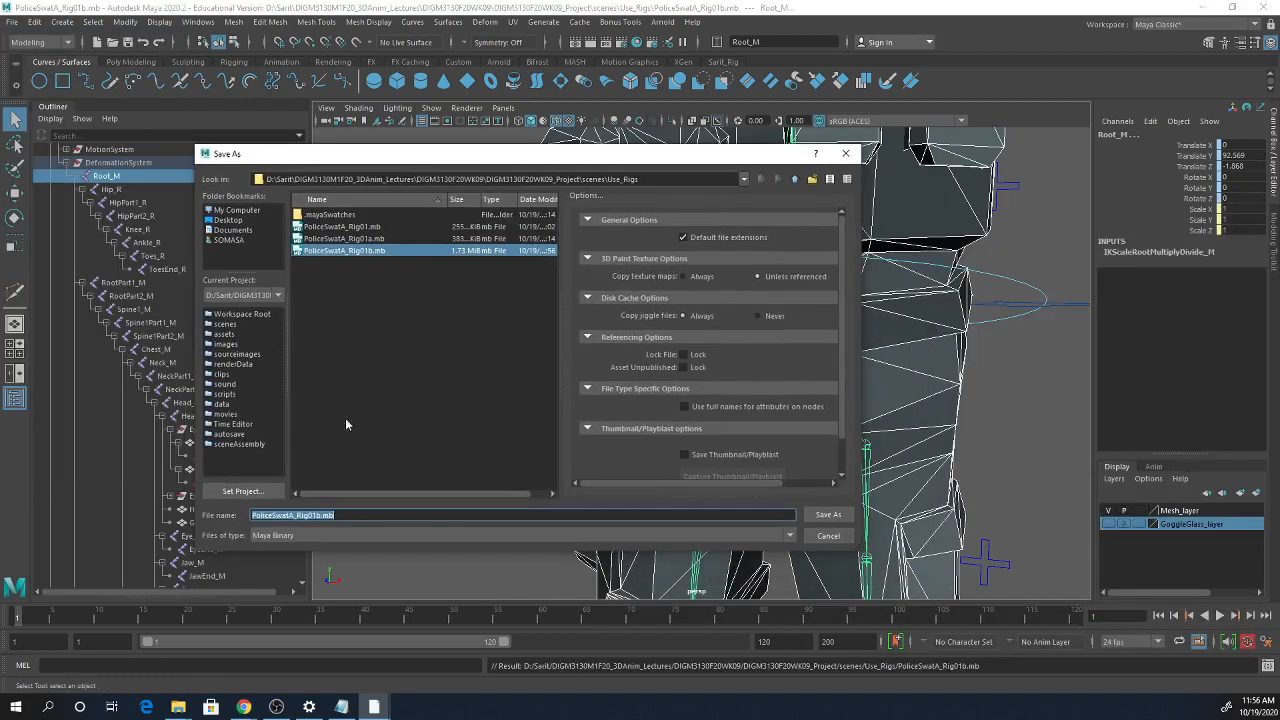
{"action": "left_click", "coordinate": [320, 517]}
{"action": "key", "text": "BackSpace"}
{"action": "type", "text": "c"}
{"action": "key", "text": "Return"}
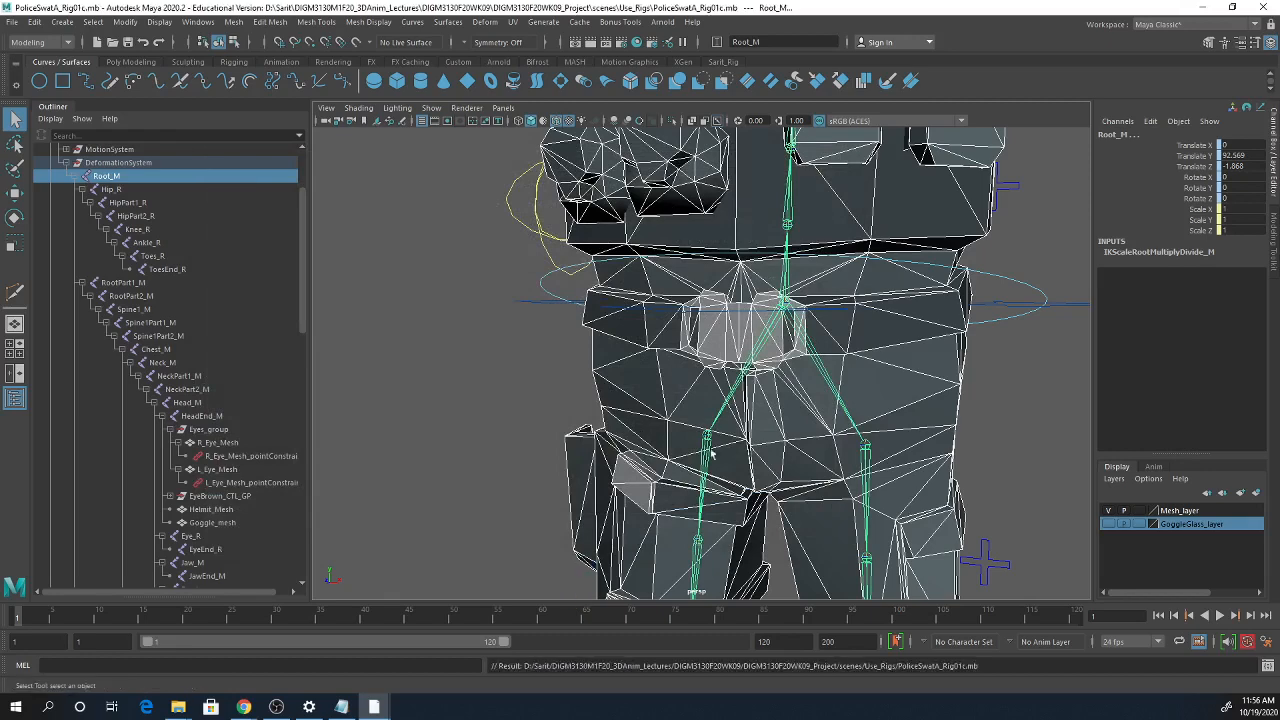
- Bind the selected meshes to the Root_M joint hierarchy using Bind Skin with max influences set to 1
{"action": "key", "text": "a"}
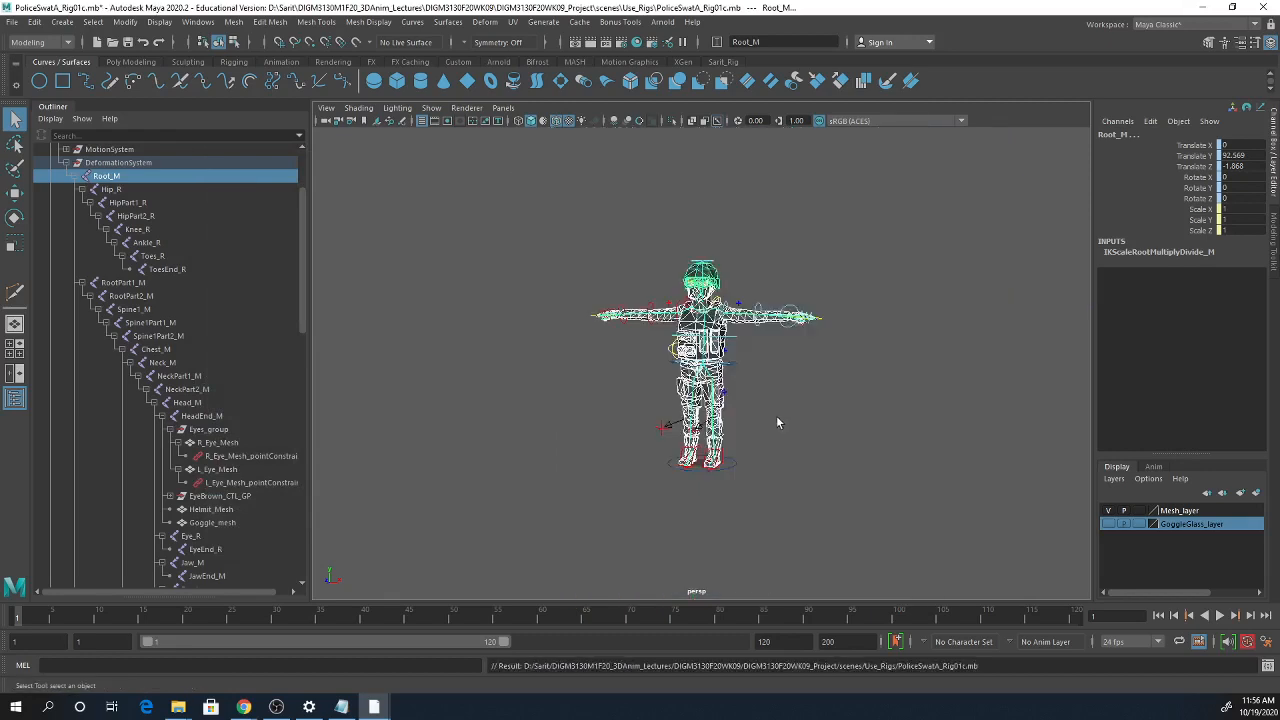
{"action": "scroll", "coordinate": [1044, 380], "scroll_direction": "up", "scroll_amount": 5}
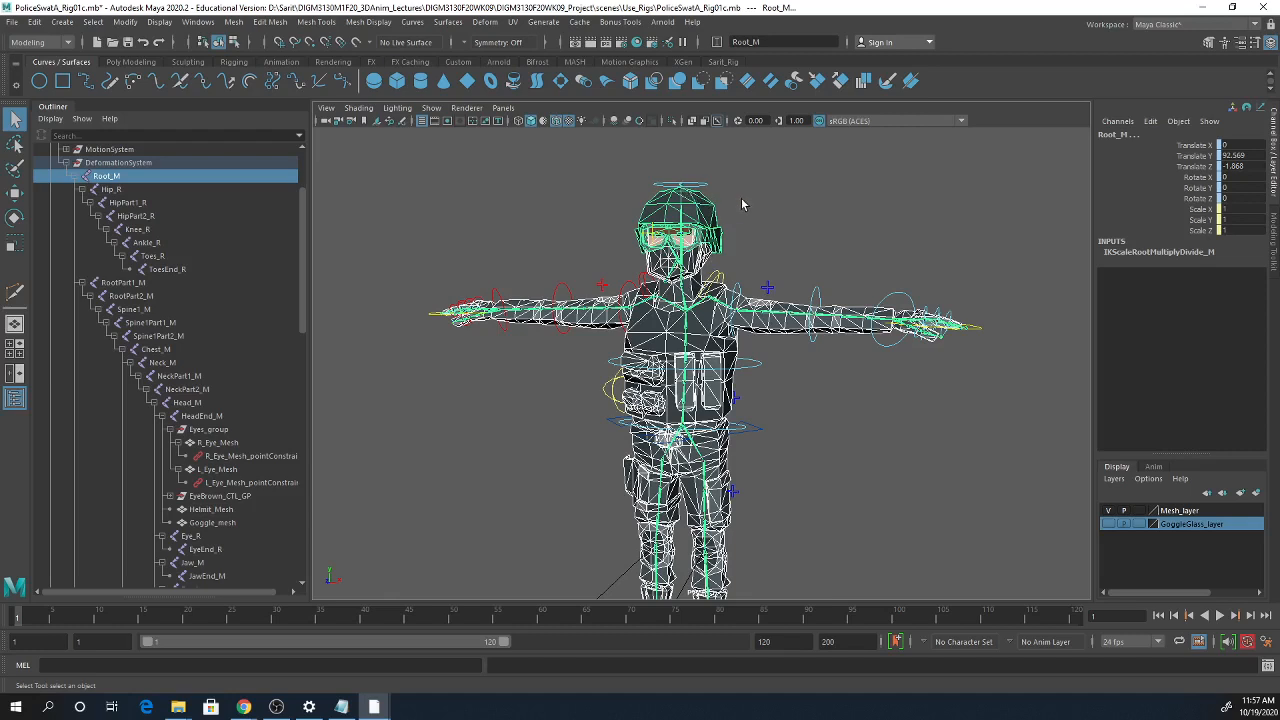
{"action": "left_click", "coordinate": [22, 43]}
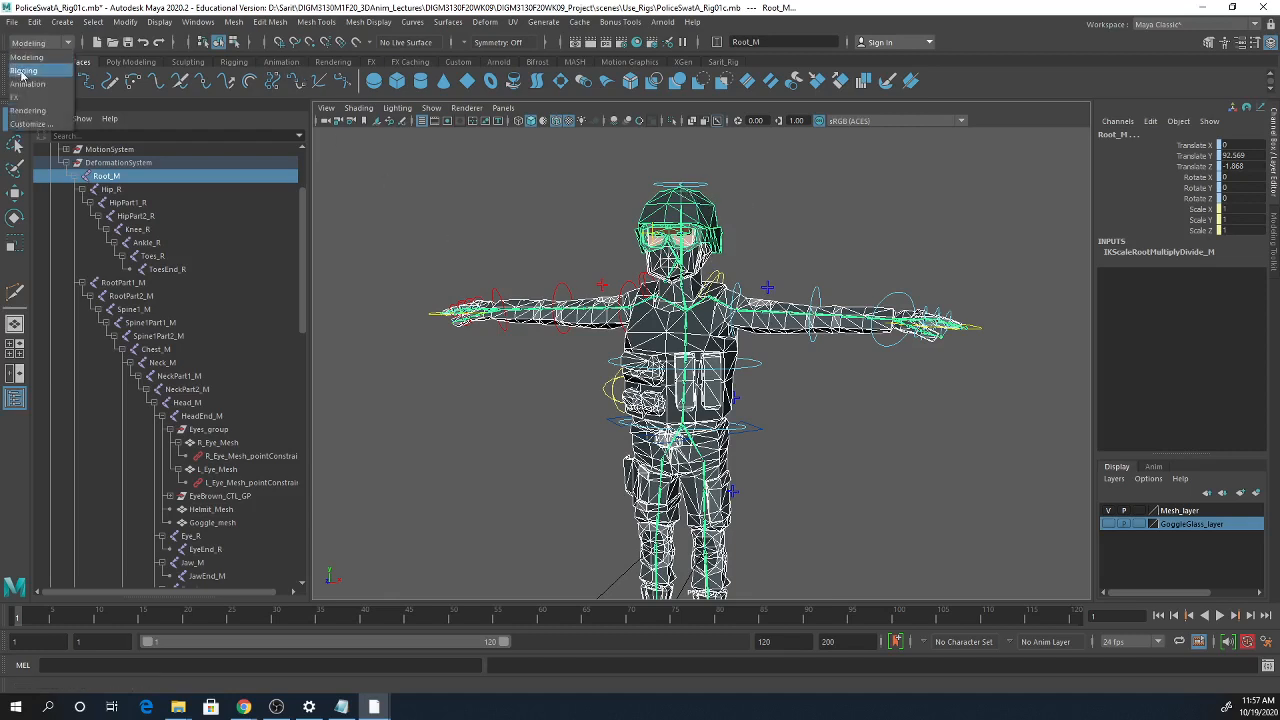
{"action": "left_click", "coordinate": [24, 70]}
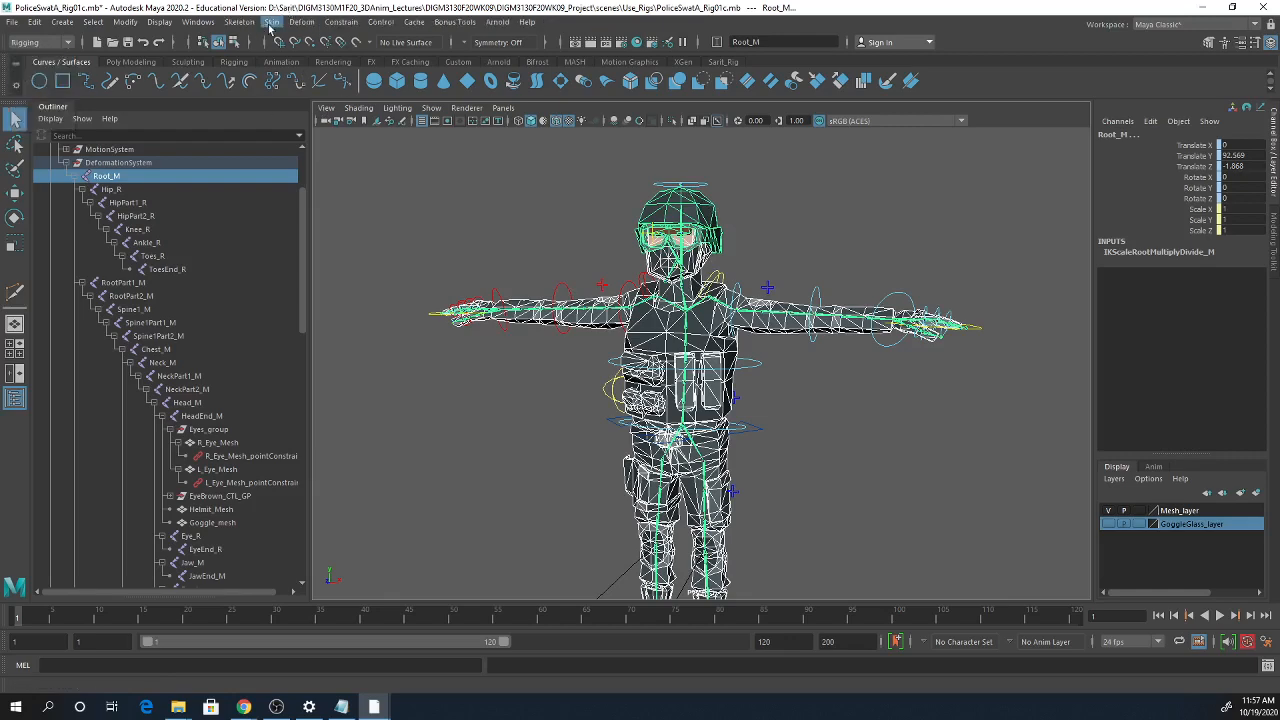
{"action": "left_click", "coordinate": [273, 22]}
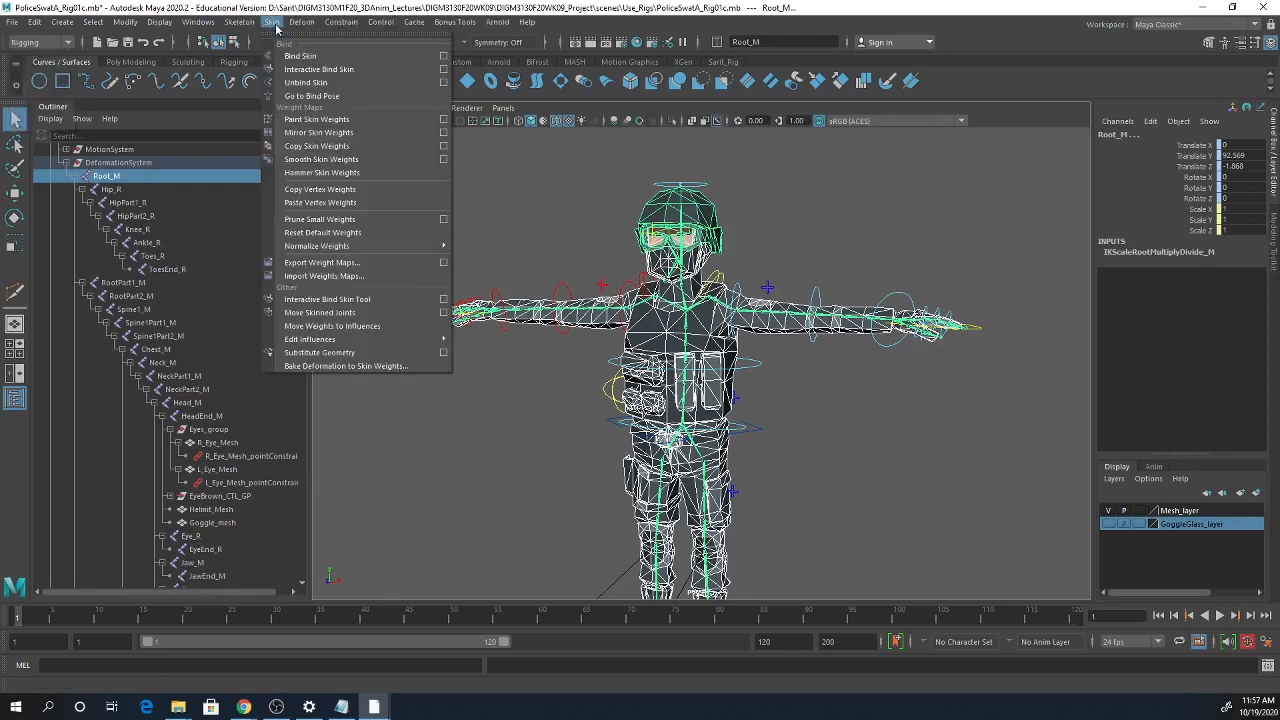
{"action": "left_click", "coordinate": [443, 56]}
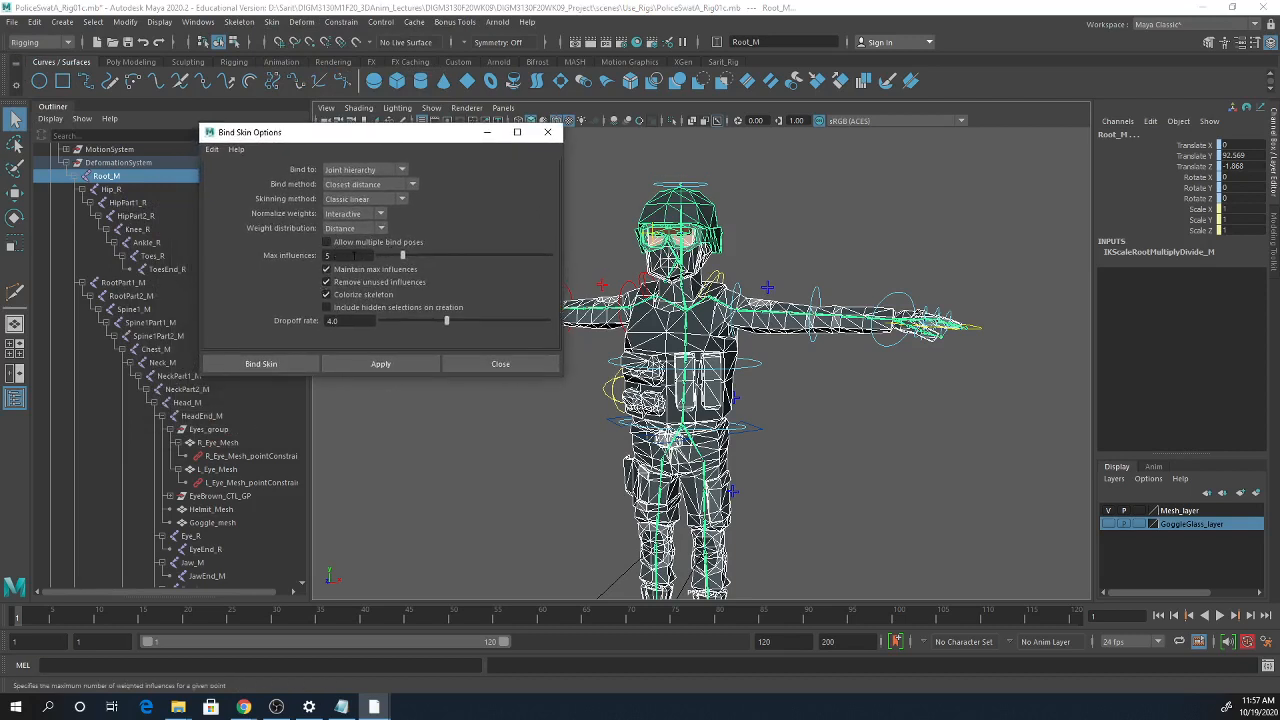
{"action": "double_click", "coordinate": [353, 255]}
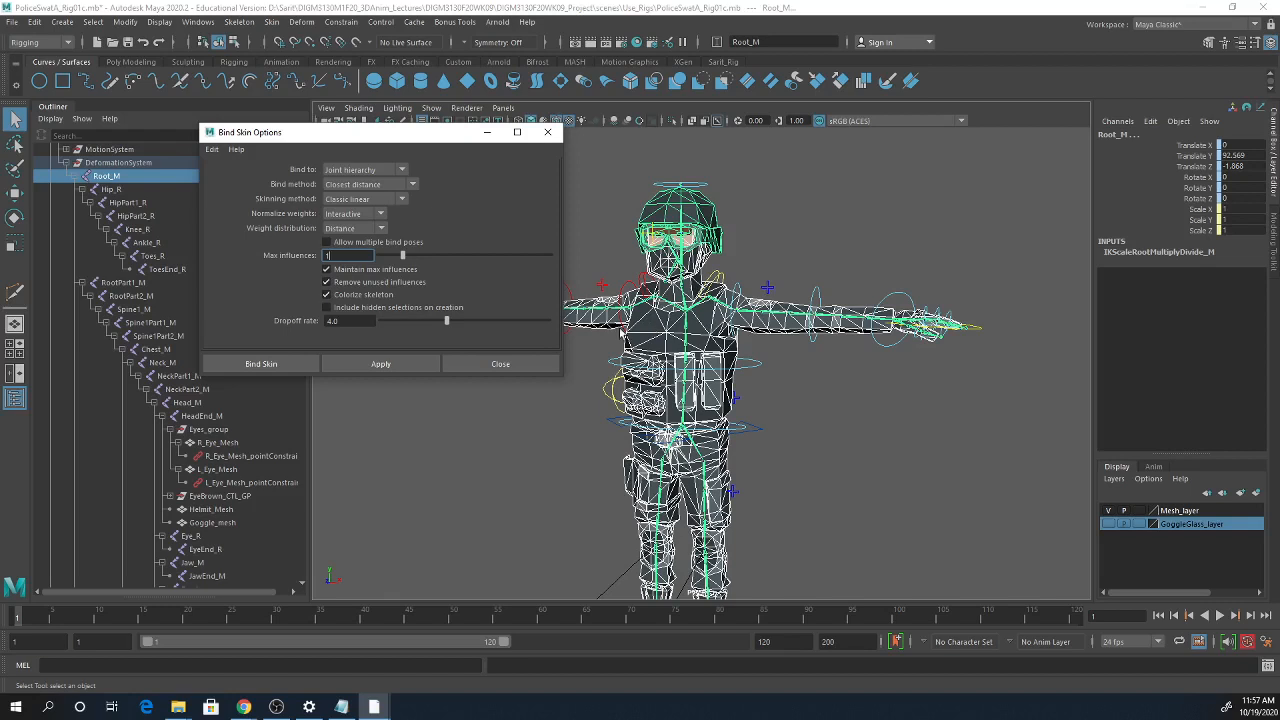
{"action": "double_click", "coordinate": [346, 320]}
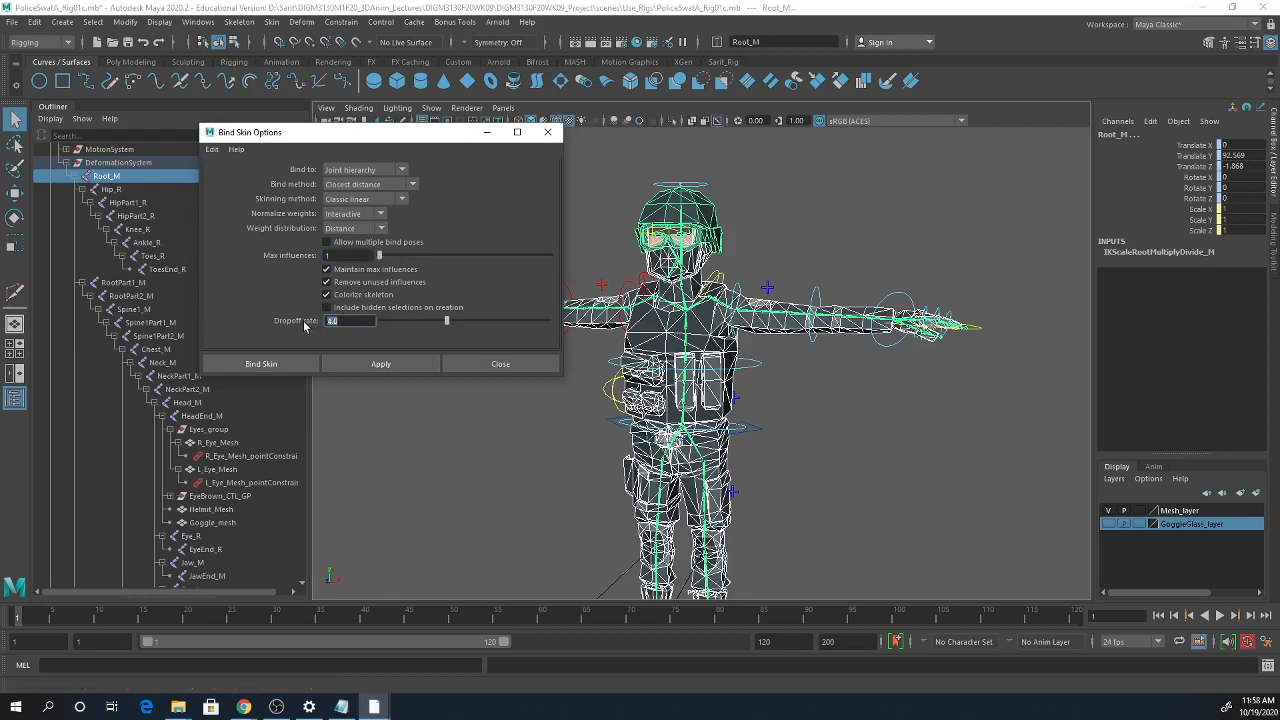
{"action": "double_click", "coordinate": [332, 256]}
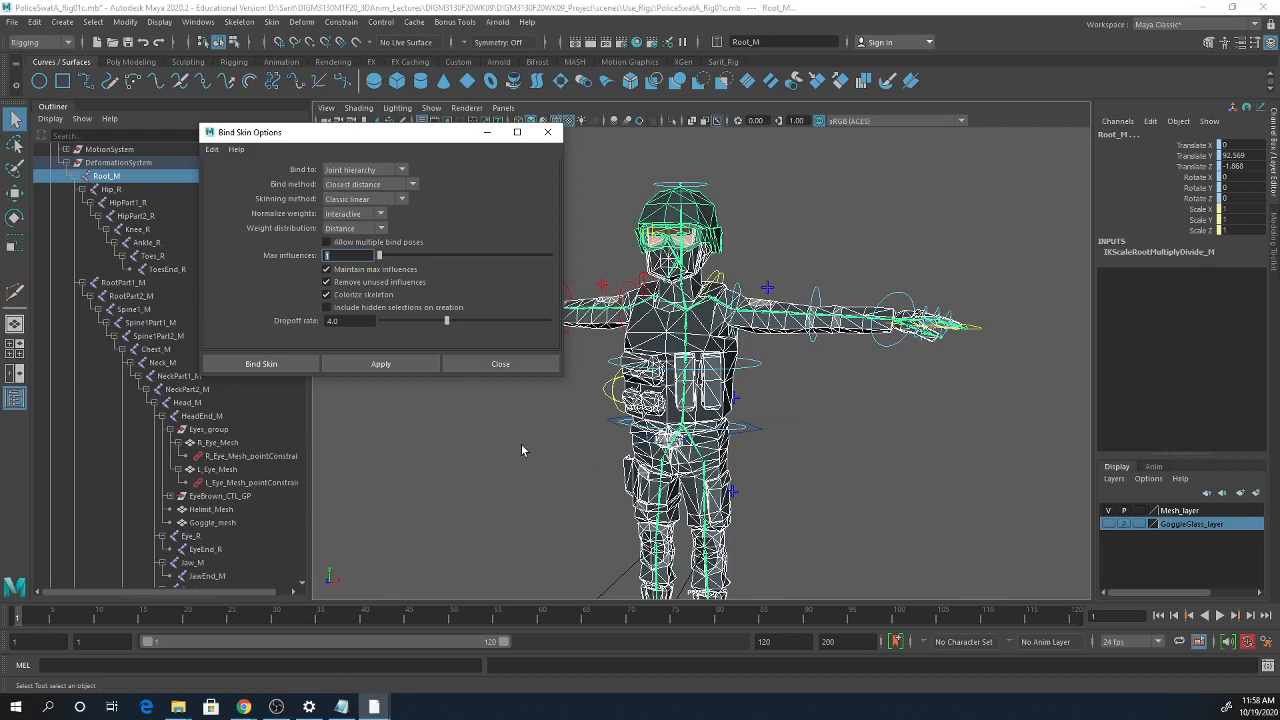
{"action": "left_click", "coordinate": [281, 364]}
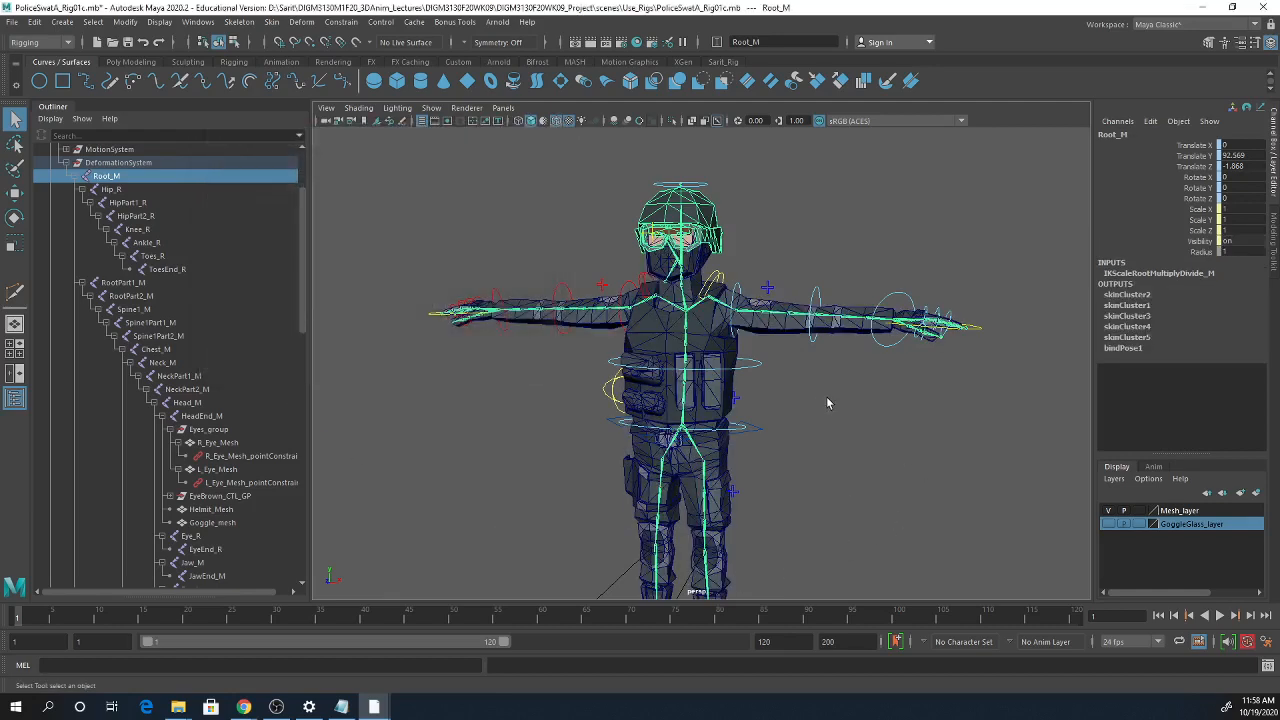
- Test the leg binding by moving the IKLeg_L control to about 25.3 in Y and 20.6 in Z
{"action": "mouse_move", "coordinate": [826, 403]}
{"action": "left_mouse_down", "text": "alt"}
{"action": "mouse_move", "coordinate": [956, 422]}
{"action": "mouse_move", "coordinate": [937, 444]}
{"action": "mouse_move", "coordinate": [938, 389]}
{"action": "mouse_move", "coordinate": [806, 418]}
{"action": "left_mouse_up", "text": "alt"}
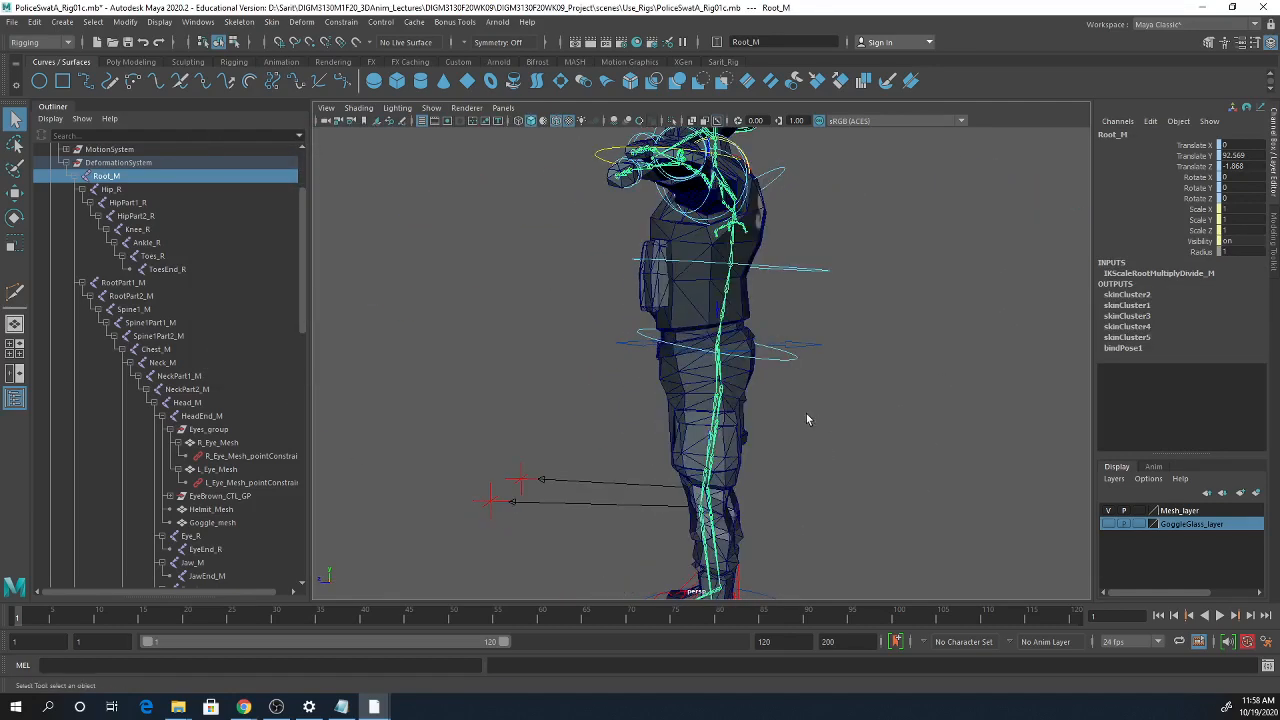
{"action": "middle_click_drag", "start_coordinate": [828, 443], "coordinate": [860, 310], "text": "alt"}
{"action": "left_click_drag", "start_coordinate": [849, 486], "coordinate": [864, 488], "text": "alt"}
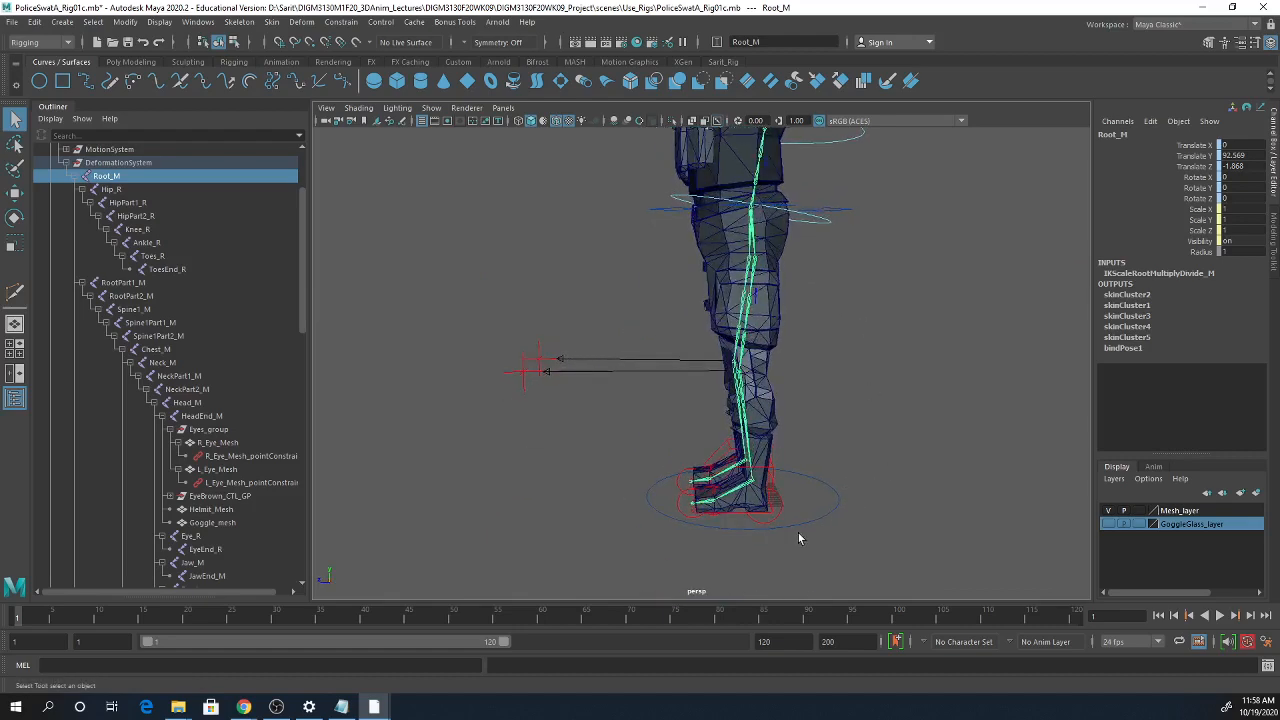
{"action": "left_click", "coordinate": [740, 517]}
{"action": "key", "text": "w"}
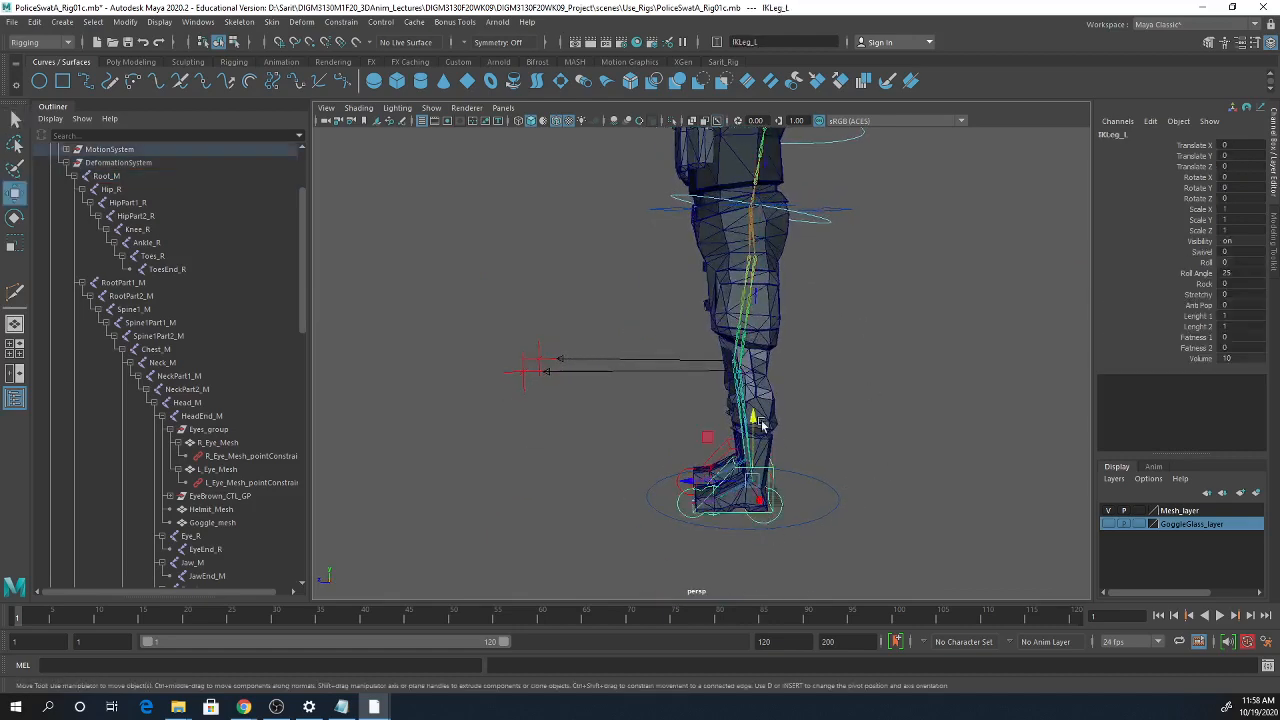
{"action": "middle_click_drag", "start_coordinate": [703, 436], "coordinate": [655, 368]}
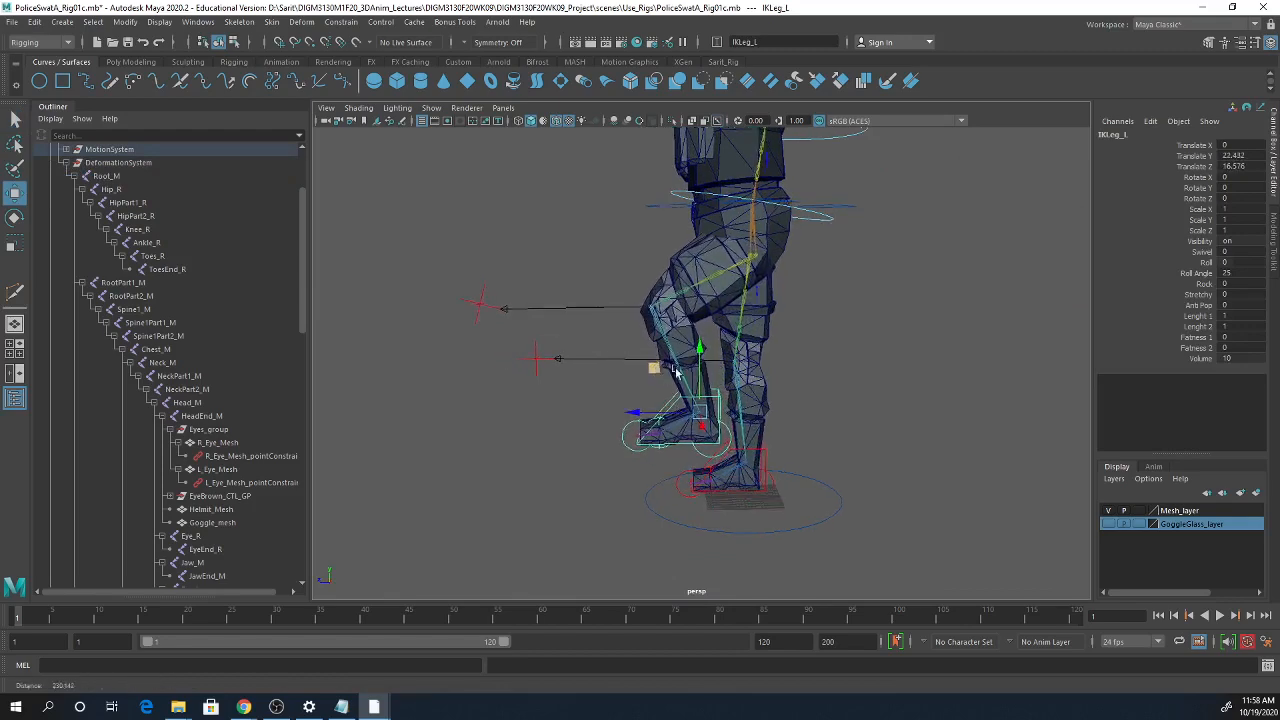
{"action": "right_click_drag", "start_coordinate": [655, 368], "coordinate": [912, 403], "text": "alt"}
{"action": "middle_click_drag", "start_coordinate": [884, 388], "coordinate": [892, 394], "text": "alt"}
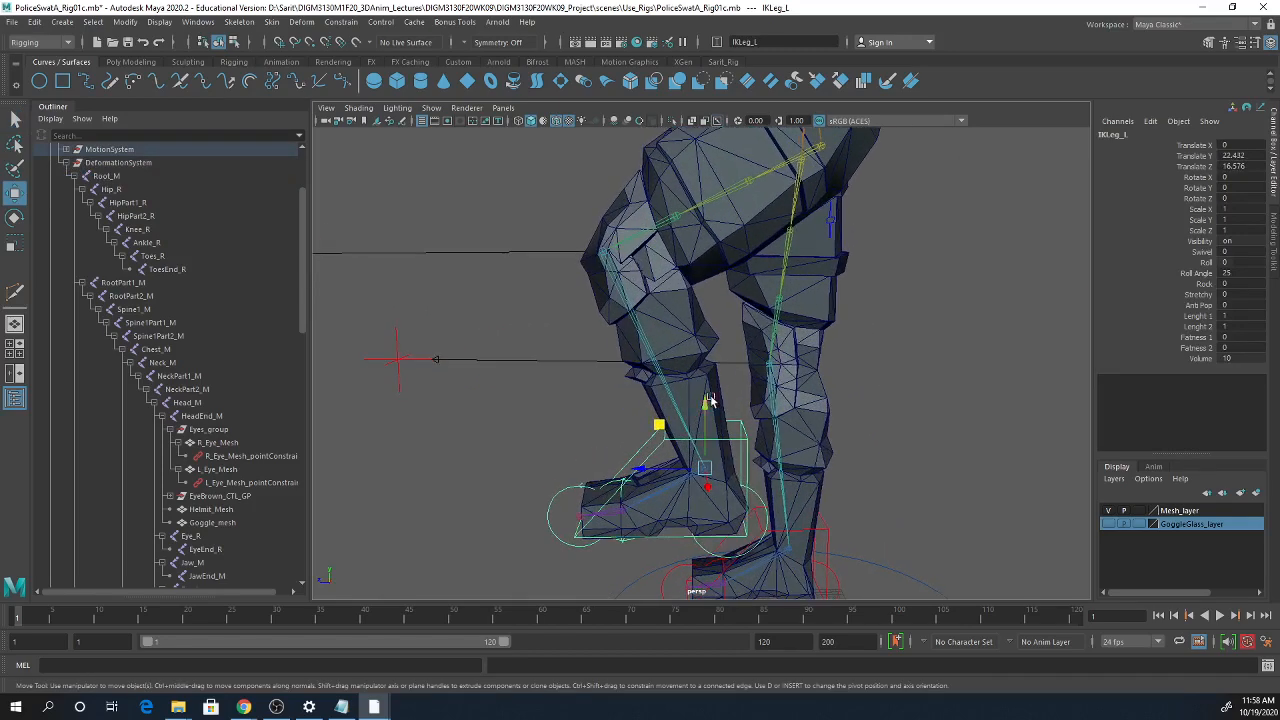
{"action": "left_click_drag", "start_coordinate": [668, 430], "coordinate": [630, 407]}
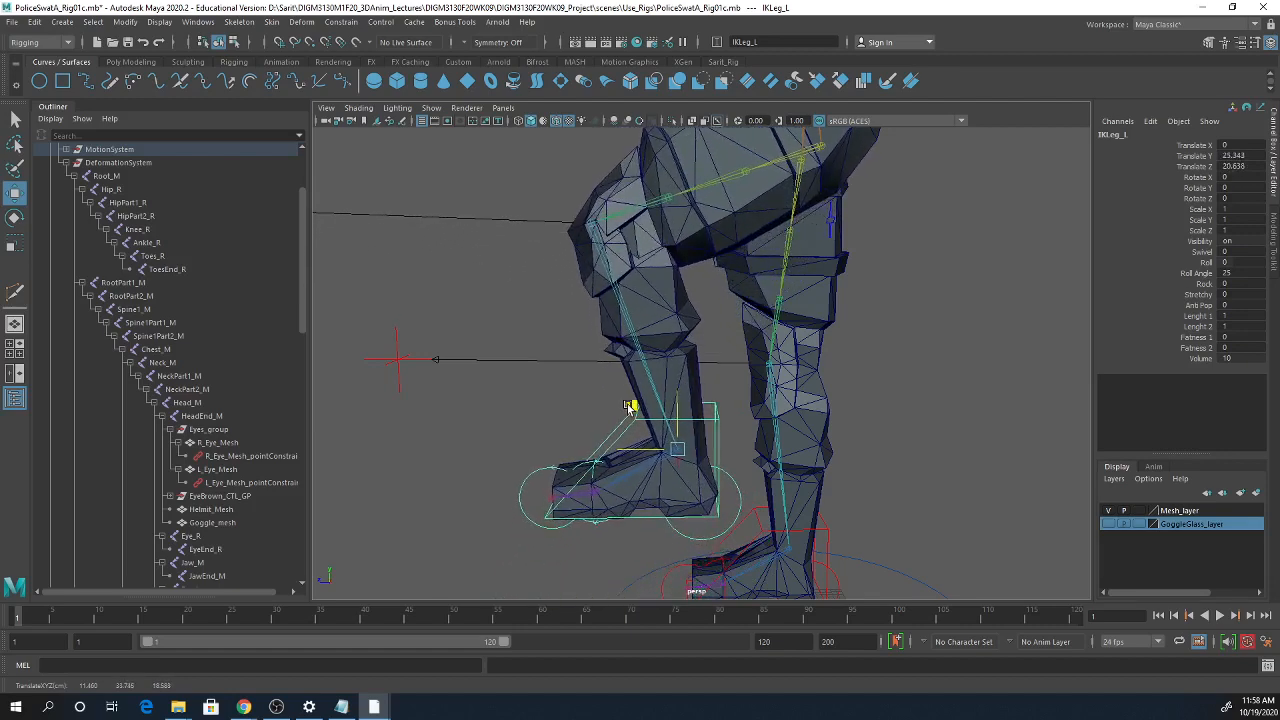
- Lower the IKLeg_L control to about 9.3 in Y and examine the knee deformation up close
{"action": "scroll", "coordinate": [929, 451], "scroll_direction": "down", "scroll_amount": 6}
{"action": "left_click_drag", "start_coordinate": [877, 509], "coordinate": [760, 487], "text": "alt"}
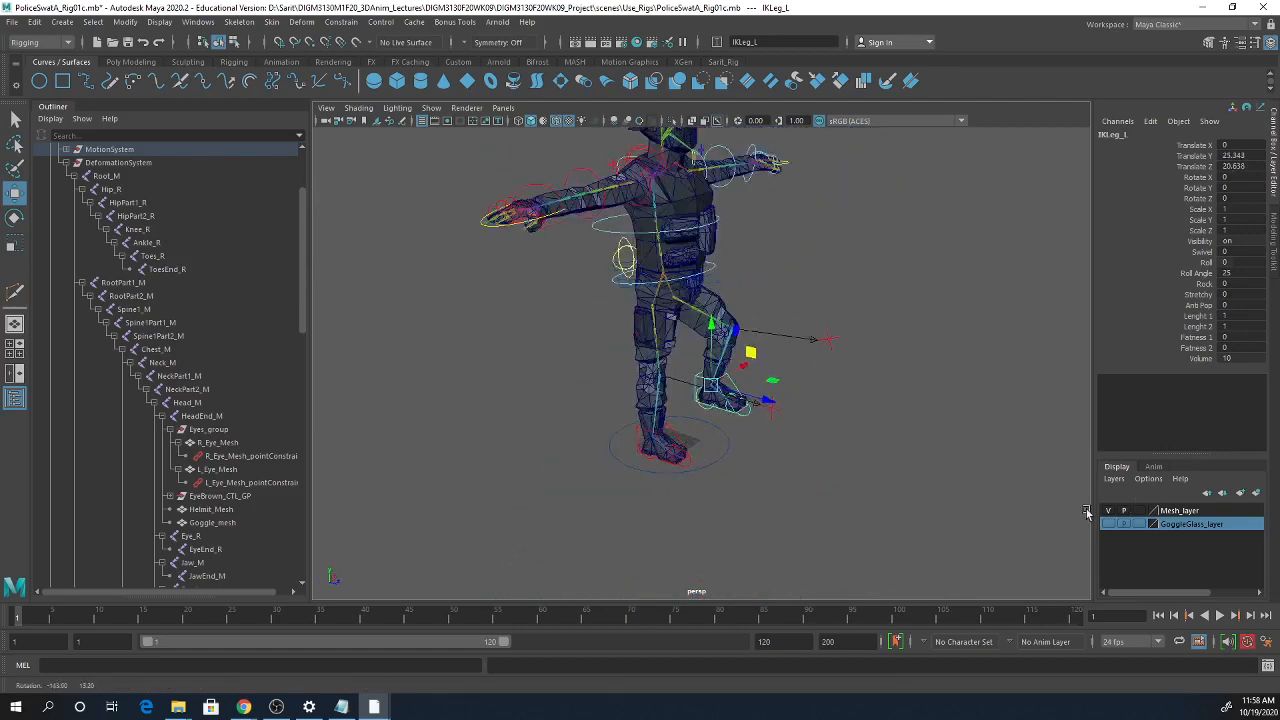
{"action": "scroll", "coordinate": [760, 487], "scroll_direction": "up", "scroll_amount": 6}
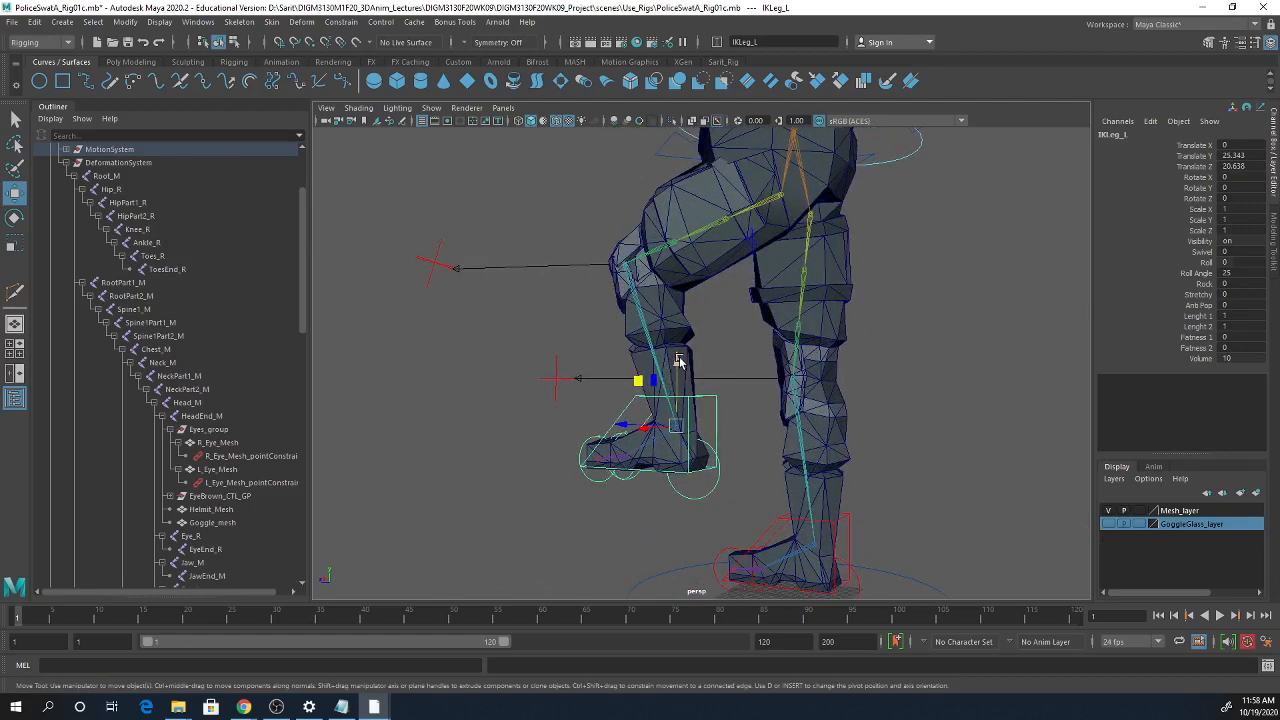
{"action": "left_click_drag", "start_coordinate": [678, 361], "coordinate": [722, 406]}
{"action": "right_click_drag", "start_coordinate": [722, 406], "coordinate": [850, 436], "text": "alt"}
{"action": "left_click_drag", "start_coordinate": [748, 423], "coordinate": [746, 431], "text": "alt"}
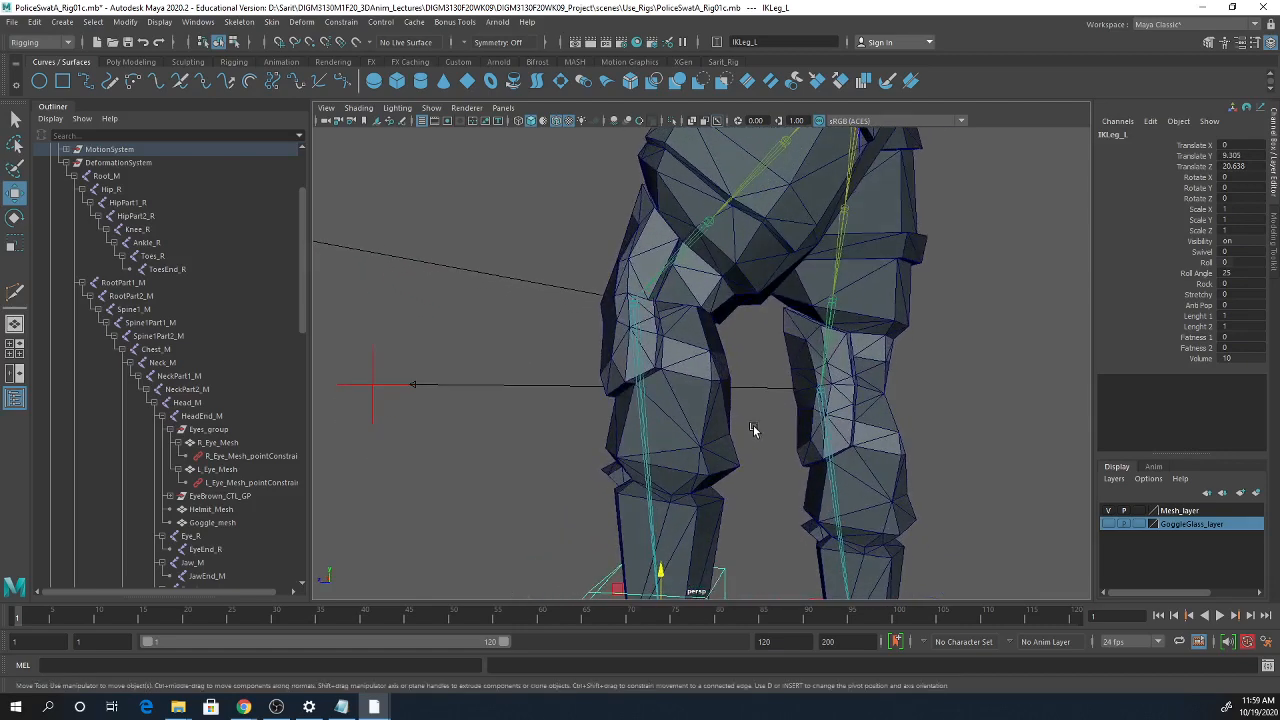
- Select Body_Mesh, add Paint Skin Weights to the Sarit_Rig shelf, and open the tool's settings docked beside the viewport
{"action": "left_click", "coordinate": [710, 380]}
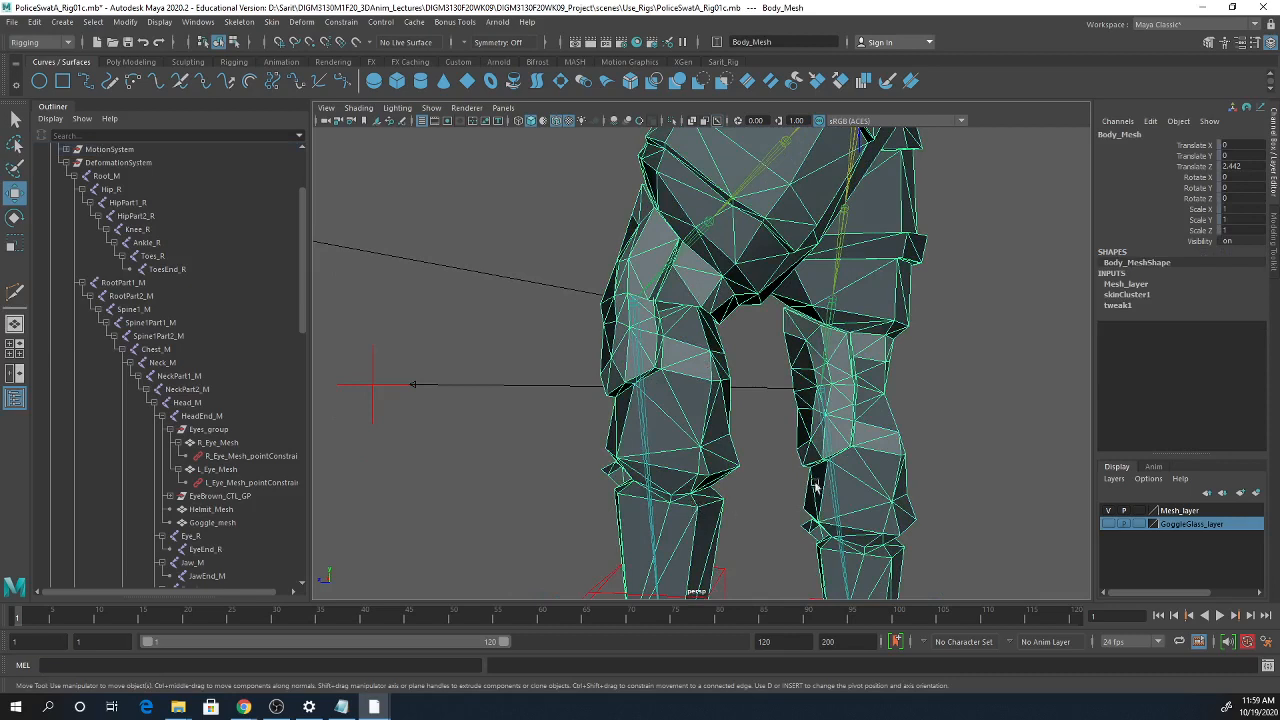
{"action": "left_click", "coordinate": [274, 23]}
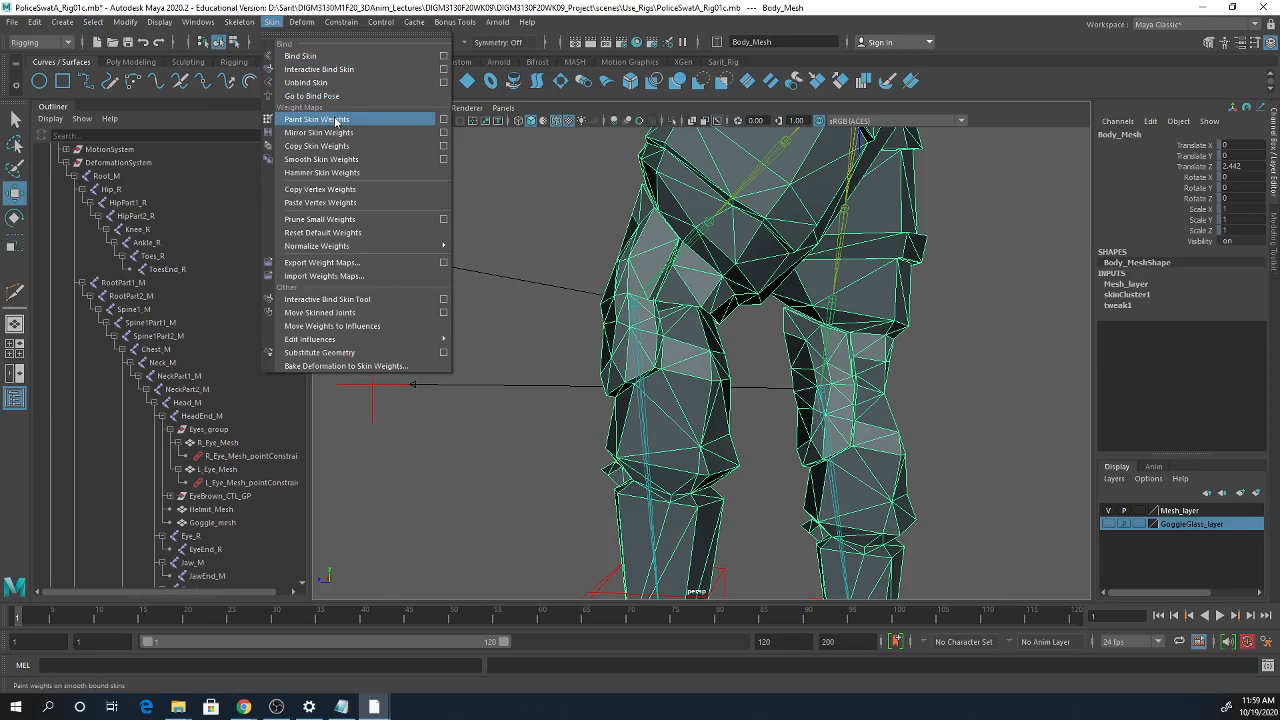
{"action": "left_click", "coordinate": [724, 63]}
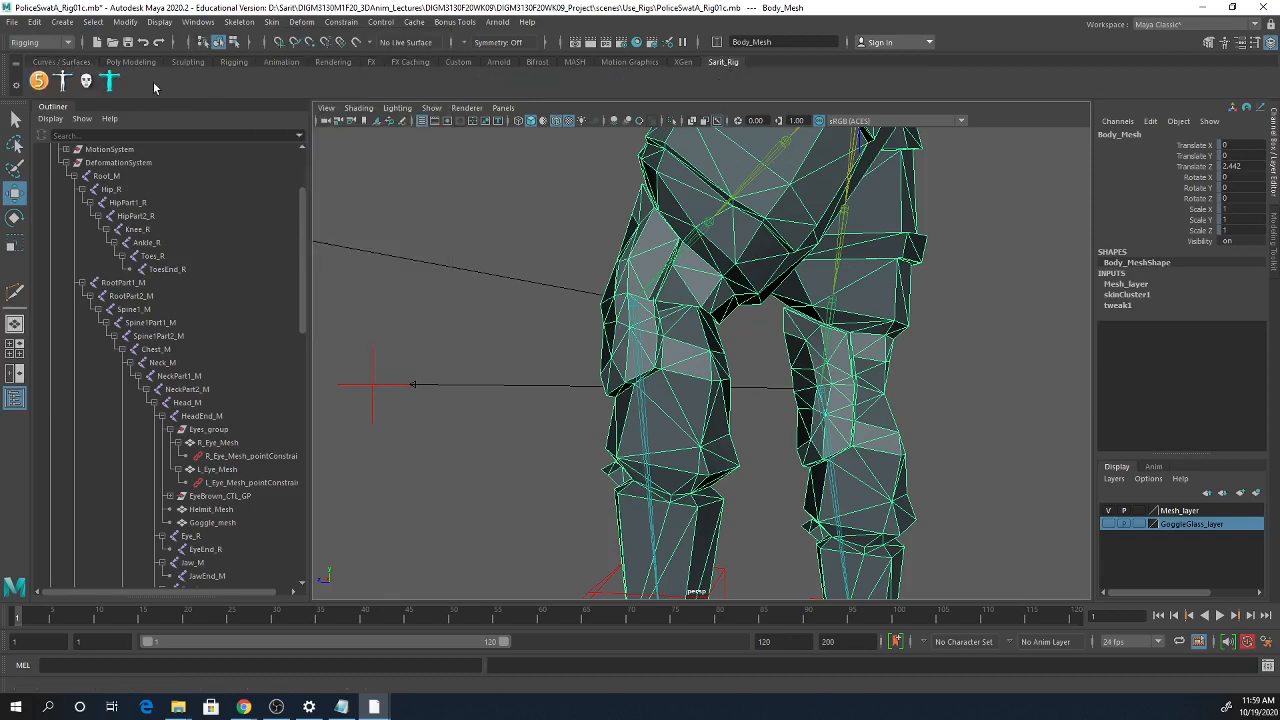
{"action": "left_click", "coordinate": [271, 22]}
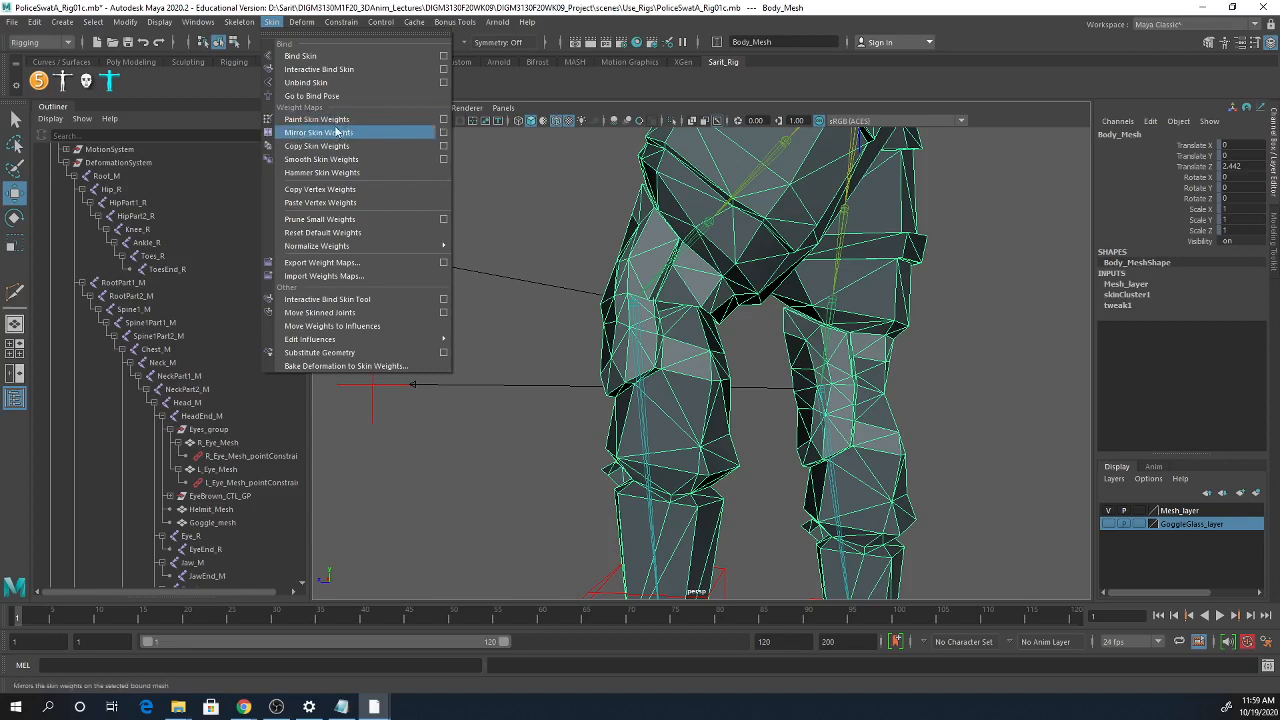
{"action": "left_click", "coordinate": [441, 122]}
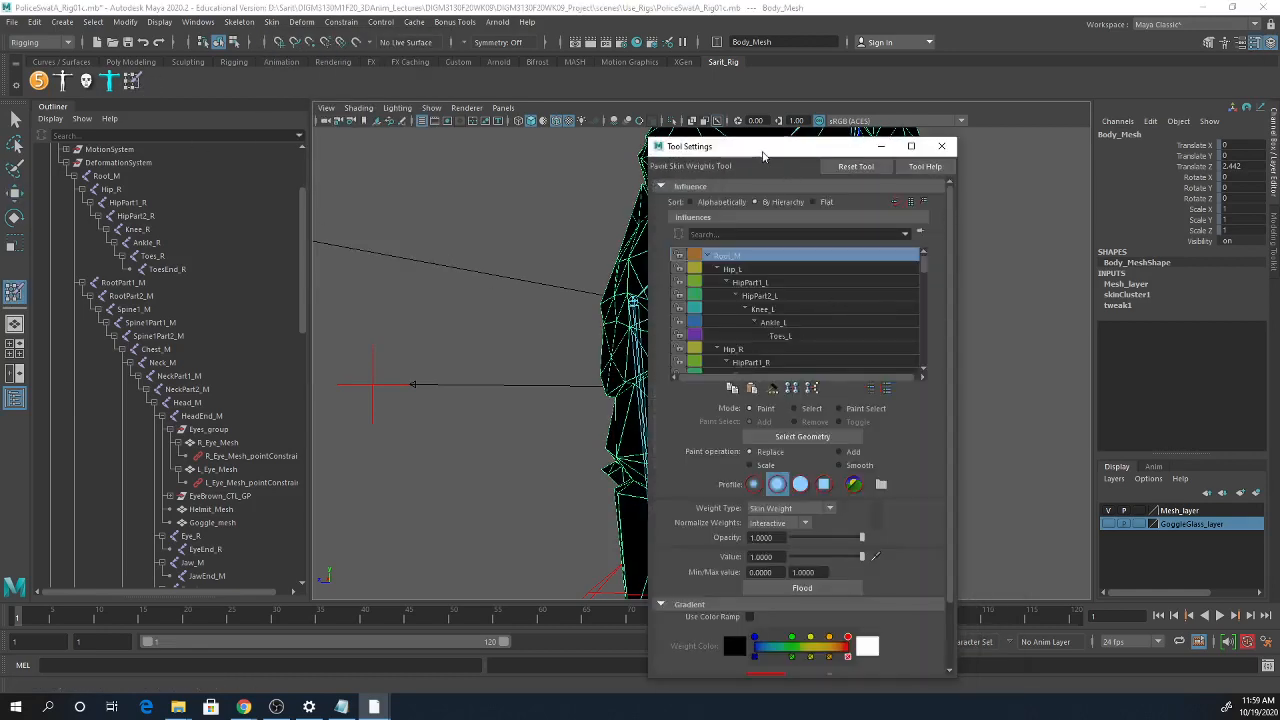
{"action": "mouse_move", "coordinate": [780, 153]}
{"action": "left_mouse_down"}
{"action": "mouse_move", "coordinate": [968, 180]}
{"action": "mouse_move", "coordinate": [1066, 166]}
{"action": "mouse_move", "coordinate": [1055, 160]}
{"action": "mouse_move", "coordinate": [997, 160]}
{"action": "mouse_move", "coordinate": [1074, 206]}
{"action": "mouse_move", "coordinate": [934, 211]}
{"action": "mouse_move", "coordinate": [1155, 264]}
{"action": "mouse_move", "coordinate": [1183, 177]}
{"action": "mouse_move", "coordinate": [1274, 116]}
{"action": "left_mouse_up"}
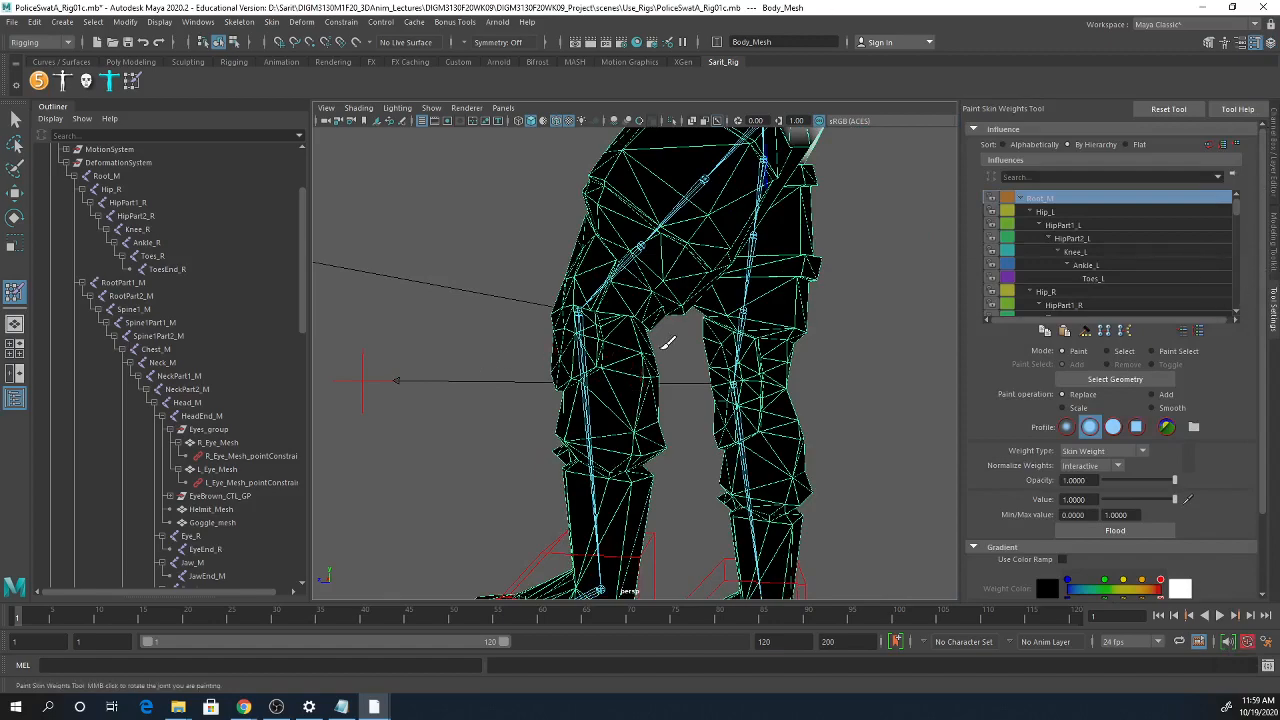
- Examine the skin weights of Root_M and RootPart1_M around the pelvis and lower torso
{"action": "left_click_drag", "start_coordinate": [666, 337], "coordinate": [662, 424], "text": "alt"}
{"action": "right_click_drag", "start_coordinate": [663, 424], "coordinate": [434, 344], "text": "alt"}
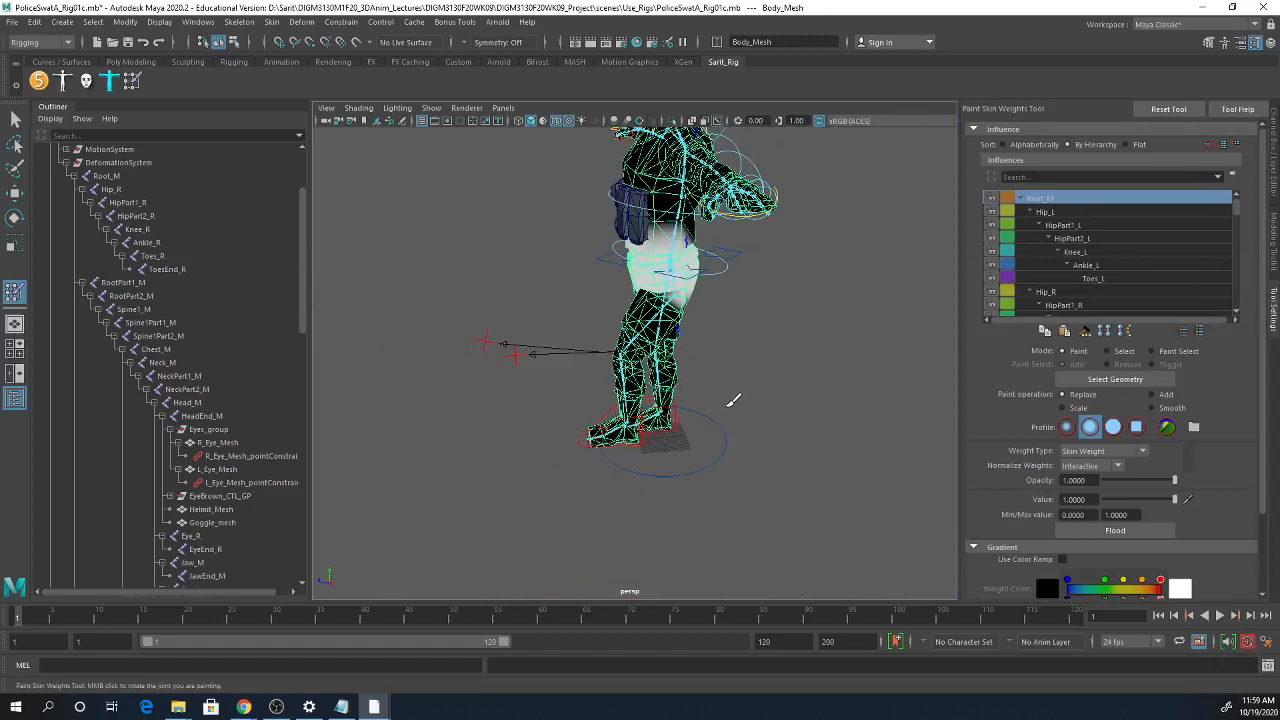
{"action": "left_click_drag", "start_coordinate": [575, 380], "coordinate": [669, 397], "text": "alt"}
{"action": "right_click_drag", "start_coordinate": [669, 397], "coordinate": [846, 400], "text": "alt"}
{"action": "mouse_move", "coordinate": [845, 400]}
{"action": "left_mouse_down", "text": "alt"}
{"action": "mouse_move", "coordinate": [771, 423]}
{"action": "mouse_move", "coordinate": [731, 417]}
{"action": "mouse_move", "coordinate": [731, 433]}
{"action": "mouse_move", "coordinate": [716, 393]}
{"action": "left_mouse_up", "text": "alt"}
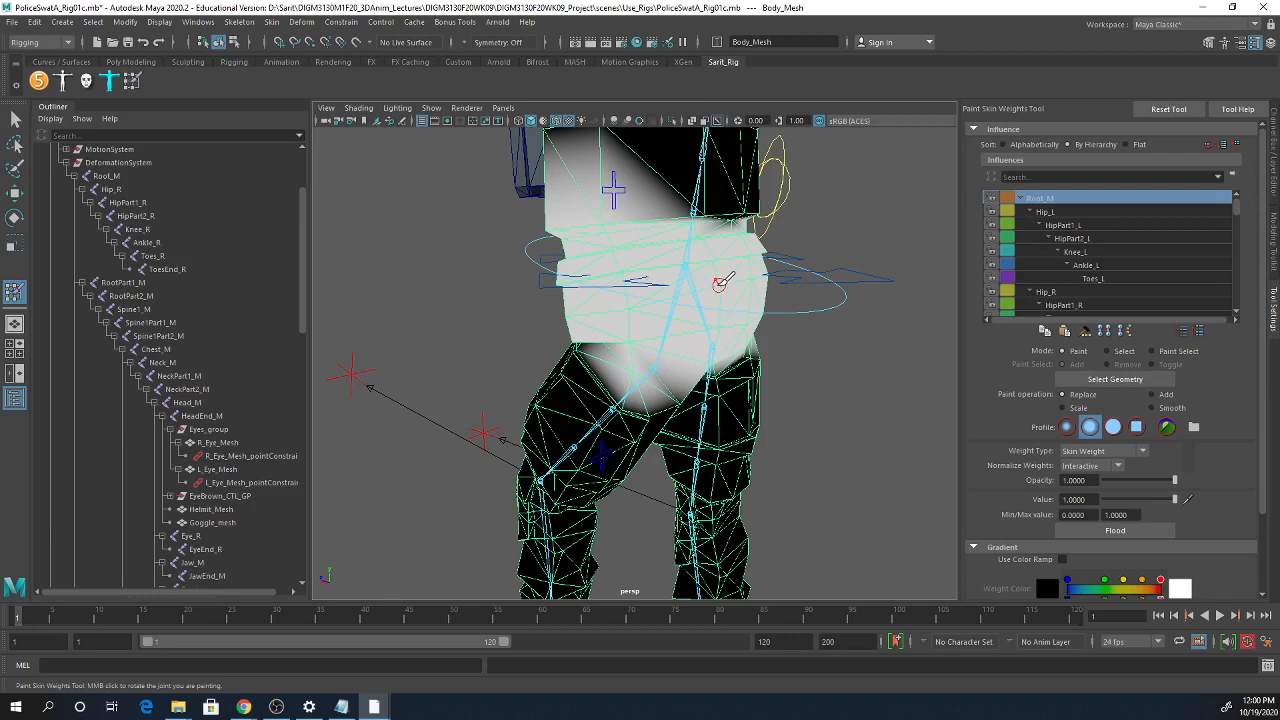
{"action": "right_click_drag", "start_coordinate": [697, 207], "coordinate": [695, 249]}
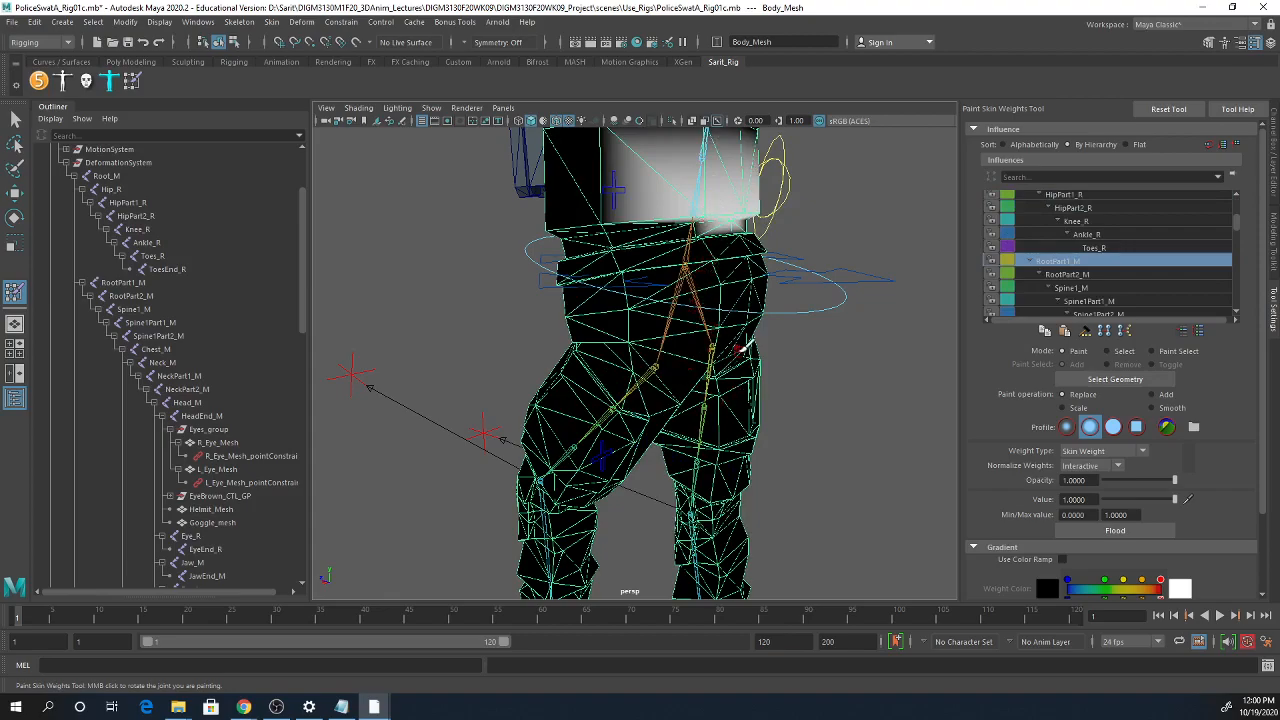
{"action": "left_click_drag", "start_coordinate": [745, 345], "coordinate": [717, 366], "text": "alt"}
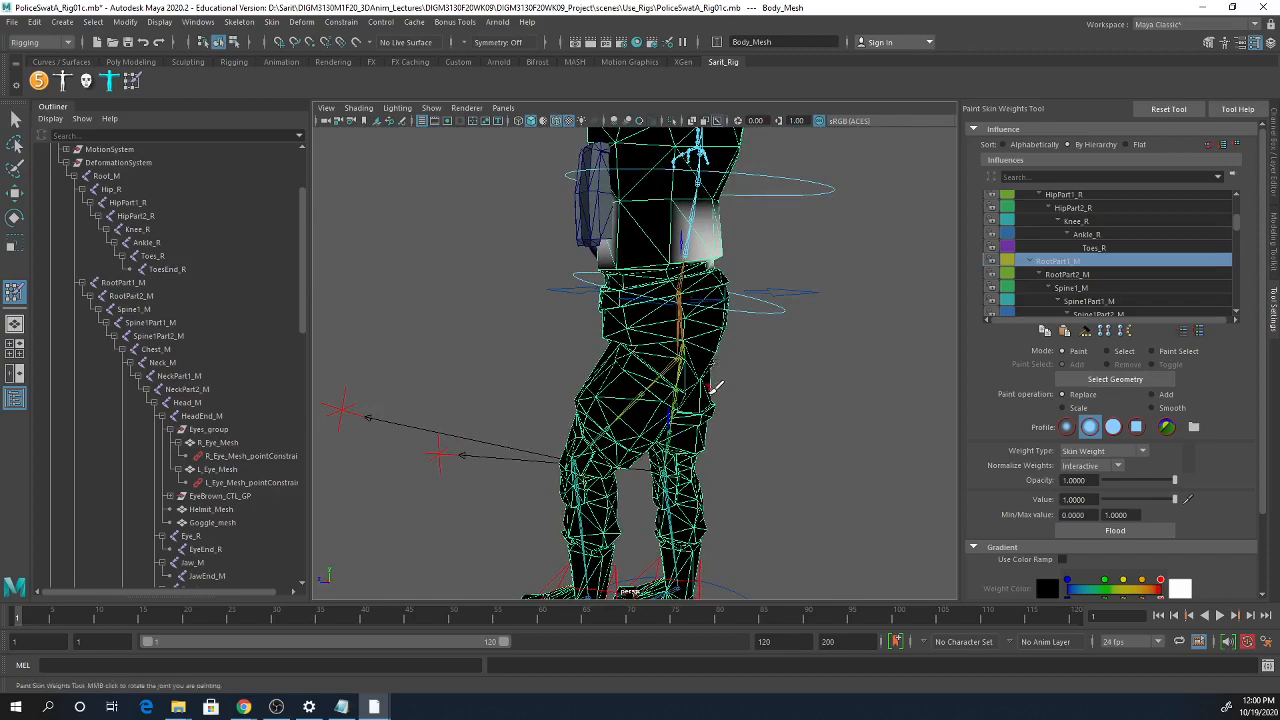
- Make Knee_L the active paint influence and inspect its weight boundary around the left knee up close
{"action": "middle_click_drag", "start_coordinate": [709, 392], "coordinate": [683, 240], "text": "alt"}
{"action": "right_click_drag", "start_coordinate": [590, 312], "coordinate": [662, 343], "text": "alt"}
{"action": "right_click", "coordinate": [514, 216]}
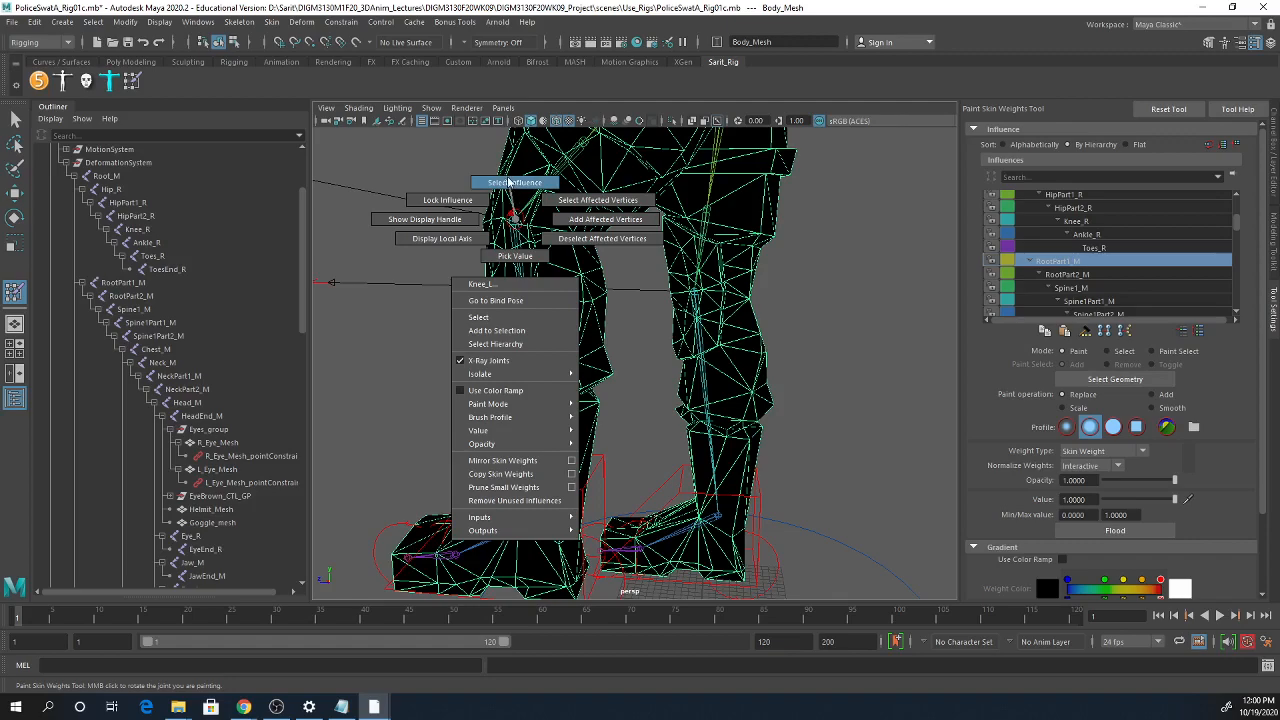
{"action": "left_click", "coordinate": [512, 182]}
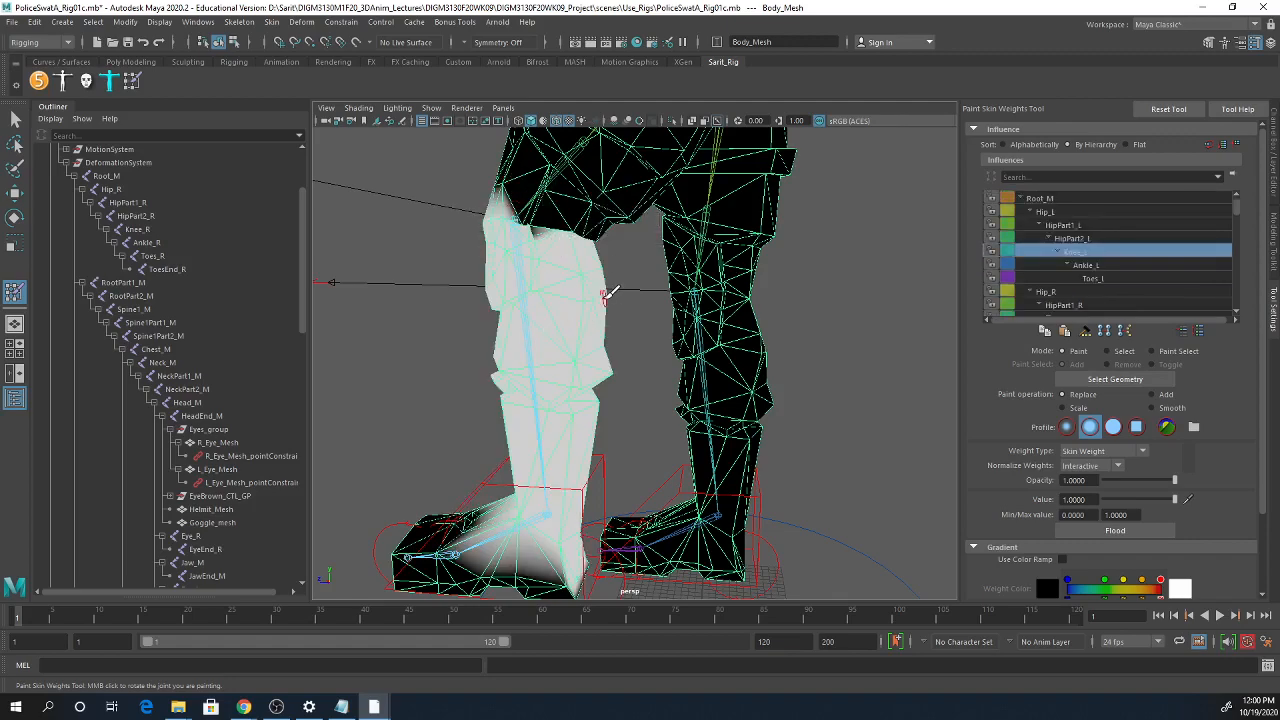
{"action": "left_click_drag", "start_coordinate": [607, 295], "coordinate": [586, 331], "text": "alt"}
{"action": "right_click_drag", "start_coordinate": [586, 331], "coordinate": [661, 405], "text": "alt"}
{"action": "middle_click_drag", "start_coordinate": [661, 405], "coordinate": [651, 412], "text": "alt"}
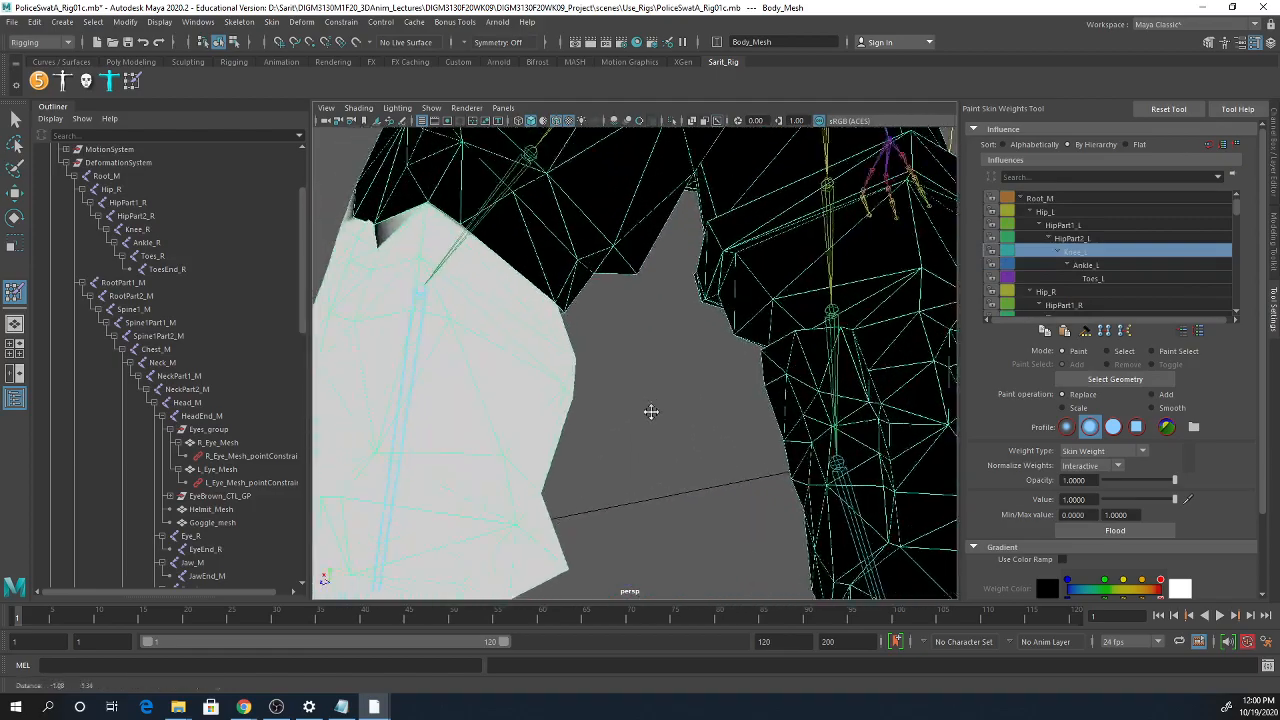
{"action": "mouse_move", "coordinate": [651, 412]}
{"action": "left_mouse_down", "text": "alt"}
{"action": "mouse_move", "coordinate": [691, 451]}
{"action": "mouse_move", "coordinate": [586, 423]}
{"action": "mouse_move", "coordinate": [625, 407]}
{"action": "mouse_move", "coordinate": [623, 451]}
{"action": "mouse_move", "coordinate": [500, 266]}
{"action": "left_mouse_up", "text": "alt"}
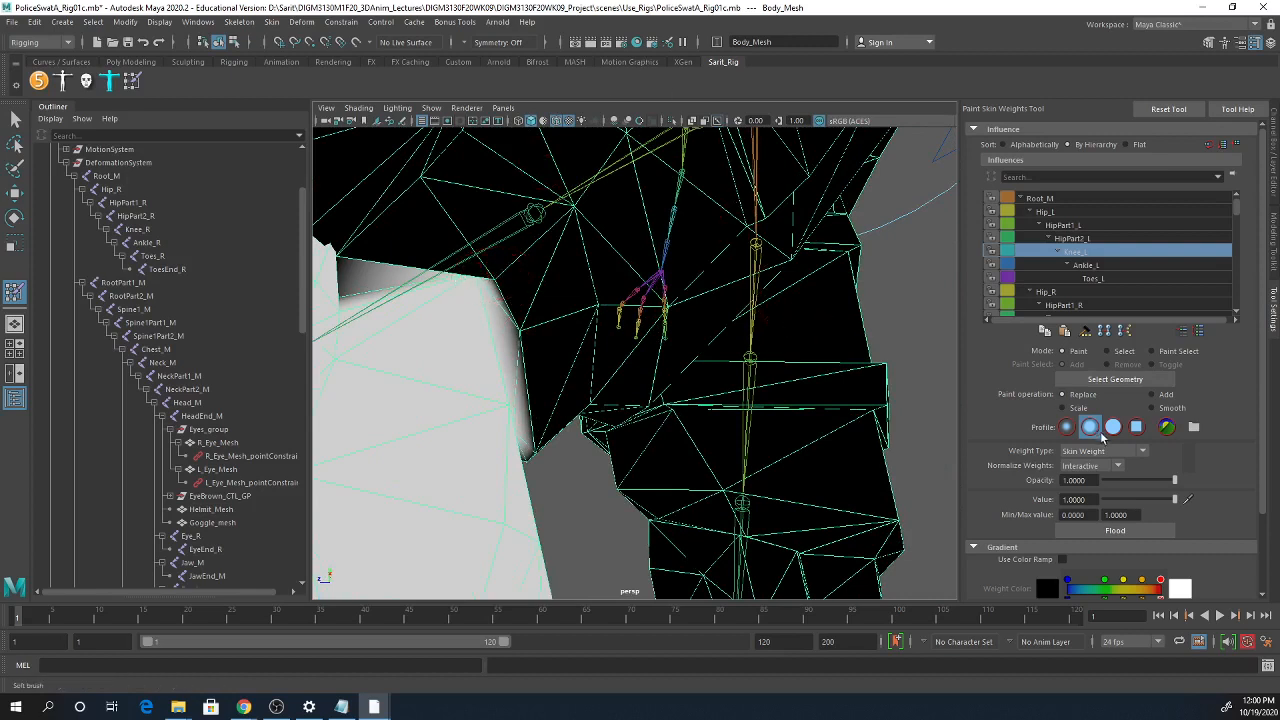
- Set the paint operation to Add with a value of 0.1 and paint Knee_L weight along the lower left thigh and back of the knee
{"action": "left_click", "coordinate": [1155, 398]}
{"action": "left_click", "coordinate": [1062, 494]}
{"action": "type", "text": "0.1"}
{"action": "key", "text": "Return"}
{"action": "mouse_move", "coordinate": [500, 334]}
{"action": "left_mouse_down", "text": "alt"}
{"action": "mouse_move", "coordinate": [514, 306]}
{"action": "mouse_move", "coordinate": [503, 310]}
{"action": "mouse_move", "coordinate": [500, 286]}
{"action": "left_mouse_up", "text": "alt"}
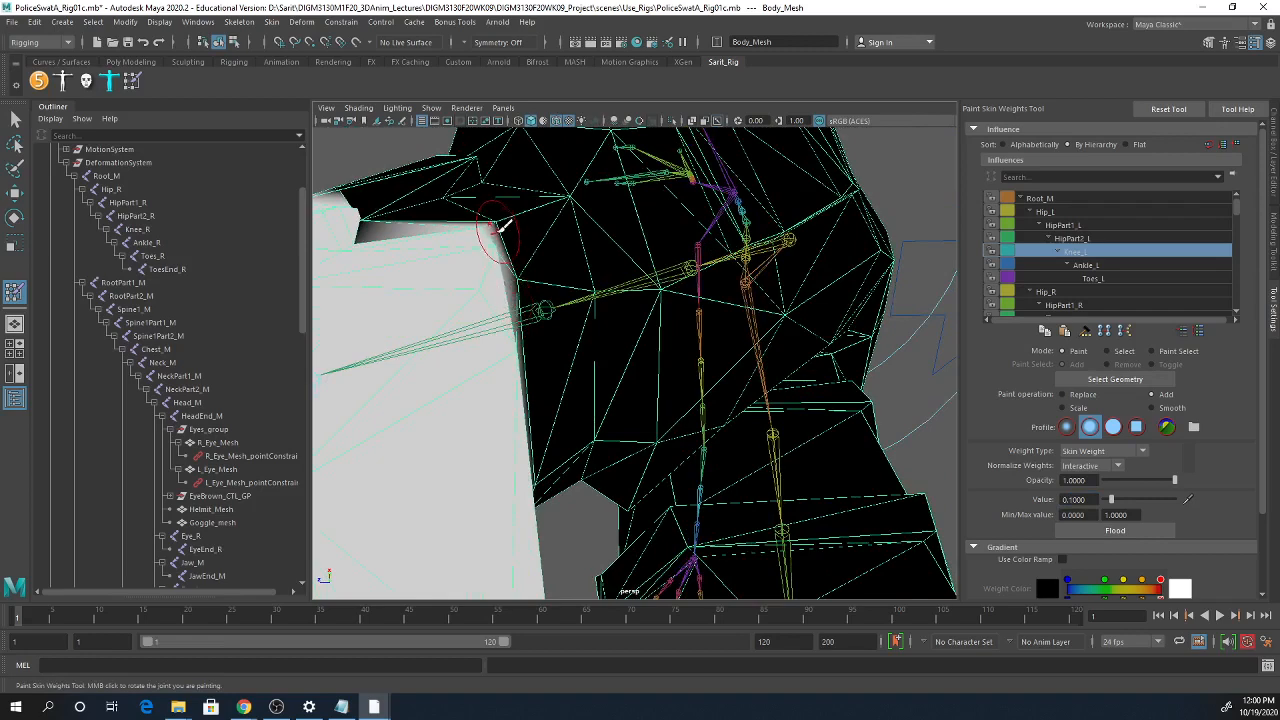
{"action": "left_click_drag", "start_coordinate": [500, 214], "coordinate": [500, 228]}
{"action": "mouse_move", "coordinate": [530, 306]}
{"action": "left_mouse_down", "text": "alt"}
{"action": "mouse_move", "coordinate": [503, 307]}
{"action": "mouse_move", "coordinate": [509, 326]}
{"action": "left_mouse_up", "text": "alt"}
{"action": "mouse_move", "coordinate": [574, 500]}
{"action": "left_mouse_down"}
{"action": "mouse_move", "coordinate": [585, 500]}
{"action": "mouse_move", "coordinate": [531, 526]}
{"action": "left_mouse_up"}
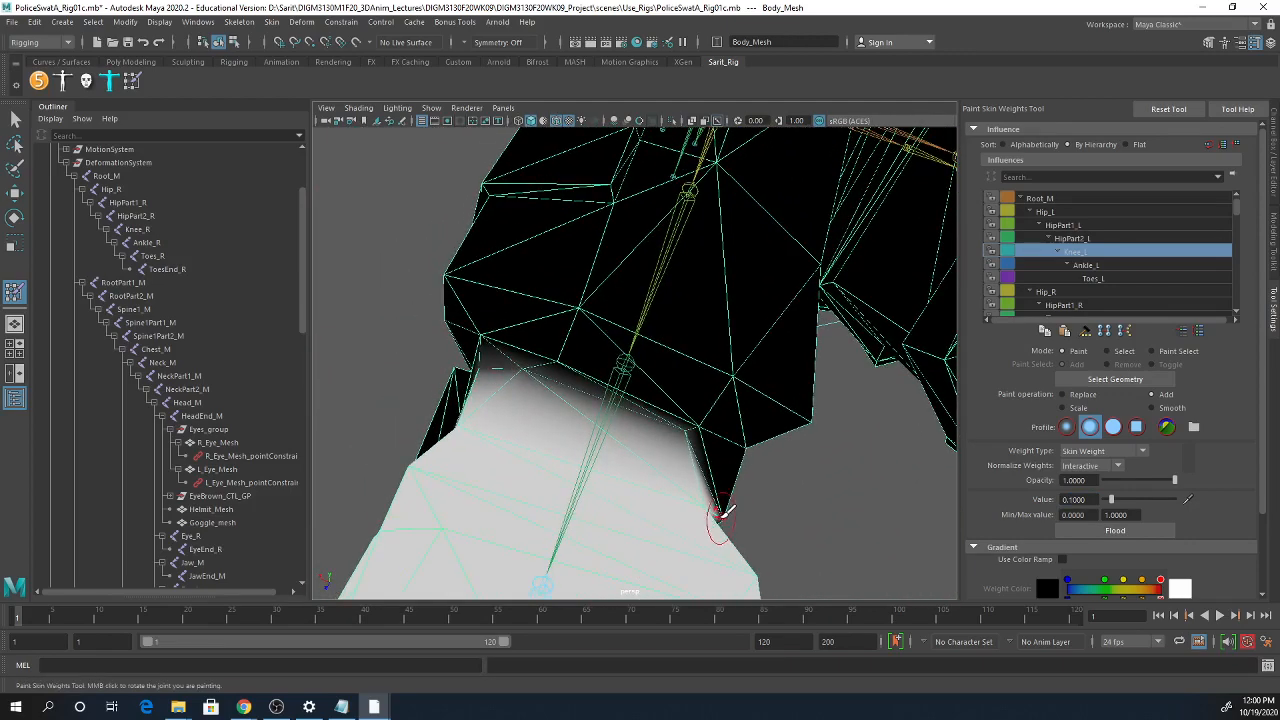
{"action": "left_click", "coordinate": [726, 518]}
{"action": "mouse_move", "coordinate": [733, 496]}
{"action": "left_mouse_down", "text": "alt"}
{"action": "mouse_move", "coordinate": [651, 500]}
{"action": "mouse_move", "coordinate": [656, 534]}
{"action": "mouse_move", "coordinate": [662, 505]}
{"action": "left_mouse_up", "text": "alt"}
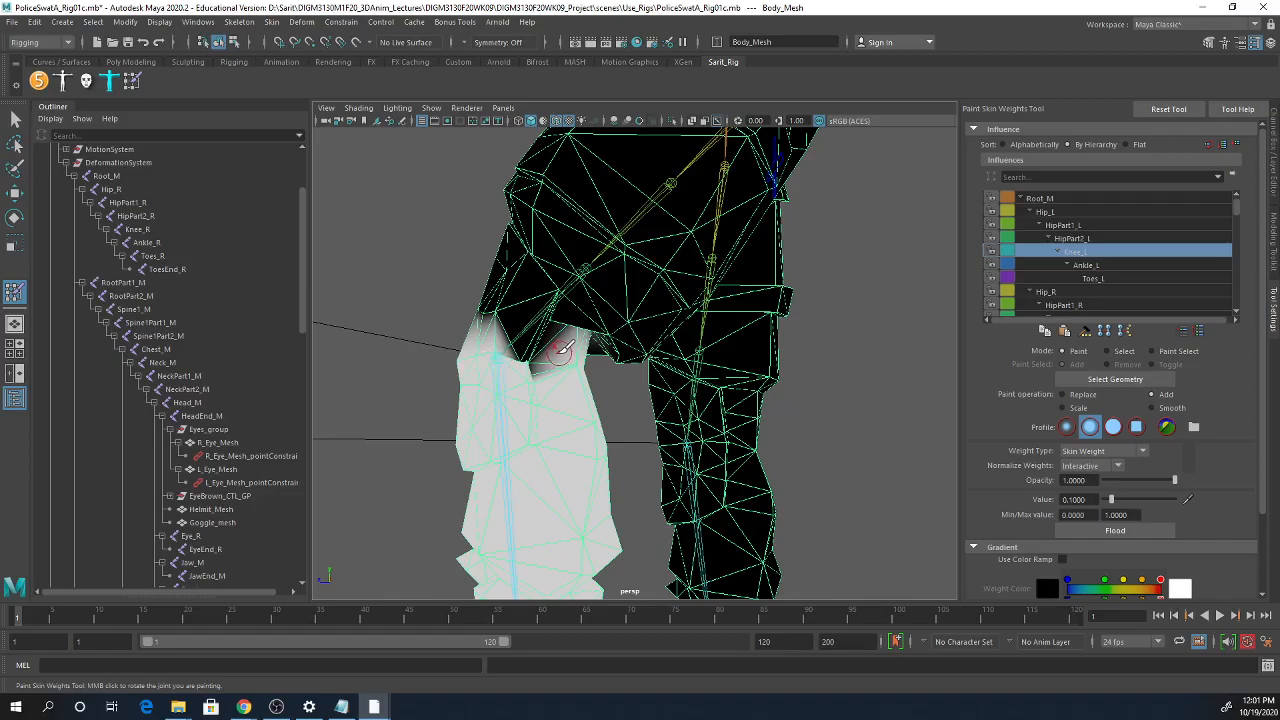
{"action": "mouse_move", "coordinate": [726, 477]}
{"action": "left_mouse_down", "text": "alt"}
{"action": "mouse_move", "coordinate": [655, 386]}
{"action": "mouse_move", "coordinate": [640, 414]}
{"action": "mouse_move", "coordinate": [653, 396]}
{"action": "mouse_move", "coordinate": [640, 410]}
{"action": "mouse_move", "coordinate": [600, 357]}
{"action": "mouse_move", "coordinate": [607, 325]}
{"action": "left_mouse_up", "text": "alt"}
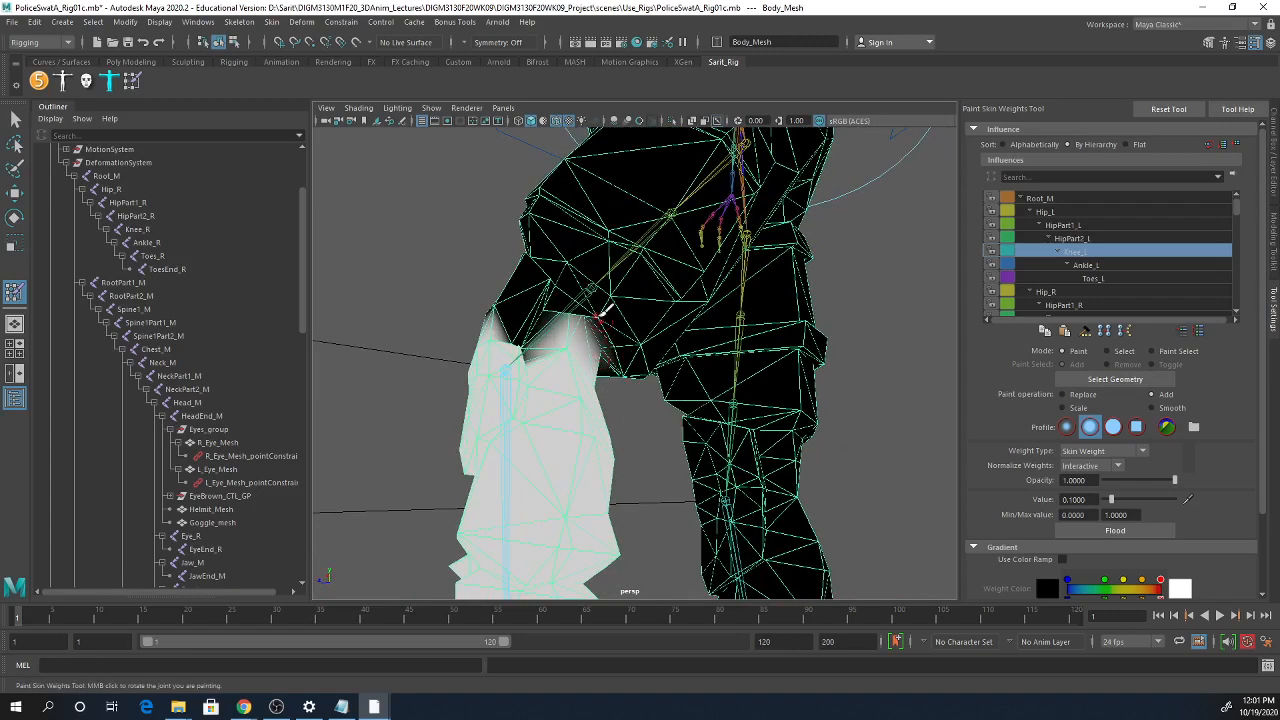
- Make HipPart2_L the active paint influence and set the paint value to 0.025
{"action": "right_click", "coordinate": [594, 288]}
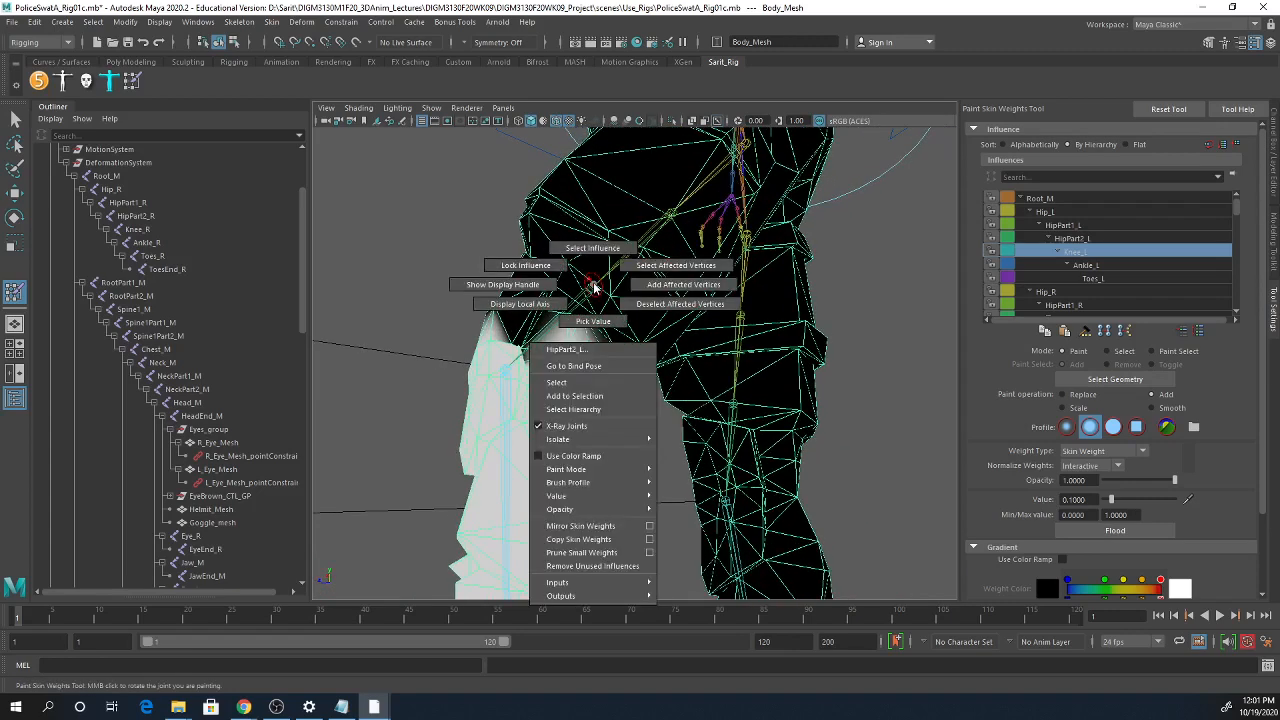
{"action": "left_click", "coordinate": [593, 249]}
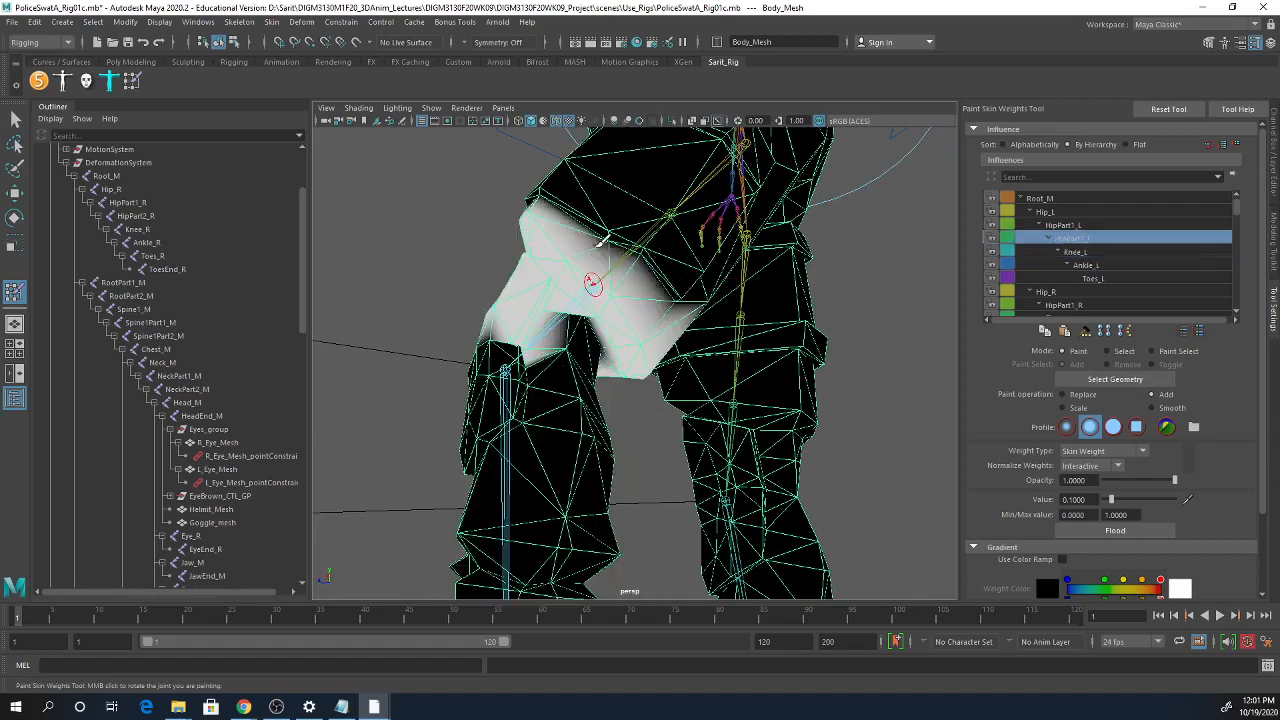
{"action": "left_click_drag", "start_coordinate": [606, 362], "coordinate": [600, 330], "text": "alt"}
{"action": "right_click_drag", "start_coordinate": [712, 366], "coordinate": [724, 366], "text": "alt"}
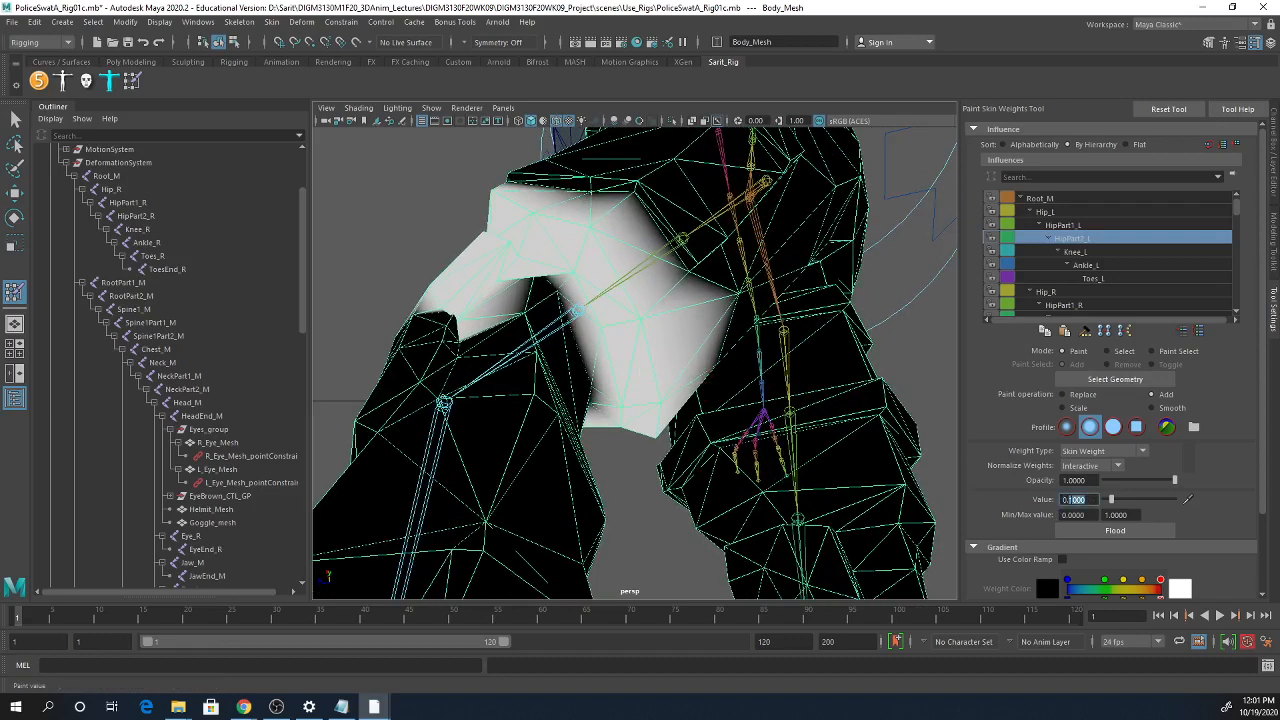
{"action": "type", "text": "0.025"}
{"action": "key", "text": "Return"}
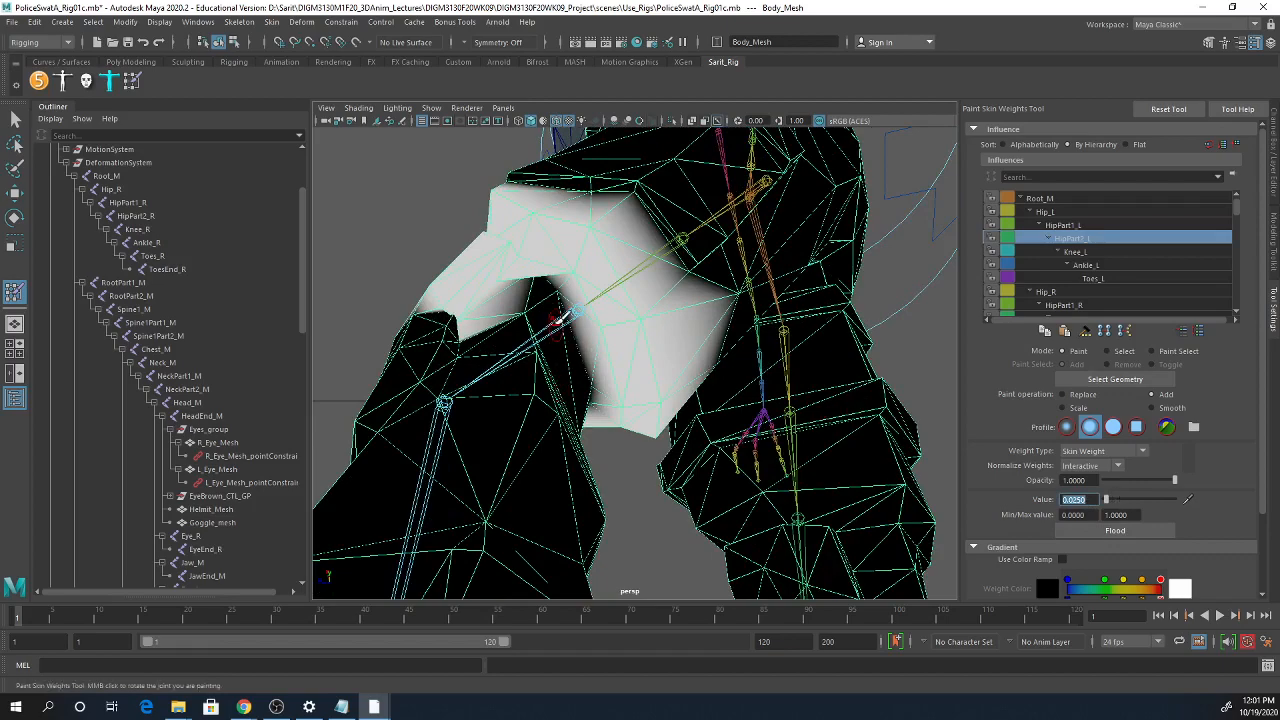
- Try to add HipPart2_L weight at the back of the left thigh above the knee, and undo the strokes
{"action": "left_click", "coordinate": [571, 294]}
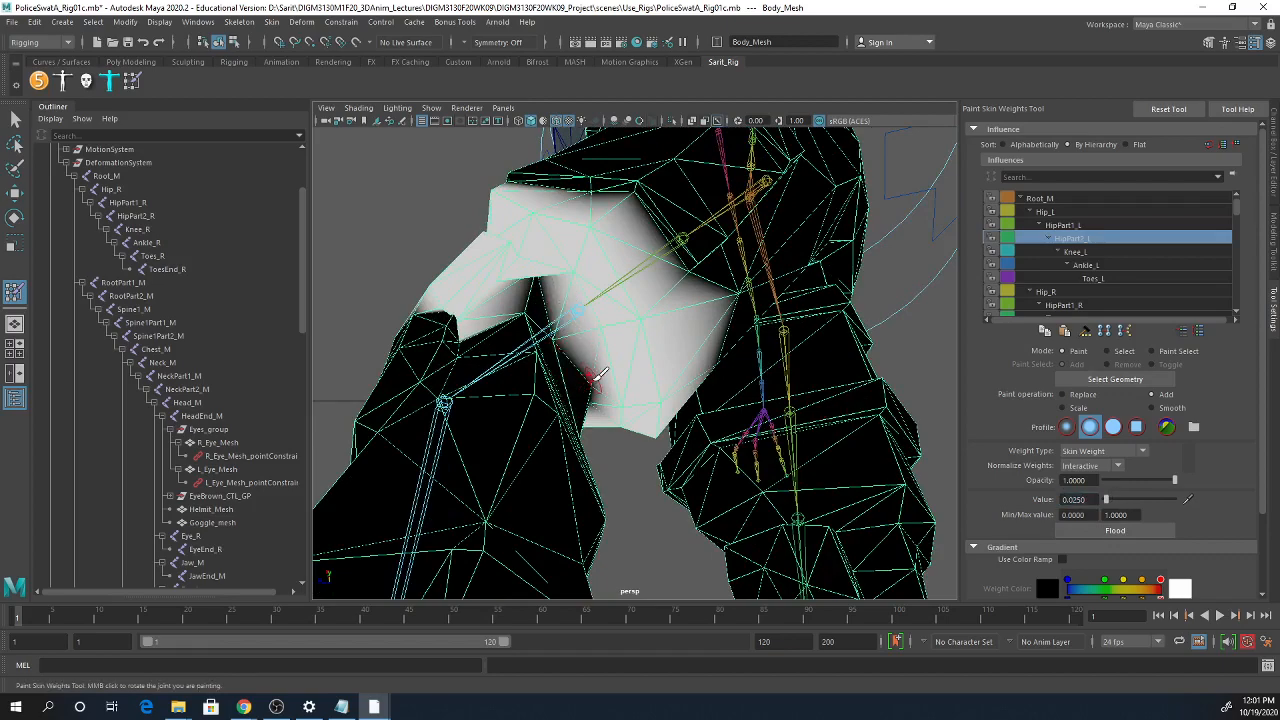
{"action": "left_click_drag", "start_coordinate": [600, 395], "coordinate": [612, 450], "text": "alt"}
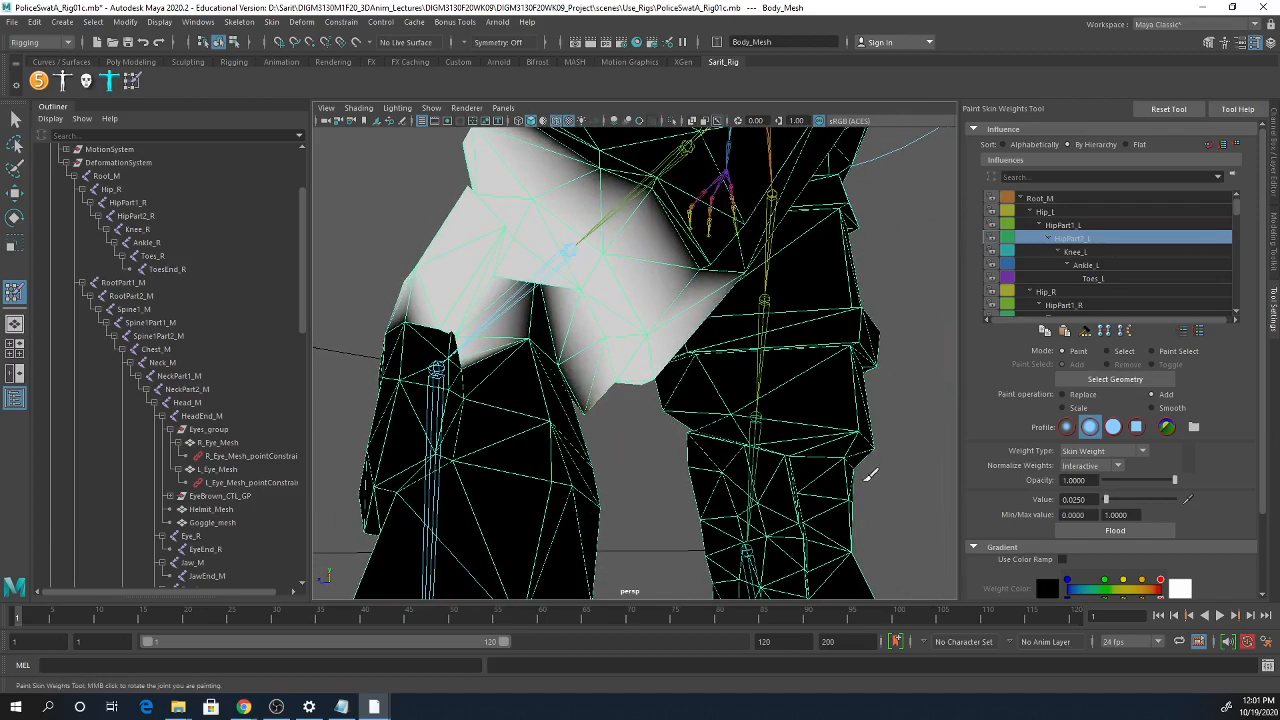
{"action": "key", "text": "ctrl+z"}
{"action": "key", "text": "ctrl+z"}
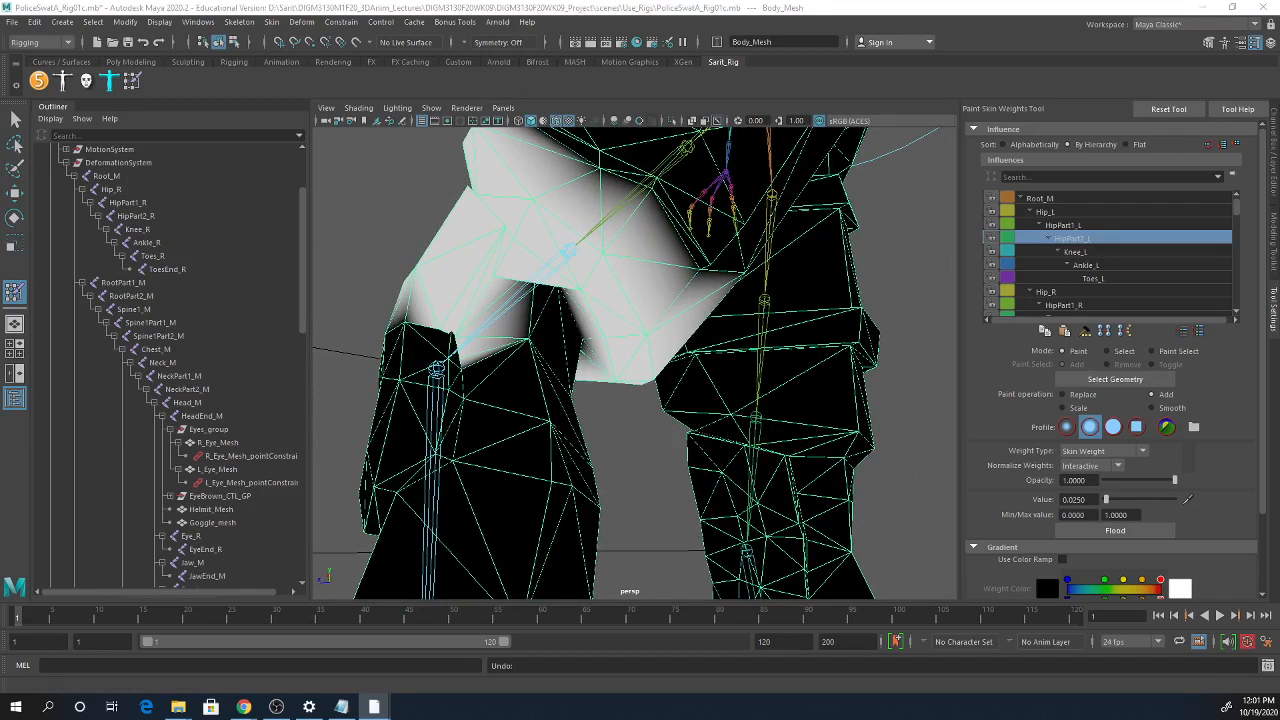
- Check the Script Editor history for skin weight warnings, close it, and look through the Paint Skin Weights settings
{"action": "left_click", "coordinate": [1267, 665]}
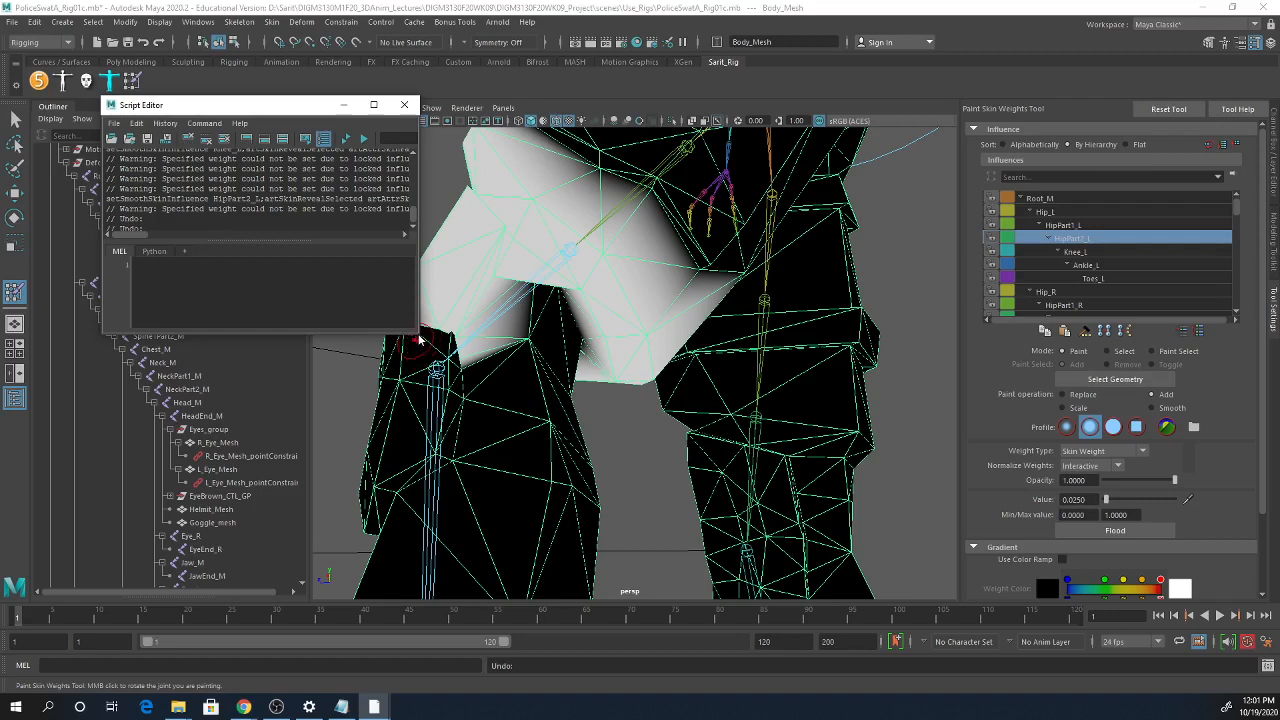
{"action": "left_click", "coordinate": [404, 105]}
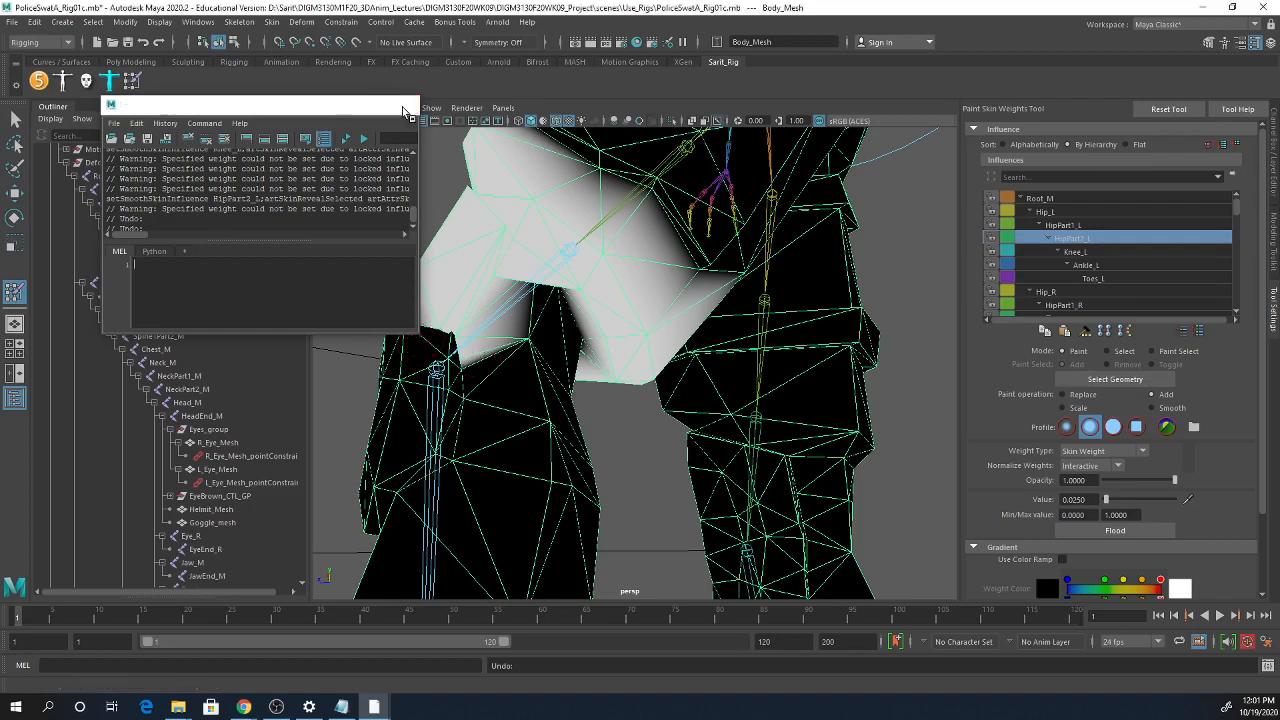
{"action": "scroll", "coordinate": [1208, 472], "scroll_direction": "down", "scroll_amount": 3}
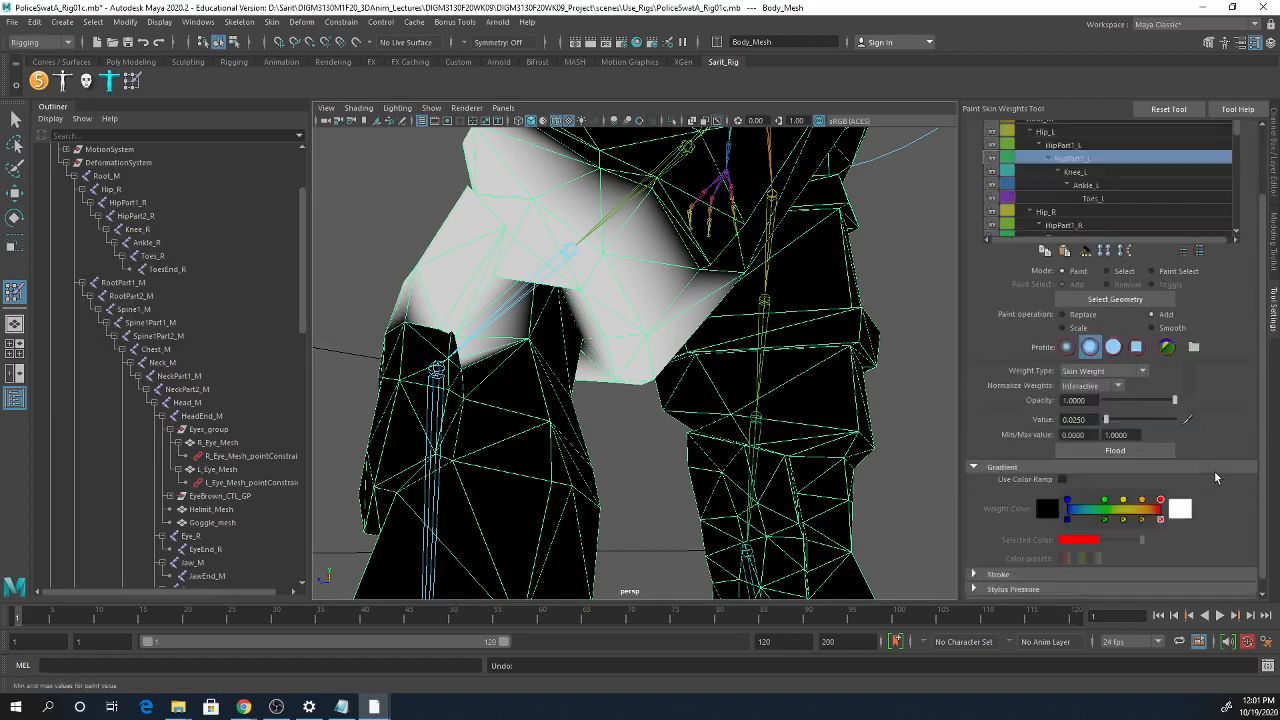
{"action": "scroll", "coordinate": [1222, 488], "scroll_direction": "up", "scroll_amount": 3}
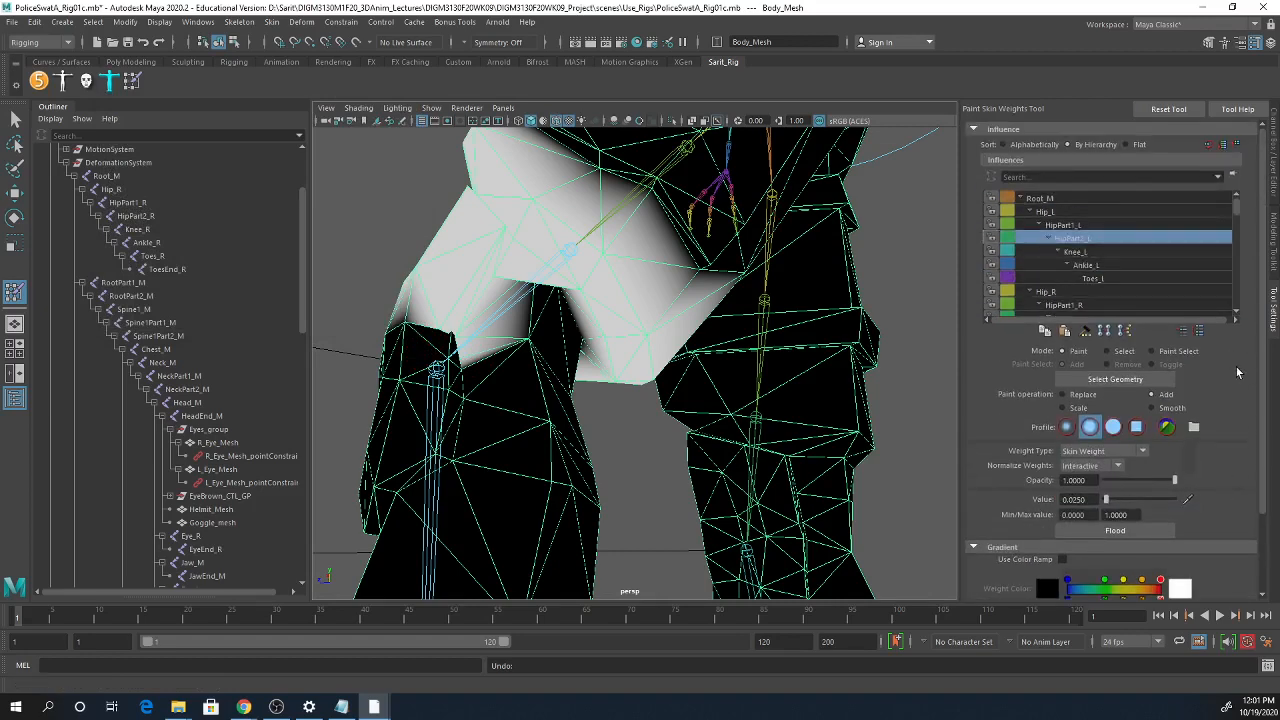
{"action": "scroll", "coordinate": [1237, 372], "scroll_direction": "down", "scroll_amount": 3}
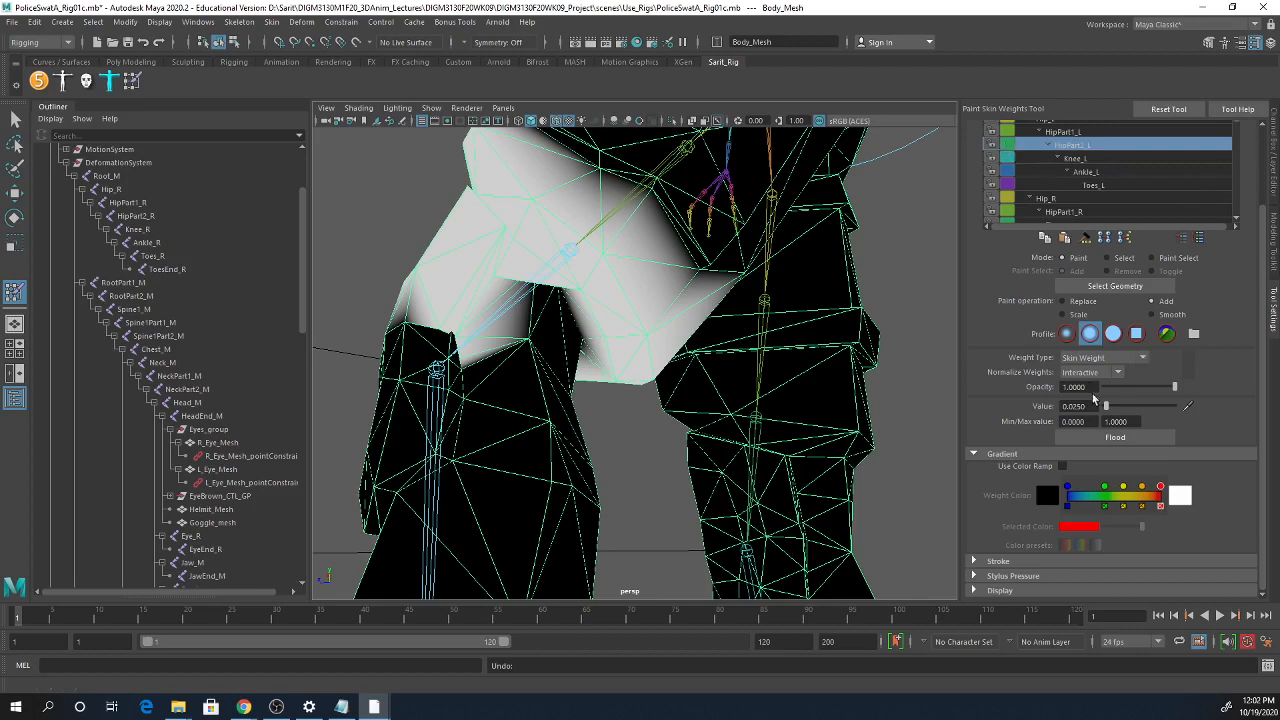
- Select the IKLeg_L control and reset its Translate Y and Translate Z to 0
{"action": "left_click", "coordinate": [15, 118]}
{"action": "mouse_move", "coordinate": [668, 397]}
{"action": "left_mouse_down", "text": "alt"}
{"action": "mouse_move", "coordinate": [486, 360]}
{"action": "mouse_move", "coordinate": [634, 421]}
{"action": "mouse_move", "coordinate": [611, 424]}
{"action": "left_mouse_up", "text": "alt"}
{"action": "right_click_drag", "start_coordinate": [637, 322], "coordinate": [500, 311], "text": "alt"}
{"action": "left_click_drag", "start_coordinate": [585, 350], "coordinate": [657, 403], "text": "alt"}
{"action": "middle_click_drag", "start_coordinate": [616, 540], "coordinate": [616, 454], "text": "alt"}
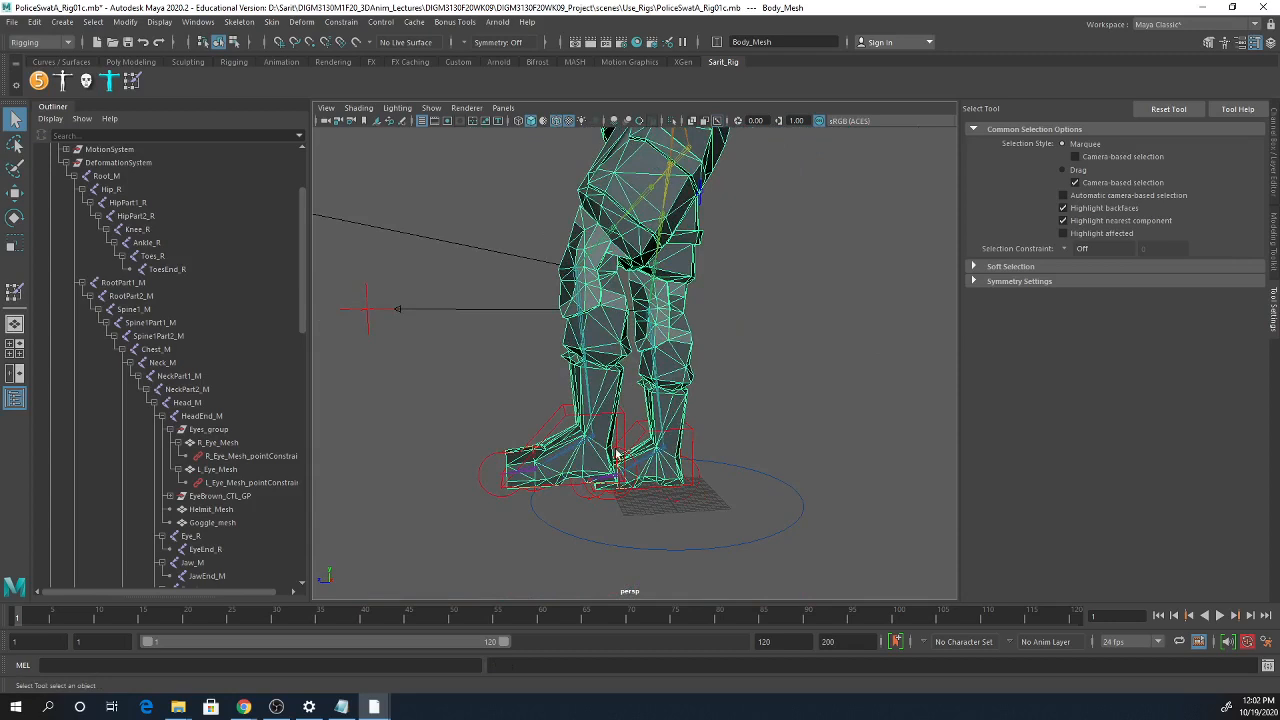
{"action": "left_click", "coordinate": [569, 421]}
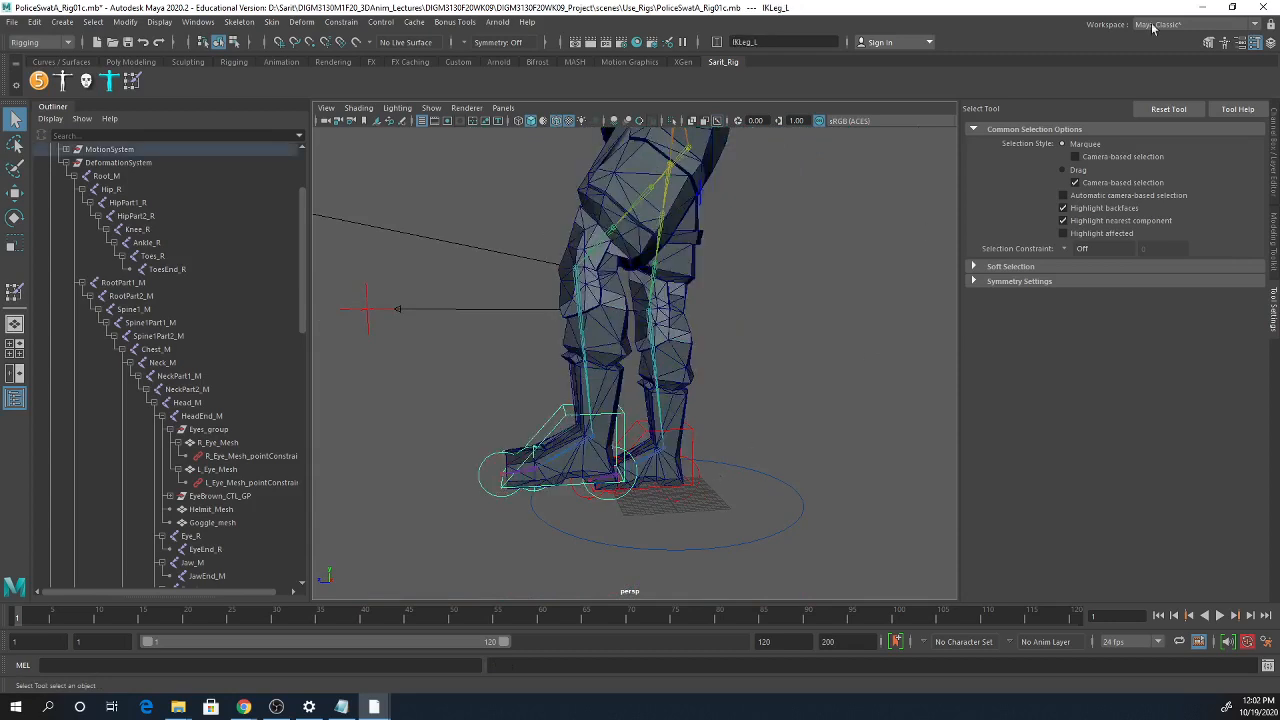
{"action": "left_click", "coordinate": [1274, 150]}
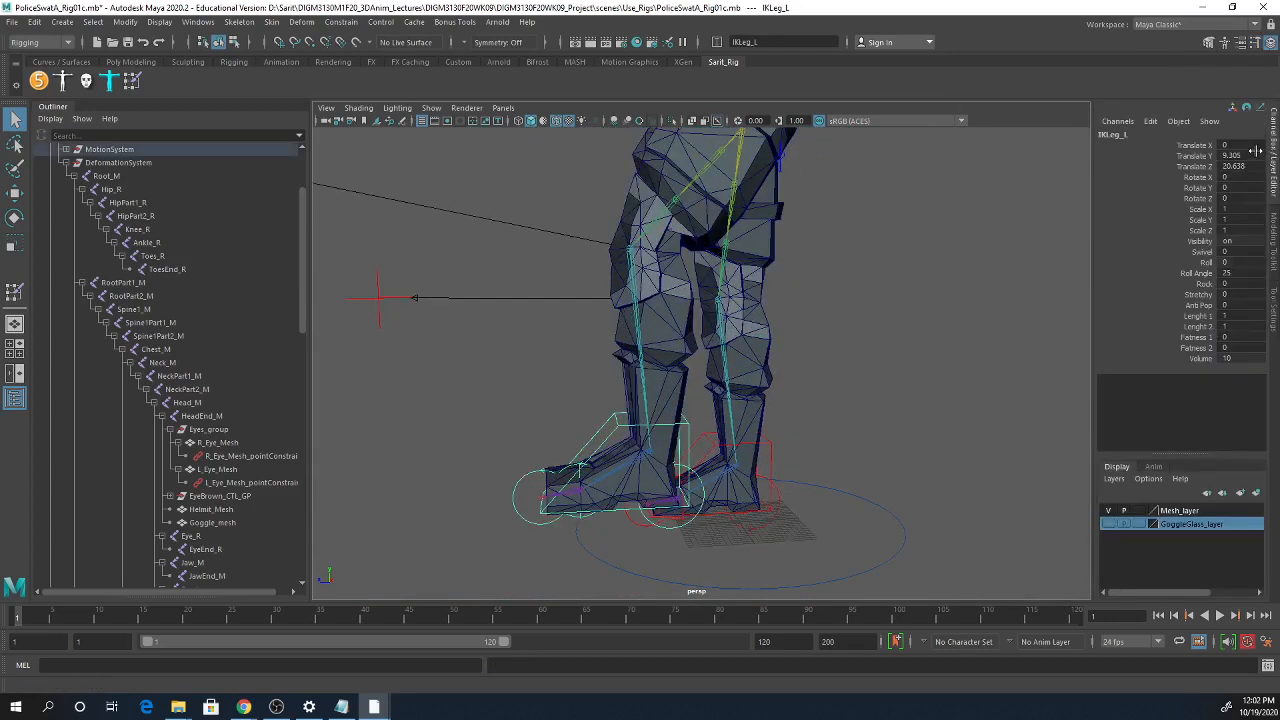
{"action": "left_click_drag", "start_coordinate": [1238, 156], "coordinate": [1238, 166]}
{"action": "type", "text": "0"}
{"action": "key", "text": "Return"}
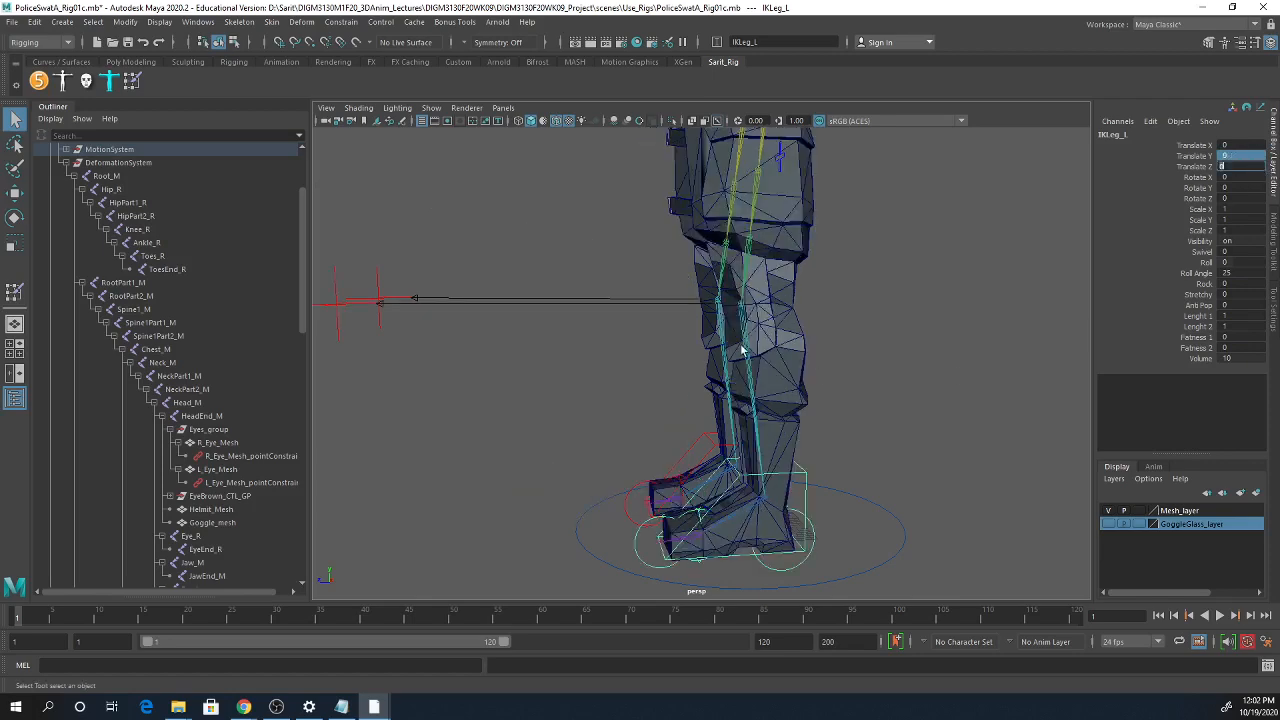
- Select the two vertical pouches, the two small pouches, the horizontal pouch and Body_Mesh together
{"action": "left_click_drag", "start_coordinate": [742, 350], "coordinate": [779, 422], "text": "alt"}
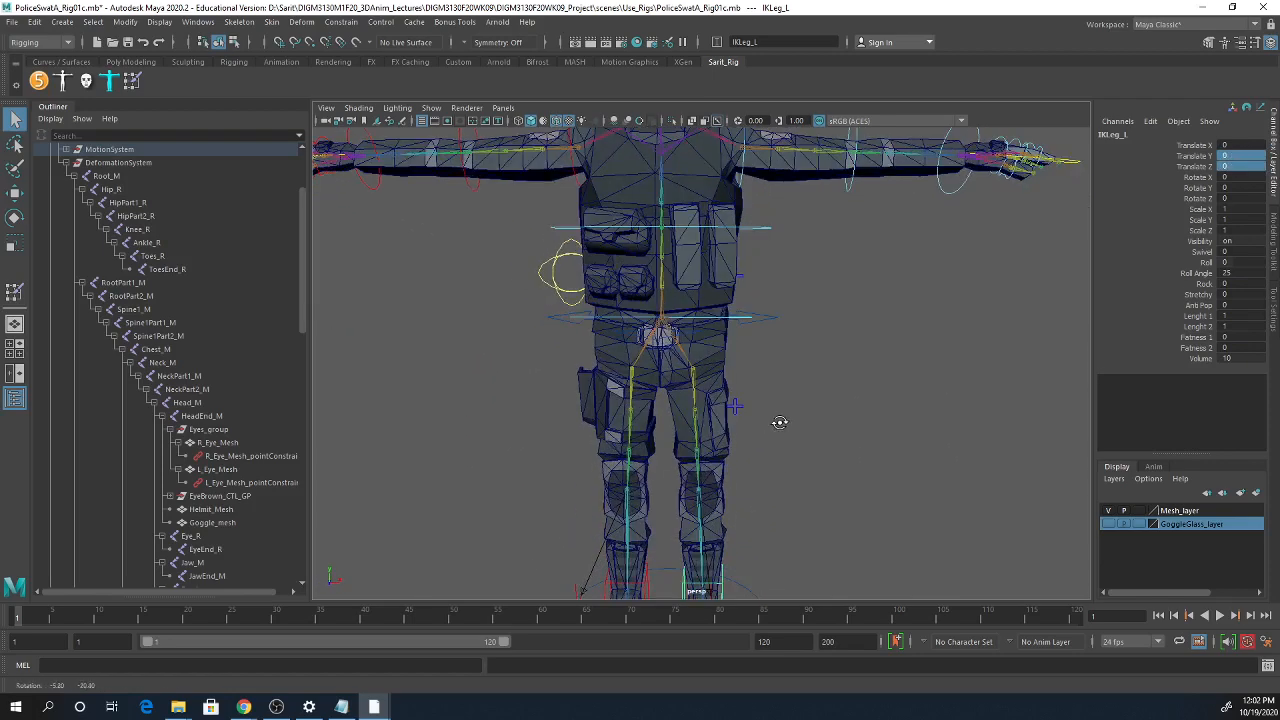
{"action": "left_click", "coordinate": [695, 280]}
{"action": "left_click", "coordinate": [722, 275], "text": "shift"}
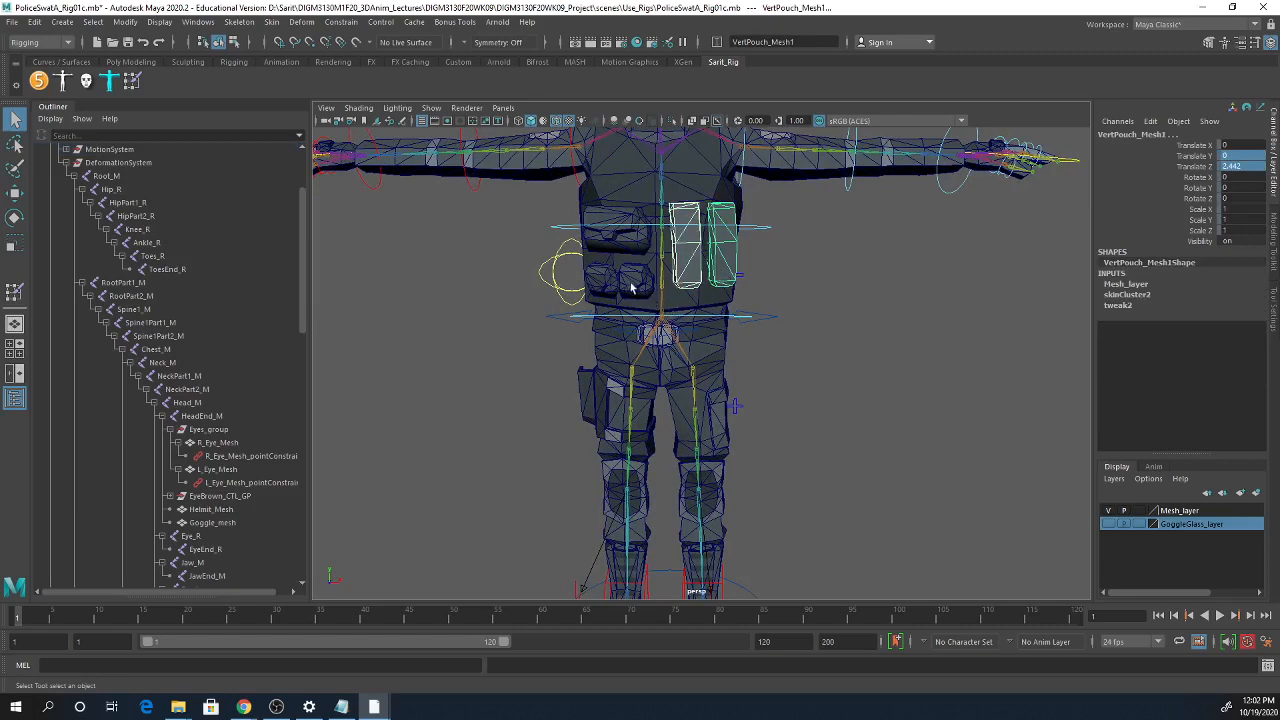
{"action": "left_click", "coordinate": [636, 281], "text": "shift"}
{"action": "left_click", "coordinate": [603, 277], "text": "shift"}
{"action": "left_click", "coordinate": [609, 246], "text": "shift"}
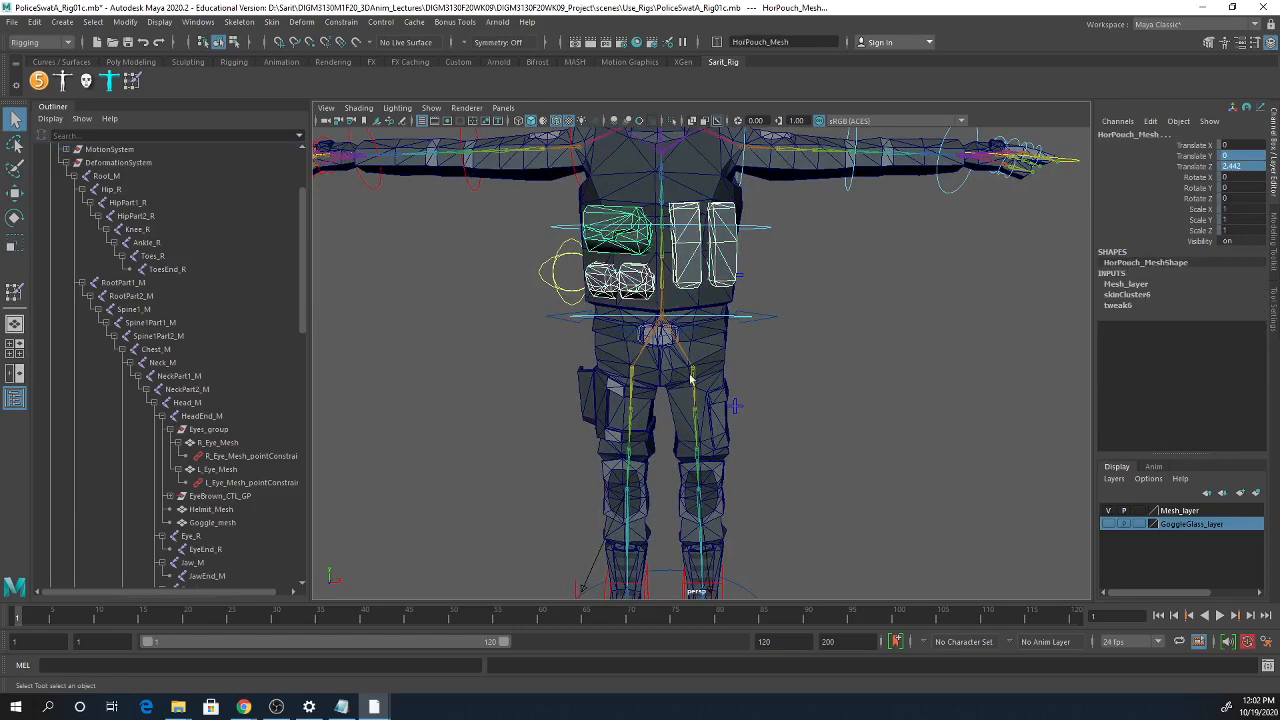
{"action": "left_click", "coordinate": [705, 358], "text": "shift"}
- Examine the full character from head to feet with the body and pouch meshes selected
{"action": "right_click_drag", "start_coordinate": [857, 430], "coordinate": [634, 414], "text": "alt"}
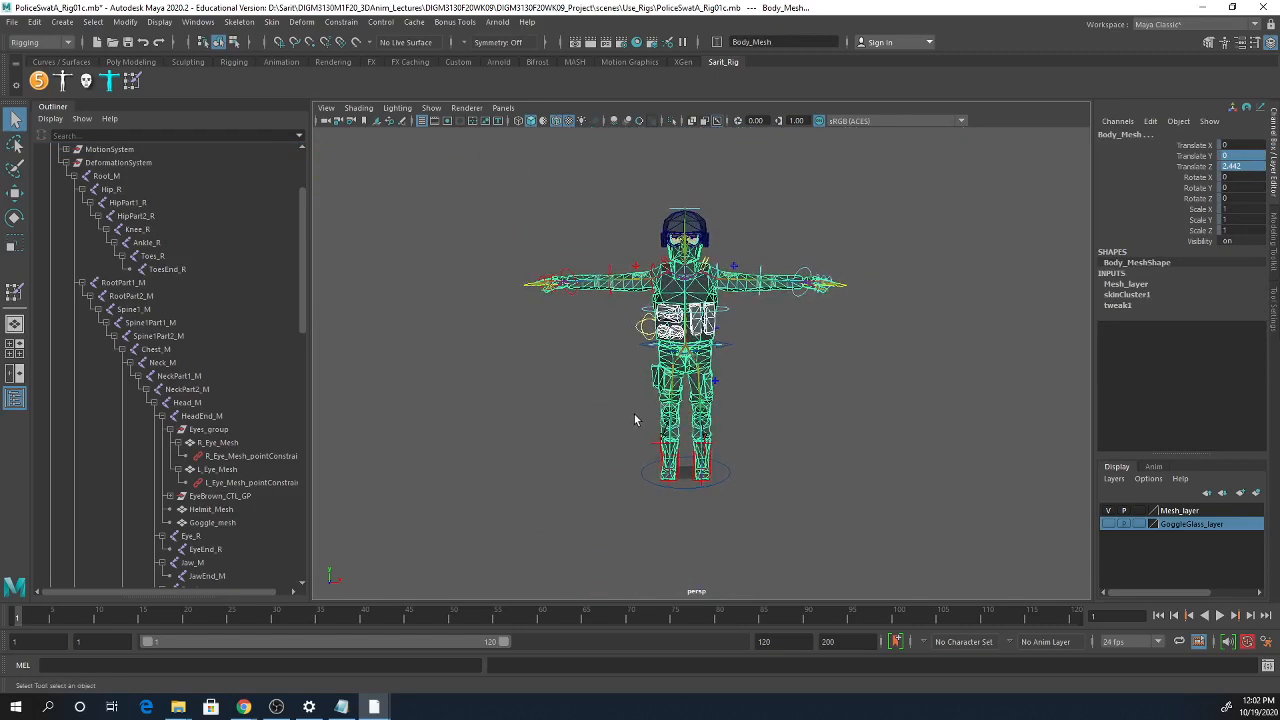
{"action": "mouse_move", "coordinate": [634, 414]}
{"action": "left_mouse_down", "text": "alt"}
{"action": "mouse_move", "coordinate": [542, 426]}
{"action": "mouse_move", "coordinate": [636, 439]}
{"action": "left_mouse_up", "text": "alt"}
{"action": "right_click_drag", "start_coordinate": [636, 439], "coordinate": [851, 432], "text": "alt"}
{"action": "left_click_drag", "start_coordinate": [851, 432], "coordinate": [758, 396], "text": "alt"}
{"action": "middle_click_drag", "start_coordinate": [765, 367], "coordinate": [842, 456], "text": "alt"}
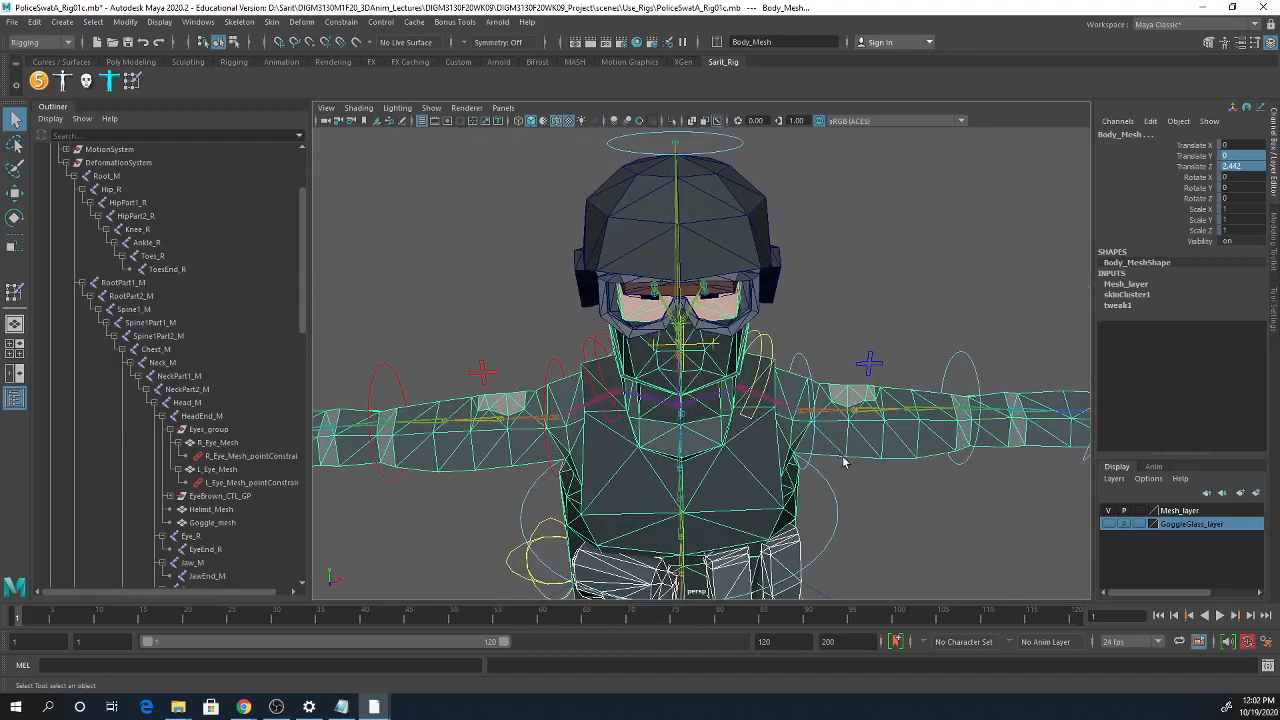
{"action": "left_click_drag", "start_coordinate": [794, 371], "coordinate": [912, 412], "text": "alt"}
{"action": "right_click_drag", "start_coordinate": [912, 412], "coordinate": [853, 480], "text": "alt"}
{"action": "middle_click_drag", "start_coordinate": [854, 480], "coordinate": [854, 365], "text": "alt"}
{"action": "right_click_drag", "start_coordinate": [854, 365], "coordinate": [775, 390], "text": "alt"}
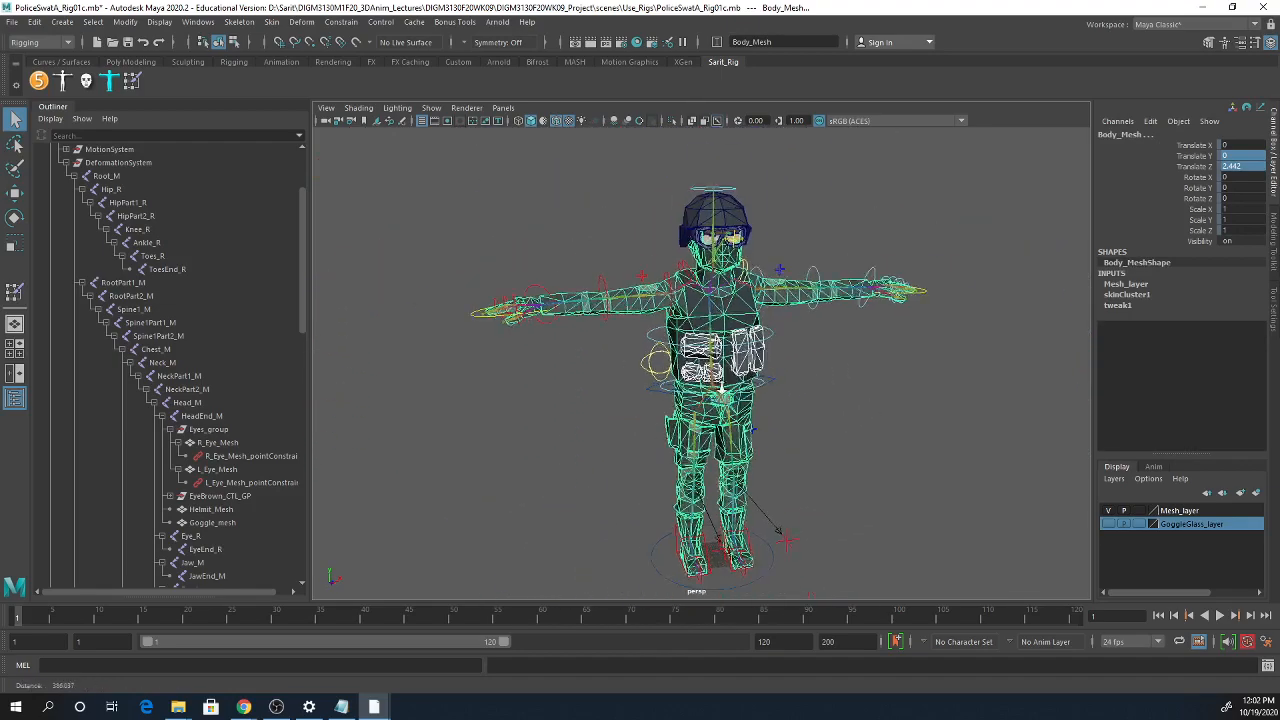
{"action": "left_click_drag", "start_coordinate": [890, 450], "coordinate": [811, 487], "text": "alt"}
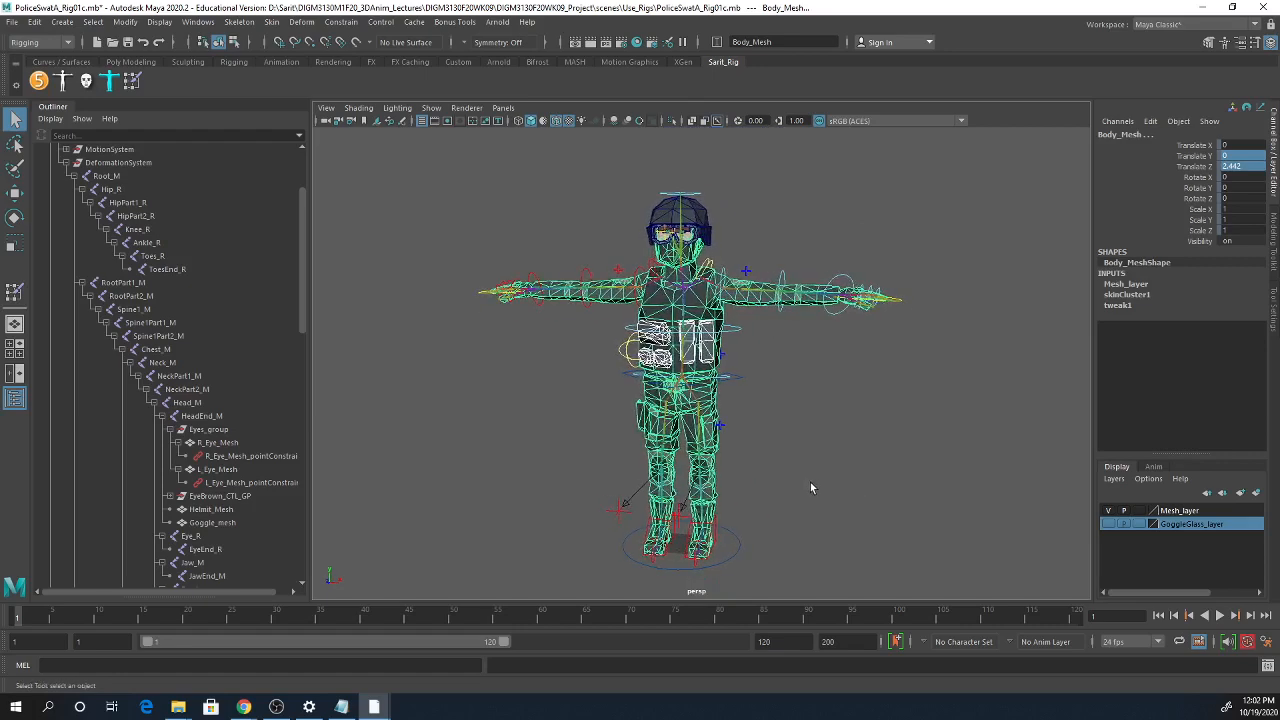
- Return the skeleton to its bind pose using the Hip_L joint
{"action": "left_click", "coordinate": [716, 540]}
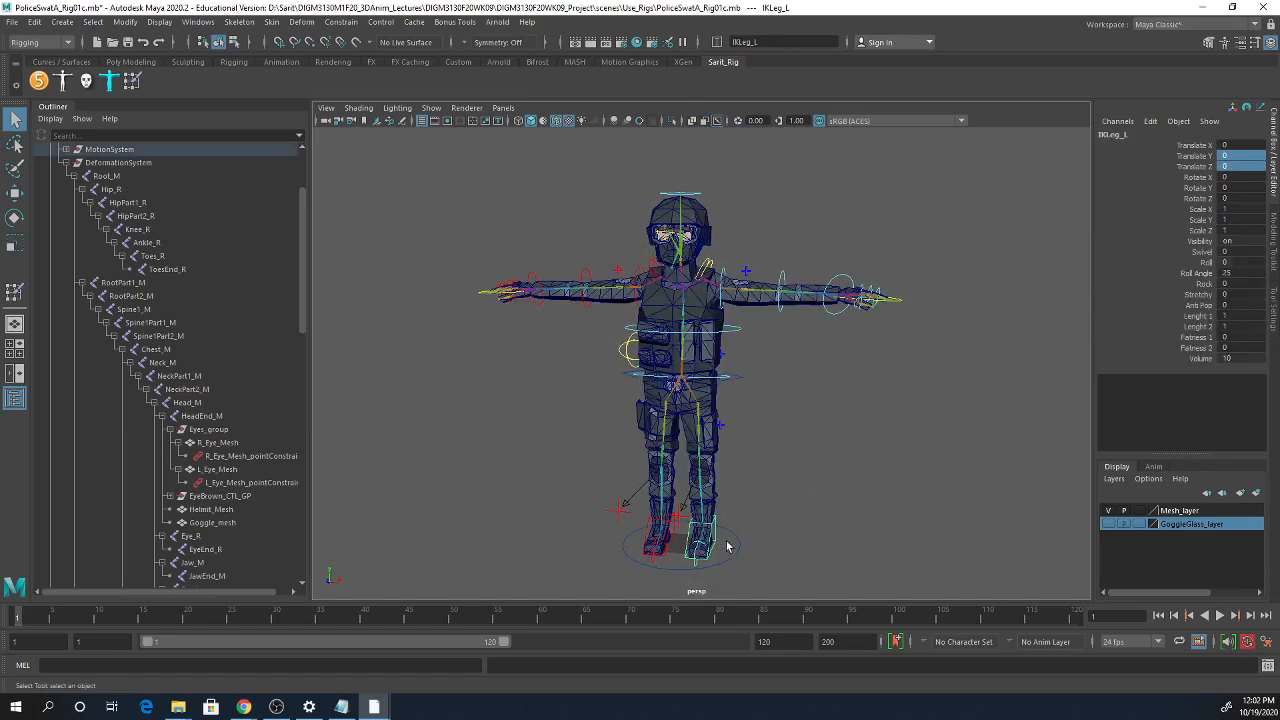
{"action": "left_click", "coordinate": [783, 543]}
{"action": "left_click", "coordinate": [700, 418]}
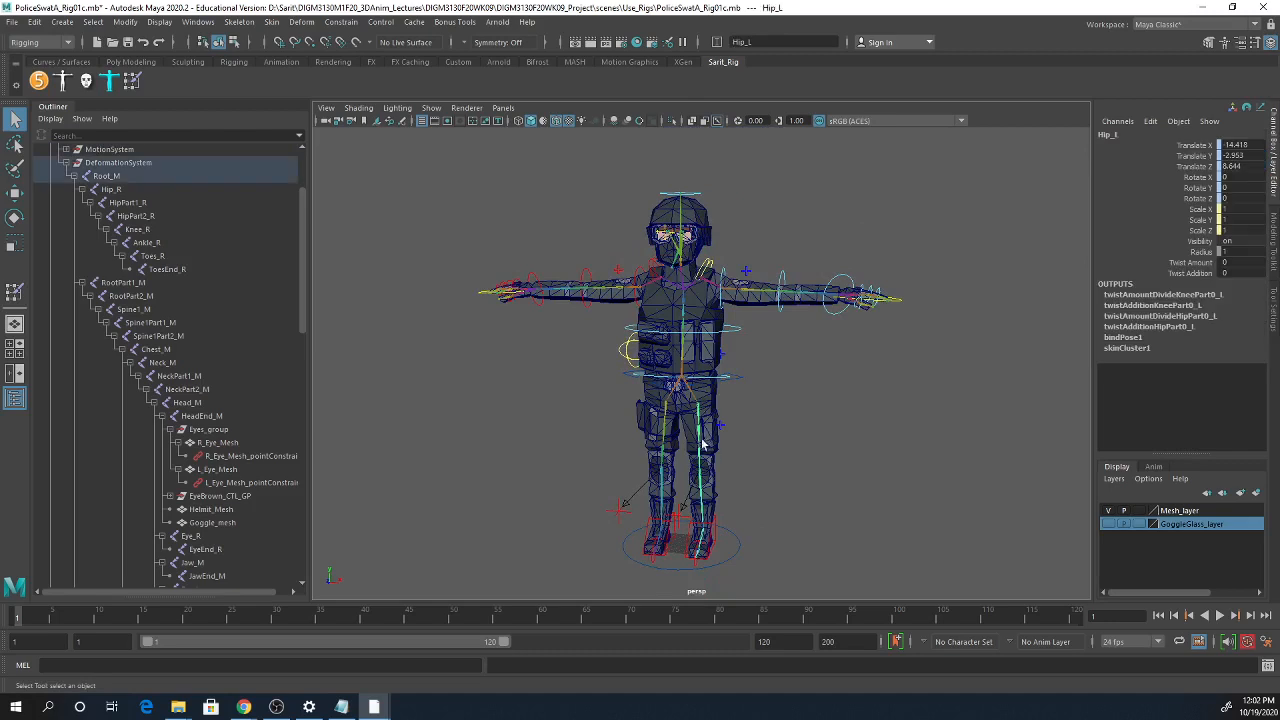
{"action": "left_click", "coordinate": [270, 23]}
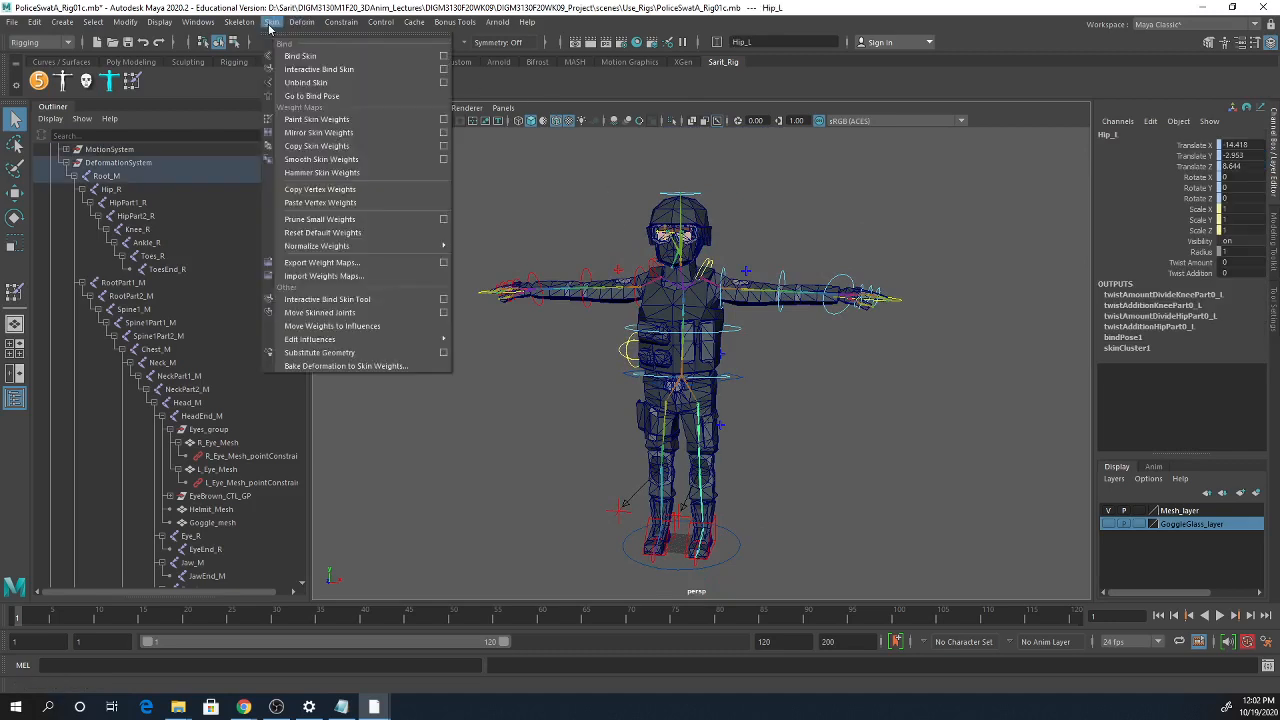
{"action": "left_click", "coordinate": [311, 95]}
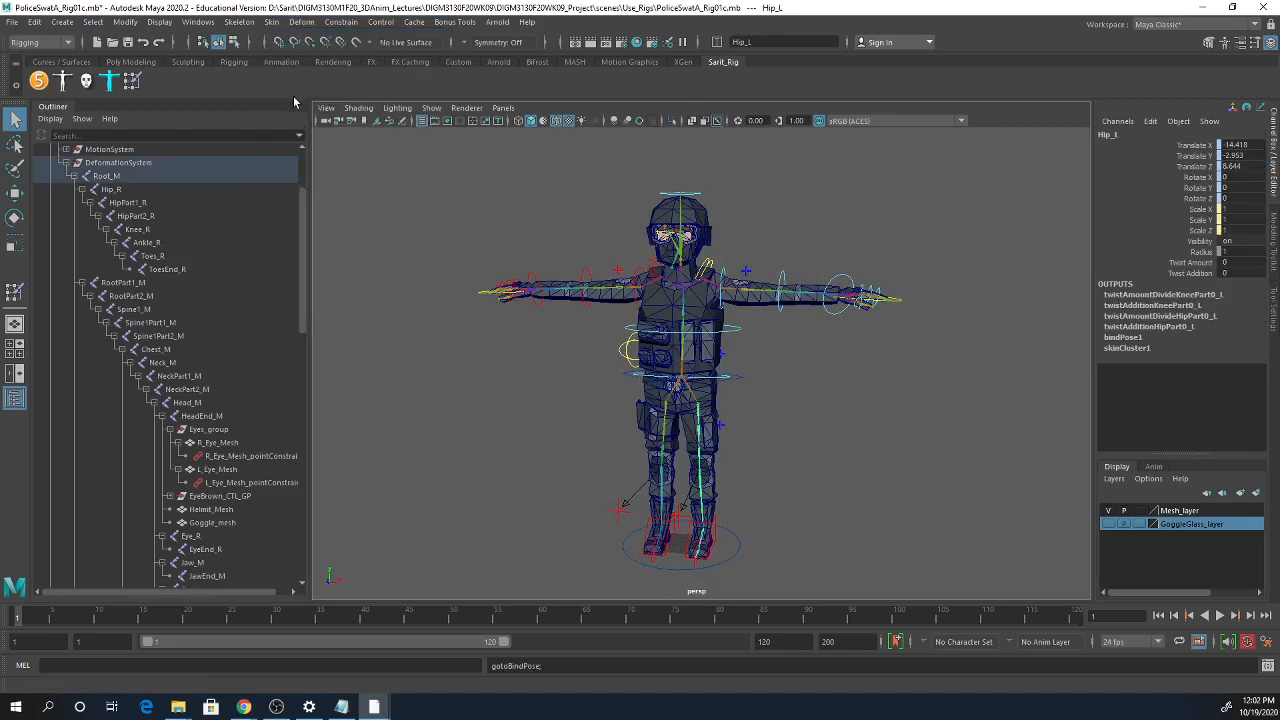
{"action": "left_click", "coordinate": [552, 668]}
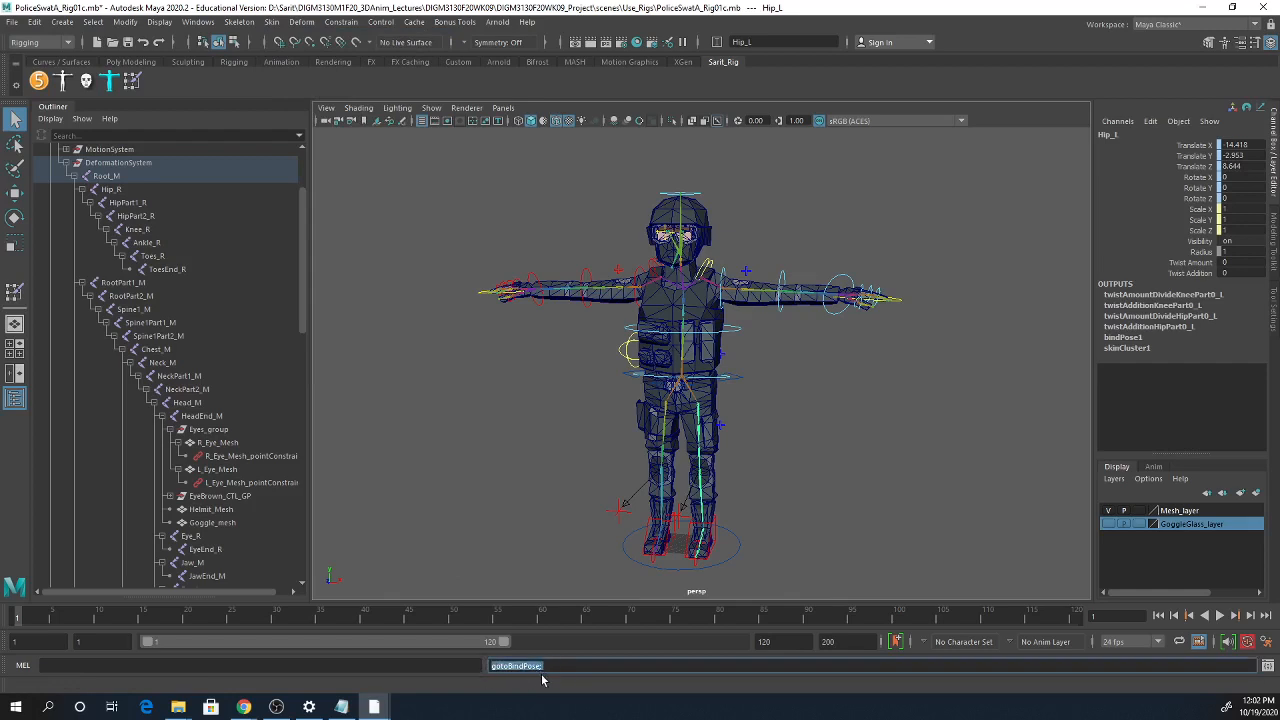
{"action": "left_click", "coordinate": [869, 449]}
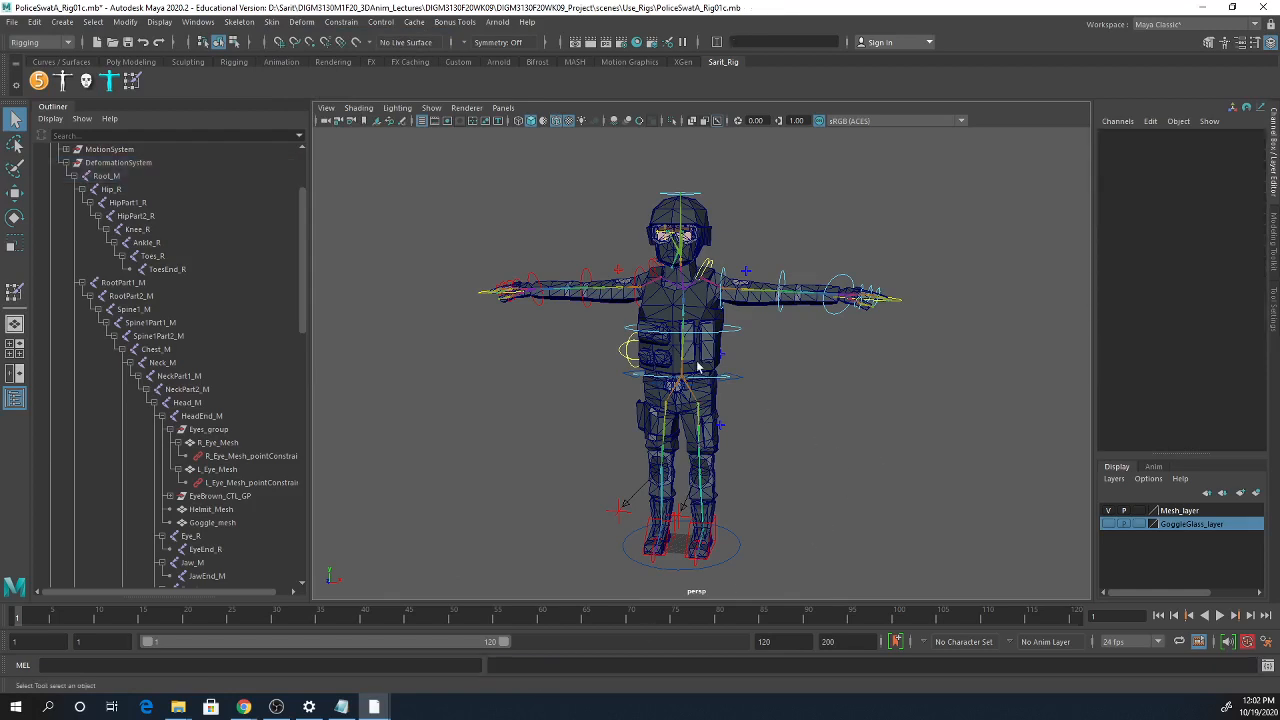
- Unbind the skin from Body_Mesh and the vertical, small and horizontal chest pouches
{"action": "left_click", "coordinate": [696, 366]}
{"action": "left_click", "coordinate": [708, 358], "text": "shift"}
{"action": "left_click", "coordinate": [662, 360], "text": "shift"}
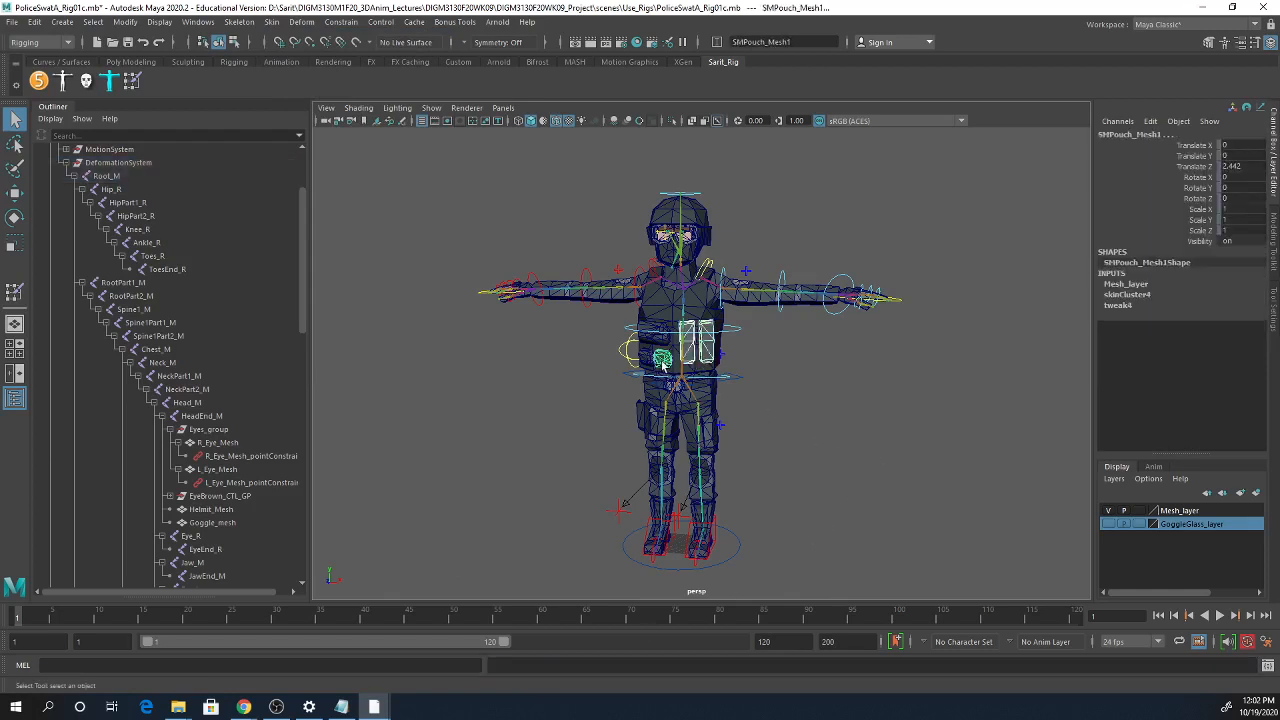
{"action": "left_click", "coordinate": [655, 335], "text": "shift"}
{"action": "left_click", "coordinate": [738, 390], "text": "shift"}
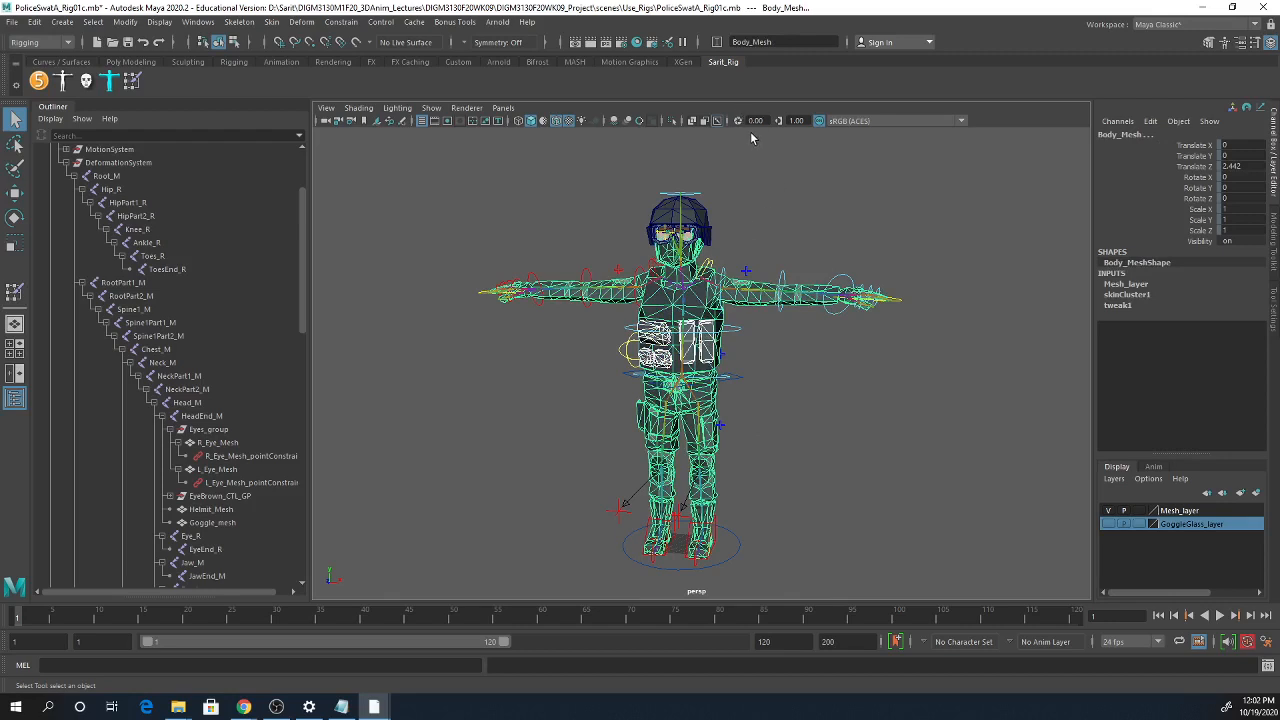
{"action": "left_click", "coordinate": [301, 22]}
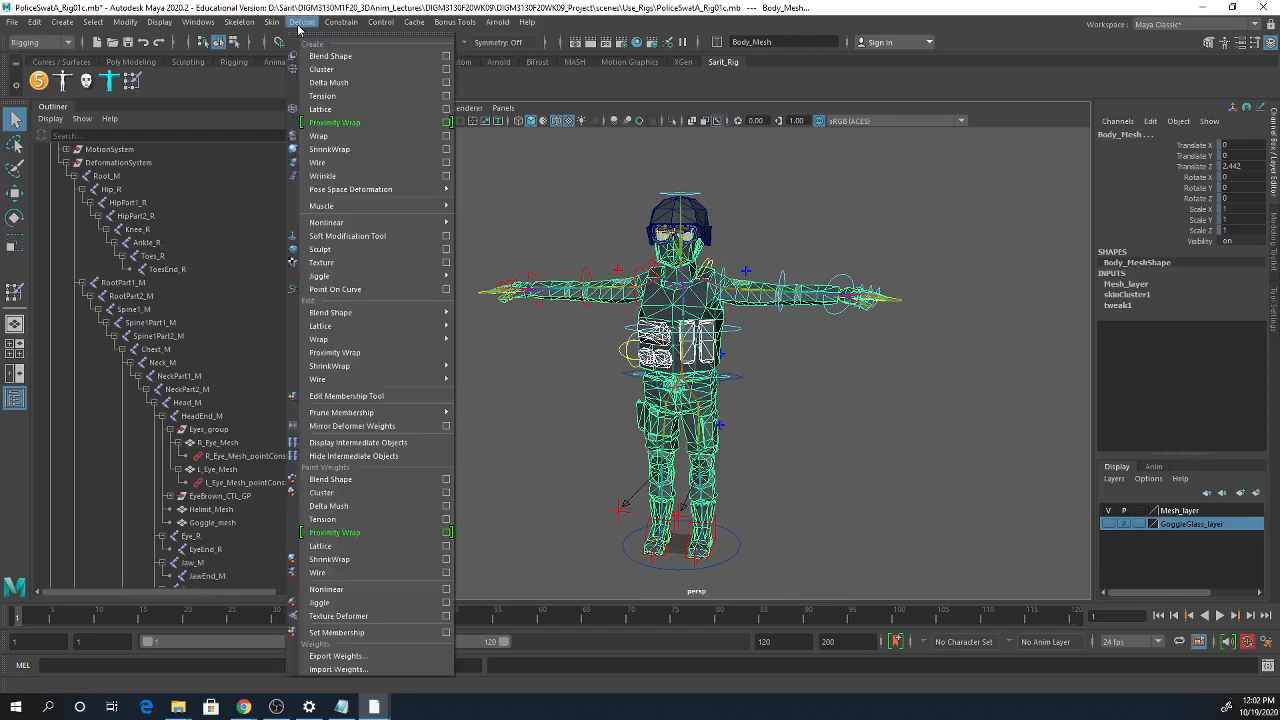
{"action": "mouse_move", "coordinate": [272, 22]}
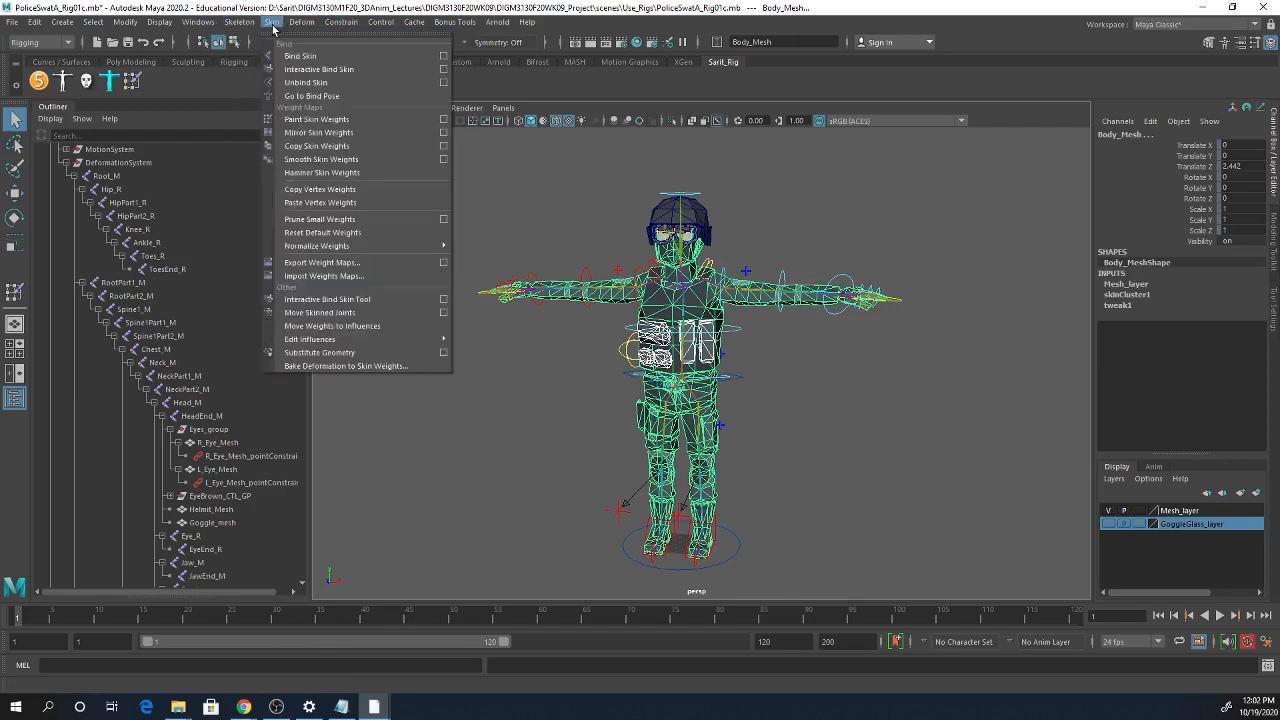
{"action": "left_click", "coordinate": [300, 82]}
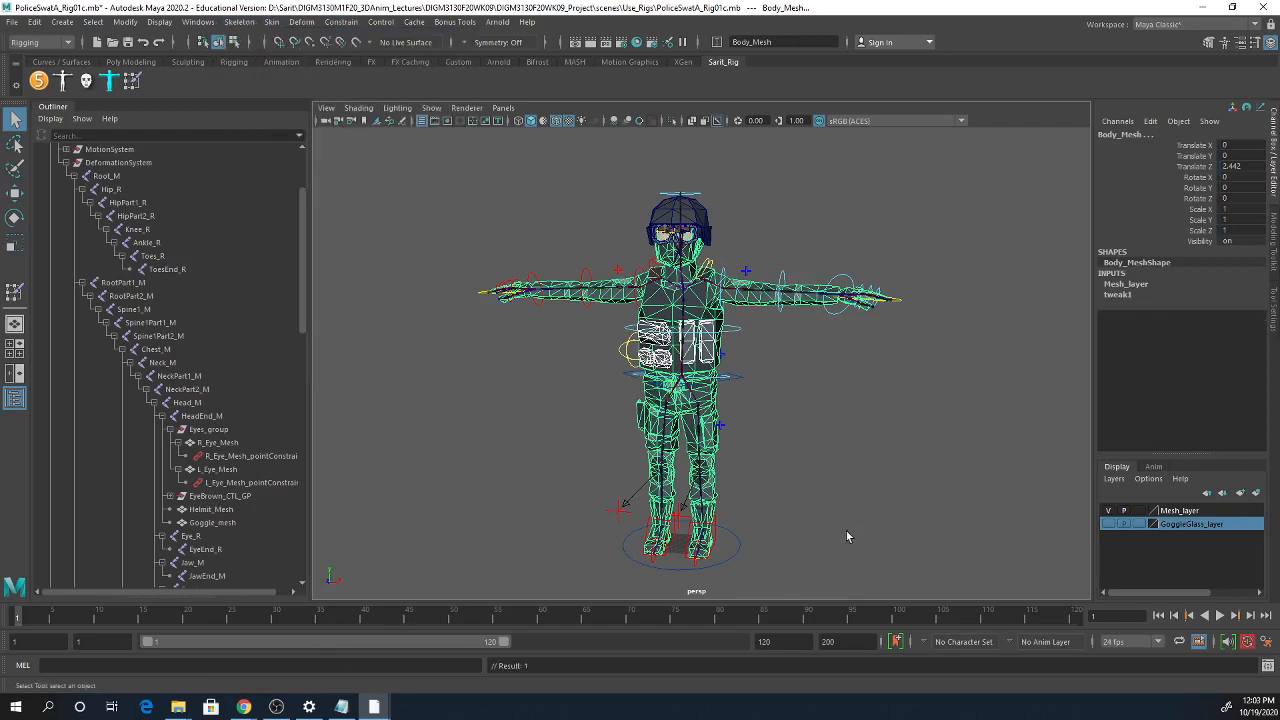
{"action": "left_click", "coordinate": [852, 490]}
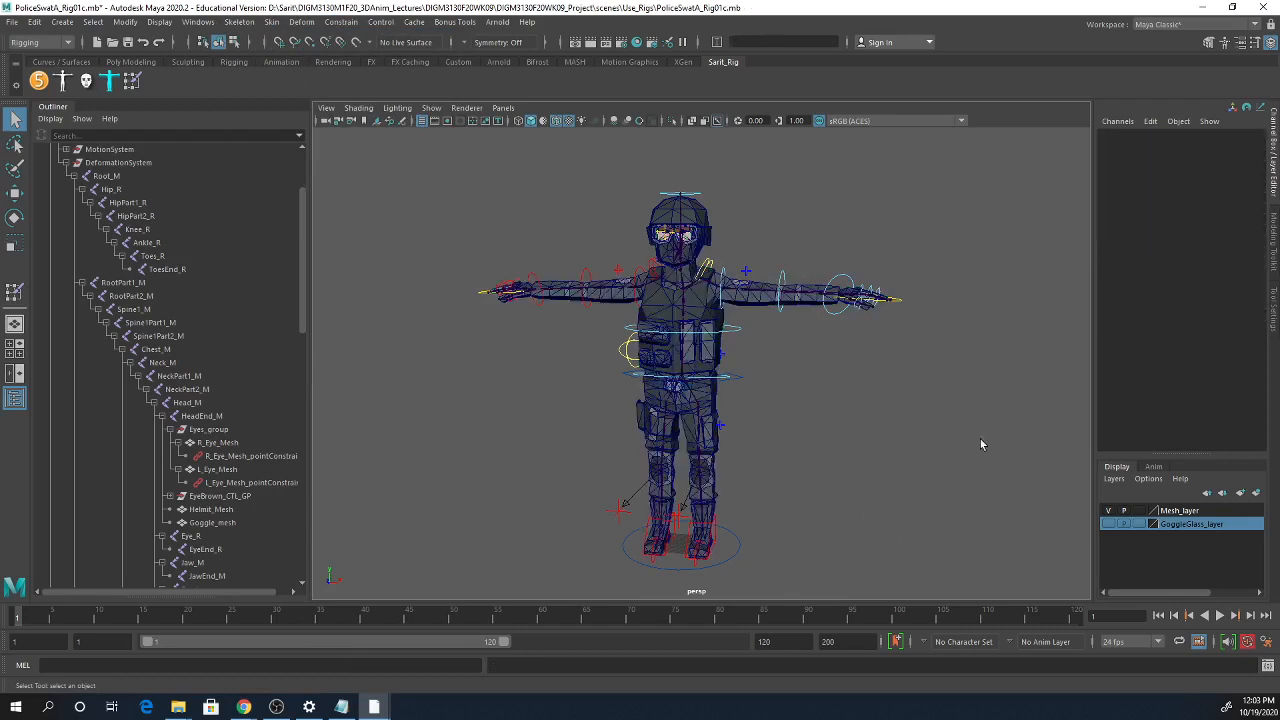
- Delete the construction history of Body_Mesh and the chest pouches and freeze their transformations
{"action": "left_click", "coordinate": [690, 295]}
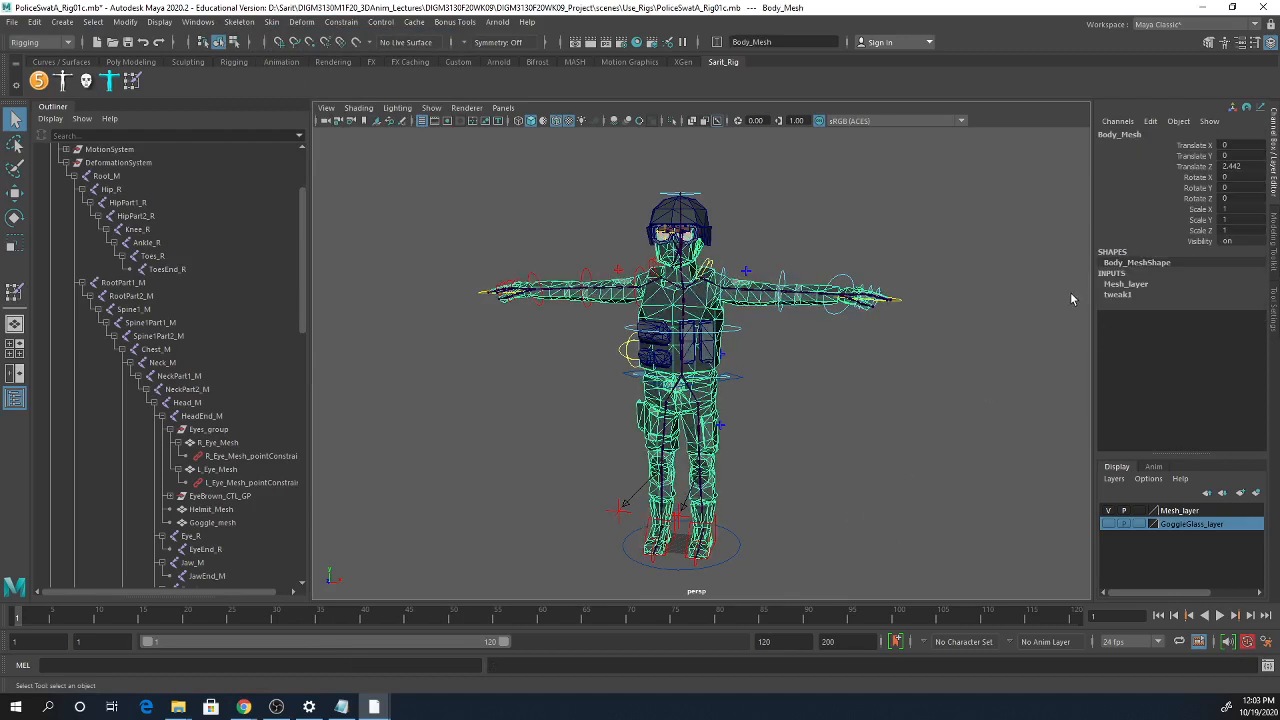
{"action": "left_click", "coordinate": [712, 352], "text": "shift"}
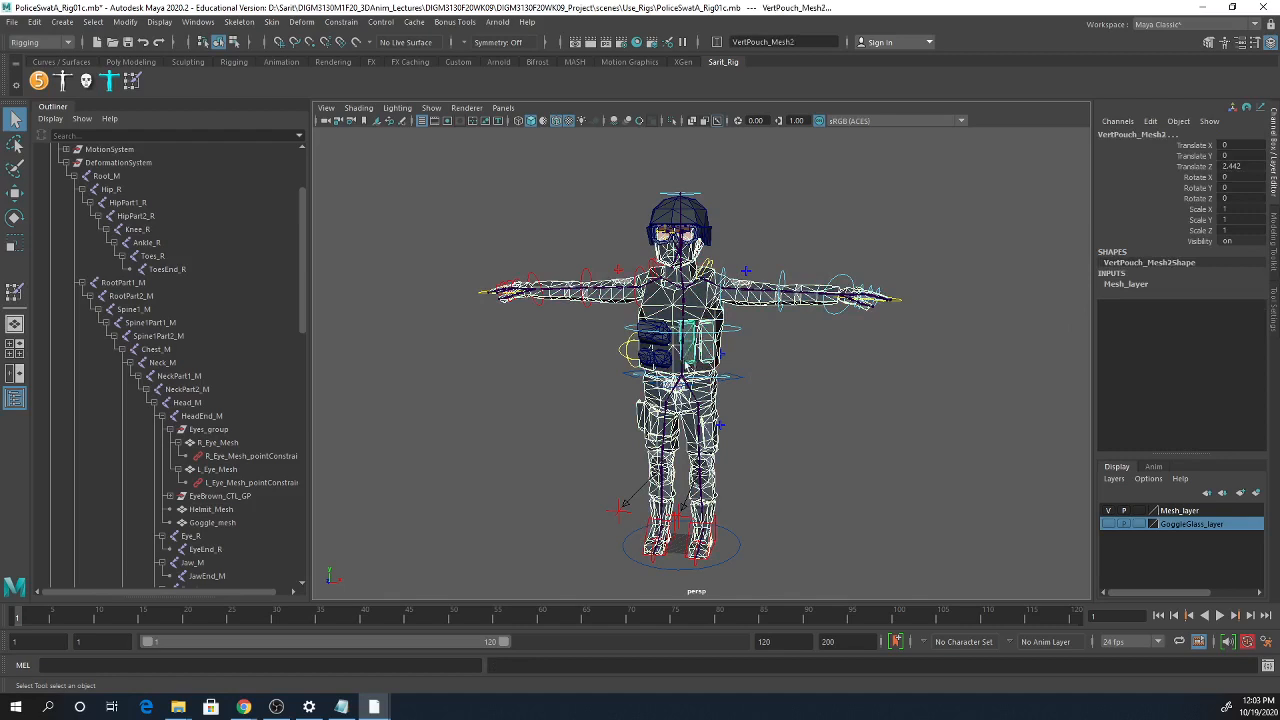
{"action": "left_click", "coordinate": [666, 361], "text": "shift"}
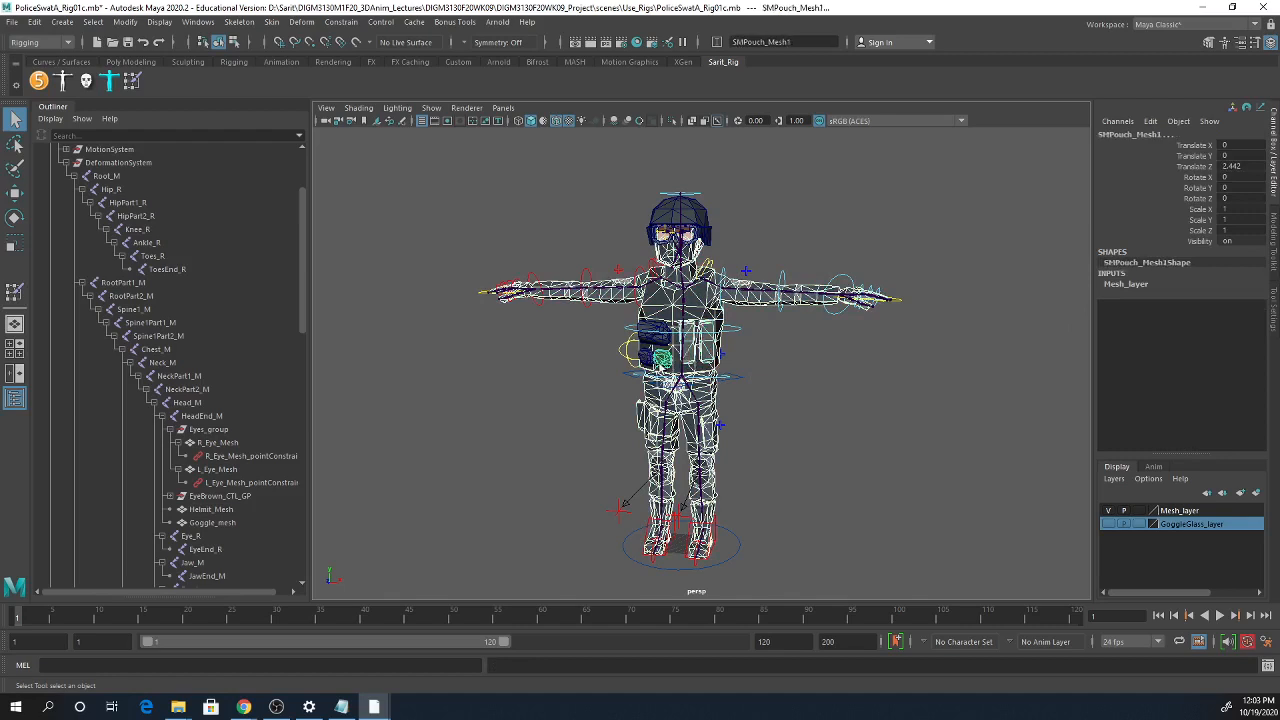
{"action": "left_click", "coordinate": [655, 335], "text": "shift"}
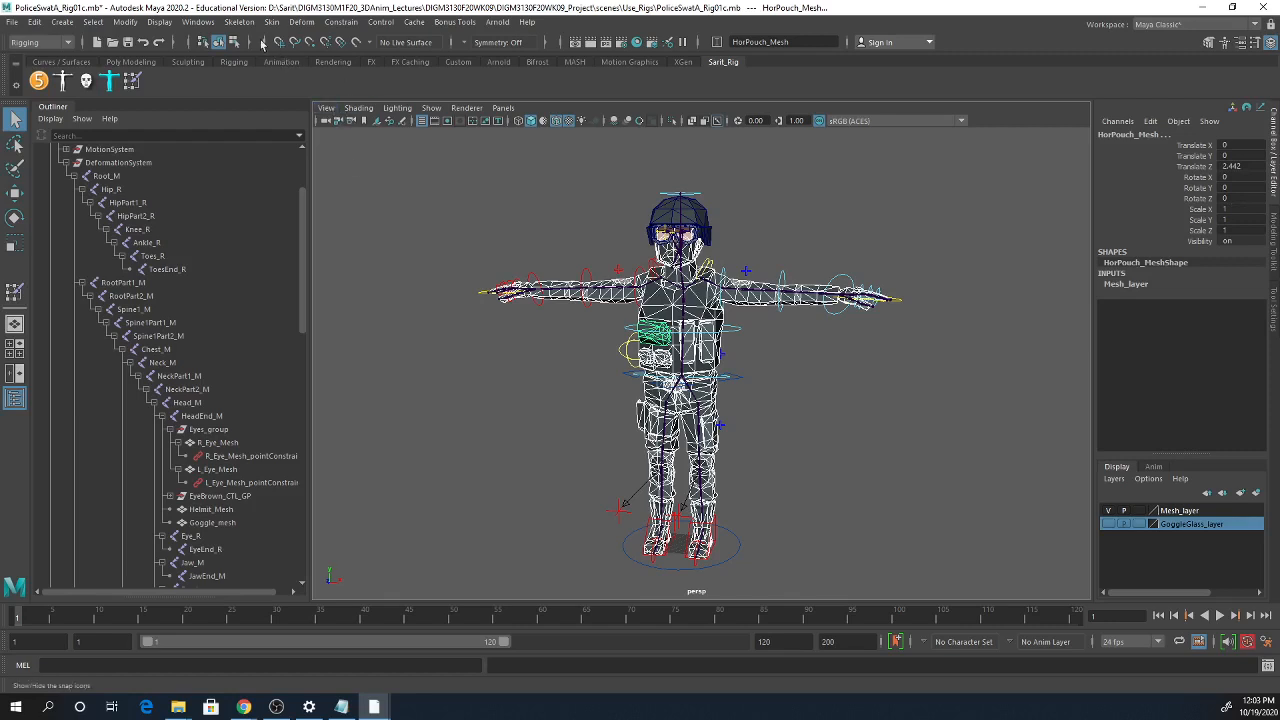
{"action": "left_click", "coordinate": [35, 21]}
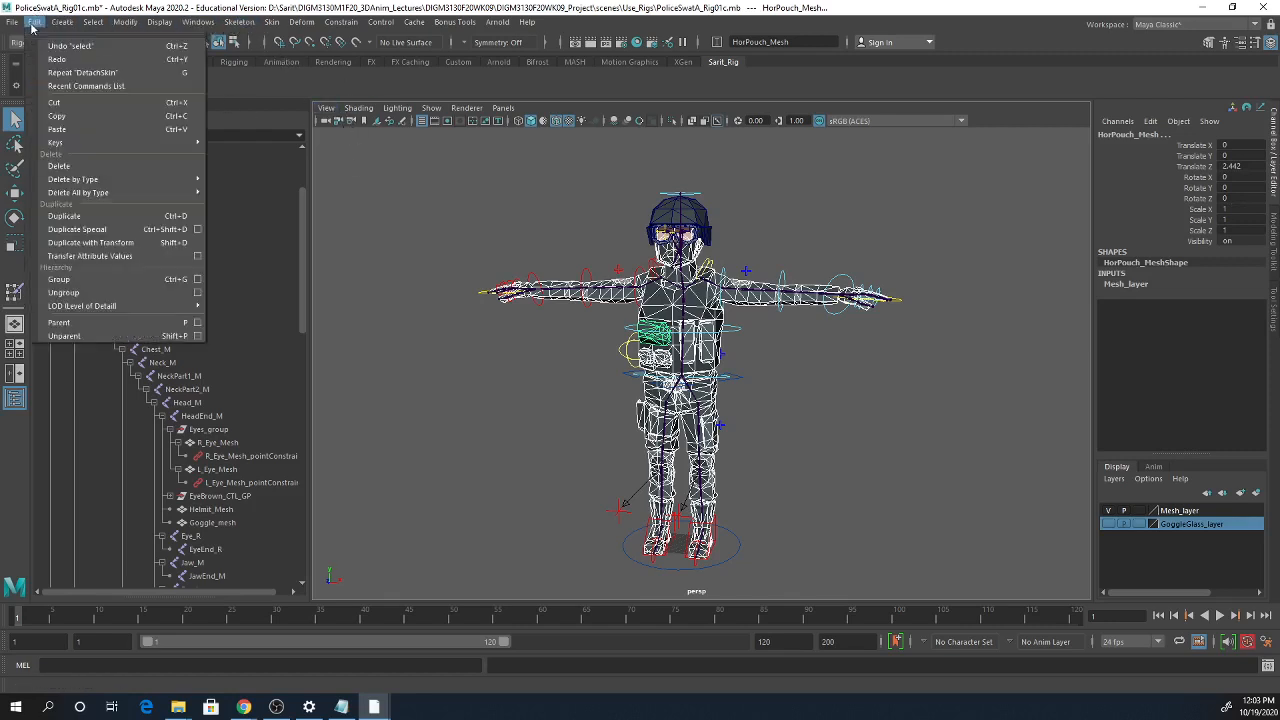
{"action": "mouse_move", "coordinate": [150, 172]}
{"action": "left_click", "coordinate": [278, 190]}
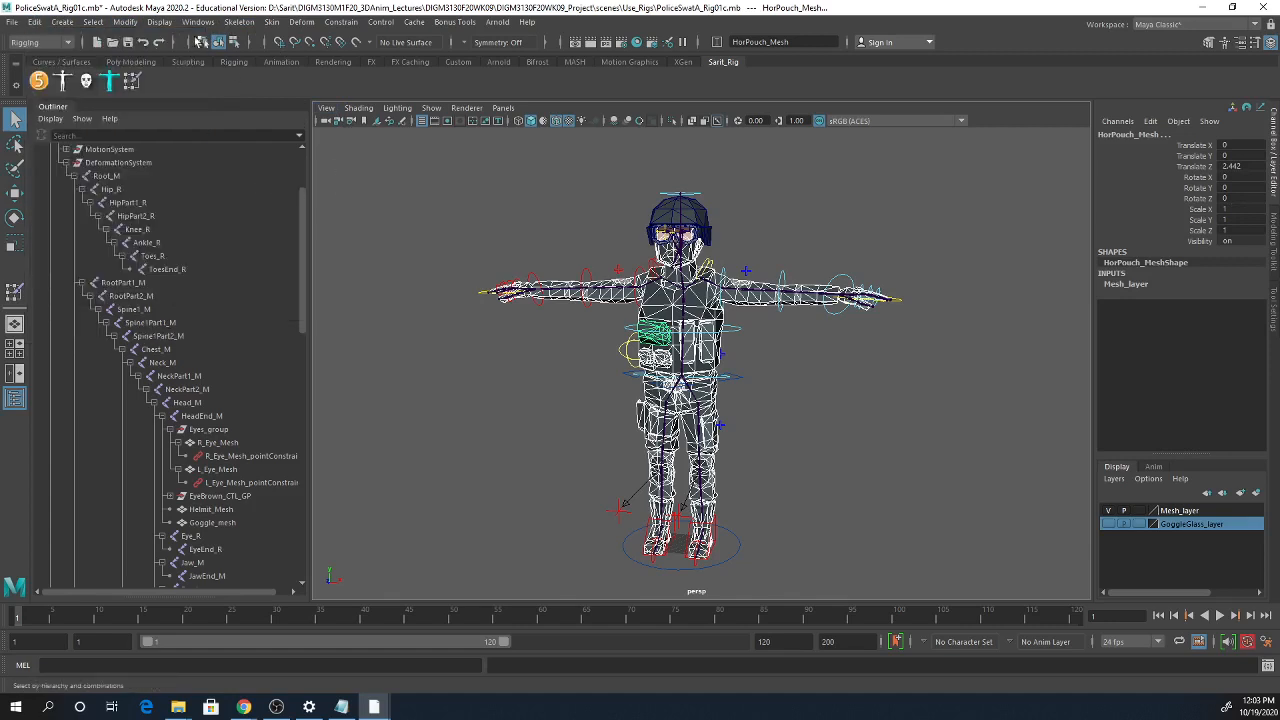
{"action": "left_click", "coordinate": [125, 21]}
{"action": "left_click", "coordinate": [170, 82]}
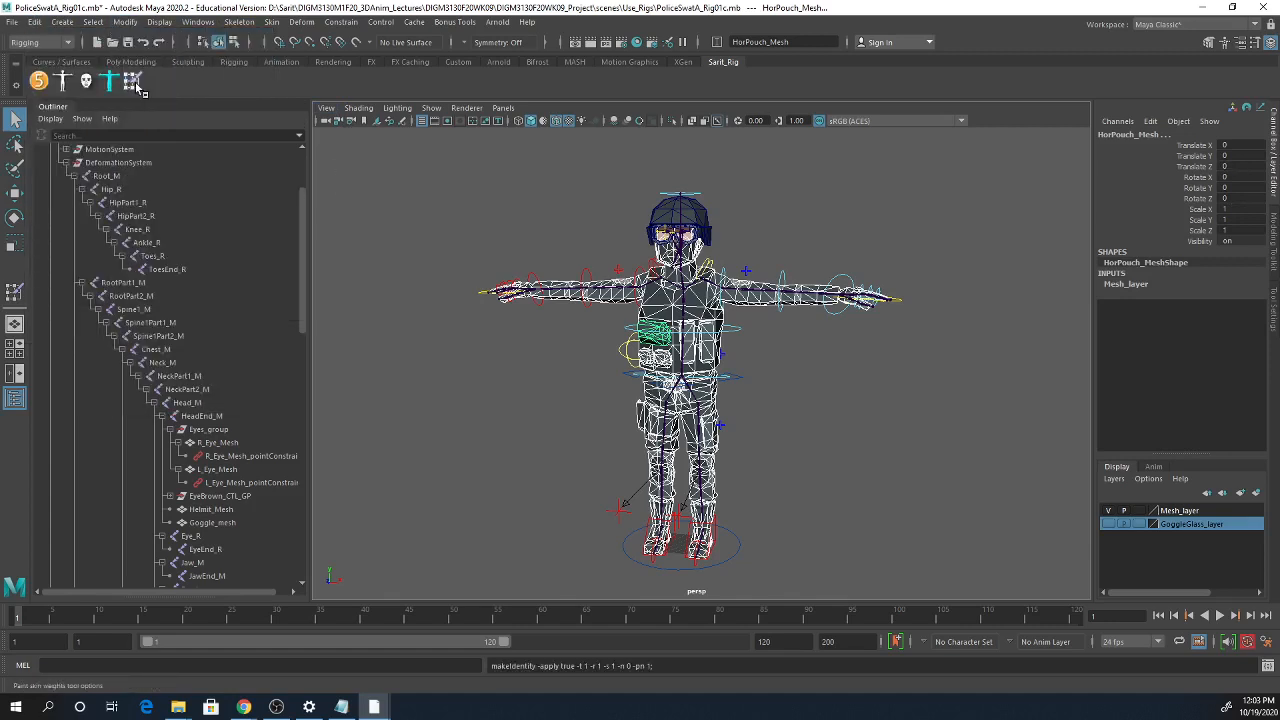
{"action": "left_click", "coordinate": [834, 442]}
- Bind the chest pouches and Body_Mesh to the Root_M joint hierarchy with max influences set to 3, using closest distance
{"action": "right_click_drag", "start_coordinate": [770, 444], "coordinate": [948, 463], "text": "alt"}
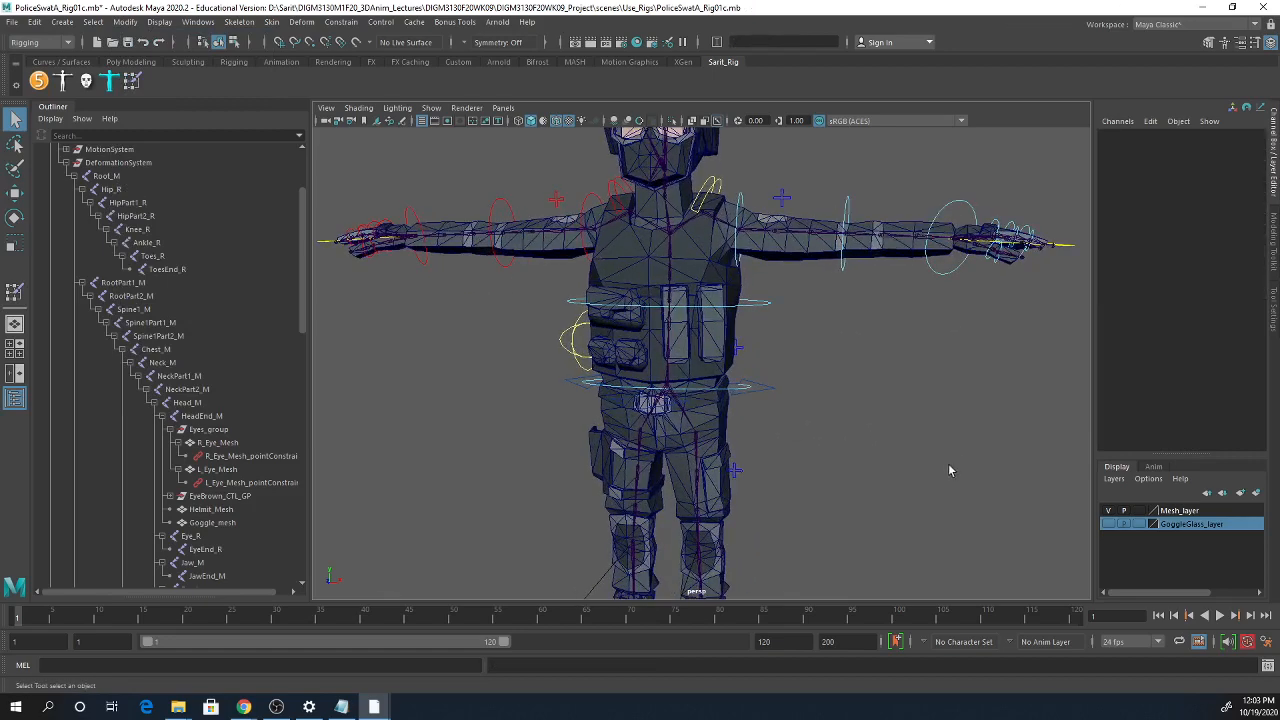
{"action": "right_click_drag", "start_coordinate": [805, 404], "coordinate": [742, 457], "text": "alt"}
{"action": "scroll", "coordinate": [742, 463], "scroll_direction": "up", "scroll_amount": 2}
{"action": "left_click", "coordinate": [680, 410]}
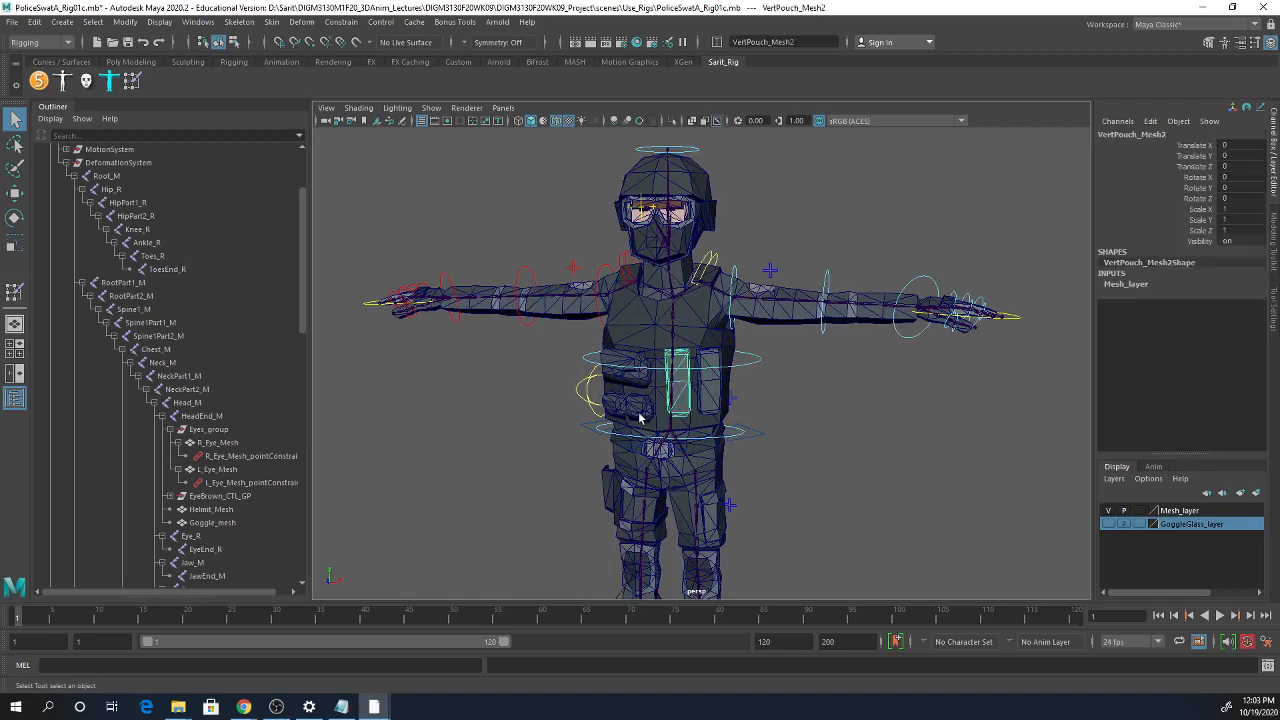
{"action": "left_click", "coordinate": [639, 413], "text": "shift"}
{"action": "left_click", "coordinate": [617, 405], "text": "shift"}
{"action": "left_click", "coordinate": [628, 378], "text": "shift"}
{"action": "left_click", "coordinate": [705, 386], "text": "shift"}
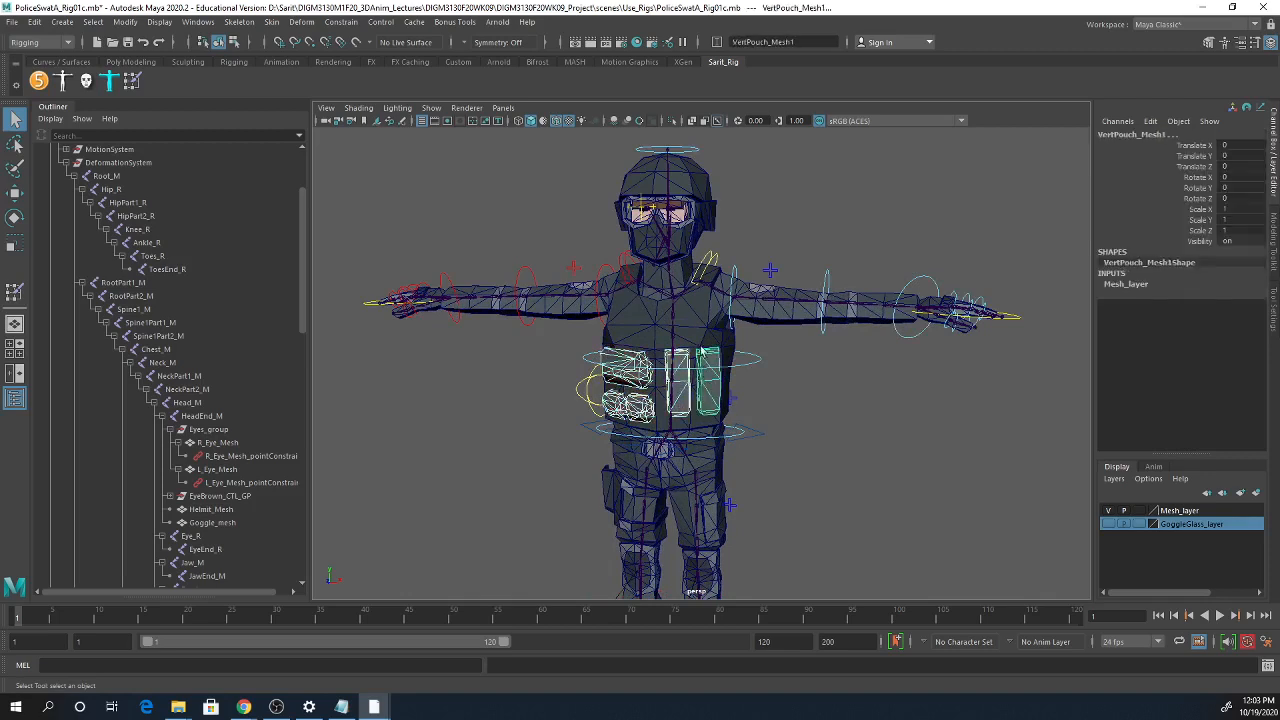
{"action": "left_click", "coordinate": [700, 339], "text": "shift"}
{"action": "left_click", "coordinate": [675, 440], "text": "shift"}
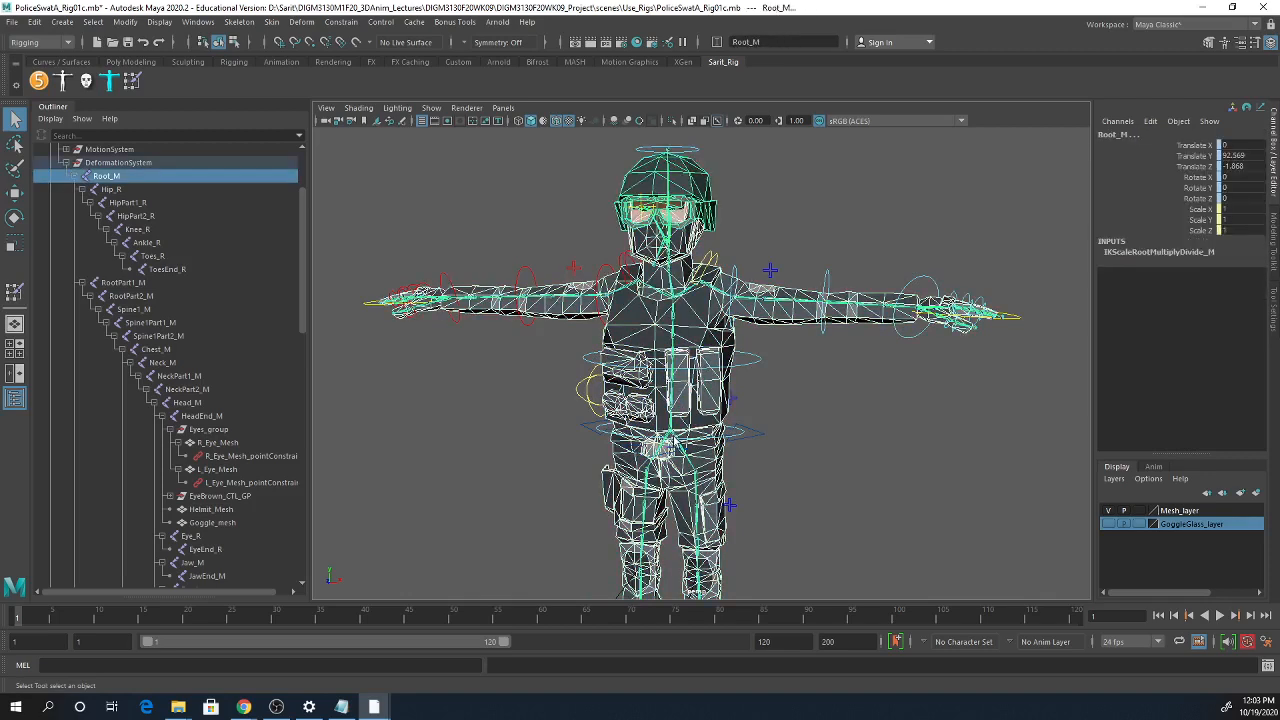
{"action": "left_click", "coordinate": [272, 23]}
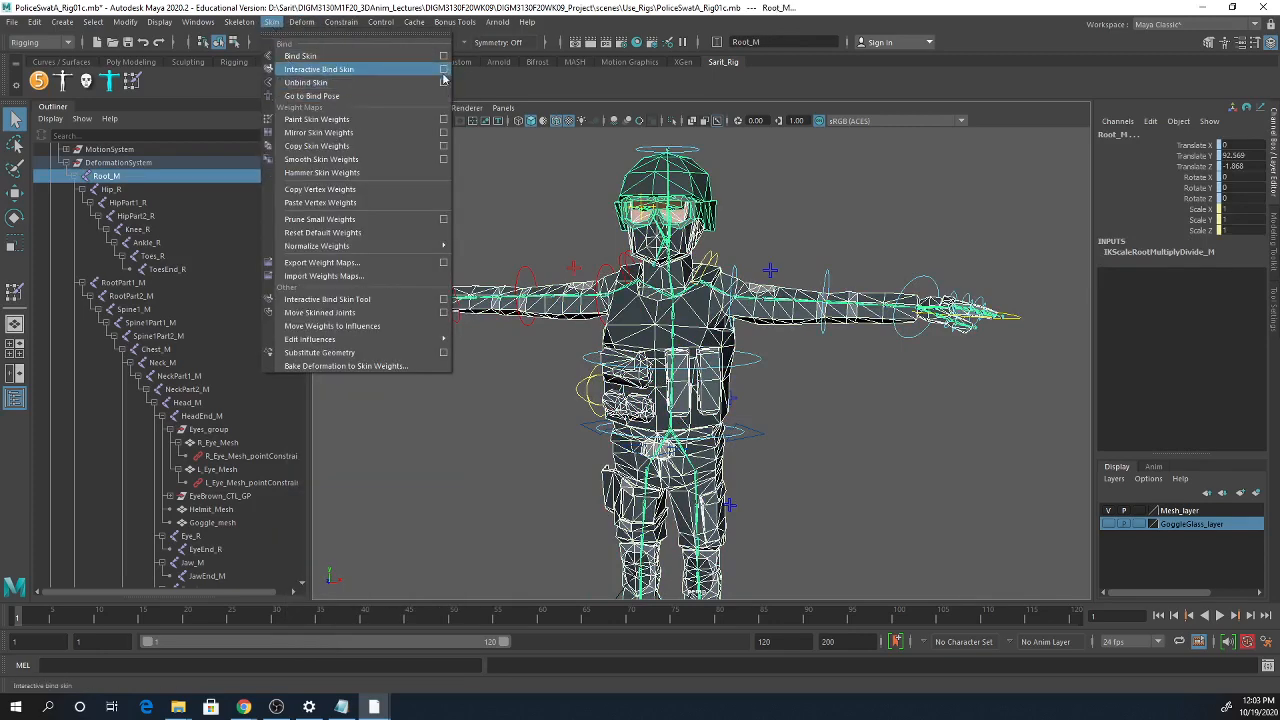
{"action": "left_click", "coordinate": [443, 56]}
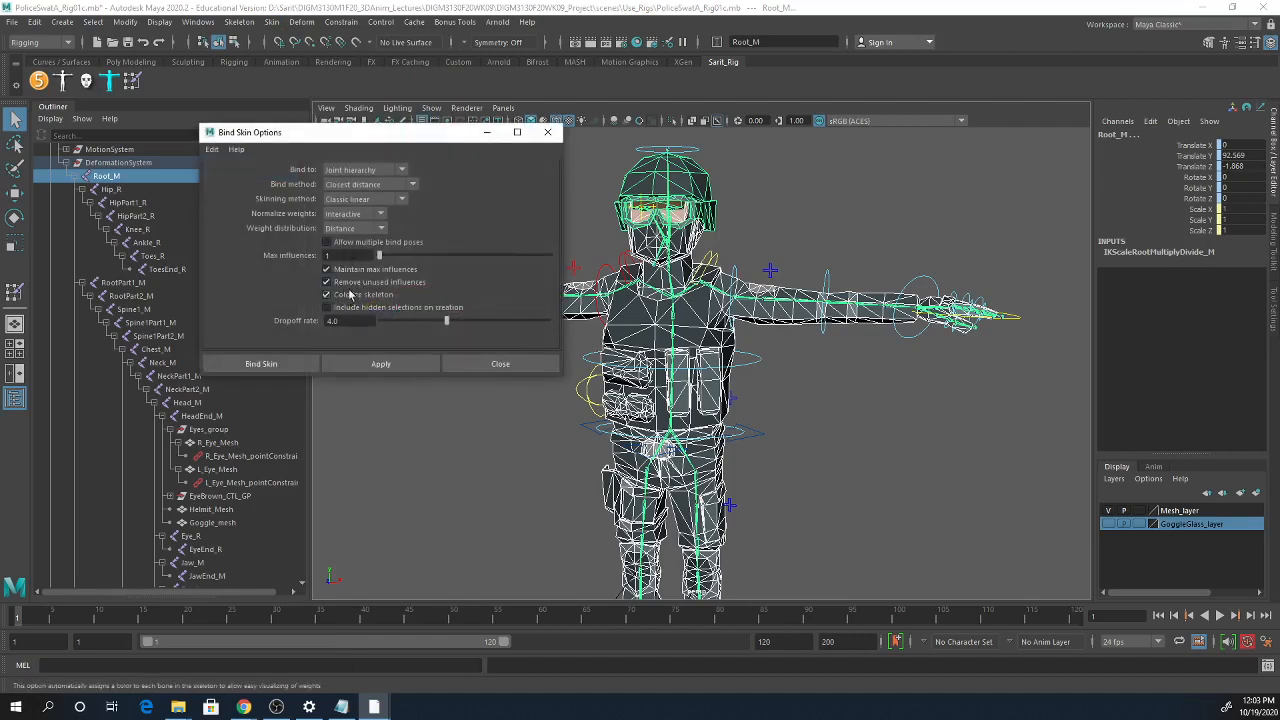
{"action": "left_click", "coordinate": [345, 255]}
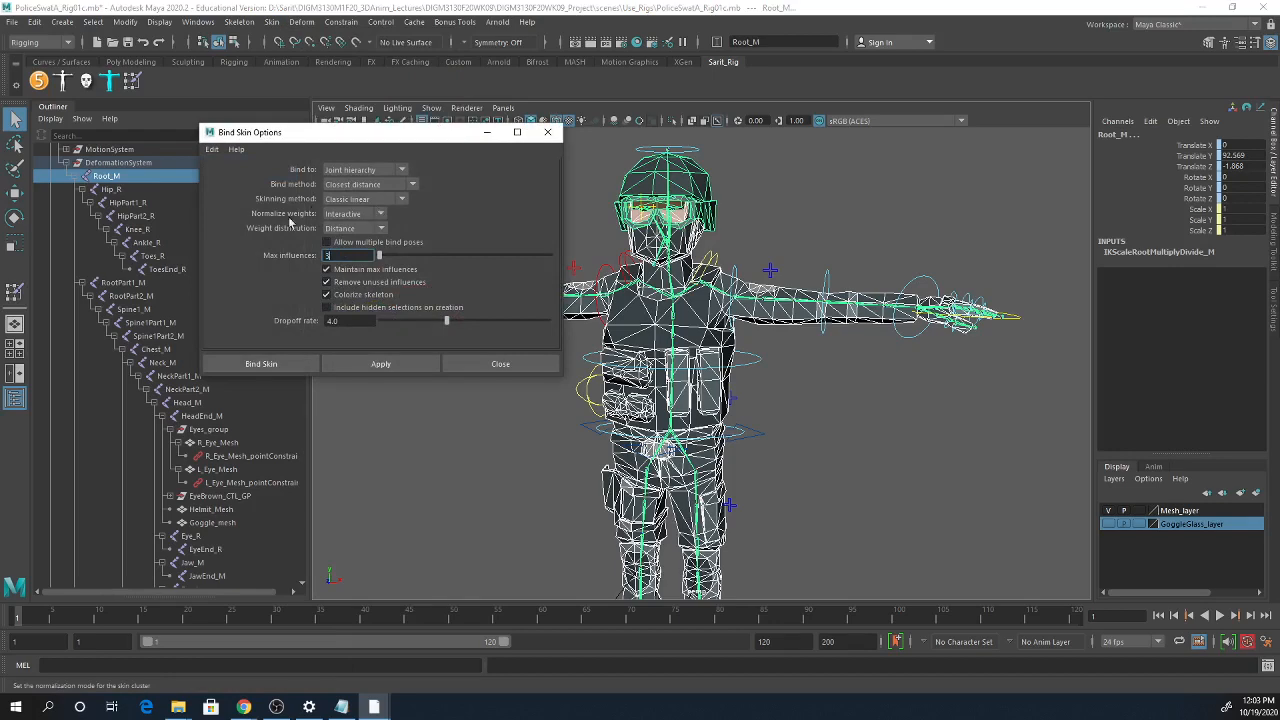
{"action": "left_click", "coordinate": [362, 369]}
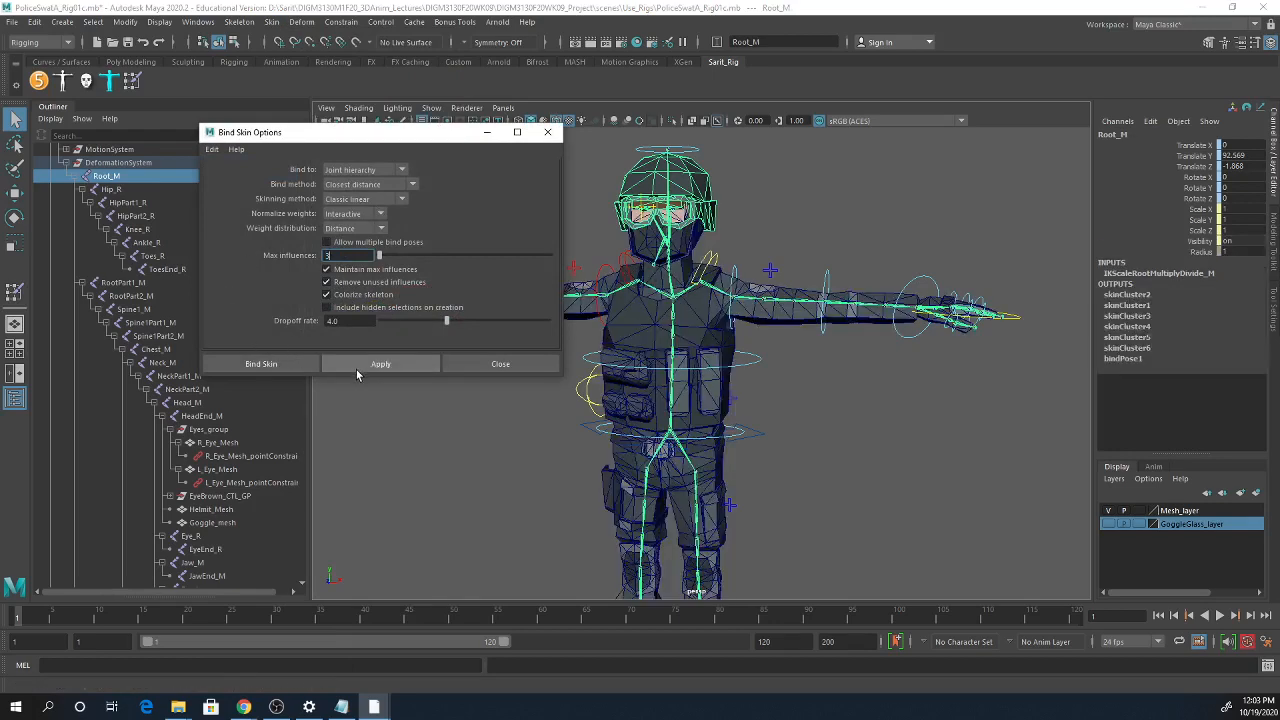
{"action": "left_click", "coordinate": [487, 368]}
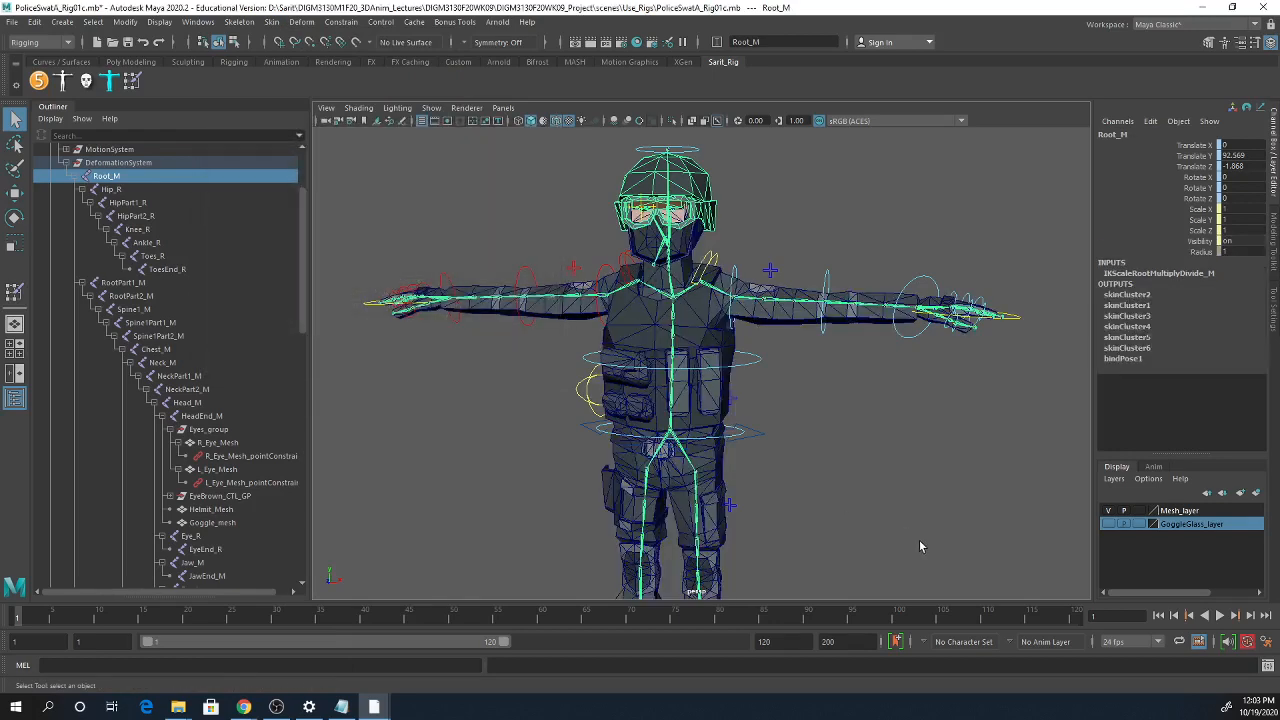
- Raise the IKLeg_L control to about Translate Y 24.8 and Translate Z 7.6 so the left knee bends
{"action": "left_click_drag", "start_coordinate": [919, 539], "coordinate": [744, 433], "text": "alt"}
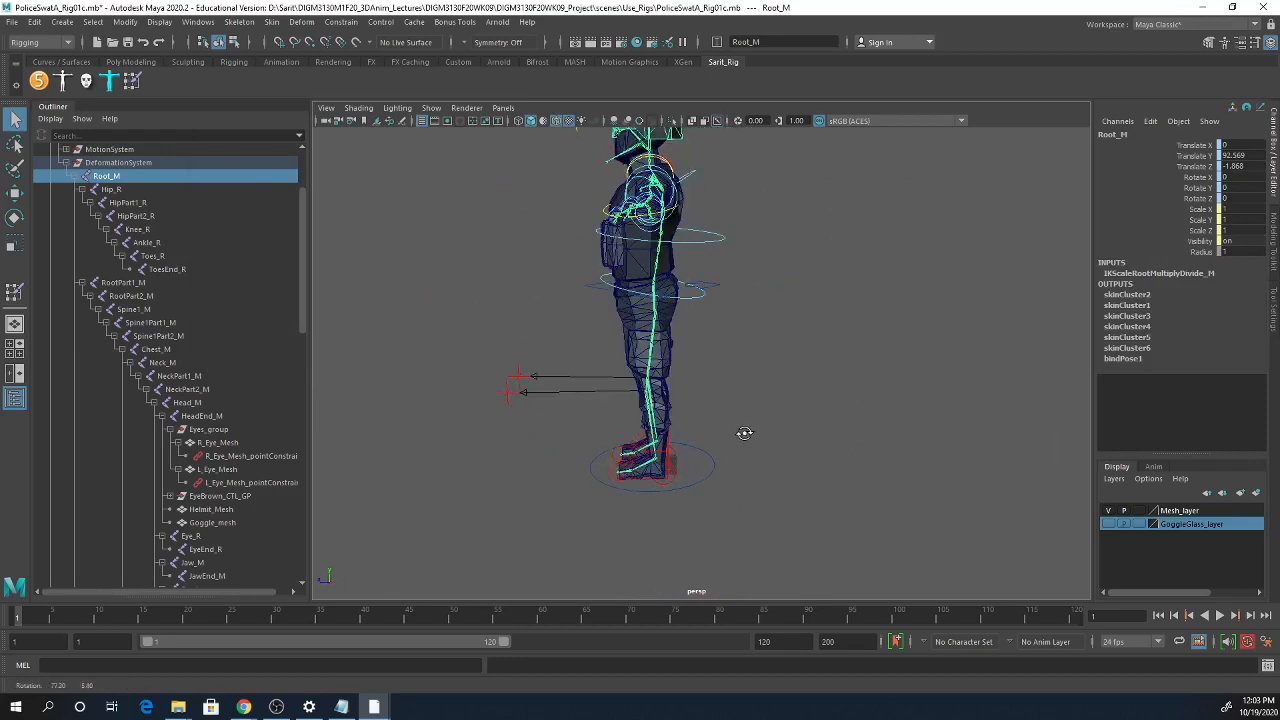
{"action": "left_click", "coordinate": [668, 477]}
{"action": "key", "text": "w"}
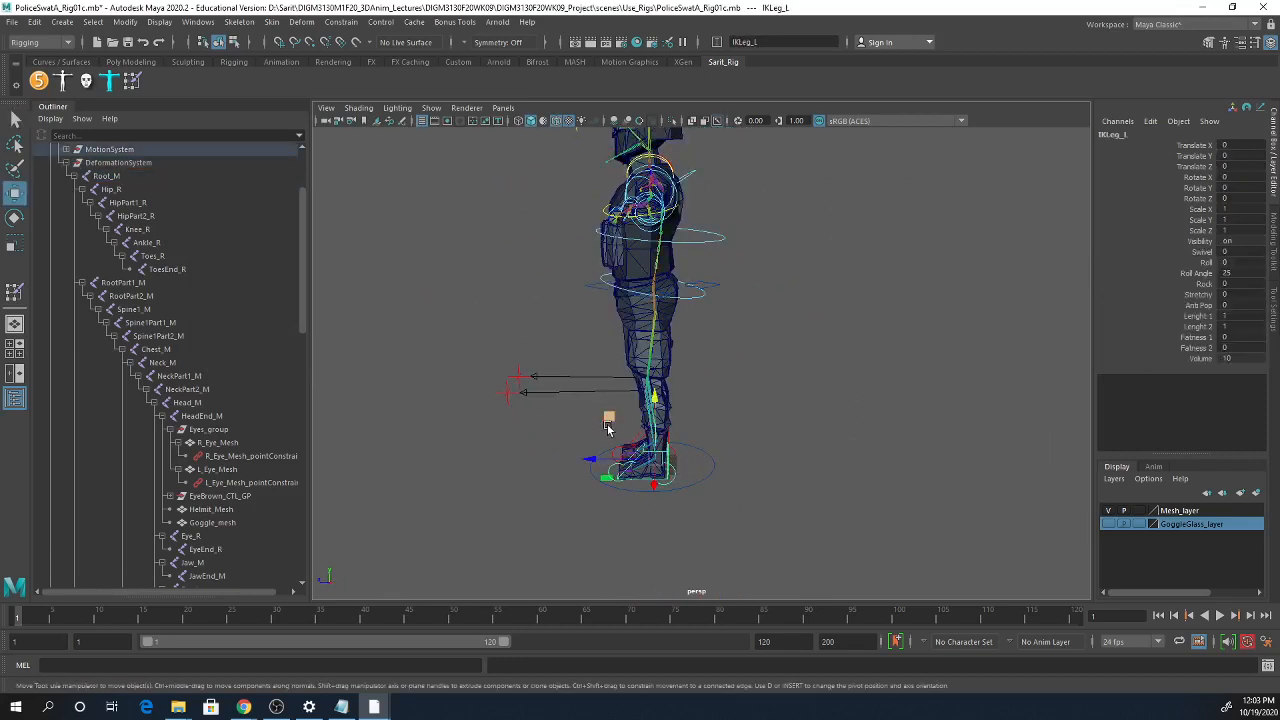
{"action": "middle_click_drag", "start_coordinate": [608, 420], "coordinate": [602, 381]}
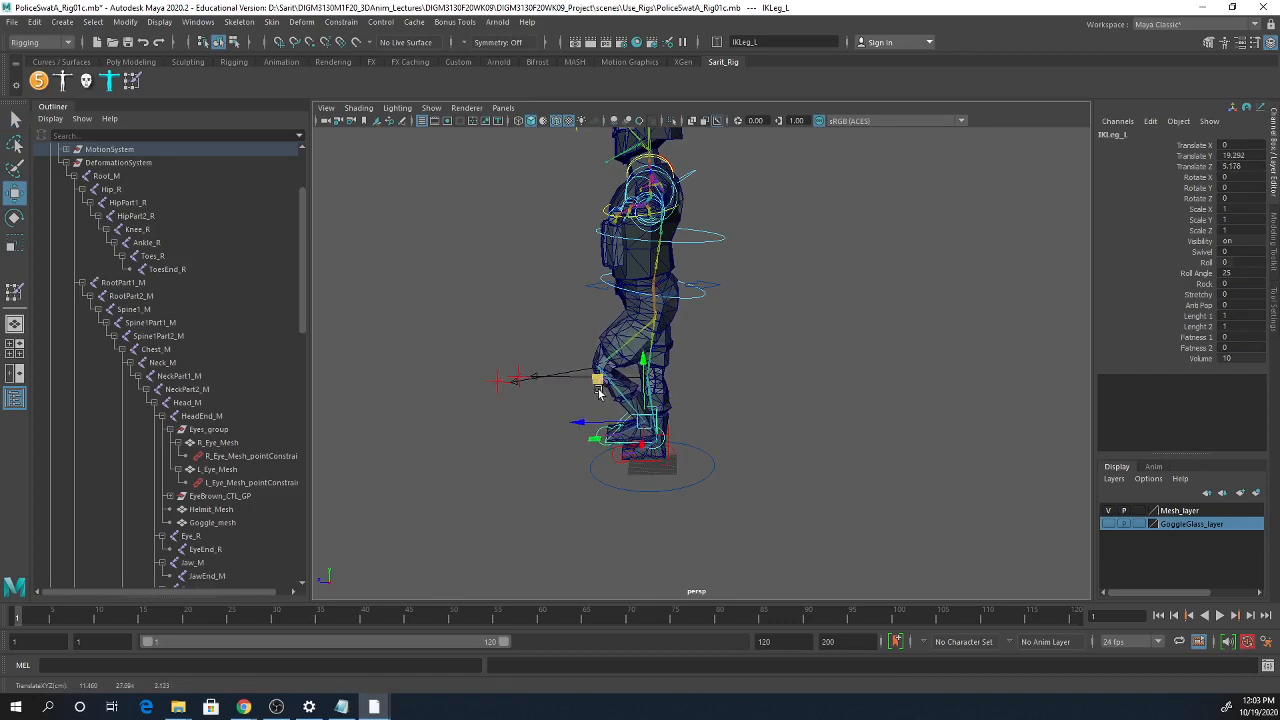
{"action": "left_click_drag", "start_coordinate": [602, 381], "coordinate": [595, 368]}
- Select Body_Mesh and open the Paint Skin Weights tool settings to work on the bent left leg
{"action": "right_click_drag", "start_coordinate": [601, 386], "coordinate": [951, 437], "text": "alt"}
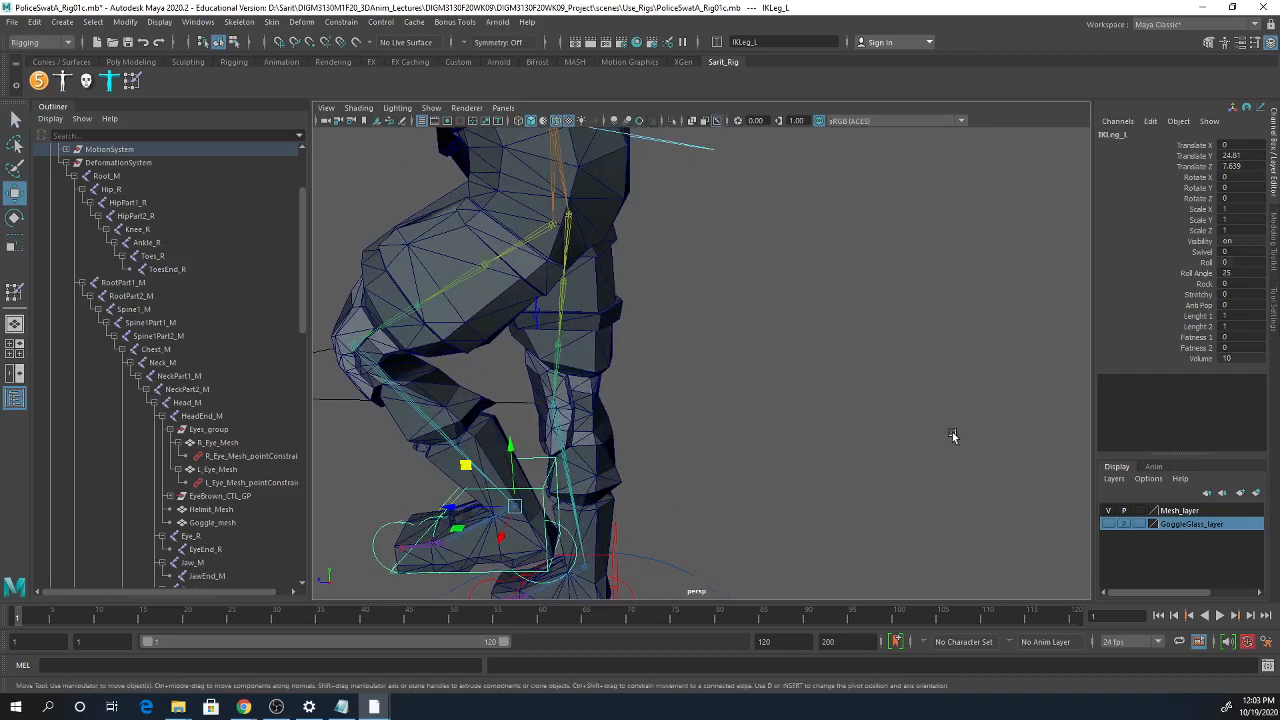
{"action": "middle_click_drag", "start_coordinate": [756, 440], "coordinate": [867, 425], "text": "alt"}
{"action": "left_click_drag", "start_coordinate": [866, 424], "coordinate": [837, 420], "text": "alt"}
{"action": "middle_click_drag", "start_coordinate": [736, 412], "coordinate": [906, 405], "text": "alt"}
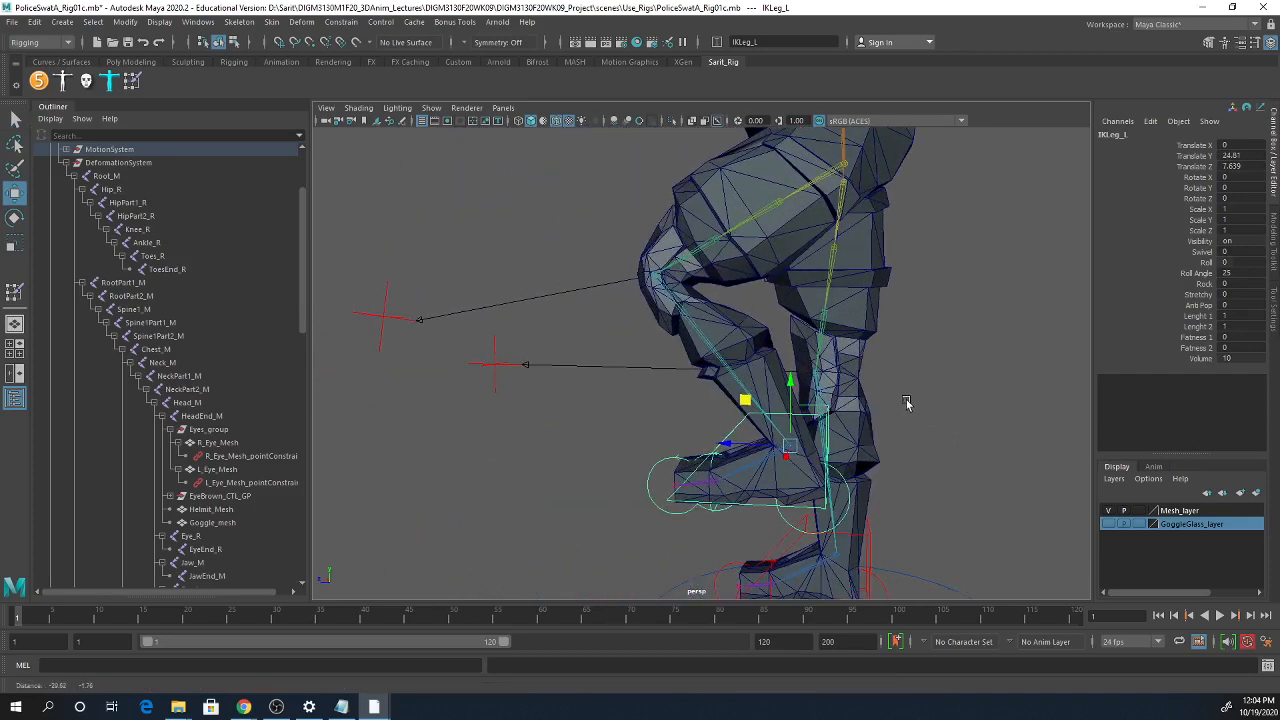
{"action": "left_click_drag", "start_coordinate": [906, 405], "coordinate": [862, 422], "text": "alt"}
{"action": "left_click", "coordinate": [703, 372]}
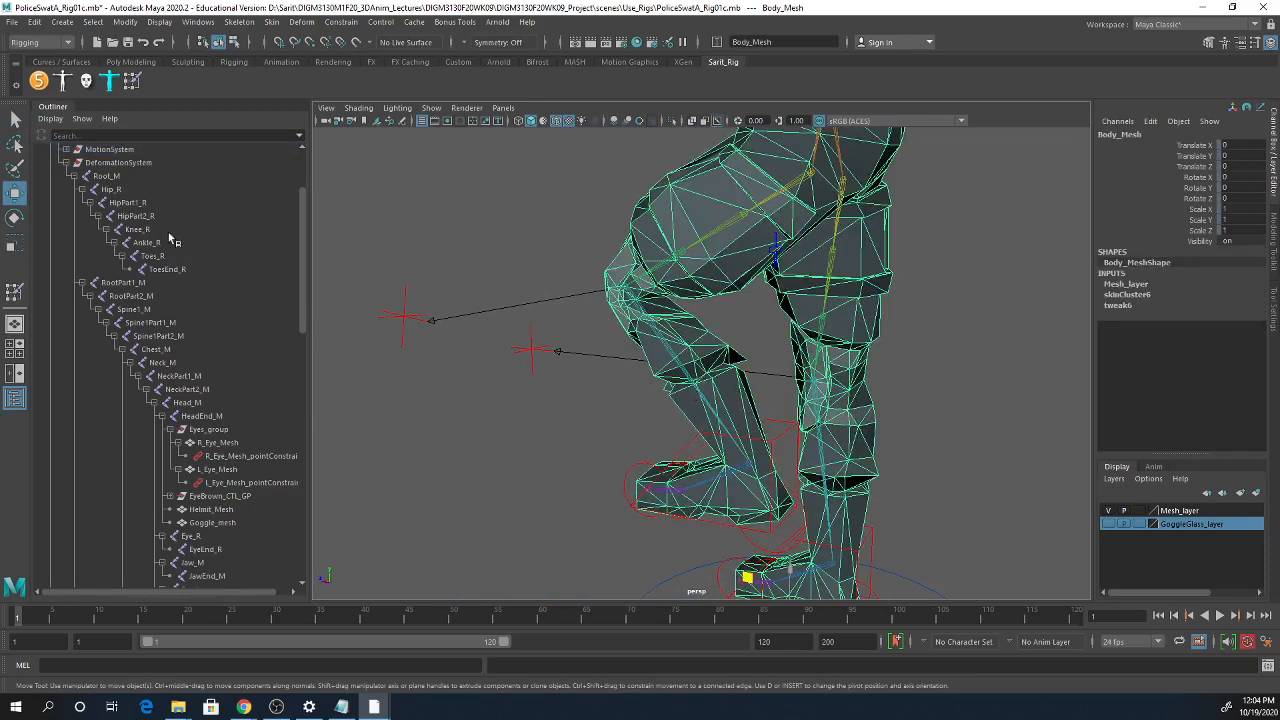
{"action": "double_click", "coordinate": [14, 292]}
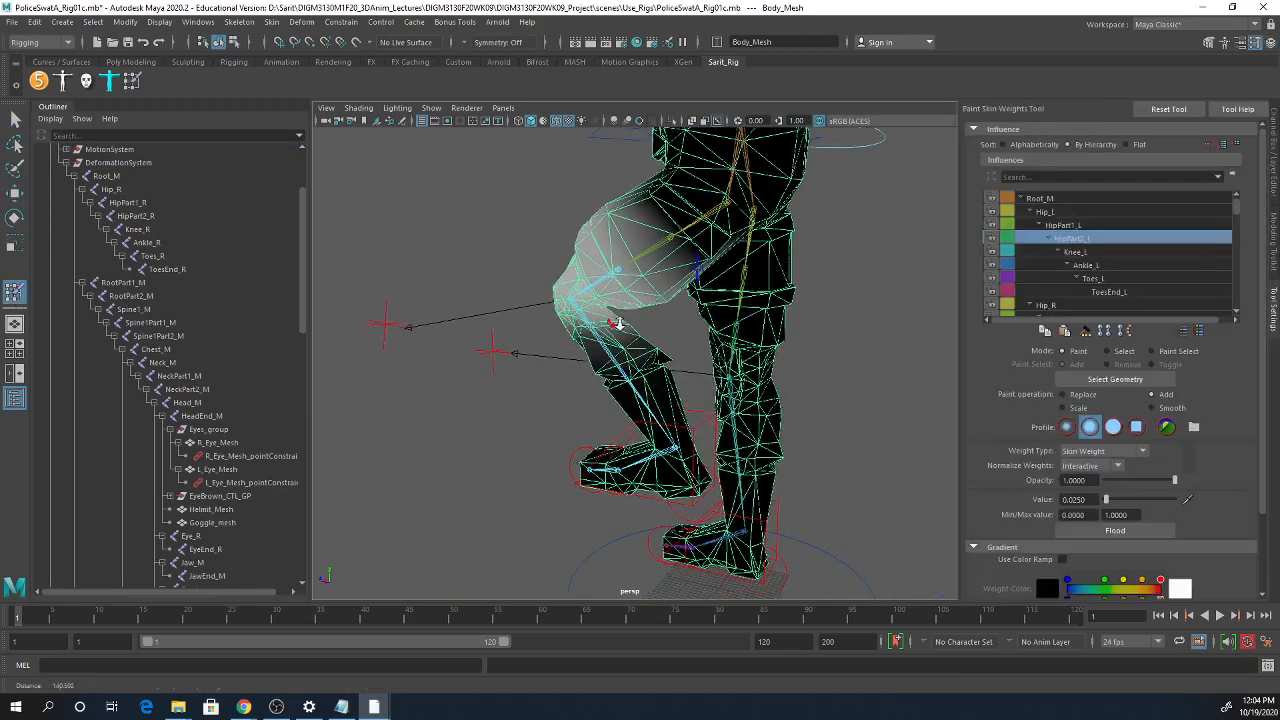
- Choose Knee_L as the influence to paint and set the brush value to 0.1
{"action": "right_click_drag", "start_coordinate": [617, 323], "coordinate": [729, 325], "text": "alt"}
{"action": "left_click_drag", "start_coordinate": [733, 322], "coordinate": [603, 300], "text": "alt"}
{"action": "right_click", "coordinate": [554, 272]}
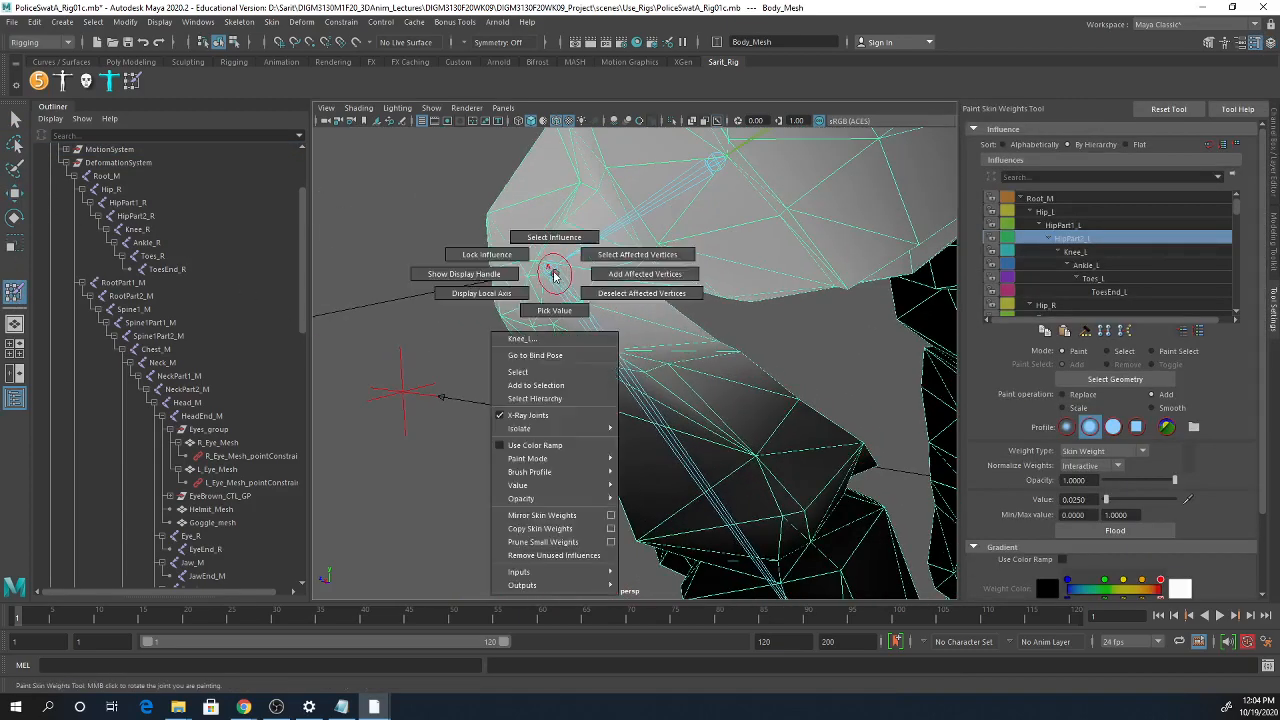
{"action": "left_click", "coordinate": [571, 229]}
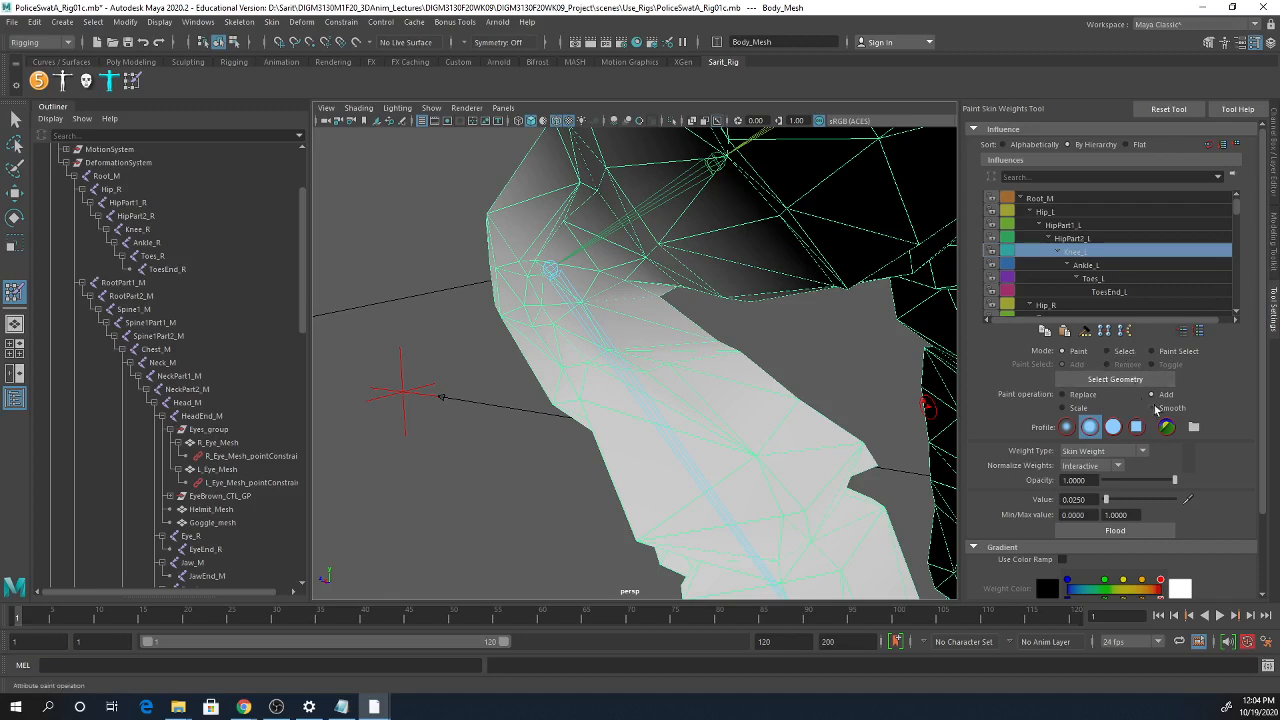
{"action": "left_click_drag", "start_coordinate": [1094, 499], "coordinate": [963, 505]}
{"action": "type", "text": ".1"}
{"action": "key", "text": "Return"}
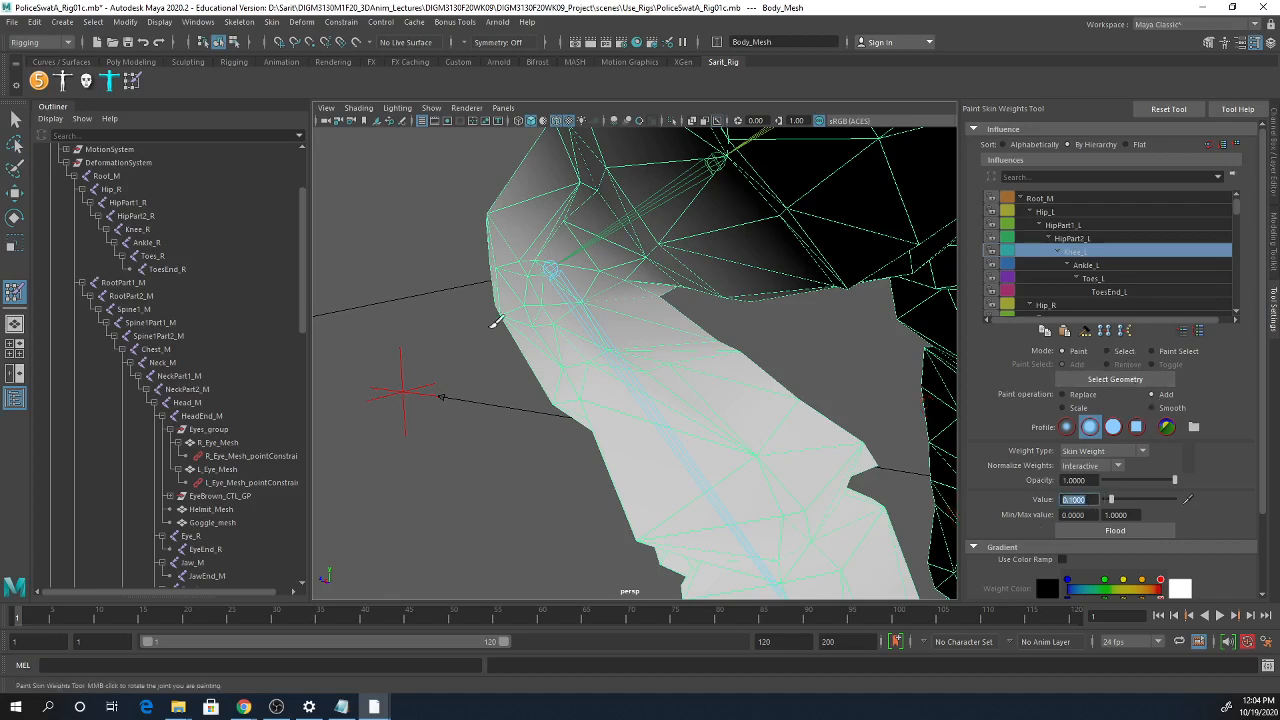
- Add Knee_L weight to the Body_Mesh vertices just below the left knee, on its side and back
{"action": "left_click", "coordinate": [590, 337]}
{"action": "left_click", "coordinate": [630, 338]}
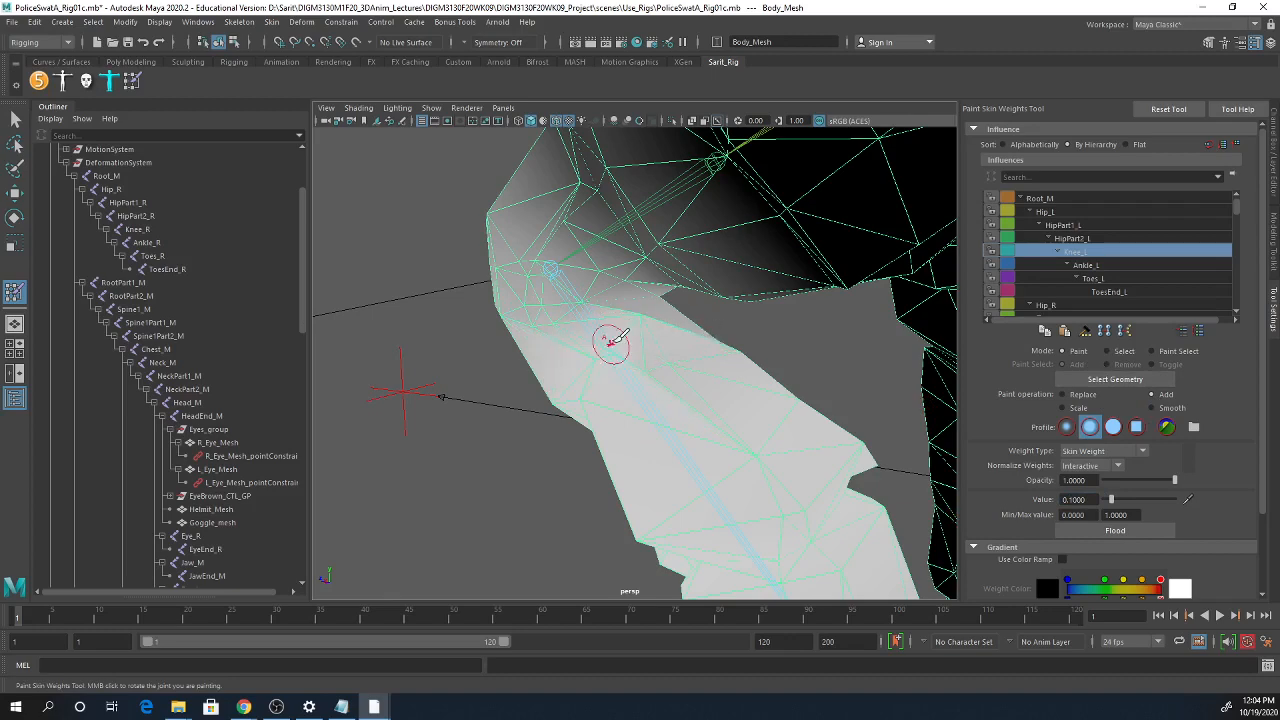
{"action": "left_click_drag", "start_coordinate": [634, 357], "coordinate": [643, 371], "text": "alt"}
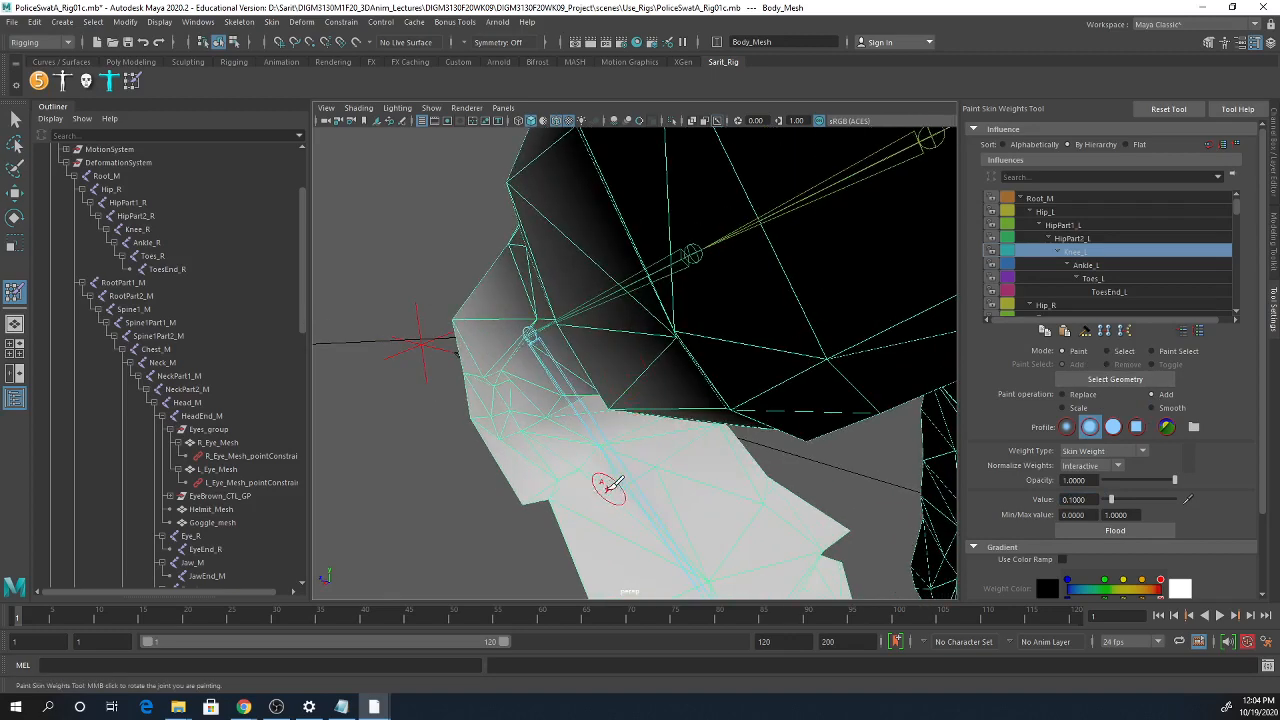
{"action": "left_click_drag", "start_coordinate": [826, 524], "coordinate": [860, 491], "text": "alt"}
{"action": "middle_click_drag", "start_coordinate": [858, 473], "coordinate": [826, 502], "text": "alt"}
{"action": "left_click_drag", "start_coordinate": [826, 502], "coordinate": [731, 491], "text": "alt"}
{"action": "left_click_drag", "start_coordinate": [586, 409], "coordinate": [512, 414], "text": "alt"}
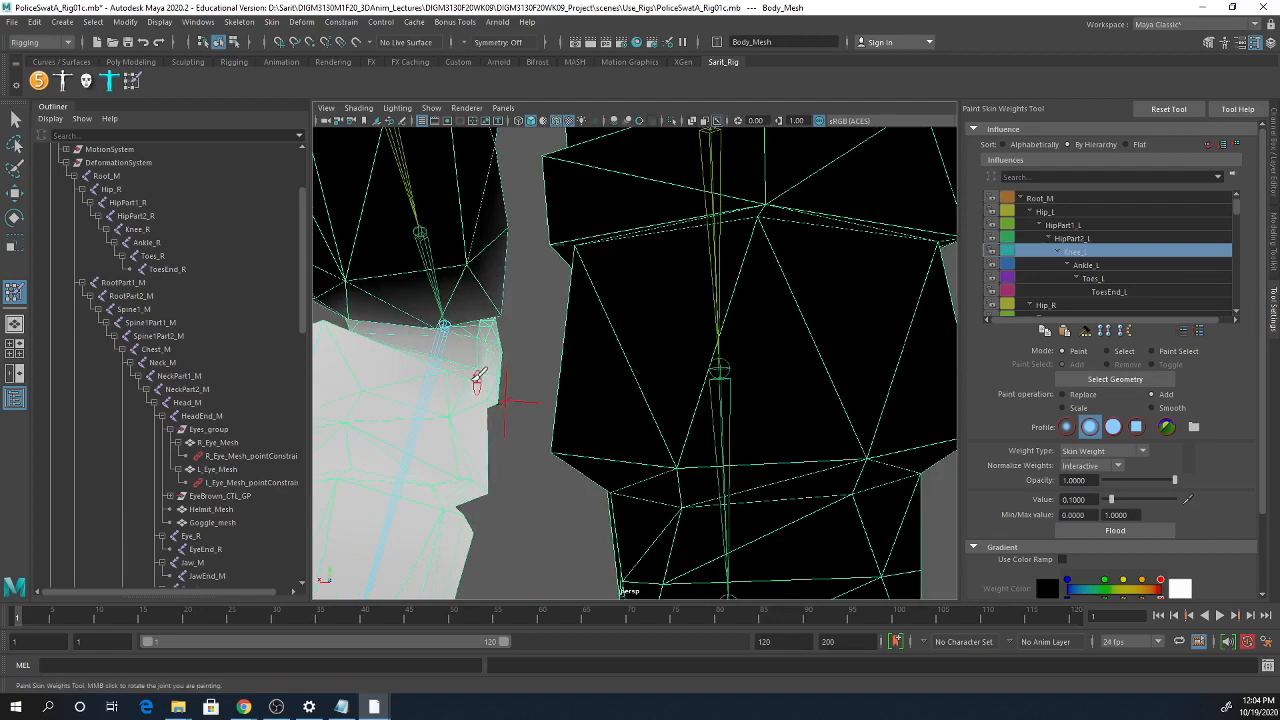
{"action": "left_click", "coordinate": [432, 369]}
{"action": "left_click", "coordinate": [480, 371]}
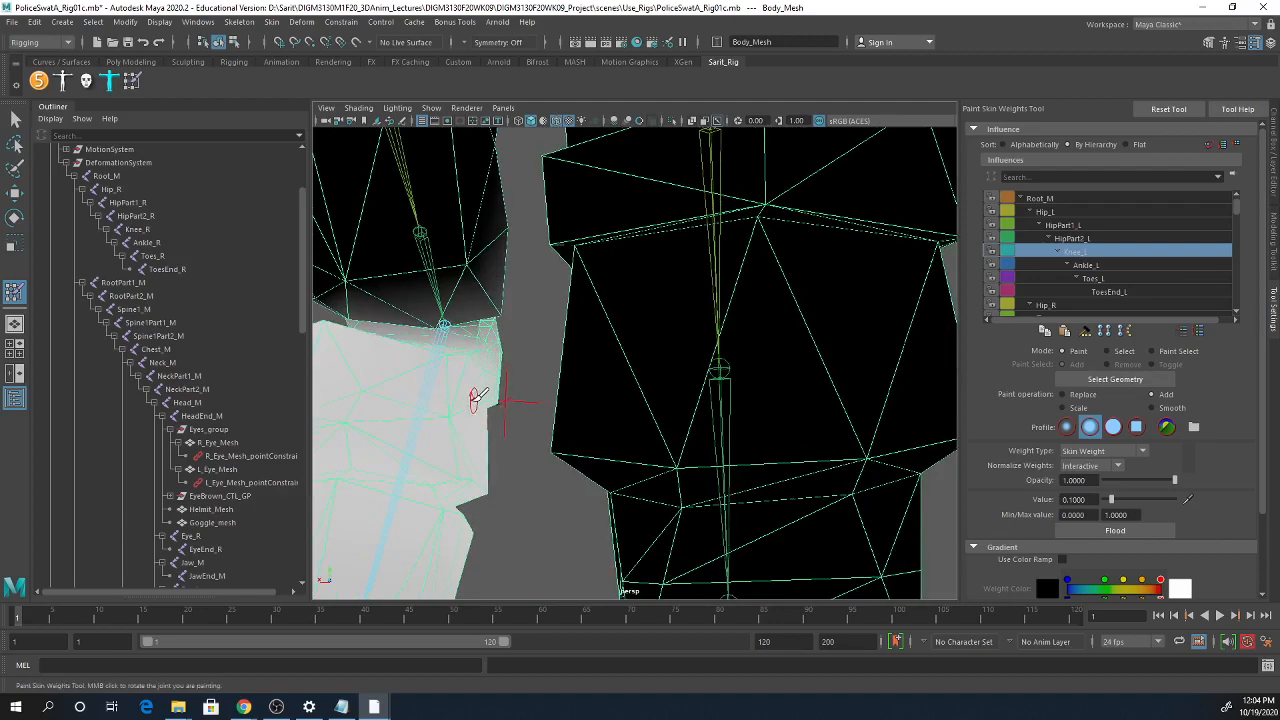
- Build up the Knee_L weight over the rest of the left lower leg, from the knee down the shin
{"action": "mouse_move", "coordinate": [405, 398]}
{"action": "left_mouse_down", "text": "alt"}
{"action": "mouse_move", "coordinate": [429, 449]}
{"action": "mouse_move", "coordinate": [571, 486]}
{"action": "mouse_move", "coordinate": [772, 444]}
{"action": "mouse_move", "coordinate": [735, 475]}
{"action": "left_mouse_up", "text": "alt"}
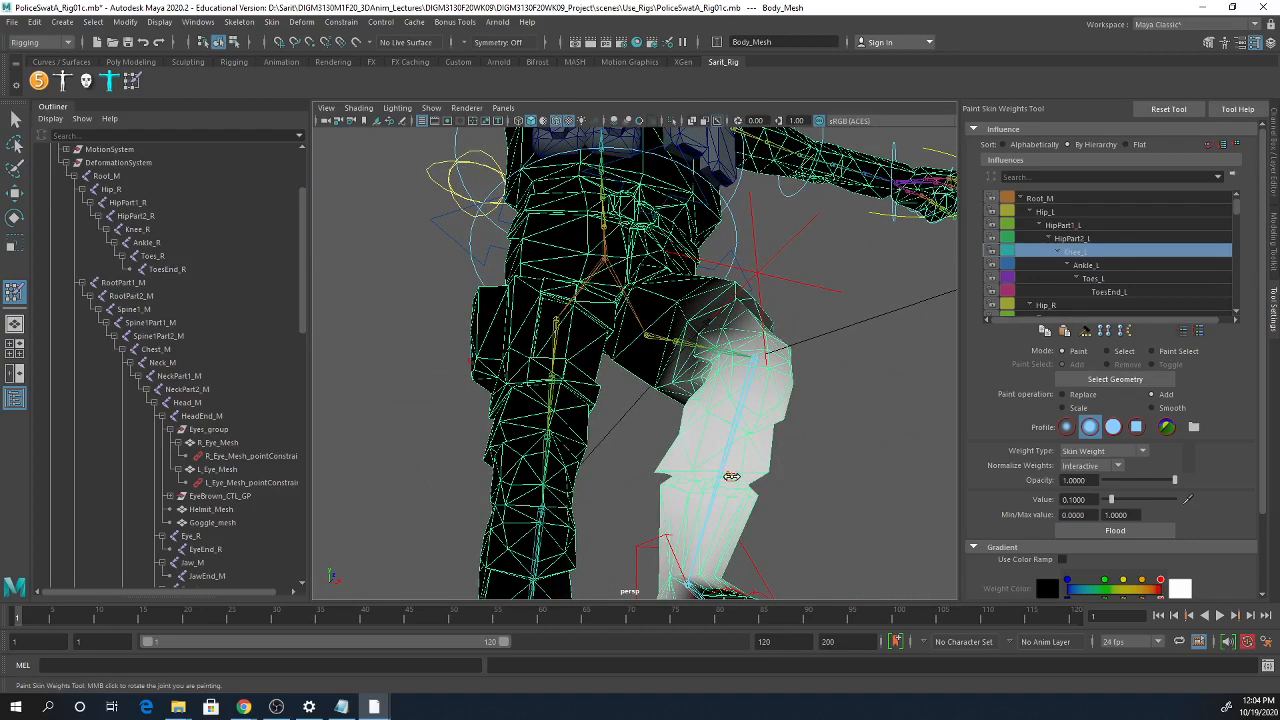
{"action": "left_click_drag", "start_coordinate": [731, 476], "coordinate": [761, 477]}
{"action": "left_click_drag", "start_coordinate": [768, 430], "coordinate": [582, 466], "text": "alt"}
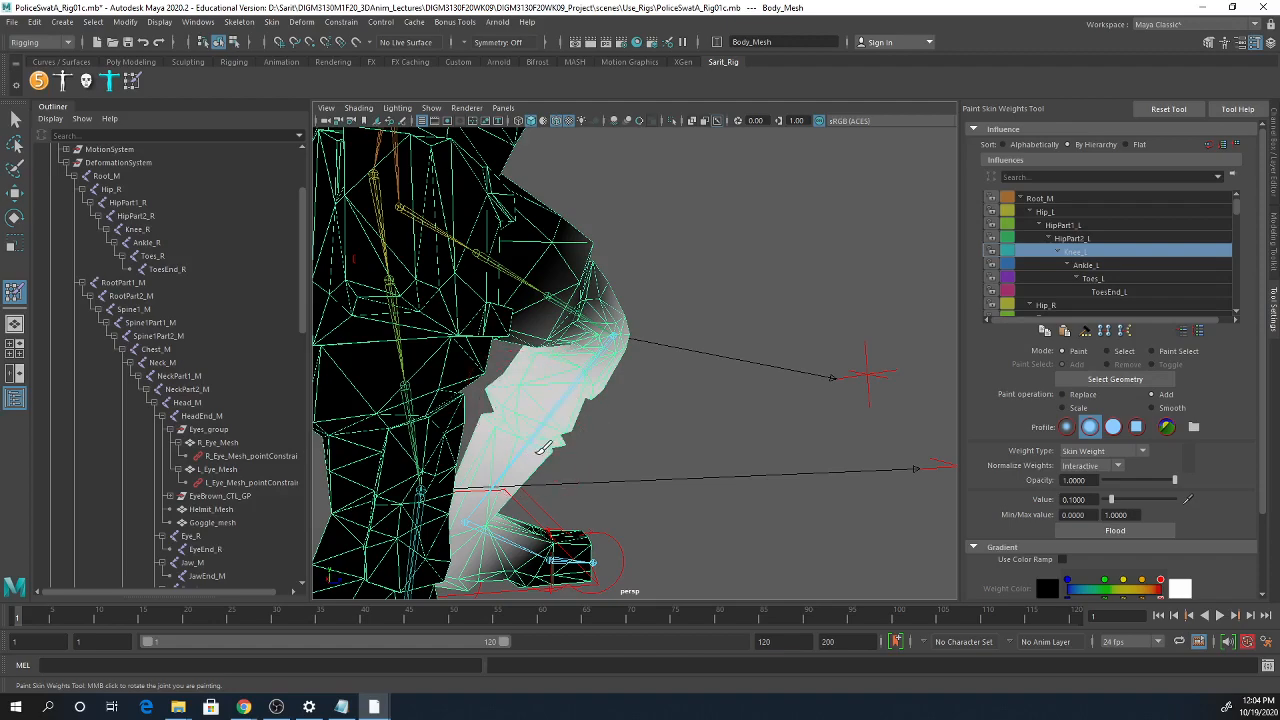
{"action": "left_click_drag", "start_coordinate": [543, 448], "coordinate": [617, 440], "text": "alt"}
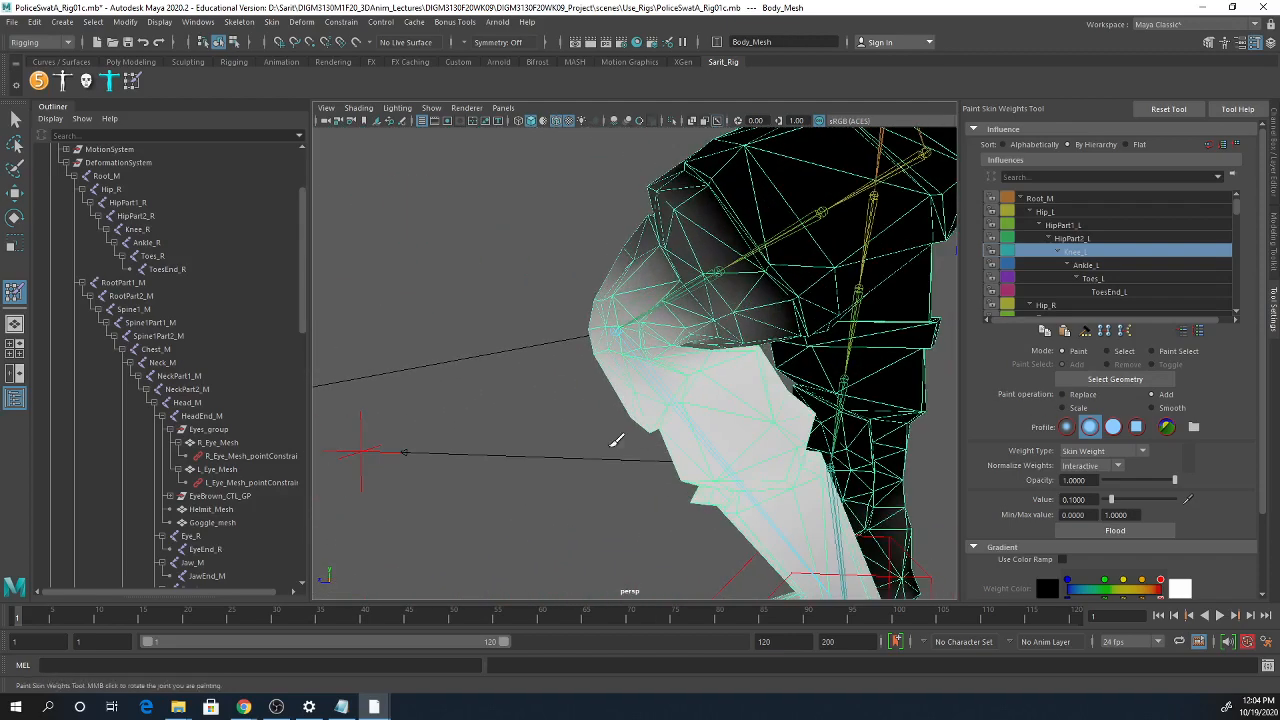
{"action": "mouse_move", "coordinate": [678, 407]}
{"action": "left_mouse_down"}
{"action": "mouse_move", "coordinate": [629, 371]}
{"action": "mouse_move", "coordinate": [789, 423]}
{"action": "mouse_move", "coordinate": [846, 414]}
{"action": "left_mouse_up"}
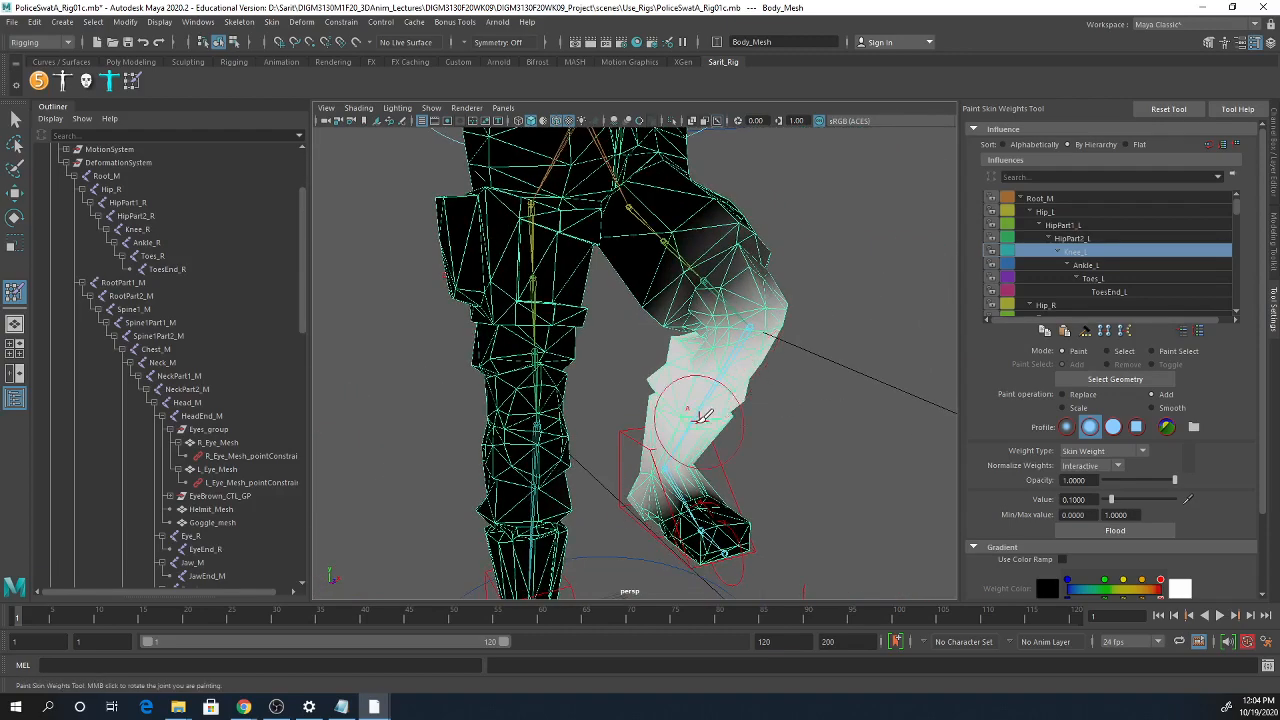
{"action": "mouse_move", "coordinate": [792, 390]}
{"action": "left_mouse_down", "text": "alt"}
{"action": "mouse_move", "coordinate": [614, 371]}
{"action": "mouse_move", "coordinate": [575, 395]}
{"action": "mouse_move", "coordinate": [537, 380]}
{"action": "left_mouse_up", "text": "alt"}
{"action": "mouse_move", "coordinate": [688, 392]}
{"action": "left_mouse_down", "text": "alt"}
{"action": "mouse_move", "coordinate": [676, 398]}
{"action": "mouse_move", "coordinate": [690, 410]}
{"action": "mouse_move", "coordinate": [643, 383]}
{"action": "mouse_move", "coordinate": [714, 366]}
{"action": "mouse_move", "coordinate": [737, 400]}
{"action": "mouse_move", "coordinate": [800, 390]}
{"action": "left_mouse_up", "text": "alt"}
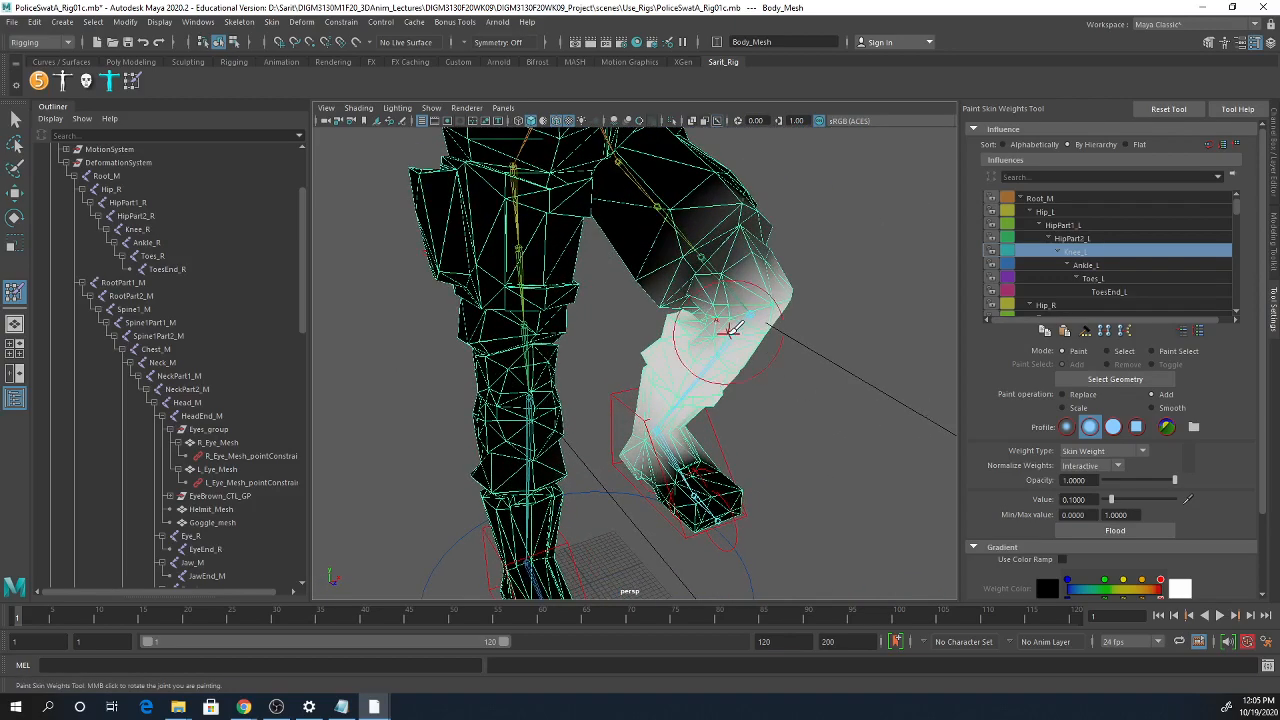
{"action": "left_click_drag", "start_coordinate": [718, 337], "coordinate": [705, 402], "text": "alt"}
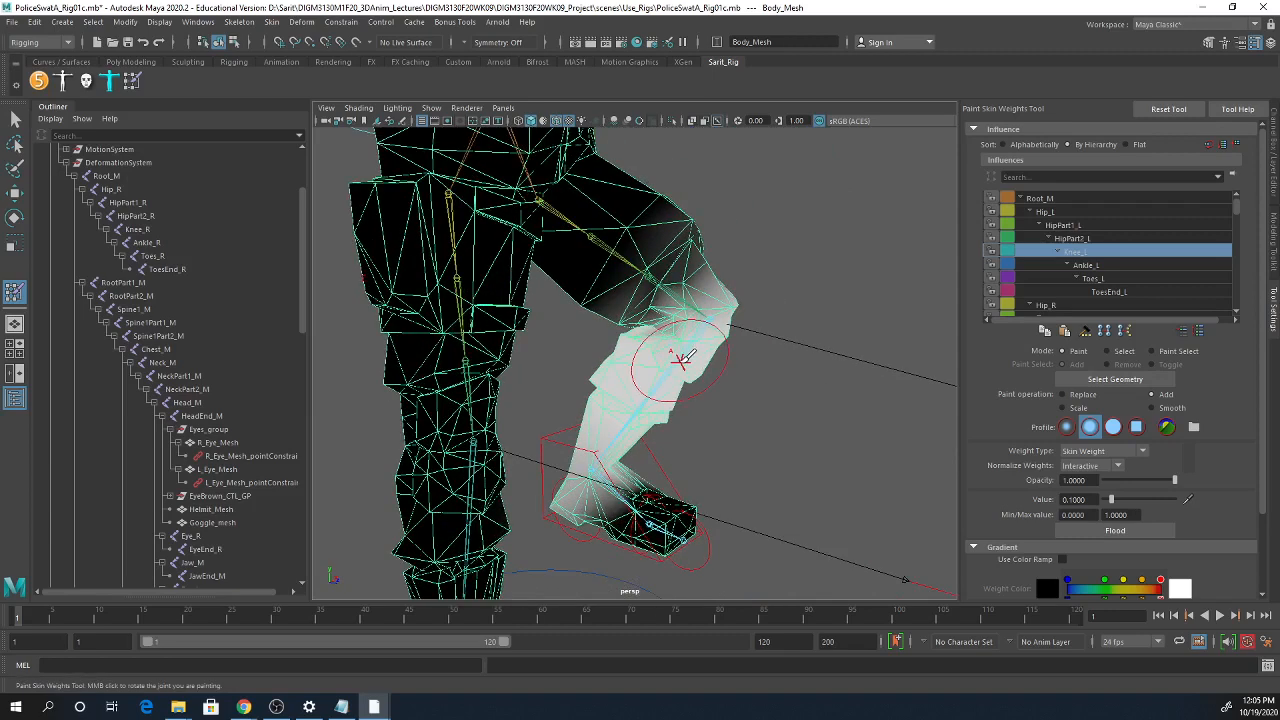
{"action": "mouse_move", "coordinate": [684, 357]}
{"action": "left_mouse_down"}
{"action": "mouse_move", "coordinate": [663, 360]}
{"action": "mouse_move", "coordinate": [674, 334]}
{"action": "mouse_move", "coordinate": [645, 355]}
{"action": "left_mouse_up"}
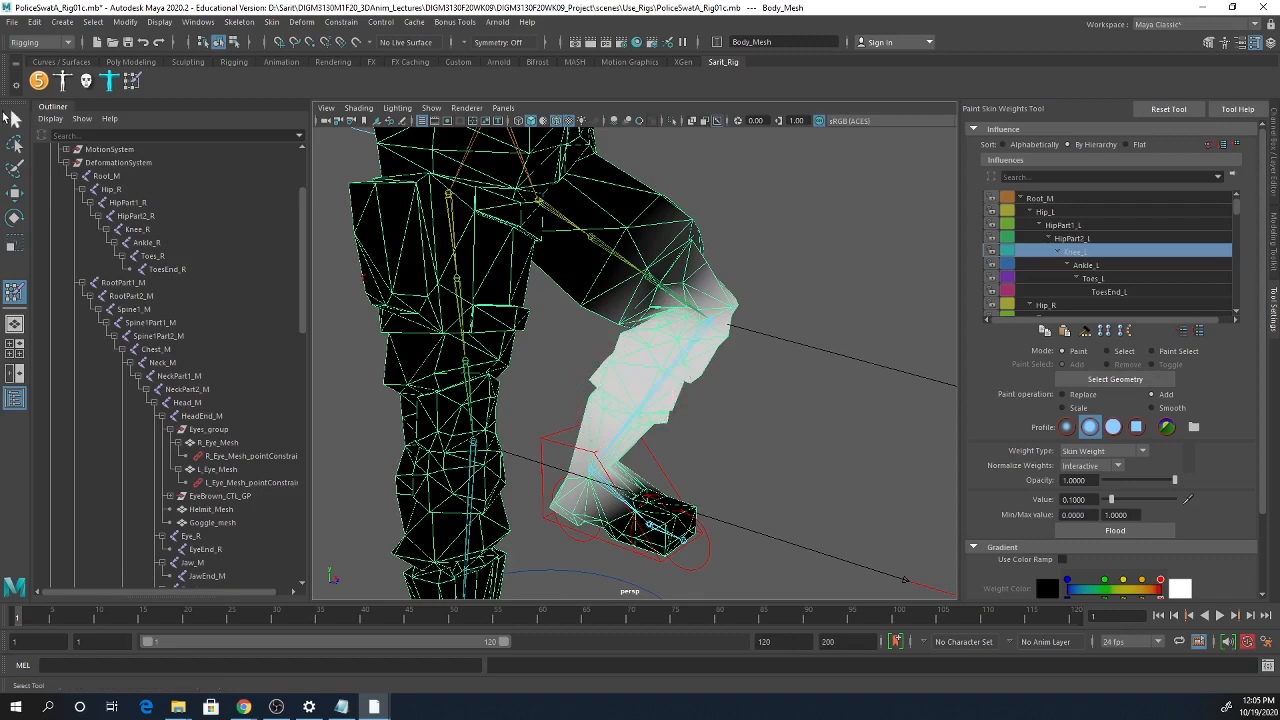
- Lower the left leg's IK control slightly to test the knee bend, and reselect Body_Mesh
{"action": "left_click", "coordinate": [15, 119]}
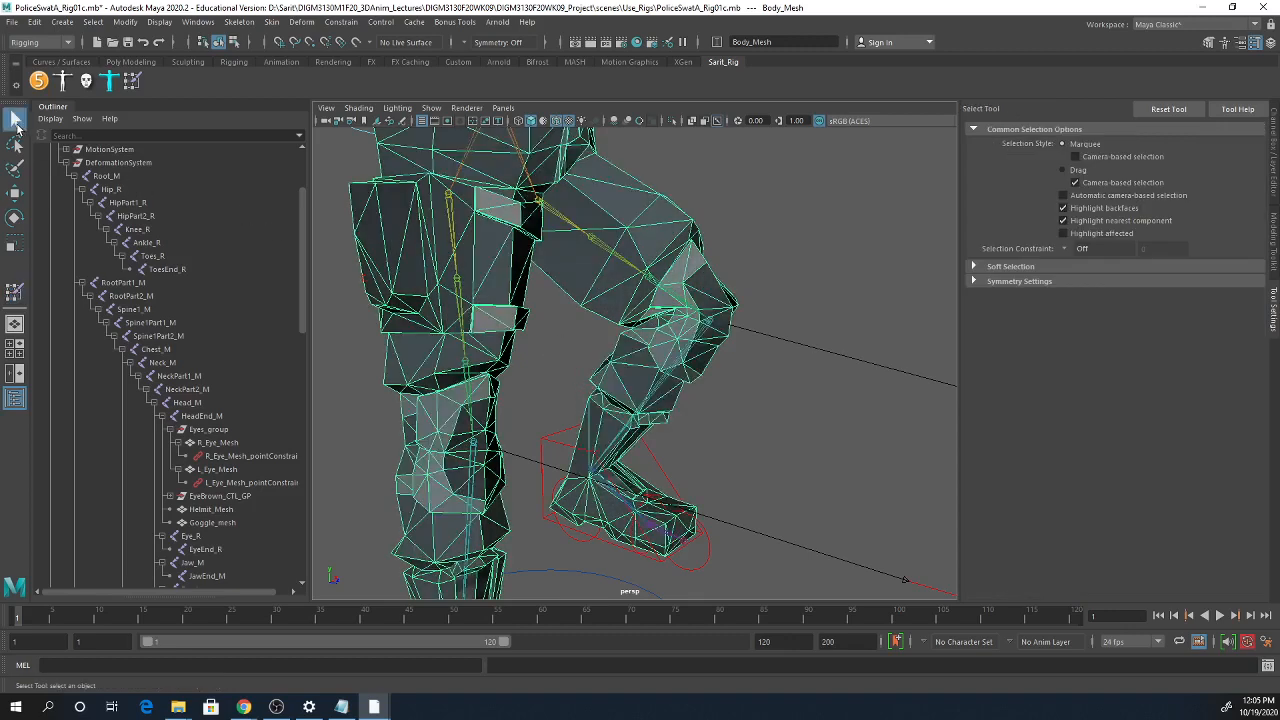
{"action": "left_click", "coordinate": [657, 462]}
{"action": "key", "text": "w"}
{"action": "left_click_drag", "start_coordinate": [594, 408], "coordinate": [589, 458]}
{"action": "left_click_drag", "start_coordinate": [635, 410], "coordinate": [888, 382], "text": "alt"}
{"action": "left_click", "coordinate": [585, 425]}
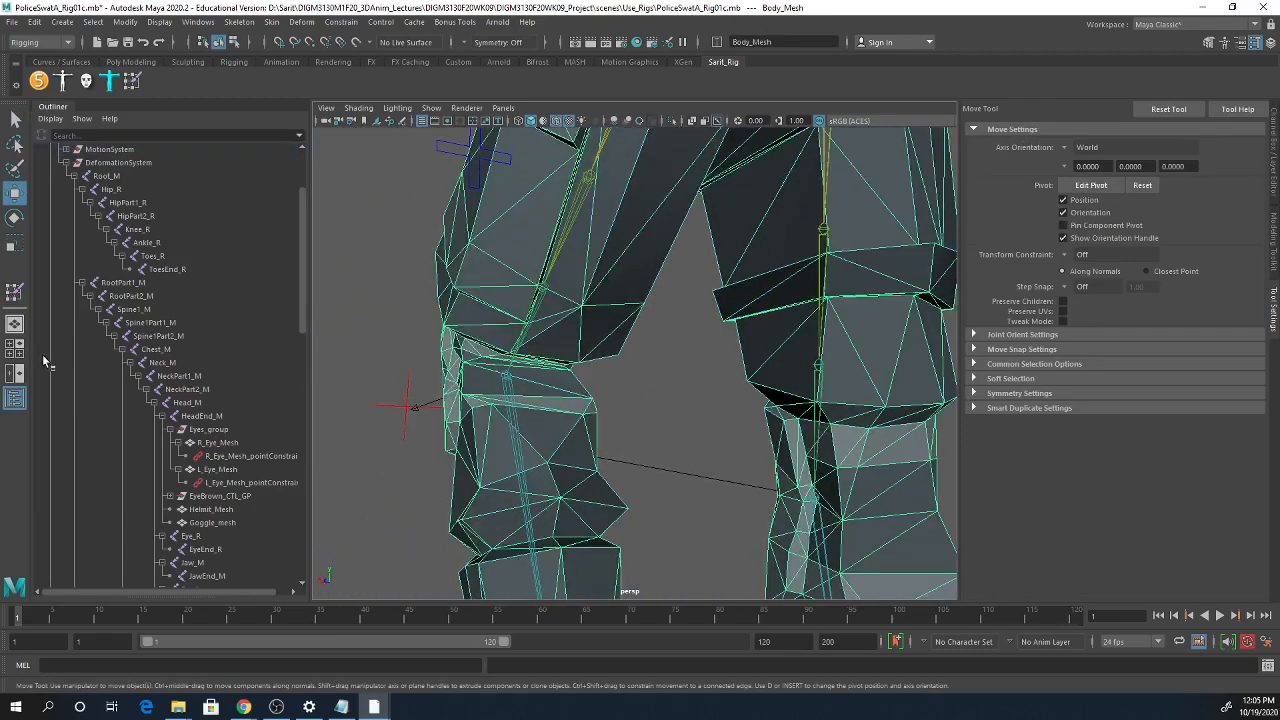
- Resume weight painting and add Knee_L weight around the left kneecap and onto the lower thigh
{"action": "left_click", "coordinate": [14, 290]}
{"action": "mouse_move", "coordinate": [470, 428]}
{"action": "left_mouse_down", "text": "alt"}
{"action": "mouse_move", "coordinate": [563, 437]}
{"action": "mouse_move", "coordinate": [471, 423]}
{"action": "left_mouse_up", "text": "alt"}
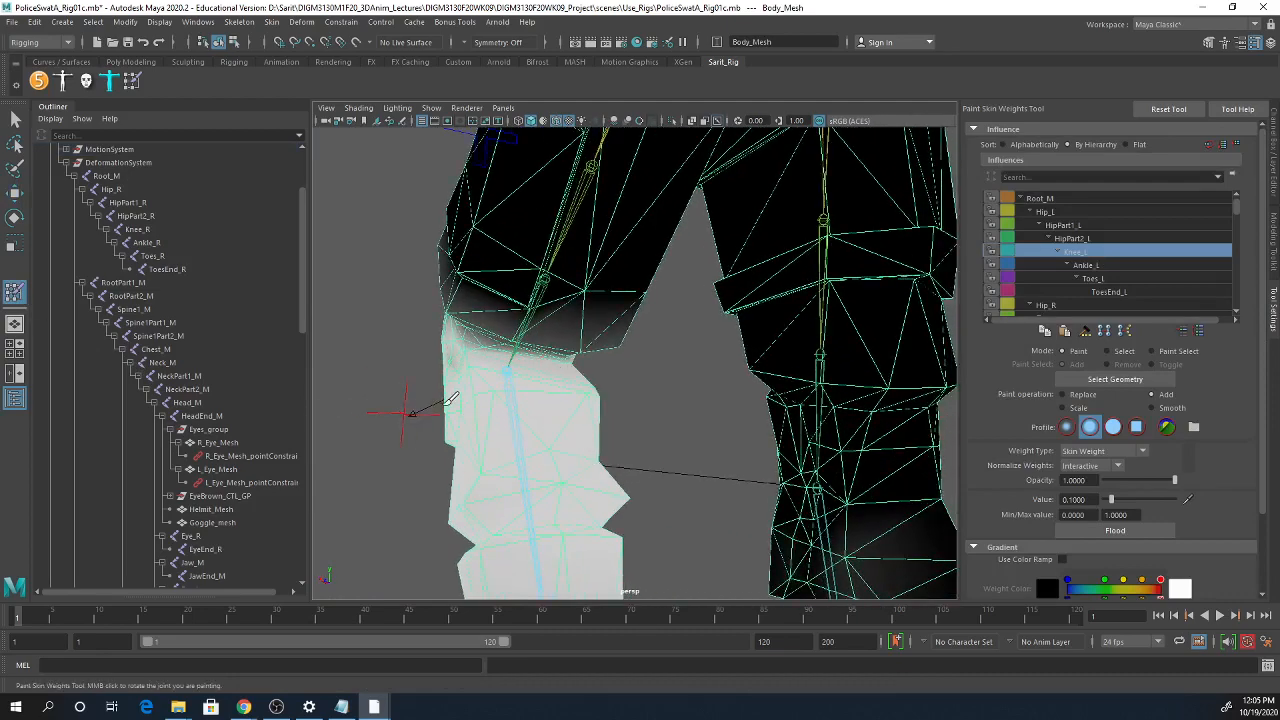
{"action": "mouse_move", "coordinate": [455, 410]}
{"action": "left_mouse_down", "text": "alt"}
{"action": "mouse_move", "coordinate": [752, 476]}
{"action": "mouse_move", "coordinate": [646, 420]}
{"action": "left_mouse_up", "text": "alt"}
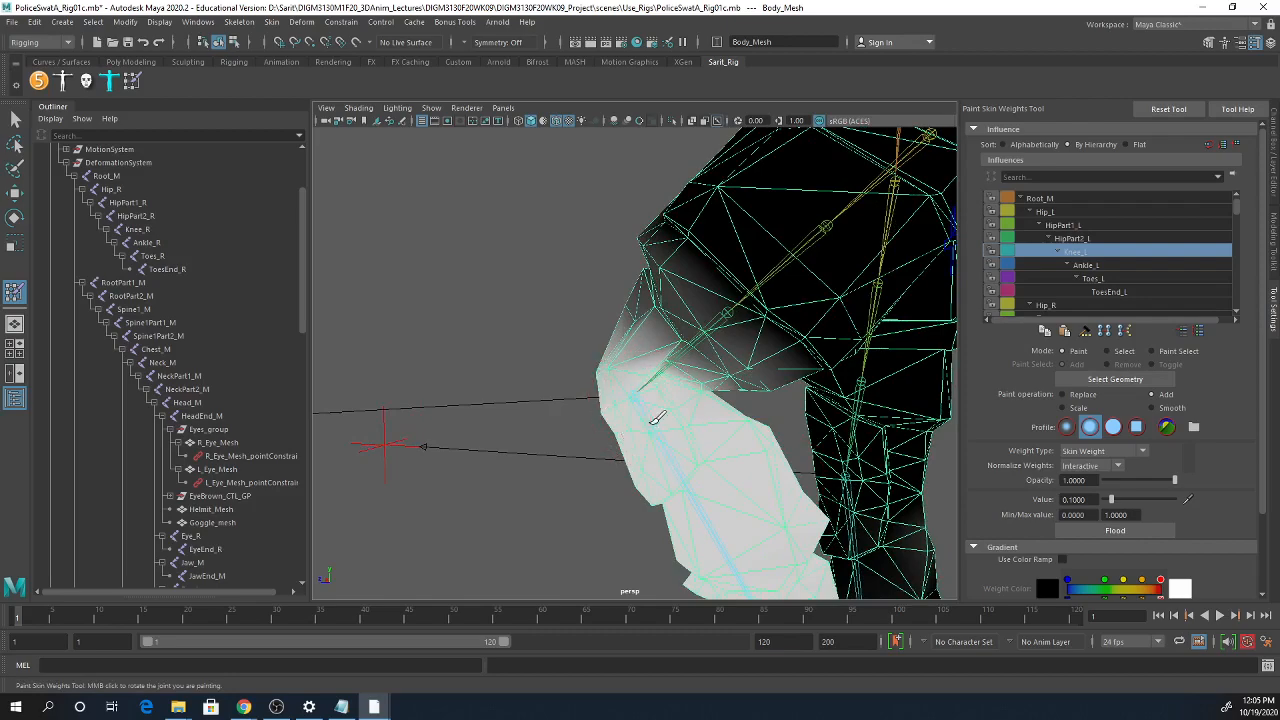
{"action": "mouse_move", "coordinate": [655, 418]}
{"action": "left_mouse_down", "text": "alt"}
{"action": "mouse_move", "coordinate": [611, 446]}
{"action": "mouse_move", "coordinate": [737, 443]}
{"action": "mouse_move", "coordinate": [770, 402]}
{"action": "mouse_move", "coordinate": [634, 414]}
{"action": "mouse_move", "coordinate": [810, 418]}
{"action": "left_mouse_up", "text": "alt"}
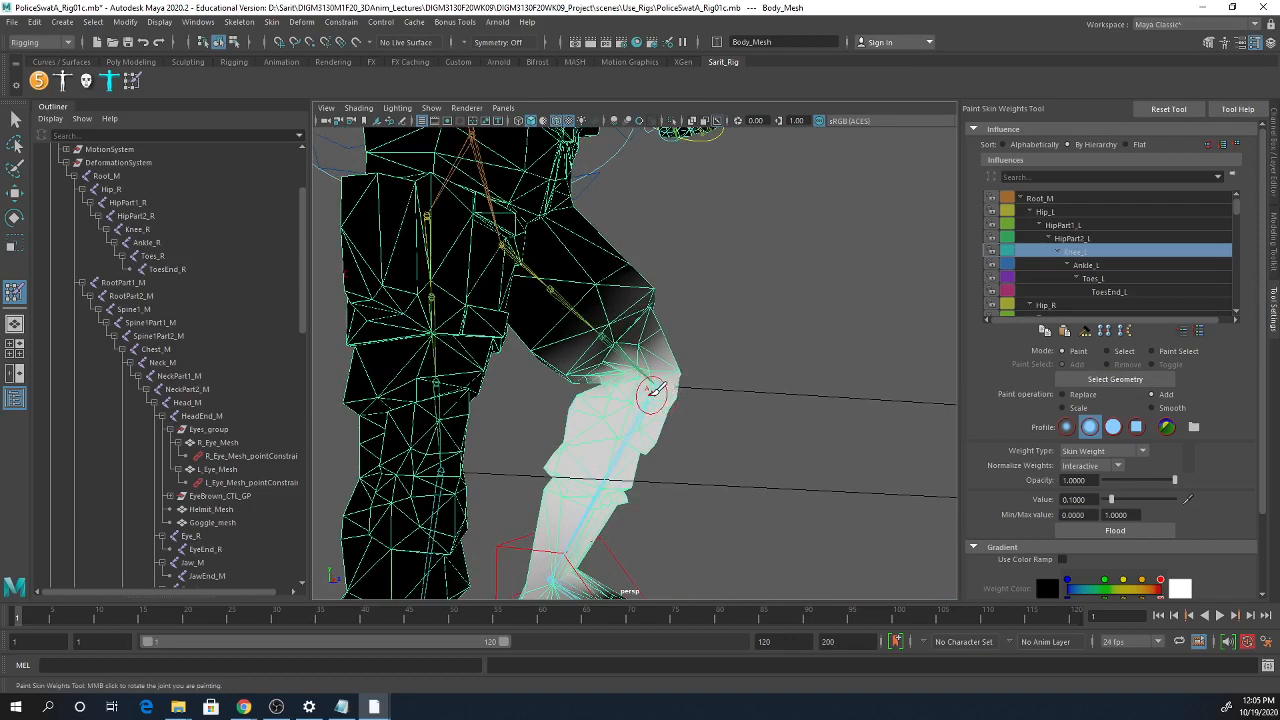
{"action": "left_click_drag", "start_coordinate": [687, 416], "coordinate": [930, 465], "text": "alt"}
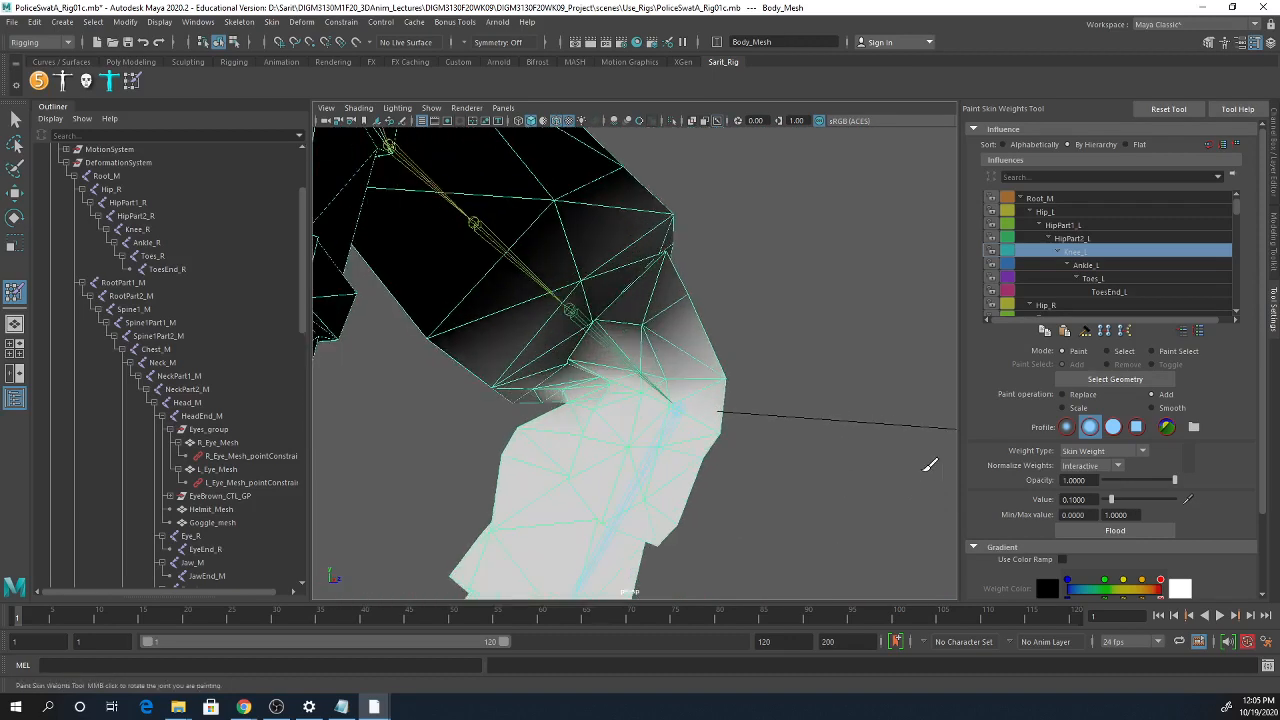
{"action": "left_click", "coordinate": [581, 276]}
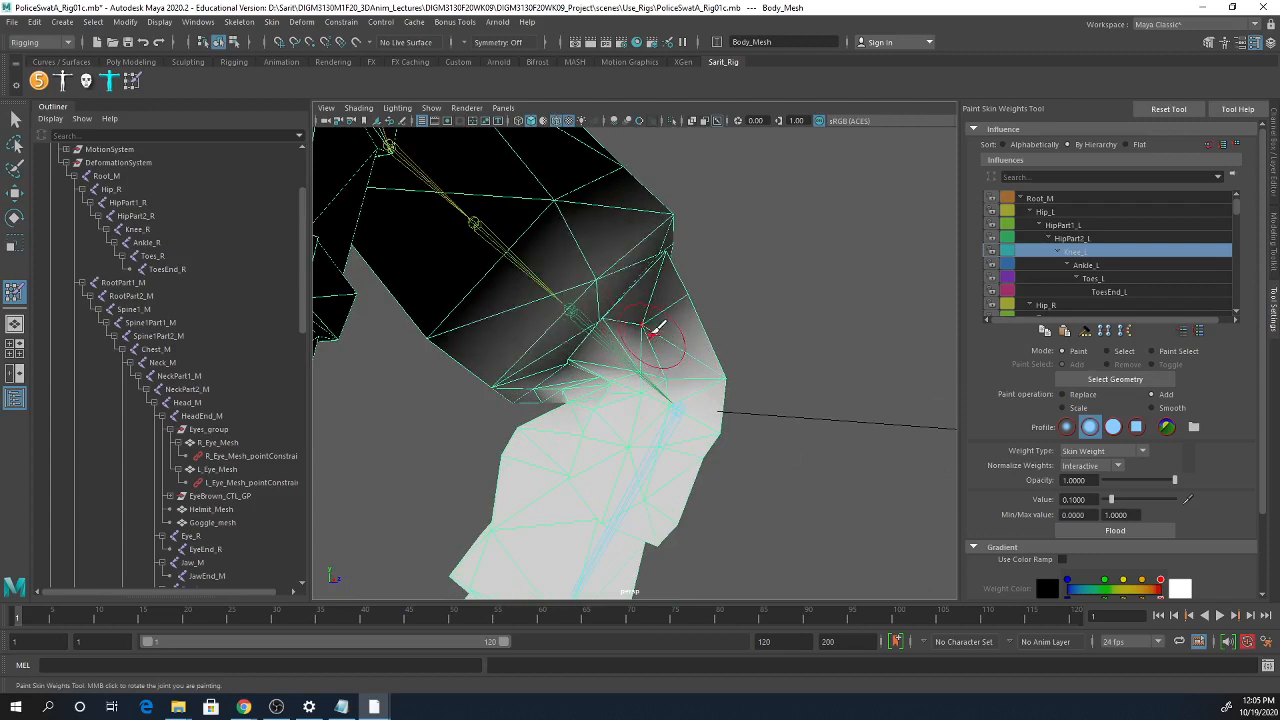
{"action": "left_click", "coordinate": [589, 265]}
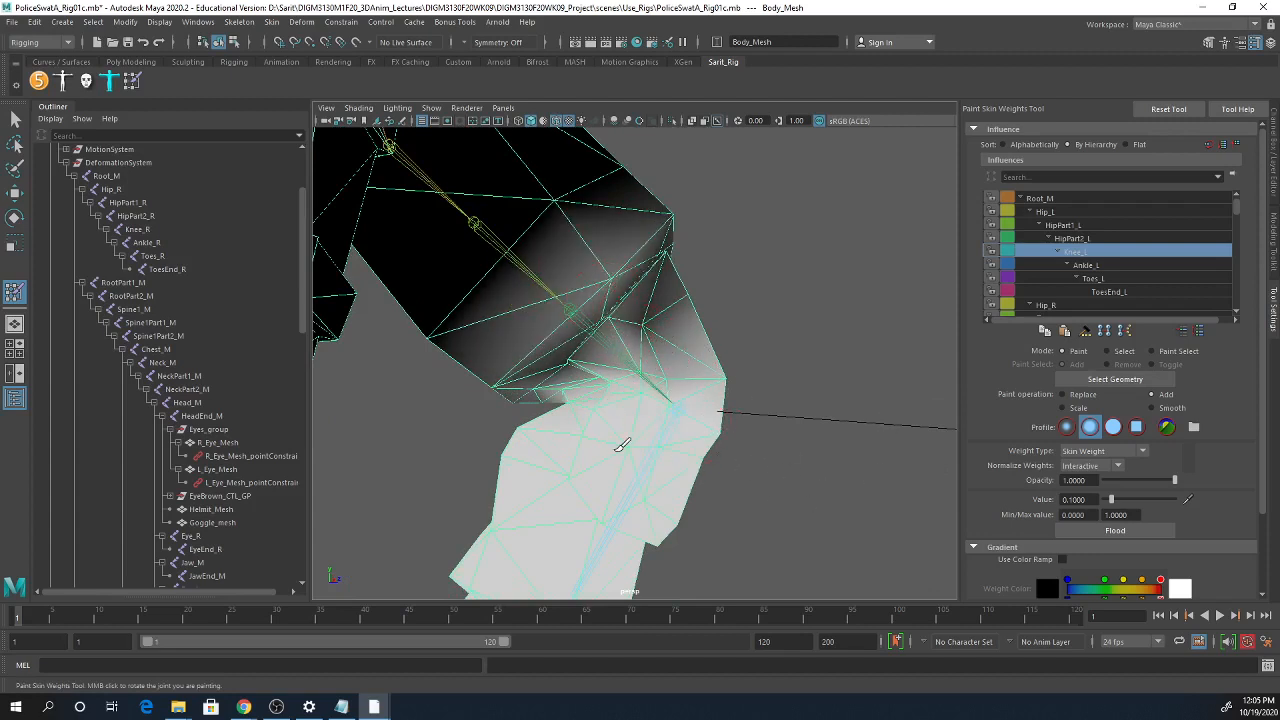
- Switch between the HipPart2_L and Knee_L influences to blend their weights around the front of the left knee
{"action": "right_click", "coordinate": [572, 310]}
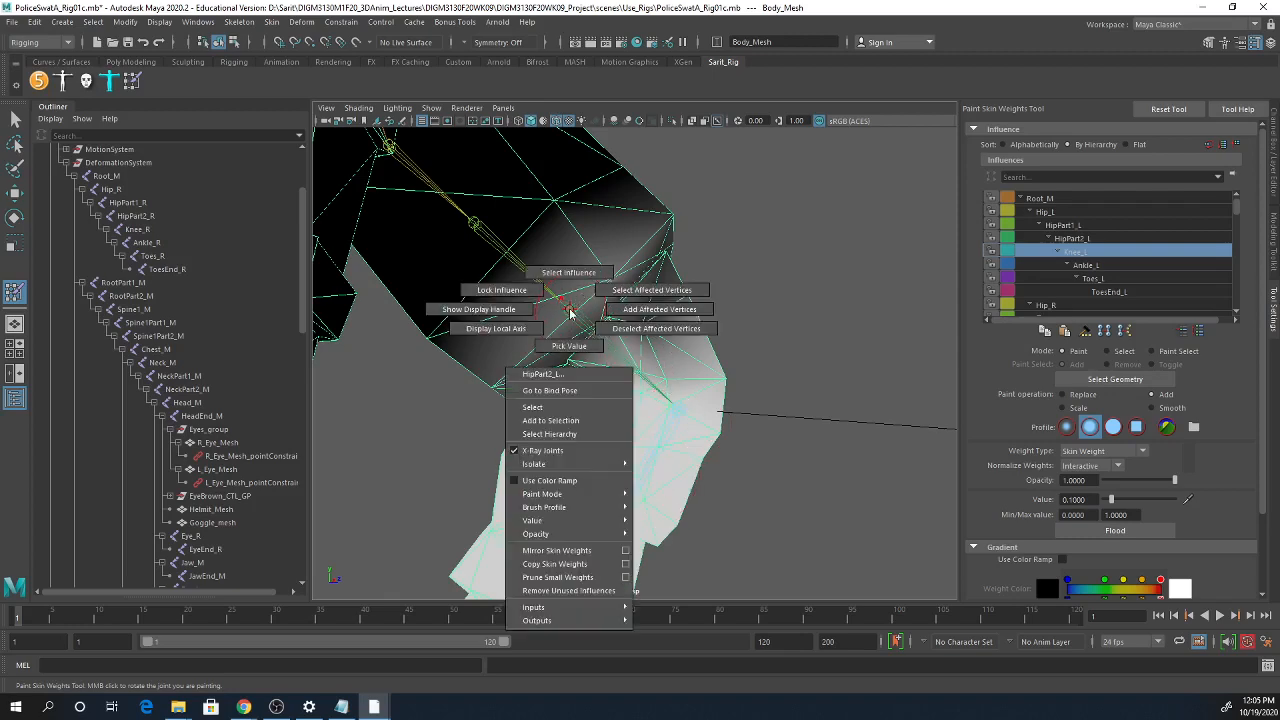
{"action": "left_click", "coordinate": [568, 276]}
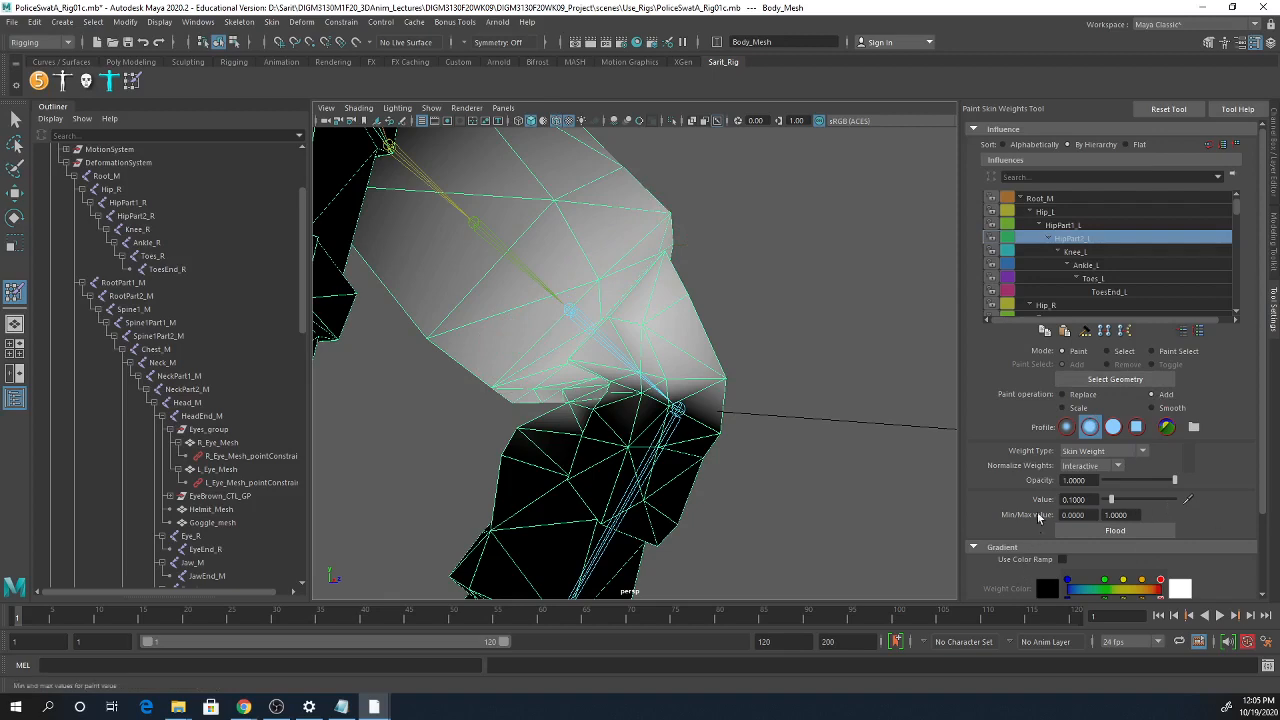
{"action": "mouse_move", "coordinate": [660, 465]}
{"action": "left_mouse_down", "text": "alt"}
{"action": "mouse_move", "coordinate": [651, 508]}
{"action": "mouse_move", "coordinate": [600, 495]}
{"action": "left_mouse_up", "text": "alt"}
{"action": "right_click_drag", "start_coordinate": [815, 372], "coordinate": [812, 342]}
{"action": "mouse_move", "coordinate": [737, 451]}
{"action": "left_mouse_down", "text": "alt"}
{"action": "mouse_move", "coordinate": [543, 429]}
{"action": "mouse_move", "coordinate": [571, 409]}
{"action": "mouse_move", "coordinate": [566, 423]}
{"action": "mouse_move", "coordinate": [628, 403]}
{"action": "mouse_move", "coordinate": [606, 357]}
{"action": "mouse_move", "coordinate": [720, 423]}
{"action": "mouse_move", "coordinate": [584, 469]}
{"action": "mouse_move", "coordinate": [553, 457]}
{"action": "mouse_move", "coordinate": [646, 500]}
{"action": "mouse_move", "coordinate": [537, 506]}
{"action": "left_mouse_up", "text": "alt"}
{"action": "mouse_move", "coordinate": [797, 483]}
{"action": "left_mouse_down", "text": "alt"}
{"action": "mouse_move", "coordinate": [700, 486]}
{"action": "mouse_move", "coordinate": [728, 421]}
{"action": "mouse_move", "coordinate": [650, 416]}
{"action": "left_mouse_up", "text": "alt"}
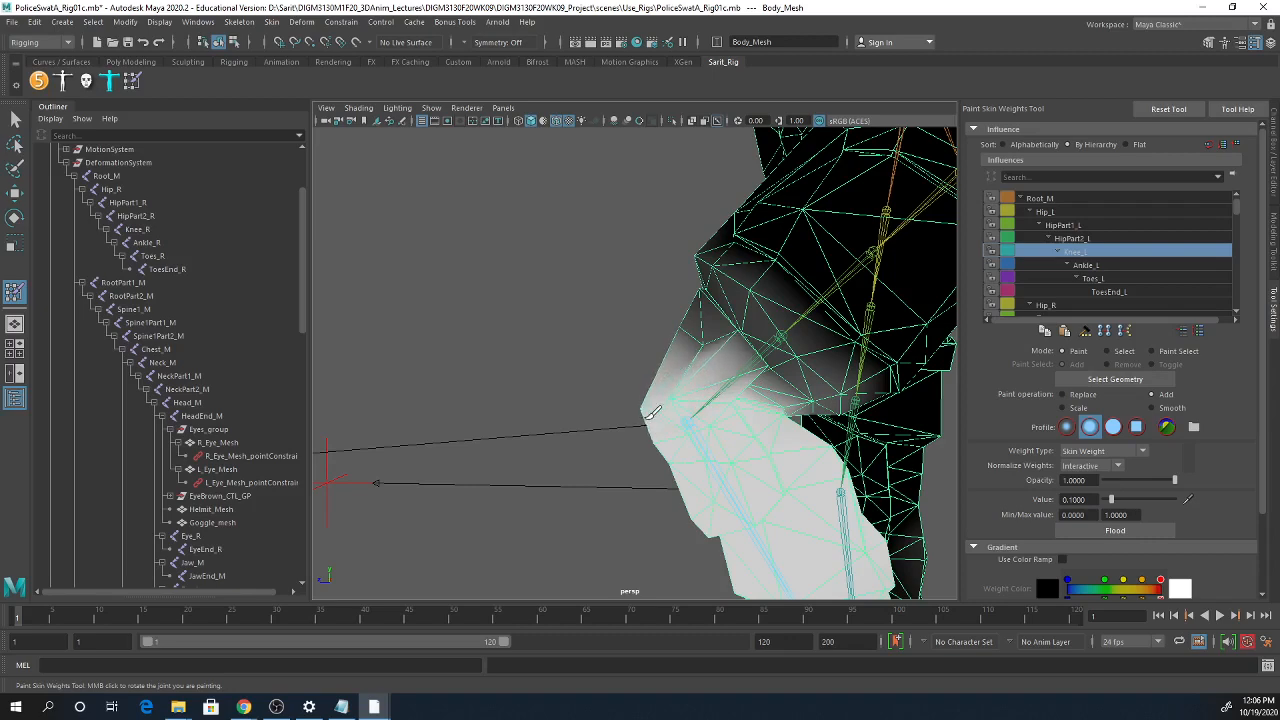
- Switch to the HipPart2_L influence and add its weight around the lower left thigh and the back of the knee
{"action": "right_click_drag", "start_coordinate": [786, 342], "coordinate": [786, 292]}
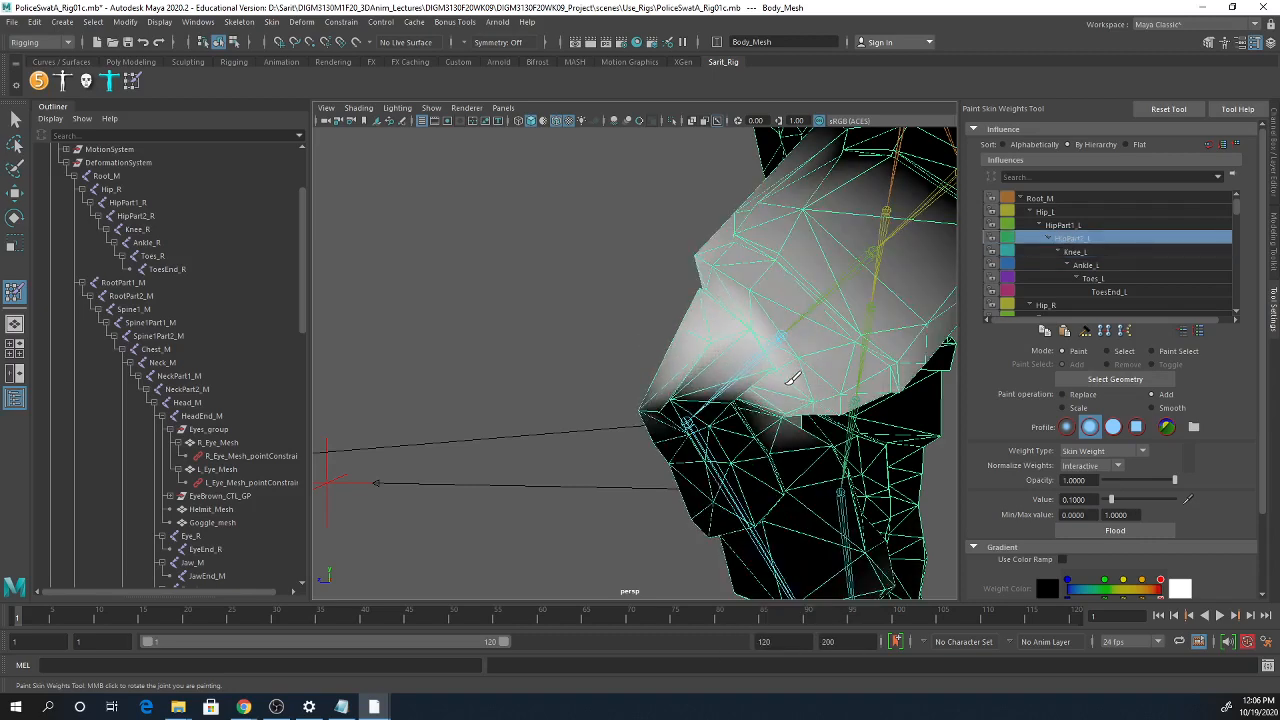
{"action": "mouse_move", "coordinate": [771, 371]}
{"action": "left_mouse_down", "text": "alt"}
{"action": "mouse_move", "coordinate": [853, 406]}
{"action": "mouse_move", "coordinate": [697, 328]}
{"action": "left_mouse_up", "text": "alt"}
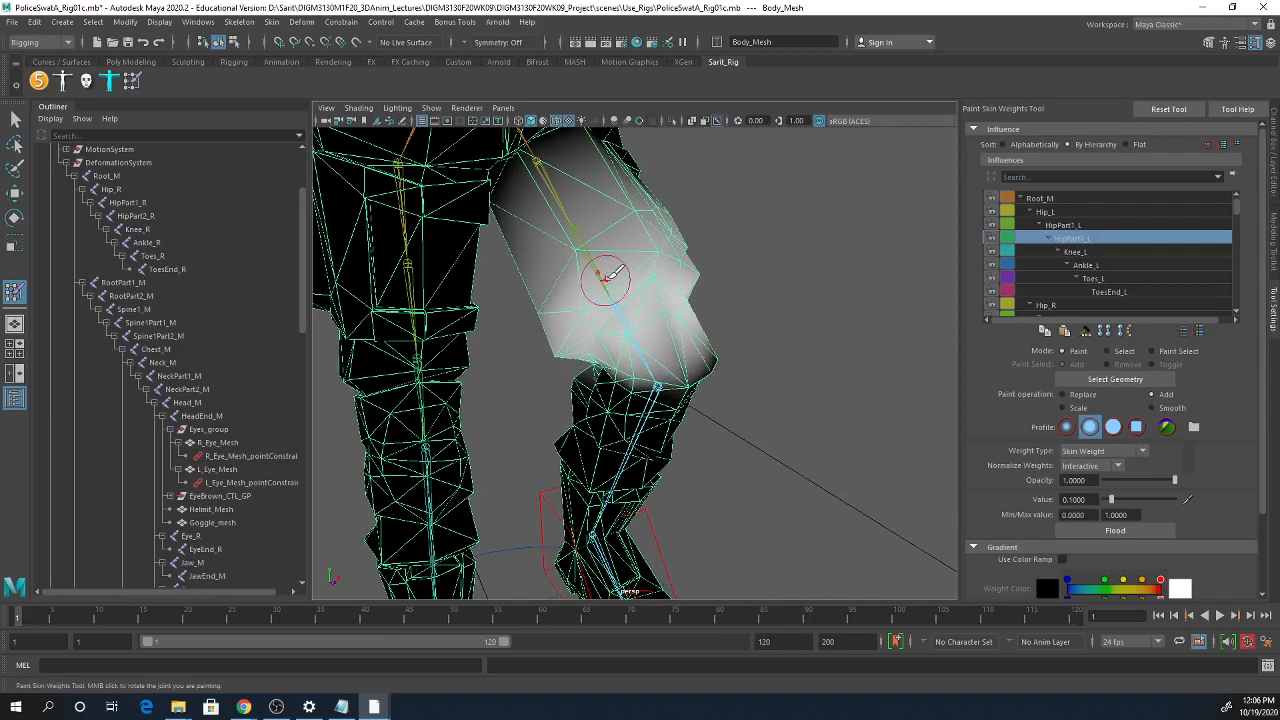
{"action": "scroll", "coordinate": [810, 305], "scroll_direction": "up", "scroll_amount": 5}
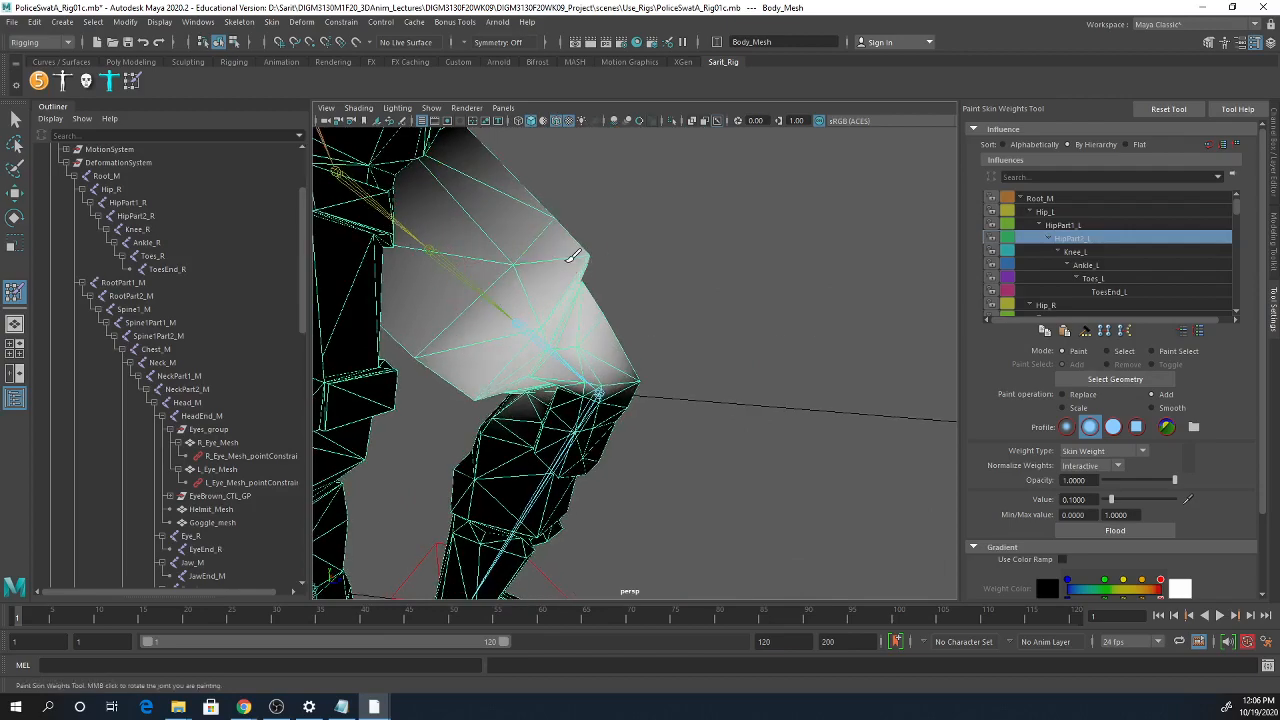
{"action": "mouse_move", "coordinate": [520, 325]}
{"action": "left_mouse_down", "text": "alt"}
{"action": "mouse_move", "coordinate": [357, 351]}
{"action": "mouse_move", "coordinate": [275, 290]}
{"action": "left_mouse_up", "text": "alt"}
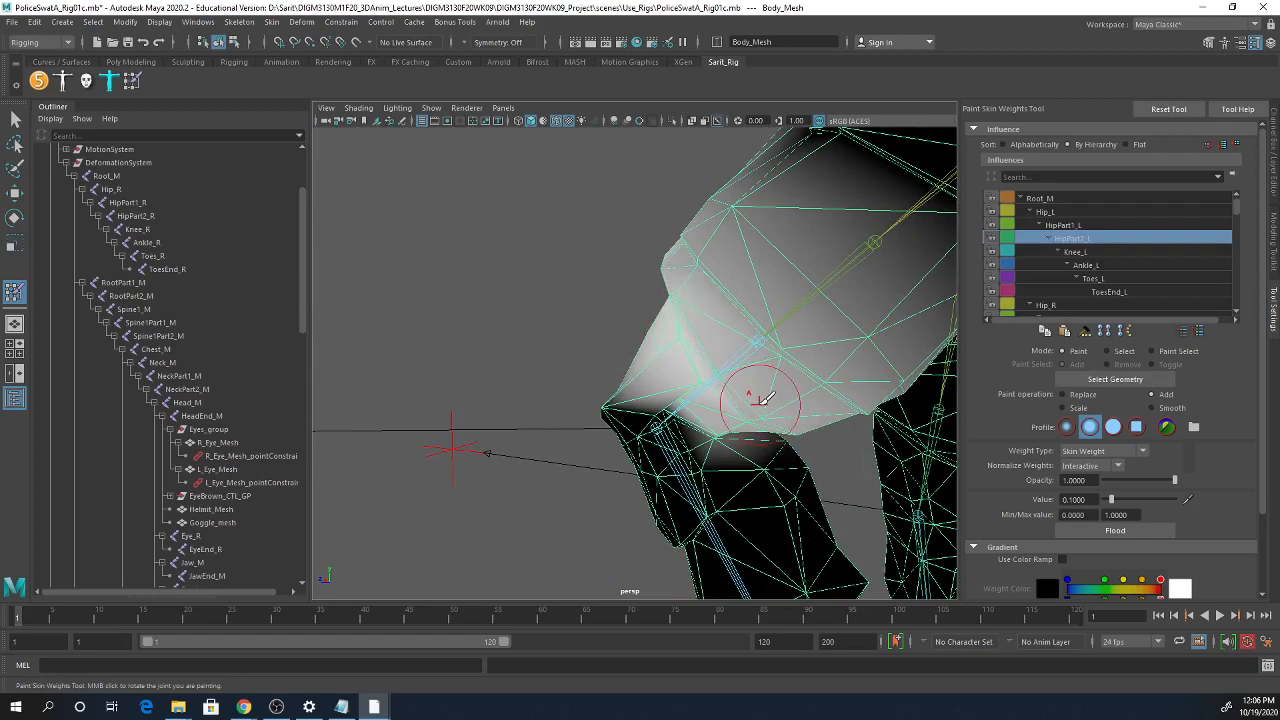
{"action": "mouse_move", "coordinate": [748, 391]}
{"action": "left_mouse_down", "text": "alt"}
{"action": "mouse_move", "coordinate": [720, 371]}
{"action": "mouse_move", "coordinate": [680, 277]}
{"action": "mouse_move", "coordinate": [803, 360]}
{"action": "mouse_move", "coordinate": [770, 362]}
{"action": "mouse_move", "coordinate": [817, 389]}
{"action": "mouse_move", "coordinate": [794, 303]}
{"action": "mouse_move", "coordinate": [728, 262]}
{"action": "mouse_move", "coordinate": [737, 251]}
{"action": "mouse_move", "coordinate": [777, 271]}
{"action": "mouse_move", "coordinate": [666, 265]}
{"action": "left_mouse_up", "text": "alt"}
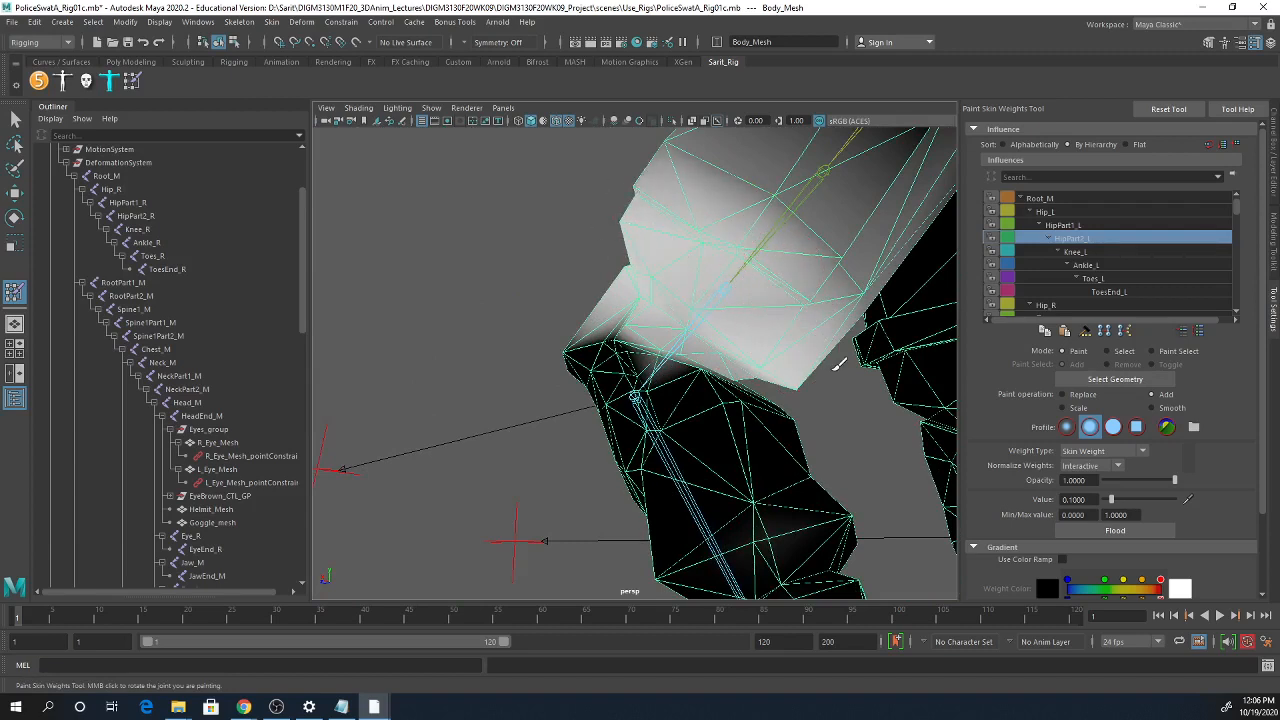
{"action": "mouse_move", "coordinate": [631, 277]}
{"action": "left_mouse_down", "text": "alt"}
{"action": "mouse_move", "coordinate": [814, 326]}
{"action": "mouse_move", "coordinate": [750, 312]}
{"action": "left_mouse_up", "text": "alt"}
{"action": "left_click_drag", "start_coordinate": [651, 277], "coordinate": [745, 472], "text": "alt"}
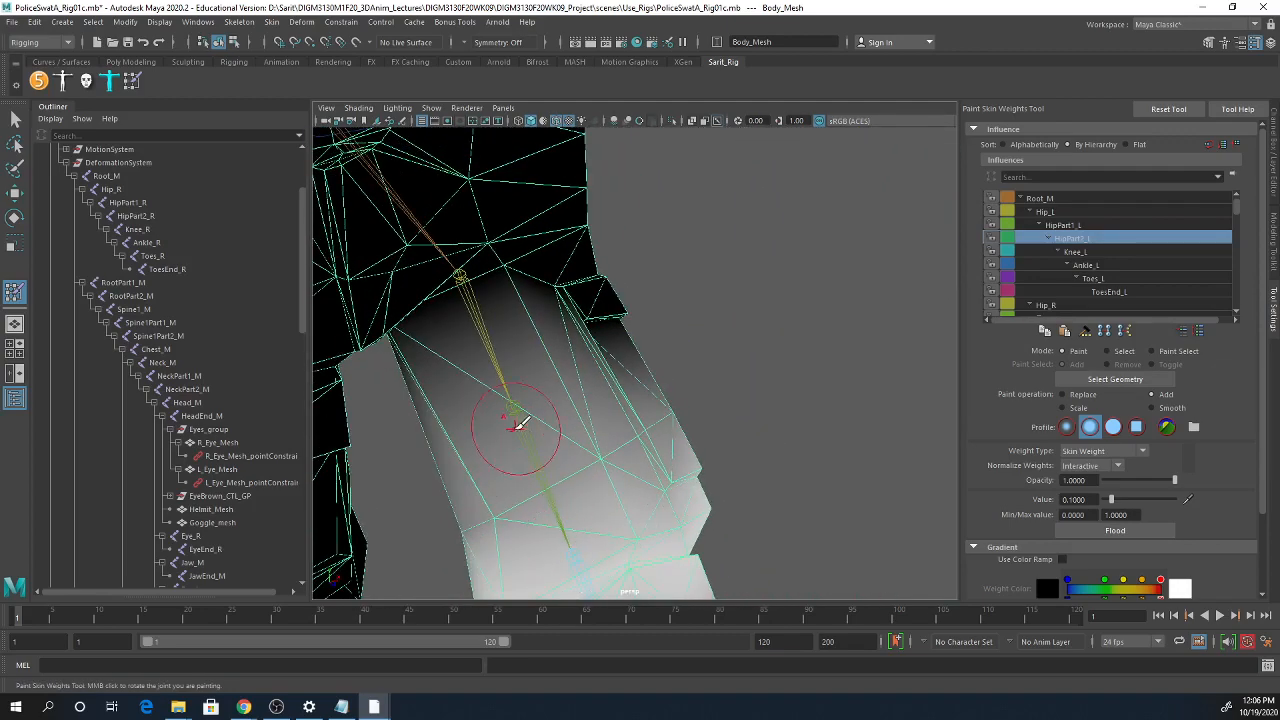
- Switch to the HipPart1_L influence and add its weight across the front and back of the left thigh
{"action": "right_click_drag", "start_coordinate": [520, 400], "coordinate": [526, 361]}
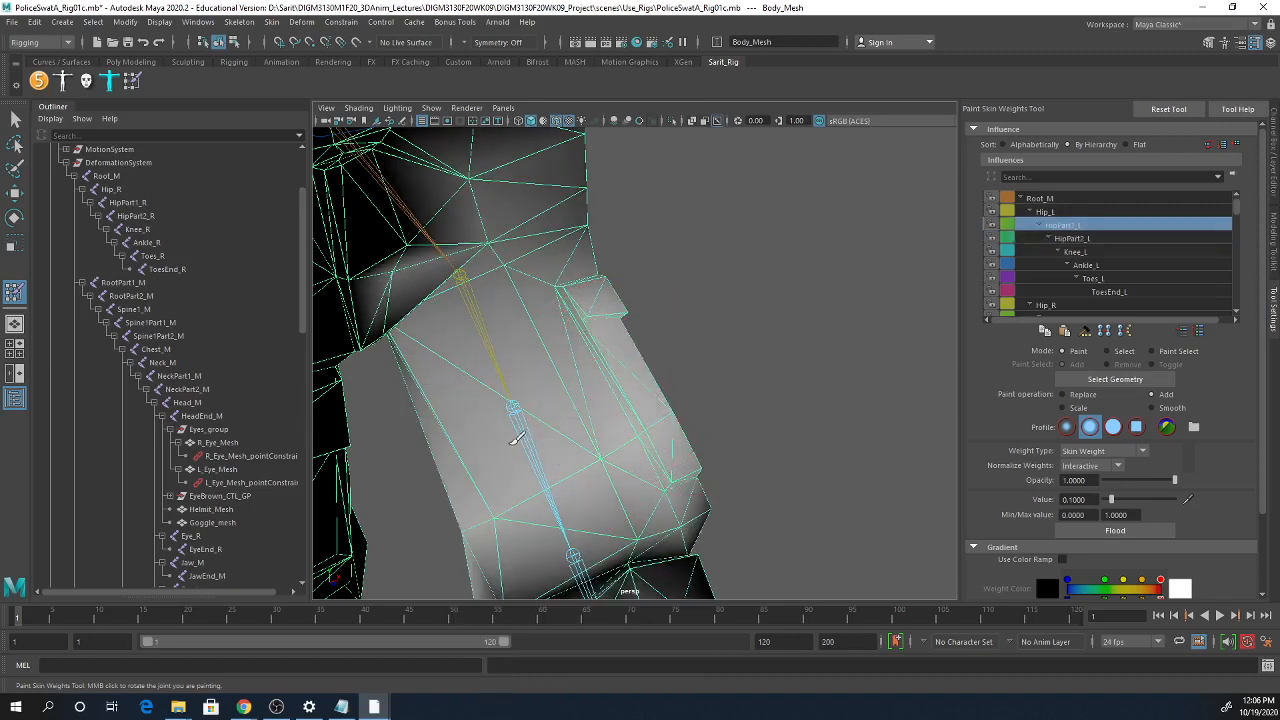
{"action": "mouse_move", "coordinate": [510, 444]}
{"action": "left_mouse_down"}
{"action": "mouse_move", "coordinate": [523, 409]}
{"action": "mouse_move", "coordinate": [668, 338]}
{"action": "mouse_move", "coordinate": [601, 416]}
{"action": "left_mouse_up"}
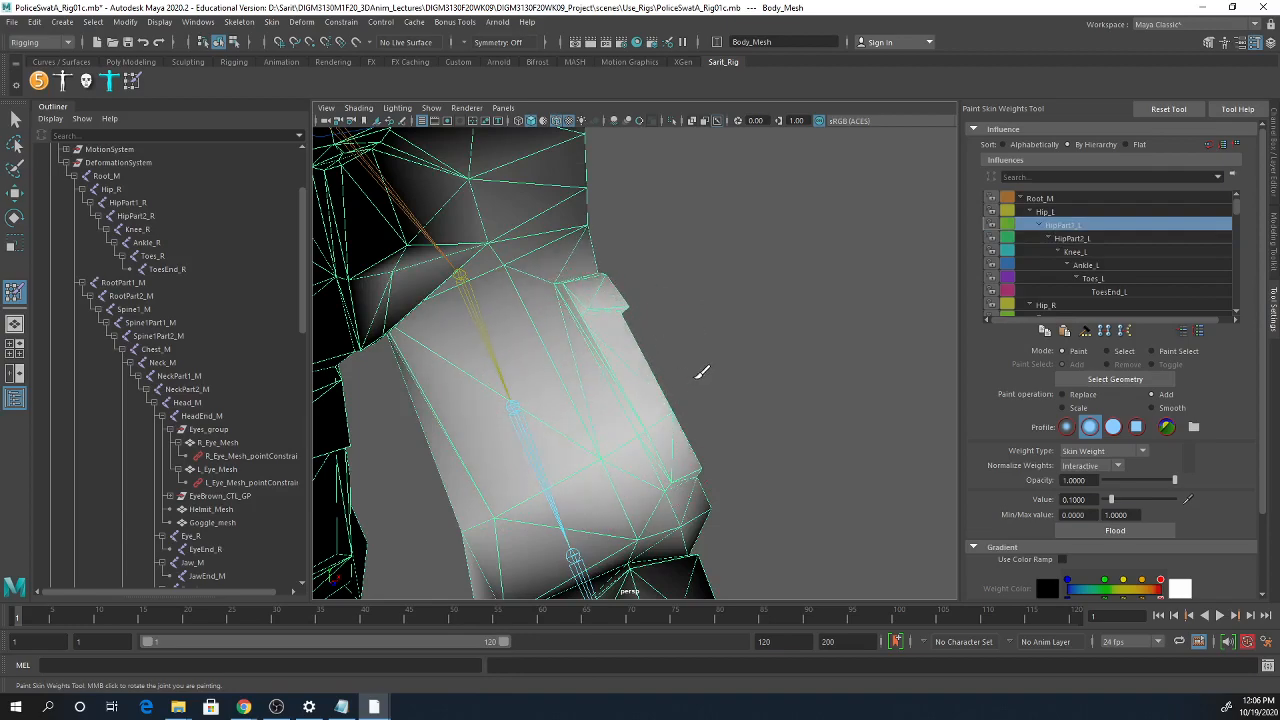
{"action": "left_click_drag", "start_coordinate": [486, 451], "coordinate": [472, 357], "text": "alt"}
{"action": "right_click_drag", "start_coordinate": [646, 380], "coordinate": [490, 372], "text": "alt"}
{"action": "mouse_move", "coordinate": [749, 433]}
{"action": "left_mouse_down", "text": "alt"}
{"action": "mouse_move", "coordinate": [531, 414]}
{"action": "mouse_move", "coordinate": [452, 368]}
{"action": "mouse_move", "coordinate": [463, 349]}
{"action": "mouse_move", "coordinate": [514, 391]}
{"action": "mouse_move", "coordinate": [470, 351]}
{"action": "mouse_move", "coordinate": [440, 422]}
{"action": "mouse_move", "coordinate": [505, 440]}
{"action": "mouse_move", "coordinate": [470, 478]}
{"action": "mouse_move", "coordinate": [512, 449]}
{"action": "mouse_move", "coordinate": [488, 356]}
{"action": "mouse_move", "coordinate": [552, 378]}
{"action": "left_mouse_up", "text": "alt"}
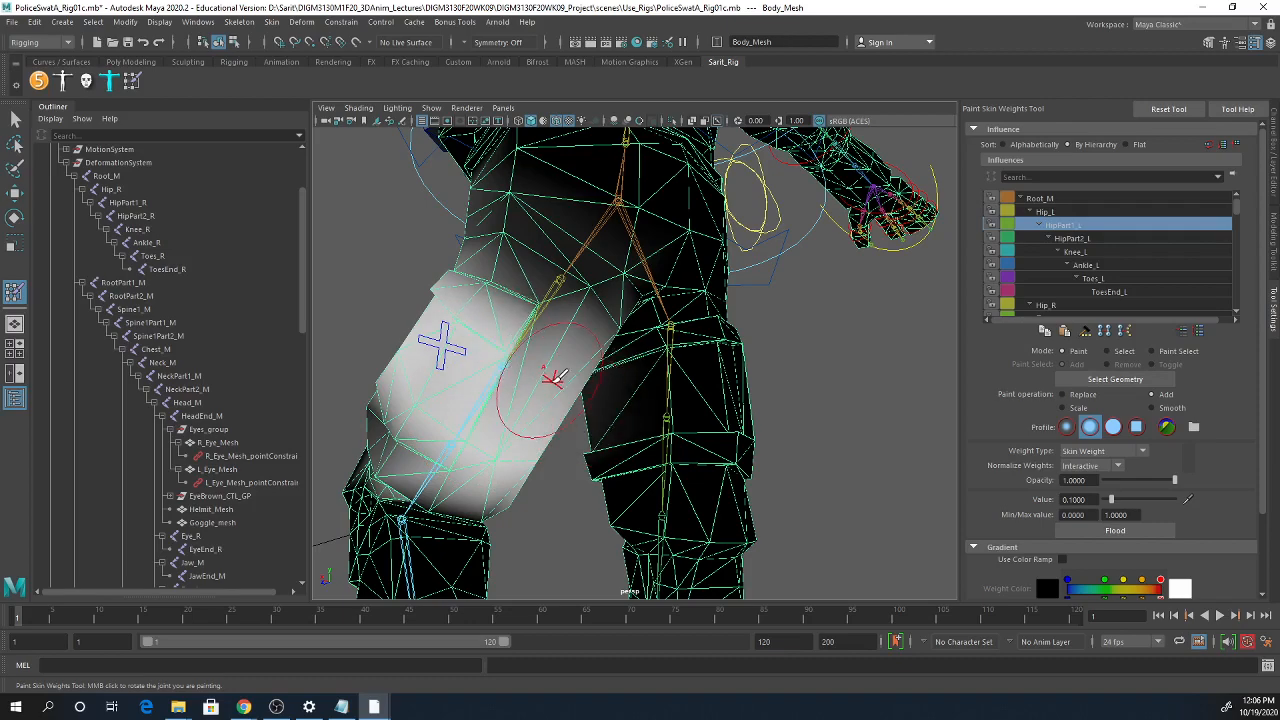
{"action": "mouse_move", "coordinate": [755, 556]}
{"action": "middle_mouse_down"}
{"action": "mouse_move", "coordinate": [783, 514]}
{"action": "mouse_move", "coordinate": [793, 460]}
{"action": "middle_mouse_up"}
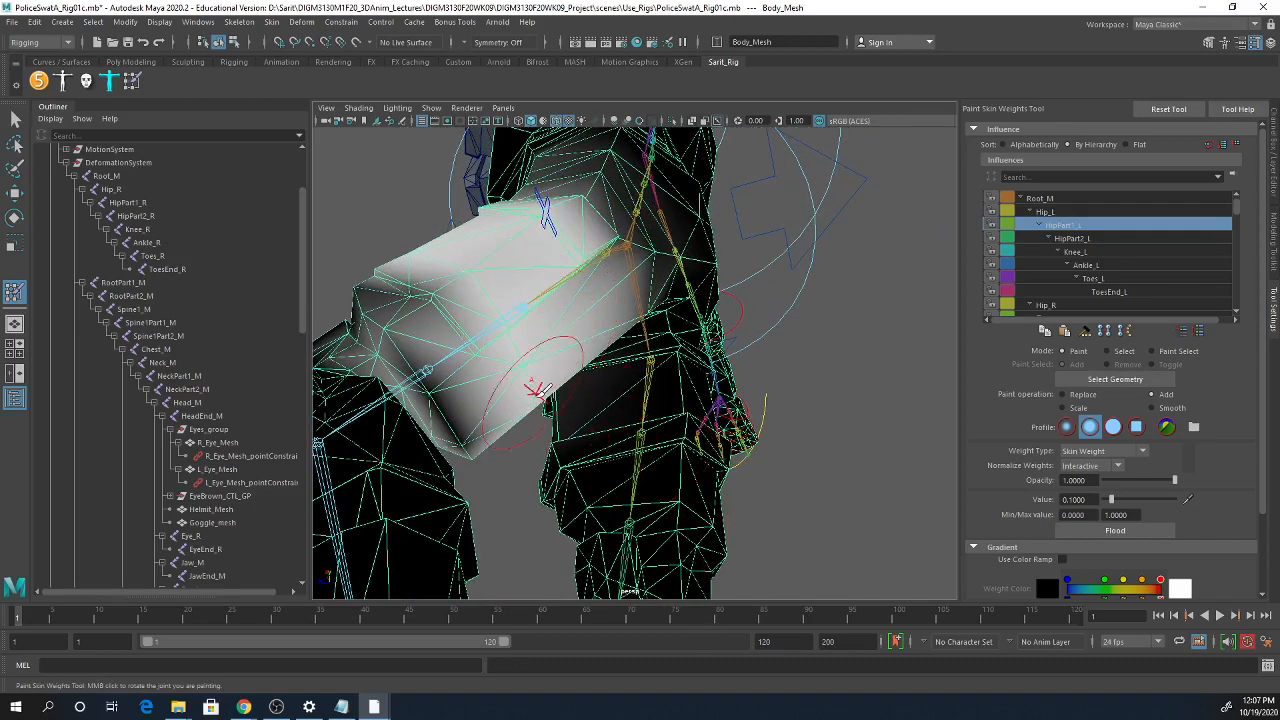
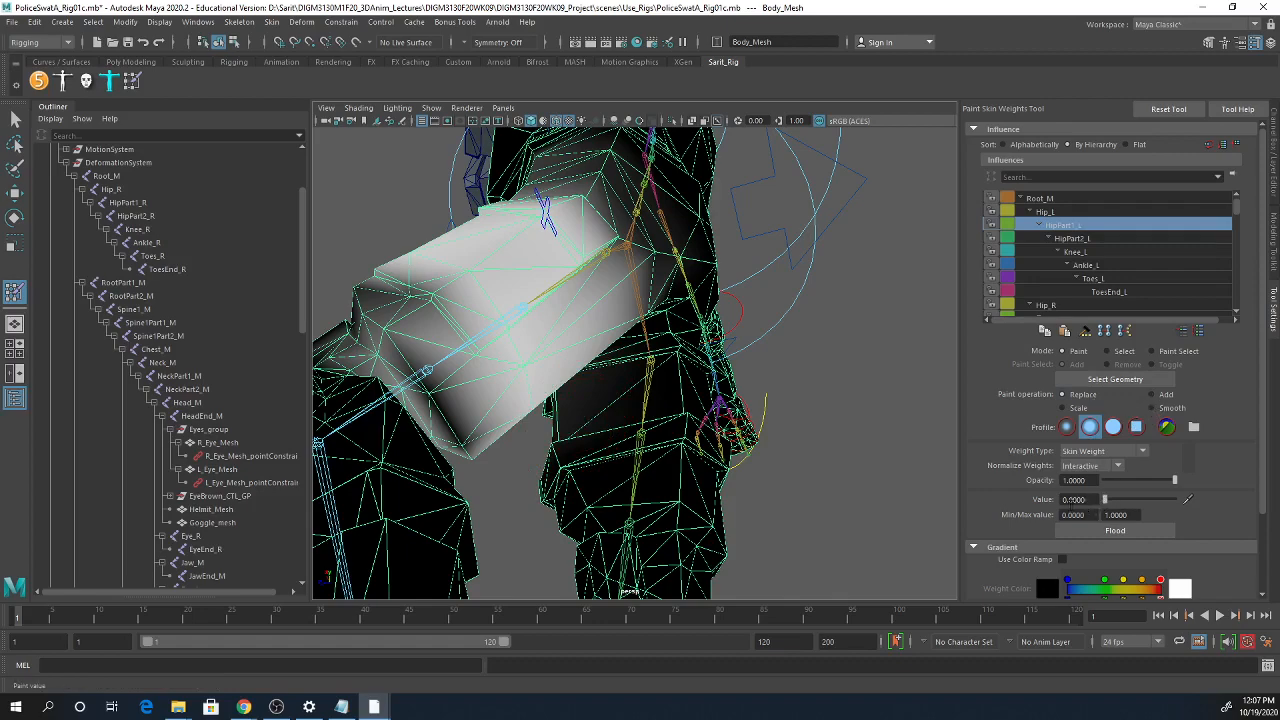
- Set the brush to Replace with value 0 and remove the stray HipPart1_L weight from the right thigh
{"action": "left_click_drag", "start_coordinate": [586, 443], "coordinate": [509, 429], "text": "alt"}
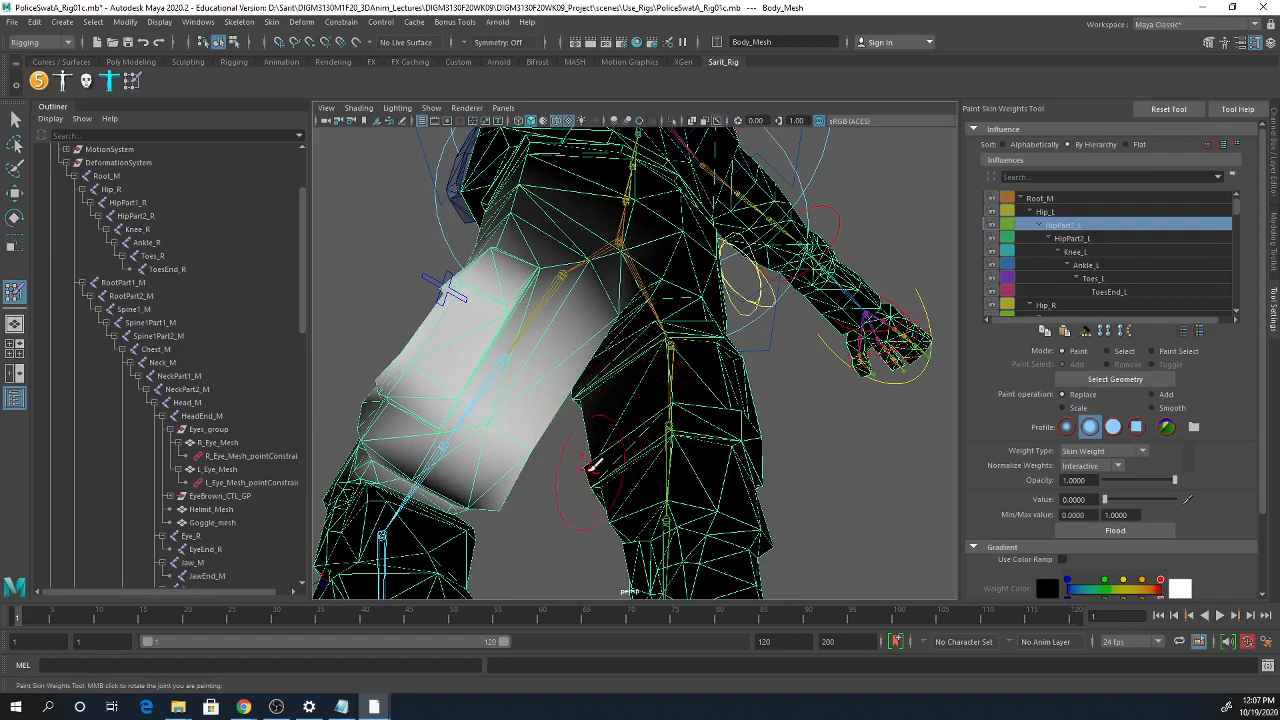
{"action": "mouse_move", "coordinate": [594, 464]}
{"action": "left_mouse_down", "text": "alt"}
{"action": "mouse_move", "coordinate": [829, 380]}
{"action": "mouse_move", "coordinate": [780, 486]}
{"action": "mouse_move", "coordinate": [758, 378]}
{"action": "left_mouse_up", "text": "alt"}
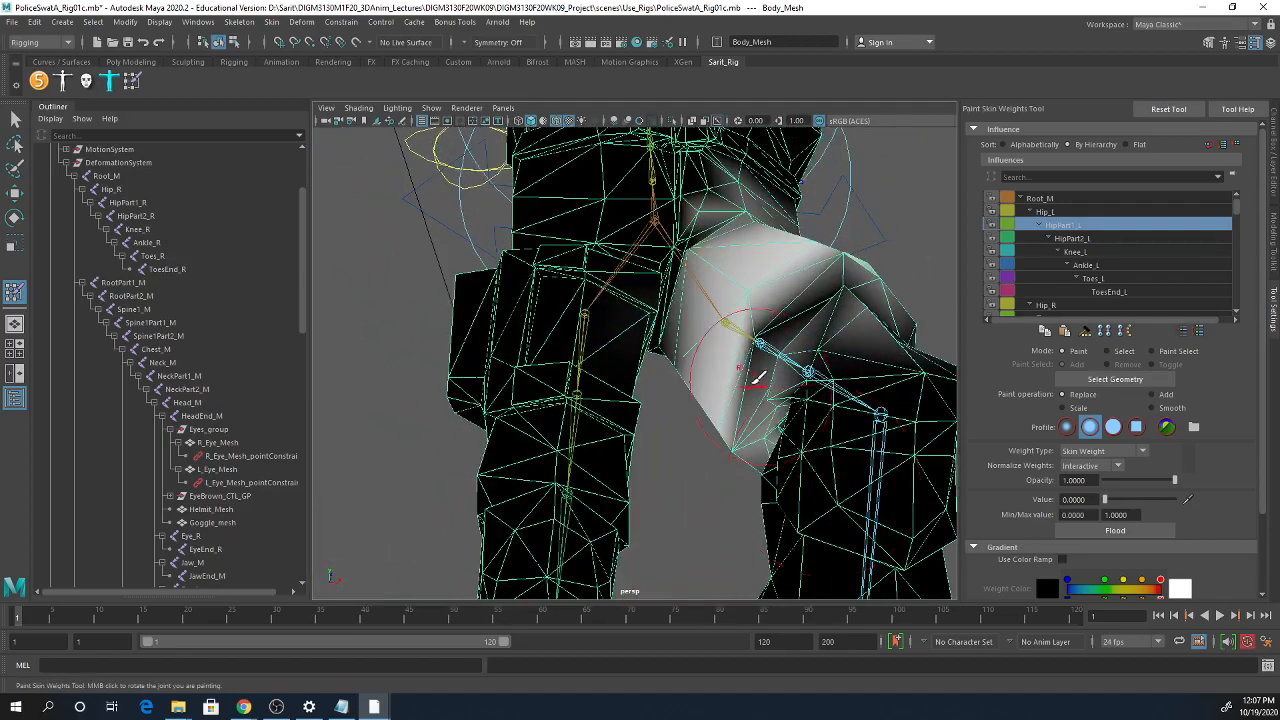
{"action": "left_click_drag", "start_coordinate": [643, 420], "coordinate": [606, 420], "text": "alt"}
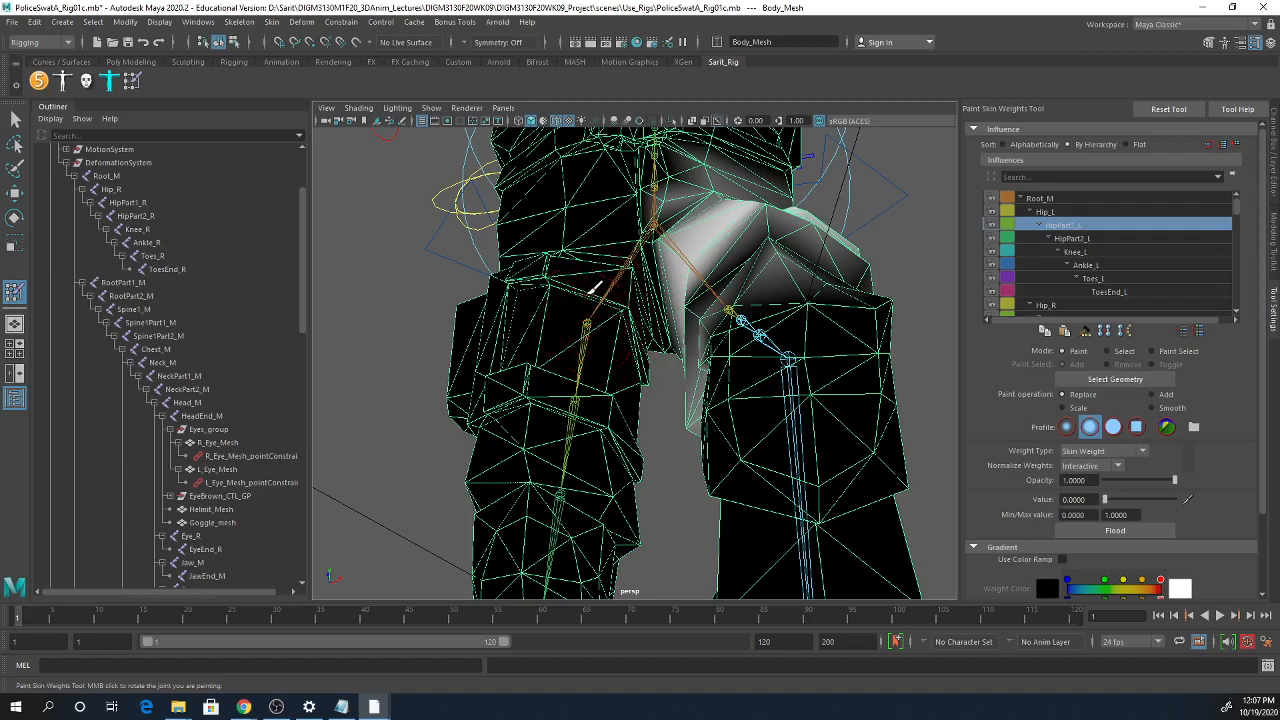
{"action": "mouse_move", "coordinate": [571, 300]}
{"action": "left_mouse_down", "text": "alt"}
{"action": "mouse_move", "coordinate": [566, 366]}
{"action": "mouse_move", "coordinate": [588, 310]}
{"action": "left_mouse_up", "text": "alt"}
{"action": "left_click_drag", "start_coordinate": [585, 387], "coordinate": [600, 409], "text": "alt"}
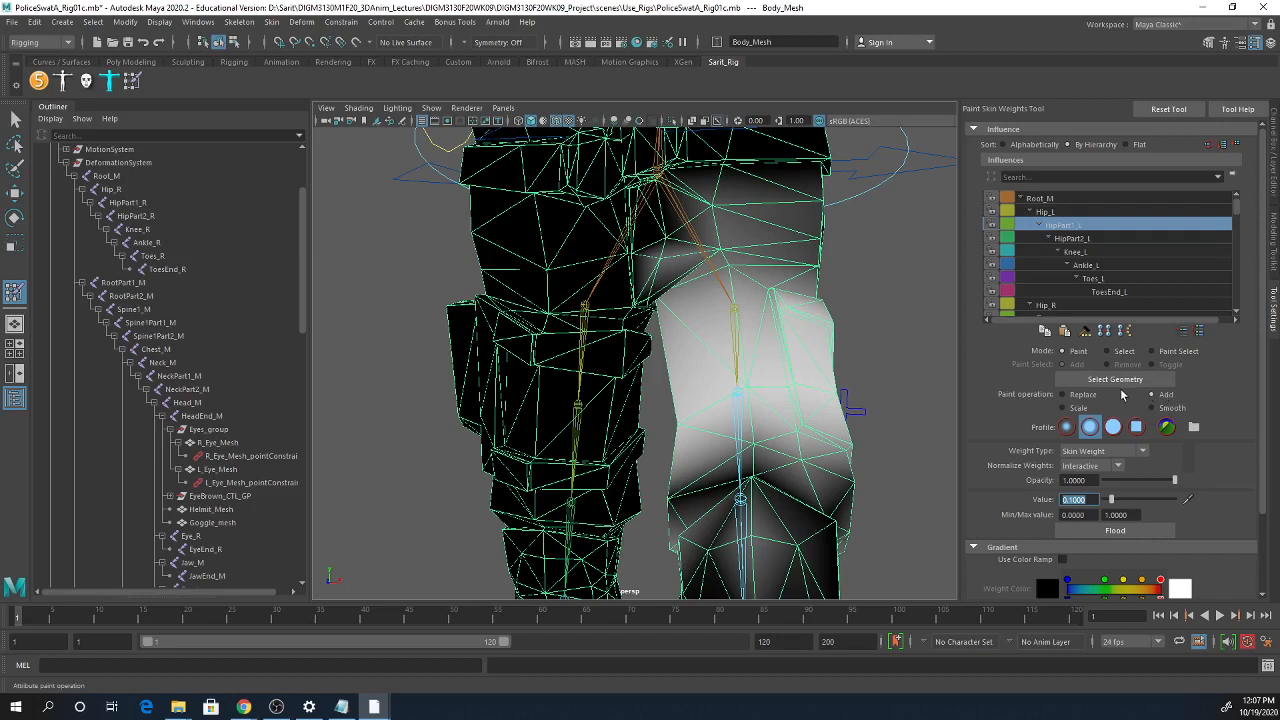
- Return the brush to Add with value 0.1 and build up Hip_L weight around the left hip and uppermost thigh
{"action": "mouse_move", "coordinate": [808, 437]}
{"action": "left_mouse_down", "text": "alt"}
{"action": "mouse_move", "coordinate": [766, 386]}
{"action": "mouse_move", "coordinate": [709, 429]}
{"action": "mouse_move", "coordinate": [723, 366]}
{"action": "left_mouse_up", "text": "alt"}
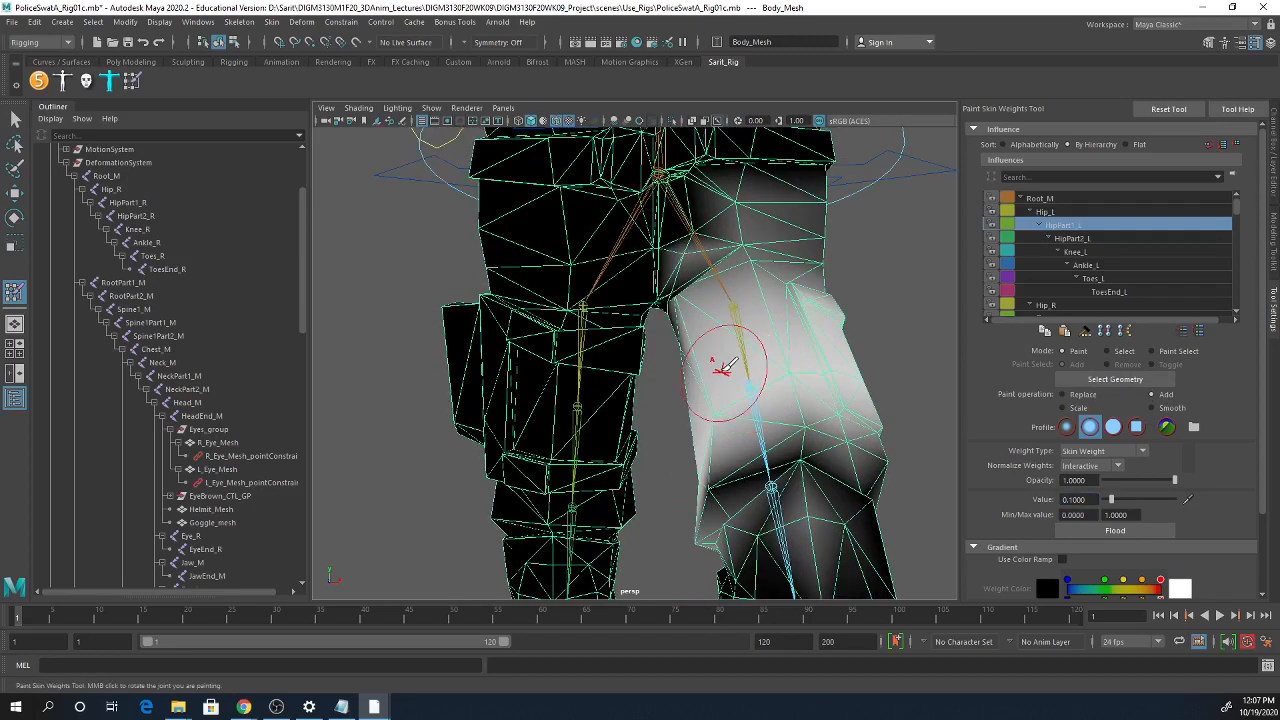
{"action": "right_click_drag", "start_coordinate": [734, 303], "coordinate": [732, 264]}
{"action": "mouse_move", "coordinate": [780, 334]}
{"action": "left_mouse_down", "text": "alt"}
{"action": "mouse_move", "coordinate": [586, 371]}
{"action": "mouse_move", "coordinate": [600, 356]}
{"action": "left_mouse_up", "text": "alt"}
{"action": "mouse_move", "coordinate": [778, 318]}
{"action": "left_mouse_down"}
{"action": "mouse_move", "coordinate": [628, 311]}
{"action": "mouse_move", "coordinate": [720, 345]}
{"action": "mouse_move", "coordinate": [766, 380]}
{"action": "mouse_move", "coordinate": [737, 357]}
{"action": "mouse_move", "coordinate": [786, 365]}
{"action": "mouse_move", "coordinate": [814, 434]}
{"action": "mouse_move", "coordinate": [714, 343]}
{"action": "mouse_move", "coordinate": [729, 357]}
{"action": "mouse_move", "coordinate": [832, 310]}
{"action": "mouse_move", "coordinate": [803, 299]}
{"action": "mouse_move", "coordinate": [800, 315]}
{"action": "left_mouse_up"}
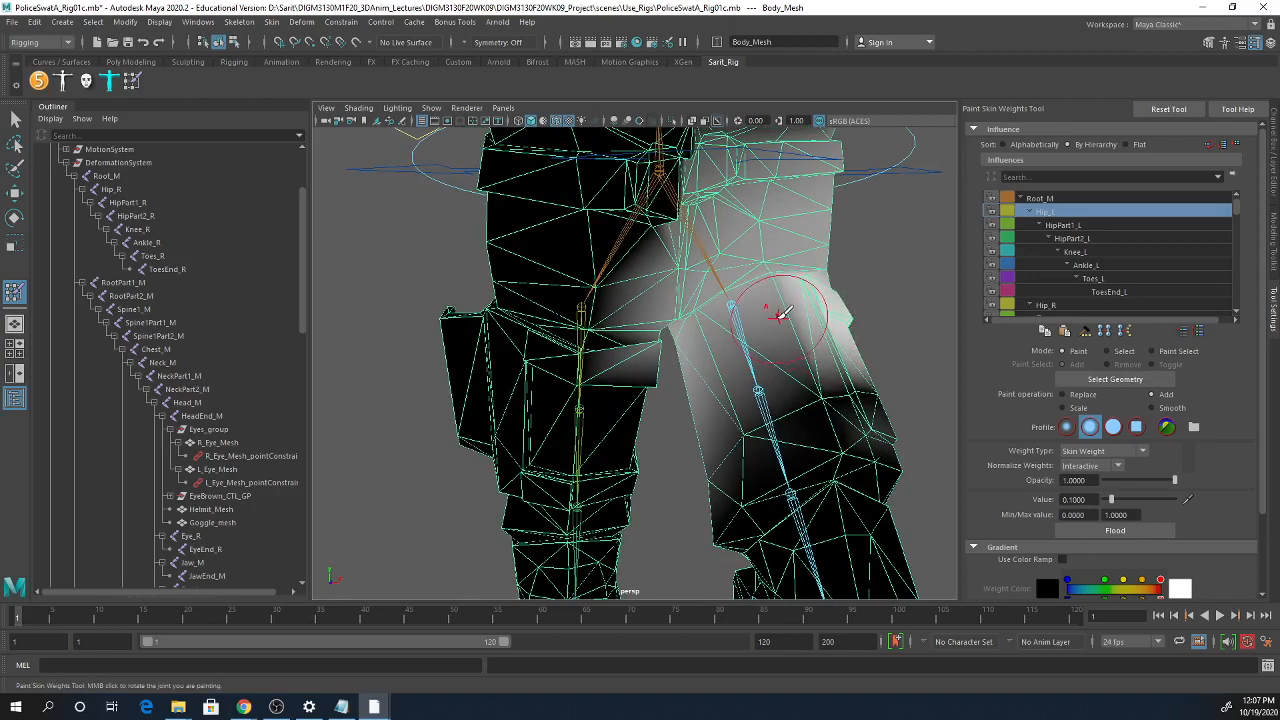
{"action": "left_click_drag", "start_coordinate": [742, 352], "coordinate": [730, 355], "text": "alt"}
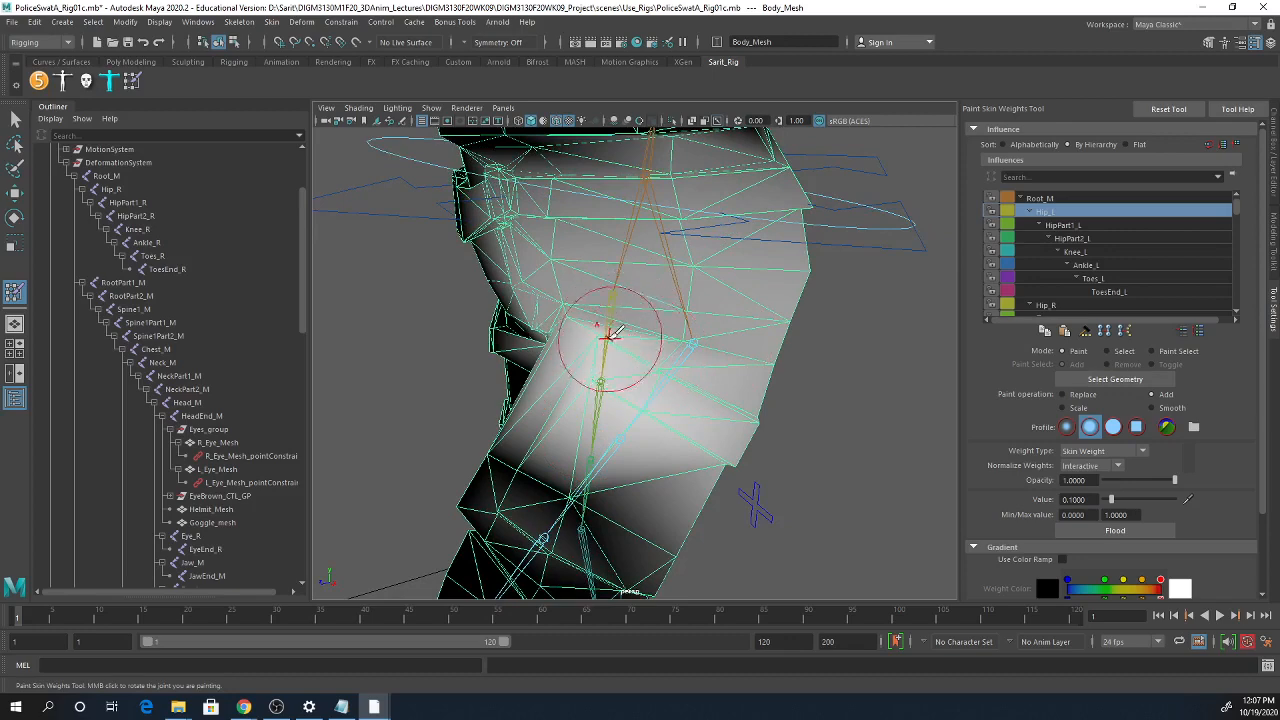
{"action": "mouse_move", "coordinate": [668, 343]}
{"action": "left_mouse_down", "text": "alt"}
{"action": "mouse_move", "coordinate": [649, 397]}
{"action": "mouse_move", "coordinate": [462, 284]}
{"action": "mouse_move", "coordinate": [482, 285]}
{"action": "mouse_move", "coordinate": [583, 372]}
{"action": "mouse_move", "coordinate": [550, 379]}
{"action": "mouse_move", "coordinate": [551, 334]}
{"action": "mouse_move", "coordinate": [572, 302]}
{"action": "mouse_move", "coordinate": [571, 366]}
{"action": "mouse_move", "coordinate": [589, 352]}
{"action": "mouse_move", "coordinate": [548, 309]}
{"action": "left_mouse_up", "text": "alt"}
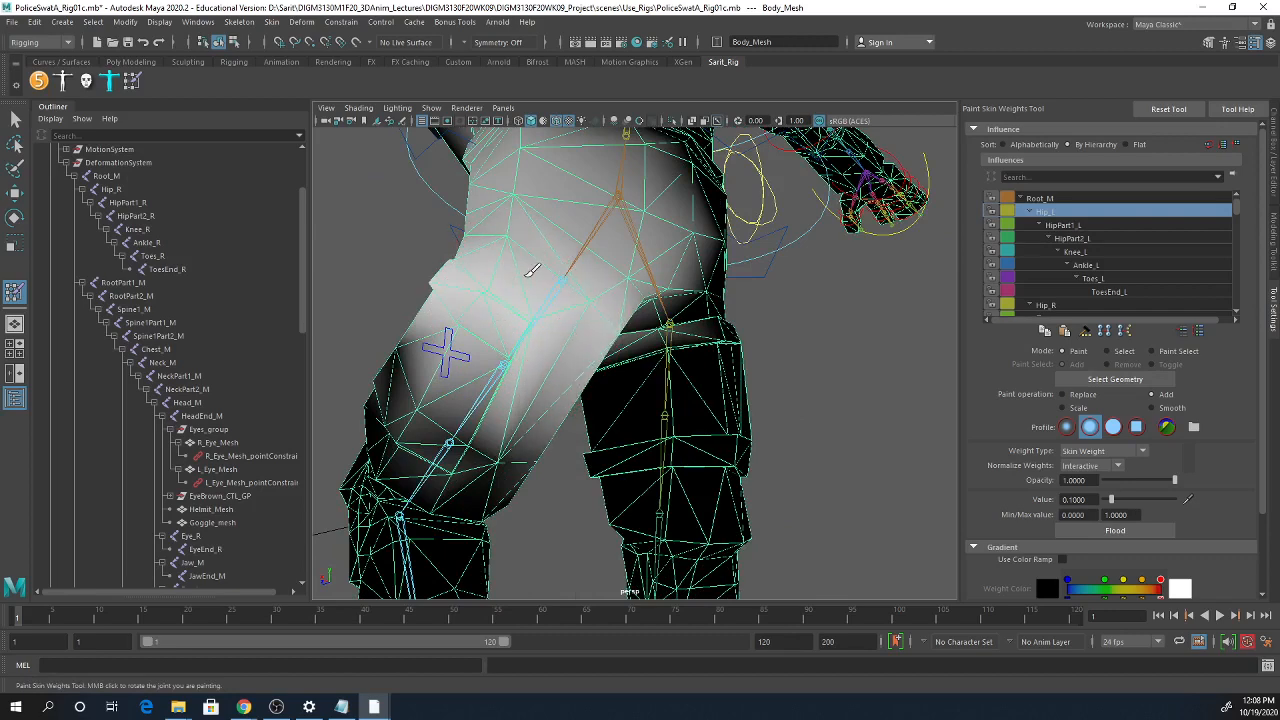
{"action": "left_click_drag", "start_coordinate": [543, 357], "coordinate": [600, 278], "text": "alt"}
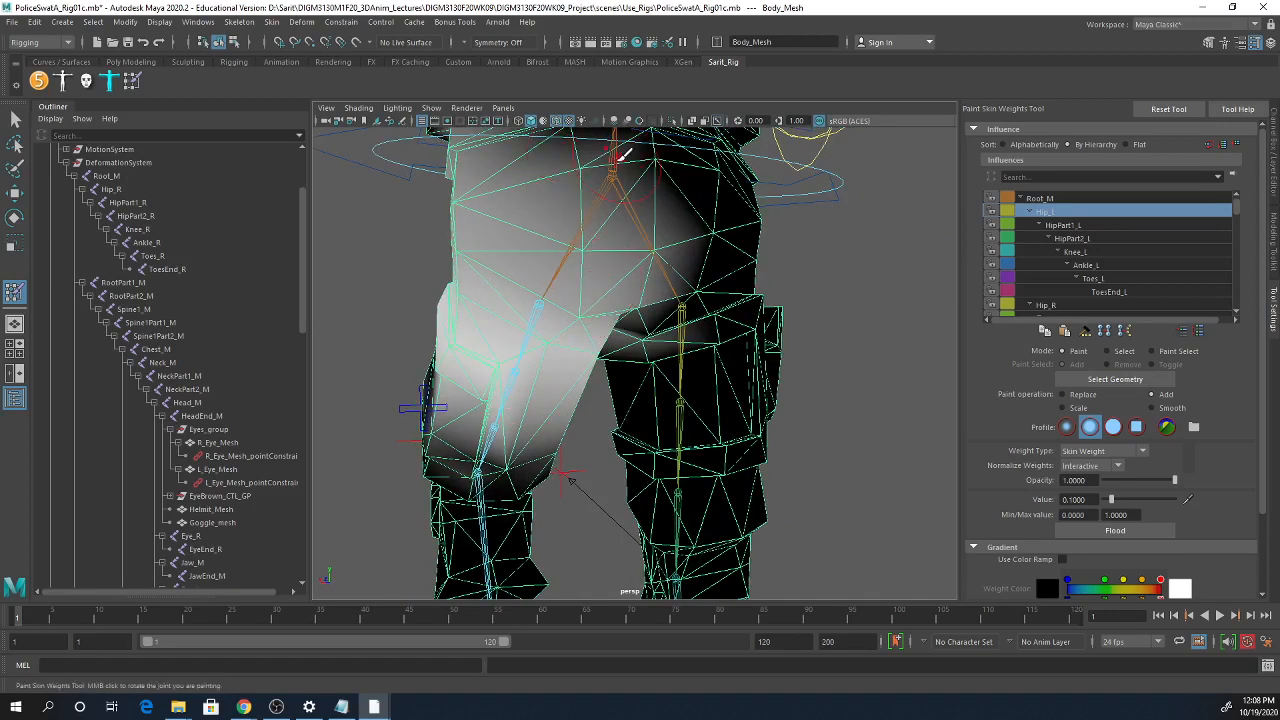
- Switch to the Root_M influence and add its weight over the back and left side of the pelvis
{"action": "right_click_drag", "start_coordinate": [600, 203], "coordinate": [553, 268]}
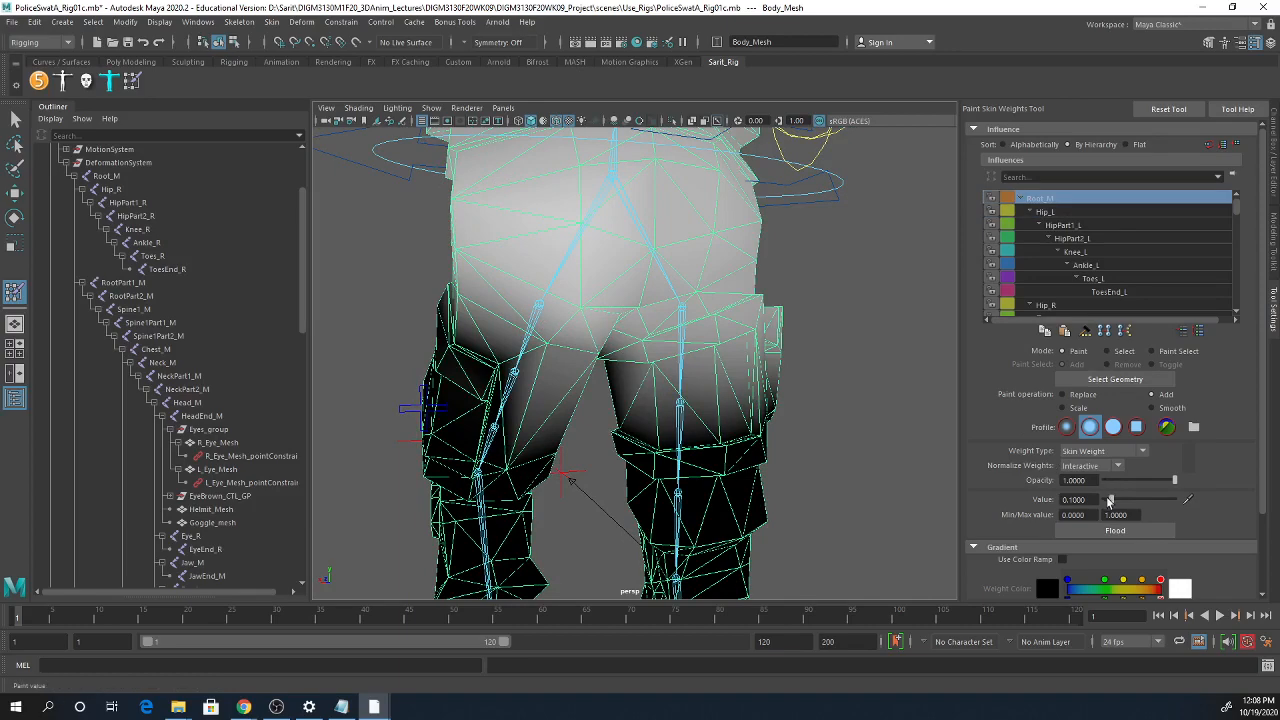
{"action": "left_click_drag", "start_coordinate": [543, 286], "coordinate": [606, 286], "text": "alt"}
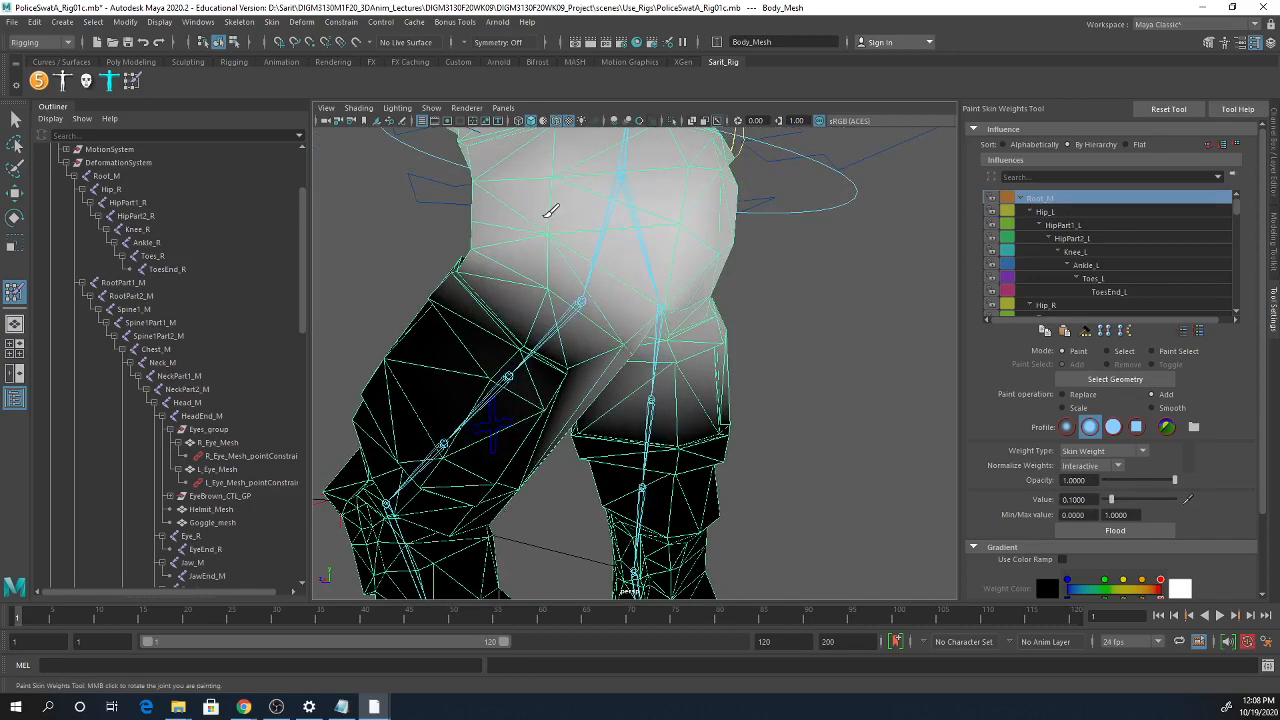
{"action": "right_click_drag", "start_coordinate": [732, 264], "coordinate": [731, 362], "text": "alt"}
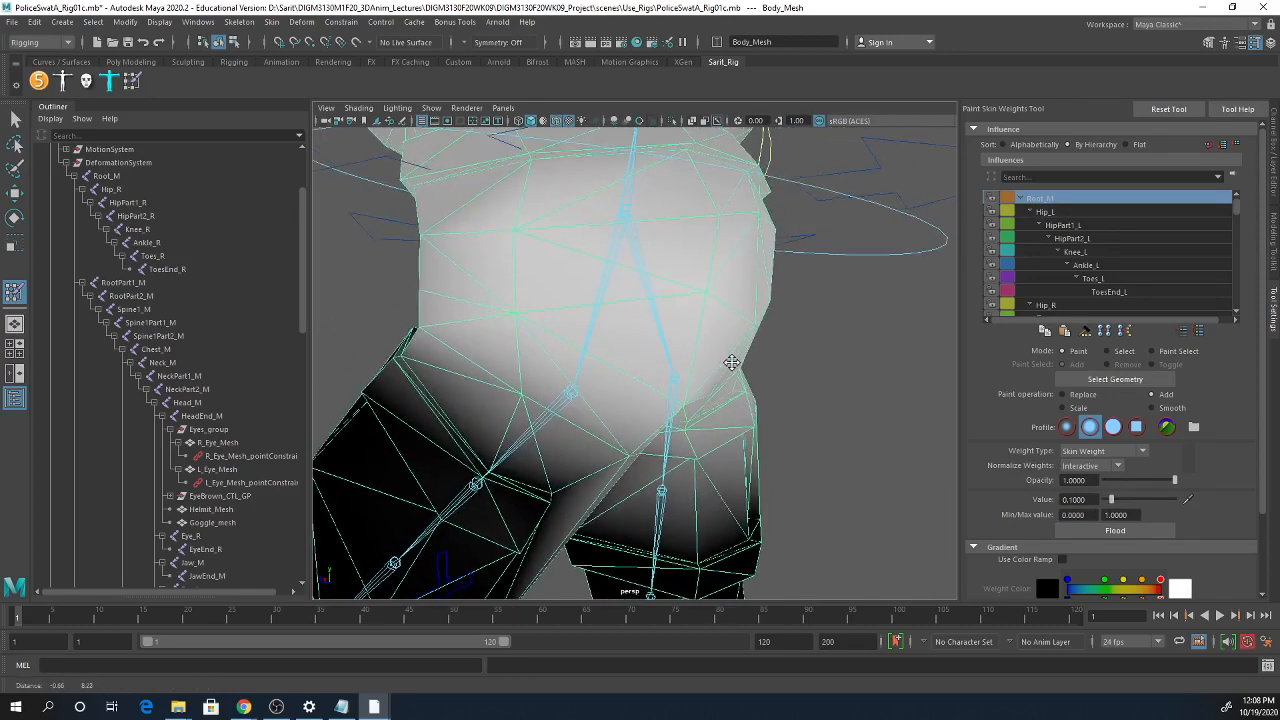
{"action": "middle_click_drag", "start_coordinate": [732, 362], "coordinate": [729, 453], "text": "alt"}
{"action": "left_click_drag", "start_coordinate": [720, 420], "coordinate": [691, 366], "text": "alt"}
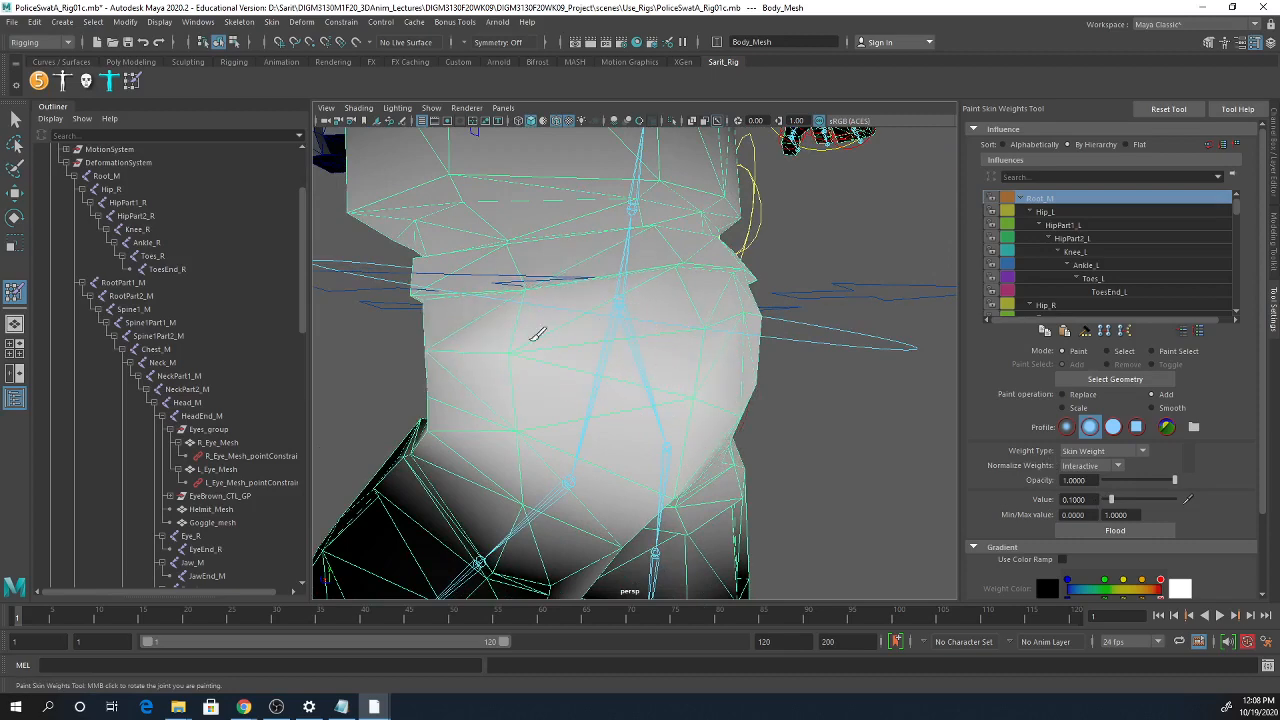
- Add more Root_M weight around the front, side and rear of the pelvis up to the belt line
{"action": "mouse_move", "coordinate": [560, 420]}
{"action": "left_mouse_down", "text": "alt"}
{"action": "mouse_move", "coordinate": [643, 418]}
{"action": "mouse_move", "coordinate": [777, 371]}
{"action": "left_mouse_up", "text": "alt"}
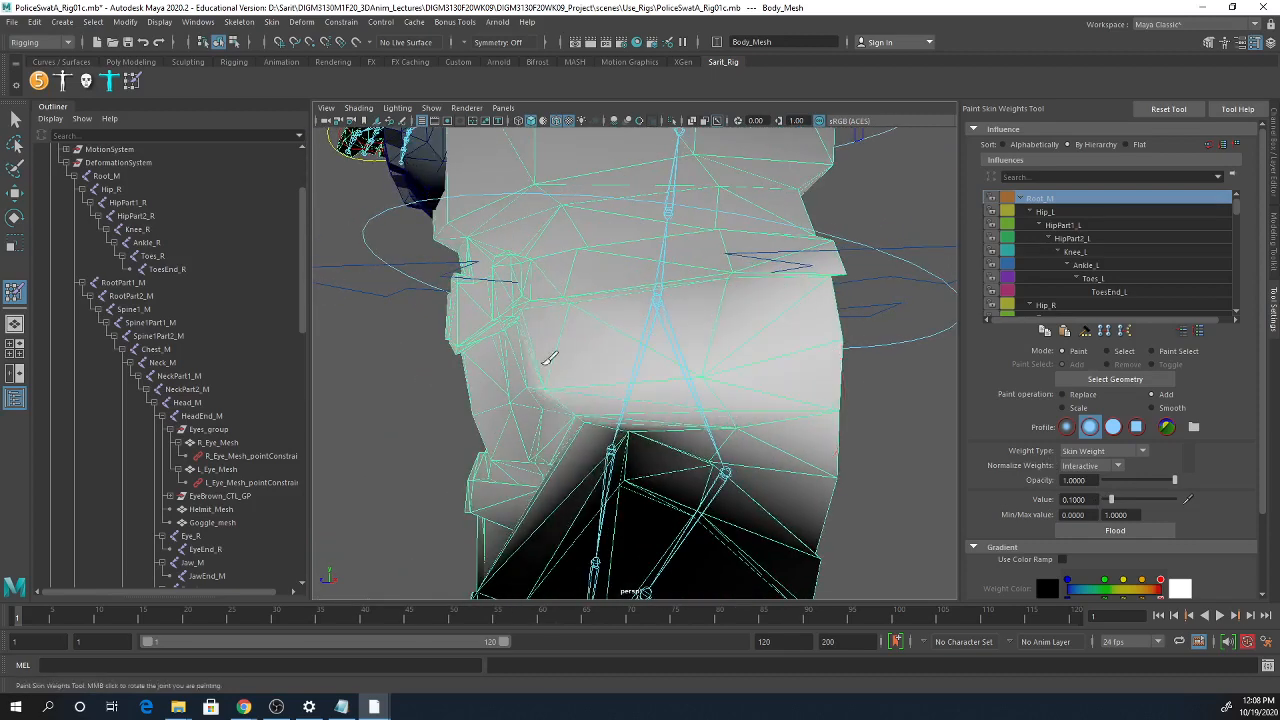
{"action": "mouse_move", "coordinate": [543, 363]}
{"action": "left_mouse_down"}
{"action": "mouse_move", "coordinate": [757, 332]}
{"action": "mouse_move", "coordinate": [775, 291]}
{"action": "mouse_move", "coordinate": [625, 268]}
{"action": "mouse_move", "coordinate": [783, 270]}
{"action": "mouse_move", "coordinate": [630, 298]}
{"action": "mouse_move", "coordinate": [516, 306]}
{"action": "mouse_move", "coordinate": [502, 294]}
{"action": "mouse_move", "coordinate": [610, 320]}
{"action": "mouse_move", "coordinate": [543, 383]}
{"action": "left_mouse_up"}
{"action": "left_click_drag", "start_coordinate": [835, 376], "coordinate": [714, 361], "text": "alt"}
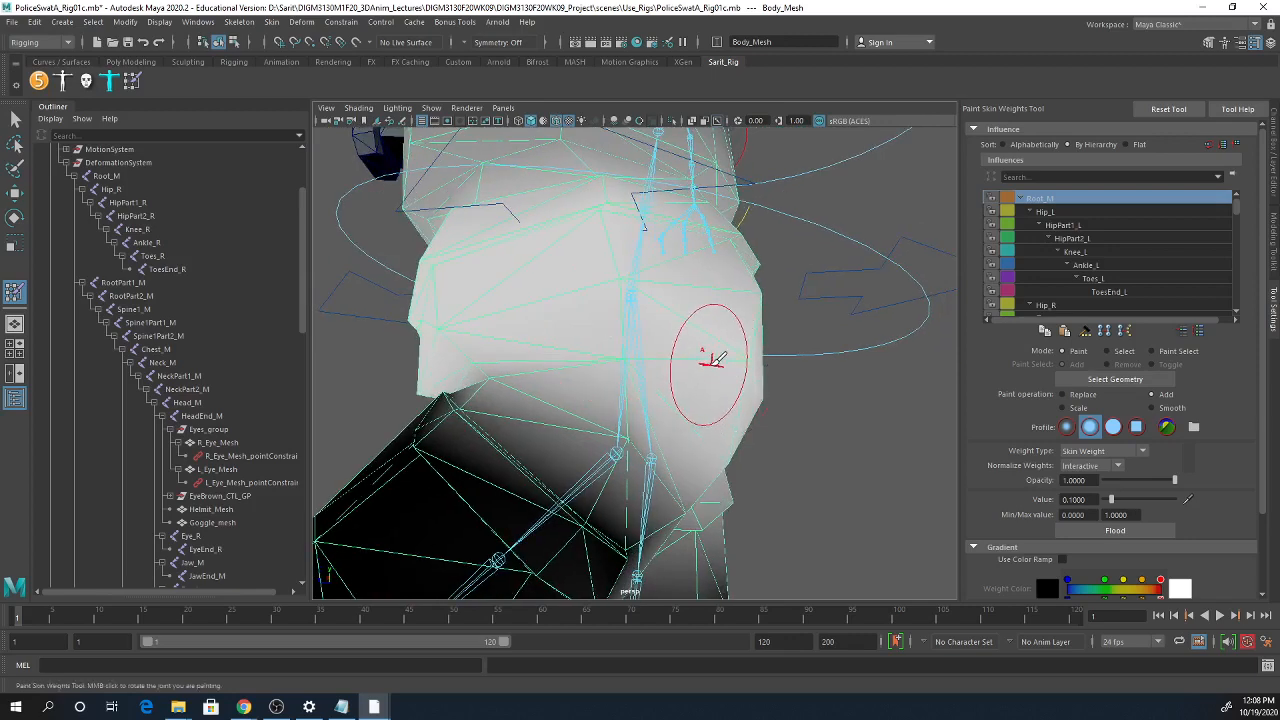
{"action": "mouse_move", "coordinate": [521, 355]}
{"action": "left_mouse_down"}
{"action": "mouse_move", "coordinate": [468, 323]}
{"action": "mouse_move", "coordinate": [571, 340]}
{"action": "left_mouse_up"}
{"action": "left_click_drag", "start_coordinate": [804, 448], "coordinate": [655, 451], "text": "alt"}
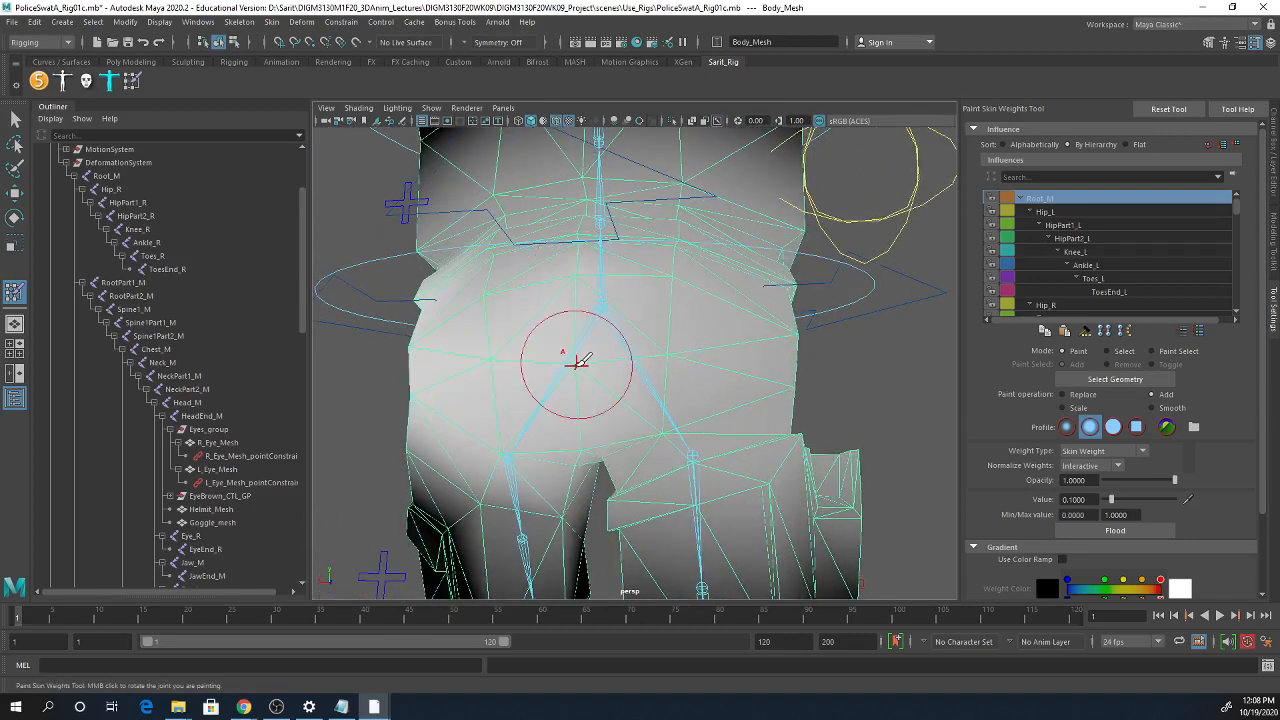
{"action": "mouse_move", "coordinate": [576, 364]}
{"action": "left_mouse_down"}
{"action": "mouse_move", "coordinate": [574, 280]}
{"action": "mouse_move", "coordinate": [503, 272]}
{"action": "mouse_move", "coordinate": [642, 260]}
{"action": "left_mouse_up"}
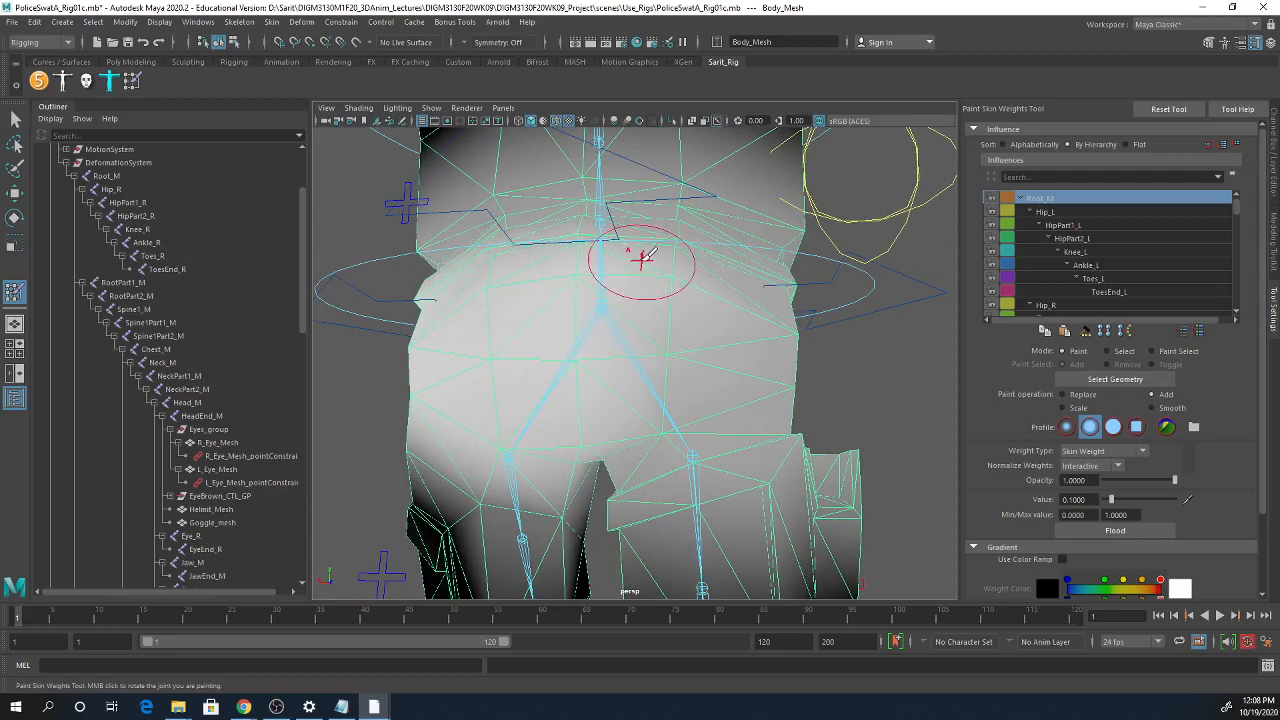
- Leave weight painting and move the right and left legs' IK controls to bend both knees and test the hip deformation
{"action": "left_click_drag", "start_coordinate": [754, 408], "coordinate": [876, 454], "text": "alt"}
{"action": "right_click_drag", "start_coordinate": [876, 454], "coordinate": [806, 450], "text": "alt"}
{"action": "mouse_move", "coordinate": [806, 450]}
{"action": "left_mouse_down", "text": "alt"}
{"action": "mouse_move", "coordinate": [823, 451]}
{"action": "mouse_move", "coordinate": [794, 486]}
{"action": "mouse_move", "coordinate": [812, 472]}
{"action": "left_mouse_up", "text": "alt"}
{"action": "middle_click_drag", "start_coordinate": [812, 472], "coordinate": [808, 414], "text": "alt"}
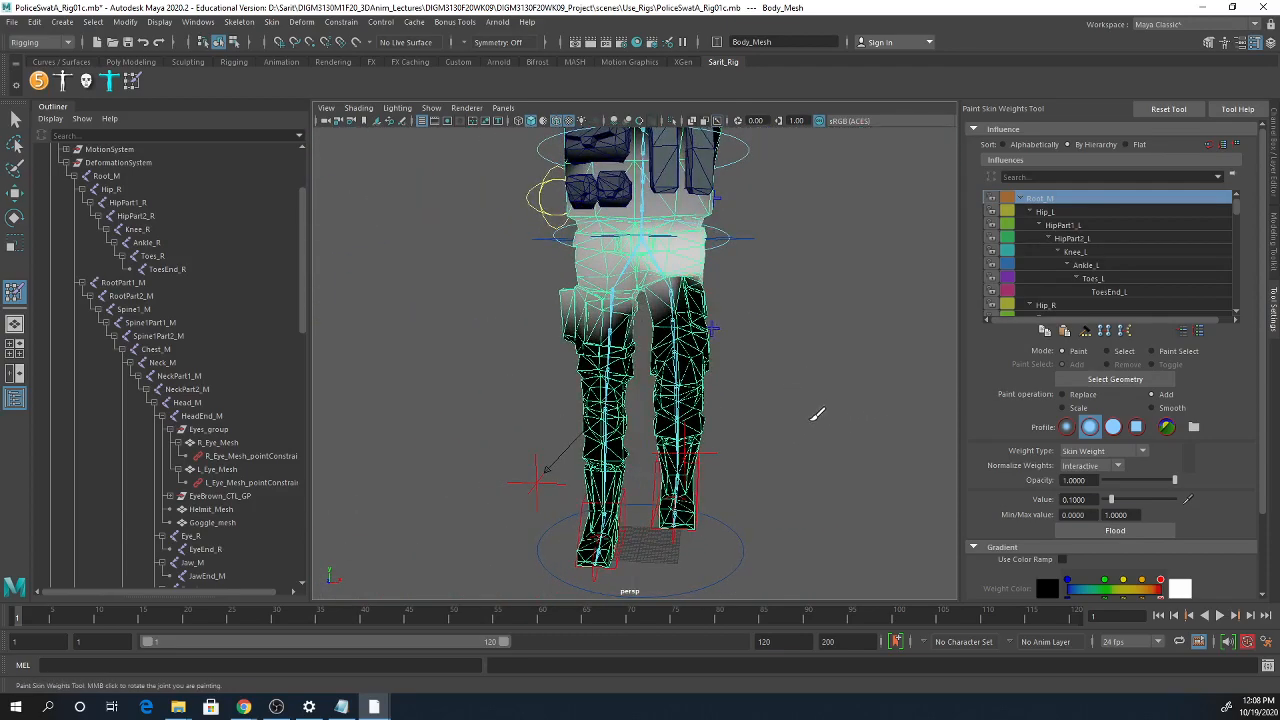
{"action": "key", "text": "q"}
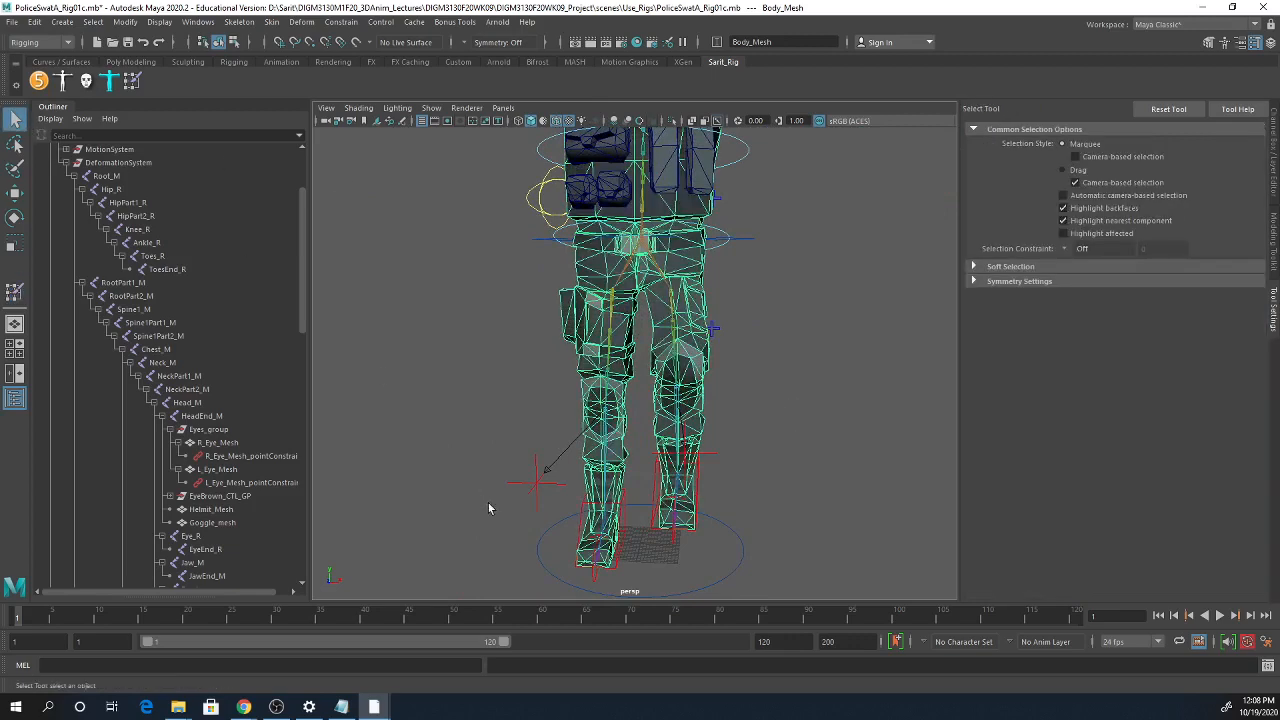
{"action": "left_click", "coordinate": [583, 529]}
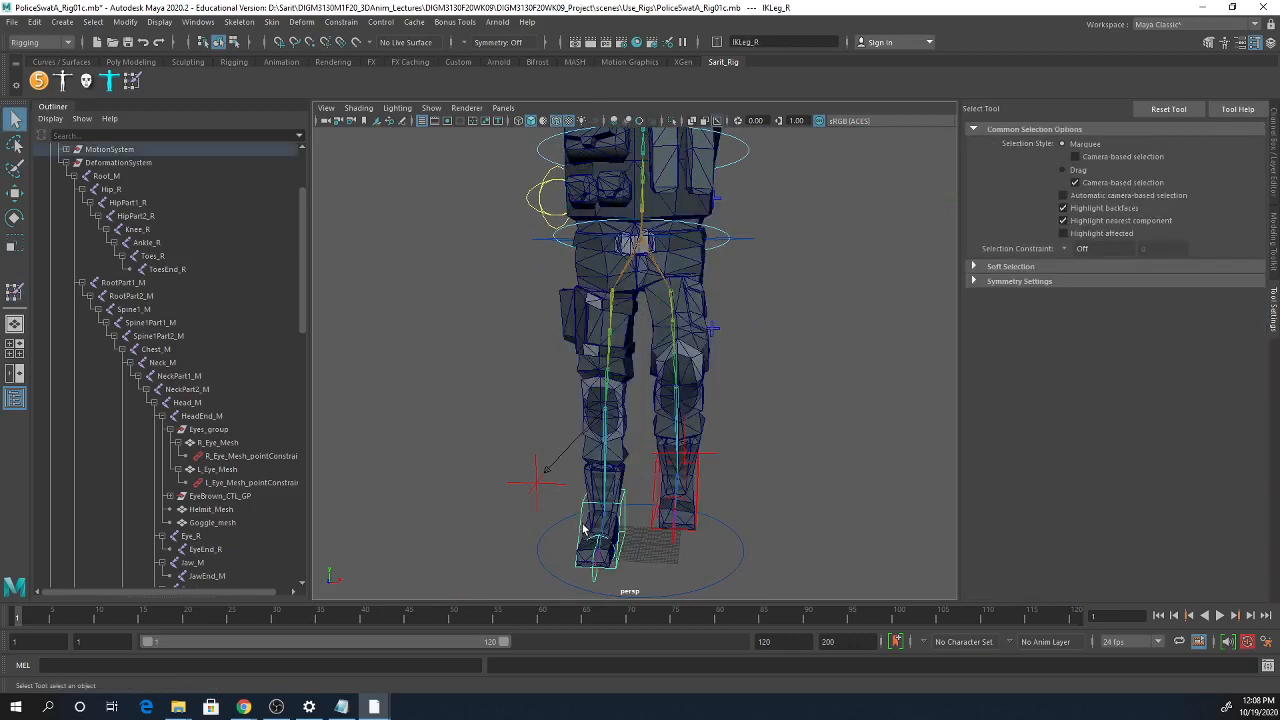
{"action": "key", "text": "w"}
{"action": "left_click_drag", "start_coordinate": [612, 482], "coordinate": [734, 360]}
{"action": "left_click", "coordinate": [697, 484]}
{"action": "middle_click_drag", "start_coordinate": [627, 362], "coordinate": [617, 462], "text": "alt"}
{"action": "right_click_drag", "start_coordinate": [617, 462], "coordinate": [716, 442], "text": "alt"}
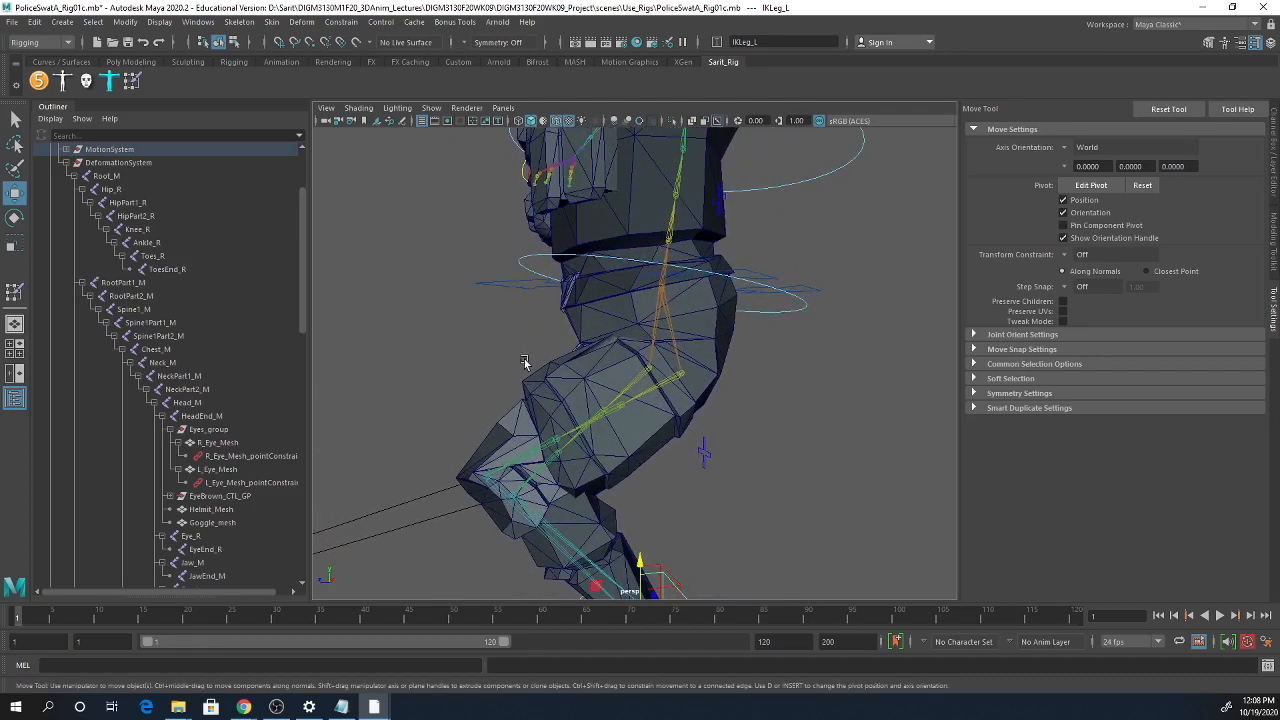
- Reselect Body_Mesh and resume weight painting with the Hip_L influence
{"action": "left_click", "coordinate": [677, 378]}
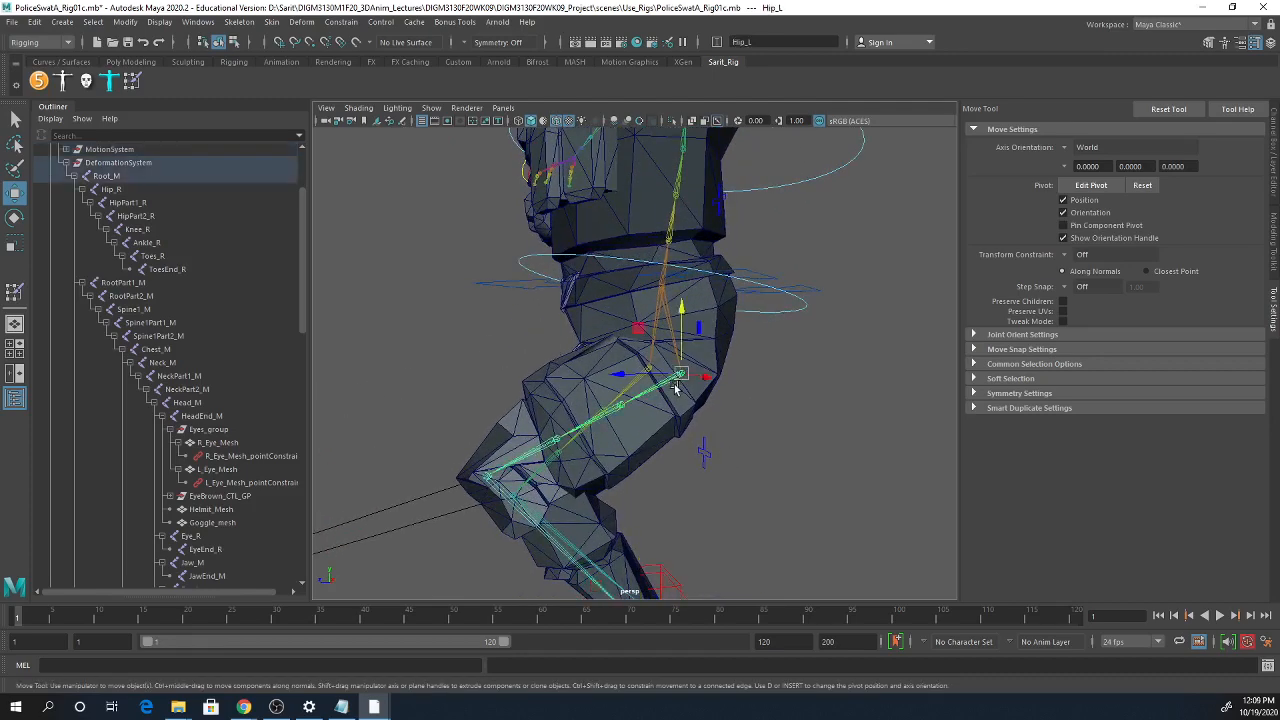
{"action": "left_click", "coordinate": [627, 432]}
{"action": "left_click", "coordinate": [14, 291]}
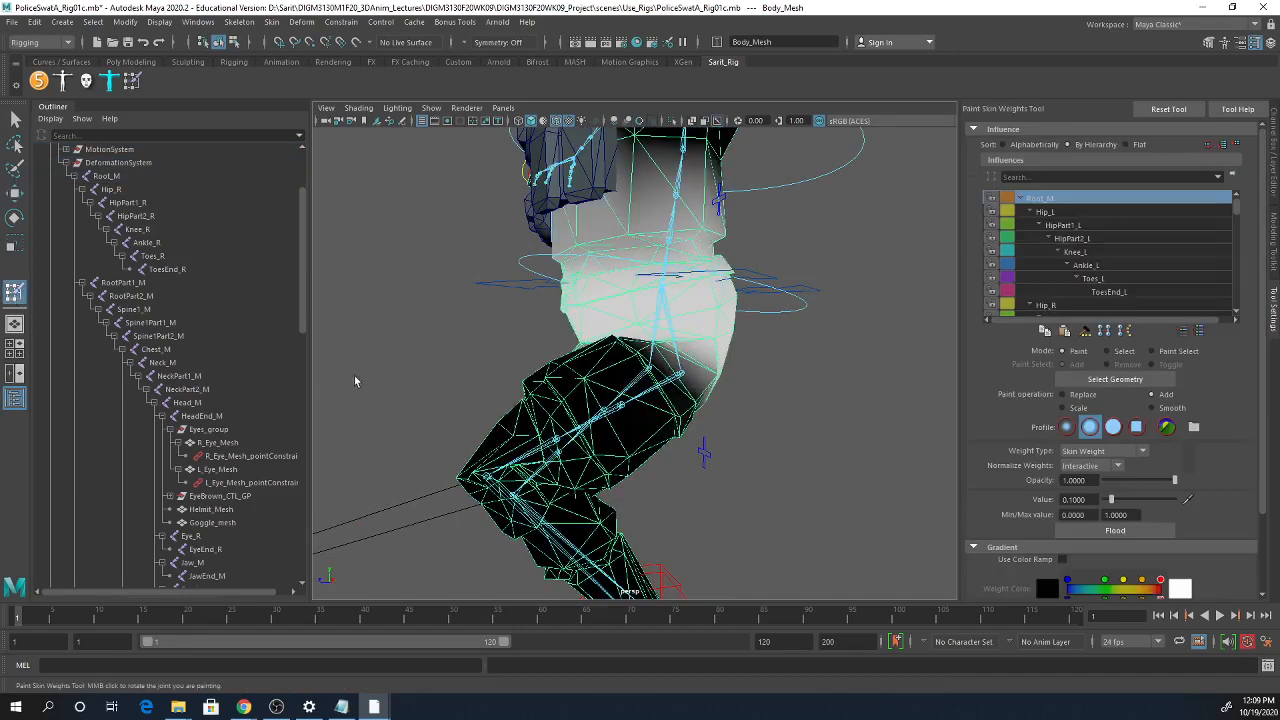
{"action": "mouse_move", "coordinate": [642, 416]}
{"action": "left_mouse_down", "text": "alt"}
{"action": "mouse_move", "coordinate": [700, 415]}
{"action": "mouse_move", "coordinate": [722, 390]}
{"action": "mouse_move", "coordinate": [740, 400]}
{"action": "left_mouse_up", "text": "alt"}
{"action": "right_click", "coordinate": [700, 378]}
{"action": "left_click", "coordinate": [700, 338]}
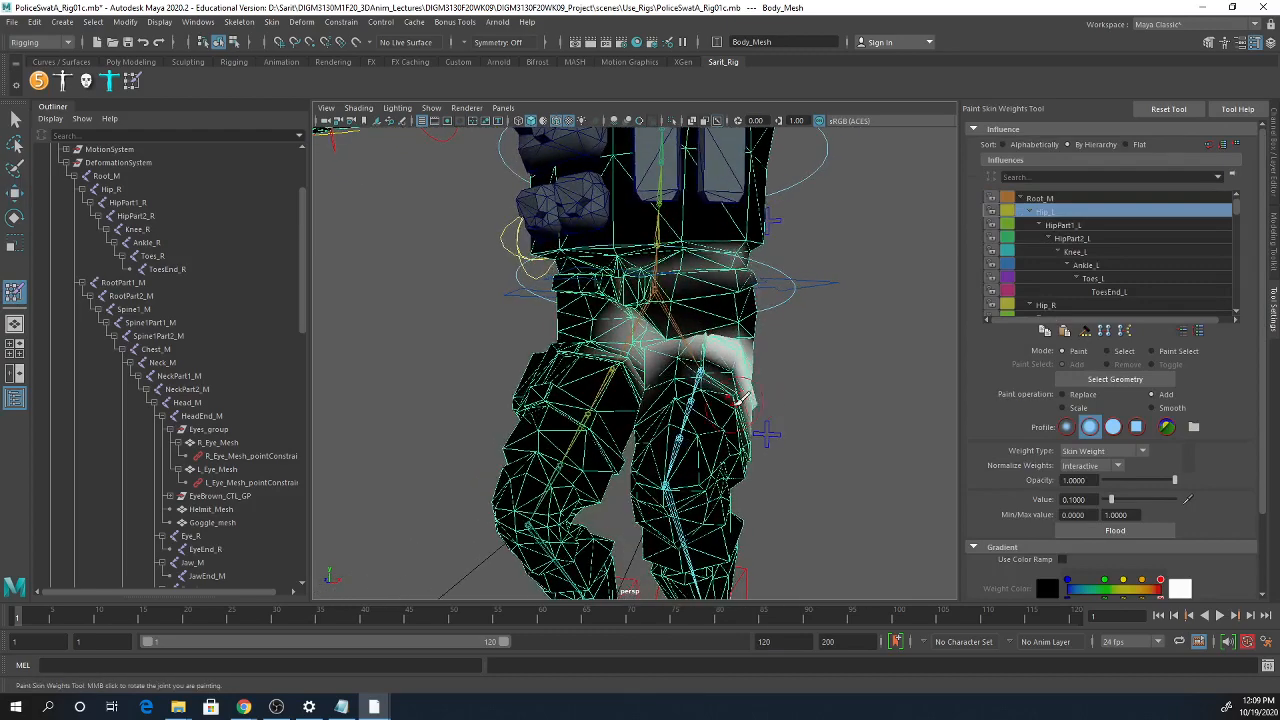
- Add a little Hip_L weight at the front of the pelvis near the left groin crease
{"action": "right_click_drag", "start_coordinate": [740, 400], "coordinate": [843, 390], "text": "alt"}
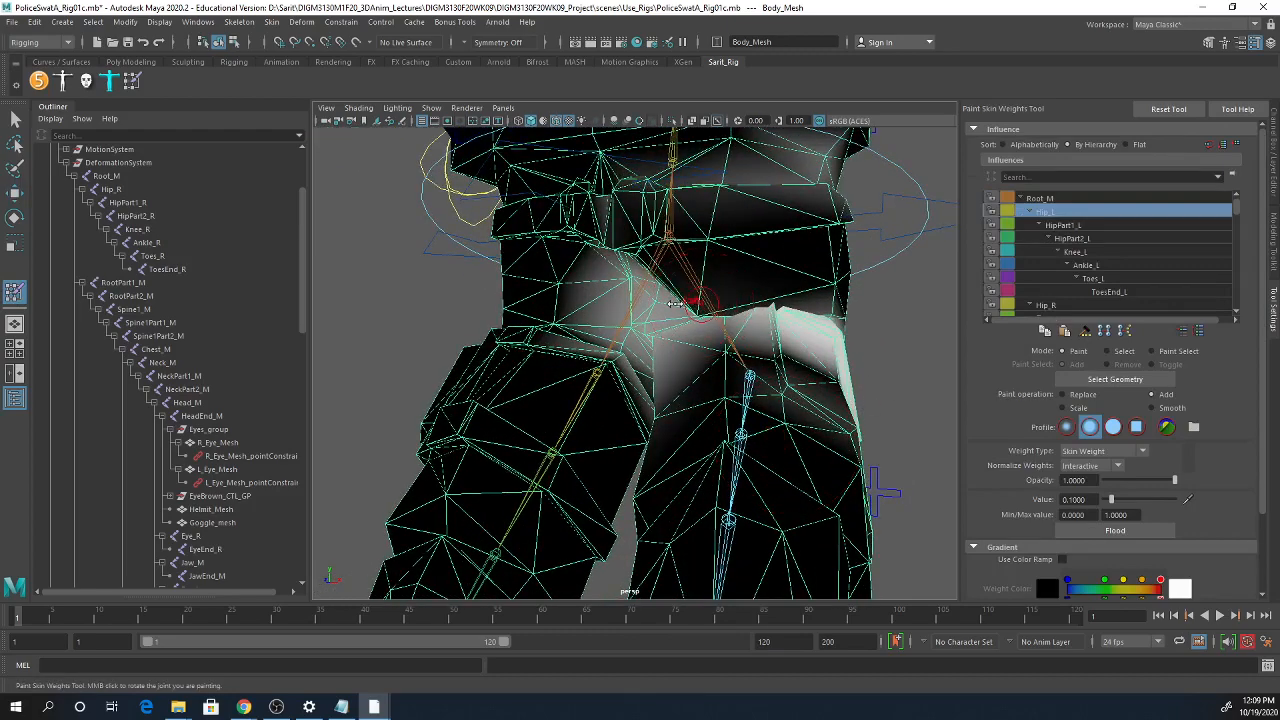
{"action": "left_click_drag", "start_coordinate": [706, 308], "coordinate": [702, 310]}
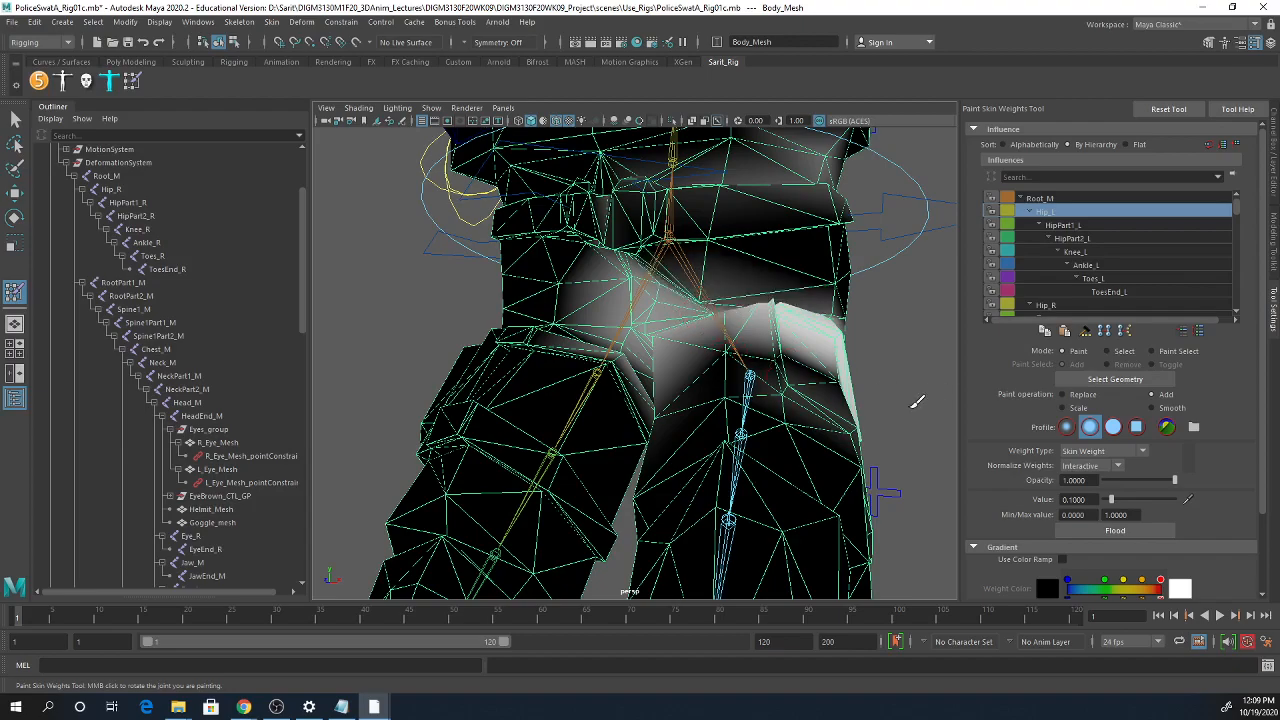
{"action": "mouse_move", "coordinate": [916, 402]}
{"action": "left_mouse_down", "text": "alt"}
{"action": "mouse_move", "coordinate": [985, 416]}
{"action": "mouse_move", "coordinate": [946, 390]}
{"action": "left_mouse_up", "text": "alt"}
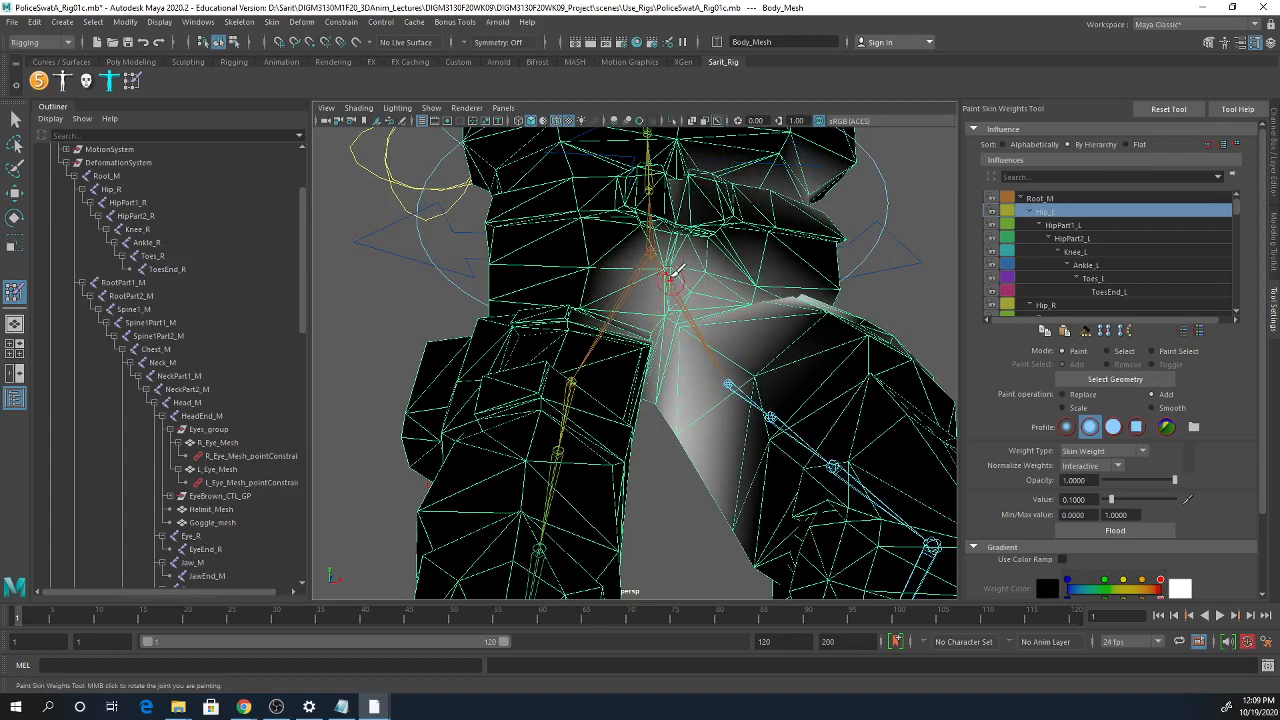
{"action": "left_click_drag", "start_coordinate": [680, 356], "coordinate": [682, 367], "text": "alt"}
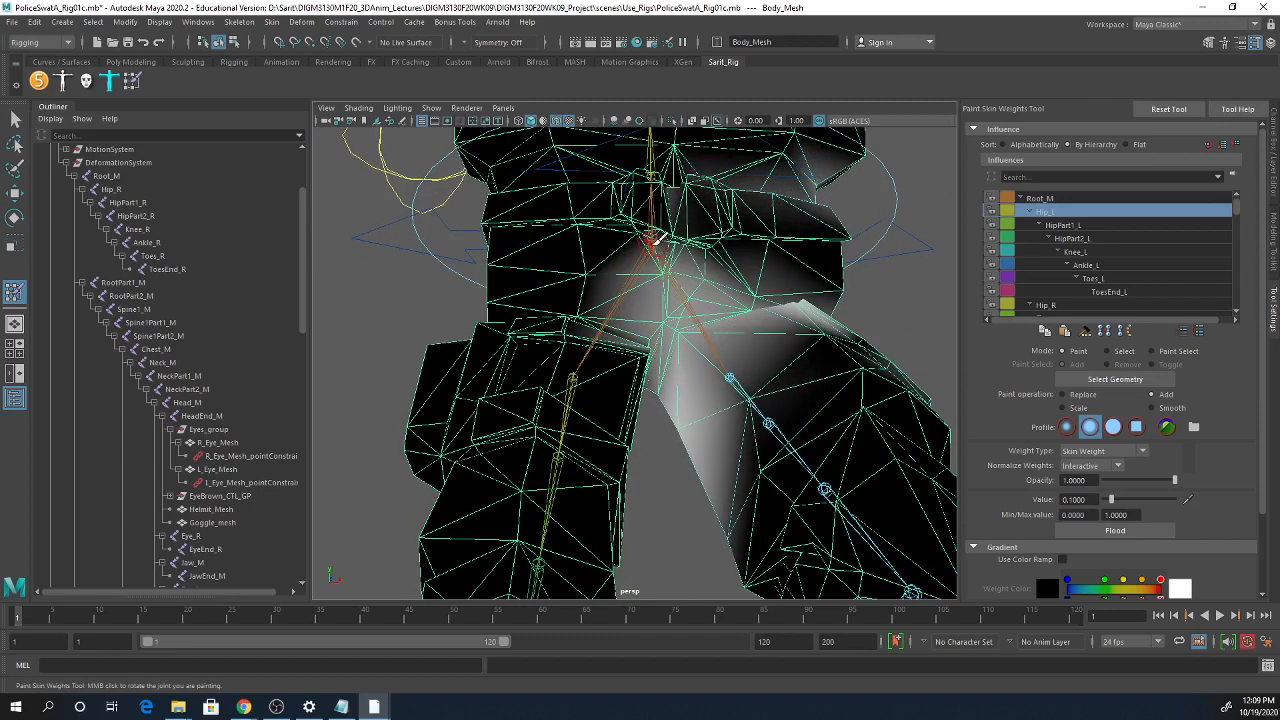
- Switch to the Root_M influence and examine its weight distribution around the pelvis and upper thighs
{"action": "right_click", "coordinate": [655, 238]}
{"action": "left_click", "coordinate": [689, 272]}
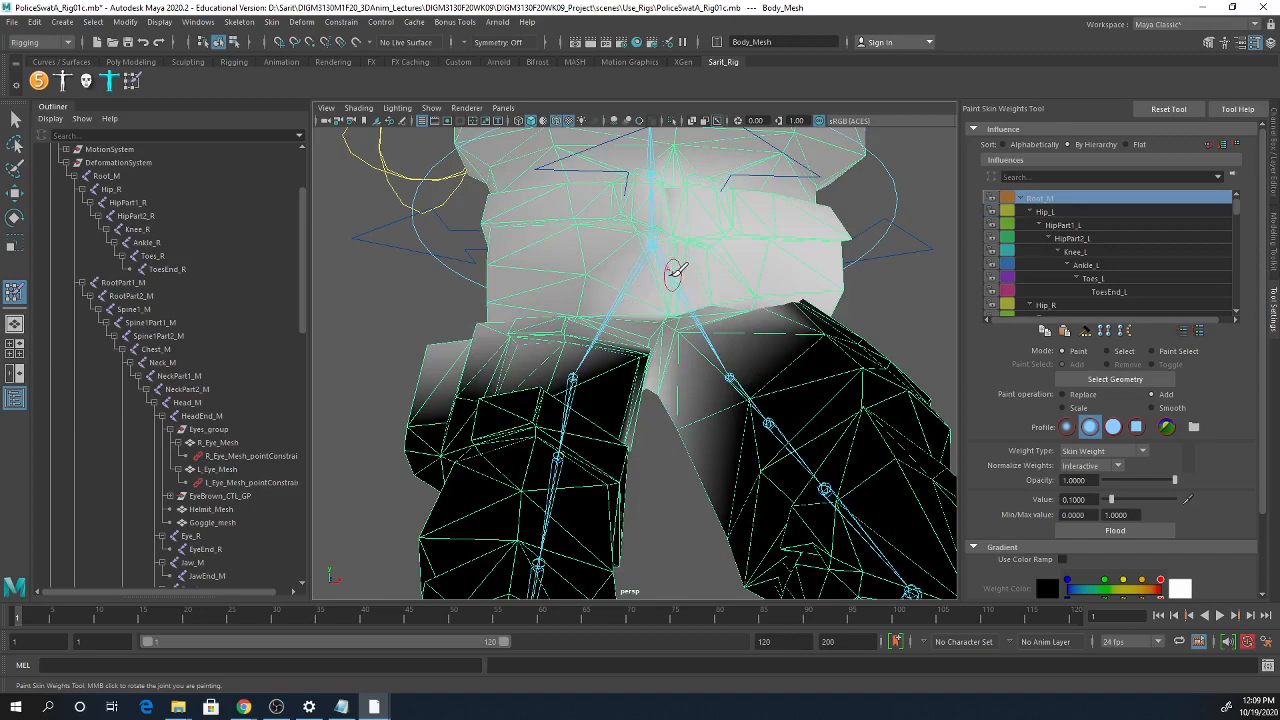
{"action": "mouse_move", "coordinate": [674, 271]}
{"action": "left_mouse_down", "text": "alt"}
{"action": "mouse_move", "coordinate": [700, 249]}
{"action": "mouse_move", "coordinate": [663, 330]}
{"action": "left_mouse_up", "text": "alt"}
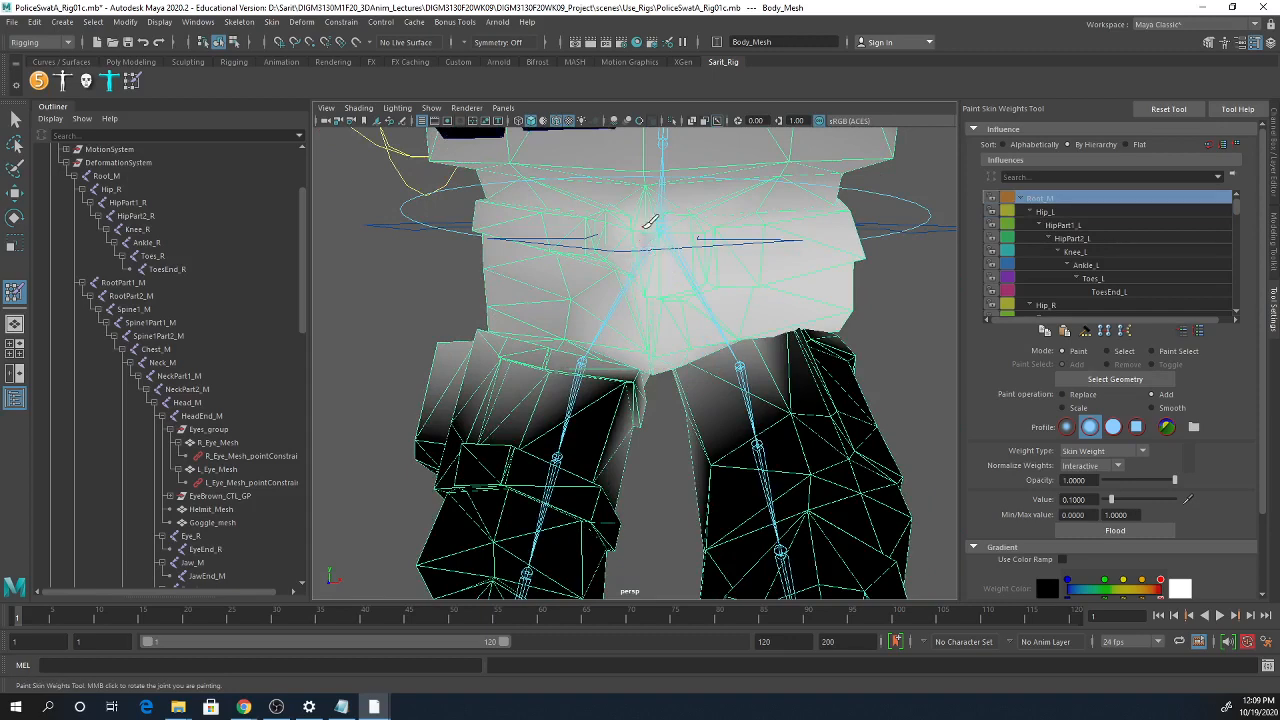
{"action": "scroll", "coordinate": [734, 294], "scroll_direction": "down", "scroll_amount": 4}
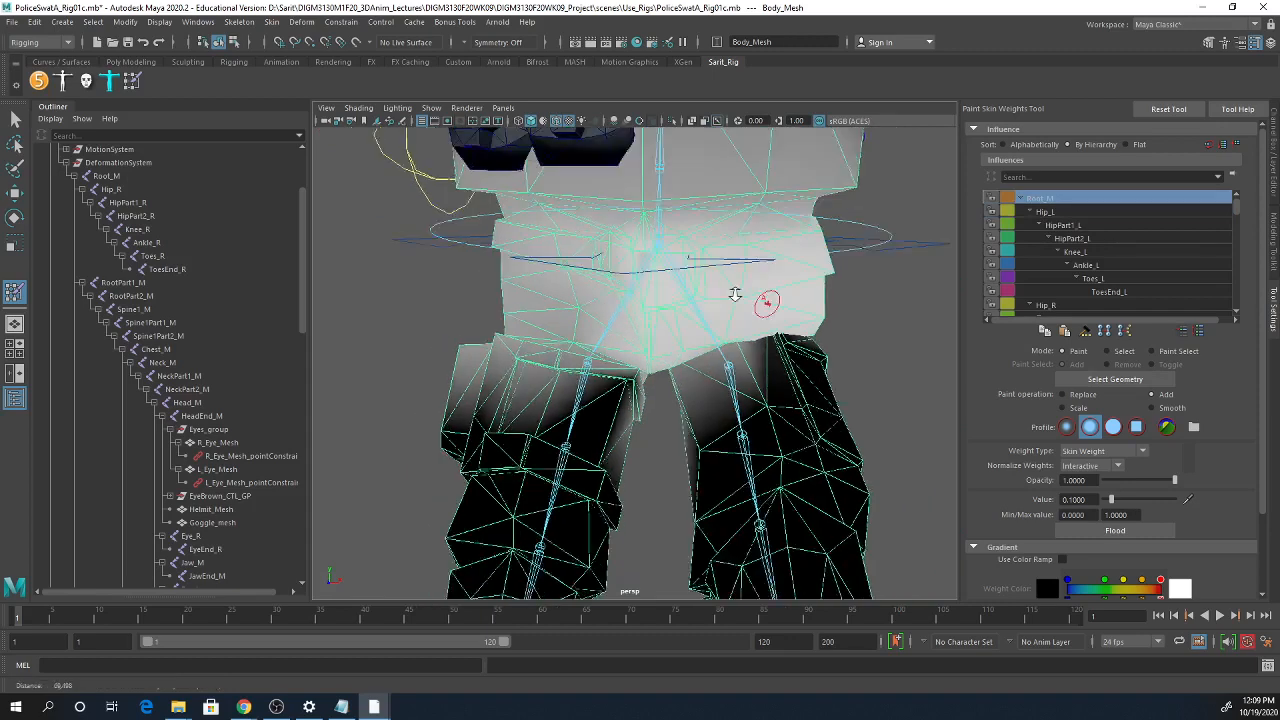
- Leave weight painting, select both leg IK controls and set their Translate Y to 0
{"action": "left_click", "coordinate": [15, 119]}
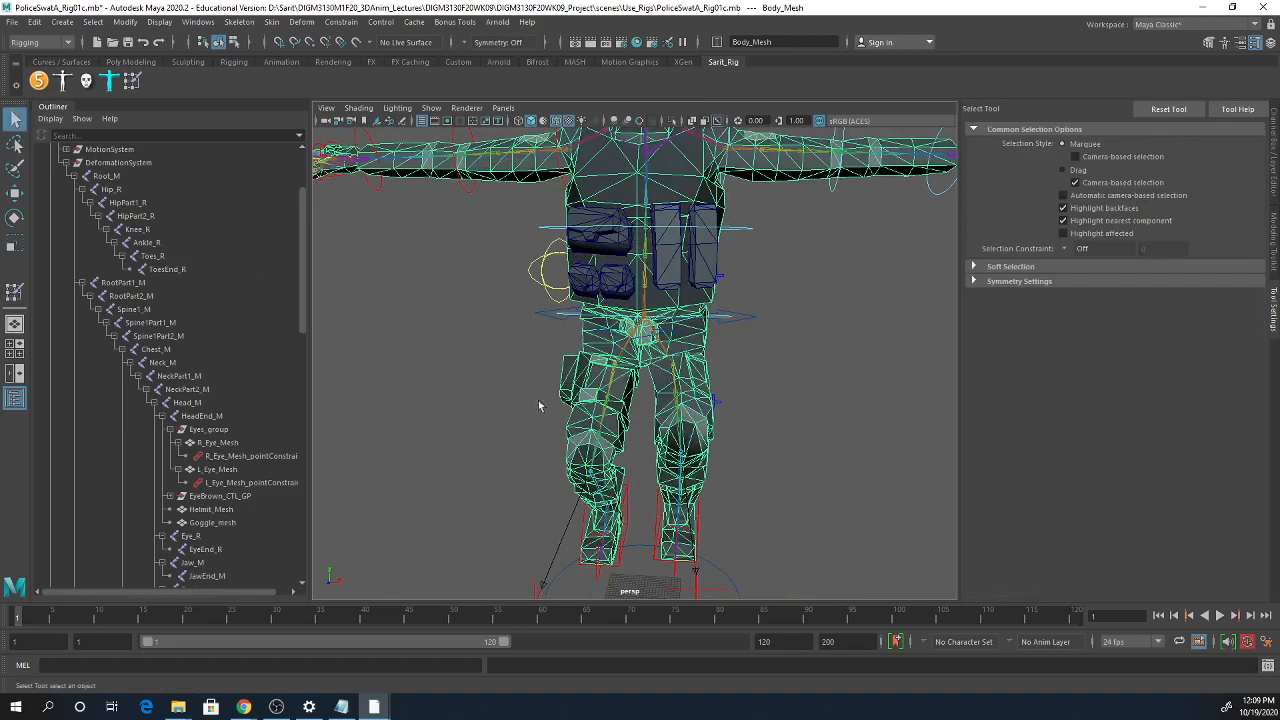
{"action": "left_click_drag", "start_coordinate": [632, 318], "coordinate": [630, 352], "text": "alt"}
{"action": "left_click", "coordinate": [665, 437]}
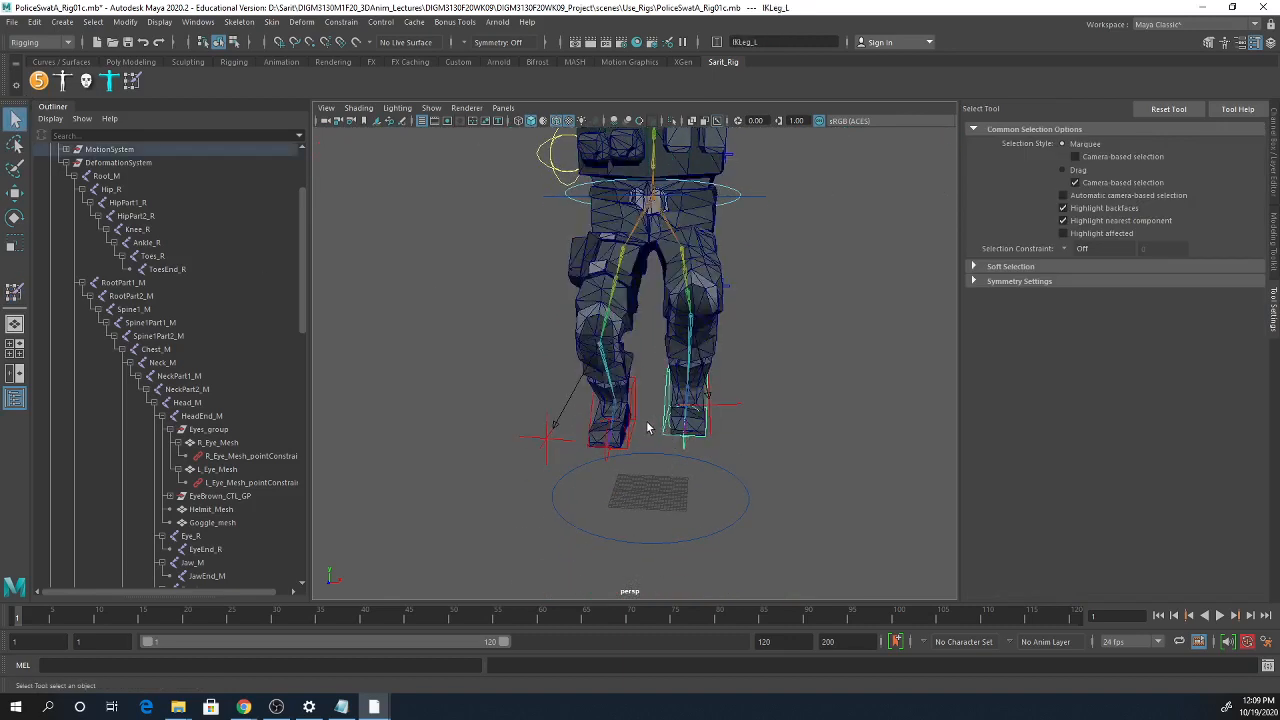
{"action": "left_click", "coordinate": [636, 424]}
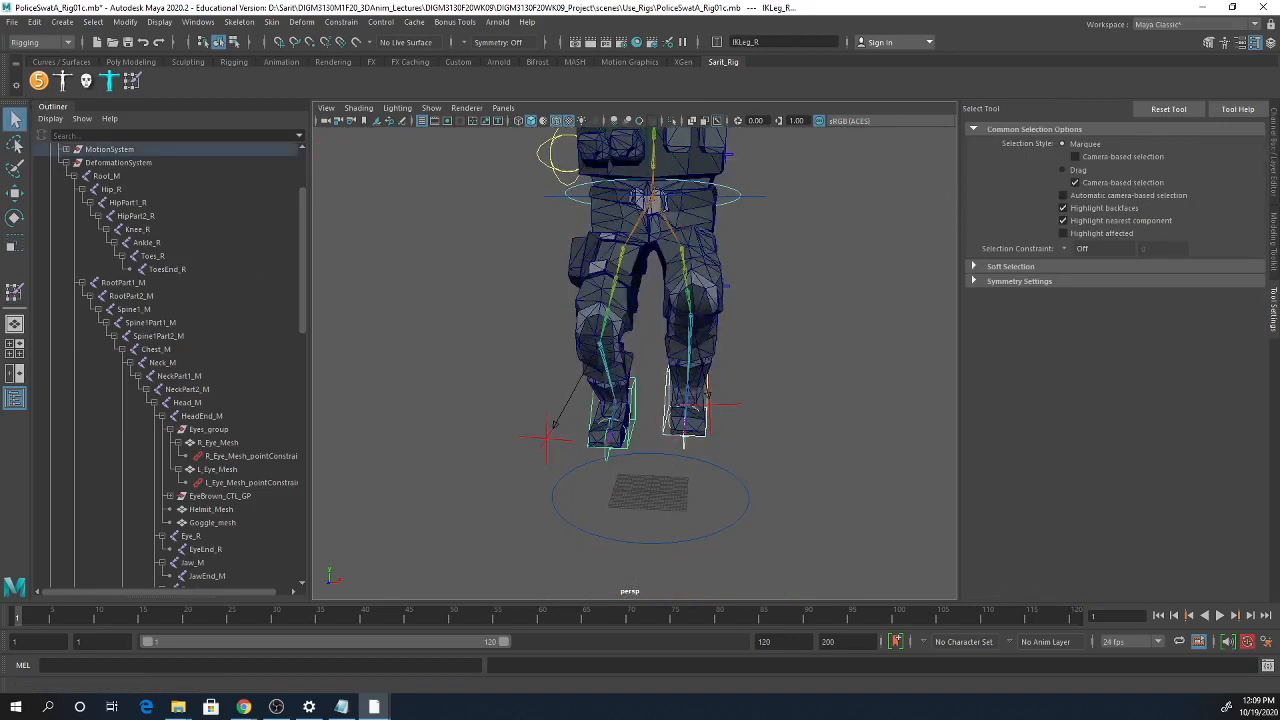
{"action": "left_click", "coordinate": [1274, 185]}
{"action": "double_click", "coordinate": [1240, 156]}
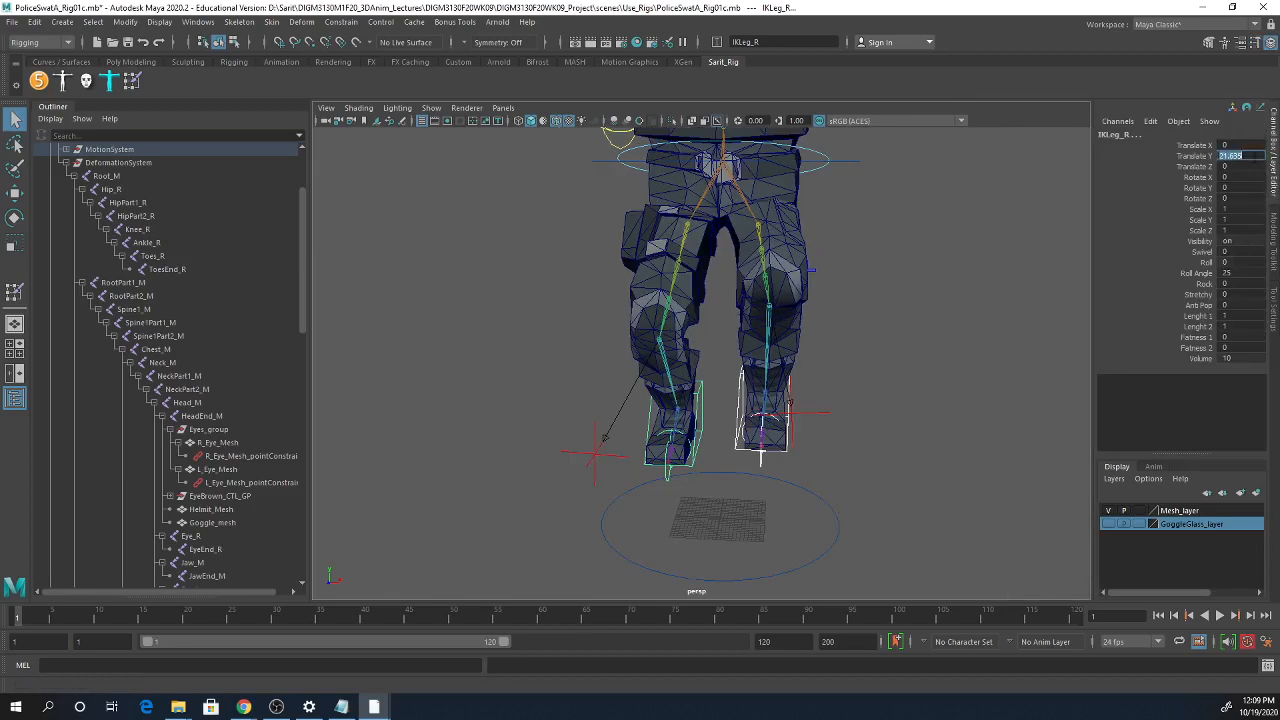
{"action": "type", "text": "0"}
{"action": "key", "text": "Return"}
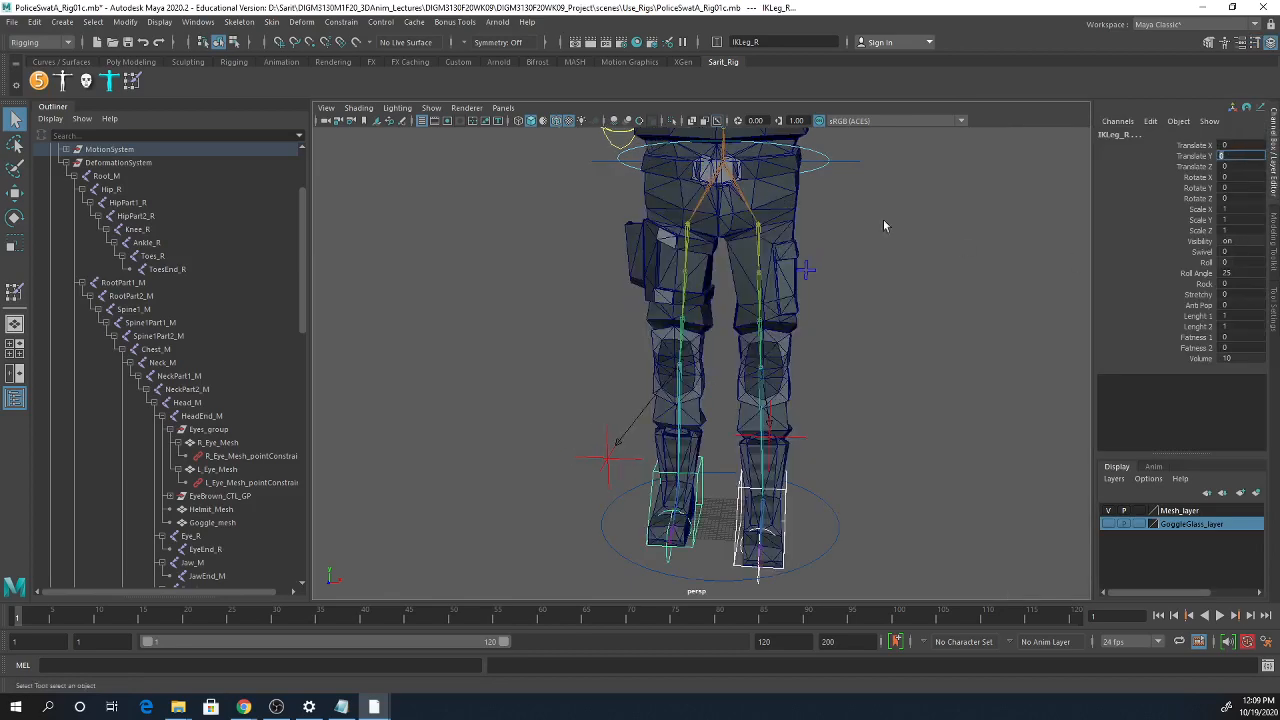
- Check both leg IK controls for leftover offsets and set the left one's Translate Z to 0
{"action": "scroll", "coordinate": [843, 357], "scroll_direction": "down", "scroll_amount": 5}
{"action": "left_click", "coordinate": [856, 424]}
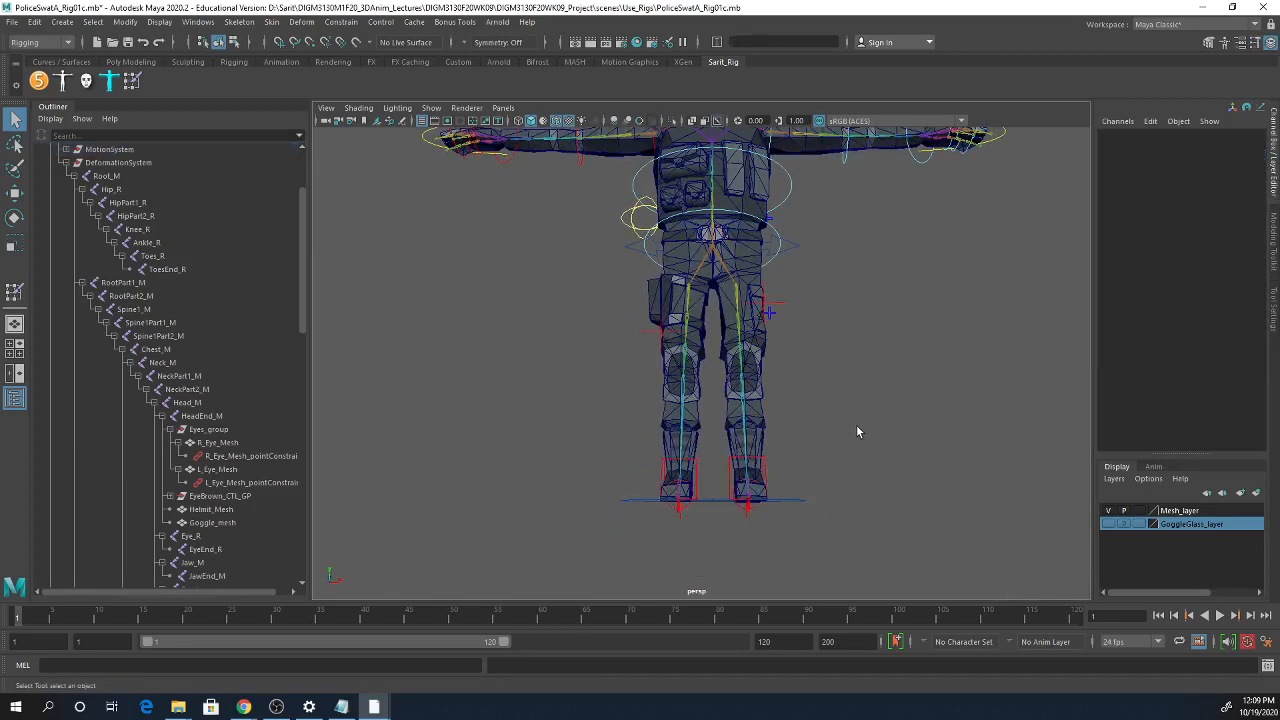
{"action": "left_click_drag", "start_coordinate": [889, 350], "coordinate": [798, 506], "text": "alt"}
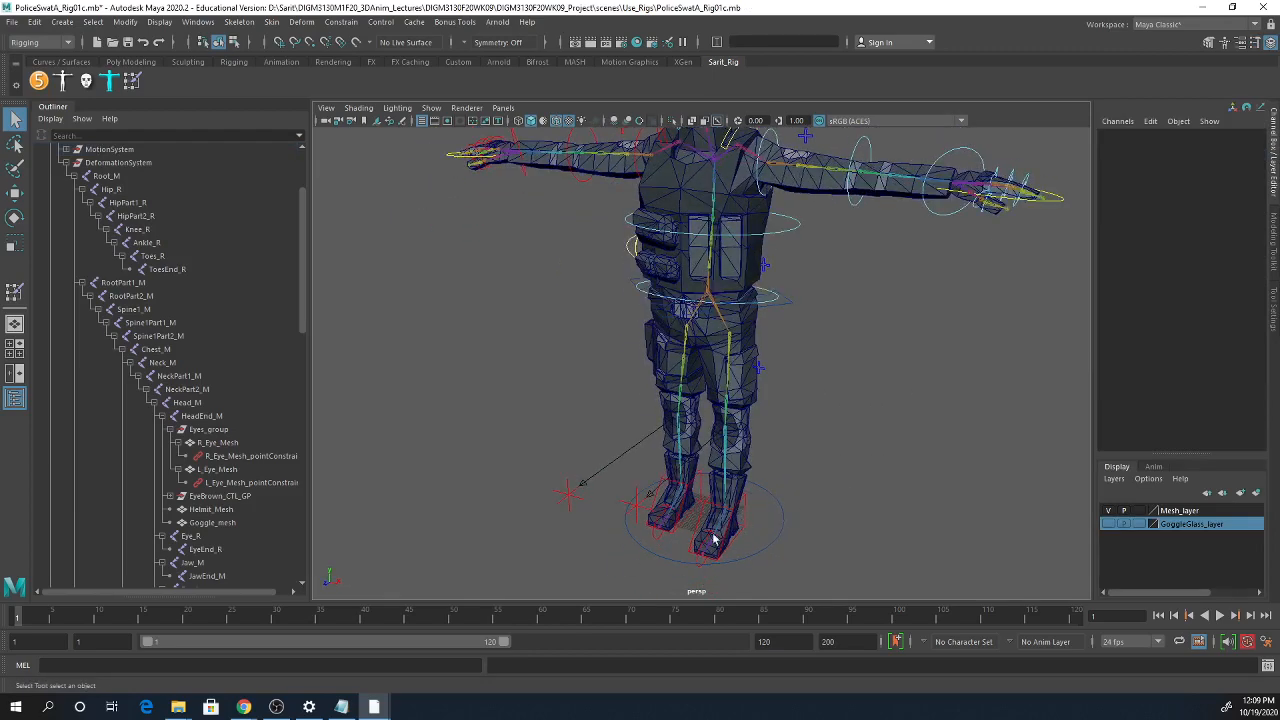
{"action": "left_click", "coordinate": [676, 527]}
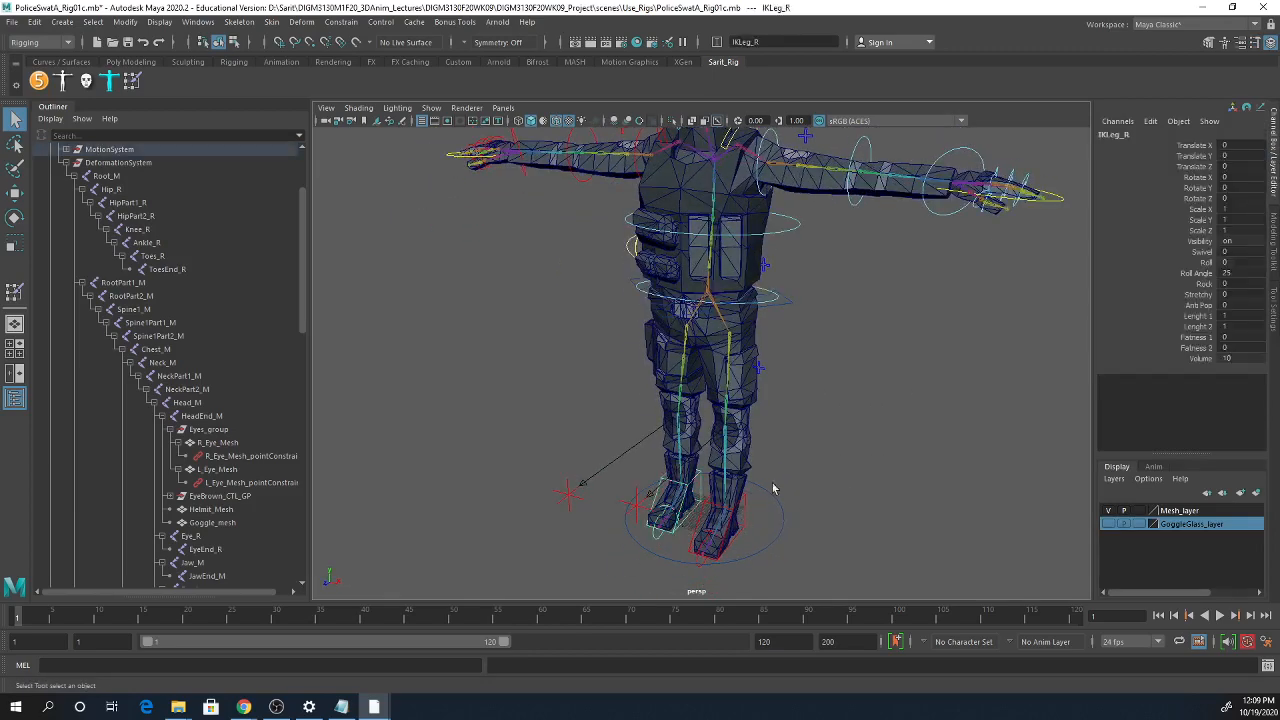
{"action": "left_click", "coordinate": [720, 552]}
{"action": "double_click", "coordinate": [1244, 166]}
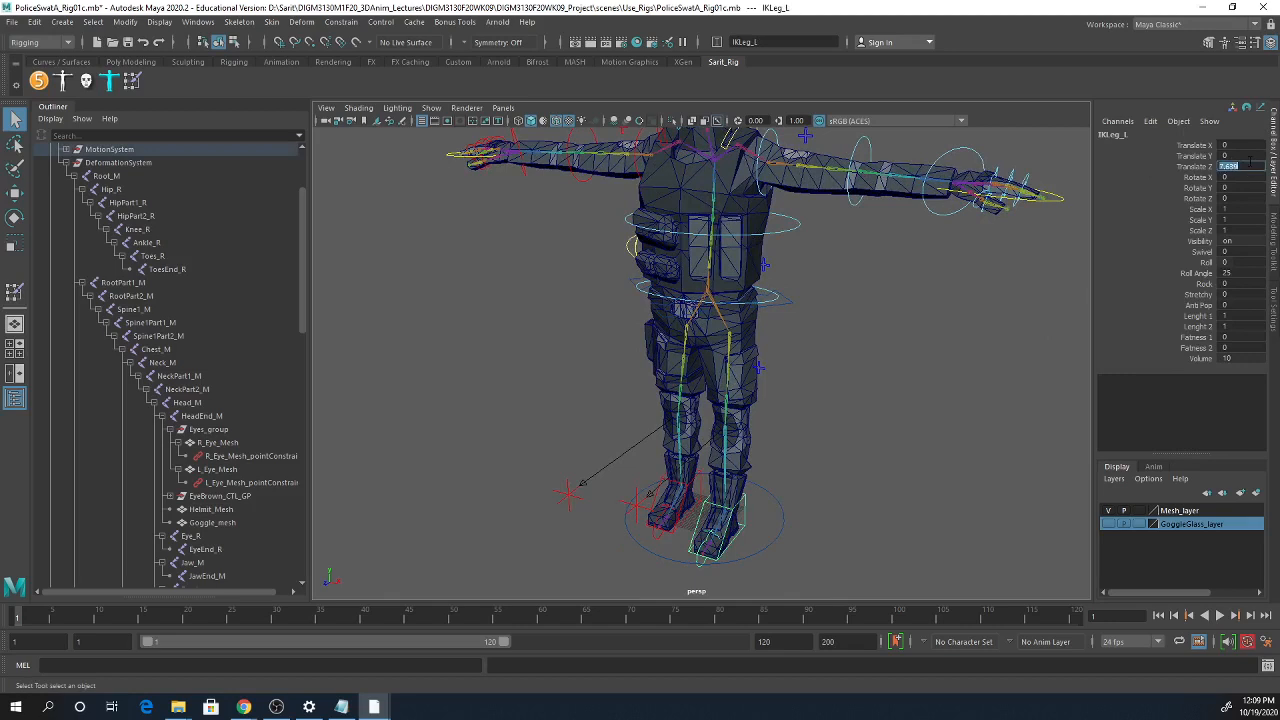
{"action": "type", "text": "0"}
{"action": "key", "text": "Return"}
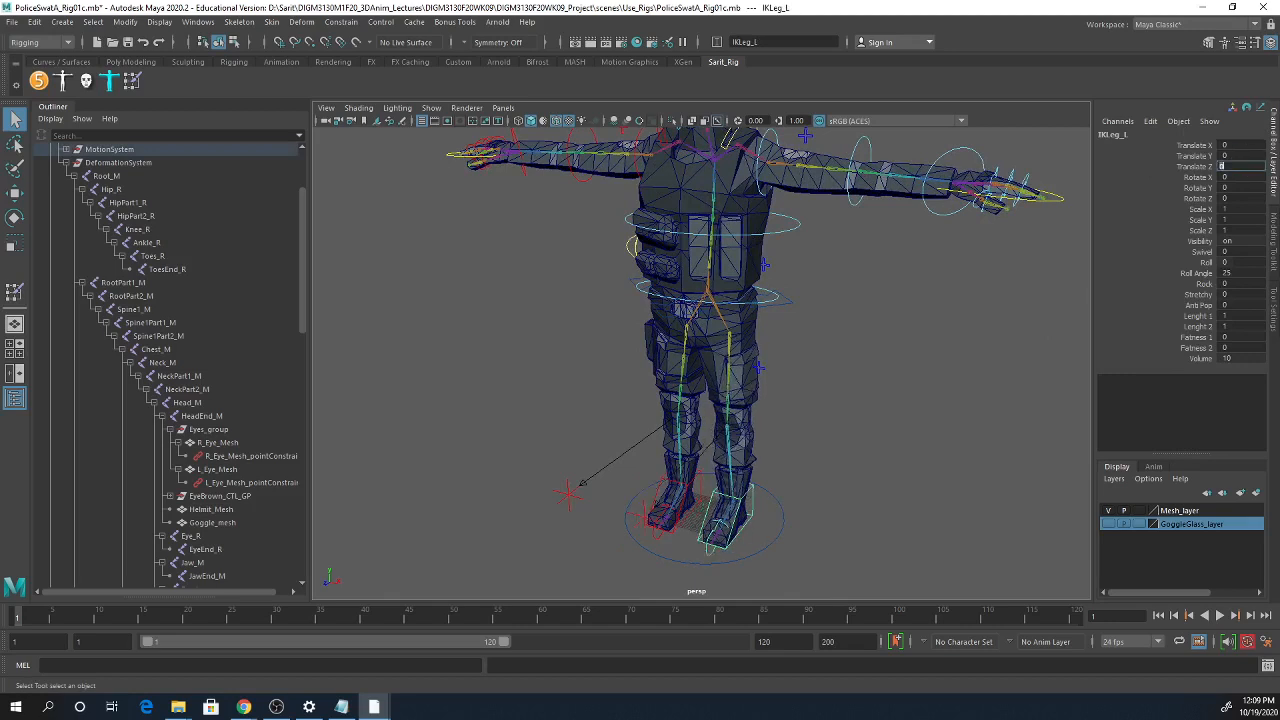
- Select the Hip_L joint and return the skeleton to its bind pose
{"action": "left_click", "coordinate": [735, 343]}
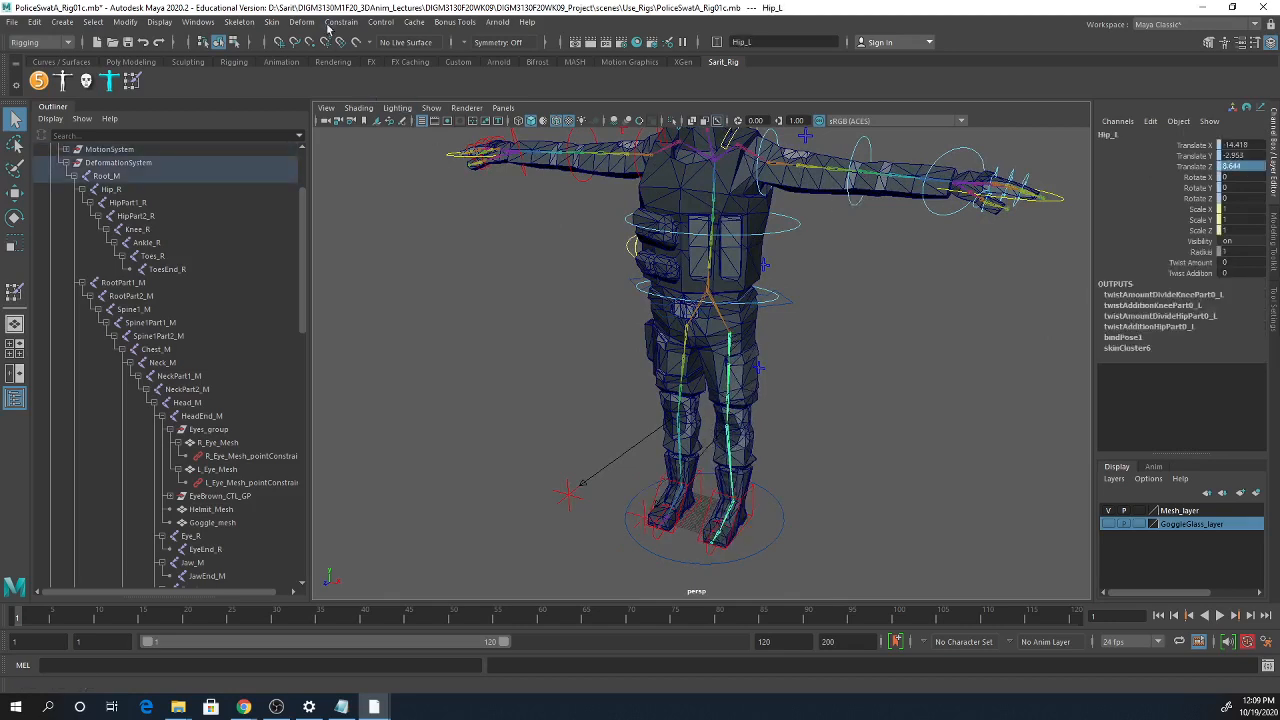
{"action": "left_click", "coordinate": [271, 22]}
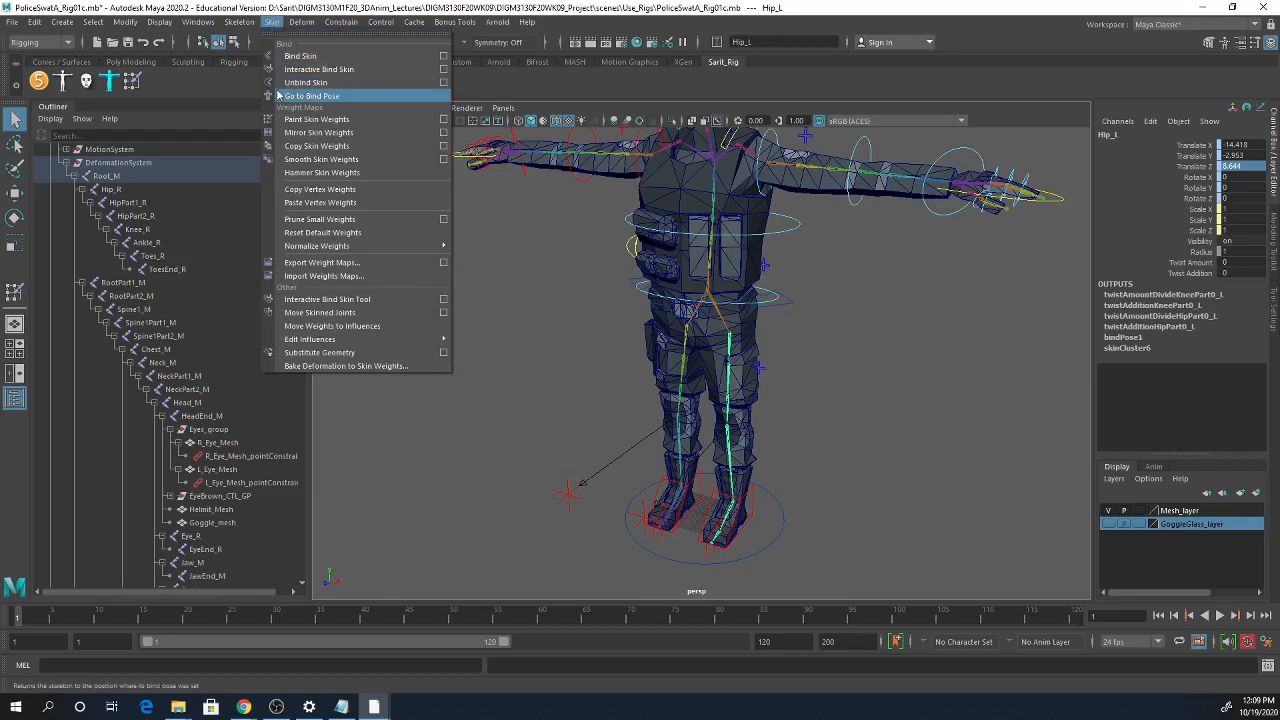
{"action": "left_click", "coordinate": [311, 95]}
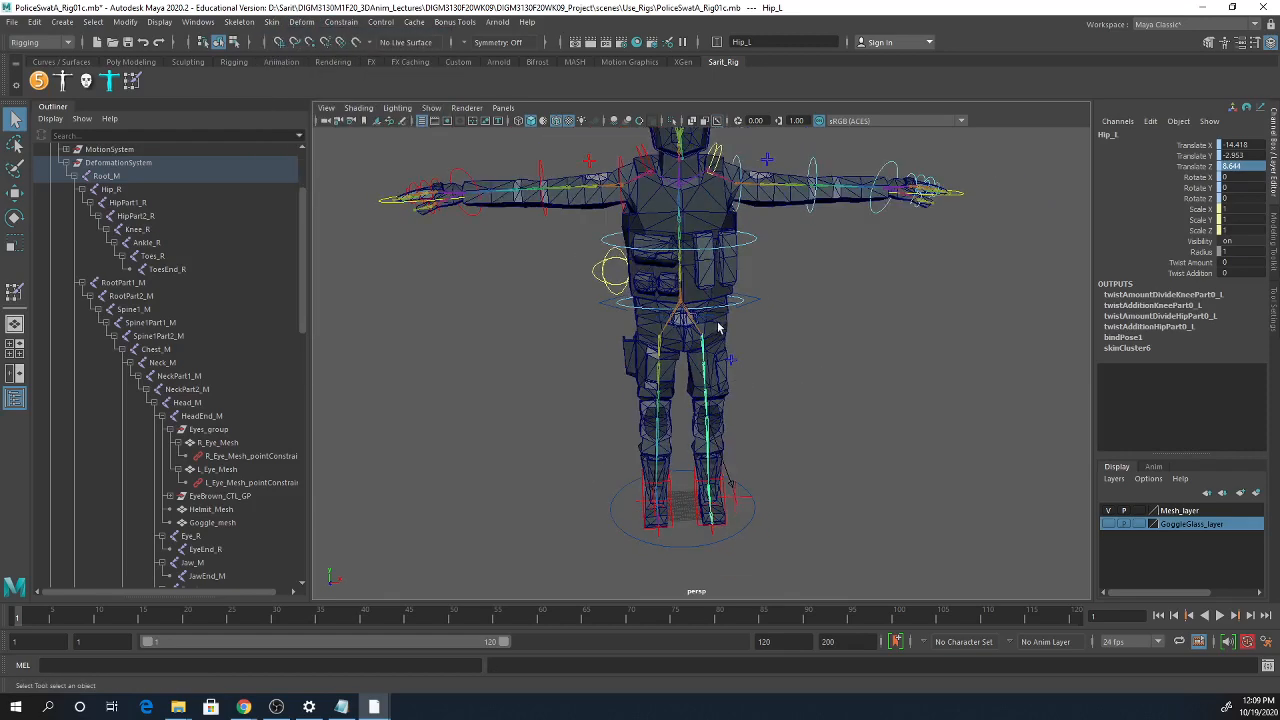
- Mirror Body_Mesh's skin weights across YZ from positive to negative, using closest point on surface and closest joint association
{"action": "left_click", "coordinate": [718, 327]}
{"action": "scroll", "coordinate": [757, 466], "scroll_direction": "up", "scroll_amount": 6}
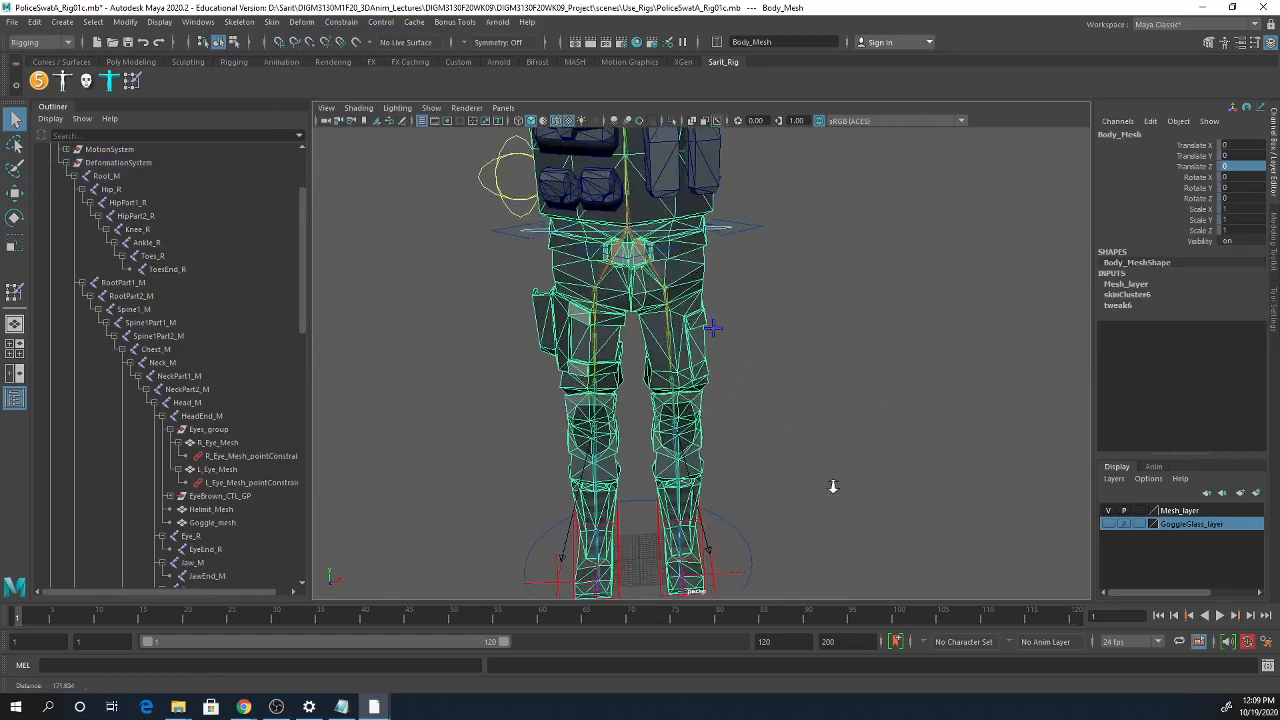
{"action": "right_click_drag", "start_coordinate": [833, 486], "coordinate": [839, 488], "text": "alt"}
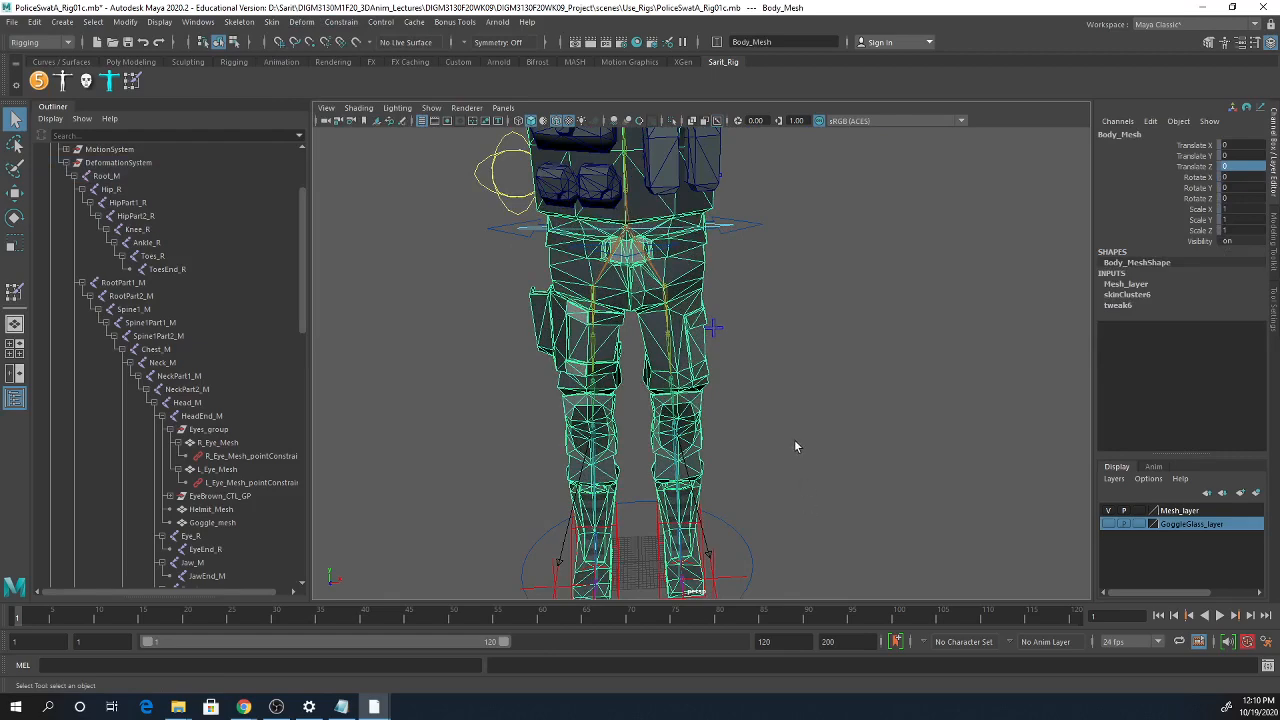
{"action": "mouse_move", "coordinate": [795, 446]}
{"action": "left_mouse_down", "text": "alt"}
{"action": "mouse_move", "coordinate": [803, 434]}
{"action": "mouse_move", "coordinate": [769, 434]}
{"action": "mouse_move", "coordinate": [817, 380]}
{"action": "mouse_move", "coordinate": [794, 394]}
{"action": "mouse_move", "coordinate": [810, 430]}
{"action": "left_mouse_up", "text": "alt"}
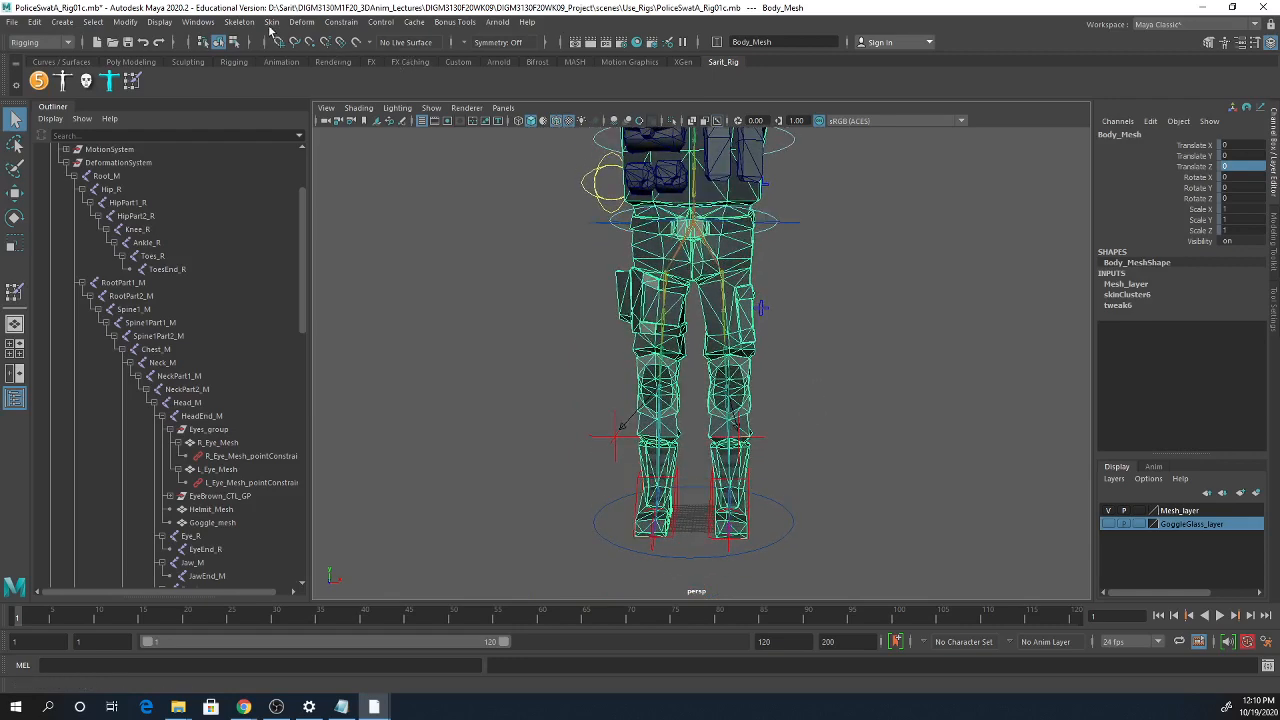
{"action": "left_click", "coordinate": [271, 22]}
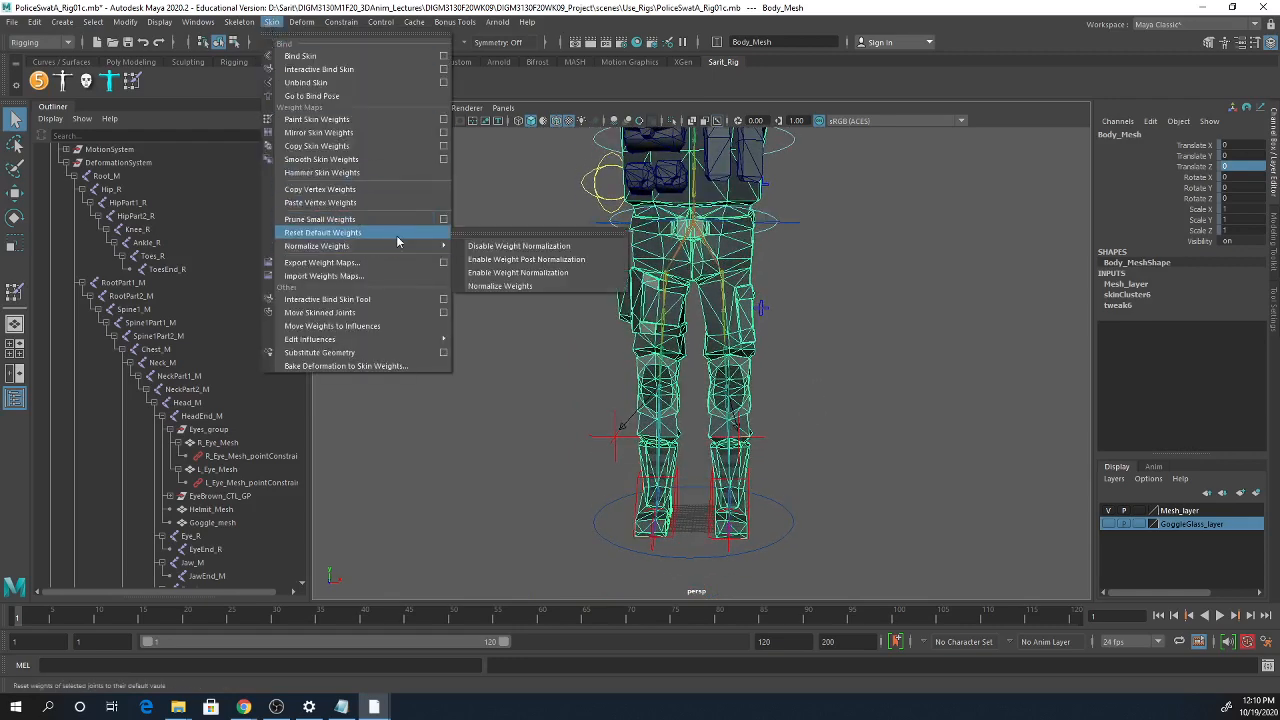
{"action": "left_click", "coordinate": [441, 134]}
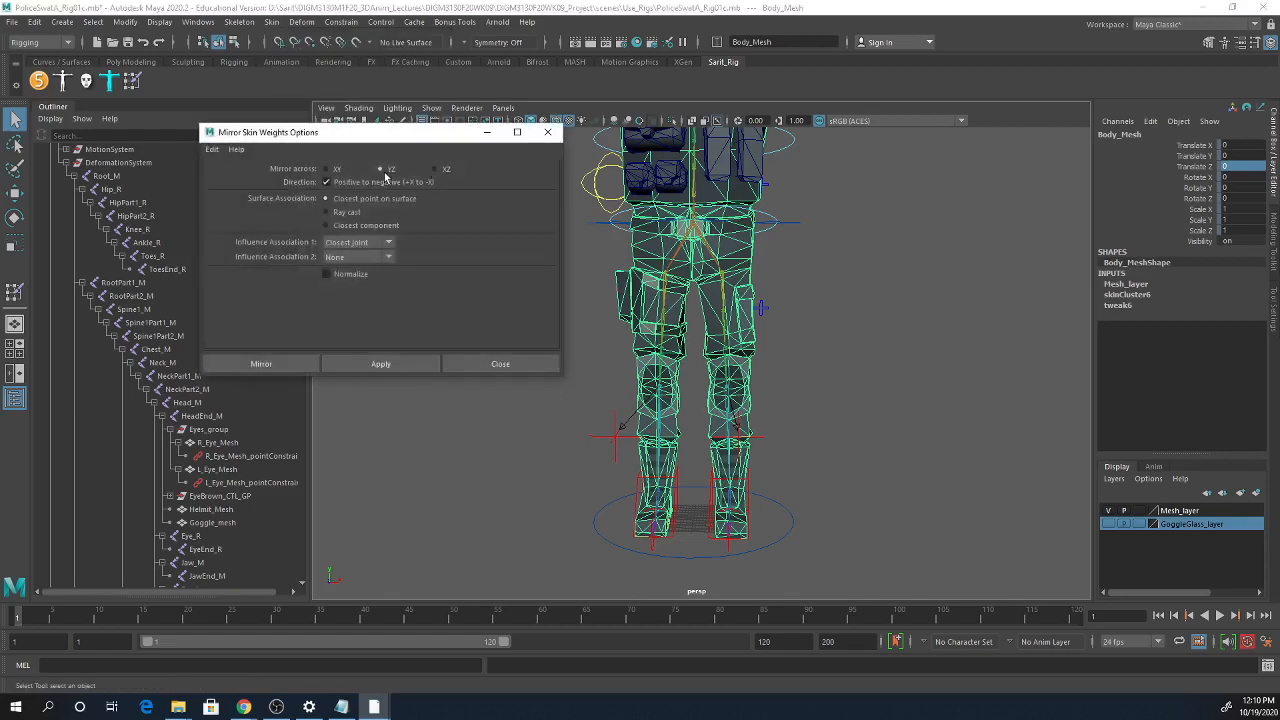
{"action": "left_click_drag", "start_coordinate": [832, 356], "coordinate": [381, 504], "text": "alt"}
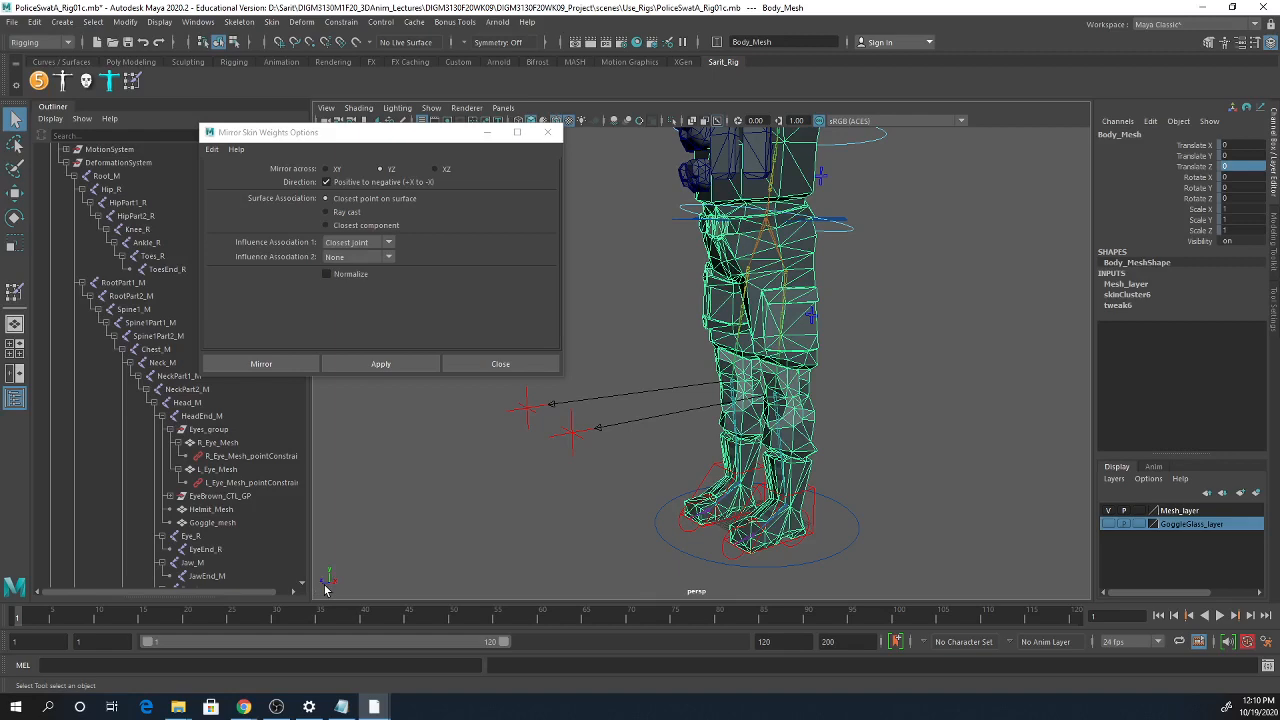
{"action": "left_click_drag", "start_coordinate": [518, 545], "coordinate": [571, 538], "text": "alt"}
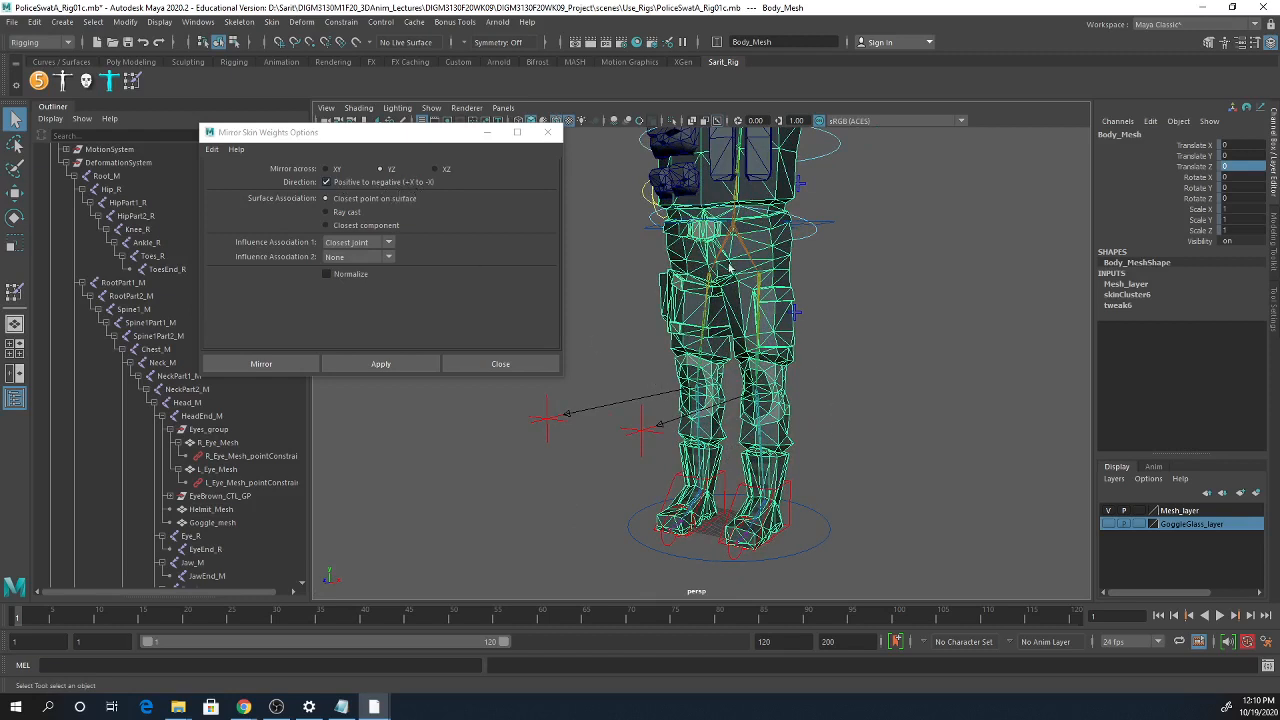
{"action": "left_click_drag", "start_coordinate": [730, 268], "coordinate": [678, 253], "text": "alt"}
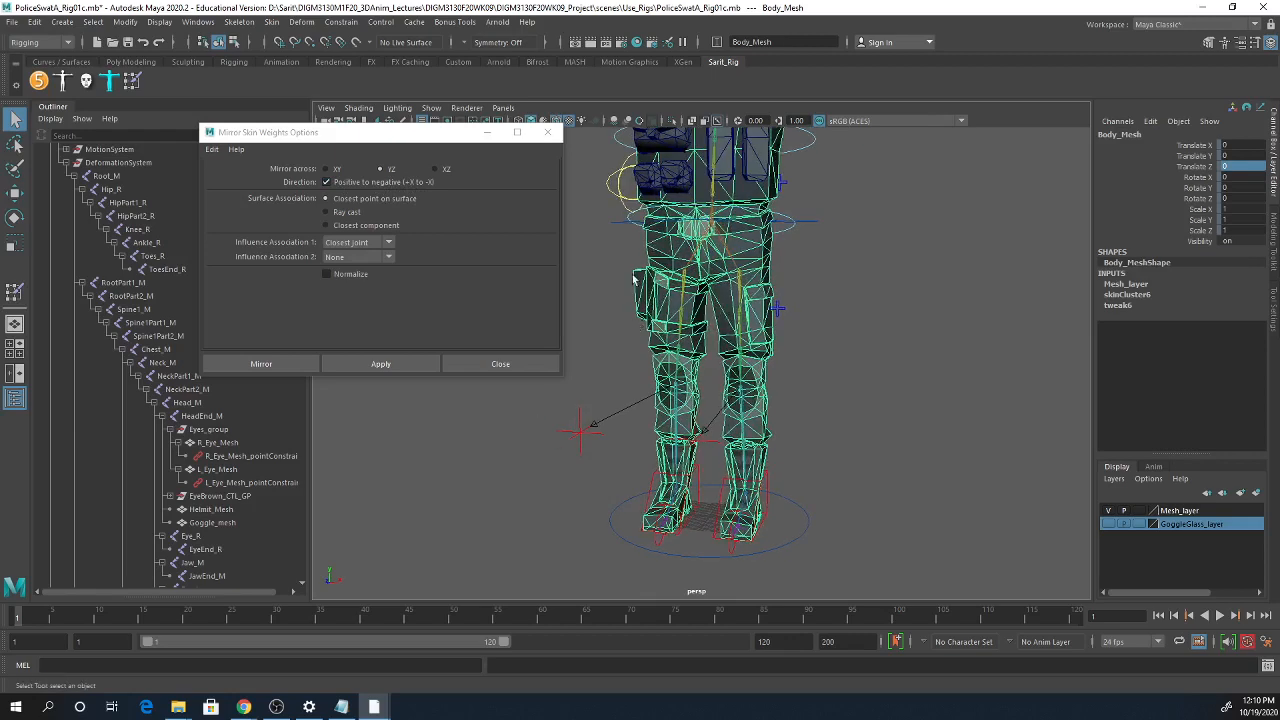
{"action": "left_click", "coordinate": [346, 182]}
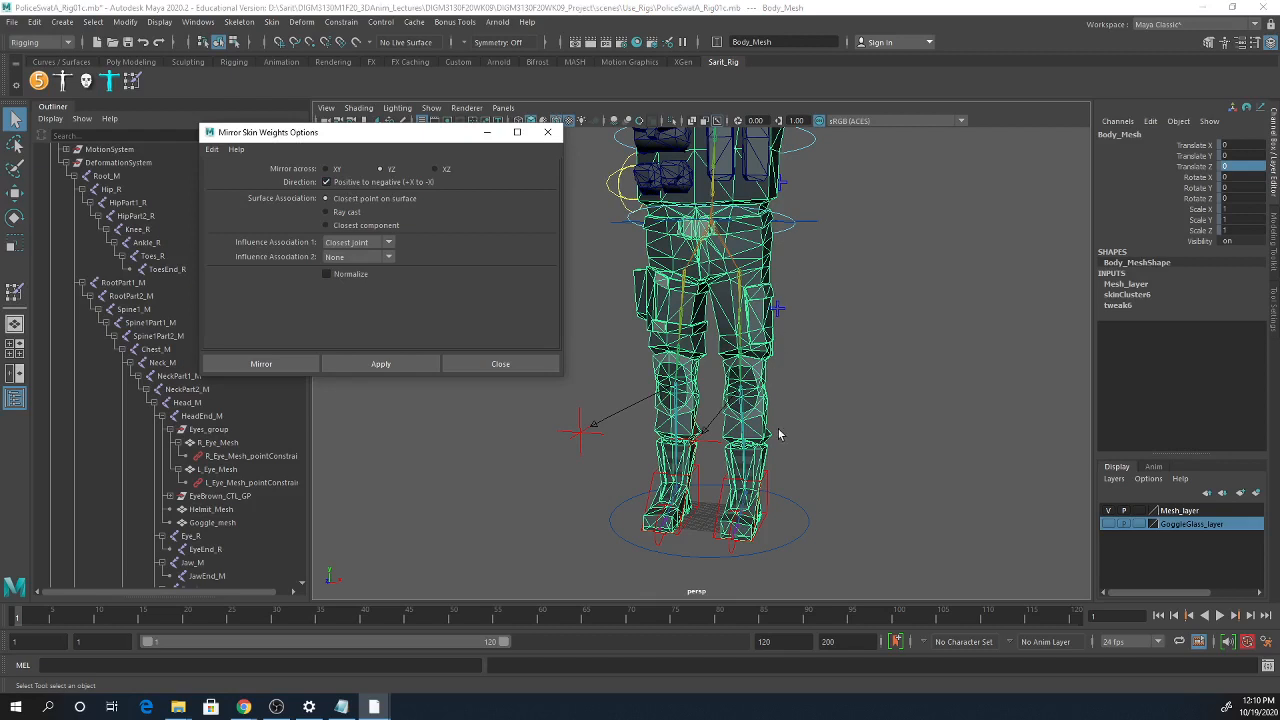
{"action": "left_click", "coordinate": [391, 365]}
- Resume weight painting to inspect the mirrored leg weights, including the HipPart1_L and Knee_L influences, and close the mirror options
{"action": "left_click", "coordinate": [14, 291]}
{"action": "scroll", "coordinate": [879, 368], "scroll_direction": "up", "scroll_amount": 2}
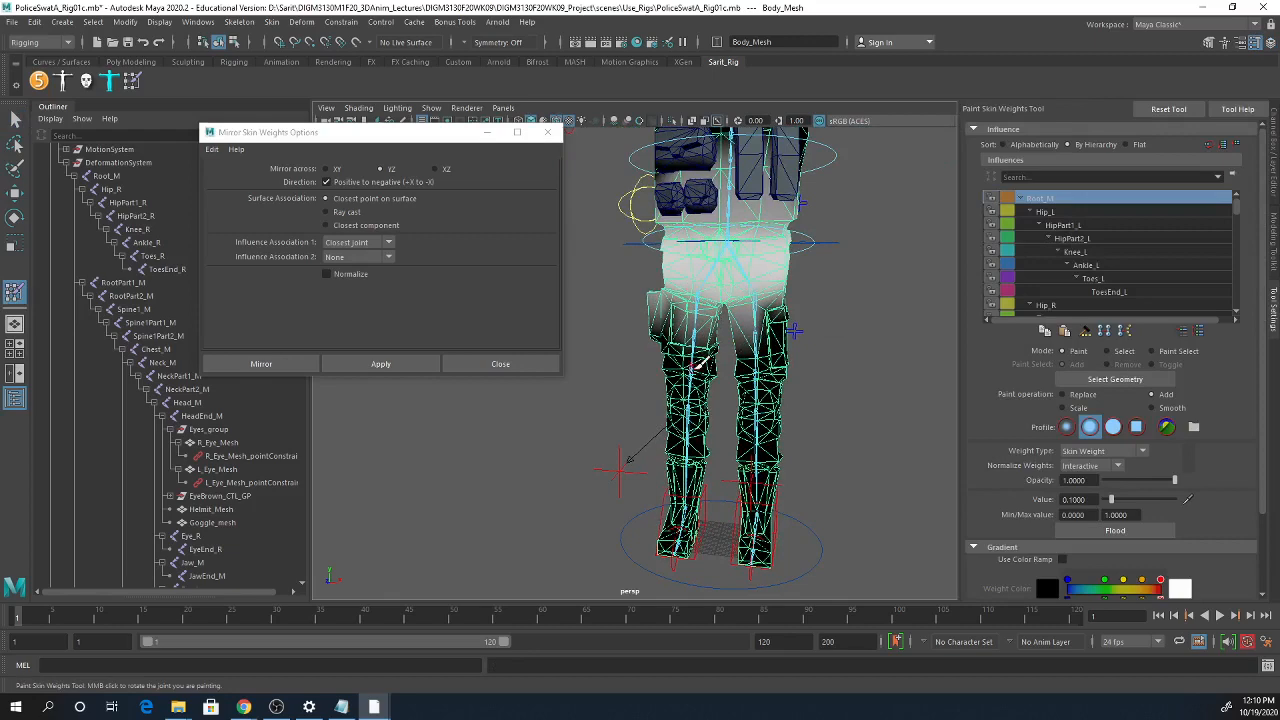
{"action": "mouse_move", "coordinate": [697, 333]}
{"action": "right_mouse_down"}
{"action": "mouse_move", "coordinate": [703, 302]}
{"action": "mouse_move", "coordinate": [758, 326]}
{"action": "mouse_move", "coordinate": [750, 289]}
{"action": "mouse_move", "coordinate": [775, 298]}
{"action": "right_mouse_up"}
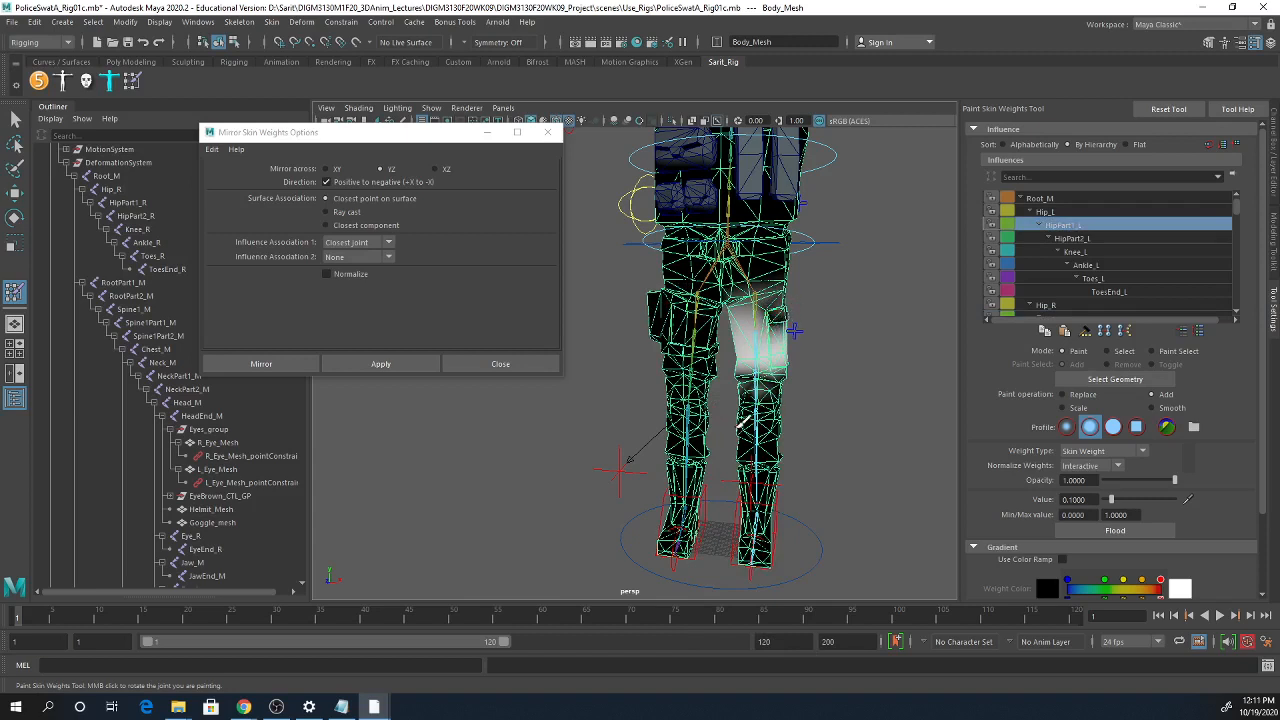
{"action": "right_click_drag", "start_coordinate": [700, 368], "coordinate": [785, 428]}
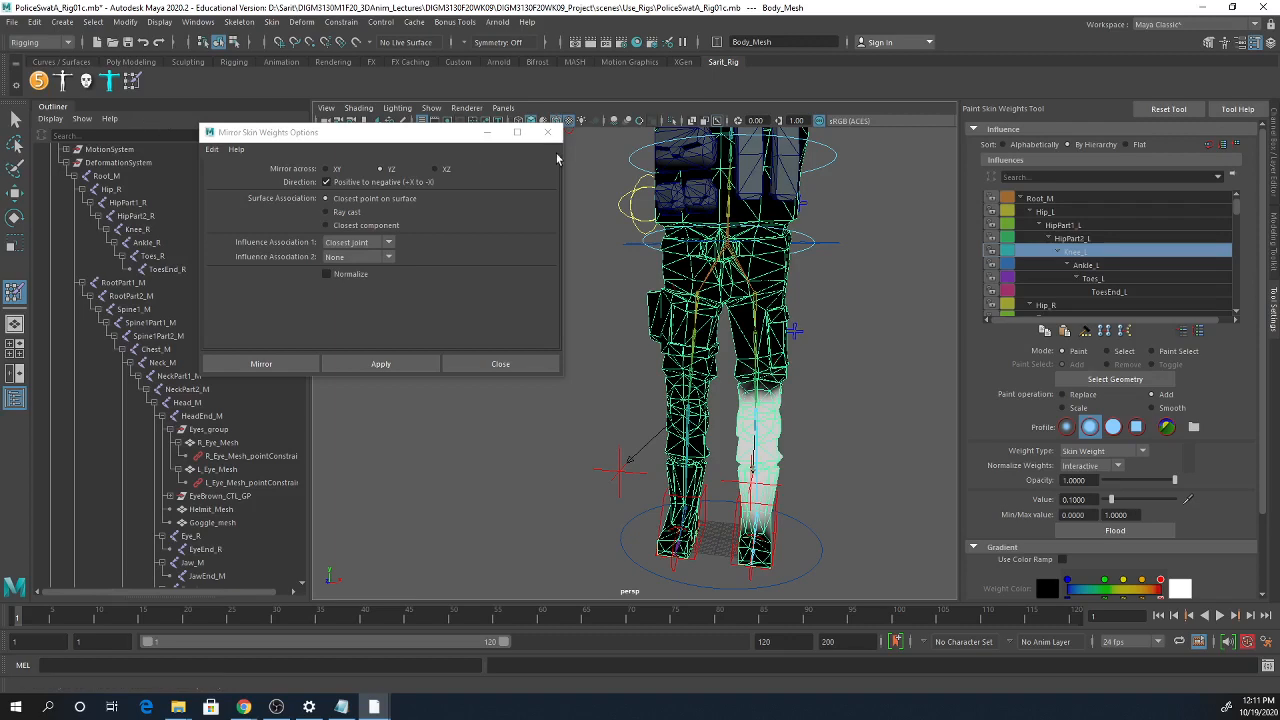
{"action": "left_click", "coordinate": [500, 363]}
- Leave weight painting, clear the selection and review the whole character in its bind pose
{"action": "scroll", "coordinate": [557, 352], "scroll_direction": "down", "scroll_amount": 5}
{"action": "key", "text": "q"}
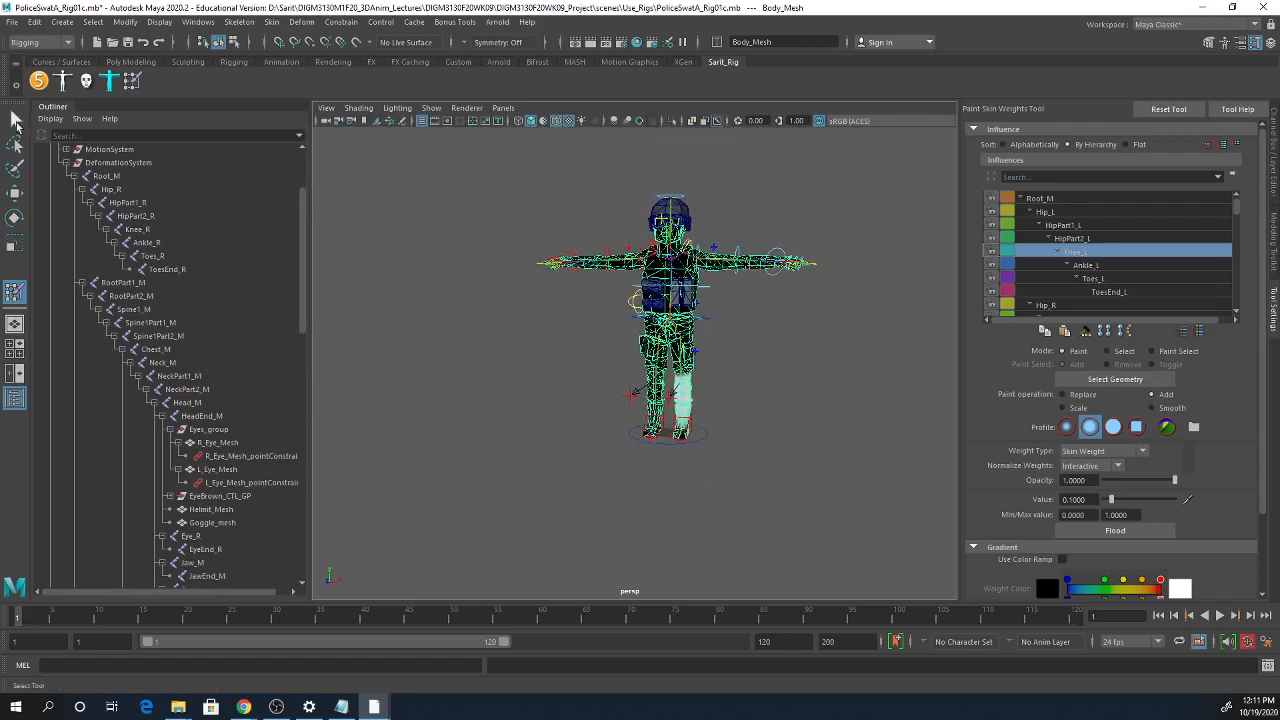
{"action": "right_click_drag", "start_coordinate": [741, 414], "coordinate": [871, 408], "text": "alt"}
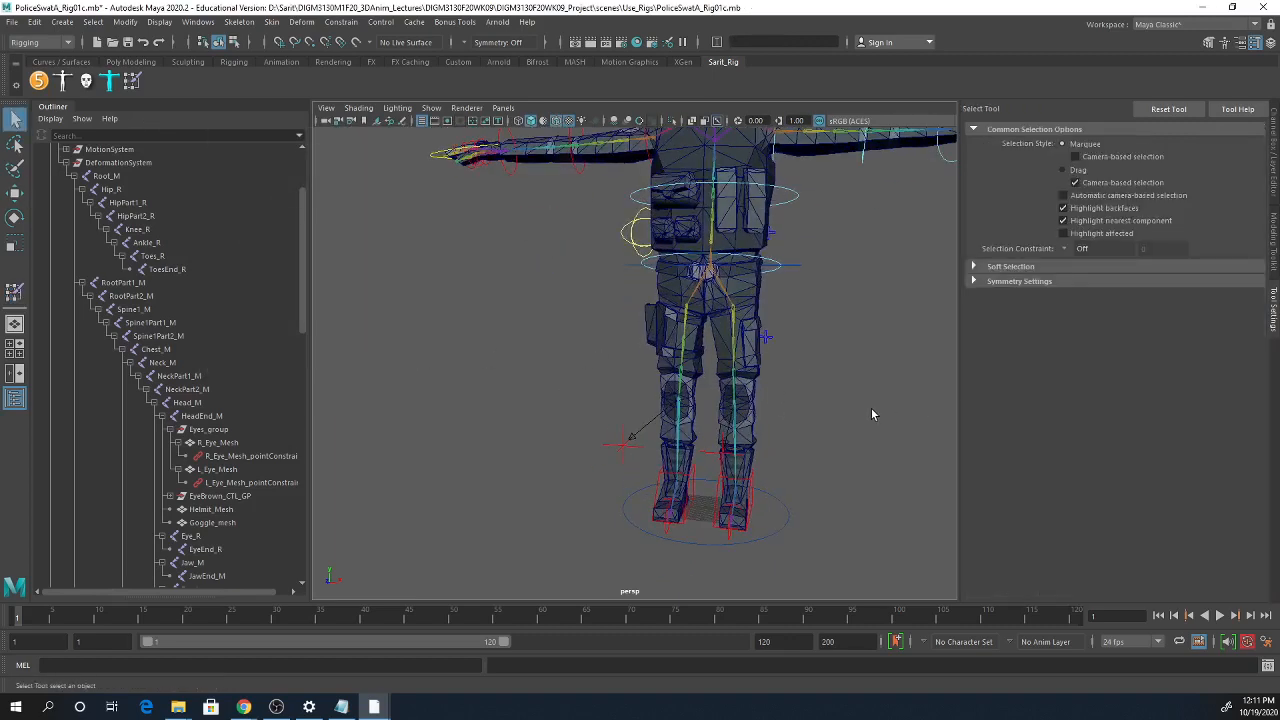
{"action": "middle_click_drag", "start_coordinate": [871, 408], "coordinate": [807, 514], "text": "alt"}
{"action": "right_click_drag", "start_coordinate": [807, 514], "coordinate": [765, 476], "text": "alt"}
{"action": "left_click_drag", "start_coordinate": [765, 476], "coordinate": [794, 476], "text": "alt"}
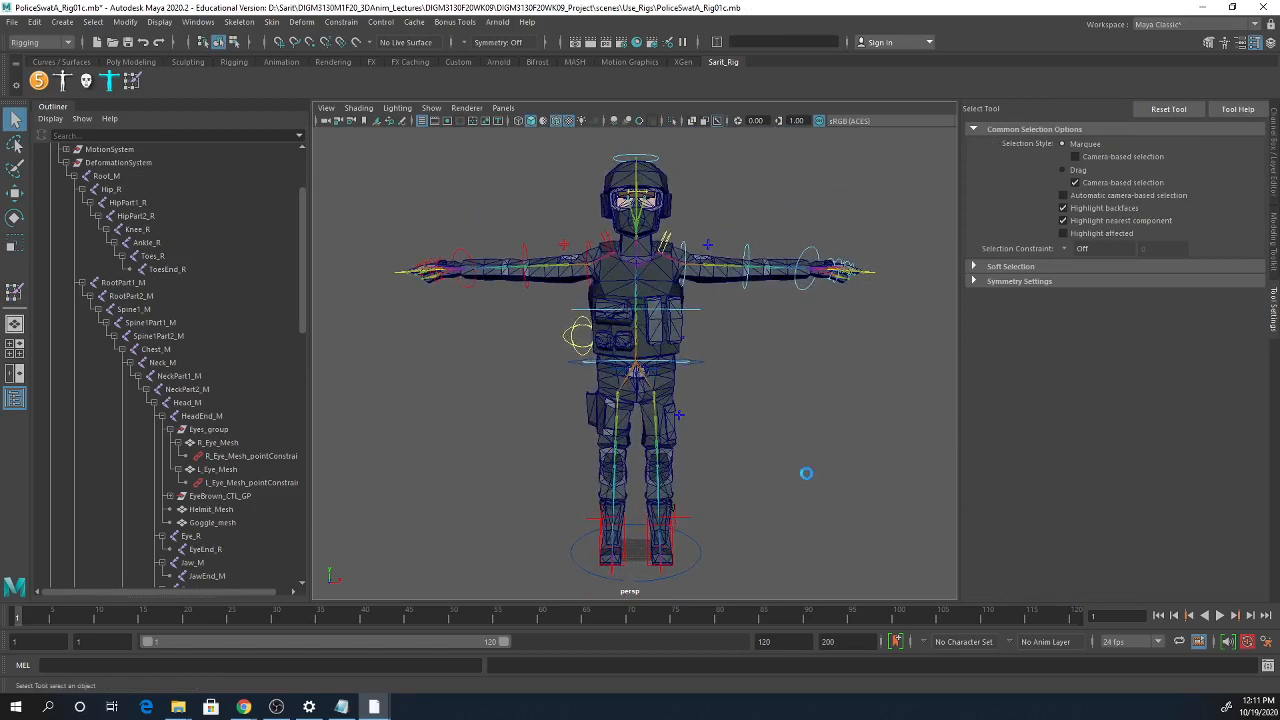
- Save the current rig scene
{"action": "key", "text": "ctrl+s"}
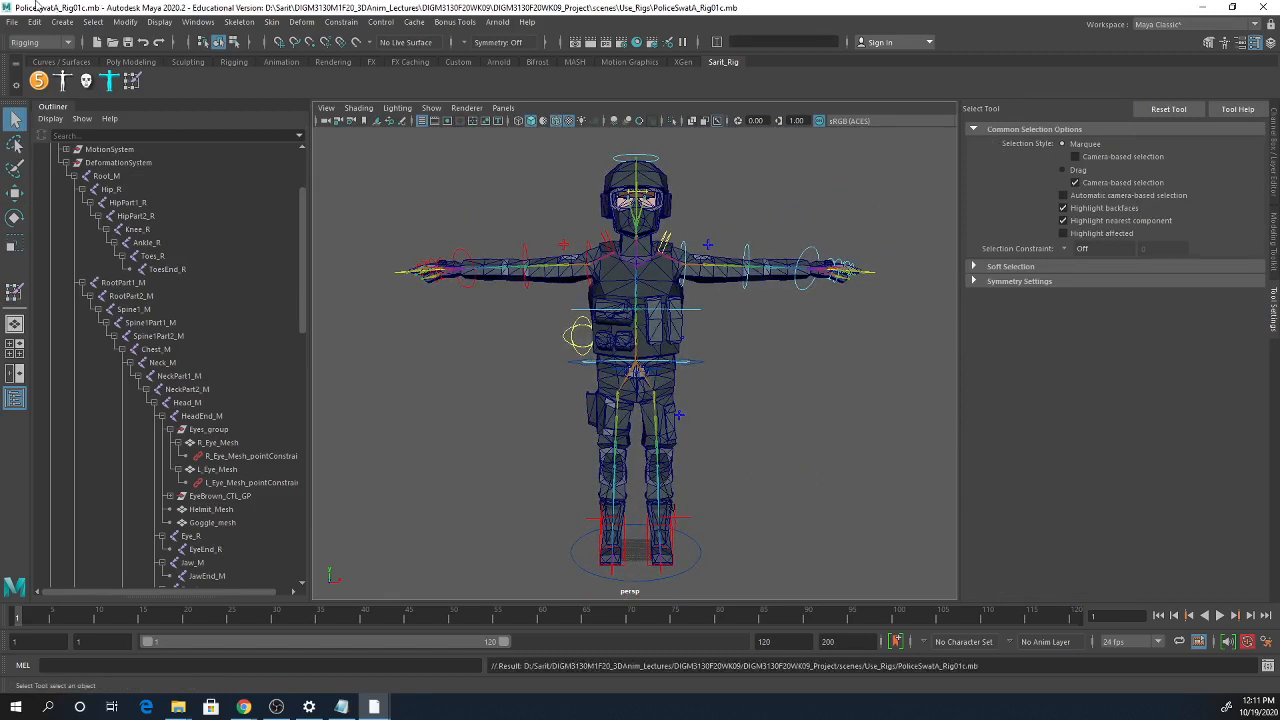
{"action": "left_click", "coordinate": [12, 22]}
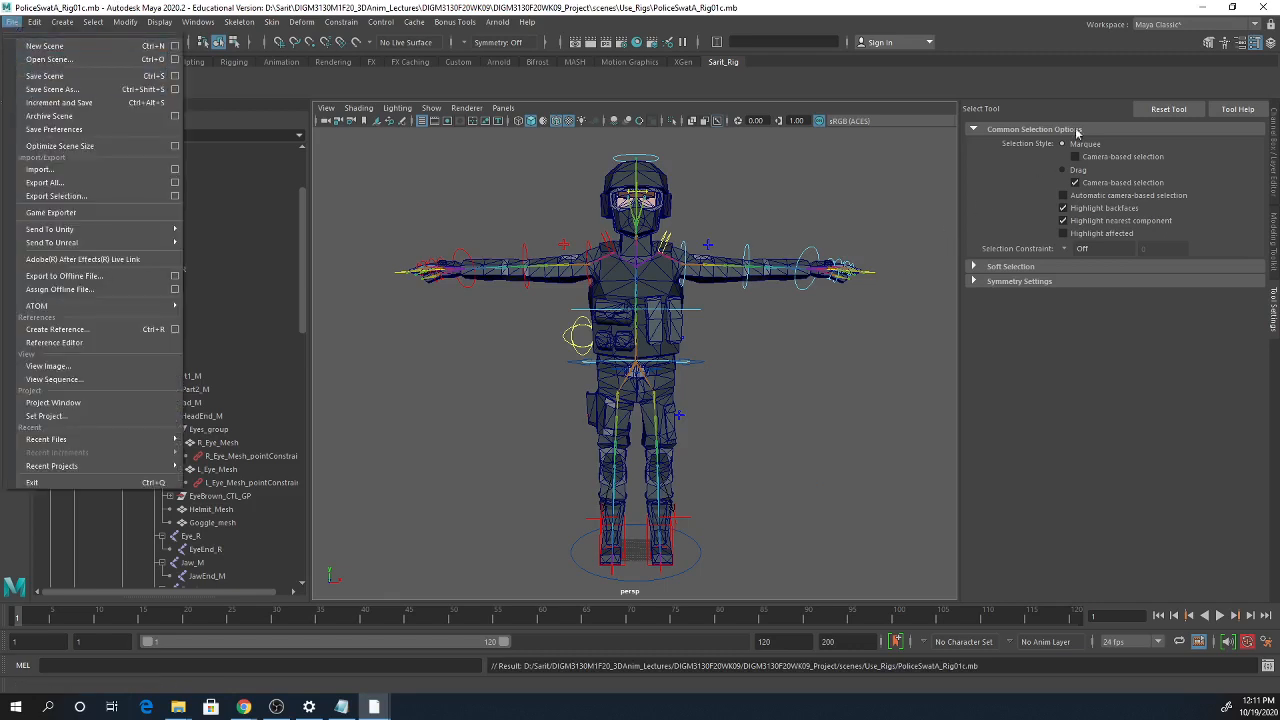
{"action": "left_click", "coordinate": [1073, 84]}
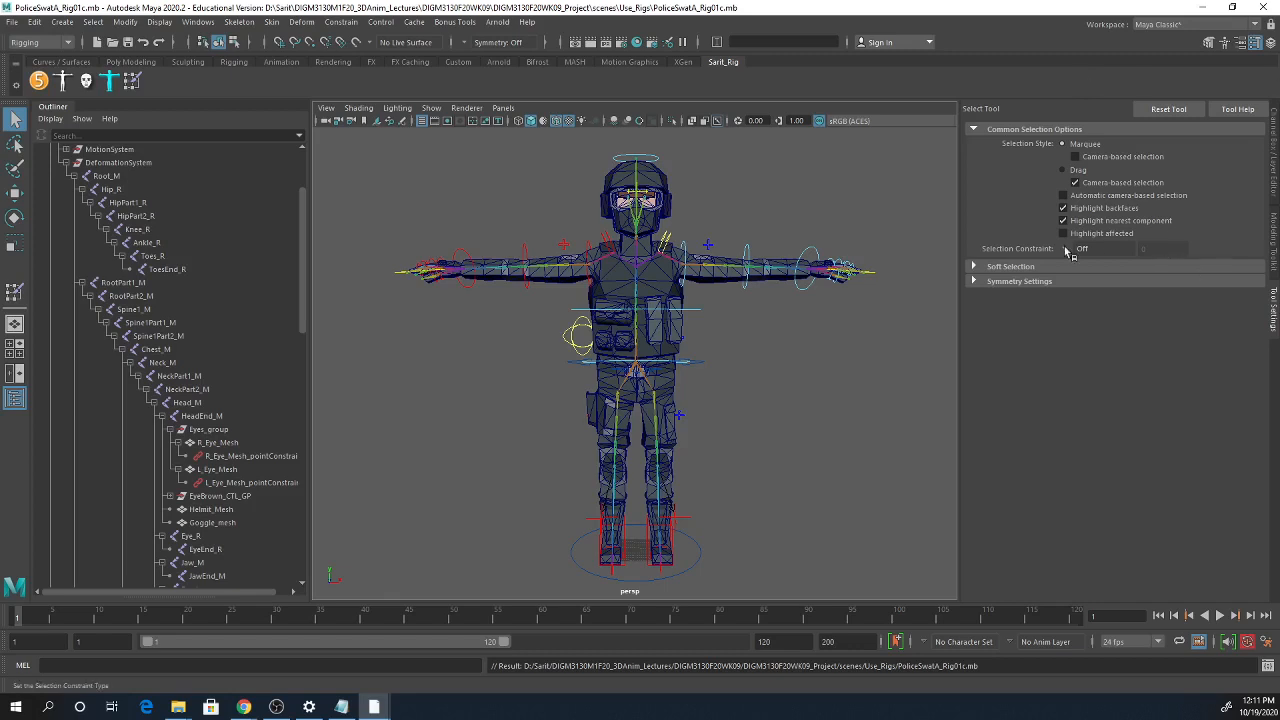
- Select Body_Mesh and set its skin weight map export to luminance, 1024 by 1024, in IFF format
{"action": "left_click", "coordinate": [651, 289]}
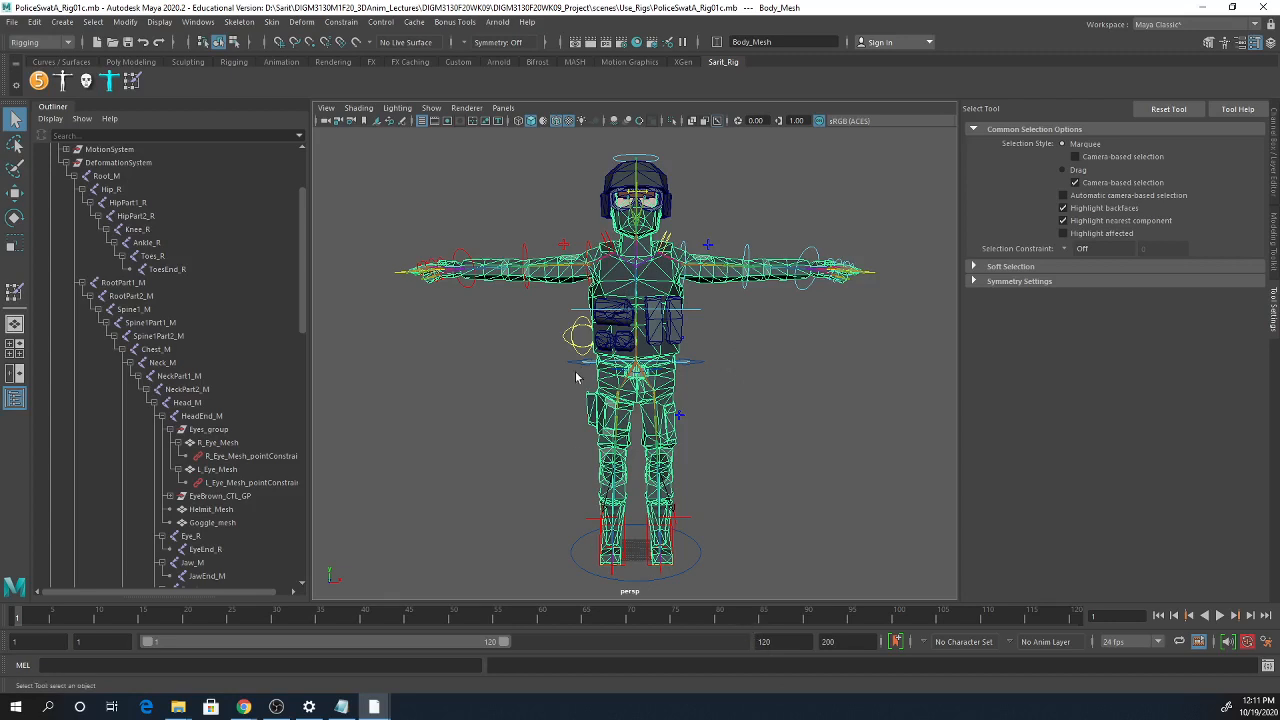
{"action": "left_click", "coordinate": [273, 24]}
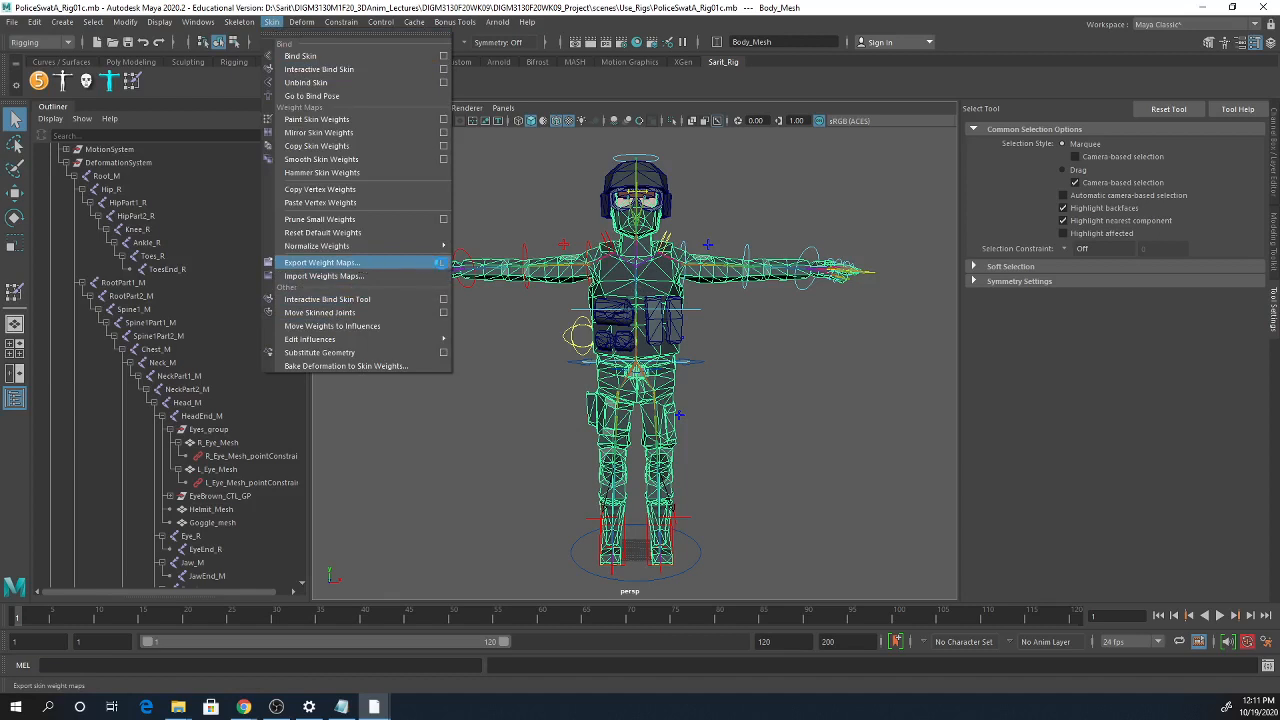
{"action": "left_click", "coordinate": [443, 263]}
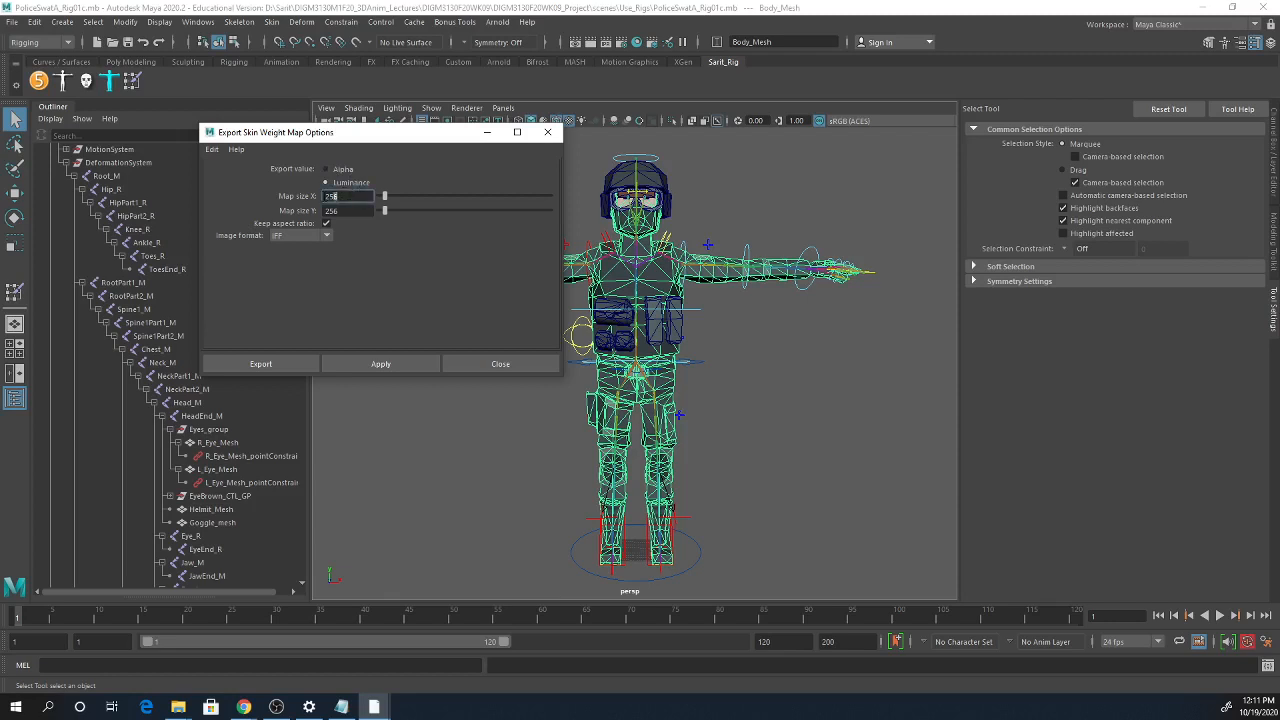
{"action": "left_click", "coordinate": [345, 196]}
{"action": "type", "text": "1024"}
{"action": "key", "text": "Return"}
{"action": "left_click", "coordinate": [308, 238]}
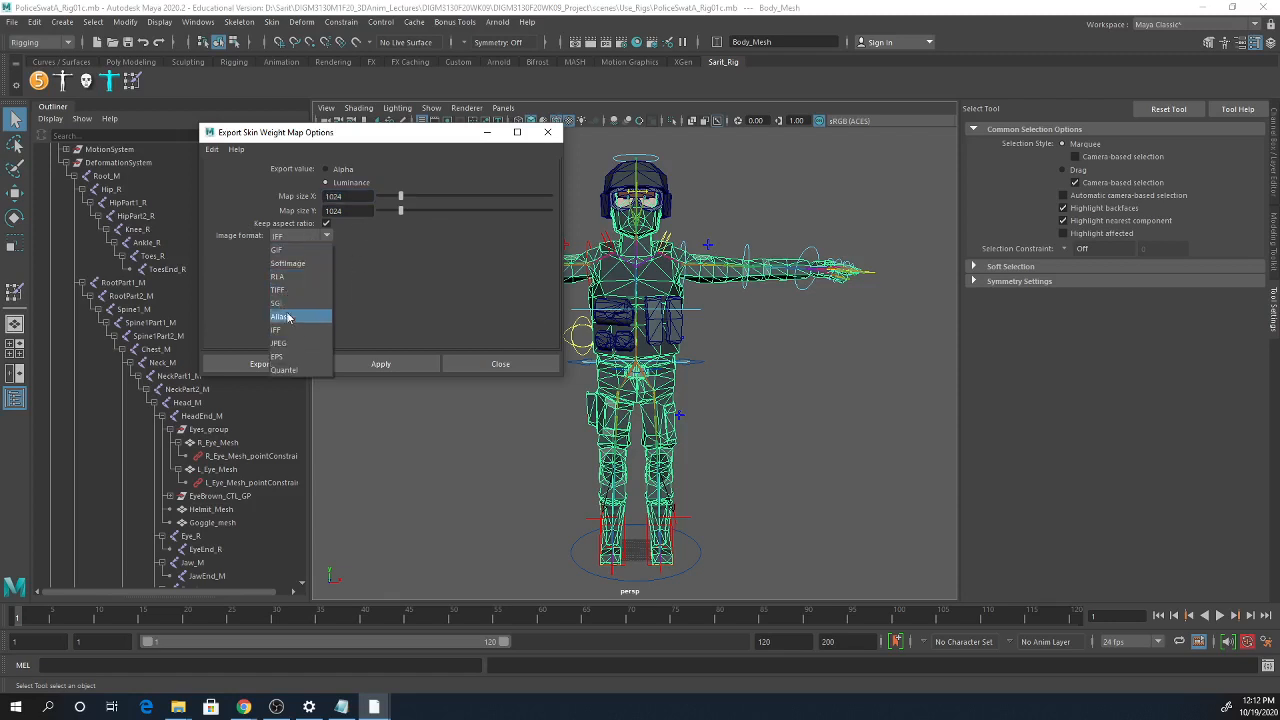
{"action": "left_click", "coordinate": [354, 274]}
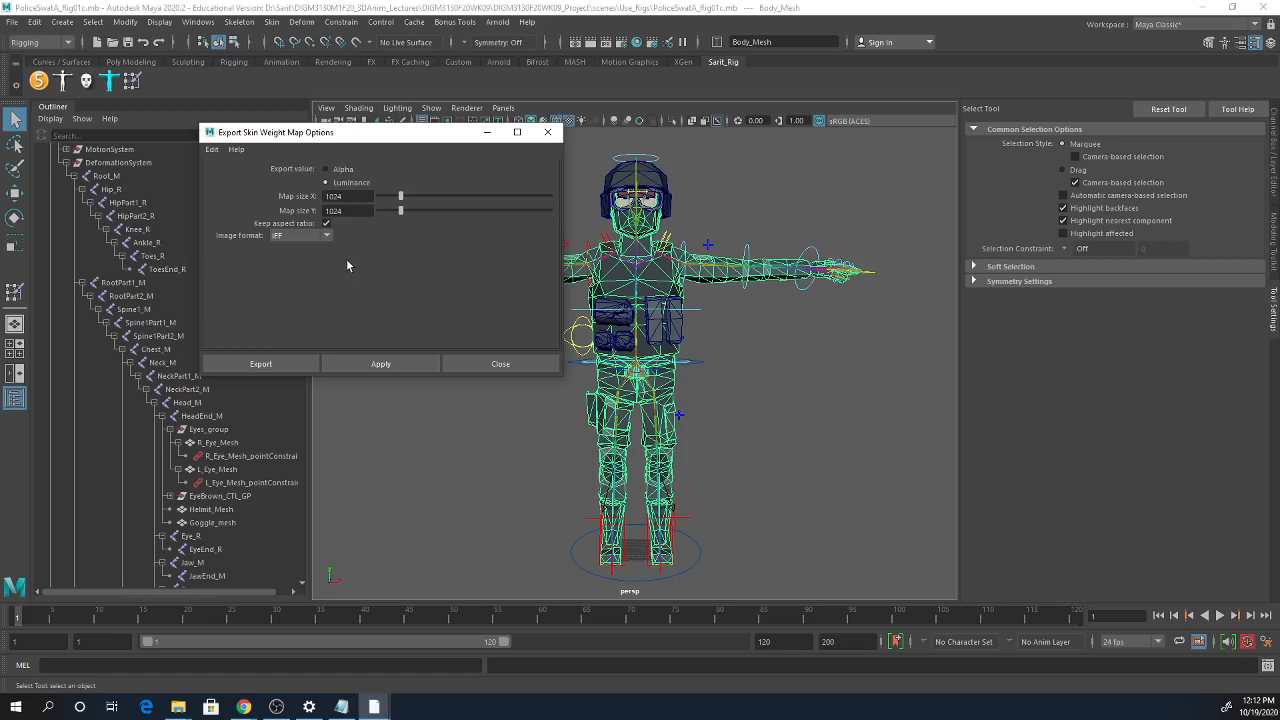
- Begin the weight map export and create a SkinMaps folder inside the project's sourceimages folder
{"action": "left_click", "coordinate": [272, 366]}
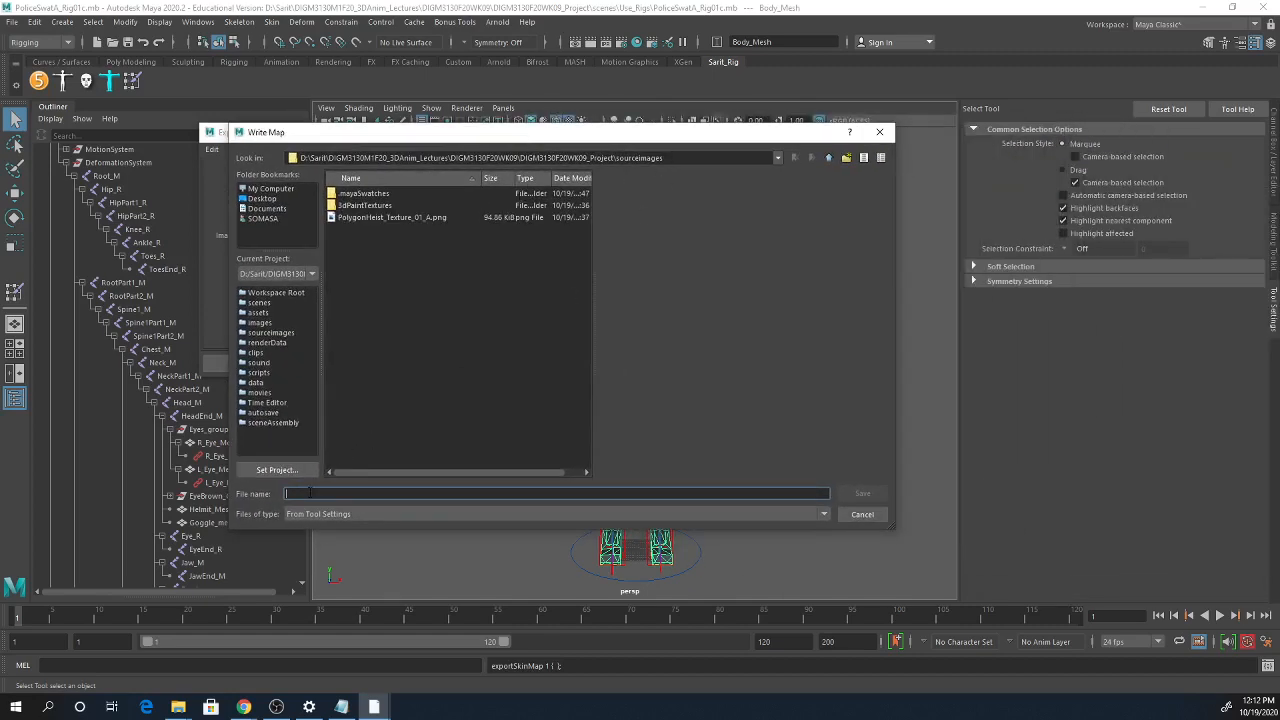
{"action": "left_click", "coordinate": [846, 157]}
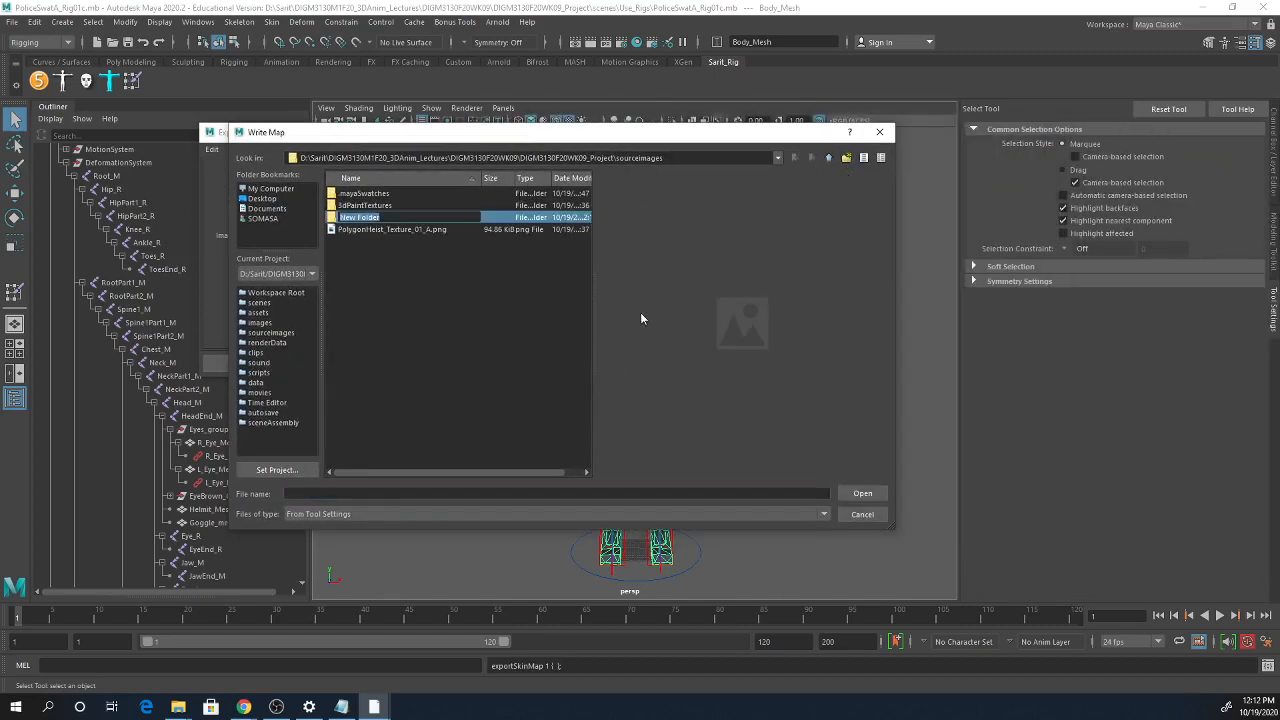
{"action": "type", "text": "skinM"}
{"action": "key", "text": "Return"}
{"action": "key", "text": "Return"}
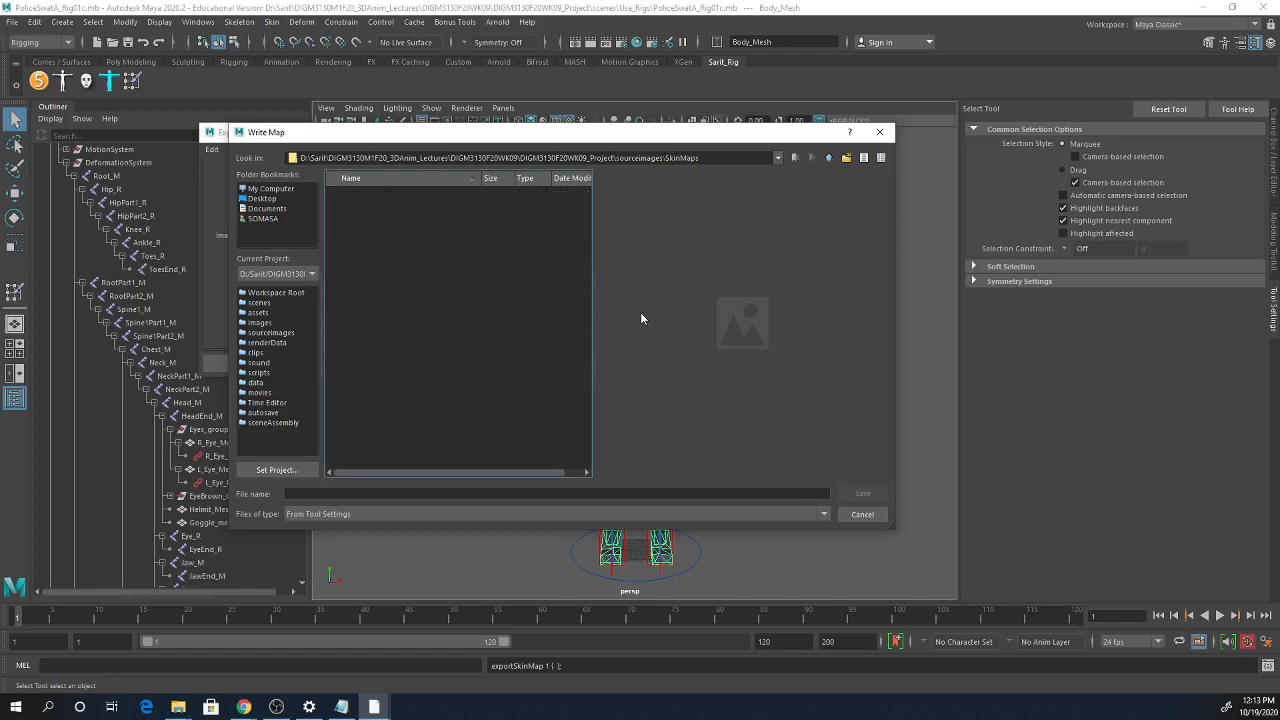
- Export Body_Mesh's skin maps into the SkinMaps folder as PoliceSwatA_BD_Skinmap and agree to write them to disk
{"action": "left_click", "coordinate": [318, 494]}
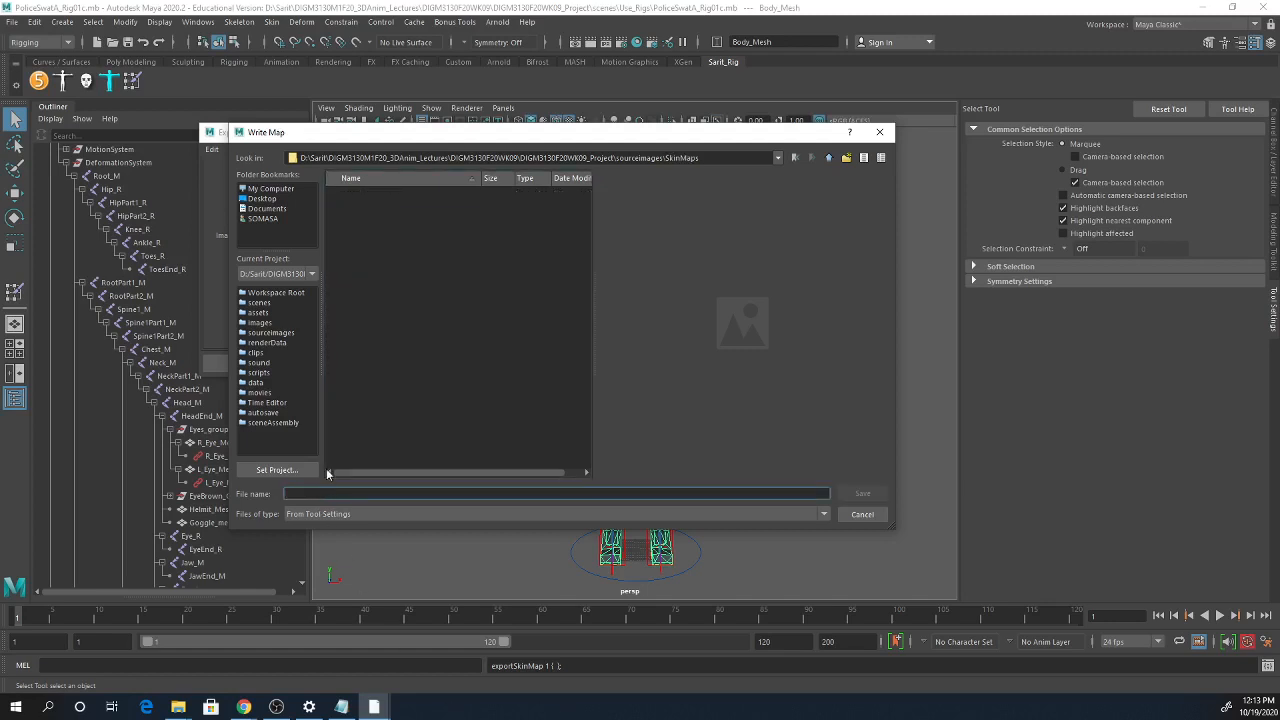
{"action": "type", "text": "PoliceSwatA_BD_SkinMap"}
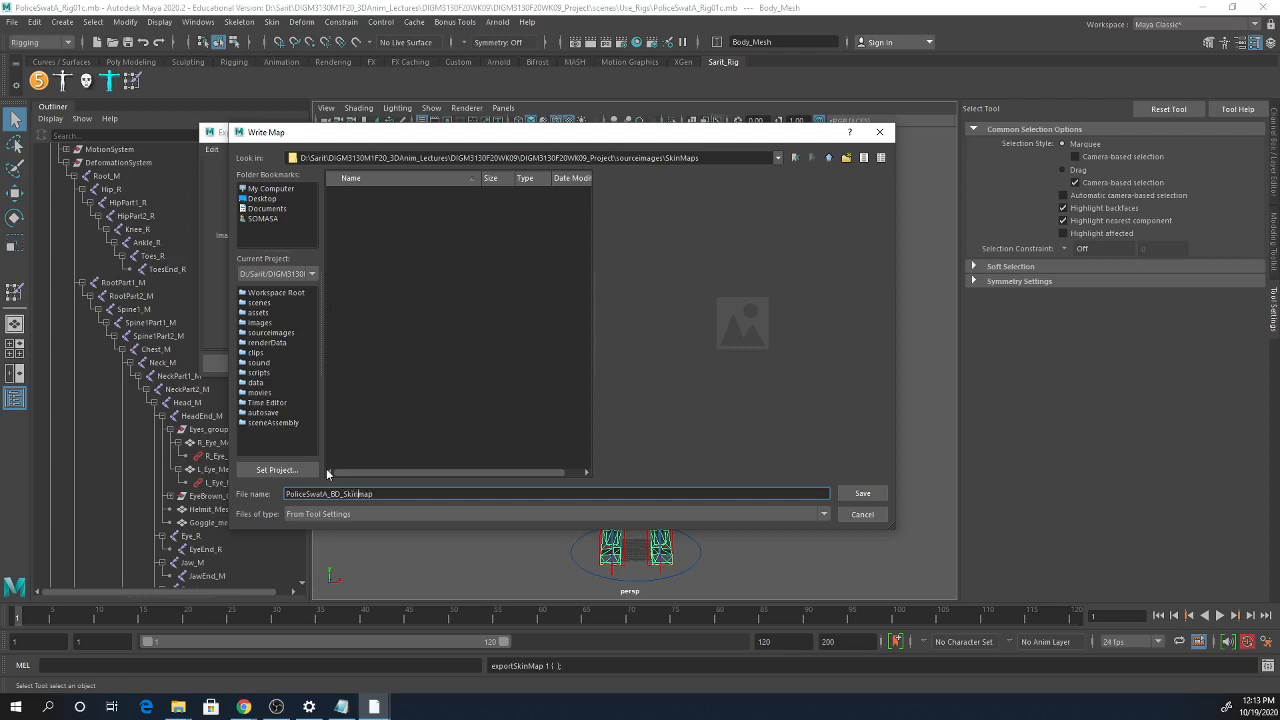
{"action": "key", "text": "Return"}
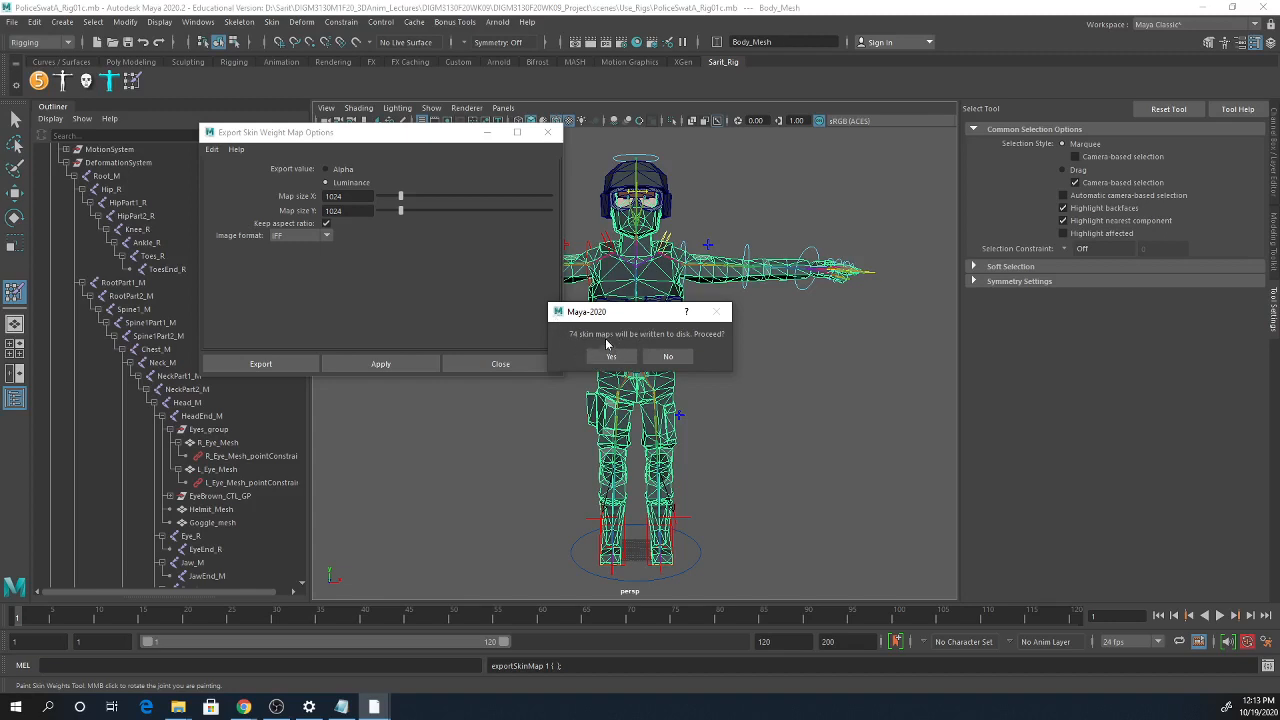
{"action": "left_click", "coordinate": [610, 357]}
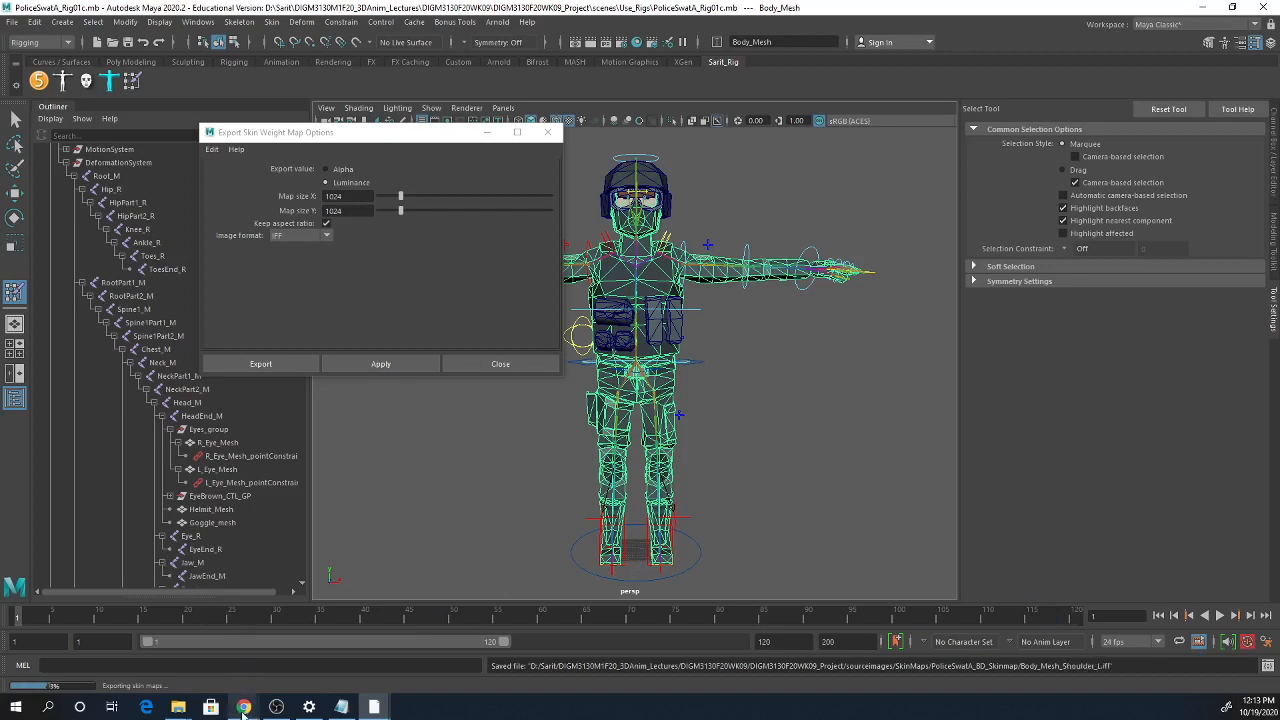
- Switch to File Explorer and check the exported folder and weightMap file in the project's sourceimages\SkinMaps folder, then return to Maya
{"action": "mouse_move", "coordinate": [183, 707]}
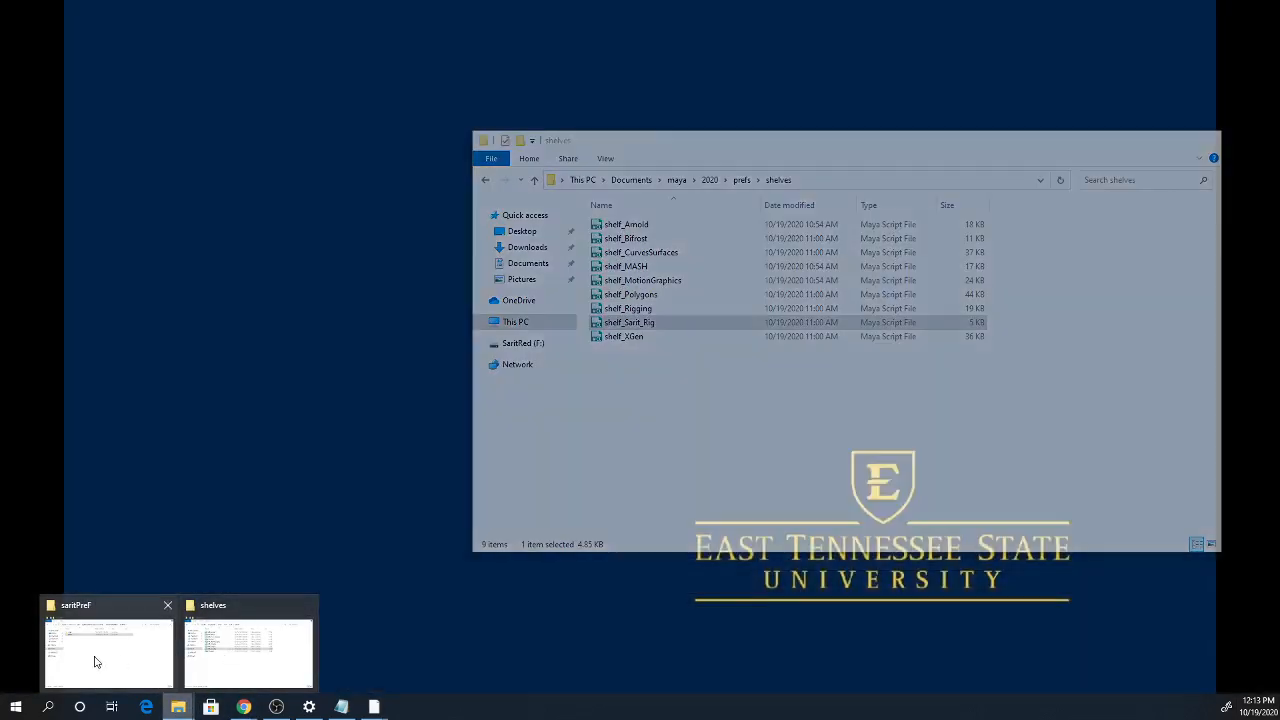
{"action": "left_click", "coordinate": [112, 657]}
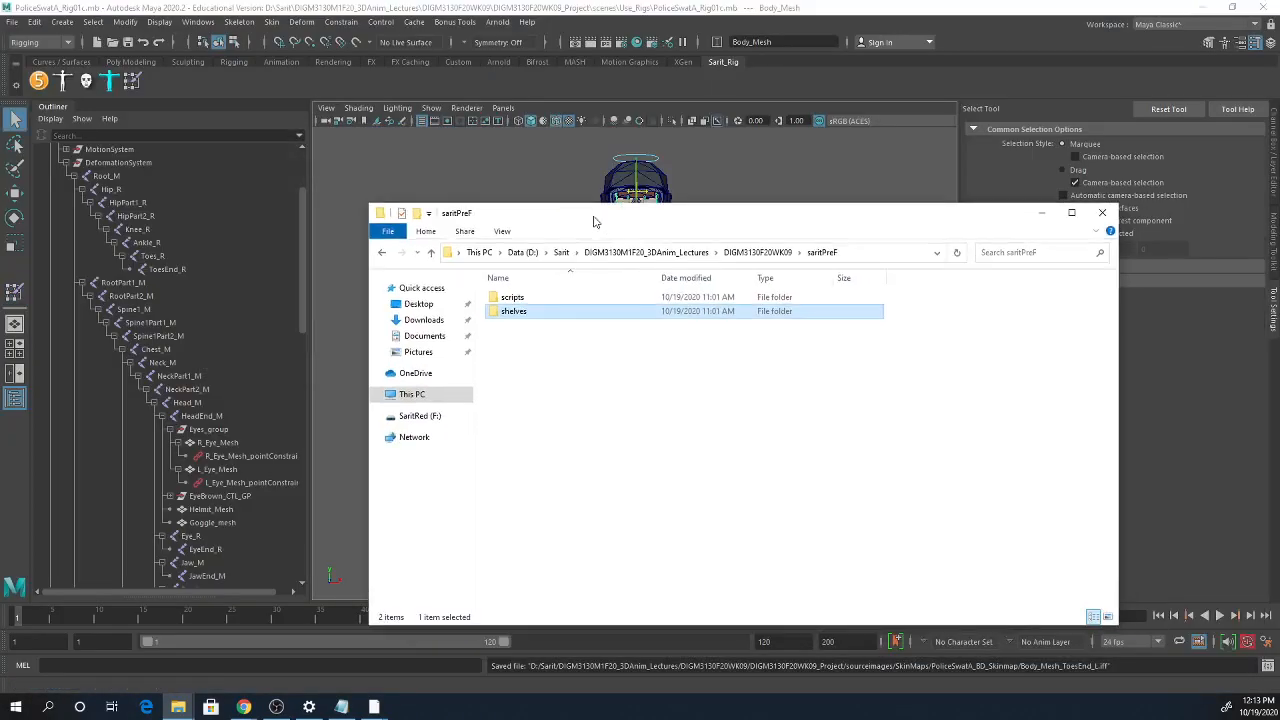
{"action": "left_click", "coordinate": [757, 252]}
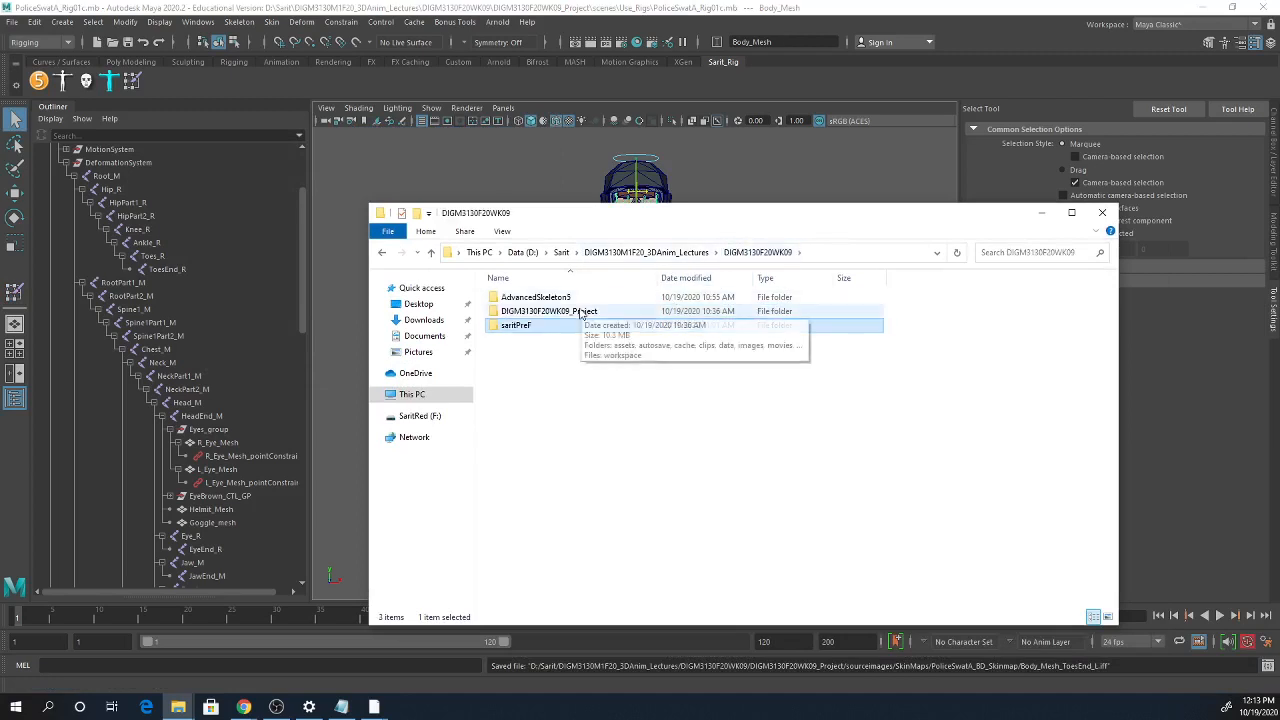
{"action": "double_click", "coordinate": [530, 311]}
{"action": "double_click", "coordinate": [525, 465]}
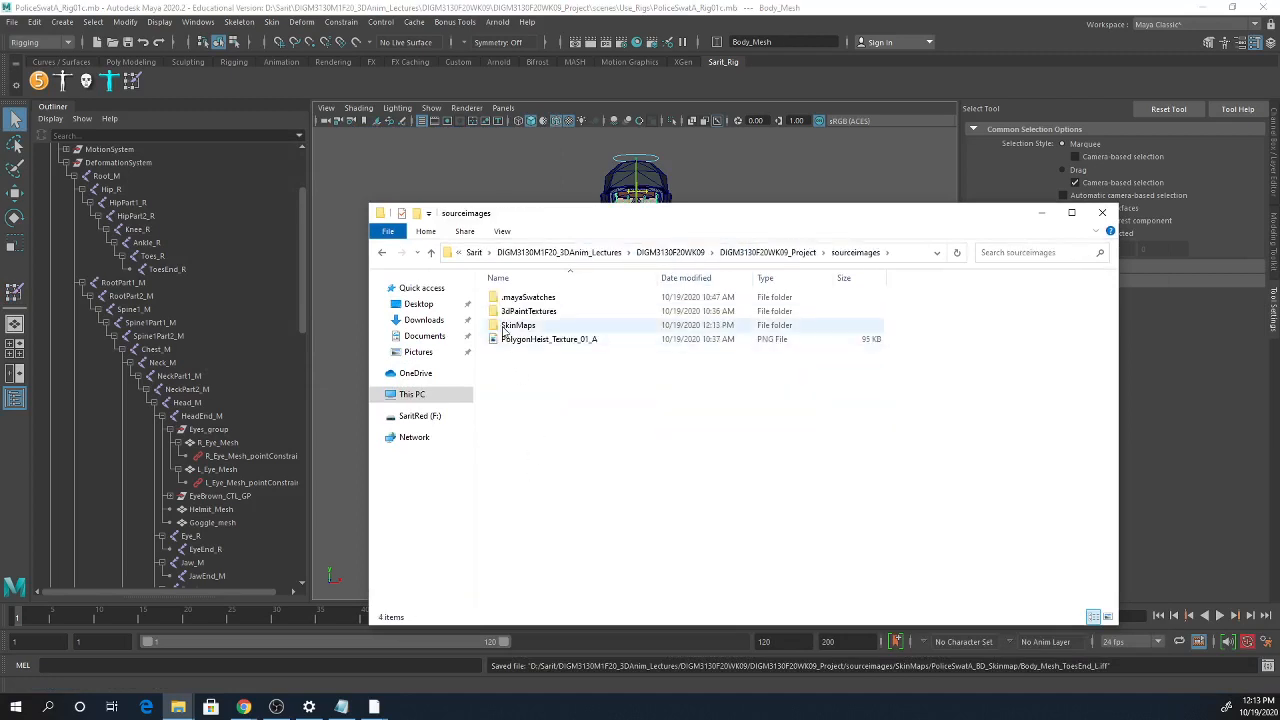
{"action": "double_click", "coordinate": [518, 327]}
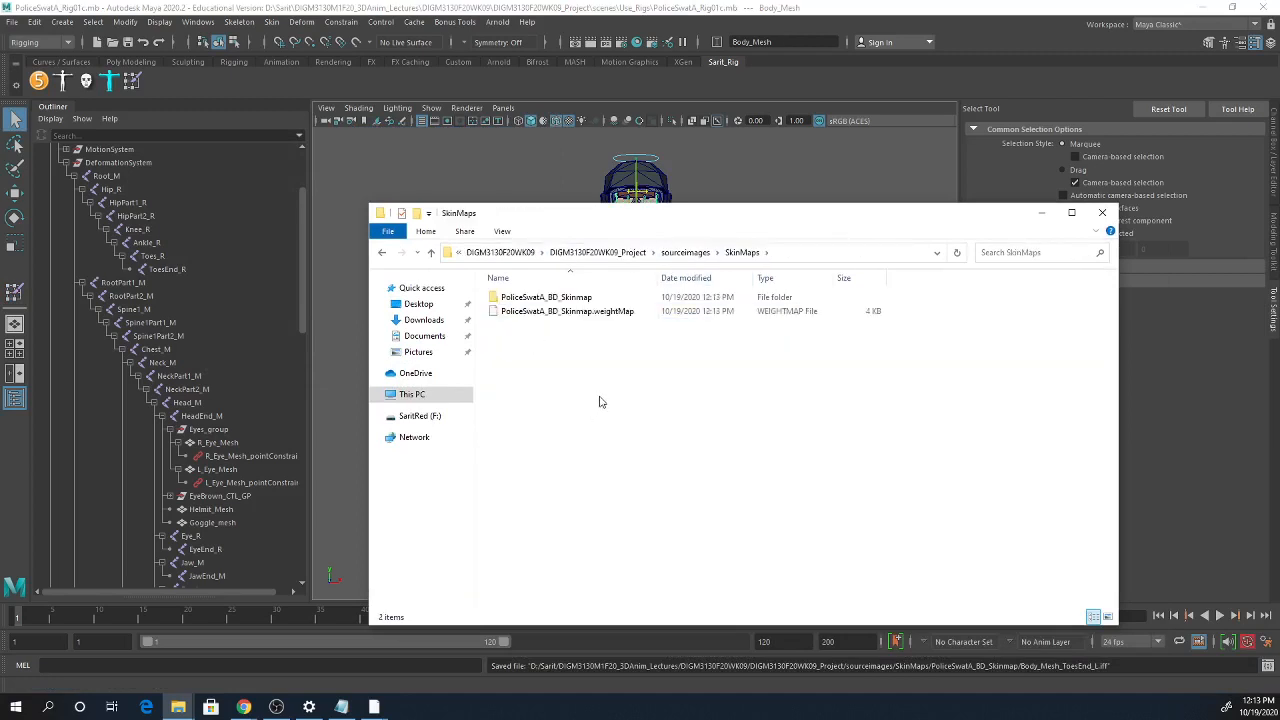
{"action": "left_click_drag", "start_coordinate": [628, 362], "coordinate": [565, 322]}
{"action": "left_click", "coordinate": [593, 390]}
{"action": "left_click", "coordinate": [578, 313]}
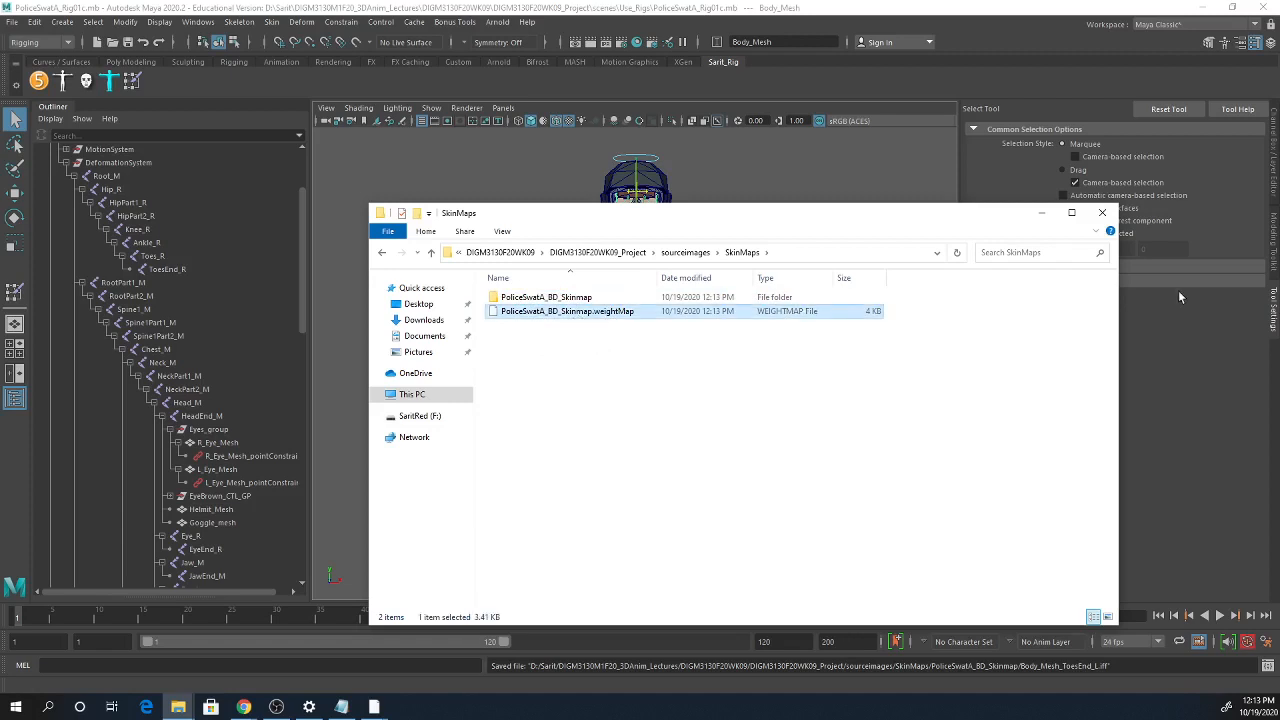
{"action": "left_click", "coordinate": [1040, 213]}
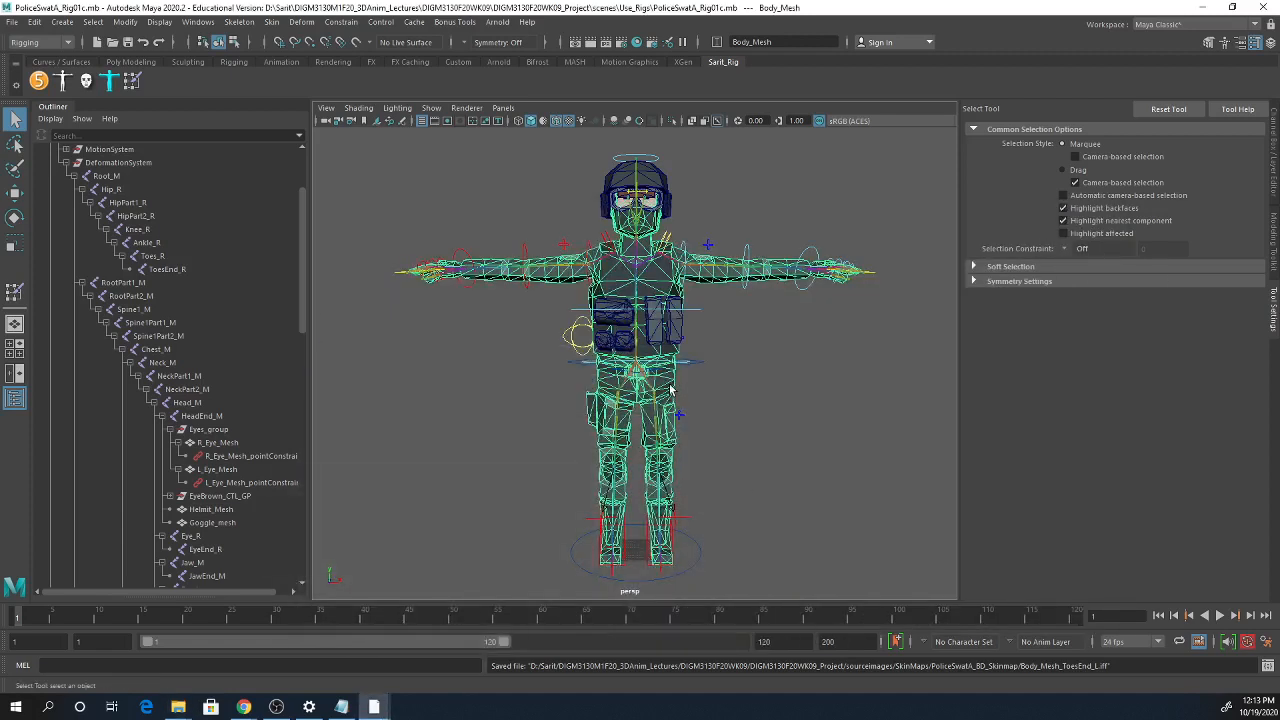
{"action": "left_click", "coordinate": [676, 331], "text": "shift"}
{"action": "left_click", "coordinate": [652, 340], "text": "shift"}
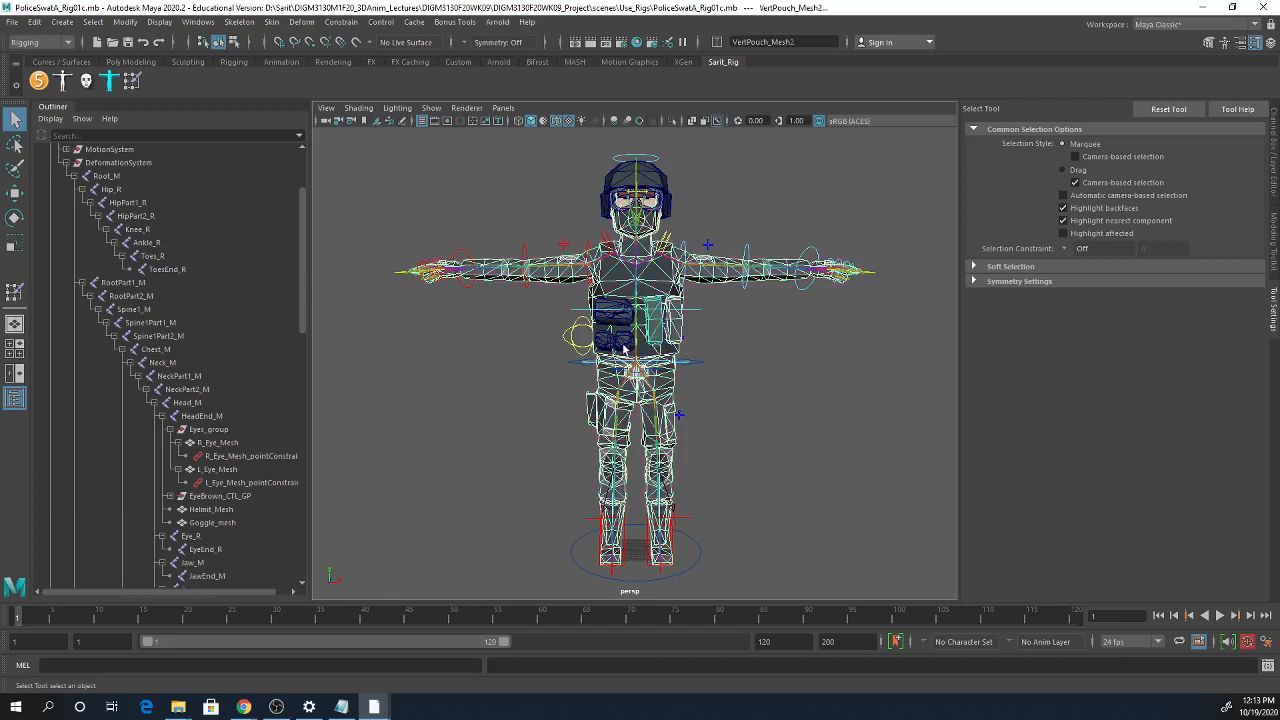
{"action": "left_click", "coordinate": [625, 344], "text": "shift"}
{"action": "left_click", "coordinate": [604, 340], "text": "shift"}
{"action": "left_click", "coordinate": [616, 316], "text": "shift"}
{"action": "left_click", "coordinate": [694, 359]}
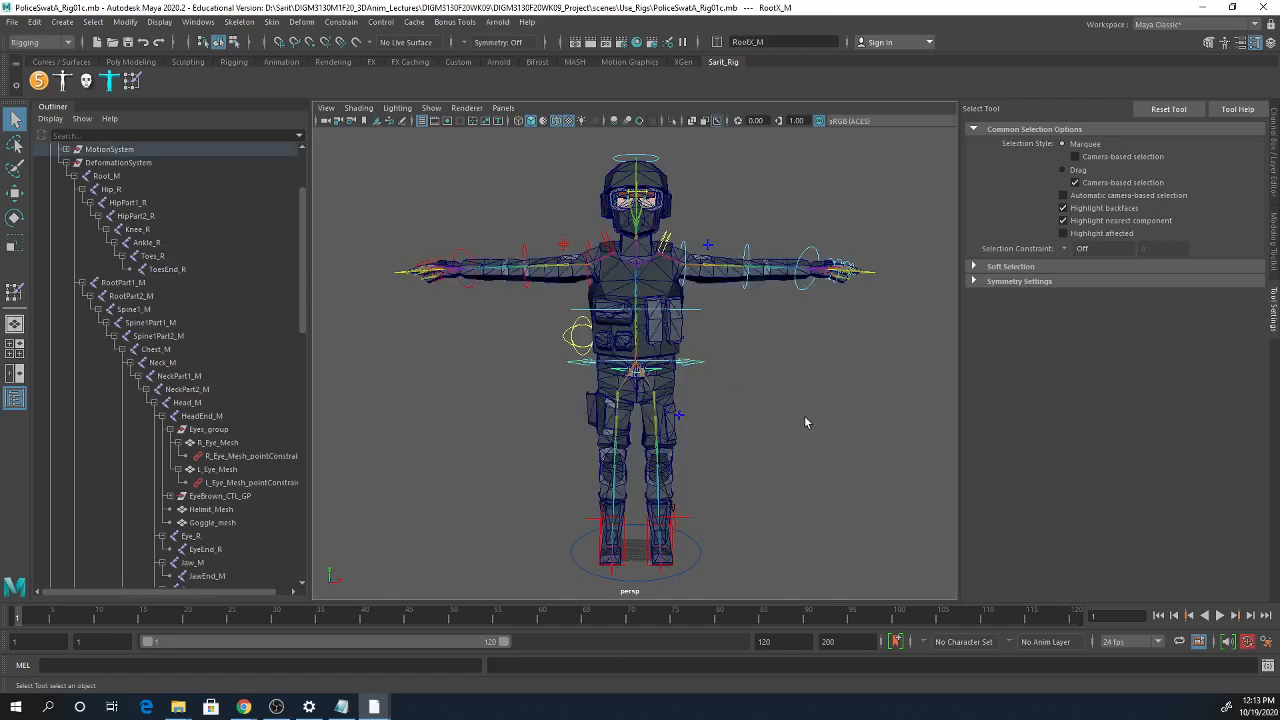
- Select the vest's pouch meshes one at a time to check which pieces are separate objects
{"action": "left_click", "coordinate": [670, 330]}
{"action": "left_click", "coordinate": [653, 337]}
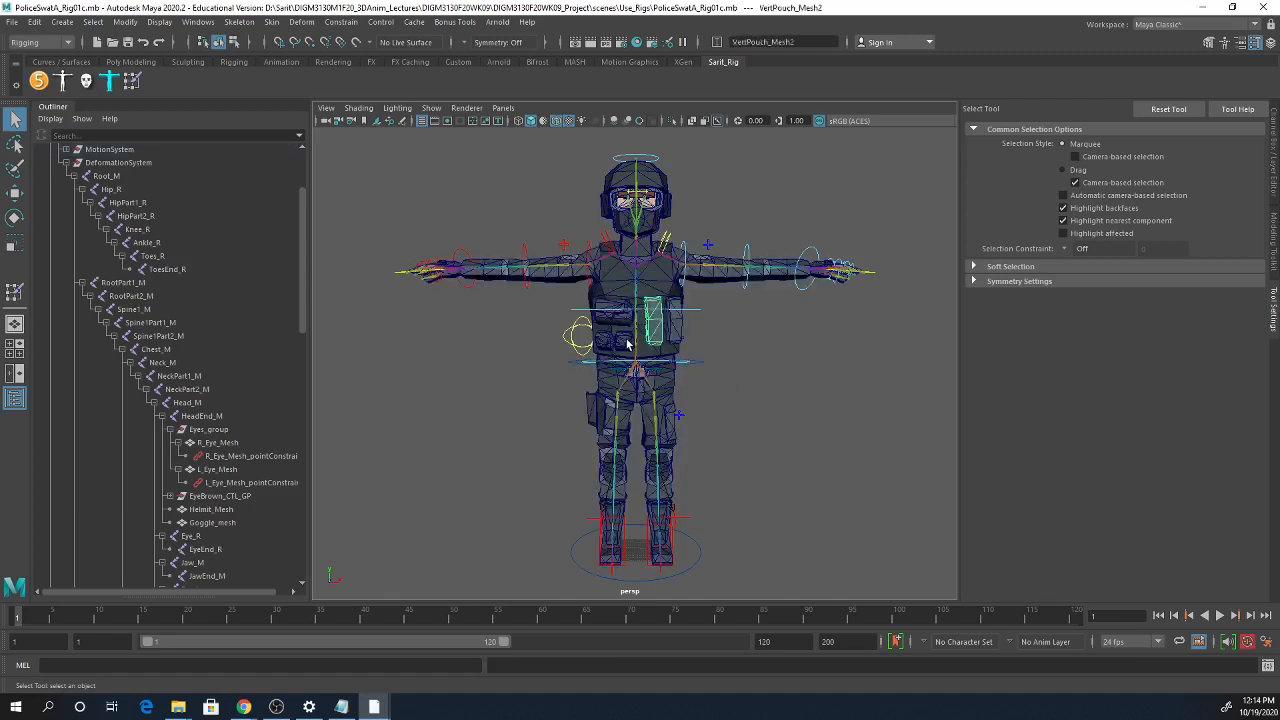
{"action": "left_click", "coordinate": [626, 339]}
{"action": "left_click", "coordinate": [622, 318]}
{"action": "left_click", "coordinate": [603, 342]}
{"action": "left_click", "coordinate": [622, 338]}
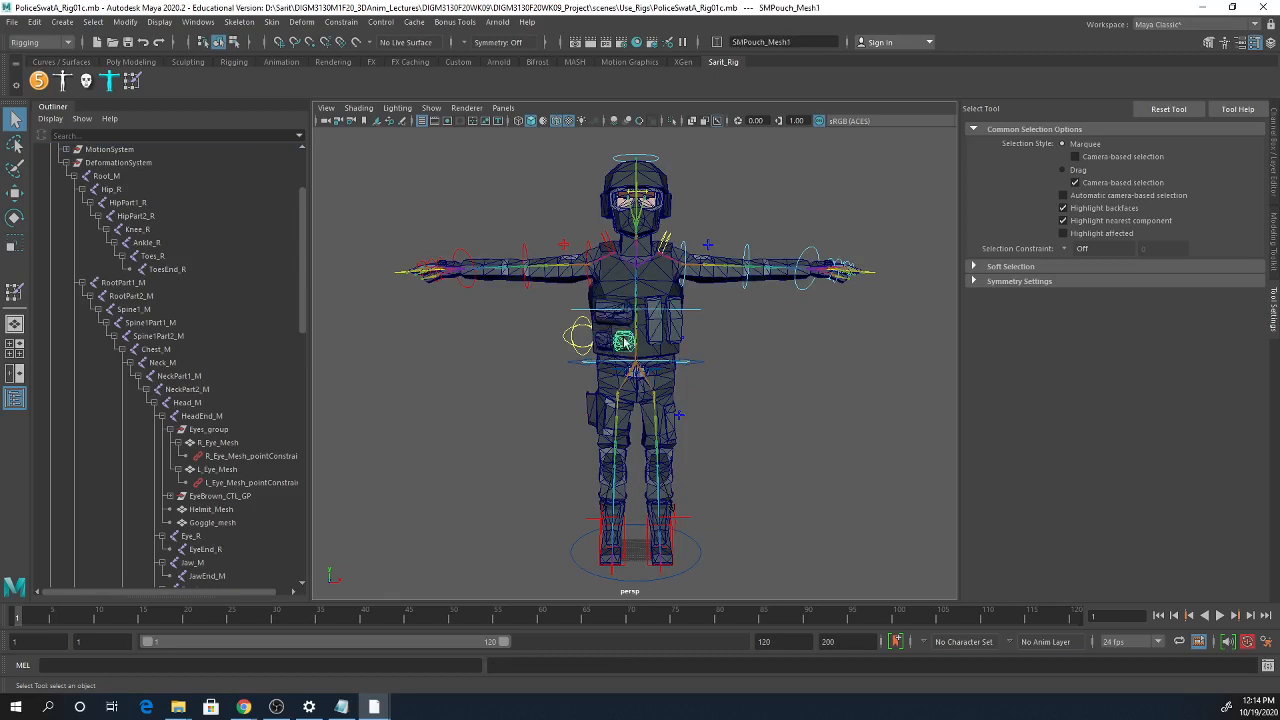
{"action": "left_click", "coordinate": [625, 320]}
{"action": "left_click", "coordinate": [658, 333]}
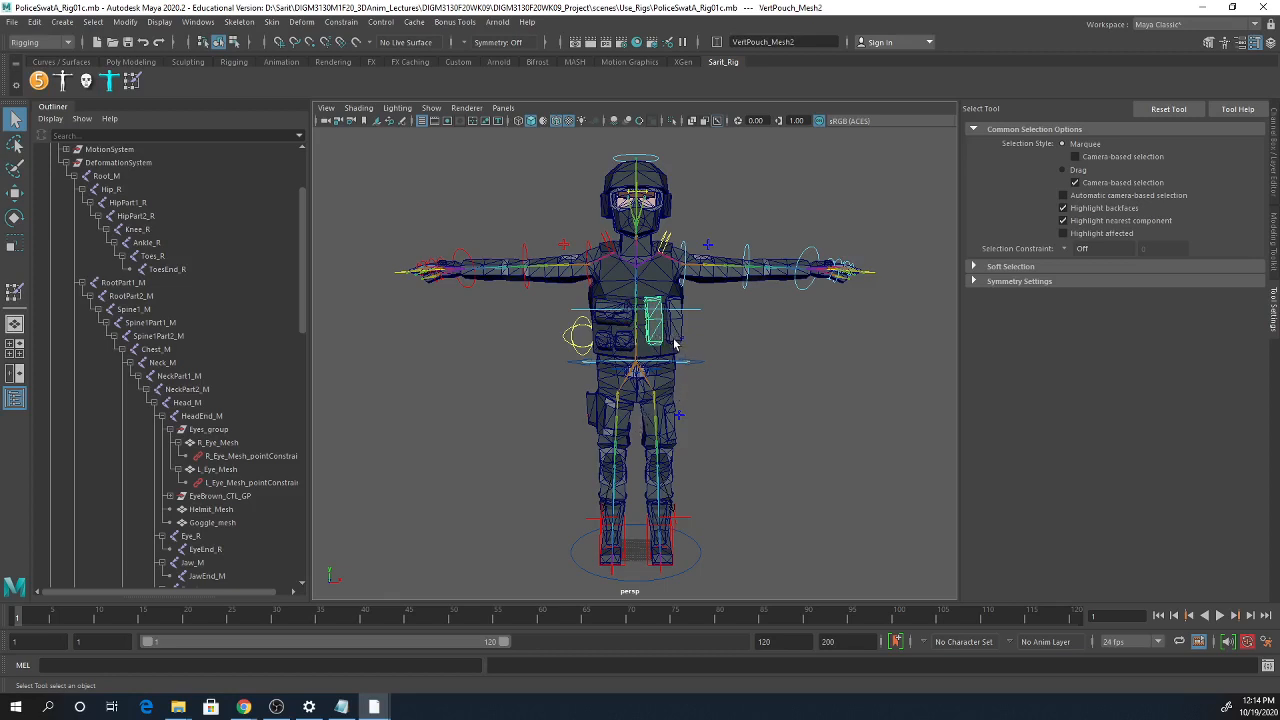
{"action": "left_click", "coordinate": [619, 322]}
{"action": "left_click", "coordinate": [617, 345]}
{"action": "left_click", "coordinate": [619, 344]}
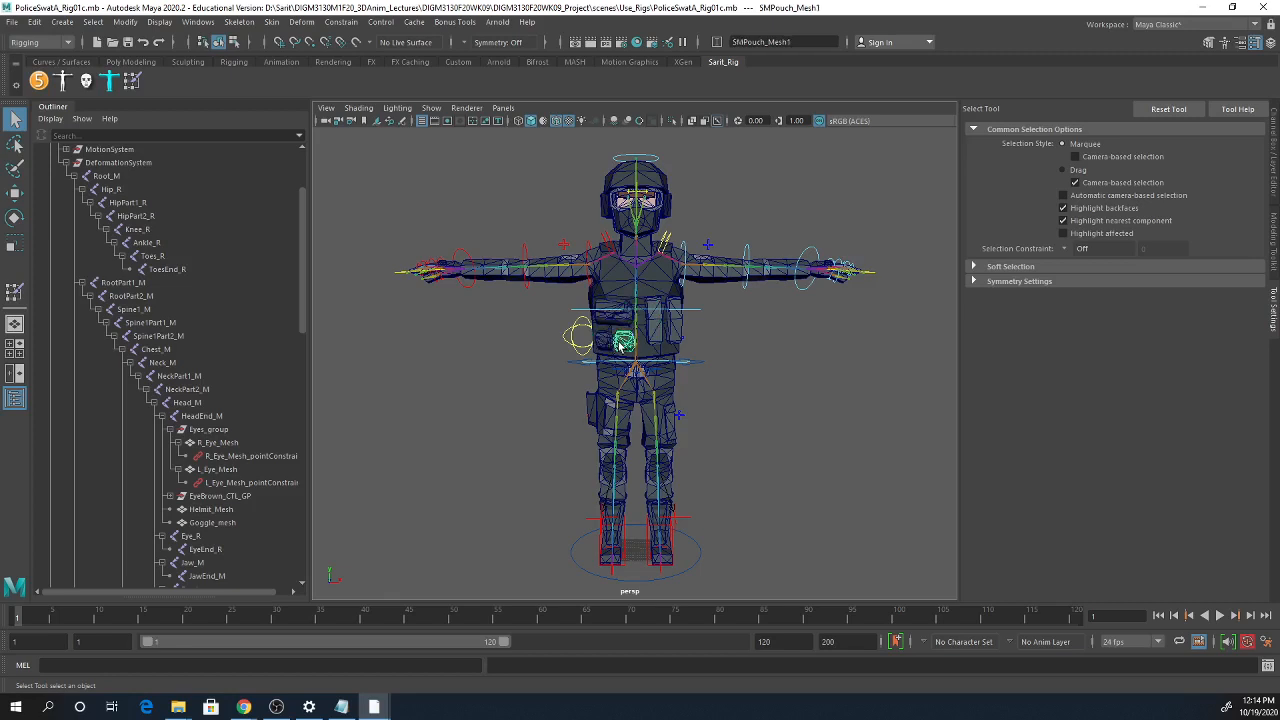
- Unbind the skin from Body_Mesh and all five vest pouch meshes together, and clear the selection
{"action": "left_click", "coordinate": [665, 386]}
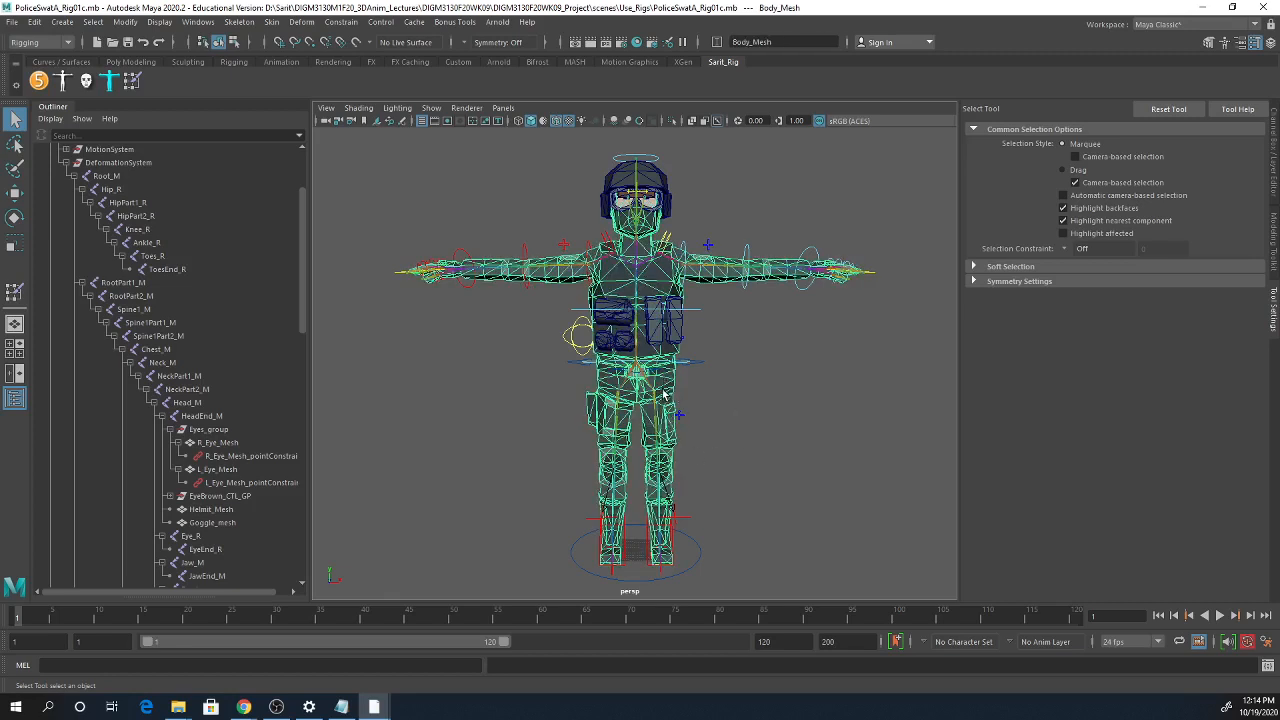
{"action": "left_click", "coordinate": [645, 348]}
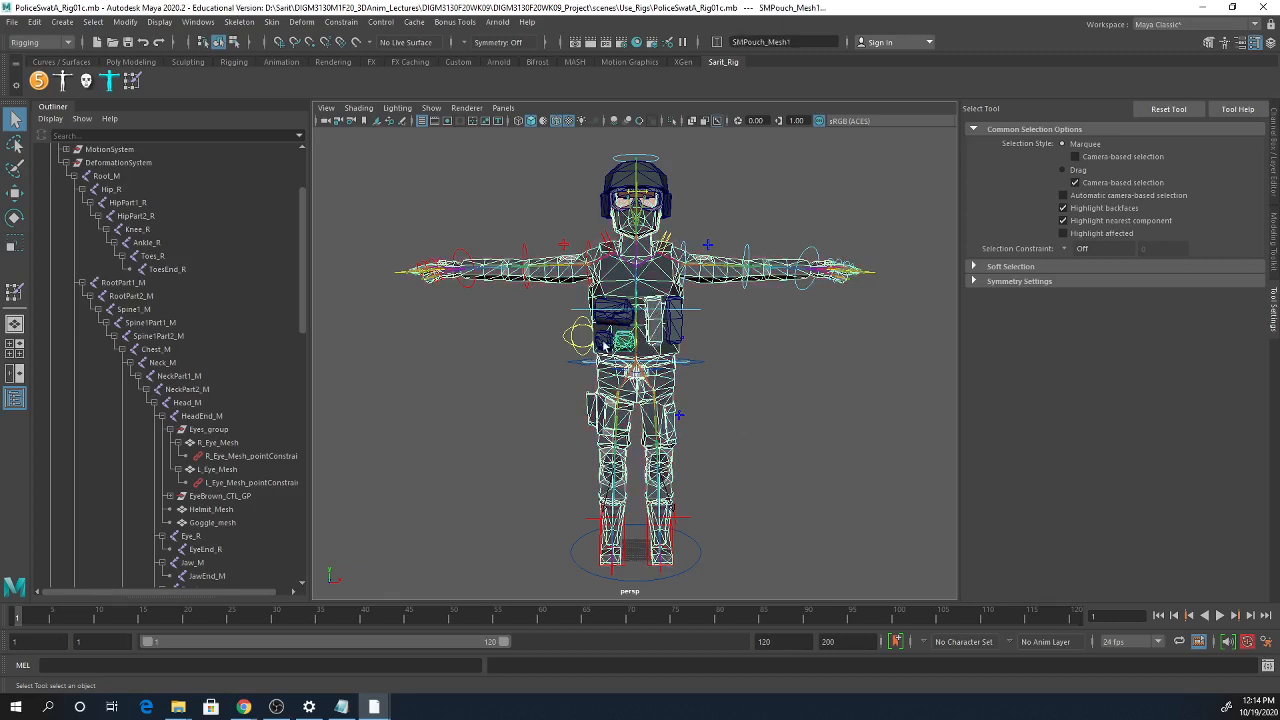
{"action": "left_click", "coordinate": [603, 341], "text": "shift"}
{"action": "left_click", "coordinate": [616, 318], "text": "shift"}
{"action": "left_click", "coordinate": [672, 330], "text": "shift"}
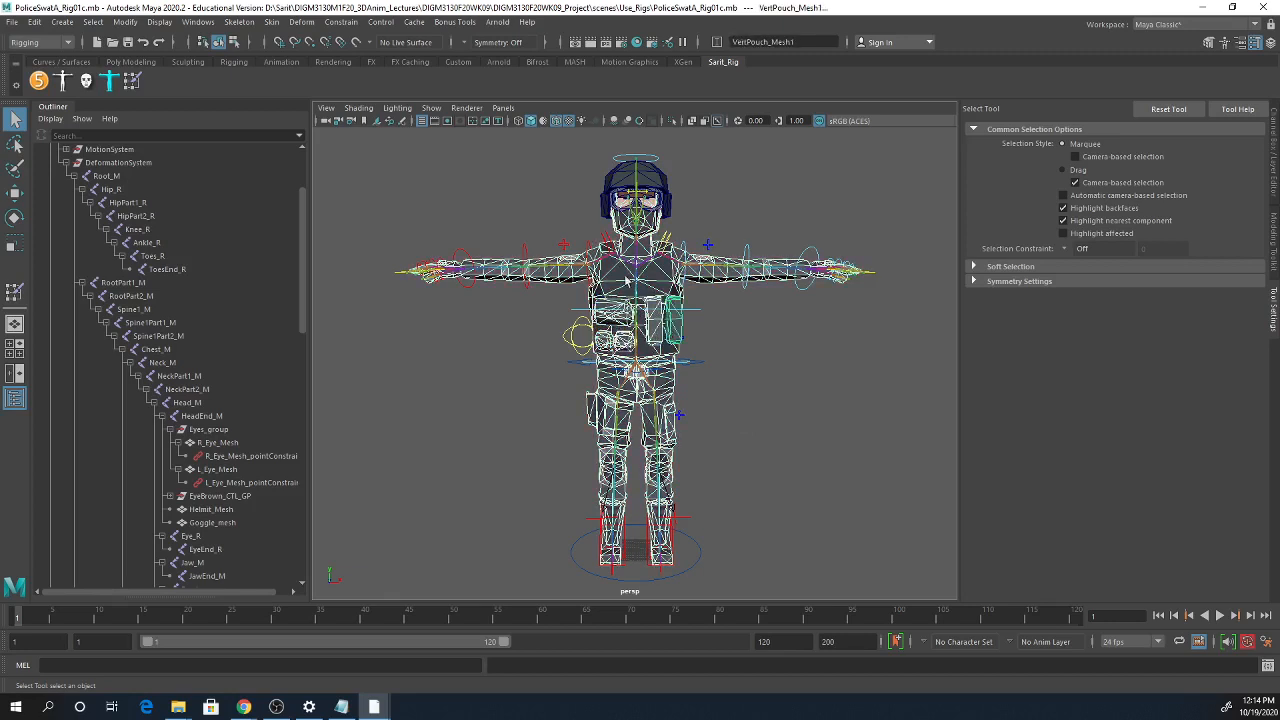
{"action": "left_click", "coordinate": [271, 21]}
{"action": "left_click", "coordinate": [305, 82]}
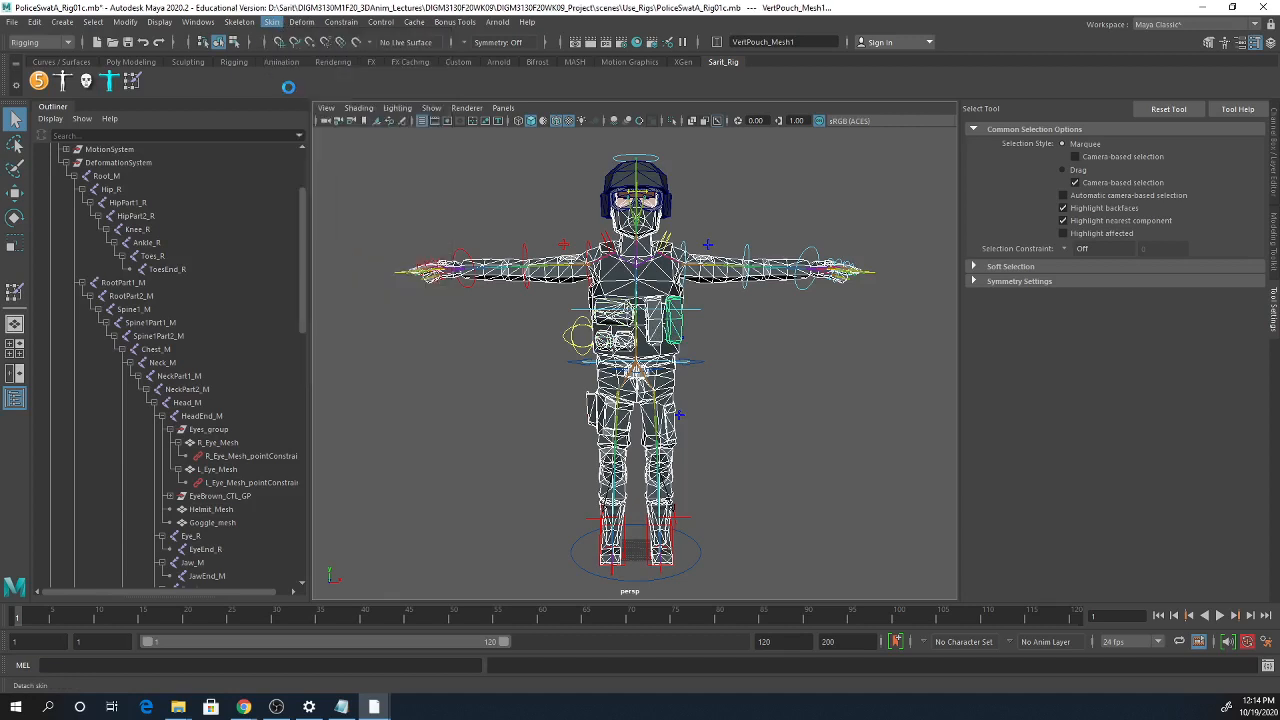
{"action": "left_click", "coordinate": [771, 454]}
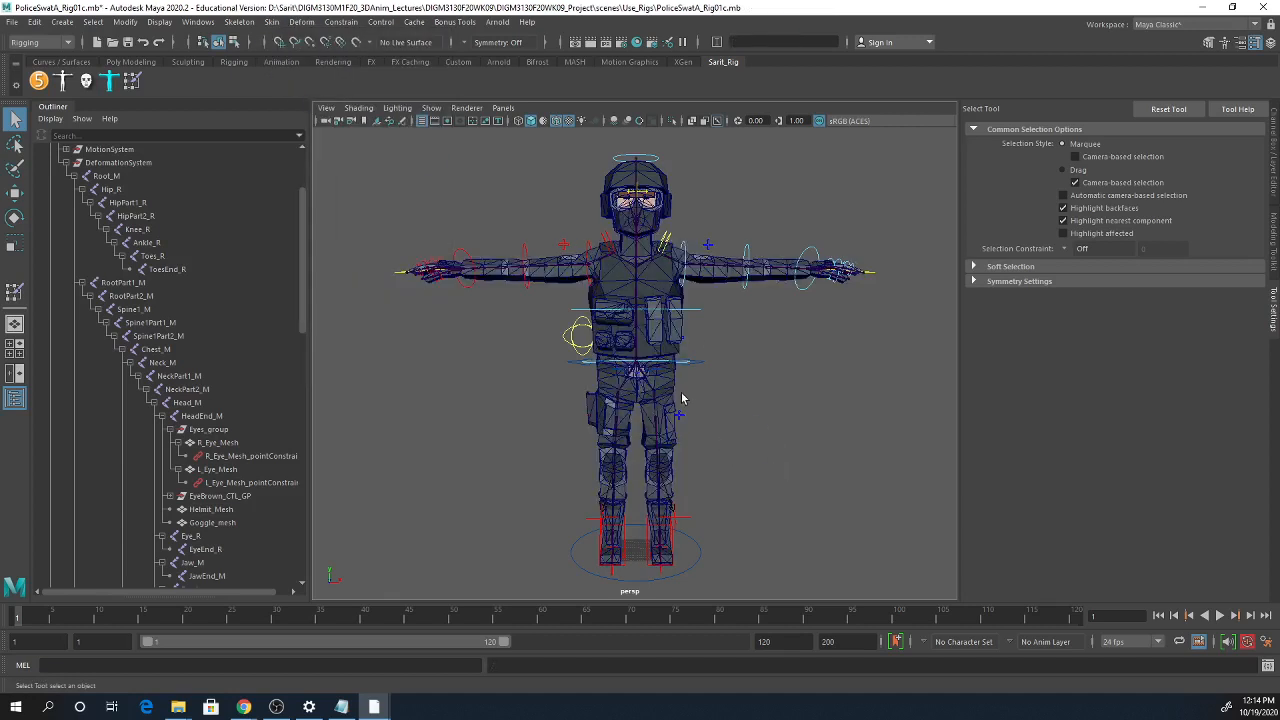
- Bind Body_Mesh and all five vest pouch meshes to the skeleton from its Root_M joint, and clear the selection
{"action": "left_click", "coordinate": [672, 399]}
{"action": "left_click", "coordinate": [675, 333], "text": "shift"}
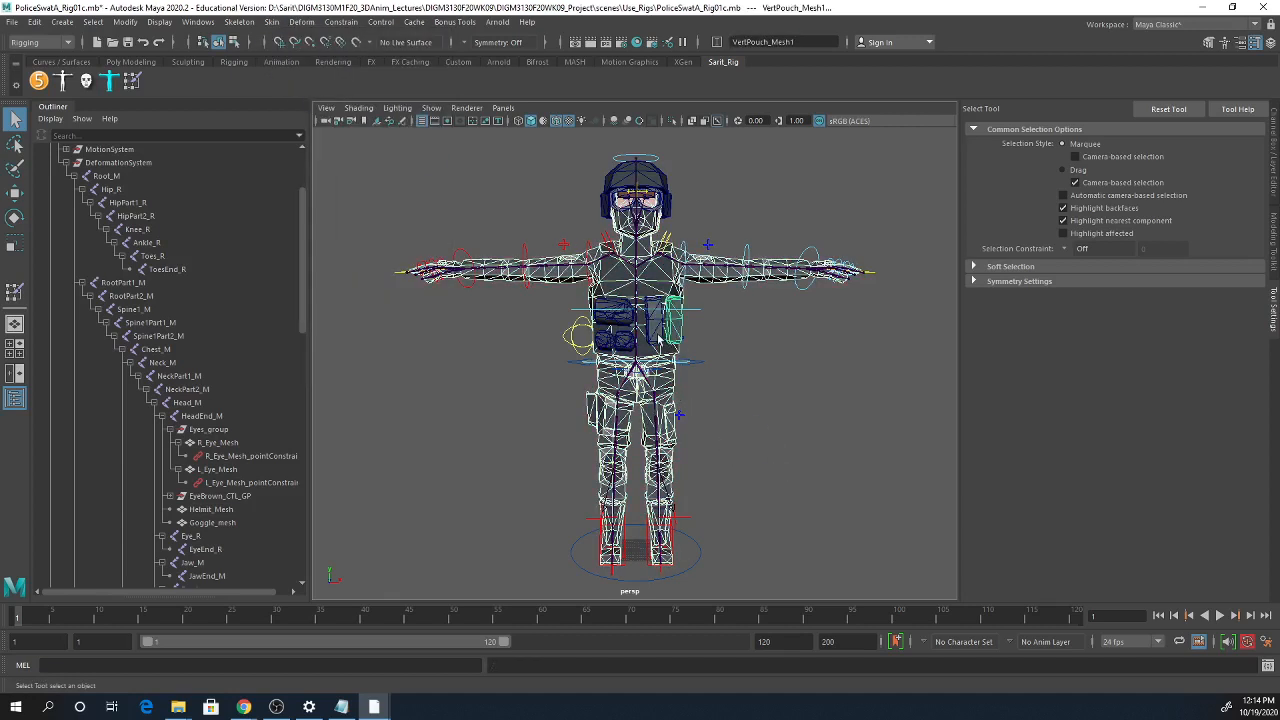
{"action": "left_click", "coordinate": [618, 343], "text": "shift"}
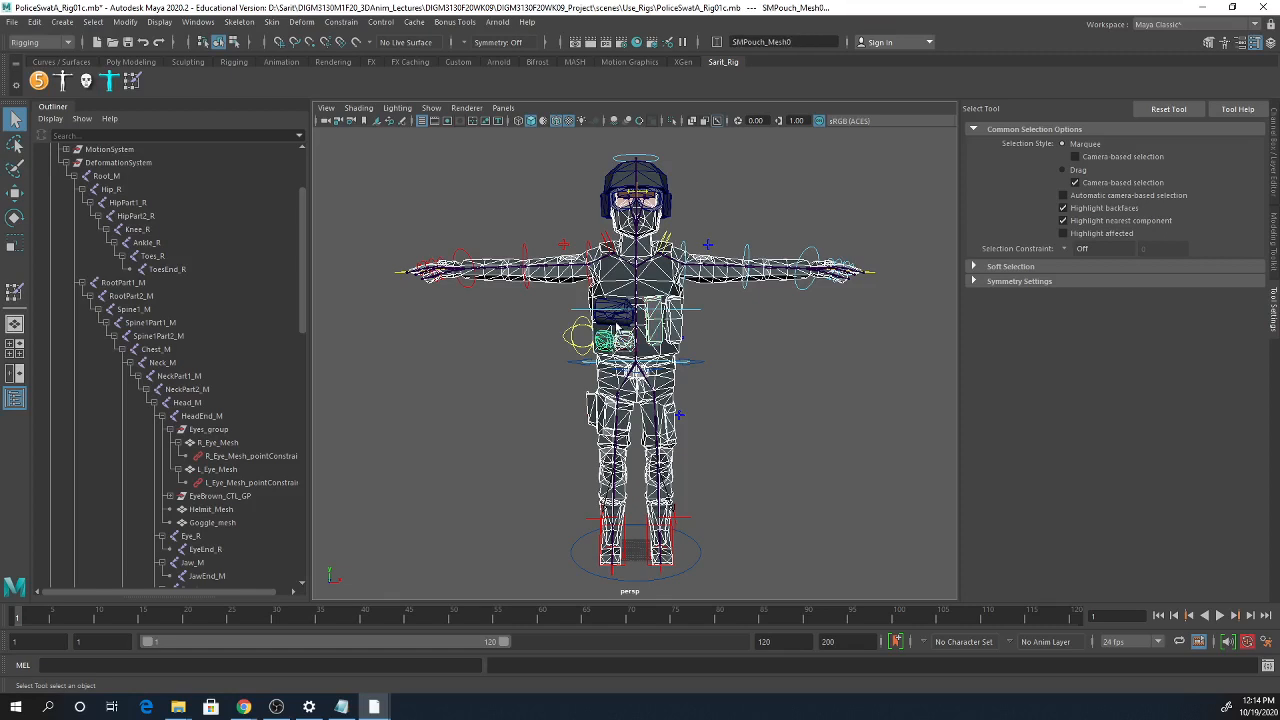
{"action": "left_click", "coordinate": [620, 318], "text": "shift"}
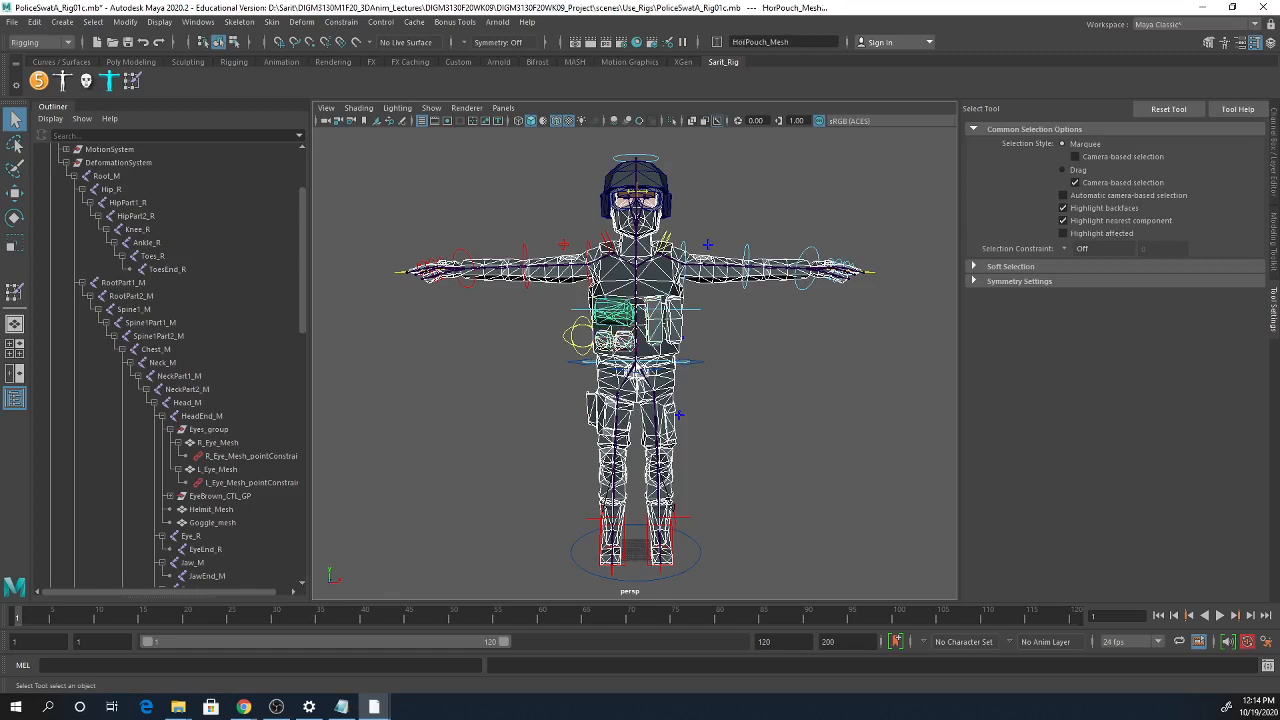
{"action": "left_click", "coordinate": [641, 370]}
{"action": "left_click", "coordinate": [271, 22]}
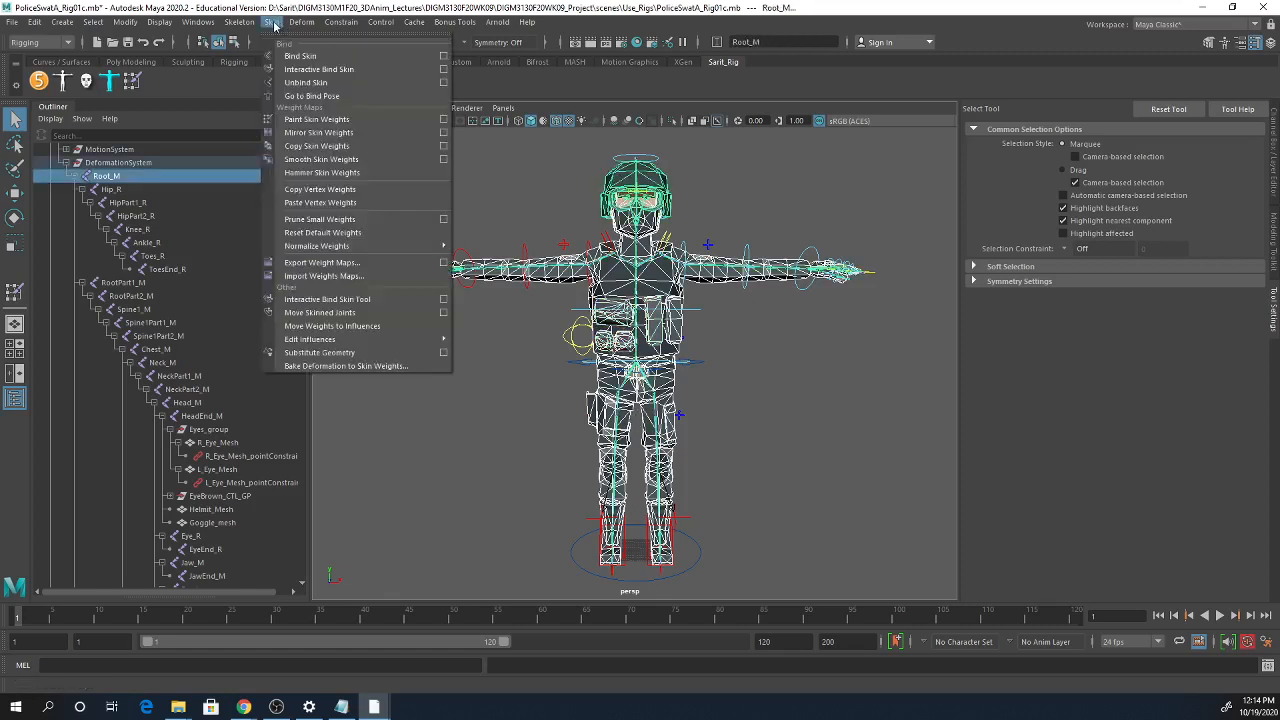
{"action": "left_click", "coordinate": [304, 60]}
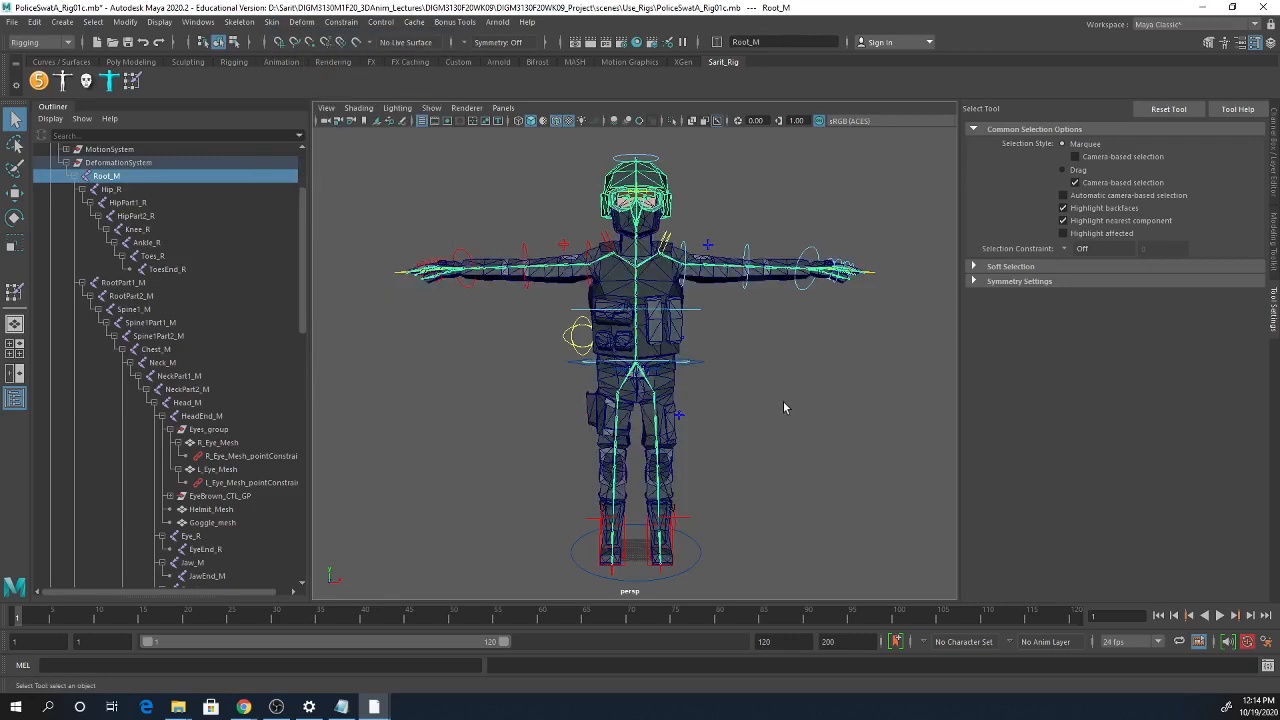
{"action": "left_click", "coordinate": [728, 460]}
- Examine Root_M's default influence on Body_Mesh with the Paint Skin Weights Tool, and return to plain selection
{"action": "left_click", "coordinate": [667, 441]}
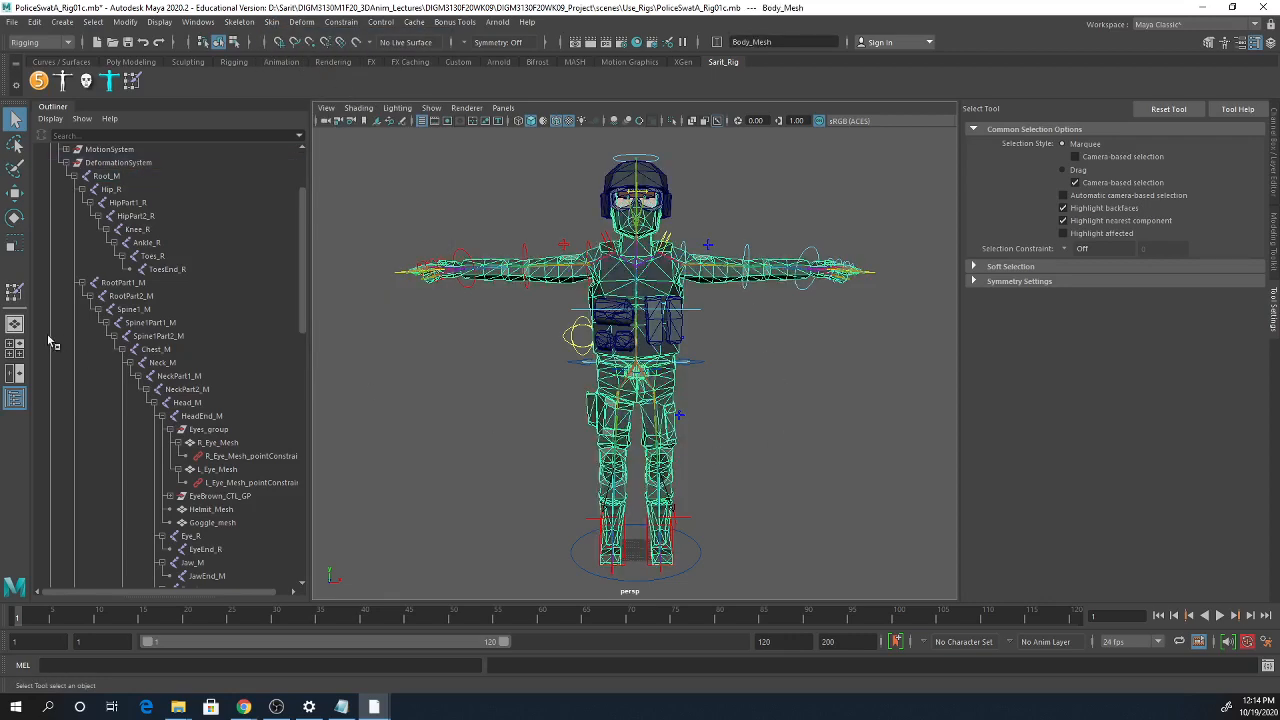
{"action": "key", "text": "y"}
{"action": "right_click_drag", "start_coordinate": [640, 357], "coordinate": [728, 343]}
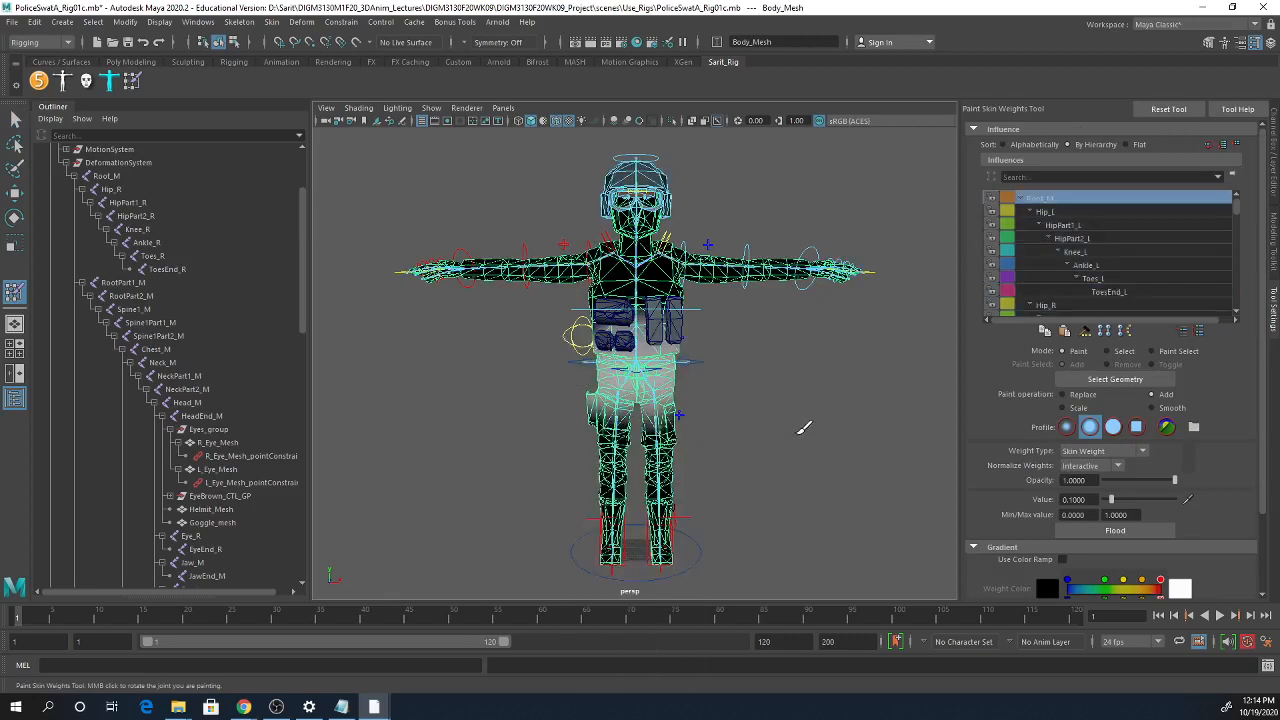
{"action": "key", "text": "q"}
{"action": "left_click", "coordinate": [784, 405]}
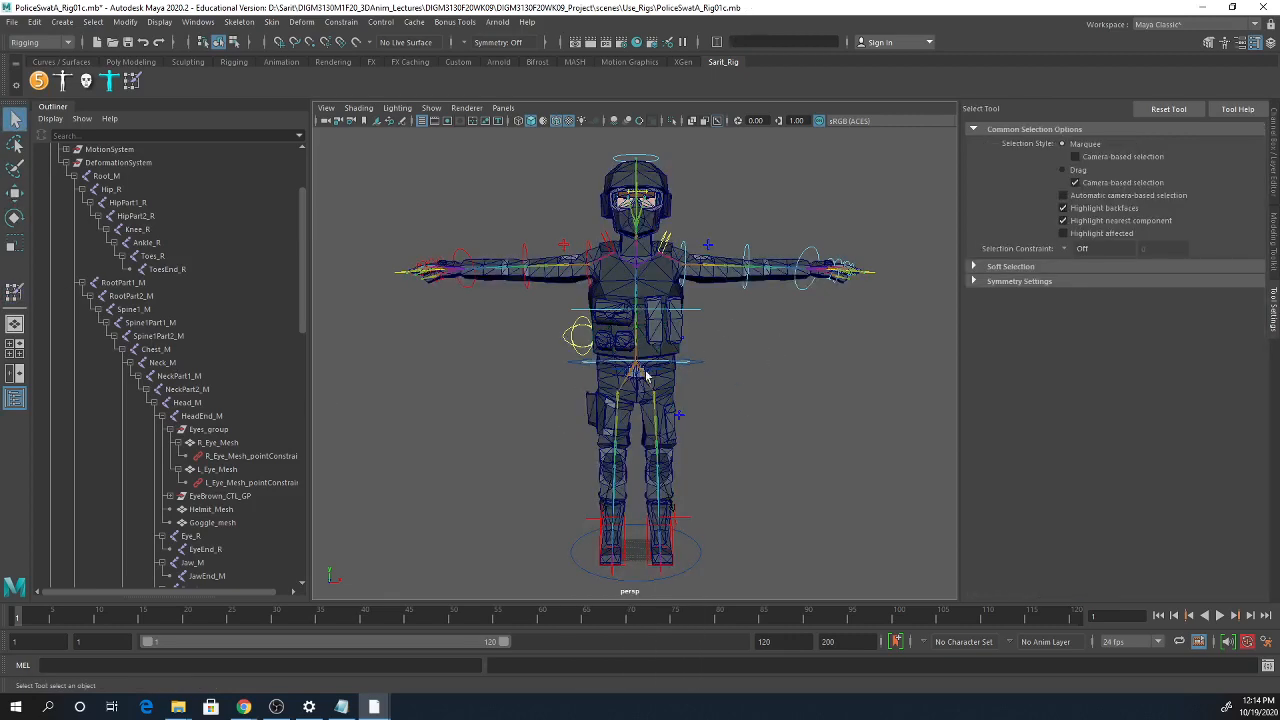
- Select the Hip_L joint and send the skeleton to its bind pose
{"action": "left_click", "coordinate": [665, 383]}
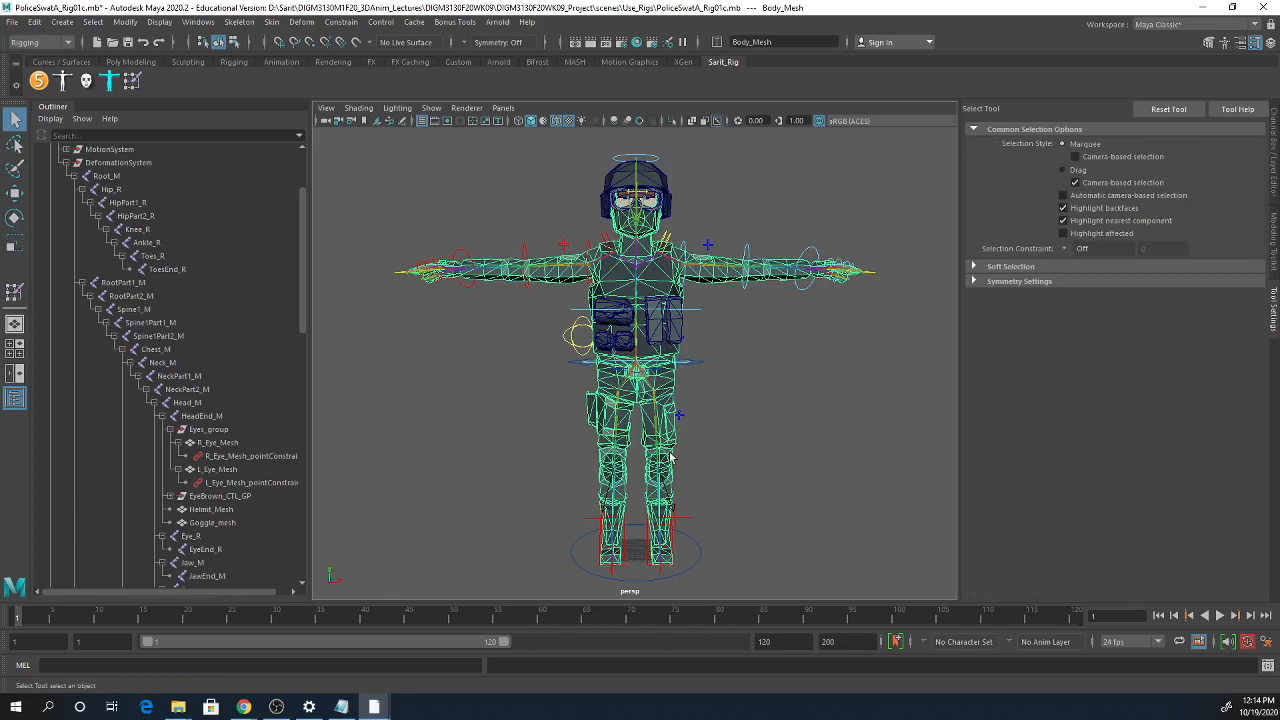
{"action": "left_click", "coordinate": [664, 332]}
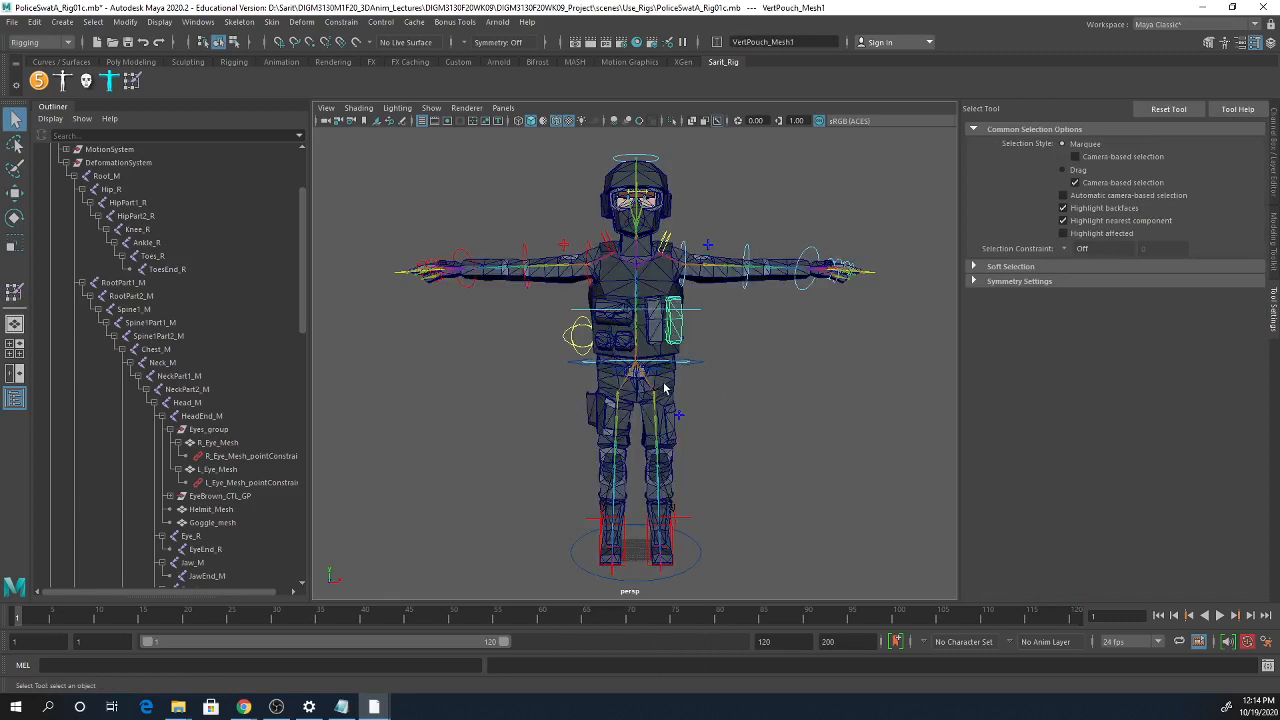
{"action": "left_click", "coordinate": [663, 381]}
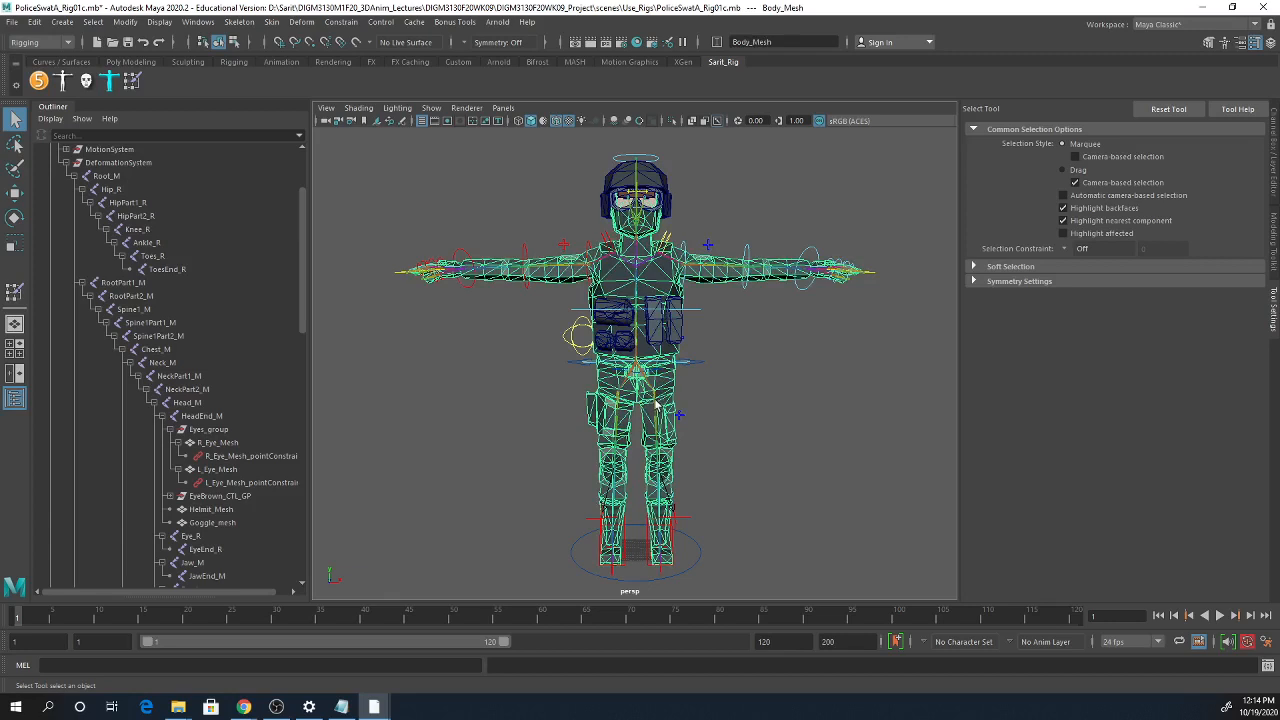
{"action": "left_click", "coordinate": [656, 403]}
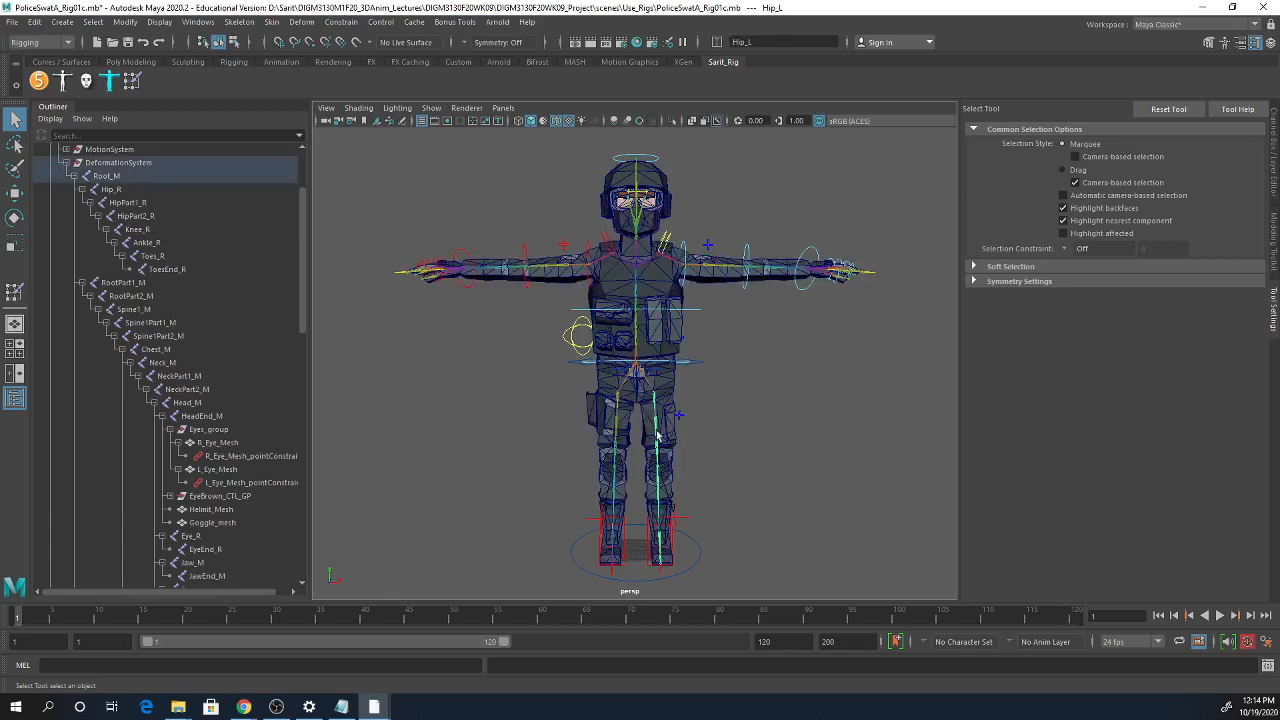
{"action": "left_click", "coordinate": [273, 22]}
{"action": "left_click", "coordinate": [300, 98]}
- Start importing weight maps for Body_Mesh and choose PoliceSwatA_BD_Skinmap.weightMap in the SkinMaps folder
{"action": "left_click", "coordinate": [667, 390]}
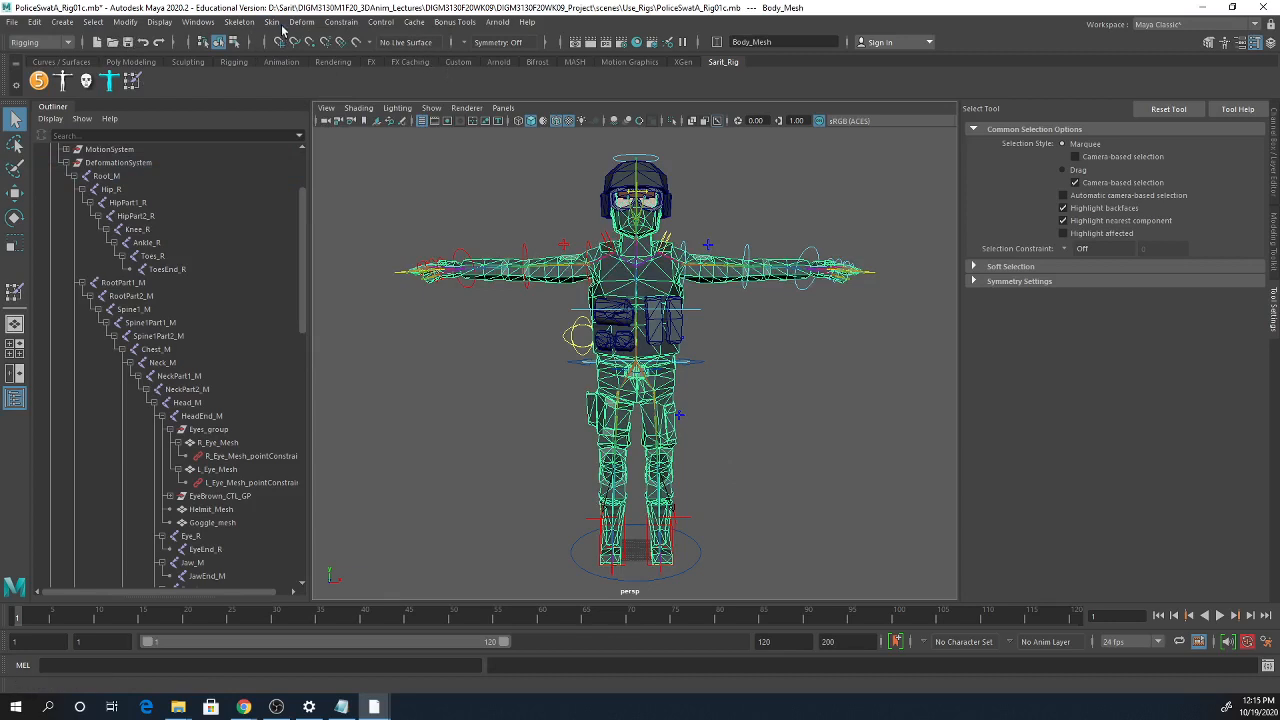
{"action": "left_click", "coordinate": [272, 22]}
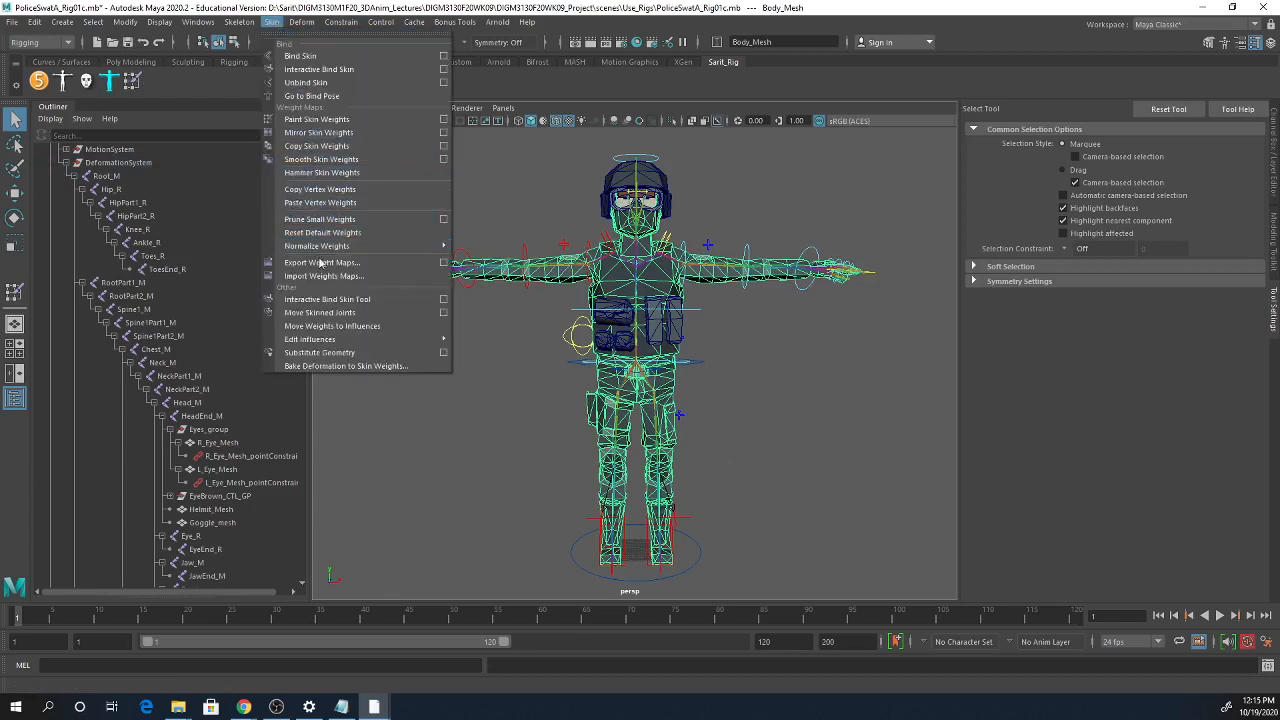
{"action": "left_click", "coordinate": [467, 327]}
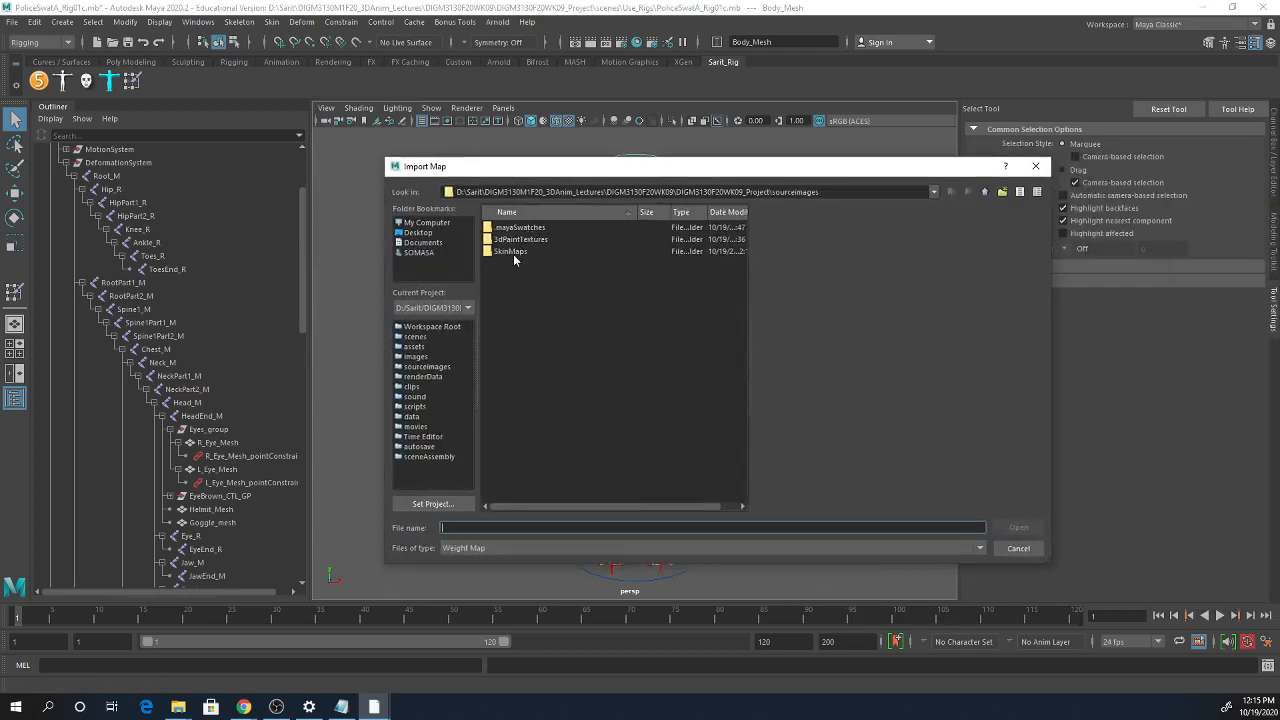
{"action": "double_click", "coordinate": [511, 251]}
{"action": "left_click", "coordinate": [564, 242]}
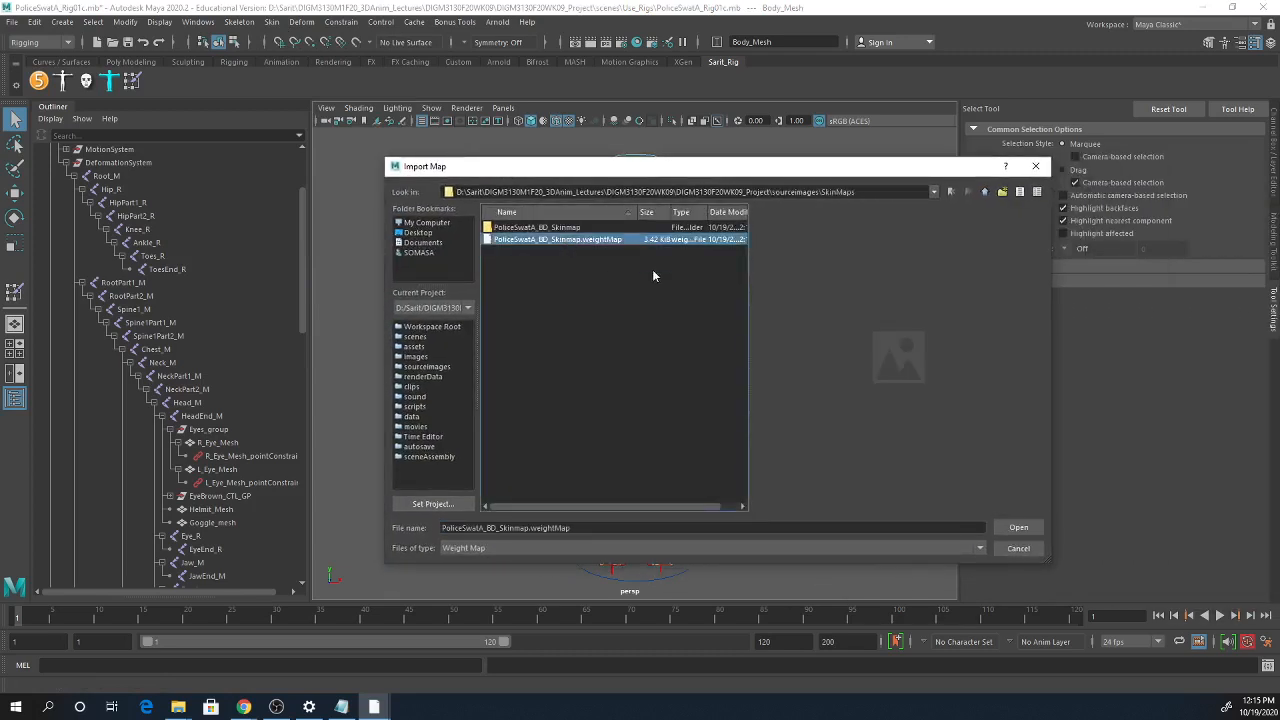
- Look inside the PoliceSwatA_BD_Skinmap folder with the file type set to All Files to examine the exported joint maps
{"action": "double_click", "coordinate": [558, 228]}
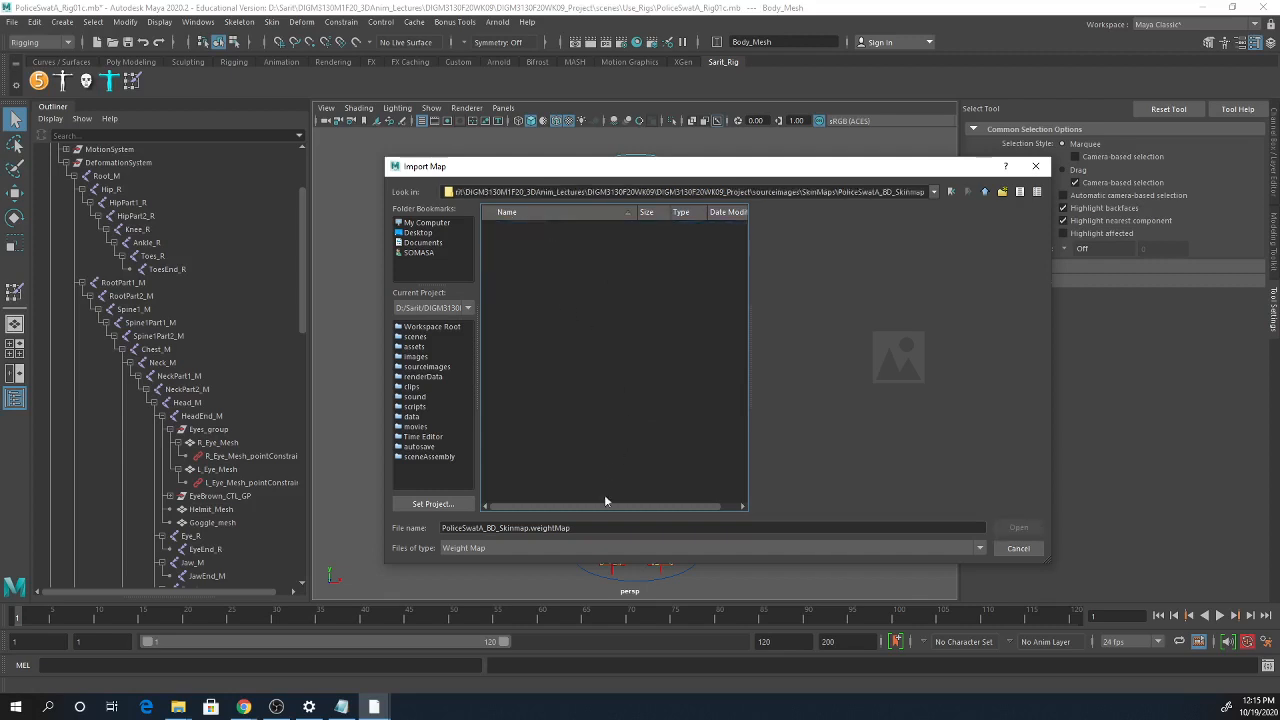
{"action": "left_click", "coordinate": [985, 192]}
{"action": "left_click", "coordinate": [564, 241]}
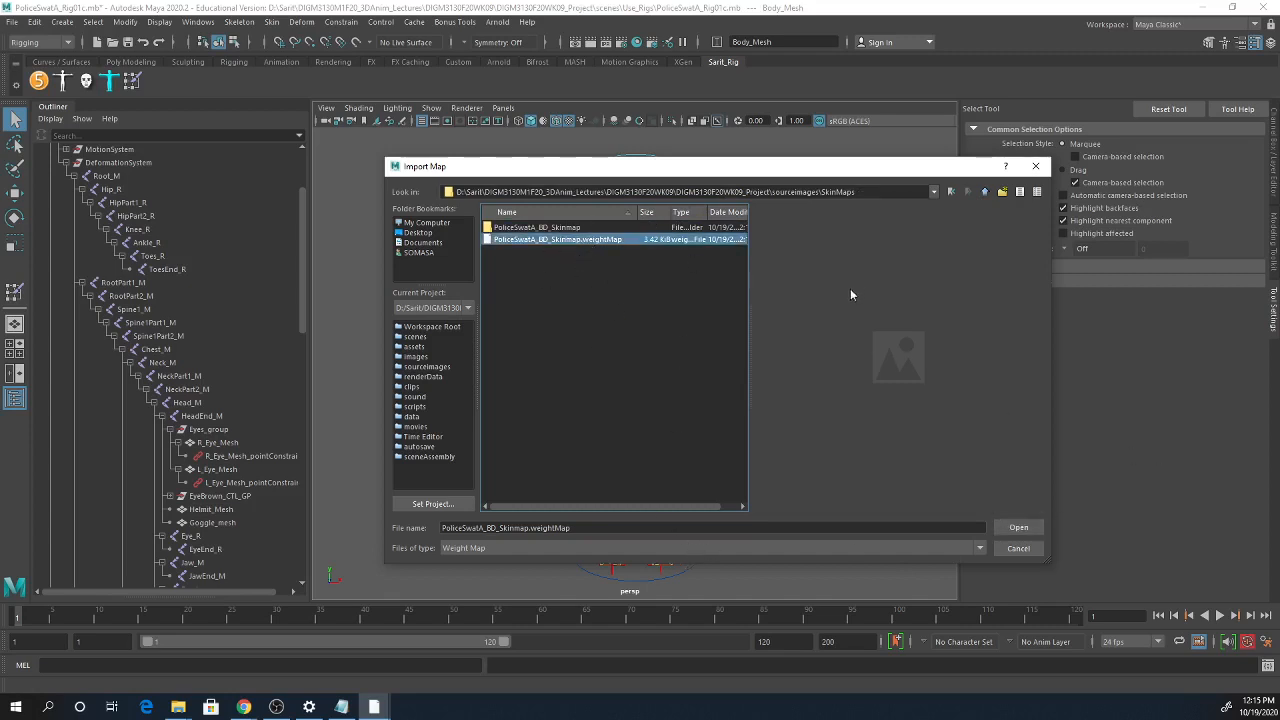
{"action": "left_click", "coordinate": [669, 548]}
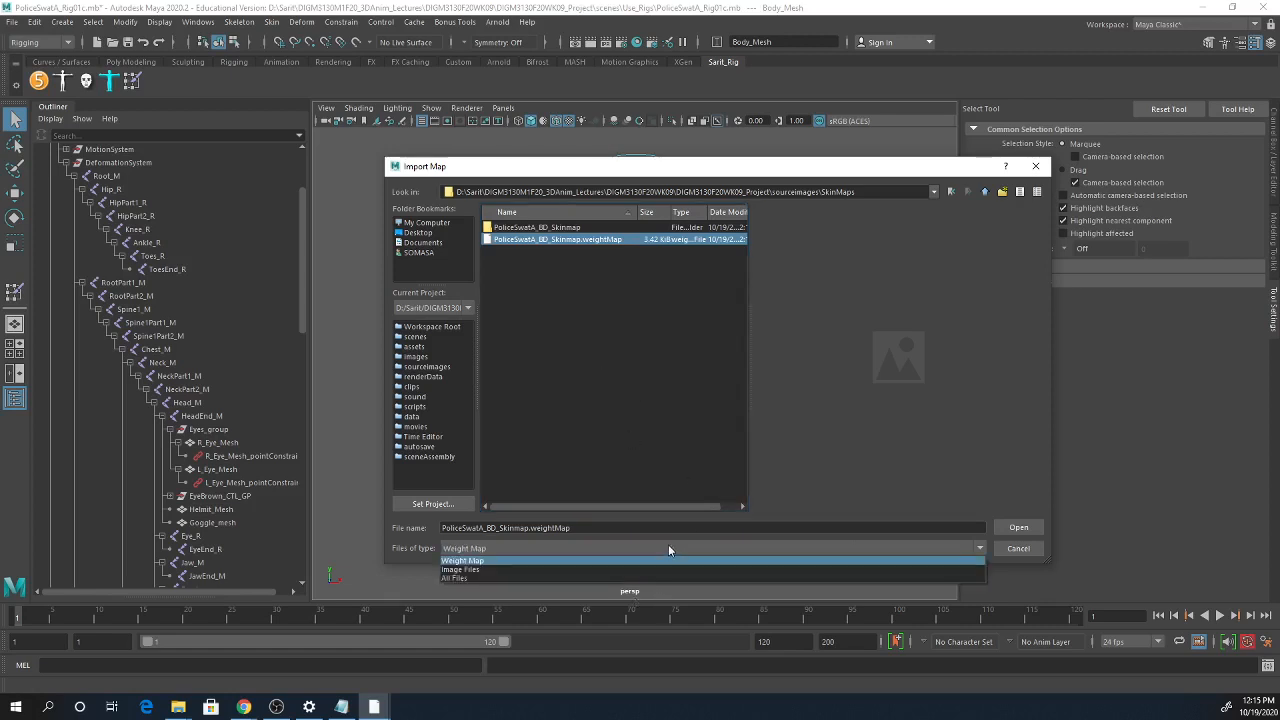
{"action": "left_click", "coordinate": [669, 548]}
{"action": "double_click", "coordinate": [563, 229]}
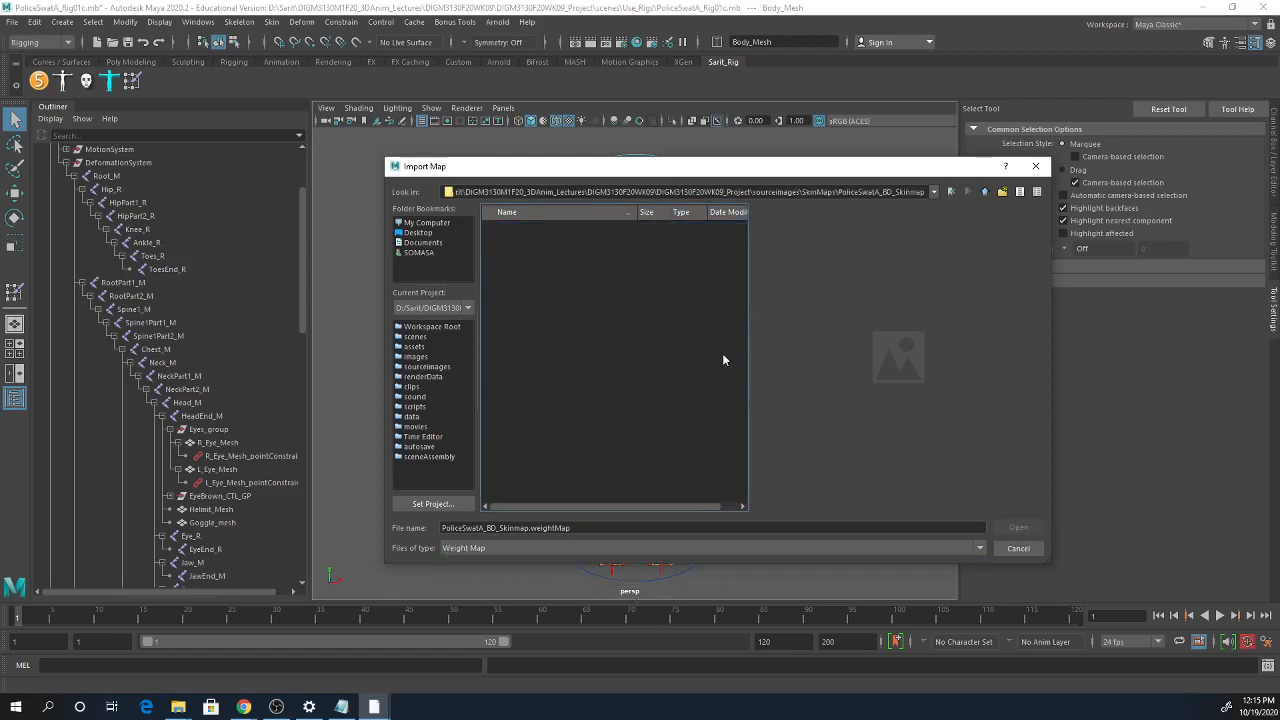
{"action": "left_click", "coordinate": [697, 548]}
{"action": "left_click", "coordinate": [656, 579]}
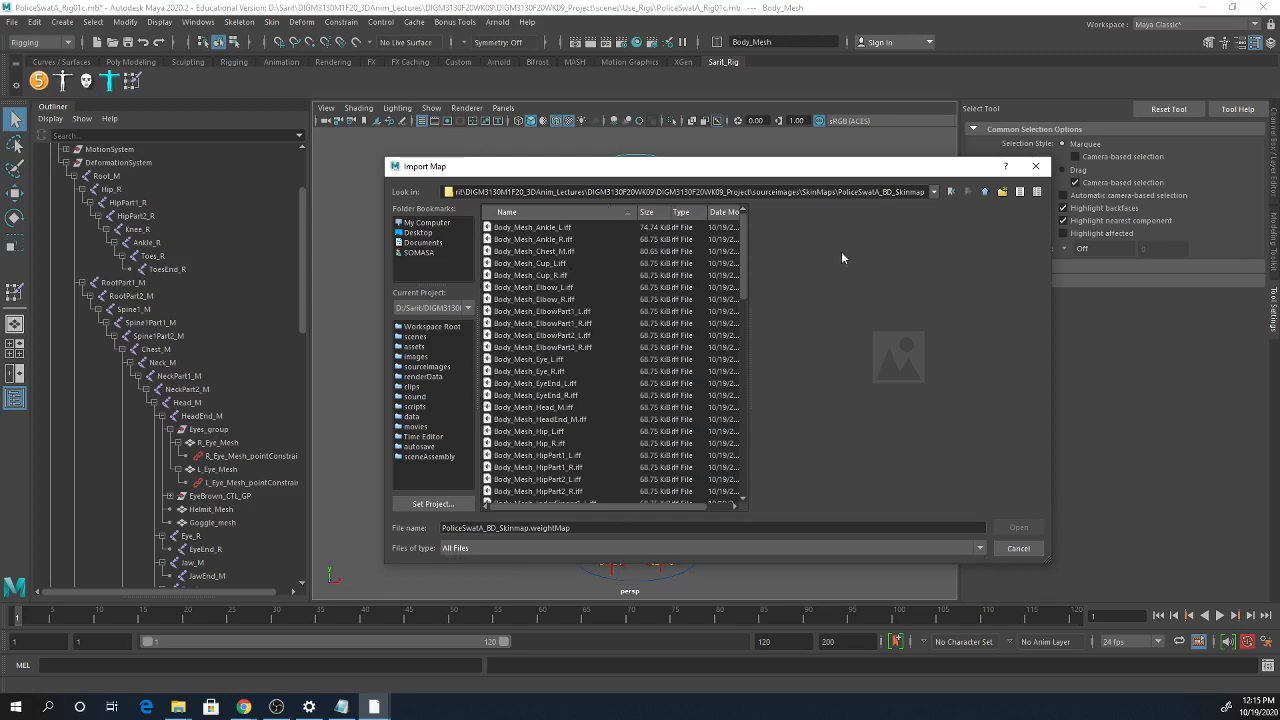
- Return to the SkinMaps folder and import PoliceSwatA_BD_Skinmap.weightMap onto Body_Mesh
{"action": "left_click", "coordinate": [984, 192]}
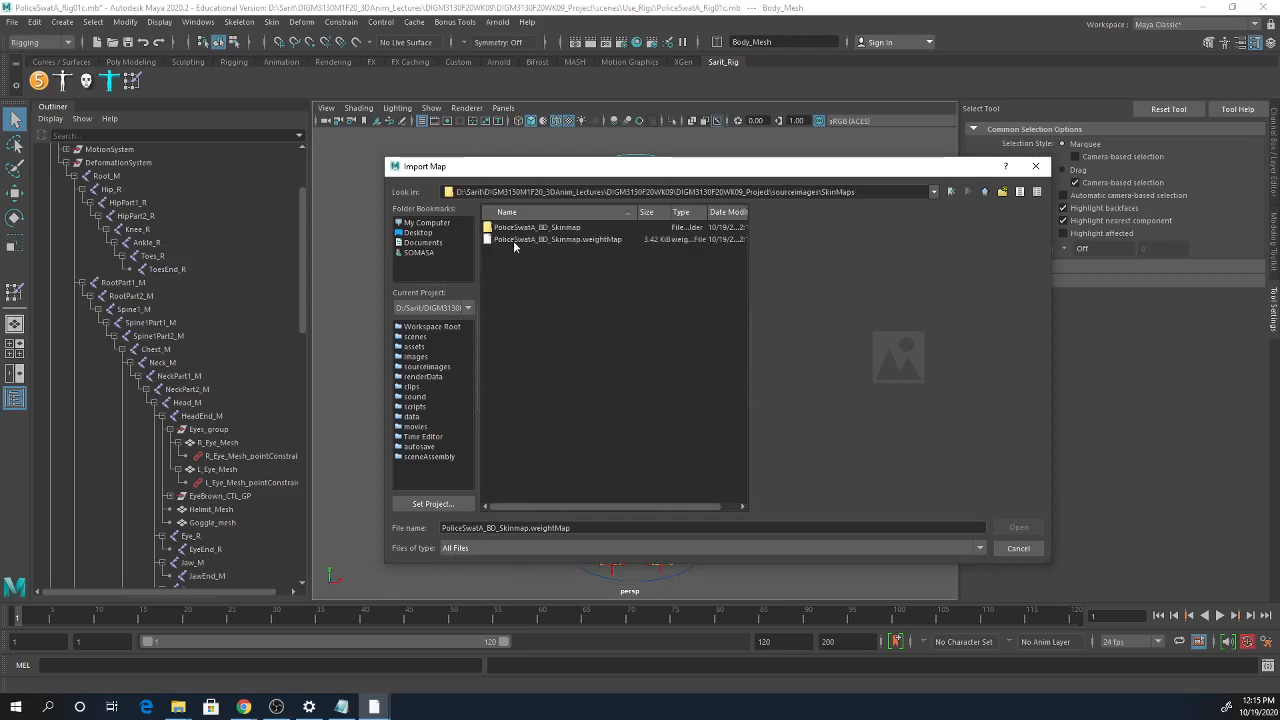
{"action": "left_click", "coordinate": [513, 240]}
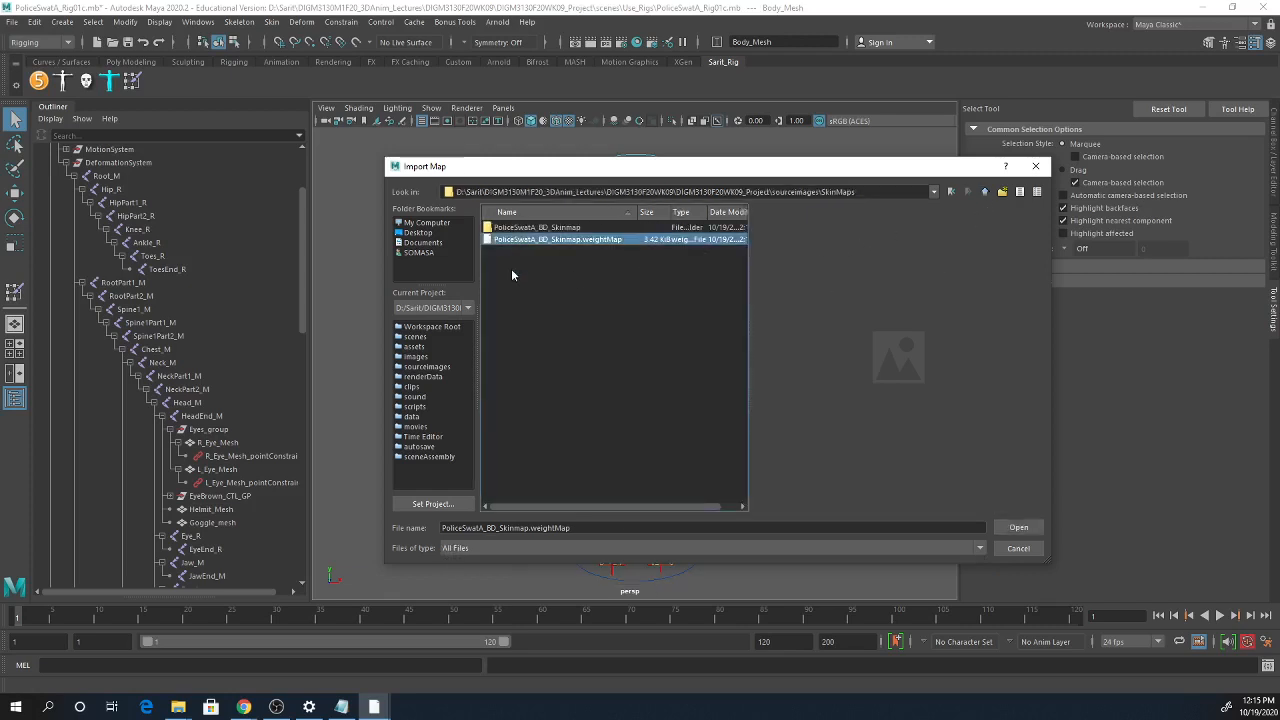
{"action": "left_click", "coordinate": [1019, 528]}
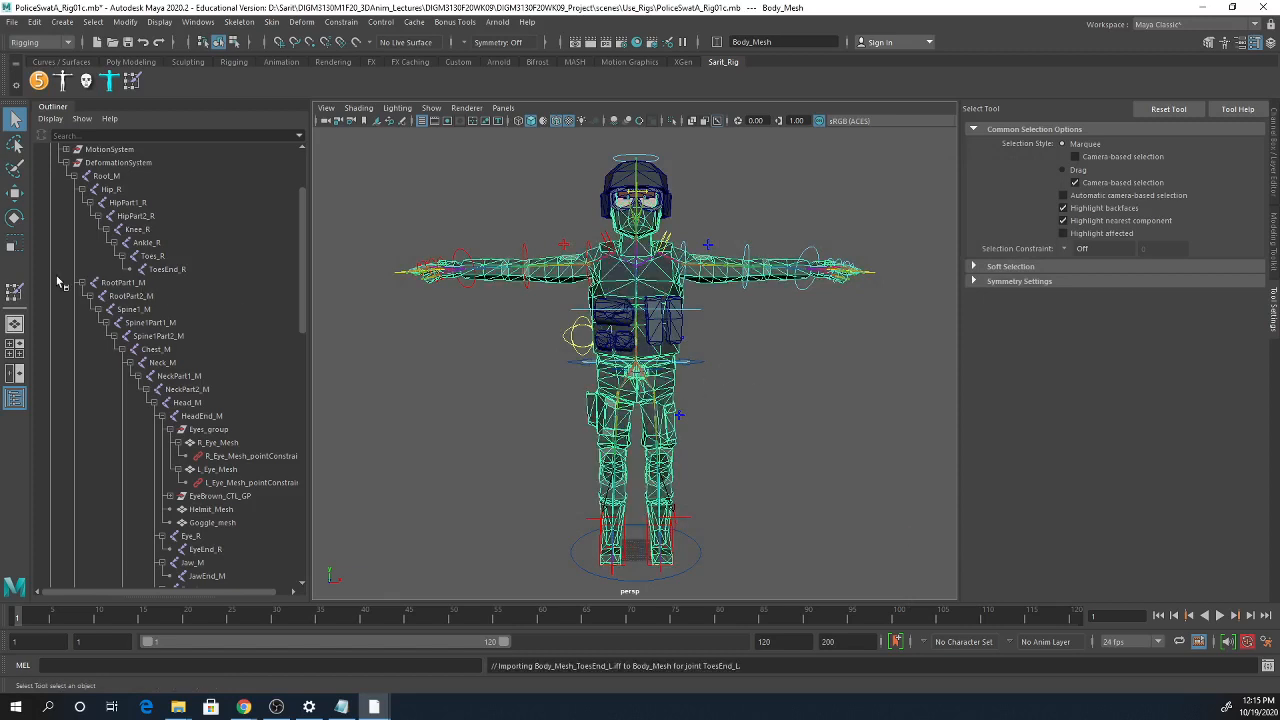
- Examine the imported weights of Root_M and the left thigh joint on Body_Mesh with the Paint Skin Weights Tool
{"action": "left_click", "coordinate": [14, 291]}
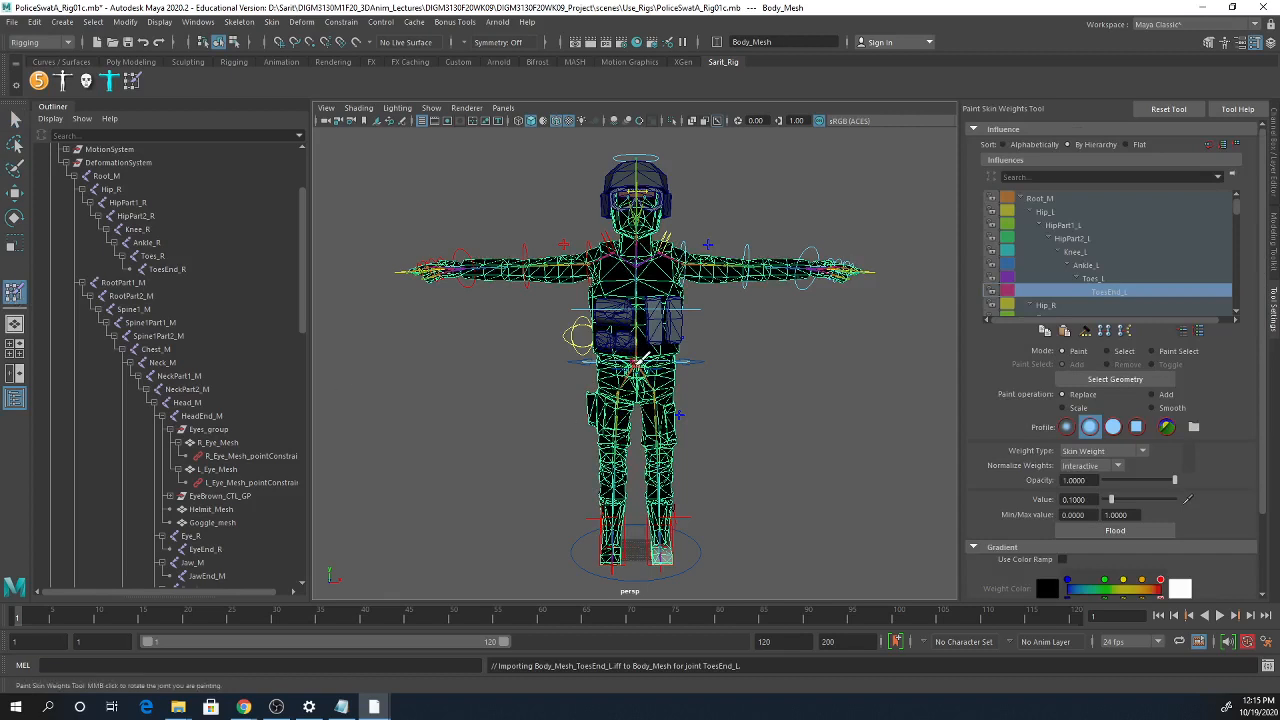
{"action": "right_click_drag", "start_coordinate": [636, 366], "coordinate": [678, 365]}
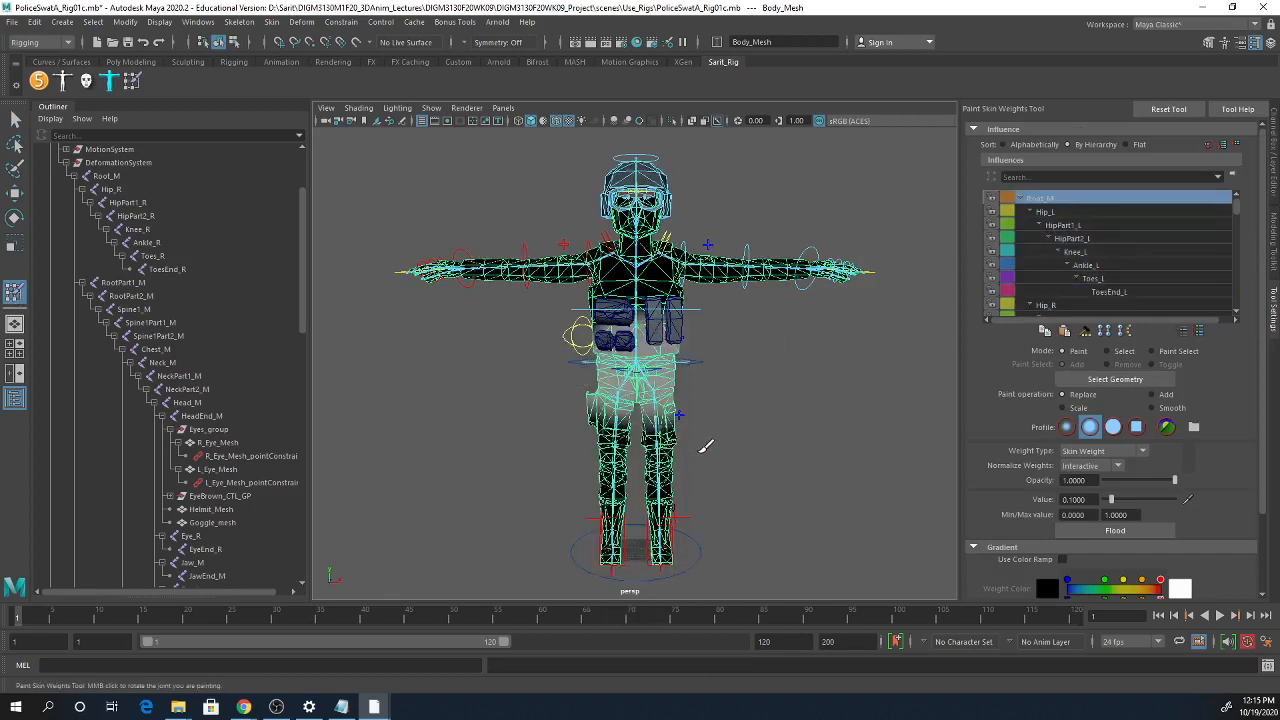
{"action": "right_click_drag", "start_coordinate": [660, 442], "coordinate": [694, 371]}
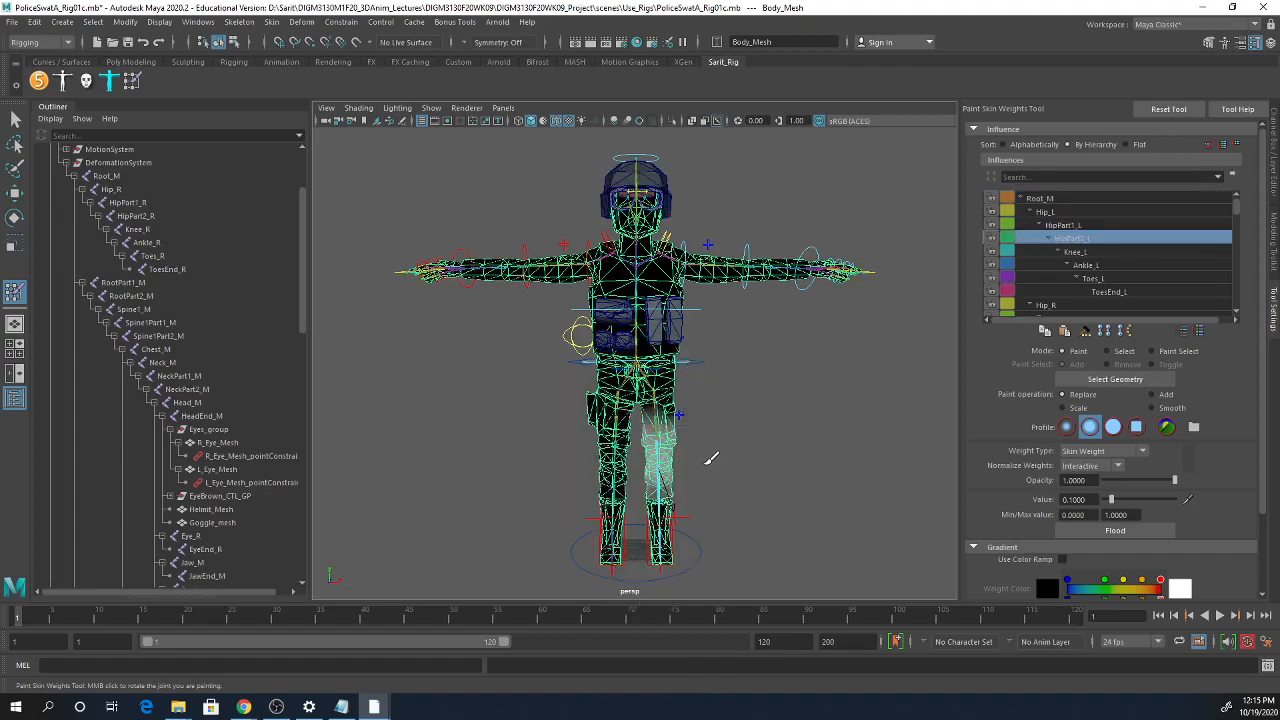
{"action": "left_click_drag", "start_coordinate": [709, 457], "coordinate": [600, 443], "text": "alt"}
{"action": "right_click_drag", "start_coordinate": [600, 443], "coordinate": [662, 394], "text": "alt"}
{"action": "left_click_drag", "start_coordinate": [662, 394], "coordinate": [714, 409], "text": "alt"}
{"action": "right_click_drag", "start_coordinate": [714, 409], "coordinate": [600, 425], "text": "alt"}
{"action": "left_click_drag", "start_coordinate": [686, 428], "coordinate": [637, 462], "text": "alt"}
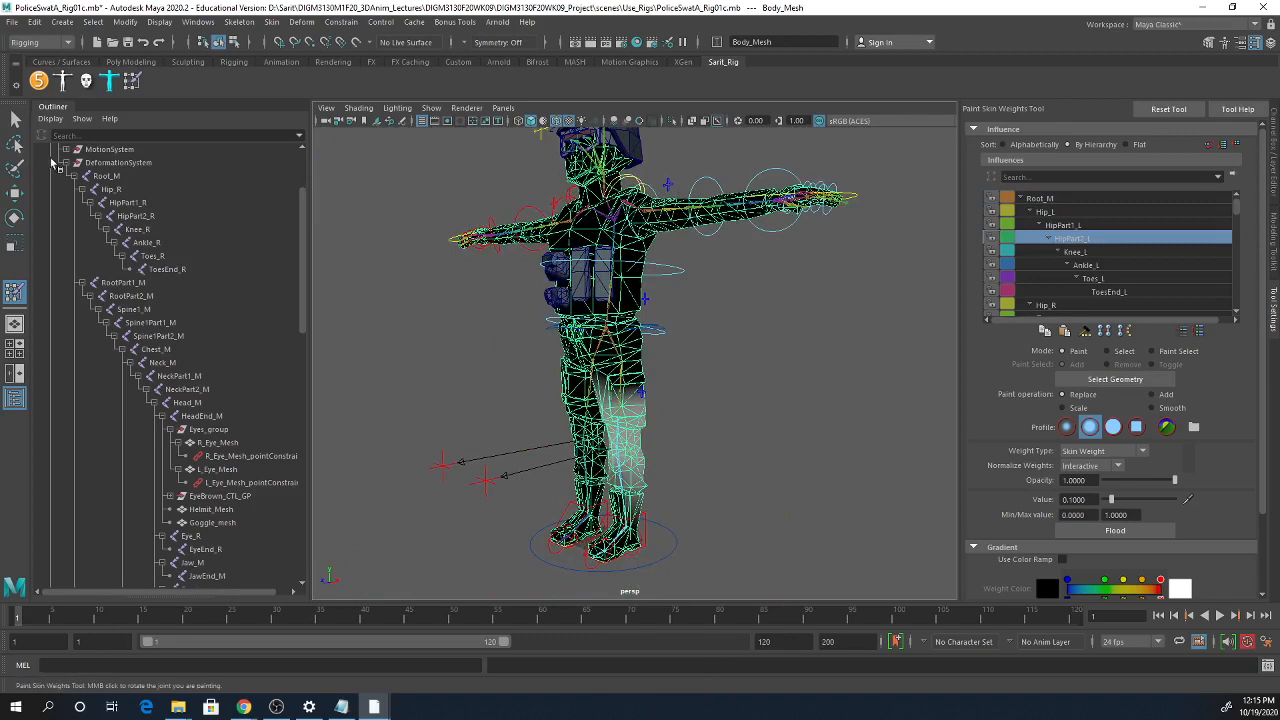
- Test the left leg's deformation by raising the IKLeg_L foot control, and undo the move
{"action": "key", "text": "q"}
{"action": "left_click", "coordinate": [644, 545]}
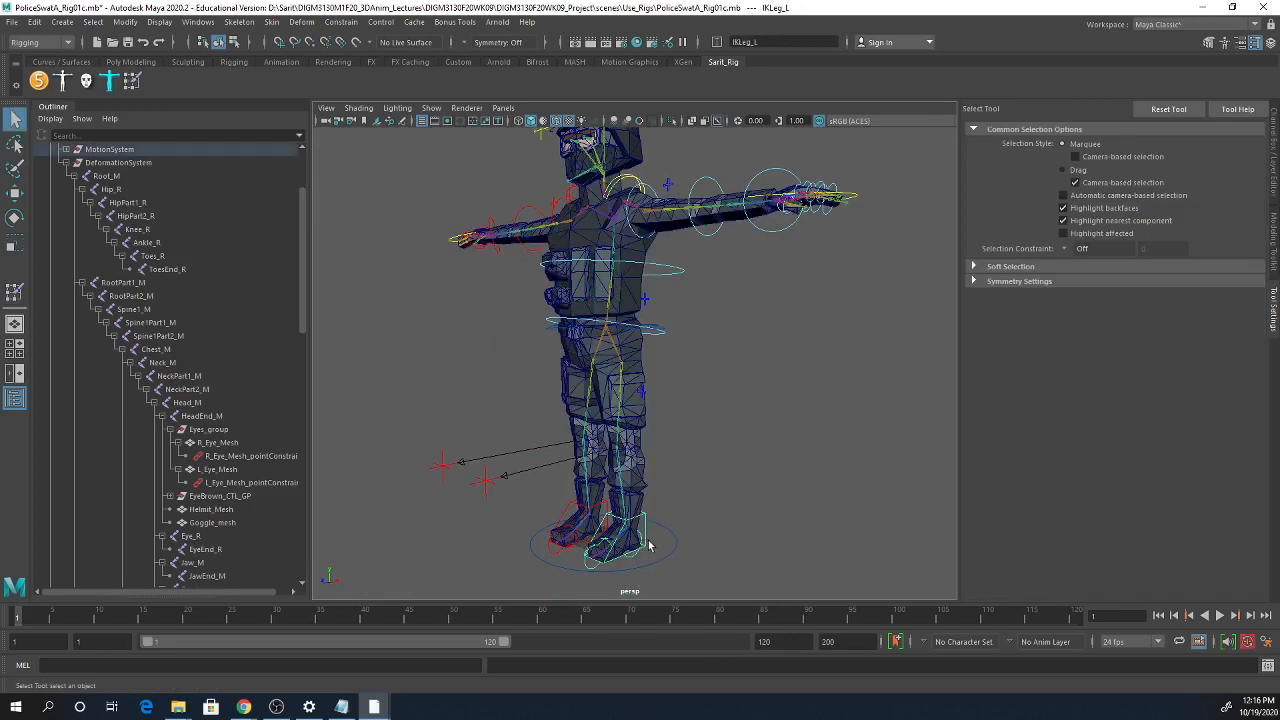
{"action": "key", "text": "w"}
{"action": "left_click_drag", "start_coordinate": [625, 465], "coordinate": [605, 403]}
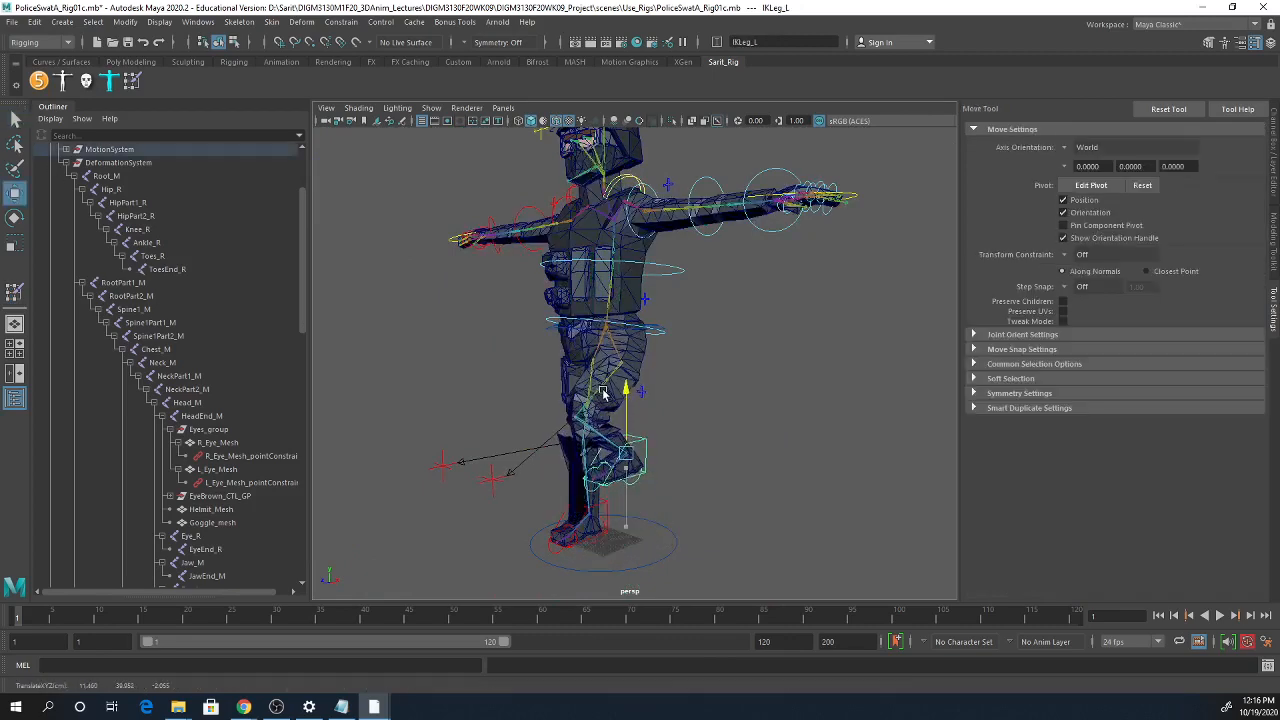
{"action": "key", "text": "ctrl+z"}
- Select Body_Mesh and examine the re-skinned character from the front and at an angle
{"action": "left_click_drag", "start_coordinate": [700, 522], "coordinate": [762, 527], "text": "alt"}
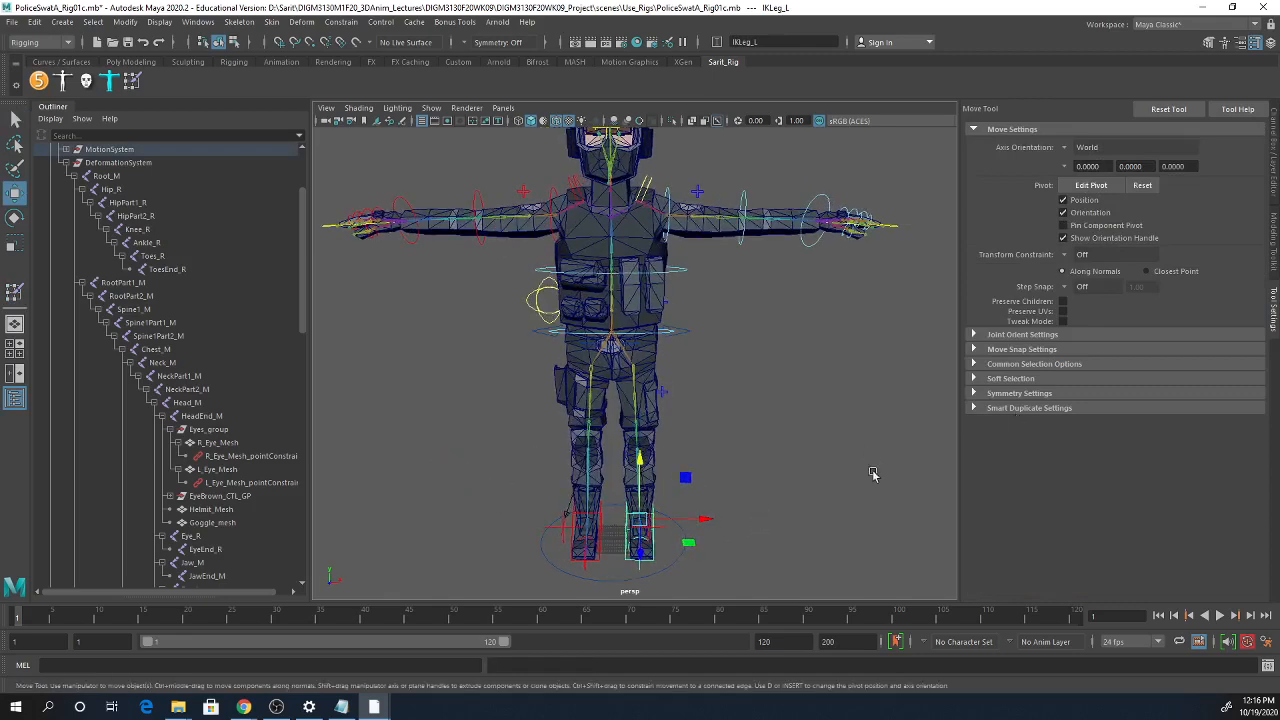
{"action": "left_click", "coordinate": [653, 370]}
{"action": "right_click_drag", "start_coordinate": [798, 504], "coordinate": [709, 500], "text": "alt"}
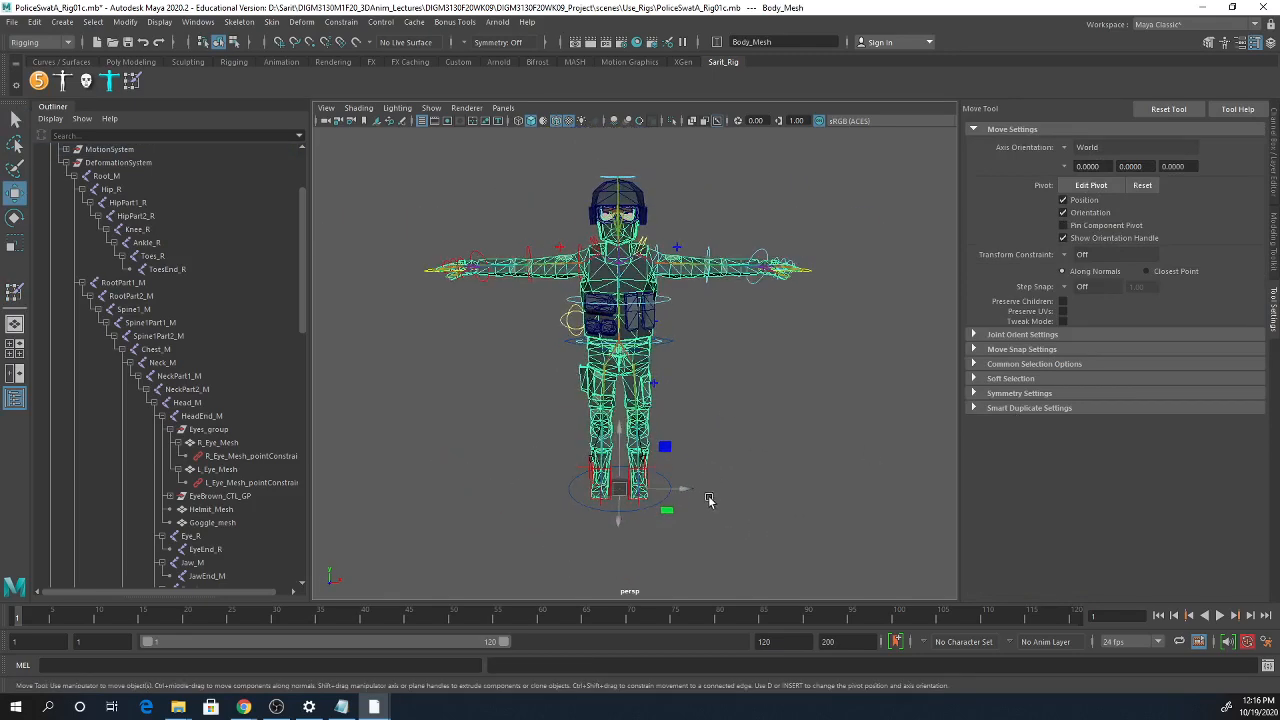
{"action": "mouse_move", "coordinate": [709, 500]}
{"action": "left_mouse_down", "text": "alt"}
{"action": "mouse_move", "coordinate": [640, 500]}
{"action": "mouse_move", "coordinate": [690, 500]}
{"action": "left_mouse_up", "text": "alt"}
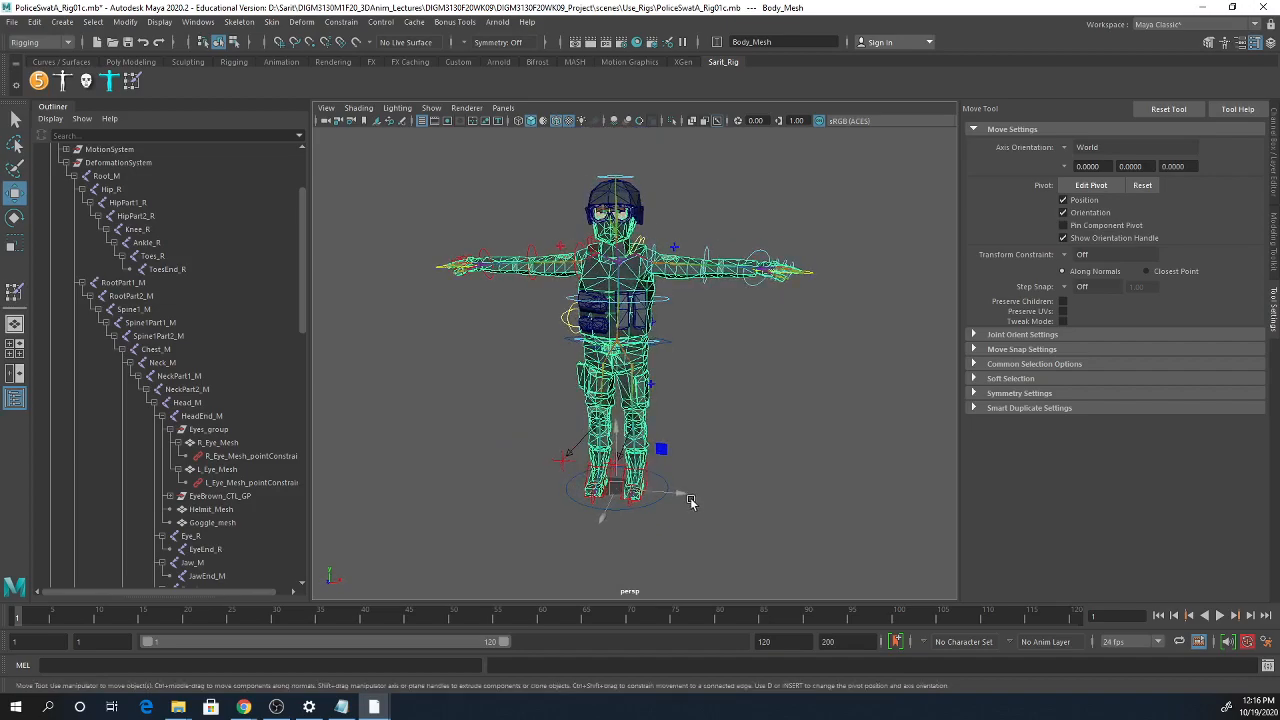
{"action": "right_click_drag", "start_coordinate": [679, 450], "coordinate": [877, 475], "text": "alt"}
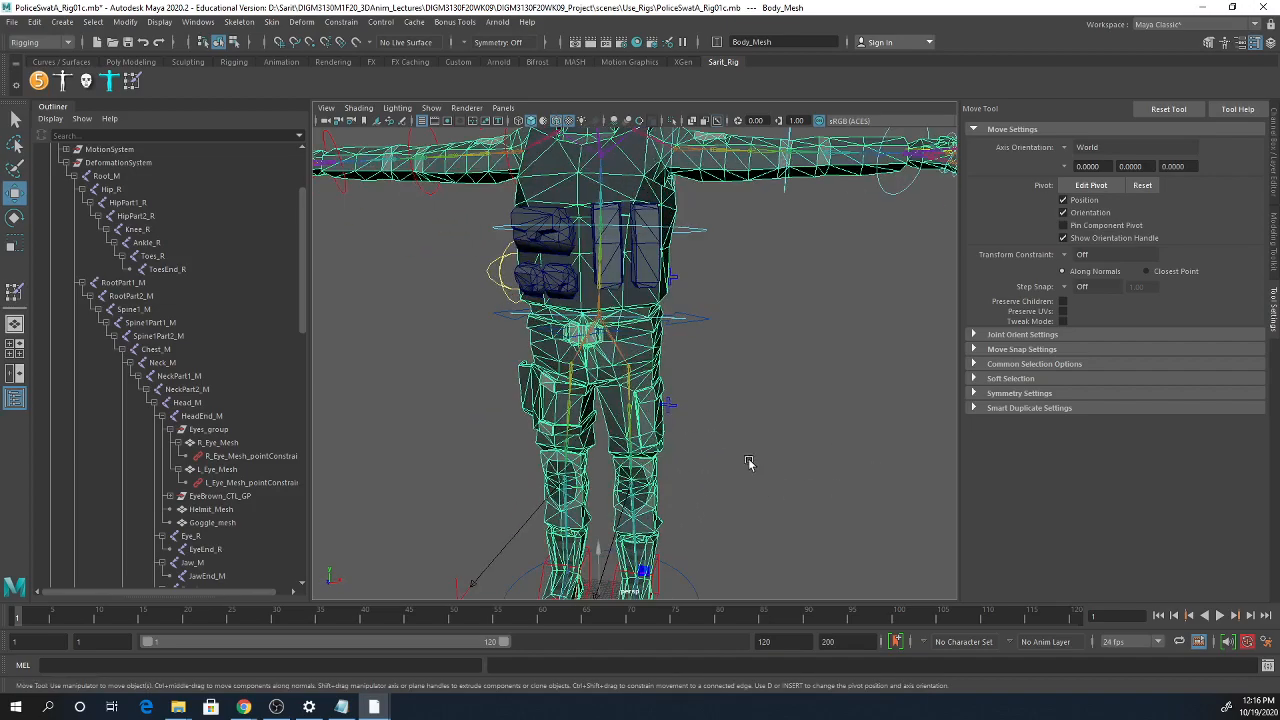
{"action": "right_click_drag", "start_coordinate": [749, 462], "coordinate": [694, 491], "text": "alt"}
{"action": "middle_click_drag", "start_coordinate": [696, 491], "coordinate": [702, 464], "text": "alt"}
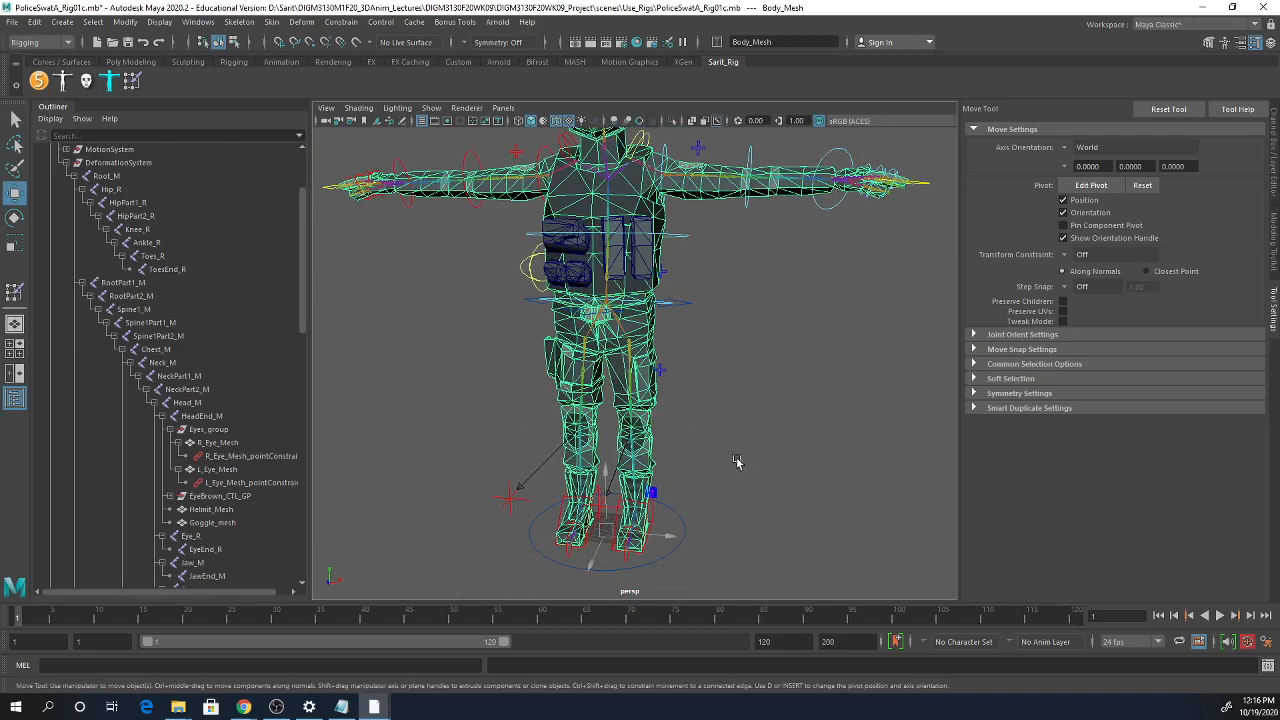
- Save the re-skinned character scene as PoliceSwatA_Rig01d.mb in the Use_Rigs folder
{"action": "left_click_drag", "start_coordinate": [736, 461], "coordinate": [640, 440], "text": "alt"}
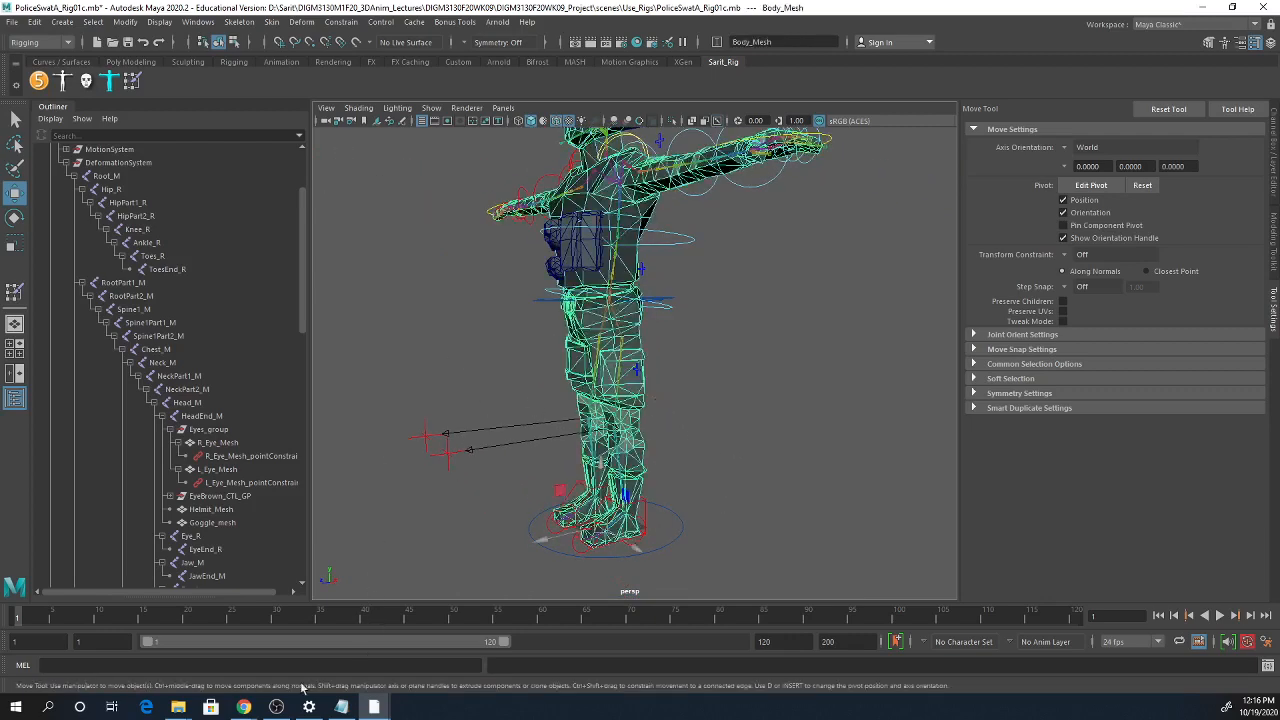
{"action": "mouse_move", "coordinate": [178, 707]}
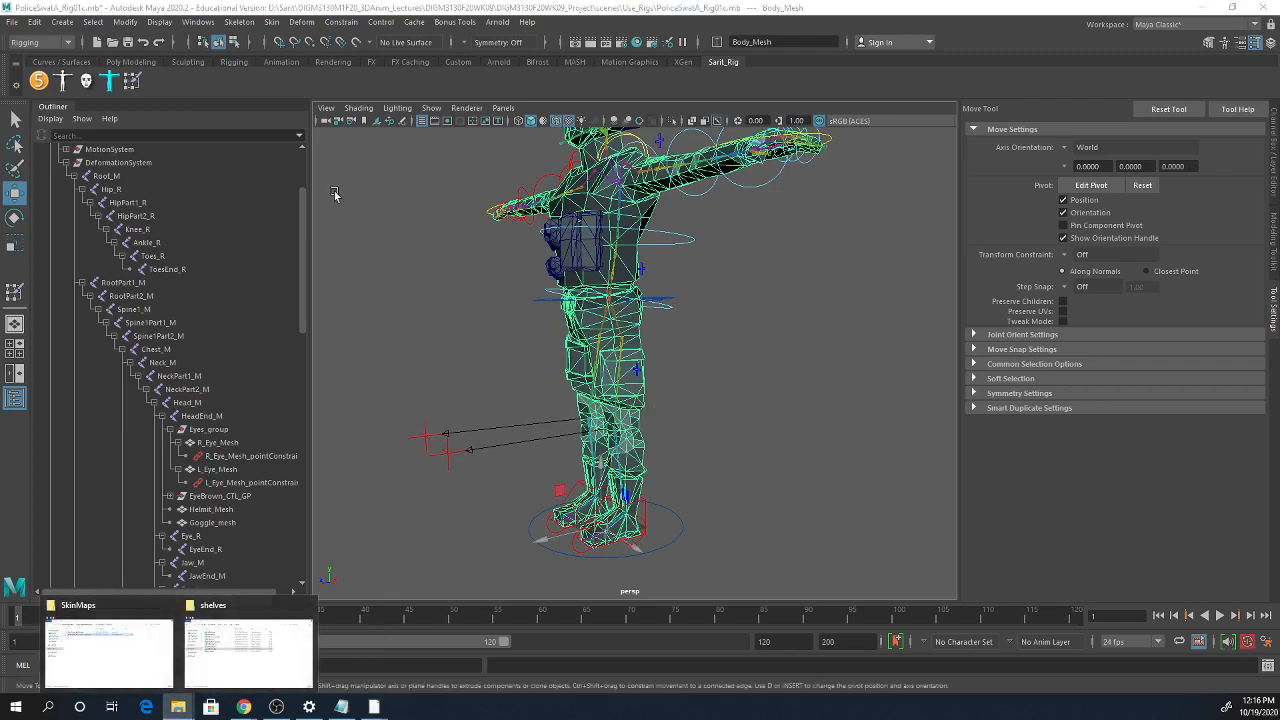
{"action": "left_click", "coordinate": [12, 22]}
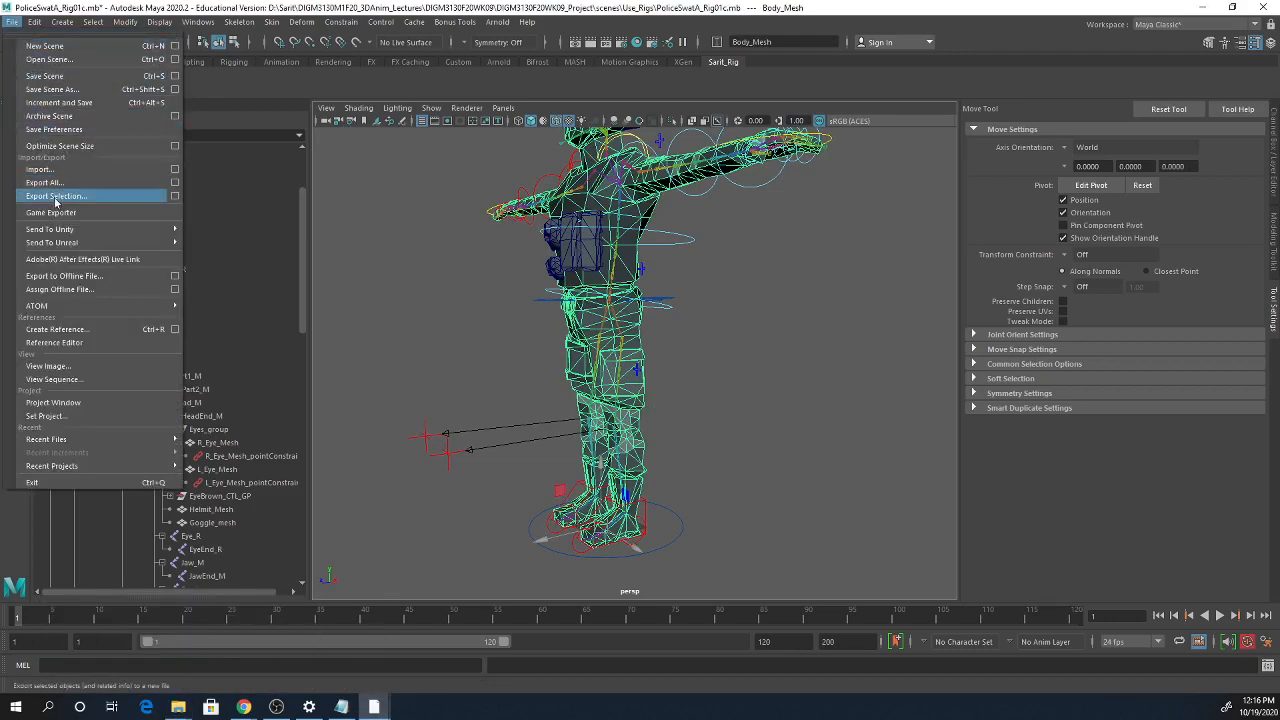
{"action": "left_click", "coordinate": [58, 90]}
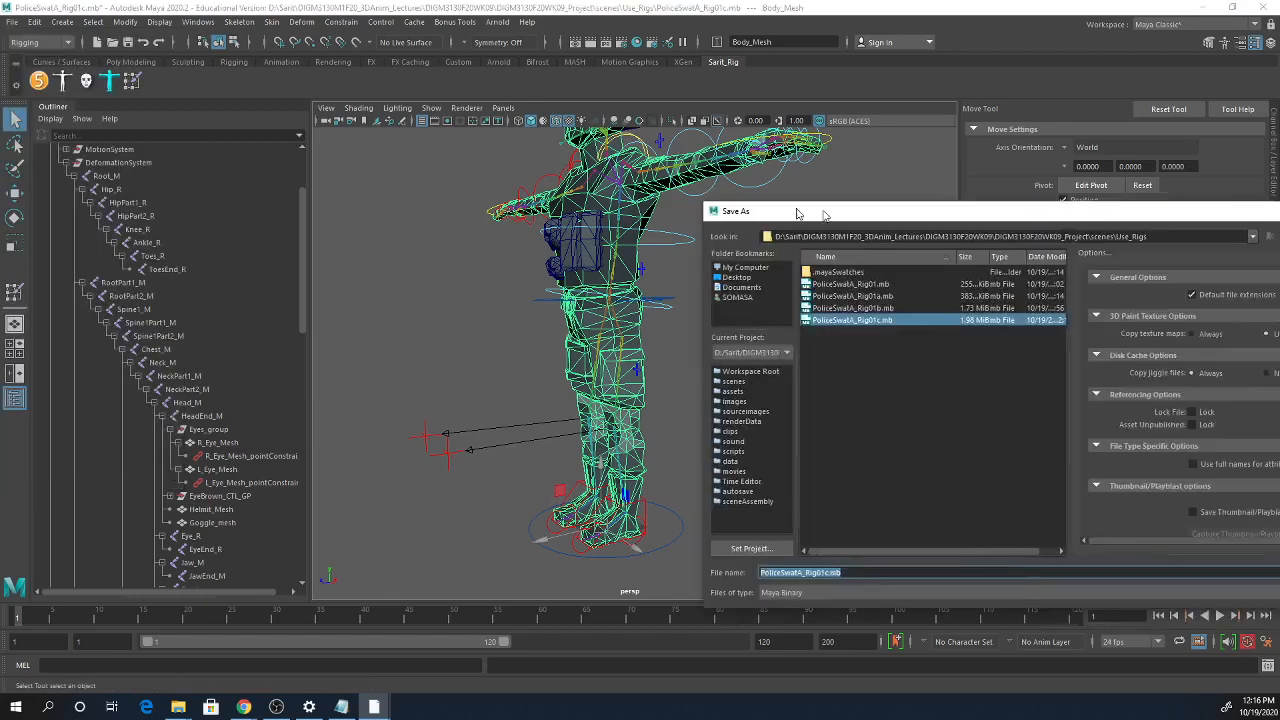
{"action": "left_click", "coordinate": [765, 563]}
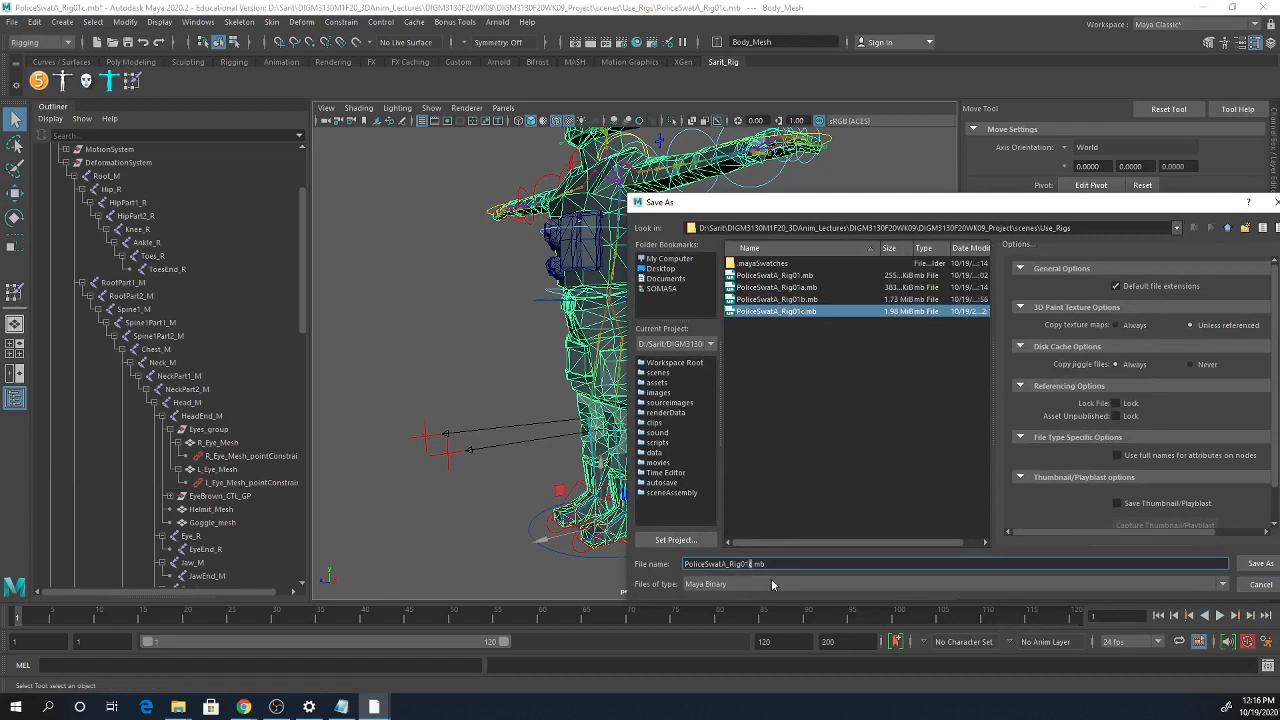
{"action": "key", "text": "BackSpace"}
{"action": "type", "text": "d"}
{"action": "key", "text": "Return"}
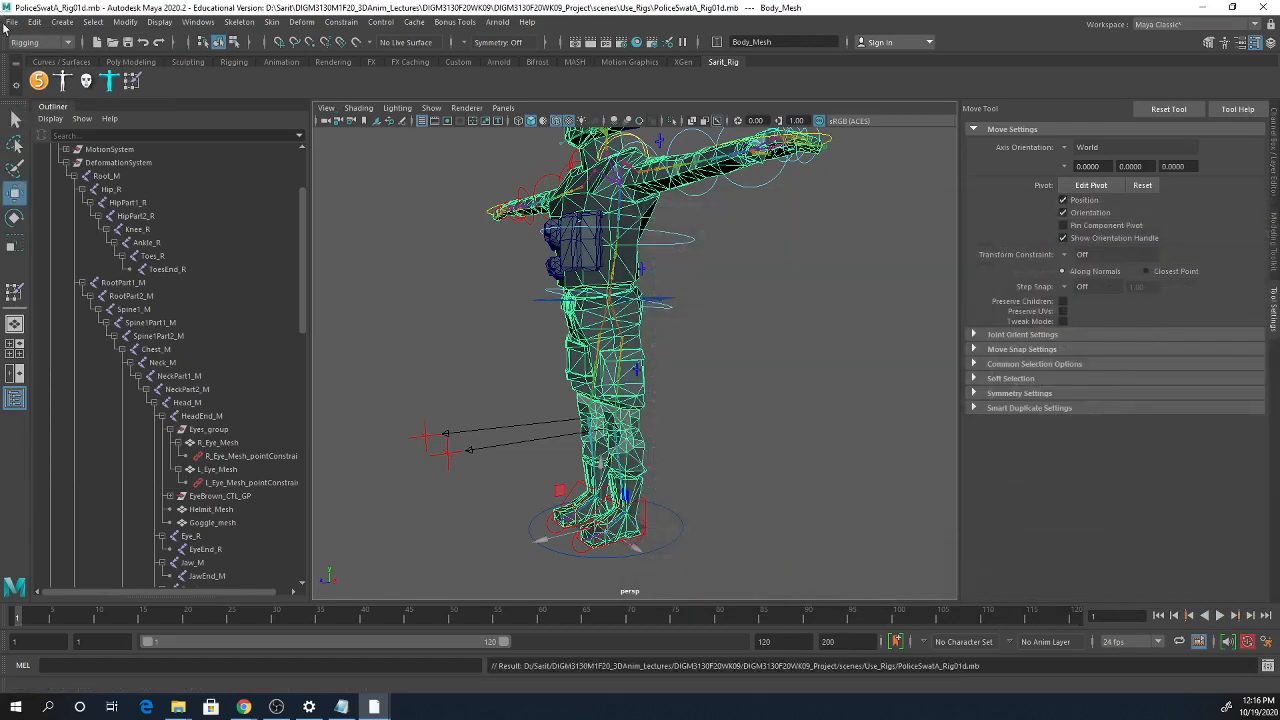
- Open the earlier scene version PoliceSwatA_Rig01c.mb from the Use_Rigs folder
{"action": "left_click", "coordinate": [10, 22]}
{"action": "left_click", "coordinate": [45, 54]}
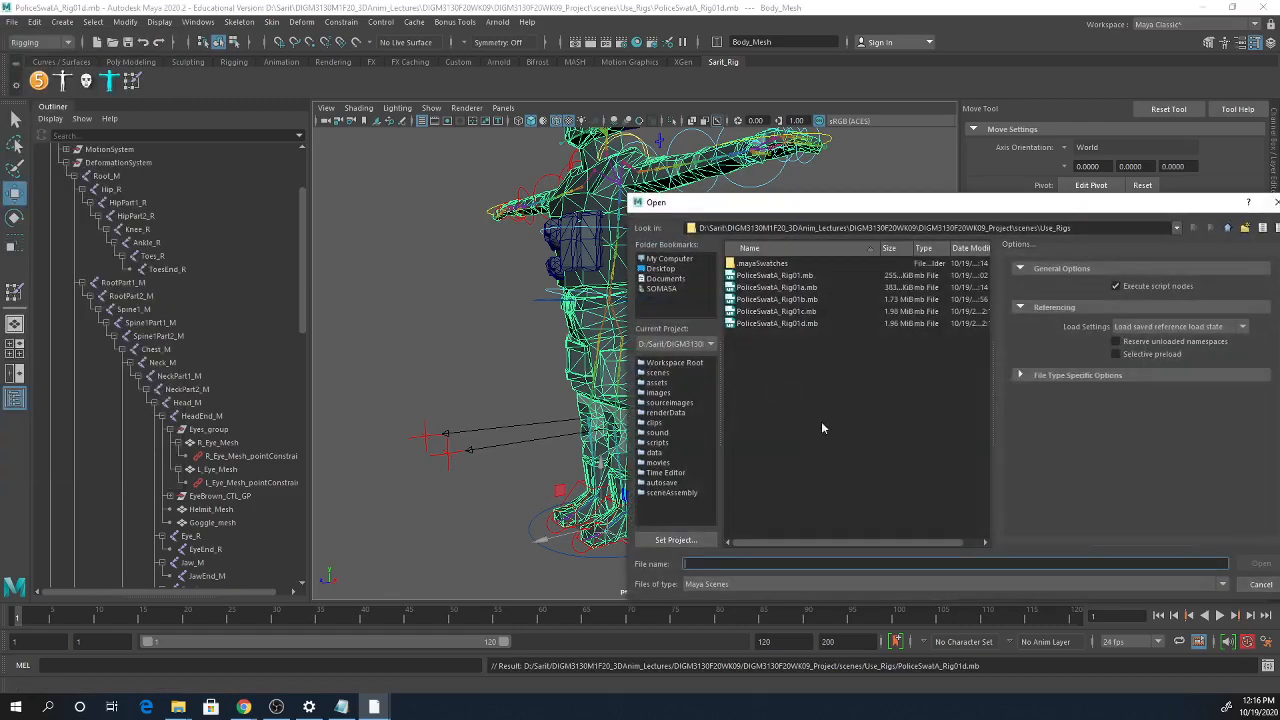
{"action": "double_click", "coordinate": [800, 312]}
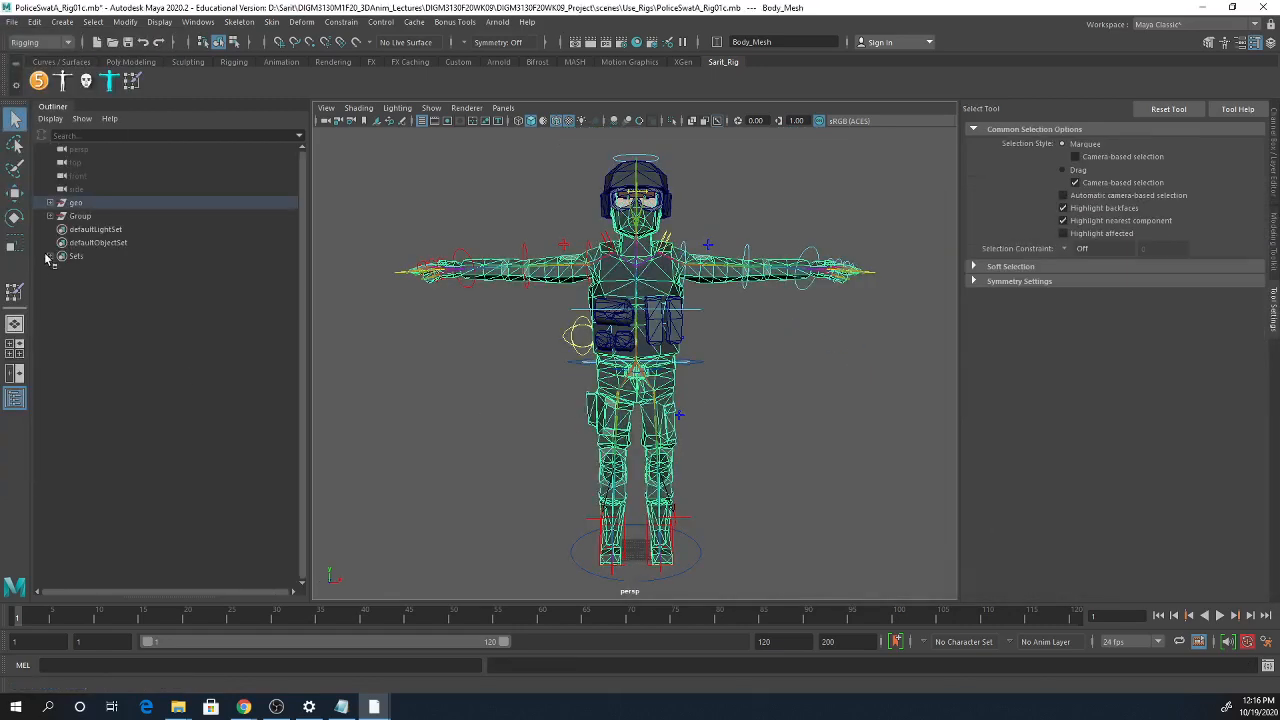
- Examine the weights of Root_M on Body_Mesh with the Paint Skin Weights Tool
{"action": "left_click", "coordinate": [14, 291]}
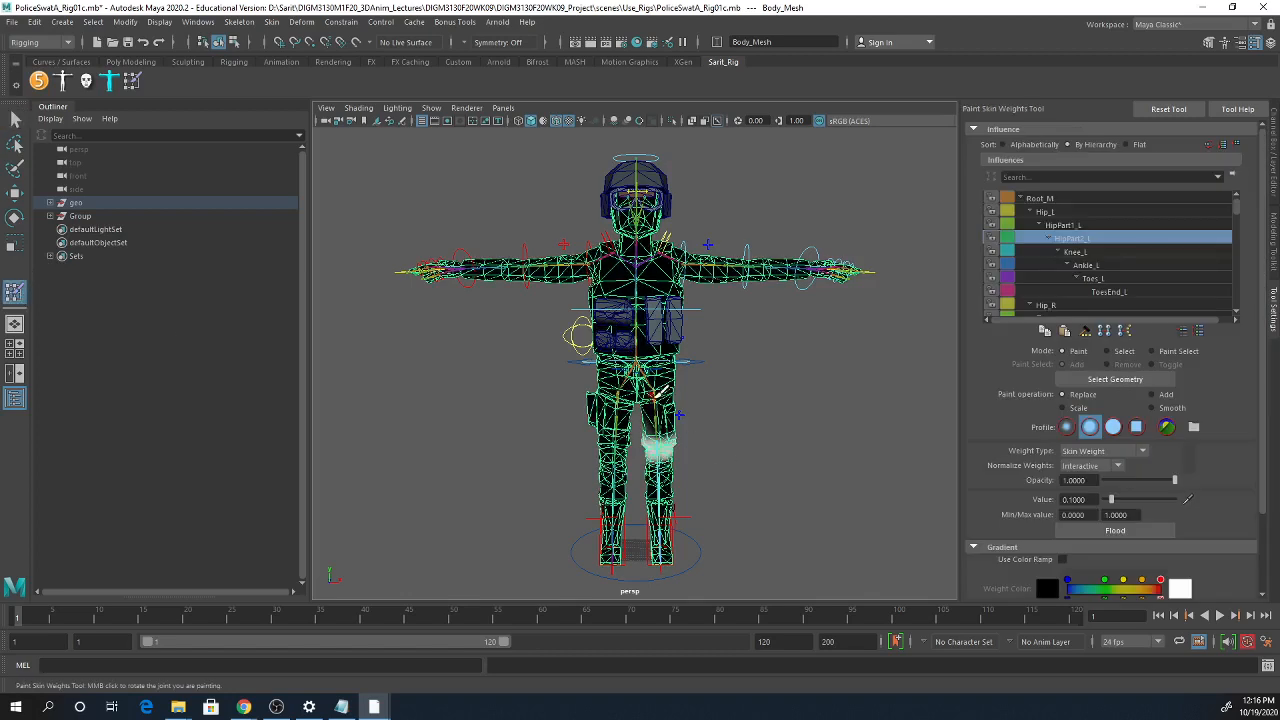
{"action": "right_click_drag", "start_coordinate": [634, 366], "coordinate": [727, 345]}
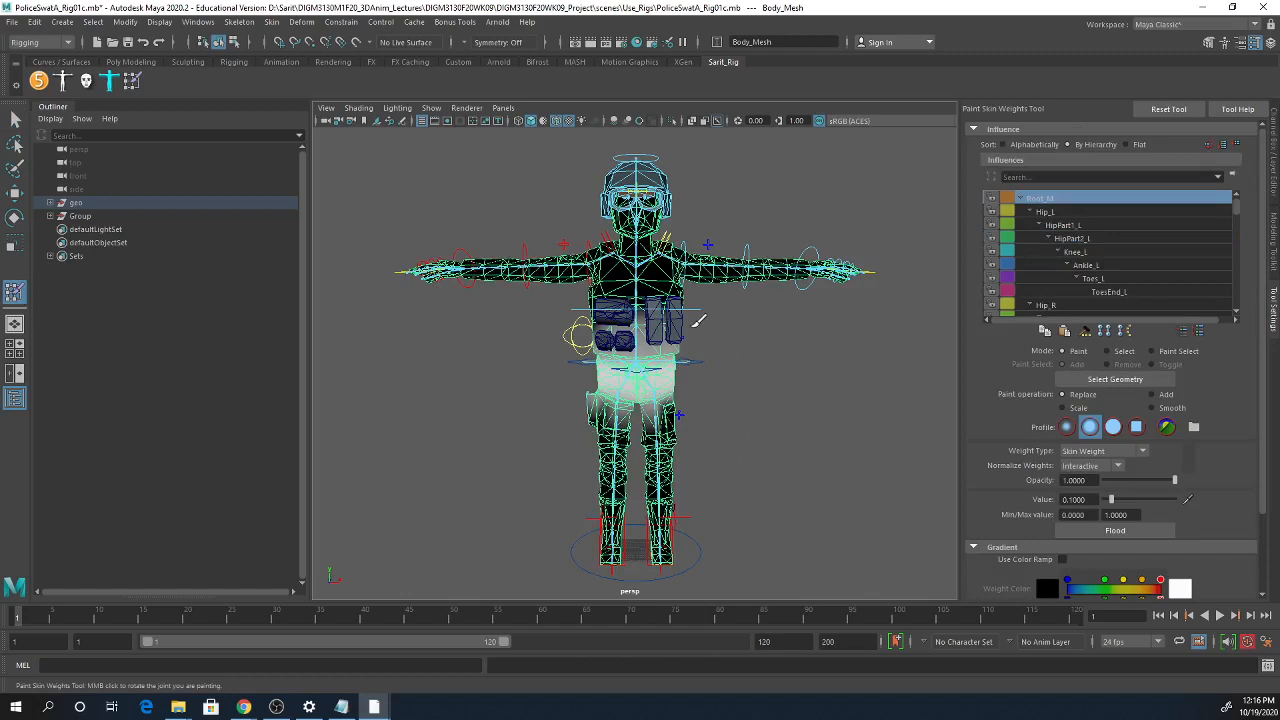
{"action": "key", "text": "q"}
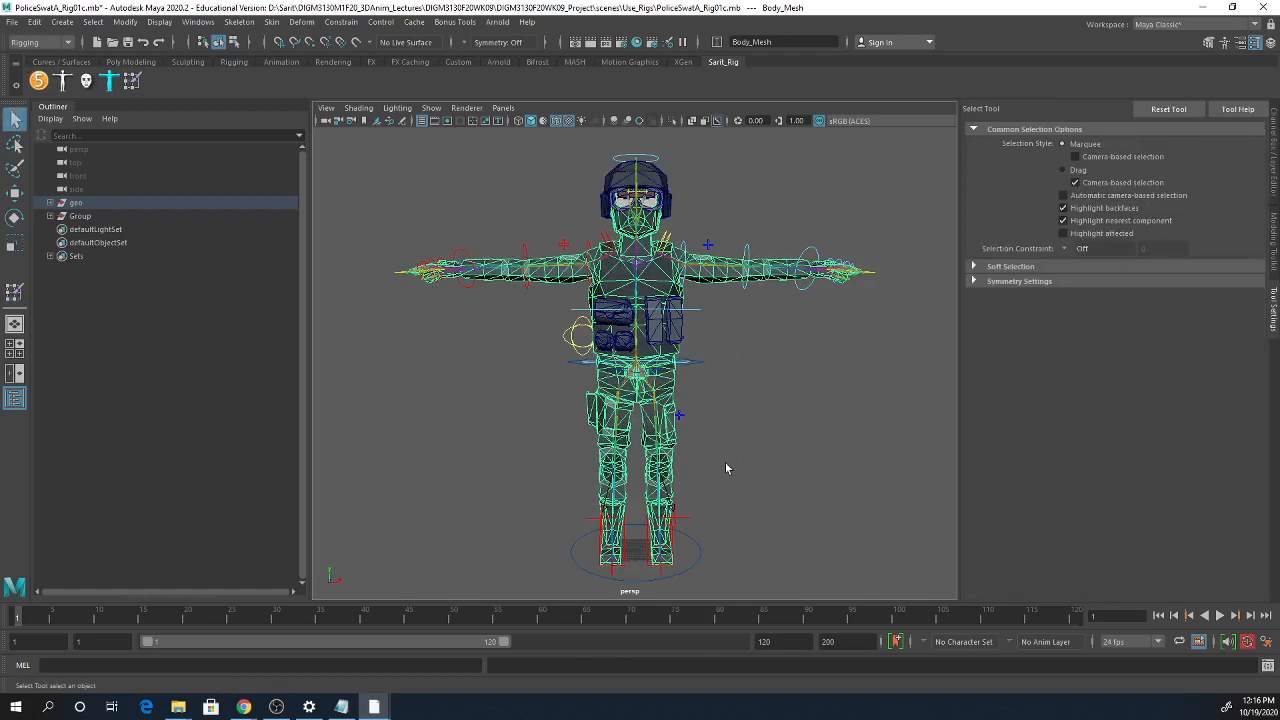
- Reselect Body_Mesh and examine the whole character from the front at a slight angle
{"action": "left_click", "coordinate": [725, 462]}
{"action": "left_click", "coordinate": [663, 378]}
{"action": "left_click_drag", "start_coordinate": [797, 377], "coordinate": [764, 391], "text": "alt"}
{"action": "left_click_drag", "start_coordinate": [774, 452], "coordinate": [857, 443], "text": "alt"}
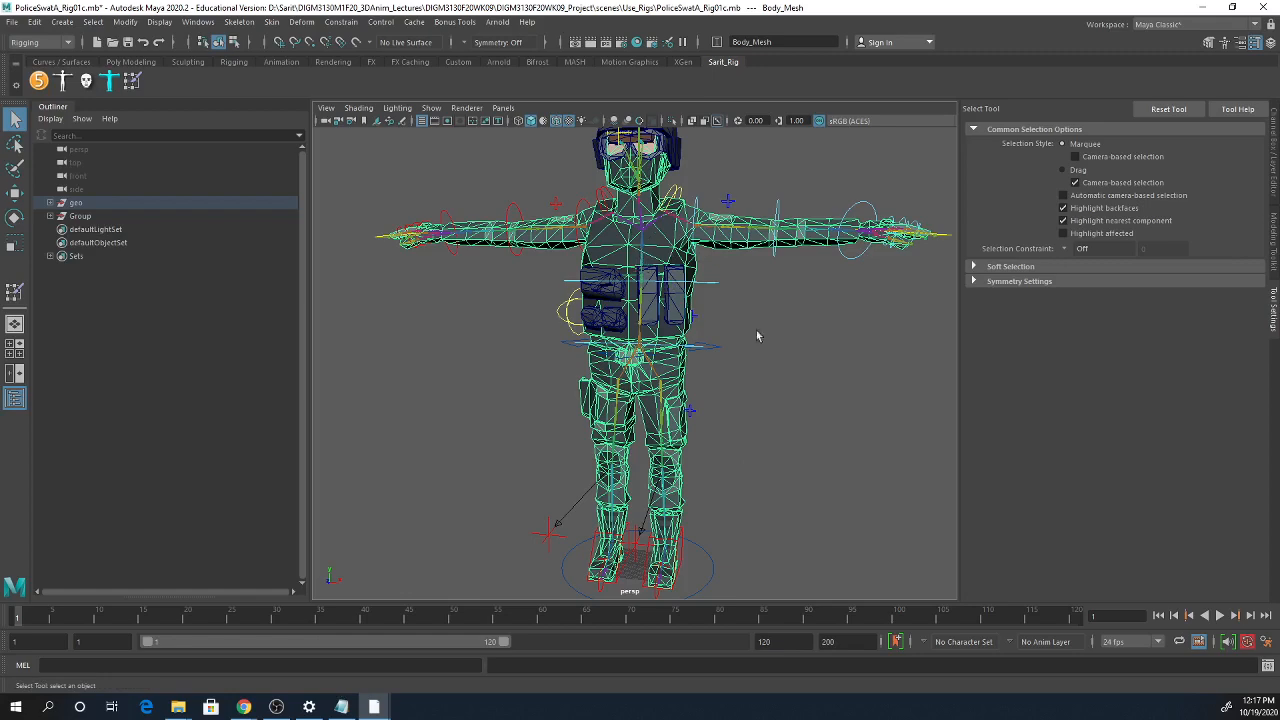
{"action": "scroll", "coordinate": [814, 338], "scroll_direction": "down", "scroll_amount": 3}
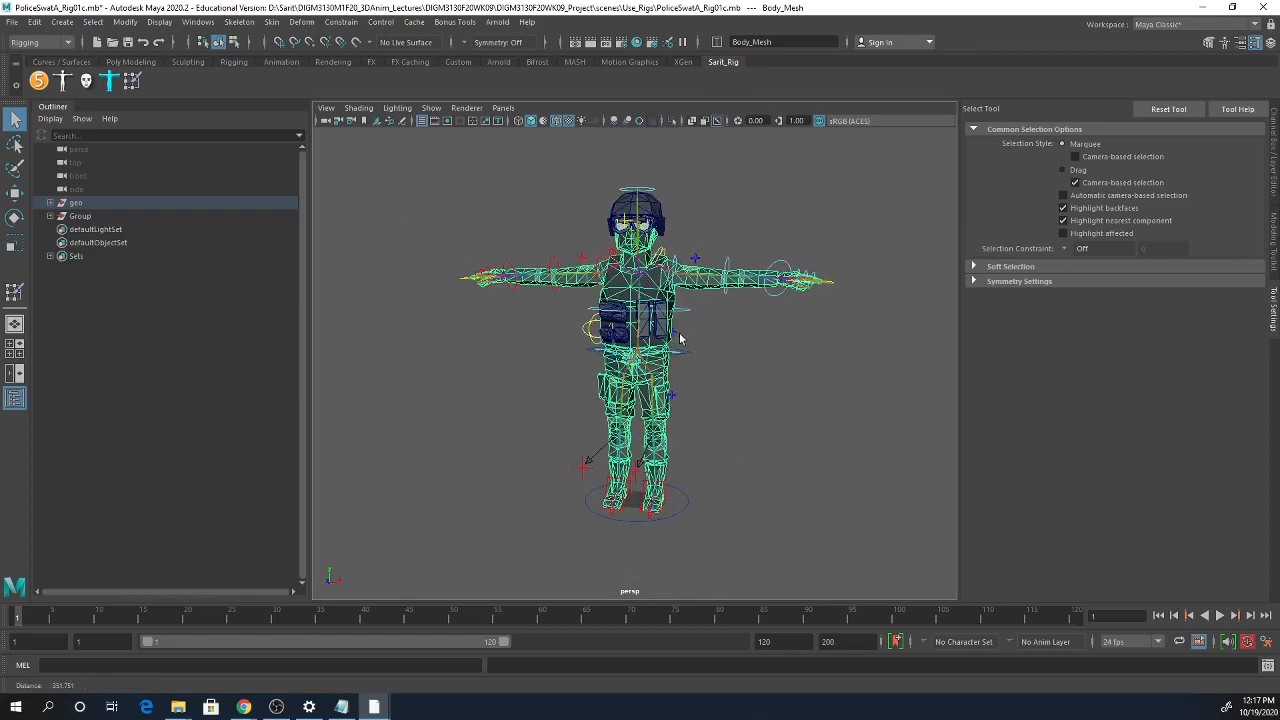